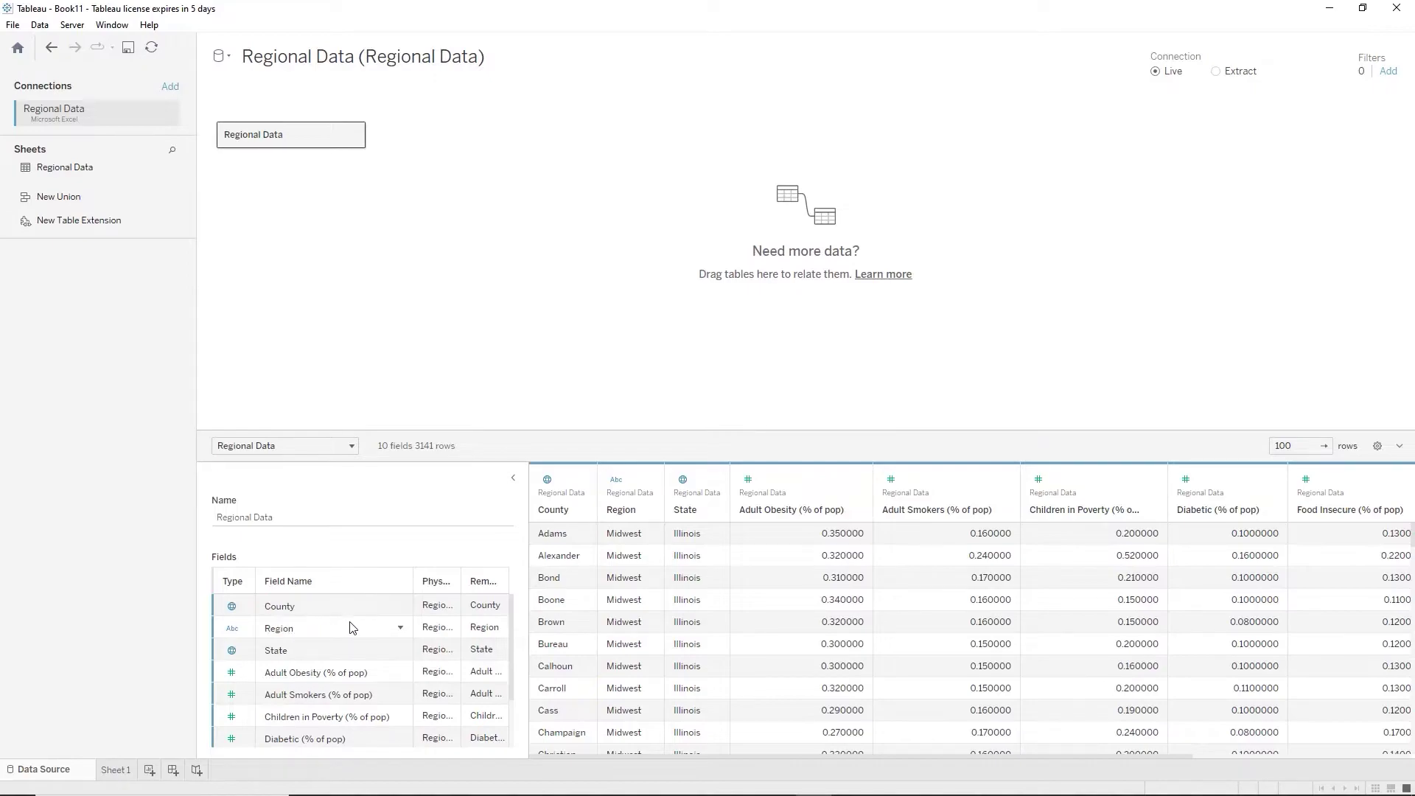
Hide the Number of Records field in the Regional Data source.
scroll(351, 624, "down", 3)
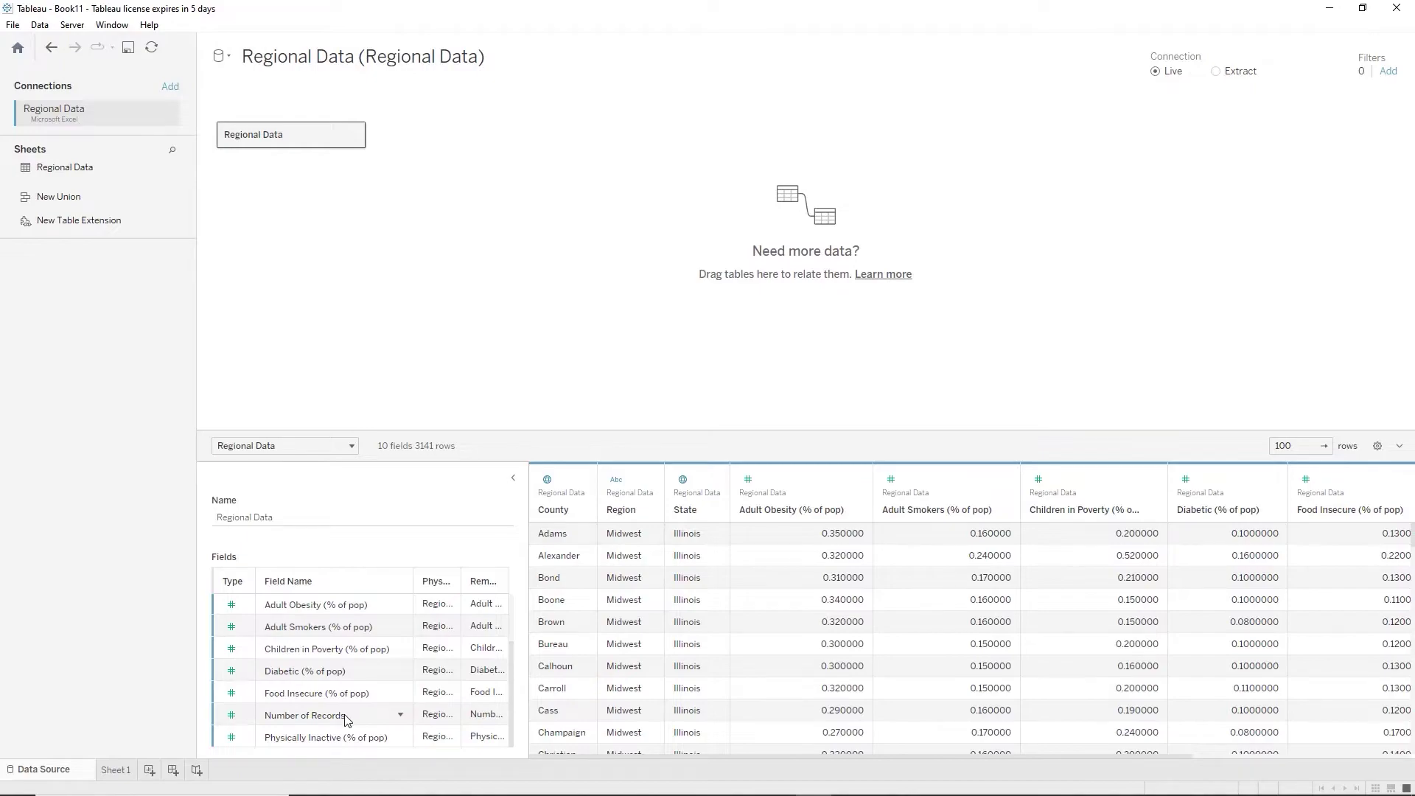
left_click(400, 715)
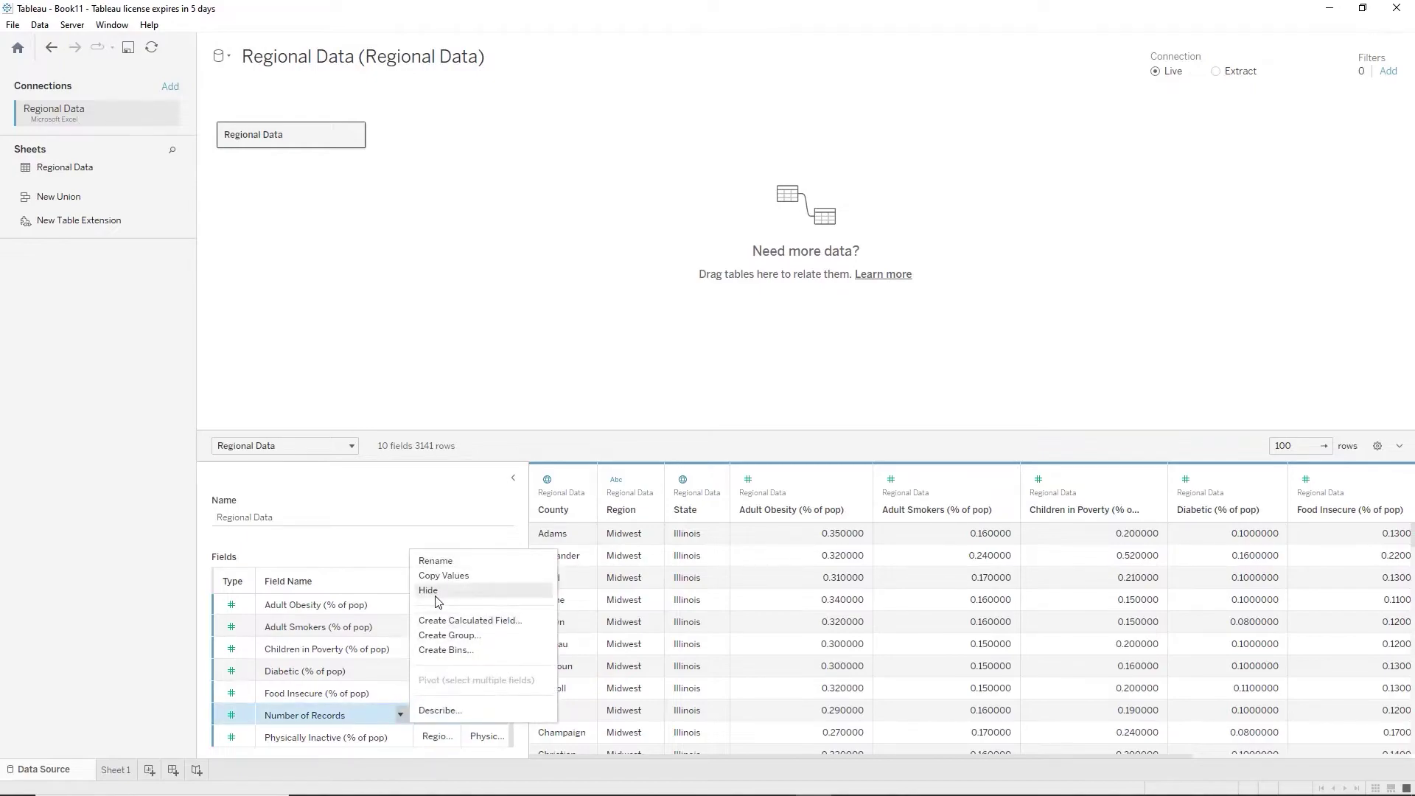
left_click(436, 594)
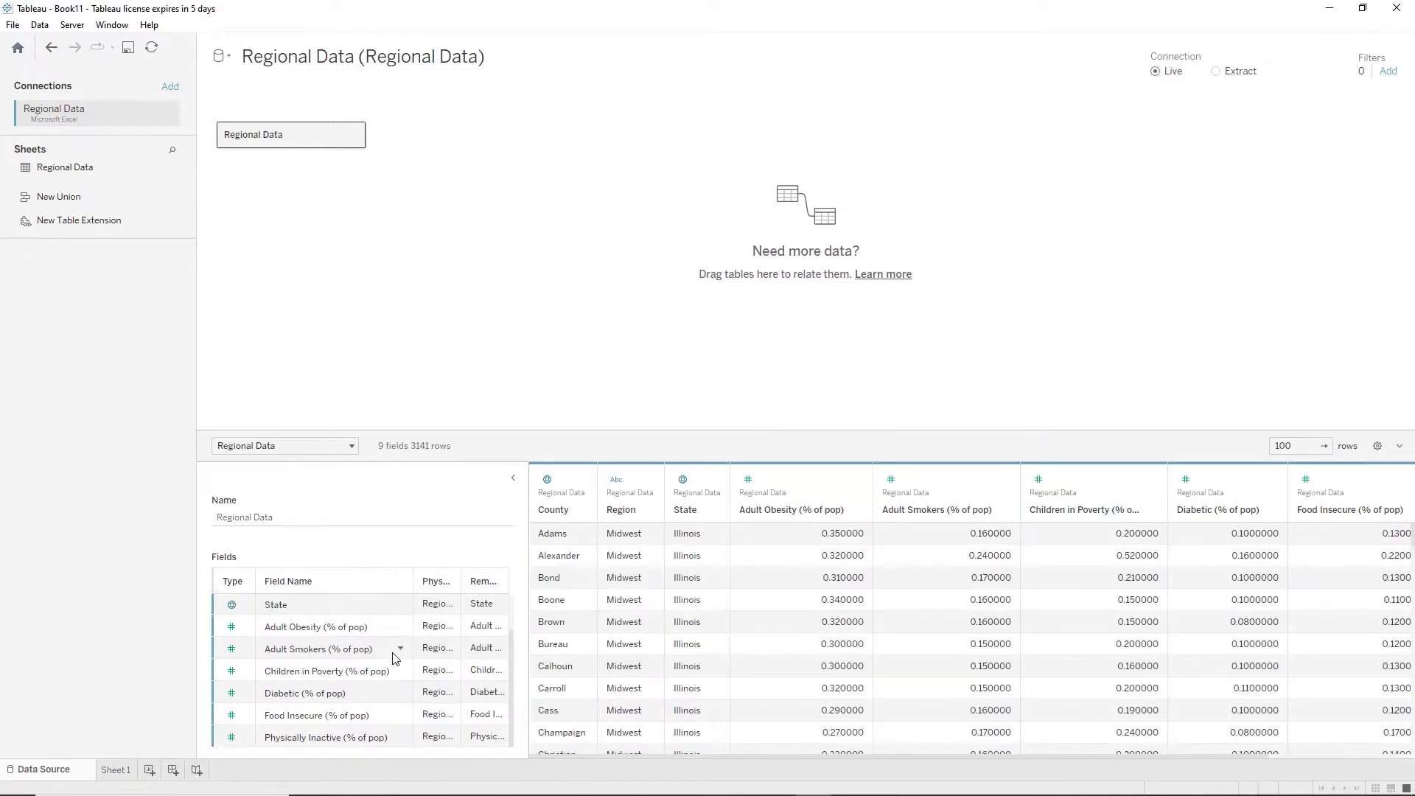
Hide the Regional Data (Count) field in Sheet 1.
left_click(116, 775)
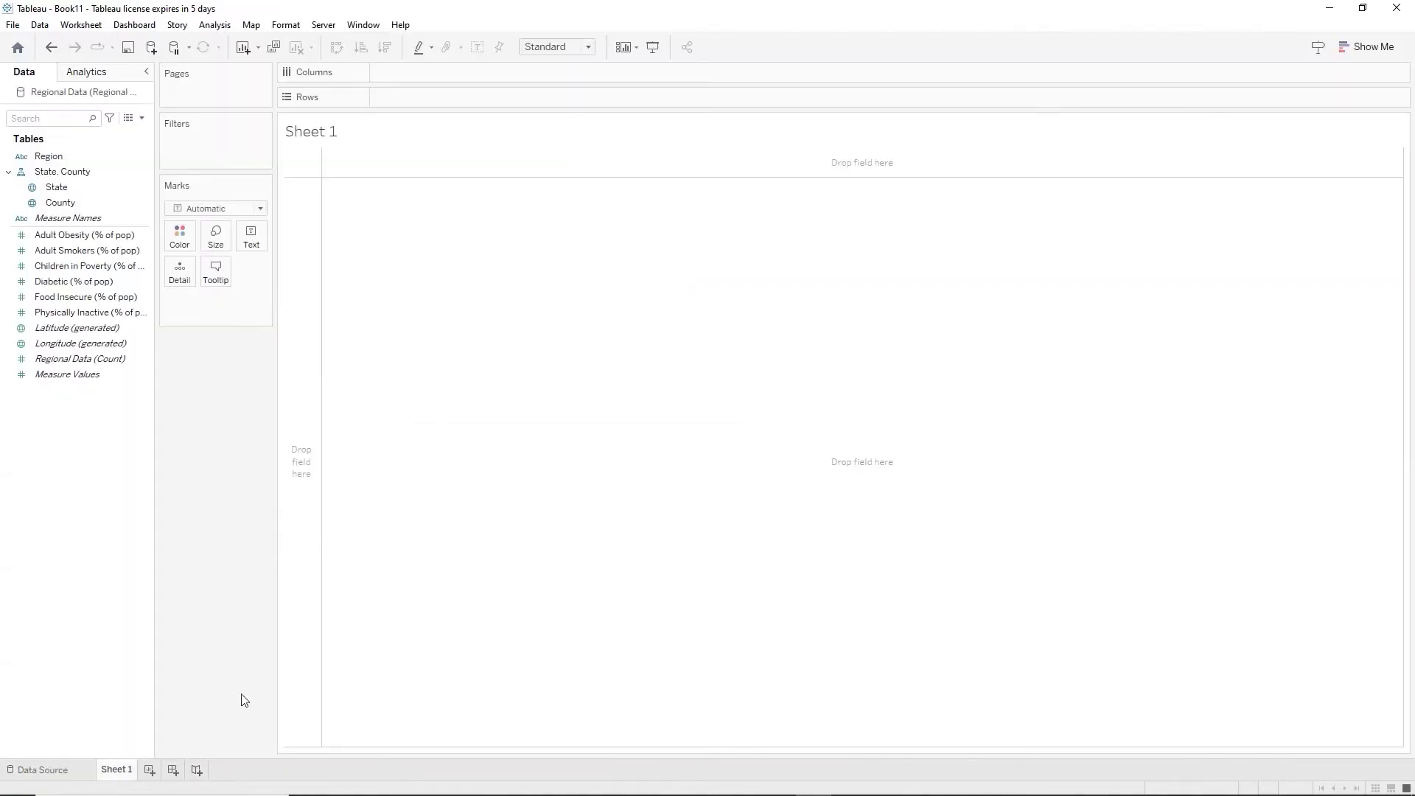
right_click(54, 358)
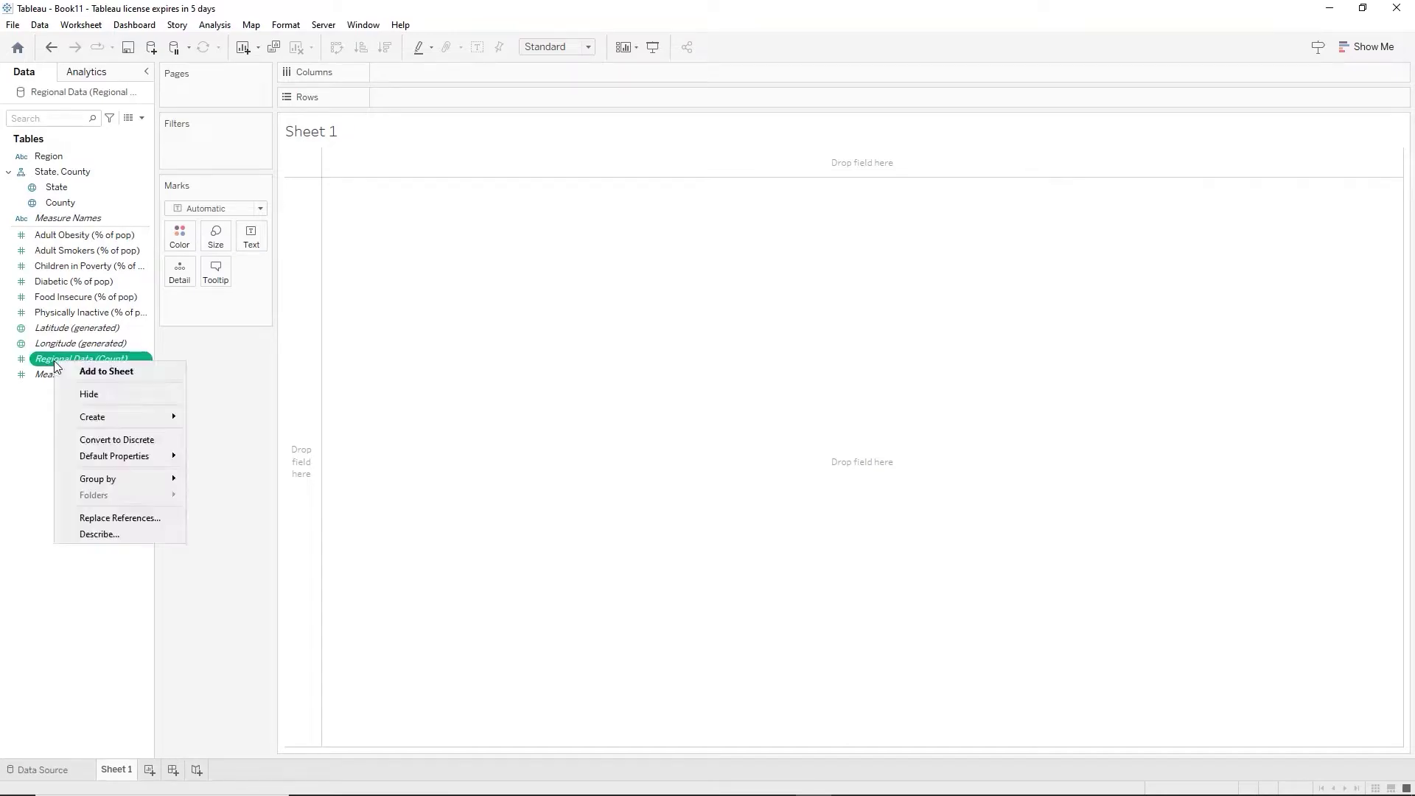
left_click(101, 393)
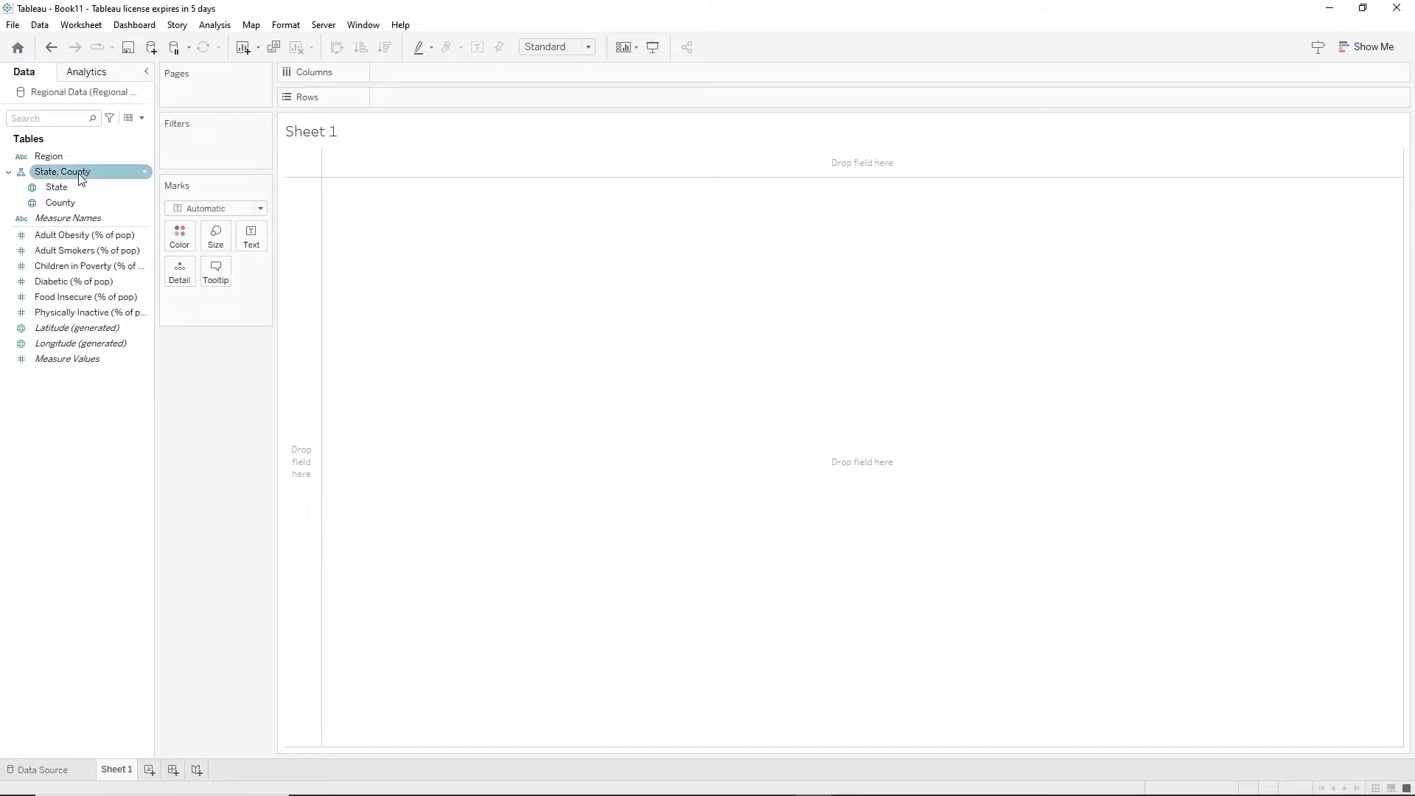
Filter the sheet by Measure Names with all six measures included, and show the filter as a single-value dropdown.
left_click_drag(70, 225, 216, 144)
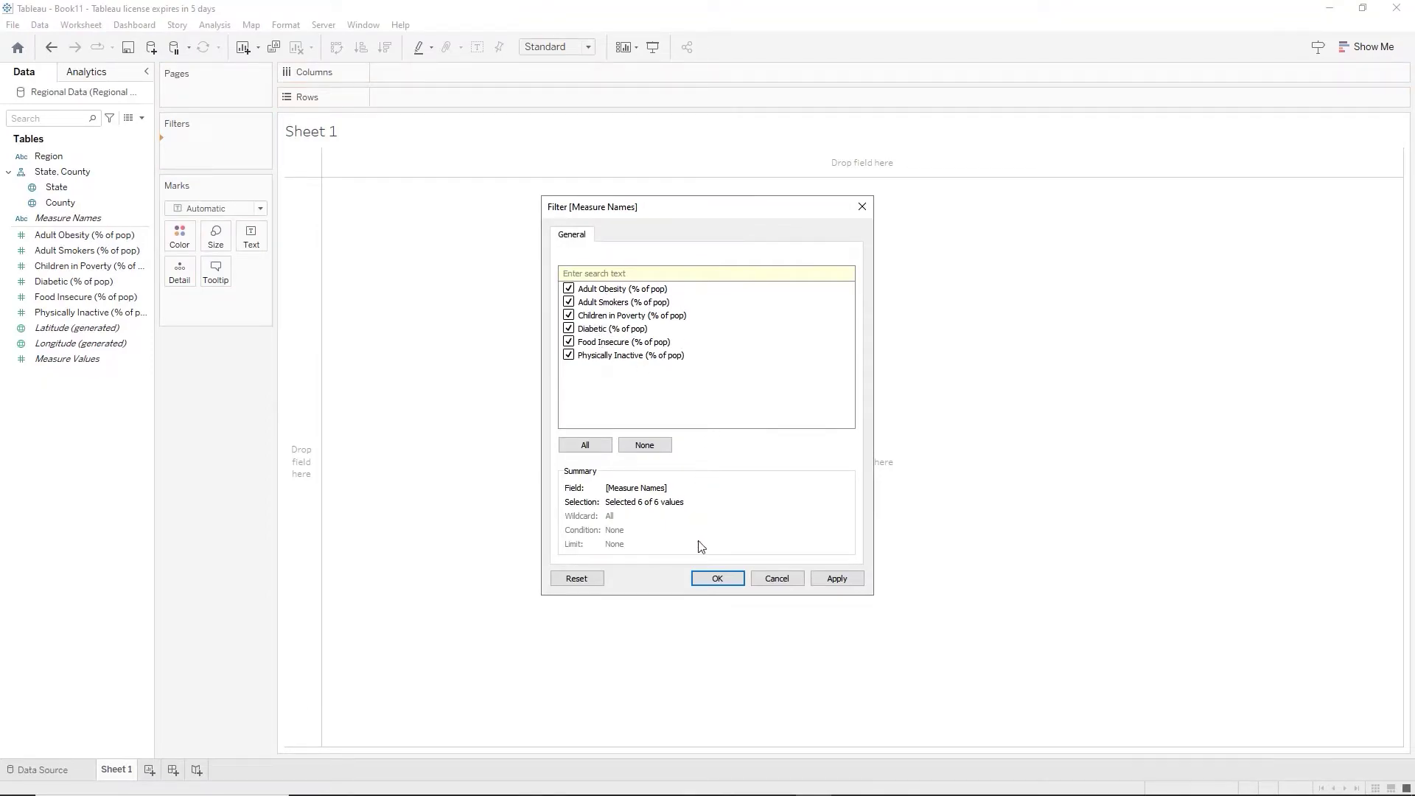
left_click(718, 579)
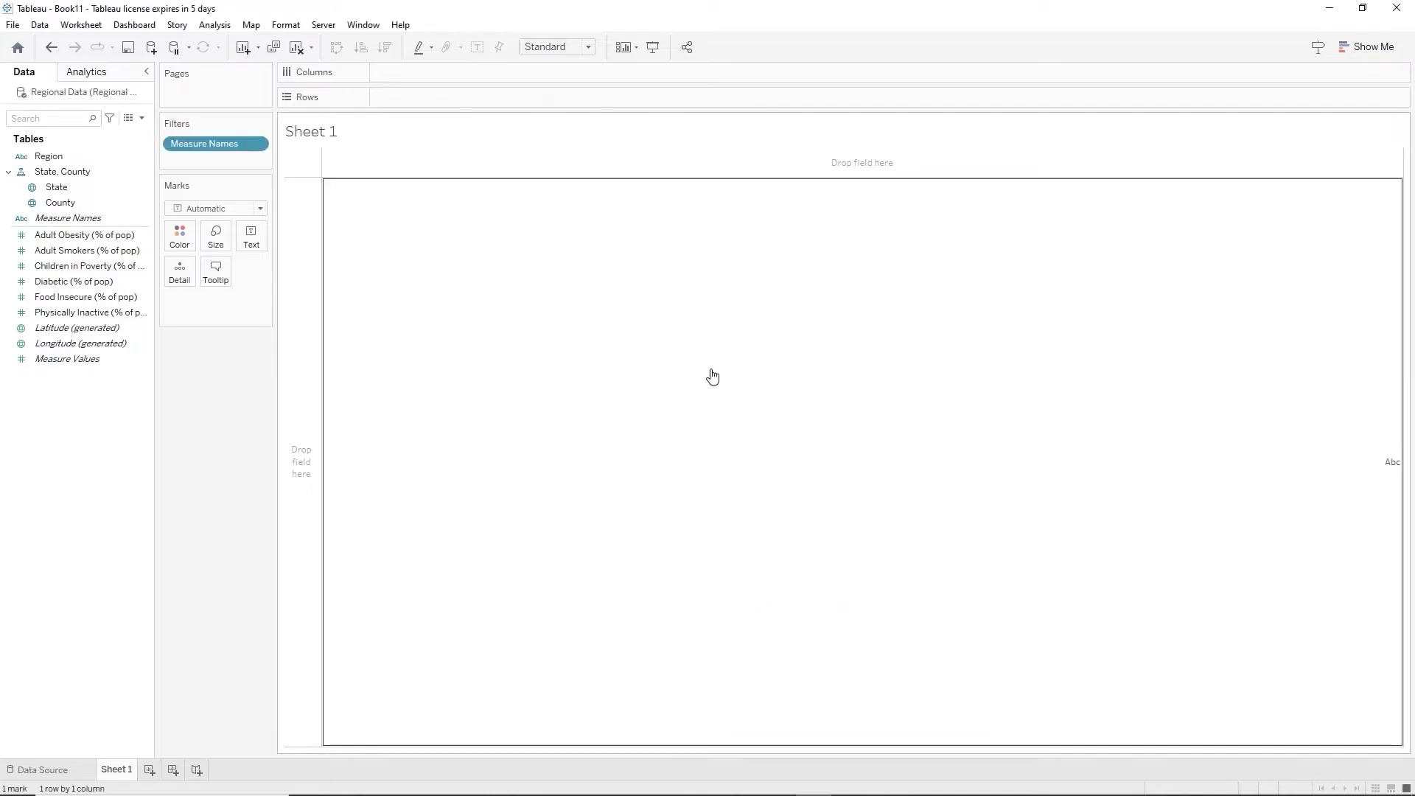
right_click(205, 140)
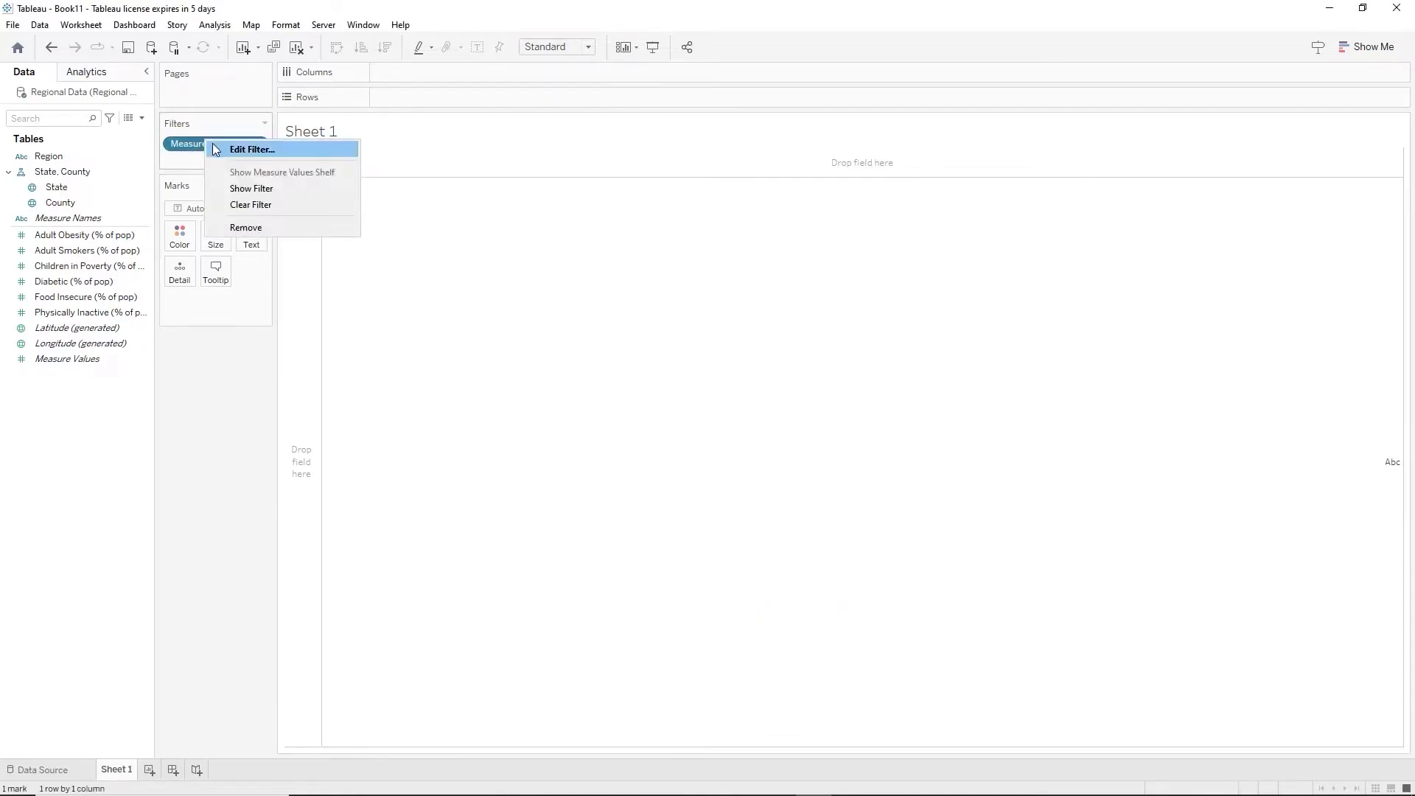
left_click(255, 188)
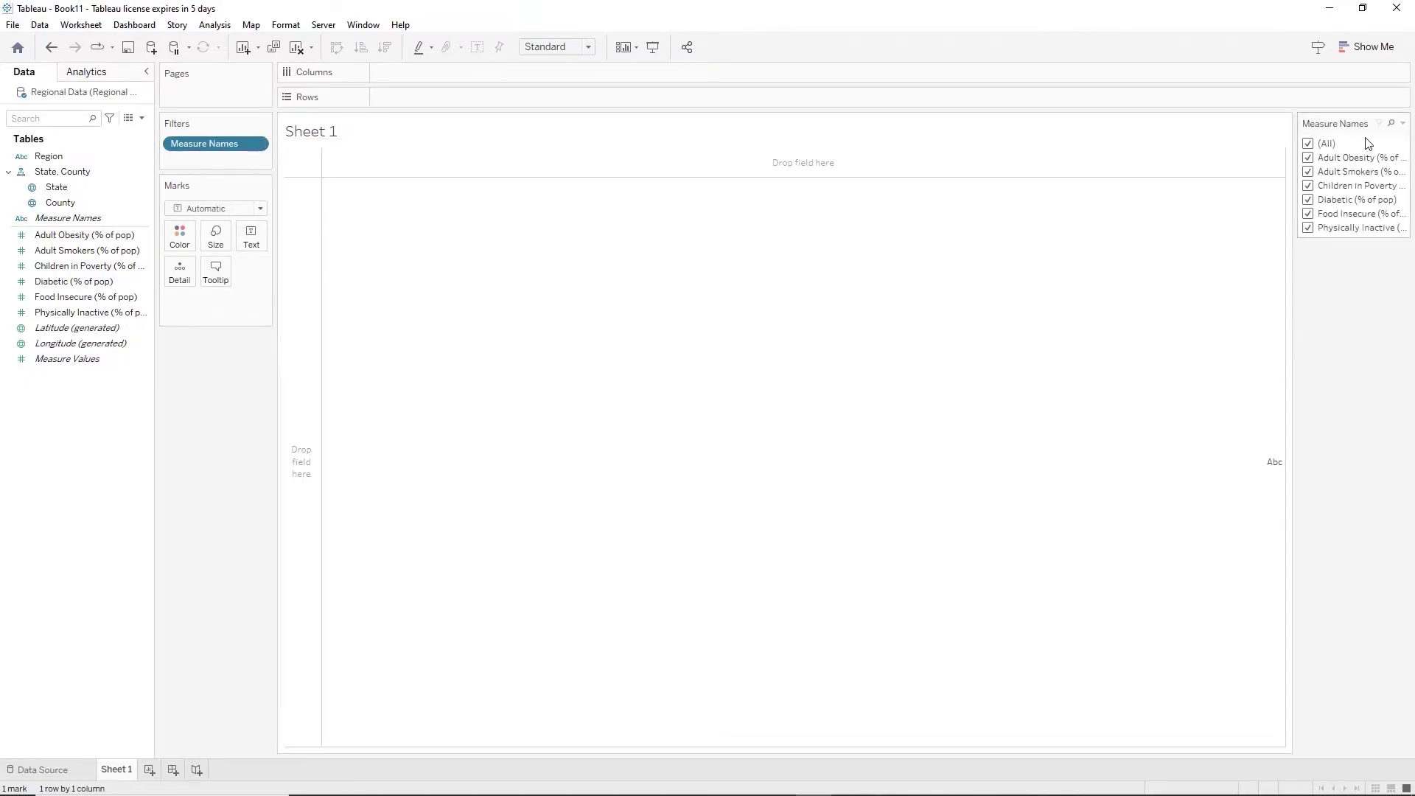
left_click(1403, 123)
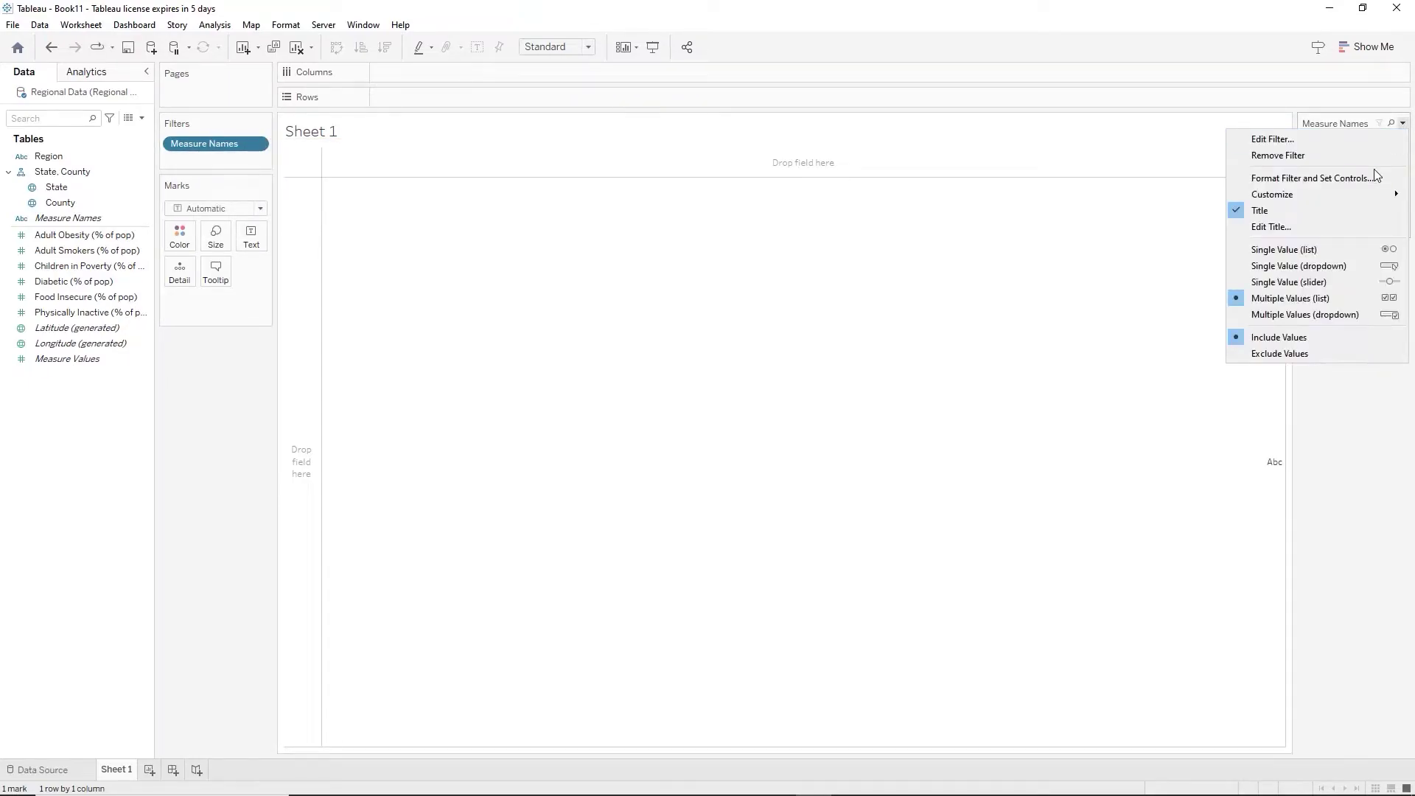
left_click(1319, 266)
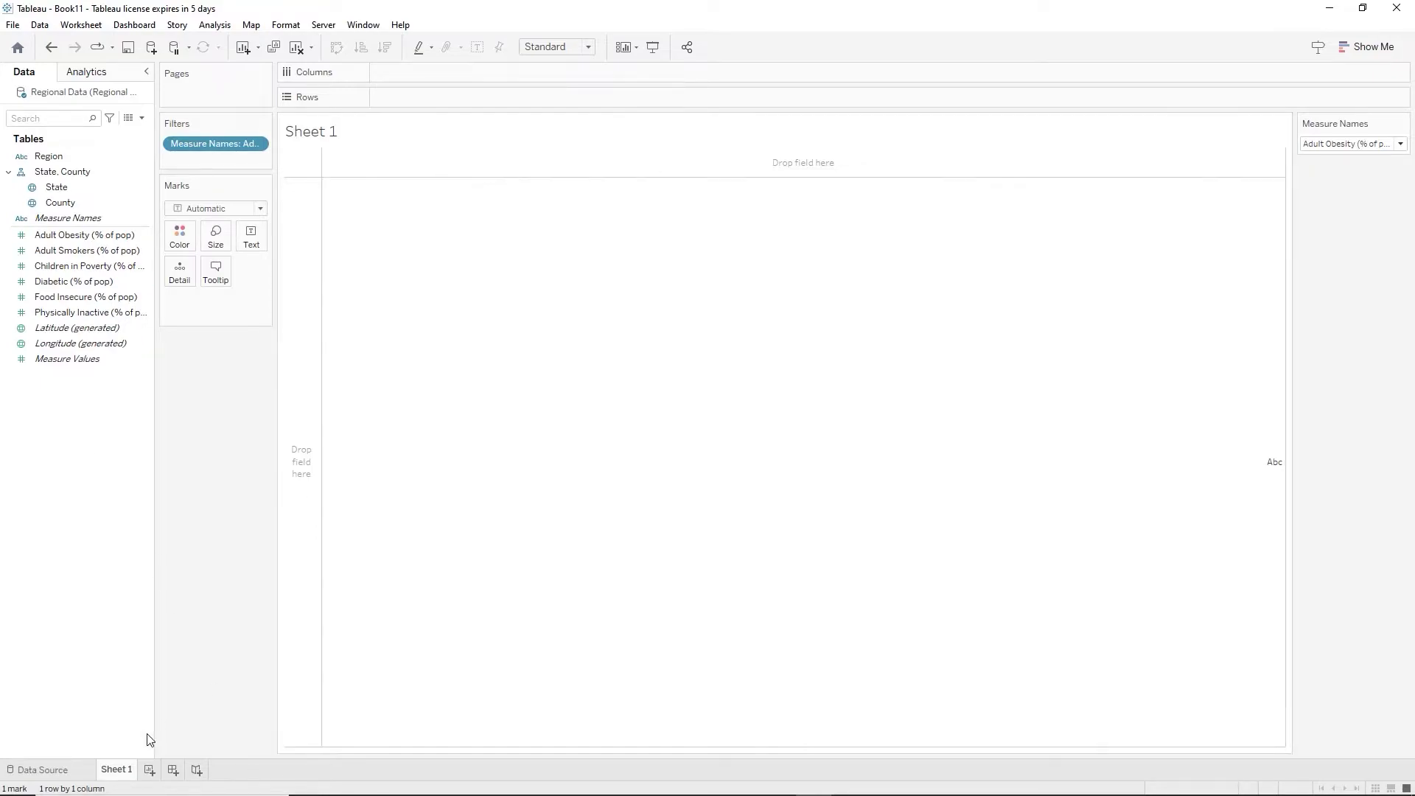
Rename Sheet 1 as State Map with Tracking Statistics.
double_click(111, 770)
type("State Map wit")
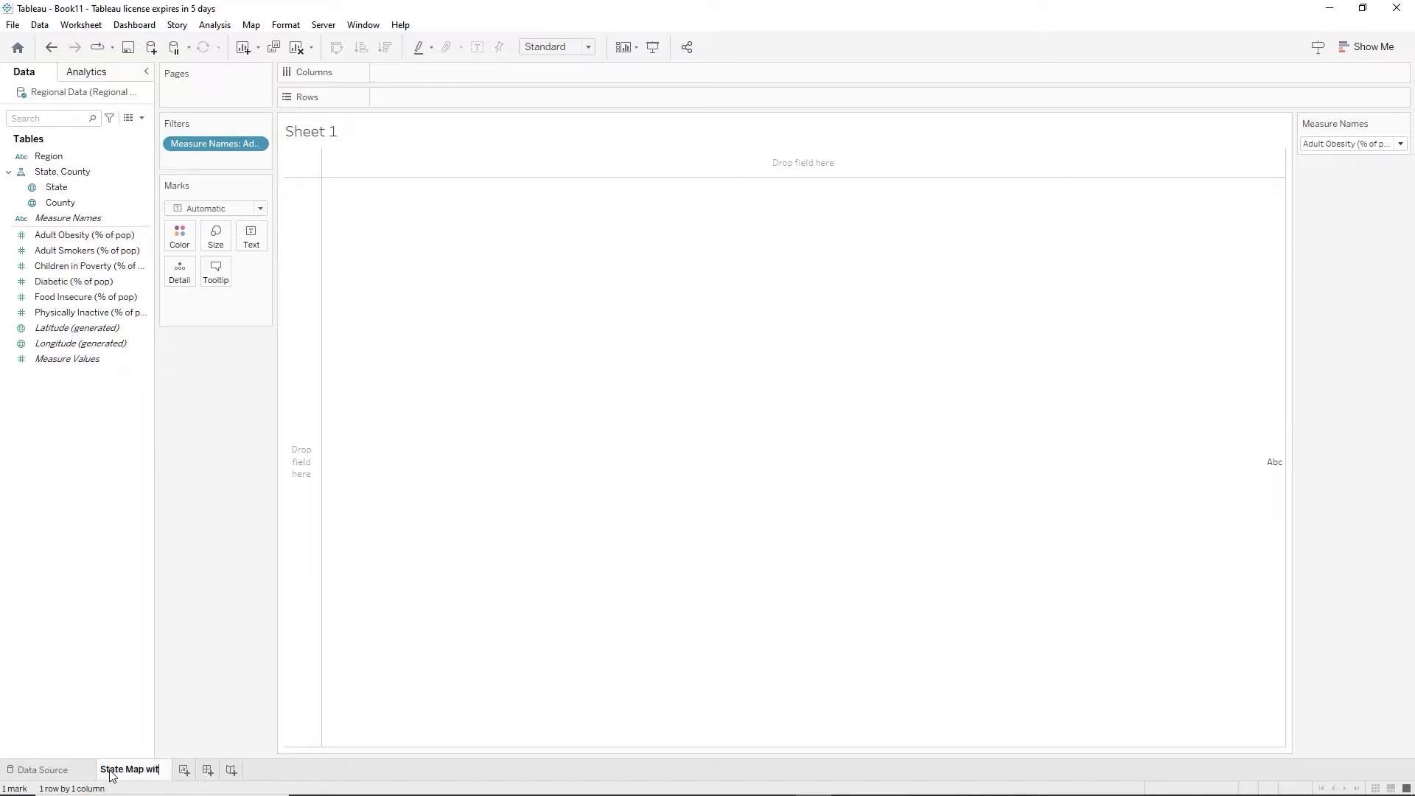
type("h Track")
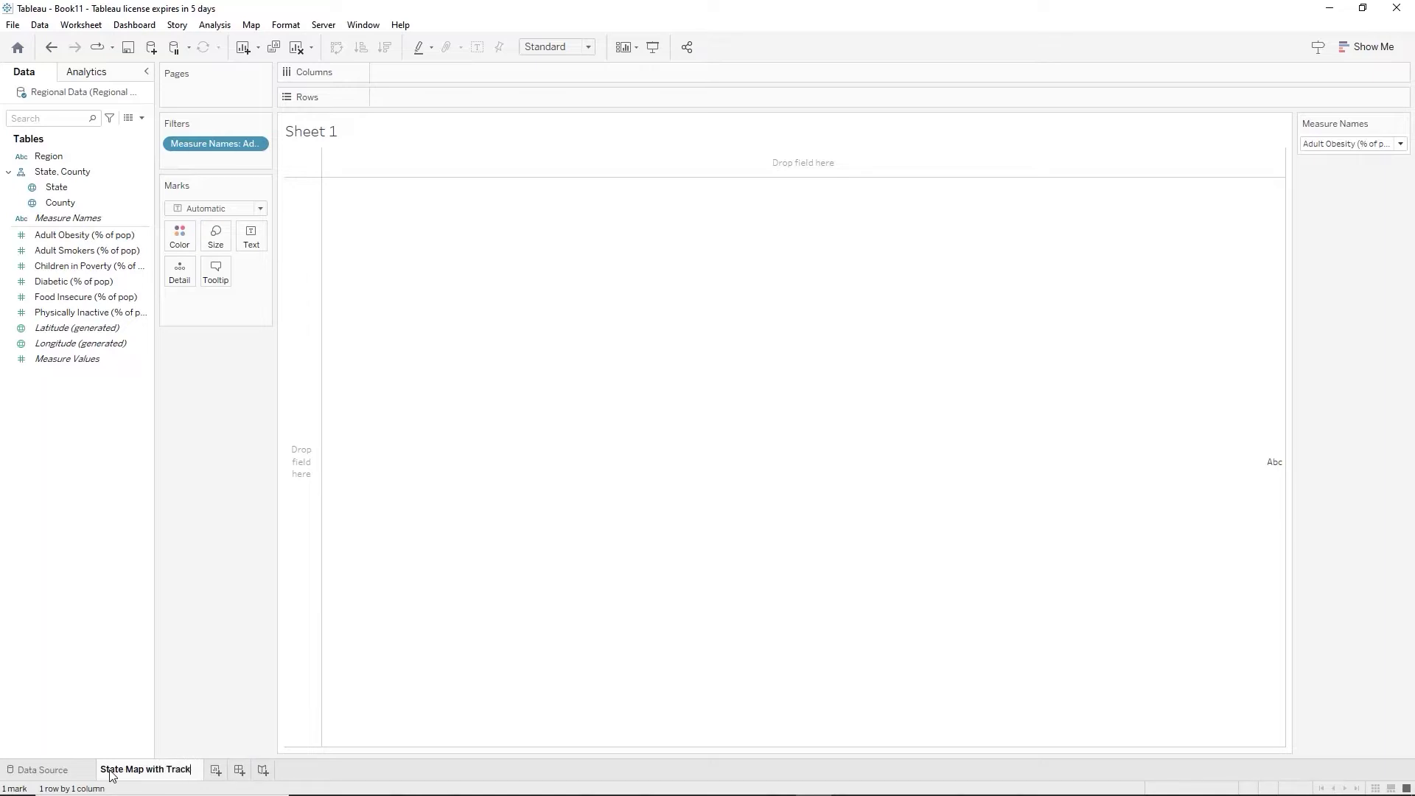
type("ing Statistics")
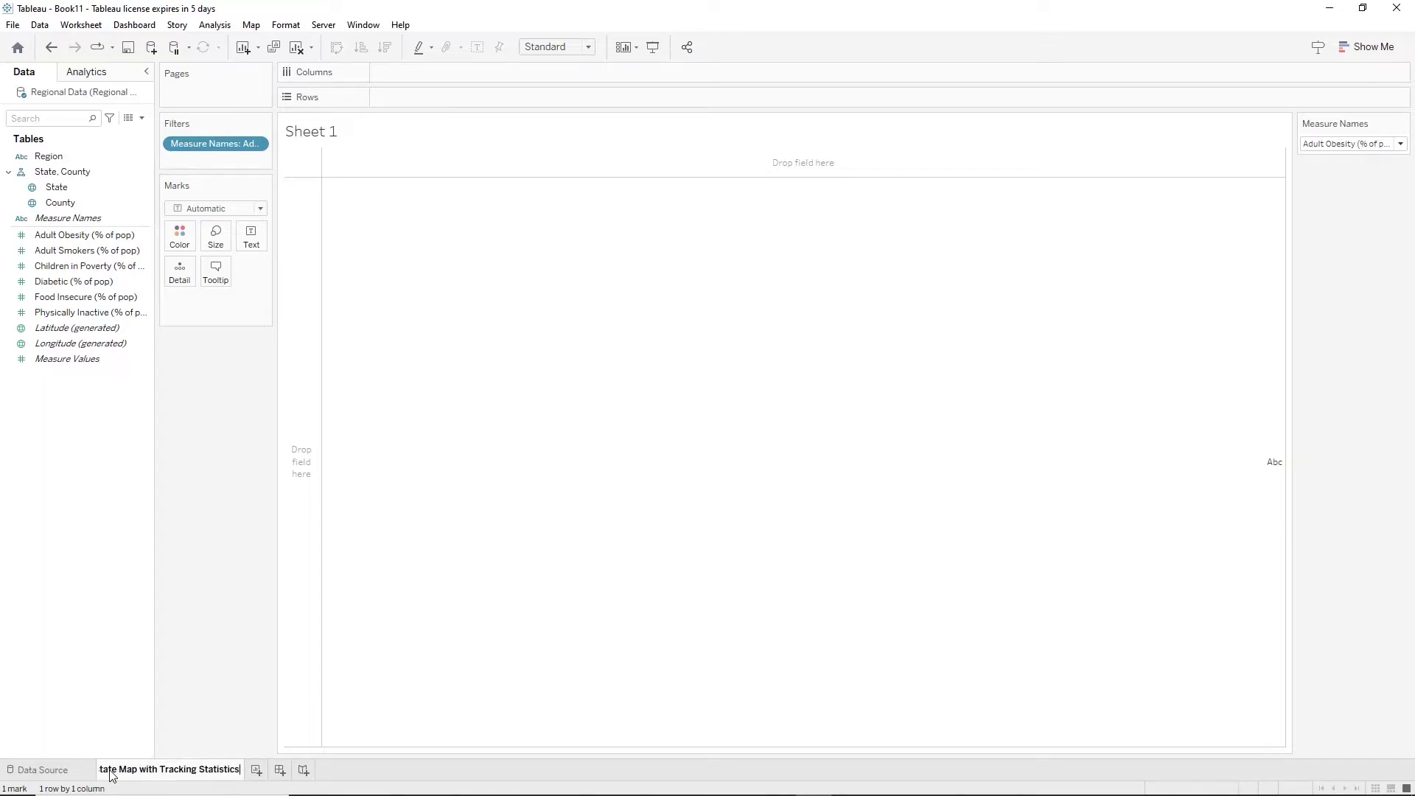
key("Return")
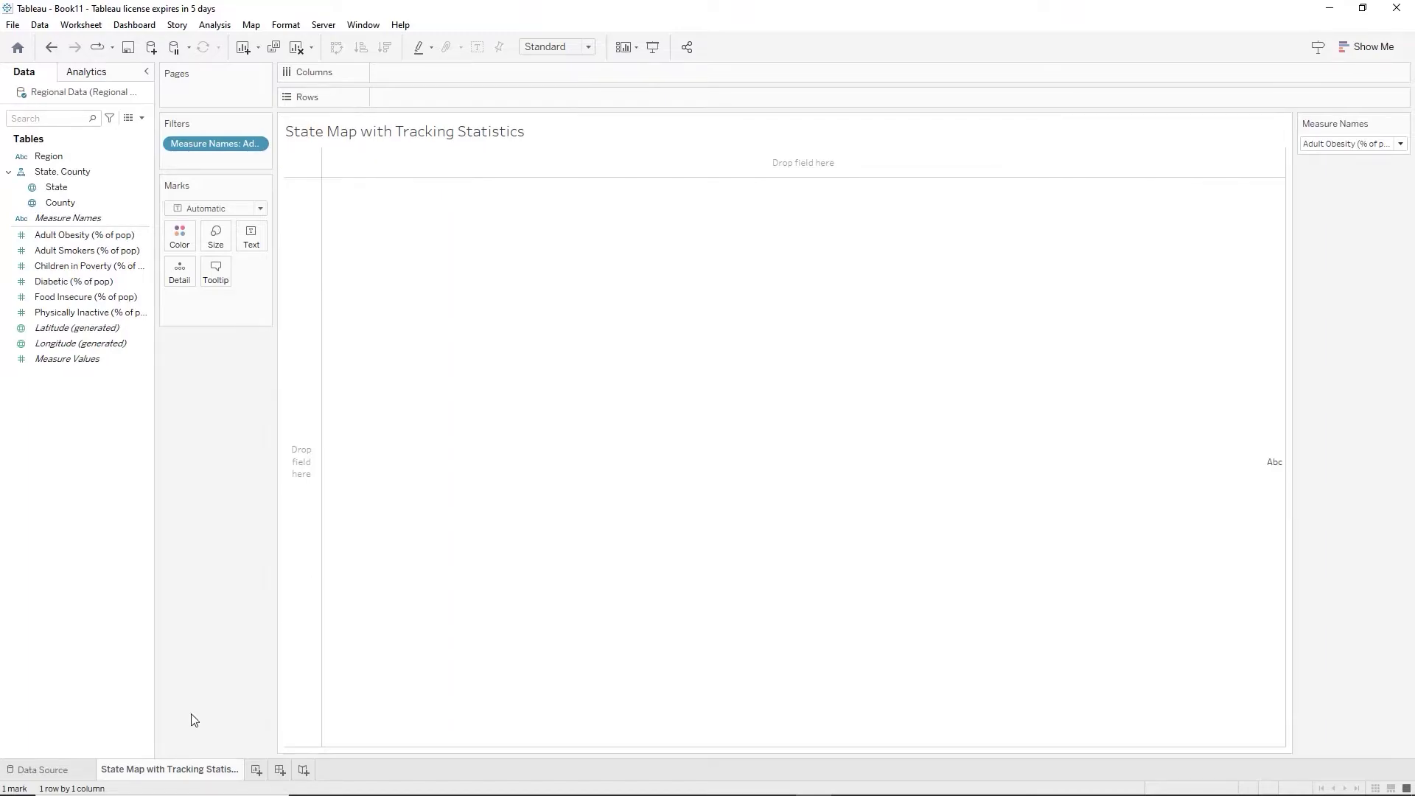
Shorten the worksheet's name to State Map.
double_click(156, 771)
left_click_drag(137, 771, 240, 771)
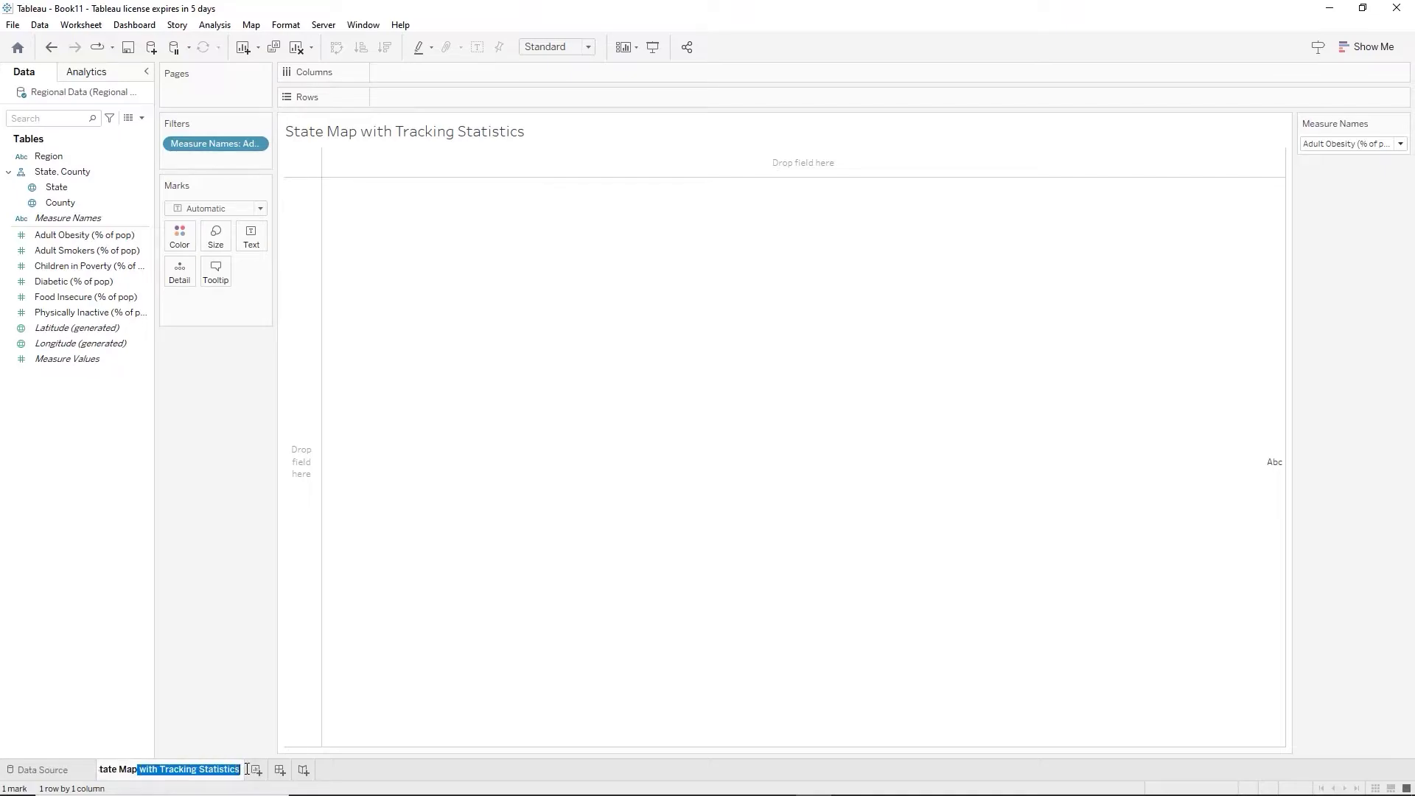
key("BackSpace")
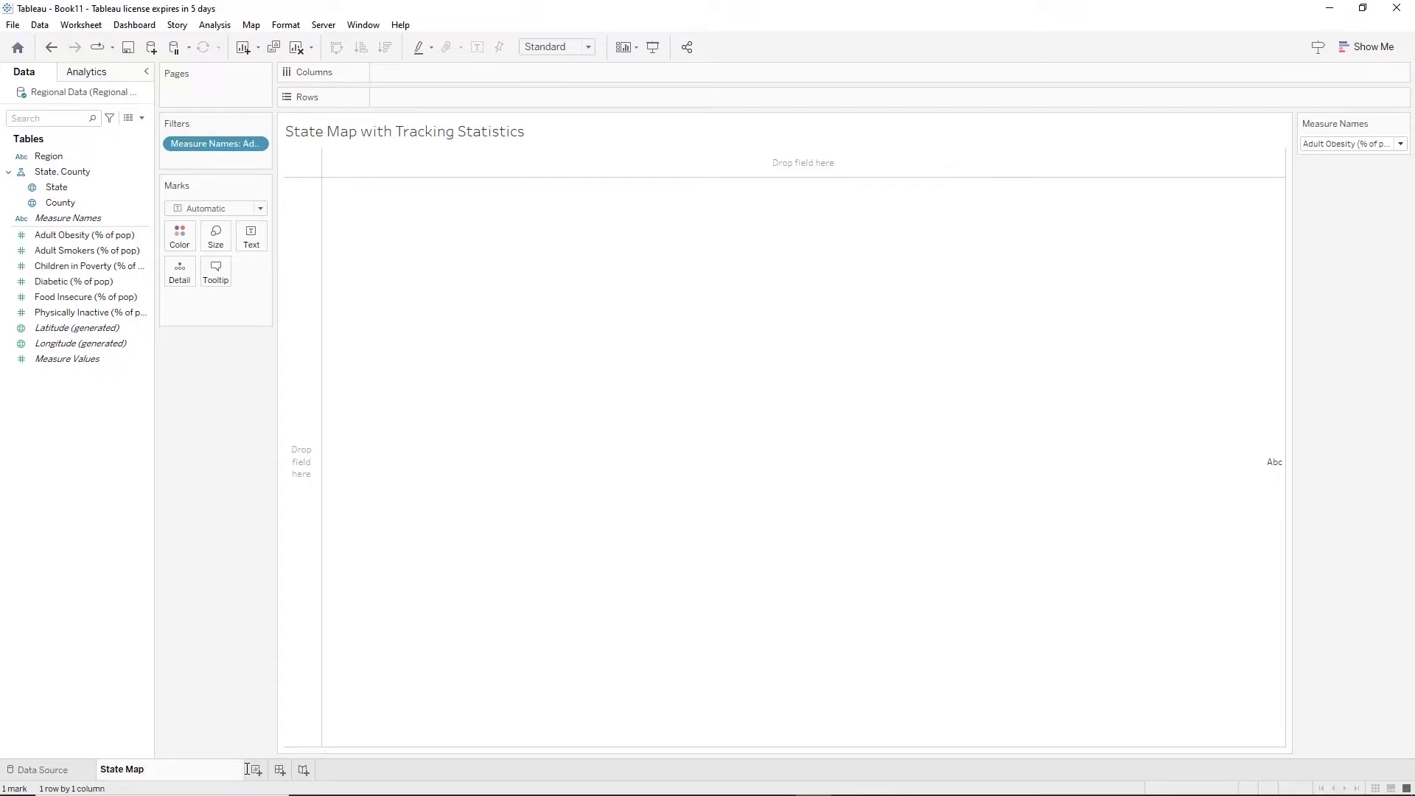
key("Return")
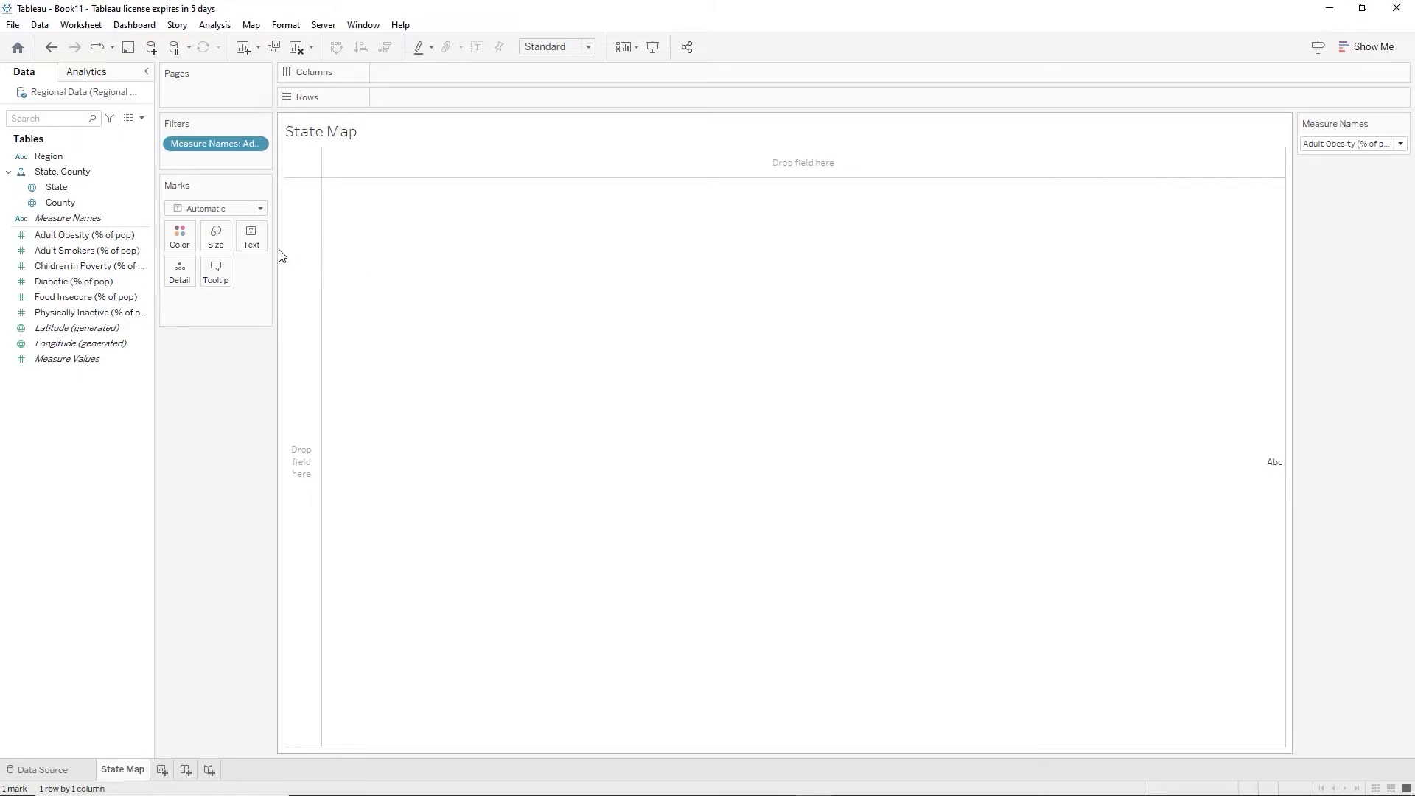
Plot the State field as a map in the view and color its marks by Region.
left_click(73, 188)
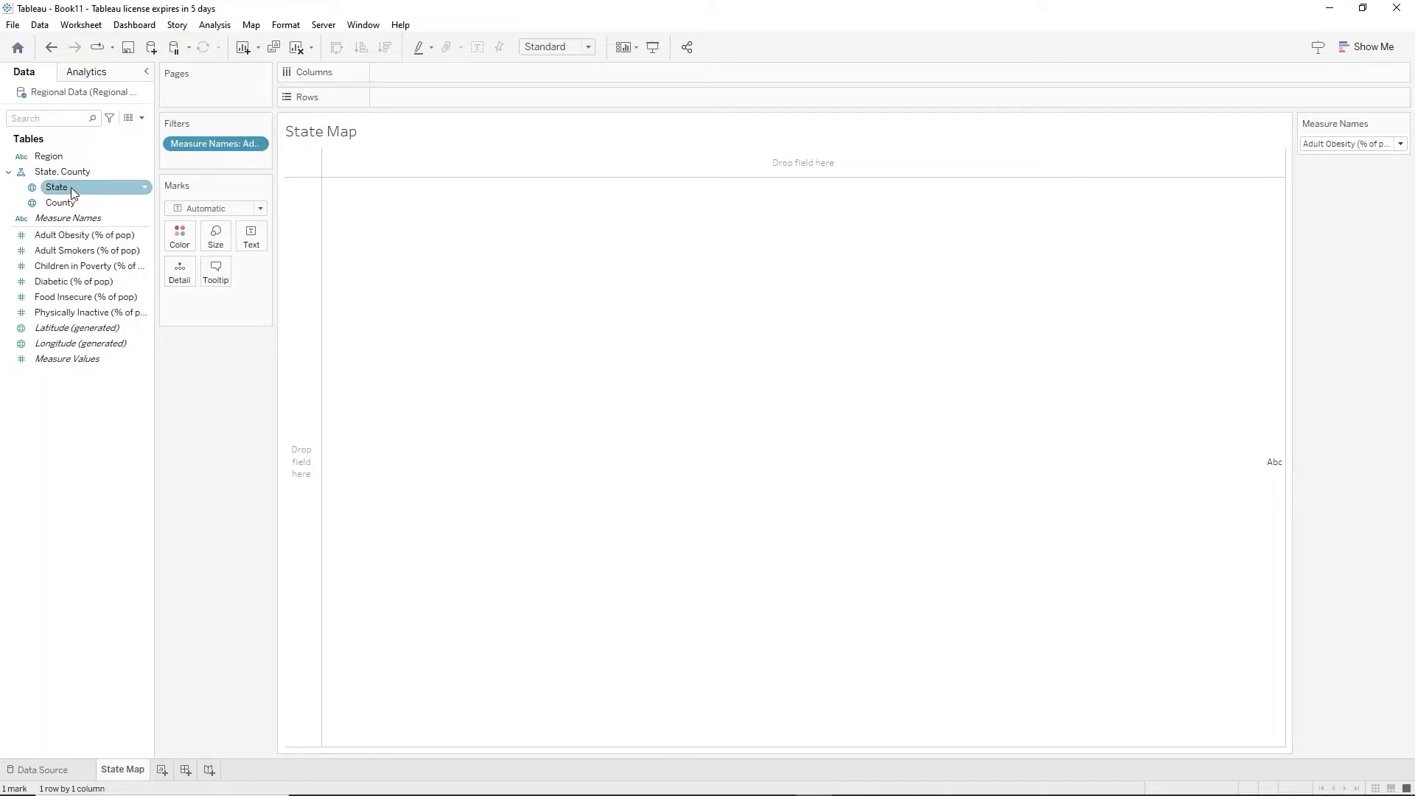
left_click_drag(71, 187, 949, 441)
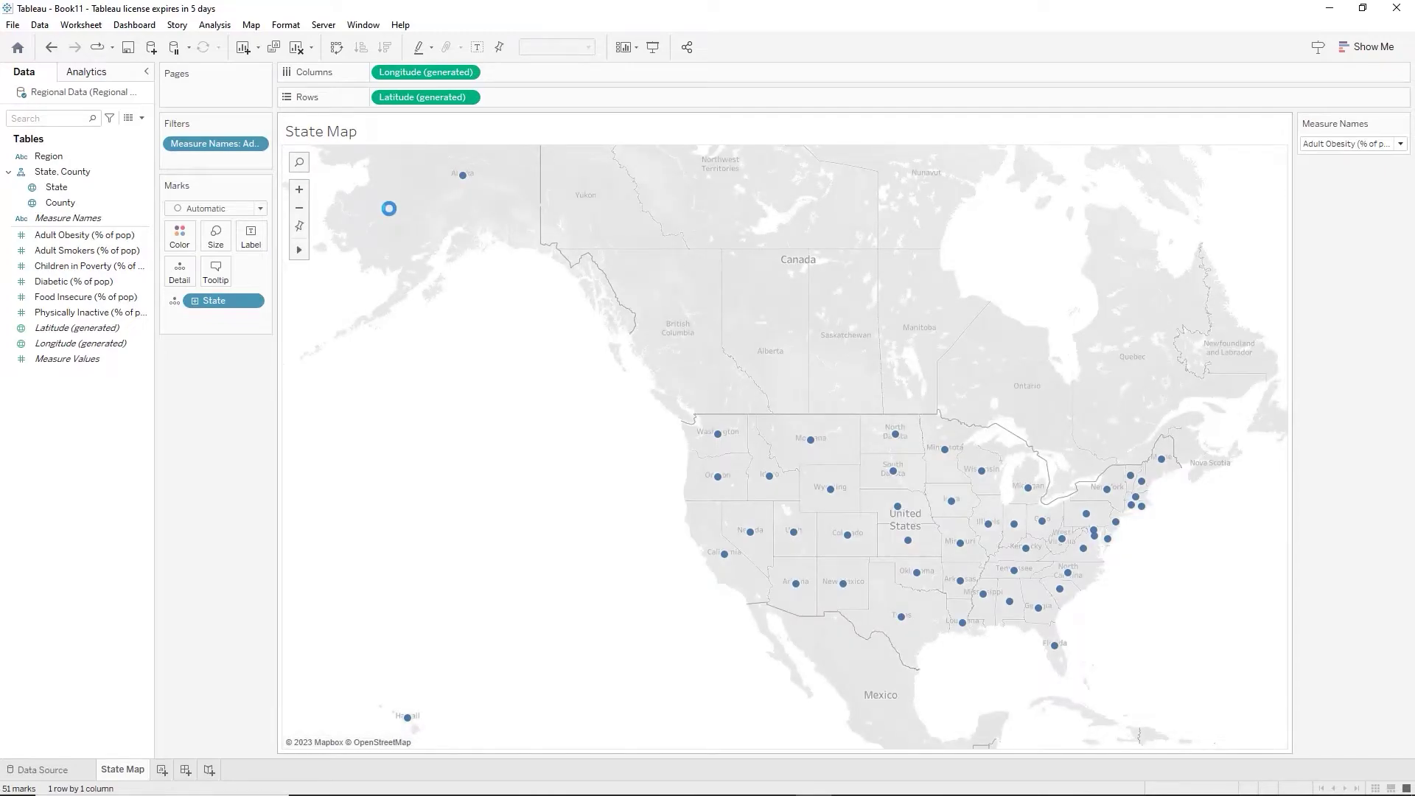
left_click(63, 156)
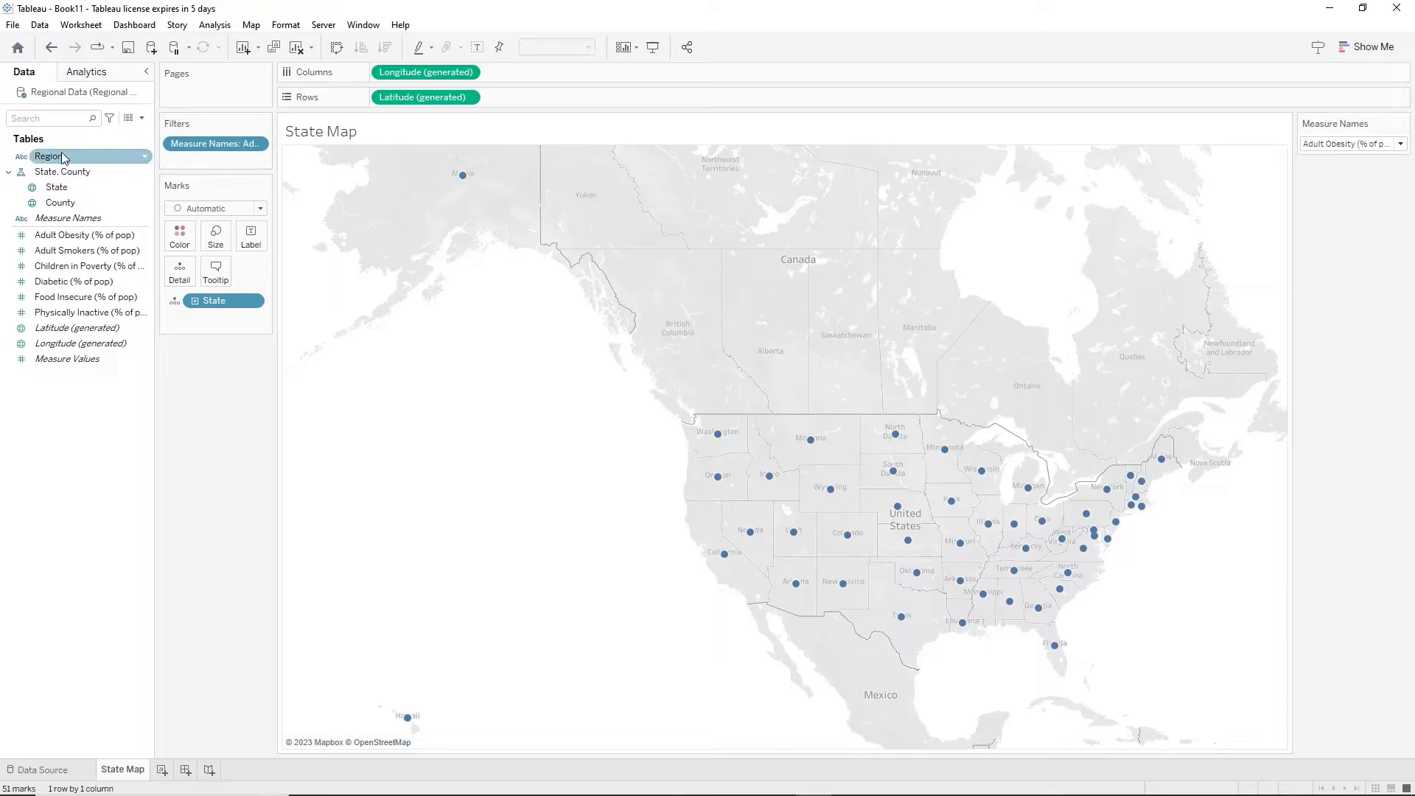
left_click_drag(63, 156, 188, 243)
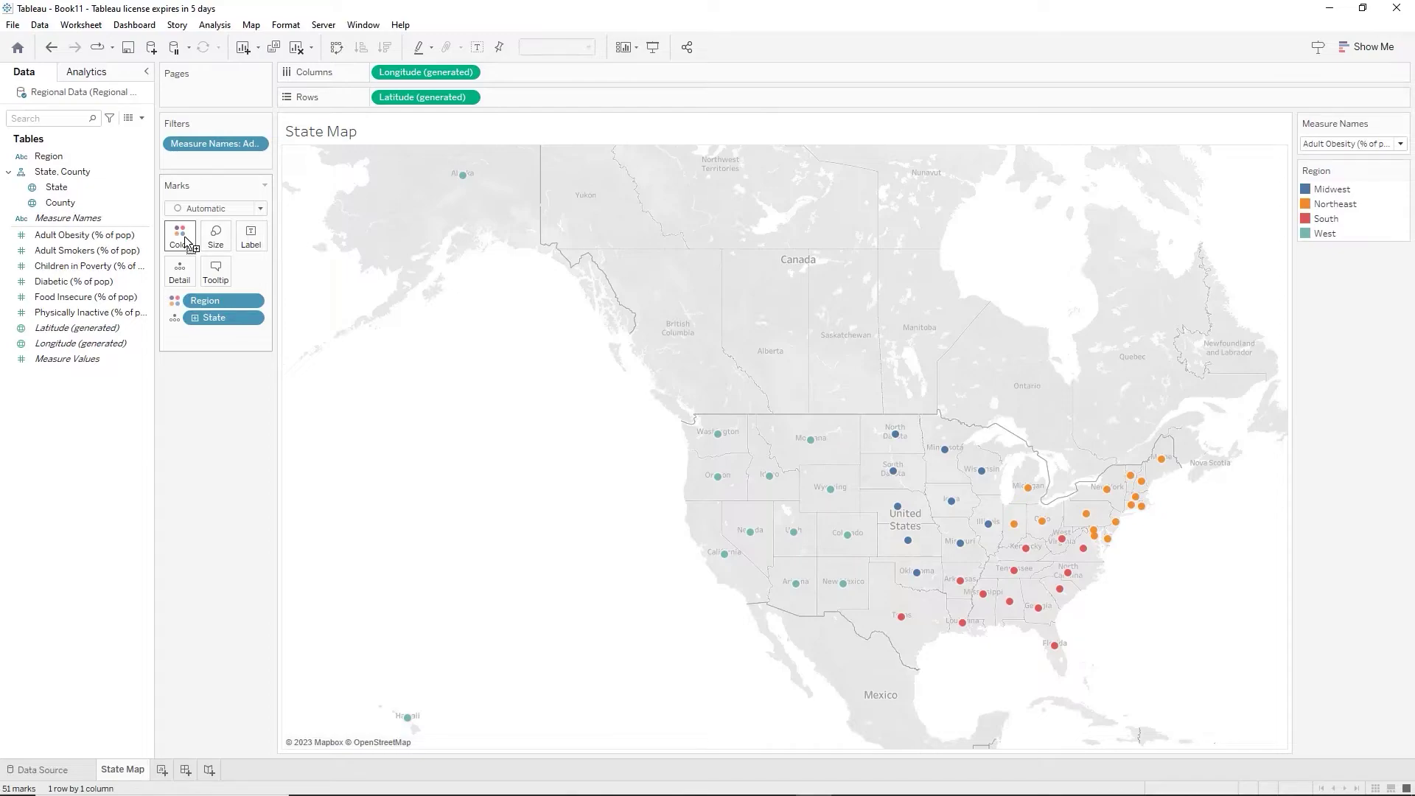
Add Measure Values to the marks as detail and place Measure Names in the columns before Longitude.
left_click_drag(78, 360, 177, 276)
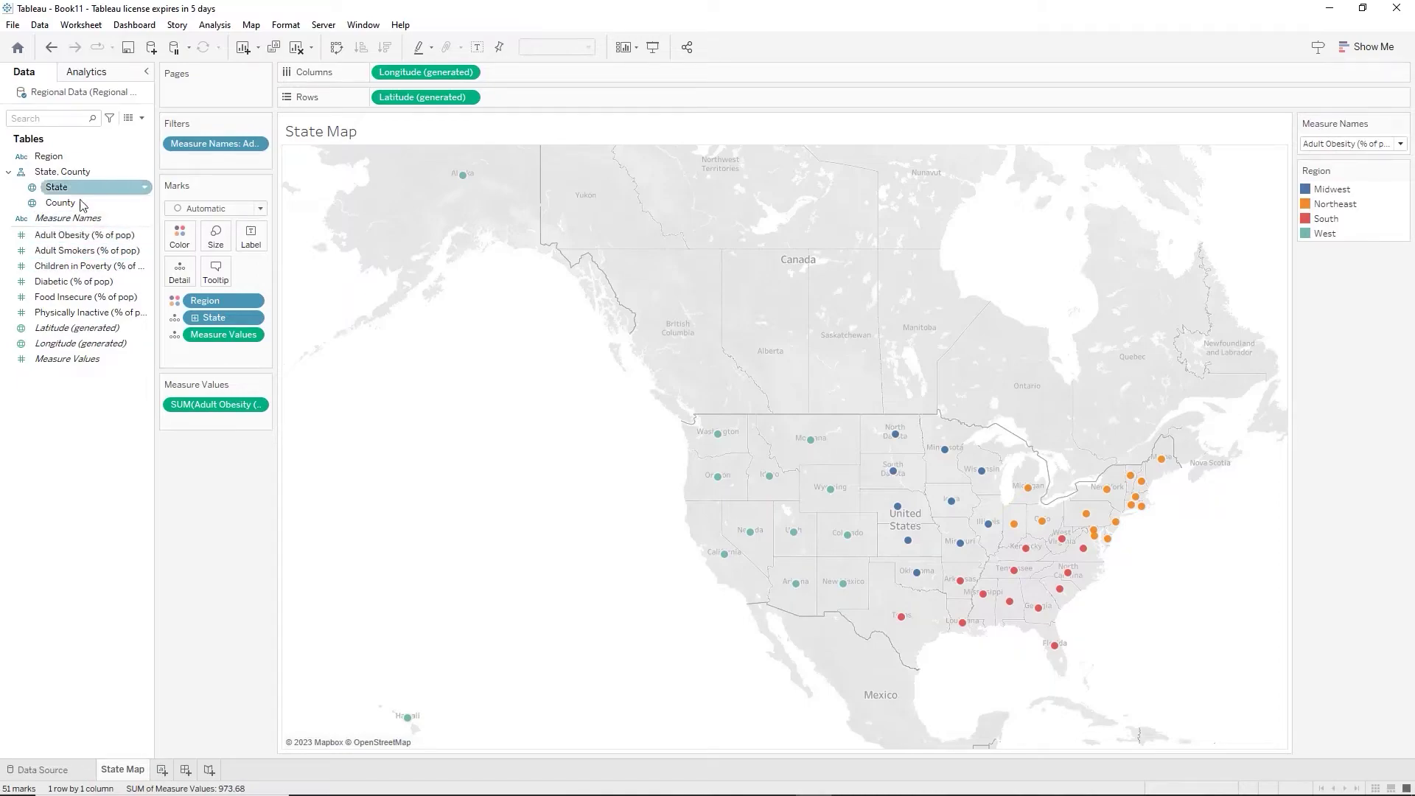
left_click_drag(68, 218, 387, 78)
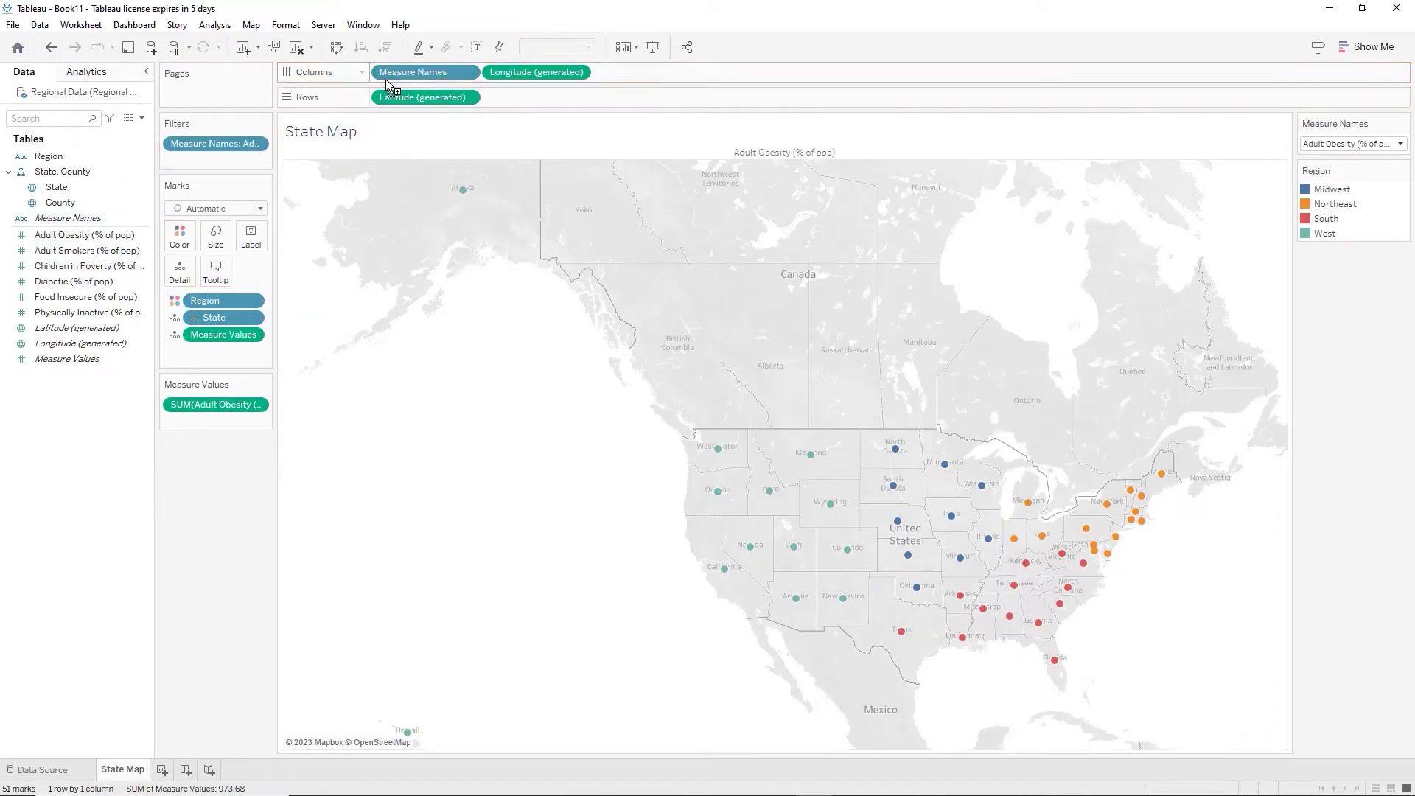
Test the Measure Names filter on the map by selecting Children in Poverty (% of pop), then restoring Adult Obesity (% of pop).
mouse_move(719, 443)
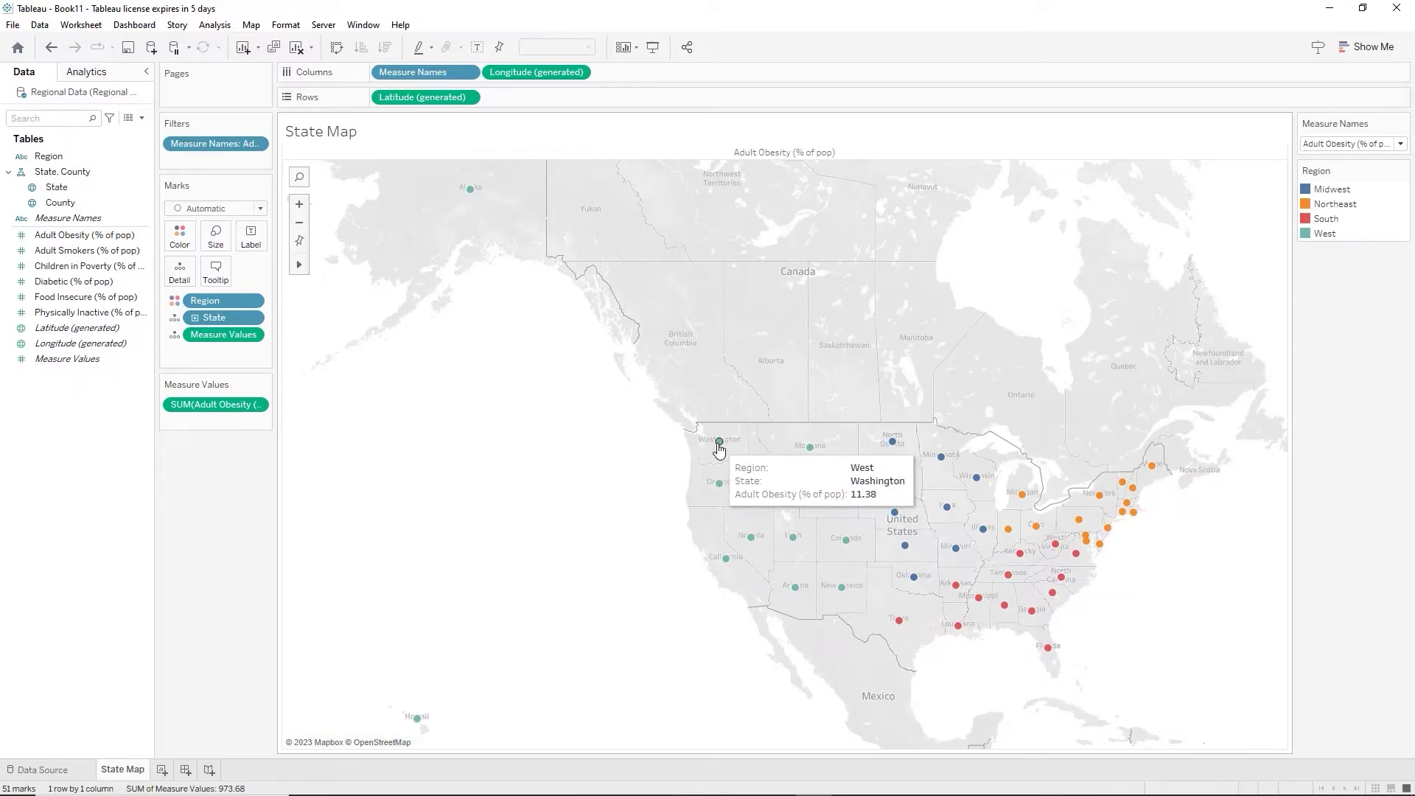
left_click(1400, 144)
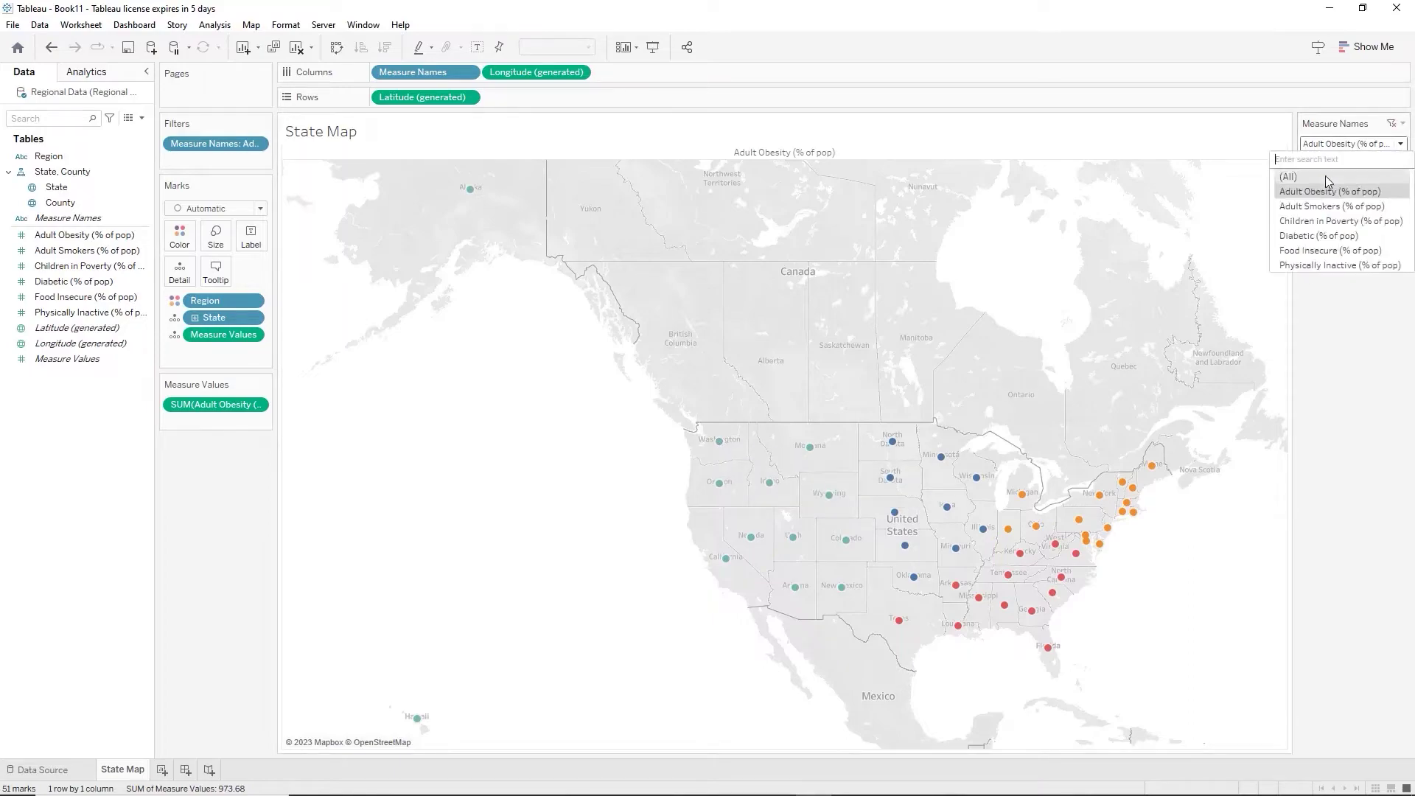
left_click(1301, 222)
mouse_move(716, 486)
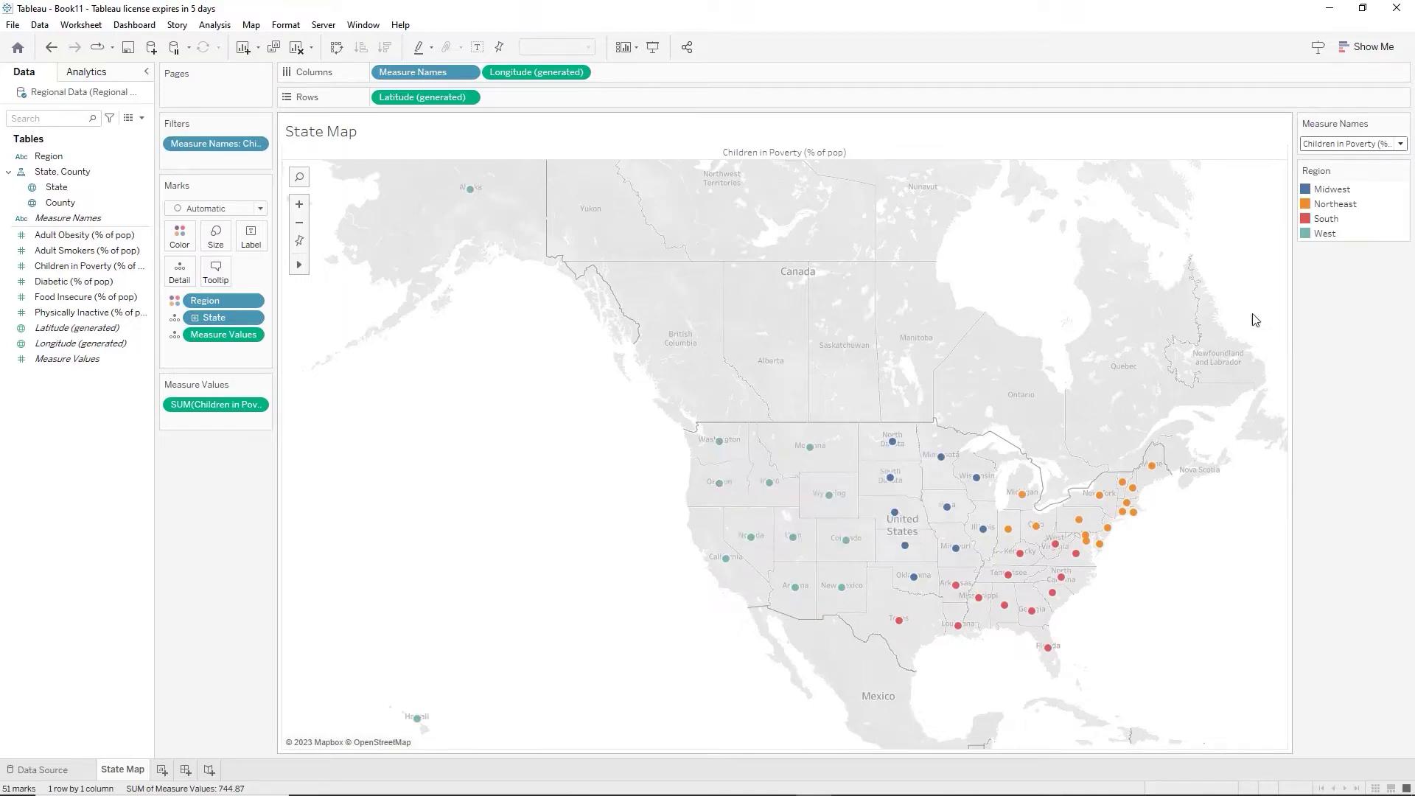
left_click(1404, 148)
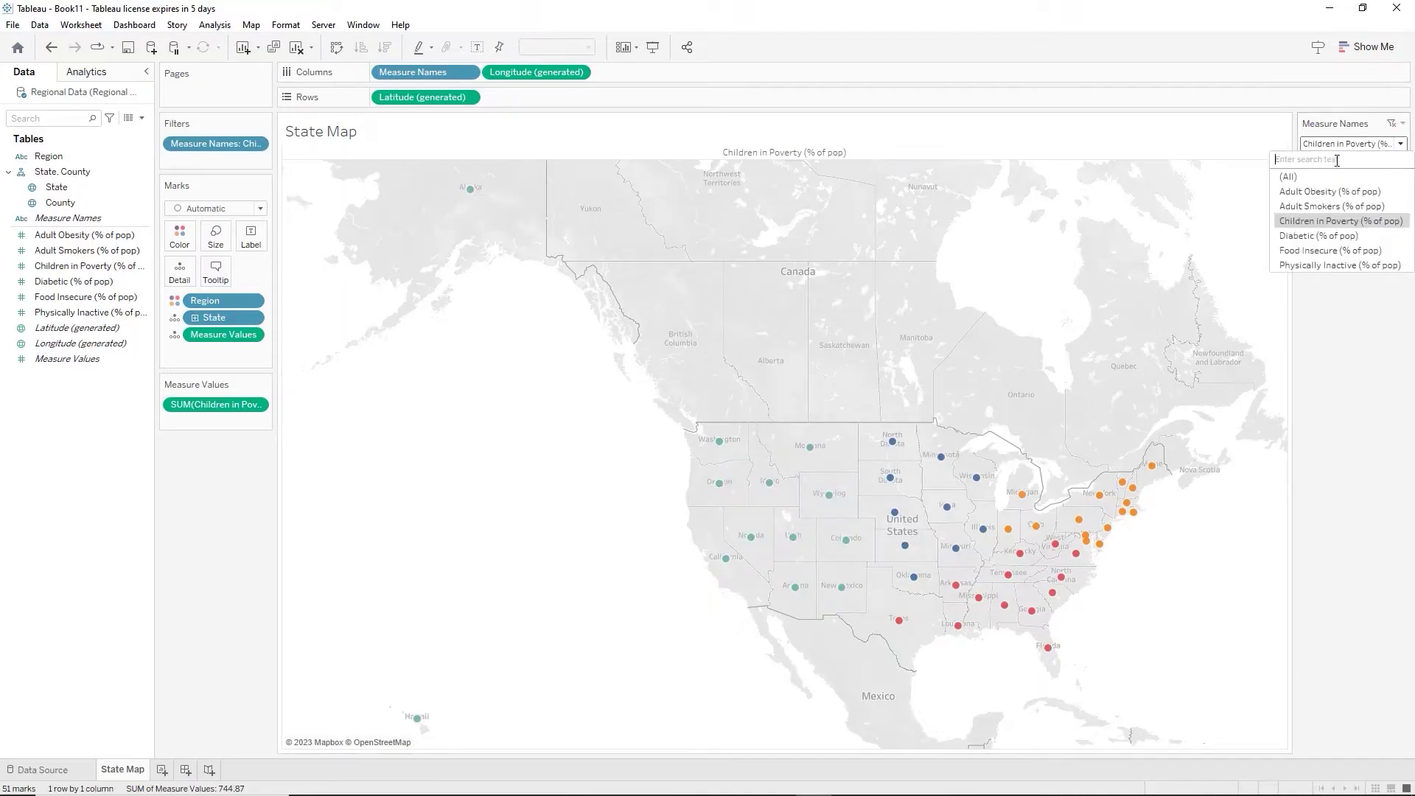
left_click(1312, 190)
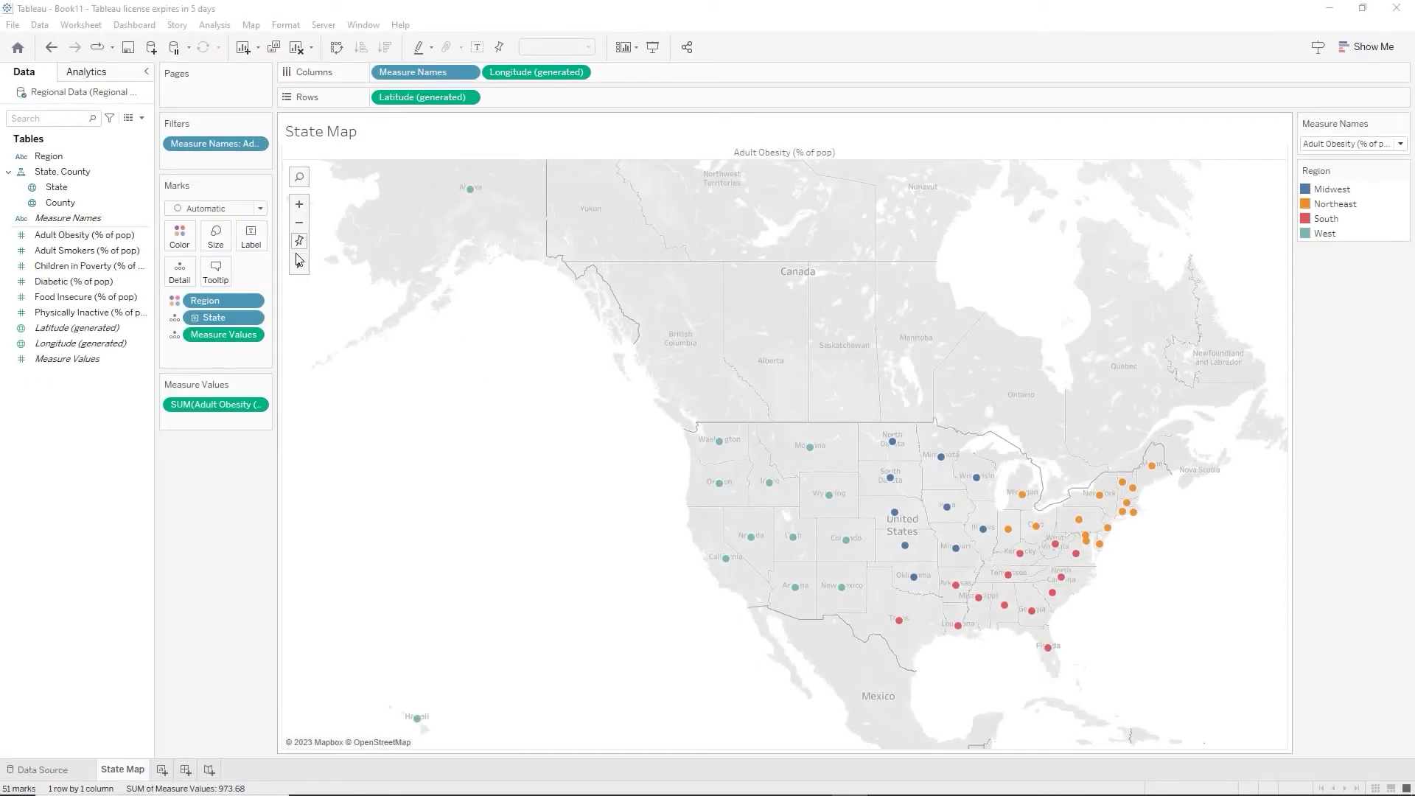
Reposition and enlarge the map so the contiguous United States fills the view.
mouse_move(299, 265)
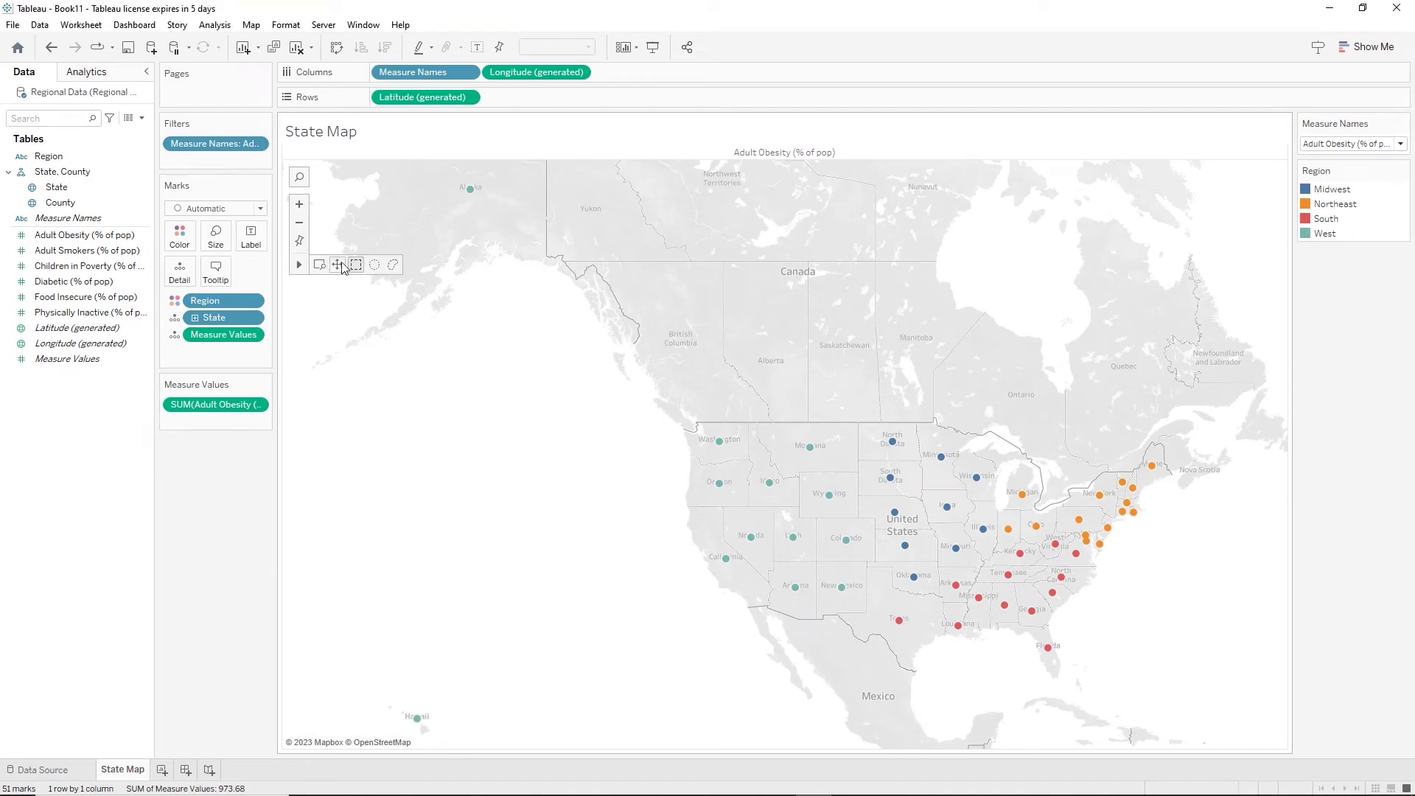
left_click_drag(577, 472, 443, 376)
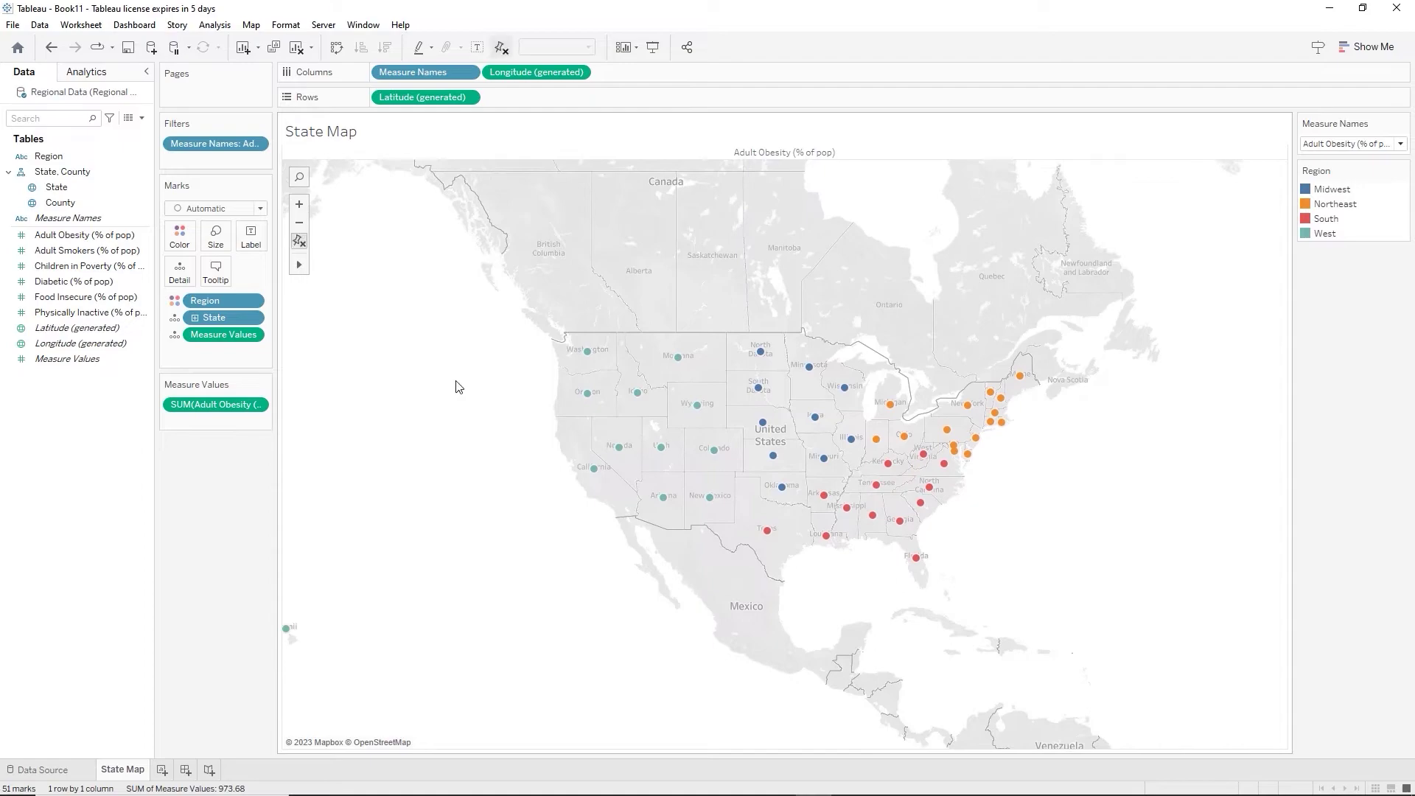
scroll(621, 424, "up", 2)
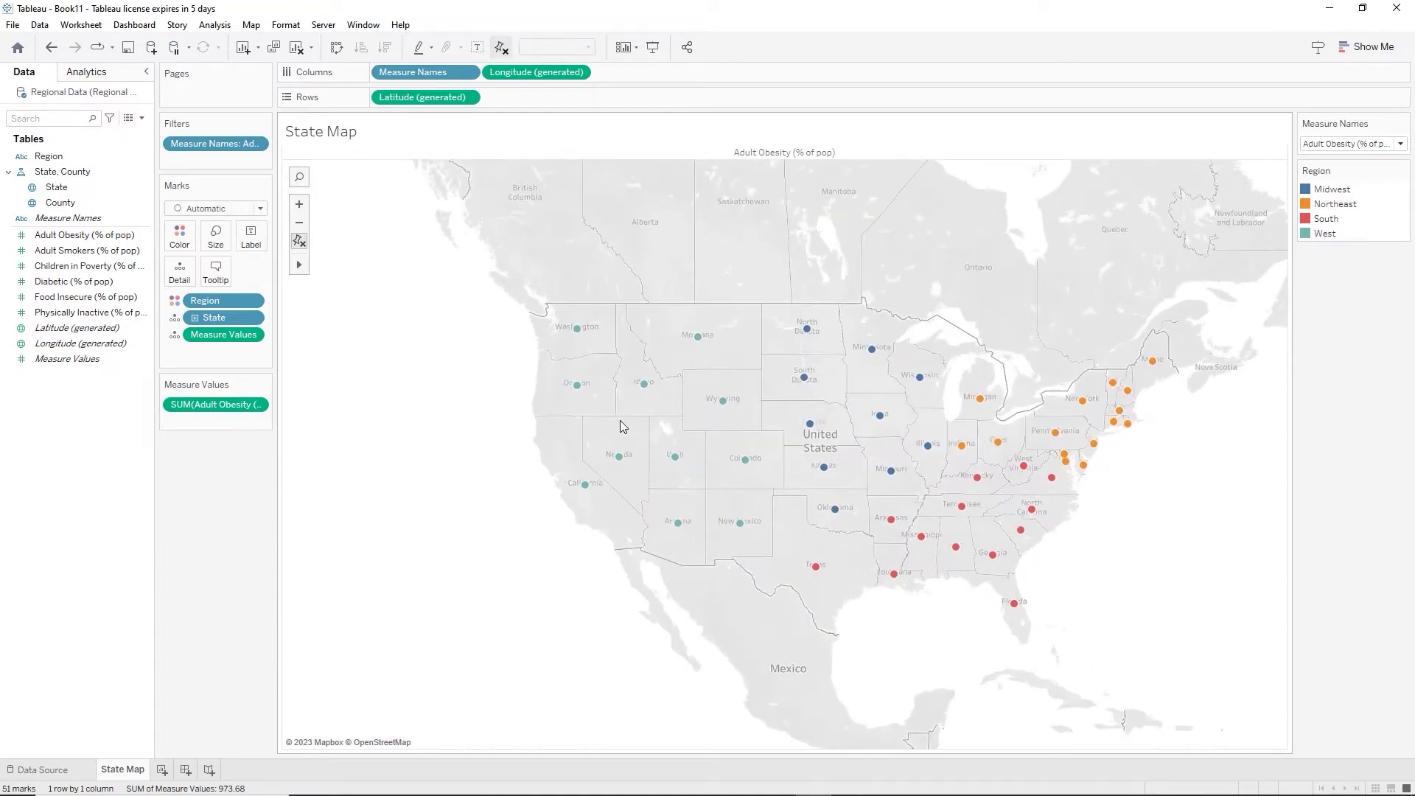
scroll(620, 421, "up", 1)
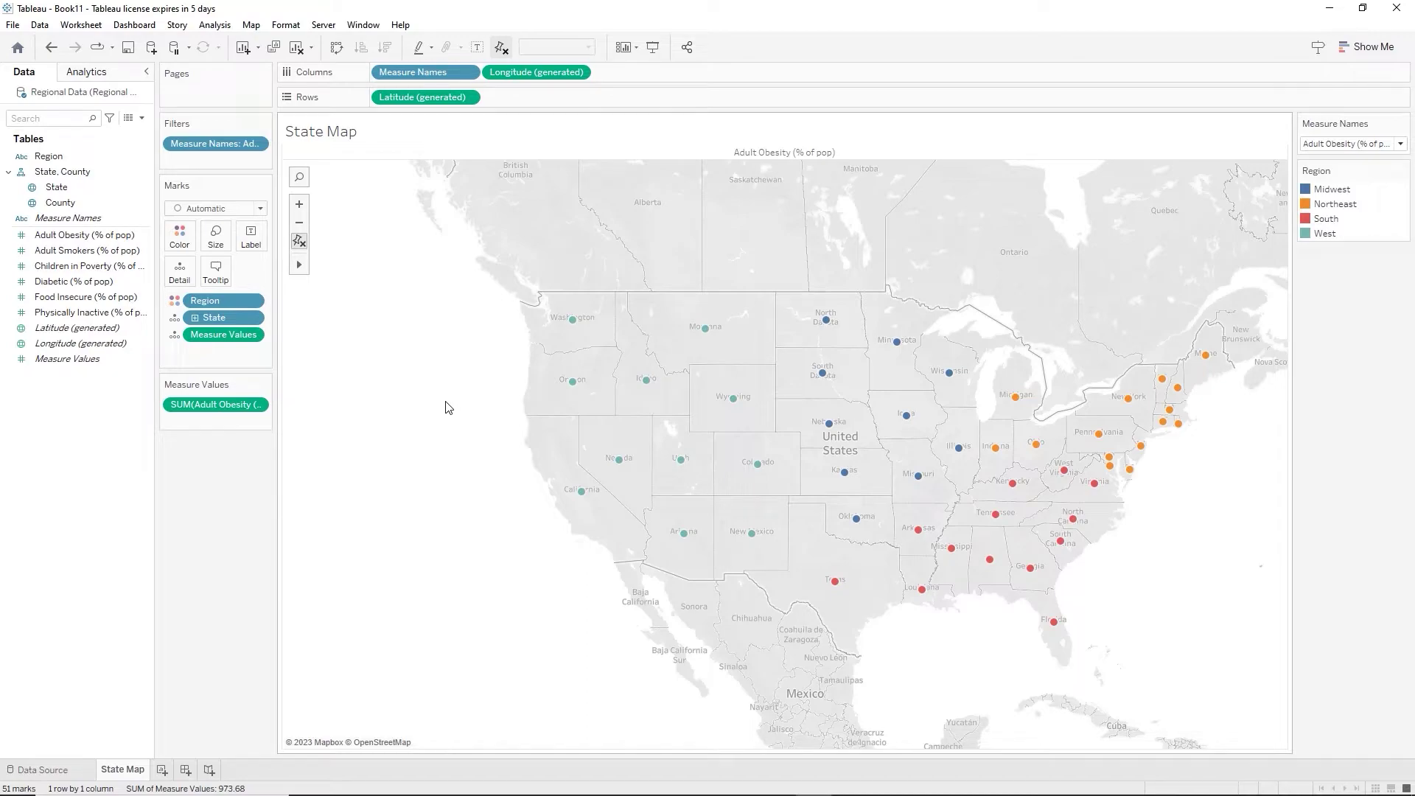
Slightly increase the size of the state marks on the map.
left_click(225, 242)
left_click(256, 275)
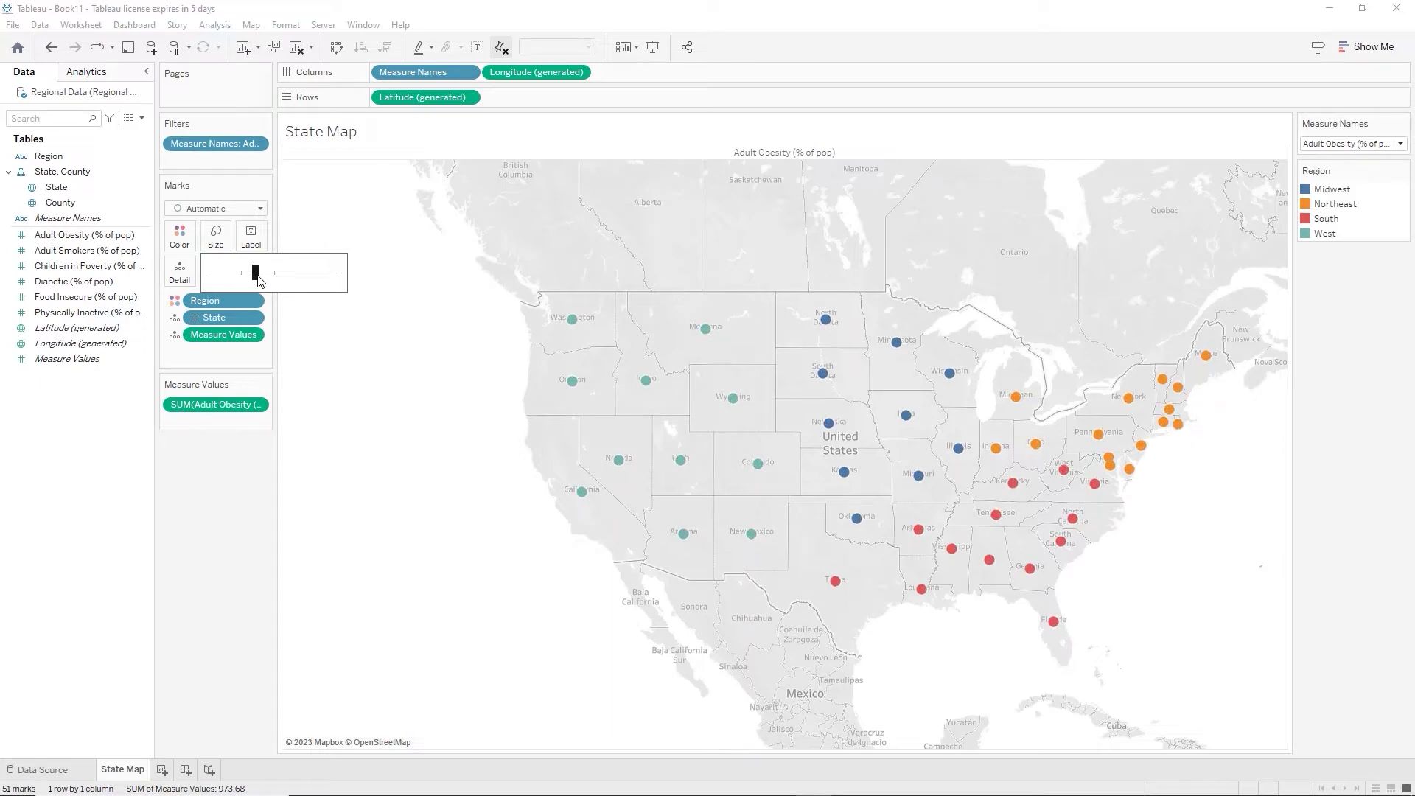
Change the map's background style to Normal.
left_click(382, 369)
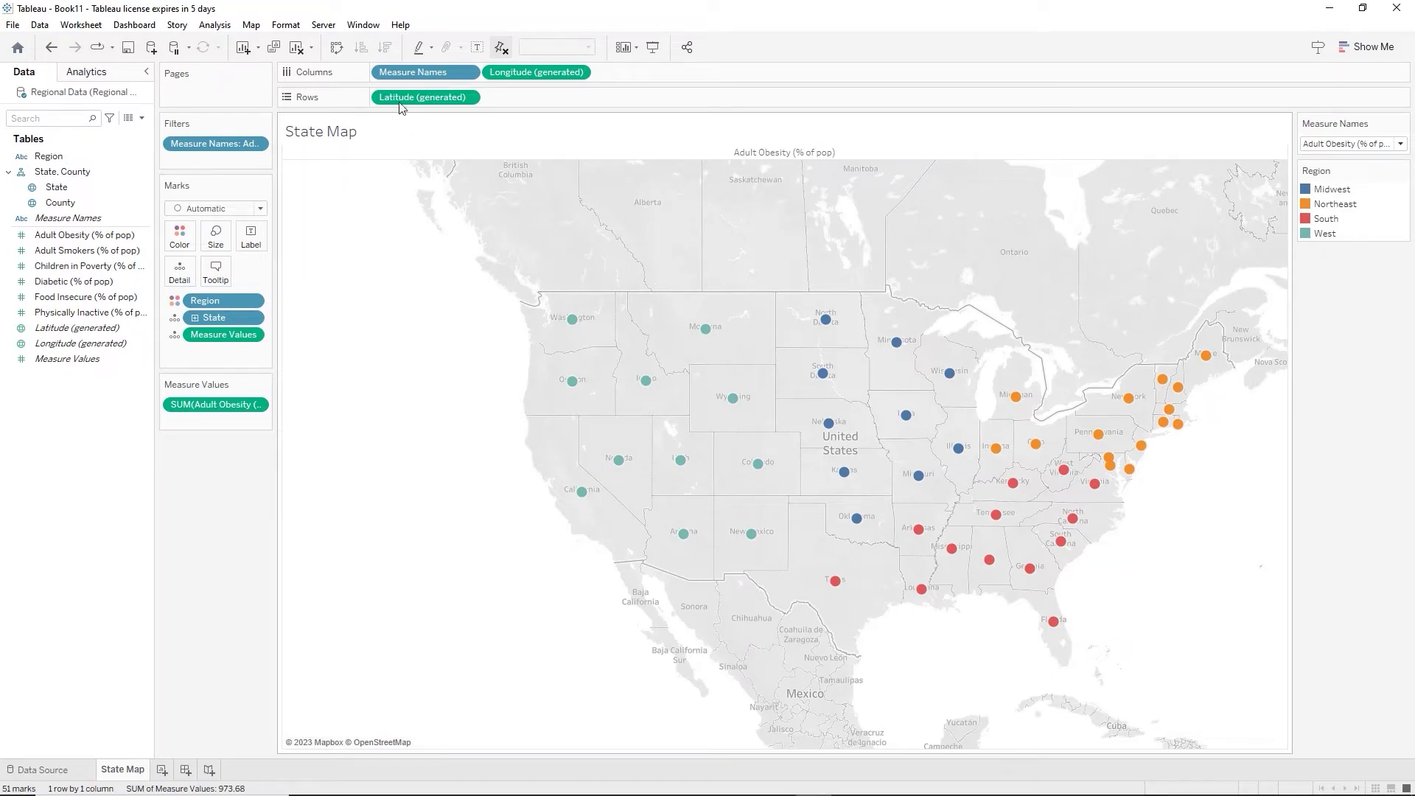
left_click(251, 25)
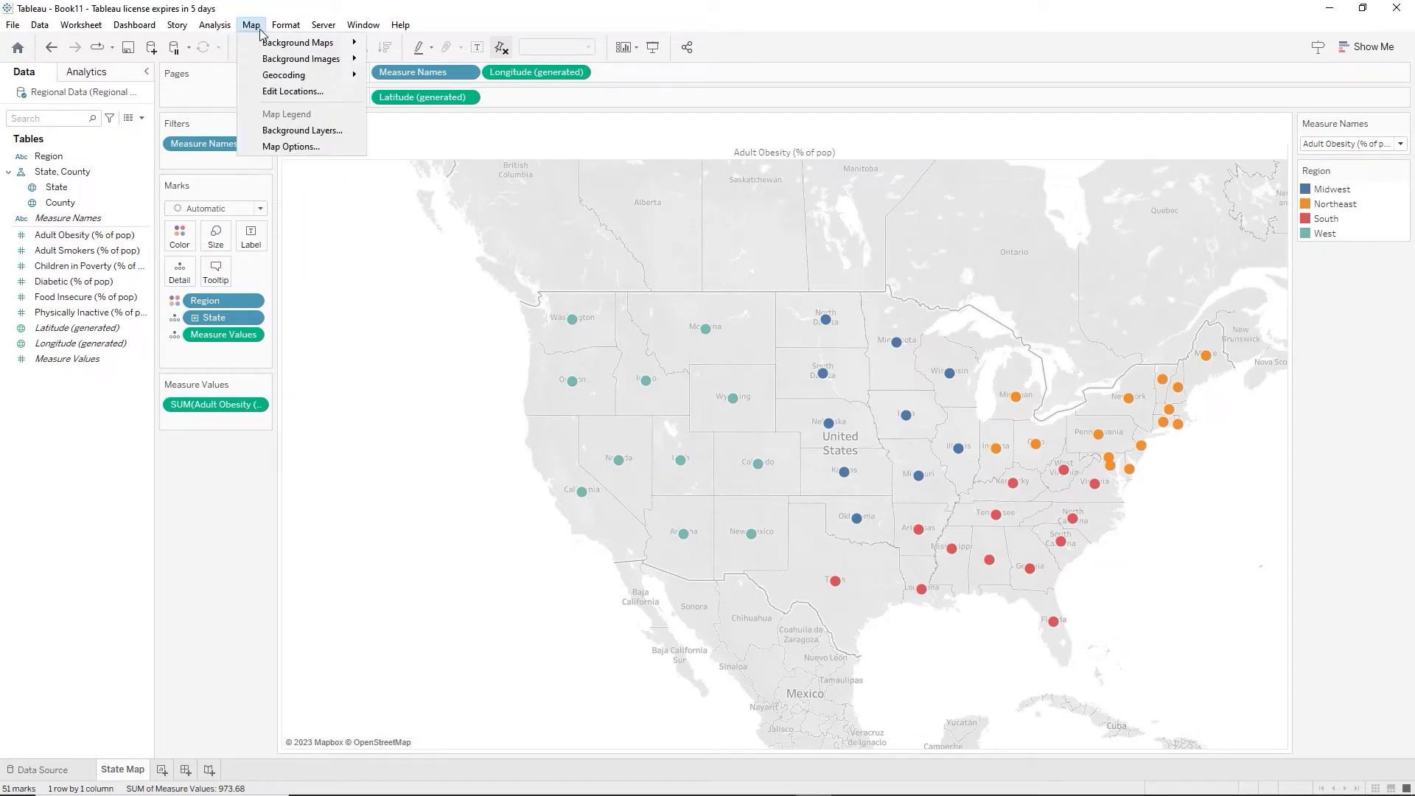
mouse_move(272, 43)
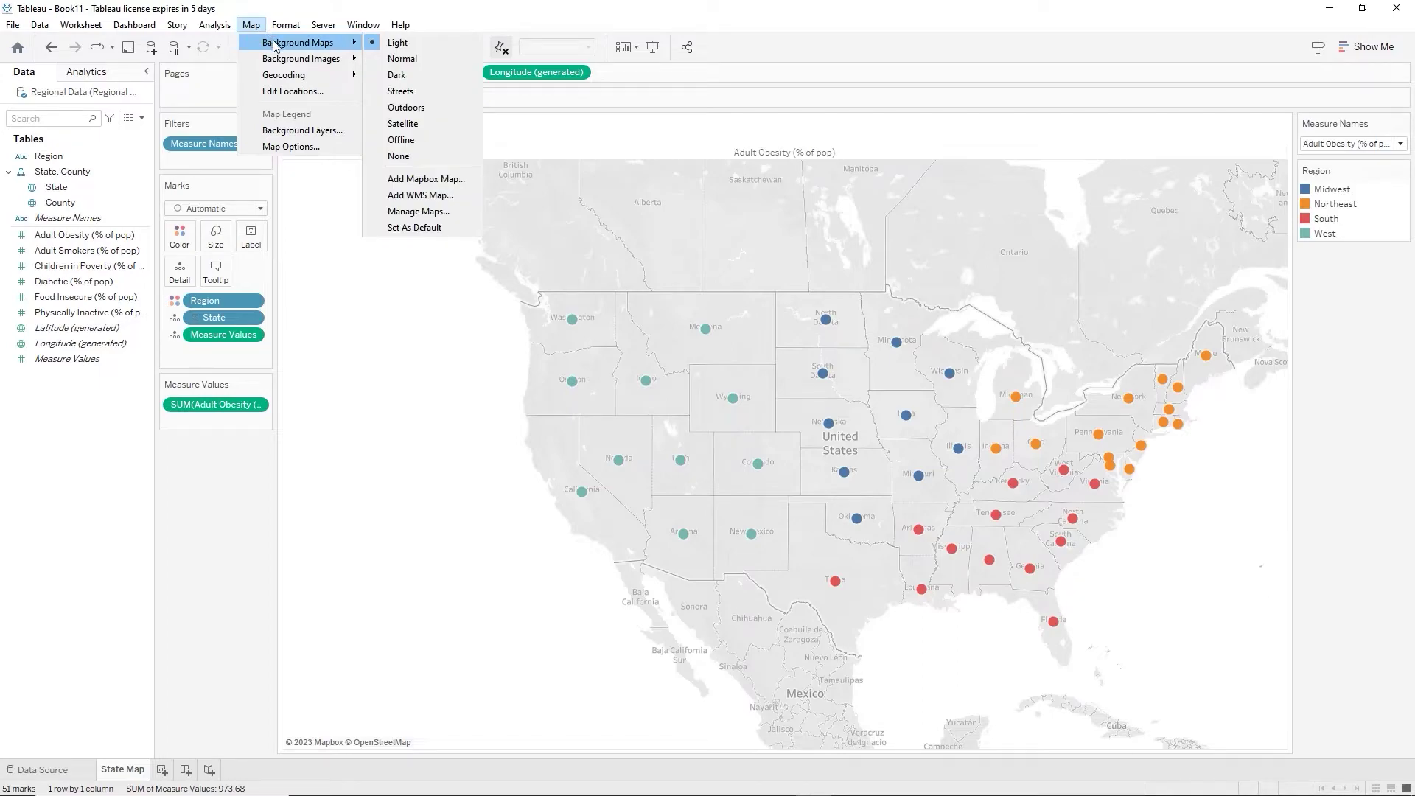
left_click(384, 65)
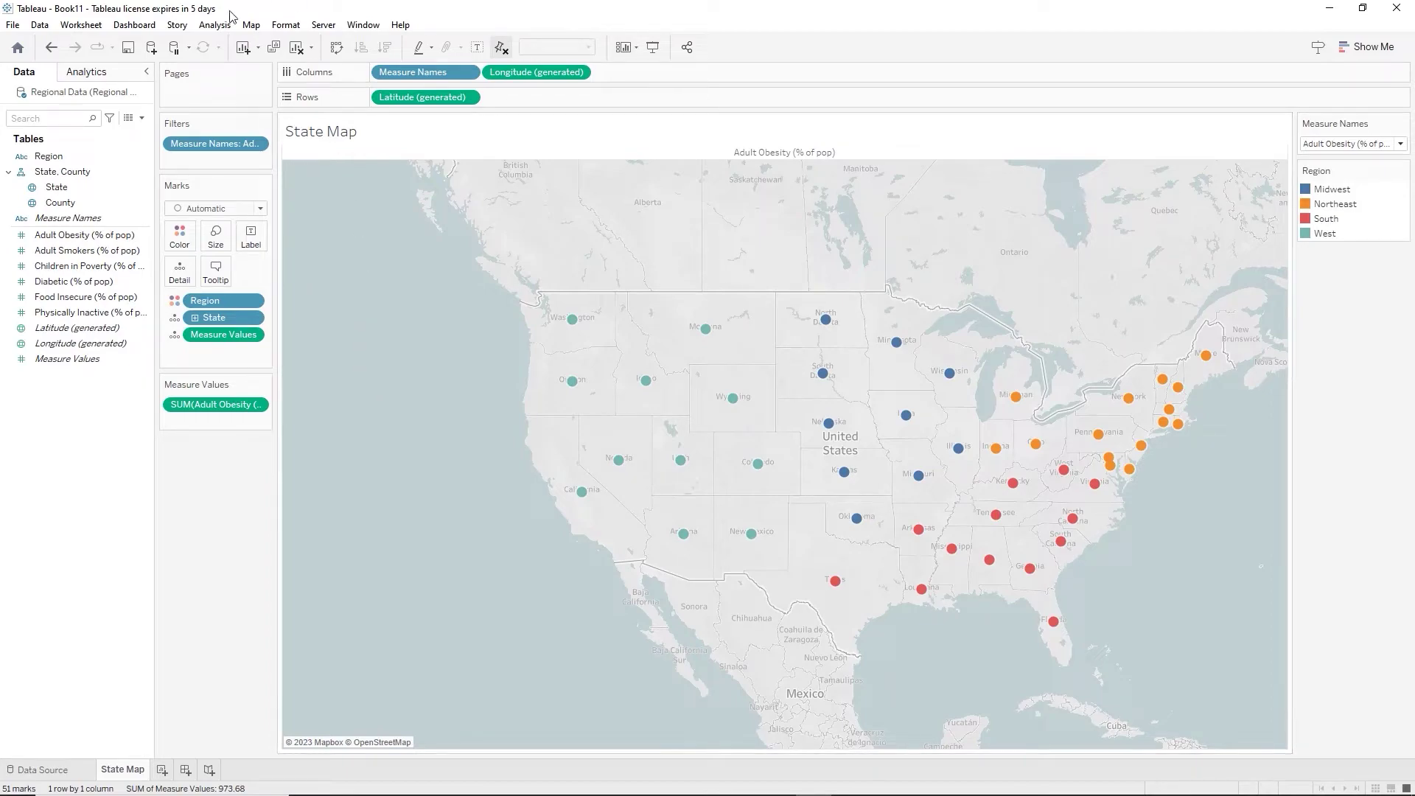
Turn on the Coastline, County Borders, County Names and Water Labels background map layers.
left_click(253, 30)
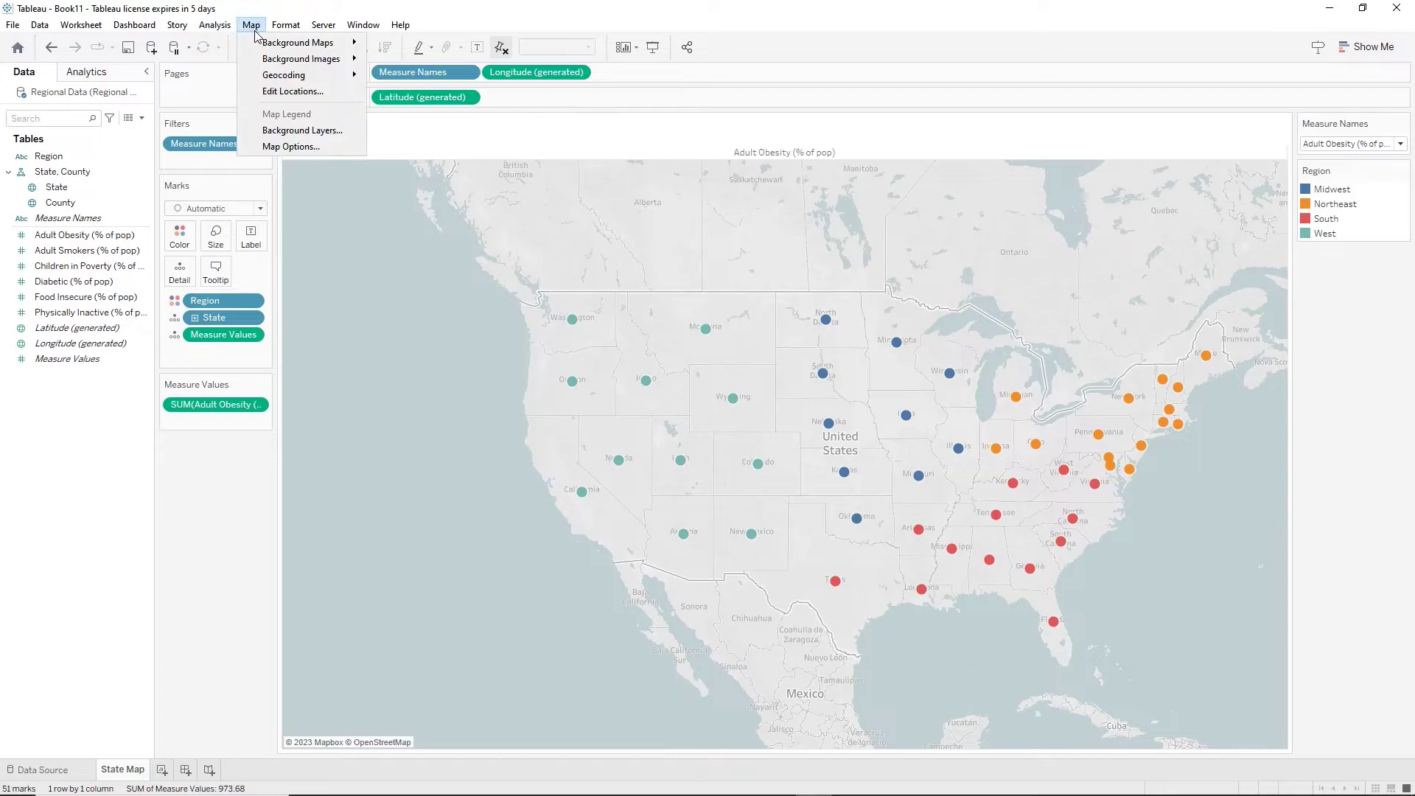
left_click(300, 133)
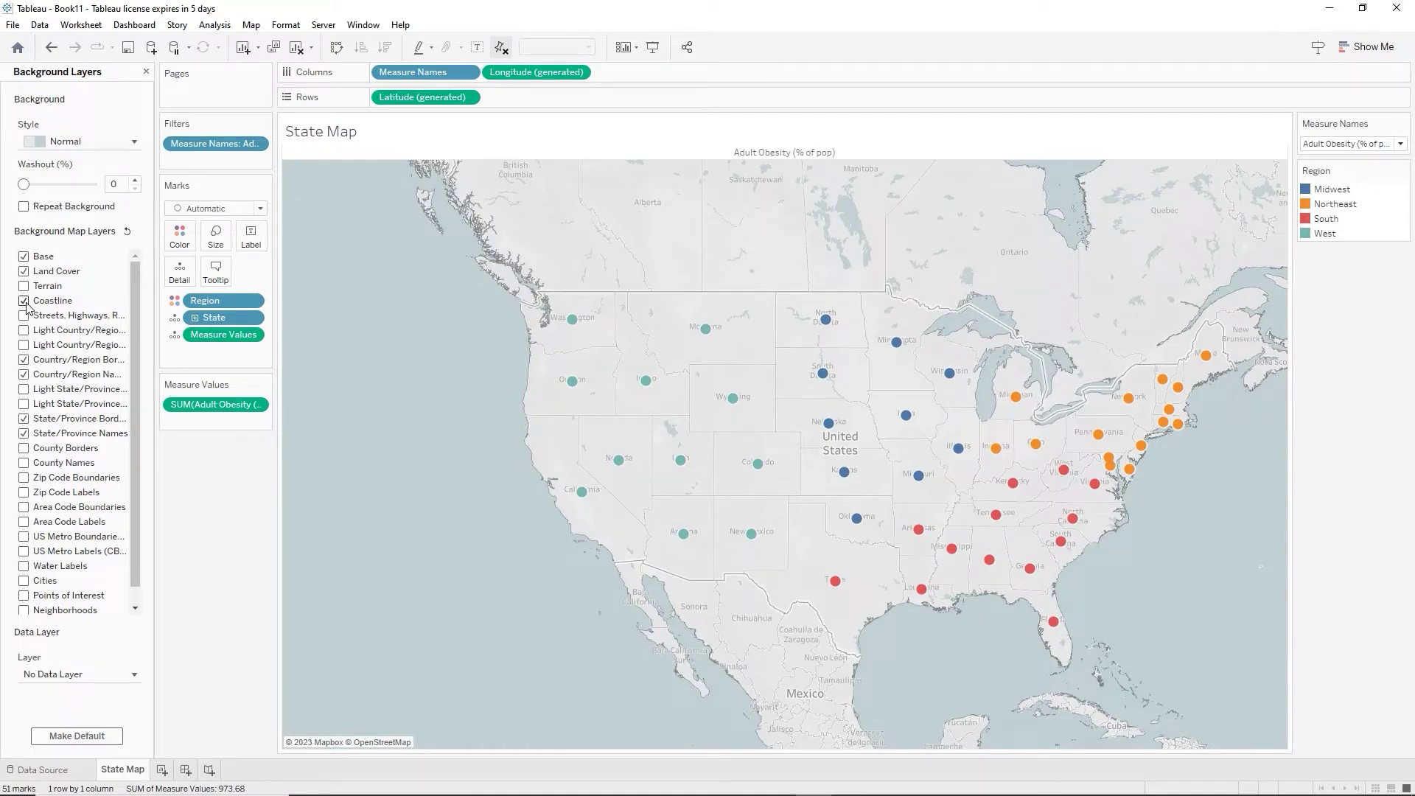
left_click(24, 449)
left_click(24, 464)
left_click(25, 567)
Add a Household Income (median) data layer to the map at State detail, using the Brown Sequential palette.
left_click(134, 675)
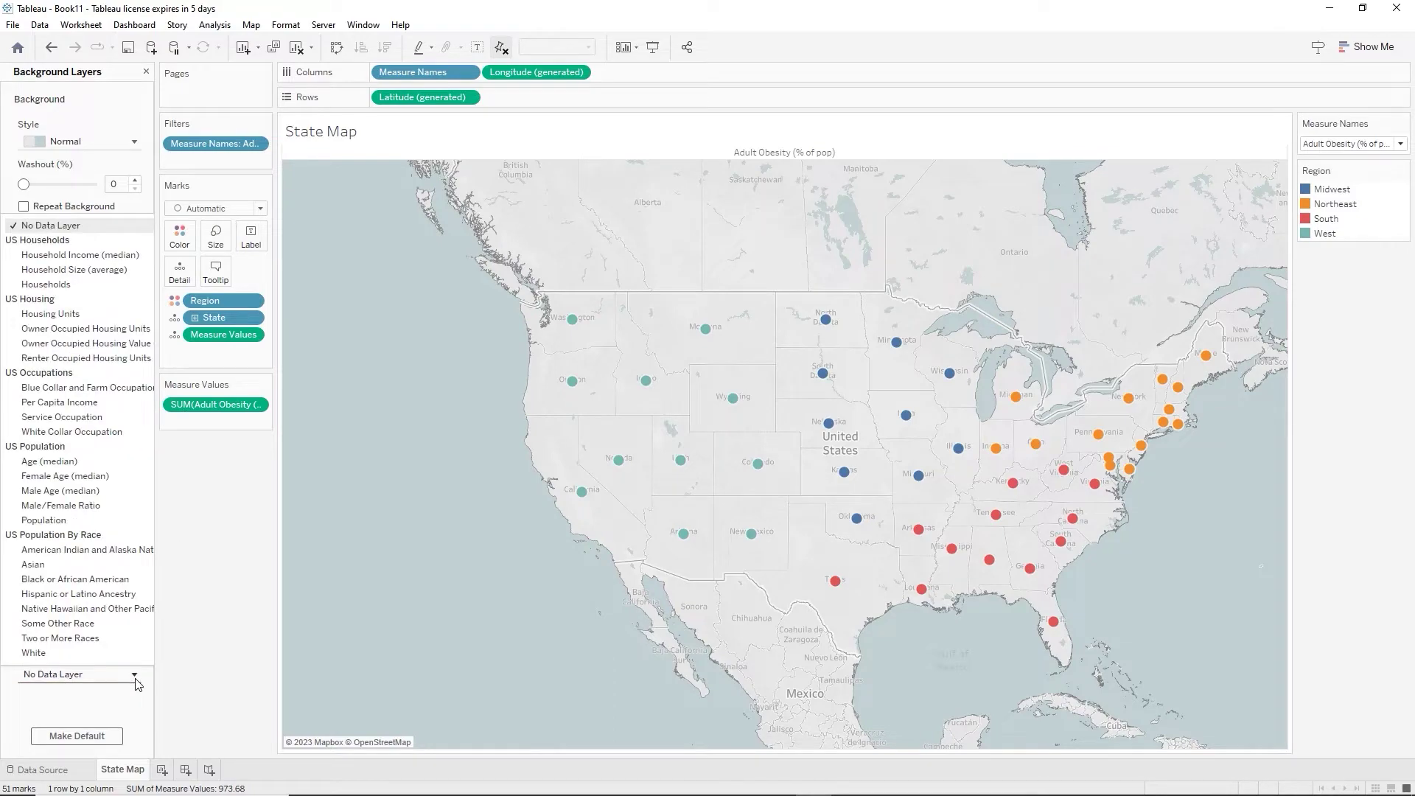
left_click(101, 255)
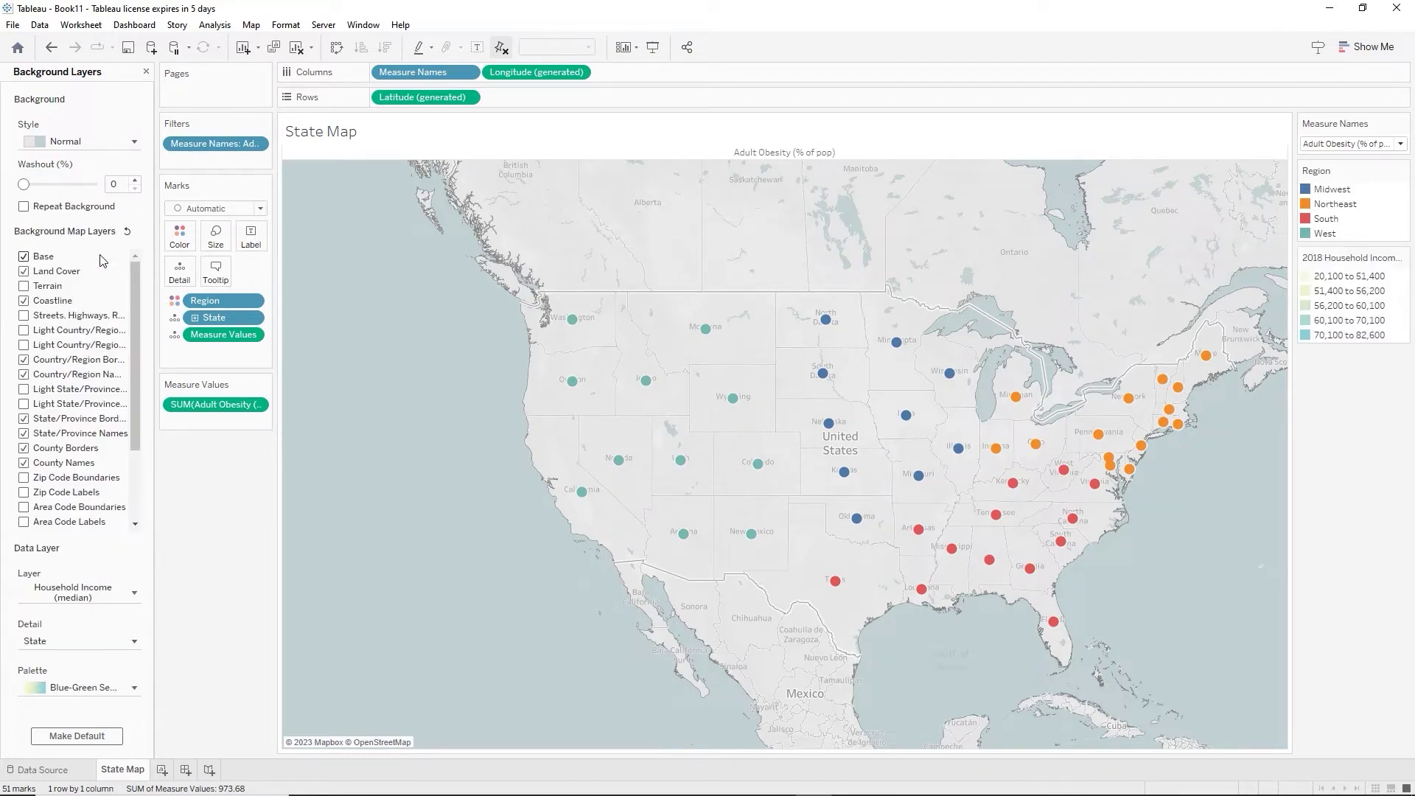
left_click(132, 644)
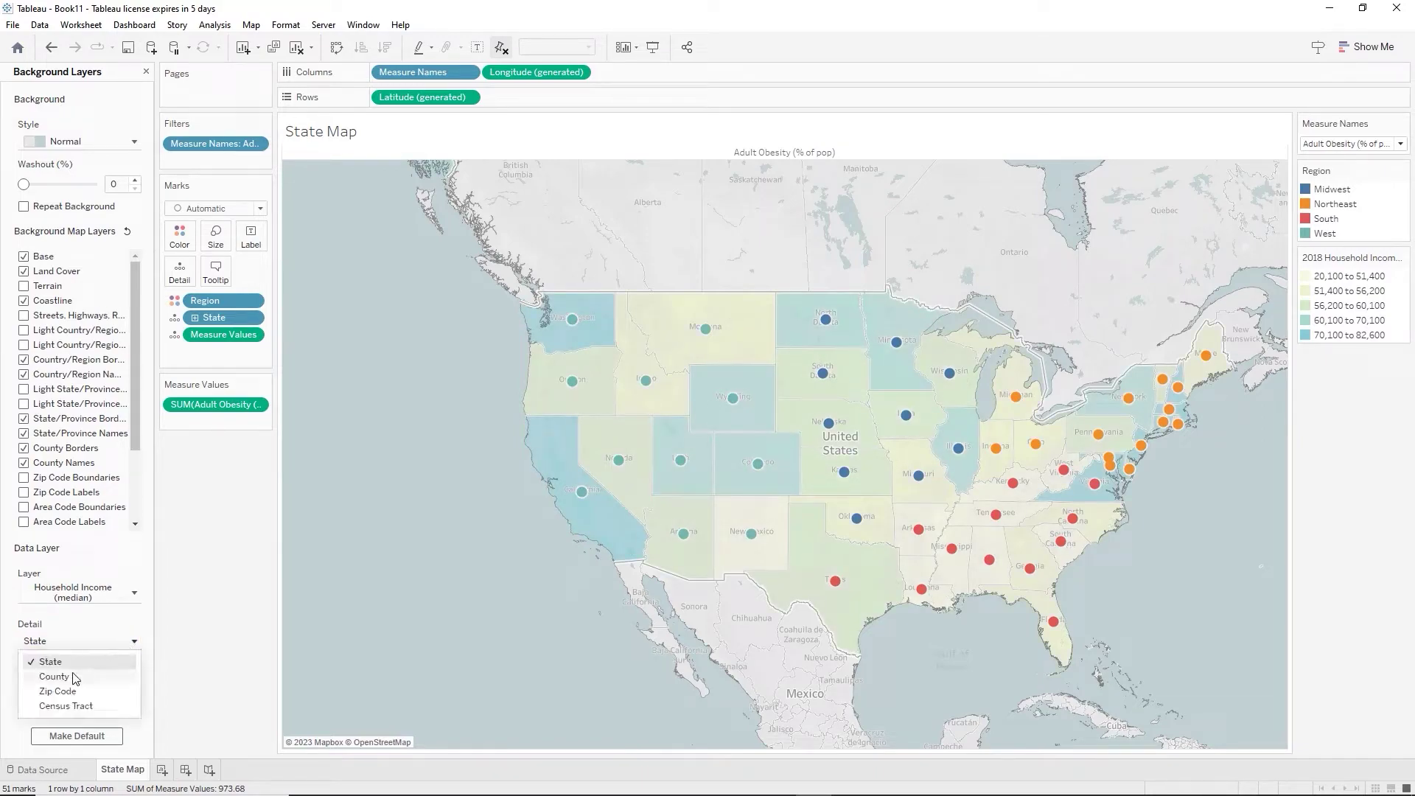
left_click(136, 640)
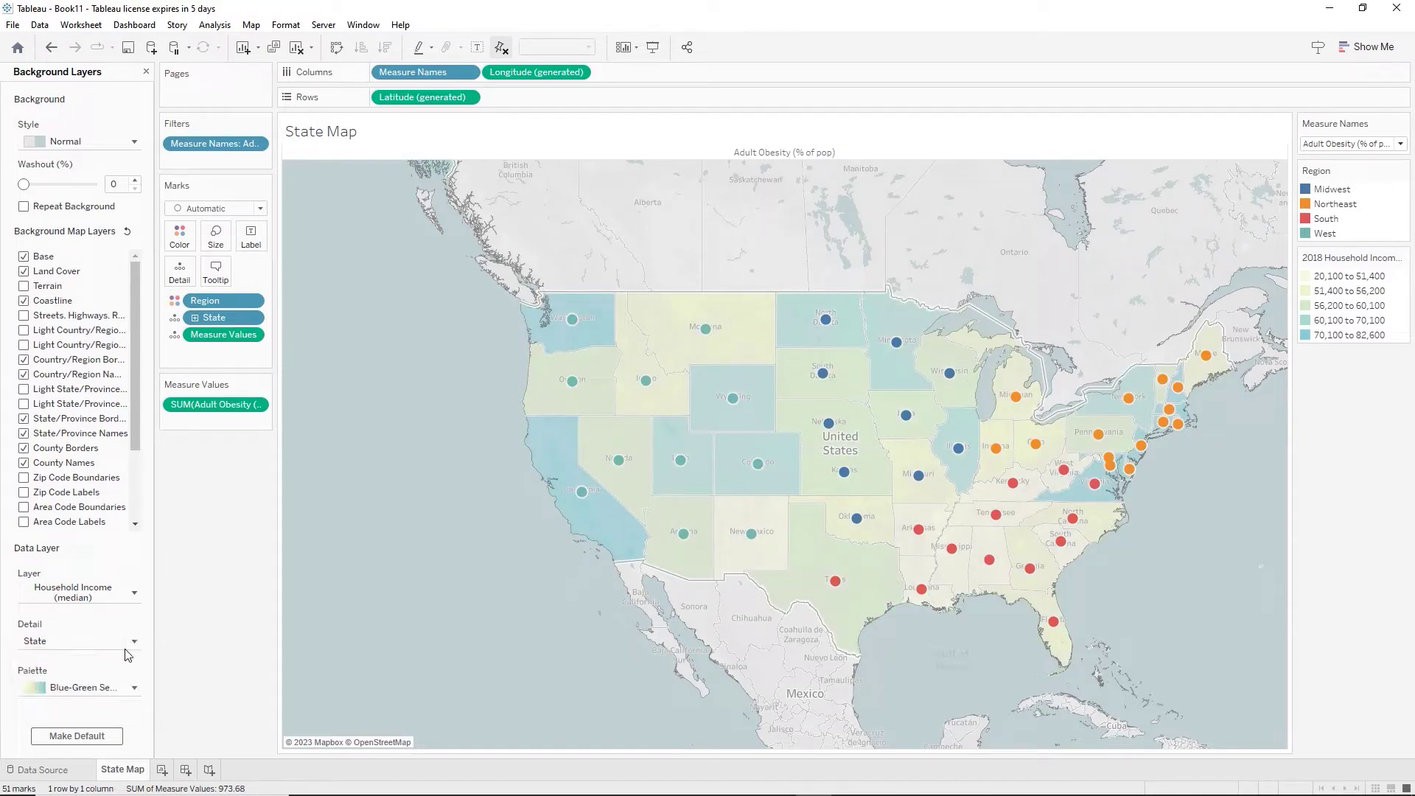
left_click(133, 690)
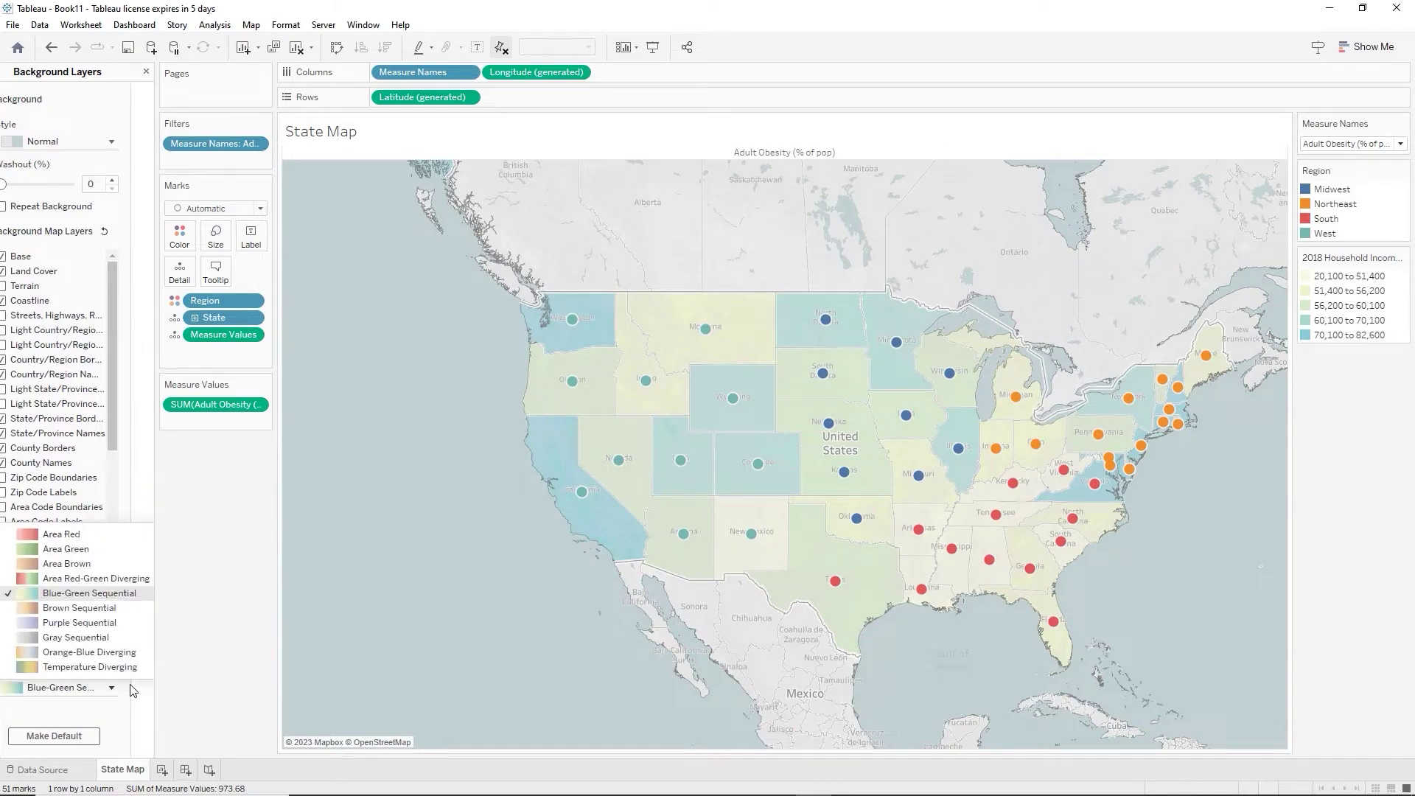
left_click(70, 610)
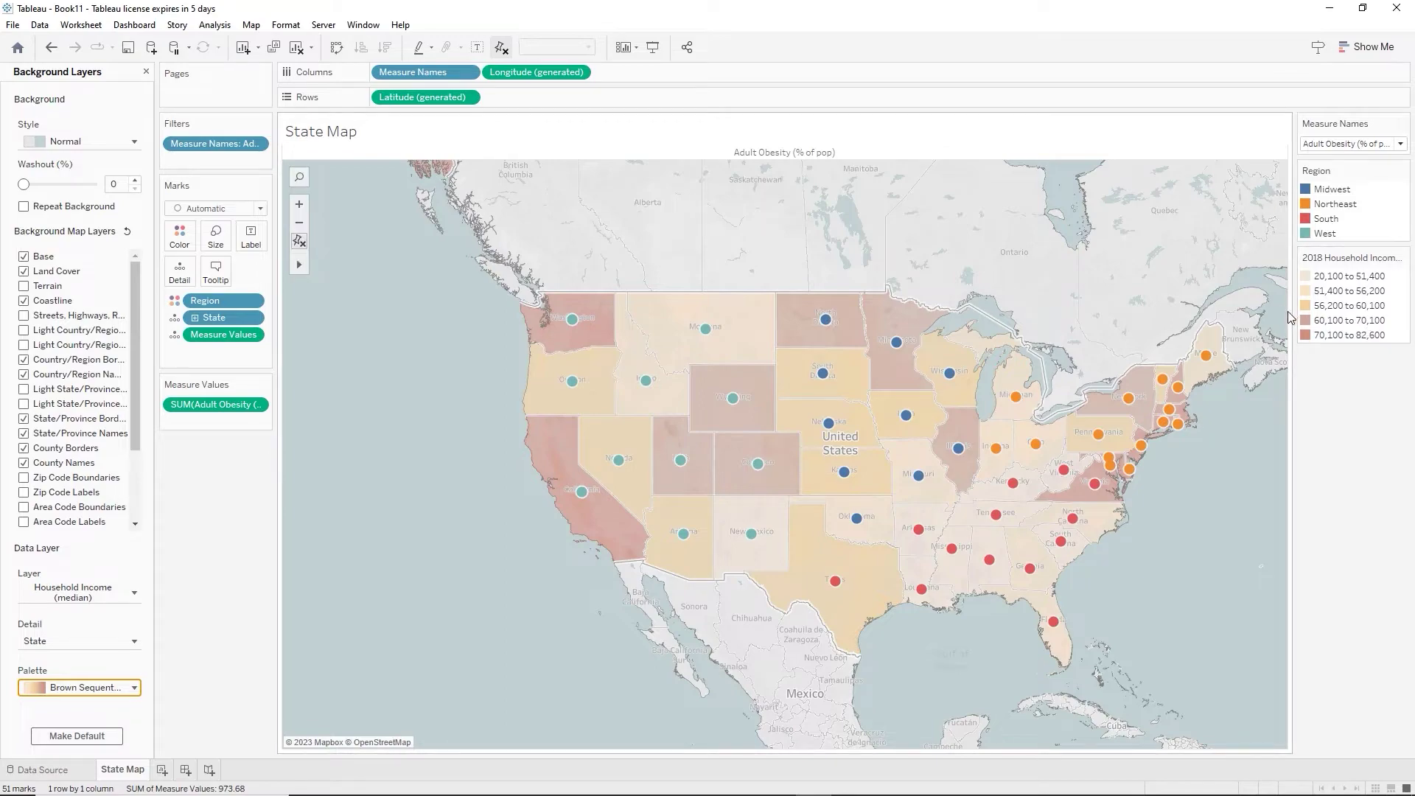
left_click_drag(1223, 323, 1264, 331)
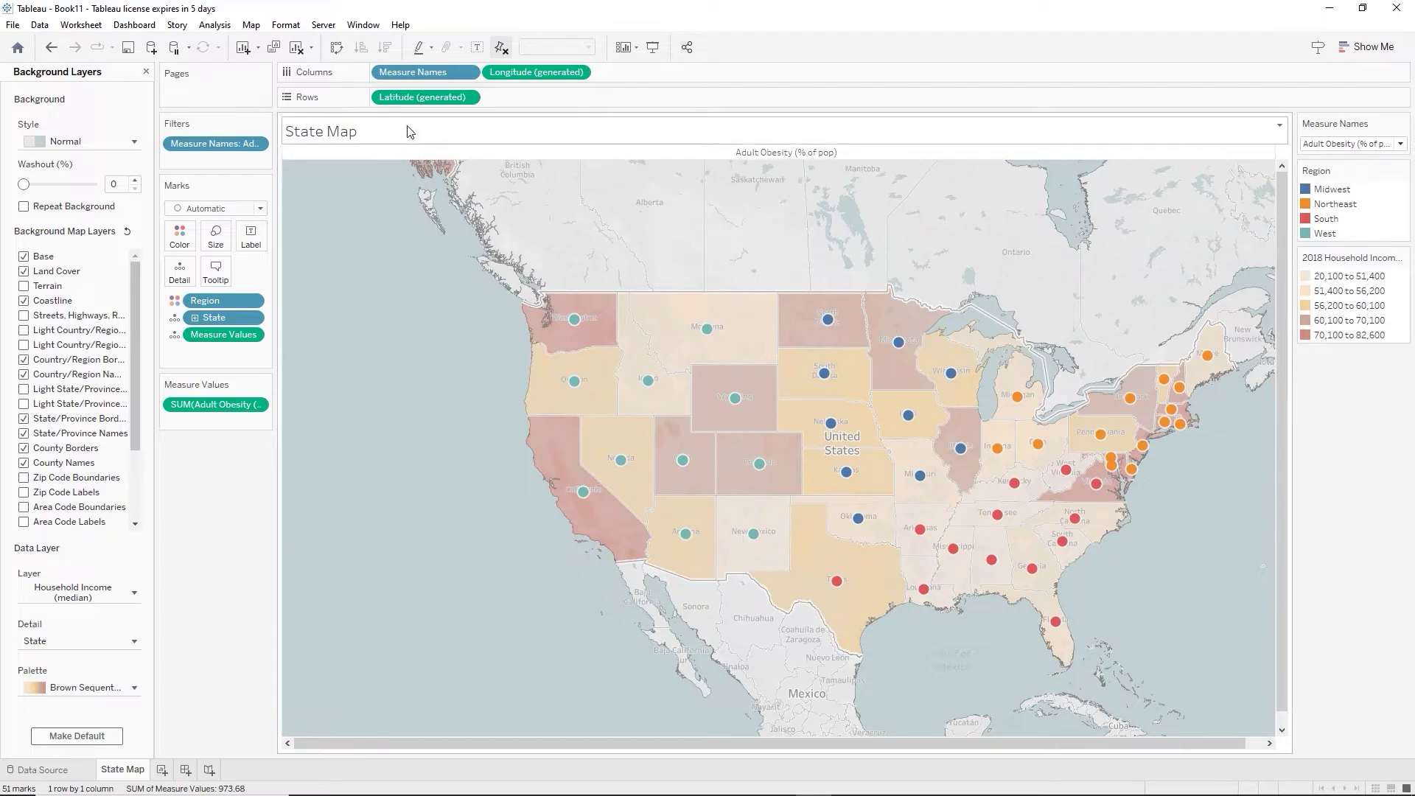
Change the worksheet title to "<Sheet Name> tracking <Measure Names>" and test it by filtering Measure Names to Diabetic (% of pop).
double_click(355, 139)
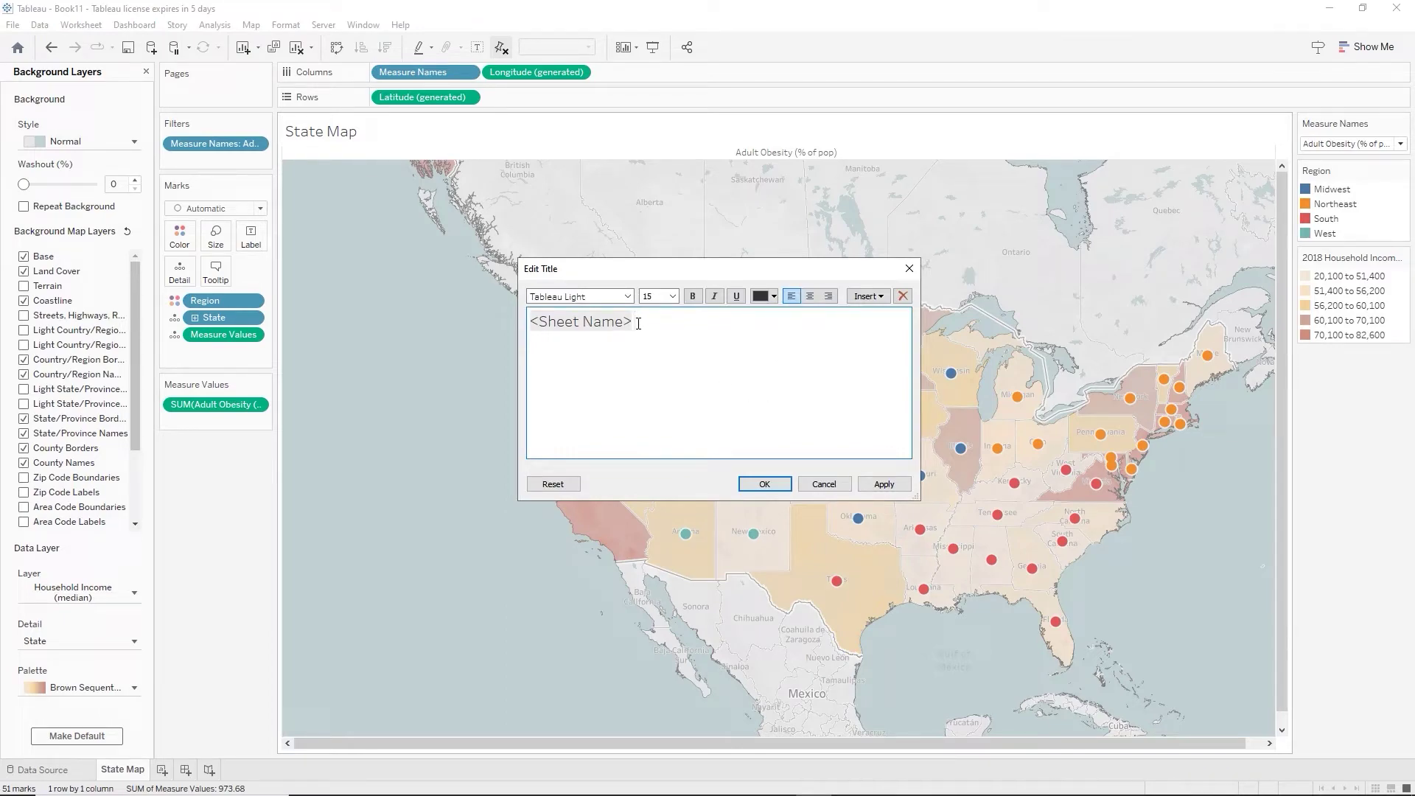
type("tracking")
left_click(879, 296)
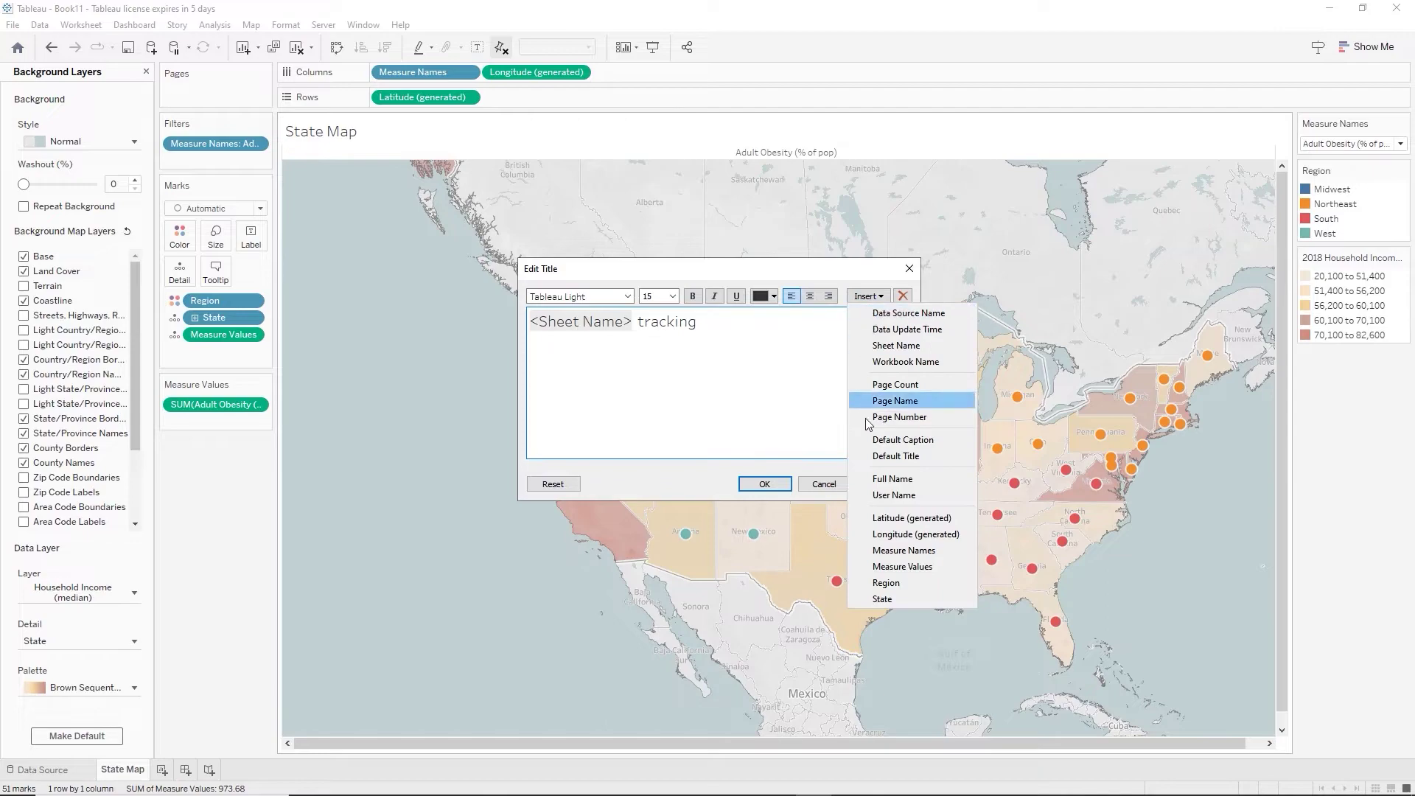
left_click(877, 549)
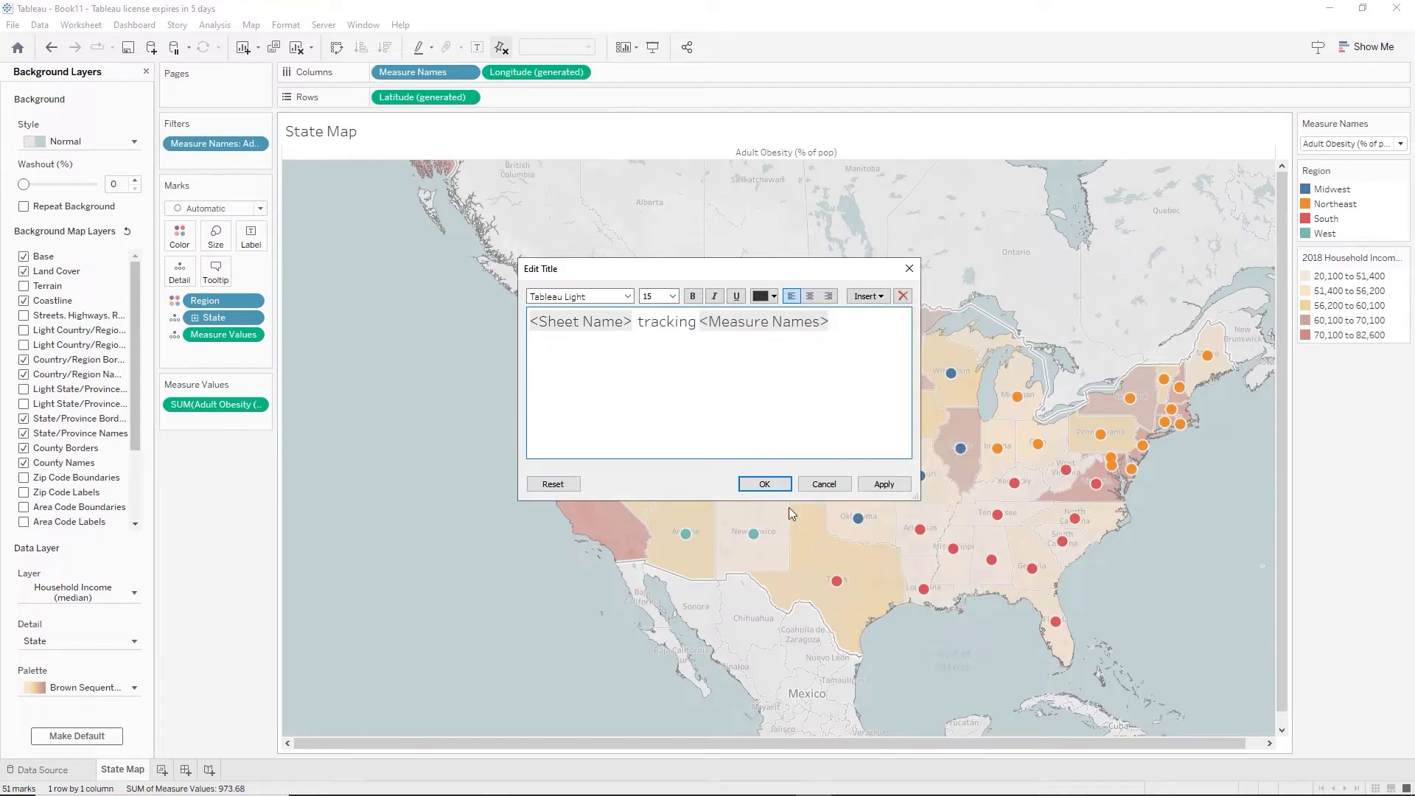
left_click(765, 484)
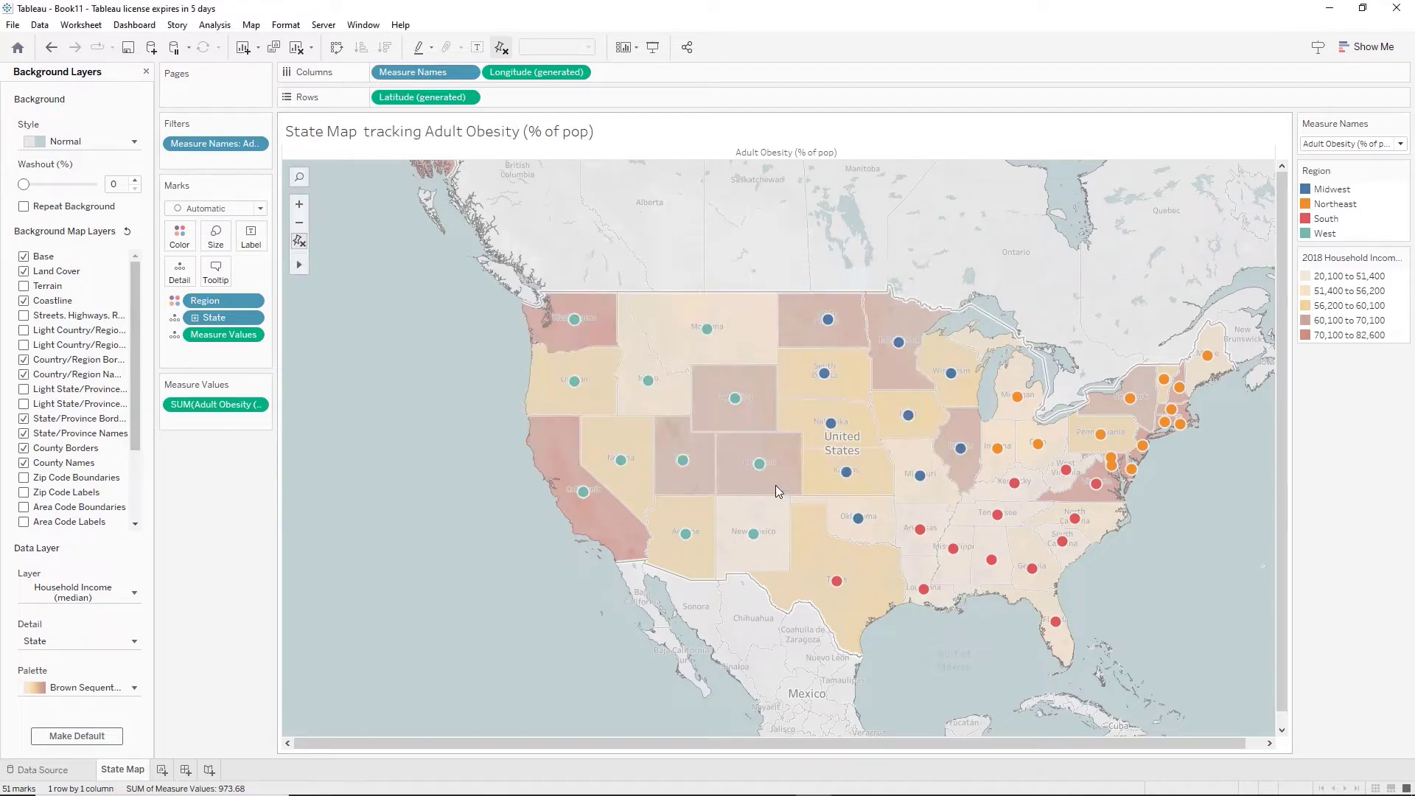
left_click(1400, 144)
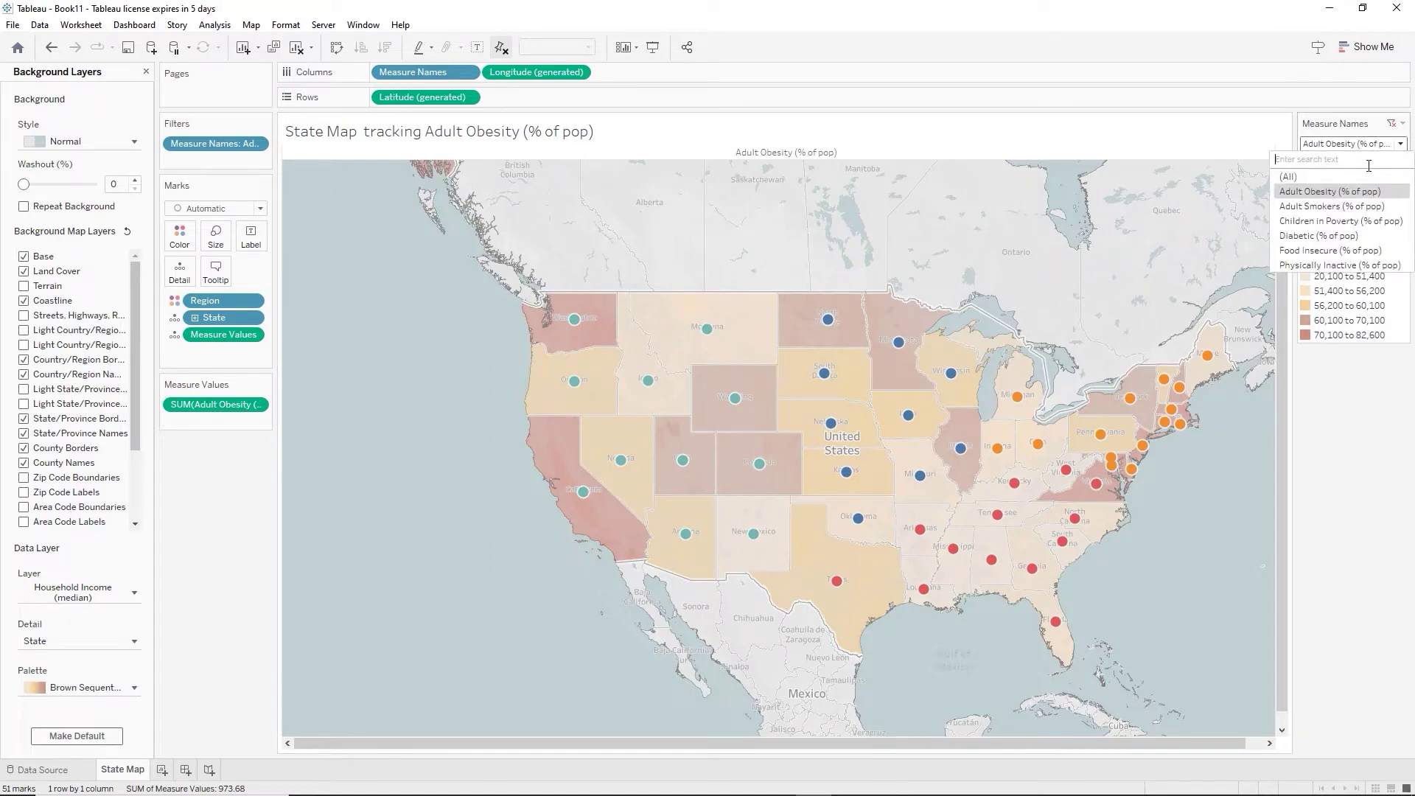
left_click(1312, 235)
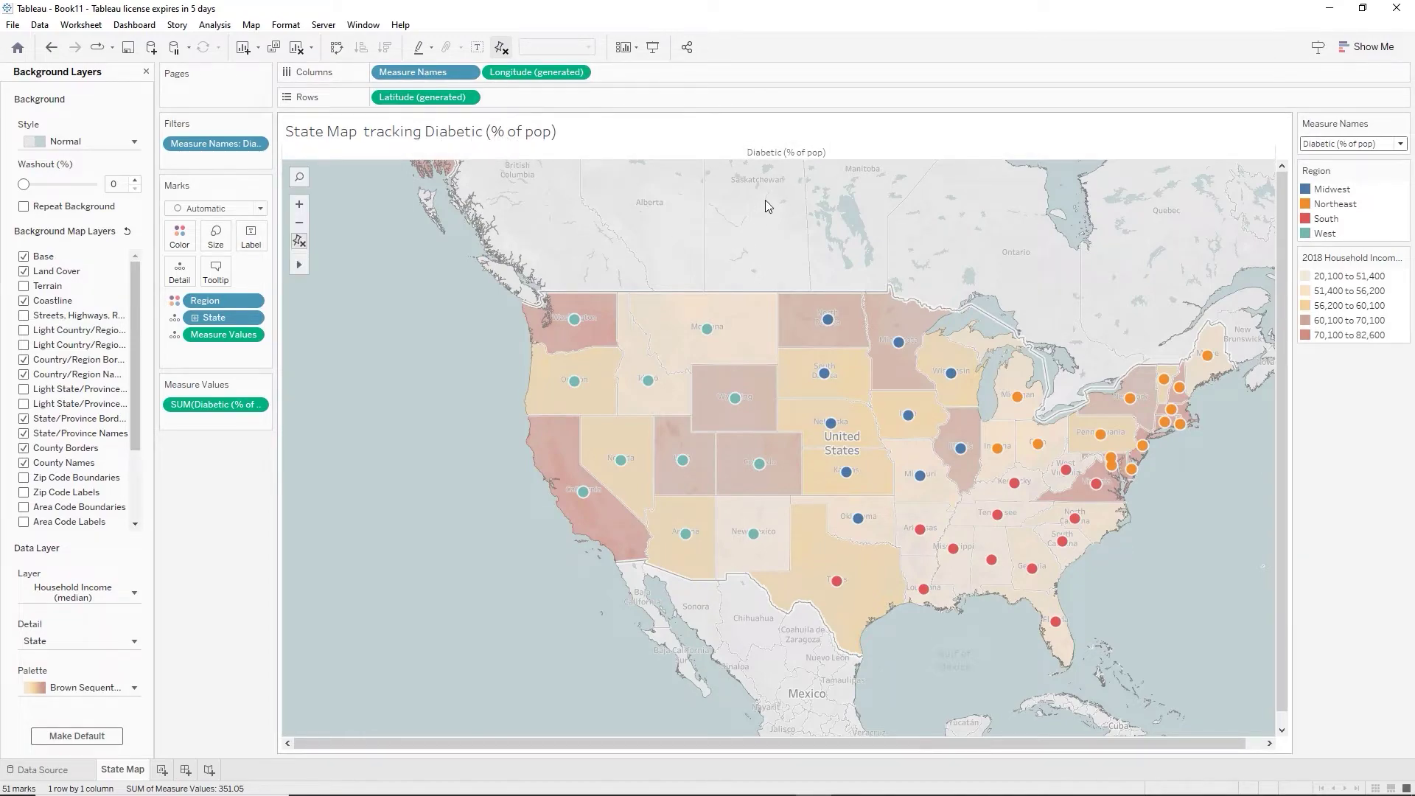
Format the Measure Names header above the map with an 11-point bold font.
right_click(767, 155)
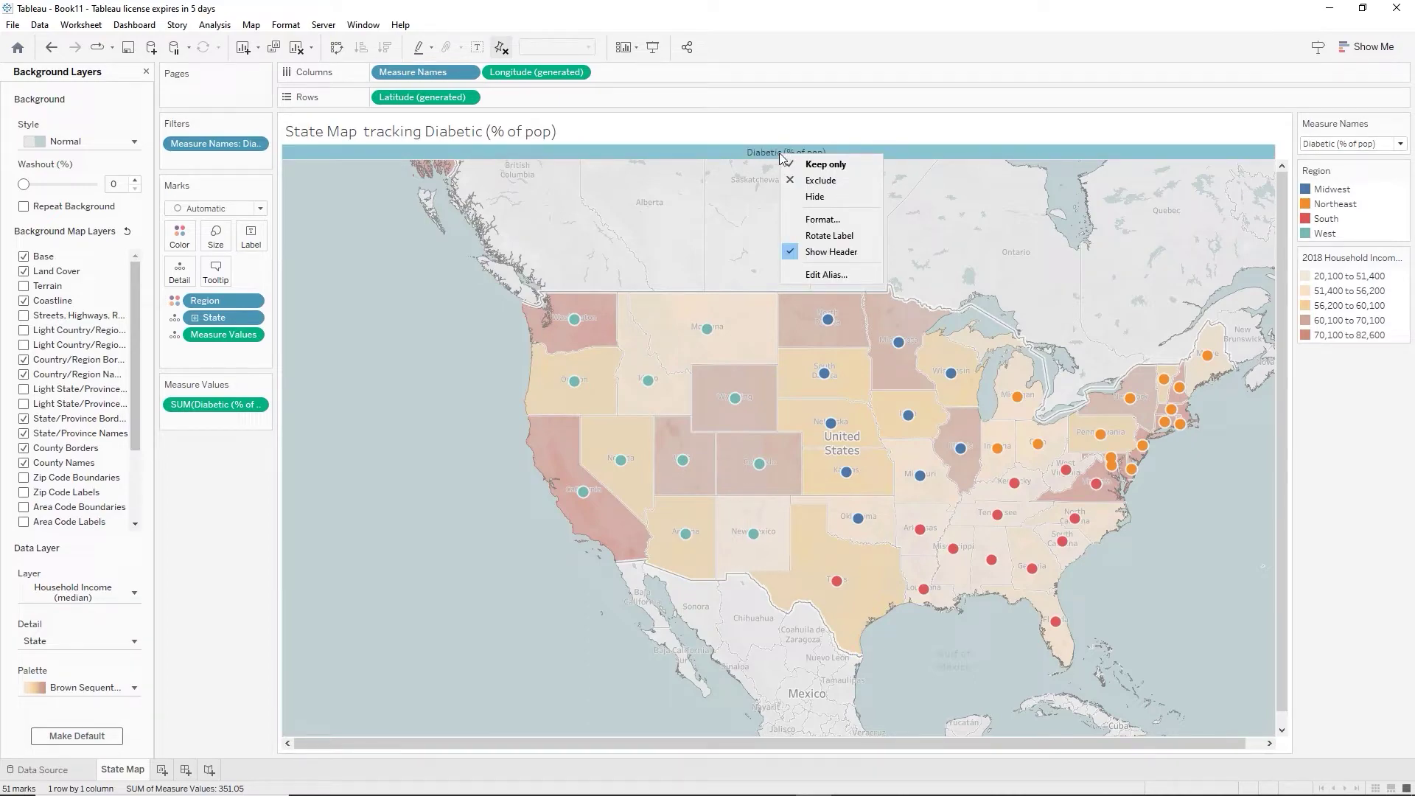
left_click(821, 220)
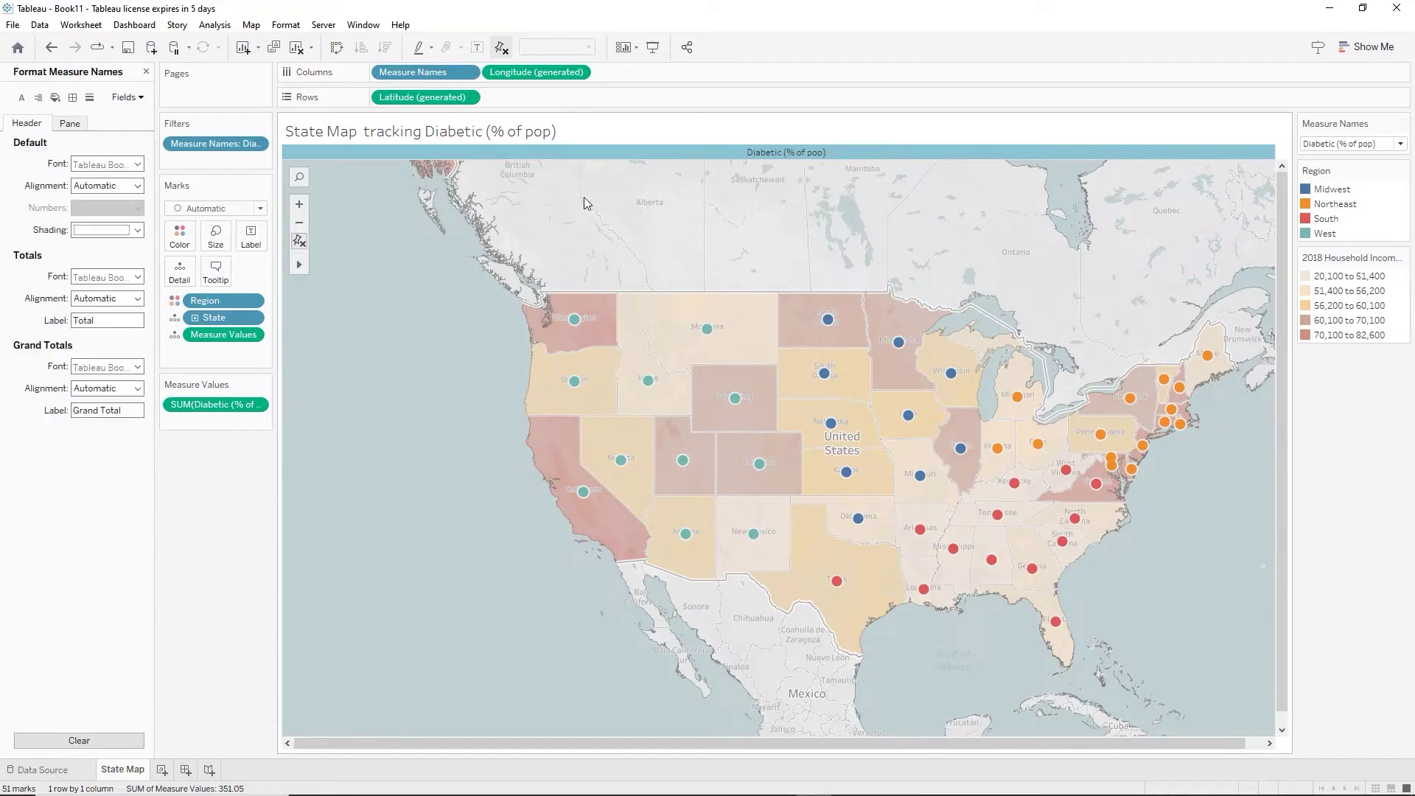
left_click(136, 165)
left_click(108, 206)
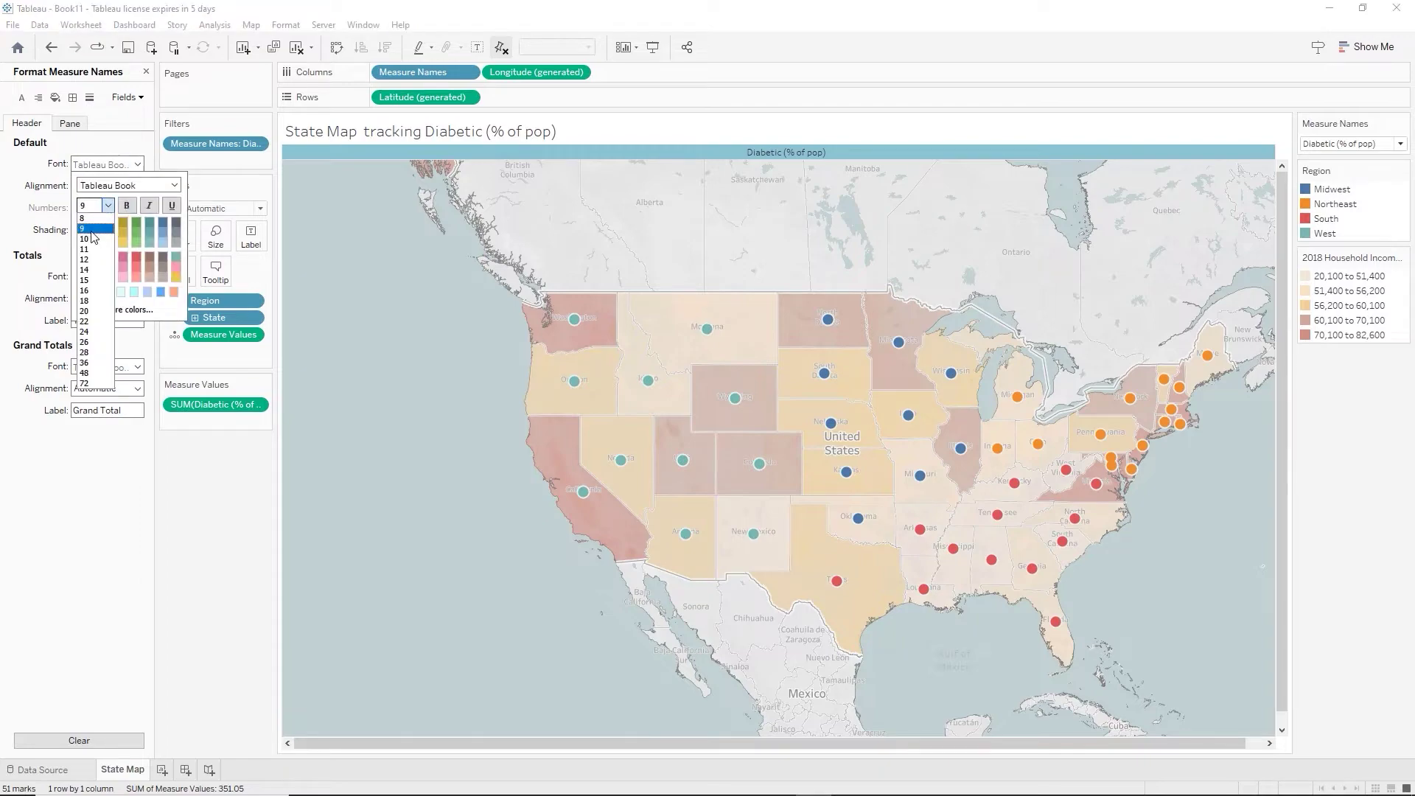
left_click(96, 248)
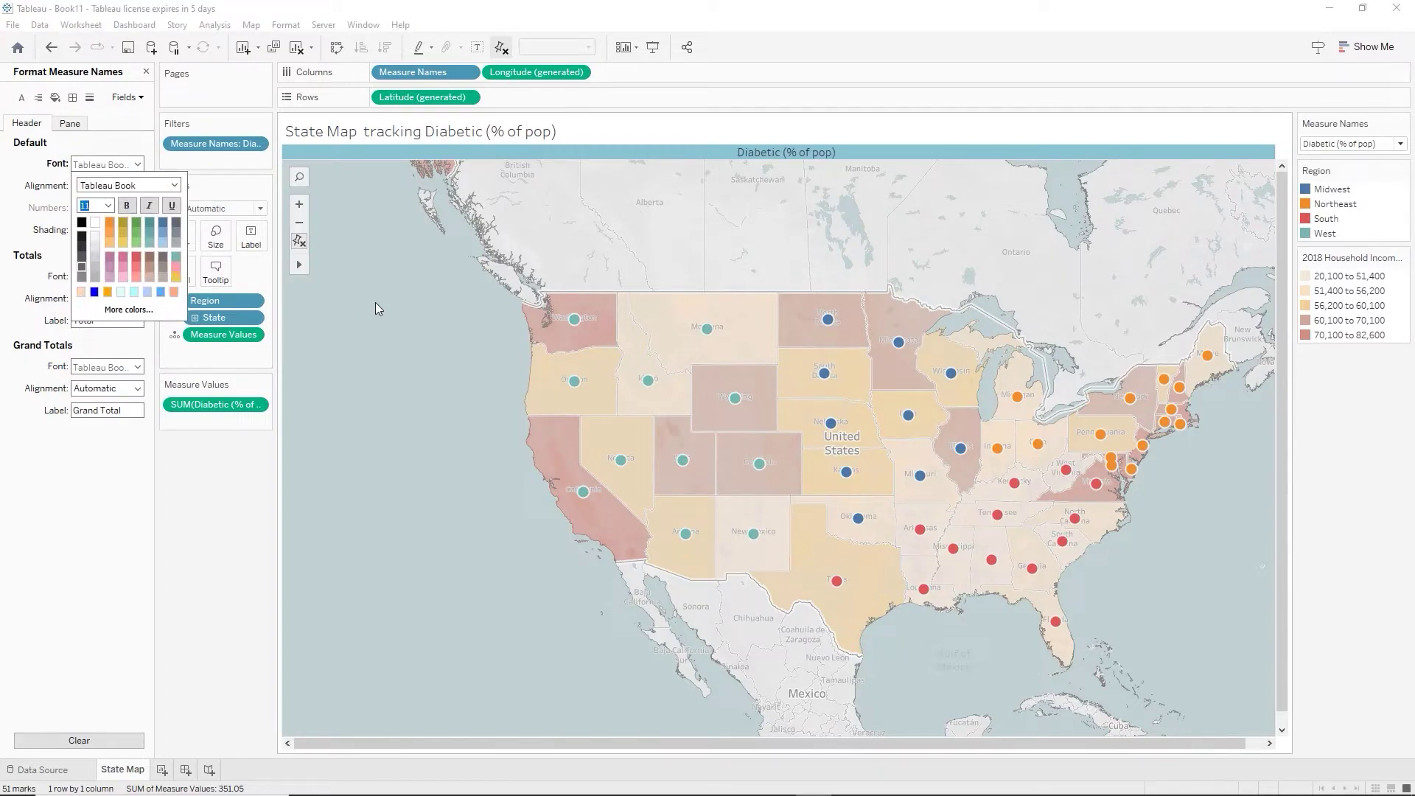
left_click(127, 206)
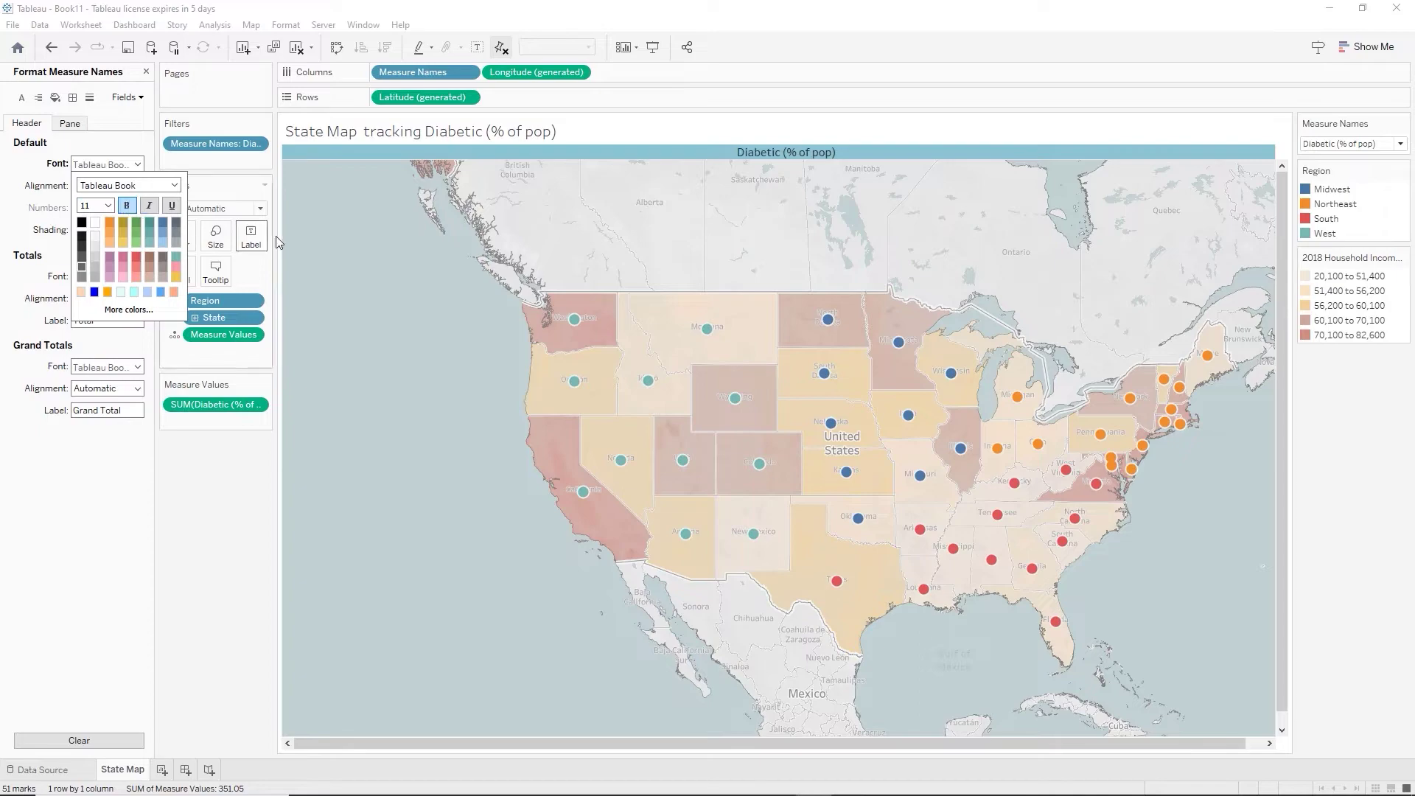
left_click(572, 132)
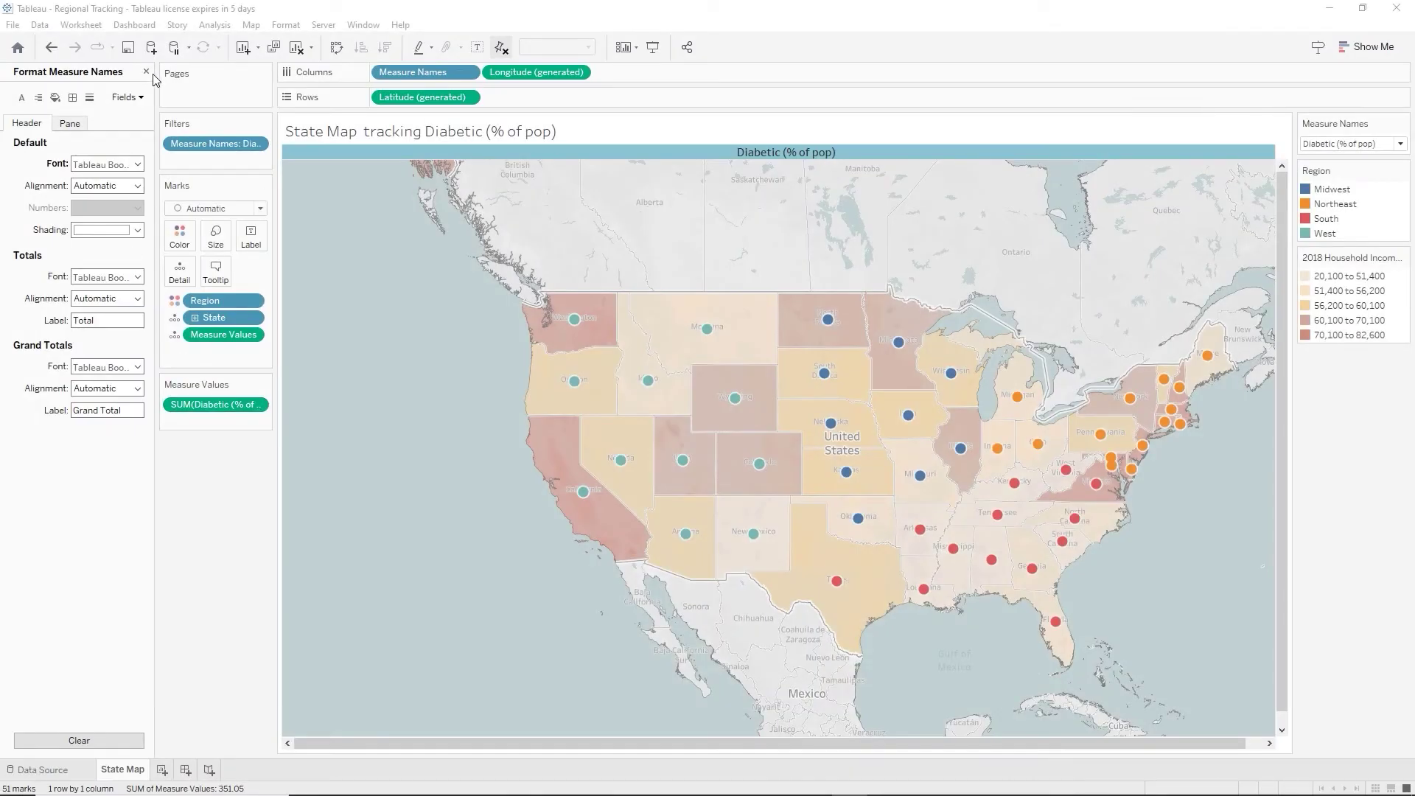
left_click(147, 72)
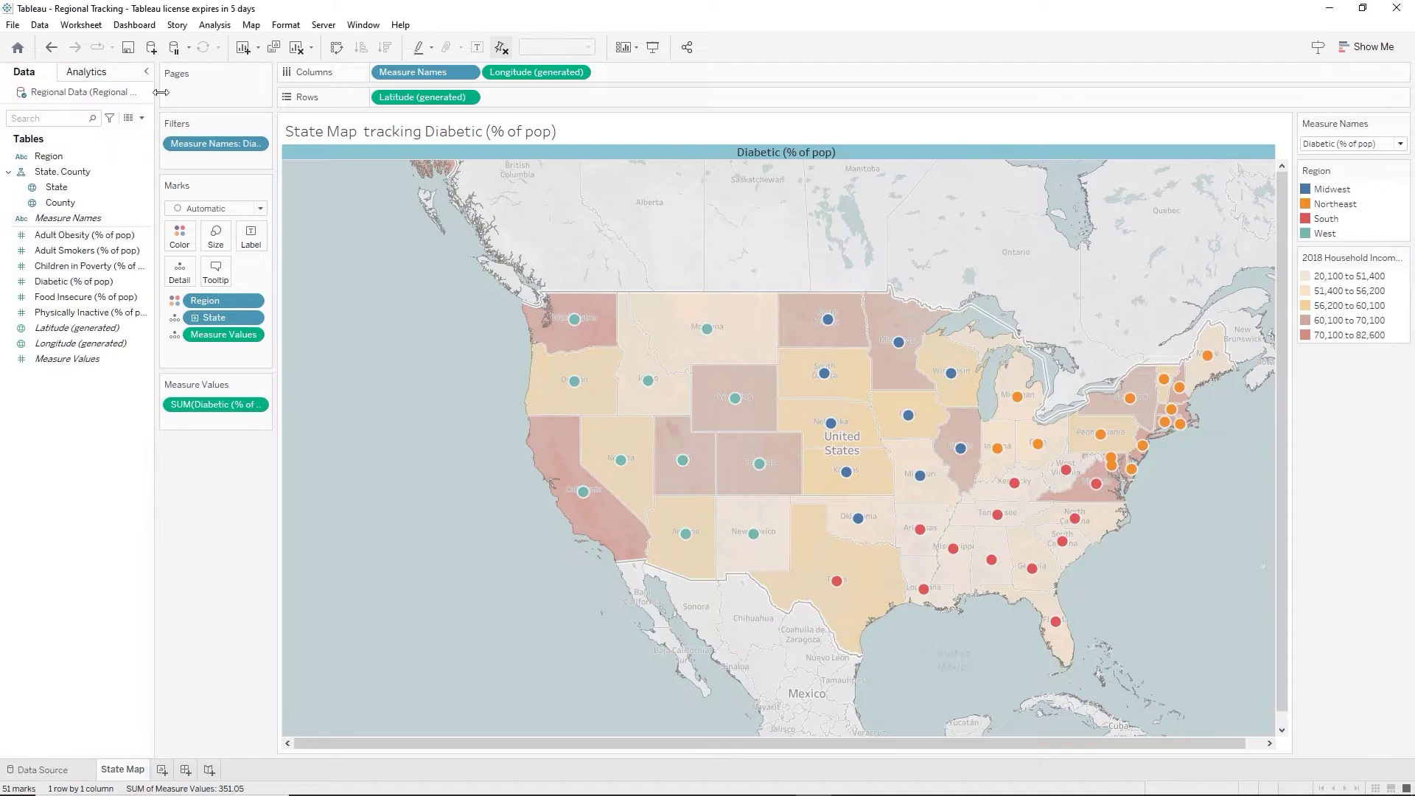
Create a new worksheet and name it "State / County Map".
left_click(162, 771)
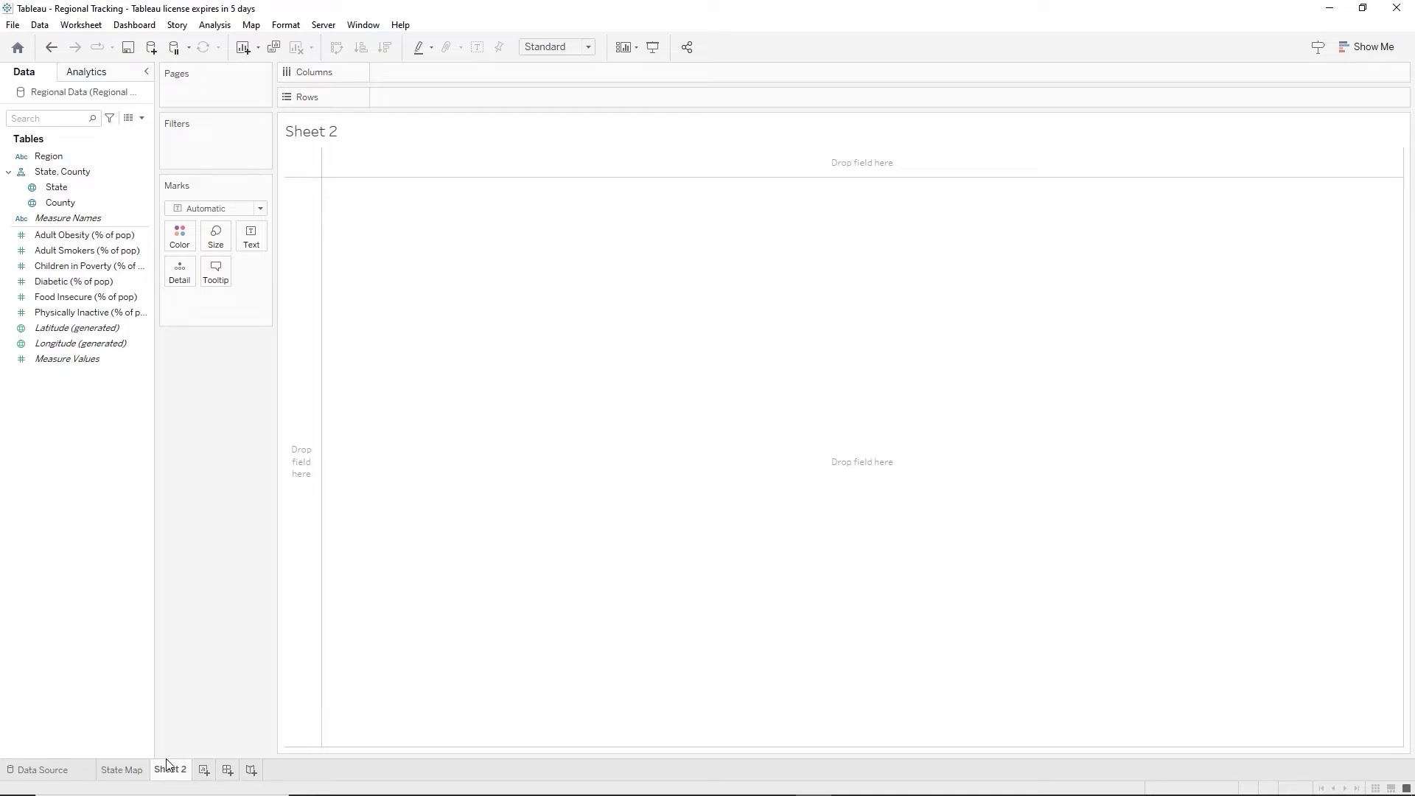
double_click(165, 762)
type("State / County Map")
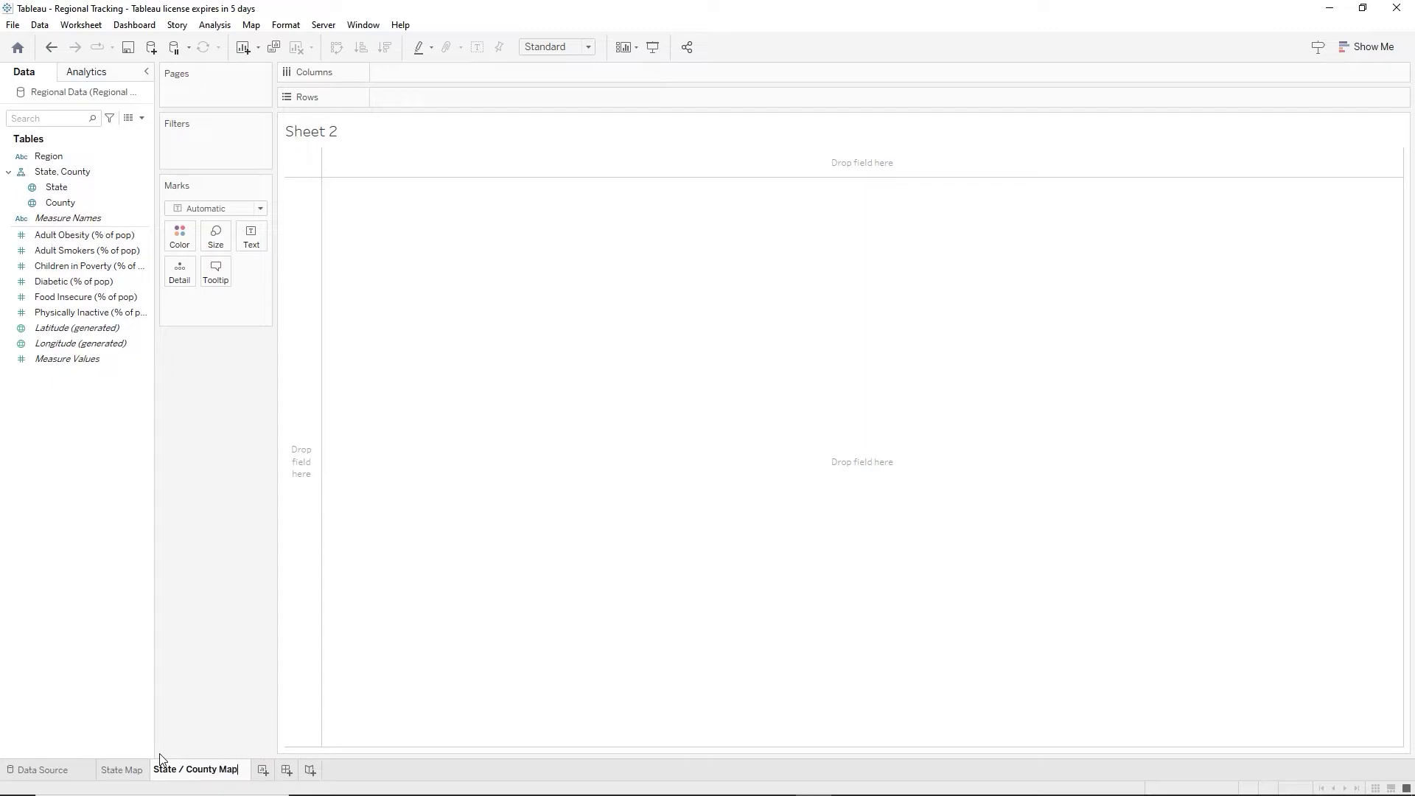
key("Return")
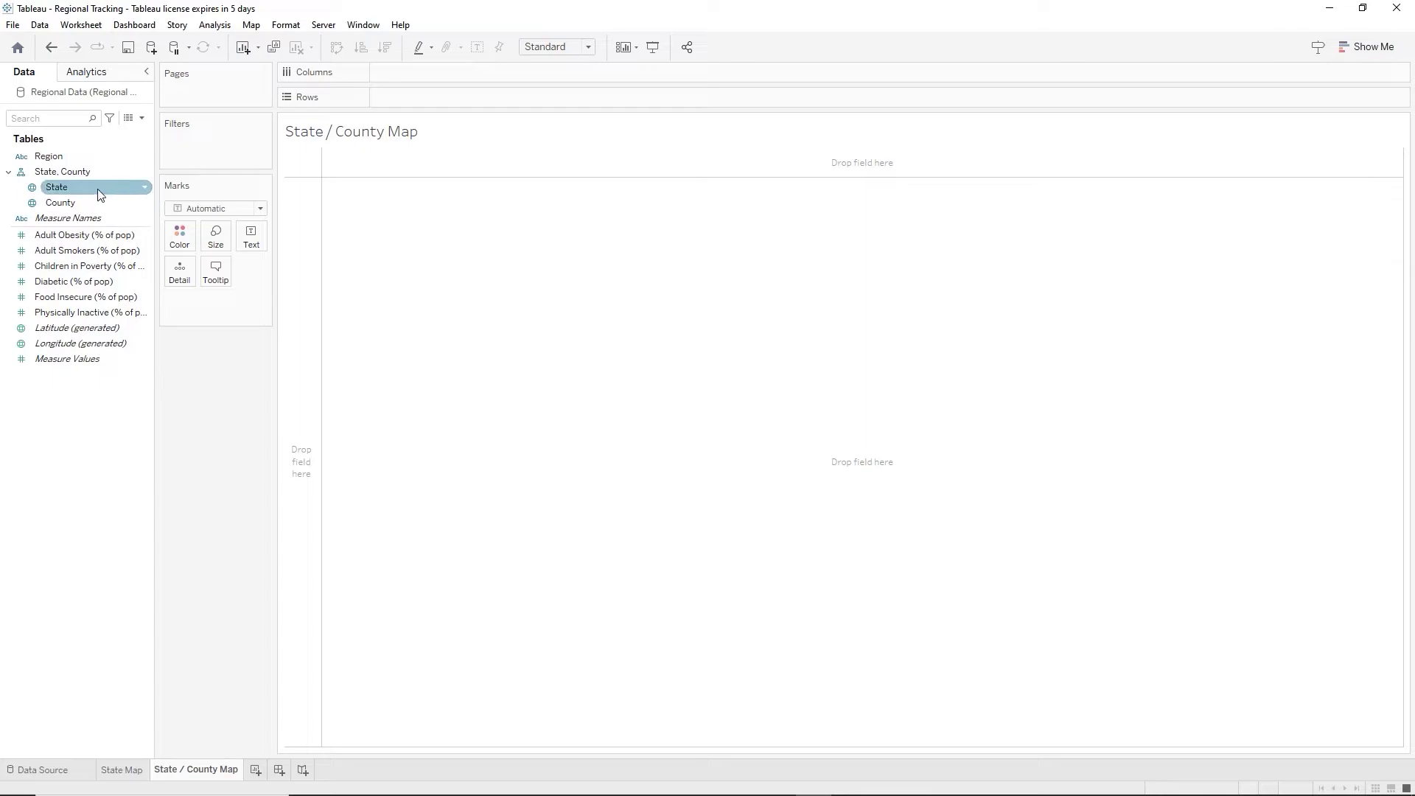
Add a State filter that uses all values and show it as a single-value dropdown.
left_click_drag(98, 189, 206, 139)
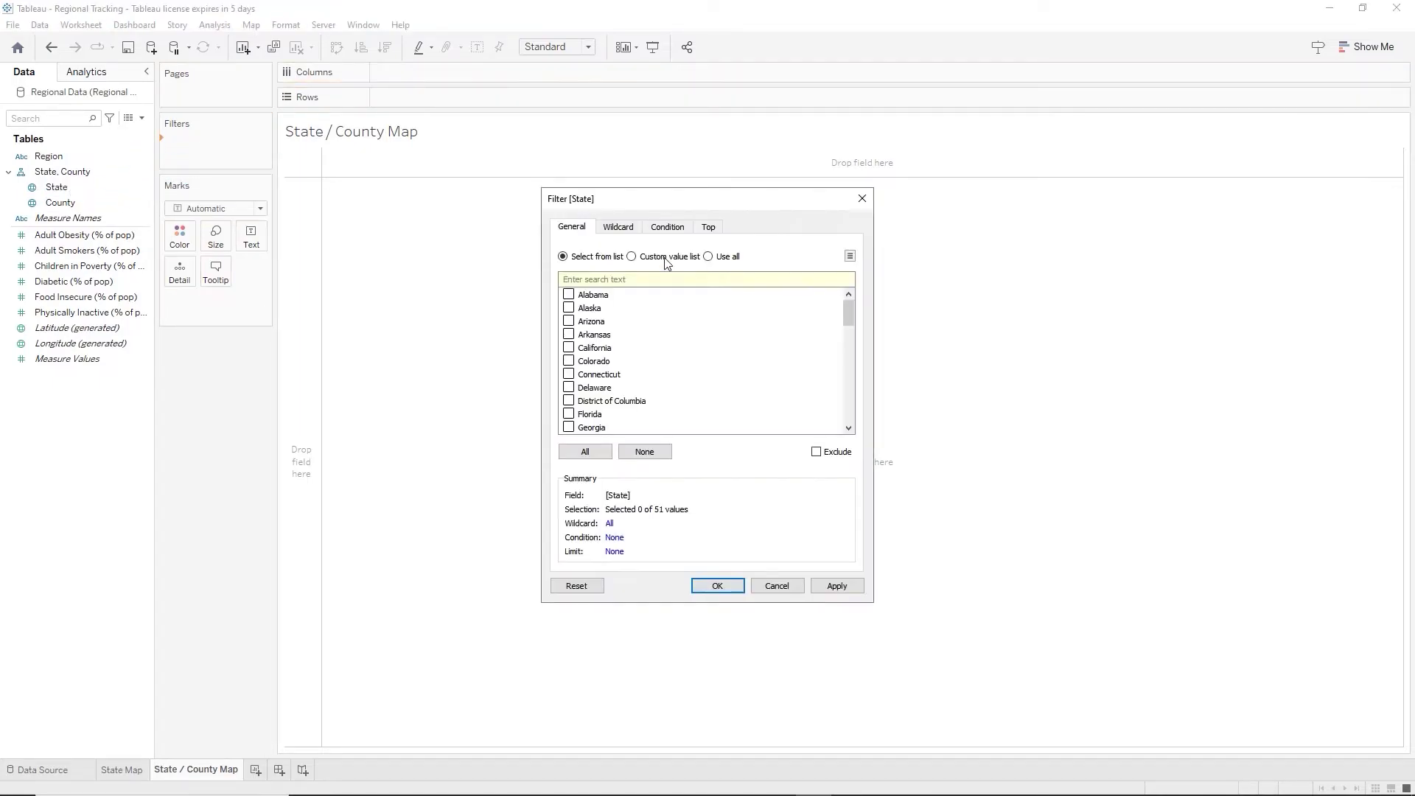
left_click(709, 257)
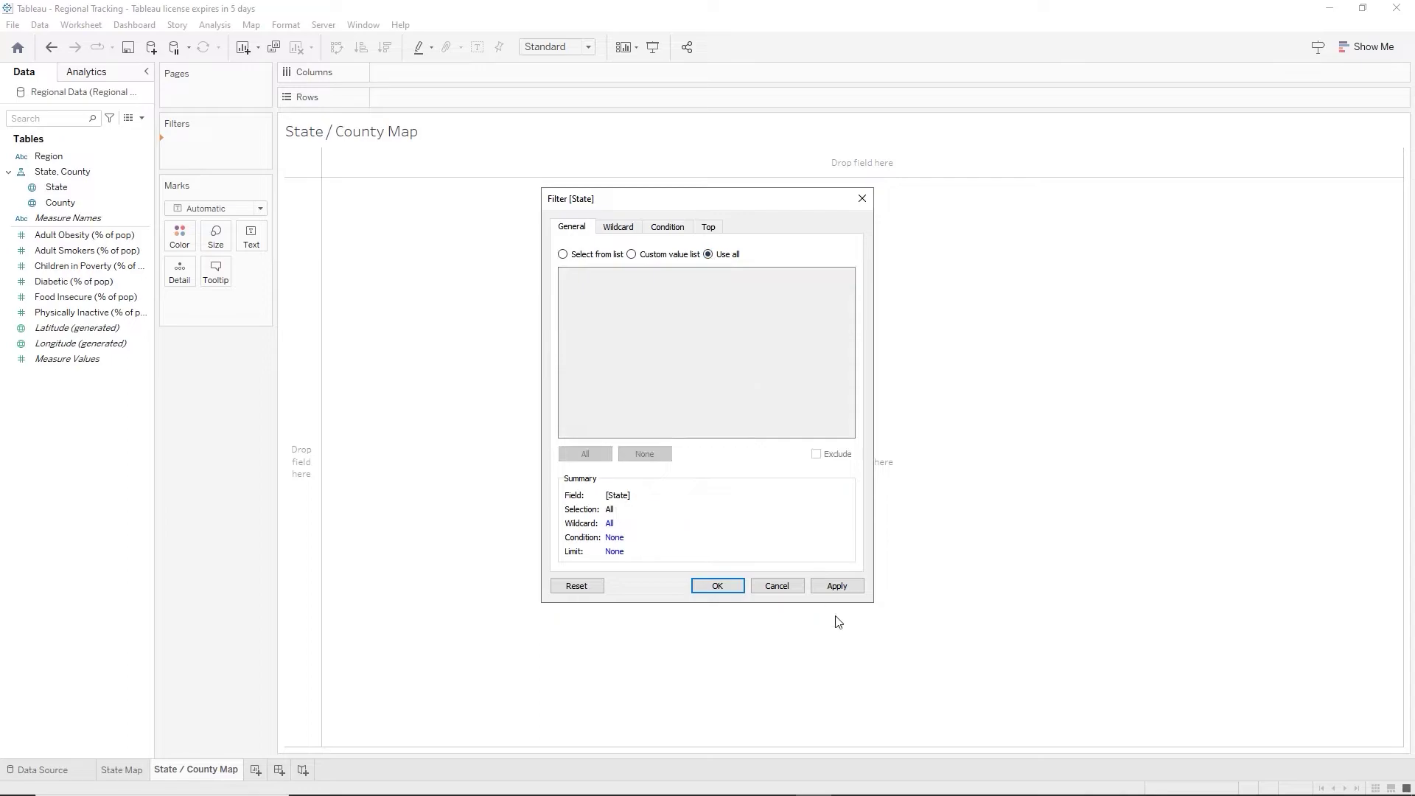
left_click(718, 586)
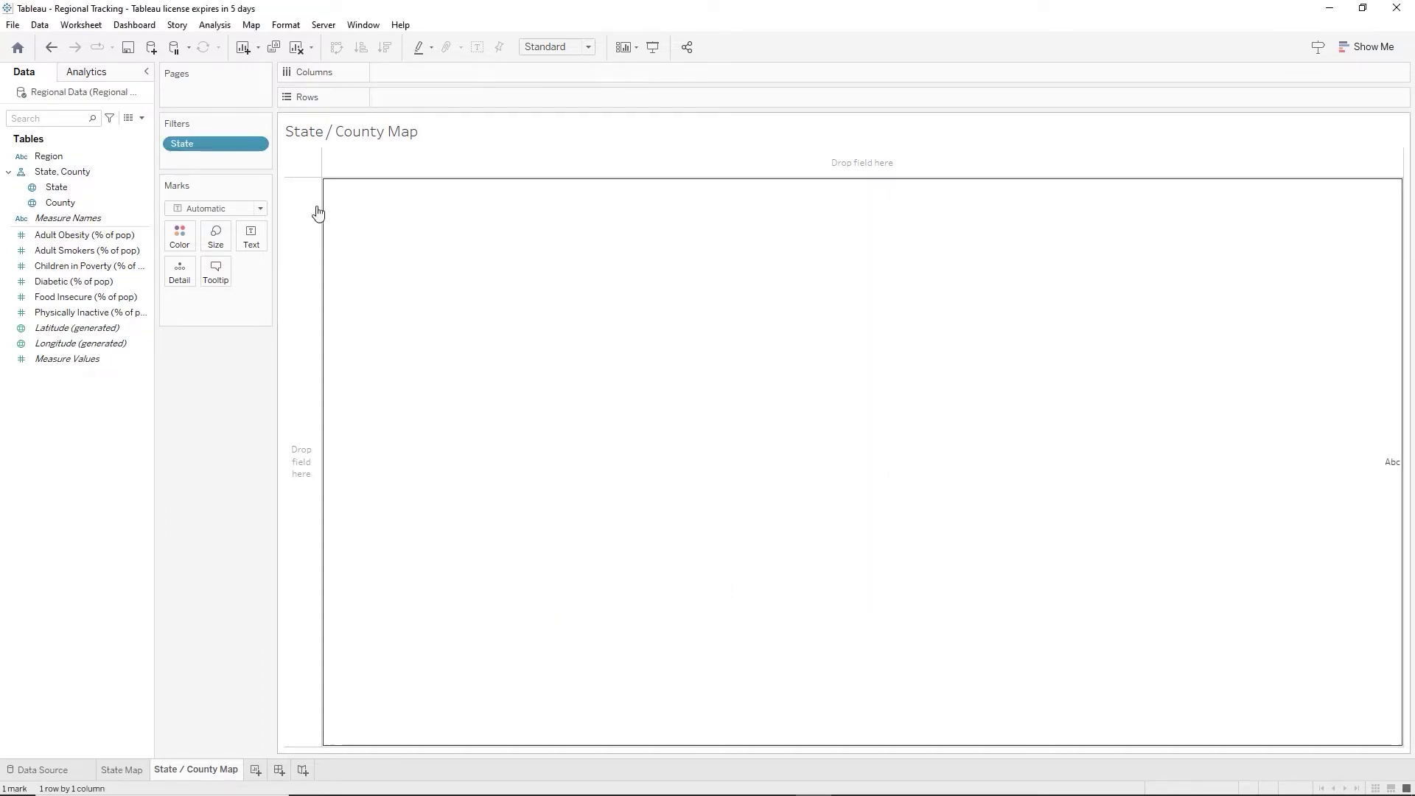
right_click(232, 147)
left_click(274, 176)
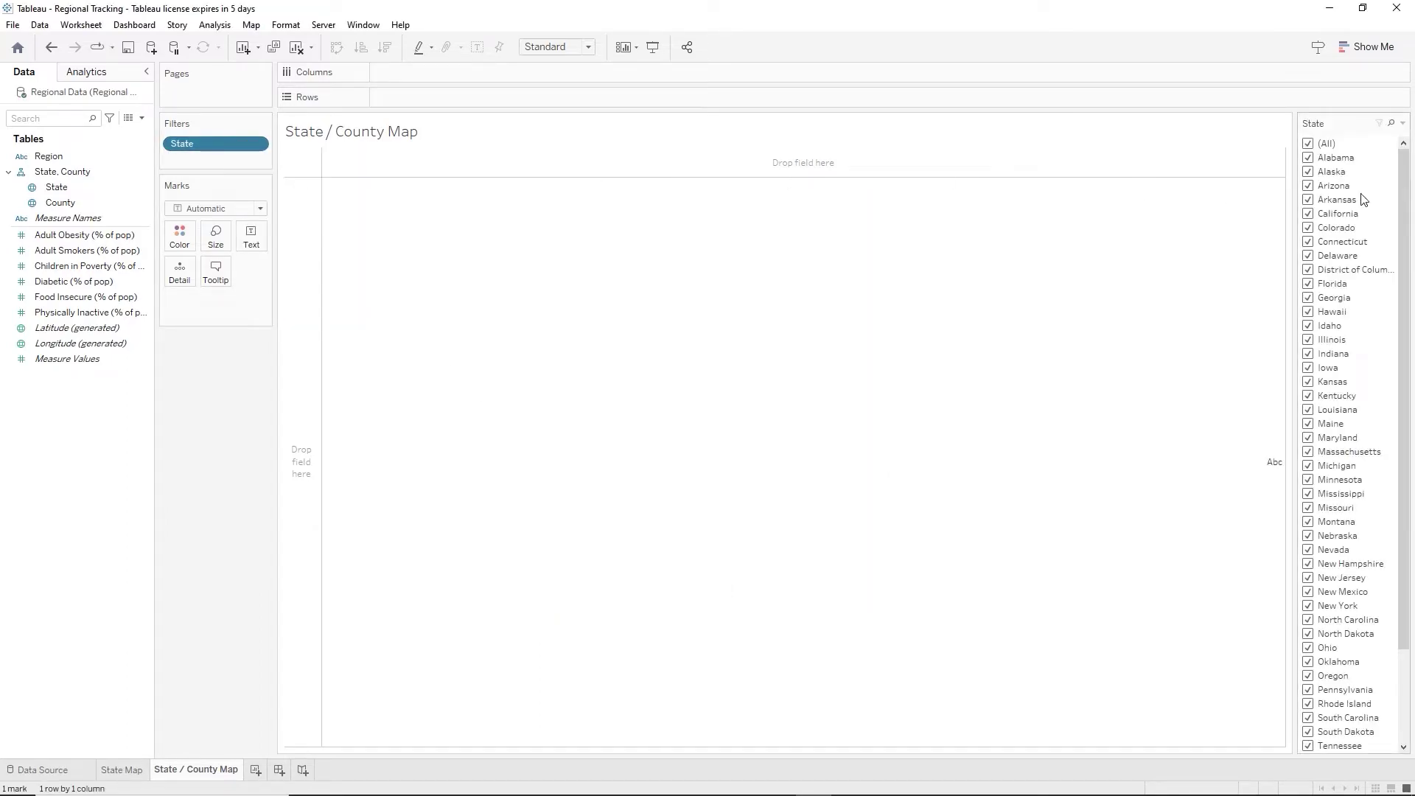
left_click(1403, 123)
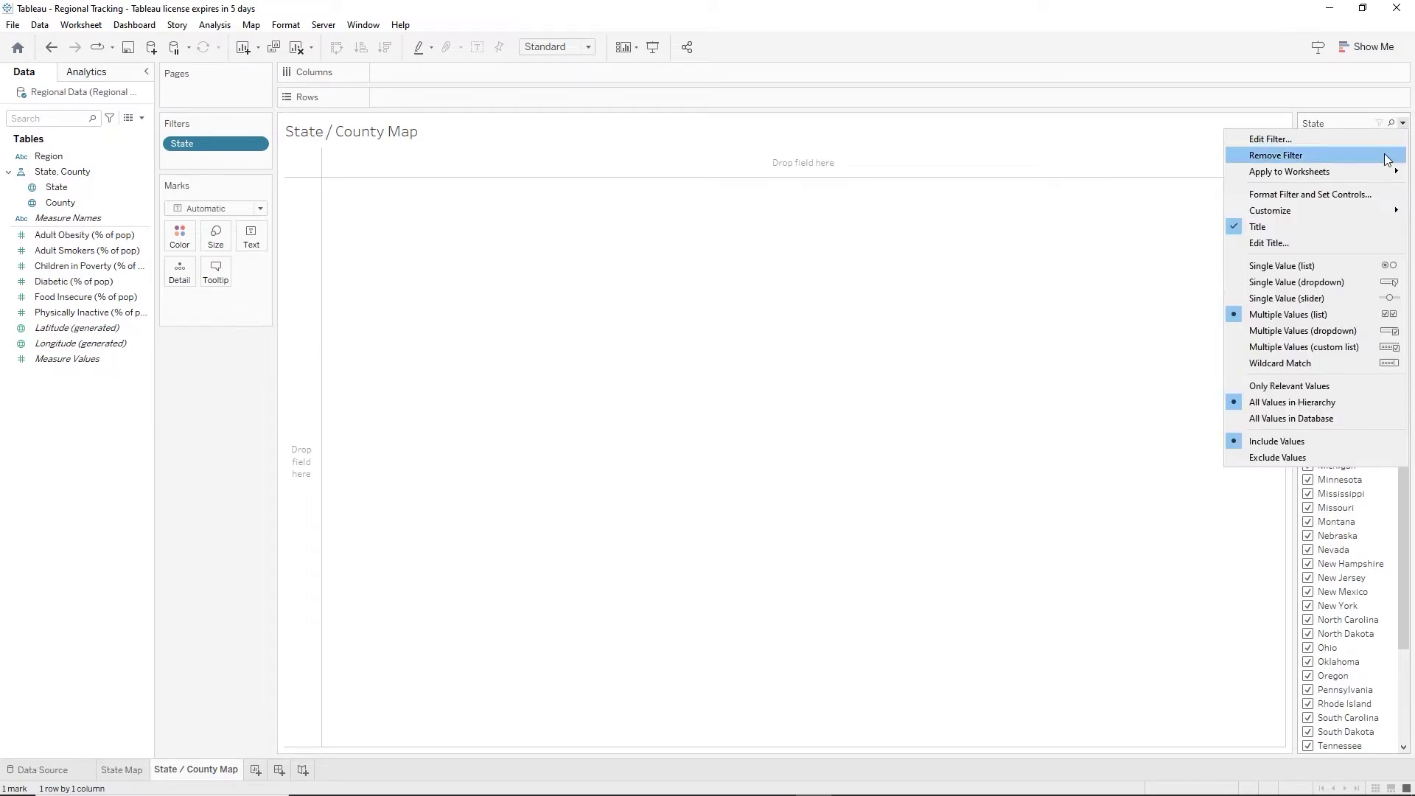
left_click(1338, 281)
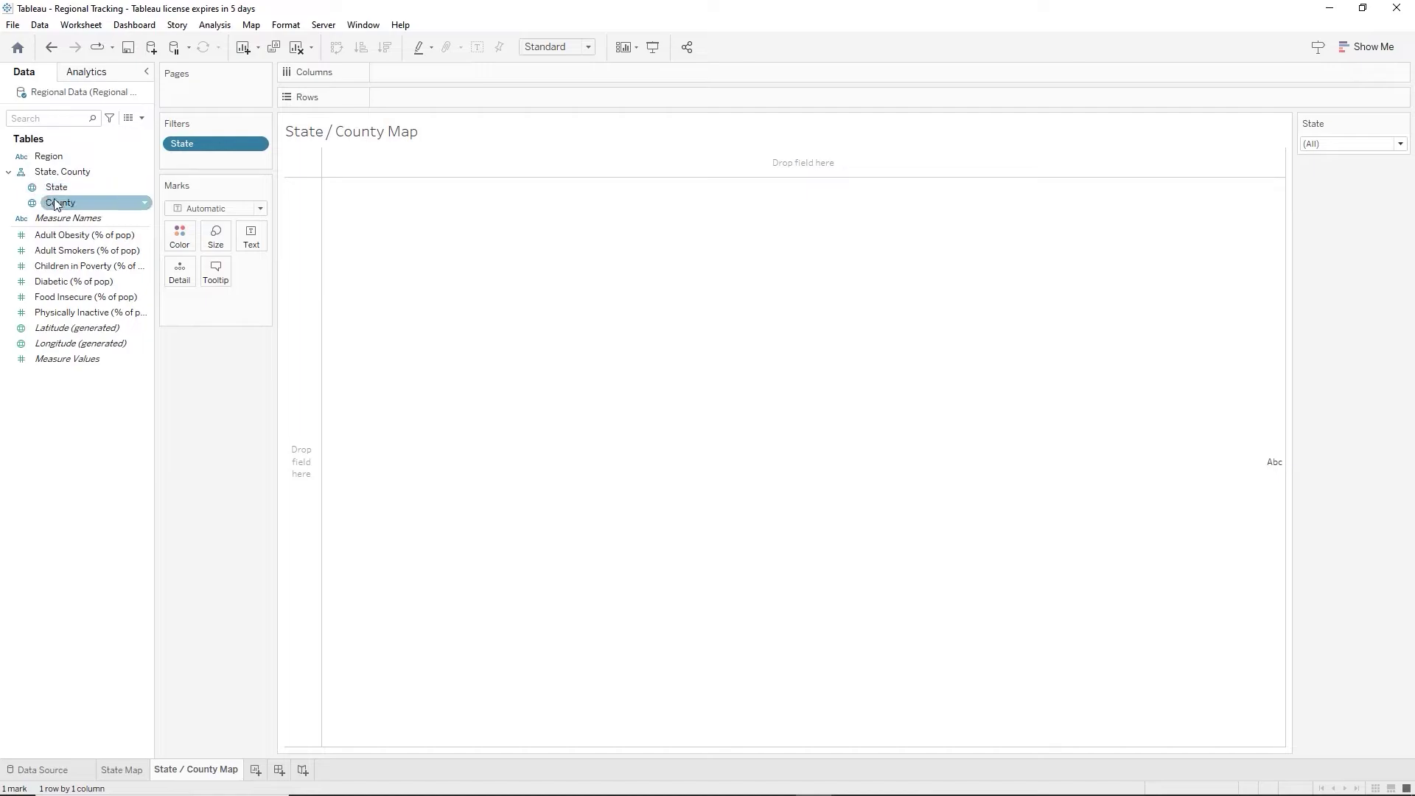
Add a County filter with no counties selected, show it as a multiple-values dropdown, and place it below the State filter.
left_click_drag(59, 208, 190, 164)
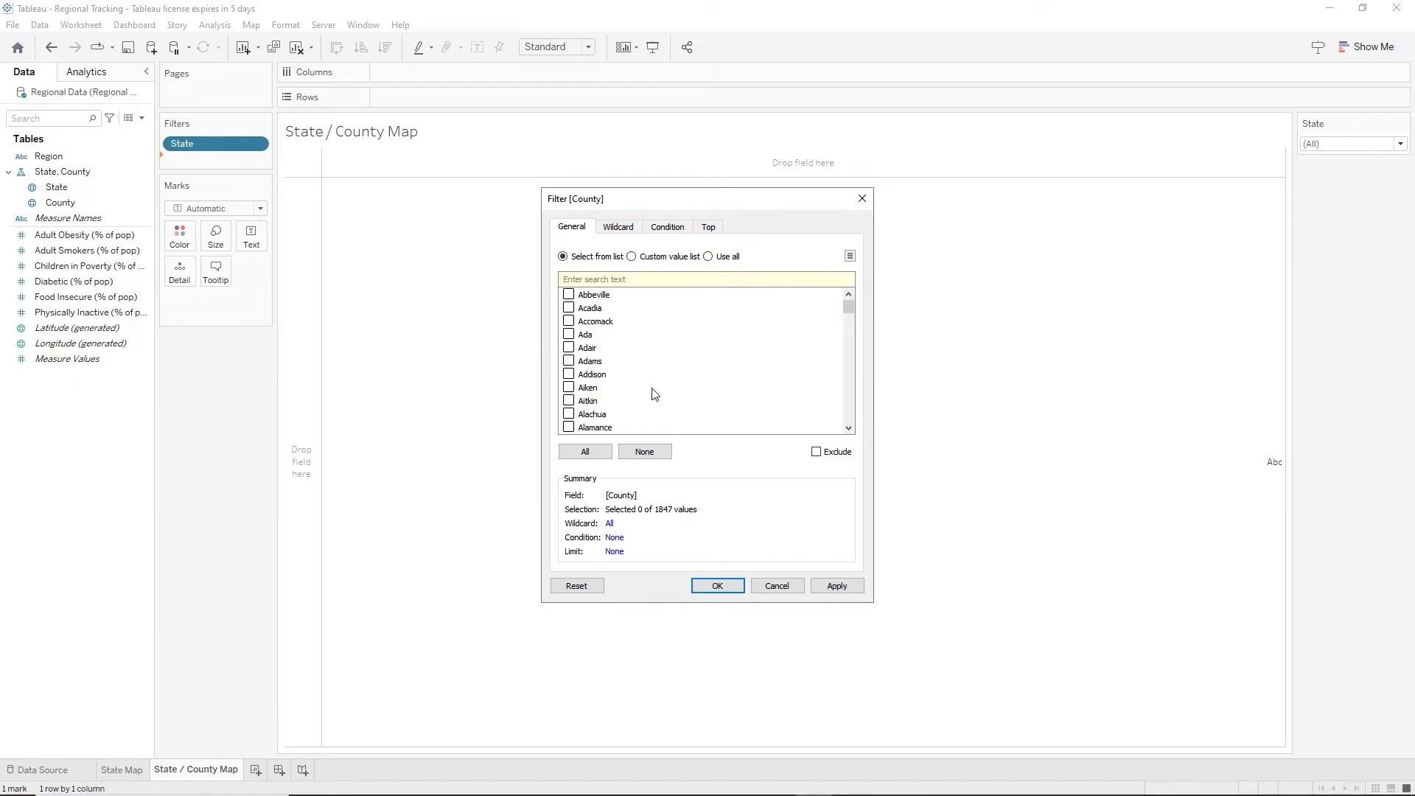
left_click(719, 585)
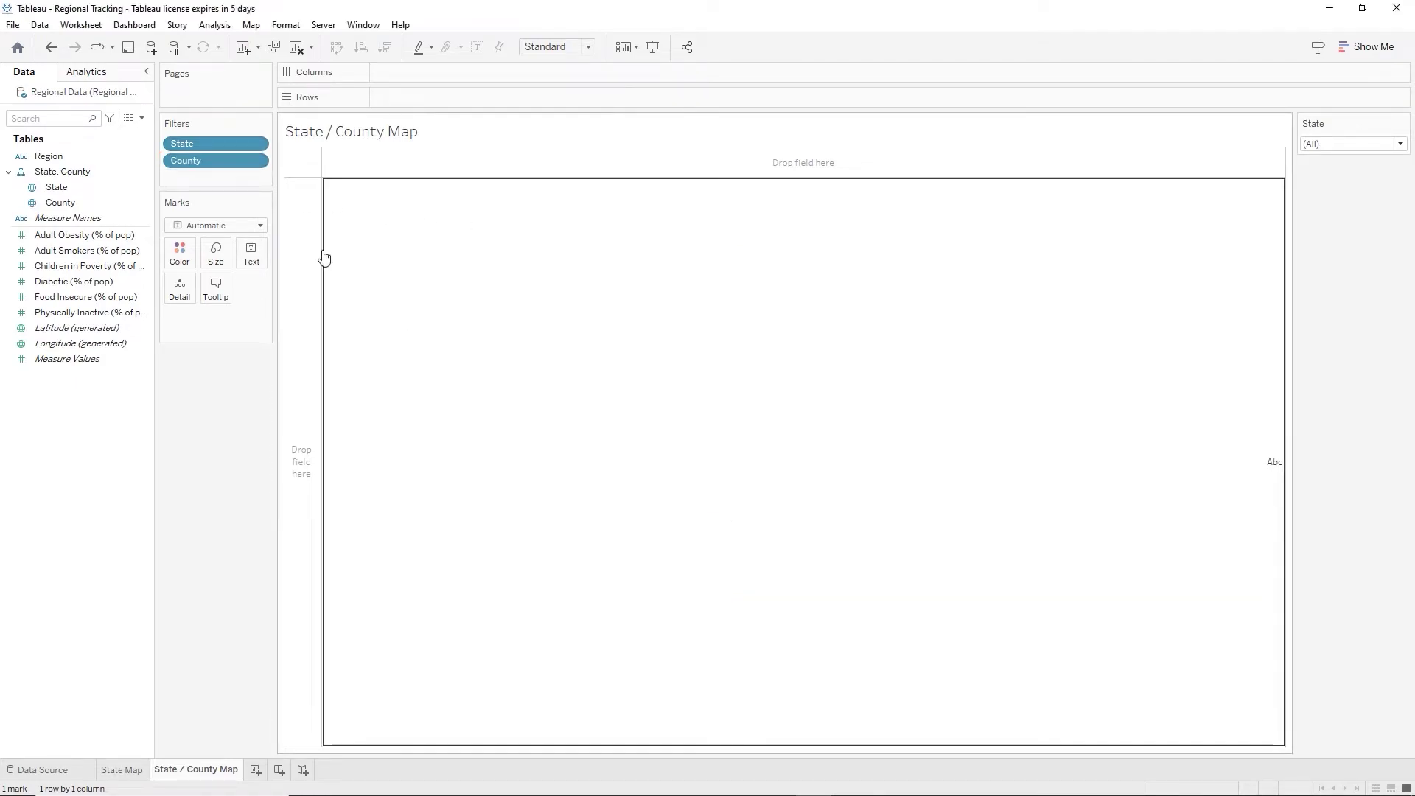
right_click(231, 162)
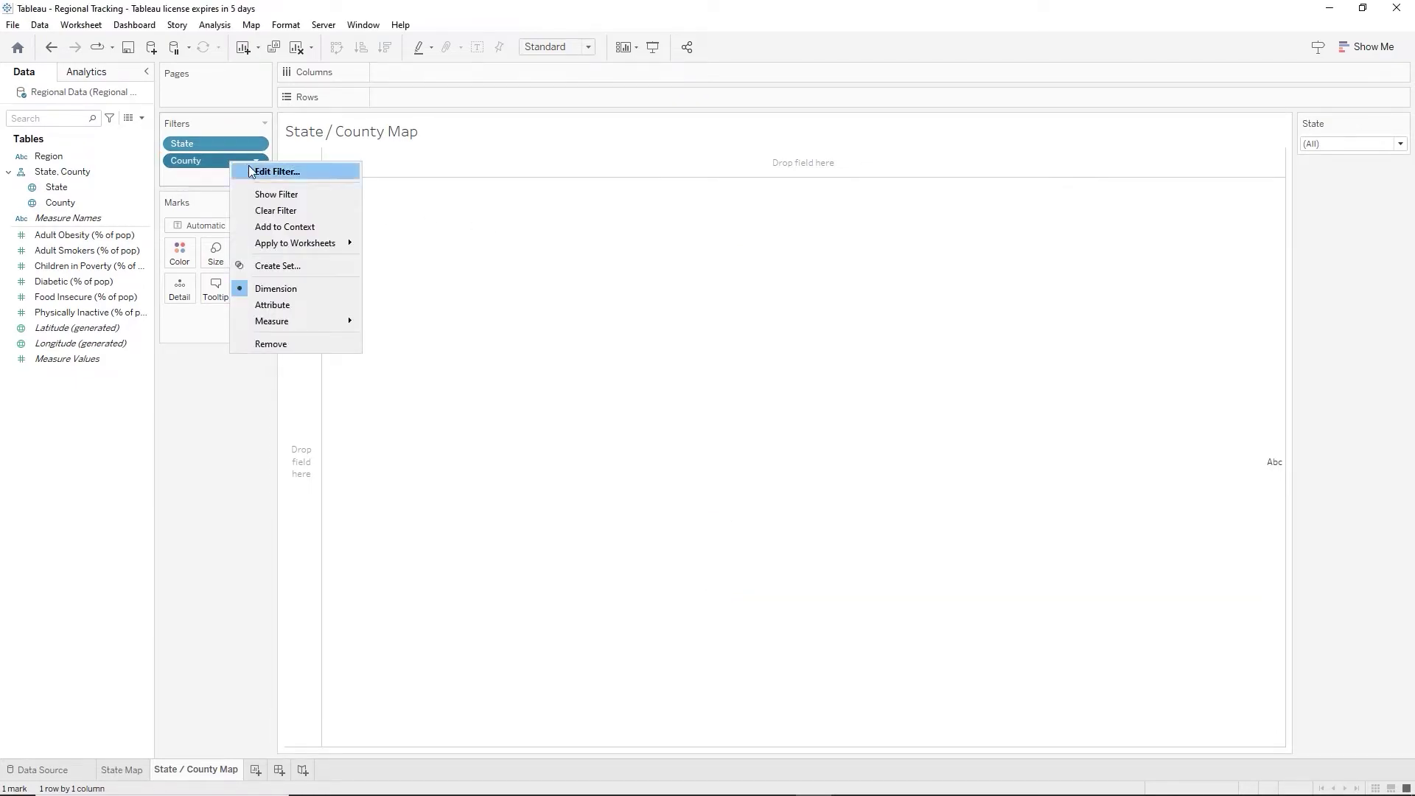
left_click(259, 195)
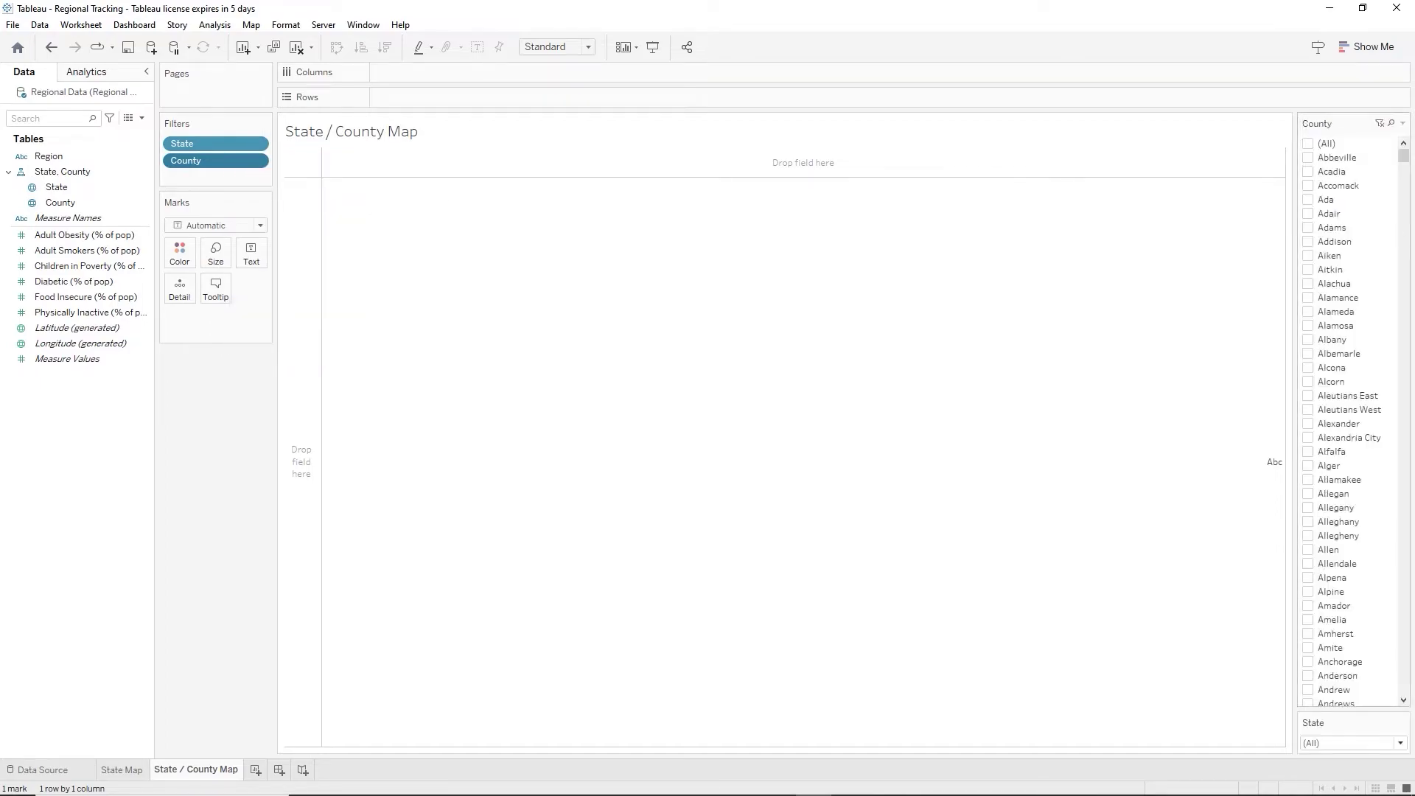
left_click(1405, 124)
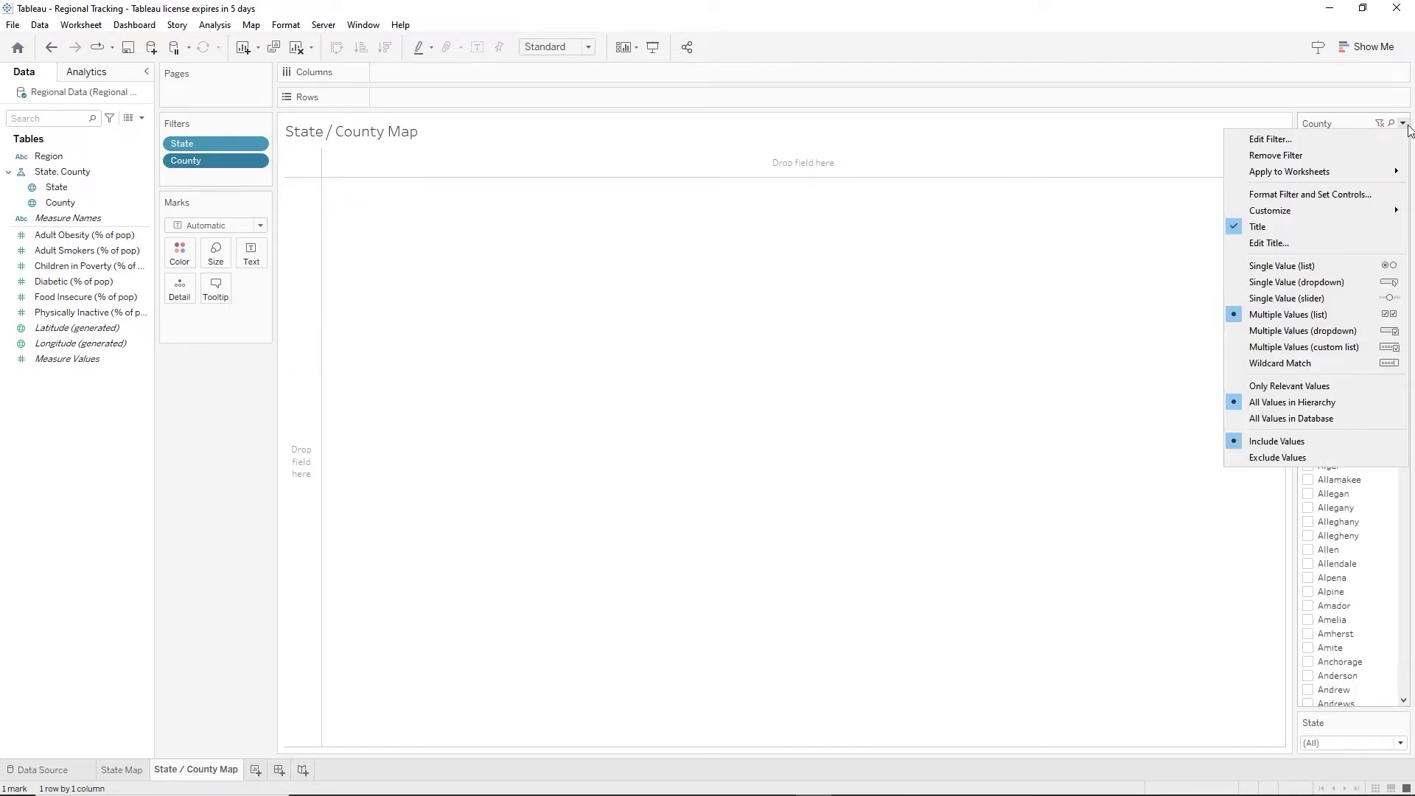
left_click(1297, 330)
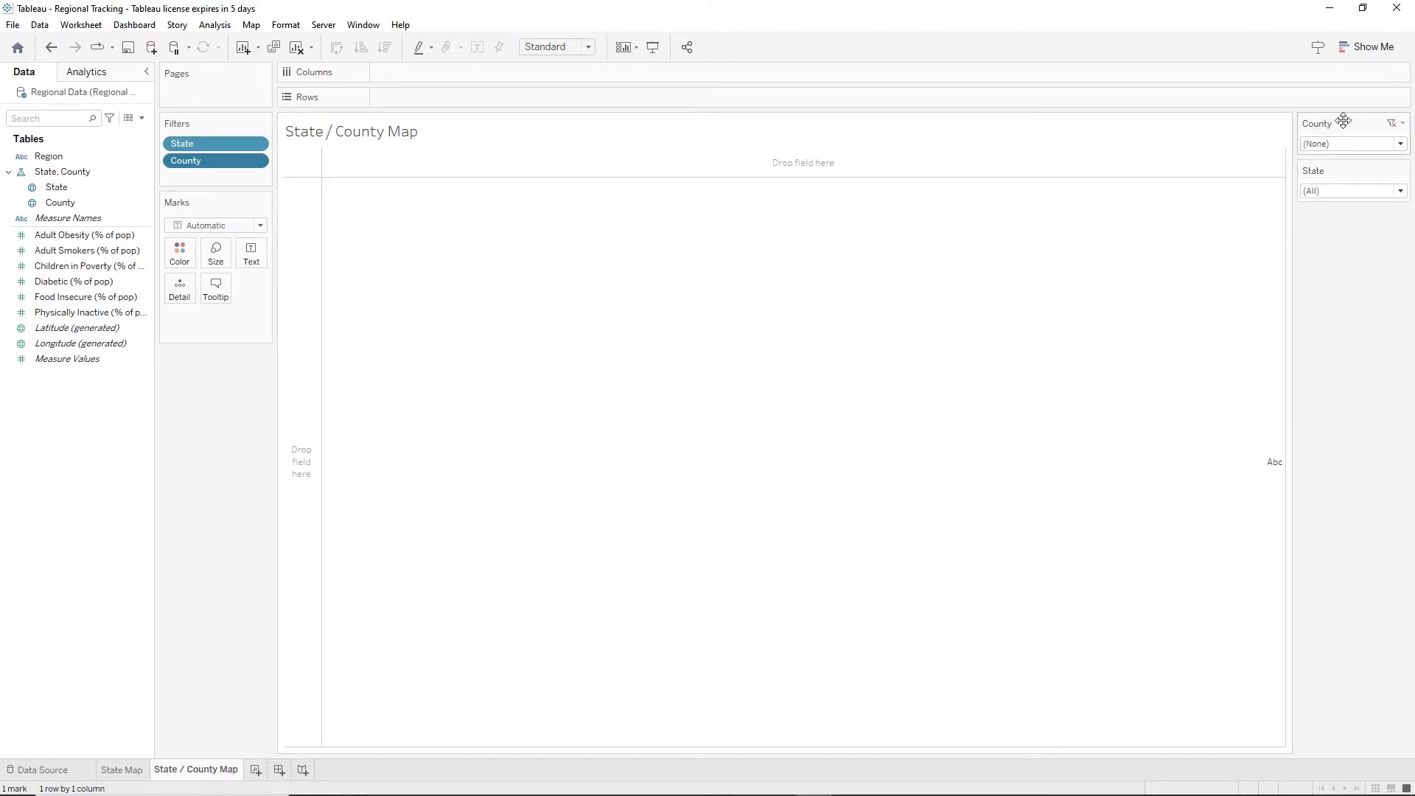
left_click_drag(1346, 177, 1344, 218)
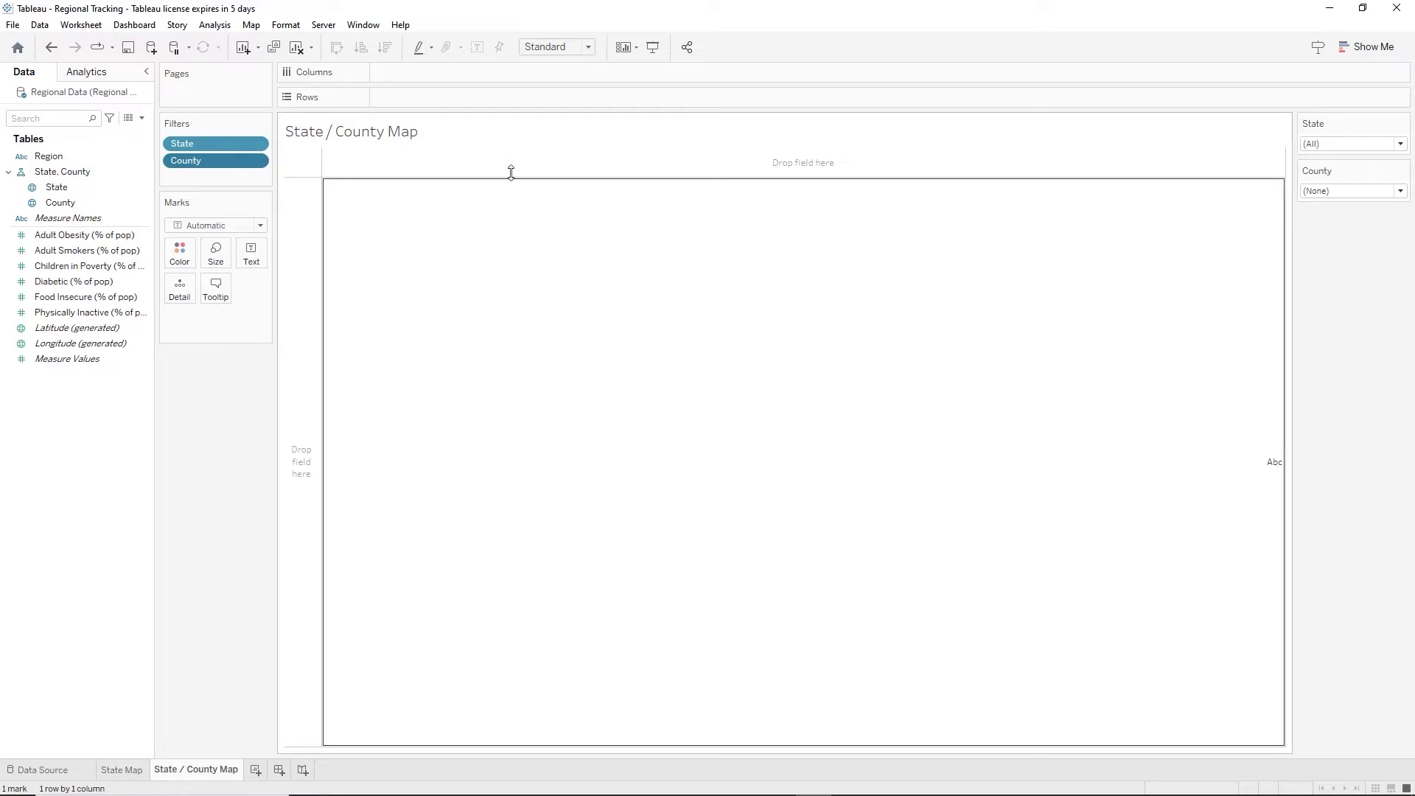
Add a Measure Names filter with all measures, show it as a single-value dropdown, and place it below the County filter.
left_click_drag(66, 218, 203, 187)
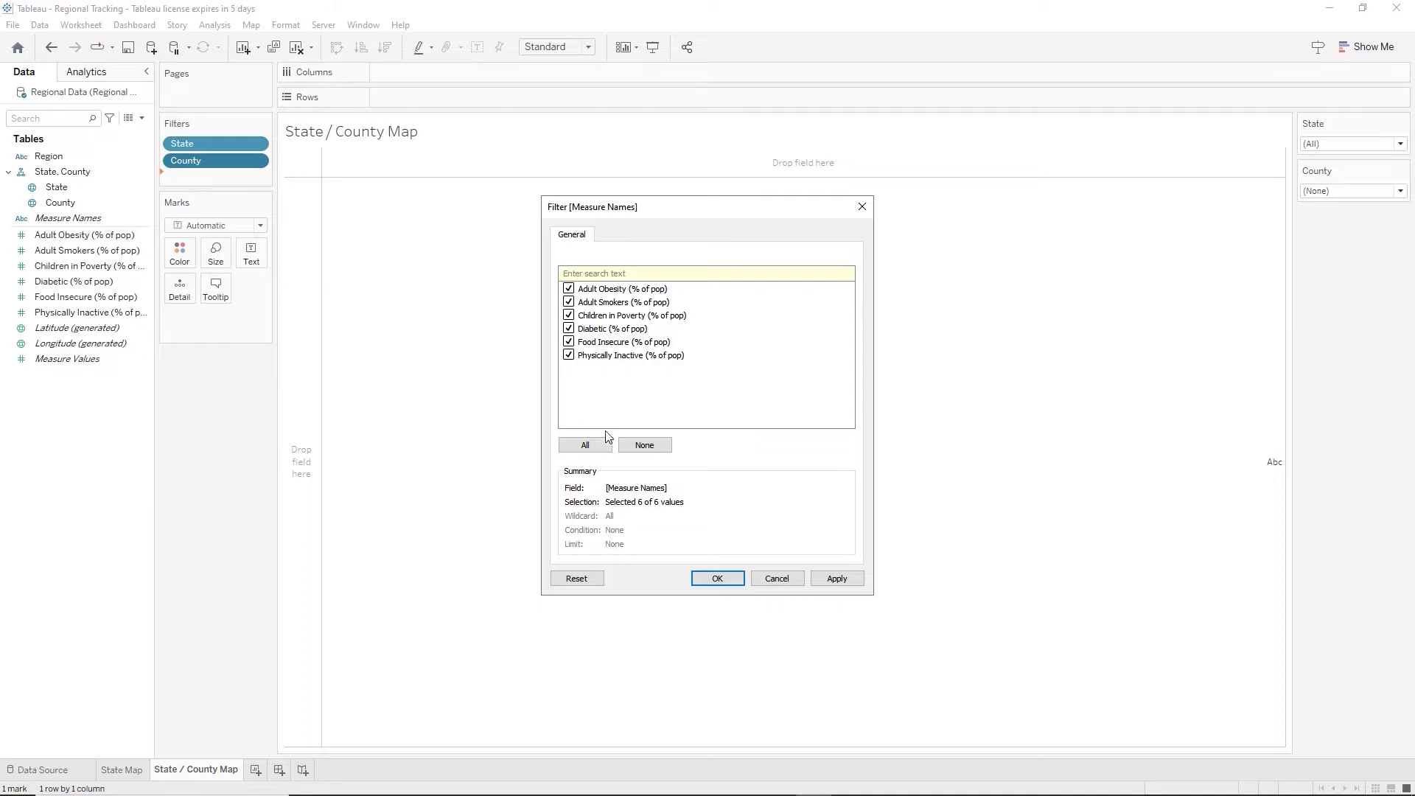
left_click(717, 578)
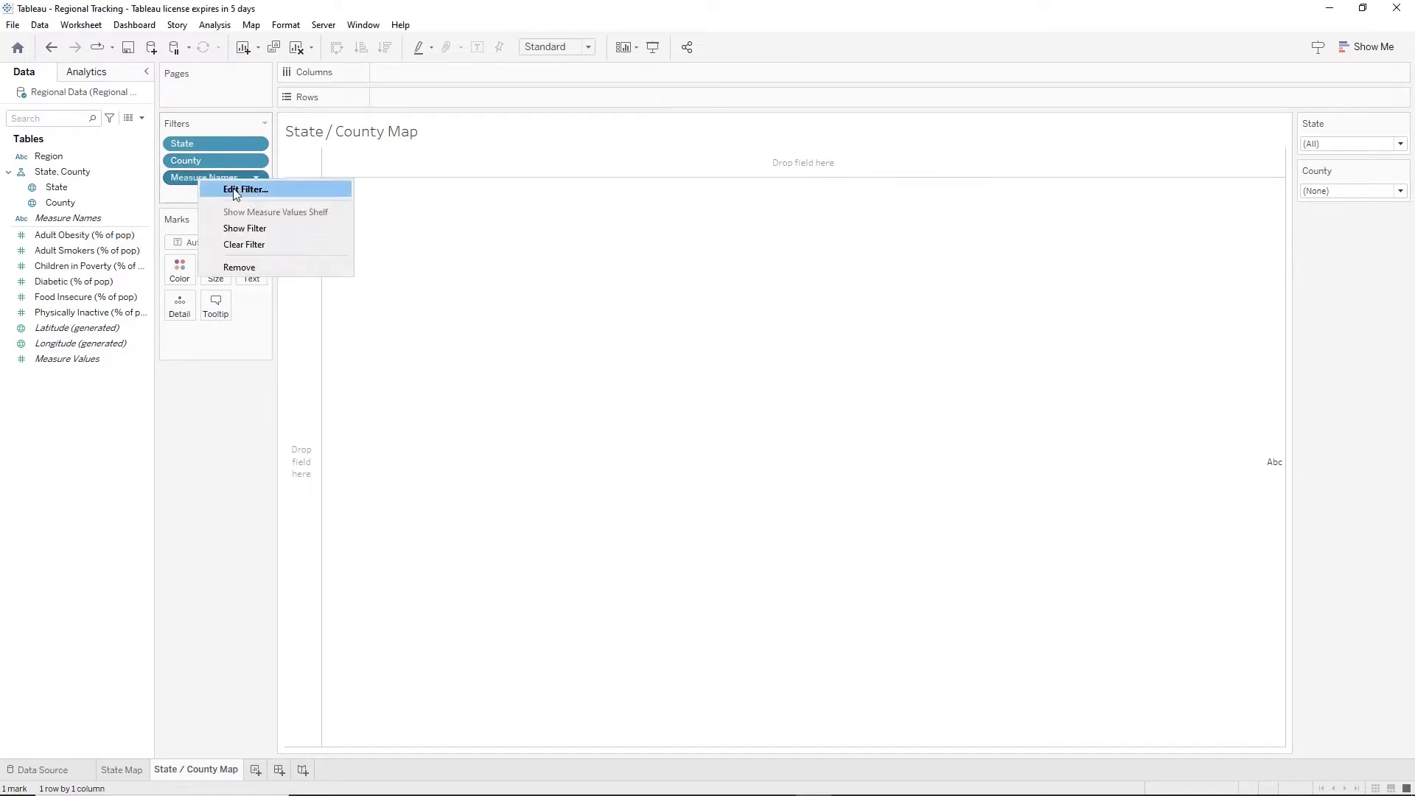
right_click(198, 178)
left_click(264, 230)
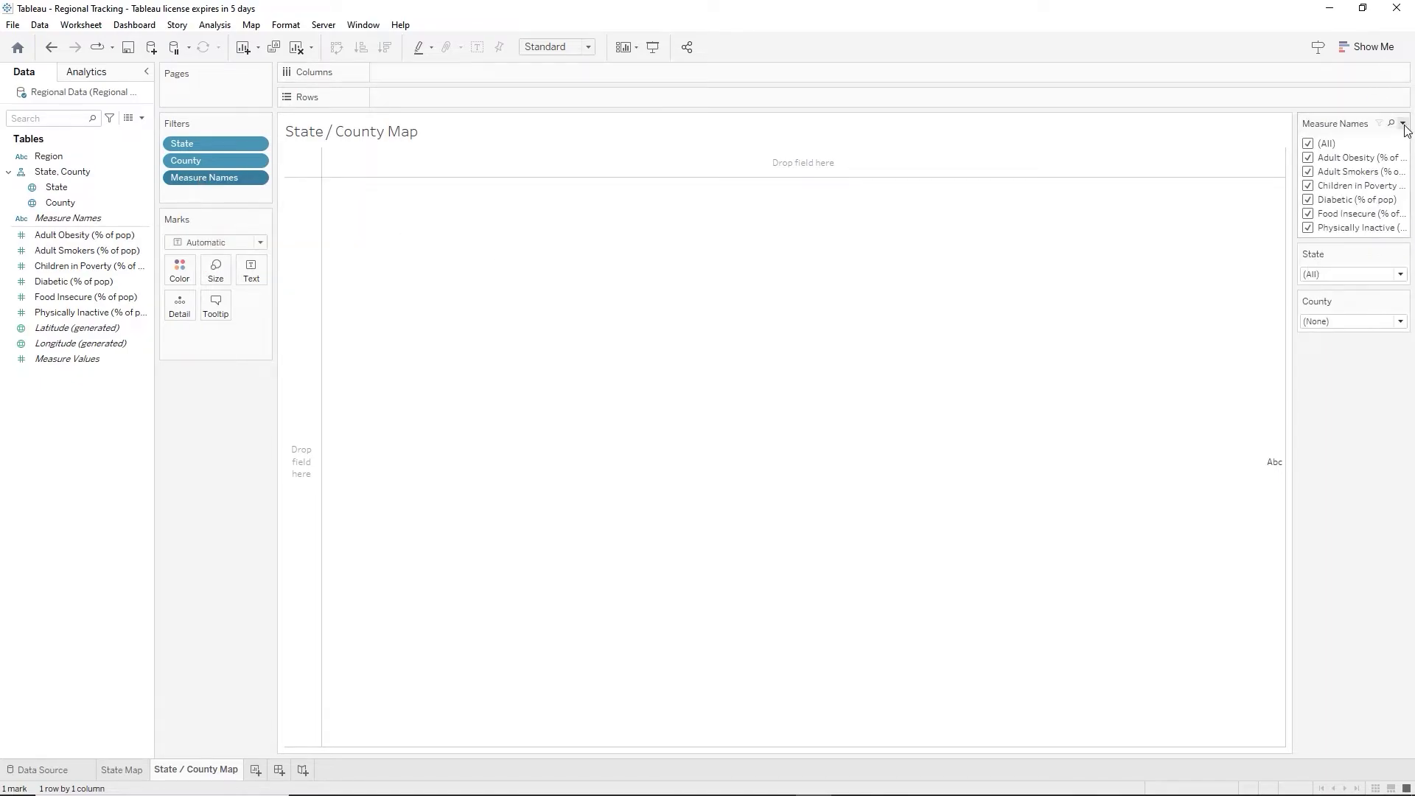
left_click(1403, 123)
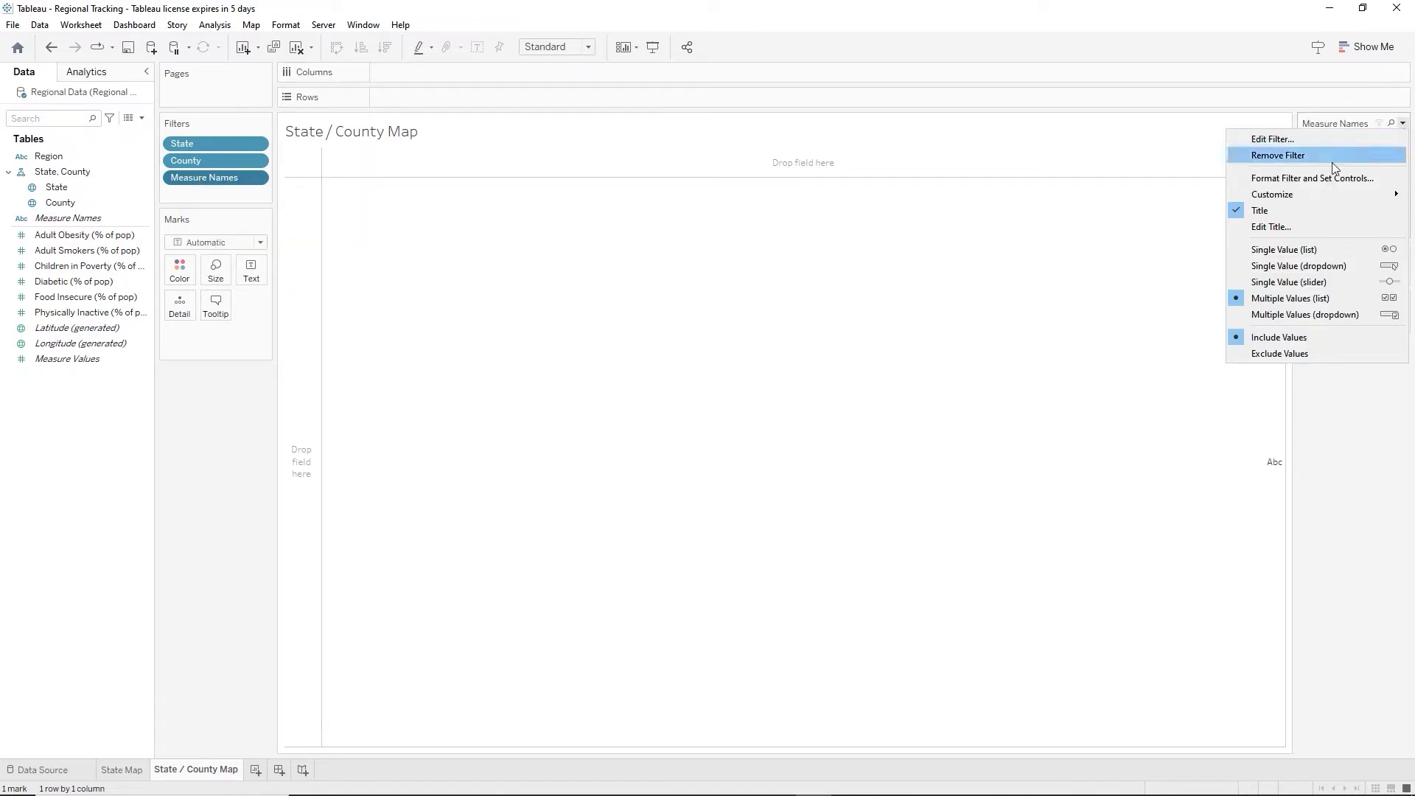
left_click(1290, 267)
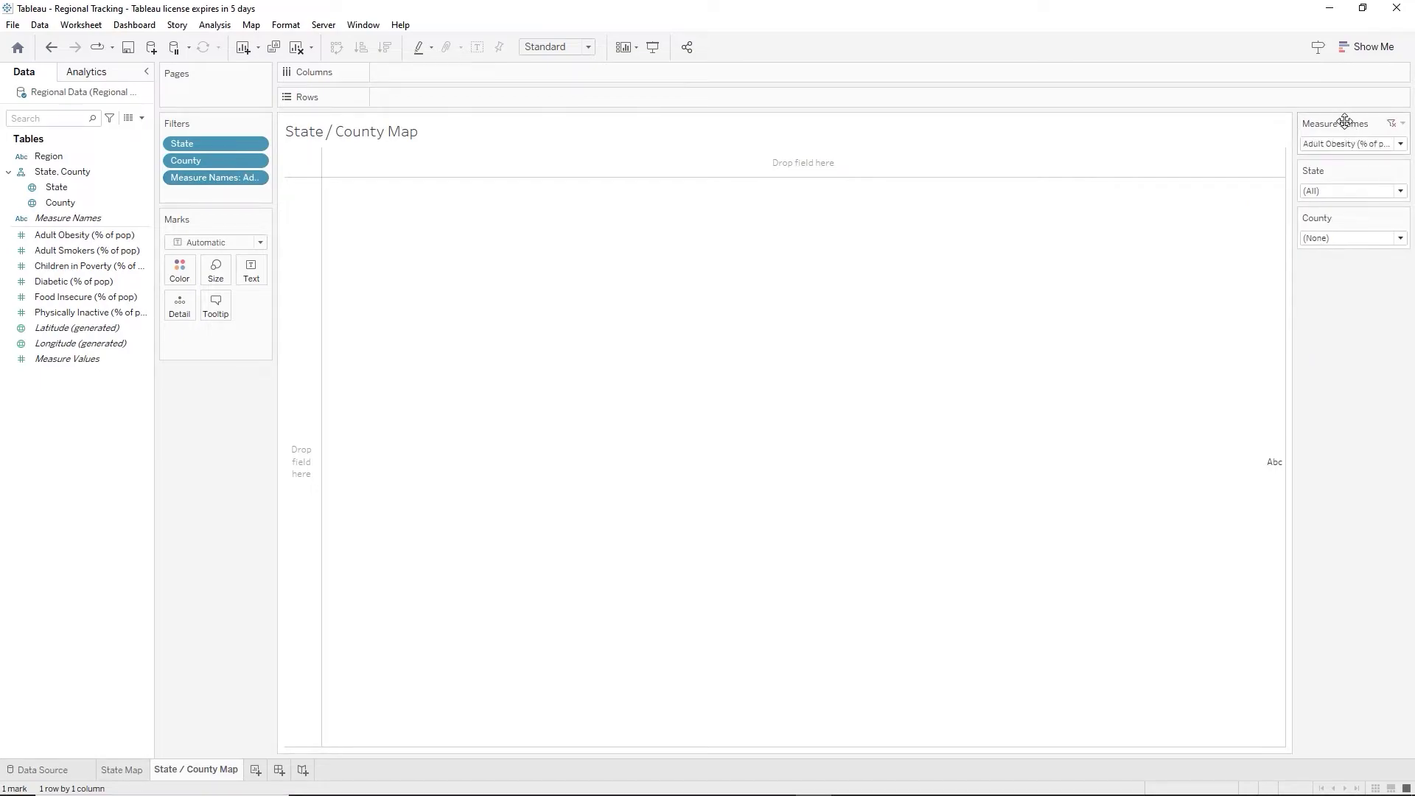
left_click_drag(1342, 235, 1341, 251)
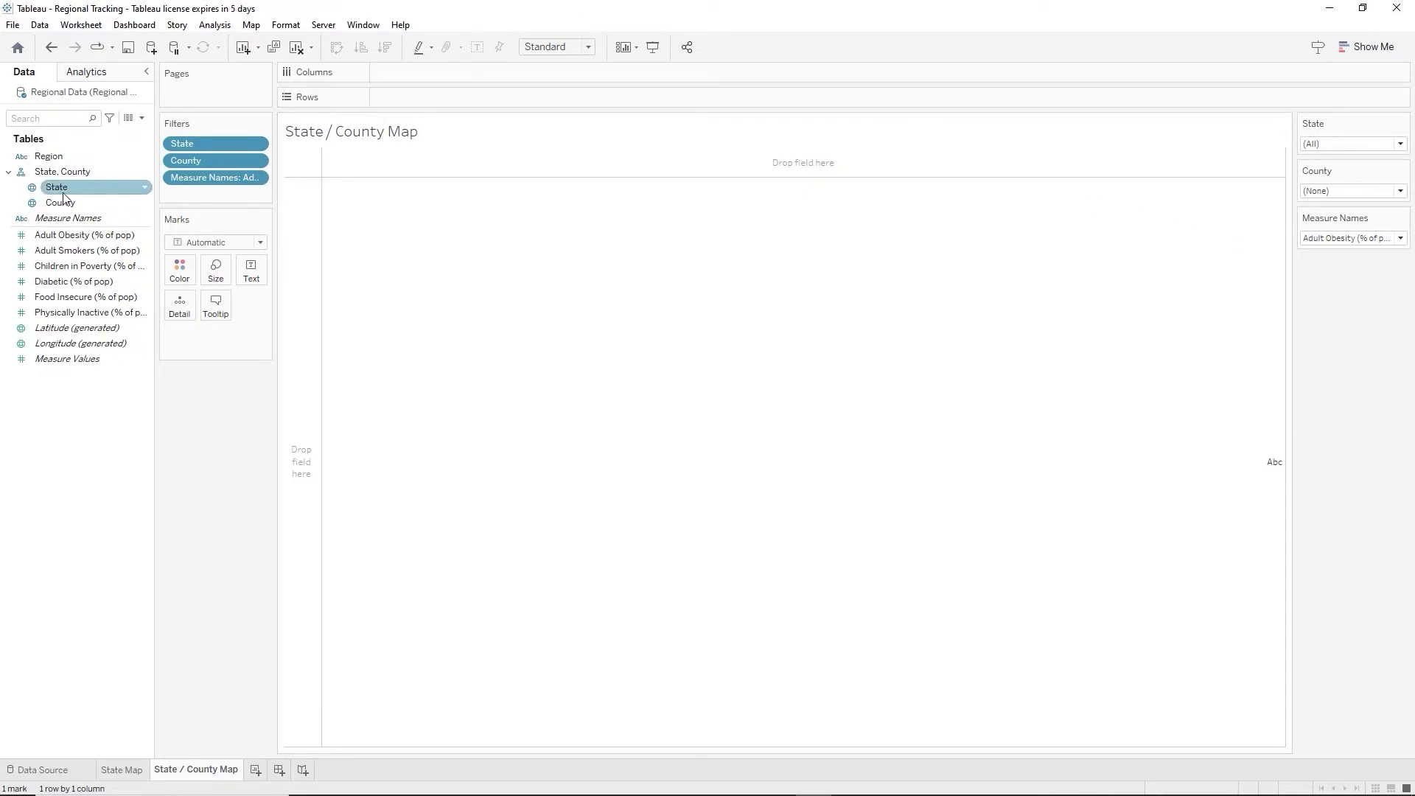
Build a map from the State field with the County filter set to all, framed on the contiguous United States.
left_click_drag(56, 187, 750, 348)
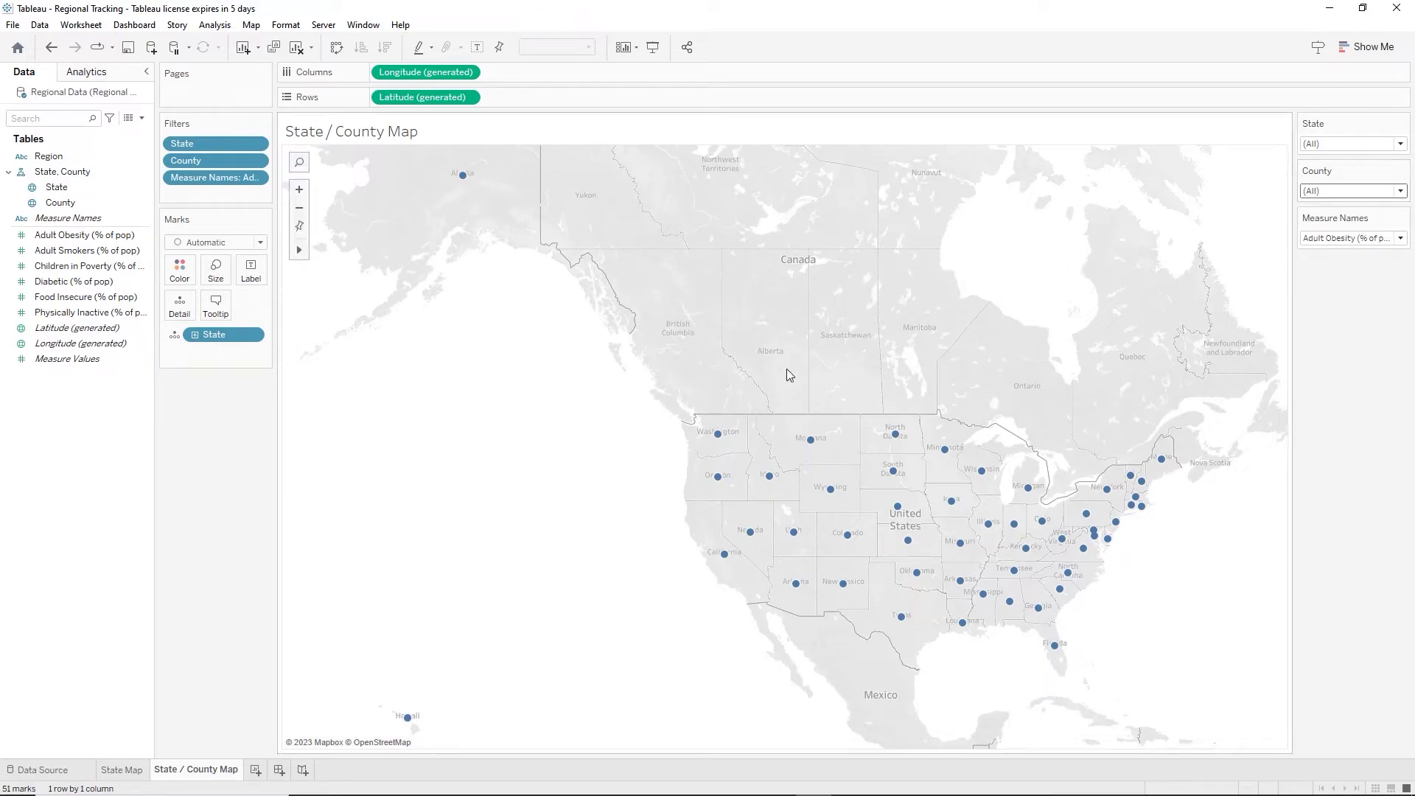
mouse_move(300, 251)
left_click_drag(598, 428, 398, 281)
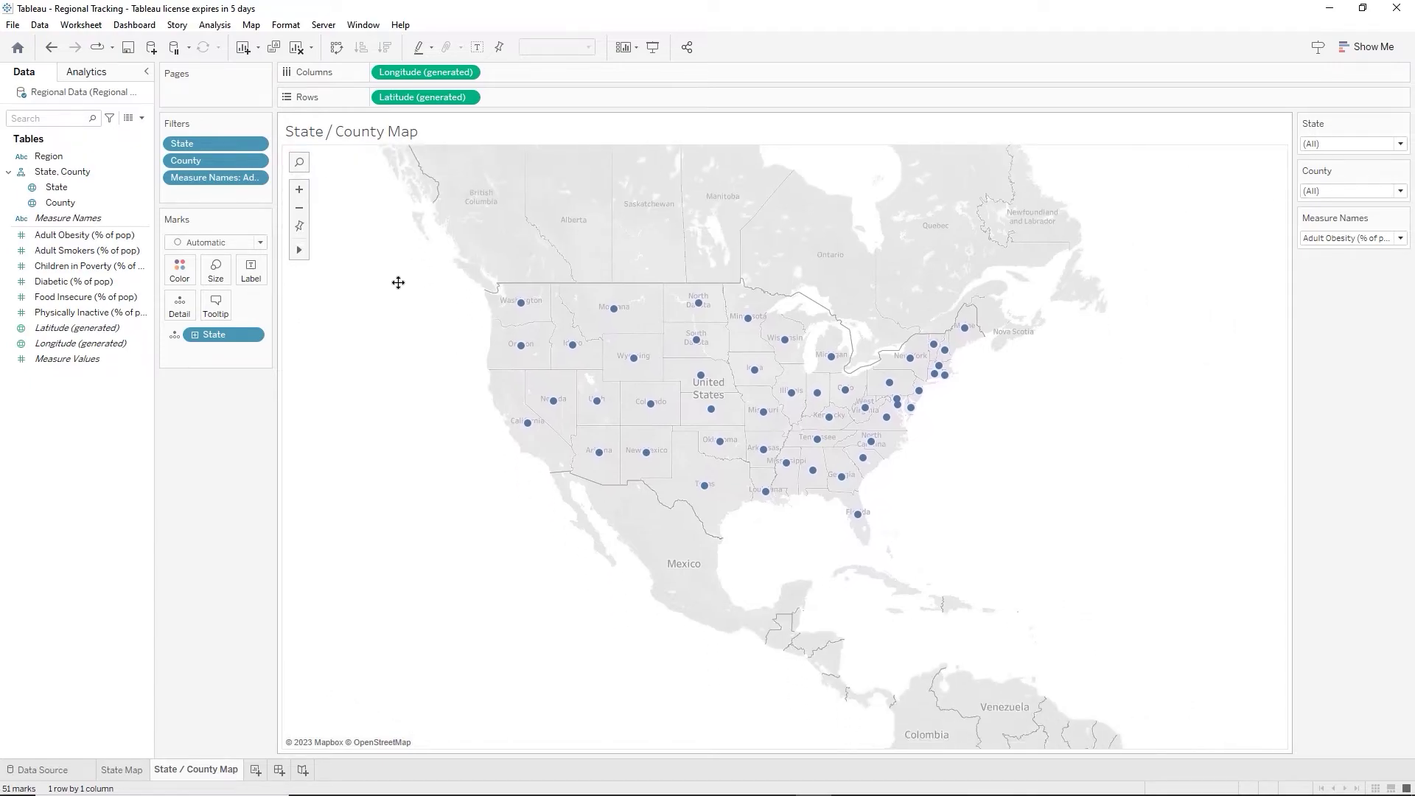
scroll(777, 427, "up", 2)
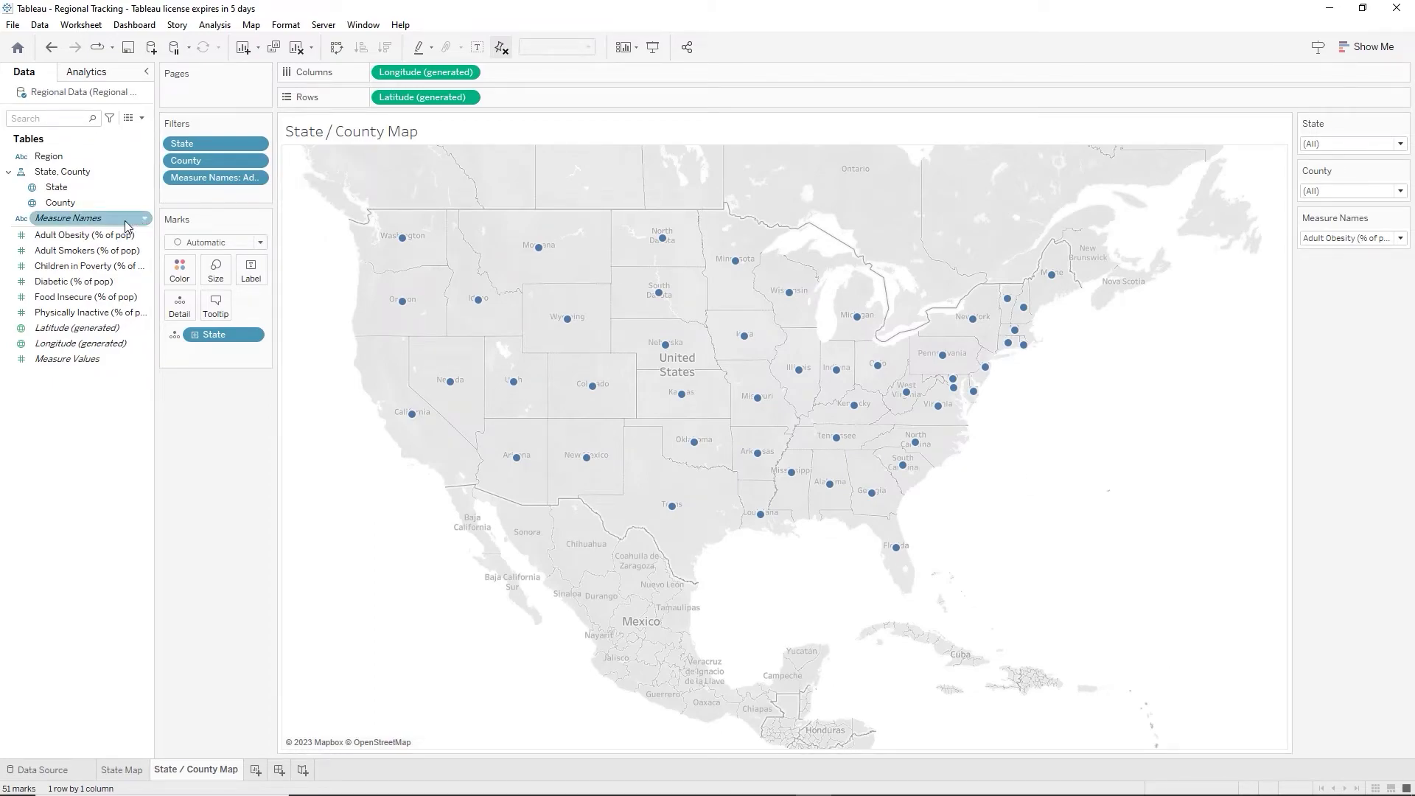
Add Measure Names to the columns ahead of Longitude, and add Measure Values and County as mark details.
left_click_drag(74, 223, 392, 79)
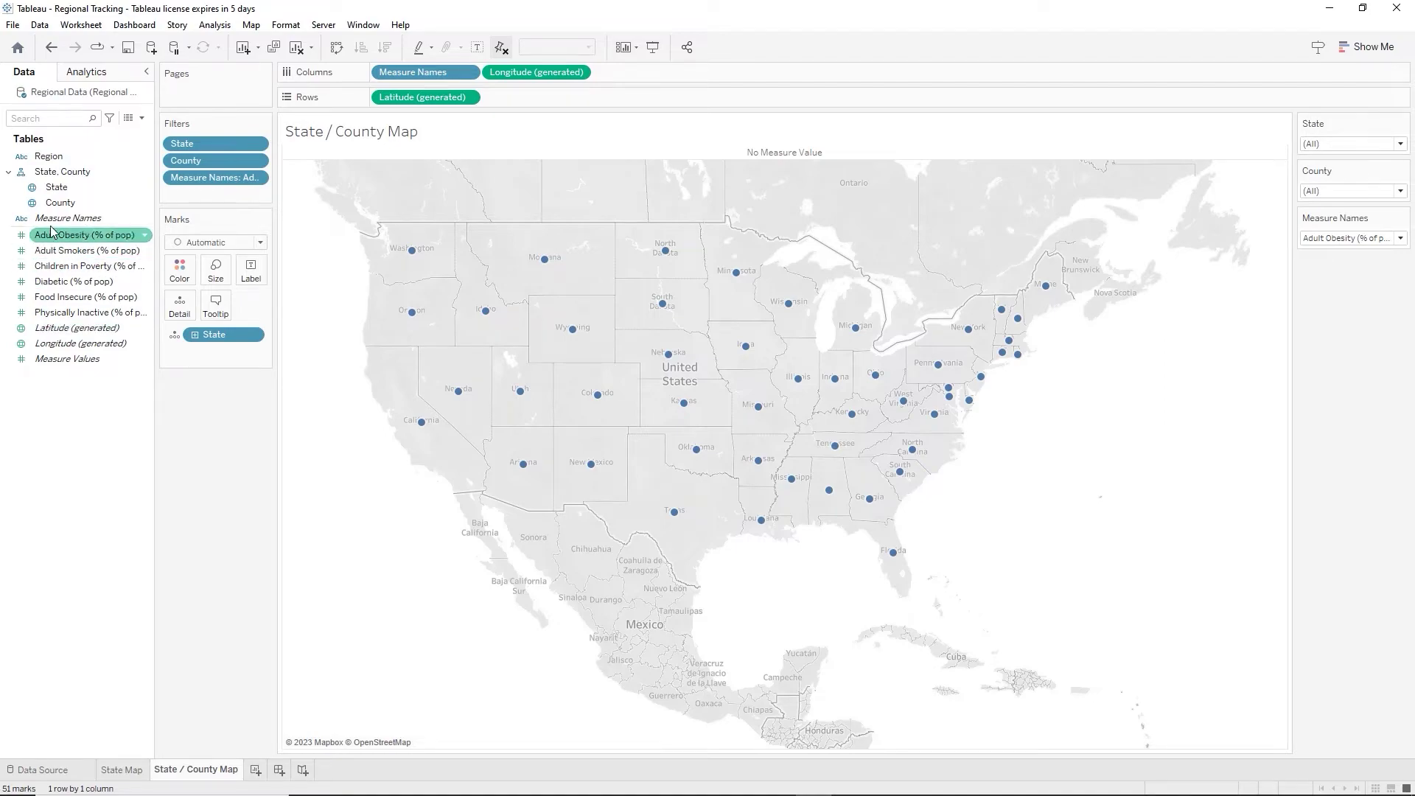
left_click(50, 360)
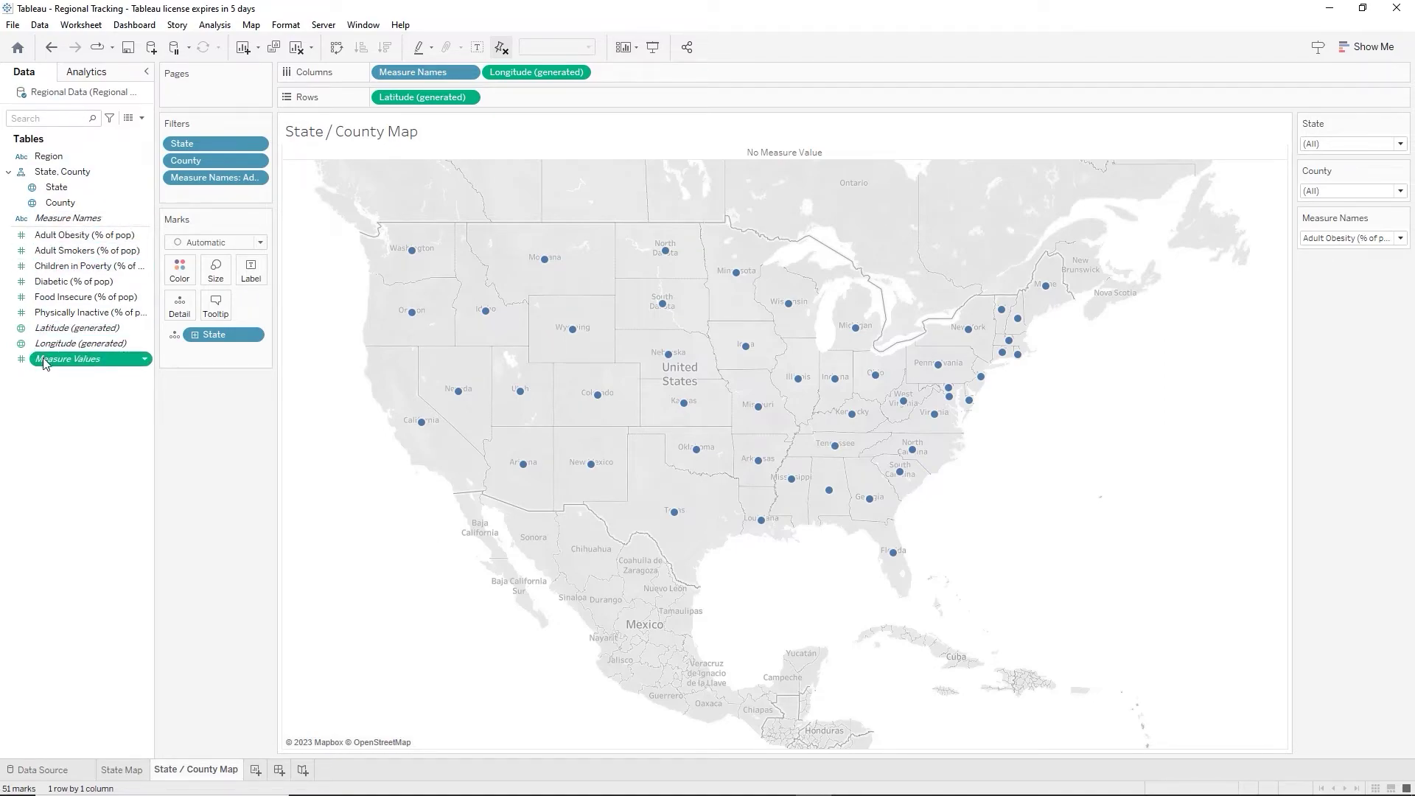
left_click_drag(48, 360, 176, 310)
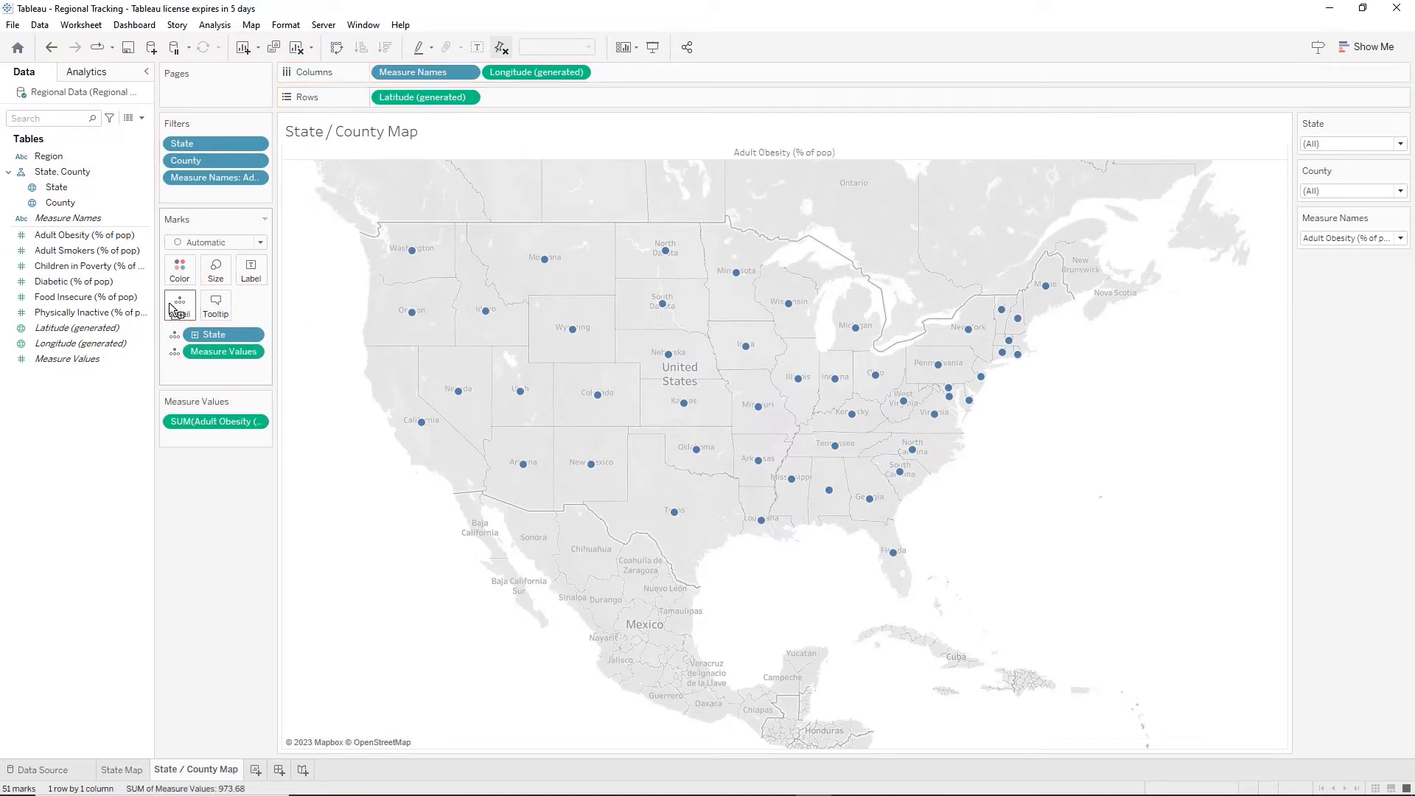
left_click_drag(62, 204, 177, 315)
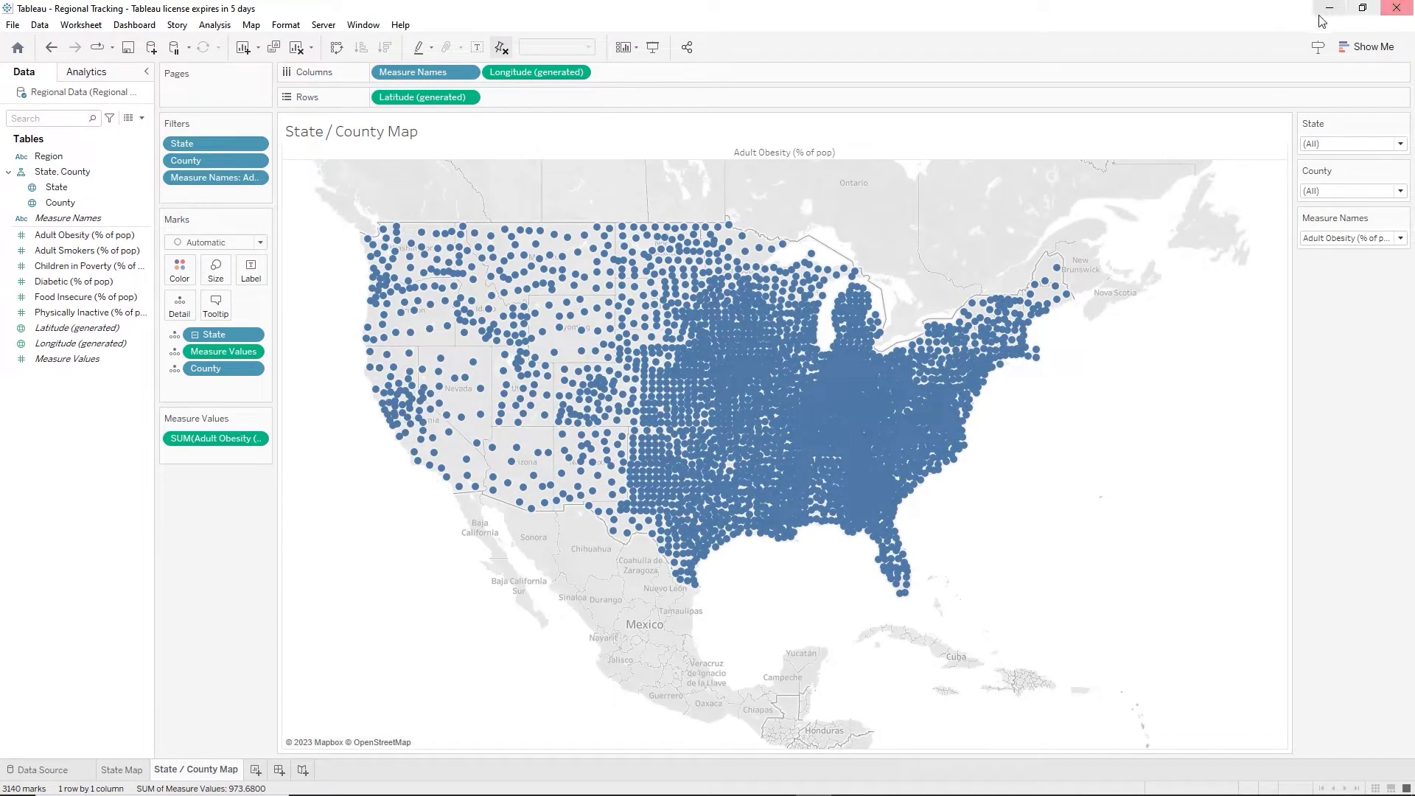
Filter the map to California.
left_click(1400, 145)
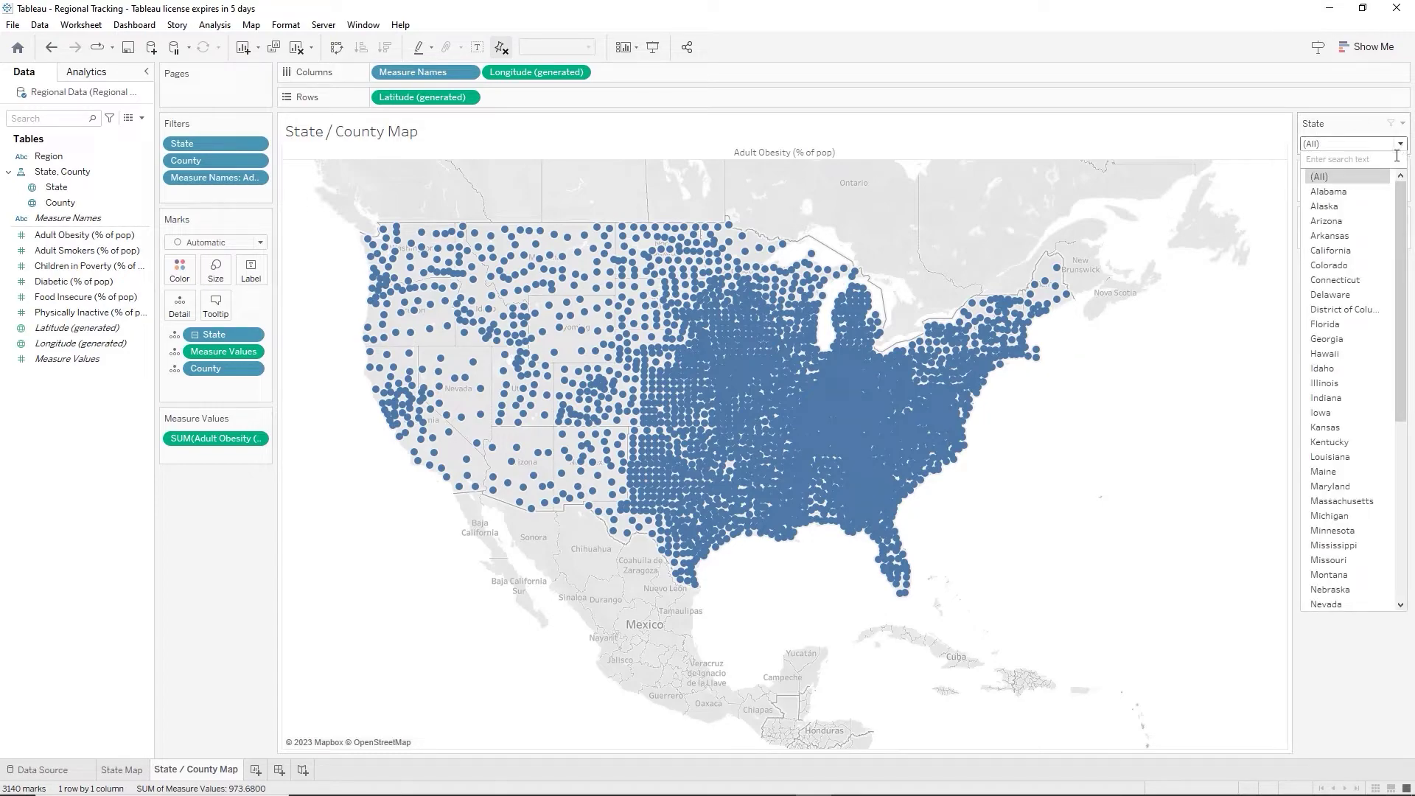
left_click(1340, 252)
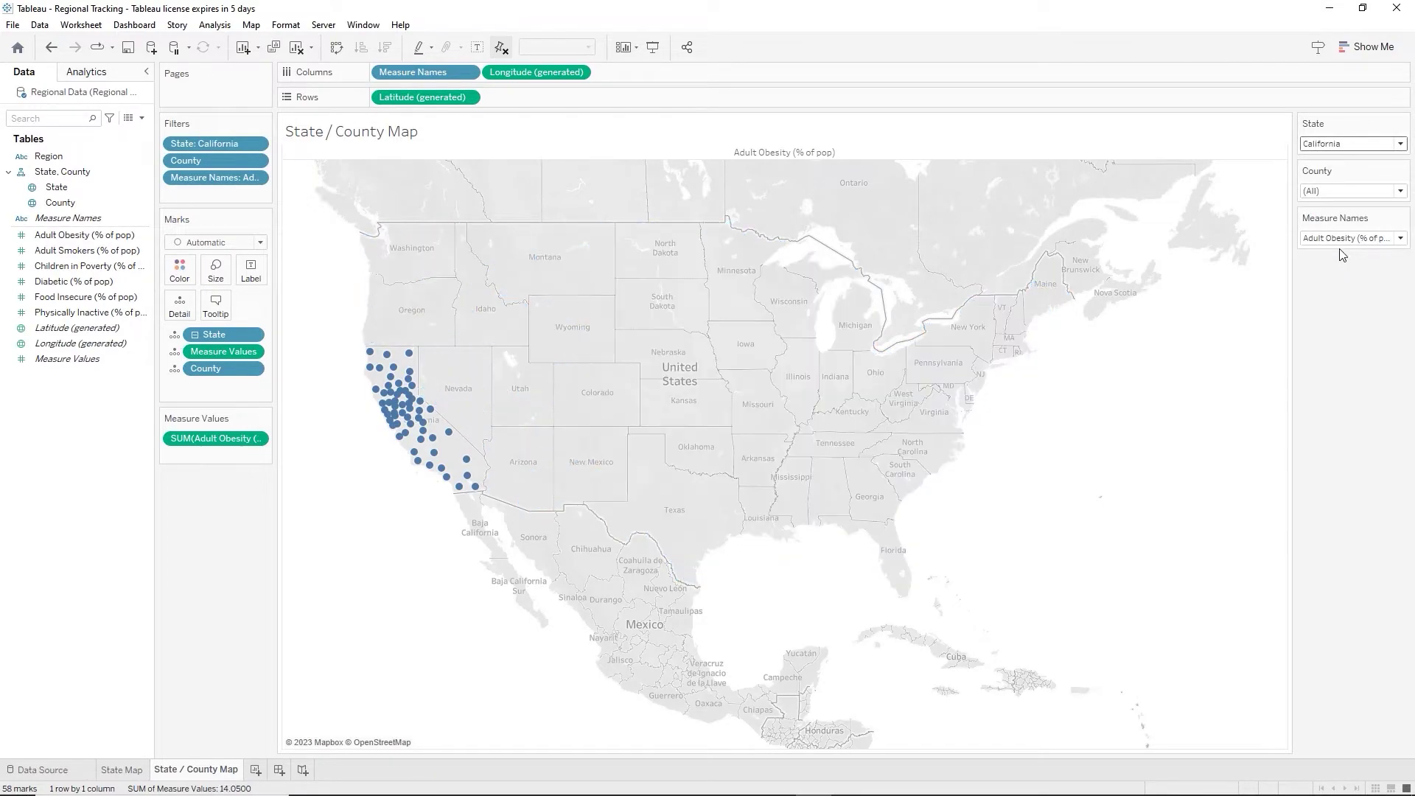
Test the County filter by showing only San Francisco and Alameda, and restore all counties.
left_click(1402, 192)
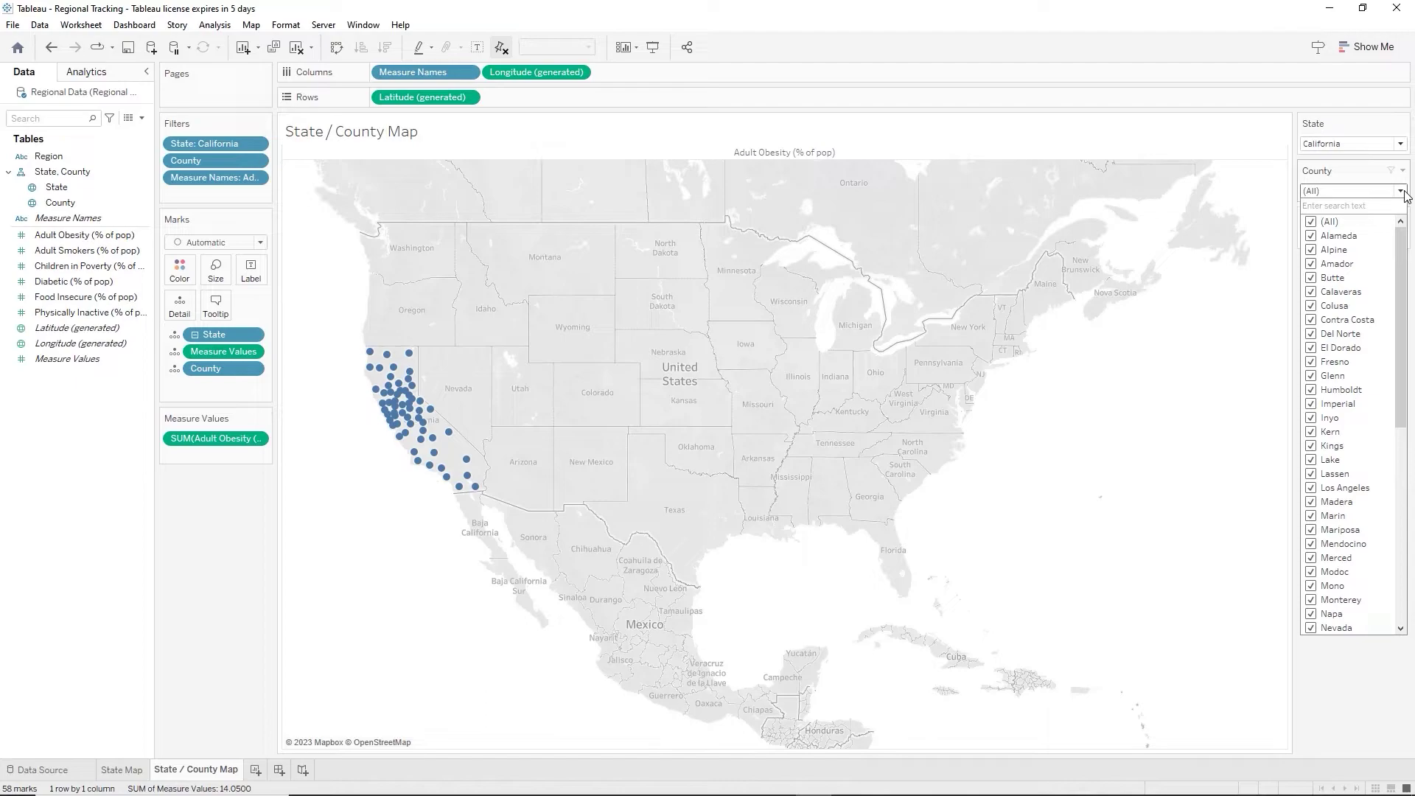
left_click(1315, 224)
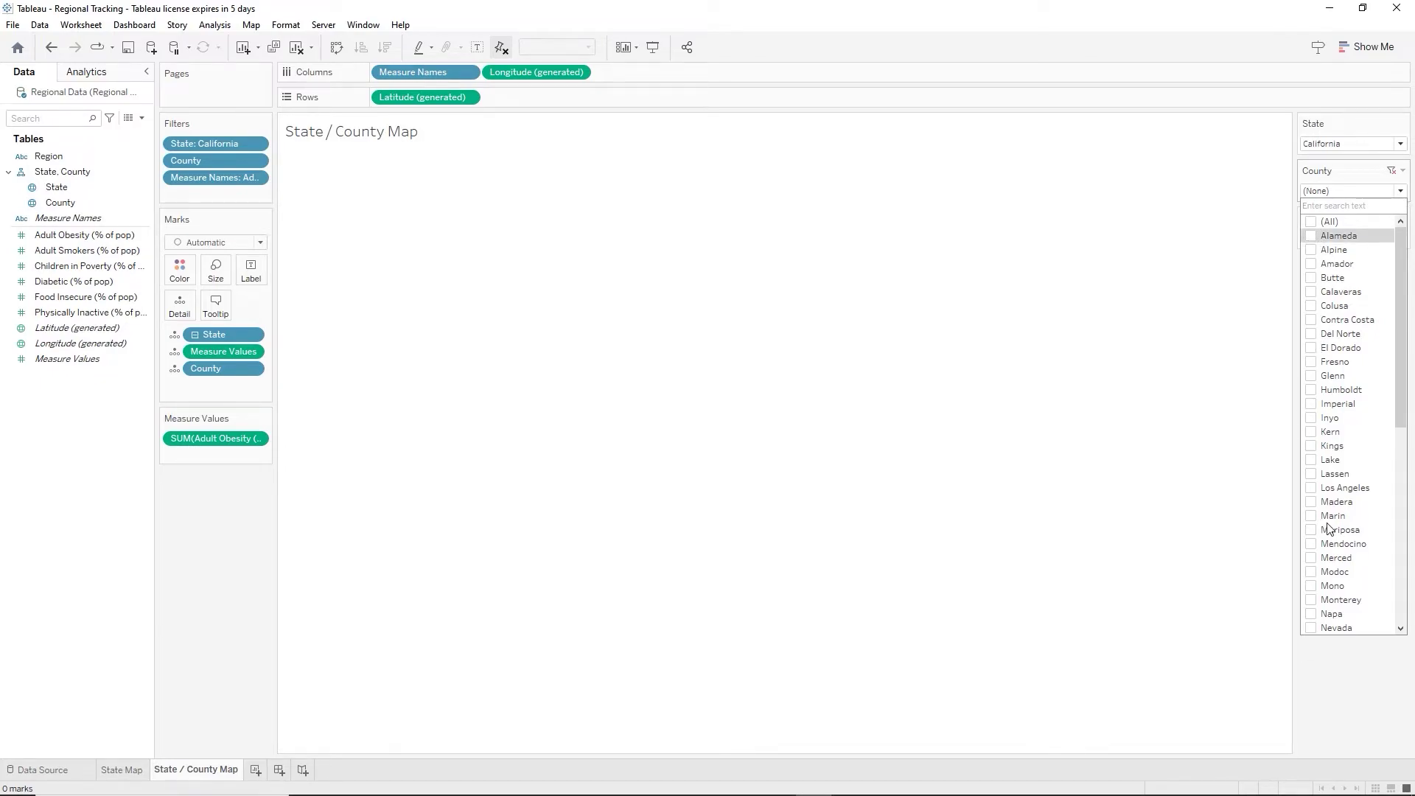
scroll(1329, 528, "down", 5)
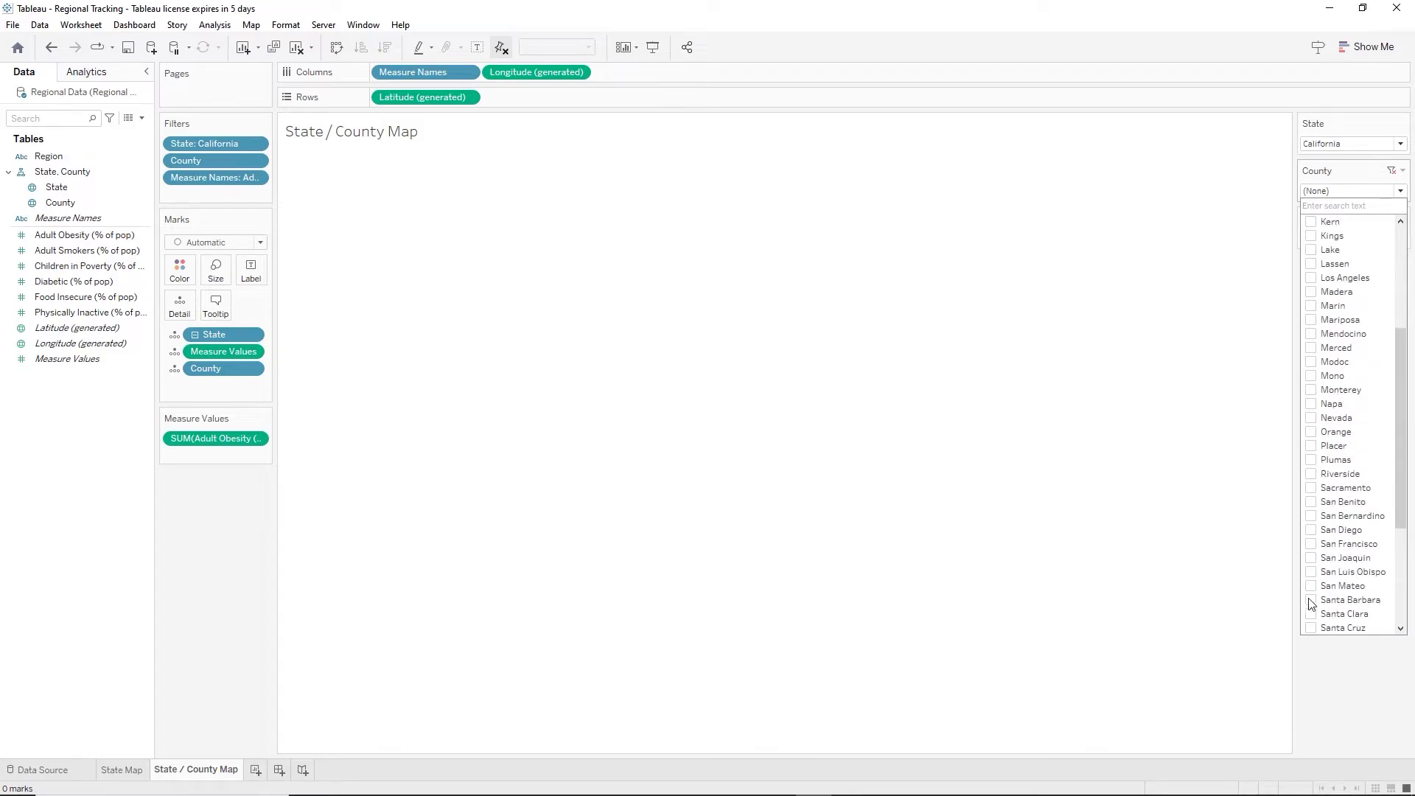
left_click(1315, 547)
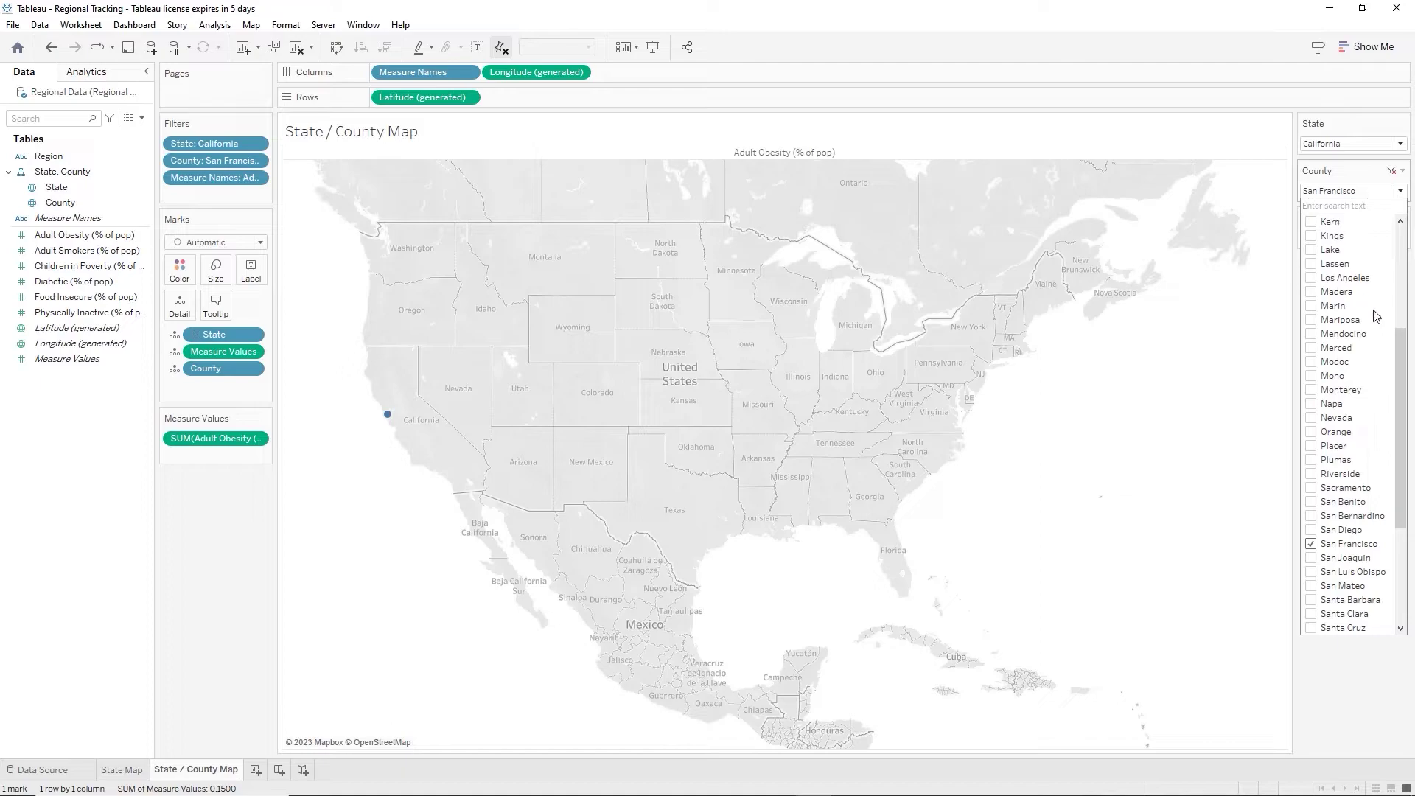
scroll(1377, 315, "up", 4)
scroll(1377, 315, "up", 1)
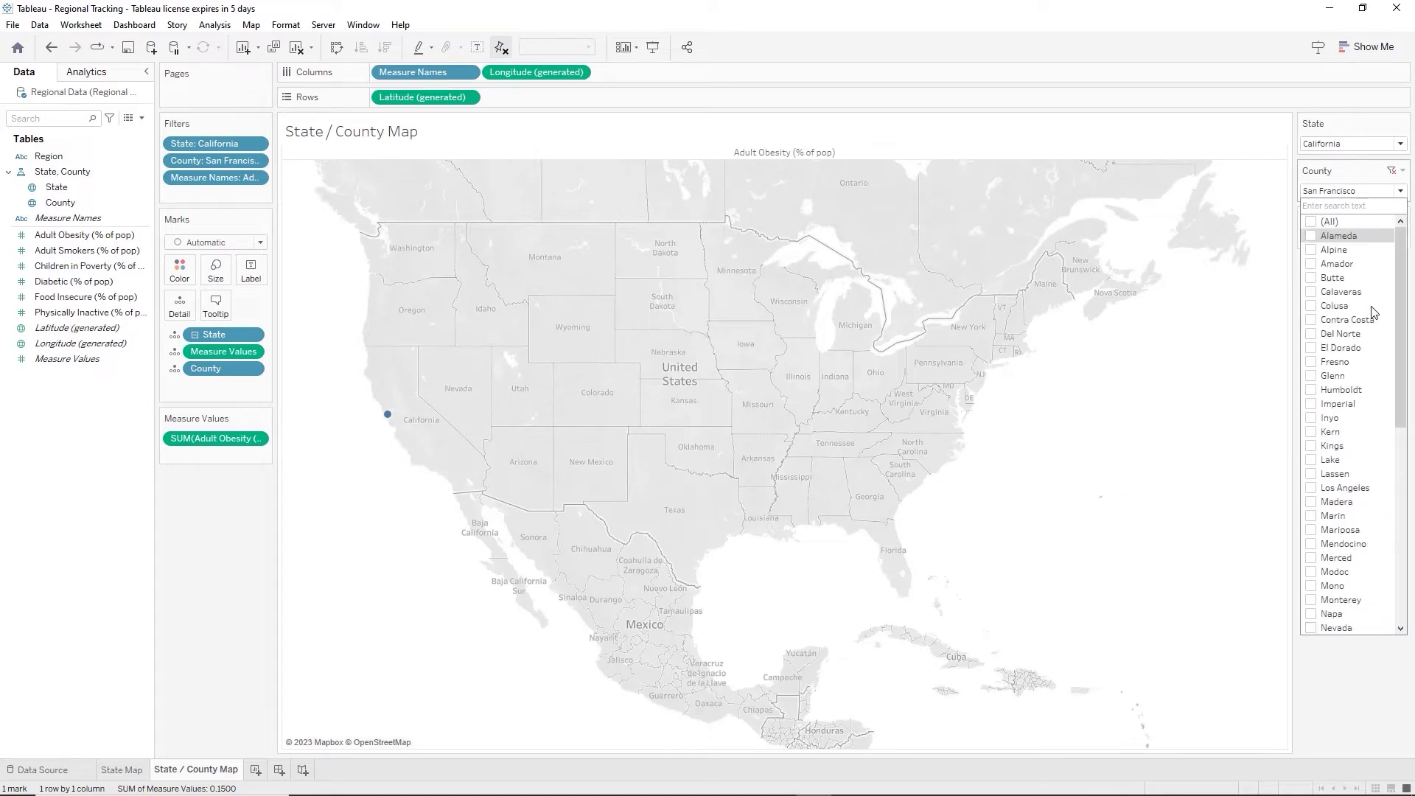
left_click(1312, 236)
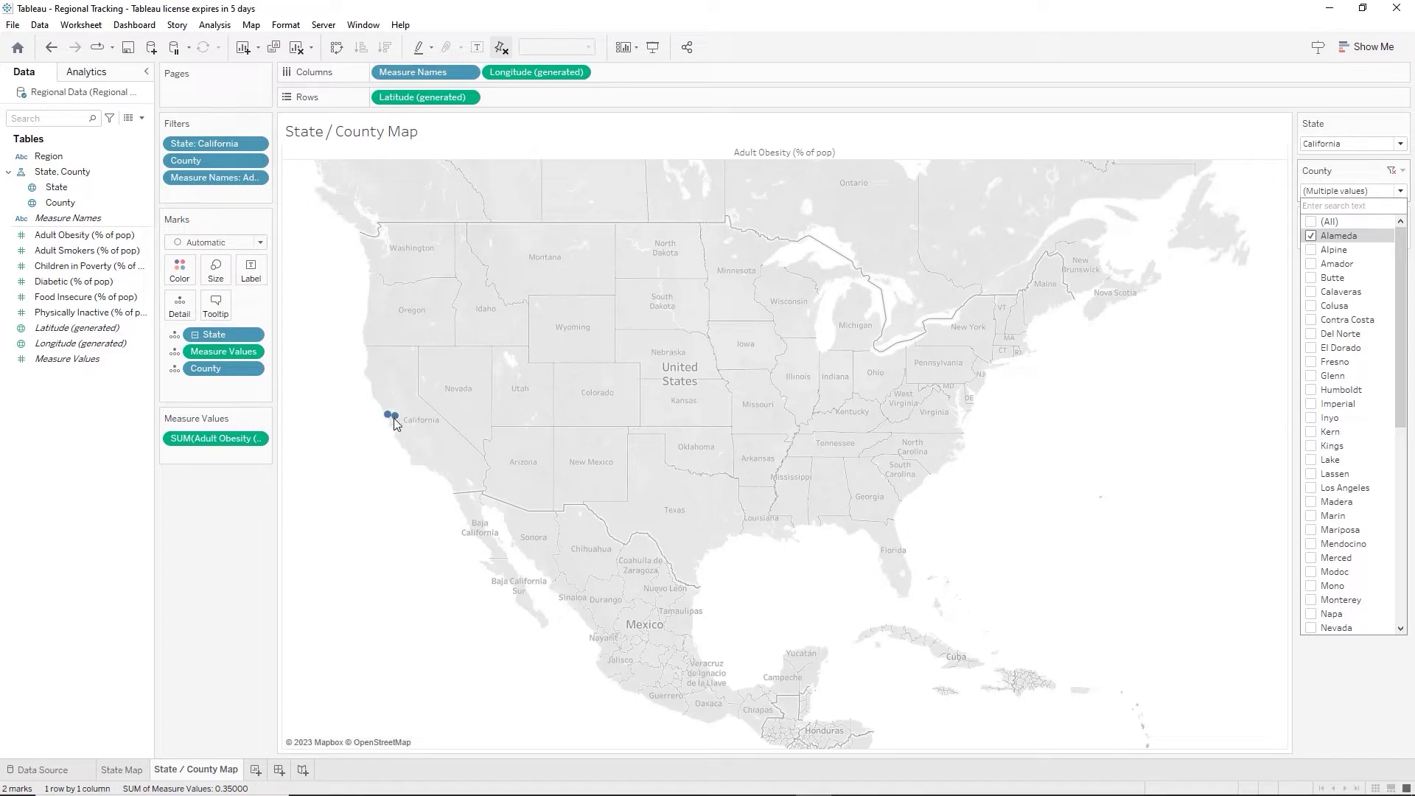
left_click(1311, 222)
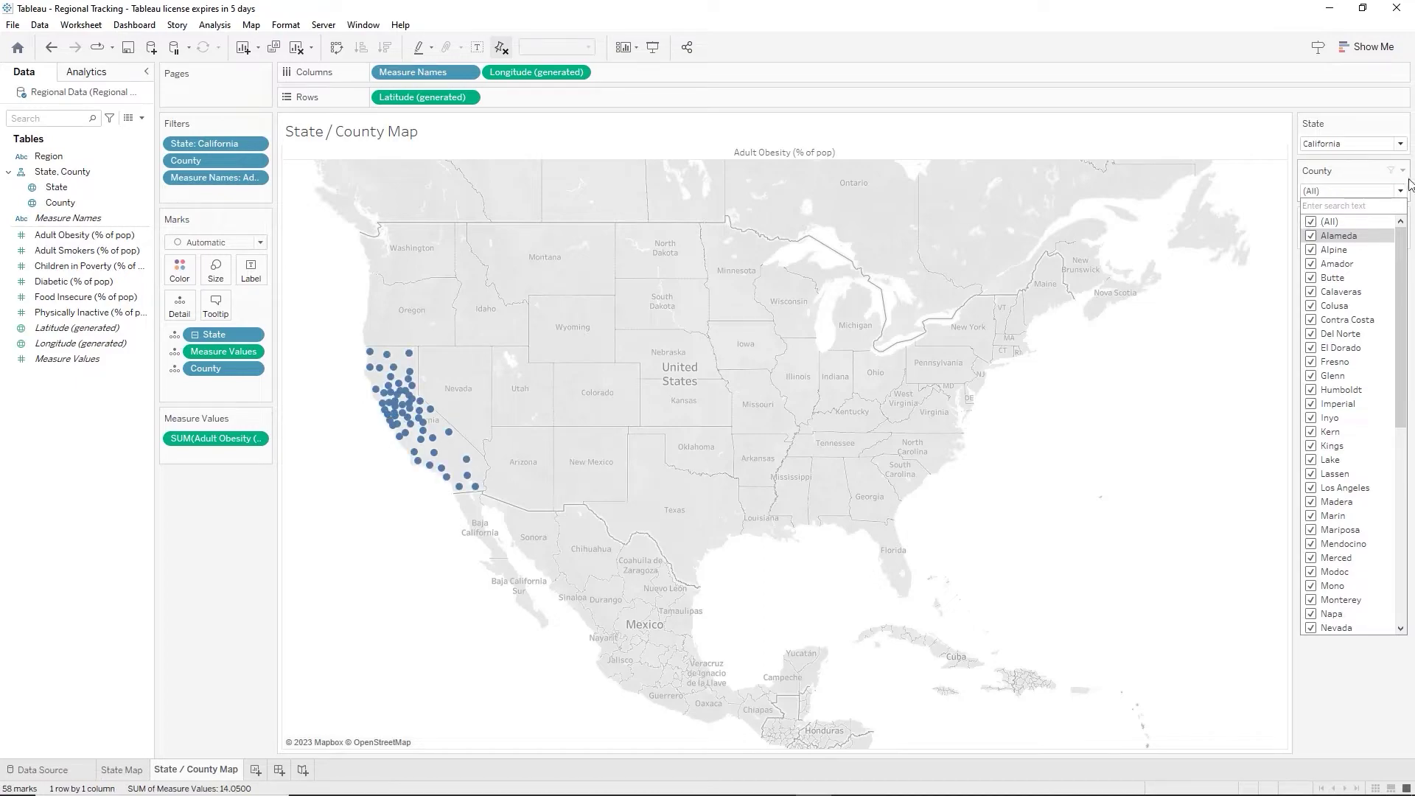
left_click(1401, 193)
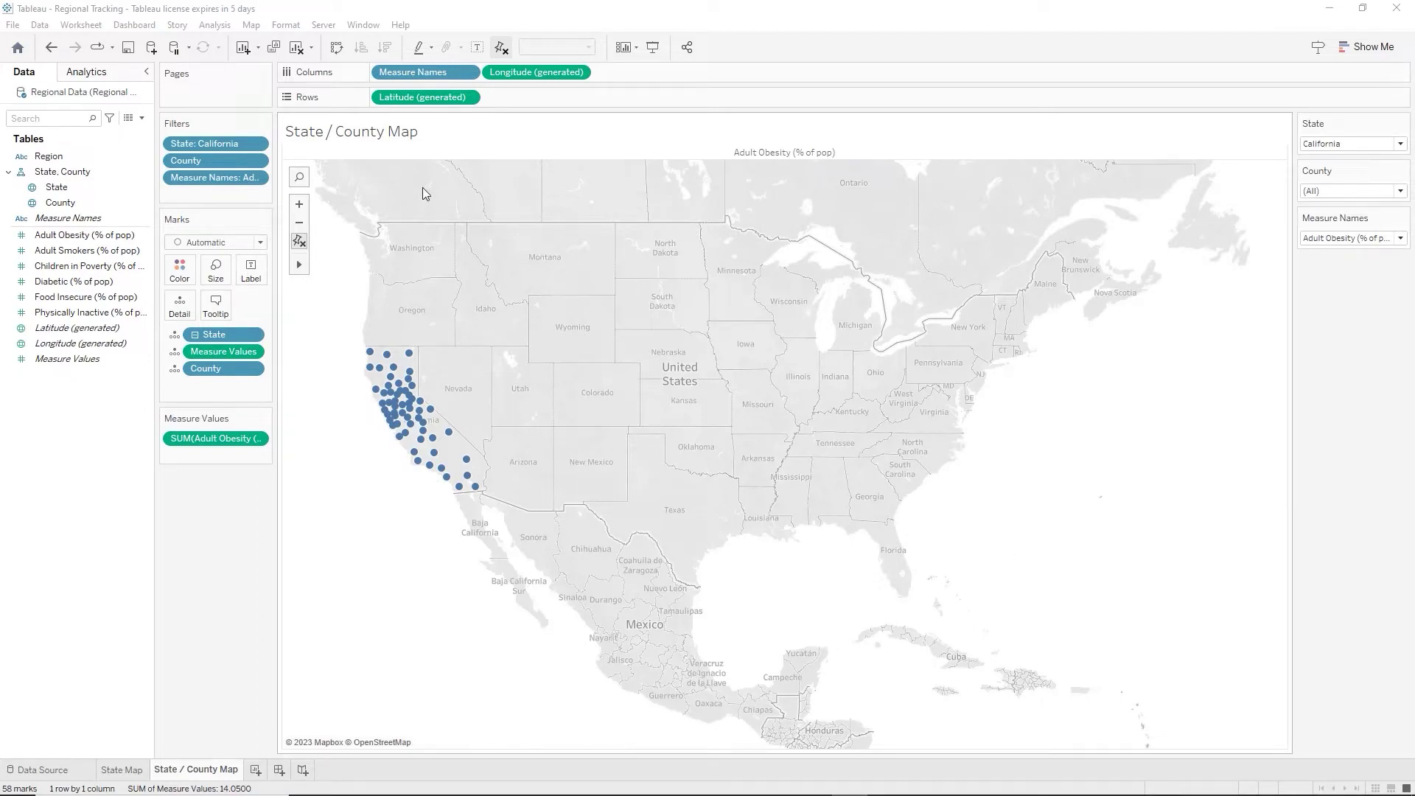
Change the worksheet title to "<Sheet Name> tracking <Measure Names>" and save the workbook.
double_click(432, 144)
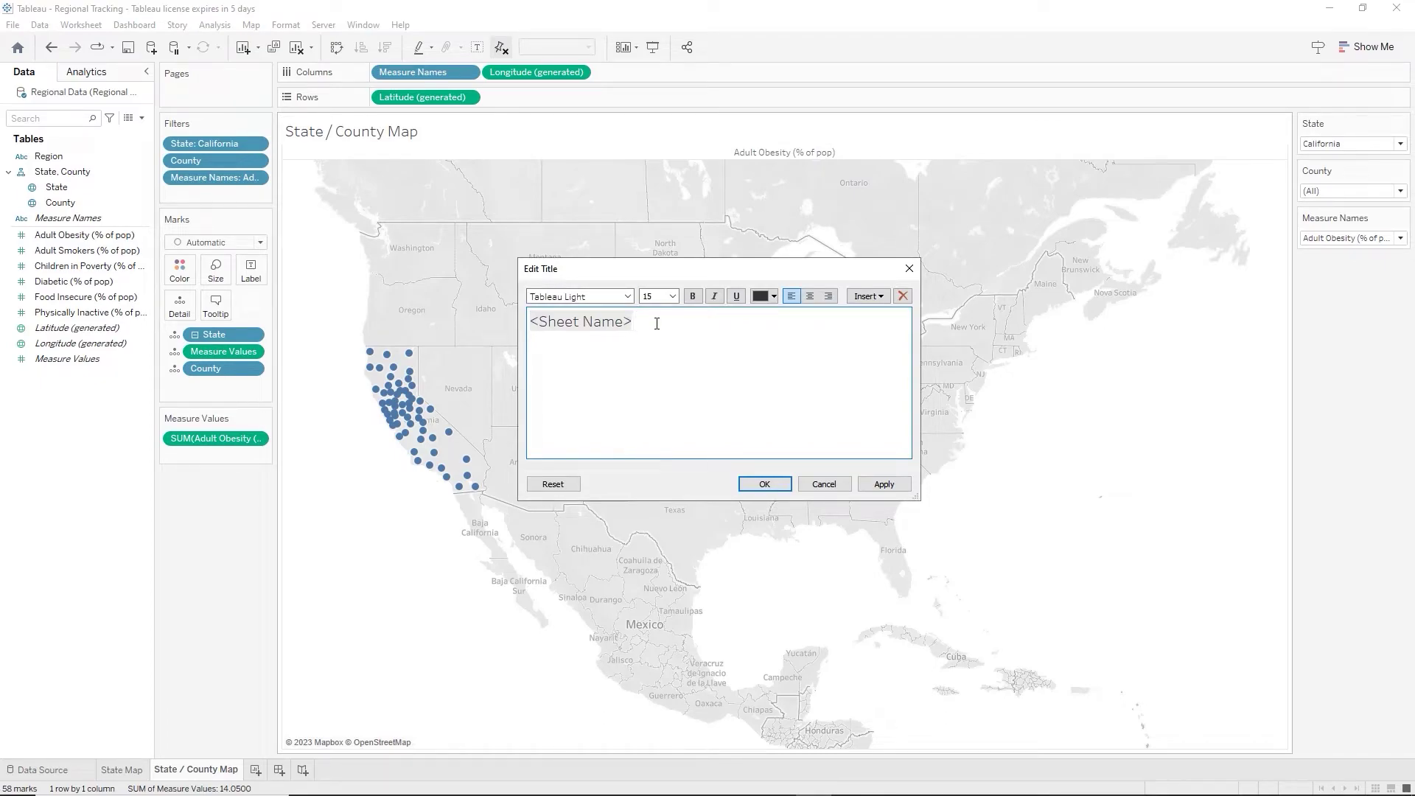
type("tracking")
left_click(868, 296)
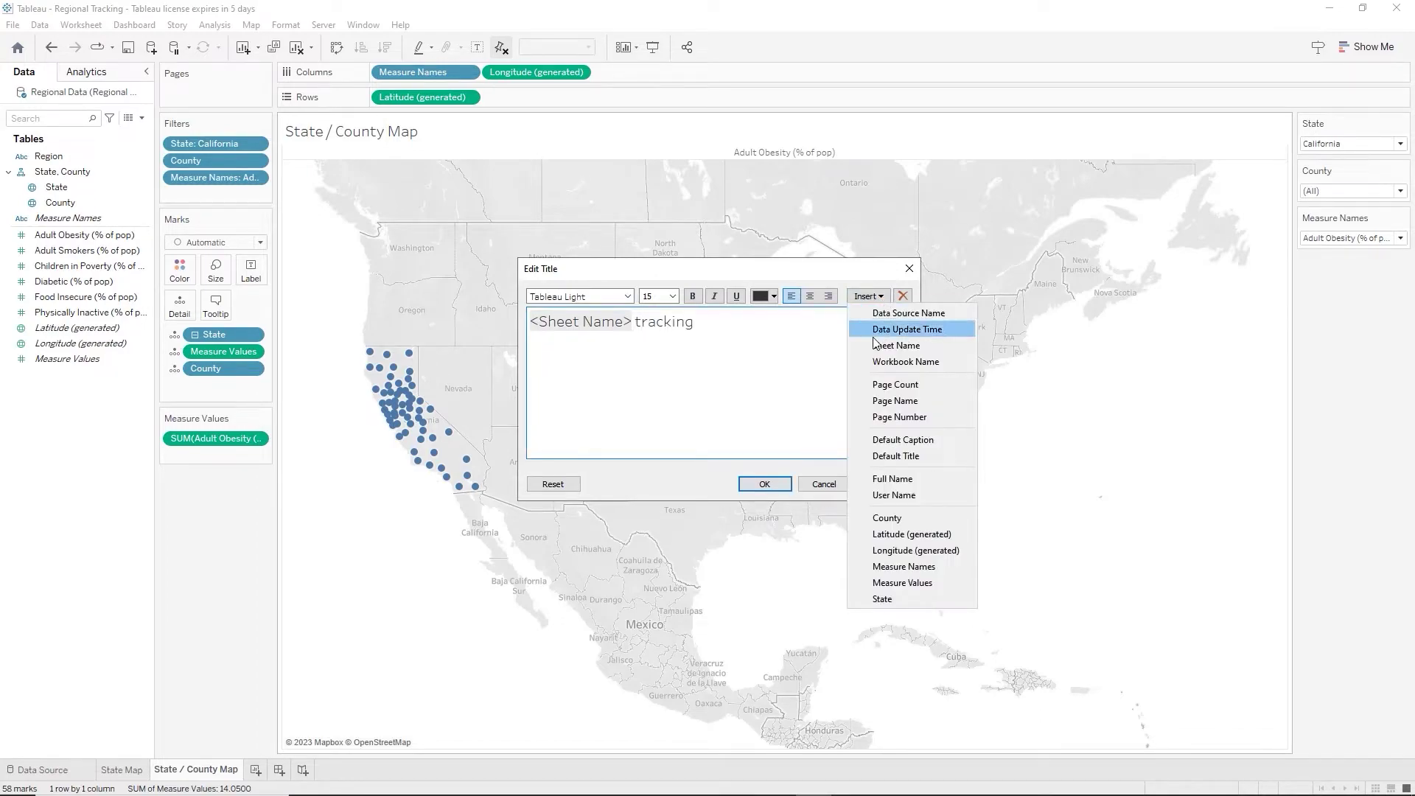
left_click(899, 567)
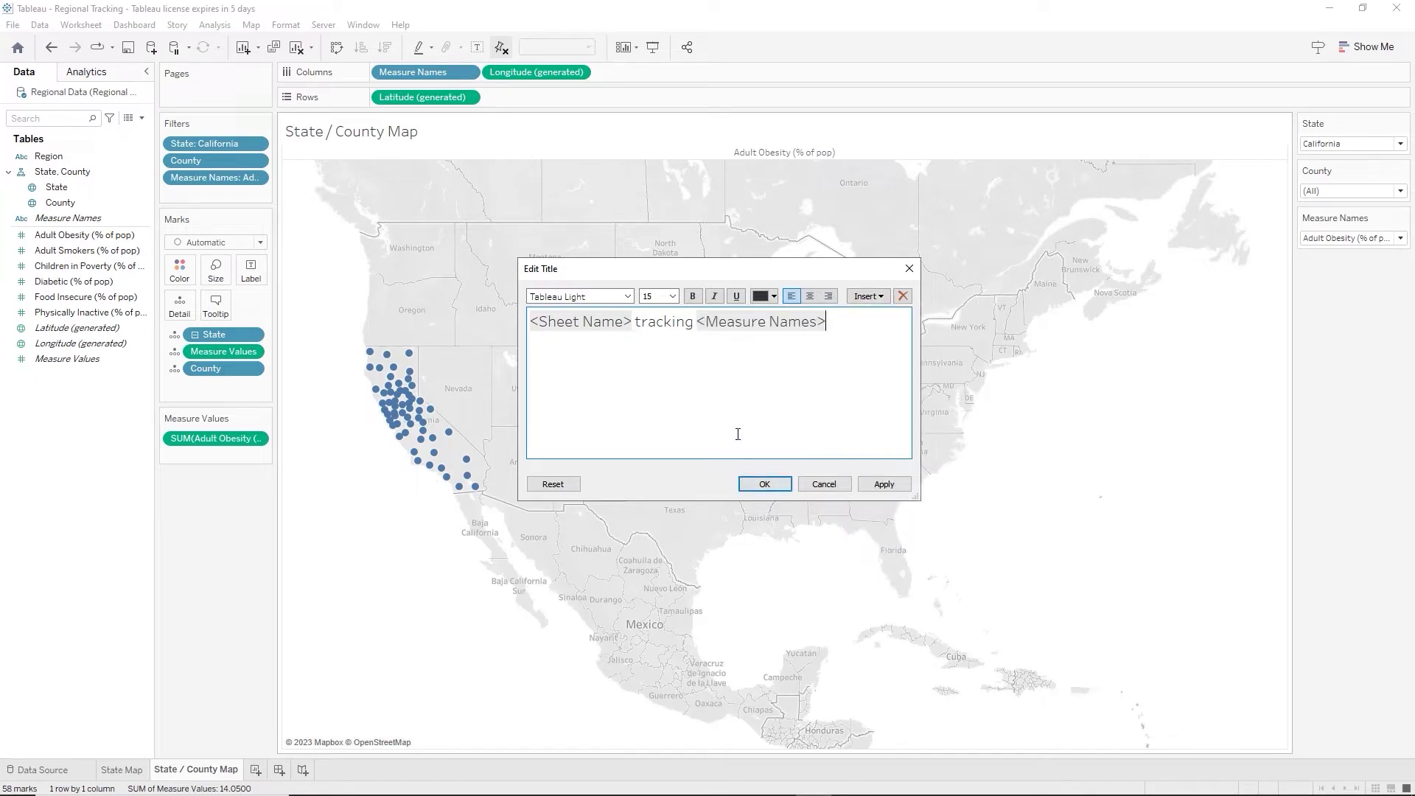
left_click(767, 483)
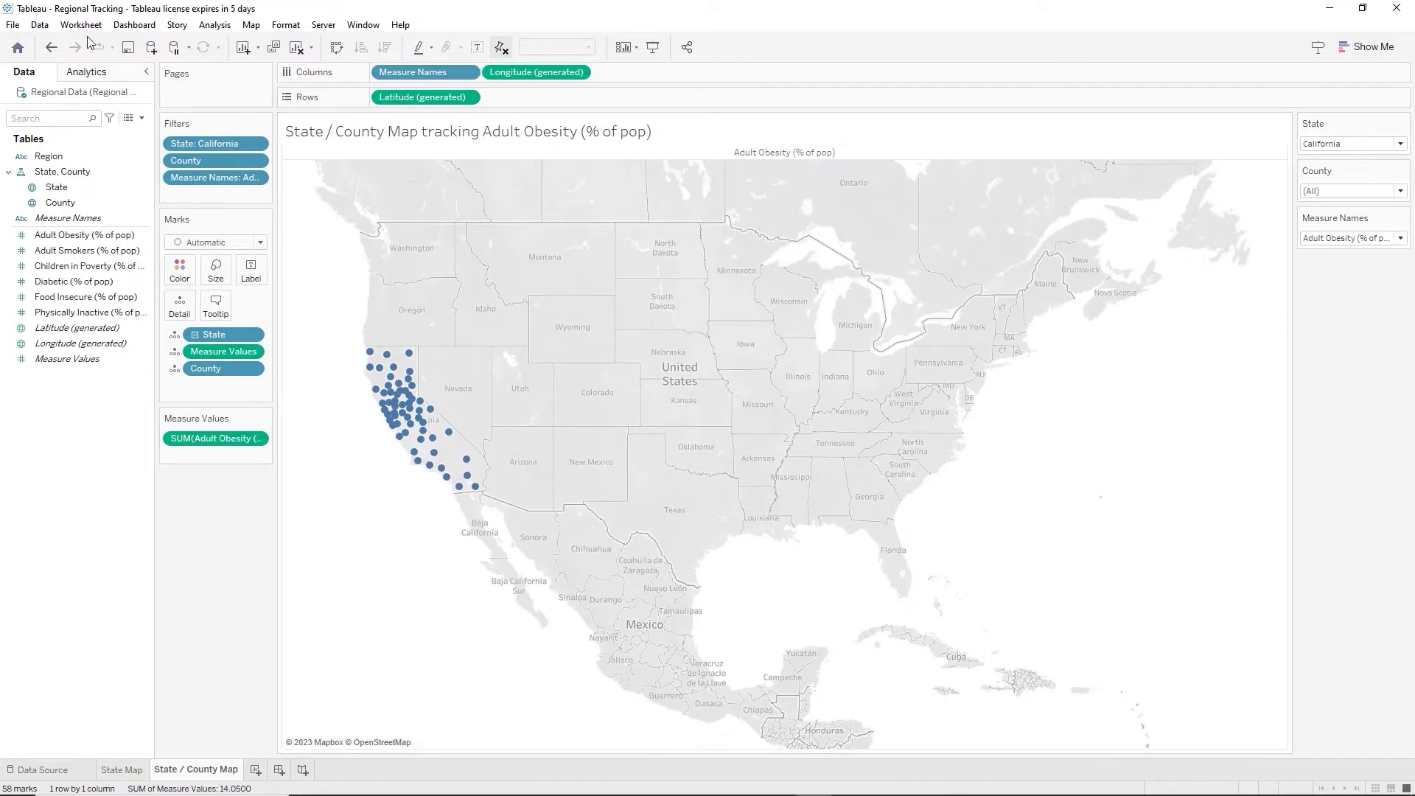
left_click(131, 53)
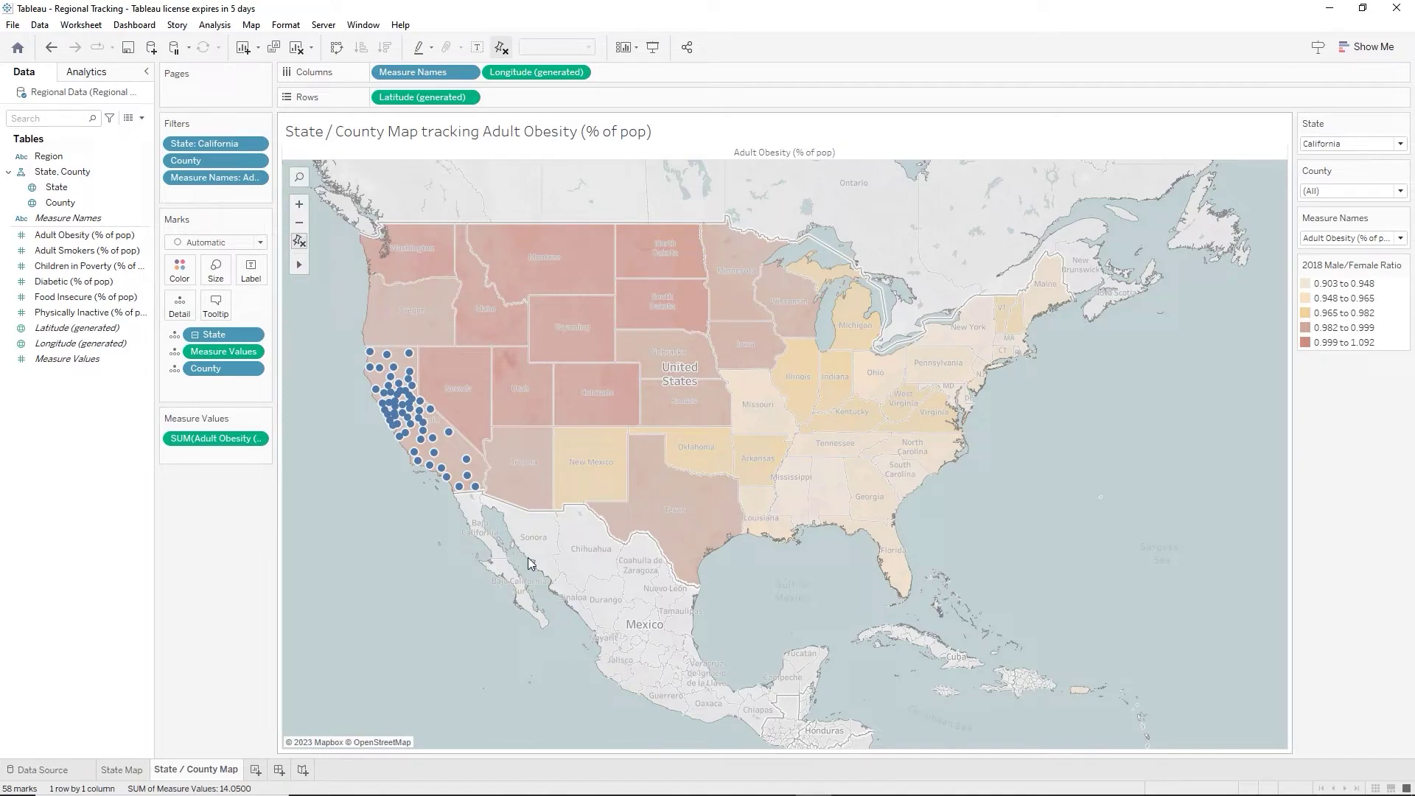
Add a new worksheet named "Reset Filter" and save the workbook.
mouse_move(481, 494)
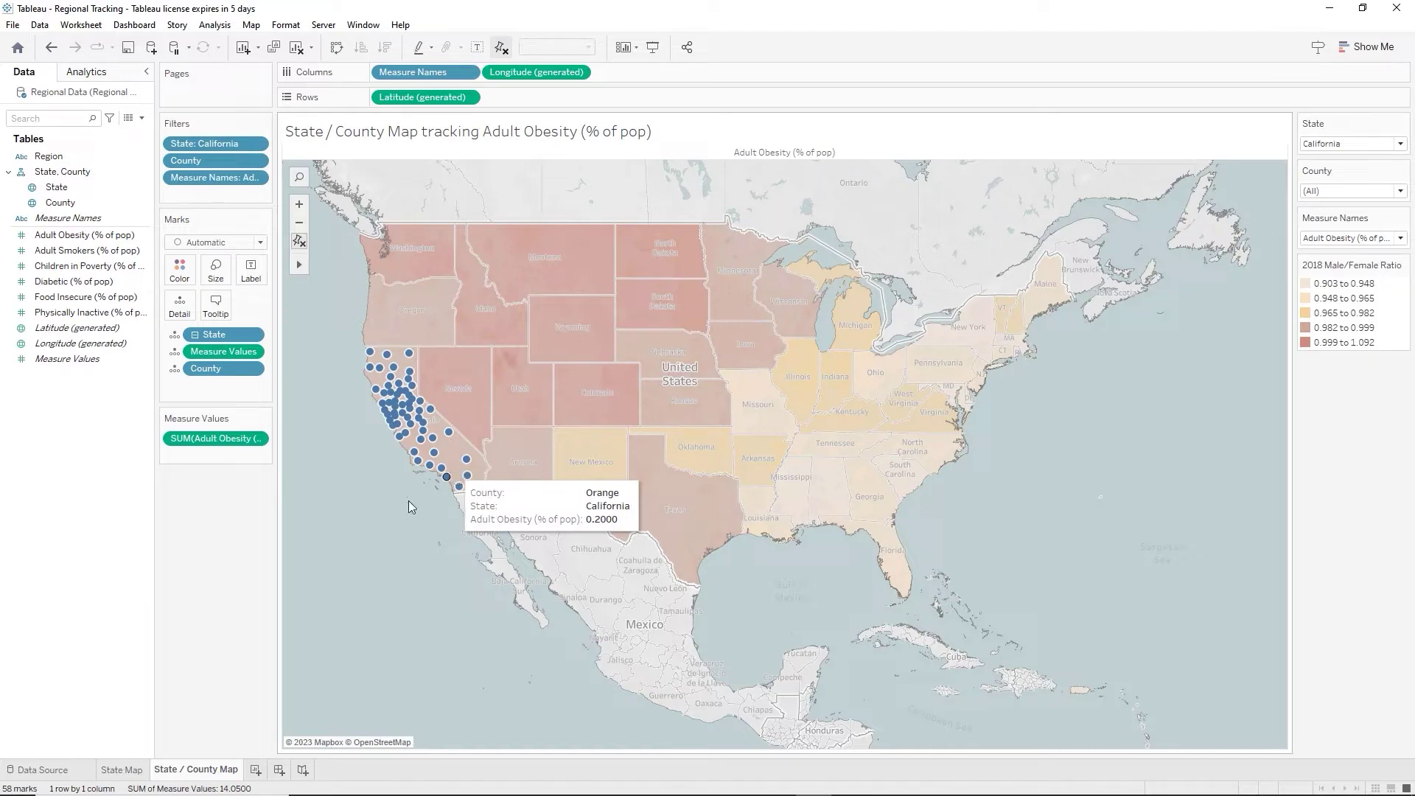
left_click(256, 770)
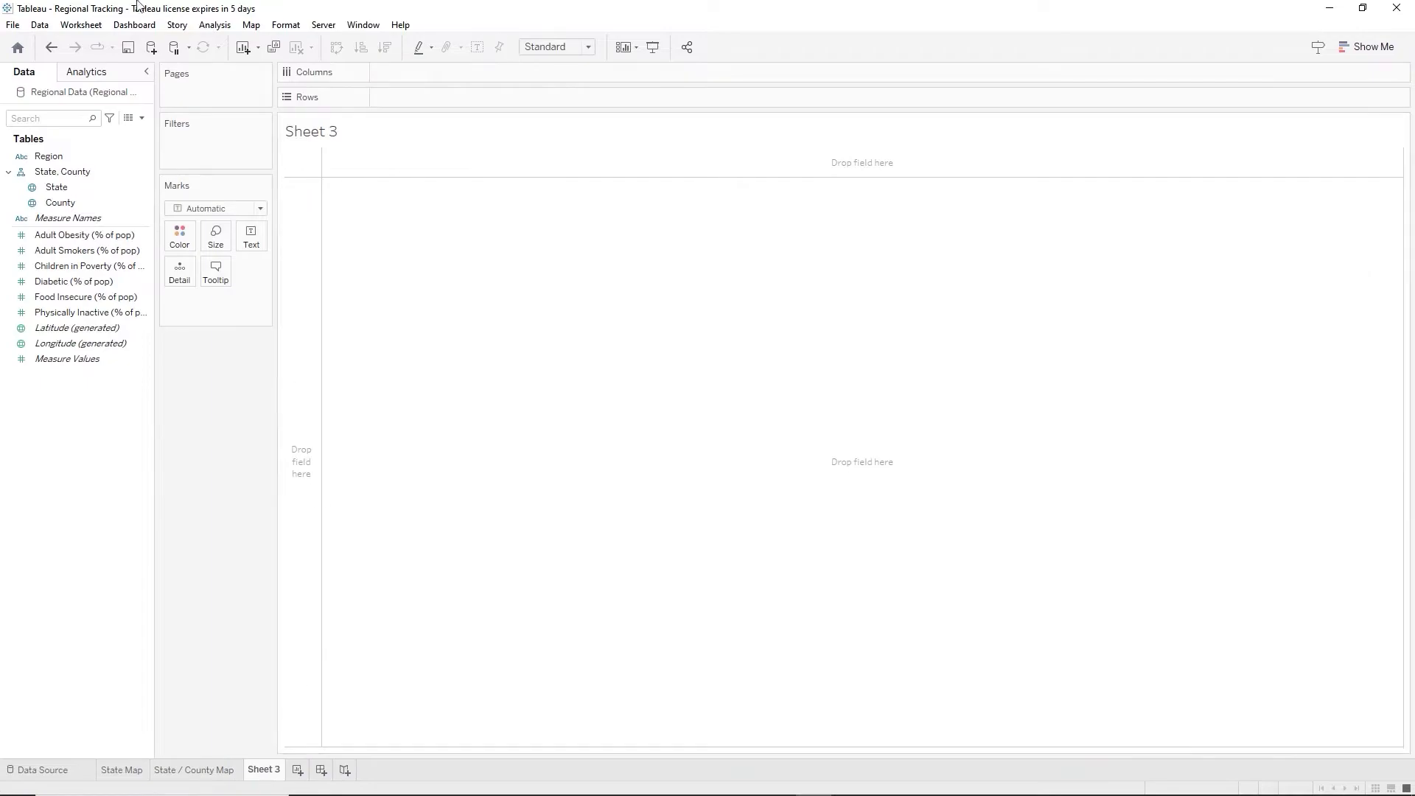
left_click(127, 49)
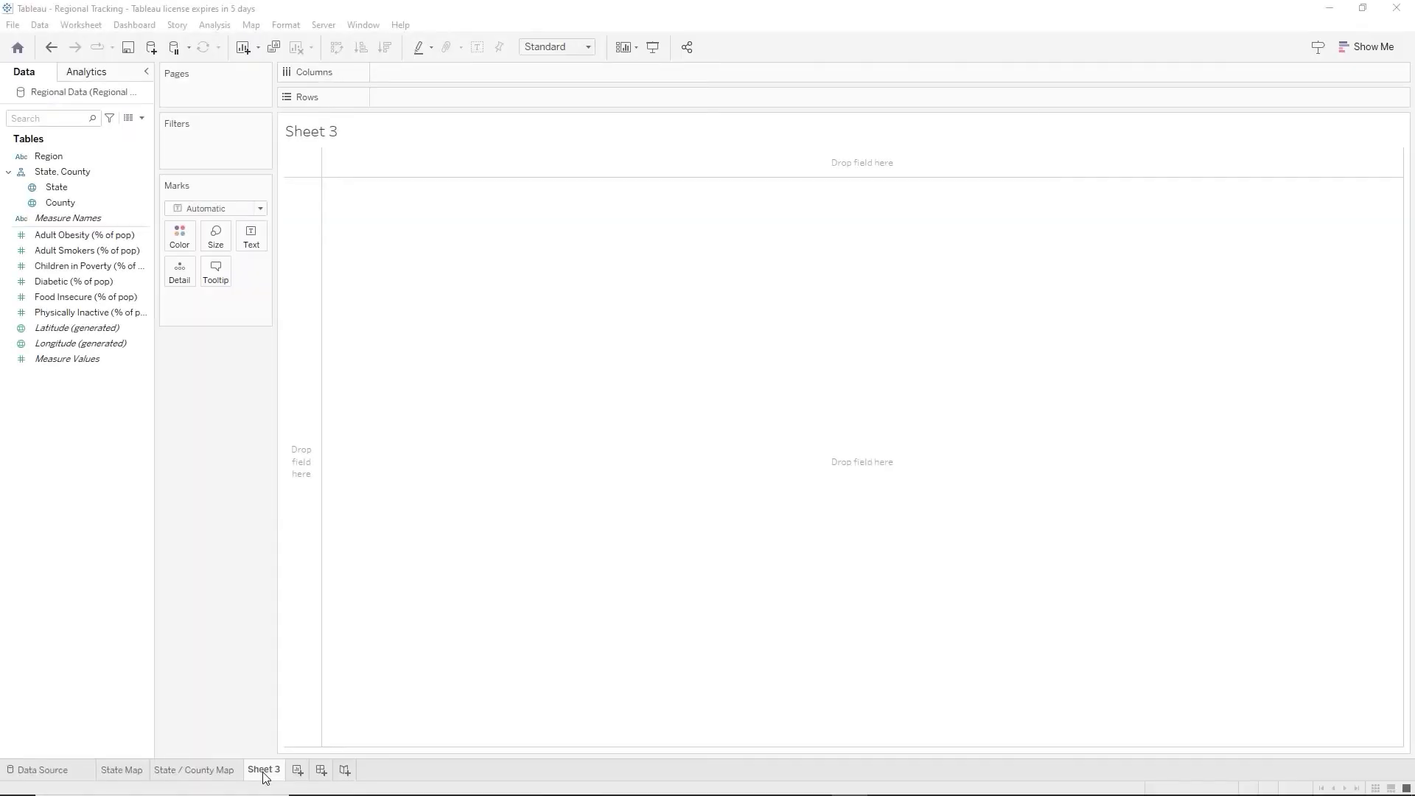
double_click(260, 771)
type("R")
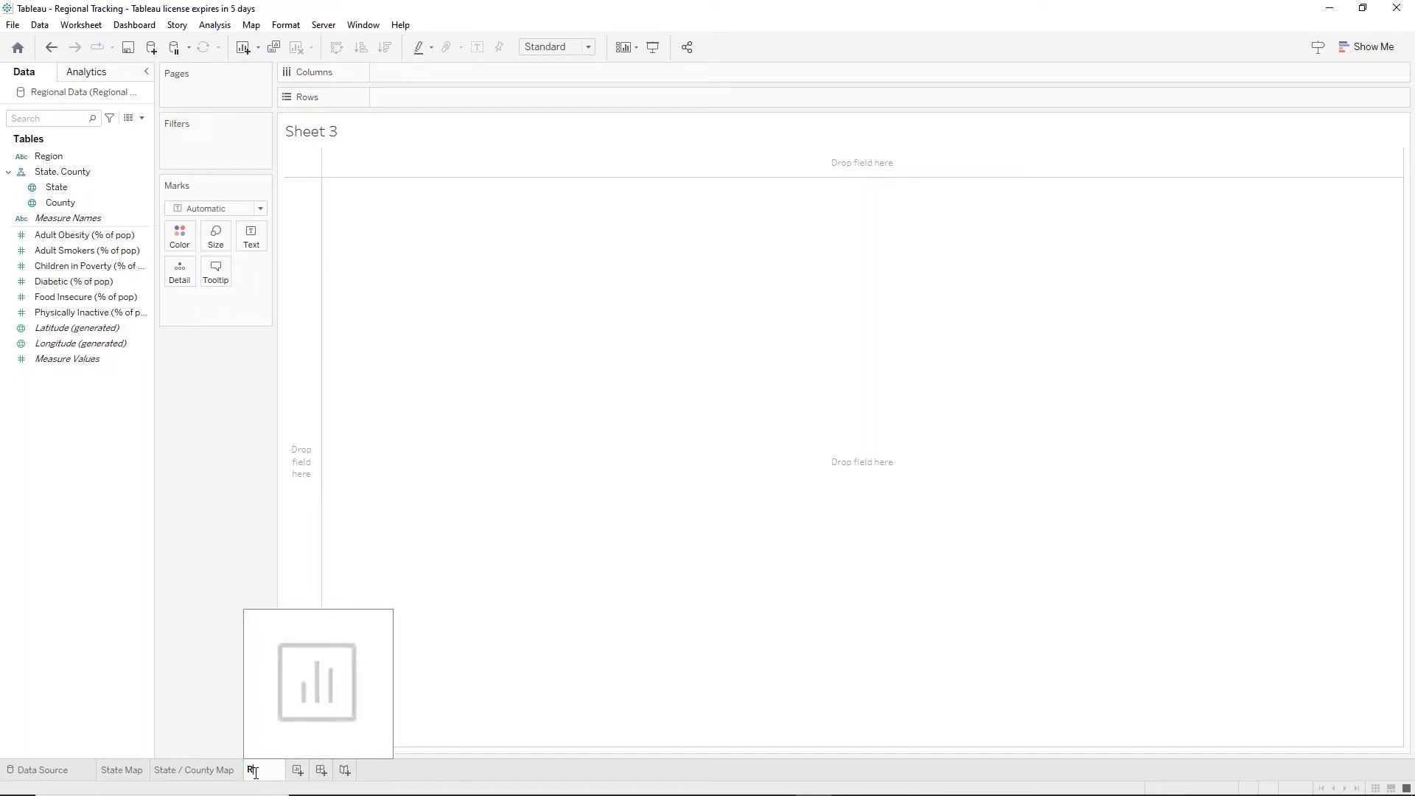
type("eset Filter")
left_click(489, 346)
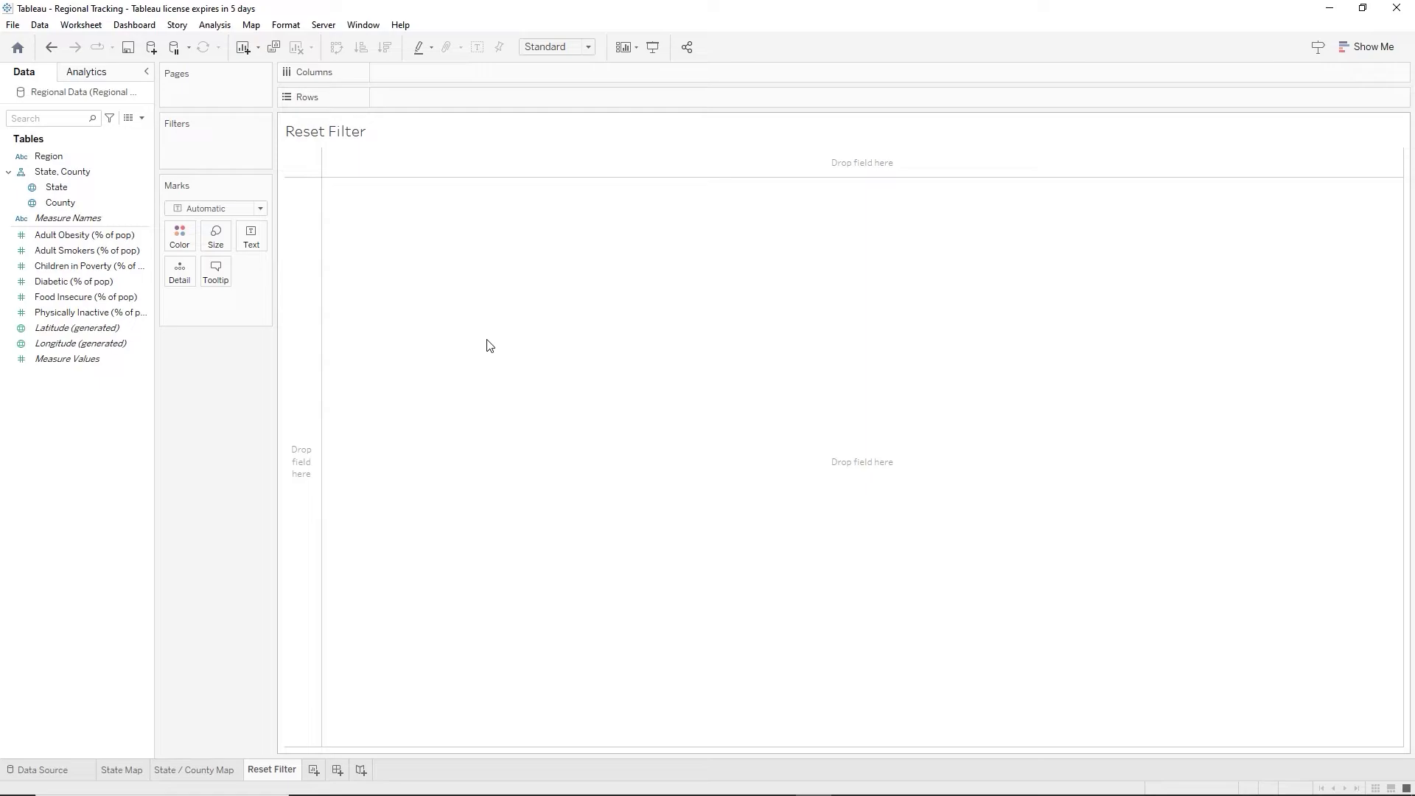
Hide the sheet's title and create a calculated field named "Reset Filter" with the formula "Reset Filter" as a quoted string.
right_click(387, 140)
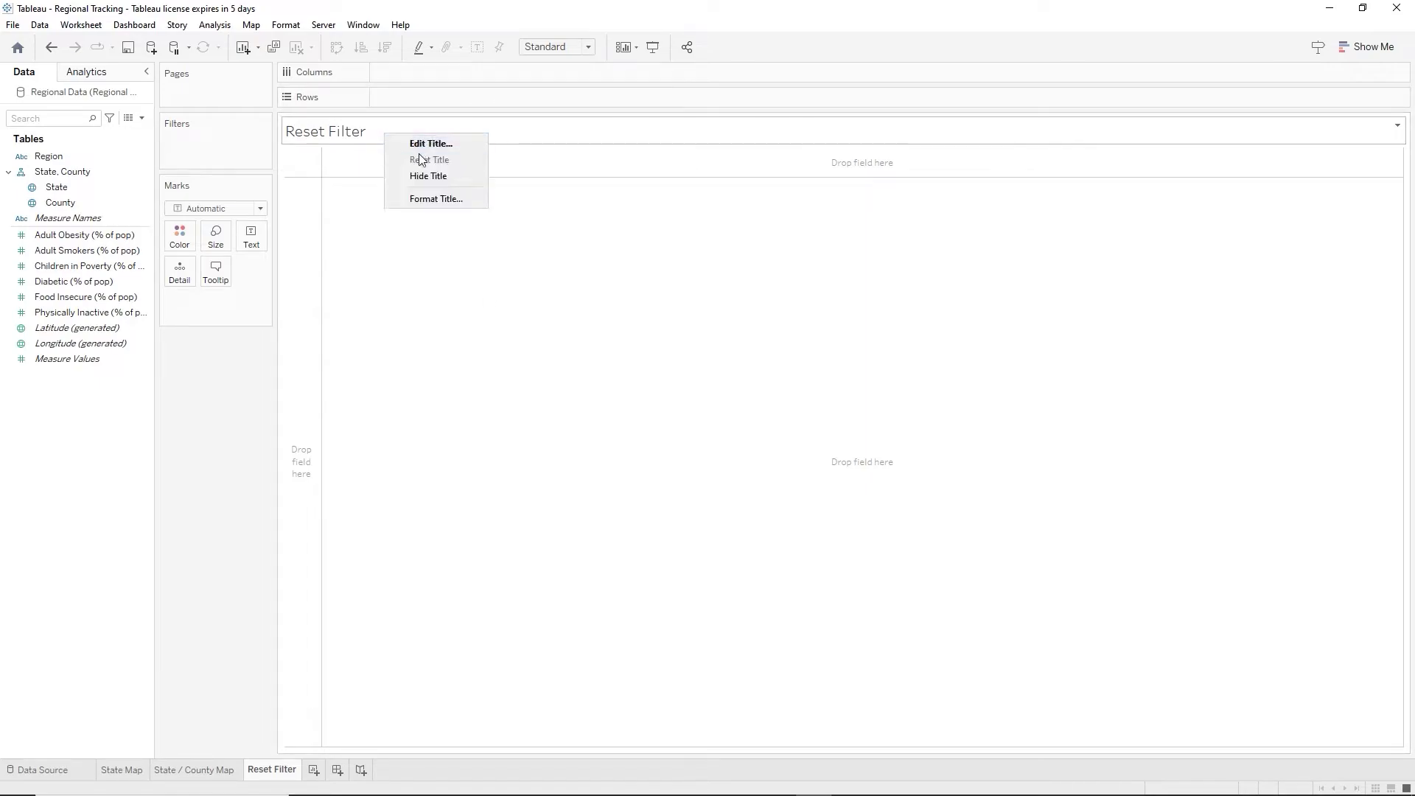
left_click(424, 175)
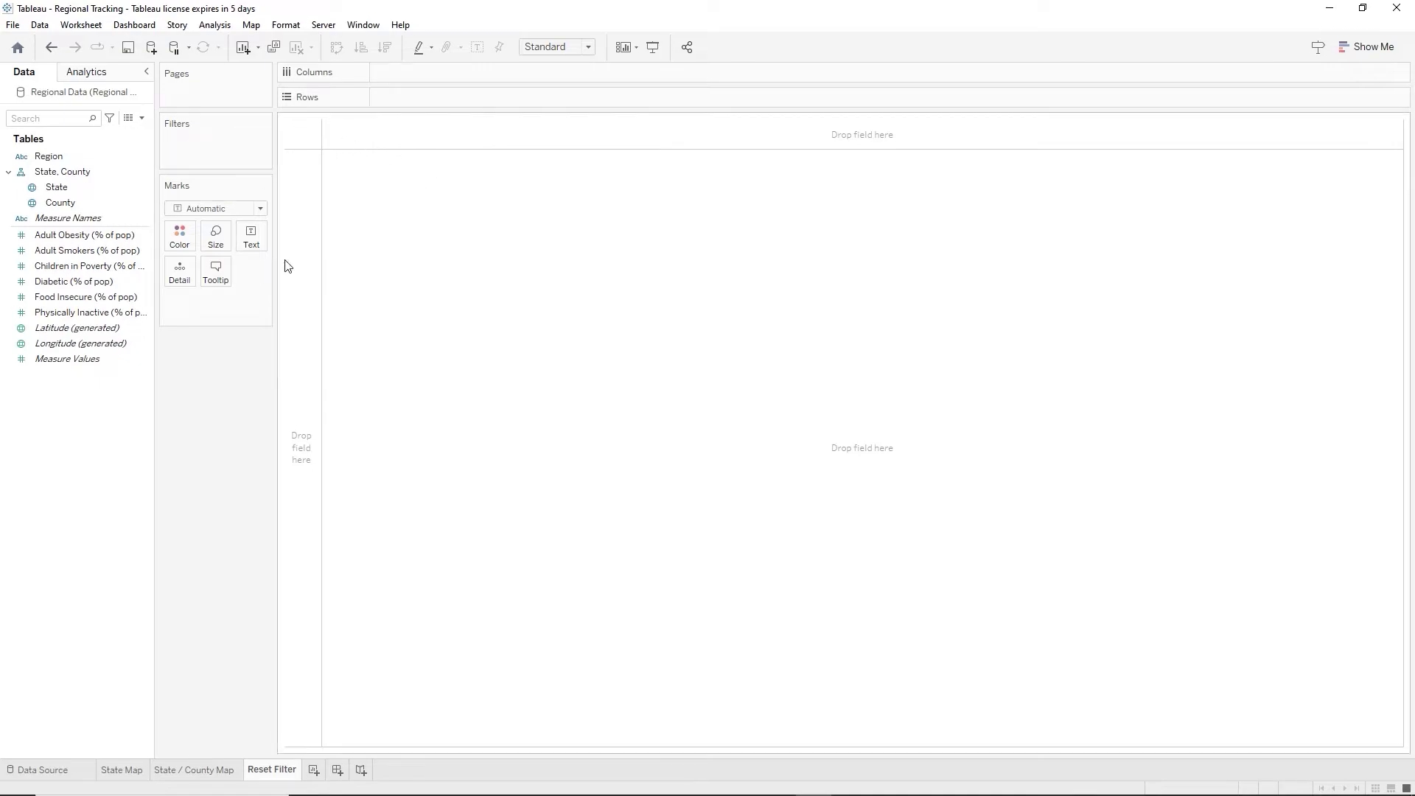
left_click(141, 118)
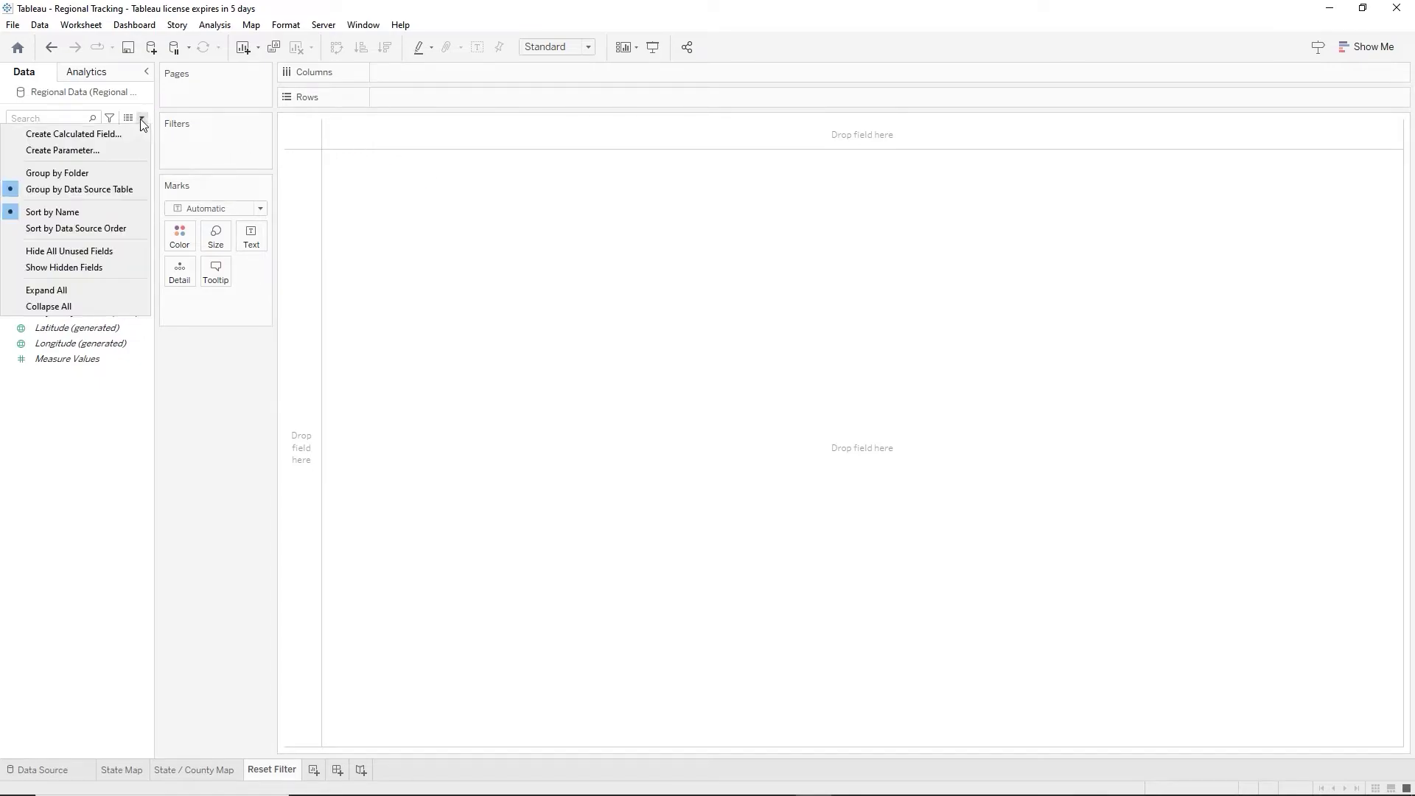
left_click(126, 135)
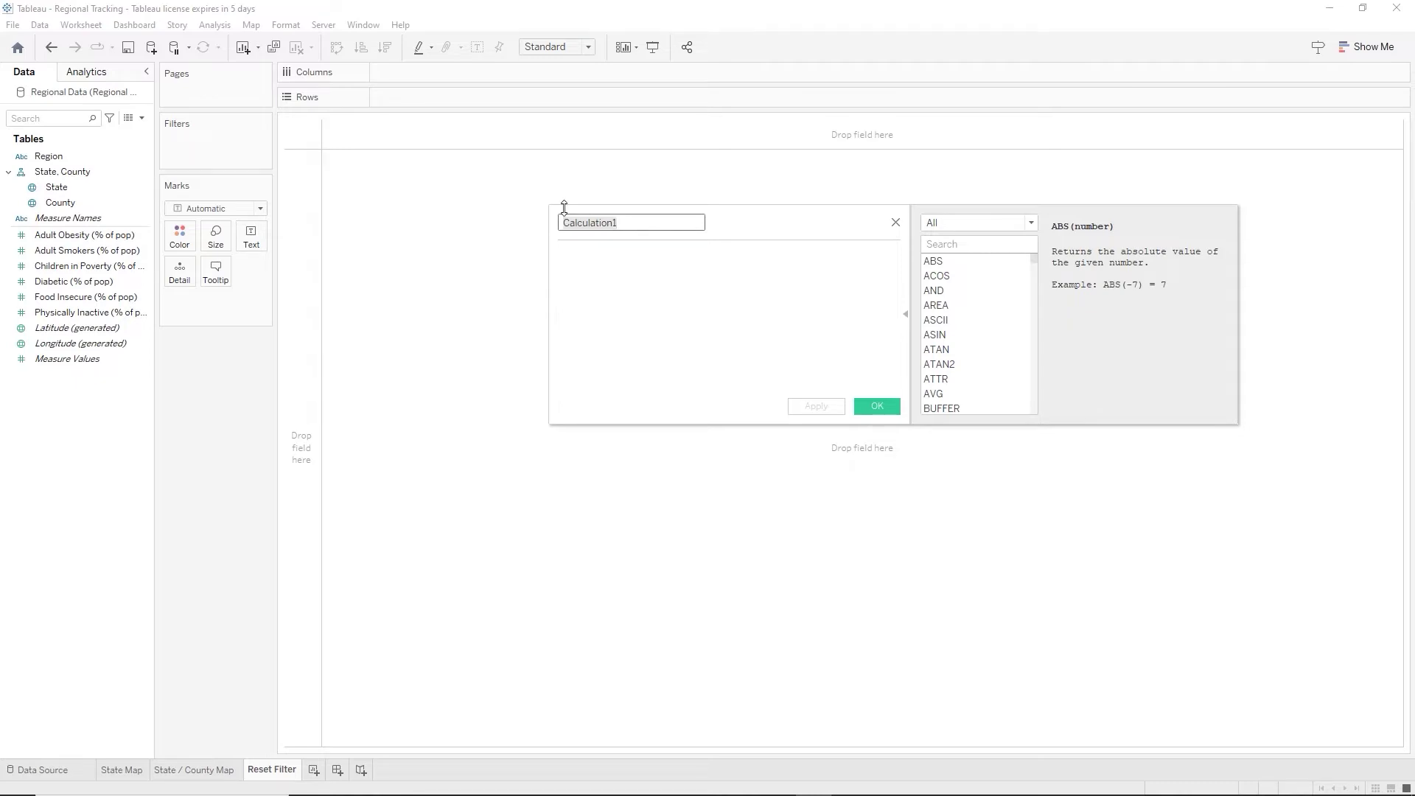
type("Reset Filter")
key("Tab")
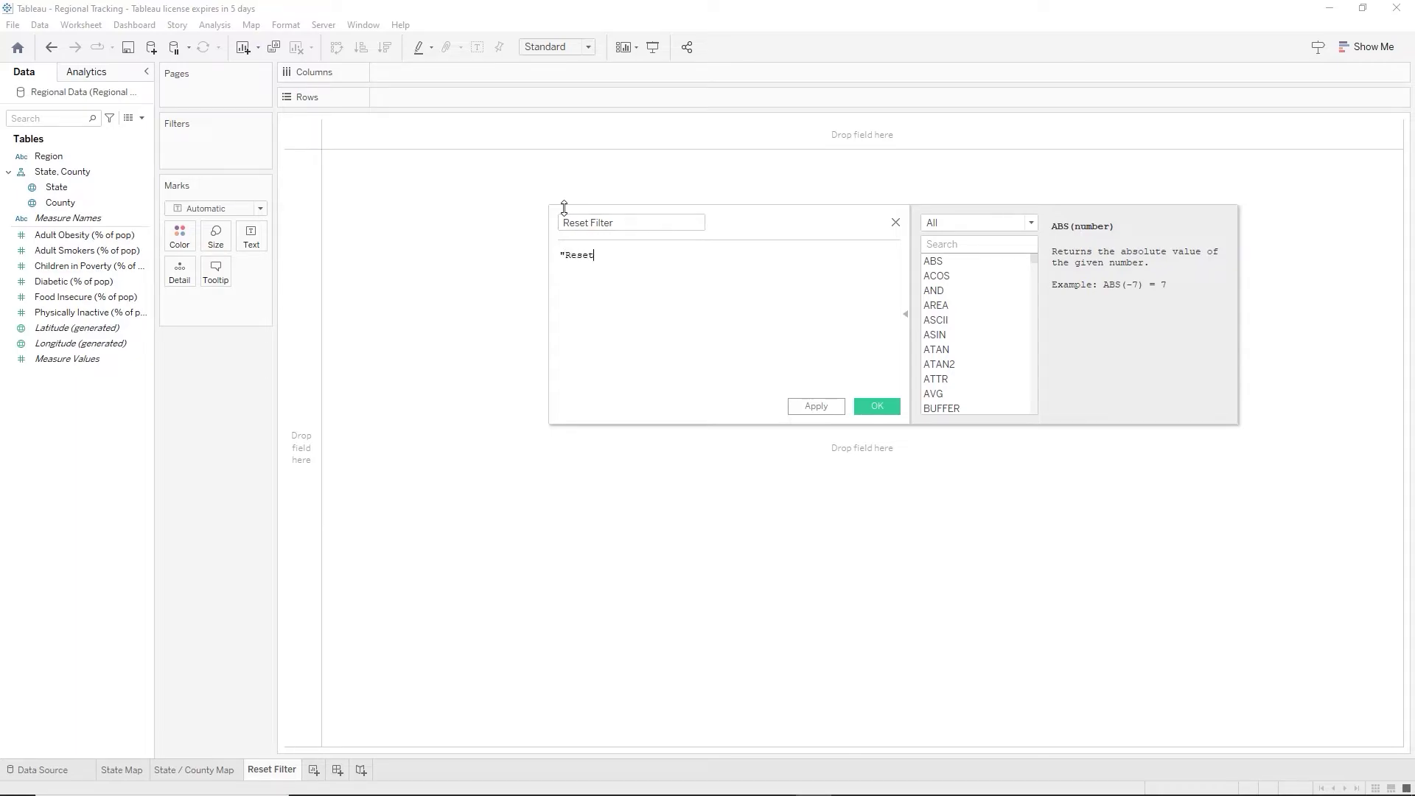
type("\"Reset Filter\"")
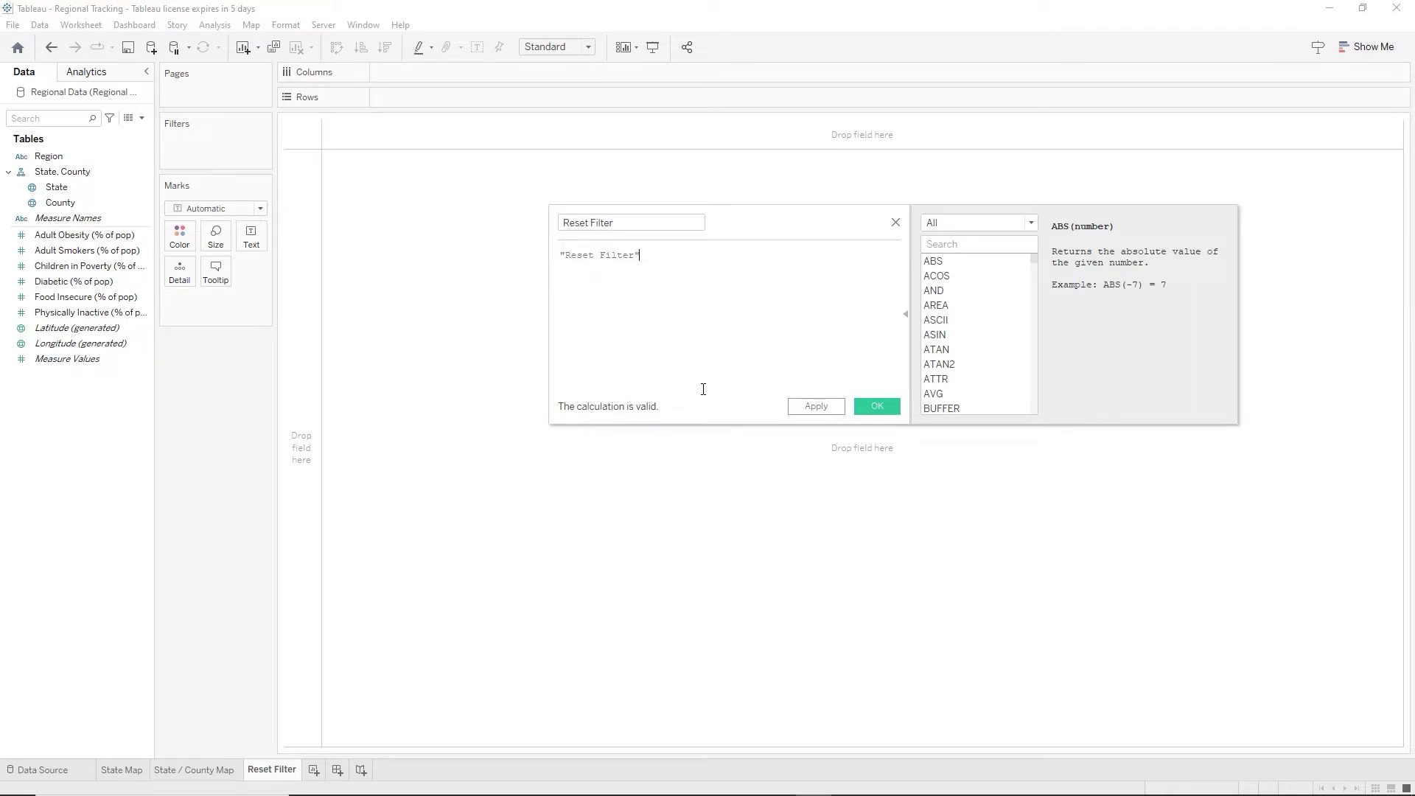
left_click(864, 409)
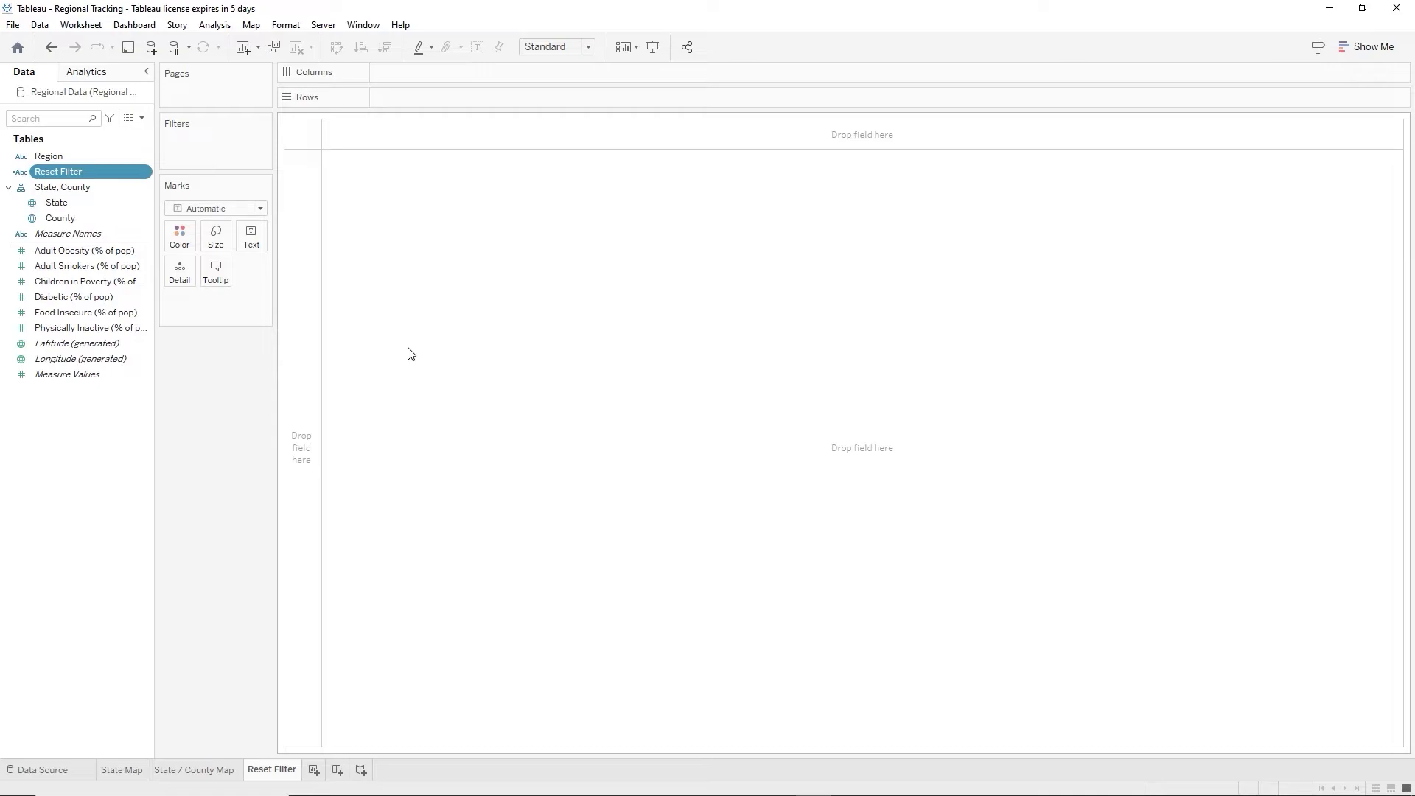
Create a new dashboard with a fixed custom size of 1500 px wide by 1080 px high.
left_click(338, 770)
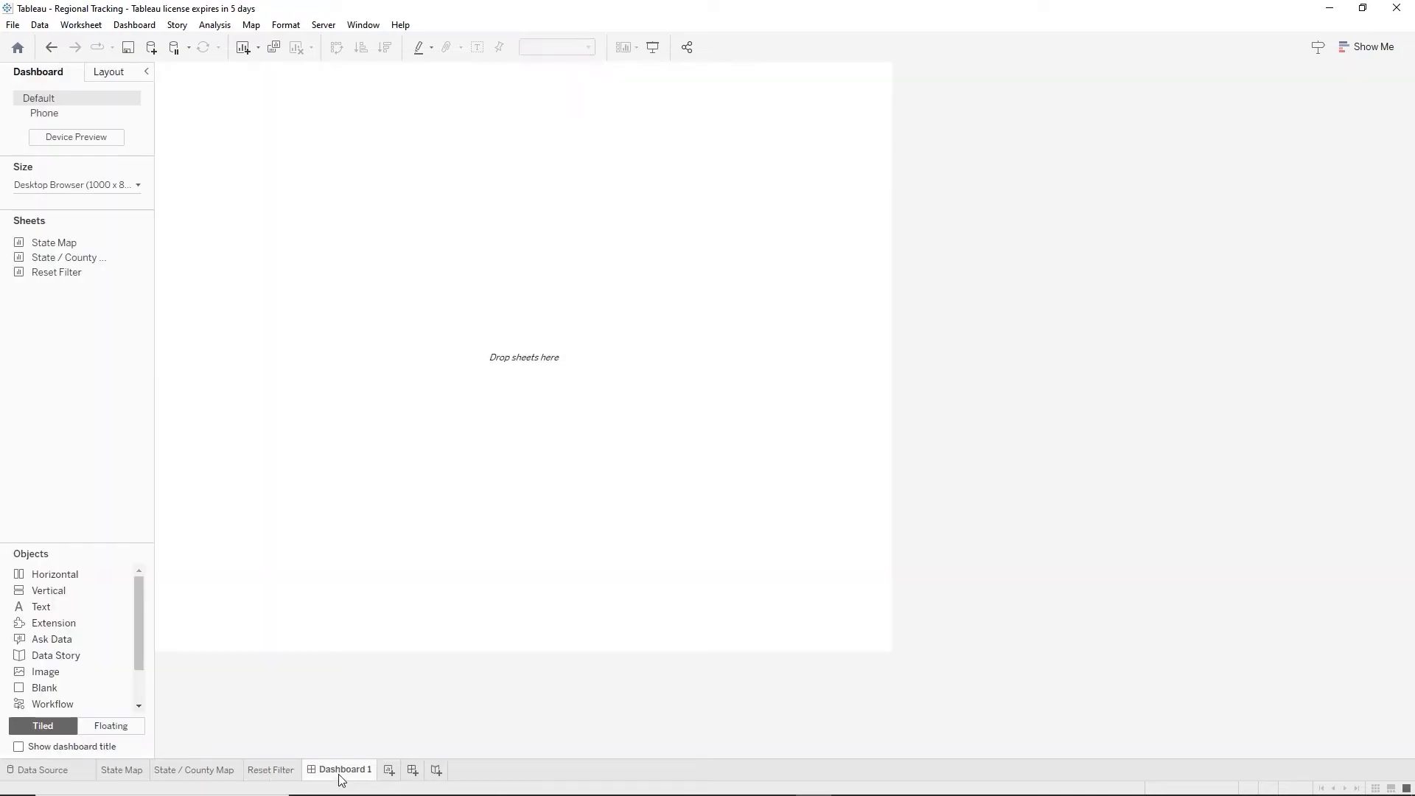
left_click(76, 185)
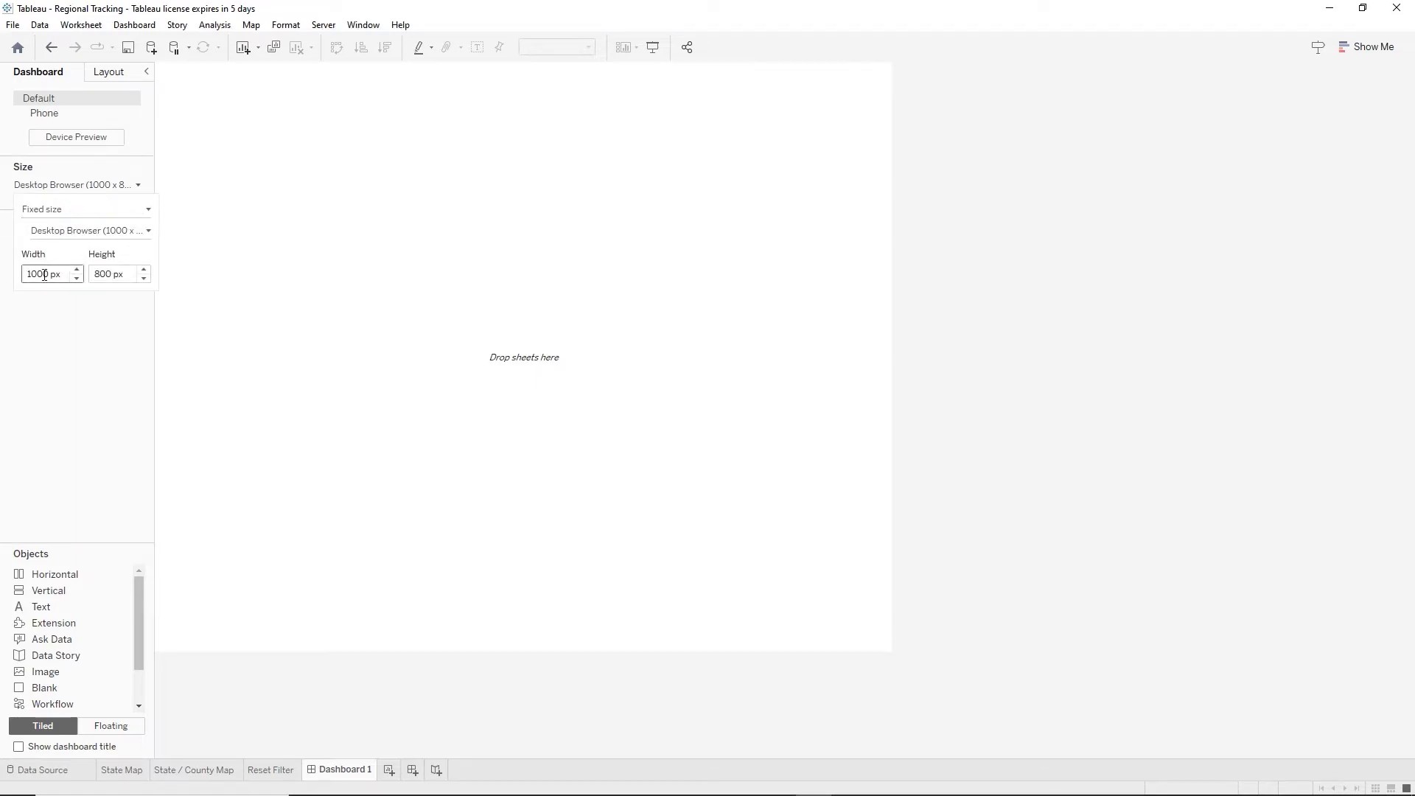
left_click_drag(45, 275, 36, 267)
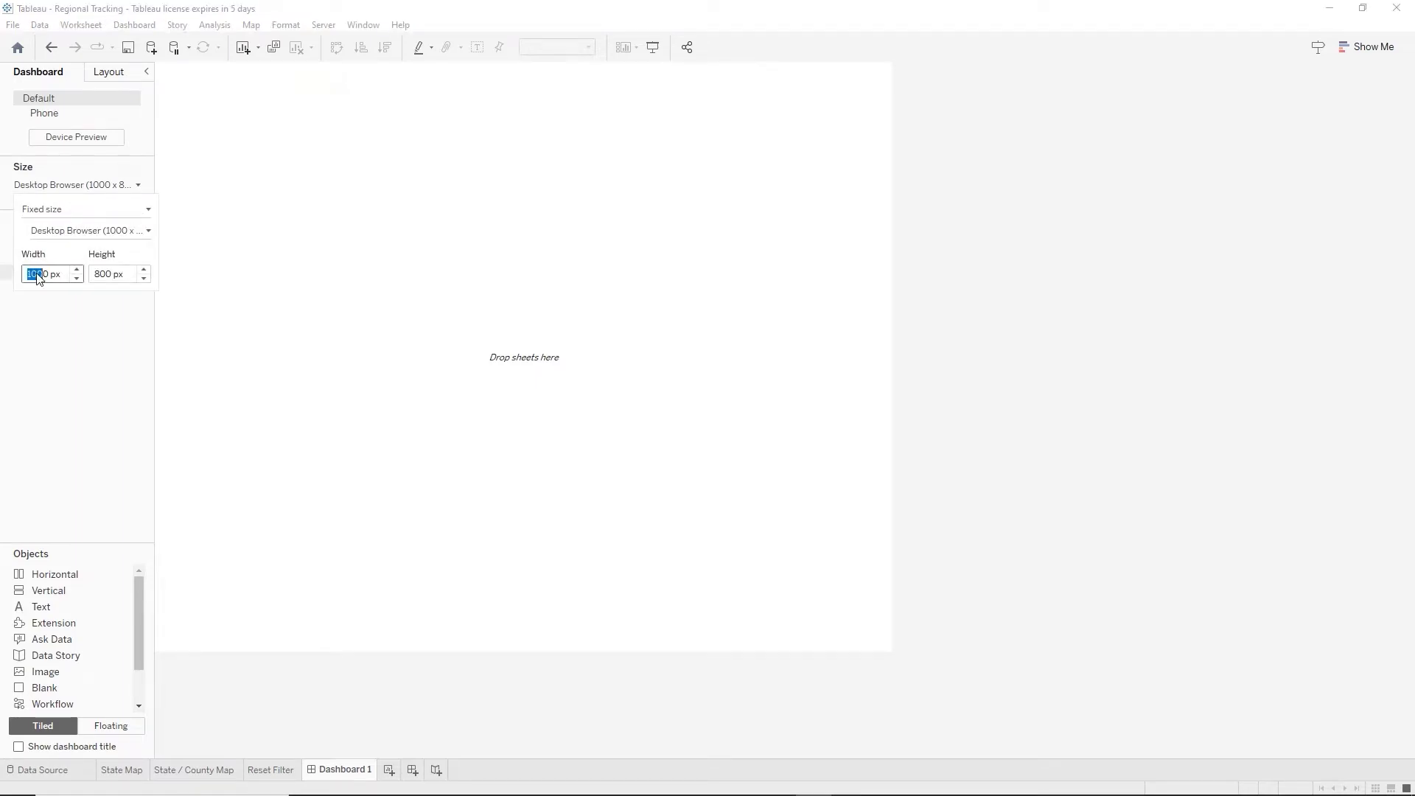
double_click(36, 277)
type("1500")
key("Tab")
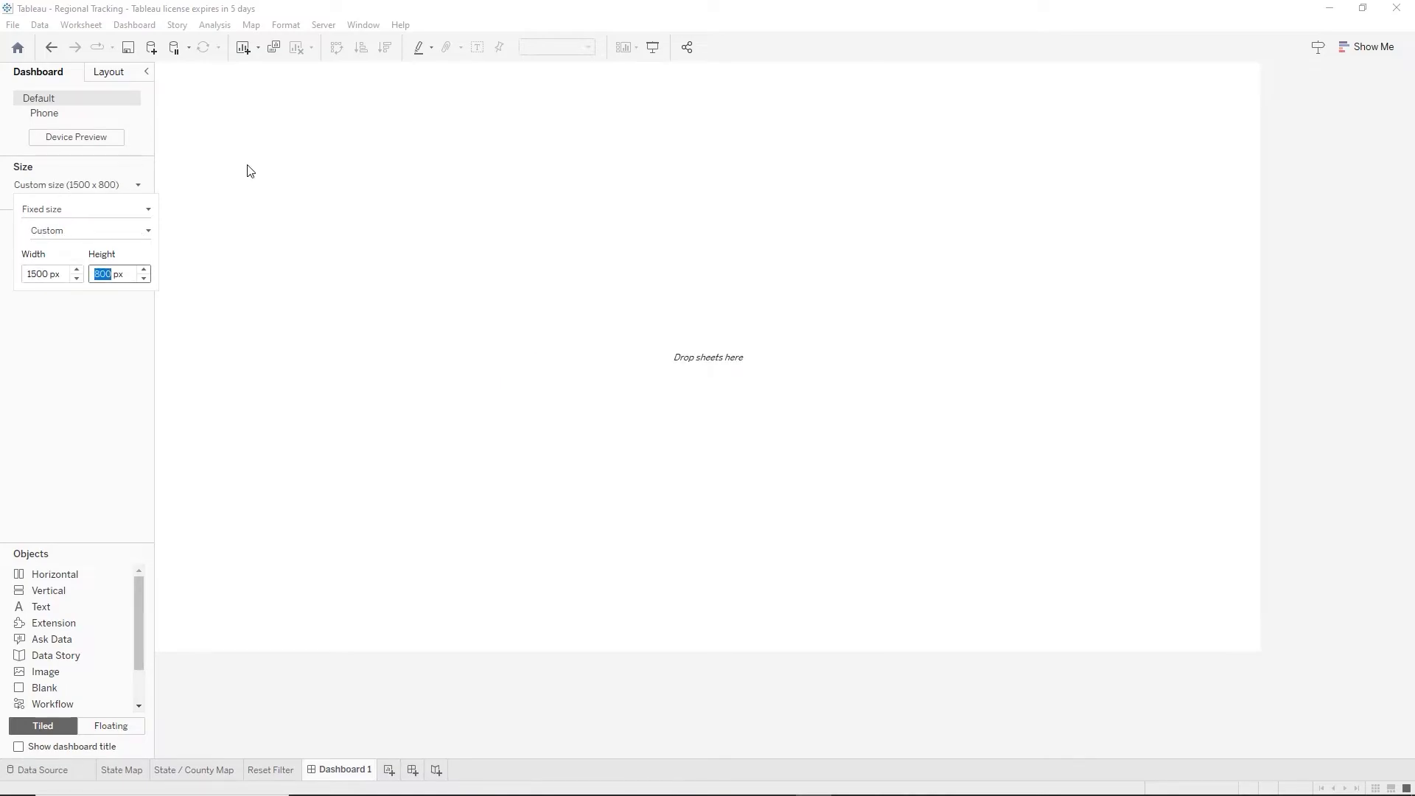
type("1080")
key("Return")
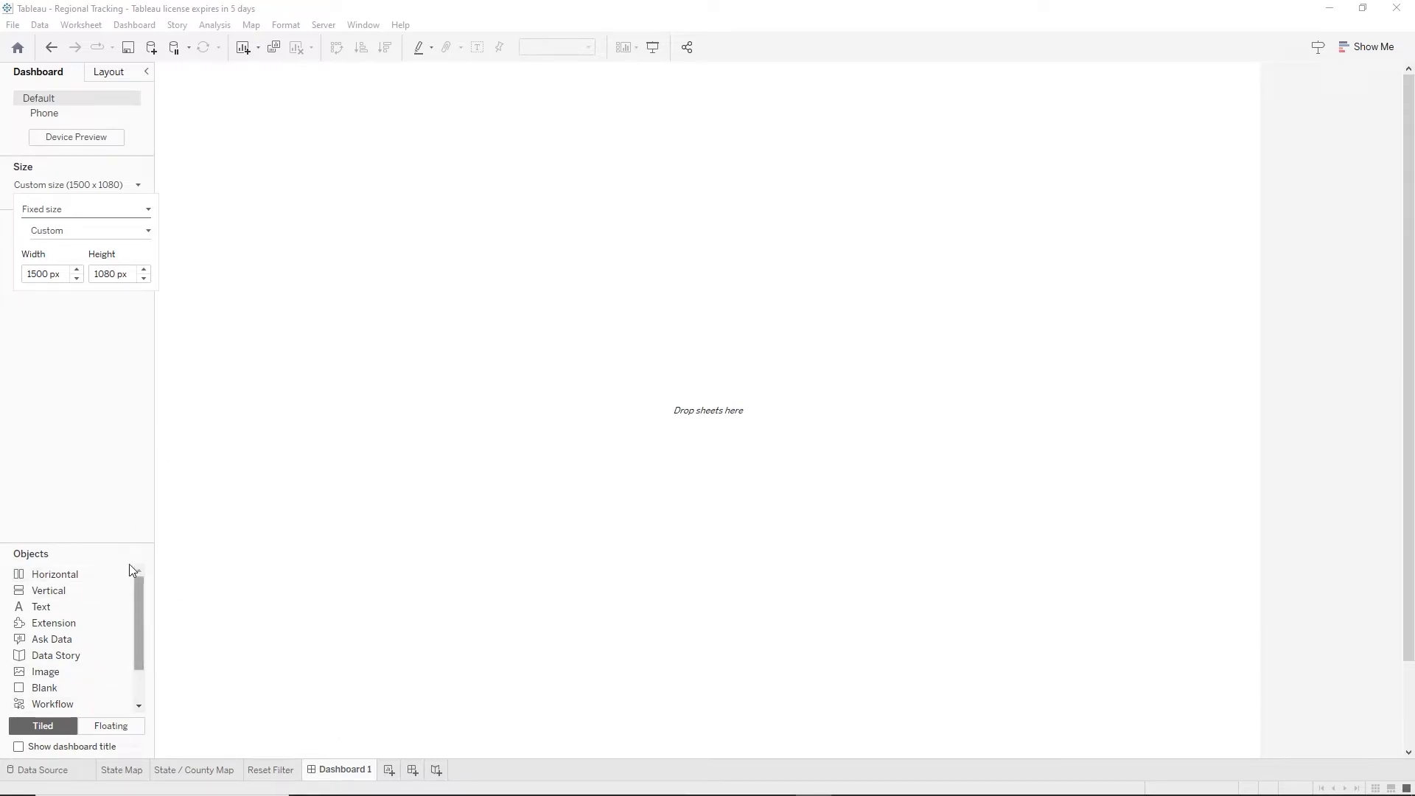
Add a horizontal container to the empty dashboard and place the State Map sheet inside it.
left_click_drag(37, 577, 634, 395)
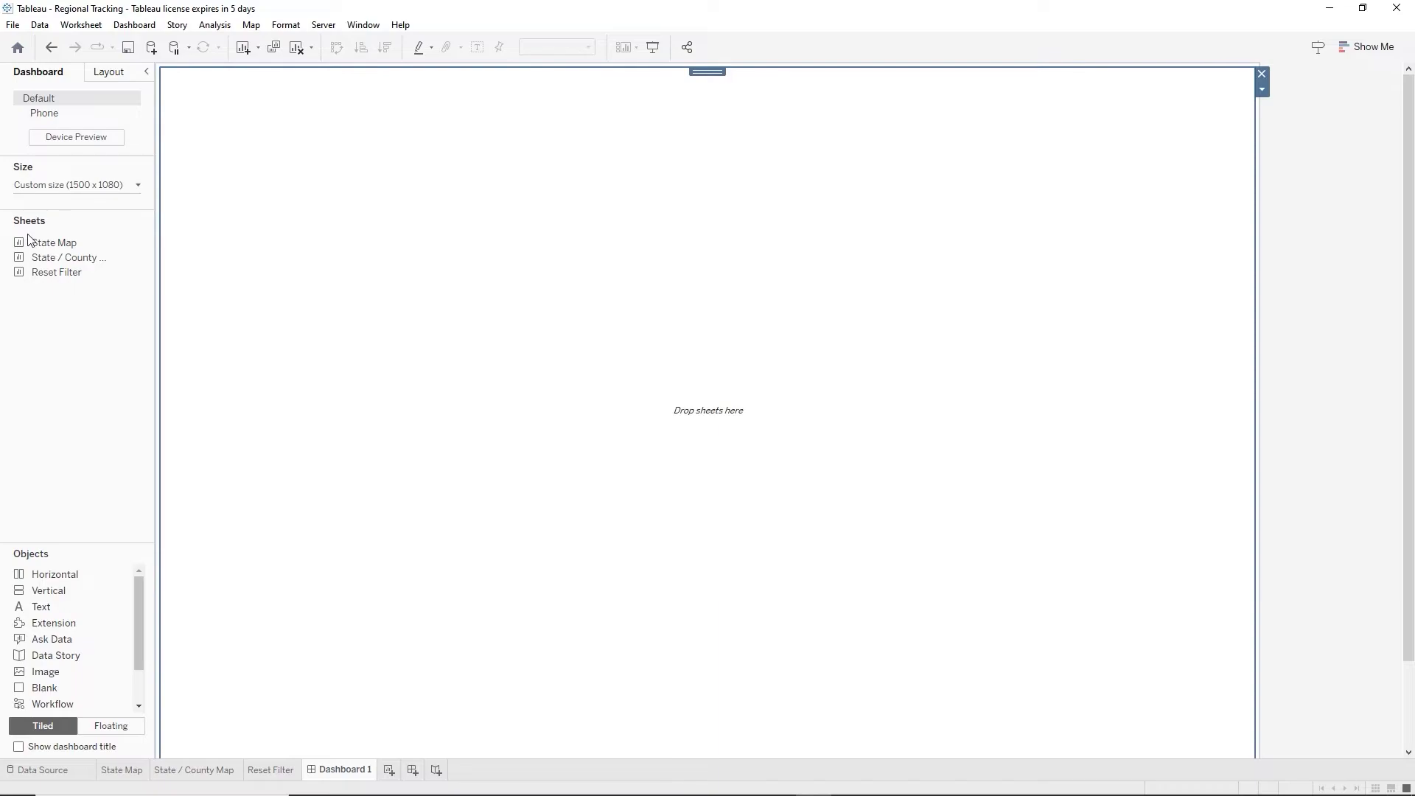
left_click_drag(93, 248, 489, 317)
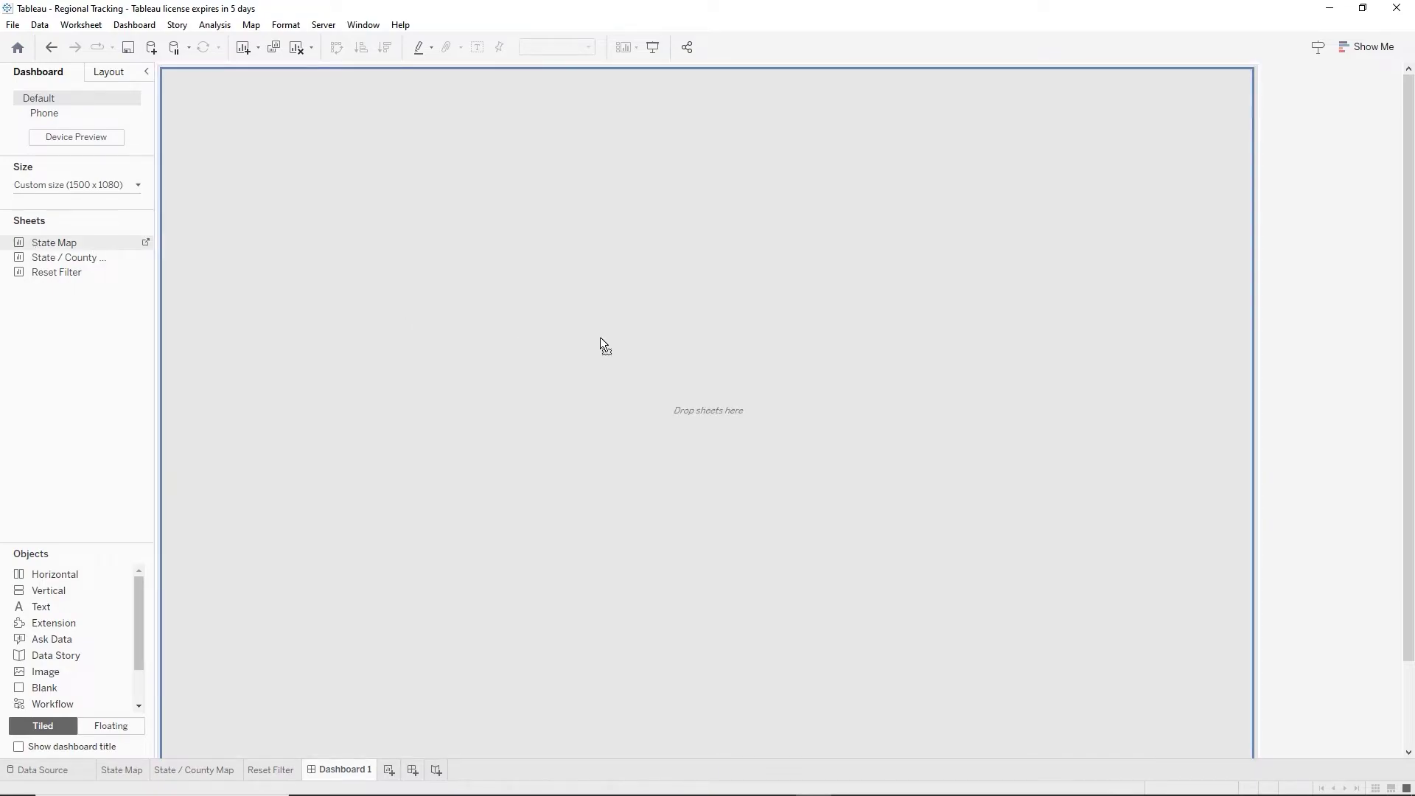
left_click_drag(600, 337, 600, 337)
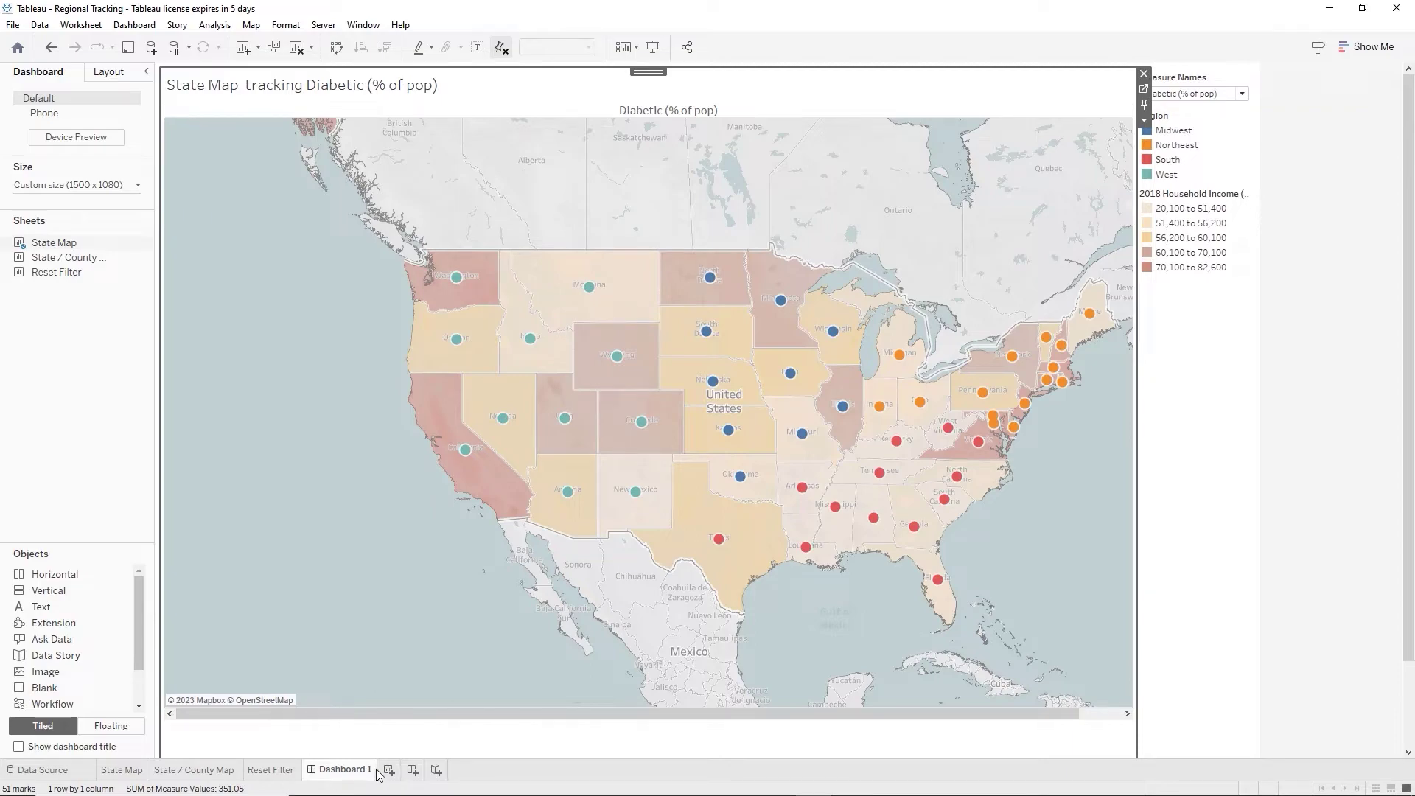
Create a second dashboard and set its fixed size to 1500 px wide by 1080 px high.
mouse_move(378, 773)
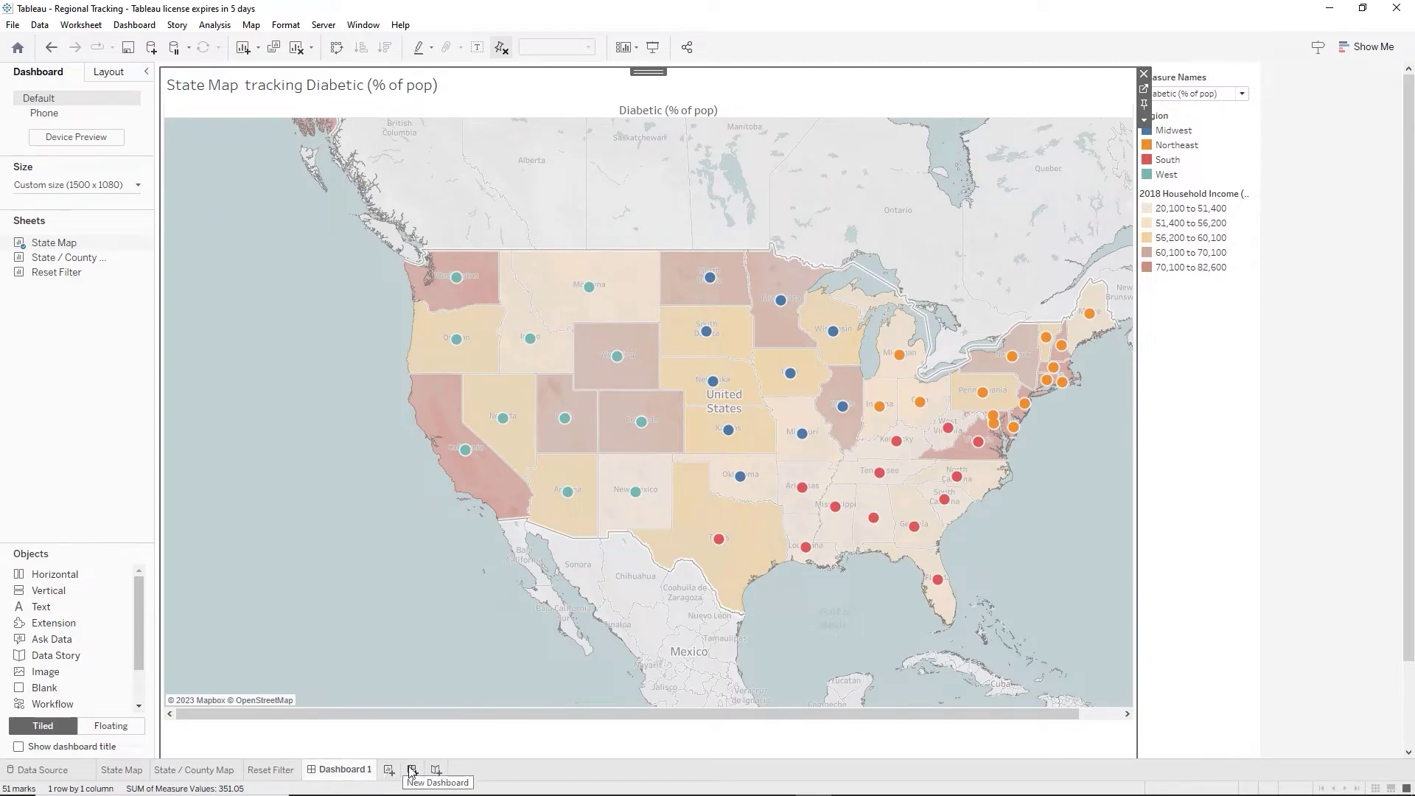
left_click(413, 772)
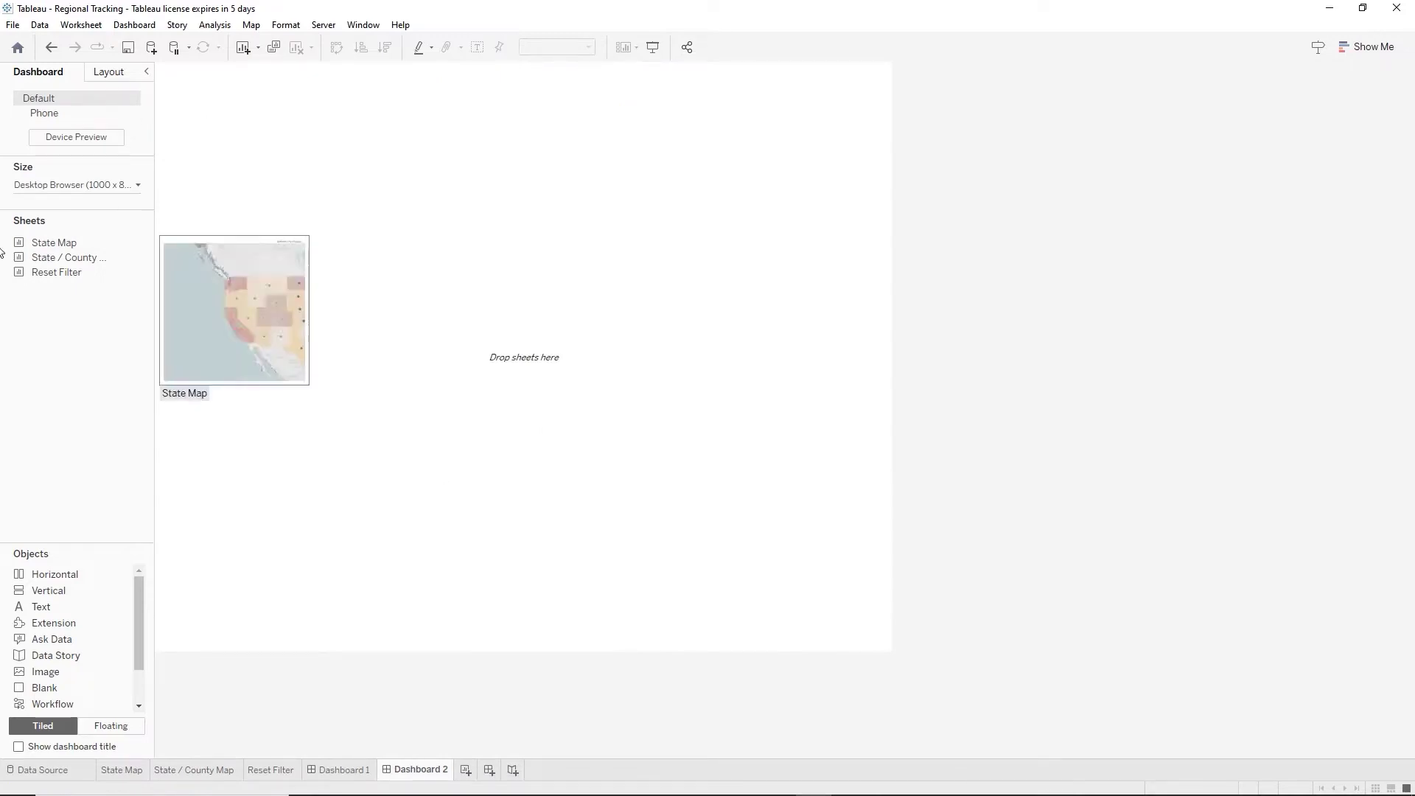
left_click(35, 185)
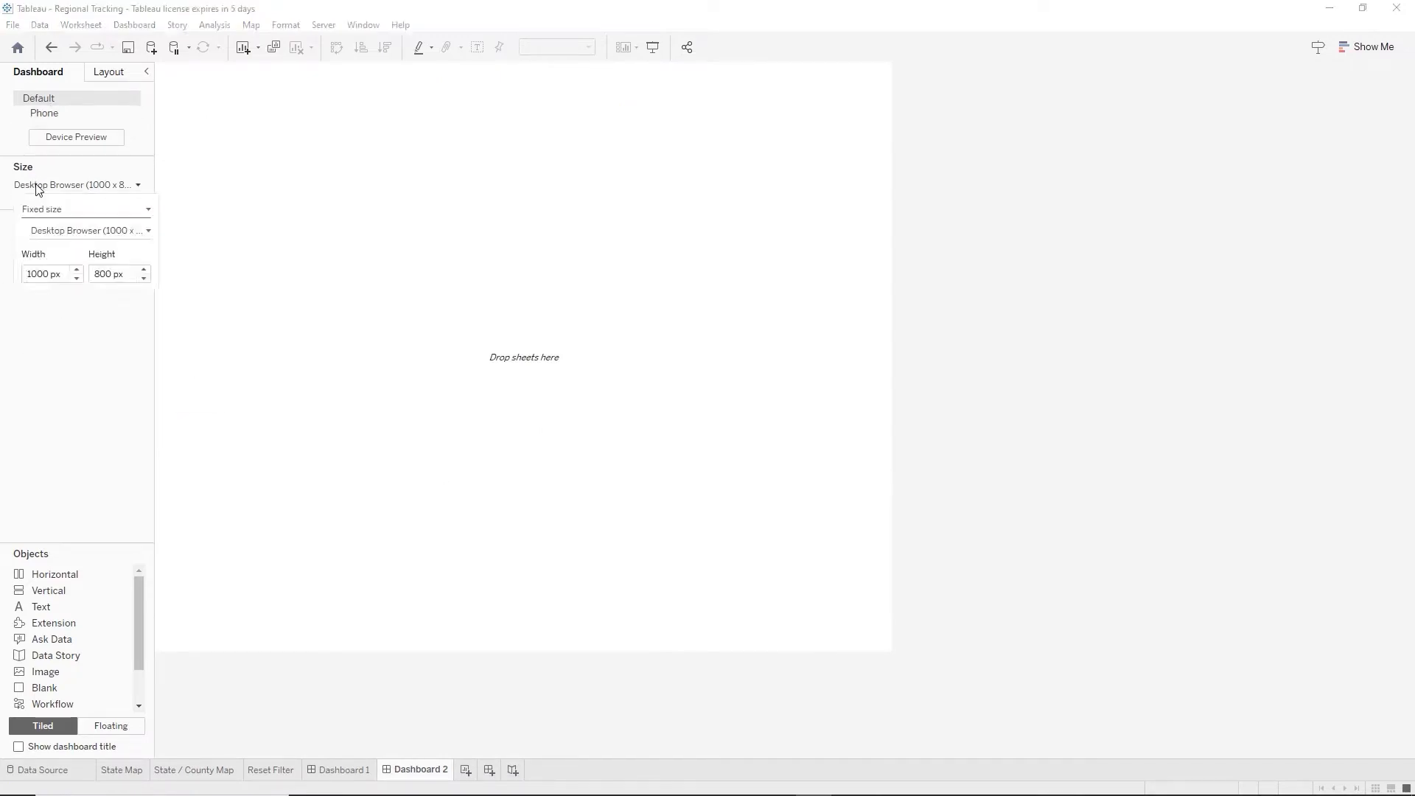
left_click(38, 269)
double_click(39, 269)
type("1500")
key("Tab")
type("108")
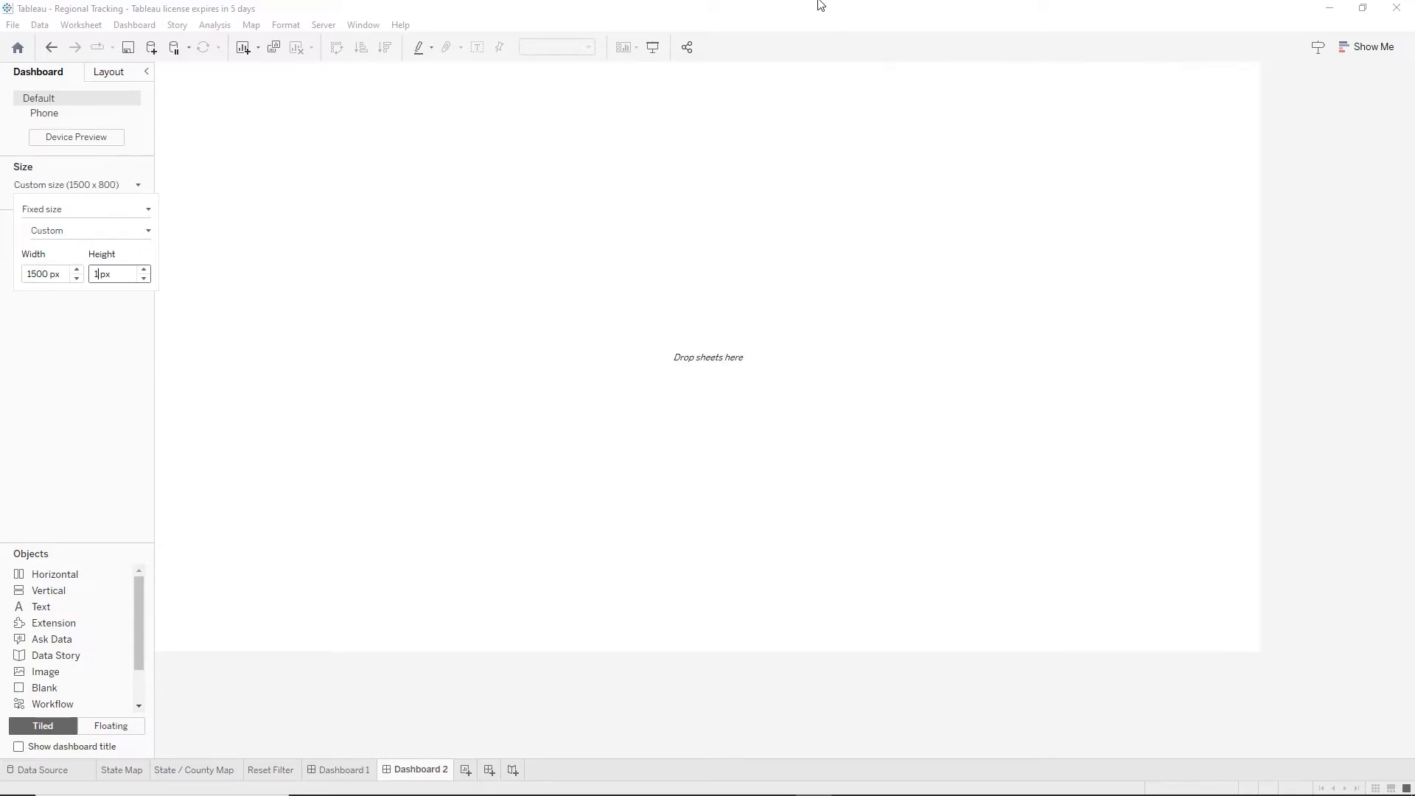
type("08")
key("Return")
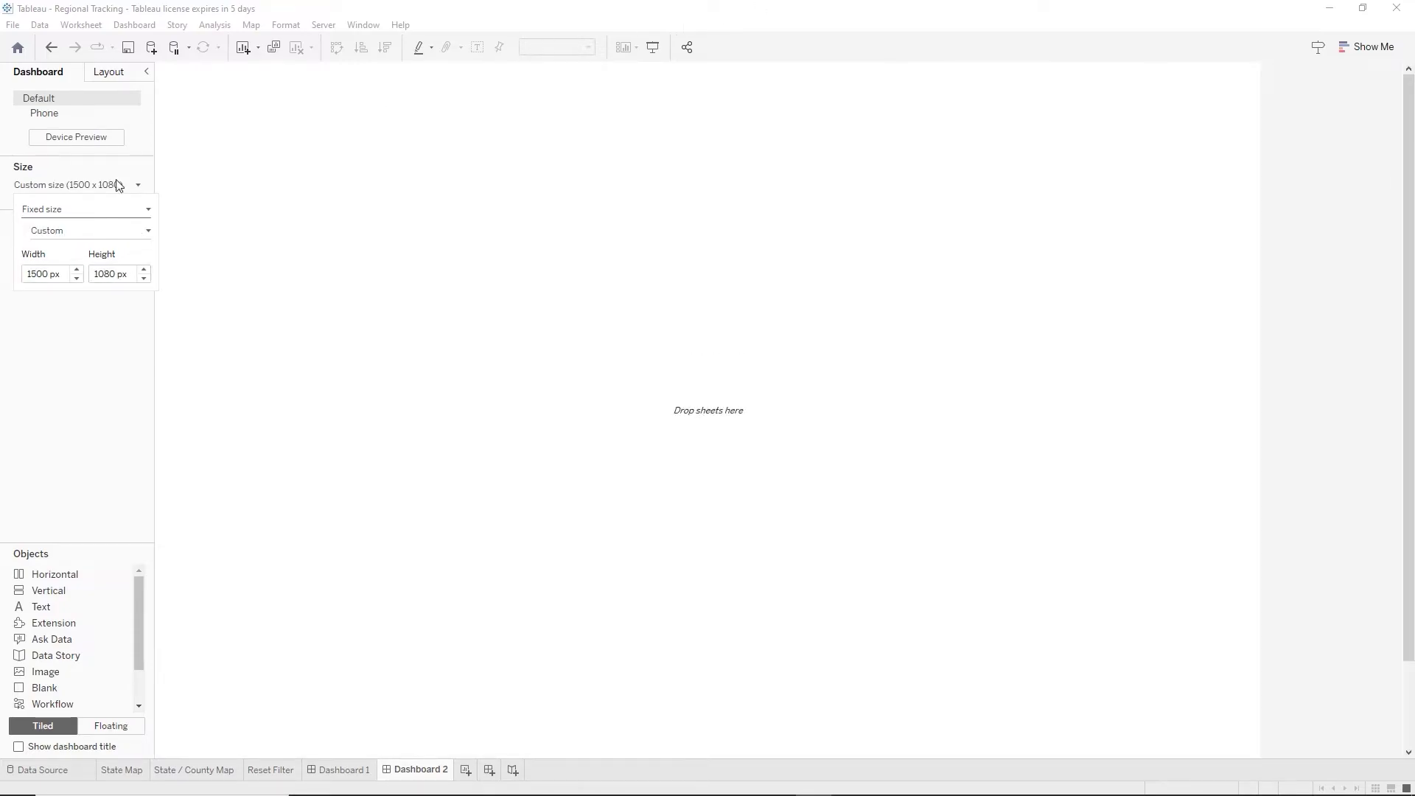
Add a horizontal container to the second dashboard and place the State / County Map sheet inside it.
left_click_drag(55, 577, 639, 435)
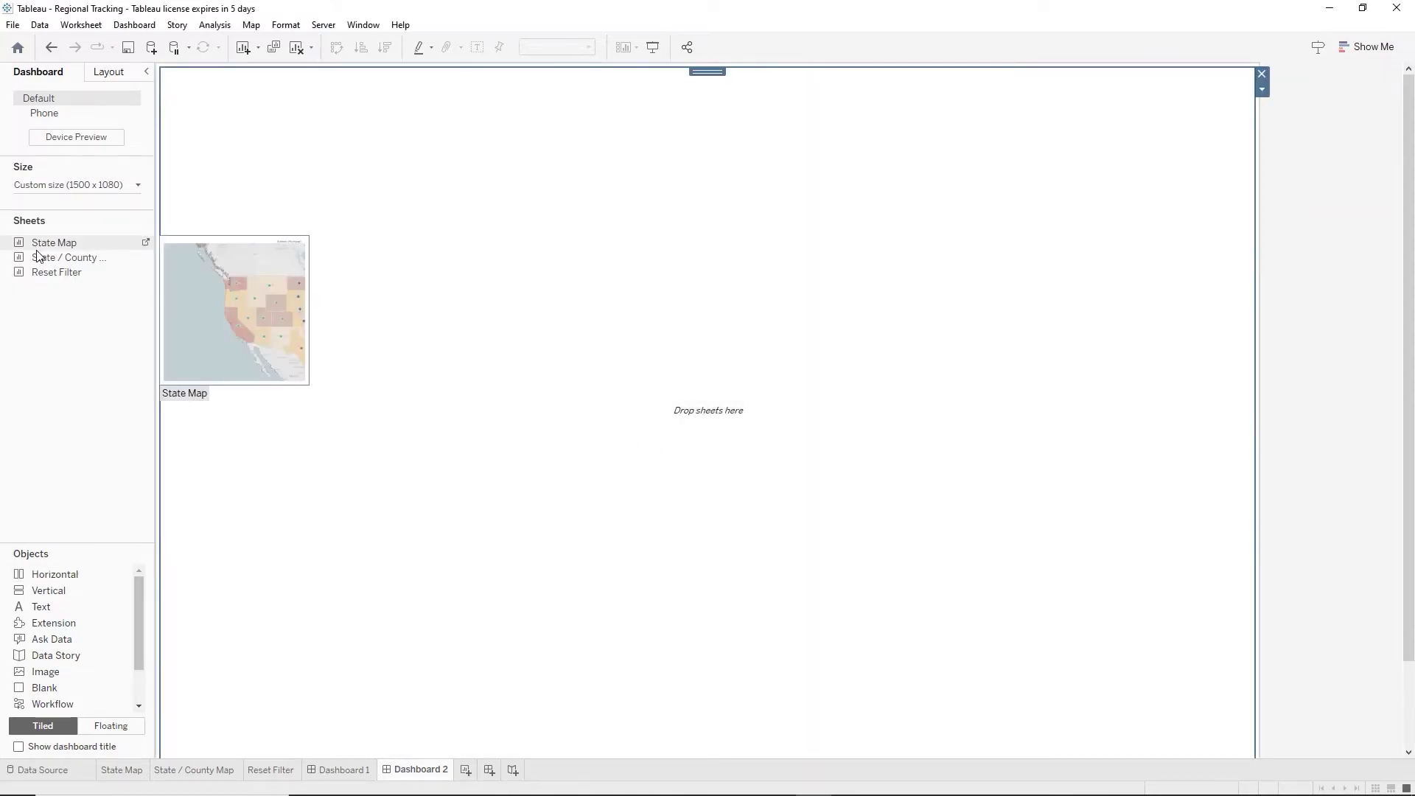
mouse_move(39, 258)
left_click_drag(39, 258, 453, 327)
left_click_drag(599, 351, 599, 351)
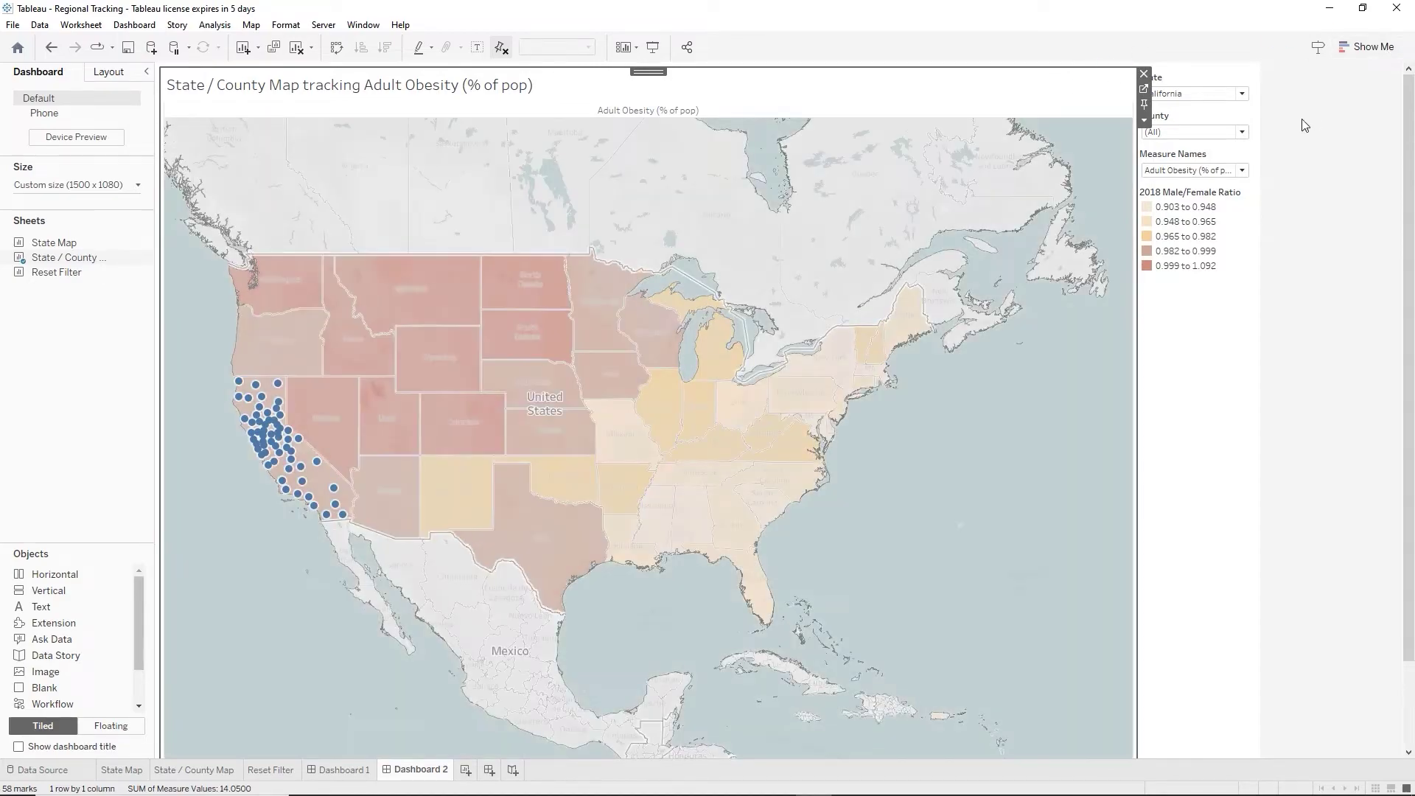
Set the State filter on the county map dashboard to (All).
left_click(1243, 93)
left_click(1177, 128)
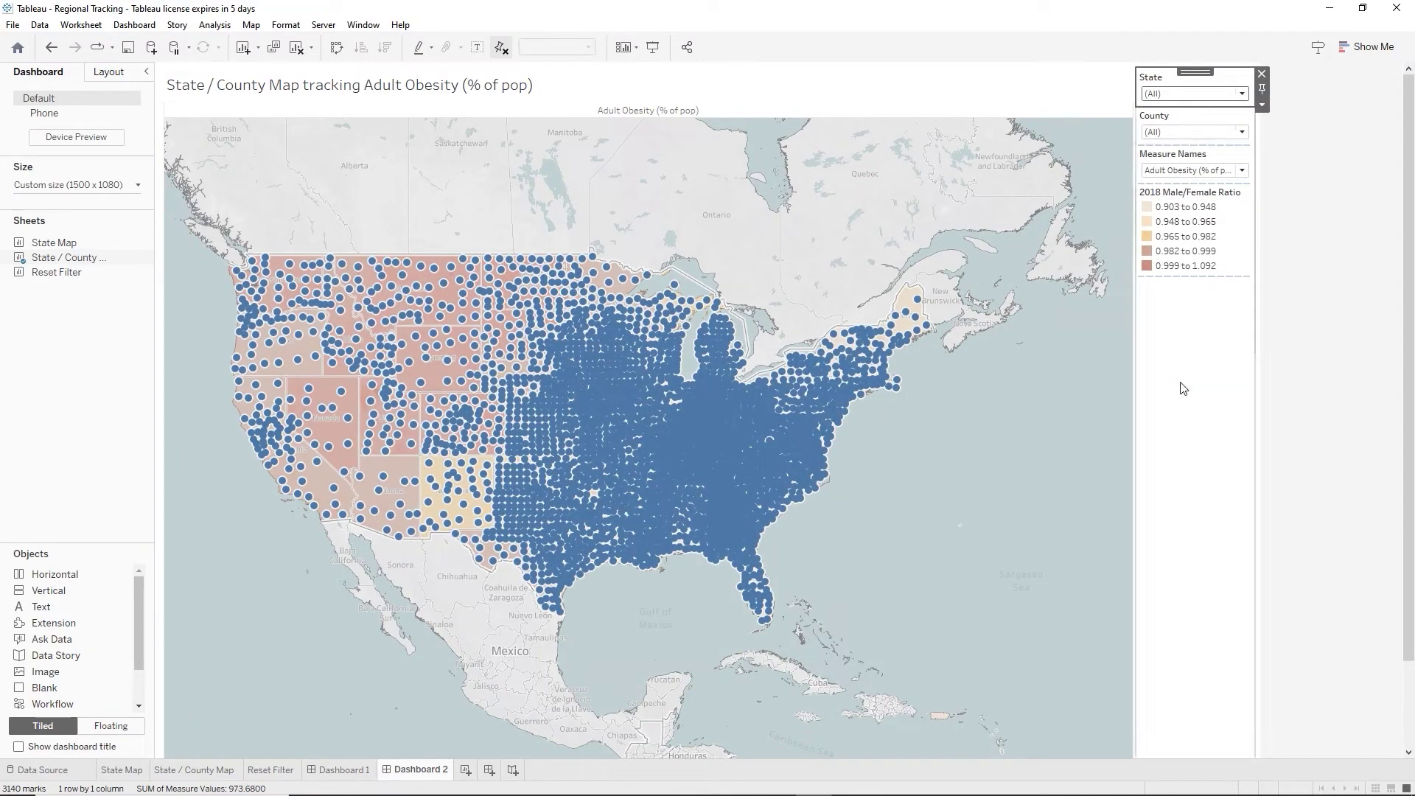
left_click(1187, 353)
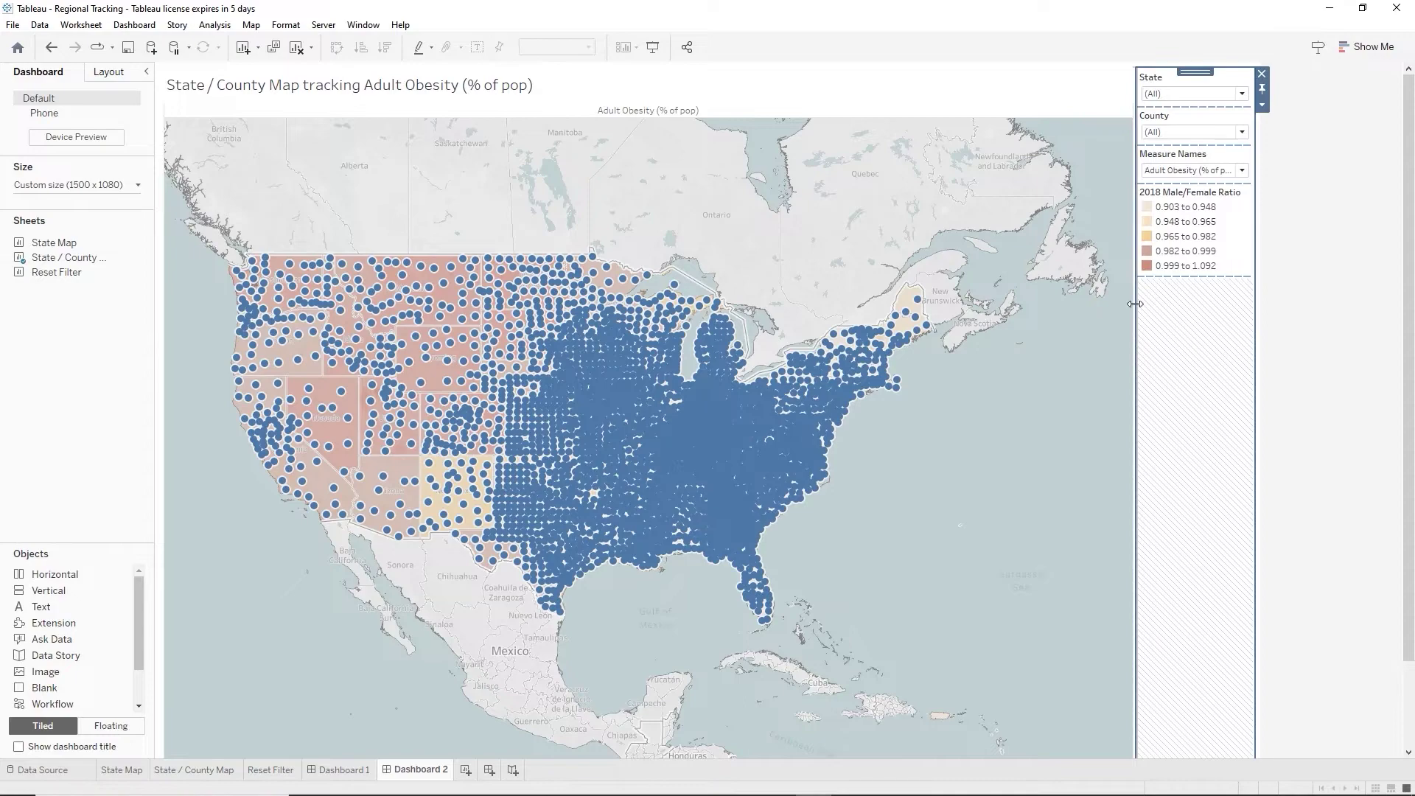
Format the measure name header above the county map with a 12-point bold font.
left_click(623, 112)
right_click(623, 112)
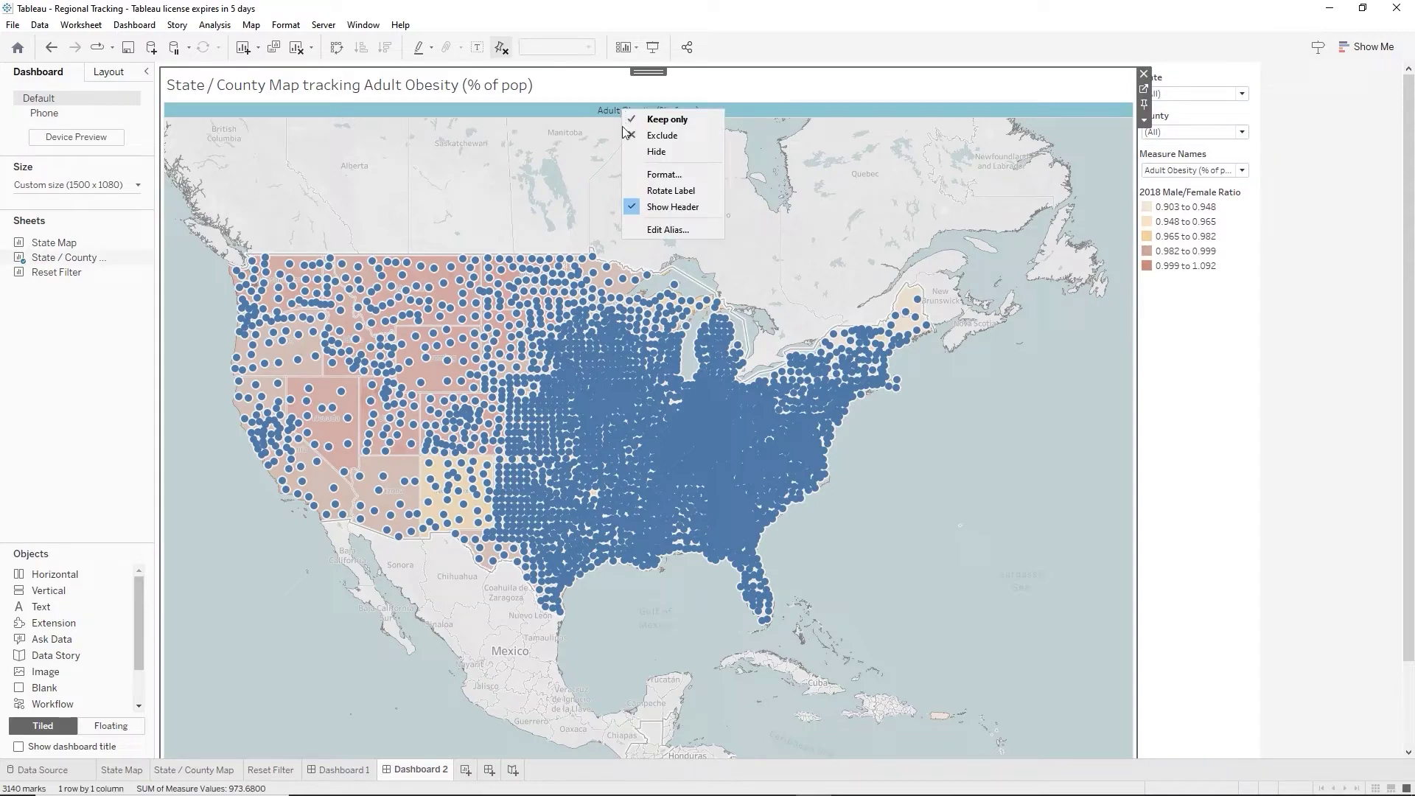
left_click(654, 177)
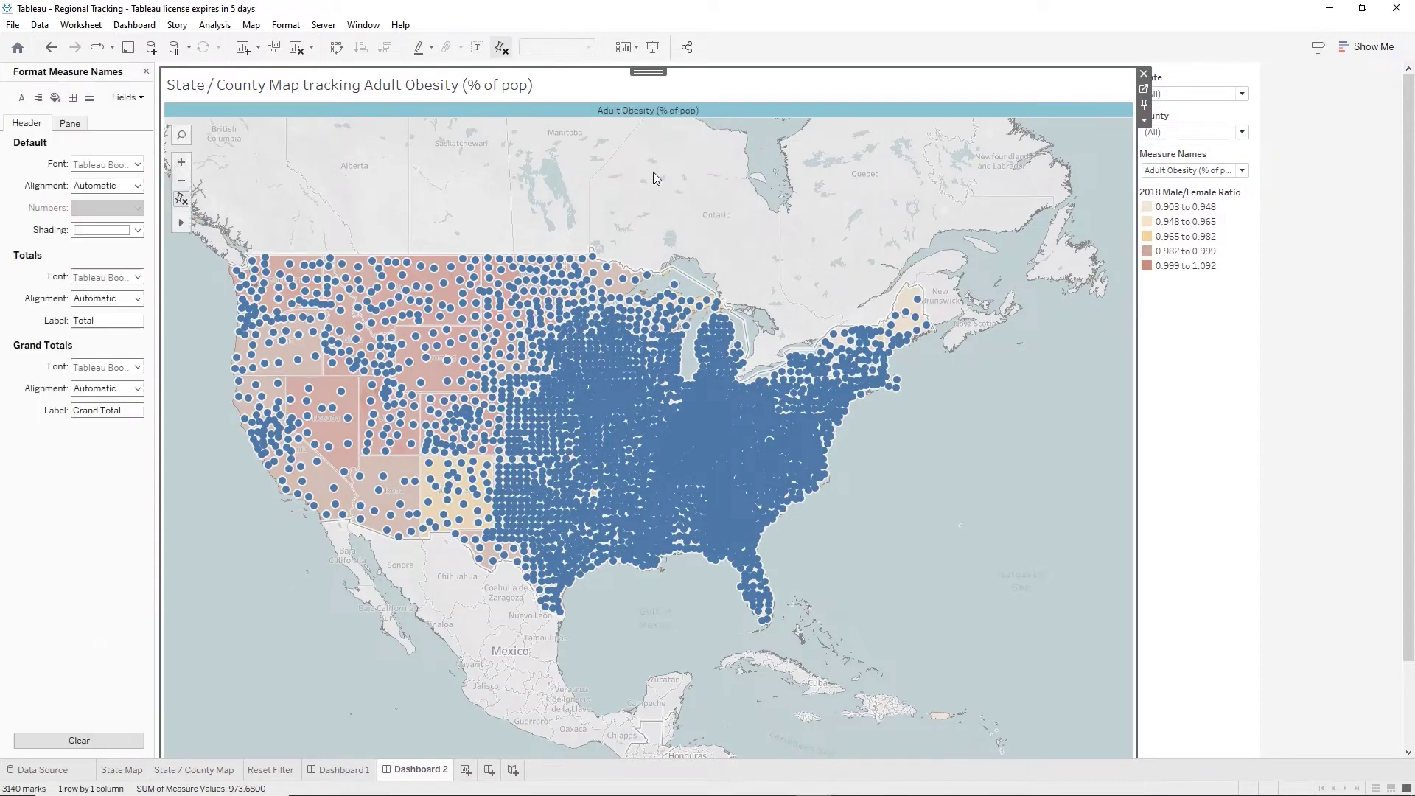
left_click(138, 165)
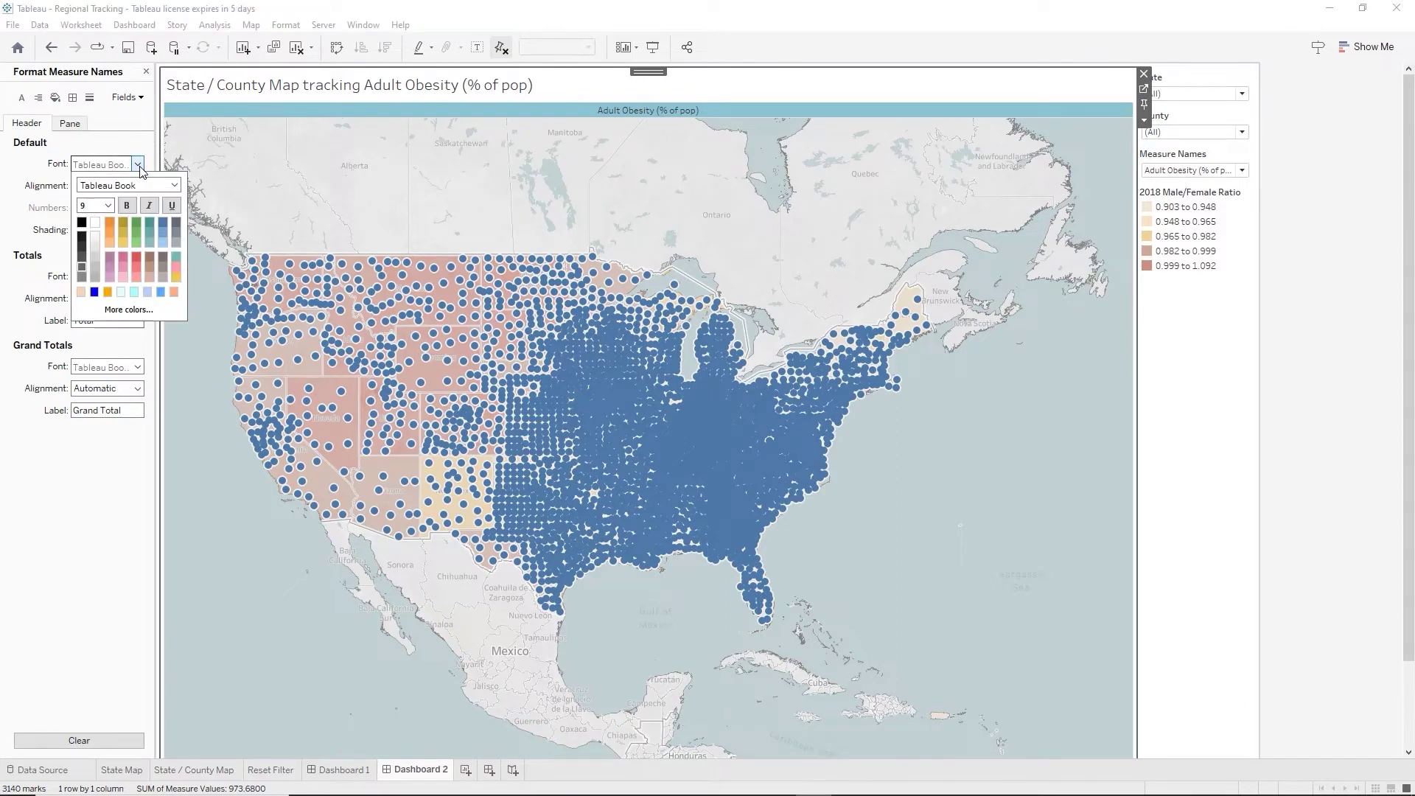
left_click(108, 206)
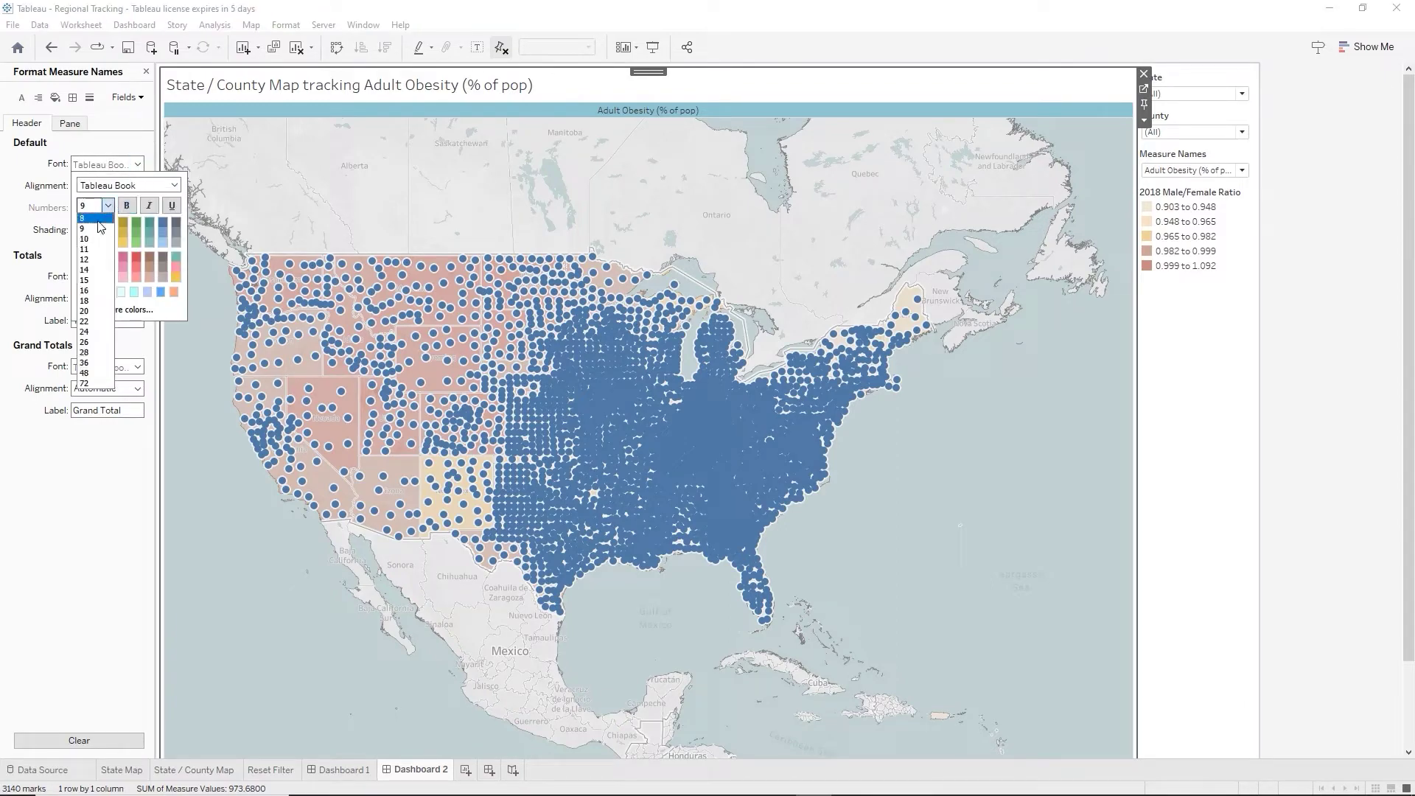
left_click(95, 259)
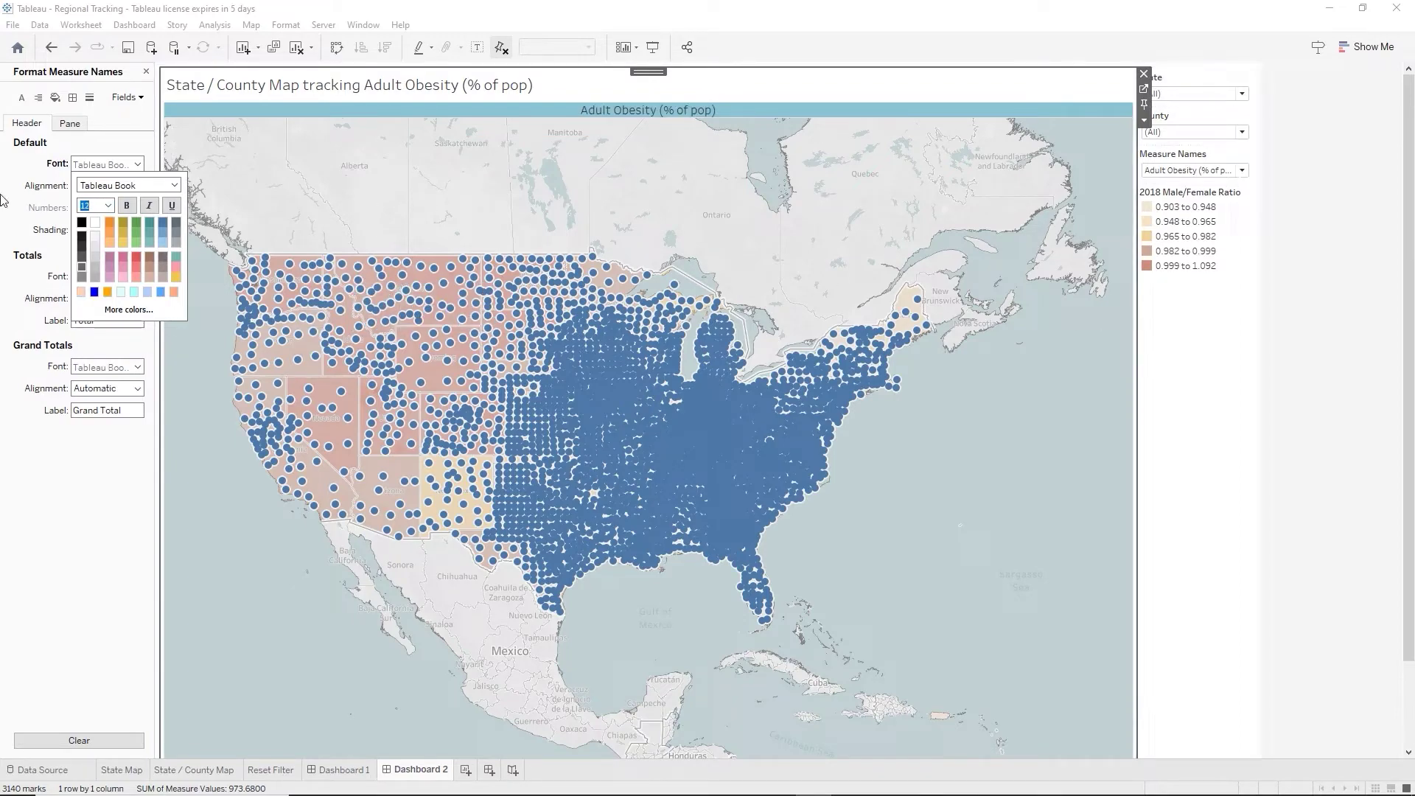
left_click(127, 207)
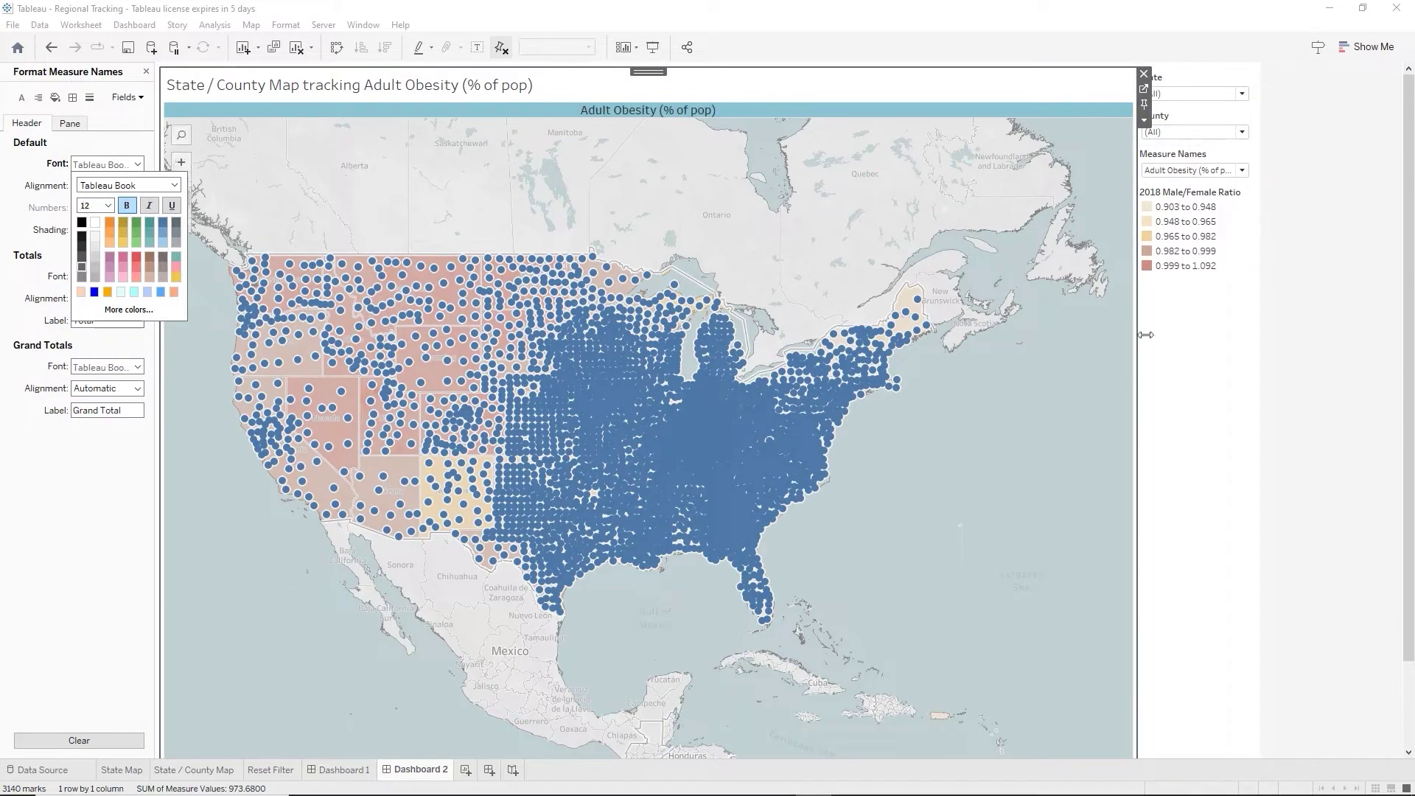
Rename the first dashboard as State Map Tracking and the second dashboard as State/County Map Tracking.
left_click(1198, 350)
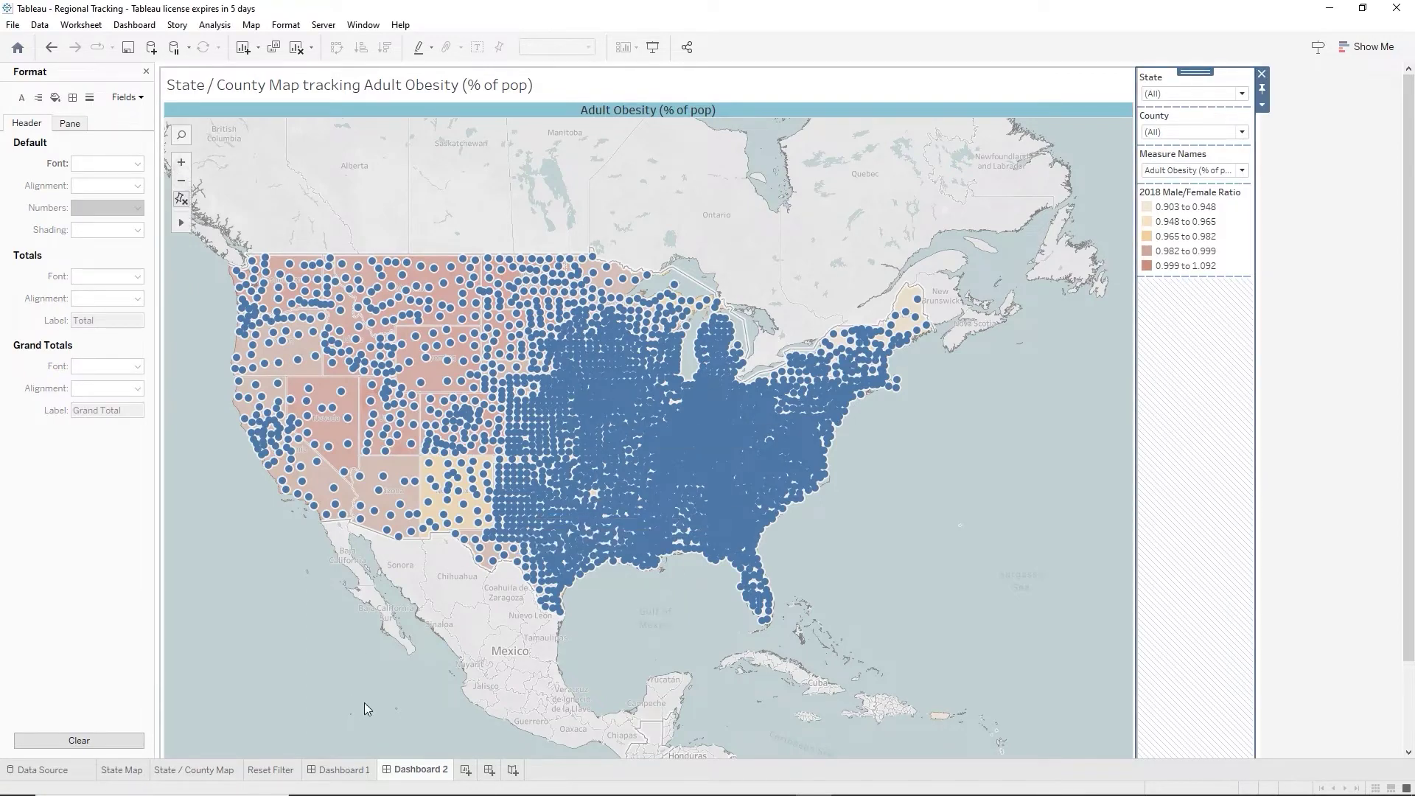
double_click(340, 770)
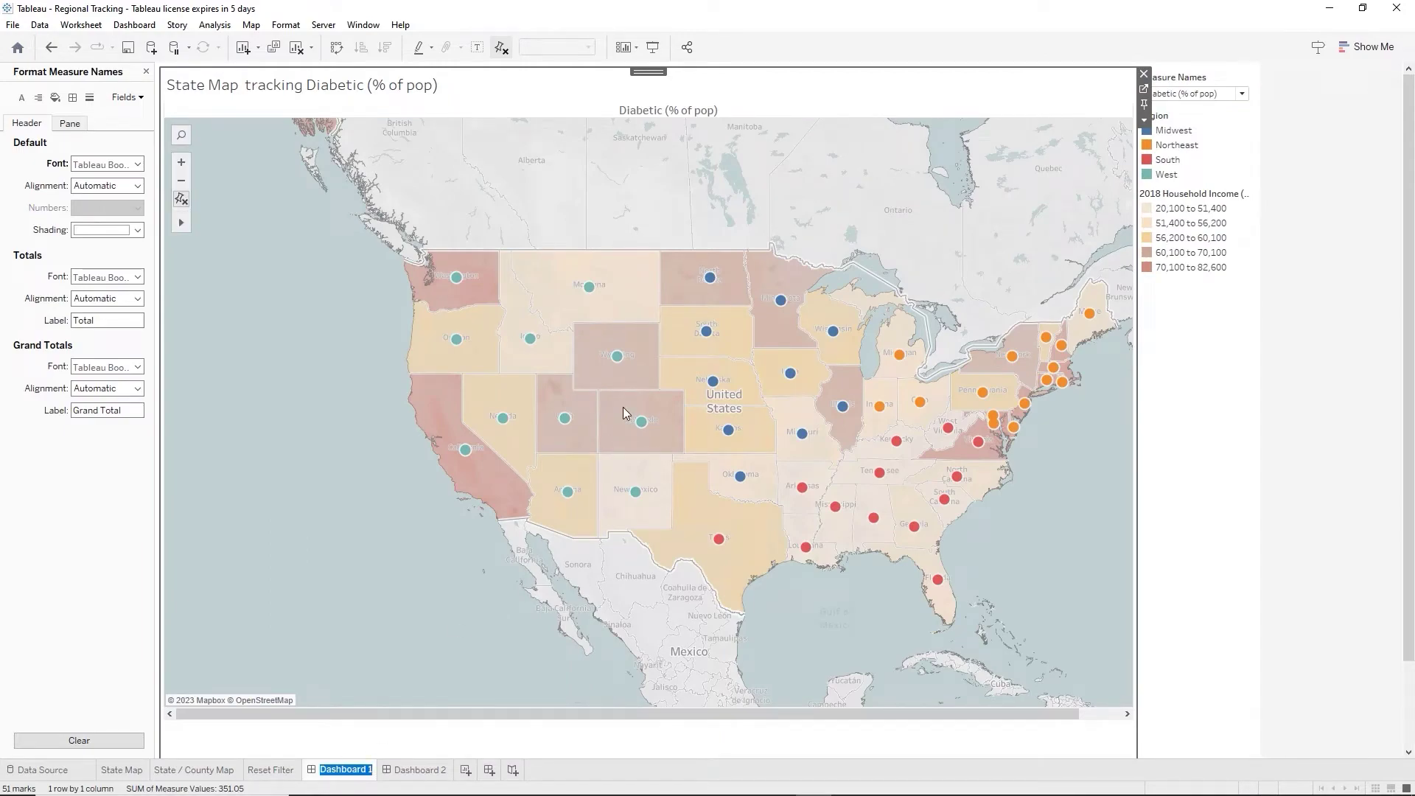
type("State Map Tracking")
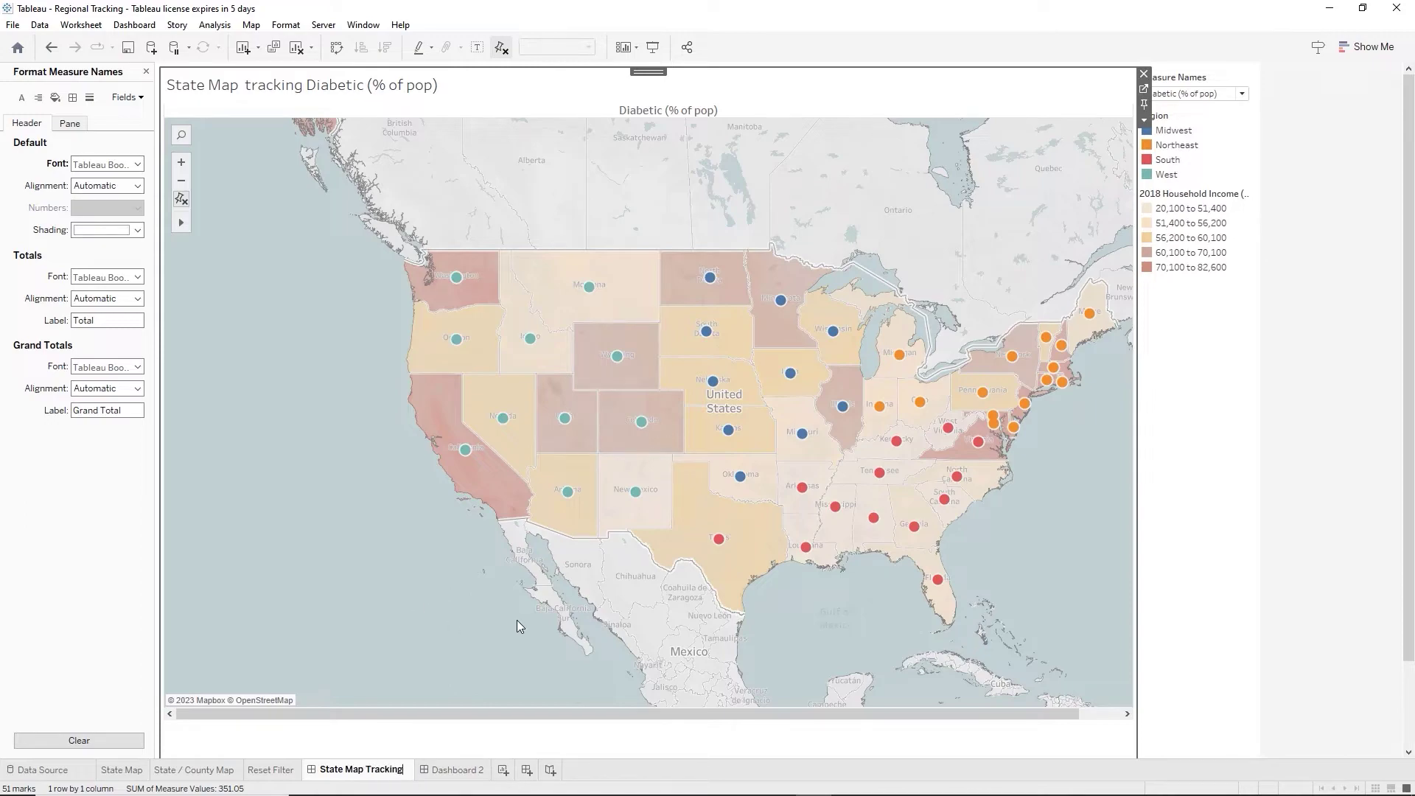
double_click(457, 770)
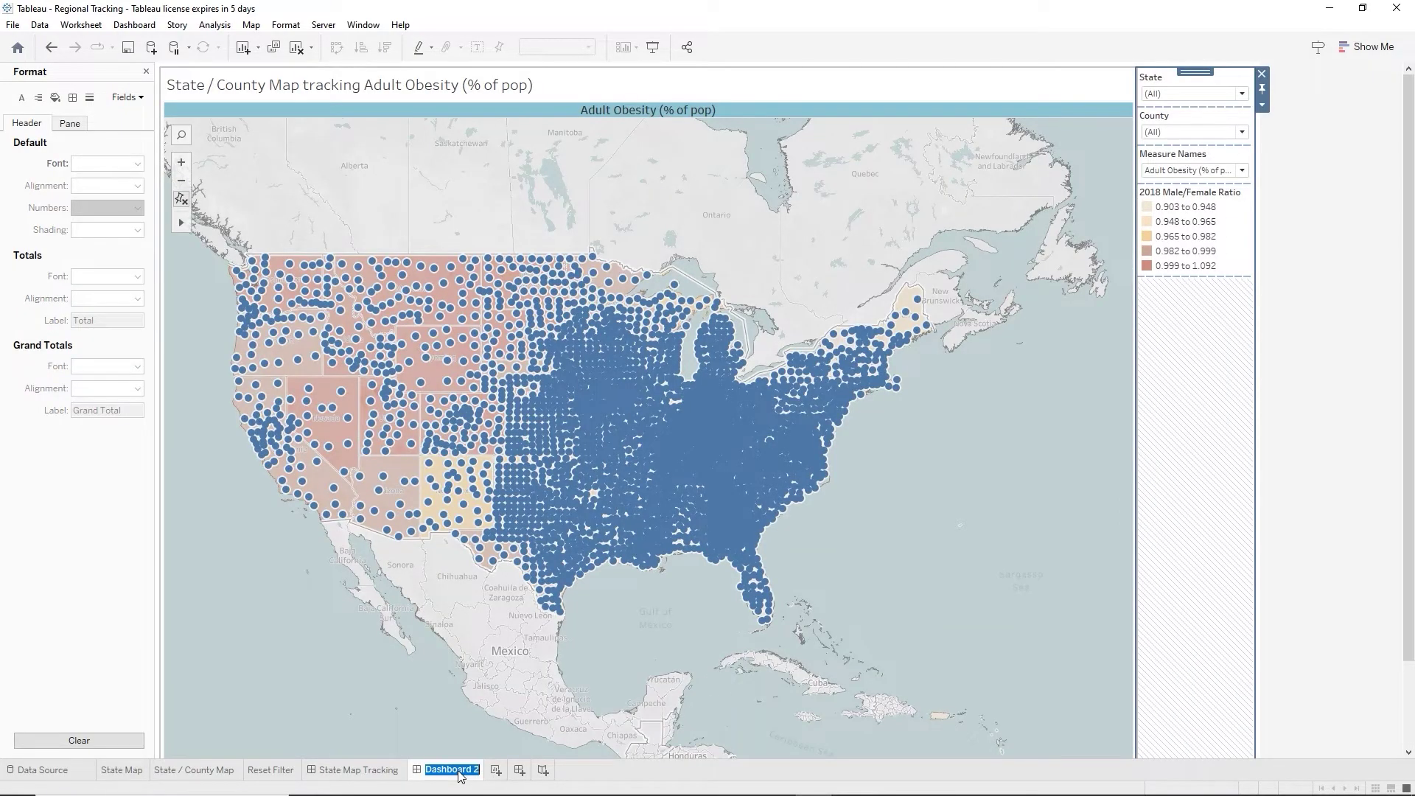
type("State/County ")
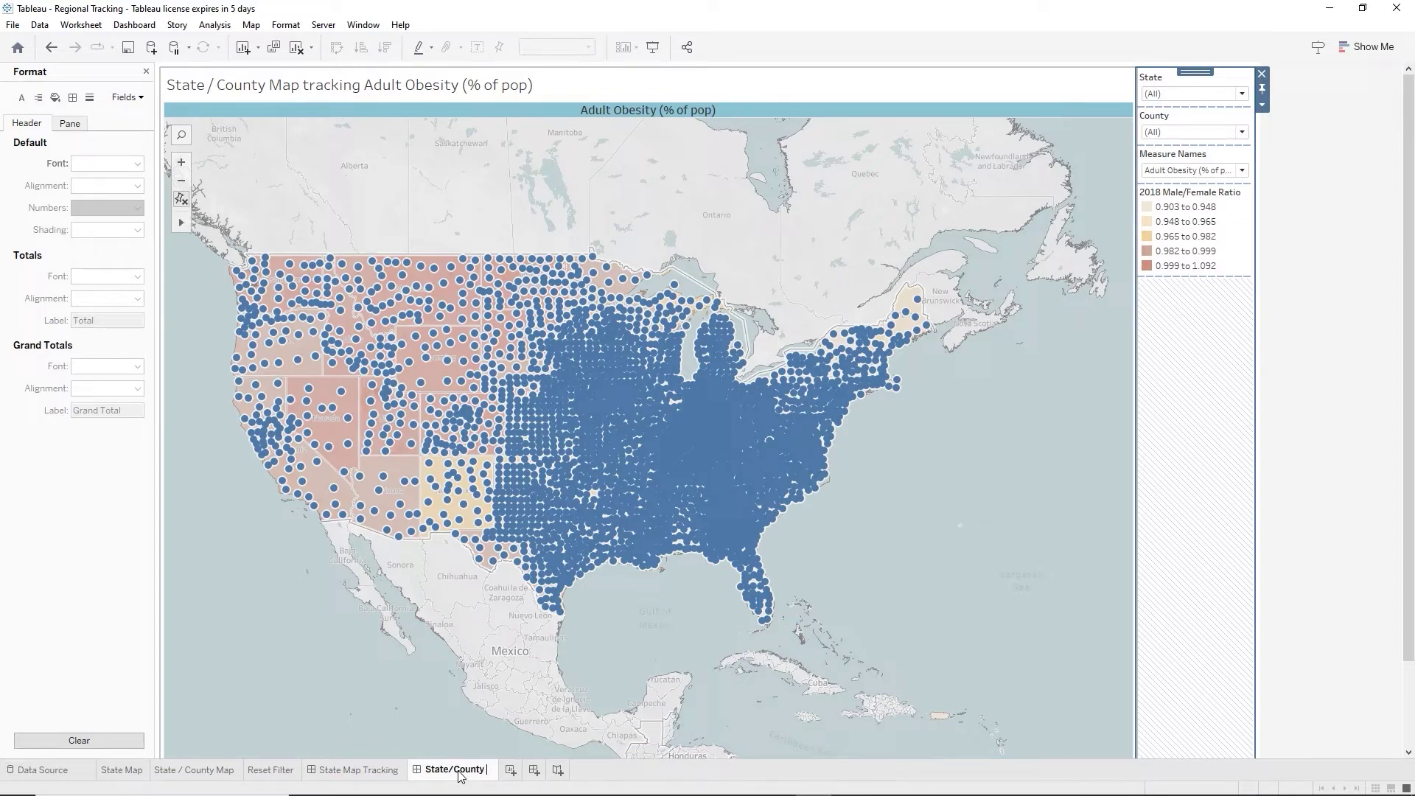
type("Map Tracking")
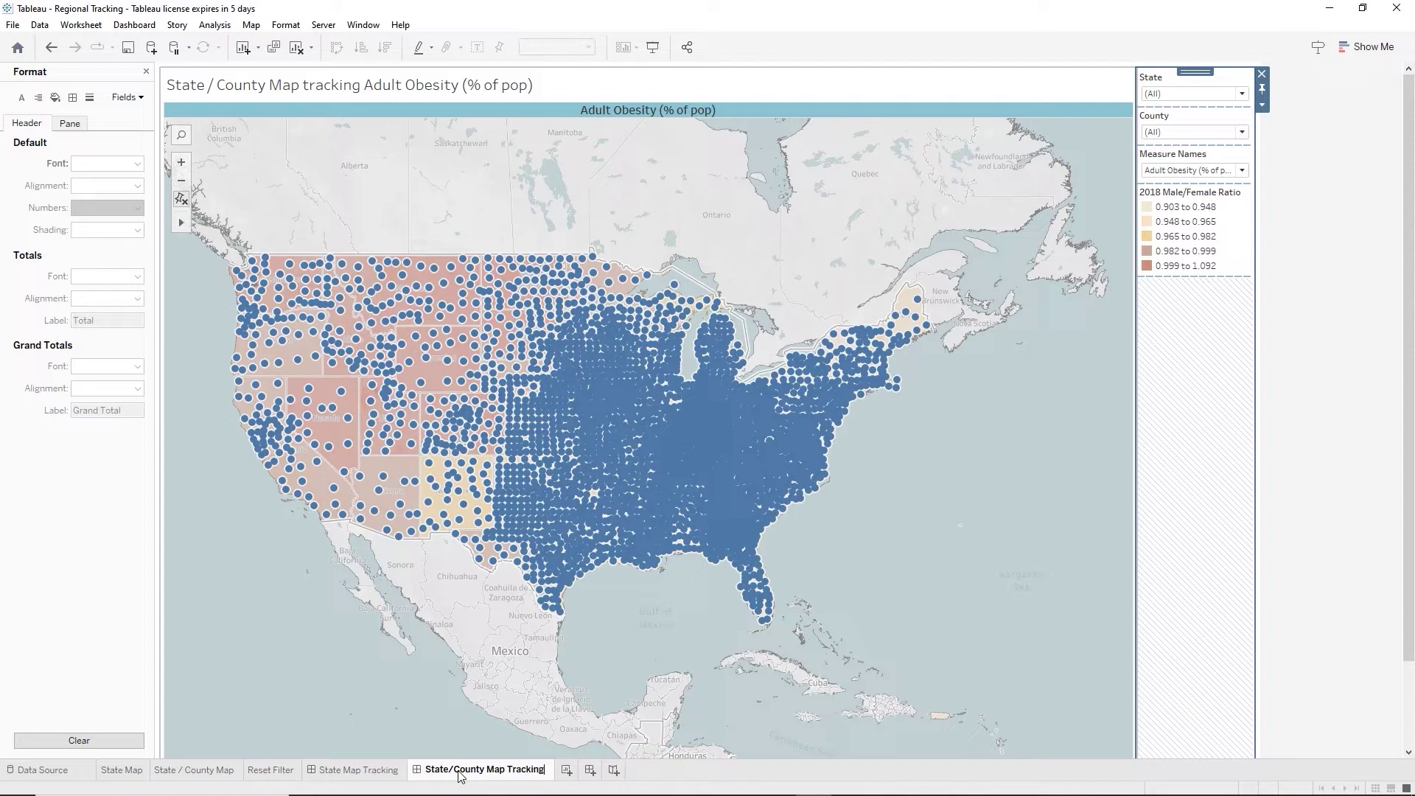
key("Return")
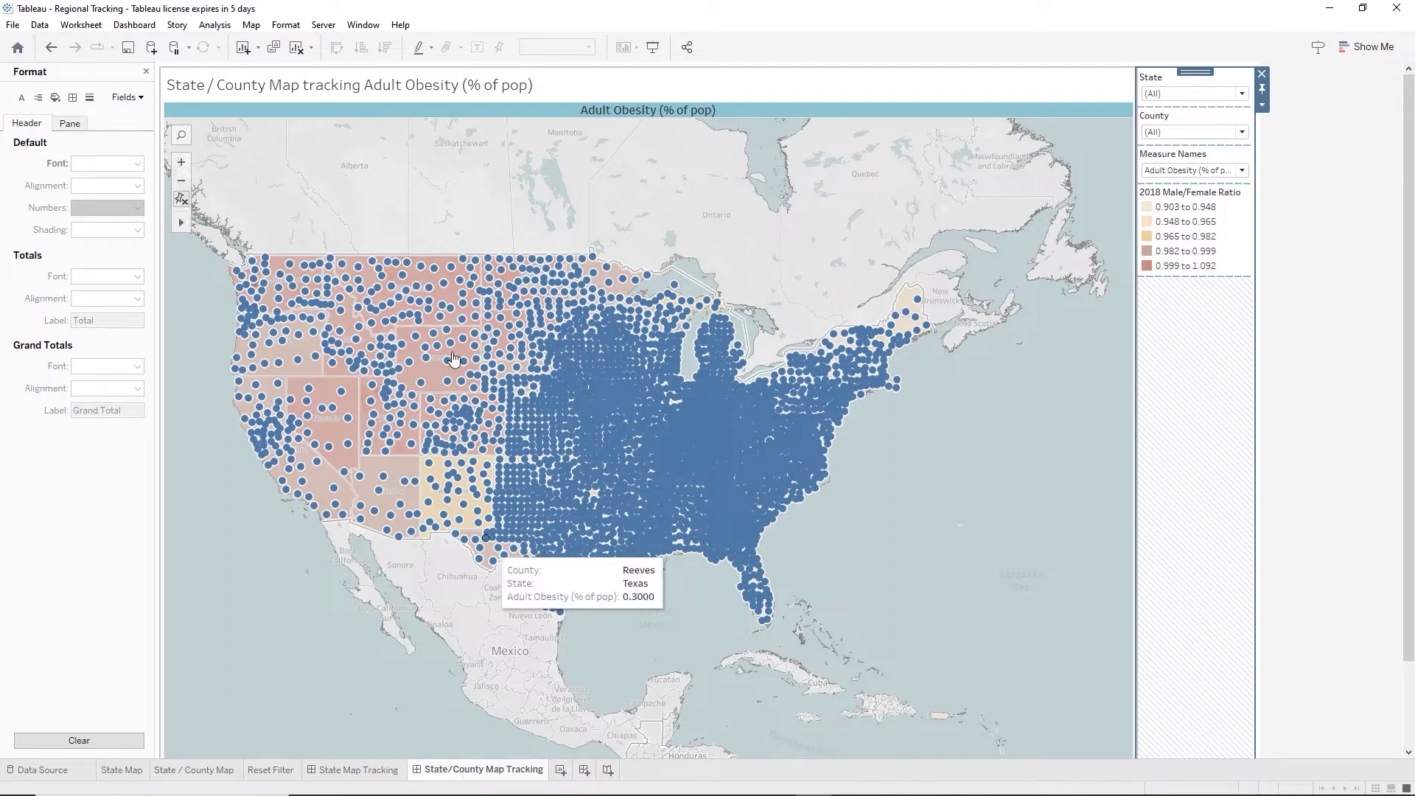
Save the workbook and close the formatting pane.
left_click(128, 48)
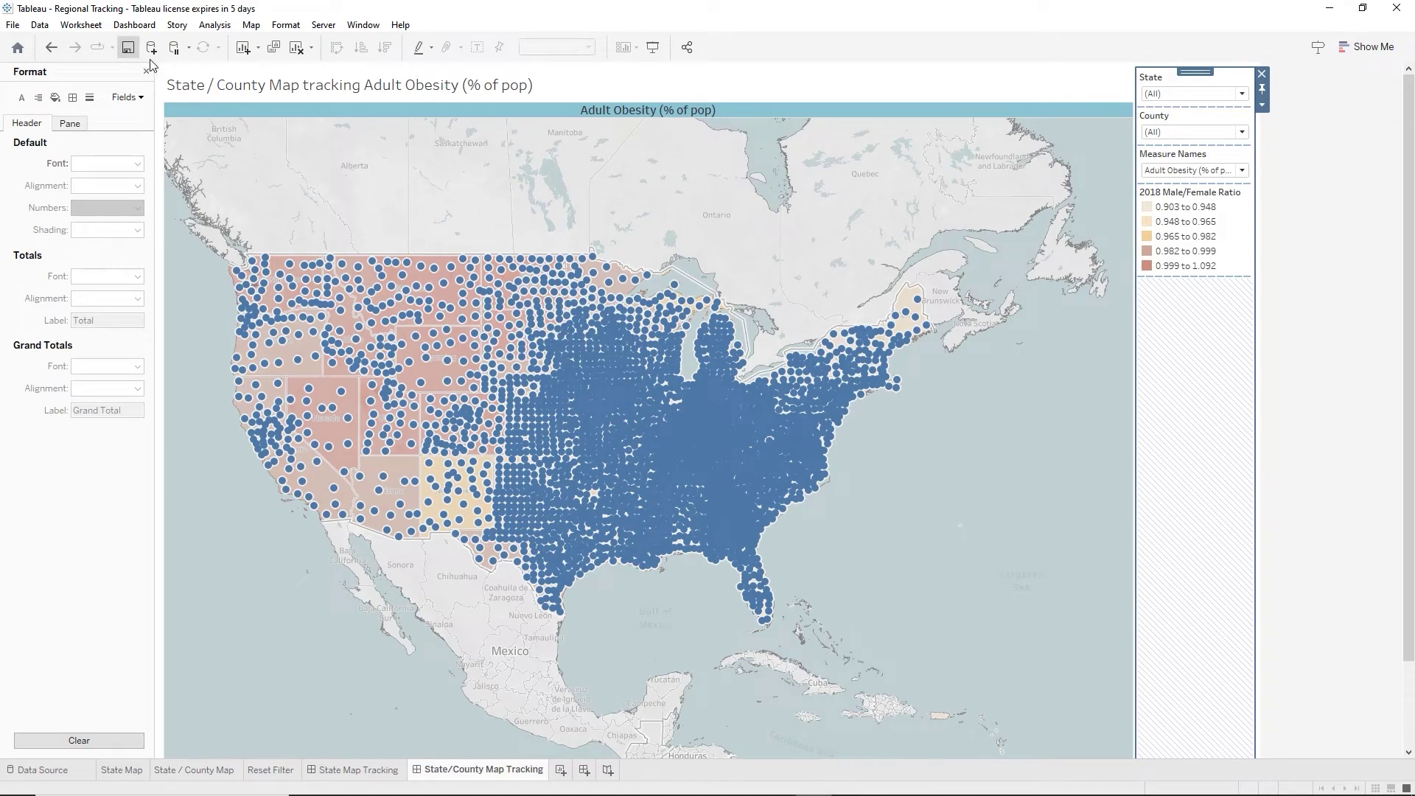
left_click(146, 73)
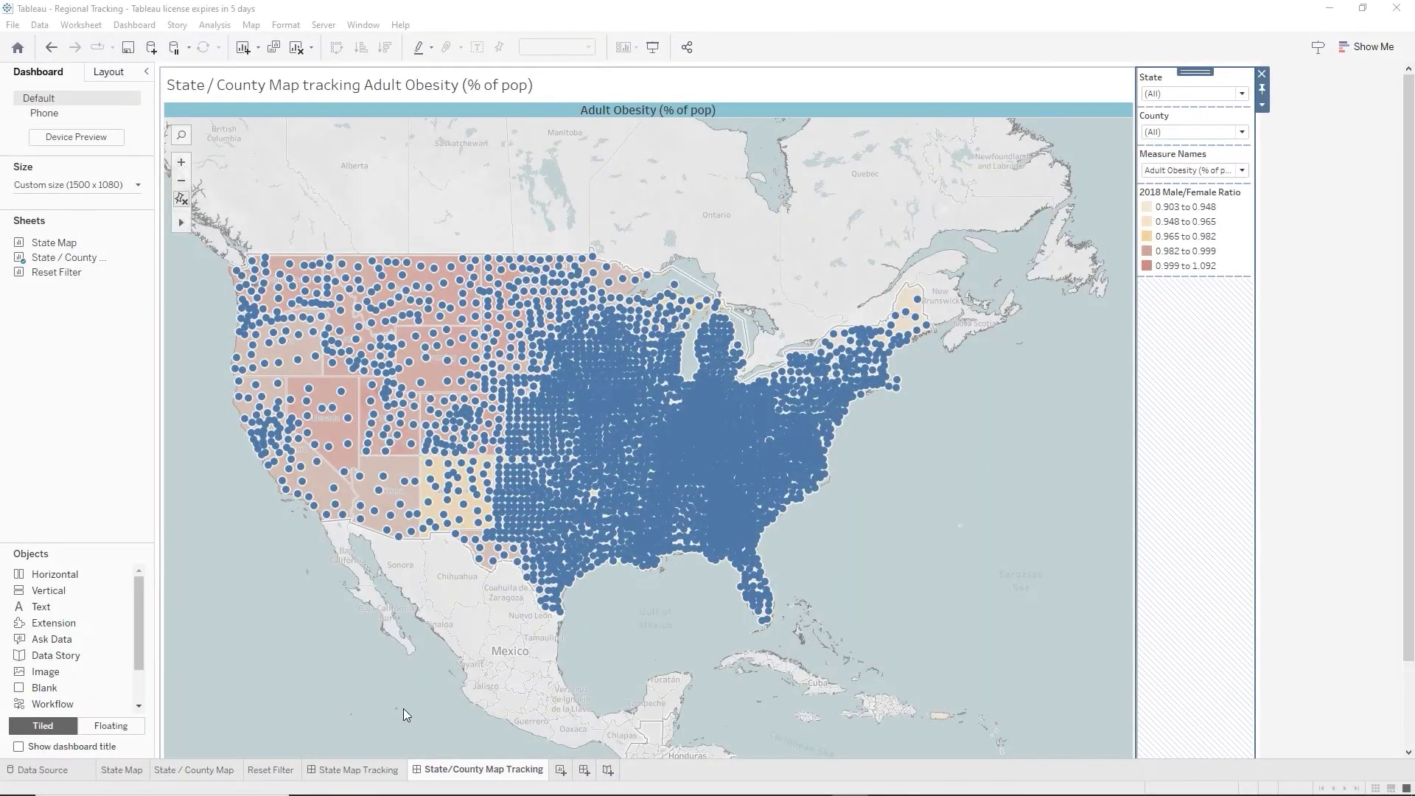
Add a filter action named Tracking Filter to the State Map Tracking dashboard and set it to run on hover.
left_click(361, 772)
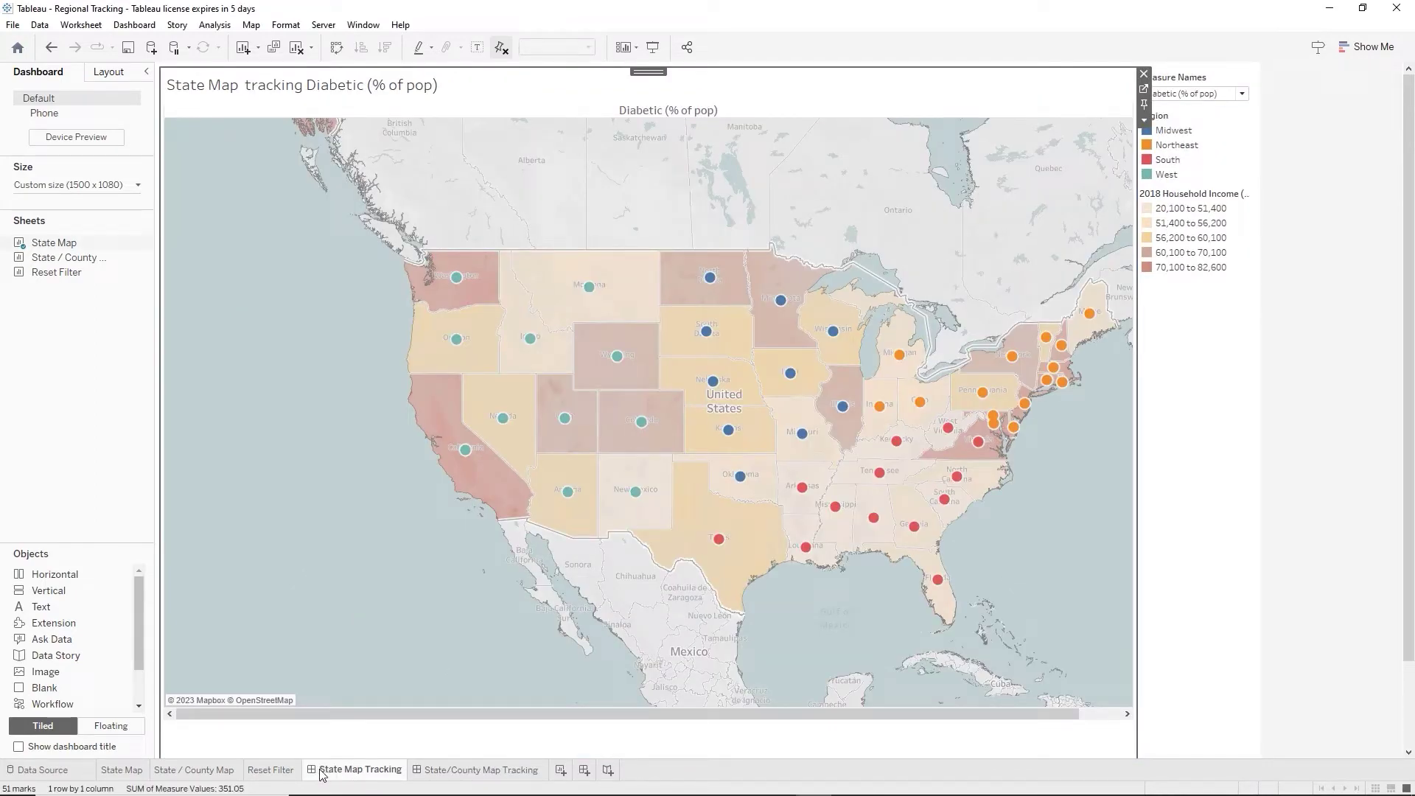
mouse_move(324, 770)
left_click(123, 25)
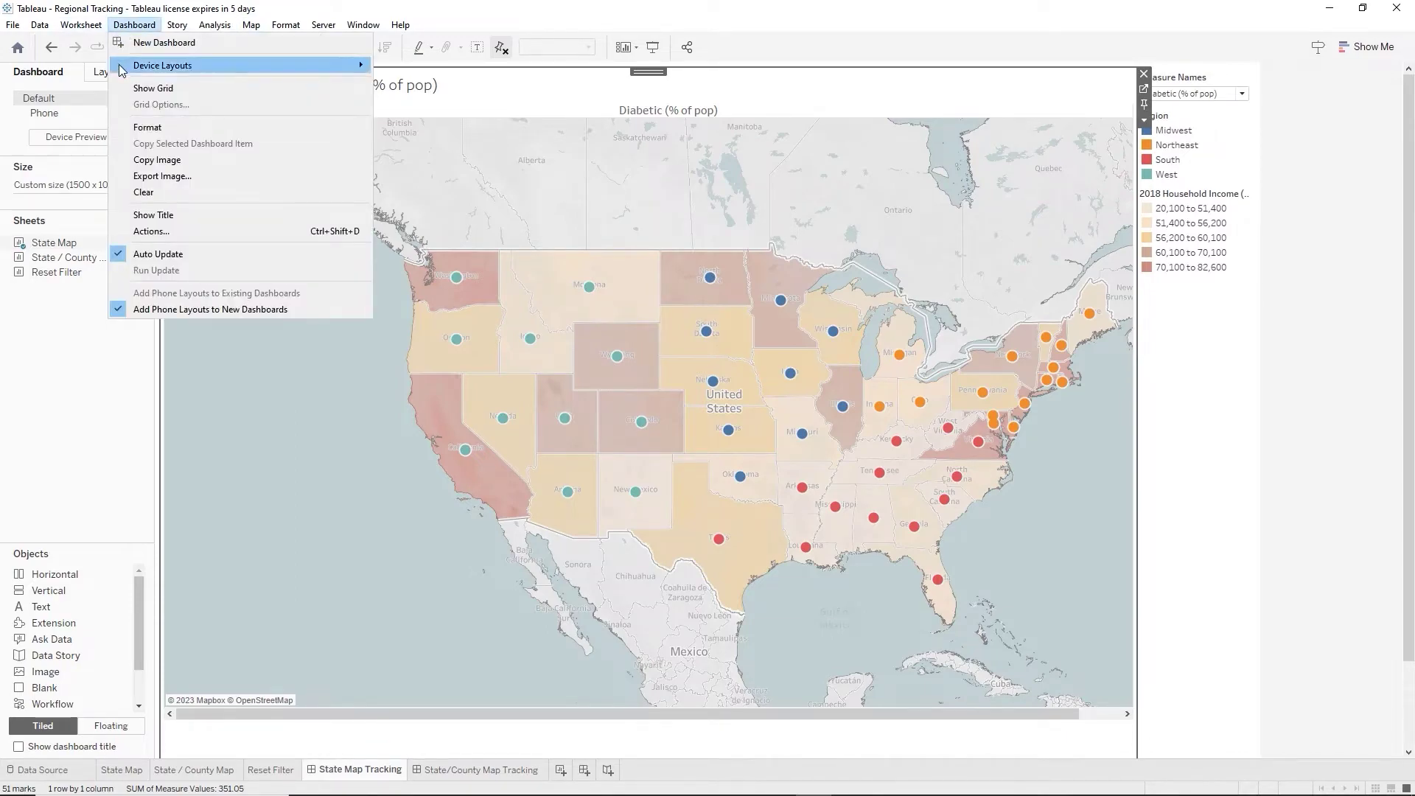
left_click(161, 232)
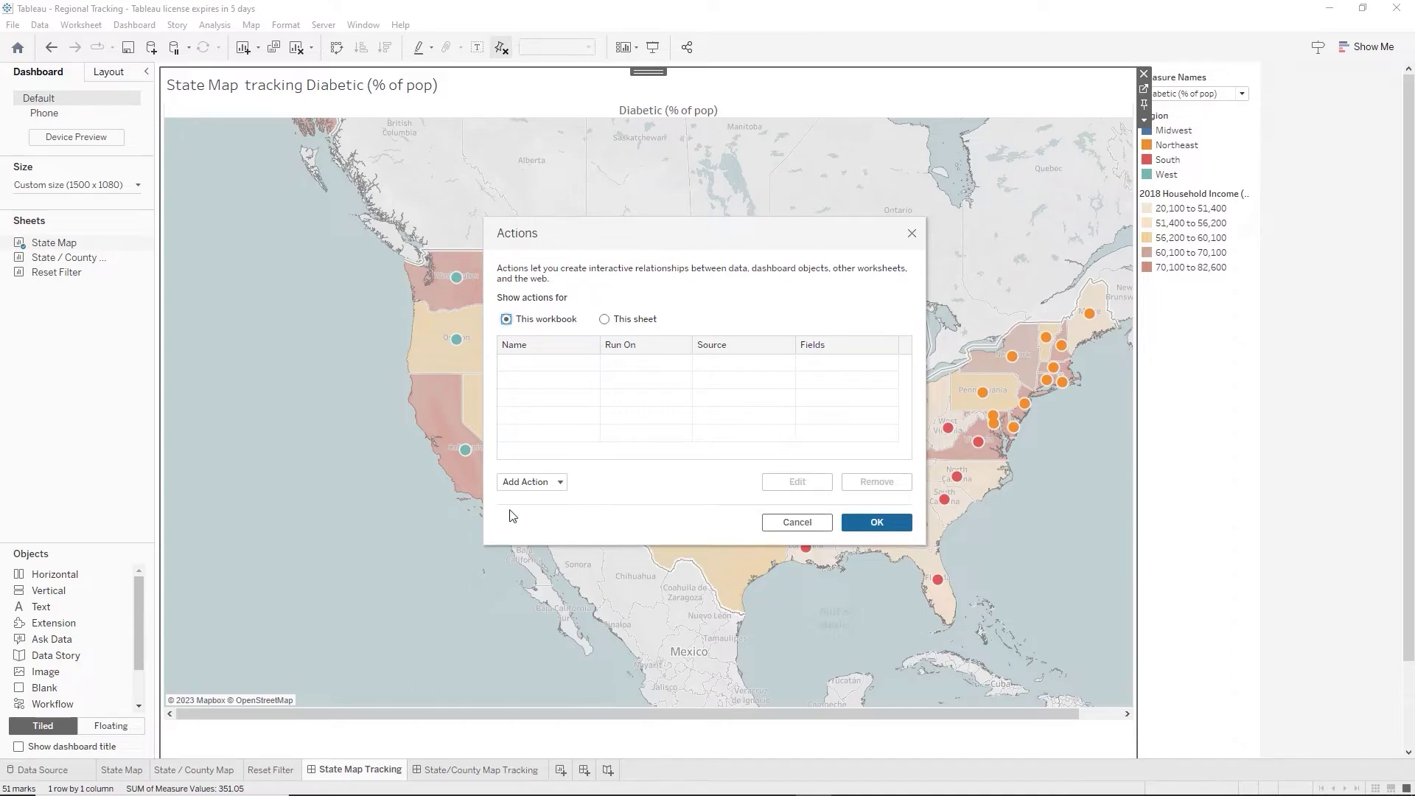
left_click(524, 489)
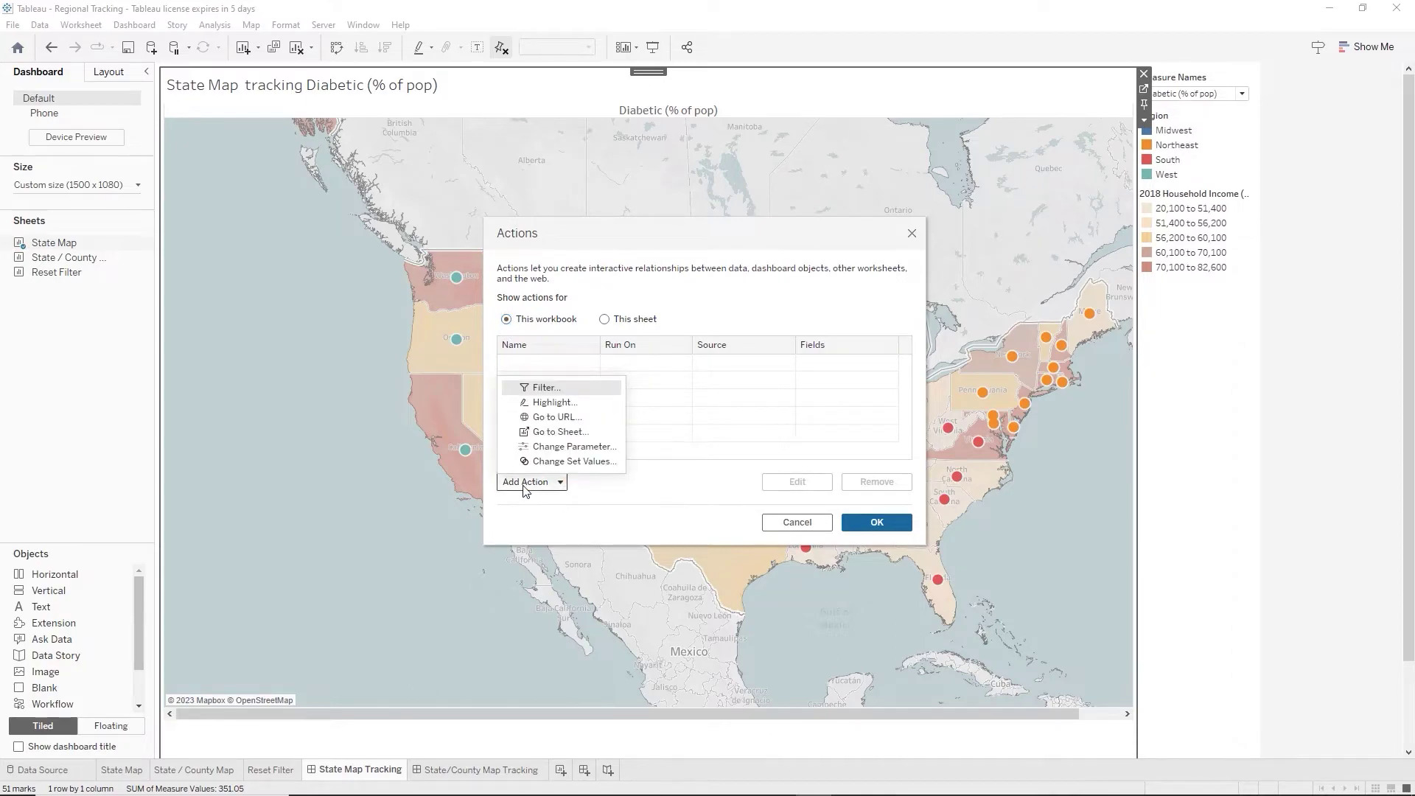
left_click(544, 388)
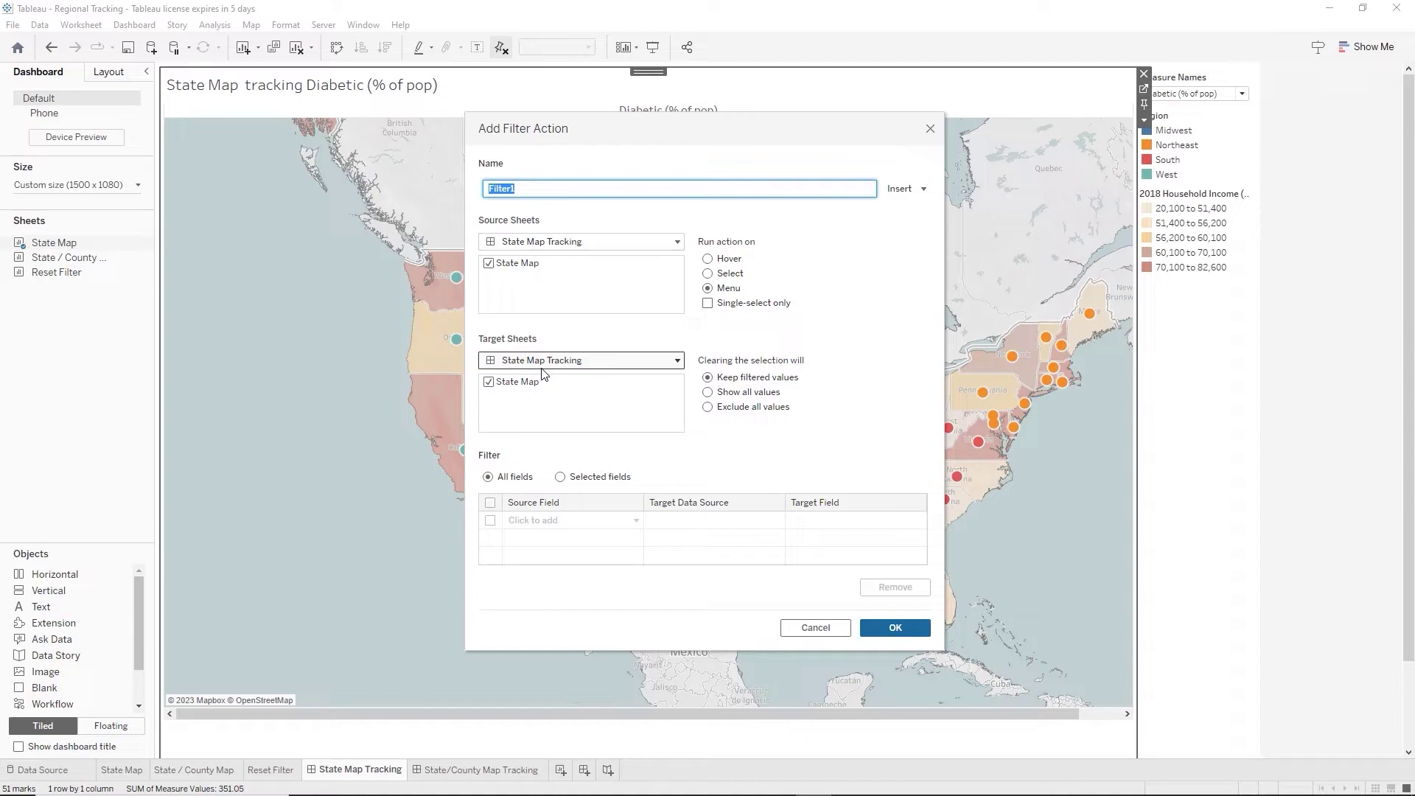
type("Tracking Filte")
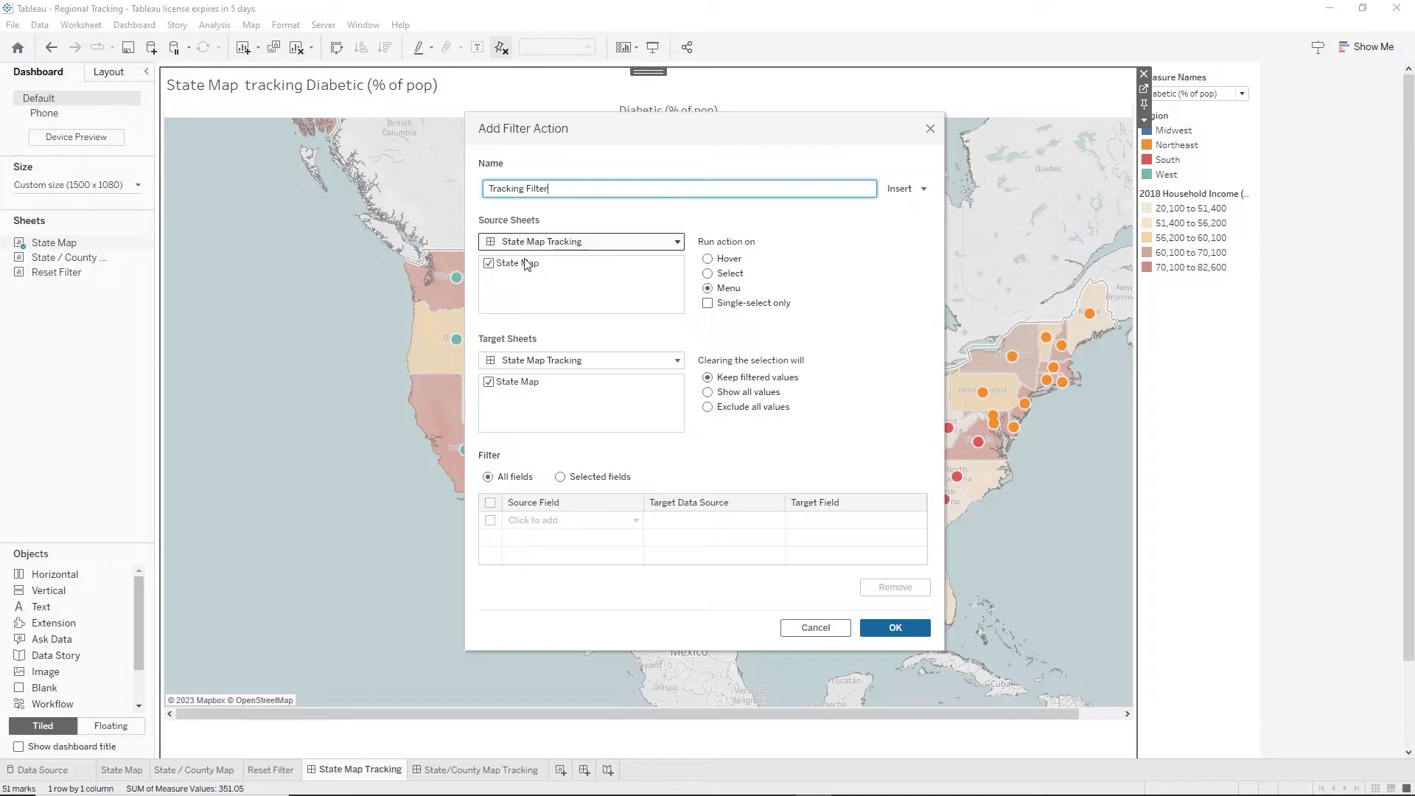
left_click(707, 260)
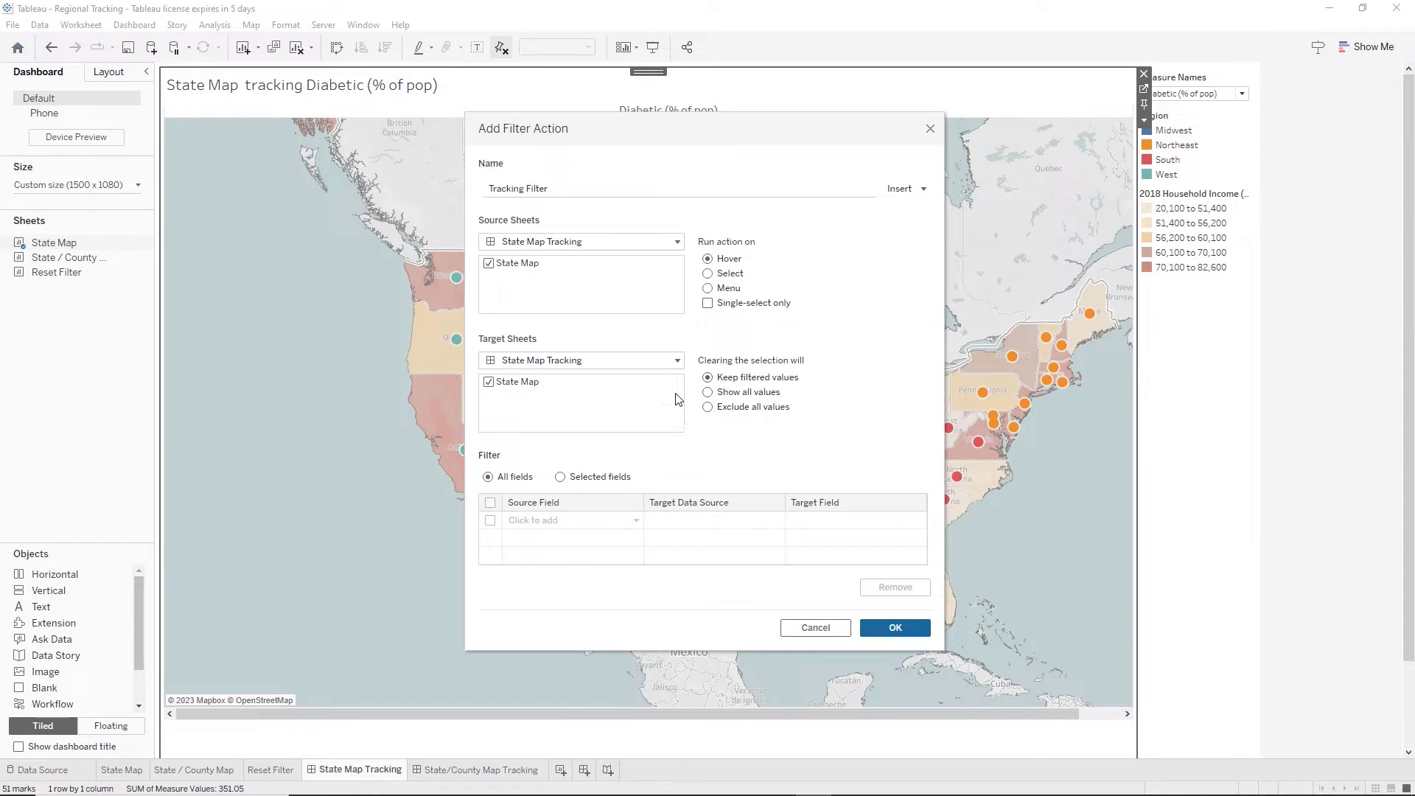
Target the filter action at the State/County Map Tracking dashboard and have clearing the selection show all values.
left_click(678, 361)
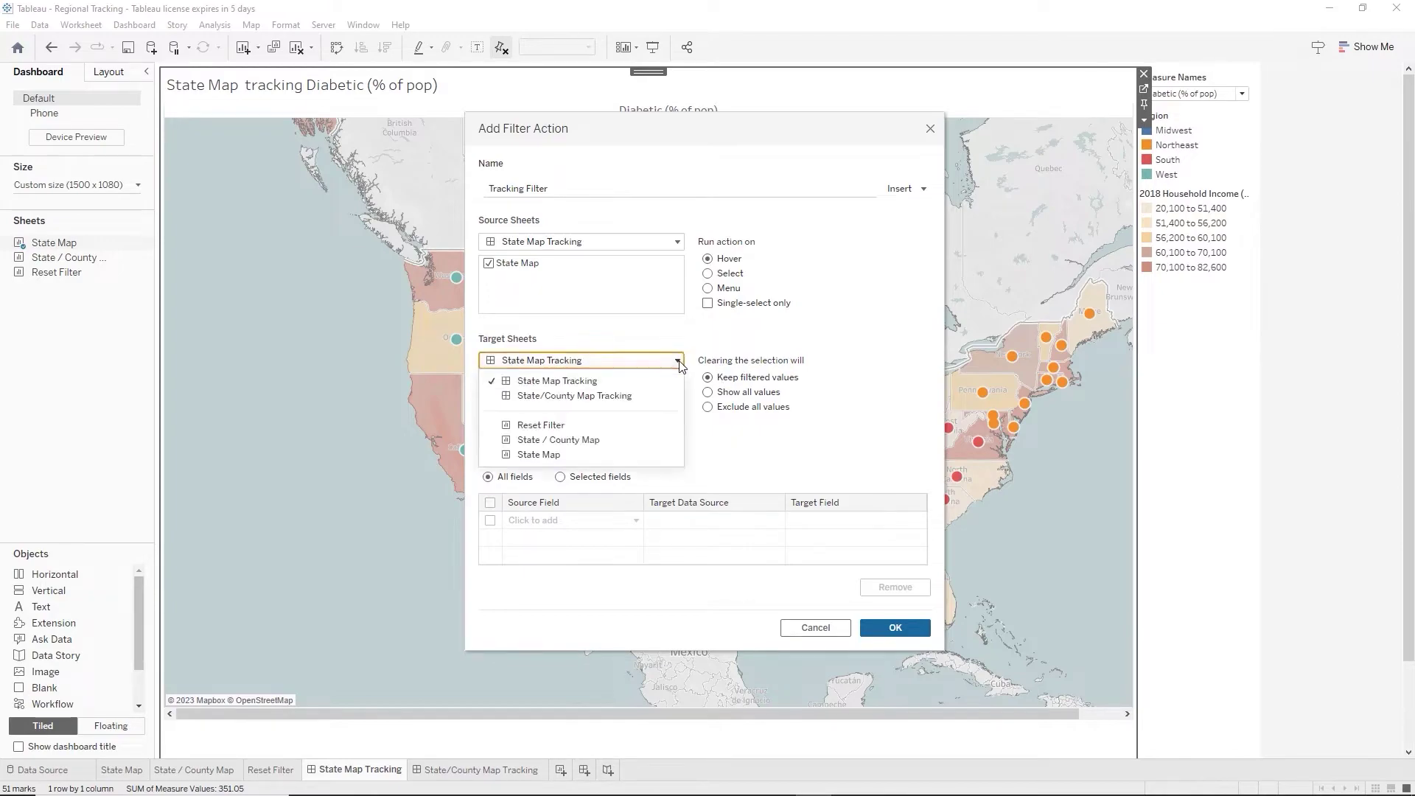
left_click(573, 396)
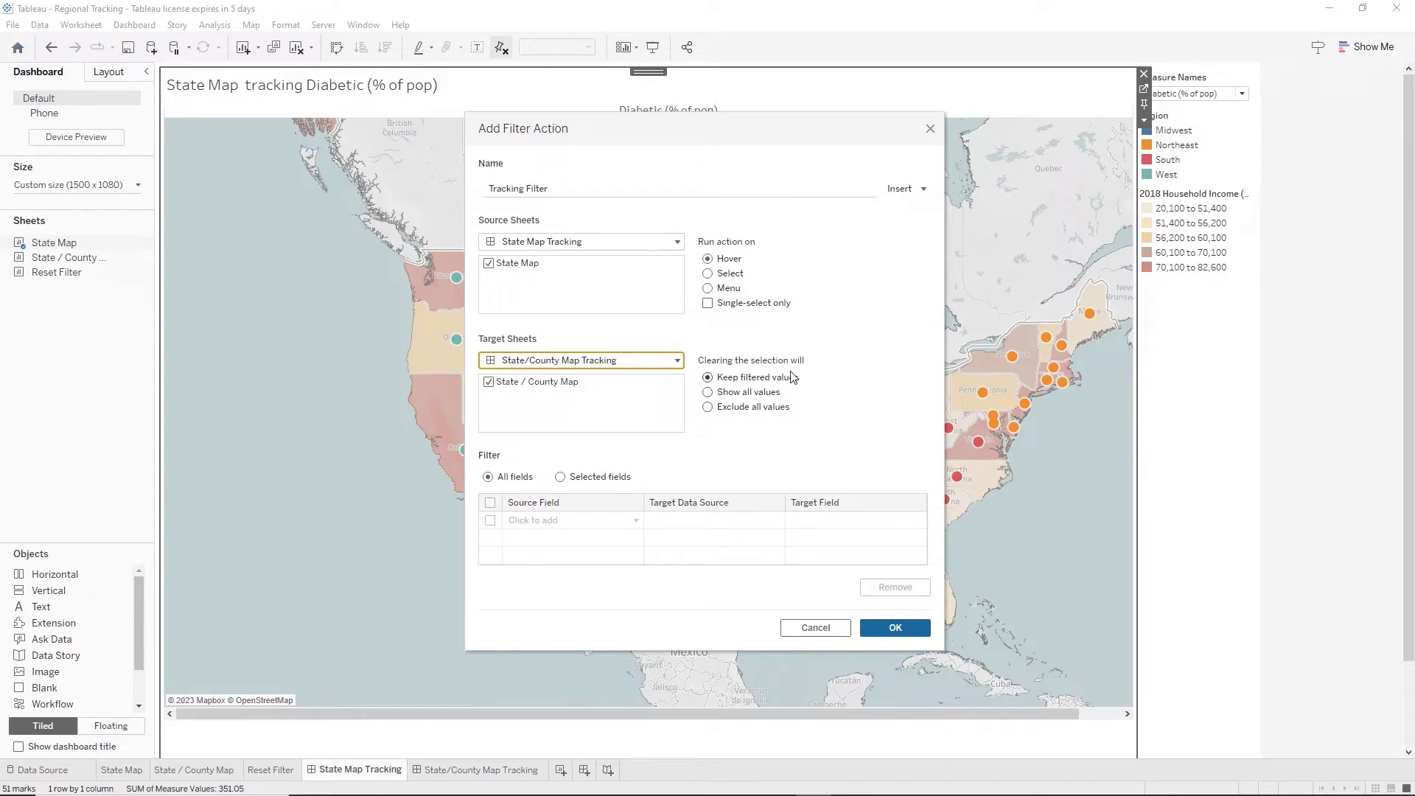
left_click(709, 395)
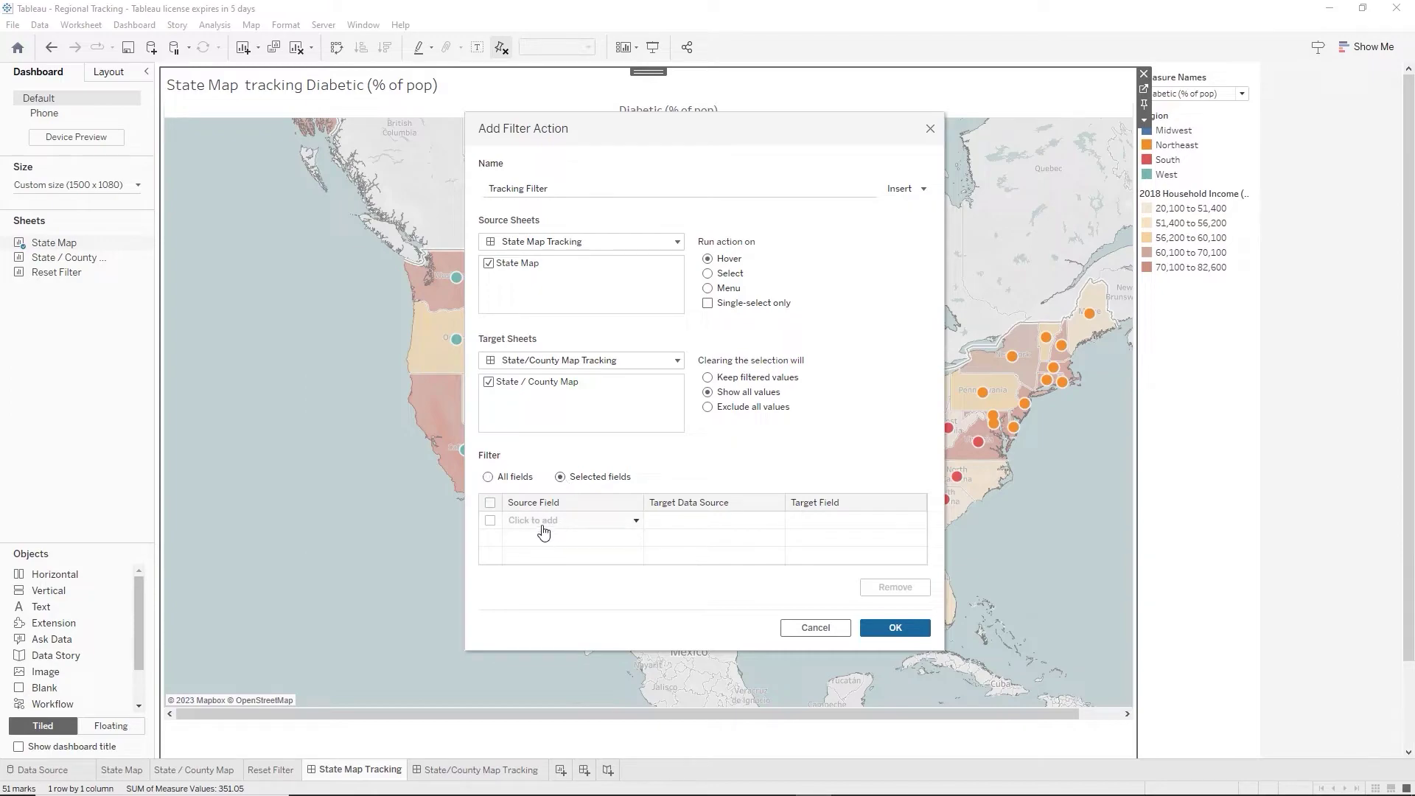
Restrict the filter action to the State field and confirm the dashboard actions.
left_click(542, 525)
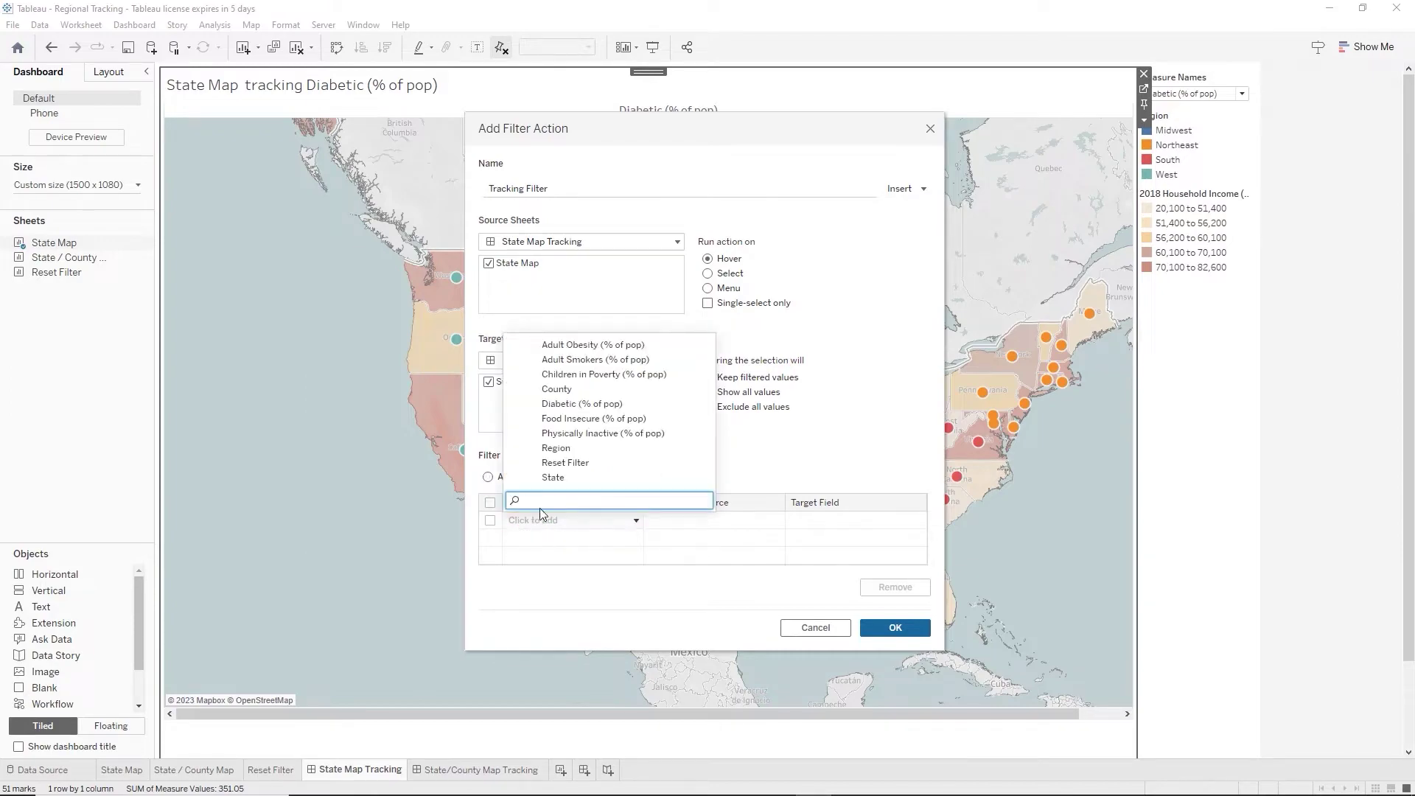
left_click(559, 479)
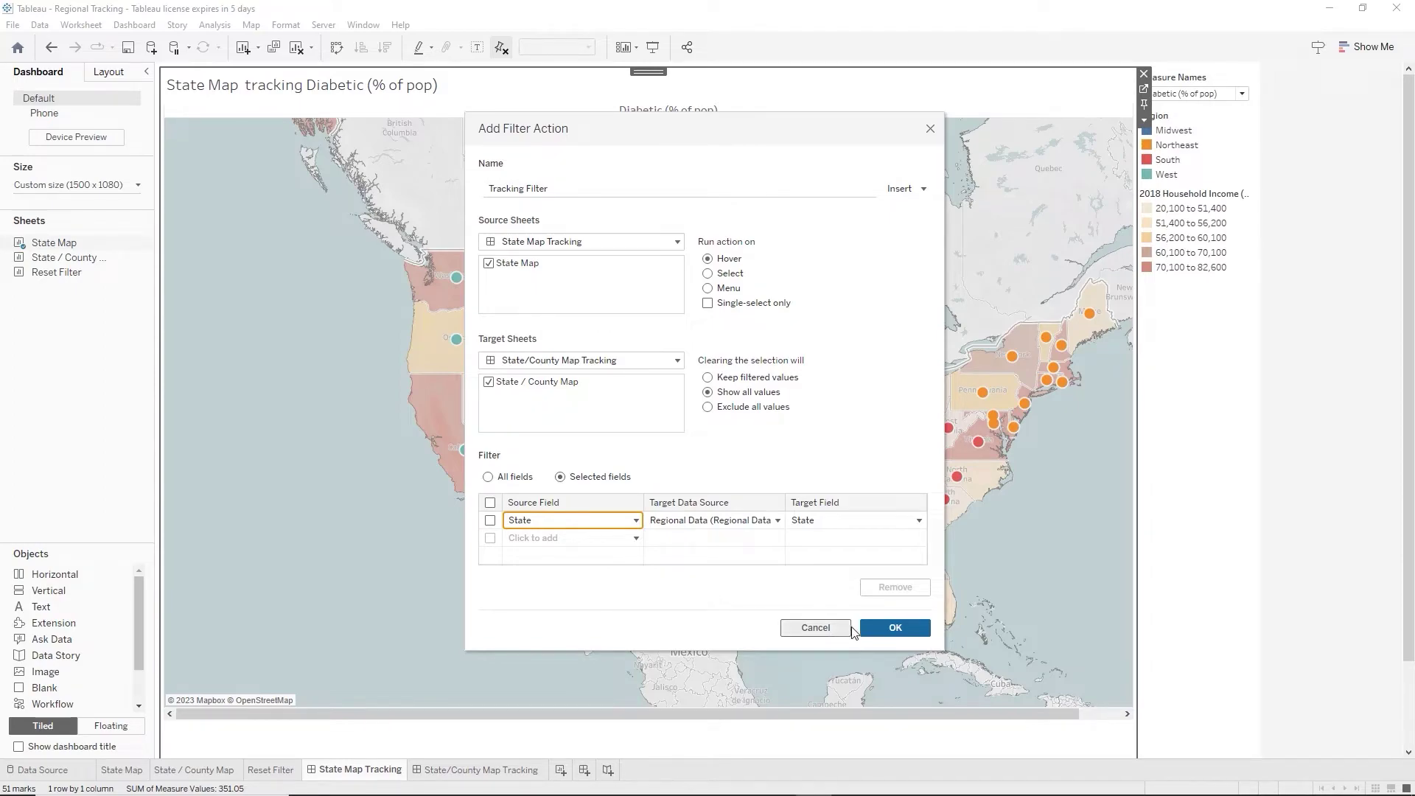
left_click(878, 630)
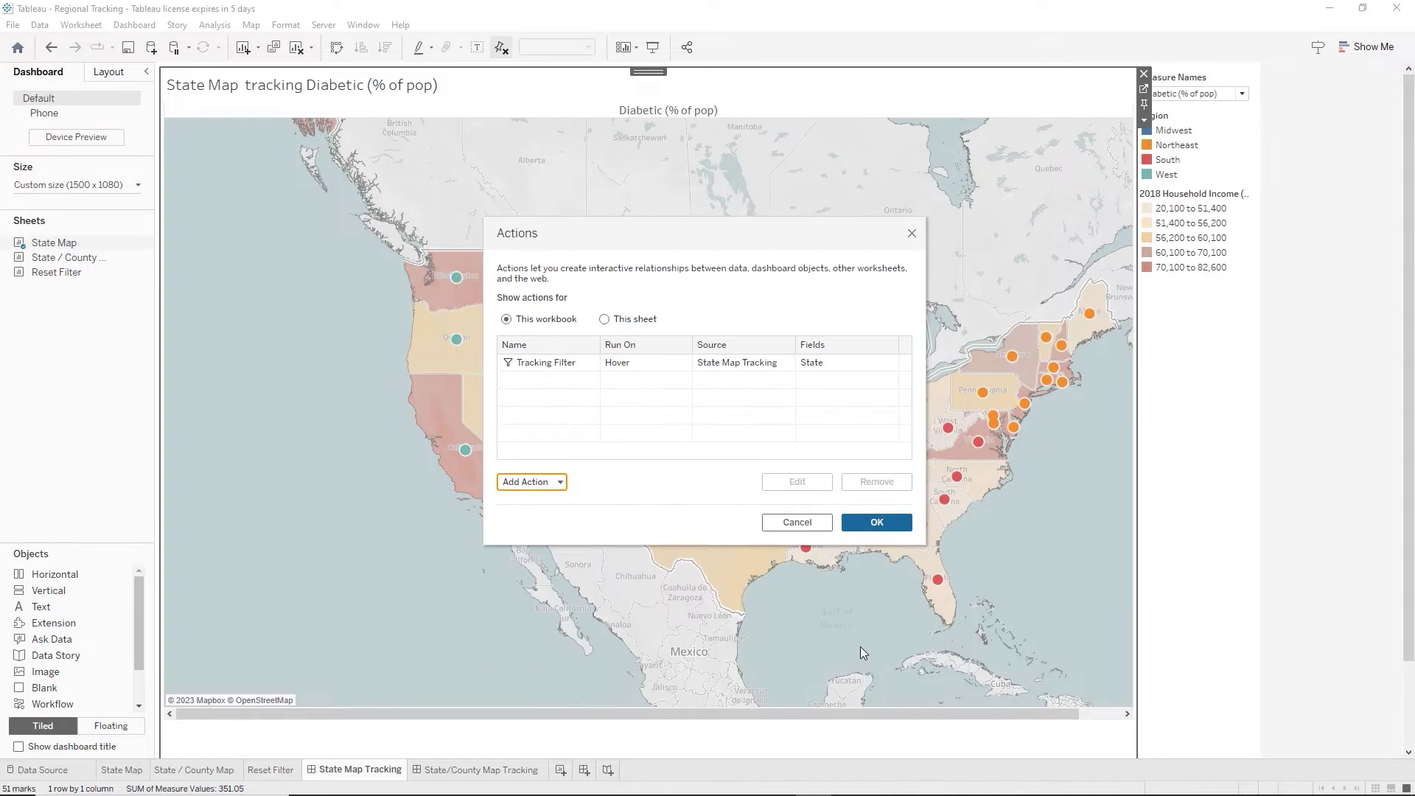
left_click(876, 522)
Test the filter action from the State Map Tracking dashboard with Texas and California, checking the county map.
key("ctrl+Tab")
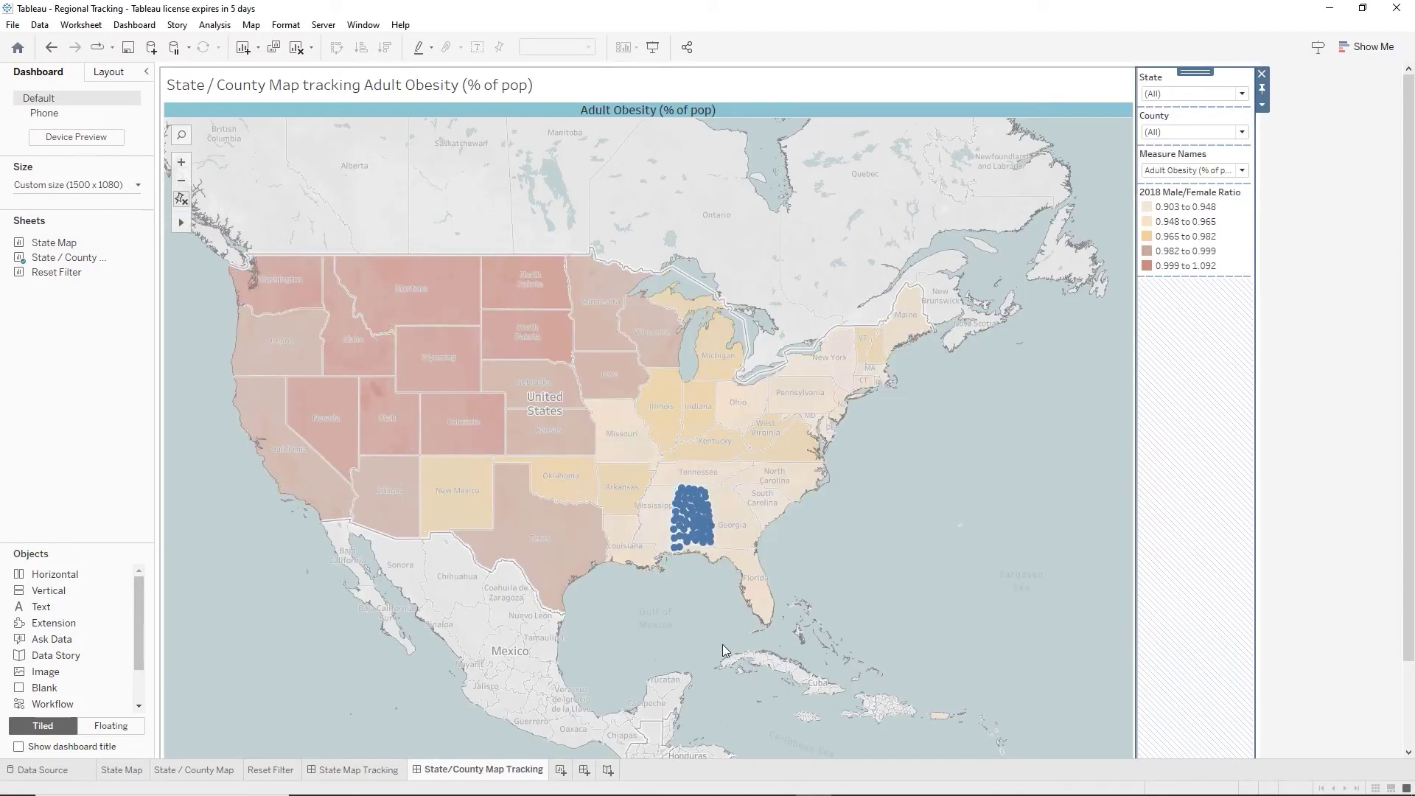
left_click(356, 771)
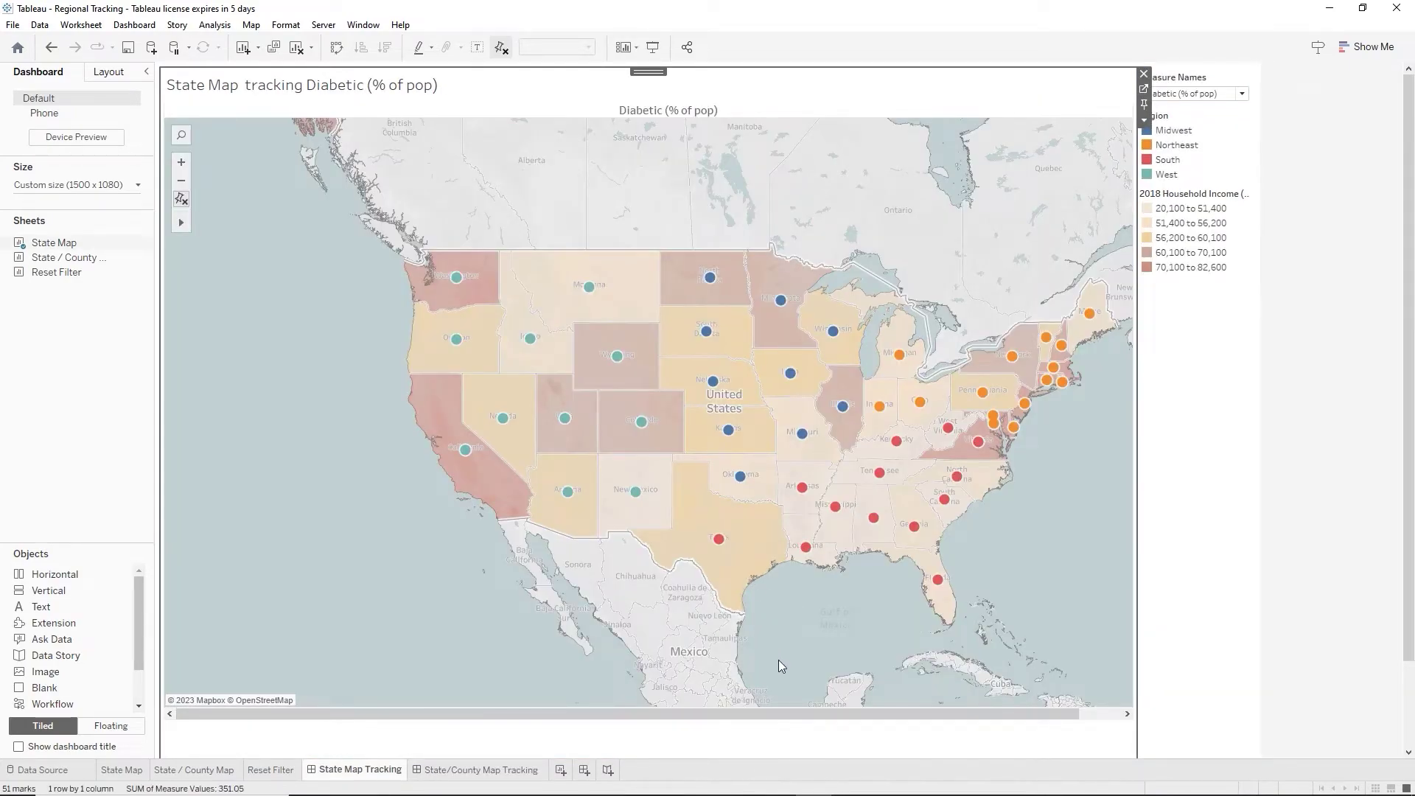
left_click(713, 552)
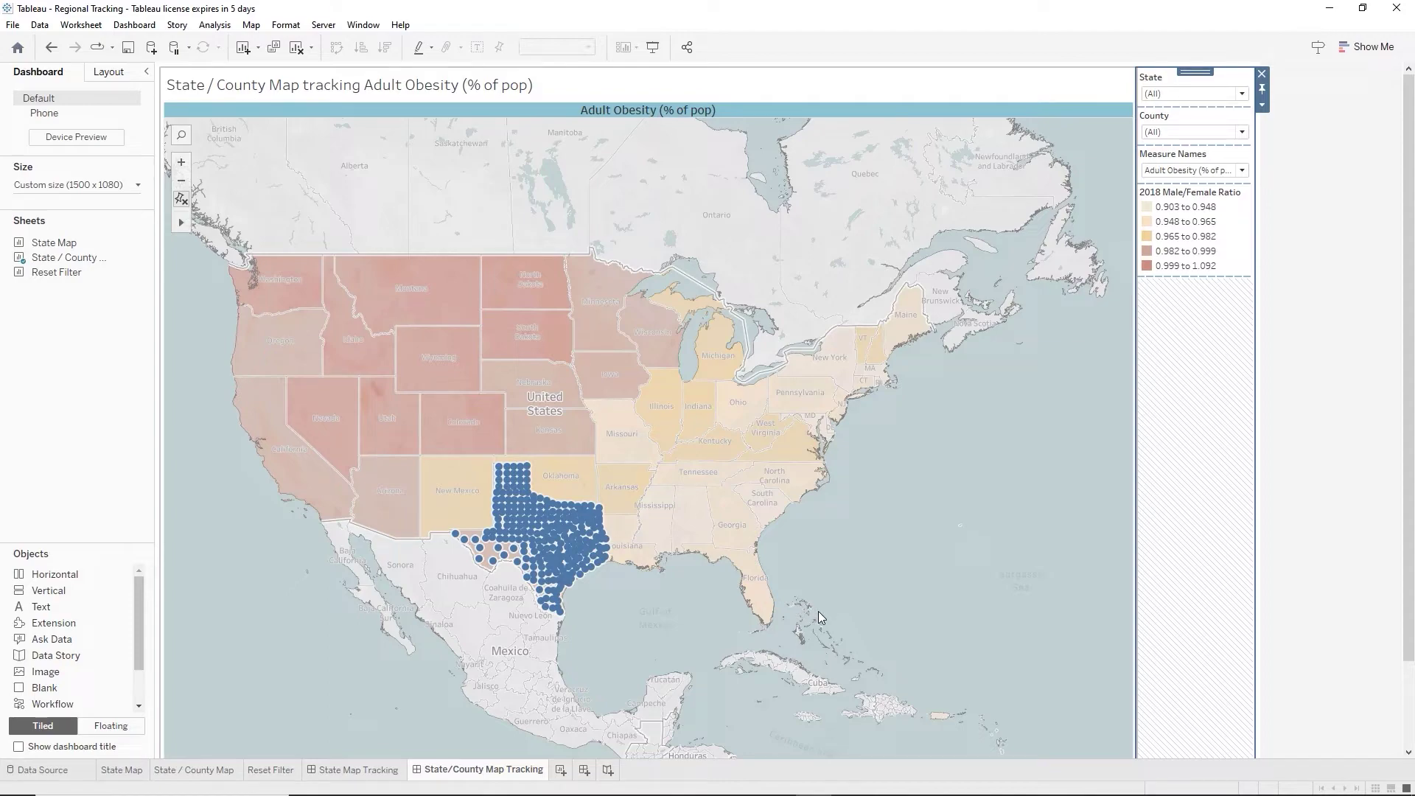
left_click(350, 770)
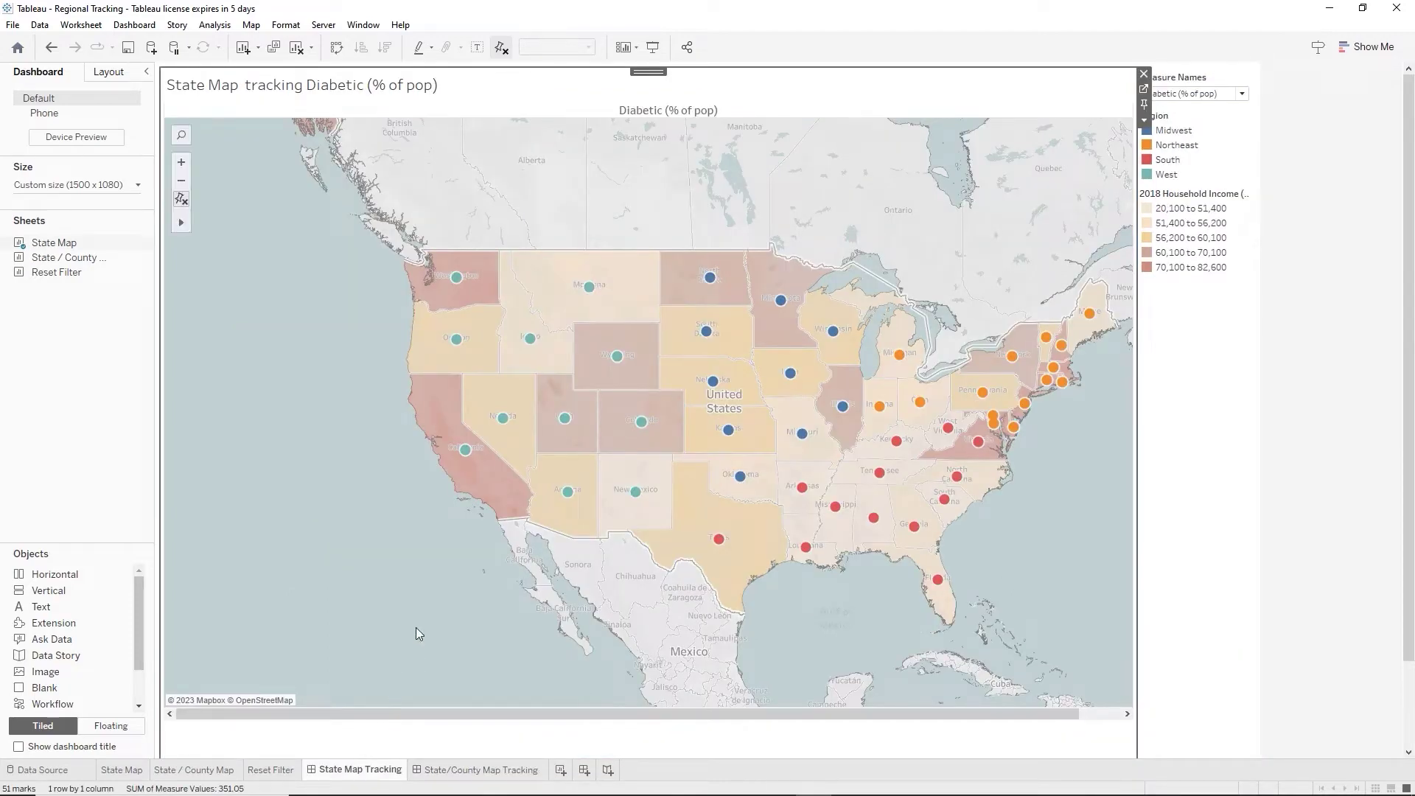
left_click(449, 450)
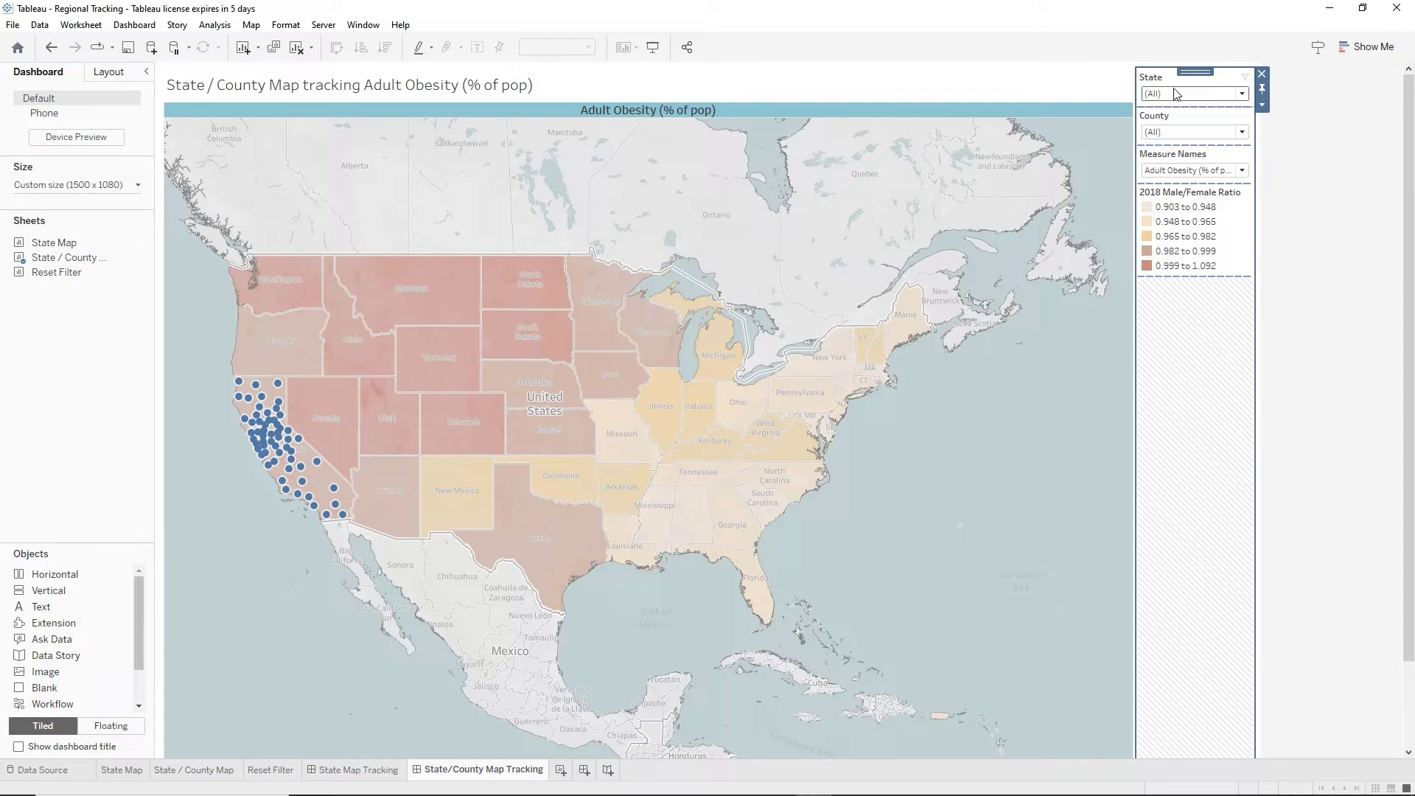
Remove only the State filter from the State/County Map Tracking dashboard, keeping the layout container and the County filter.
left_click(1262, 75)
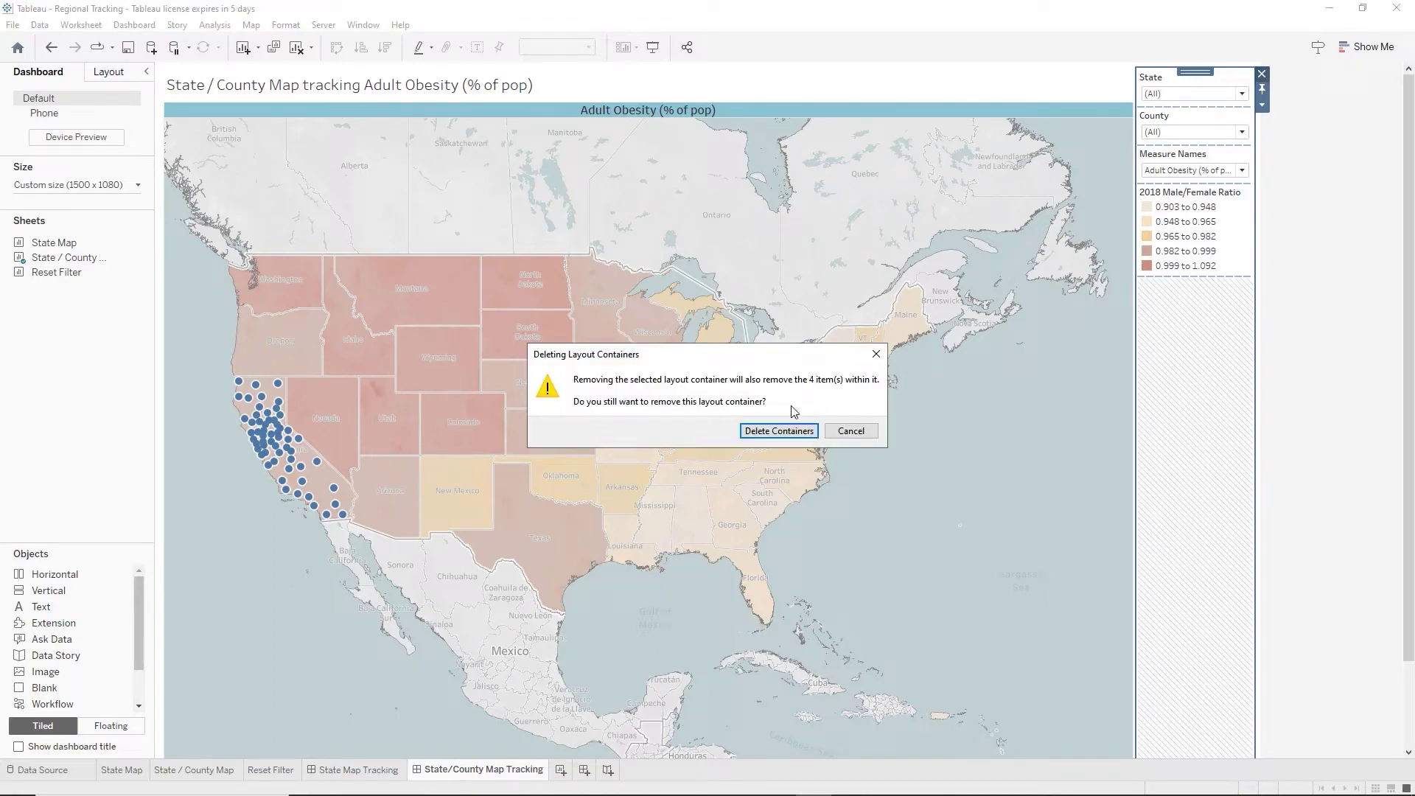
left_click(849, 431)
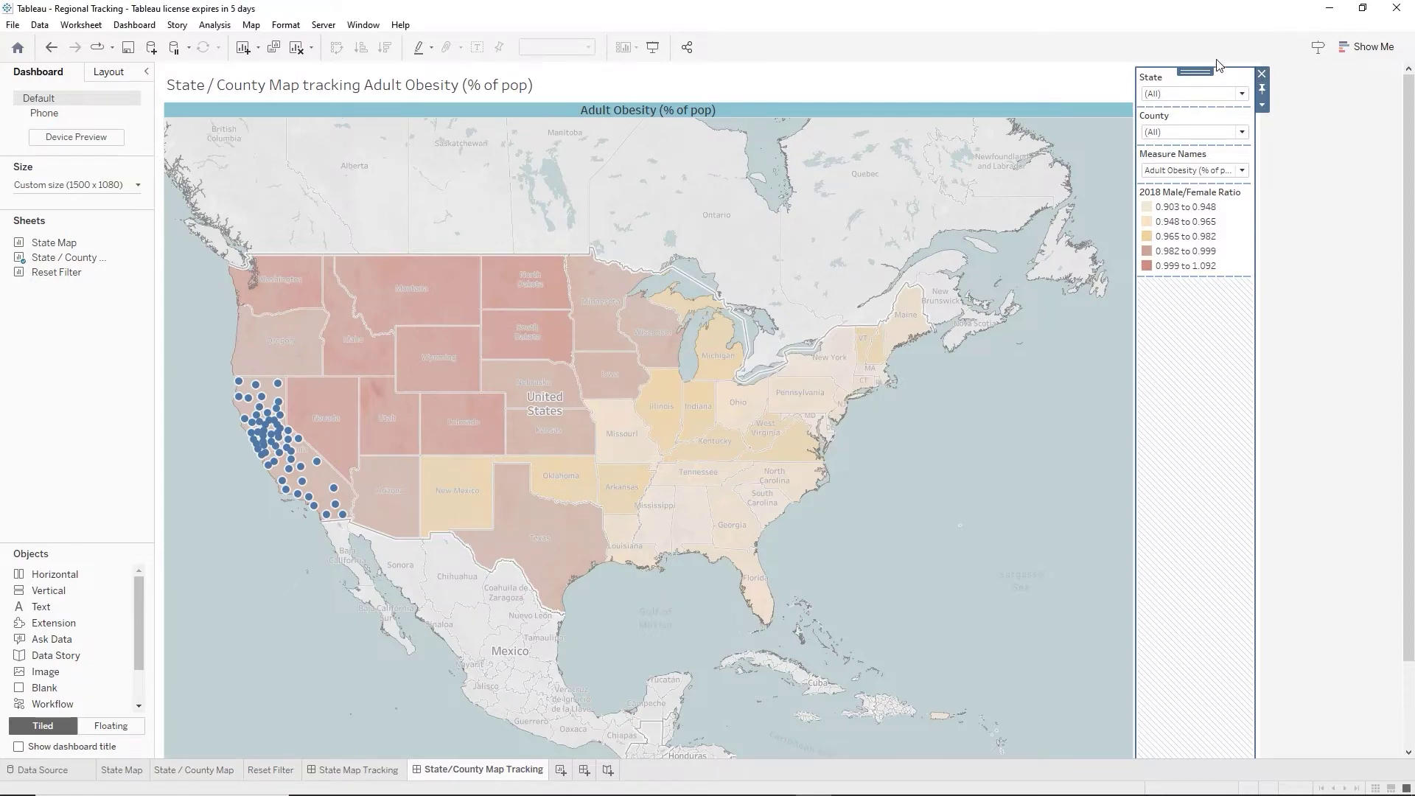
left_click(1224, 90)
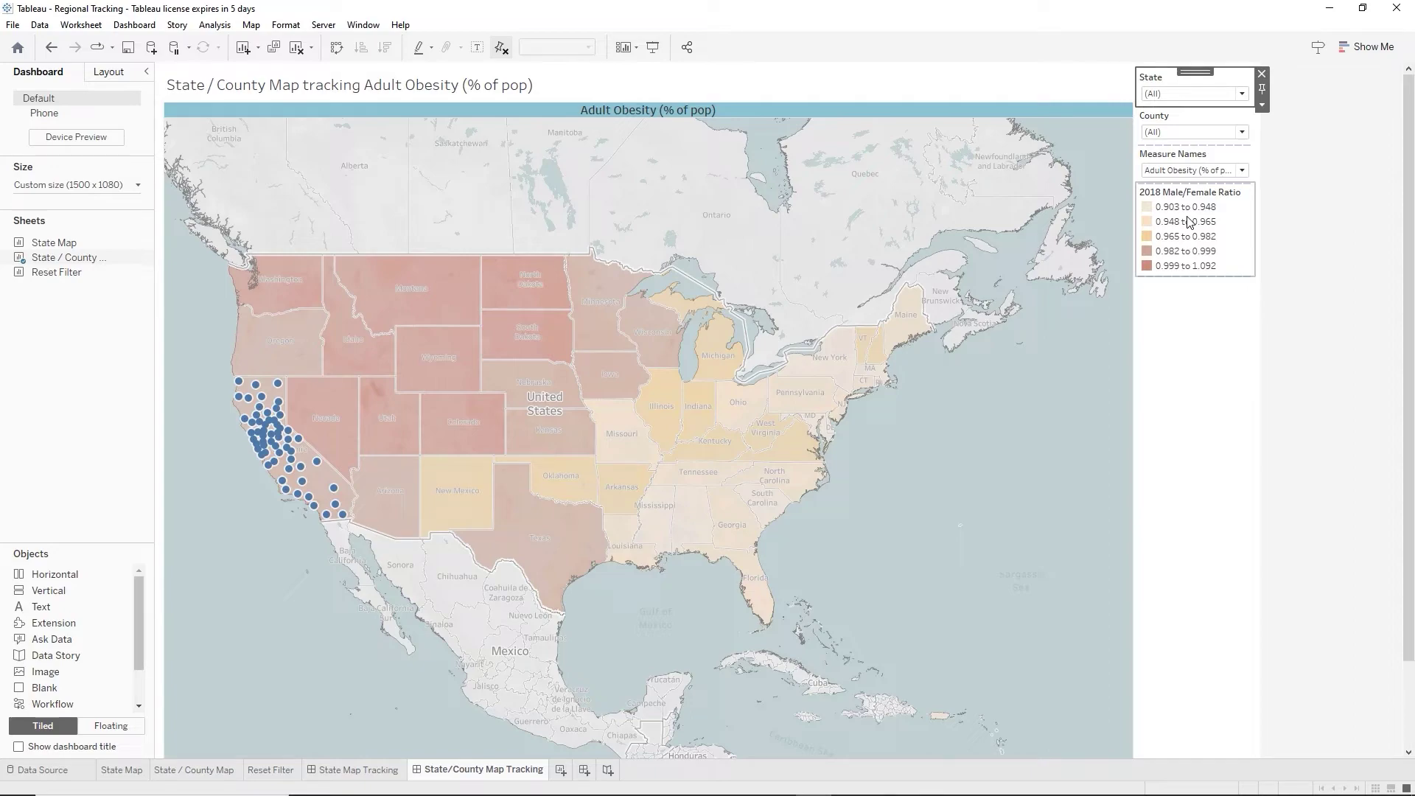
left_click(1180, 118)
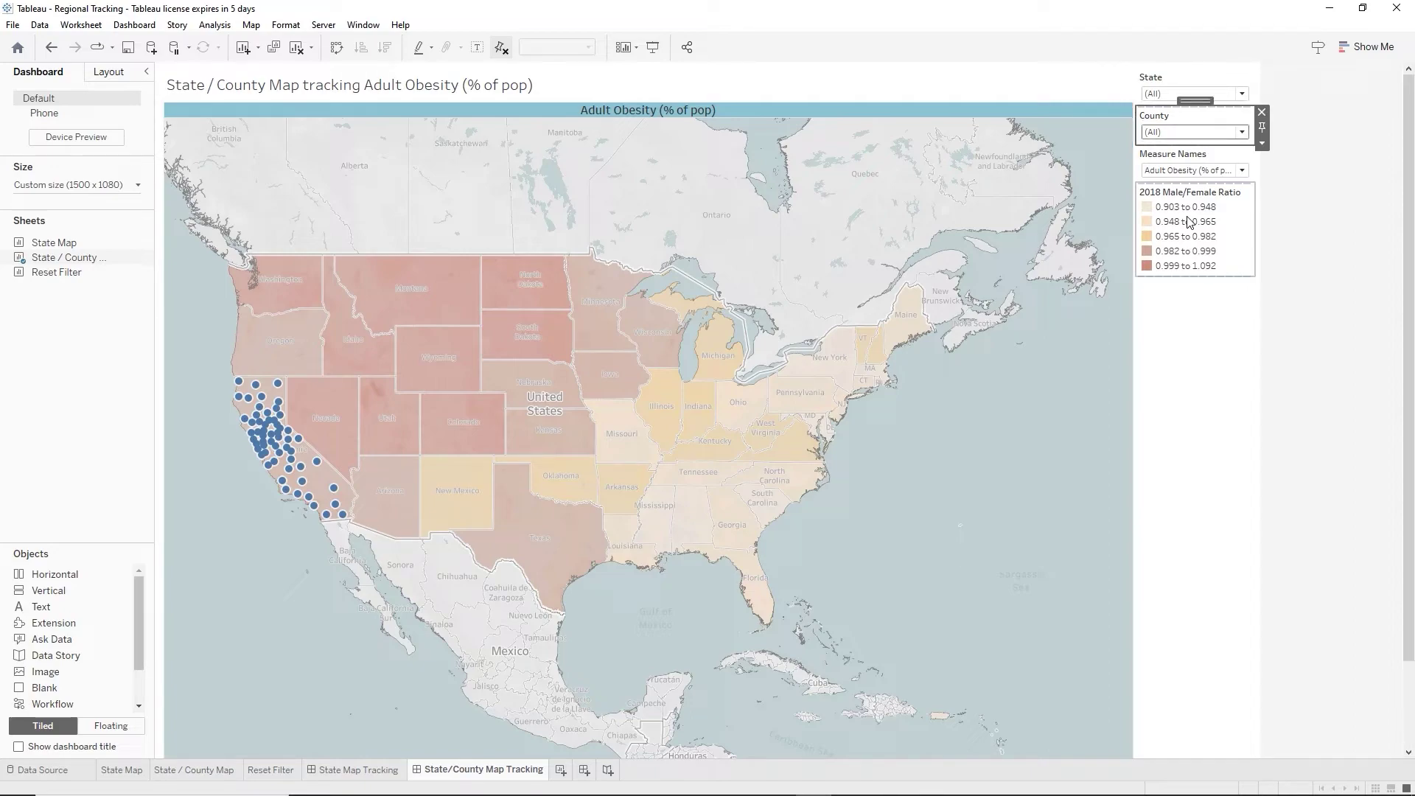
left_click(1243, 135)
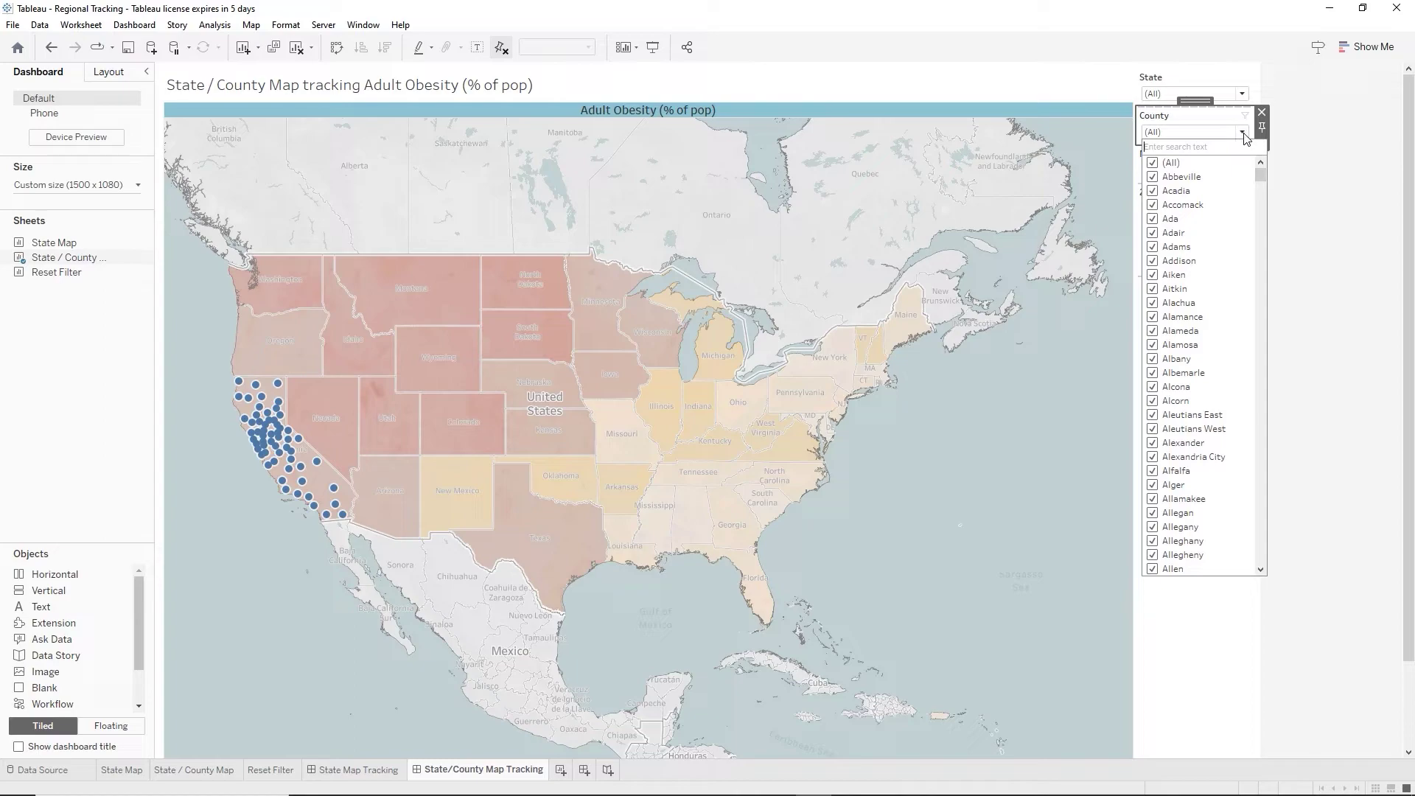
left_click(1245, 138)
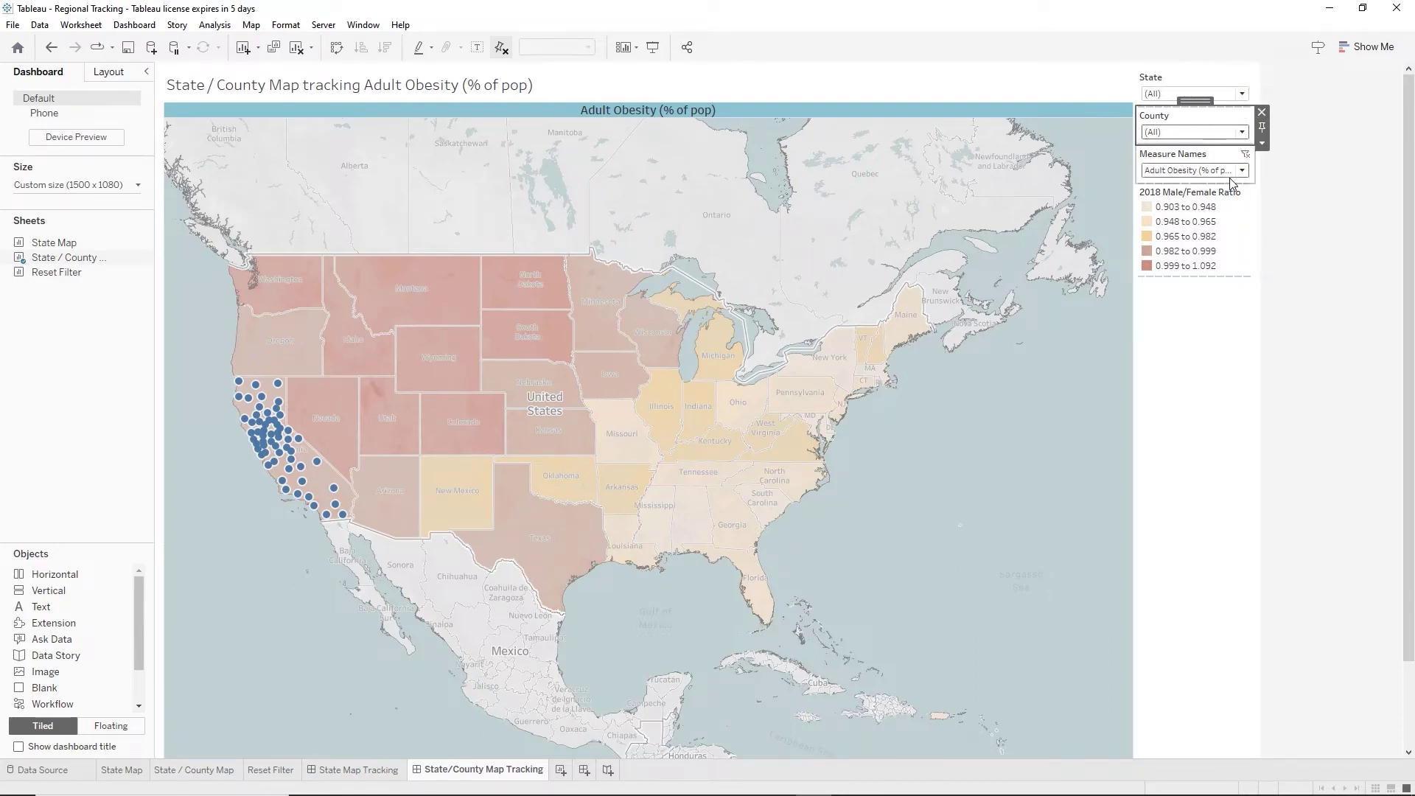
left_click(1200, 81)
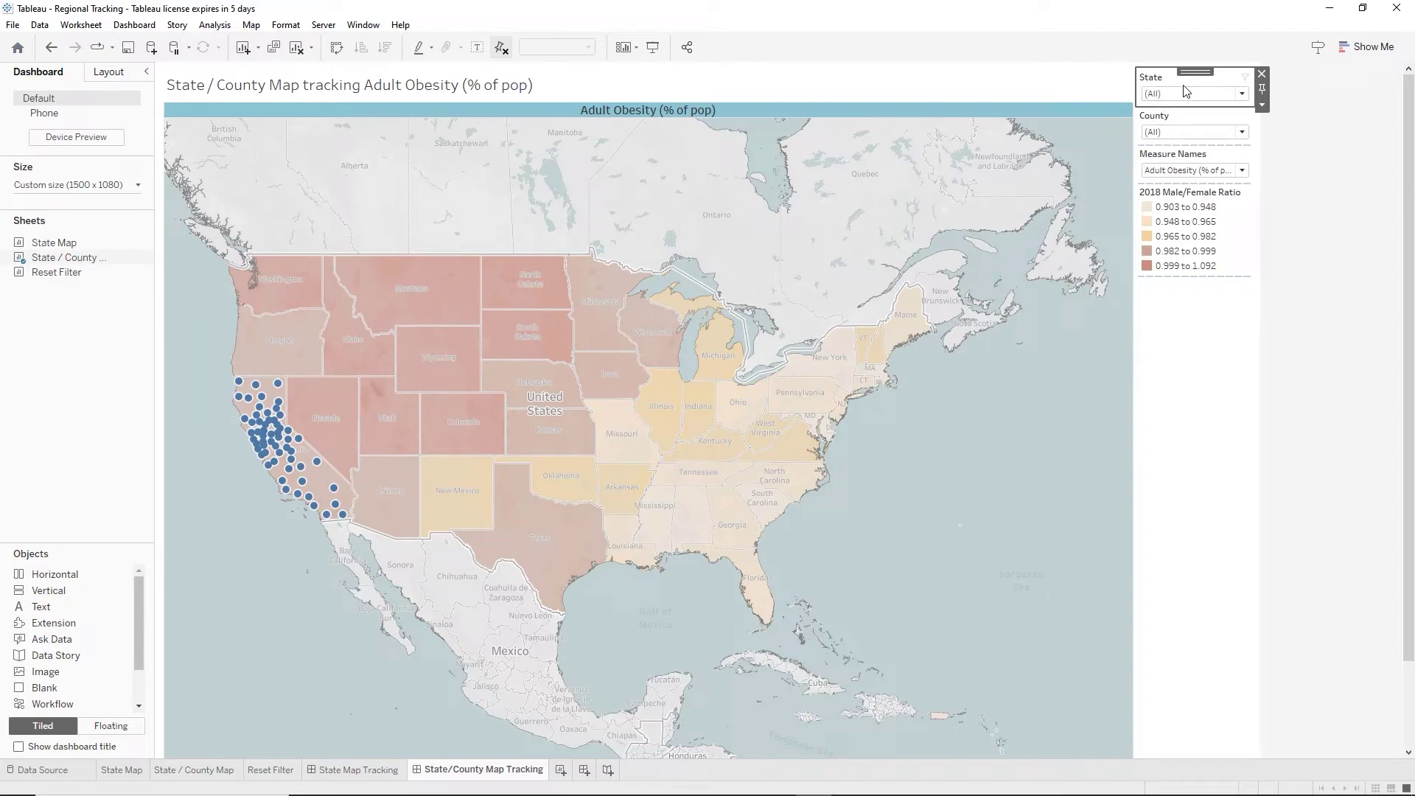
left_click(1262, 75)
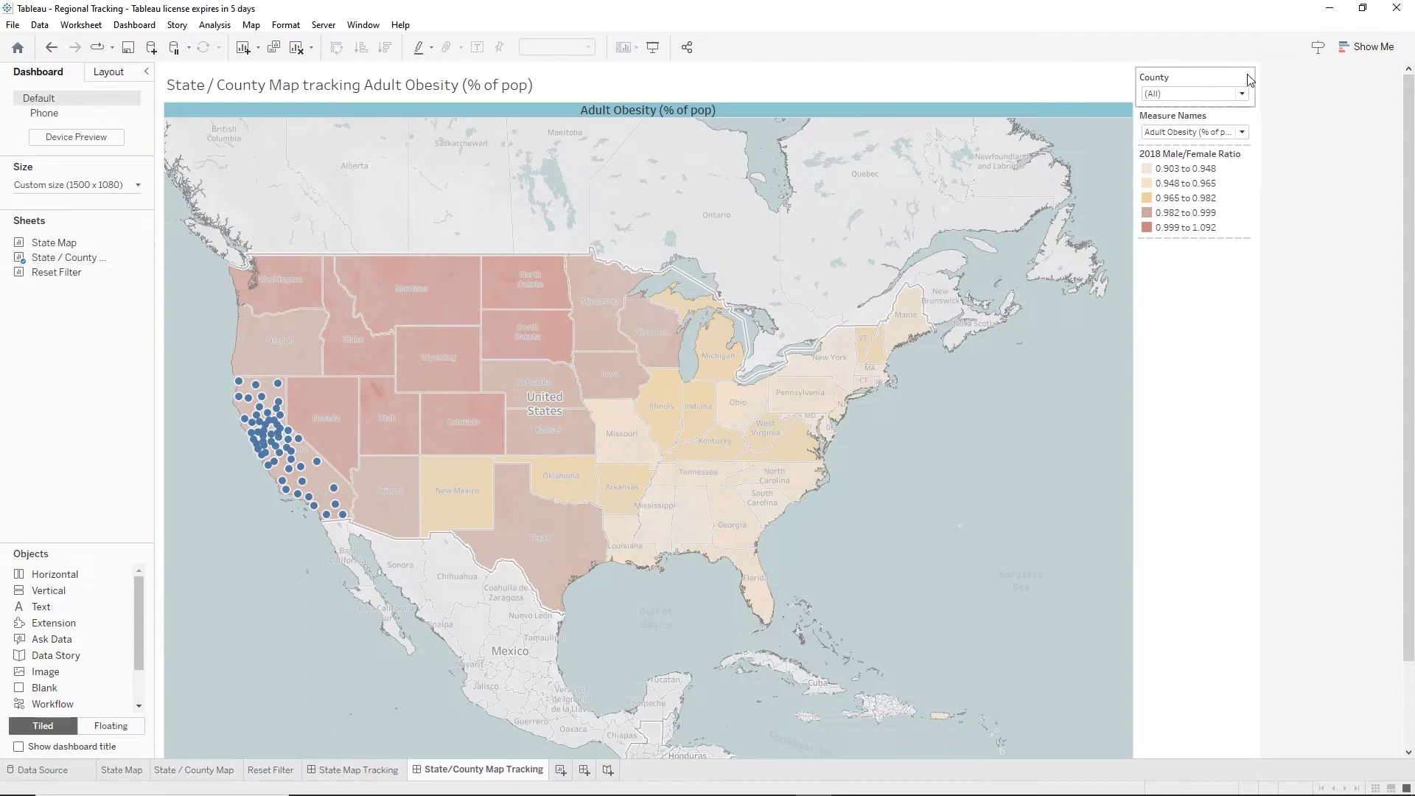
Remove the County filter from the State/County Map Tracking dashboard.
left_click(1229, 81)
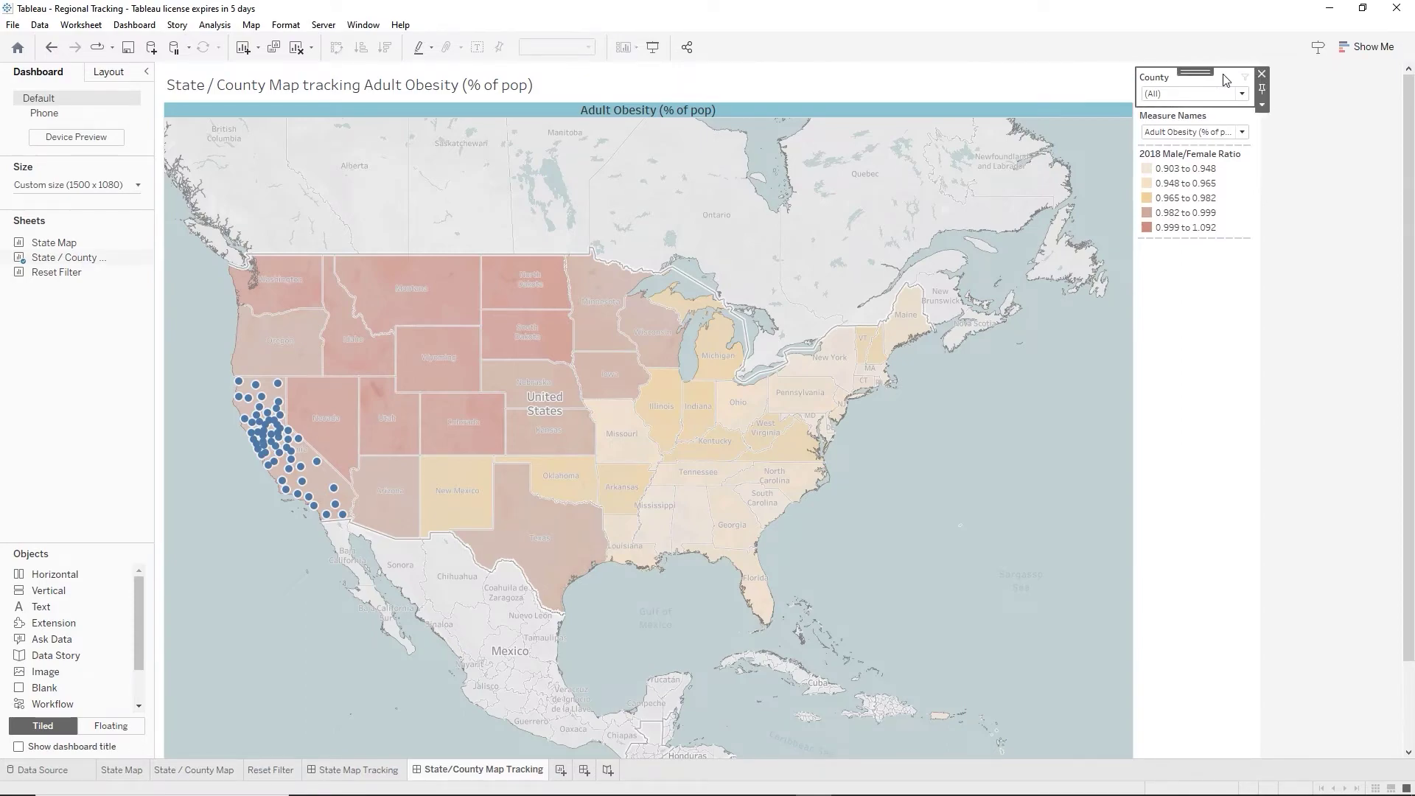
left_click(1262, 75)
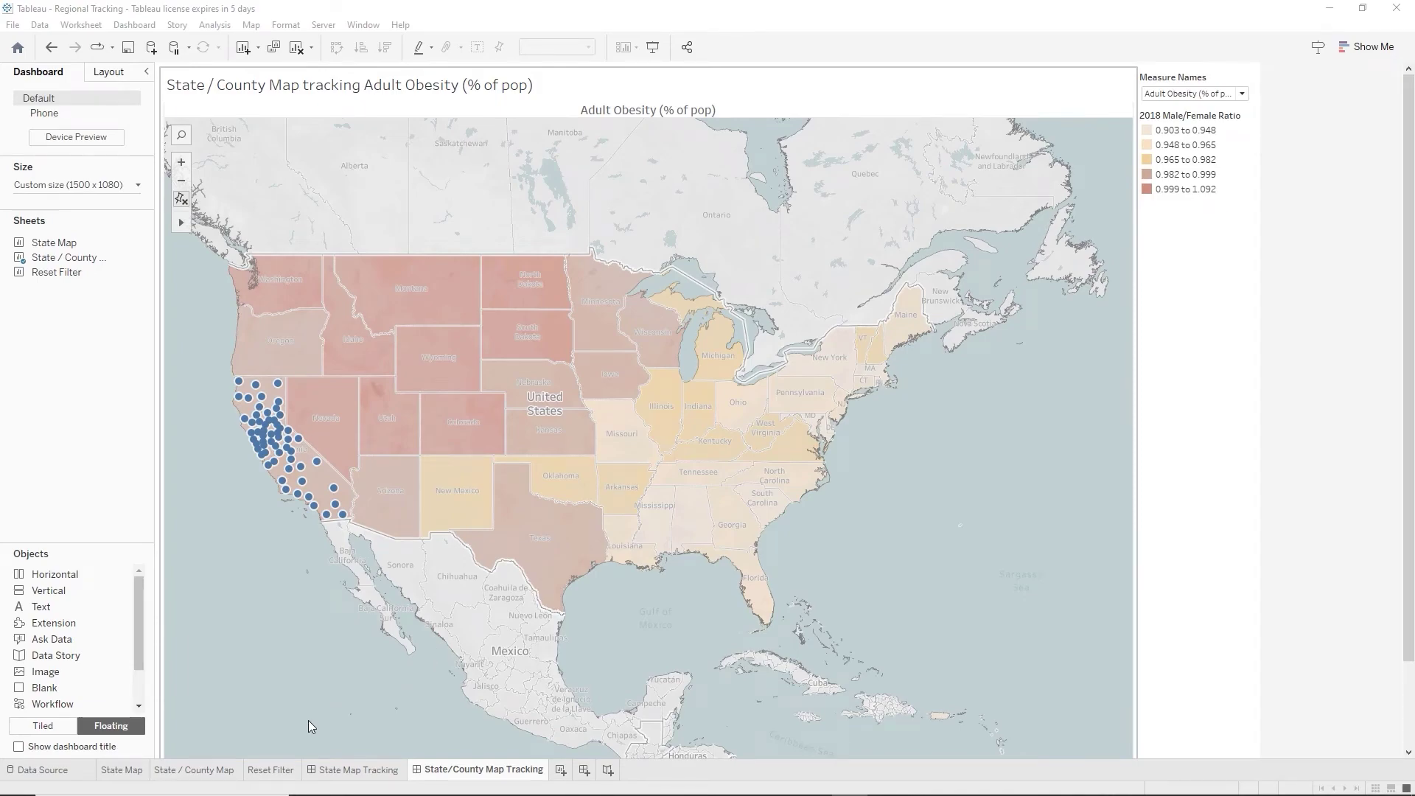
Place the Reset Filter sheet as a floating object on the State/County Map Tracking dashboard and hide its title.
left_click(273, 771)
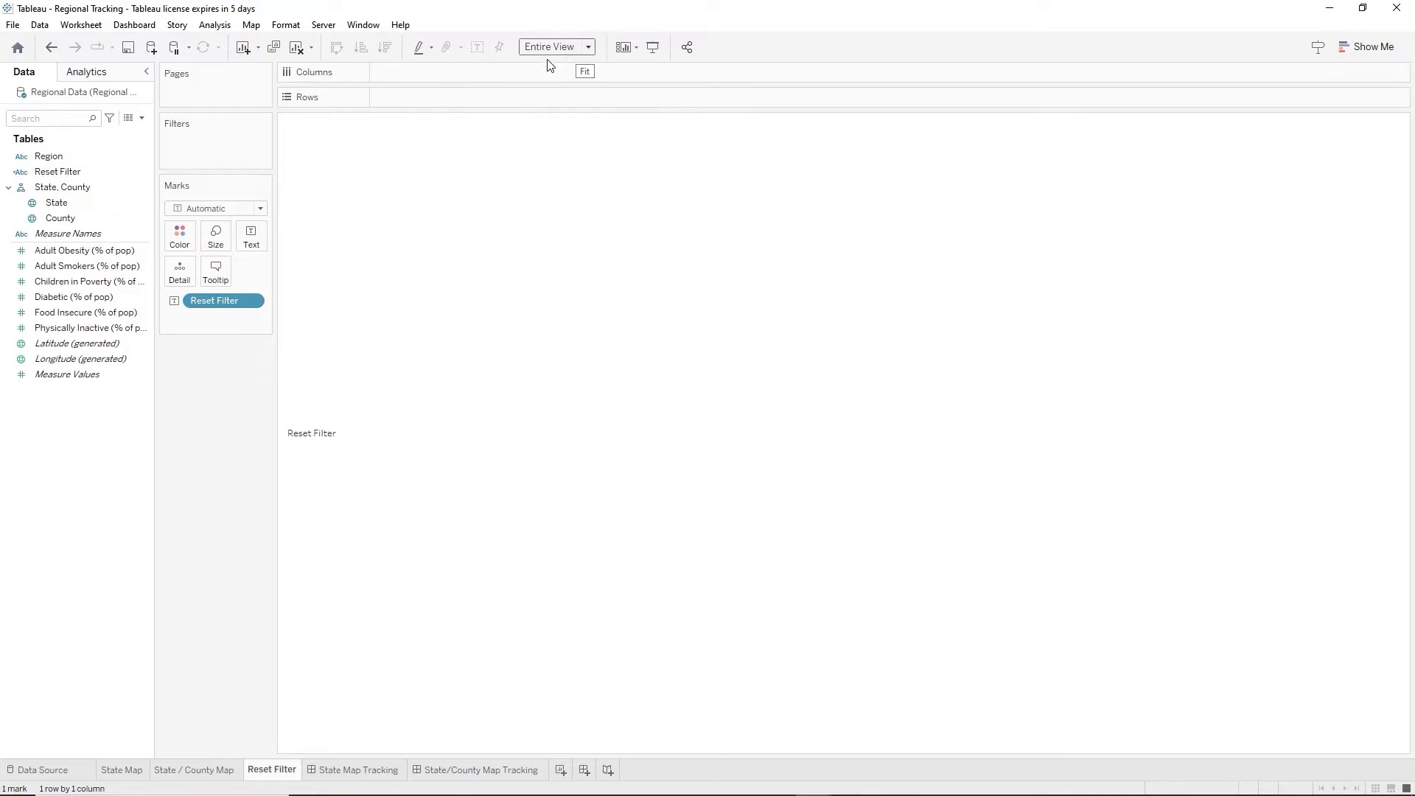
left_click(466, 778)
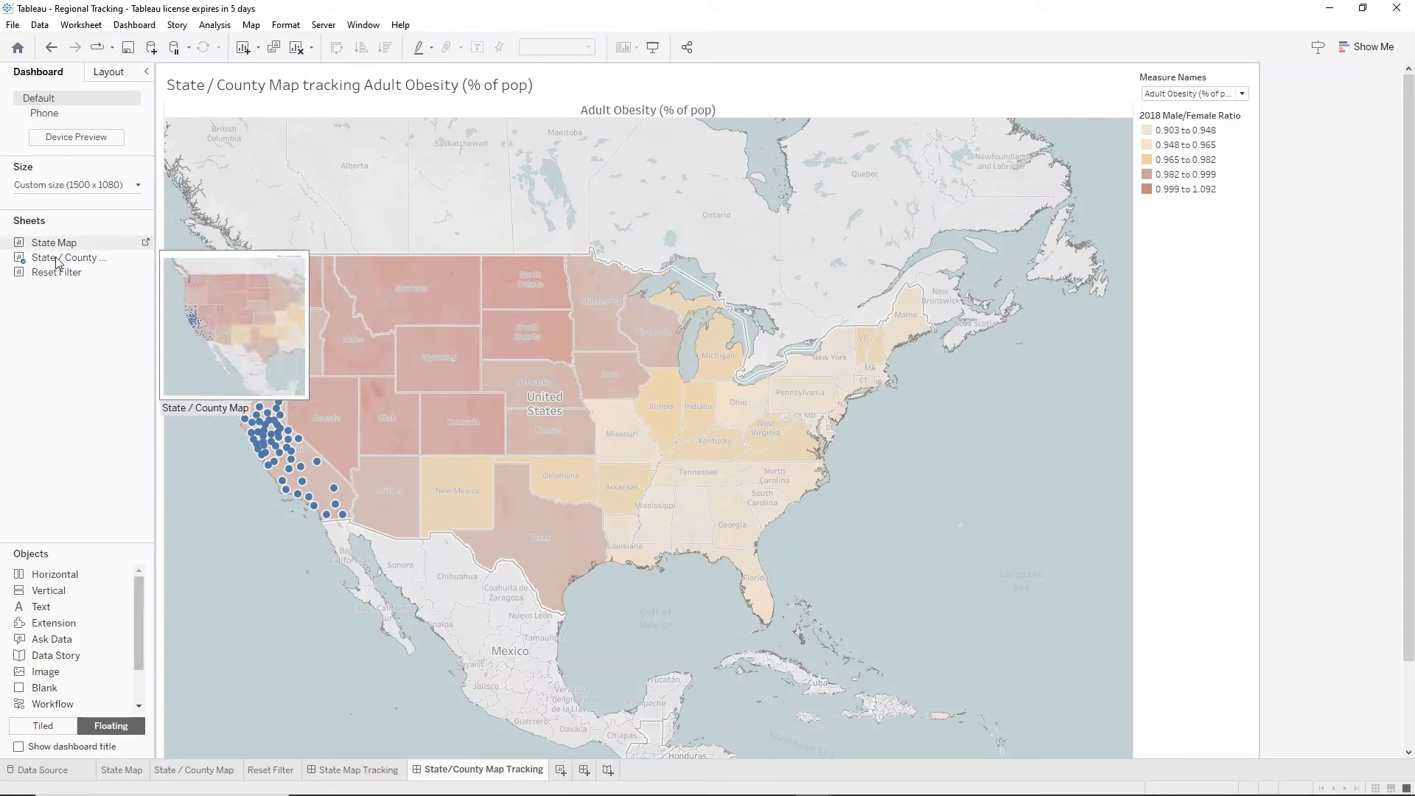
left_click_drag(178, 273, 794, 359)
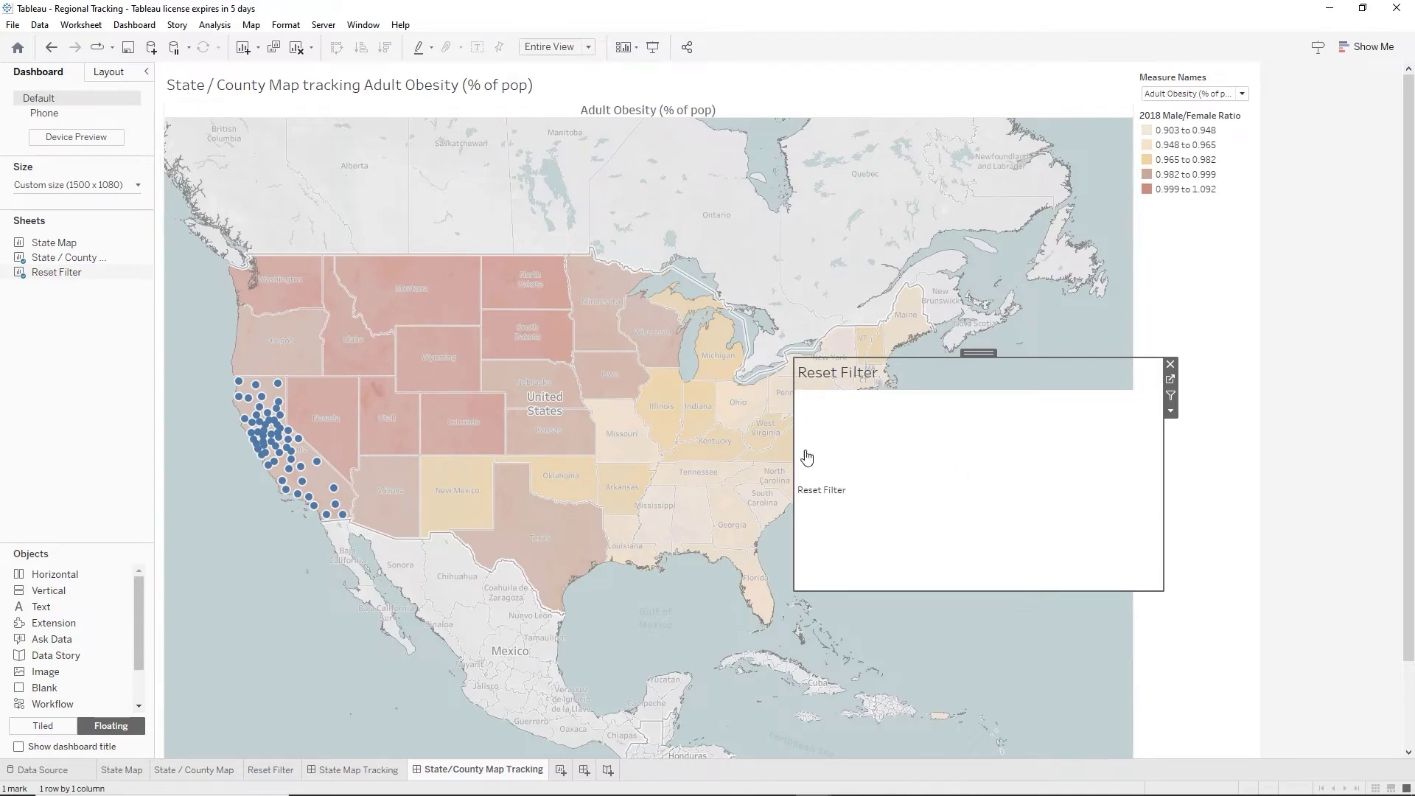
right_click(880, 376)
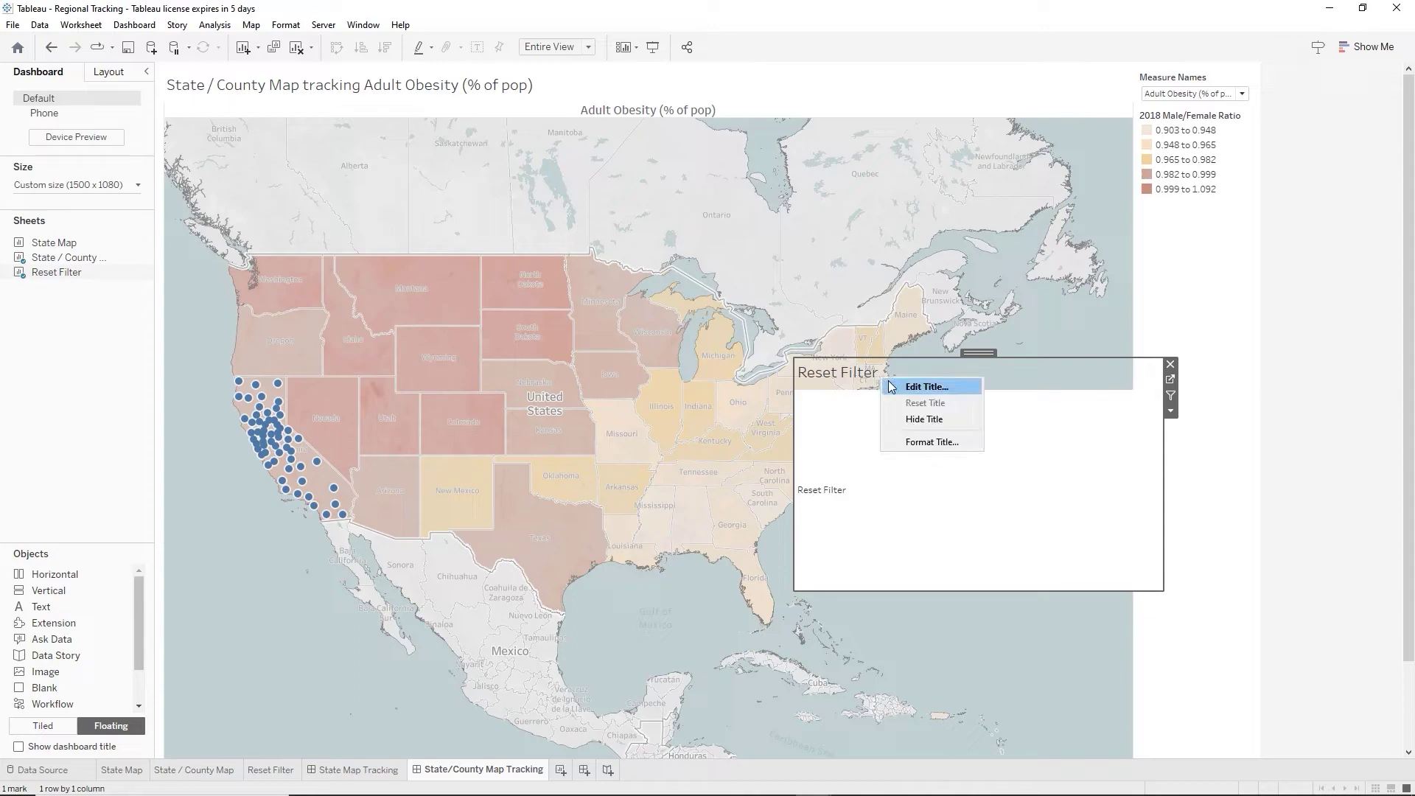
left_click(935, 414)
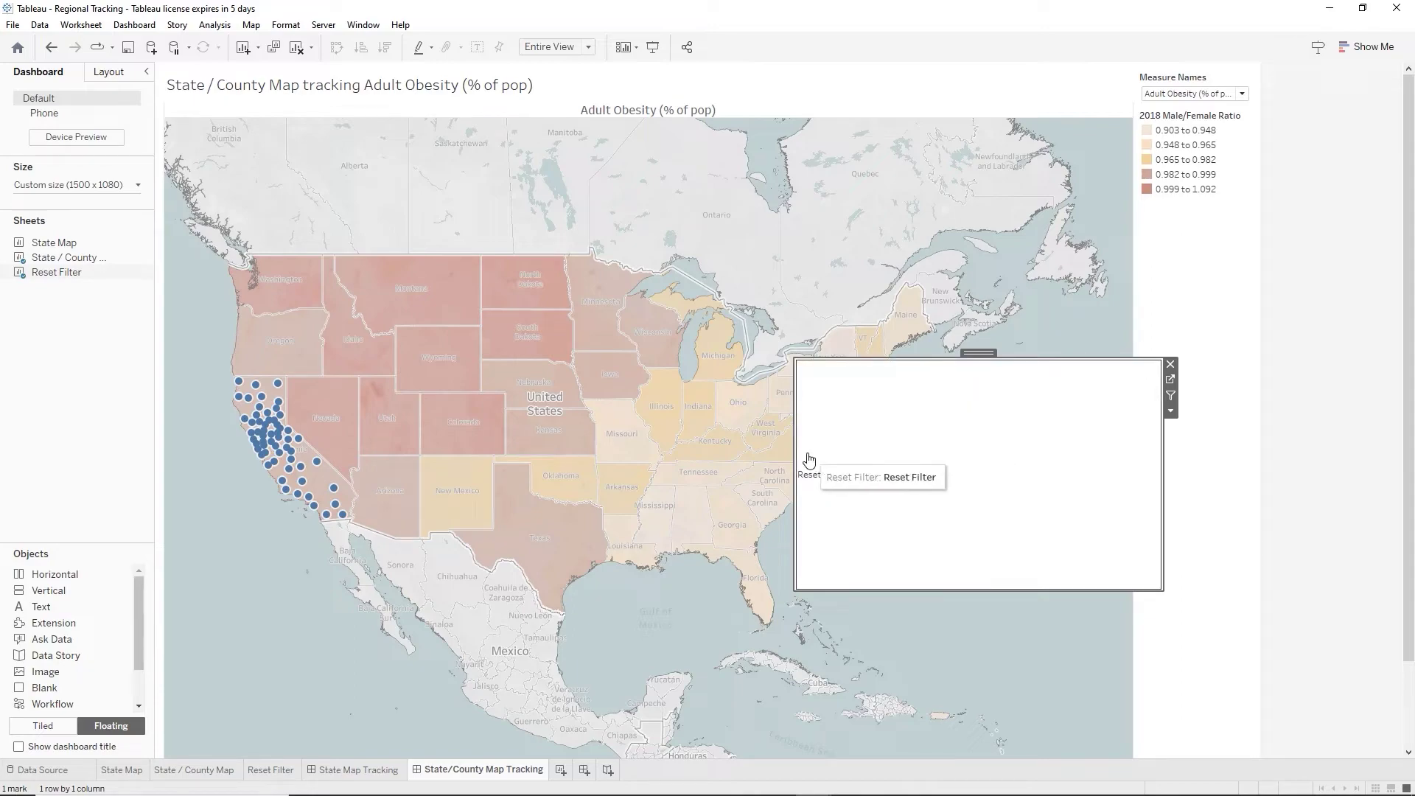
Narrow the floating Reset Filter sheet, move it below the Male/Female Ratio legend and reduce its height to a small box.
left_click_drag(793, 457, 1042, 457)
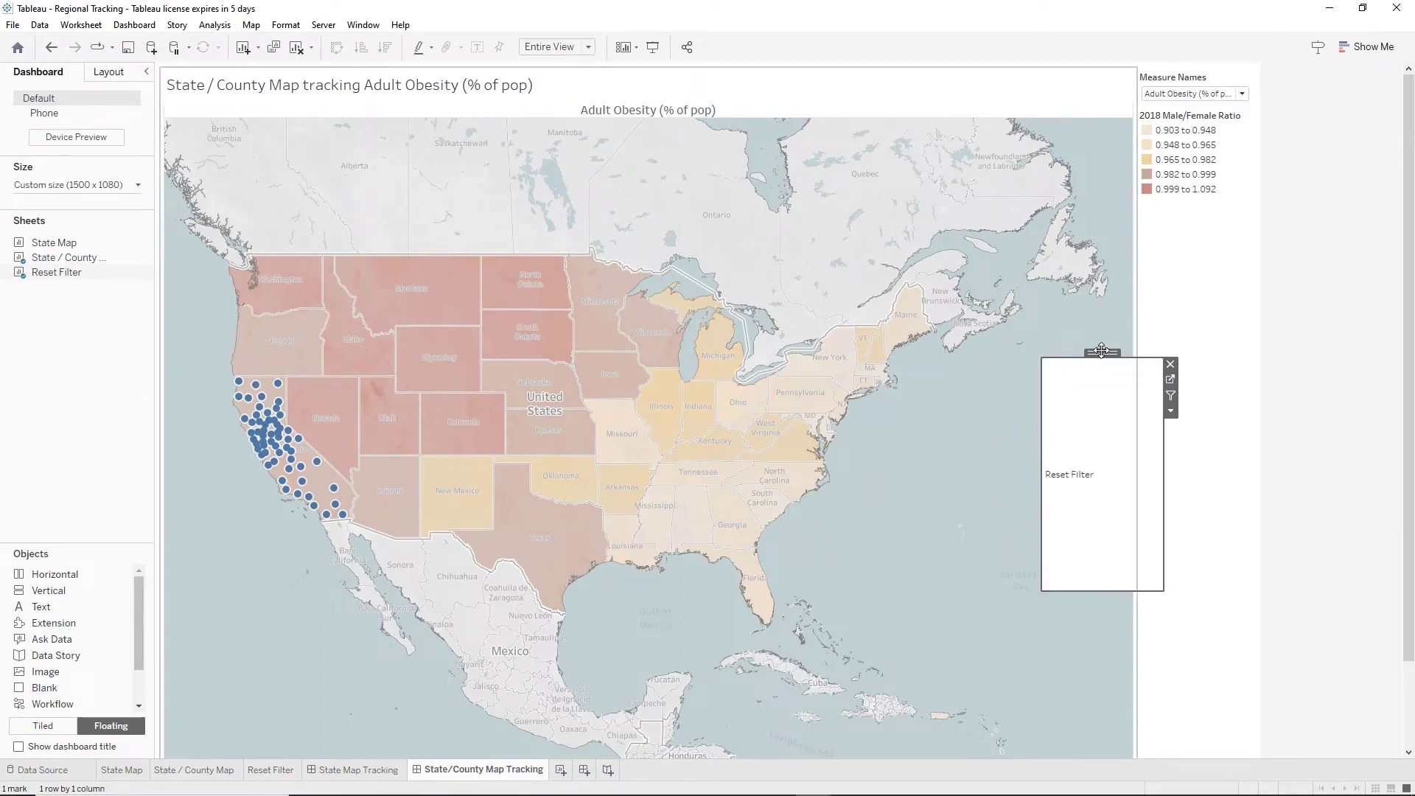
left_click_drag(1103, 352, 1193, 205)
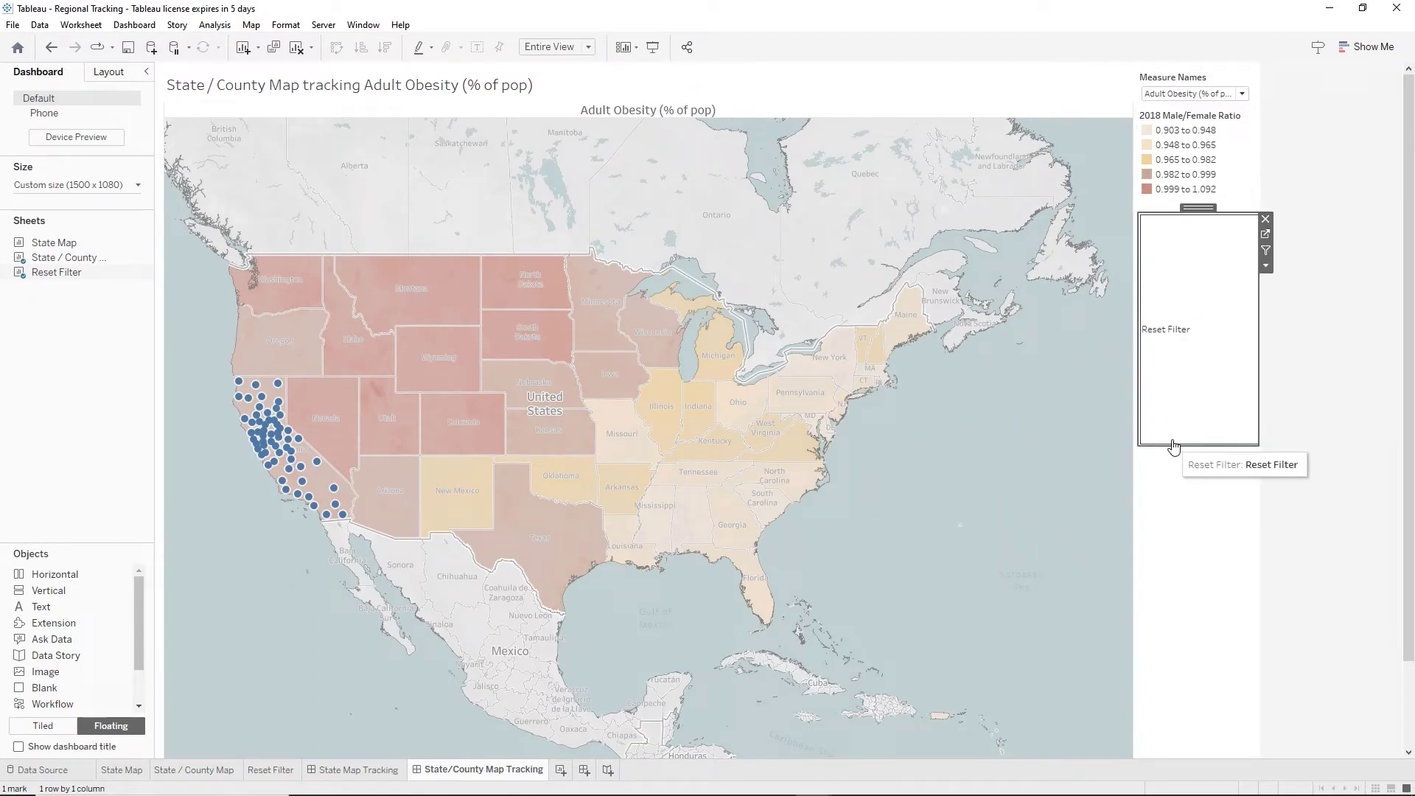
left_click_drag(1180, 443, 1184, 261)
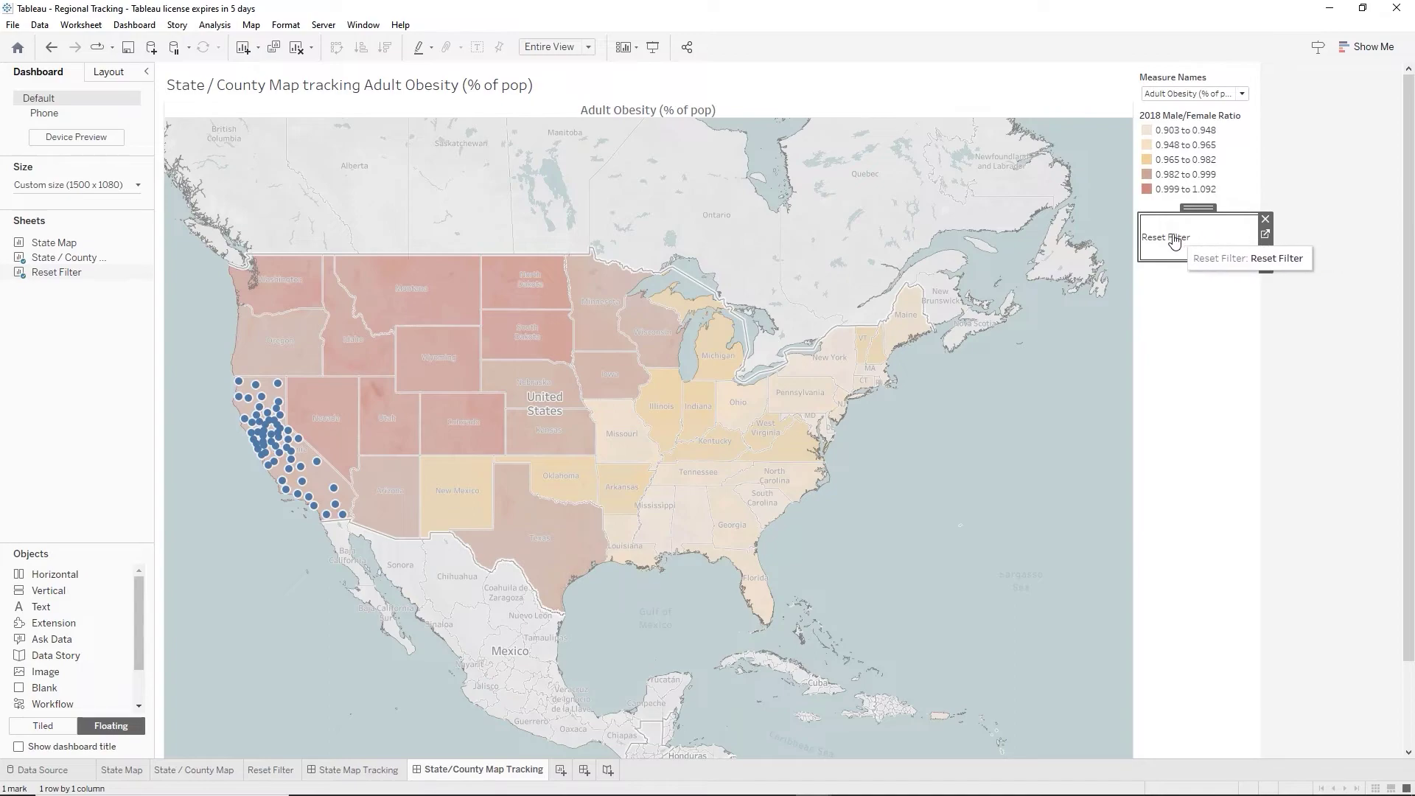
left_click(1173, 258)
left_click_drag(1173, 258, 1172, 244)
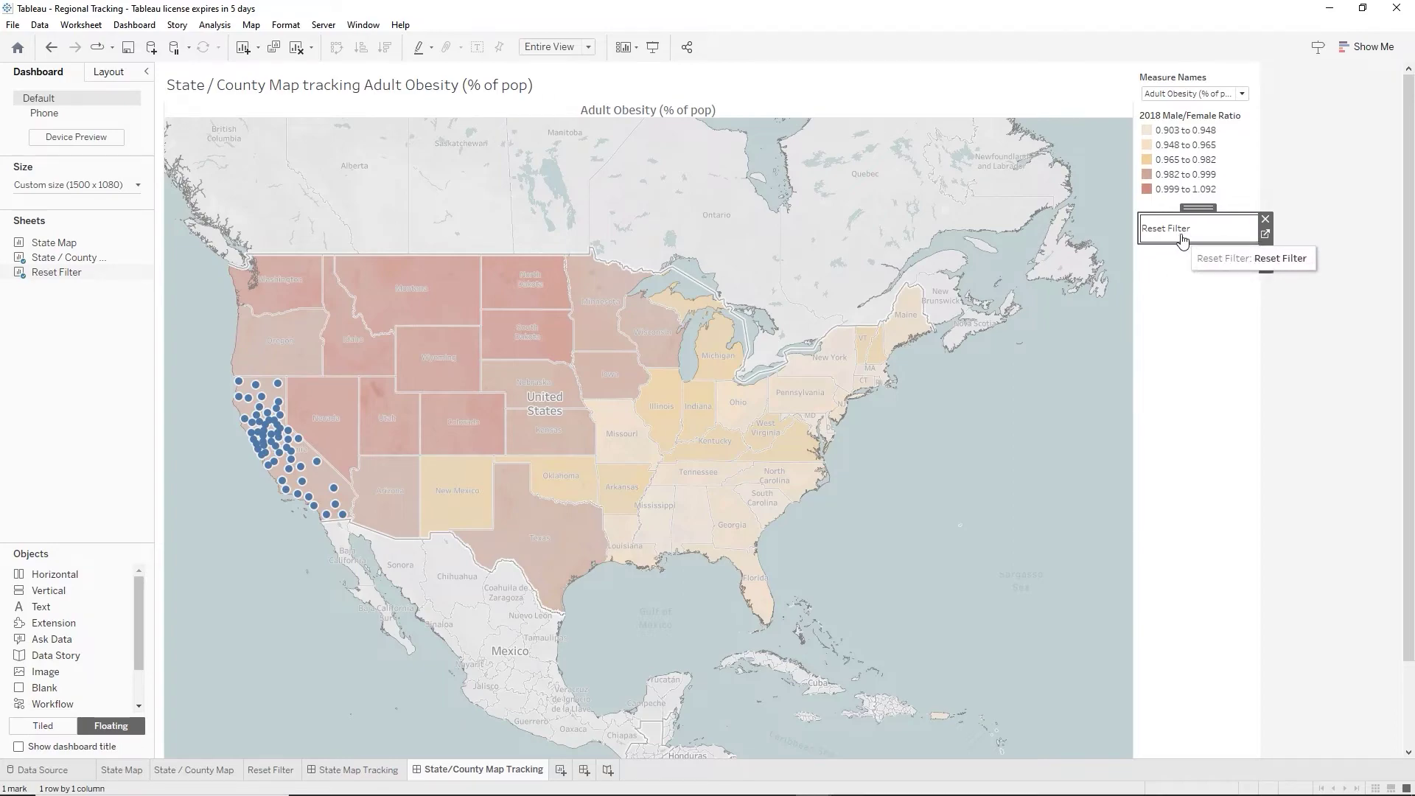
On the Reset Filter worksheet, set the default worksheet font to size 11 and bold.
left_click(1268, 236)
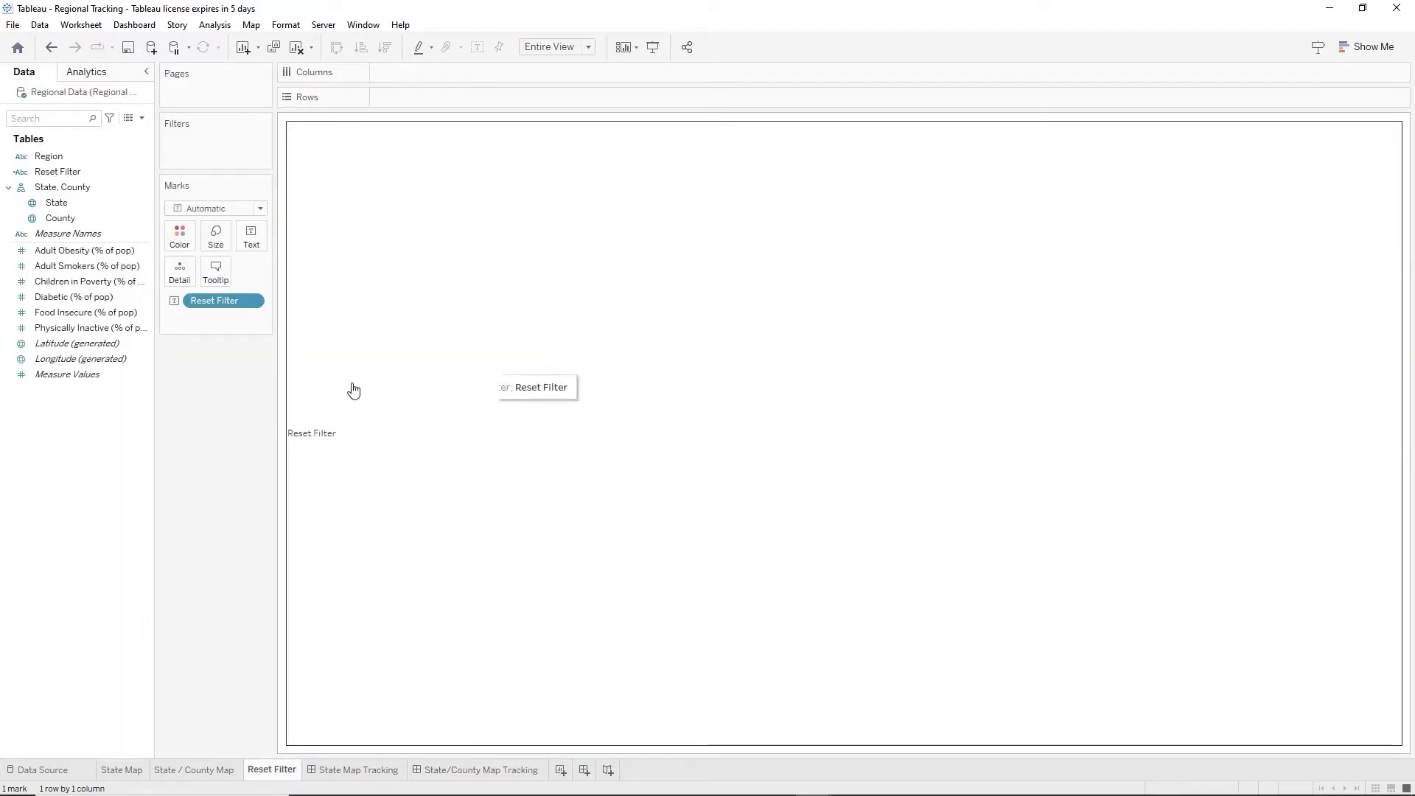
left_click(311, 433)
right_click(310, 432)
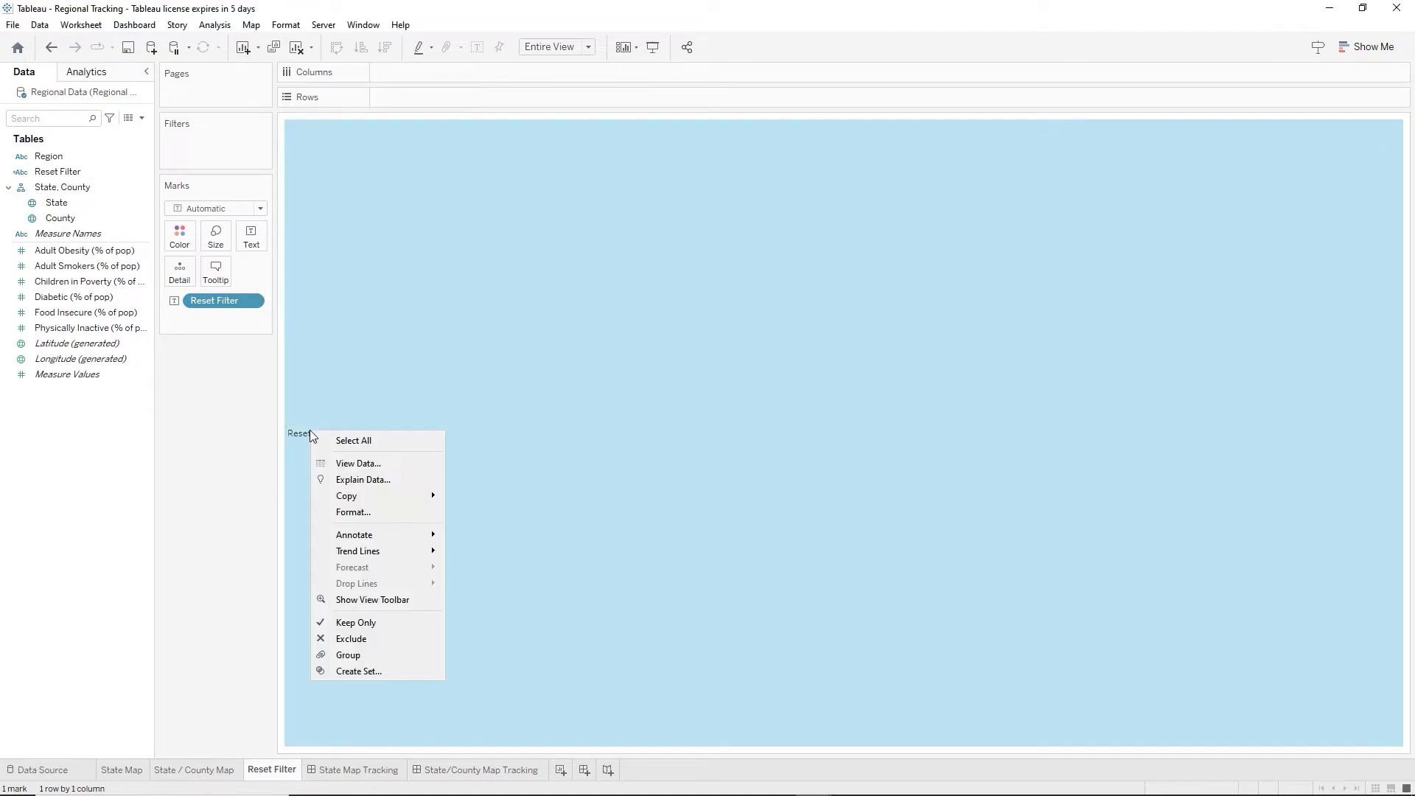
left_click(351, 512)
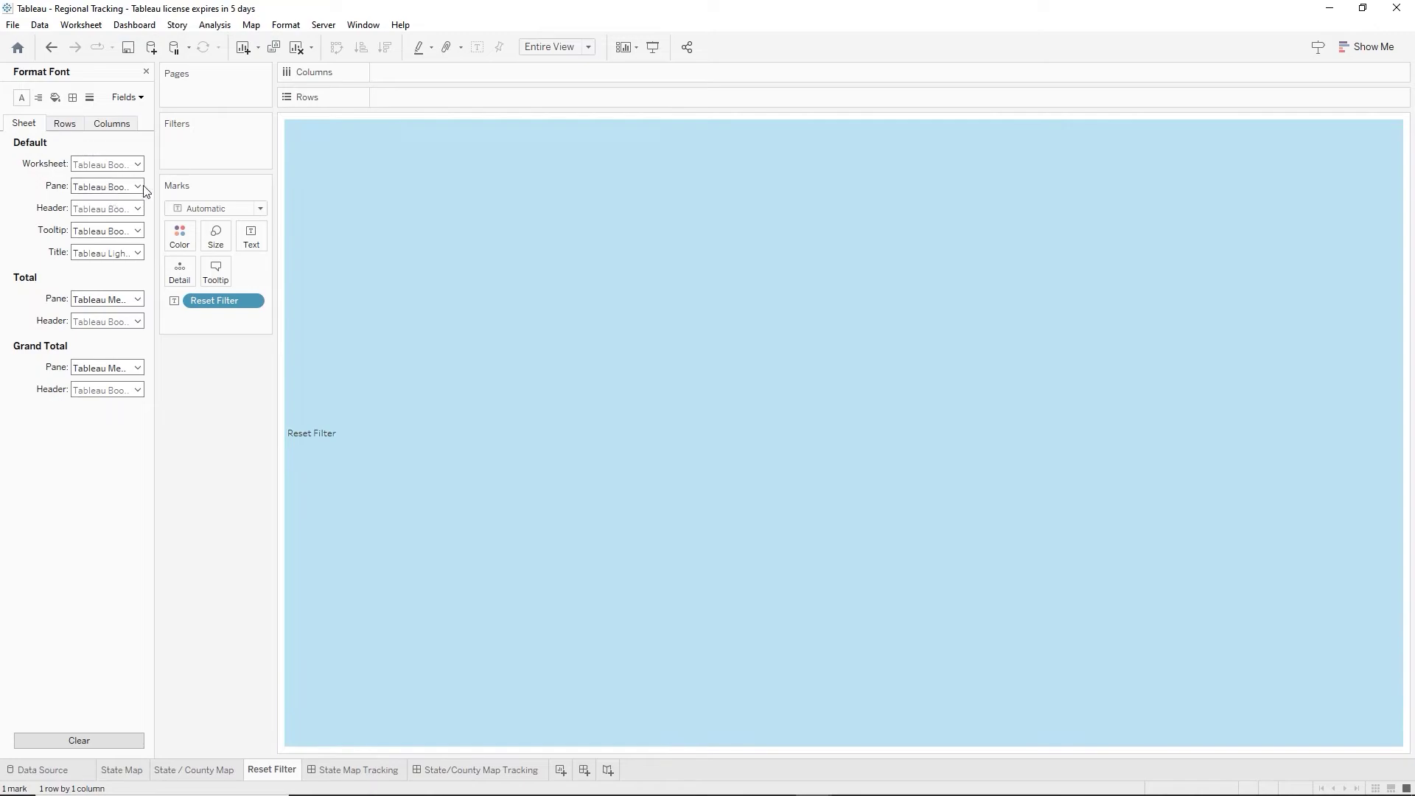
left_click(137, 169)
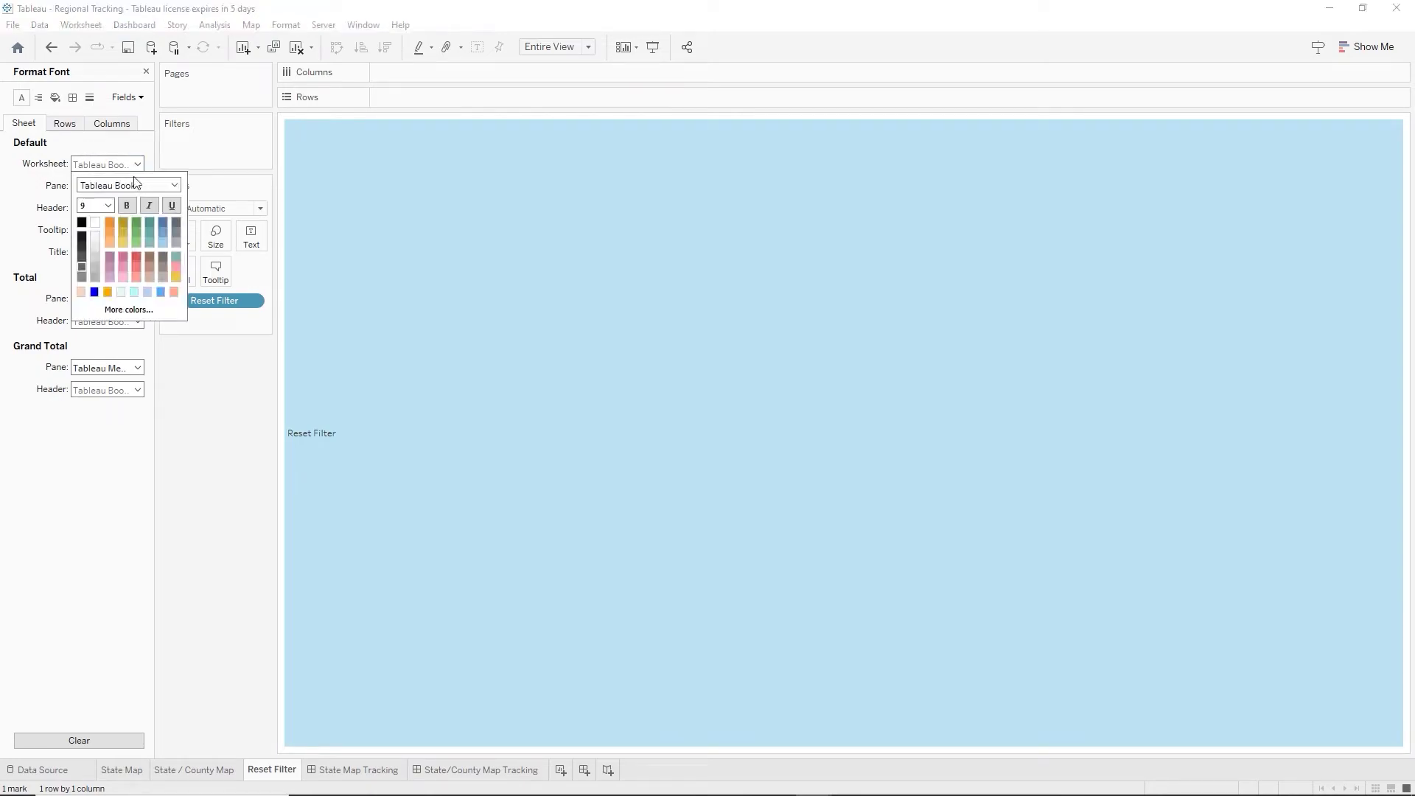
left_click(110, 207)
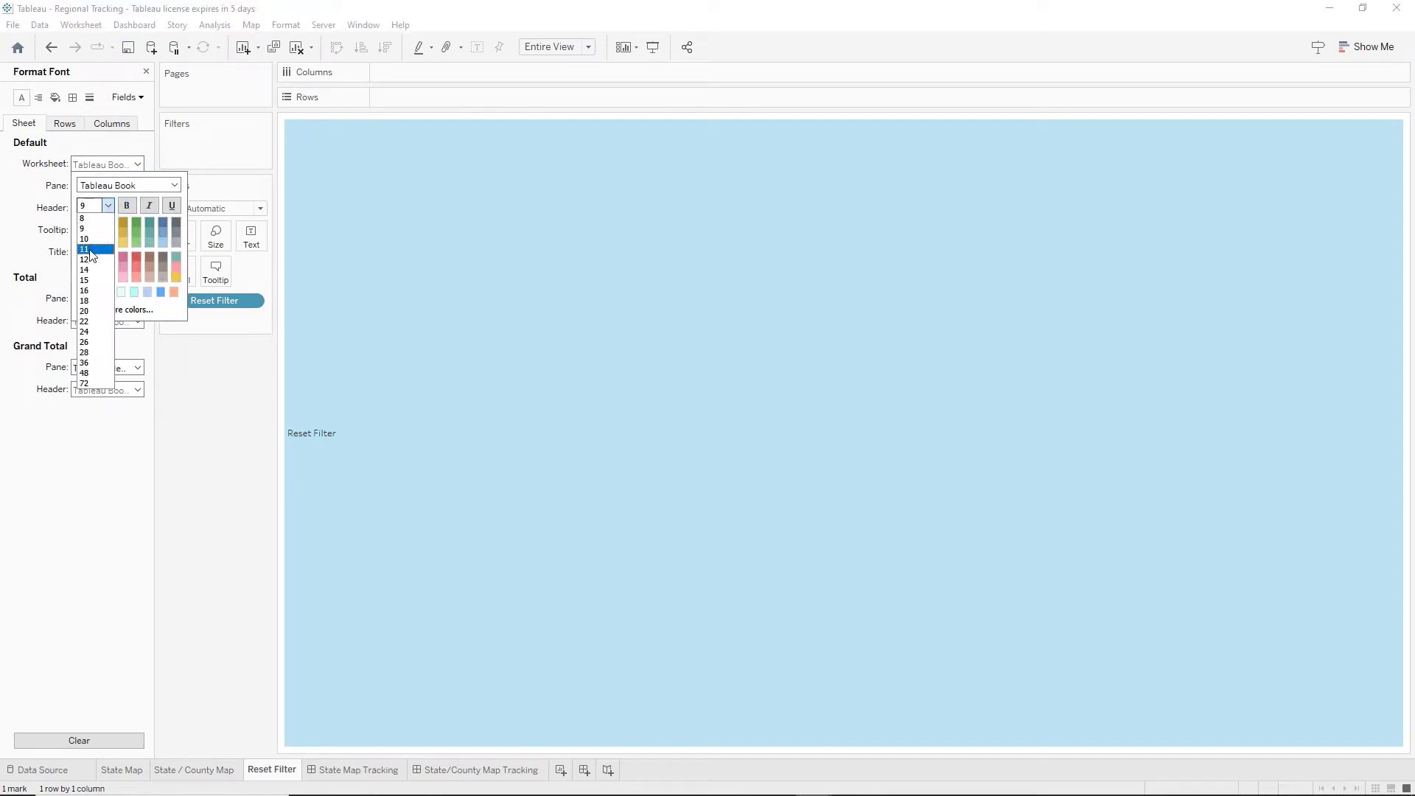
left_click(89, 250)
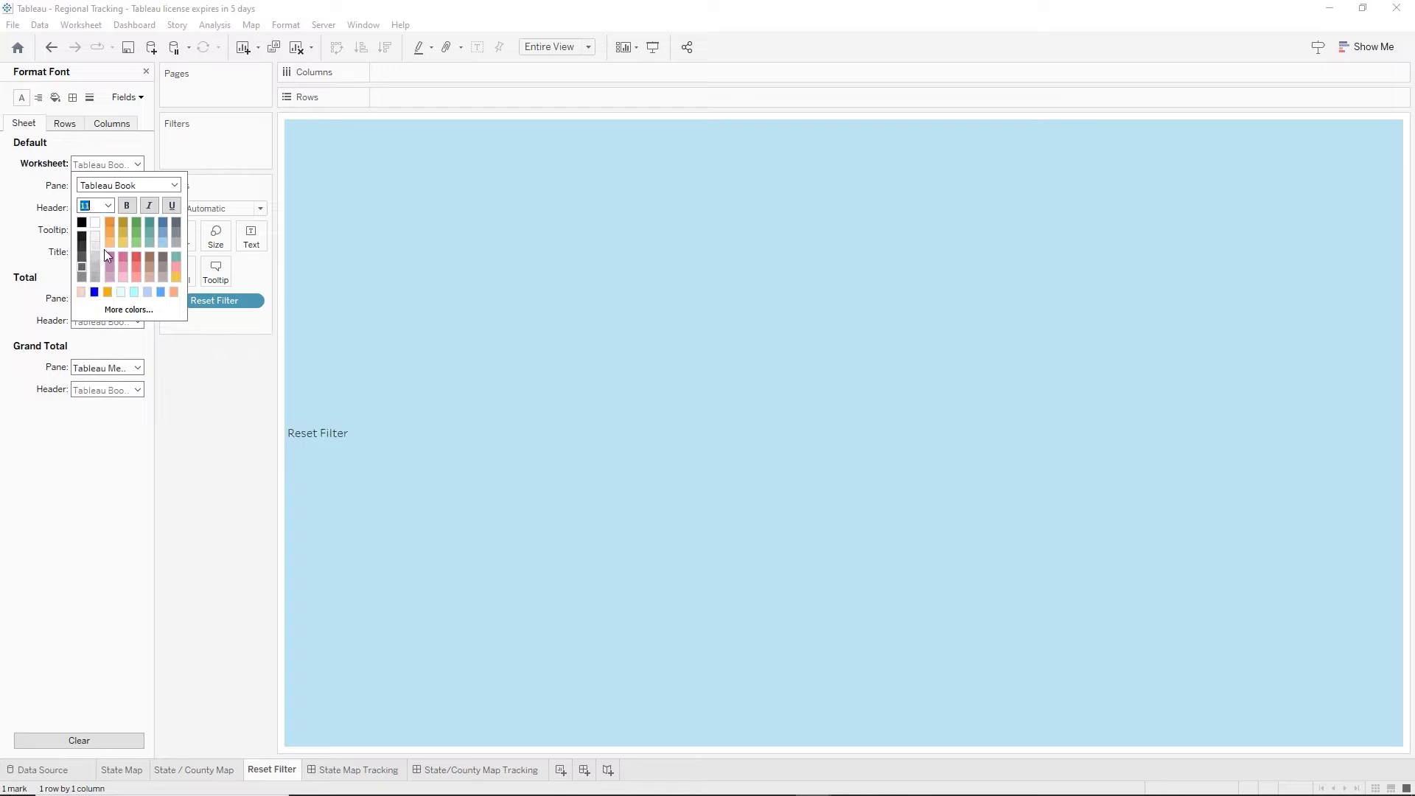
left_click(129, 207)
left_click(198, 367)
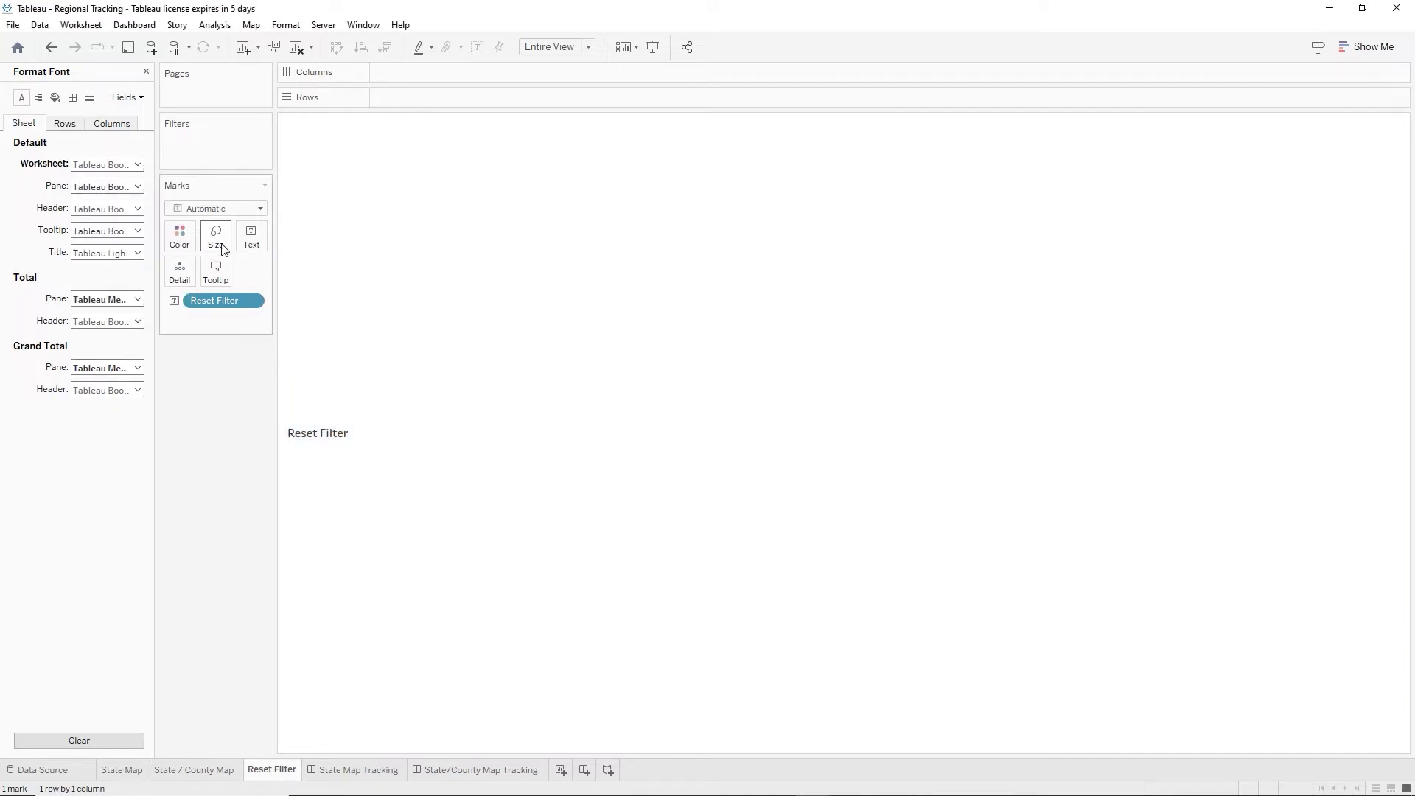
Shrink the floating Reset Filter object on the State/County Map Tracking dashboard so it fits closely around its text.
left_click(520, 774)
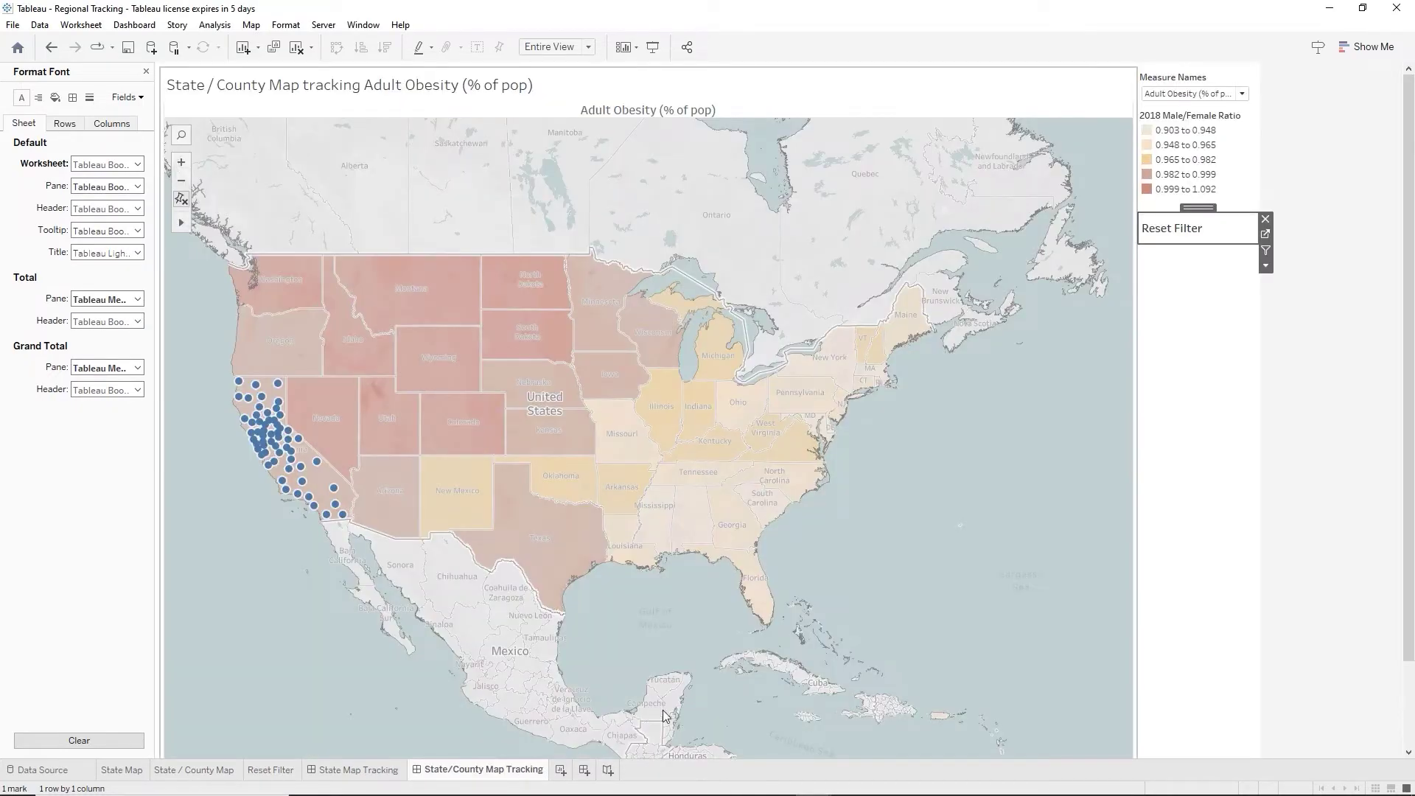
left_click(1192, 243)
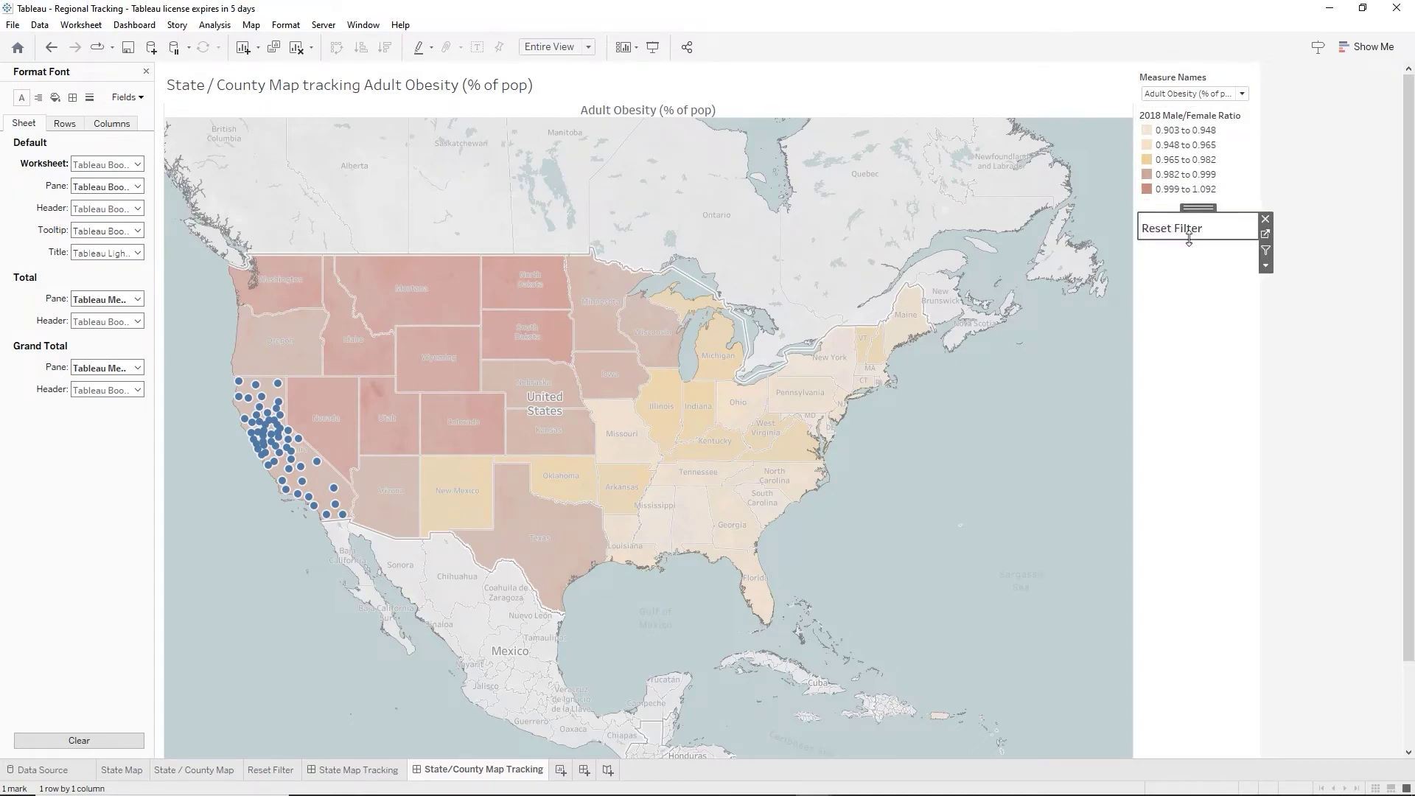
left_click(1257, 229)
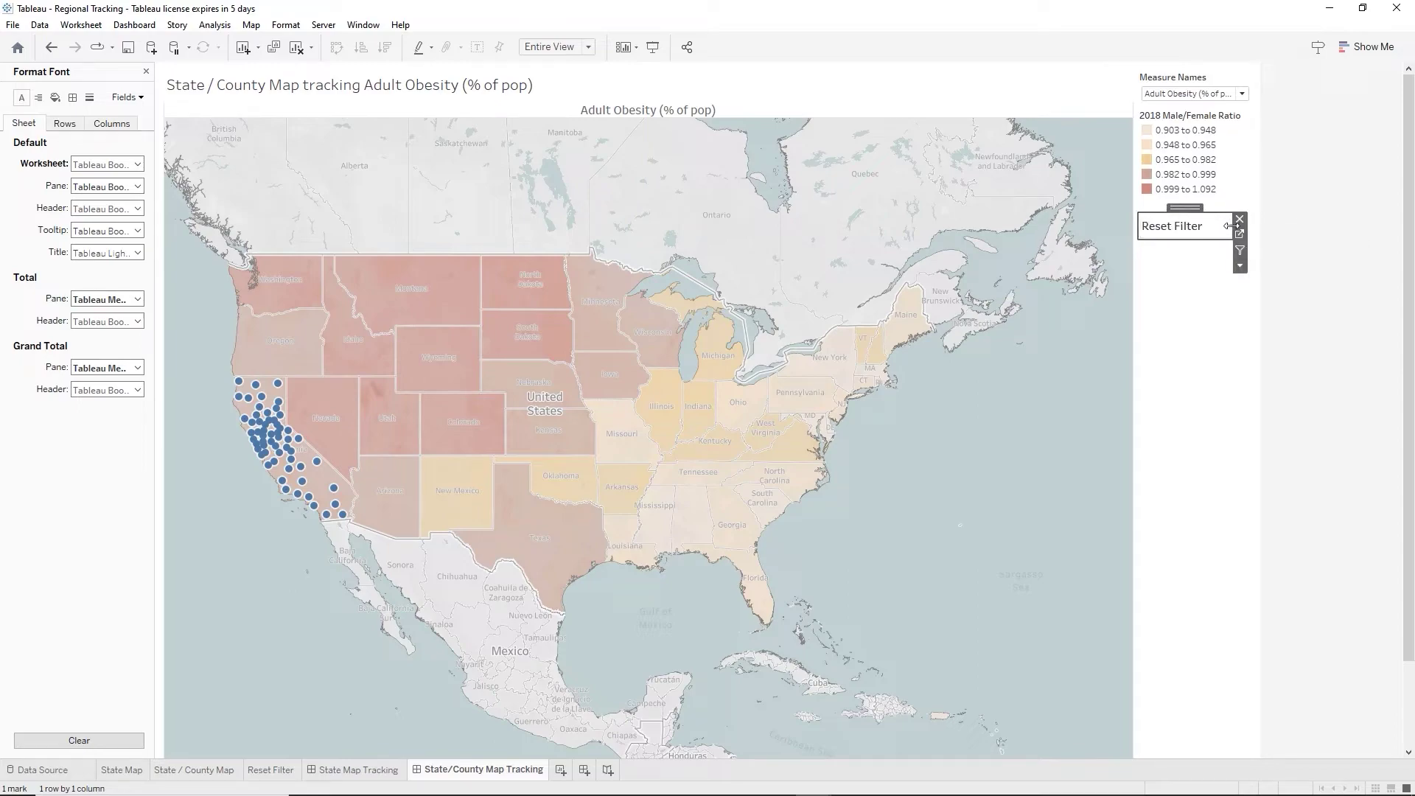
left_click(1230, 225)
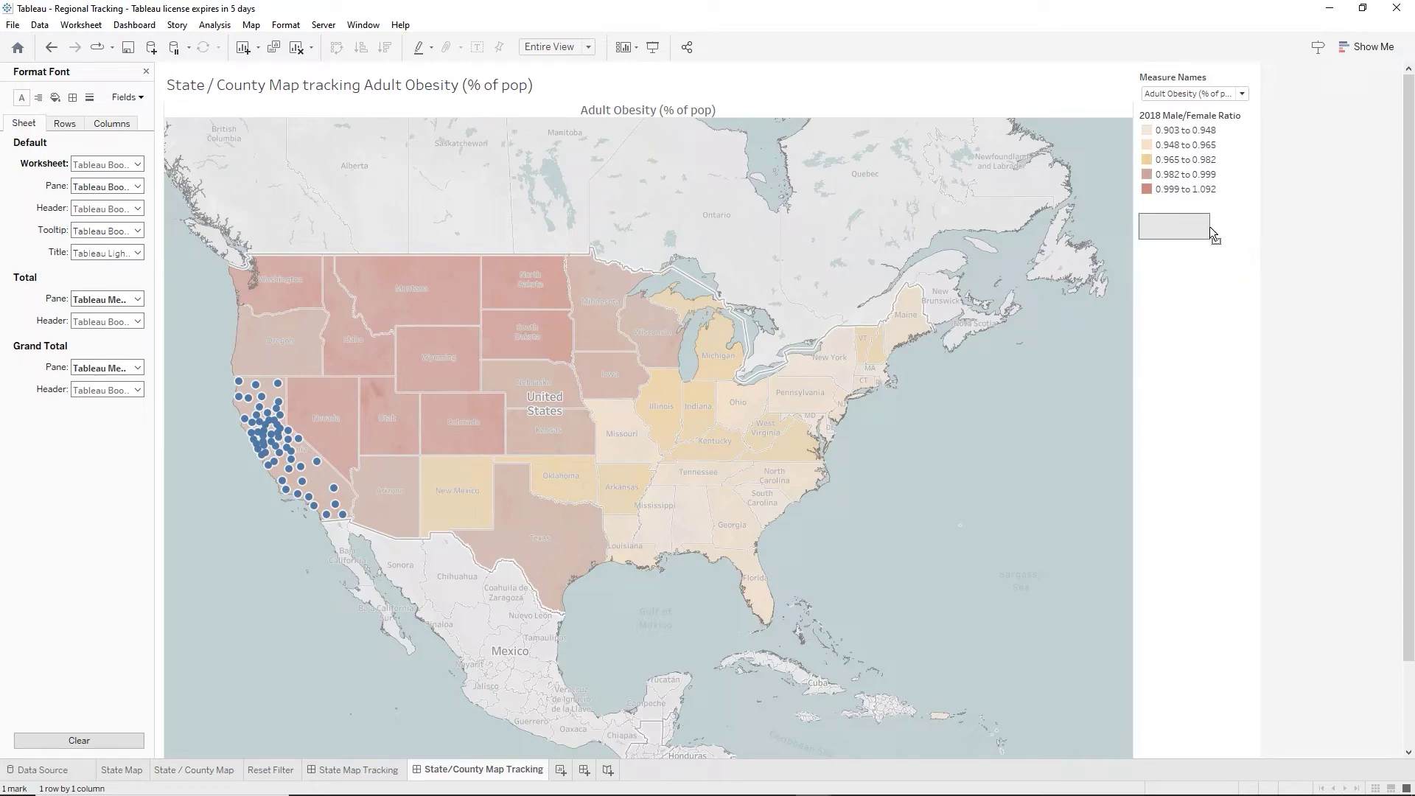
left_click(1177, 269)
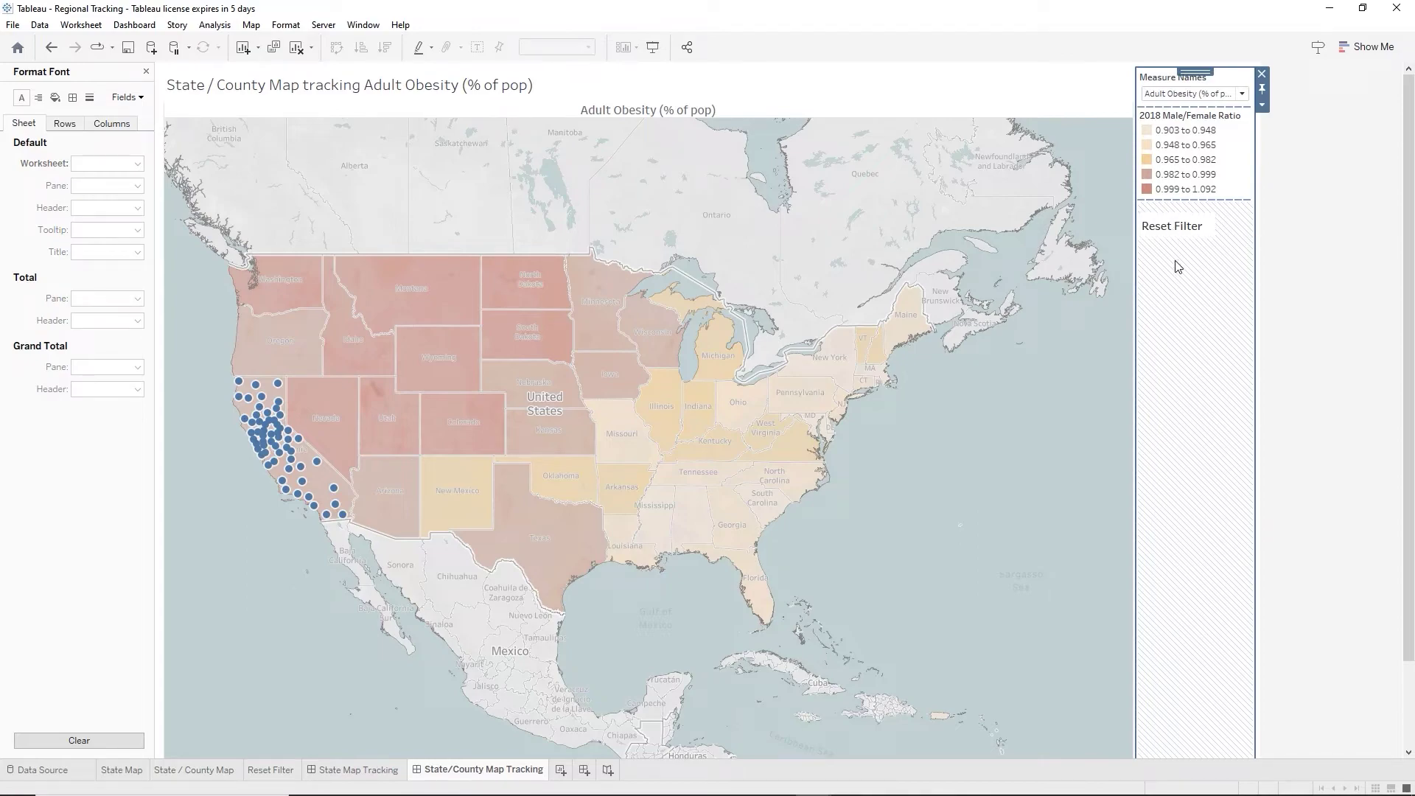
Add a filter action run on Select from only Reset Filter to only State / County Map, showing all values when the selection is cleared.
left_click(131, 24)
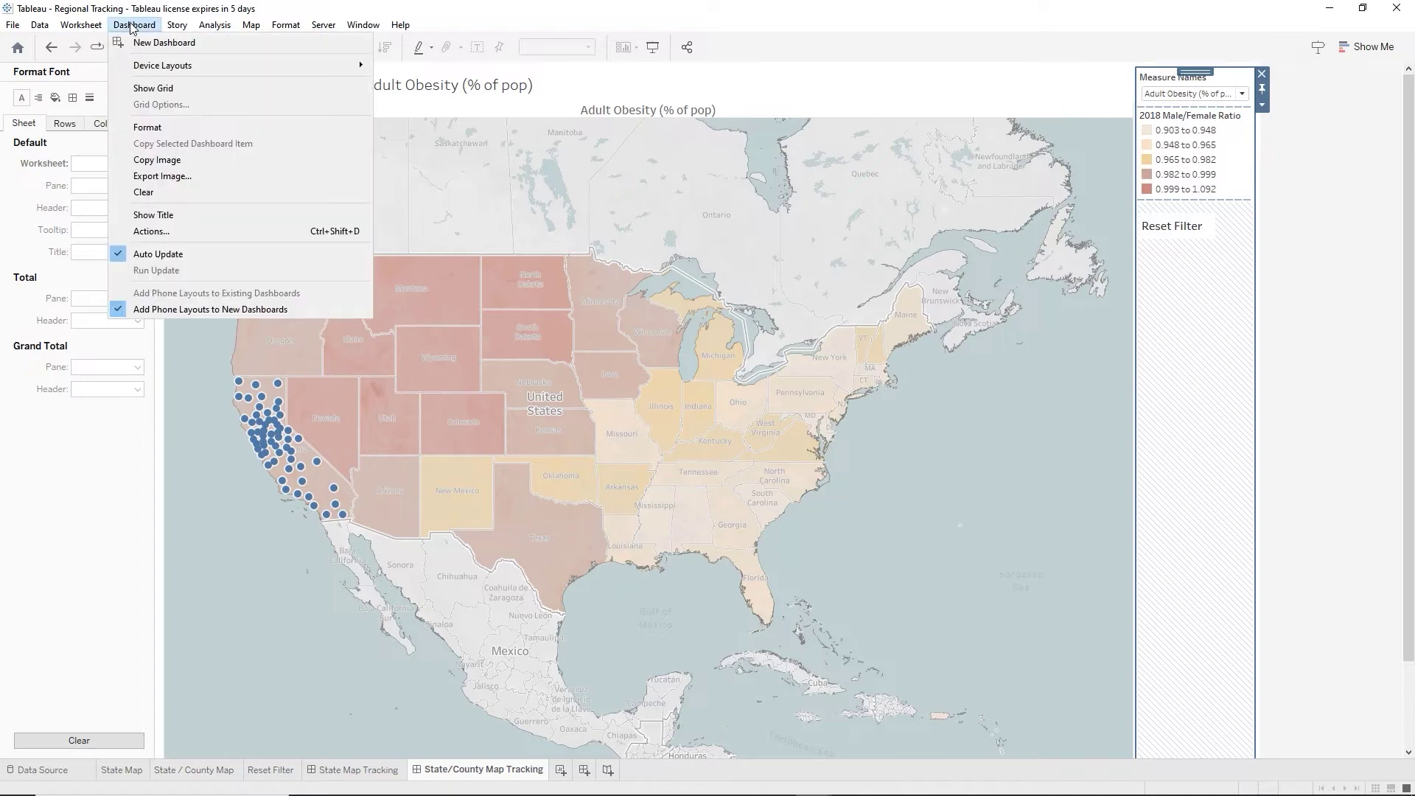
left_click(167, 227)
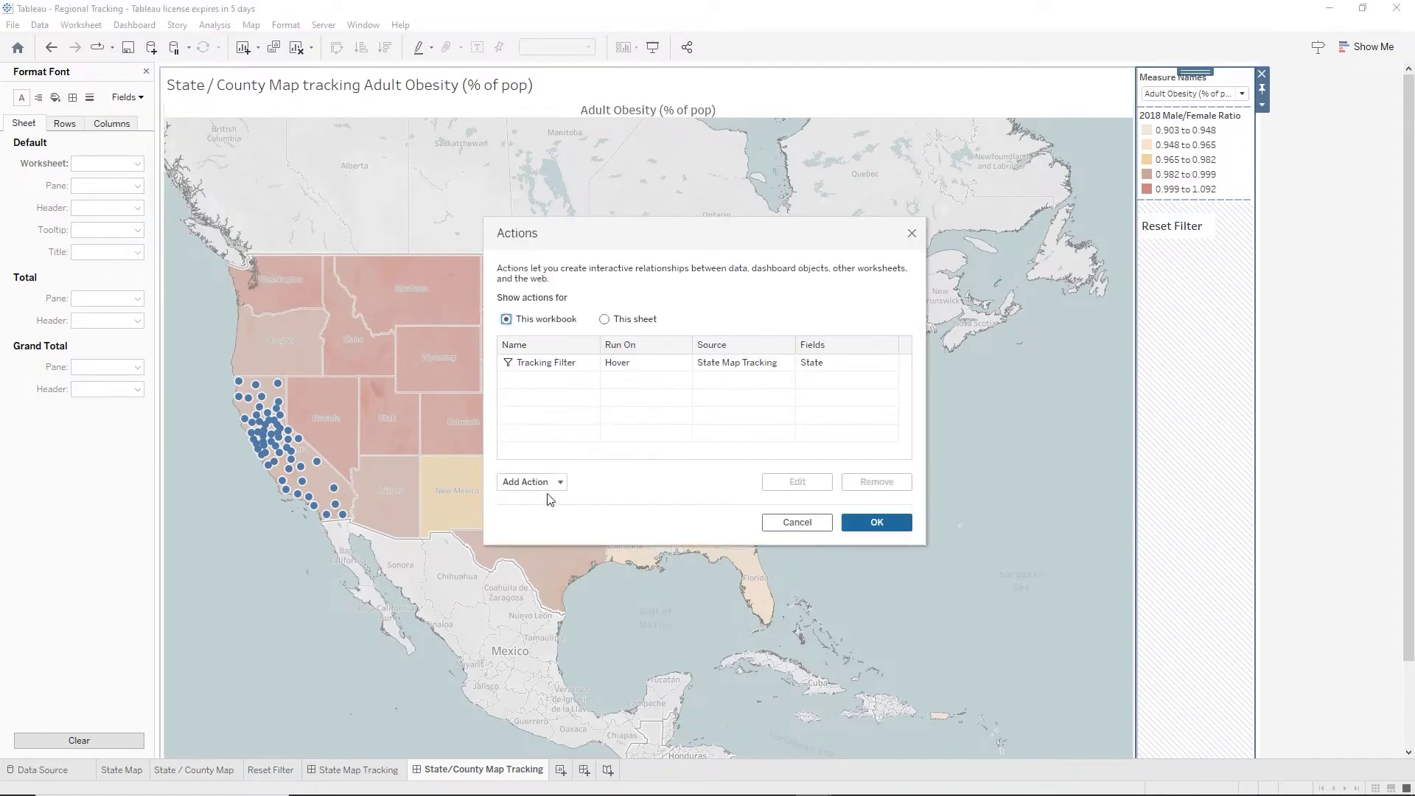
left_click(528, 484)
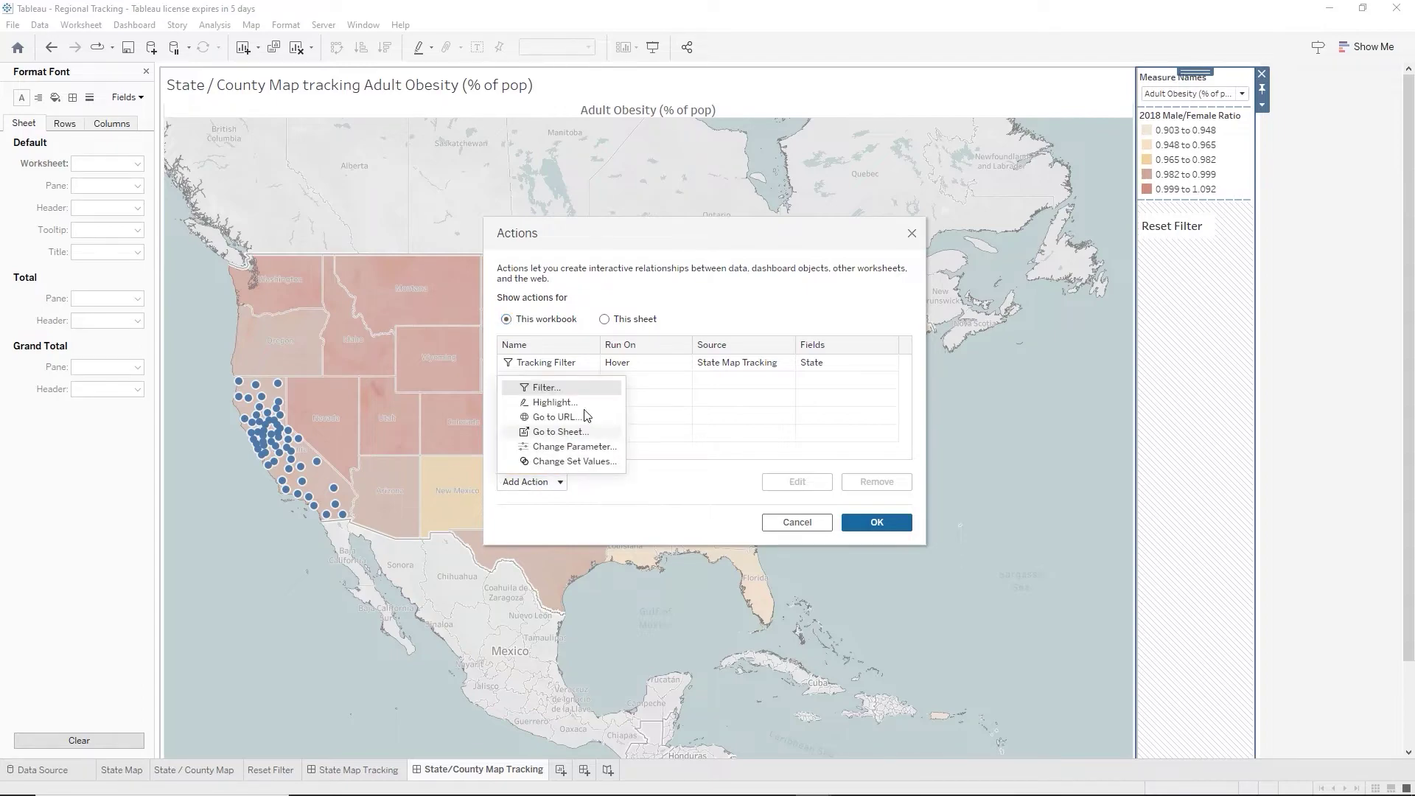
left_click(540, 393)
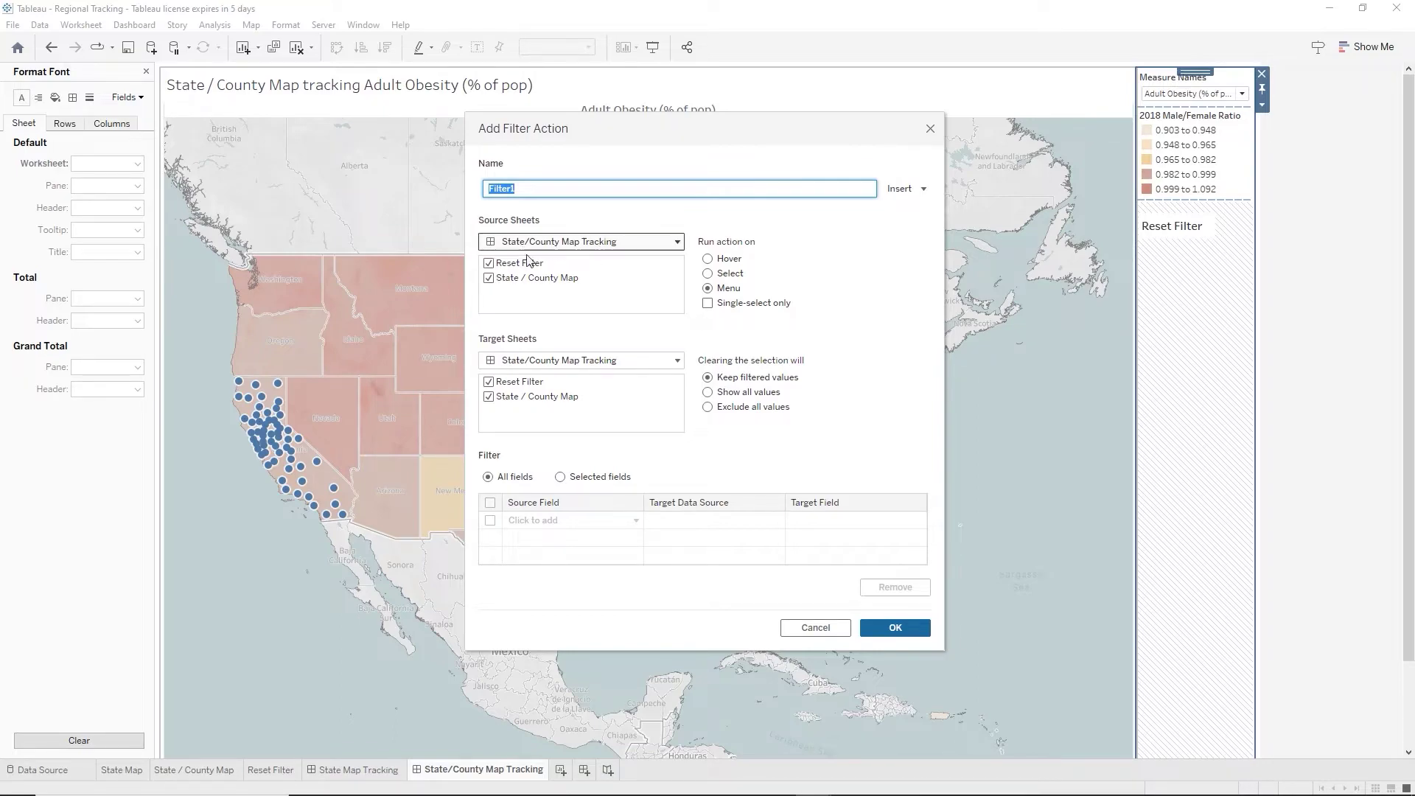
left_click(490, 282)
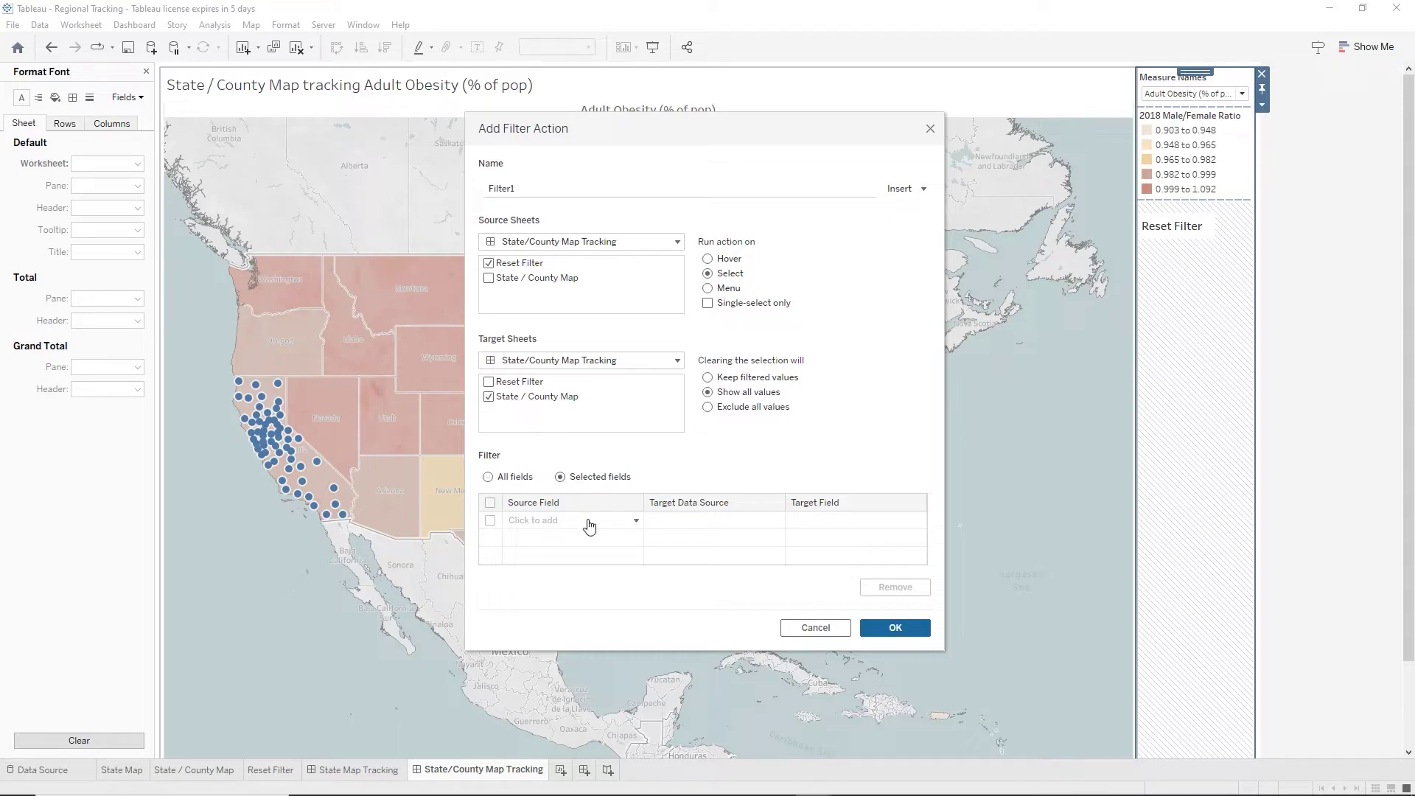
Limit the new reset action to the State field as source and target, and save the dashboard actions.
left_click(629, 524)
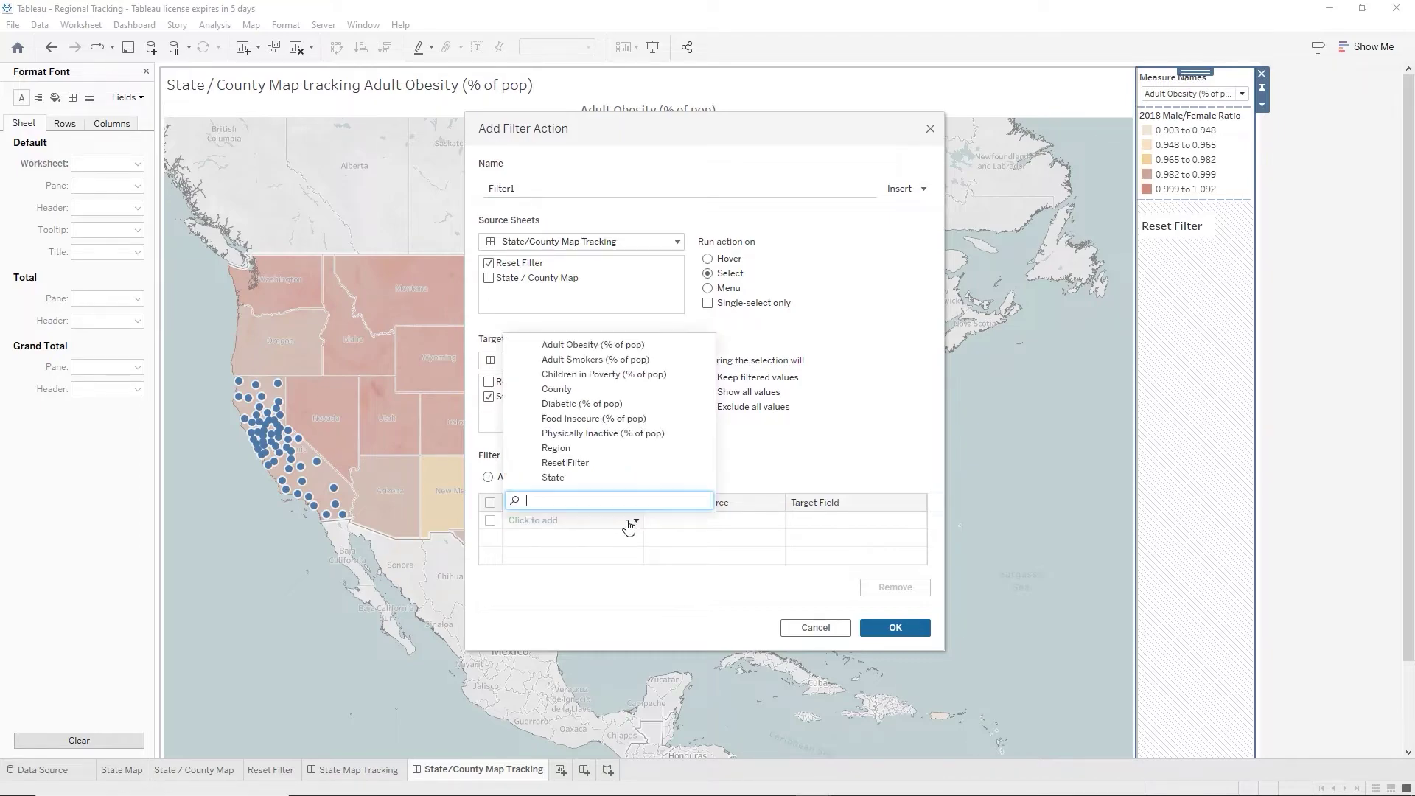
left_click(554, 476)
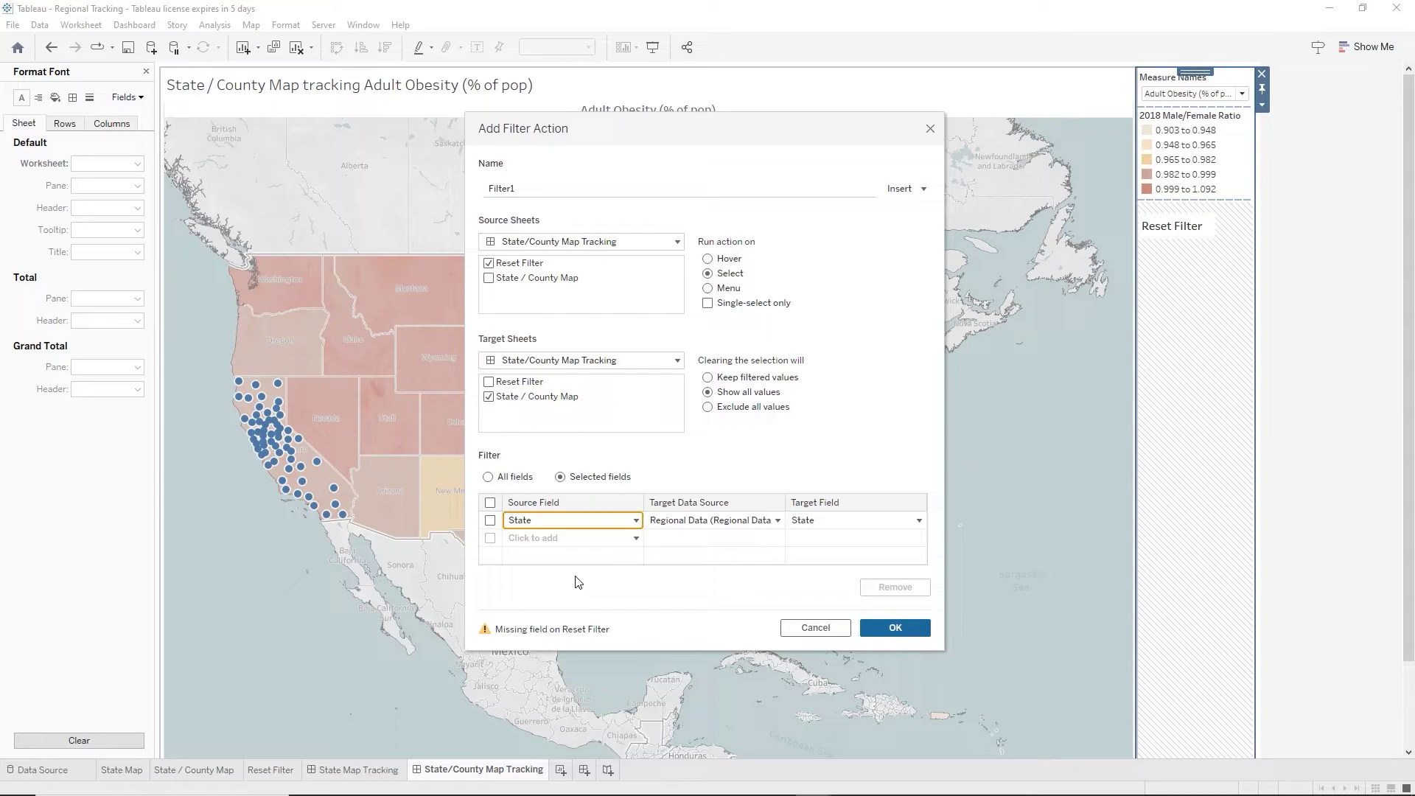
left_click(875, 632)
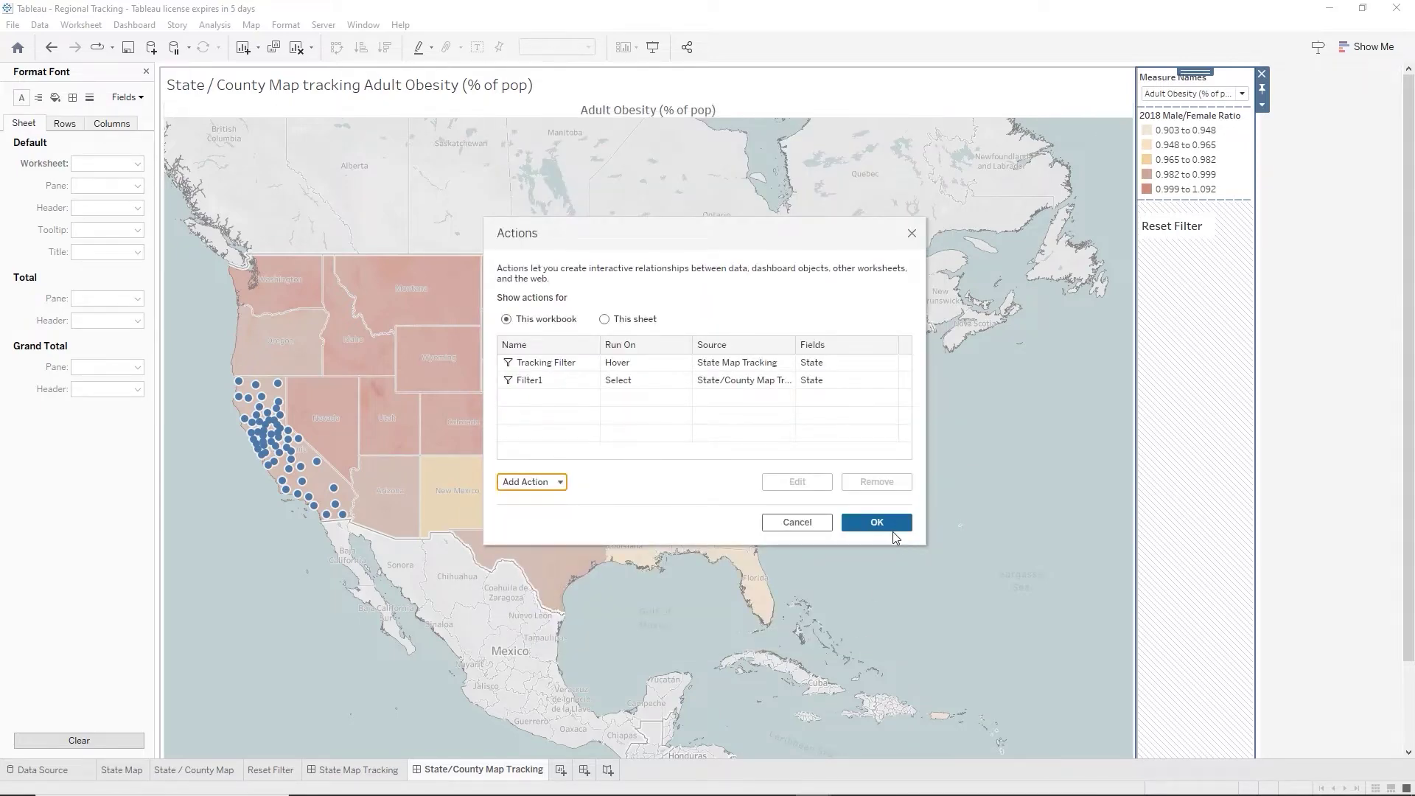
left_click(892, 523)
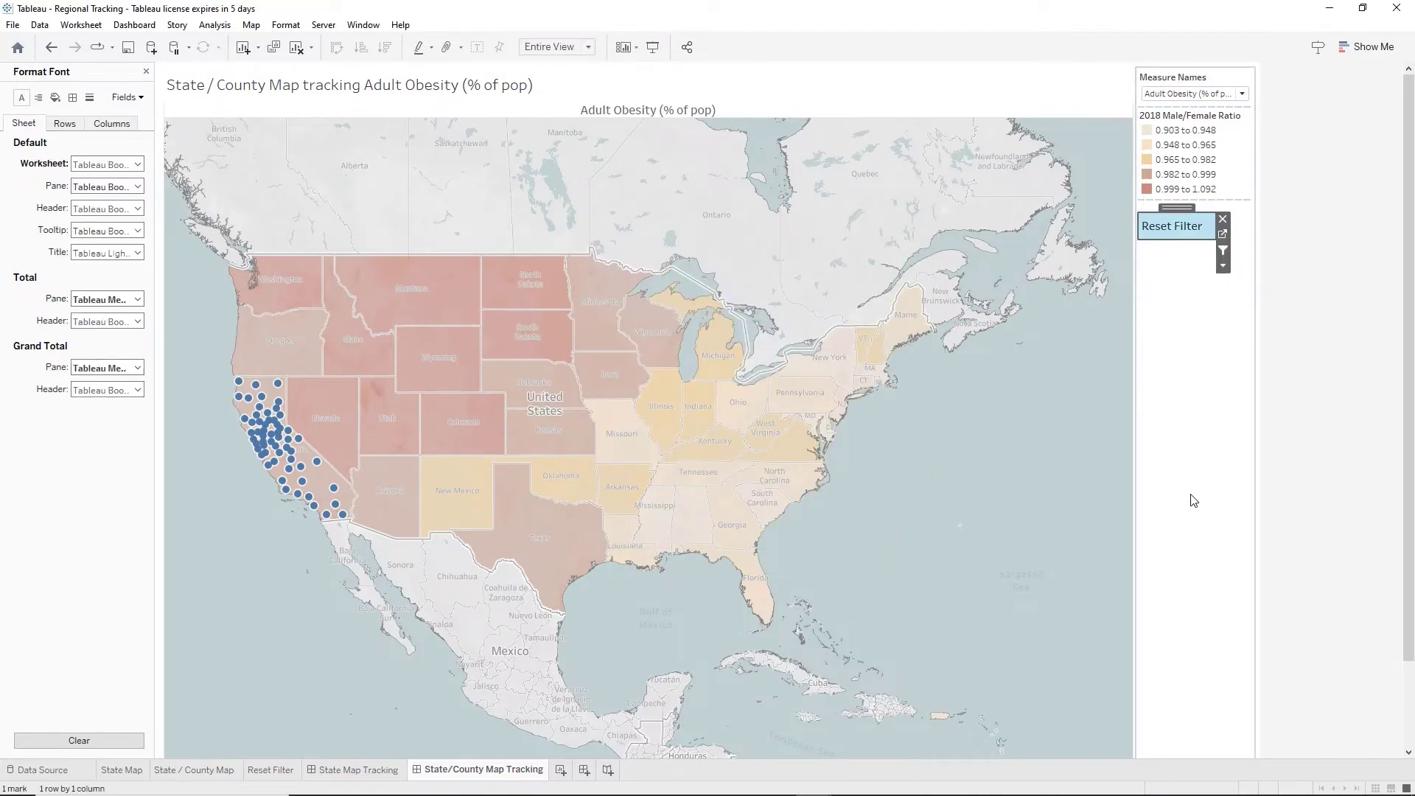
Test Reset Filter on the county map and return to the State Map Tracking dashboard.
left_click(1186, 371)
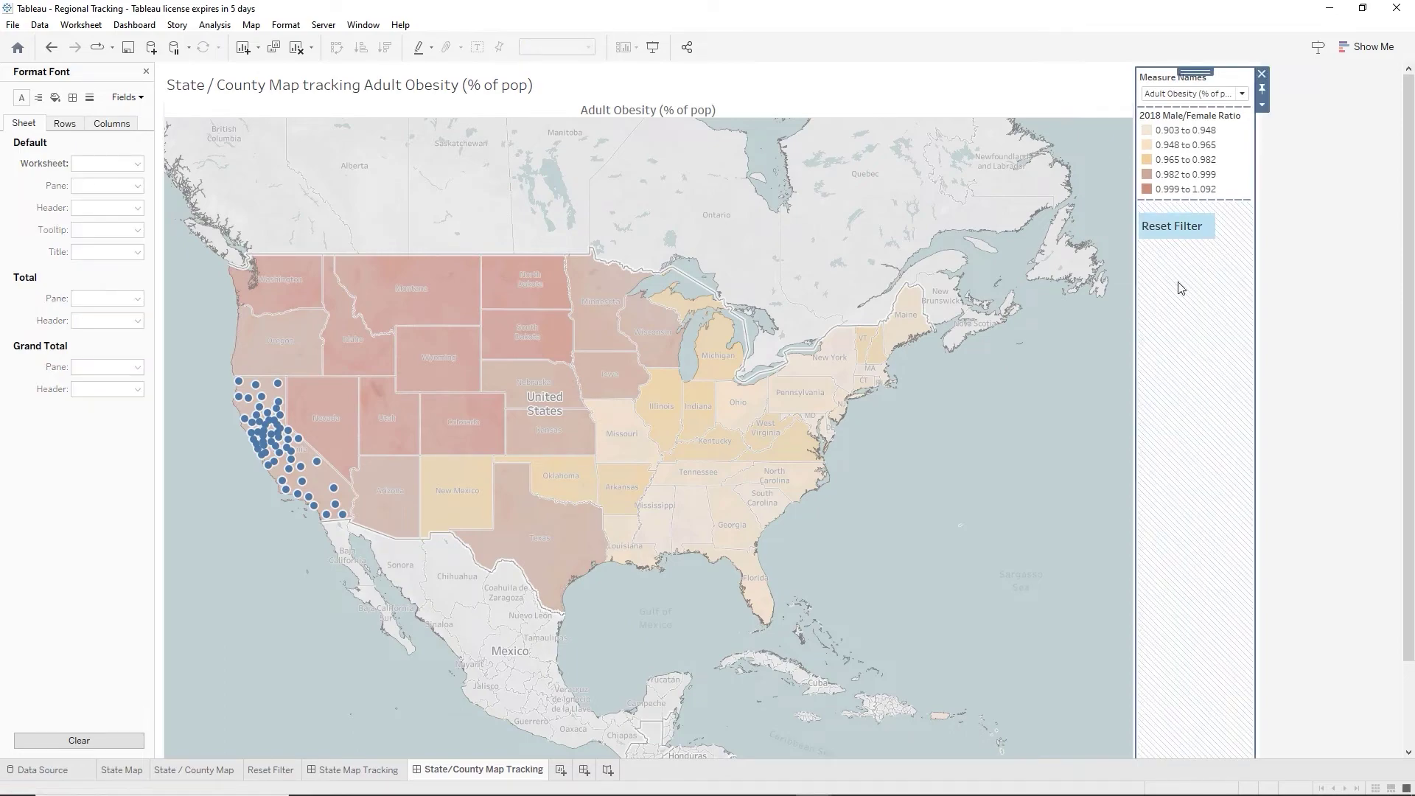
left_click(1175, 231)
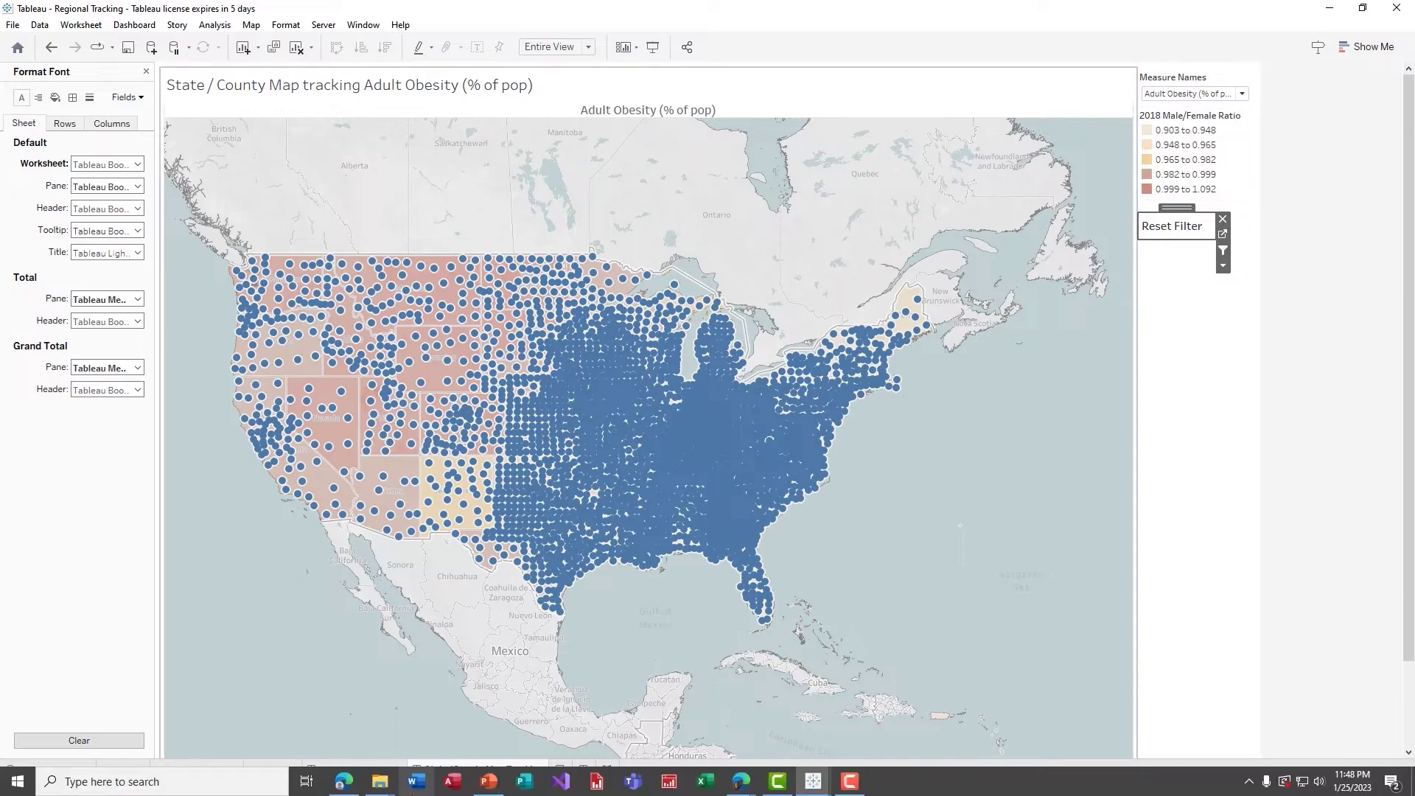
left_click(359, 771)
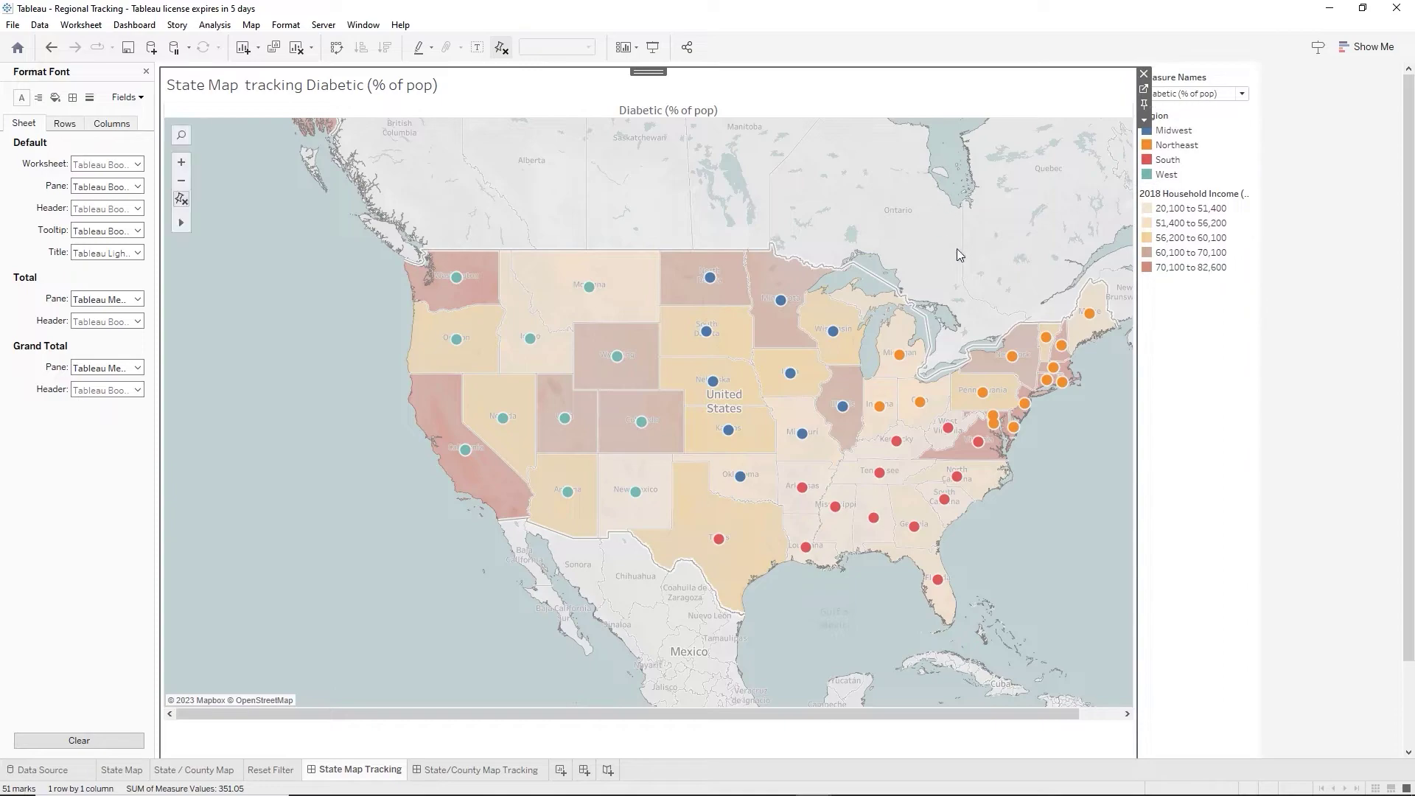
Switch to the State/County Map Tracking dashboard and use Reset Filter to bring back all counties on the map.
key("ctrl+Tab")
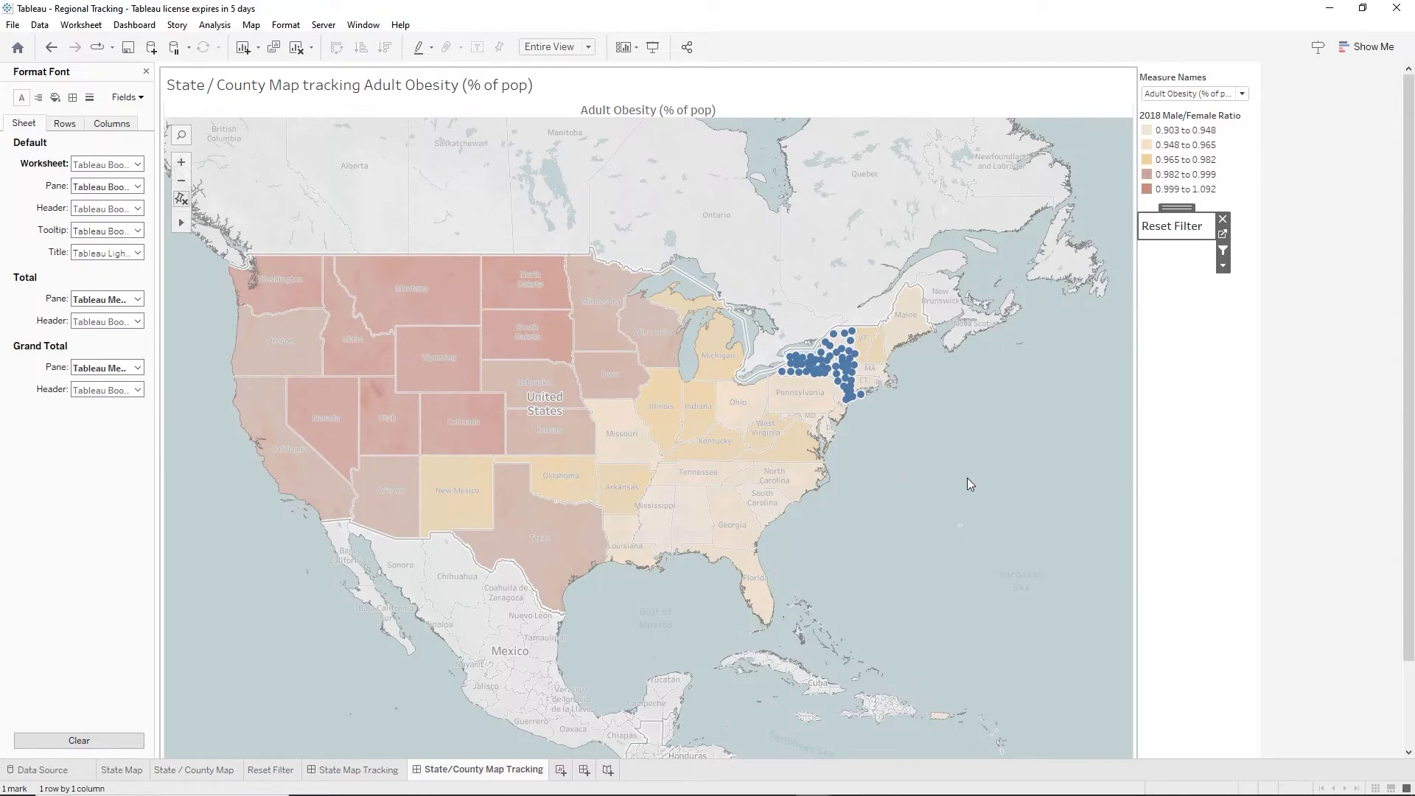
left_click(1167, 229)
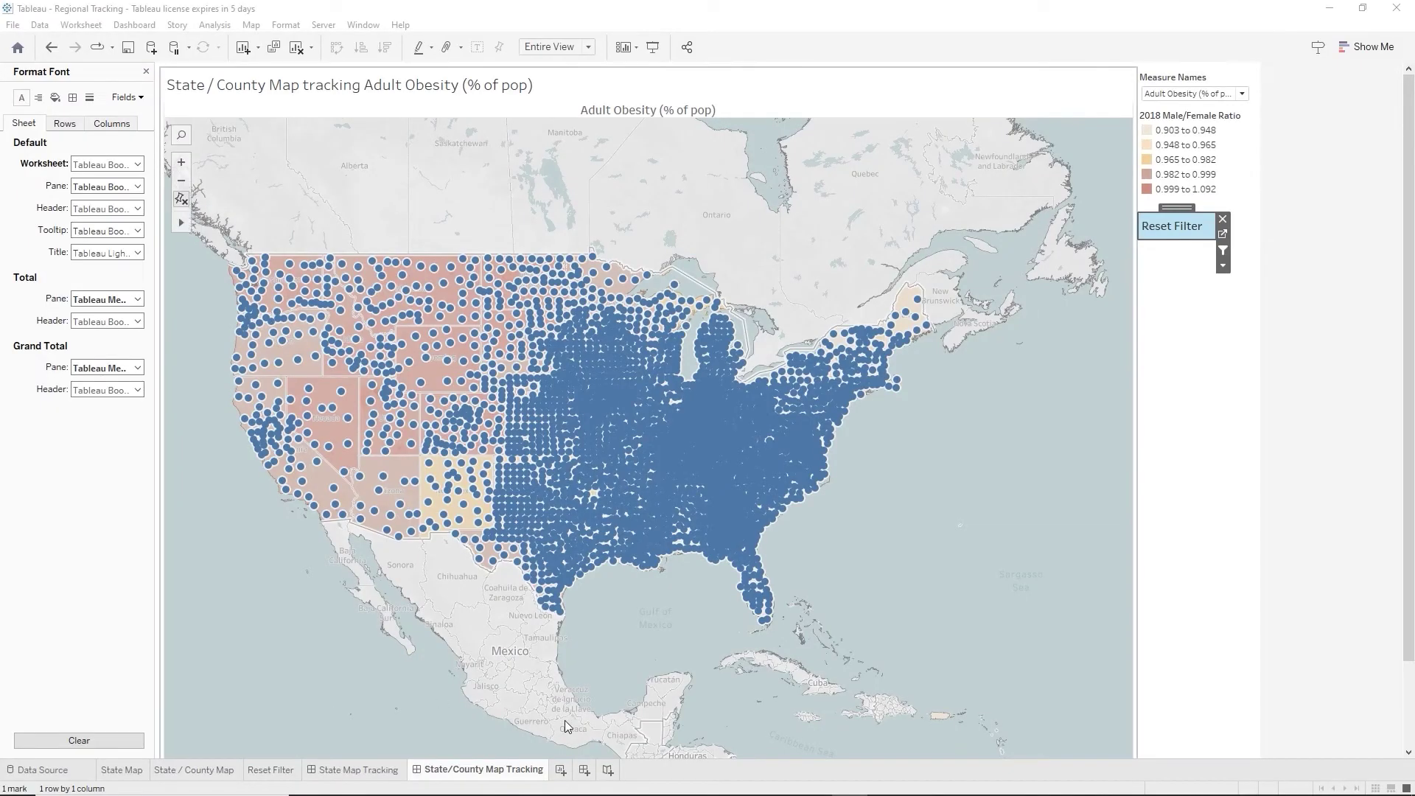
Hide all worksheets used by the State Map Tracking and State/County Map Tracking dashboards.
right_click(357, 777)
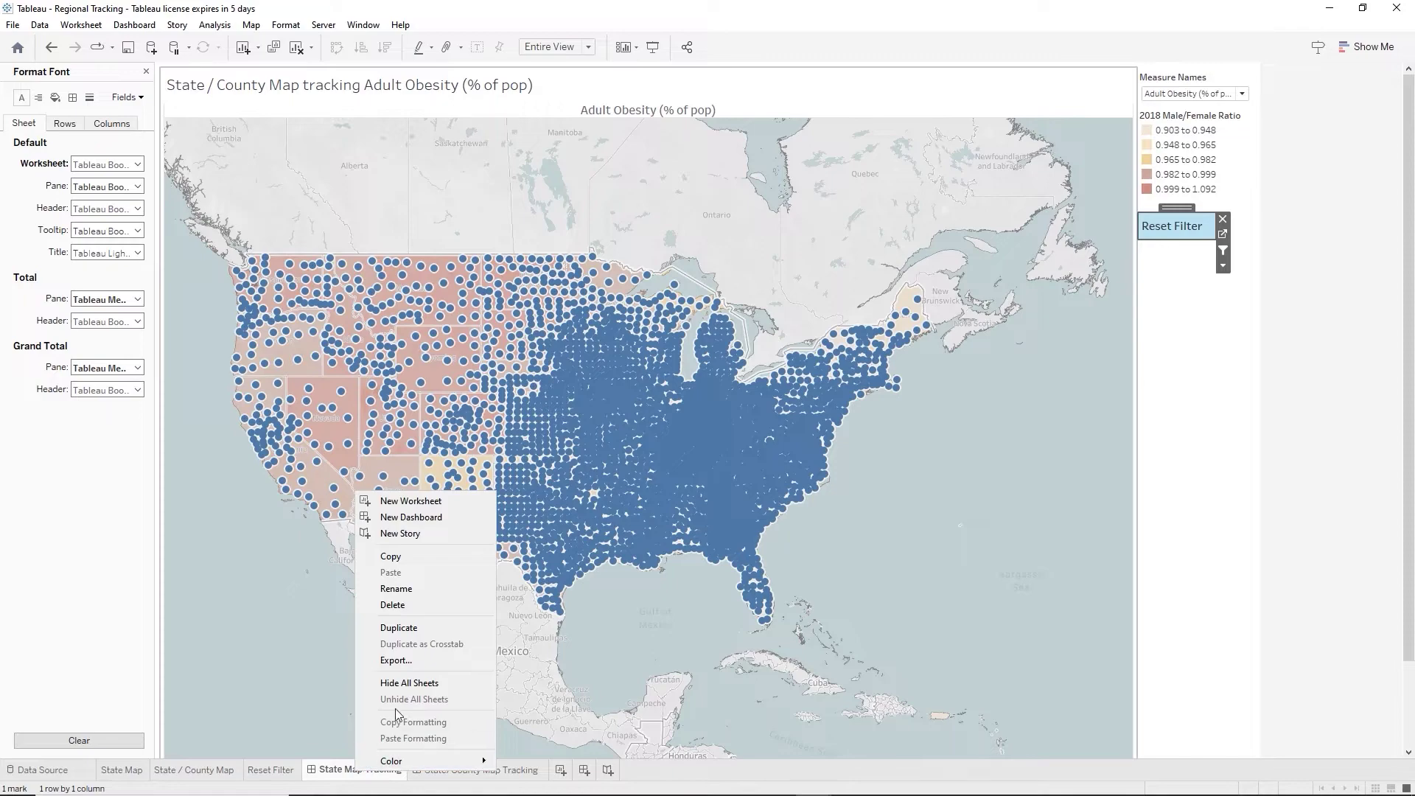
left_click(405, 683)
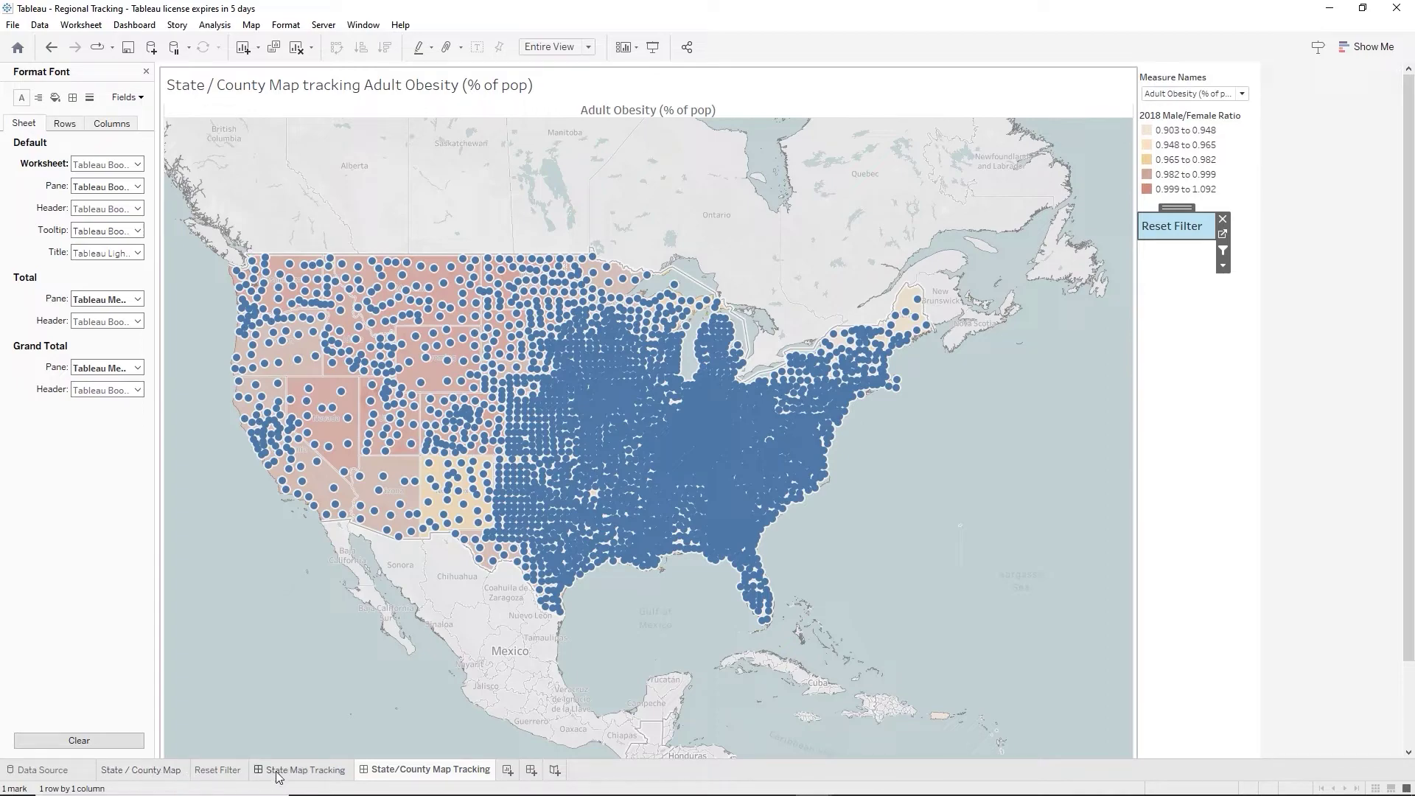
mouse_move(278, 776)
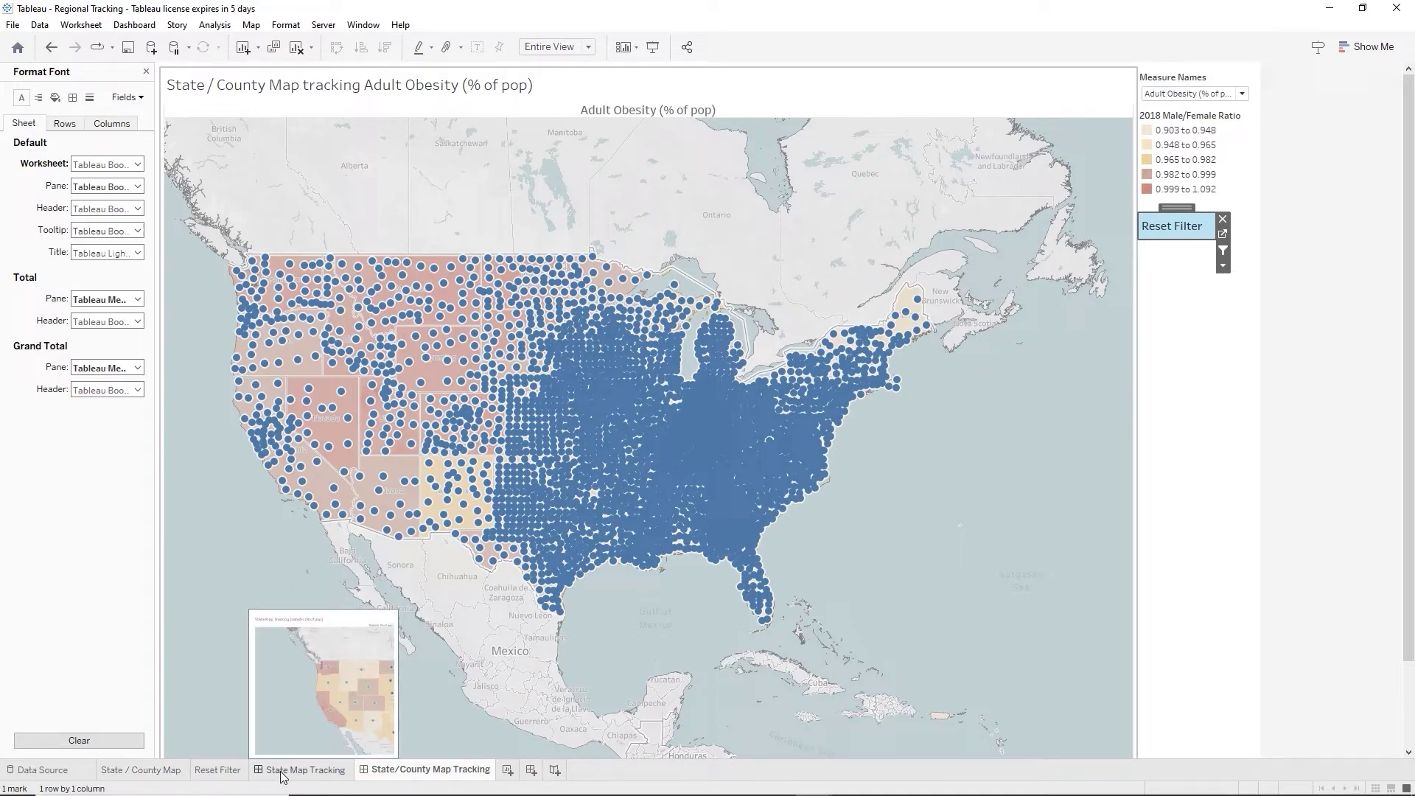
right_click(377, 777)
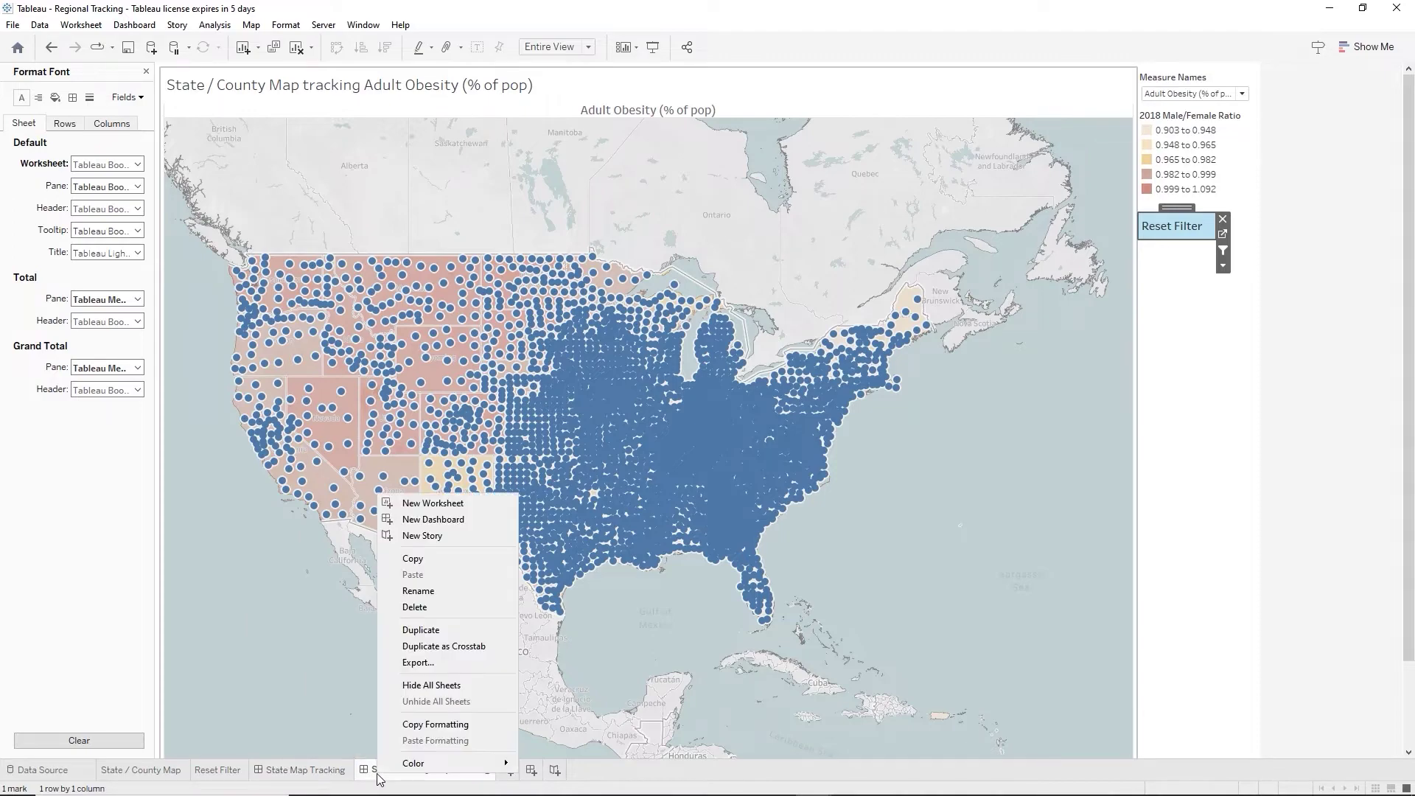
left_click(436, 687)
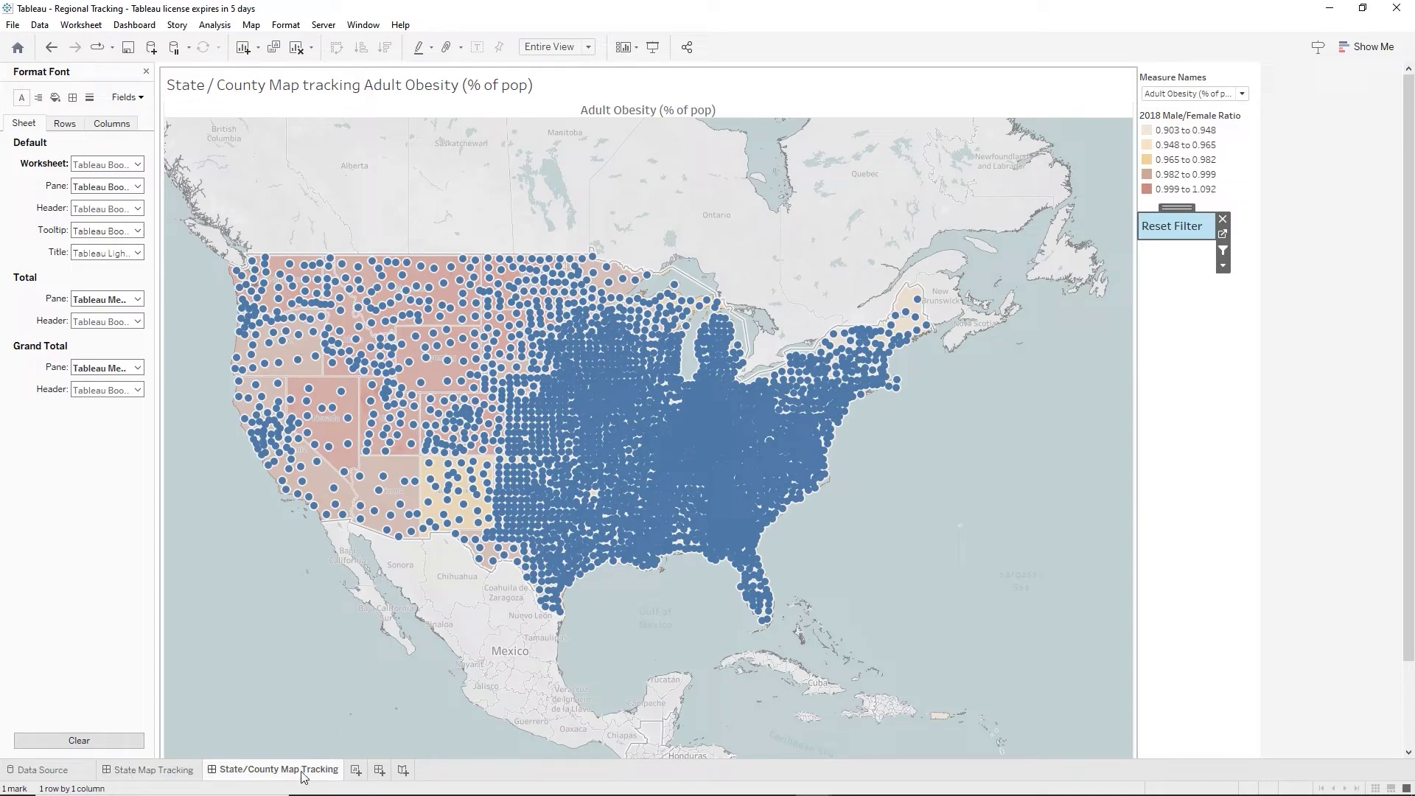
Check the sheet unhide option on State/County Map Tracking and view both dashboards with their worksheets hidden.
right_click(237, 777)
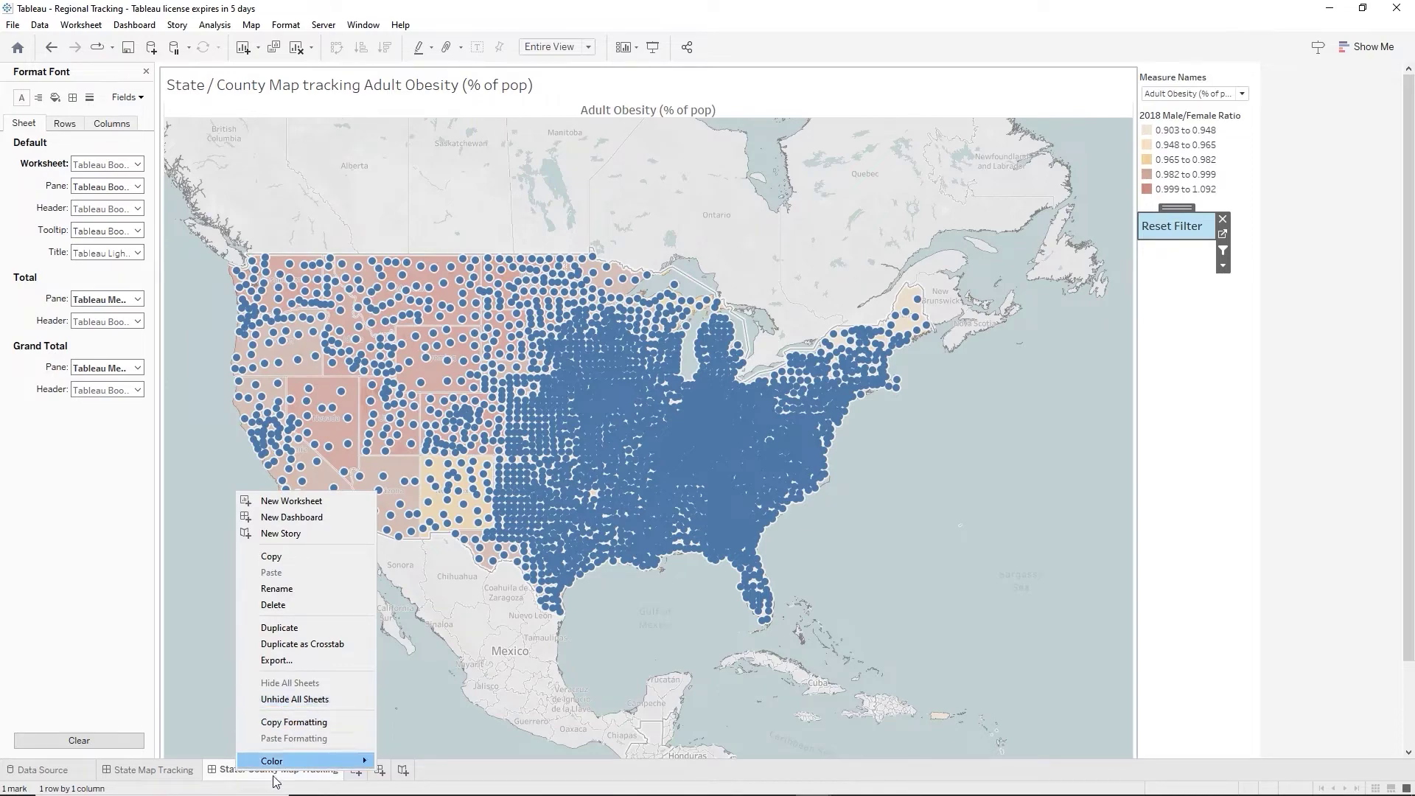
left_click(169, 779)
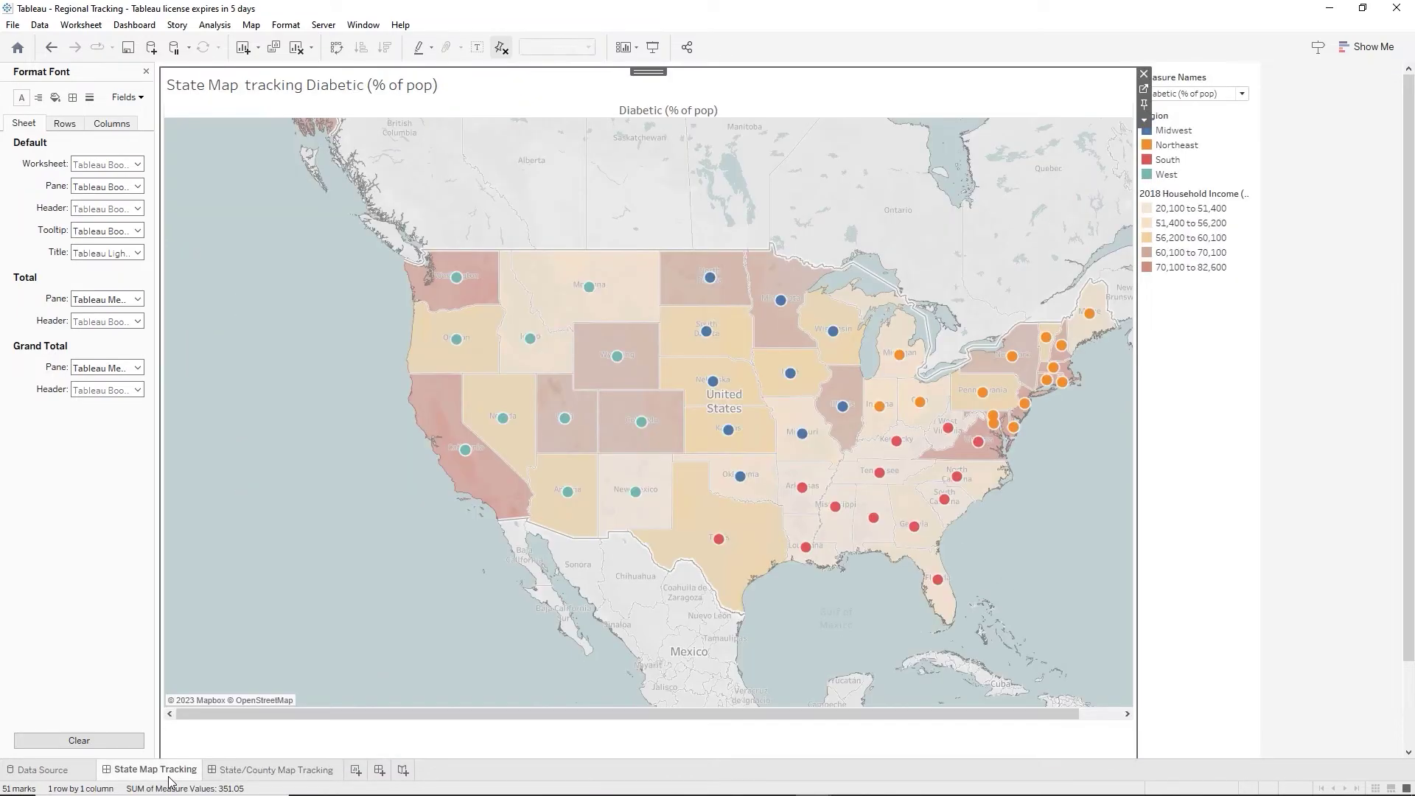
mouse_move(170, 778)
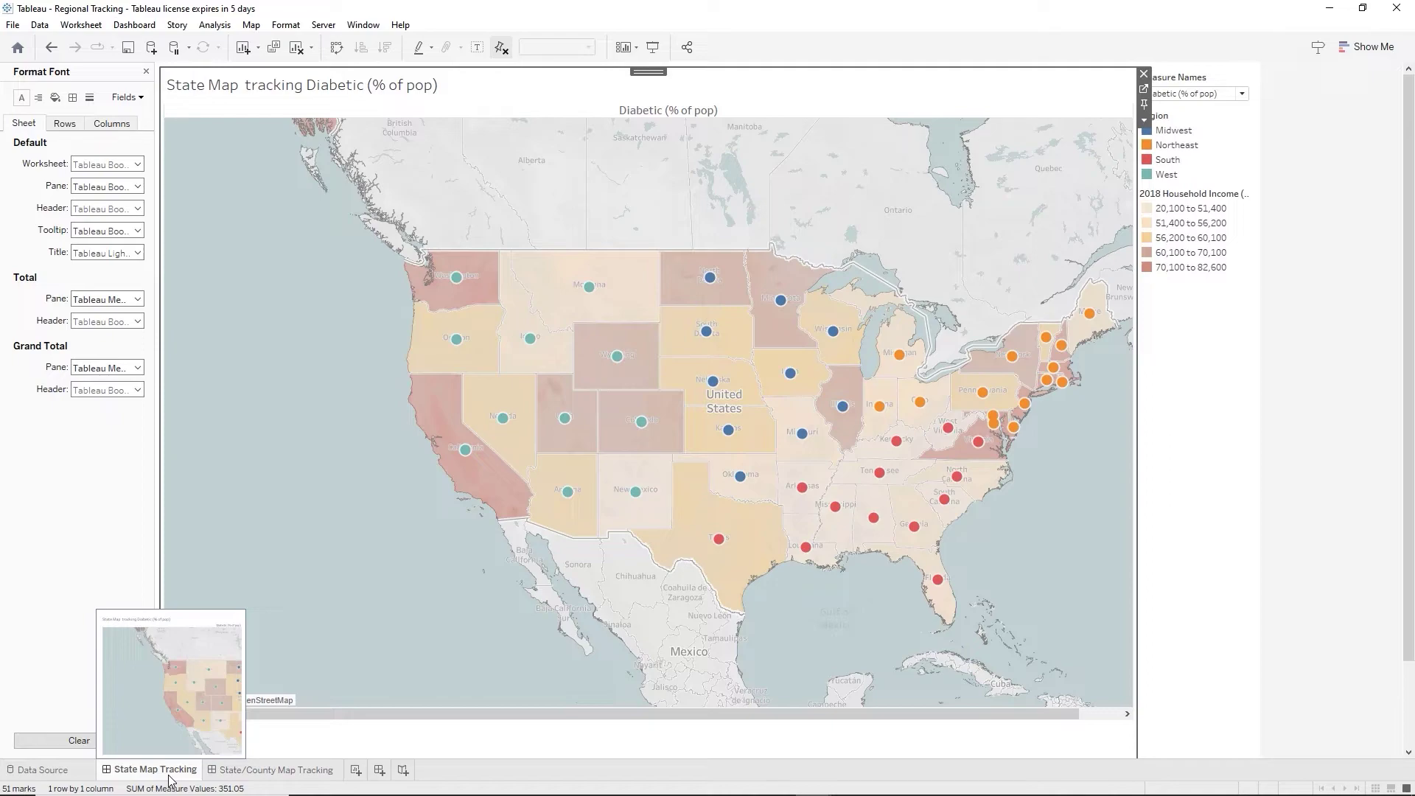
left_click(285, 775)
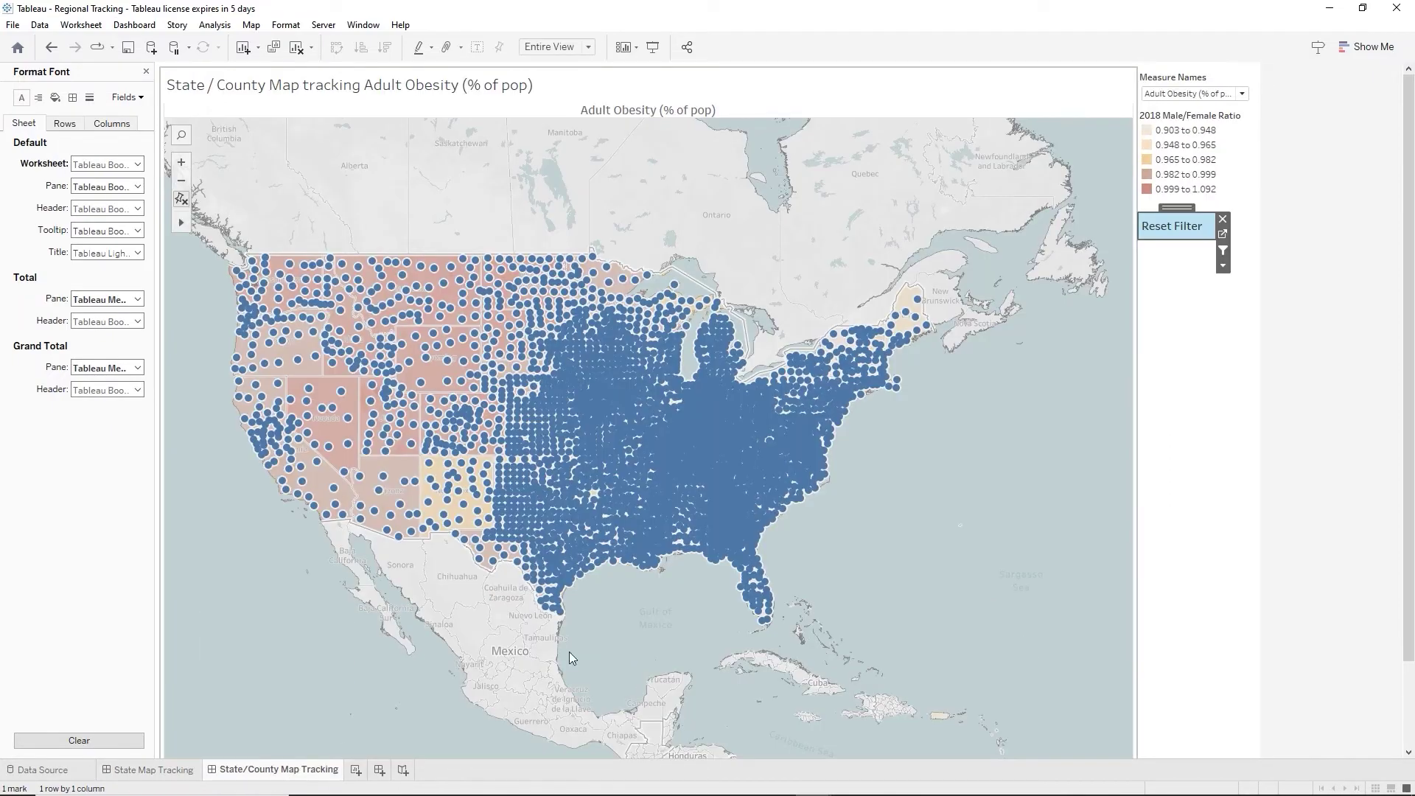
left_click(1066, 332)
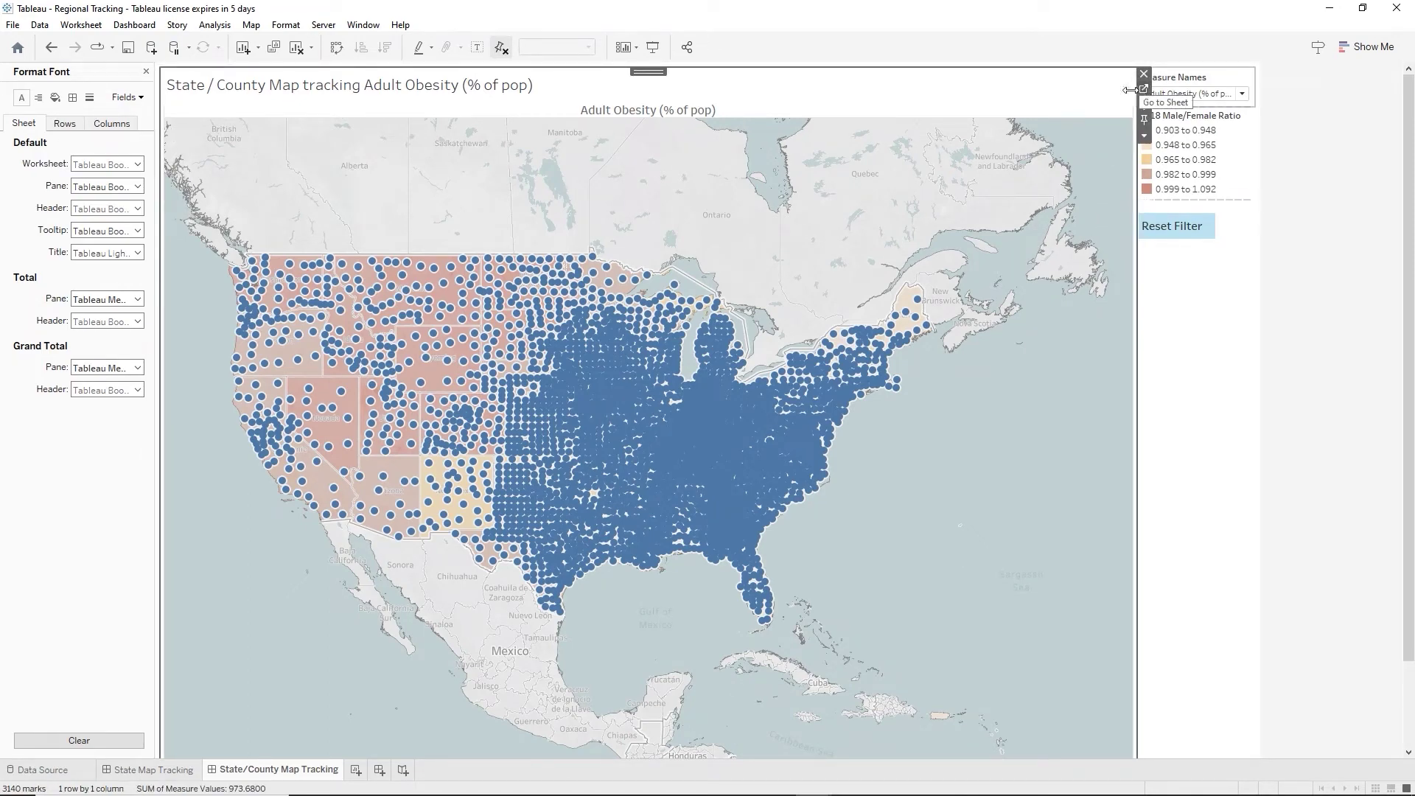
Add a new worksheet and name it Exclude County.
left_click(356, 771)
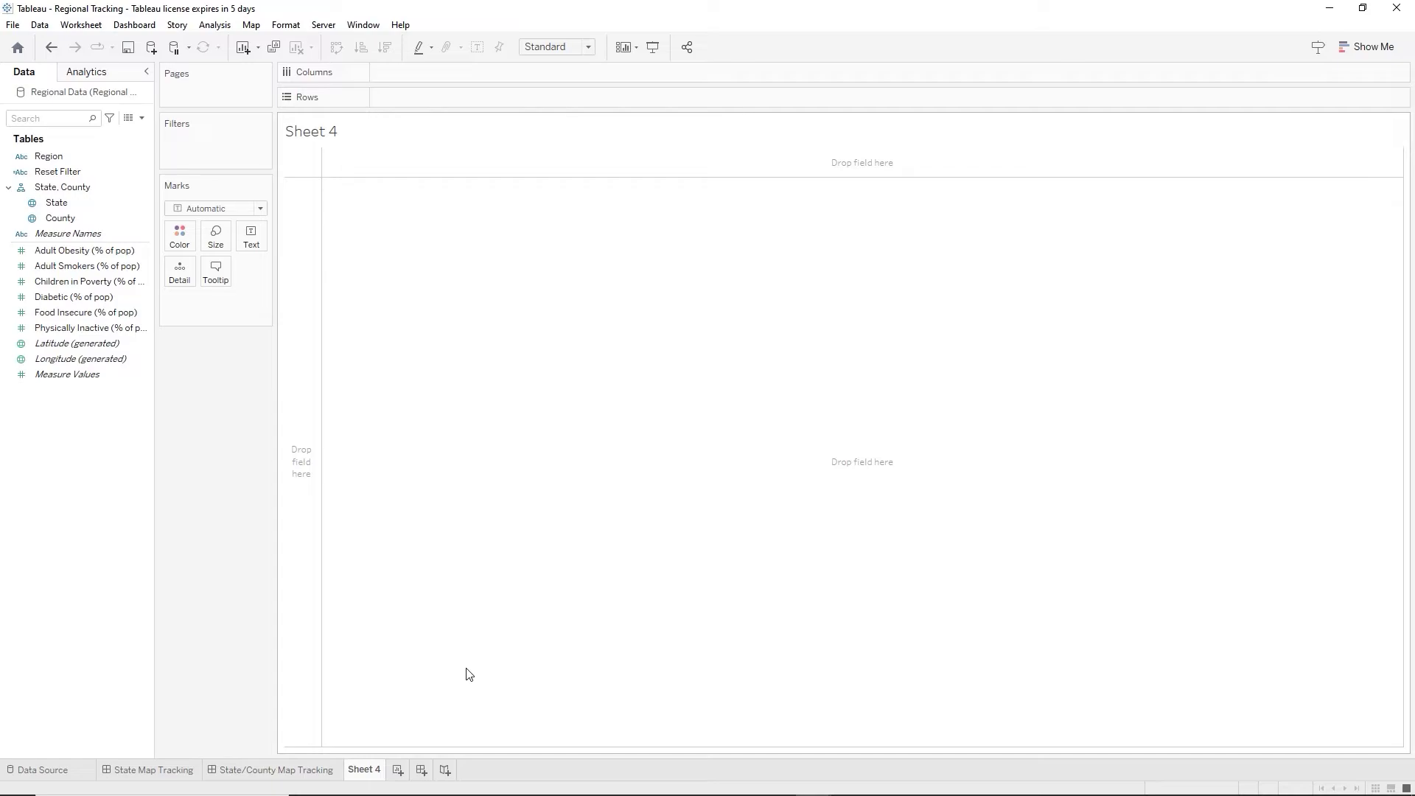
double_click(360, 771)
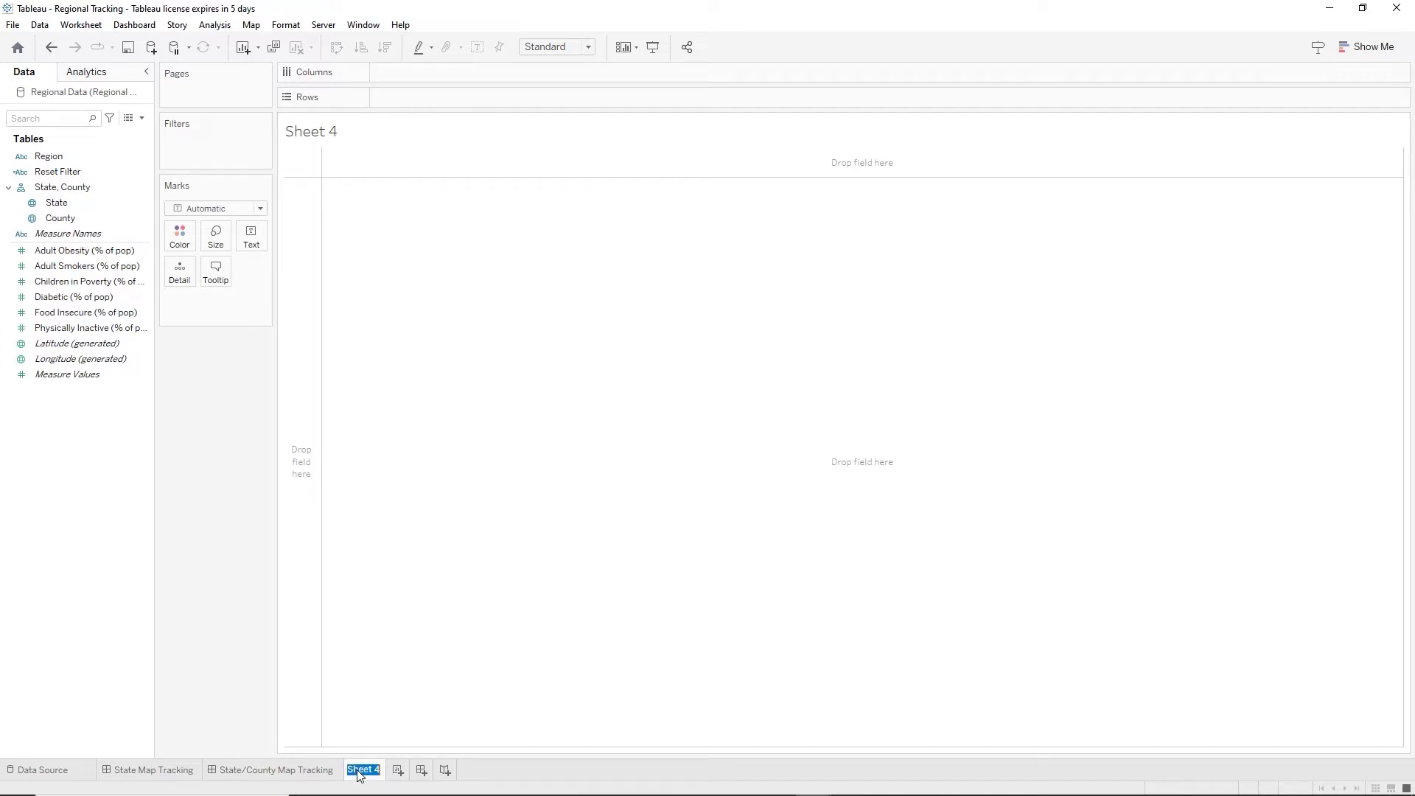
type("Ex")
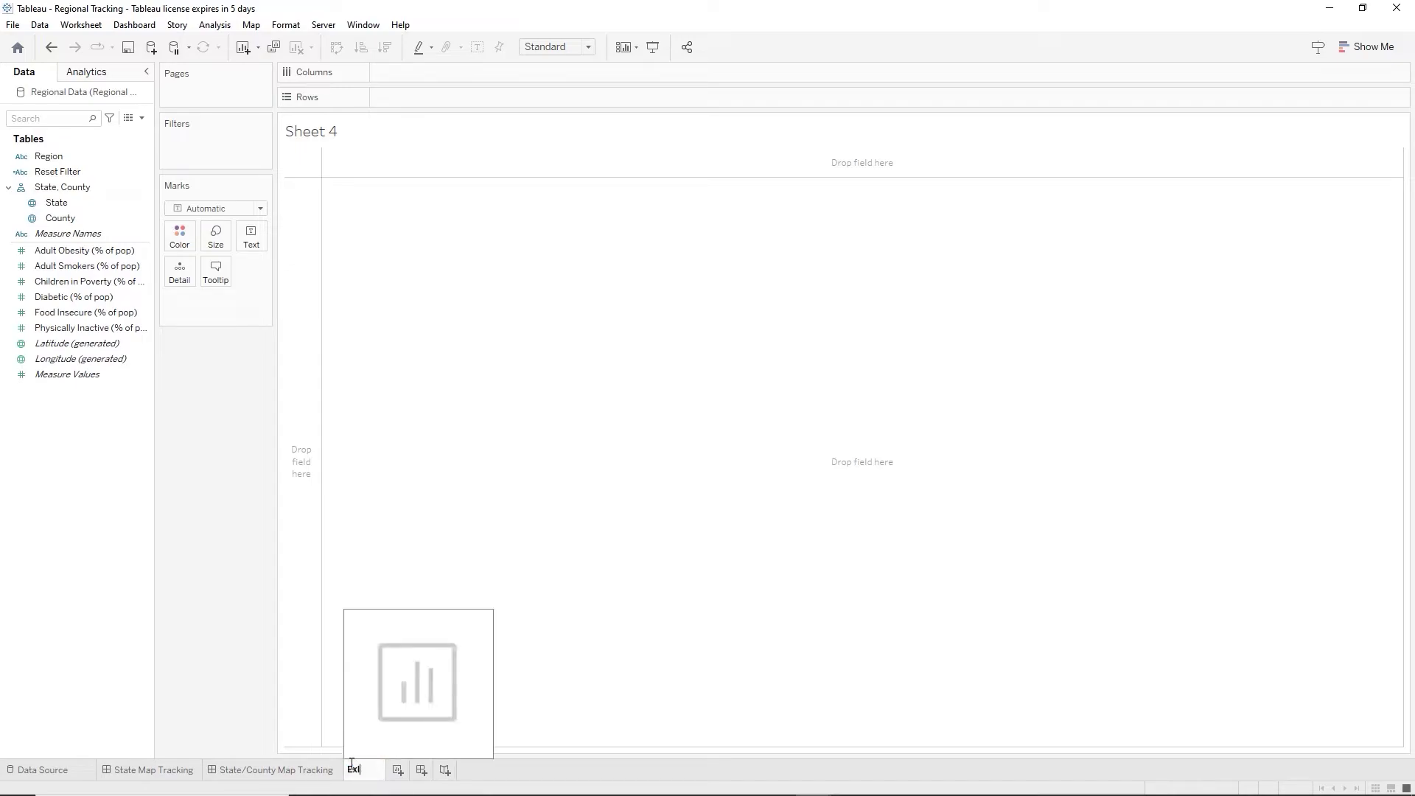
type("lude Count")
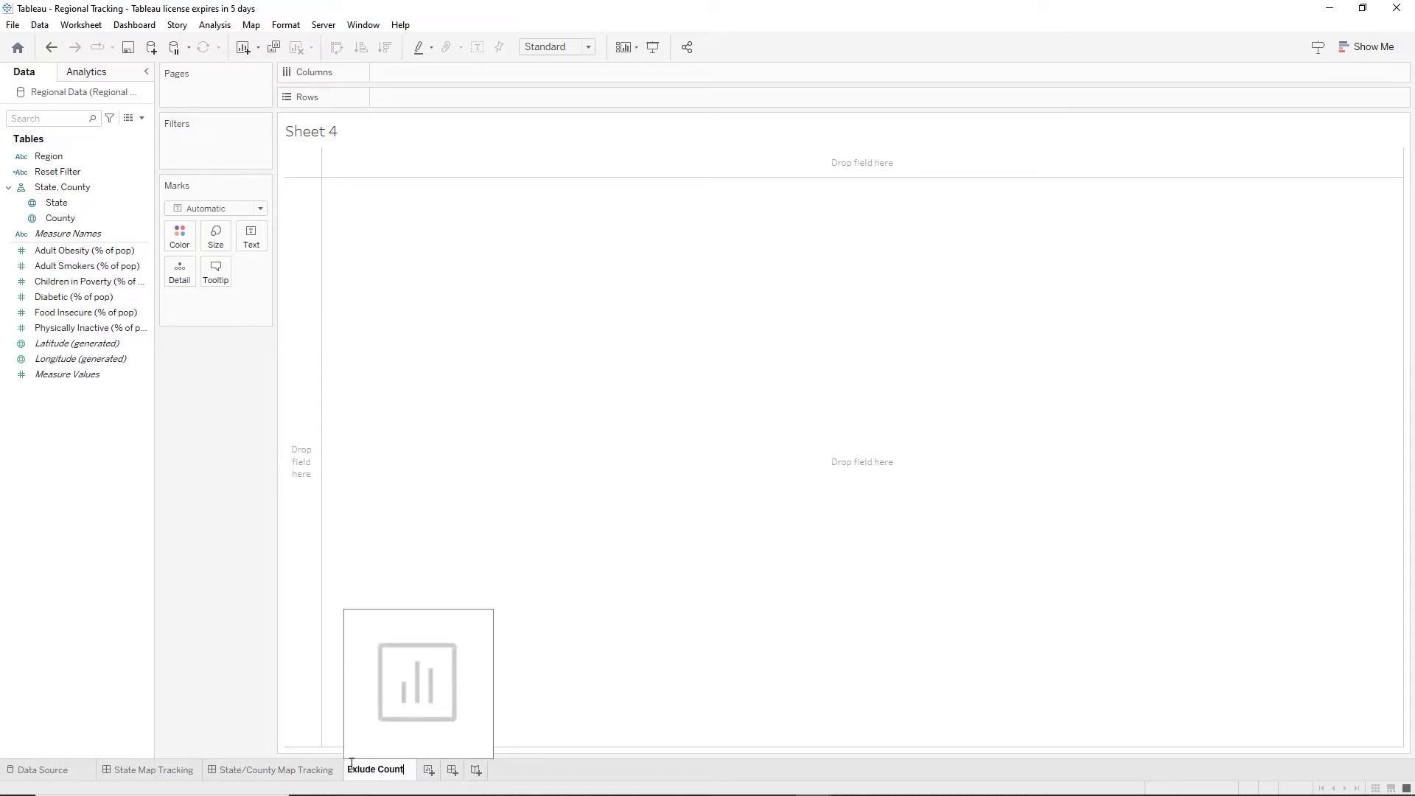
type("y")
key("Return")
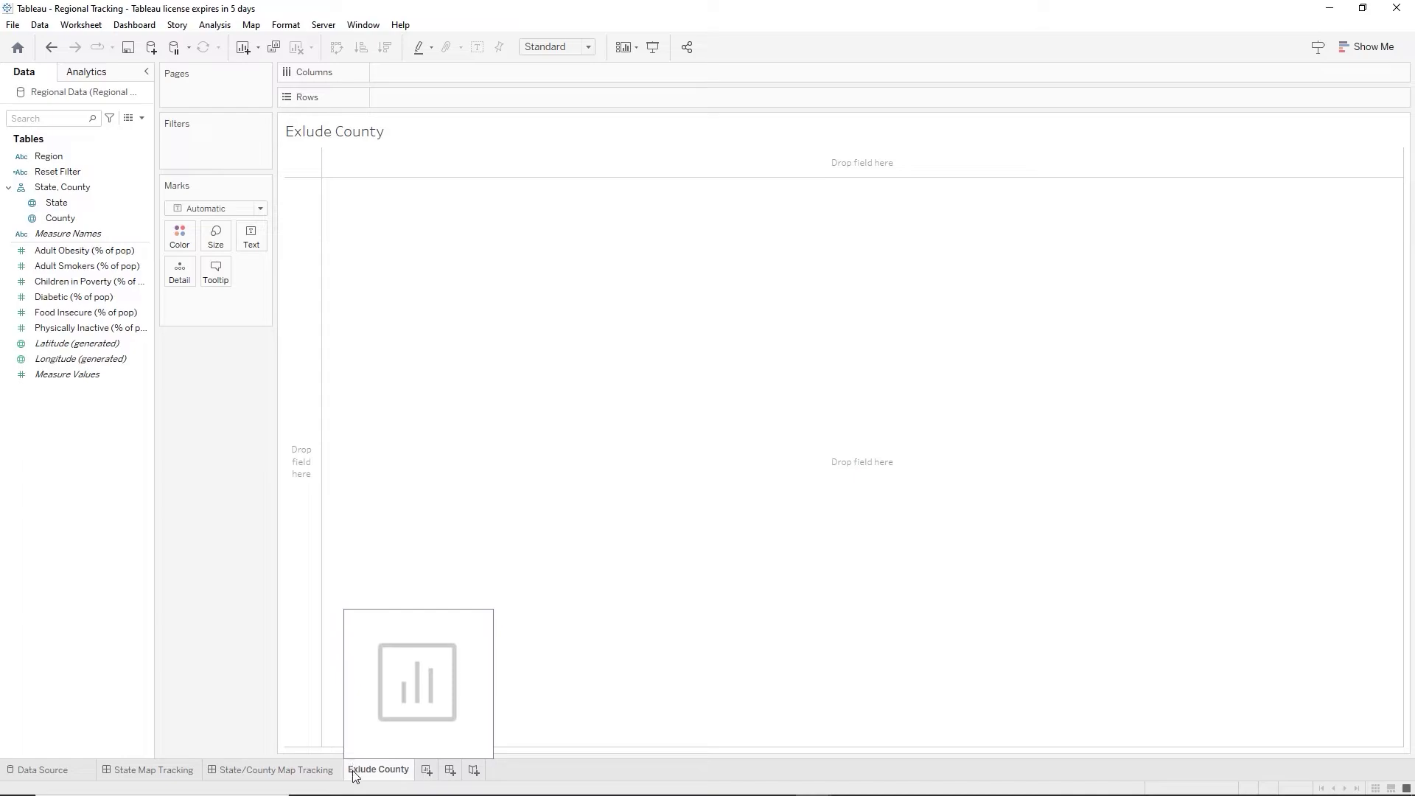
double_click(356, 770)
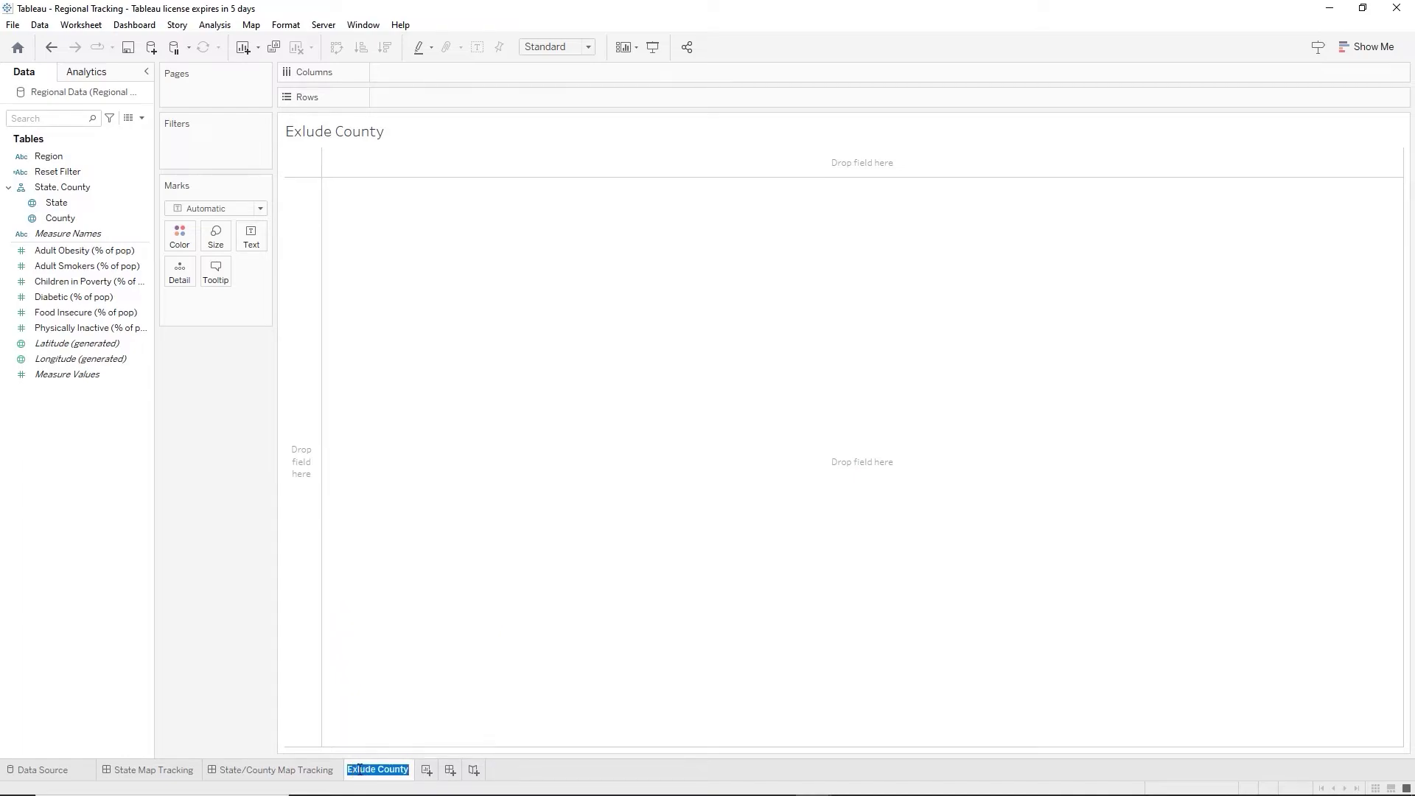
key("Return")
type("c")
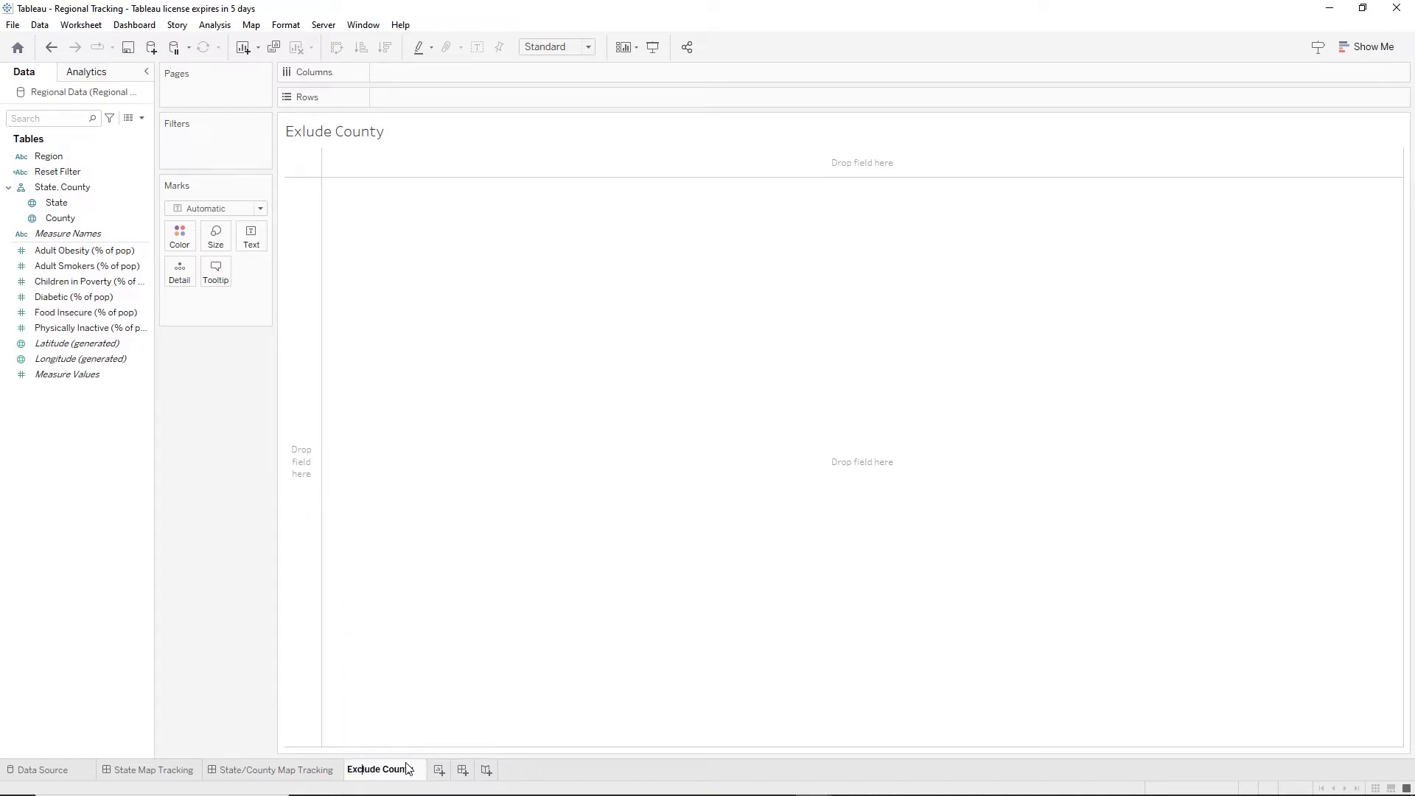
key("Return")
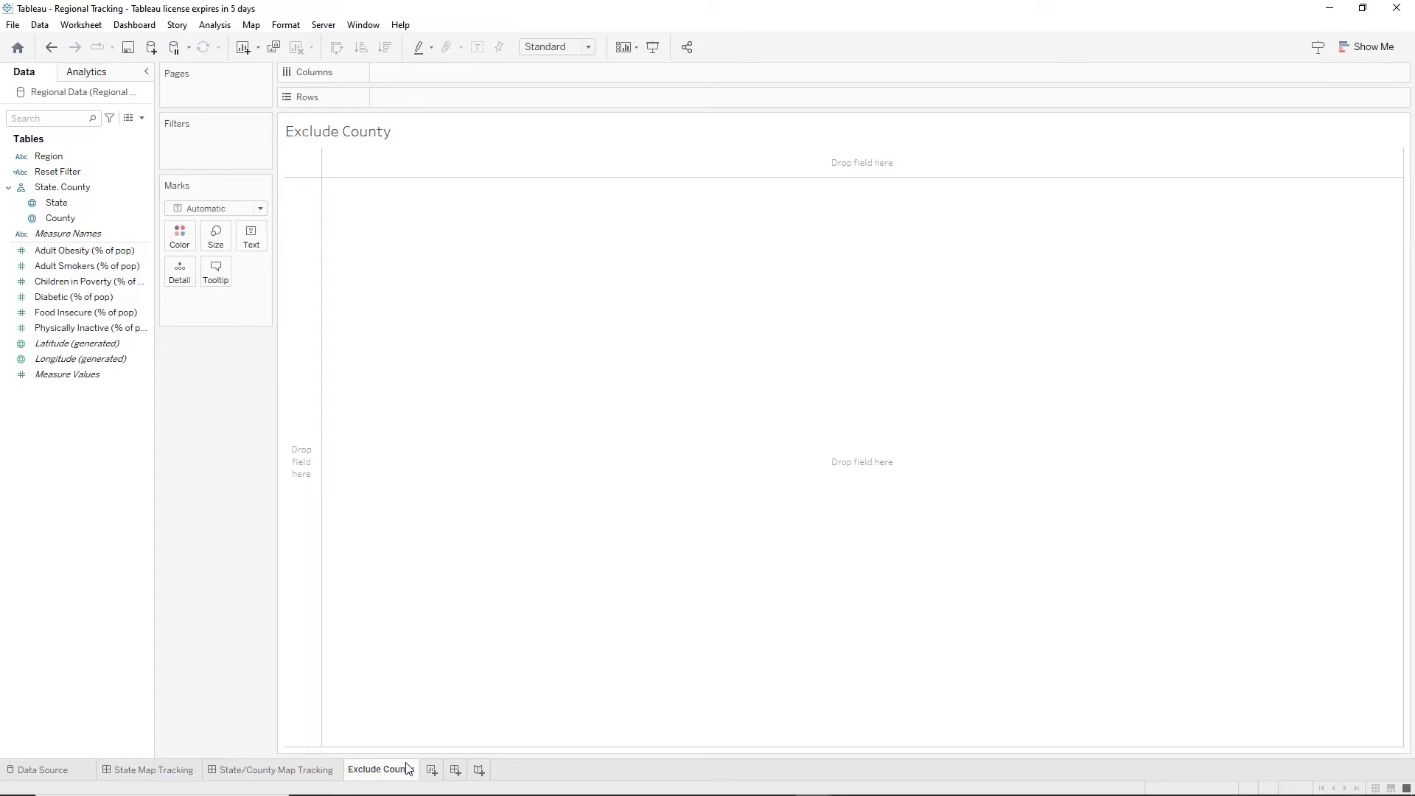
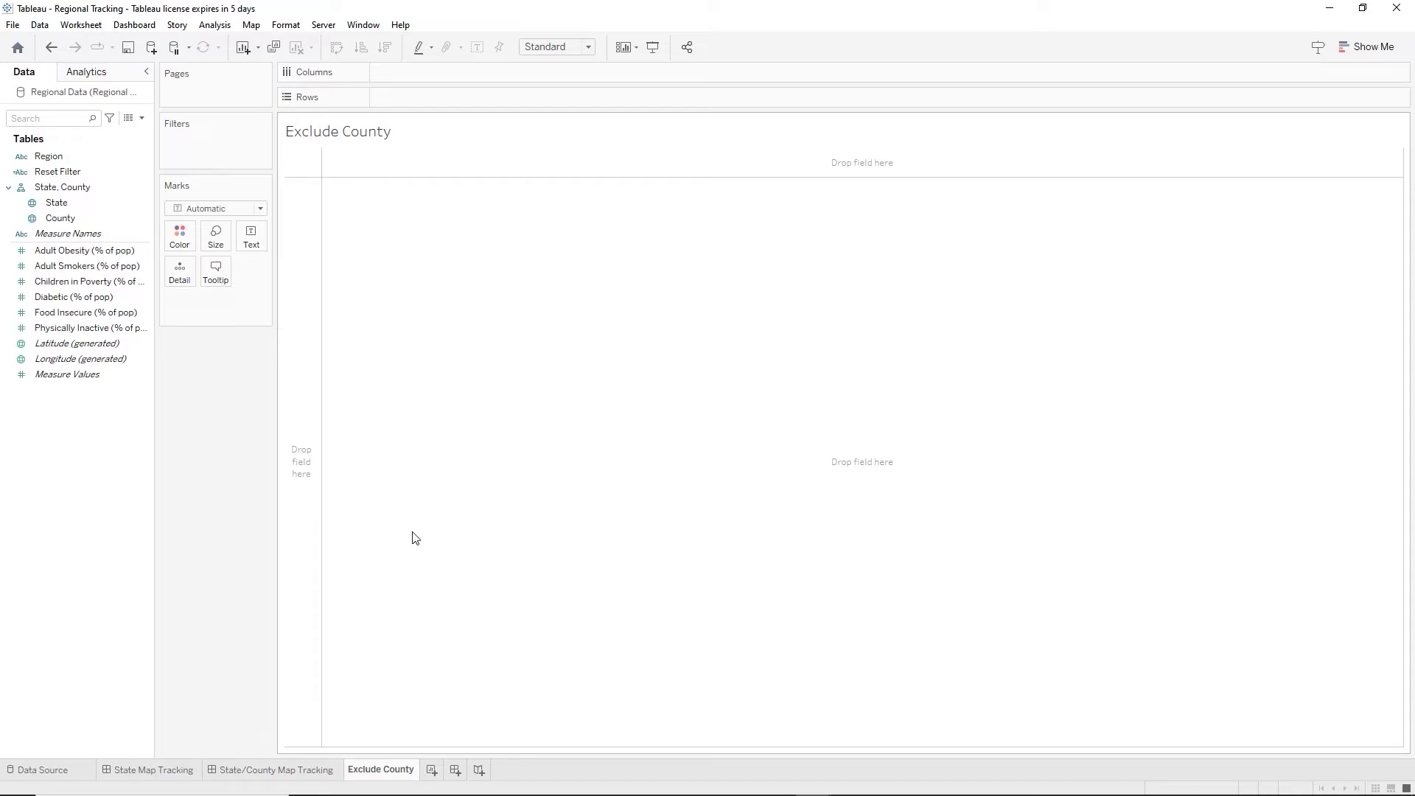
Build a text table with State and County as rows and Adult Obesity (% of pop) as the text values.
left_click(59, 204)
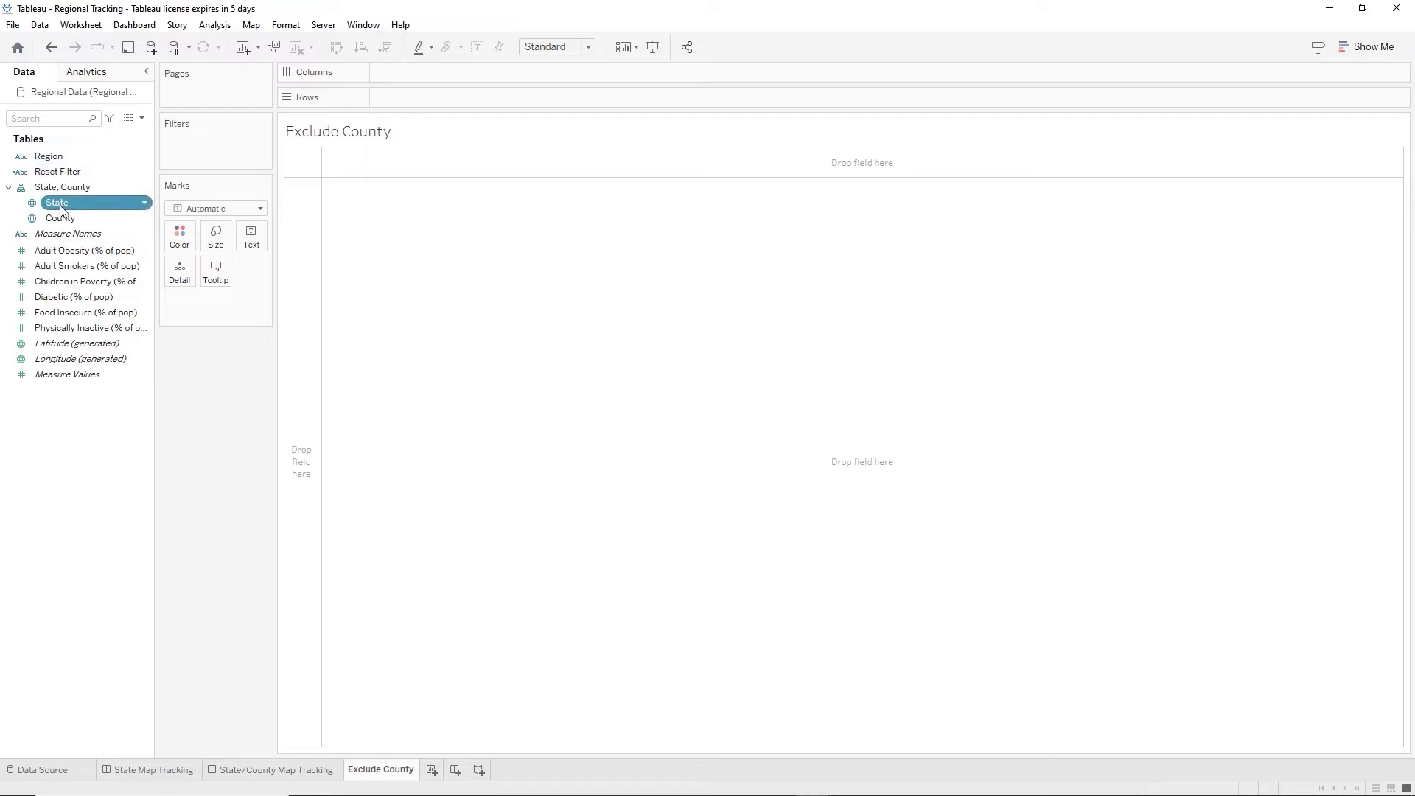
left_click(60, 215, "ctrl")
left_click_drag(69, 202, 423, 94)
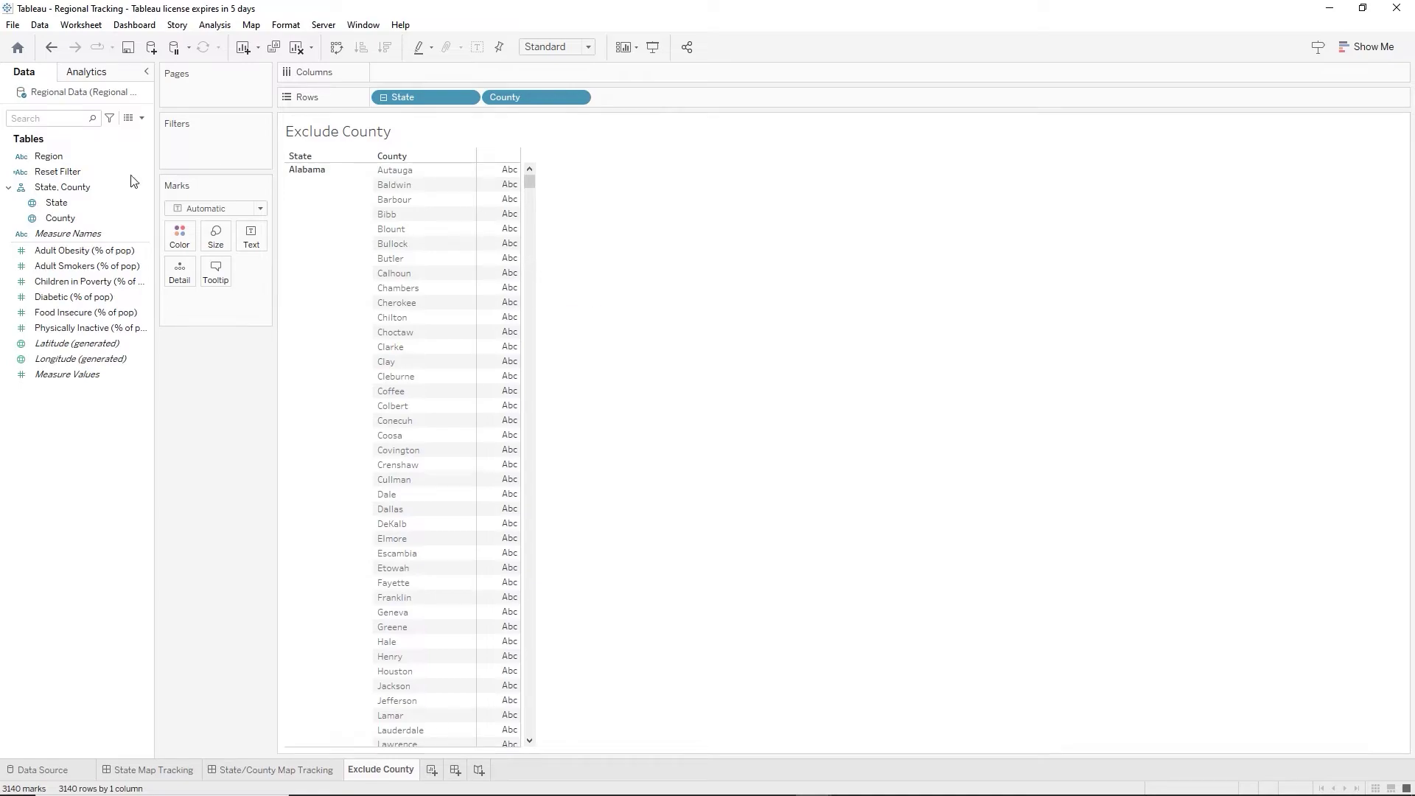
left_click(77, 252)
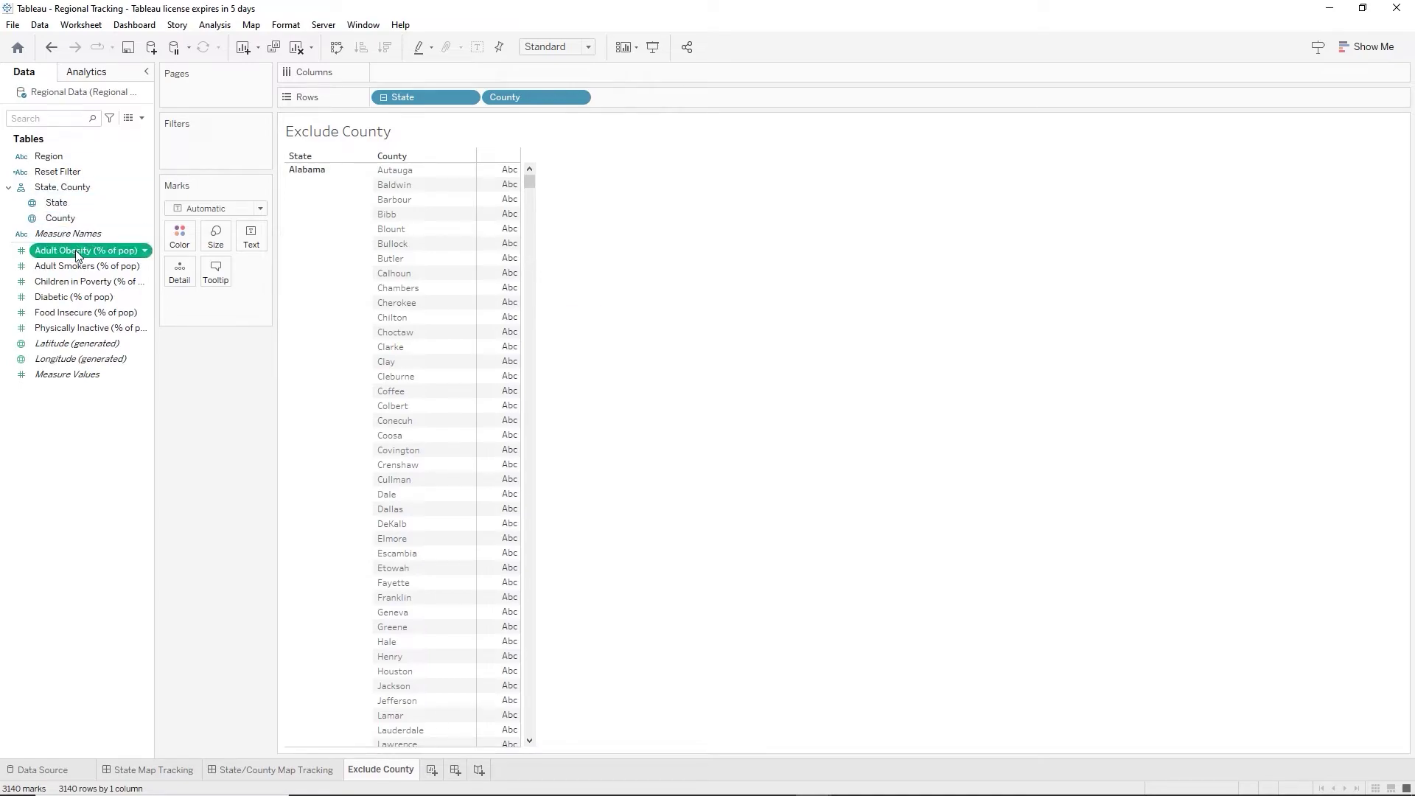
left_click_drag(77, 254, 251, 237)
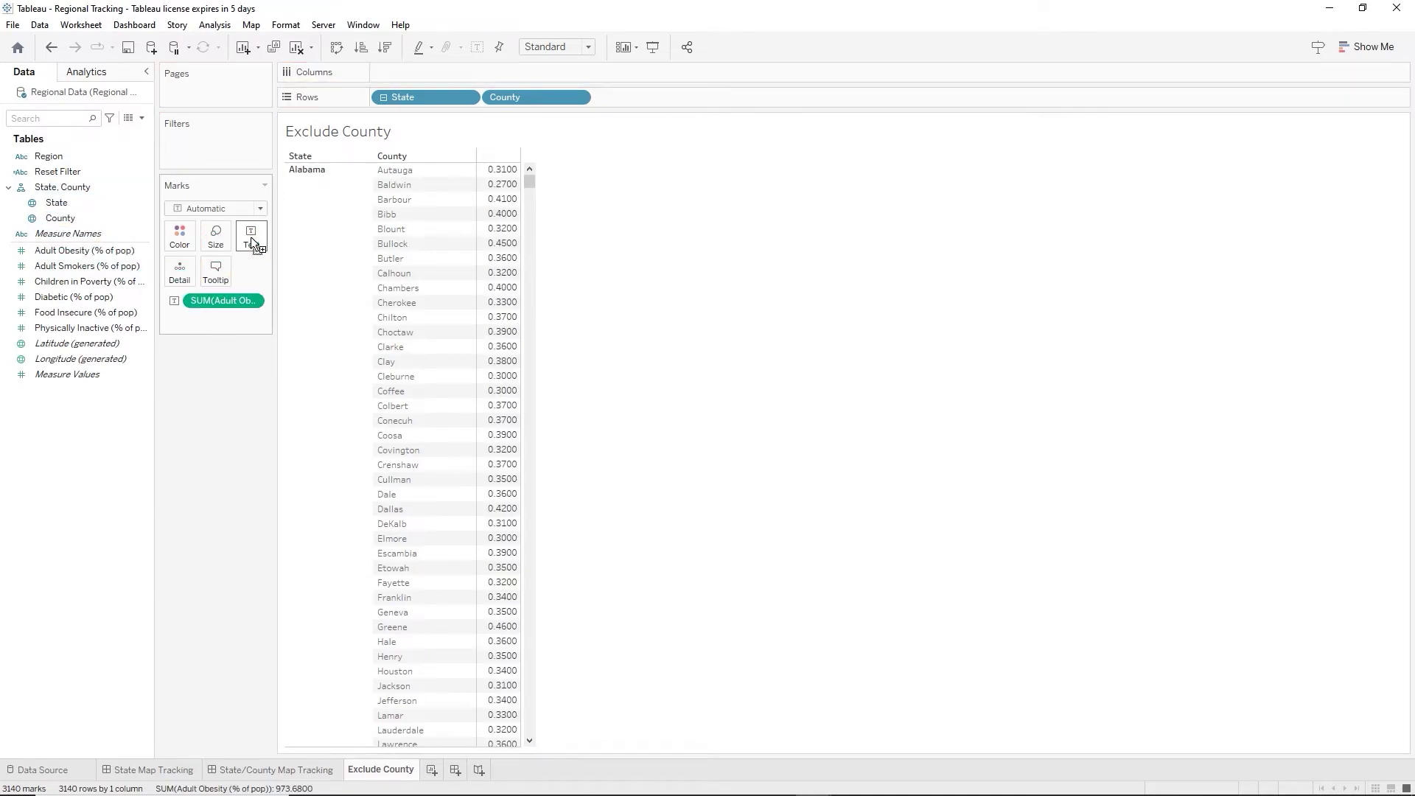
scroll(296, 265, "down", 2)
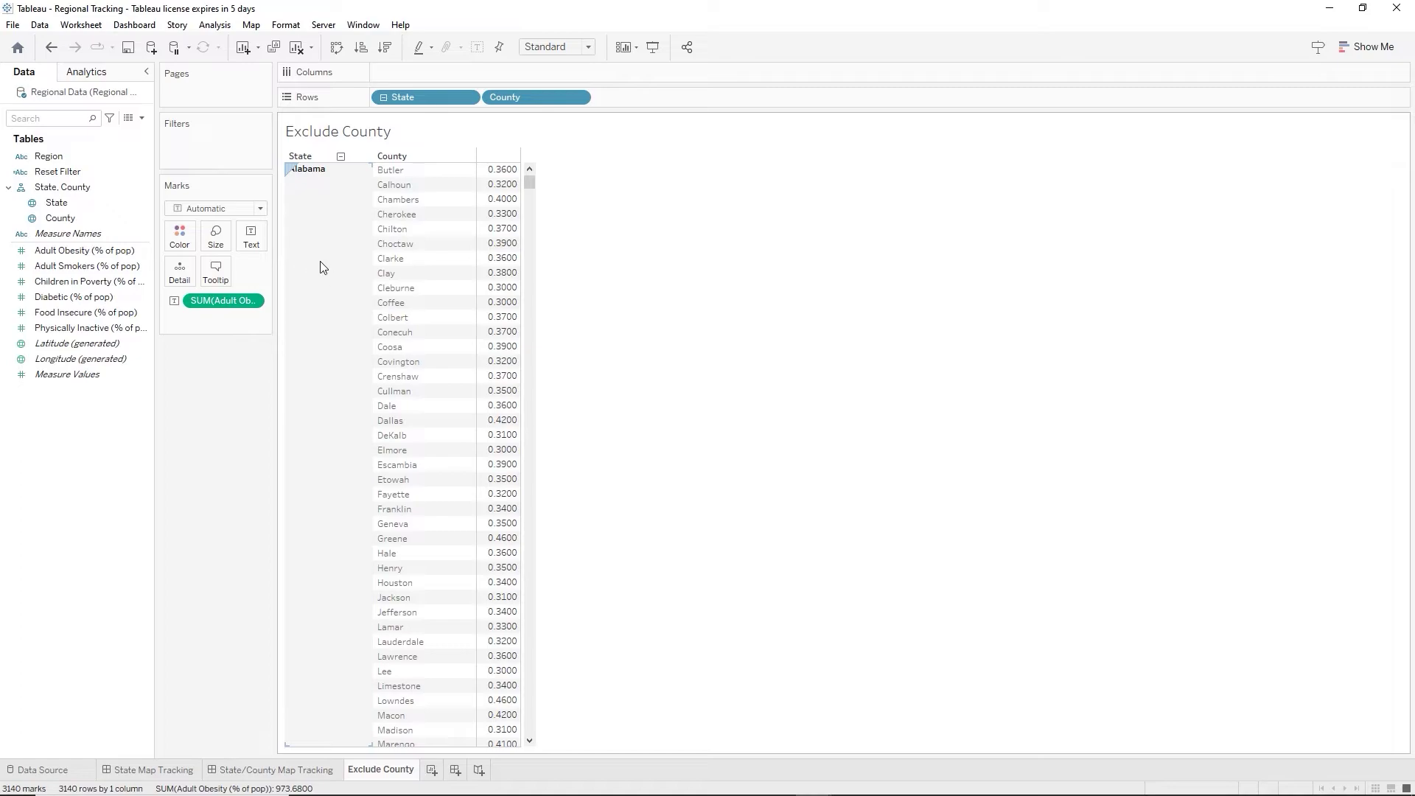
left_click(320, 261)
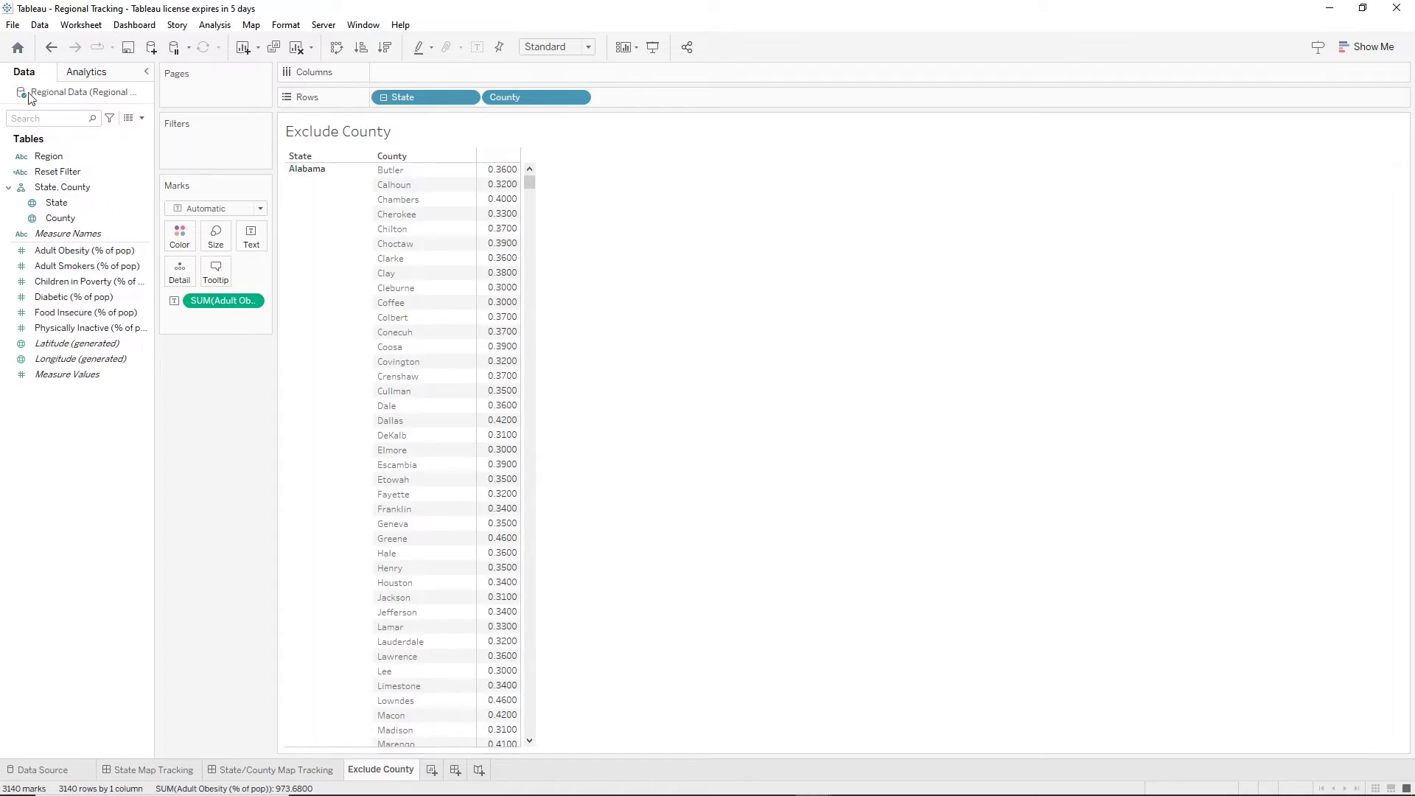
Create a calculated field named Exclude County.
left_click(142, 118)
left_click(126, 135)
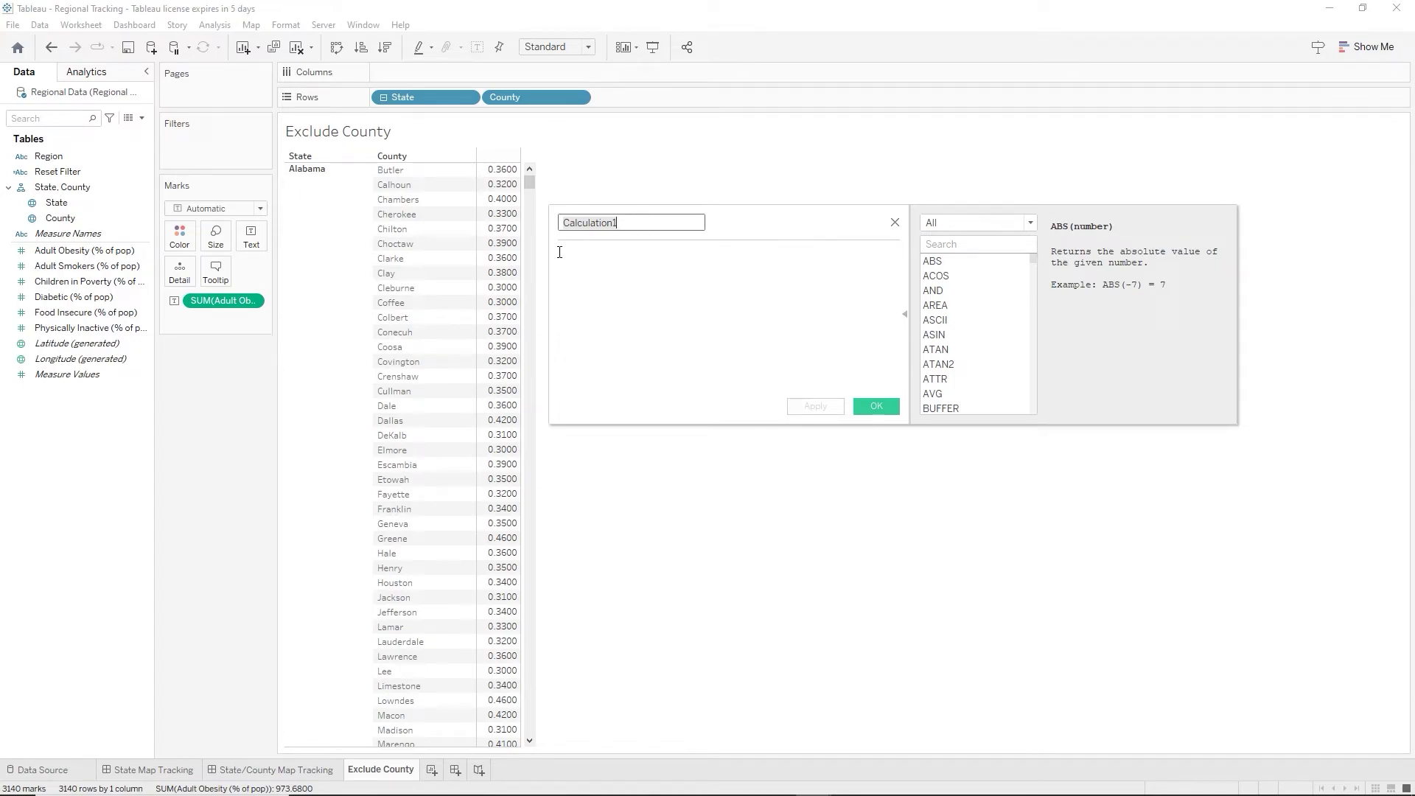
type("Excl")
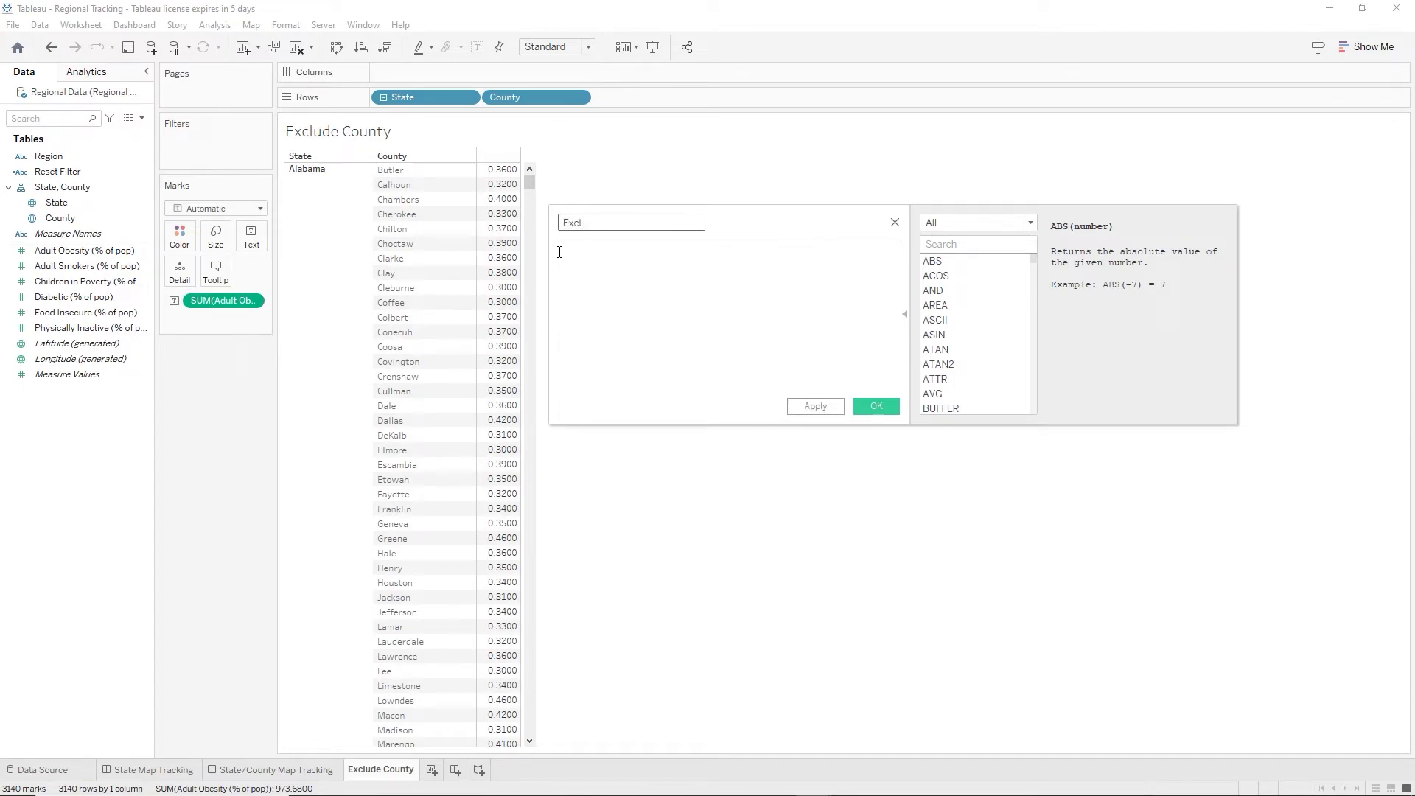
type("ude County")
left_click(560, 252)
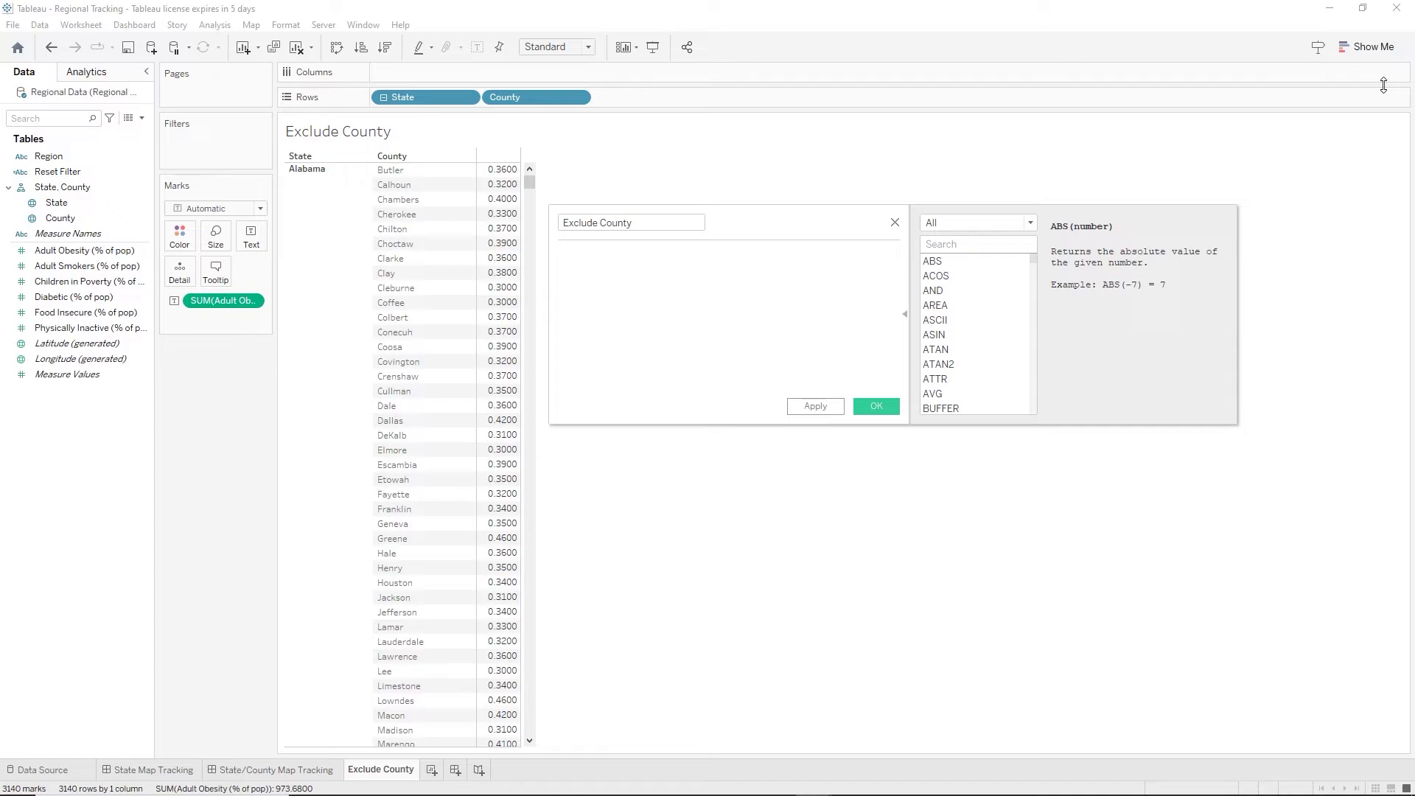
Start the Exclude County formula with an EXCLUDE expression on the County field.
type("{ex")
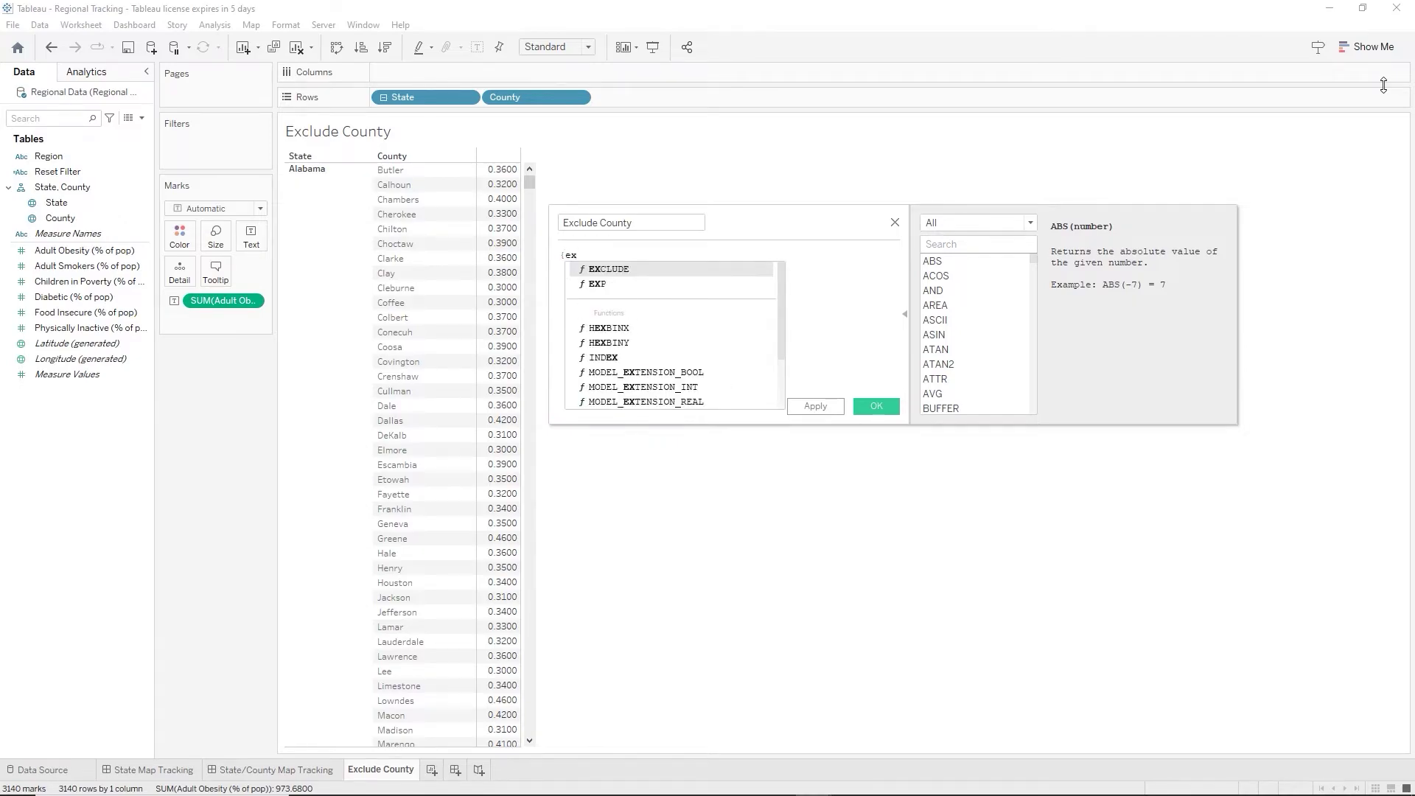
key("Return")
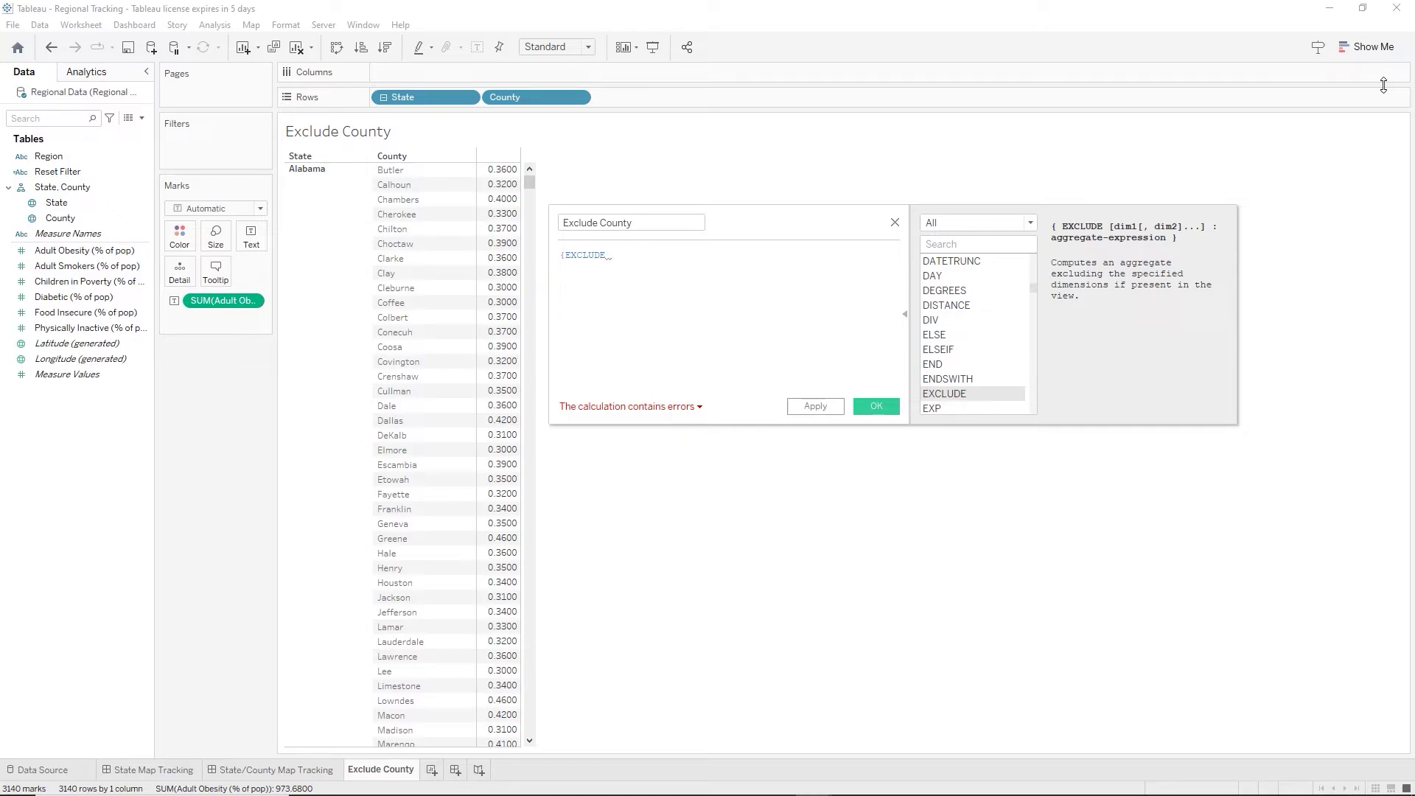
type("cou")
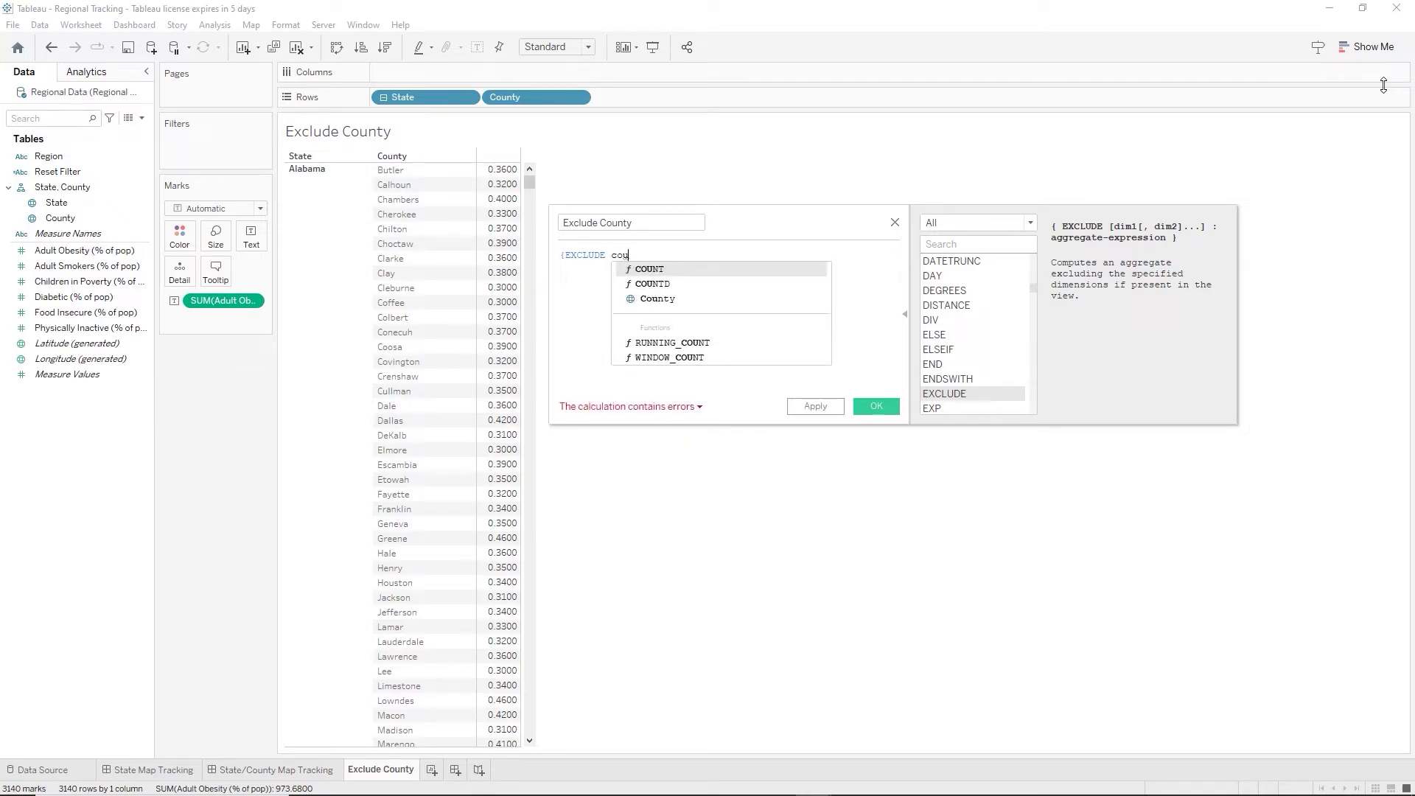
key("Down")
key("Down")
key("Return")
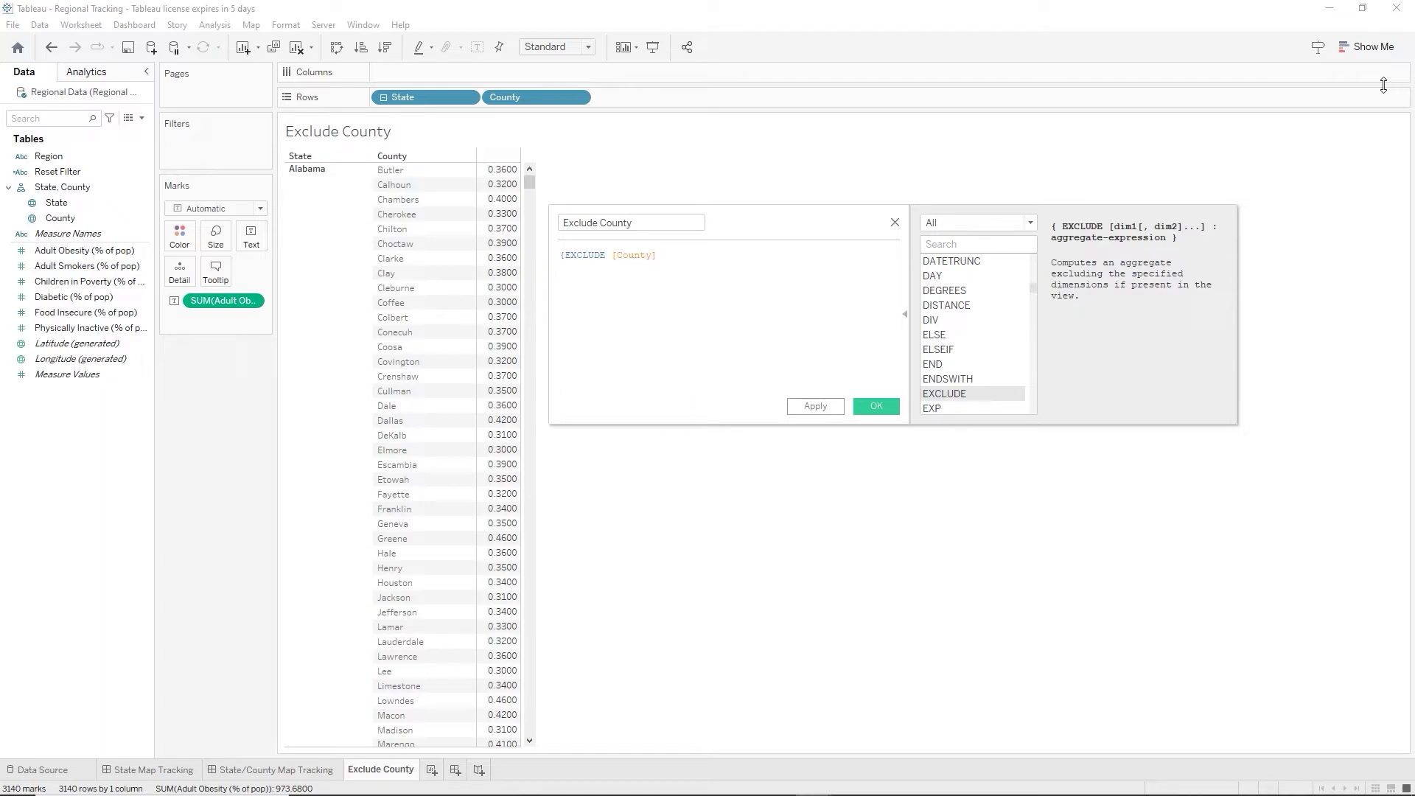
Complete the formula as {EXCLUDE [County] : SUM([Adult Obesity (% of pop)])} and save the calculated field.
type(",")
key("BackSpace")
type(": s")
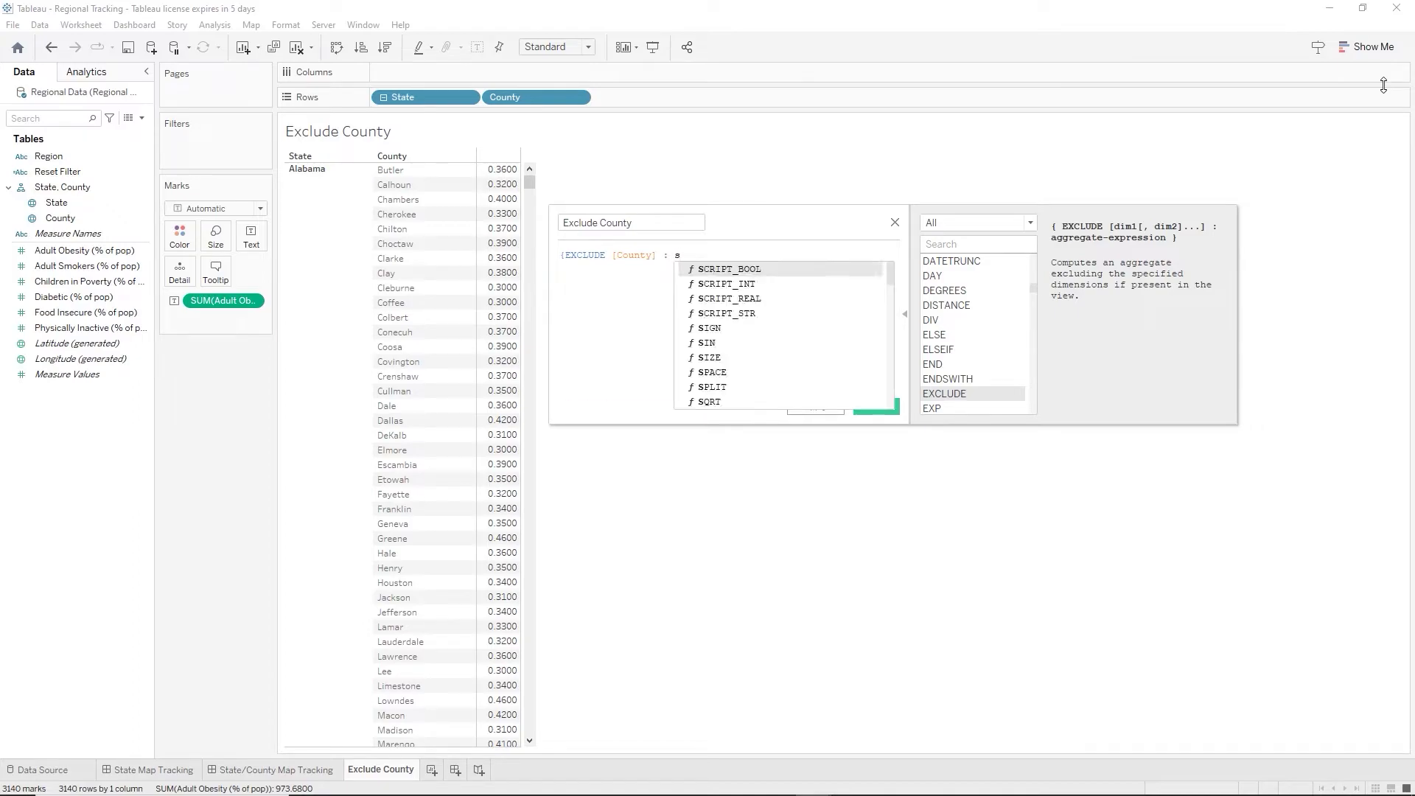
type("u")
key("Return")
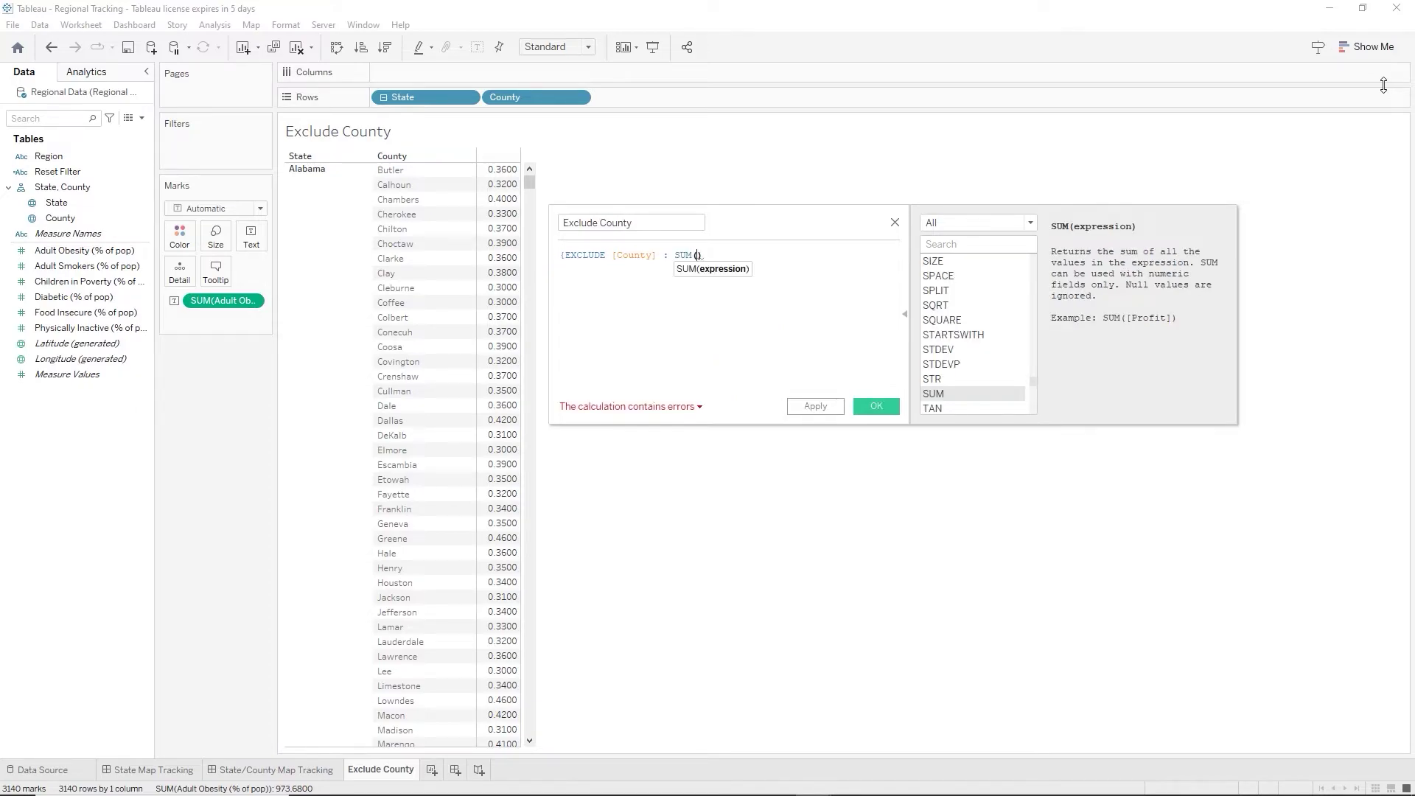
type("adu")
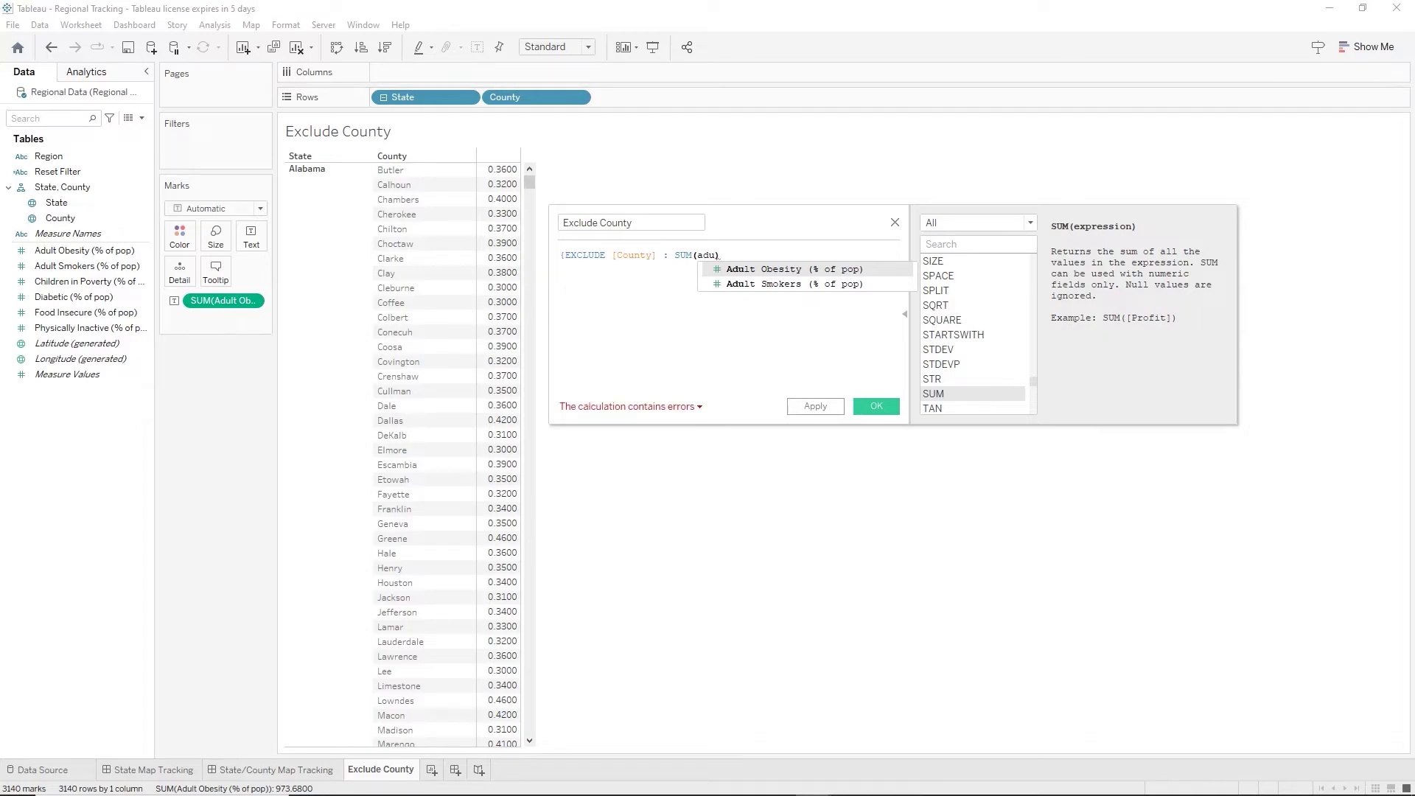
key("Return")
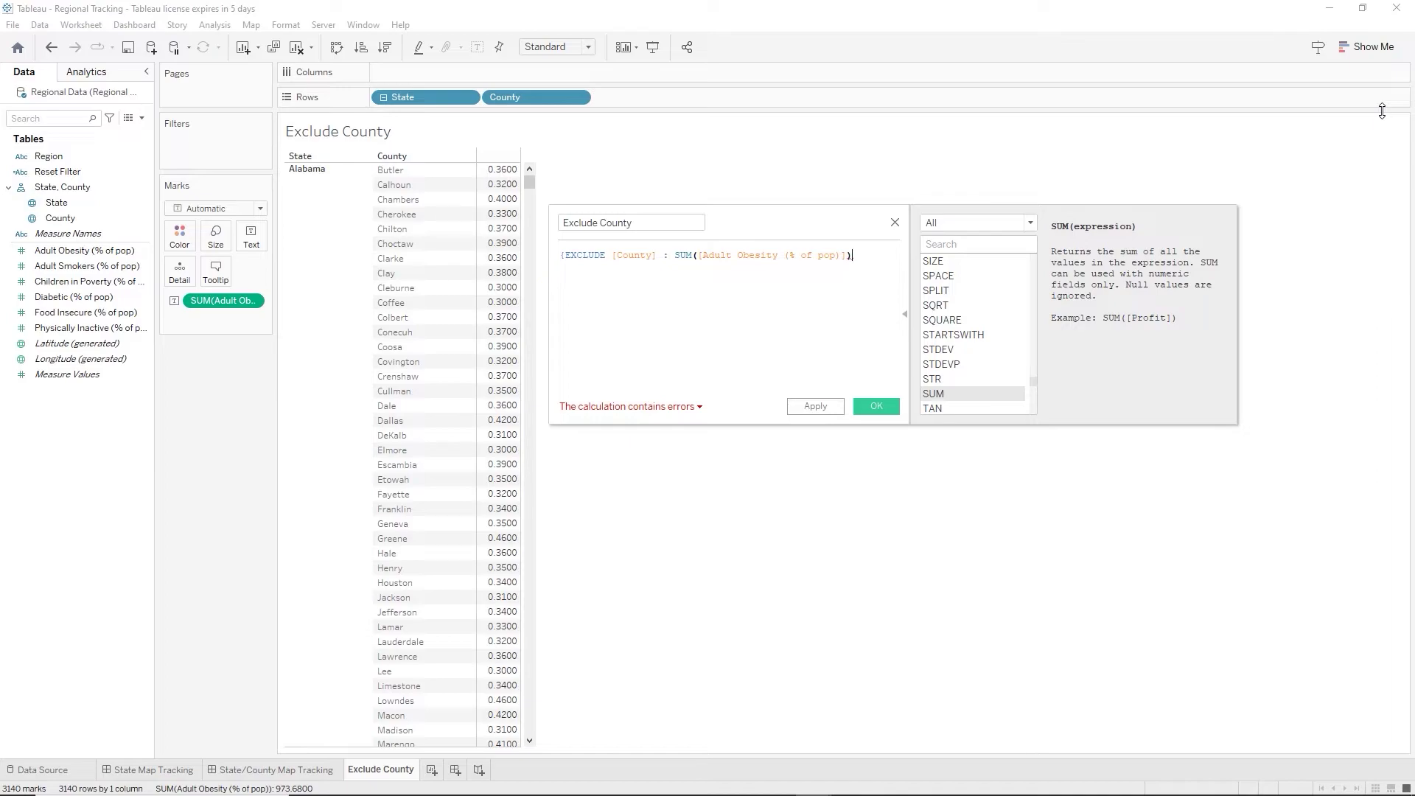
type("}. }")
left_click(876, 406)
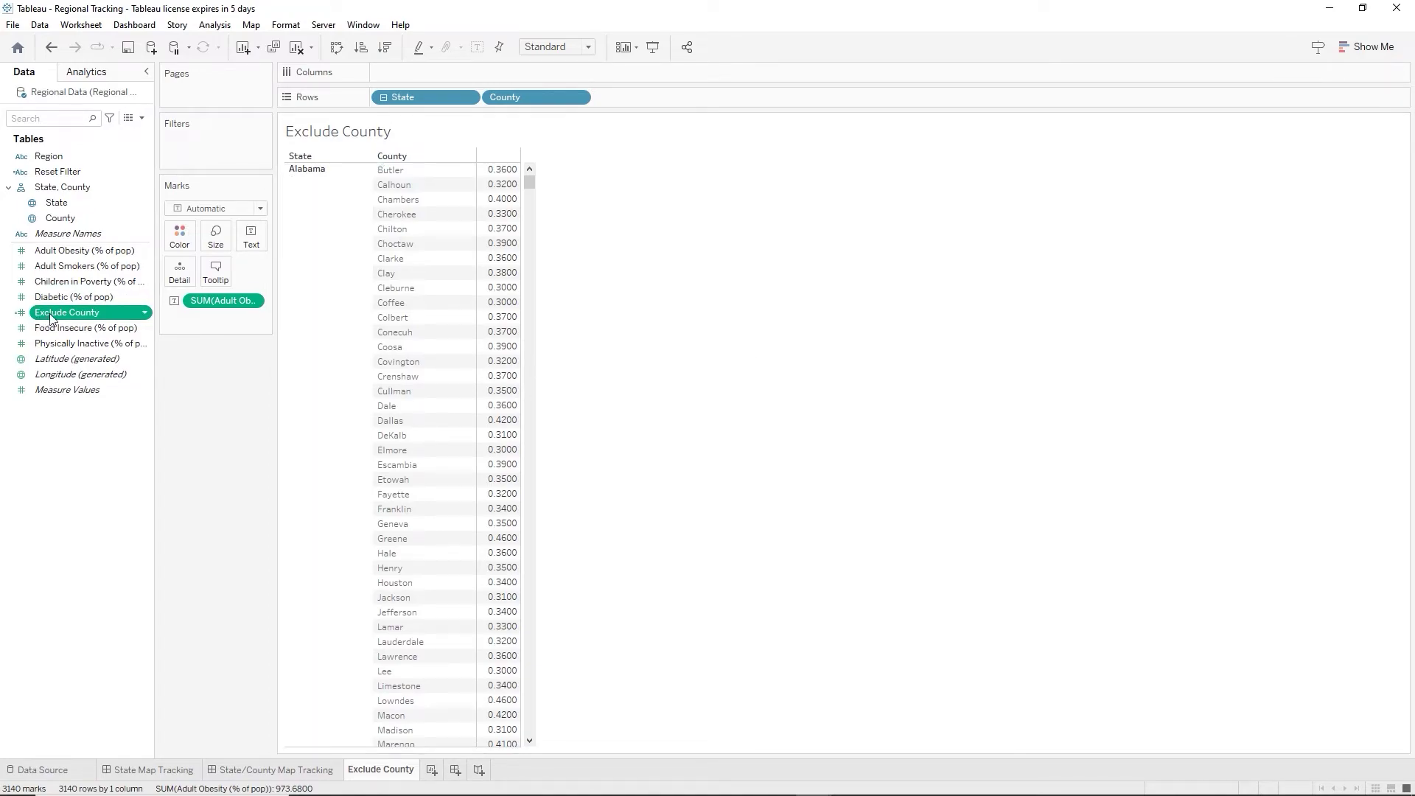
Add Exclude County to the table as a second measure column and add subtotals for each state.
left_click_drag(52, 317, 510, 338)
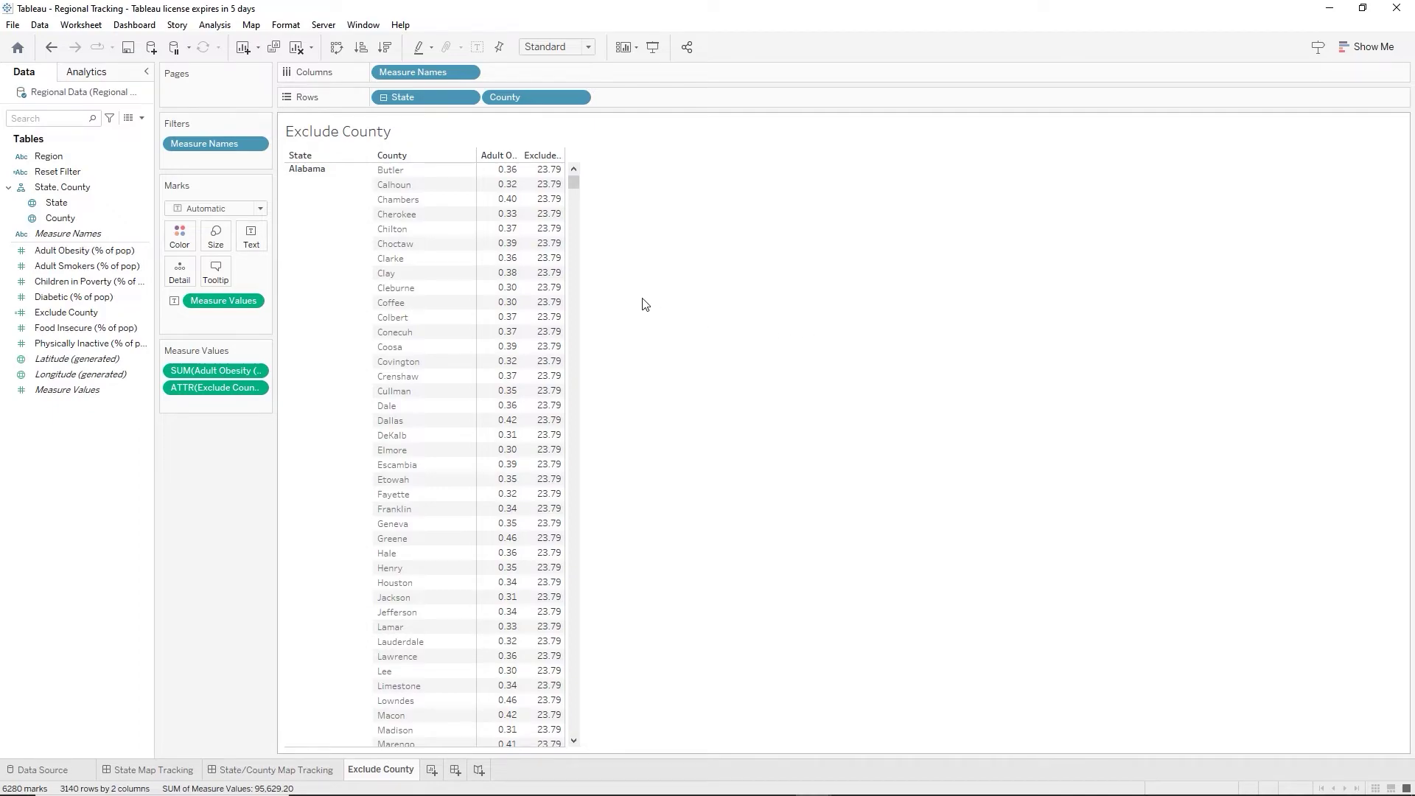
left_click(85, 72)
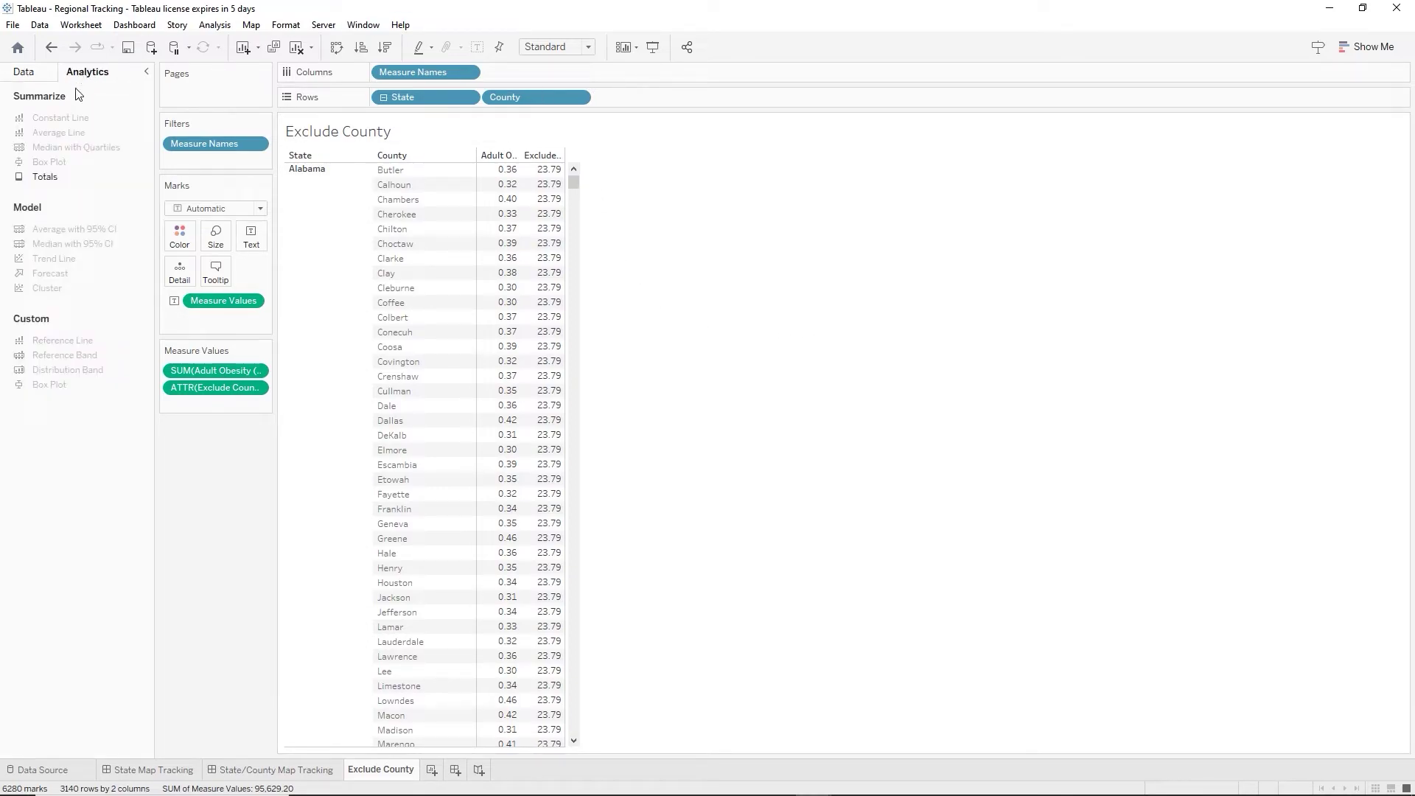
left_click_drag(51, 182, 432, 186)
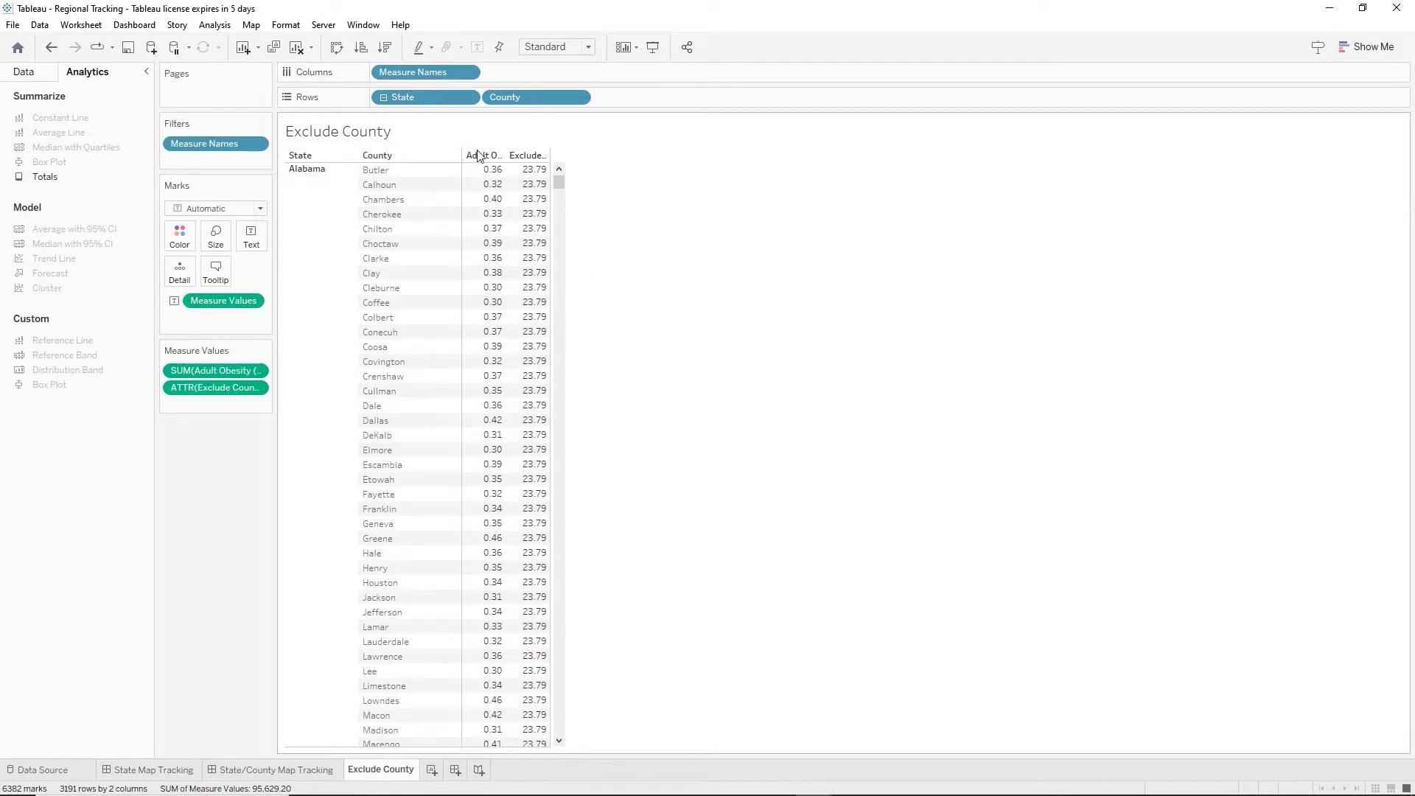
mouse_move(494, 169)
scroll(579, 307, "down", 4)
scroll(579, 307, "down", 6)
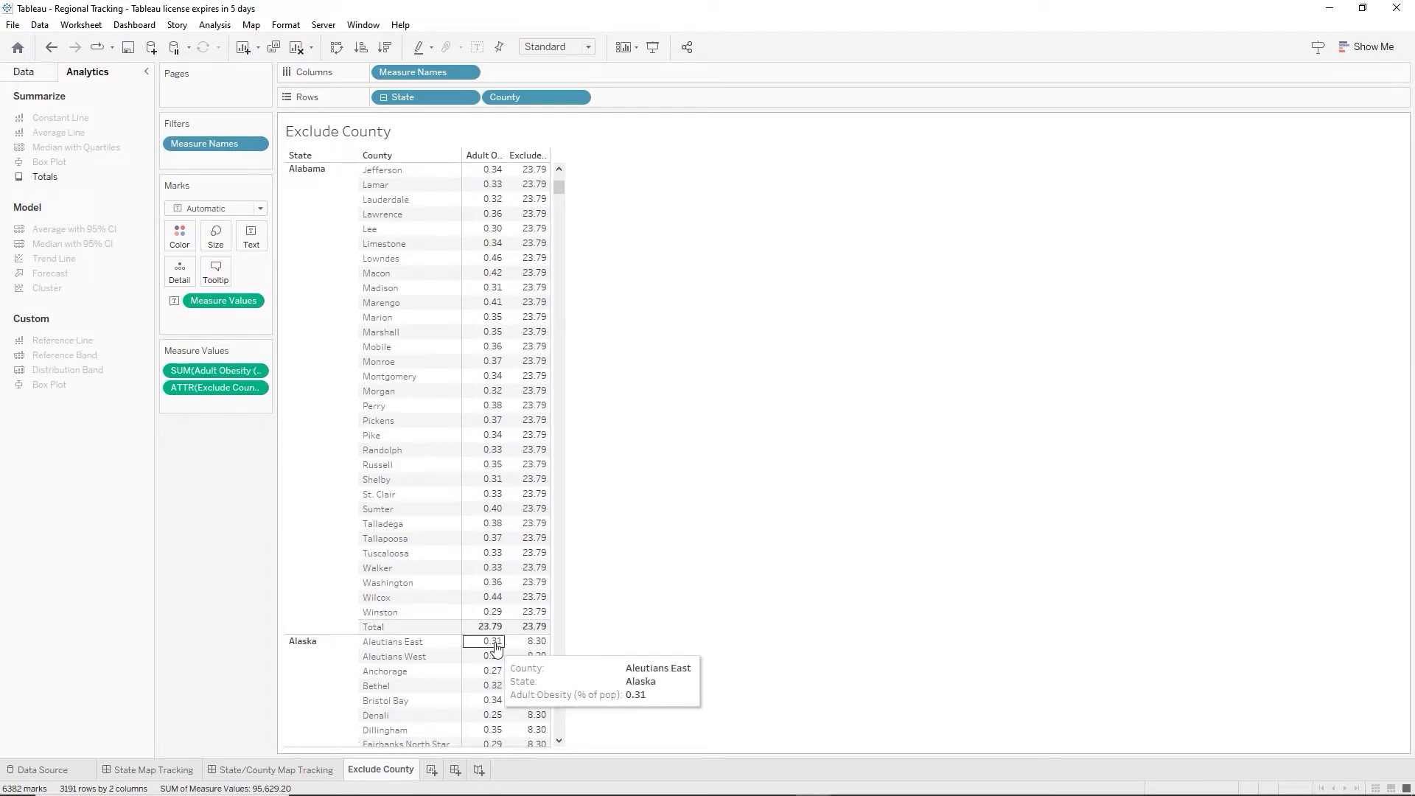
mouse_move(493, 629)
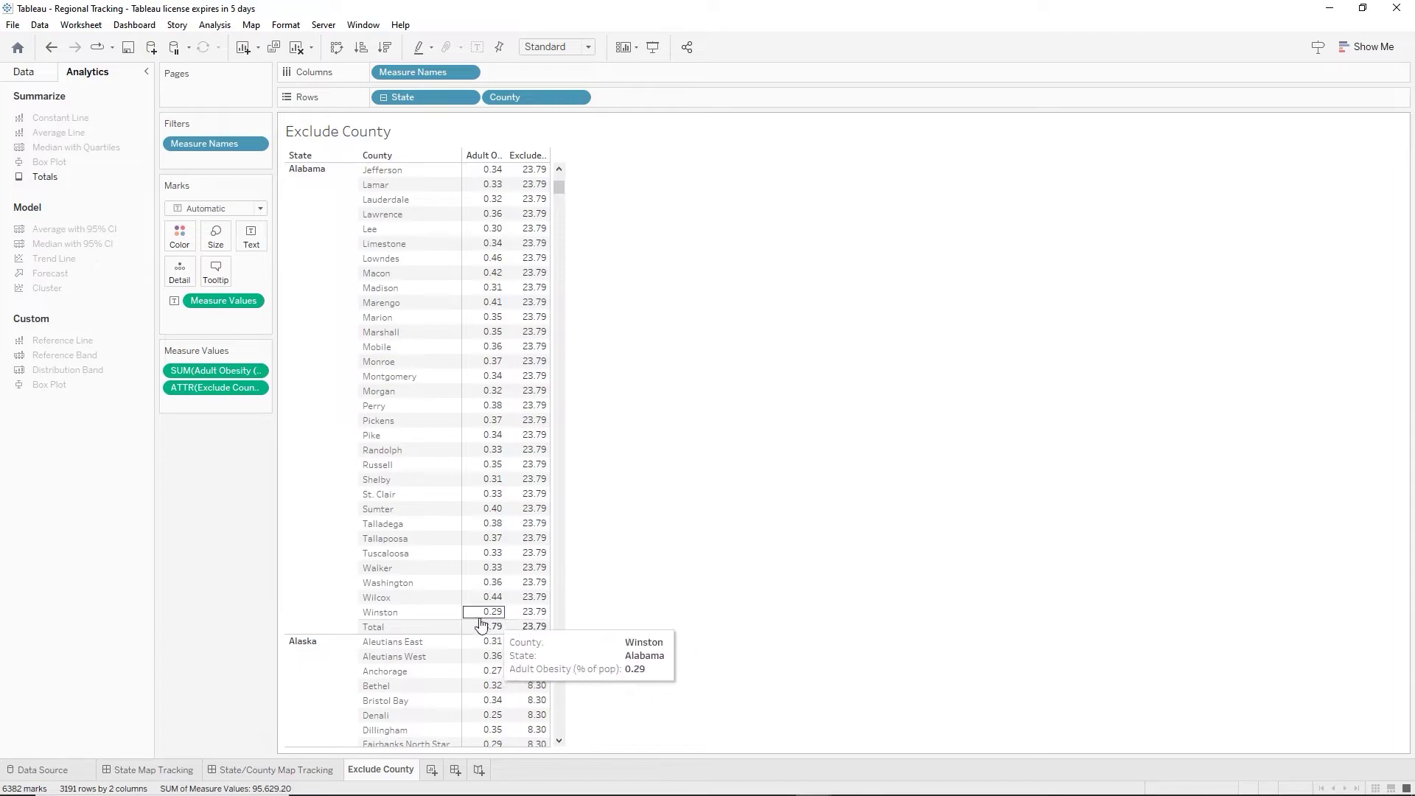
scroll(652, 291, "up", 12)
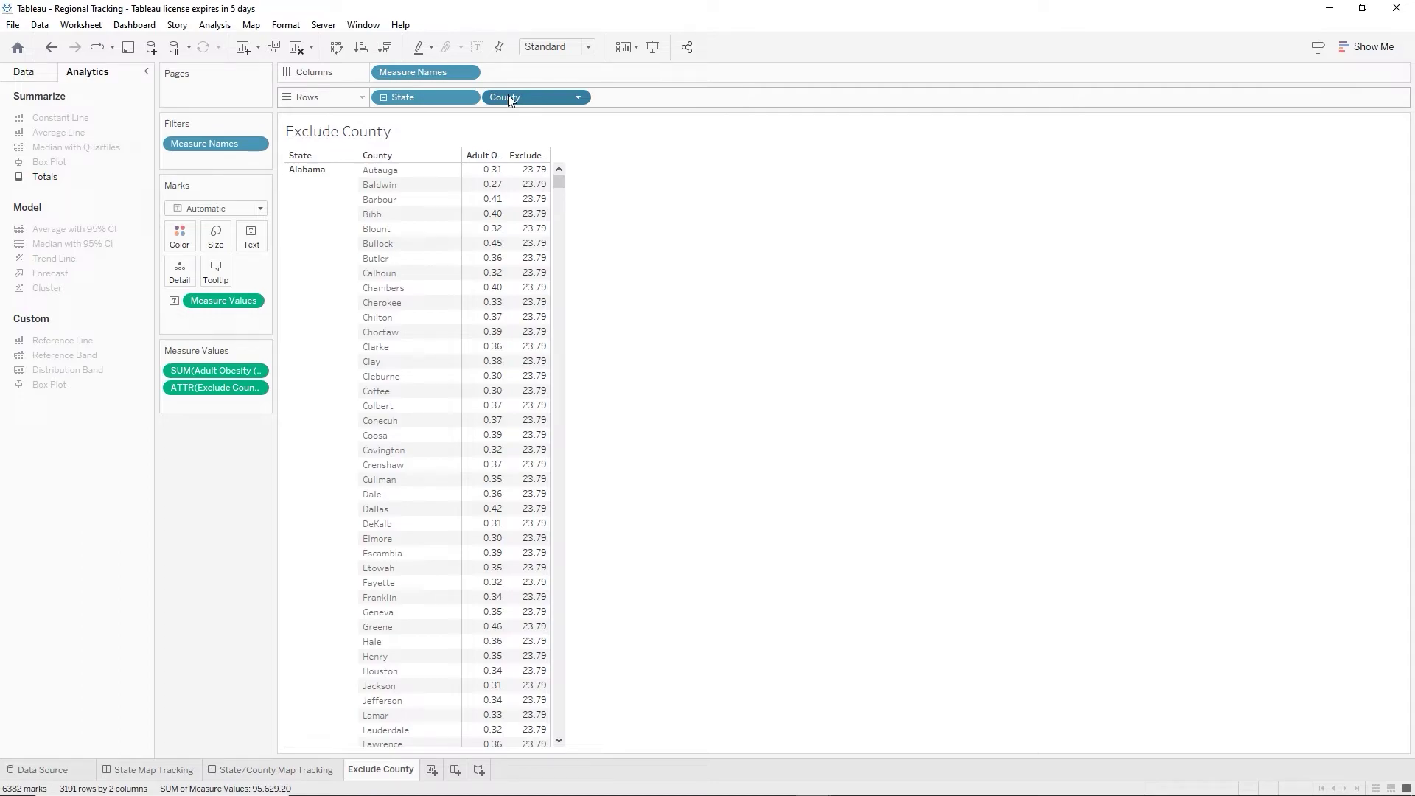
Remove County from the rows to compare the two measures by state, and add it back with all members.
key("Delete")
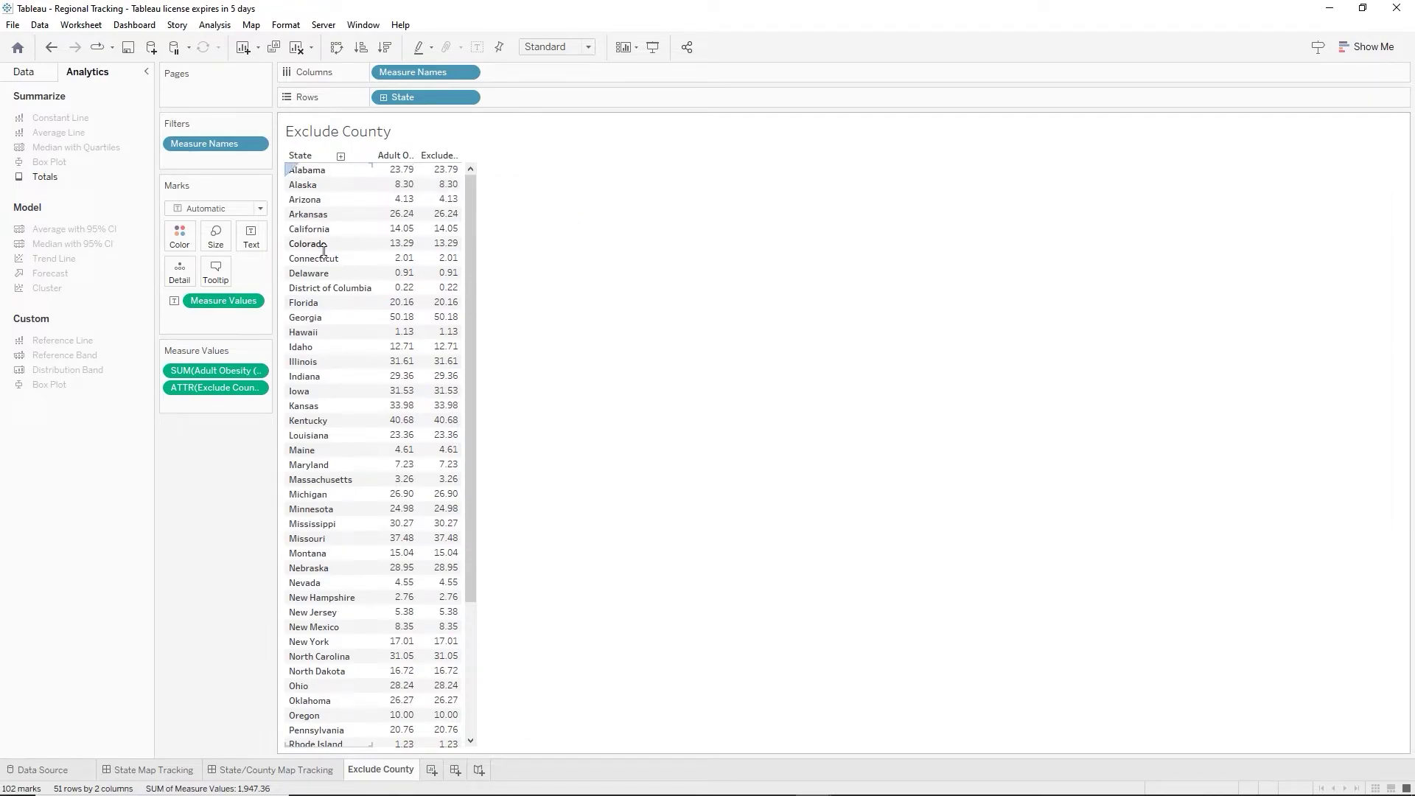
left_click(23, 73)
left_click_drag(60, 218, 510, 95)
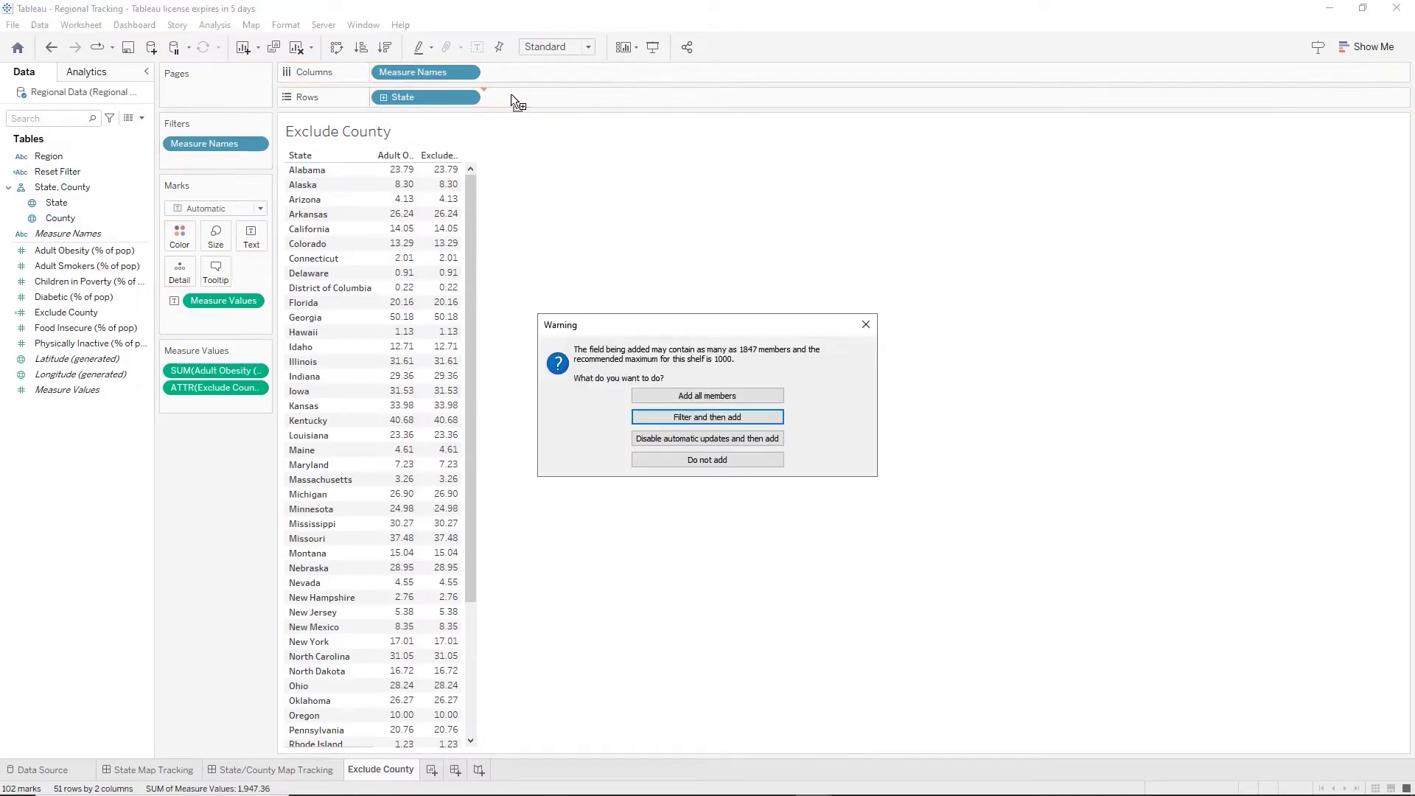
left_click(661, 396)
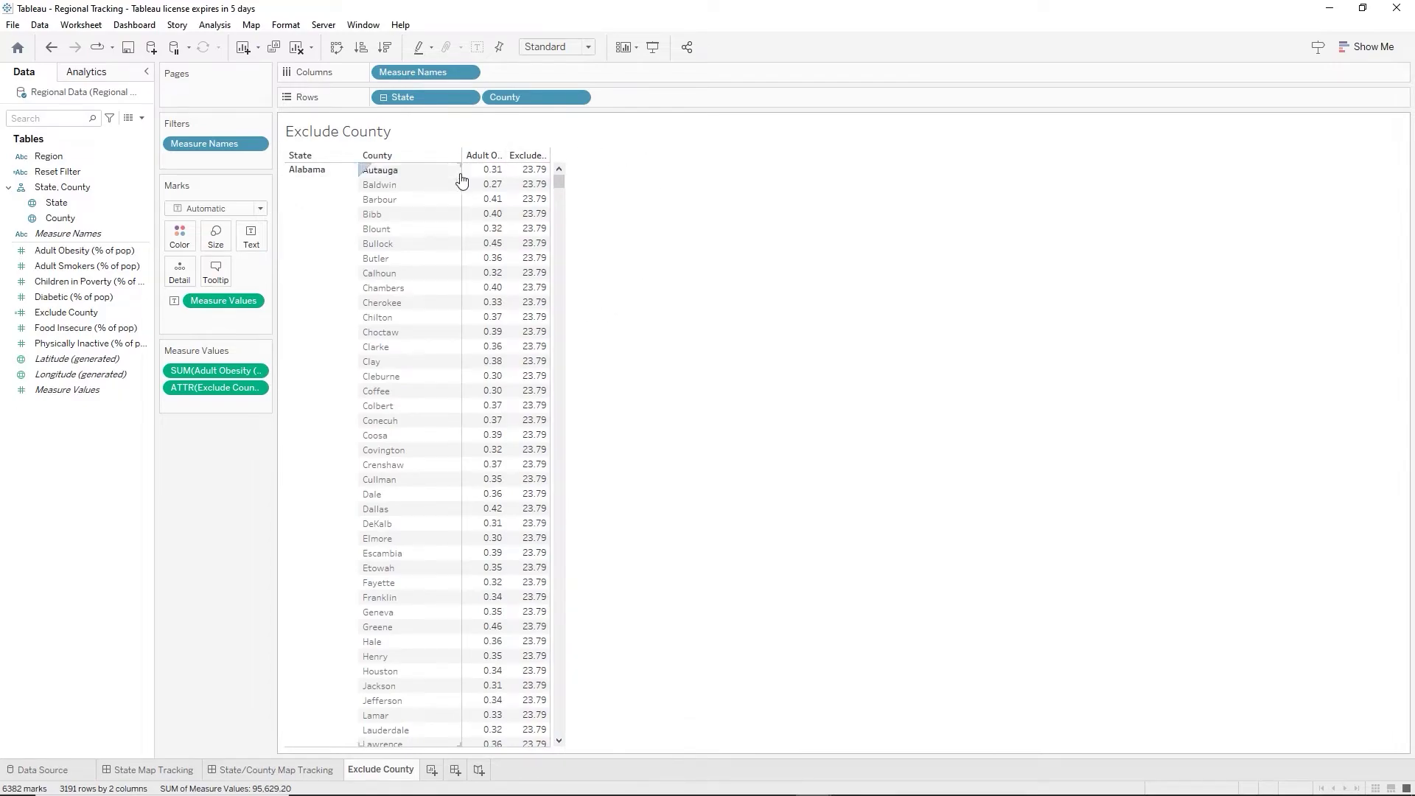
Save the workbook and add a new worksheet named Food Insecurity & Physically Inactive Metrics by State/Region.
mouse_move(513, 171)
left_click(128, 48)
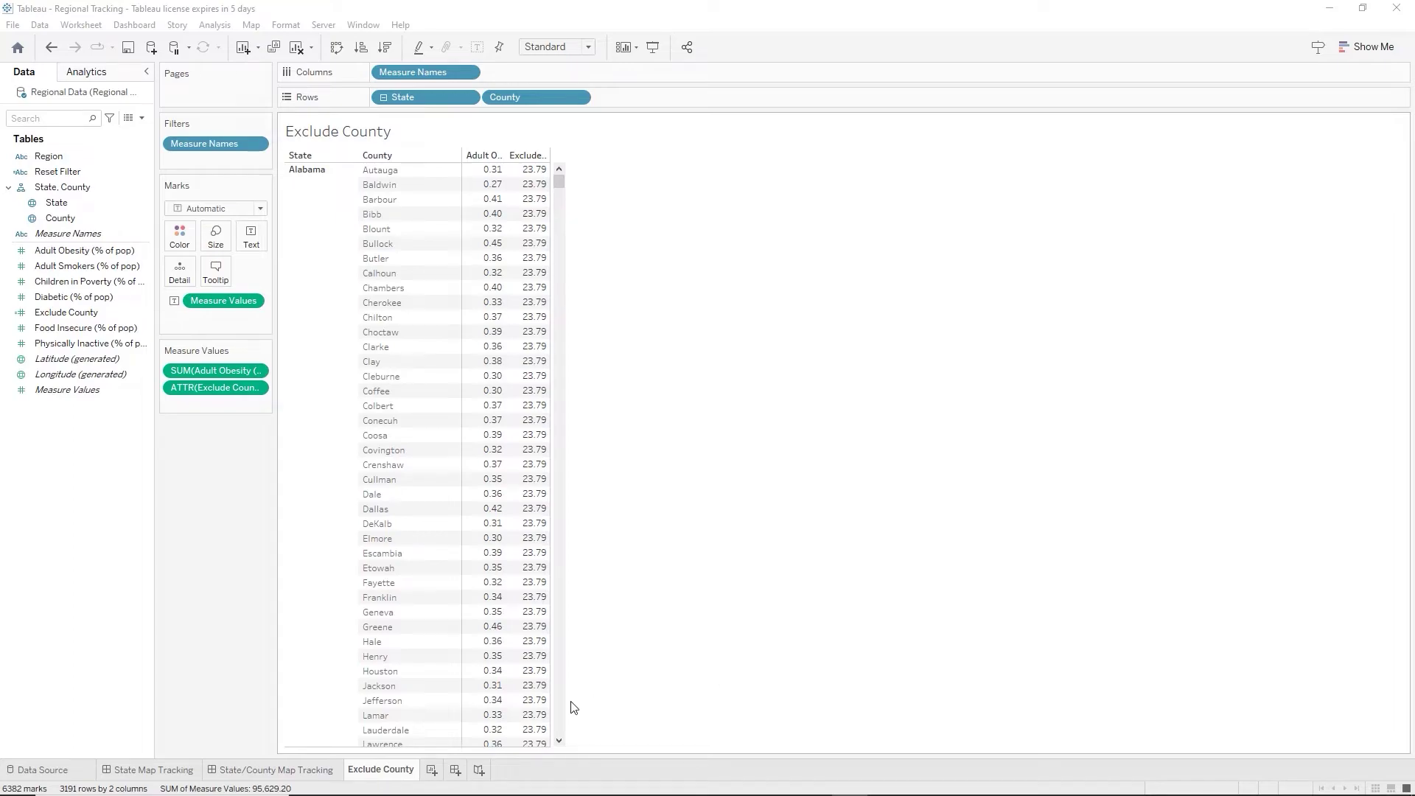
left_click(432, 773)
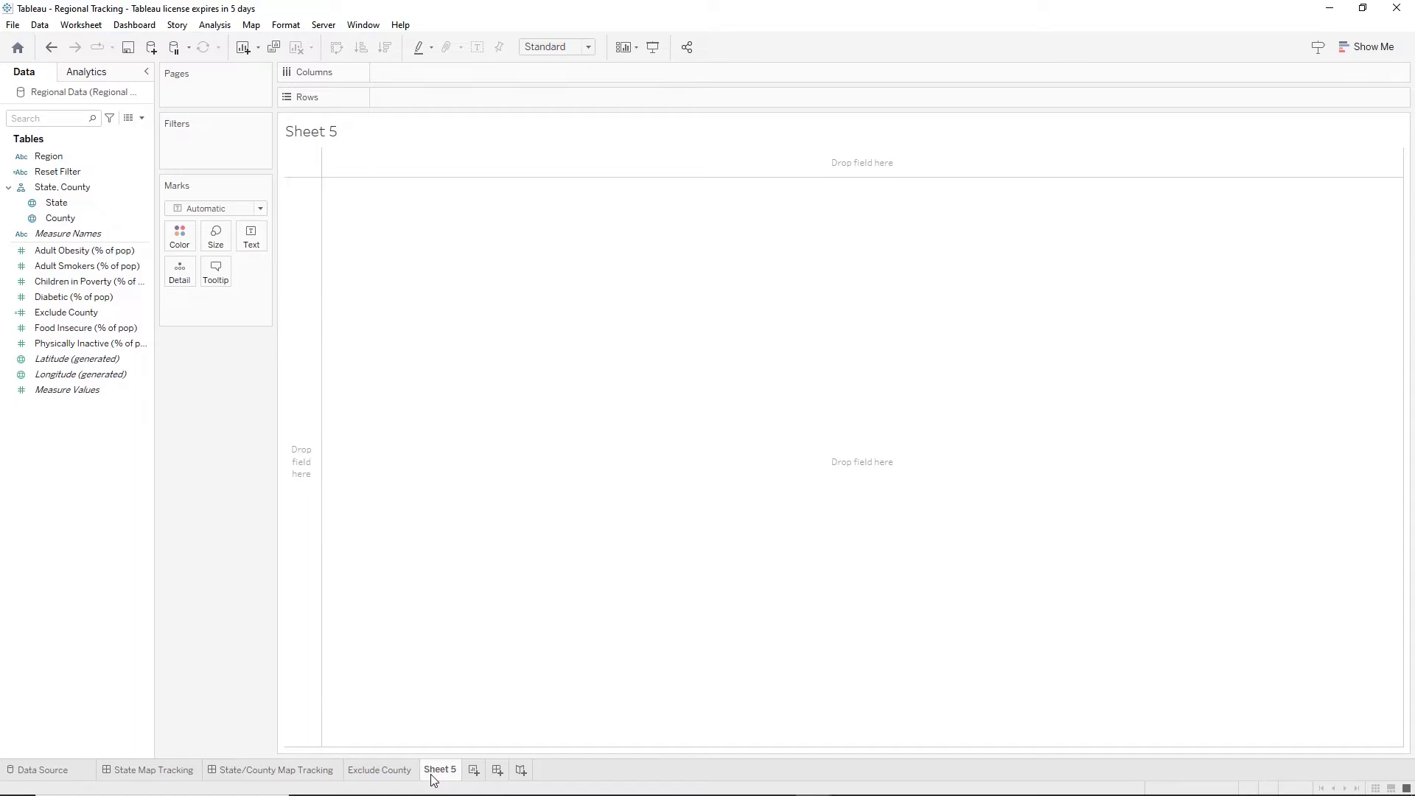
double_click(432, 774)
type("Food Insec")
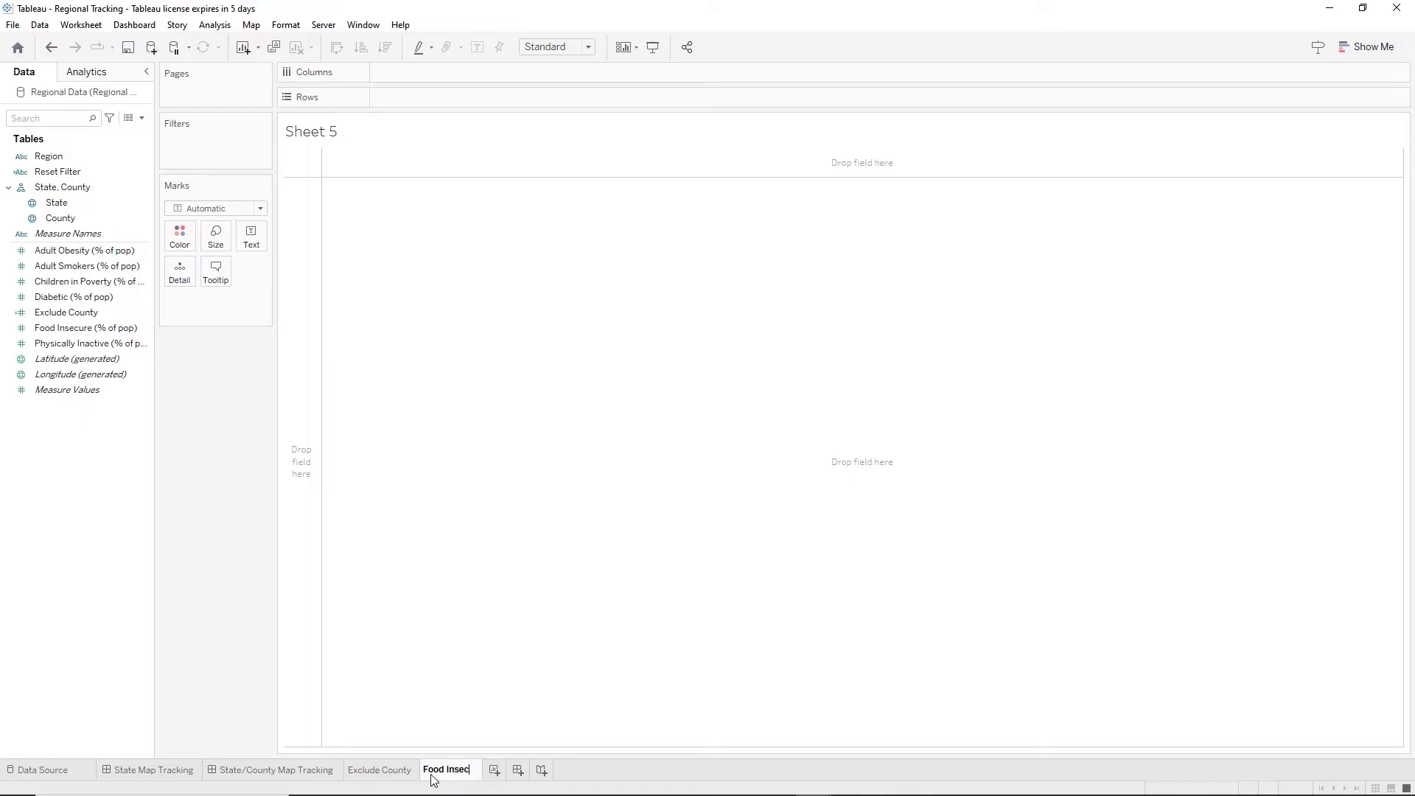
type("urity & Physica")
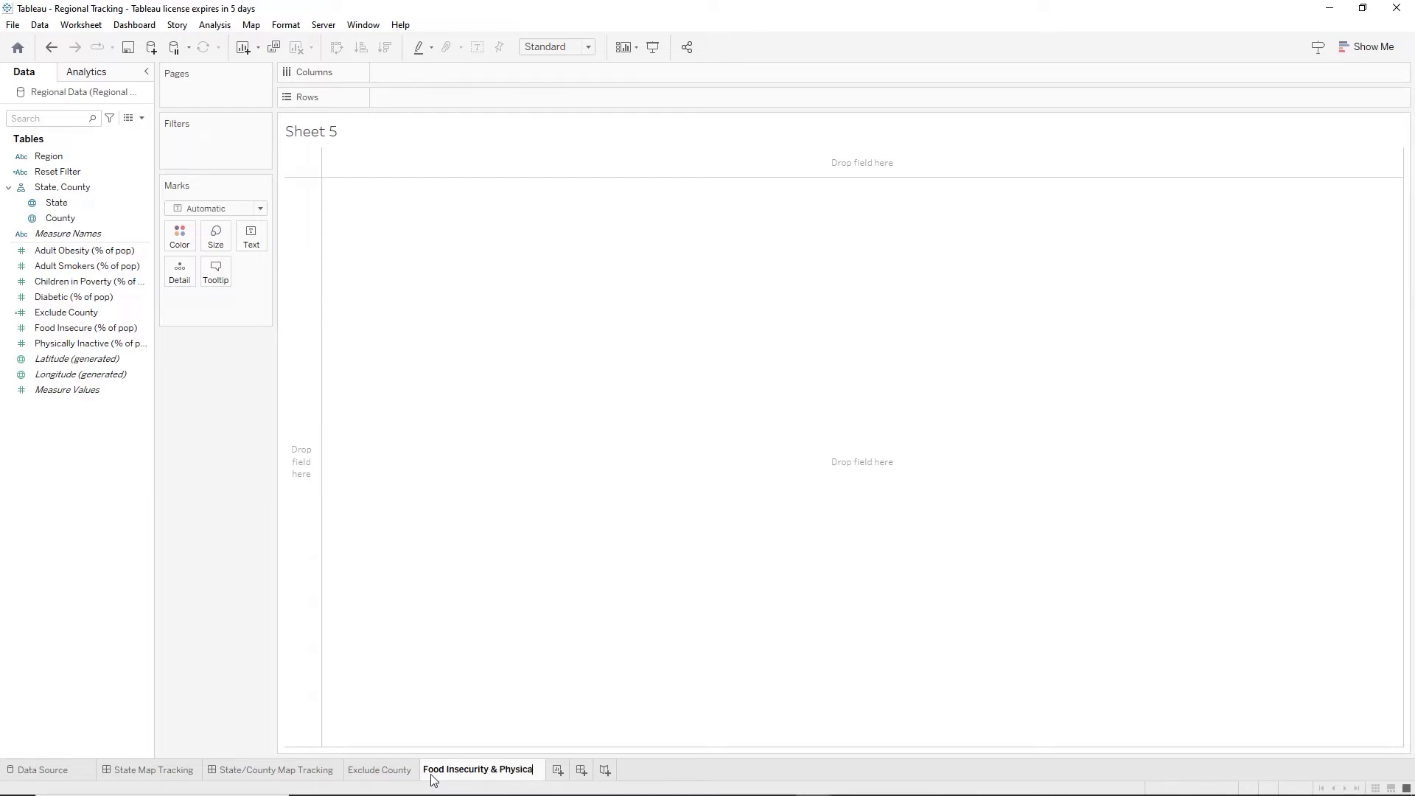
type("lly Inactive ")
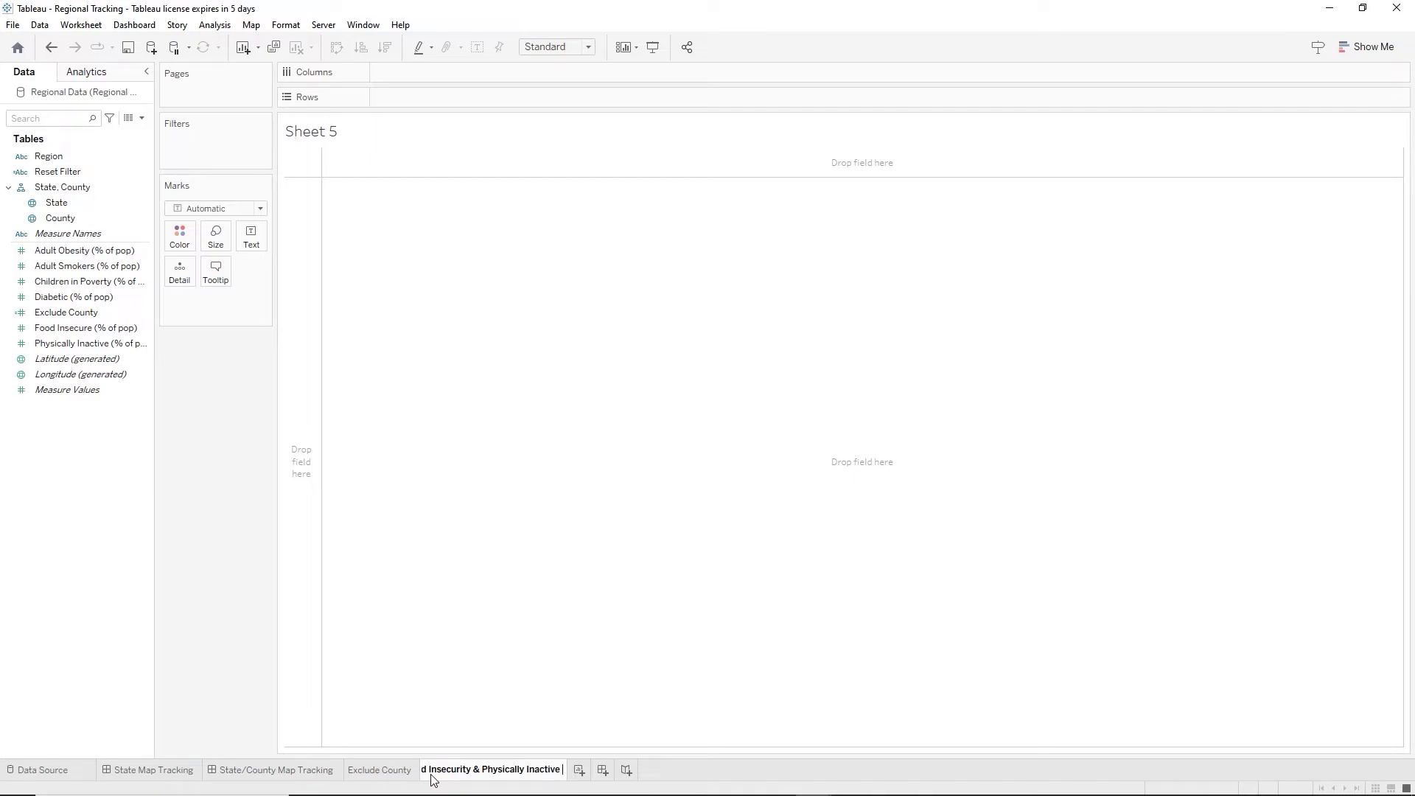
type("Metrics by")
type("State/Region")
key("Return")
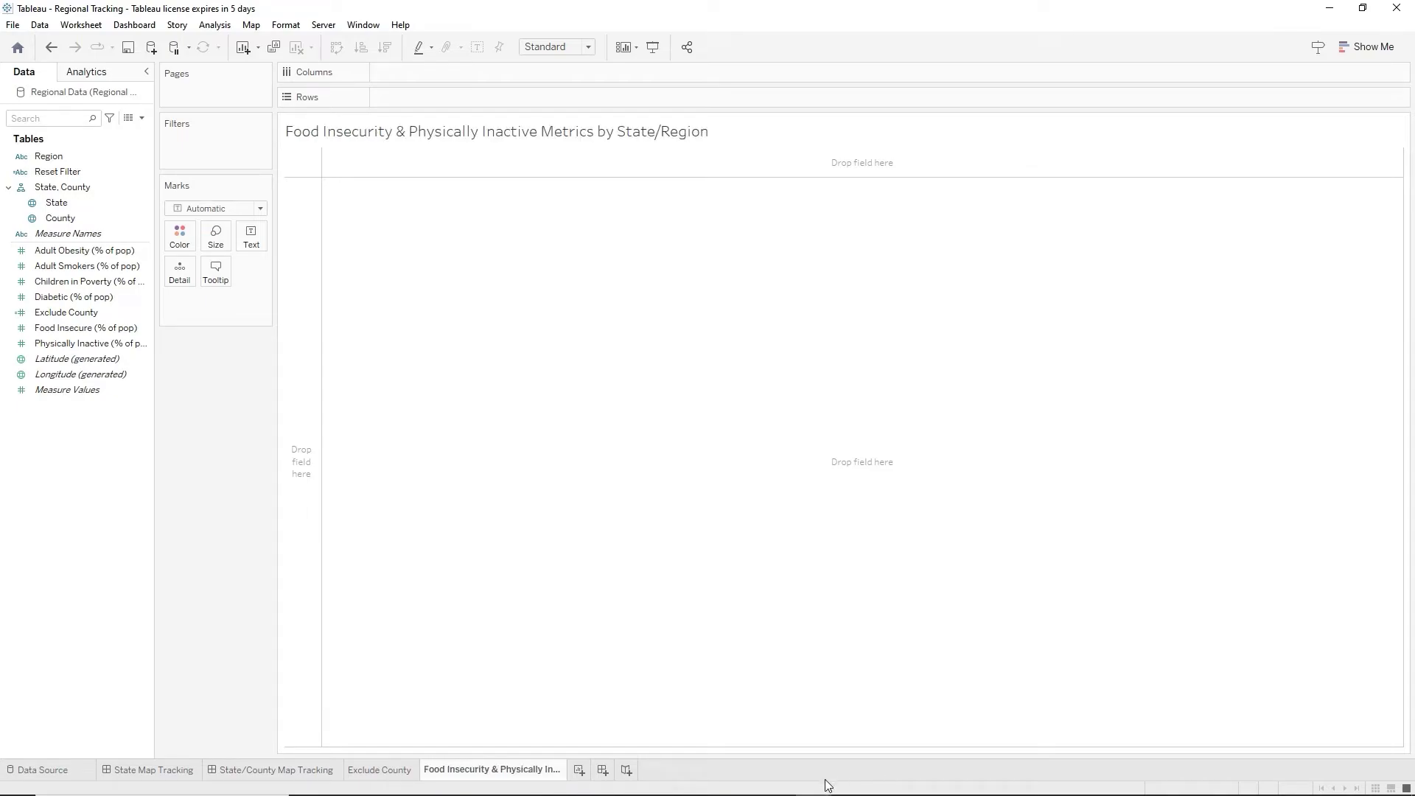
Place State and Food Insecure (% of pop) together on the columns.
left_click(89, 203)
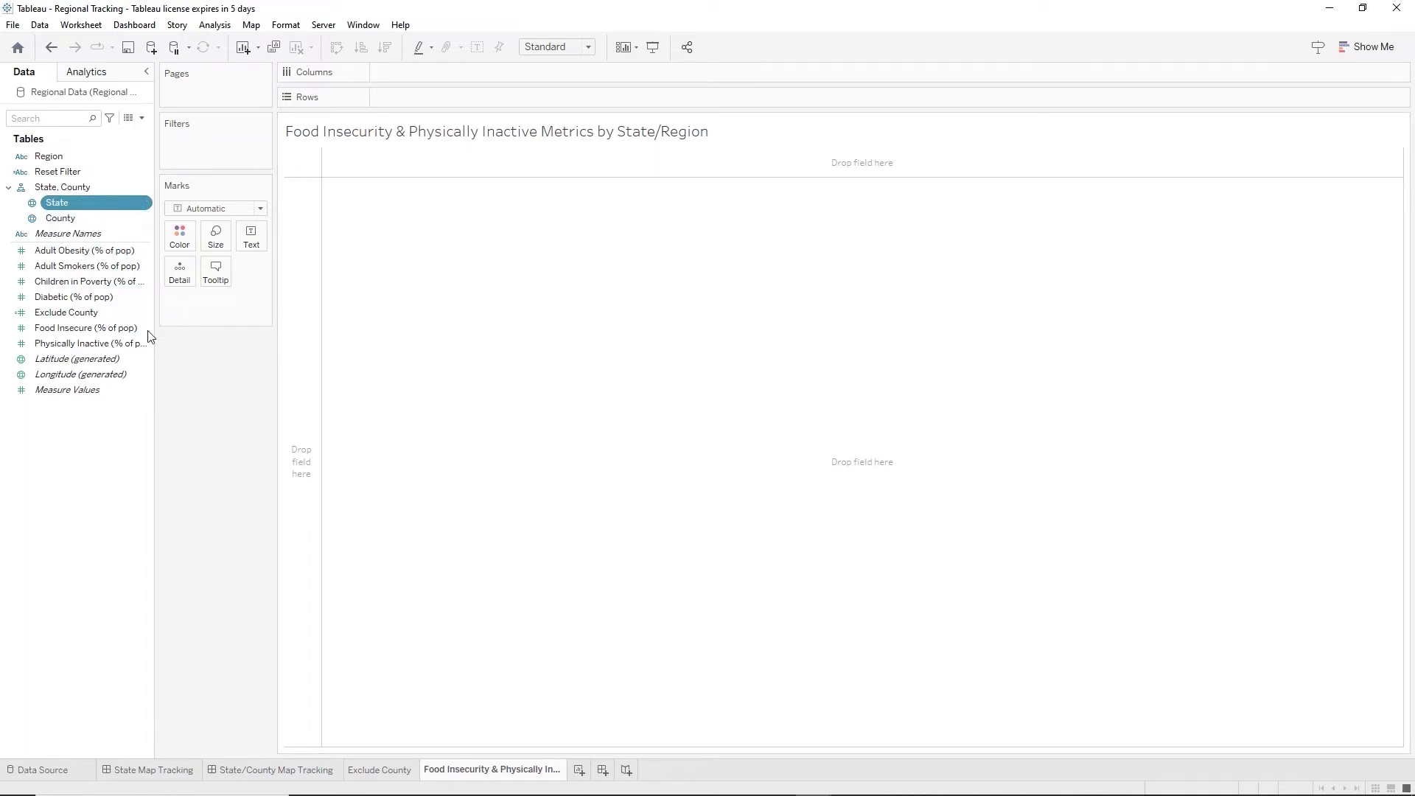
left_click(96, 328, "ctrl")
left_click(122, 213, "ctrl")
left_click_drag(121, 214, 512, 78)
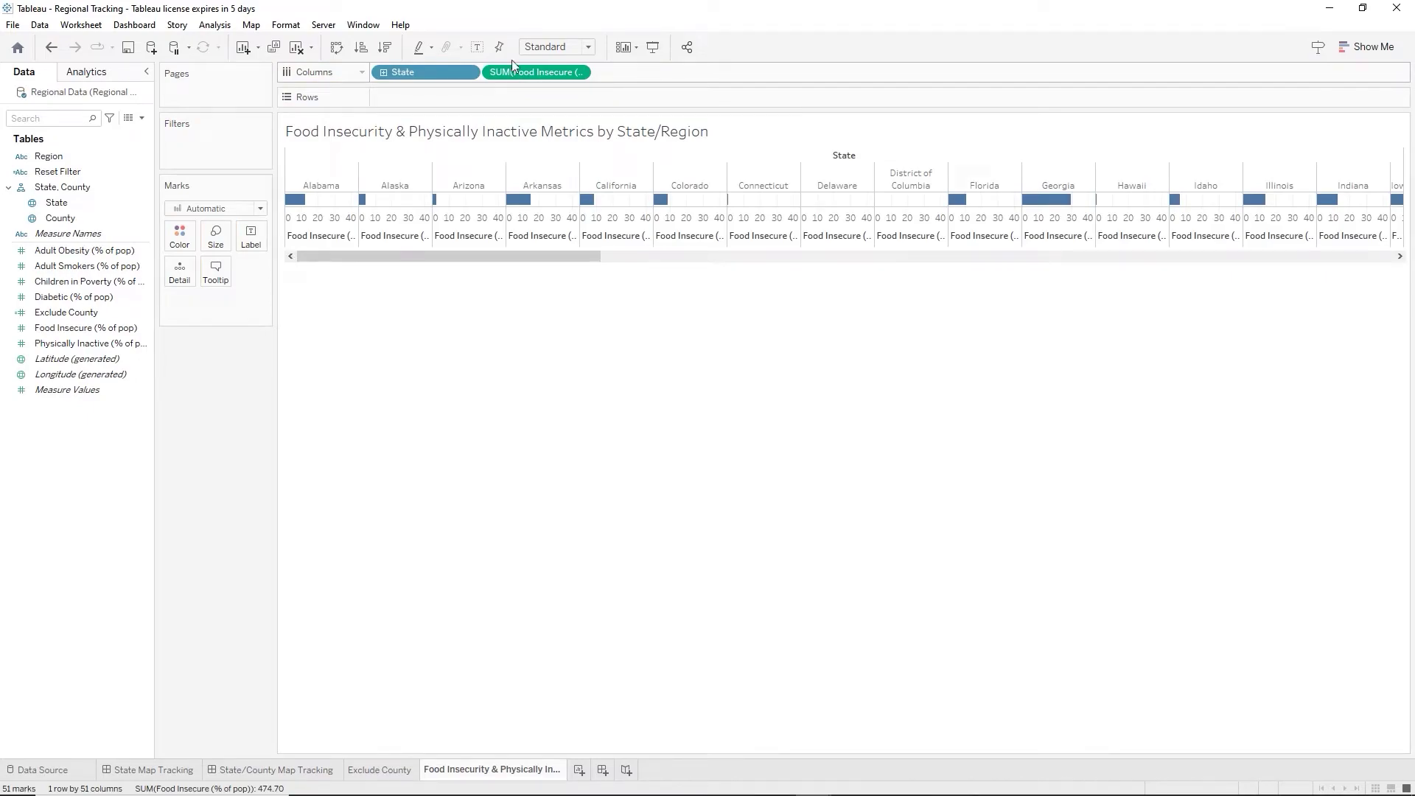
Place Region and Physically Inactive (% of pop) together on the rows.
left_click(48, 158)
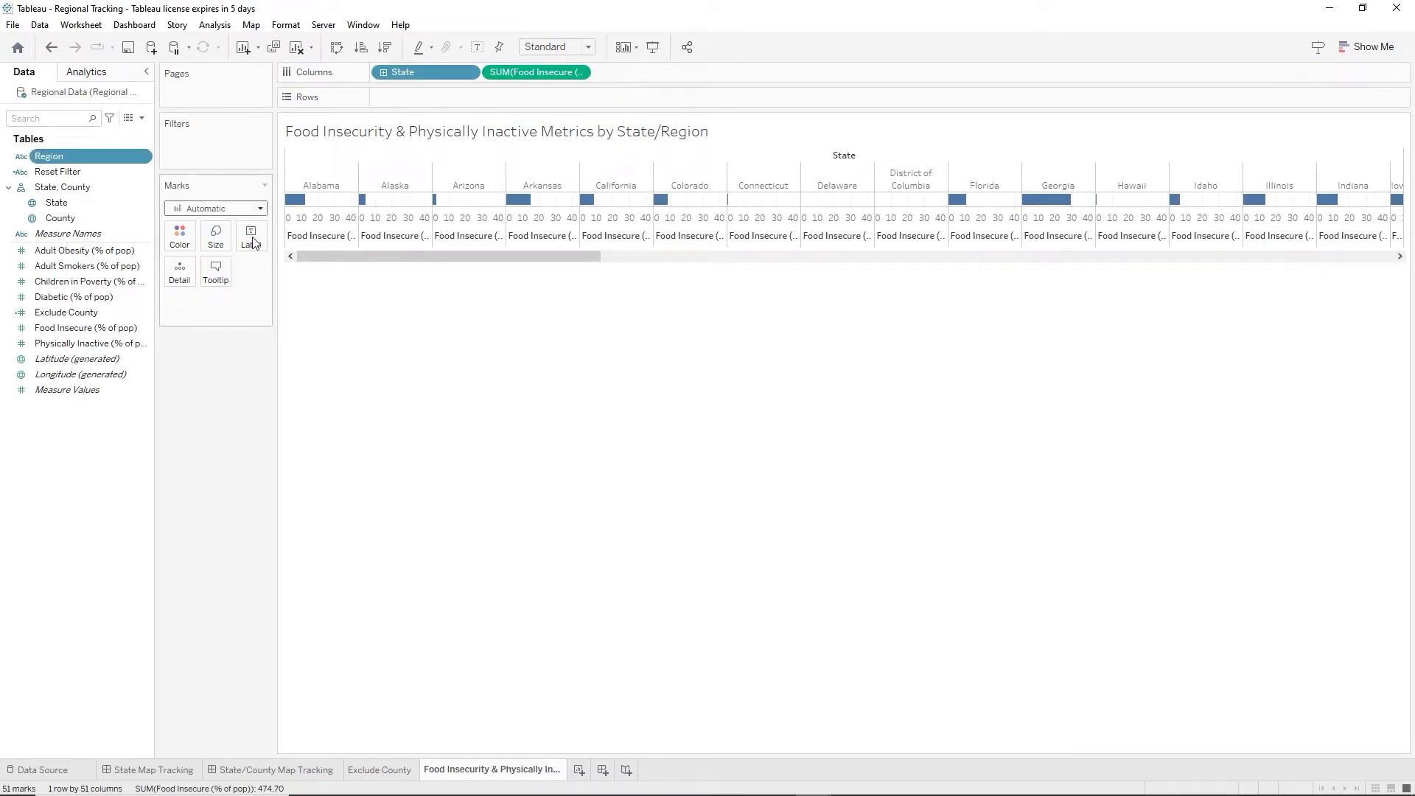
left_click(78, 345, "ctrl")
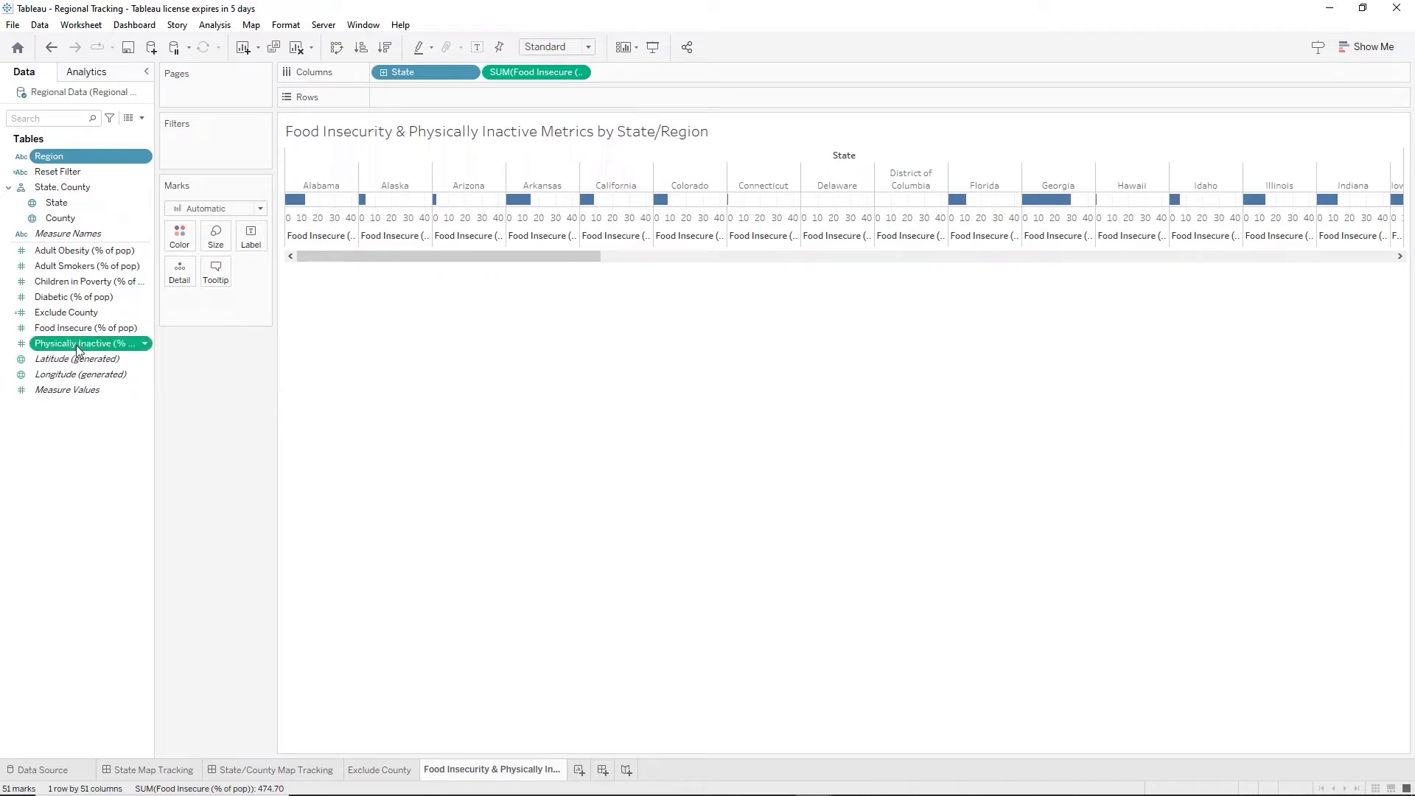
left_click_drag(77, 350, 454, 100)
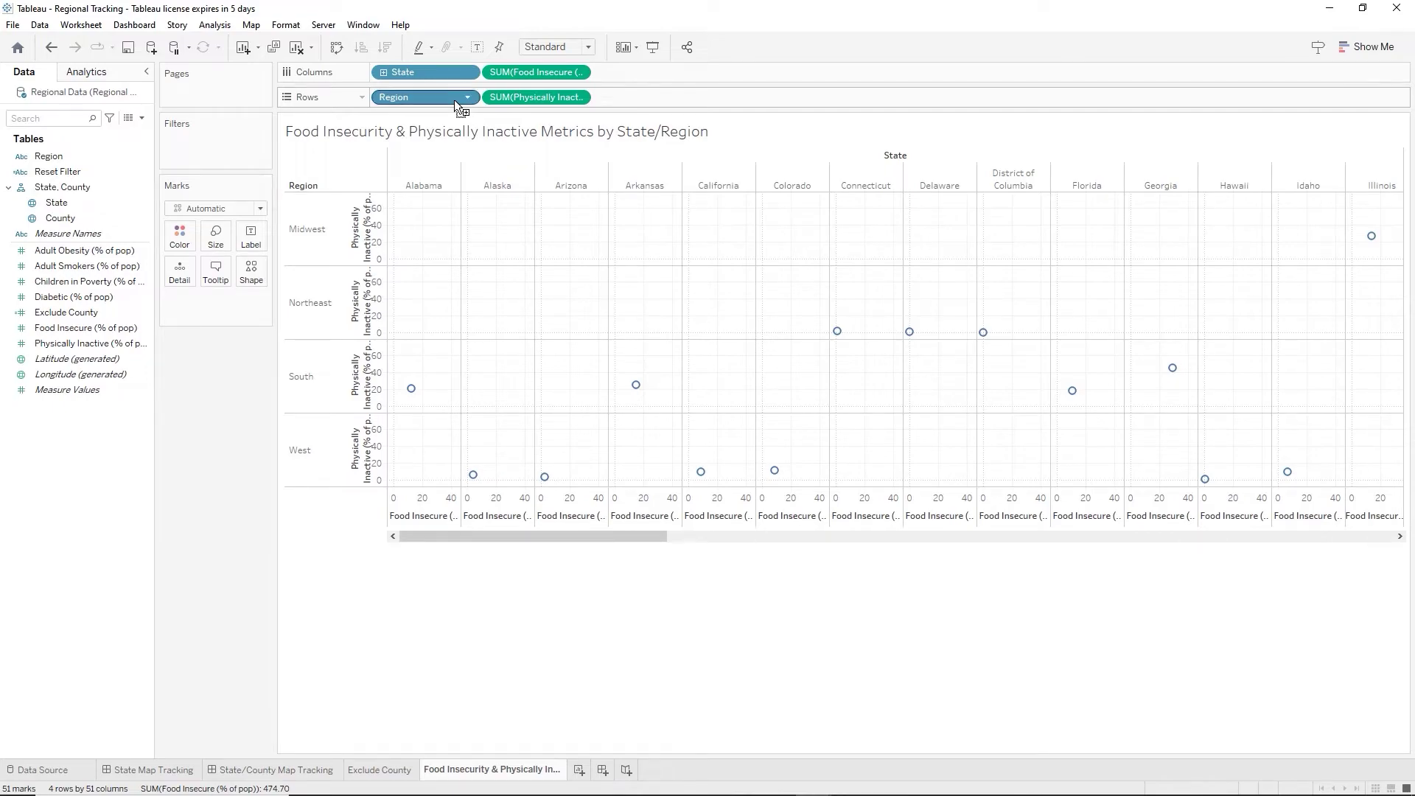
left_click_drag(455, 99, 454, 100)
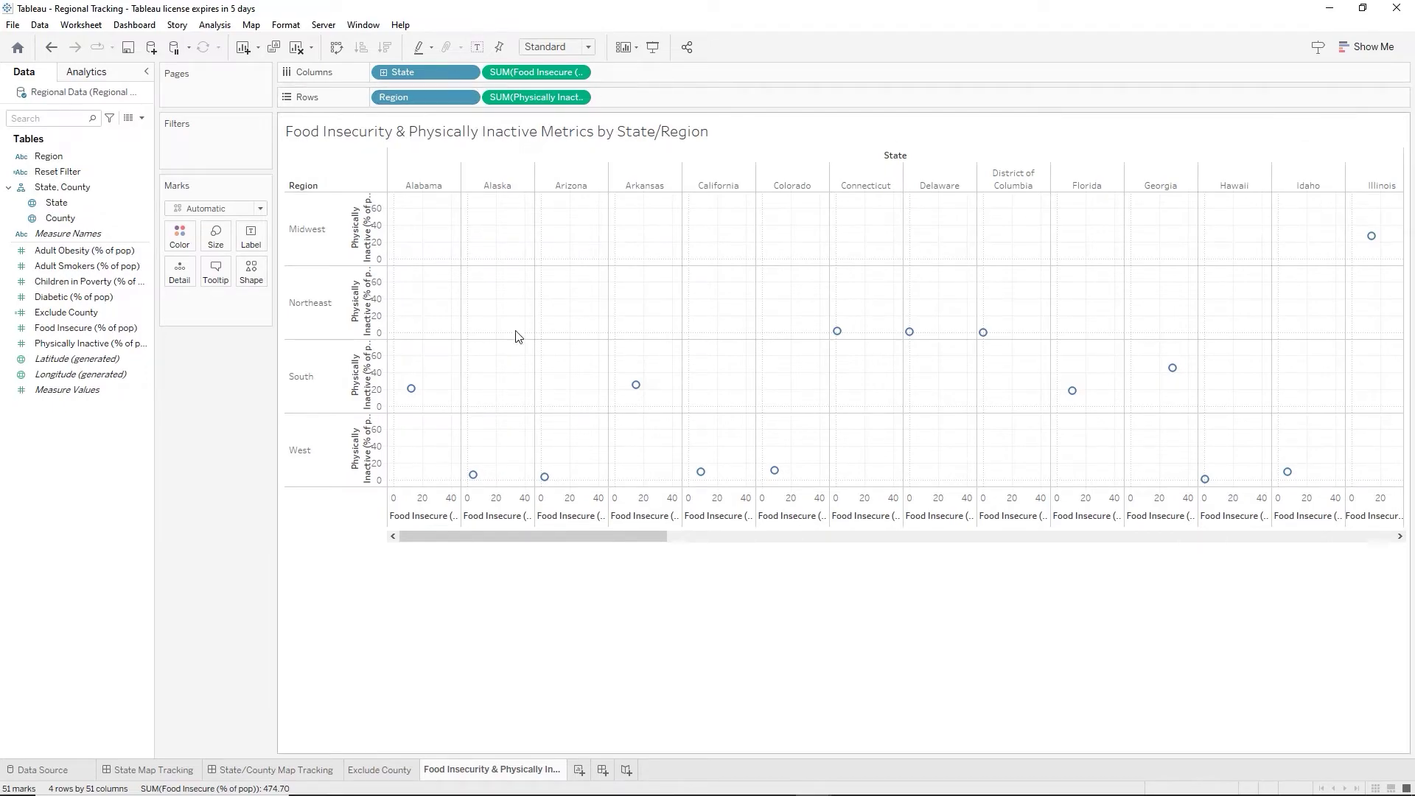
Turn off Aggregate Measures so the scatter plots show individual county marks.
mouse_move(411, 398)
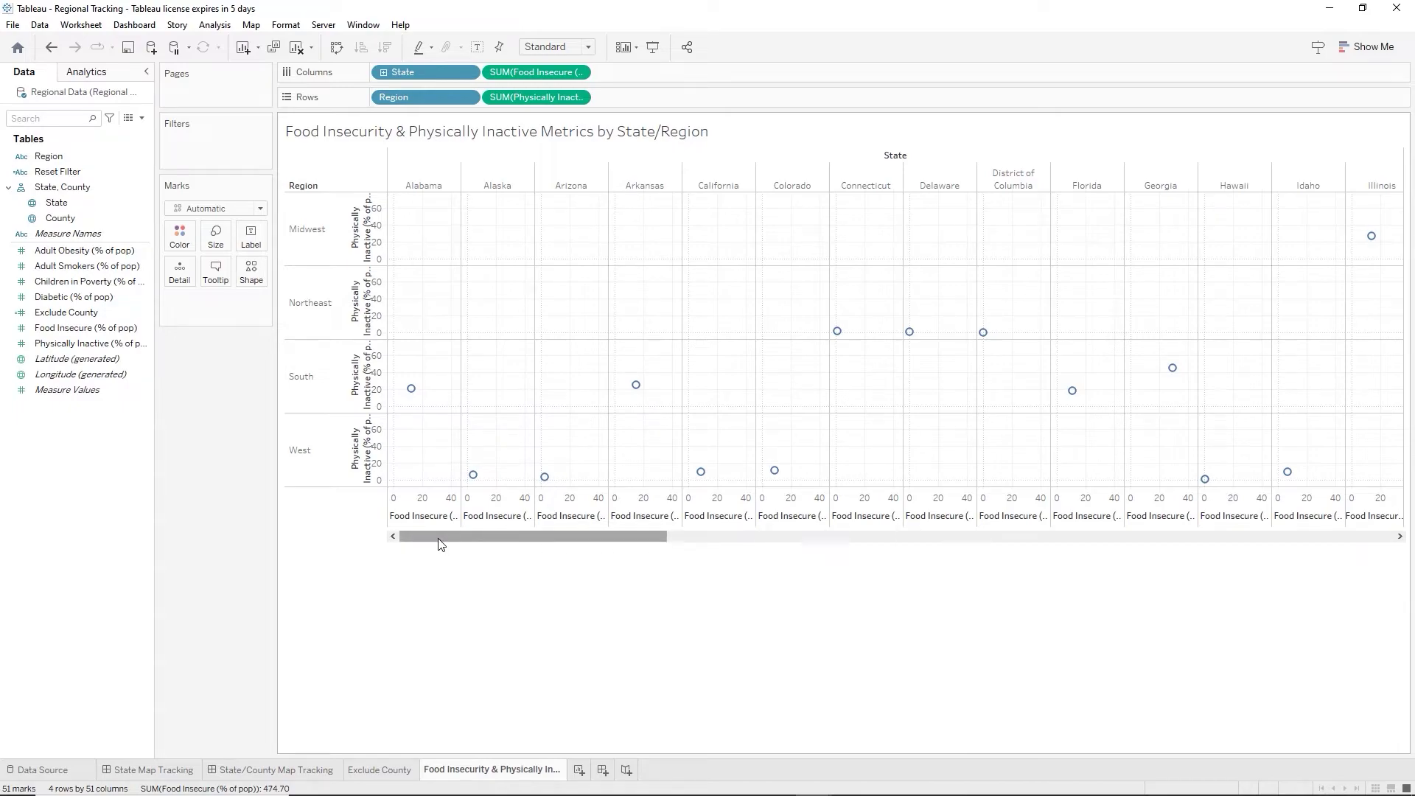
left_click(212, 25)
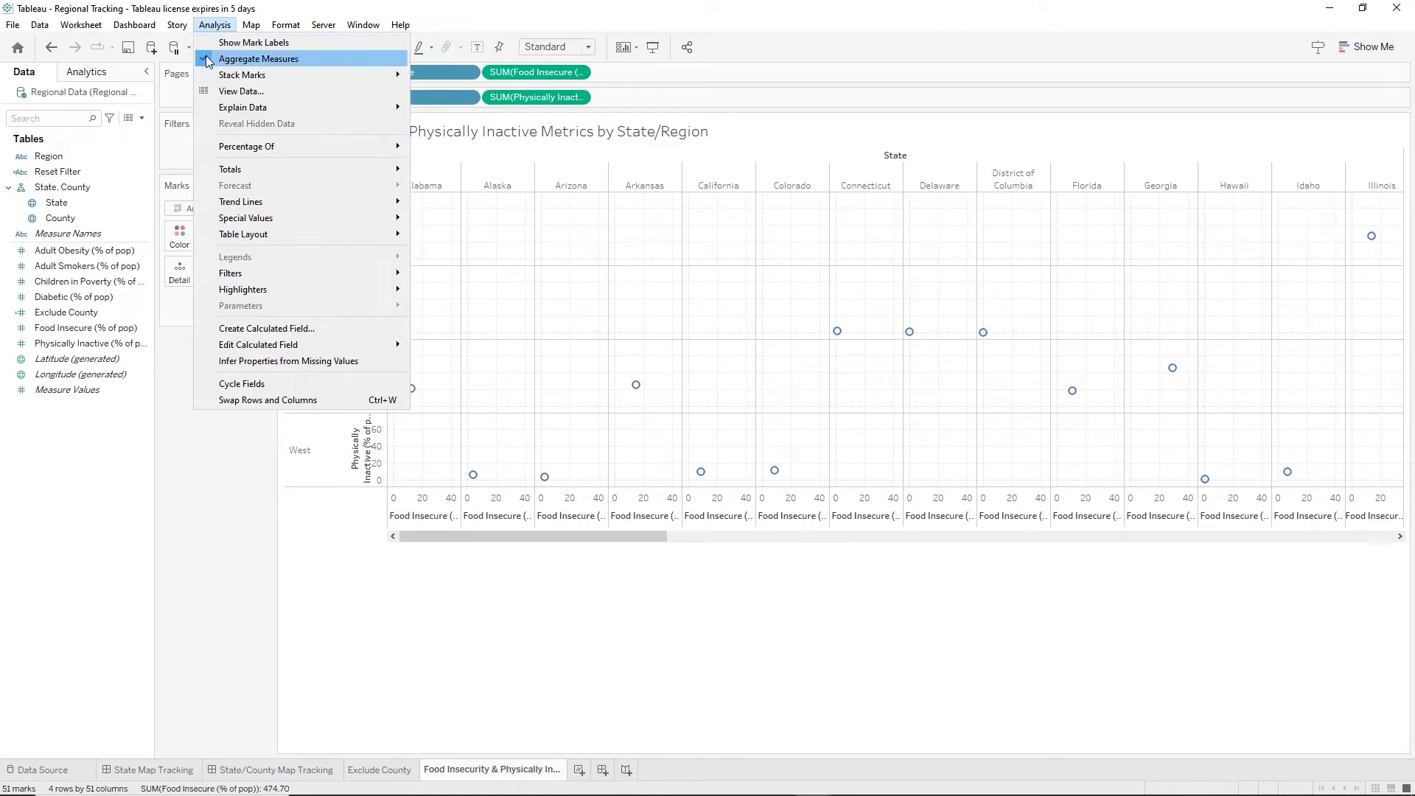
left_click(210, 58)
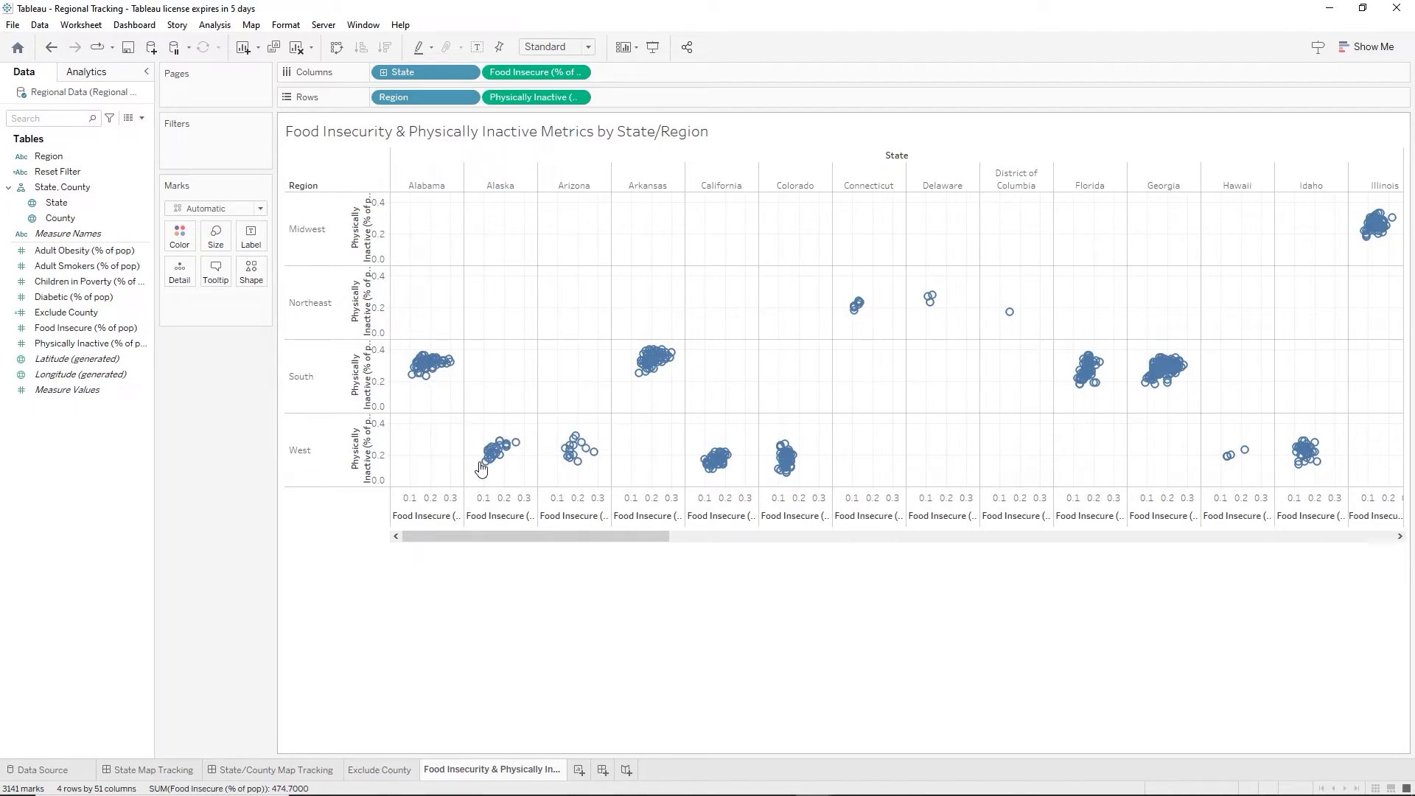
mouse_move(484, 466)
Add a State filter to the scatter plot worksheet that uses all values.
left_click_drag(87, 203, 196, 137)
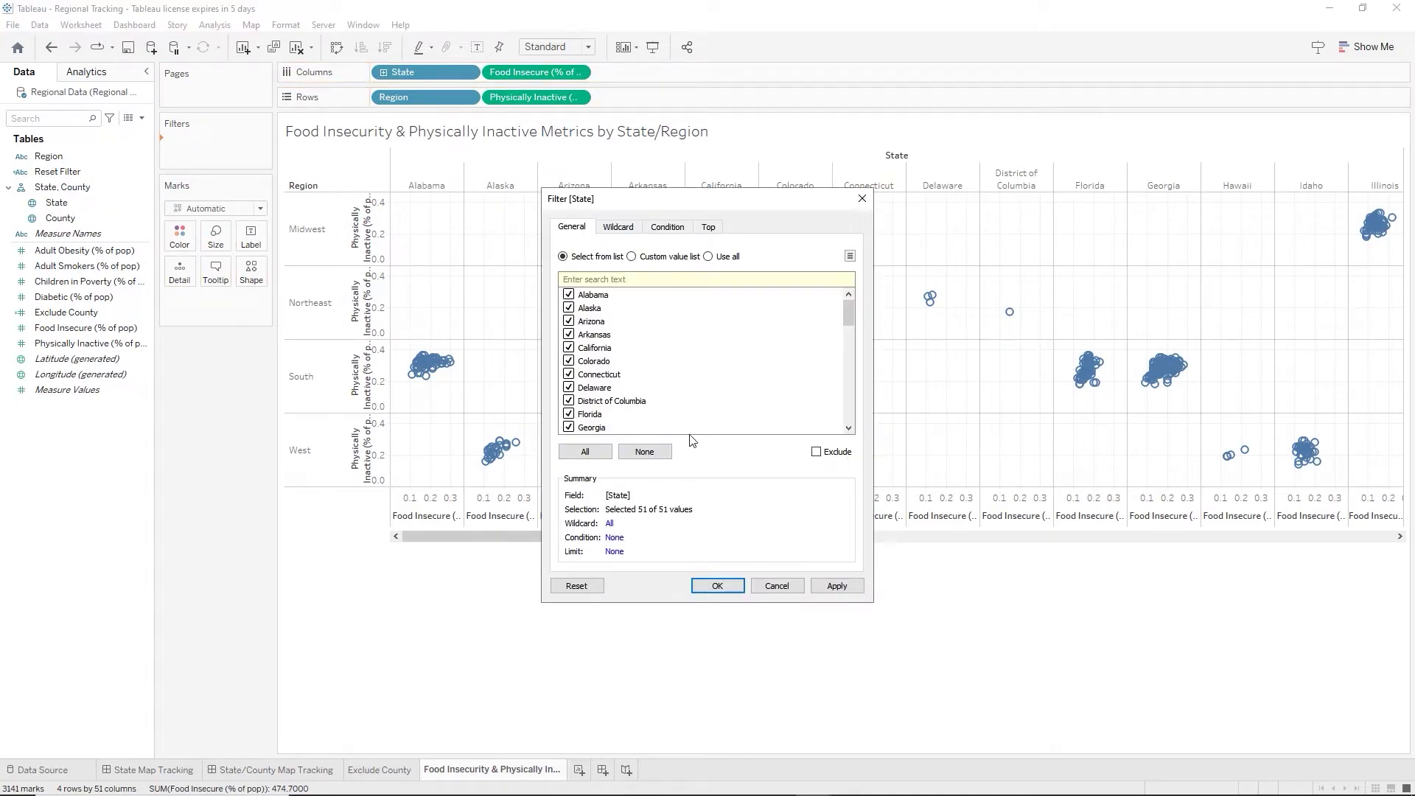
left_click(712, 258)
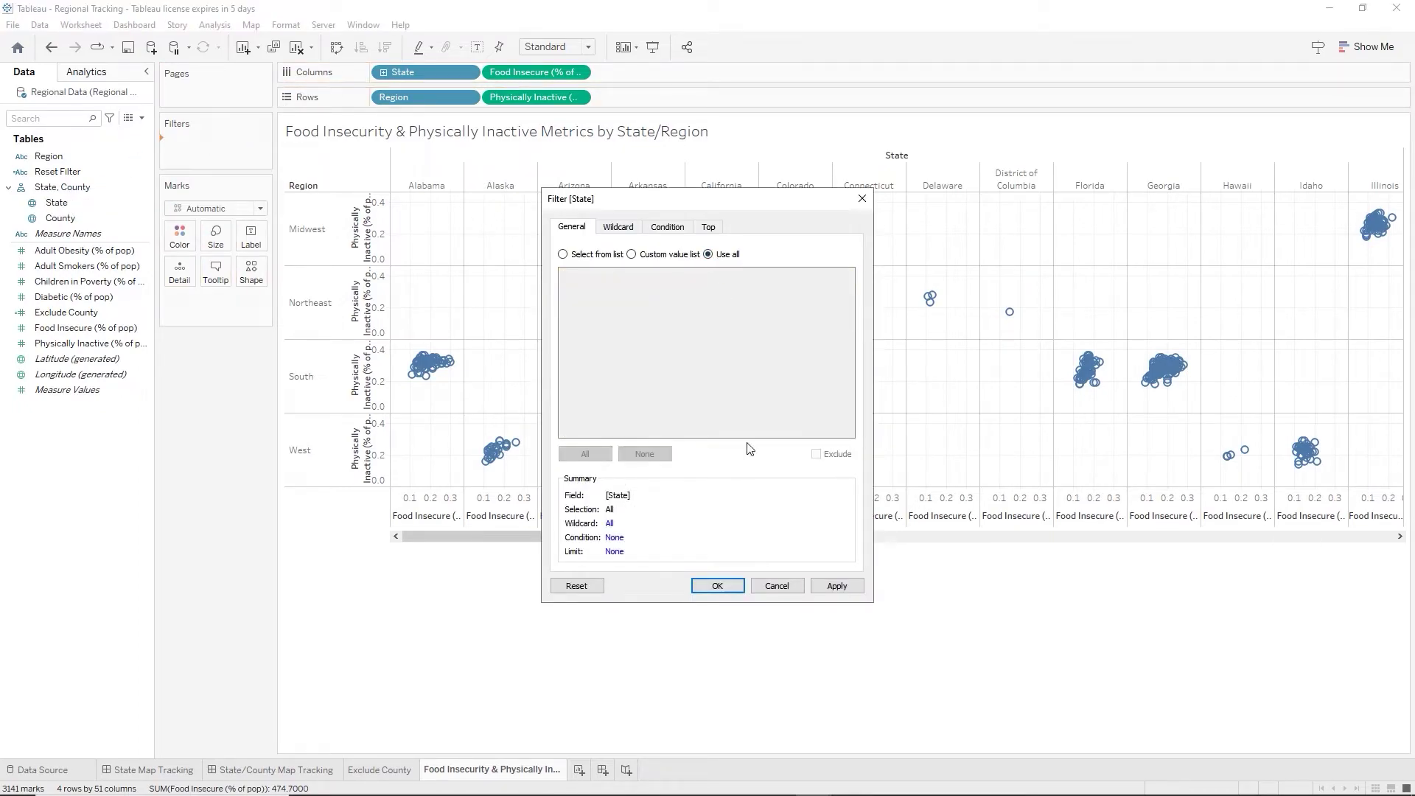
left_click(718, 587)
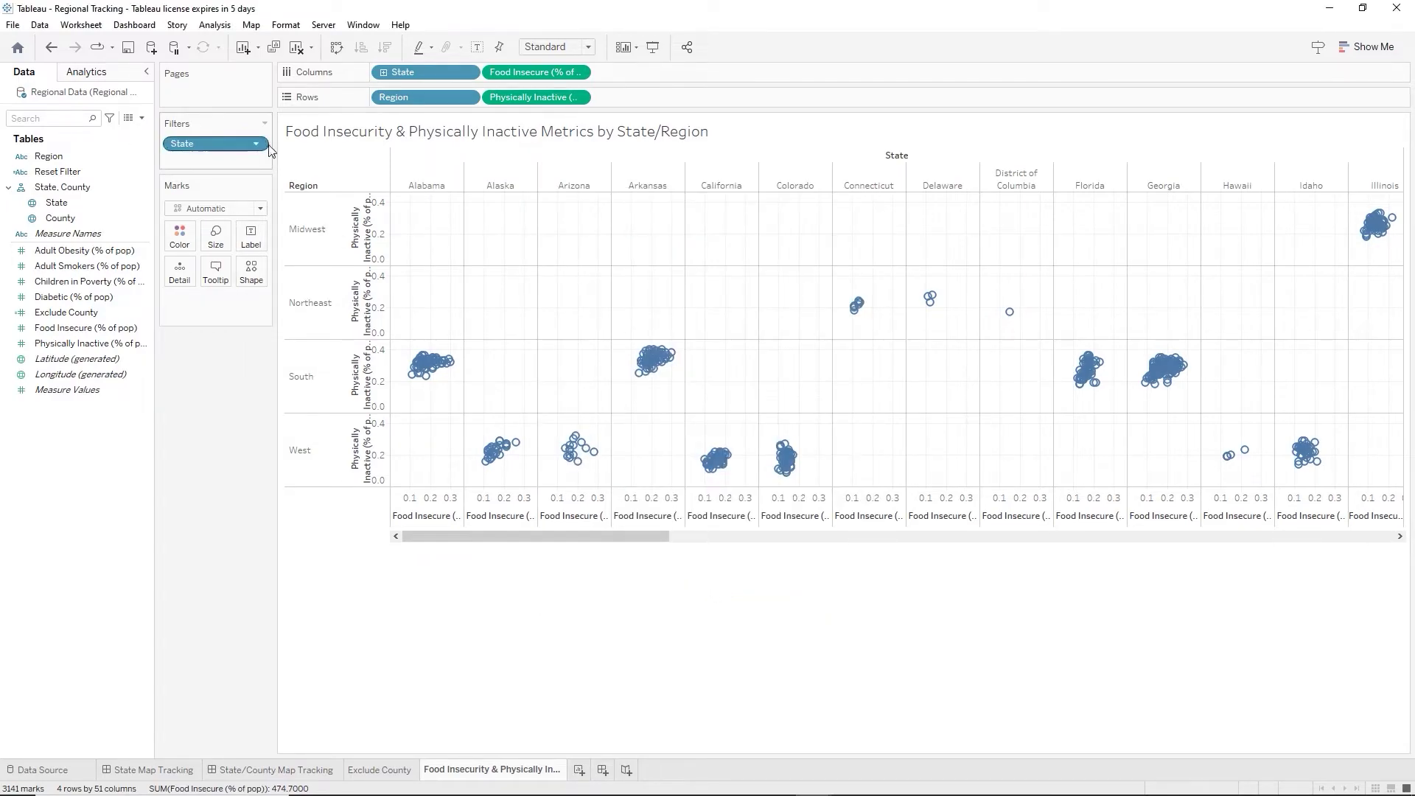
Show the highlighter for the State filter and color the scatter plot marks by Region.
right_click(205, 143)
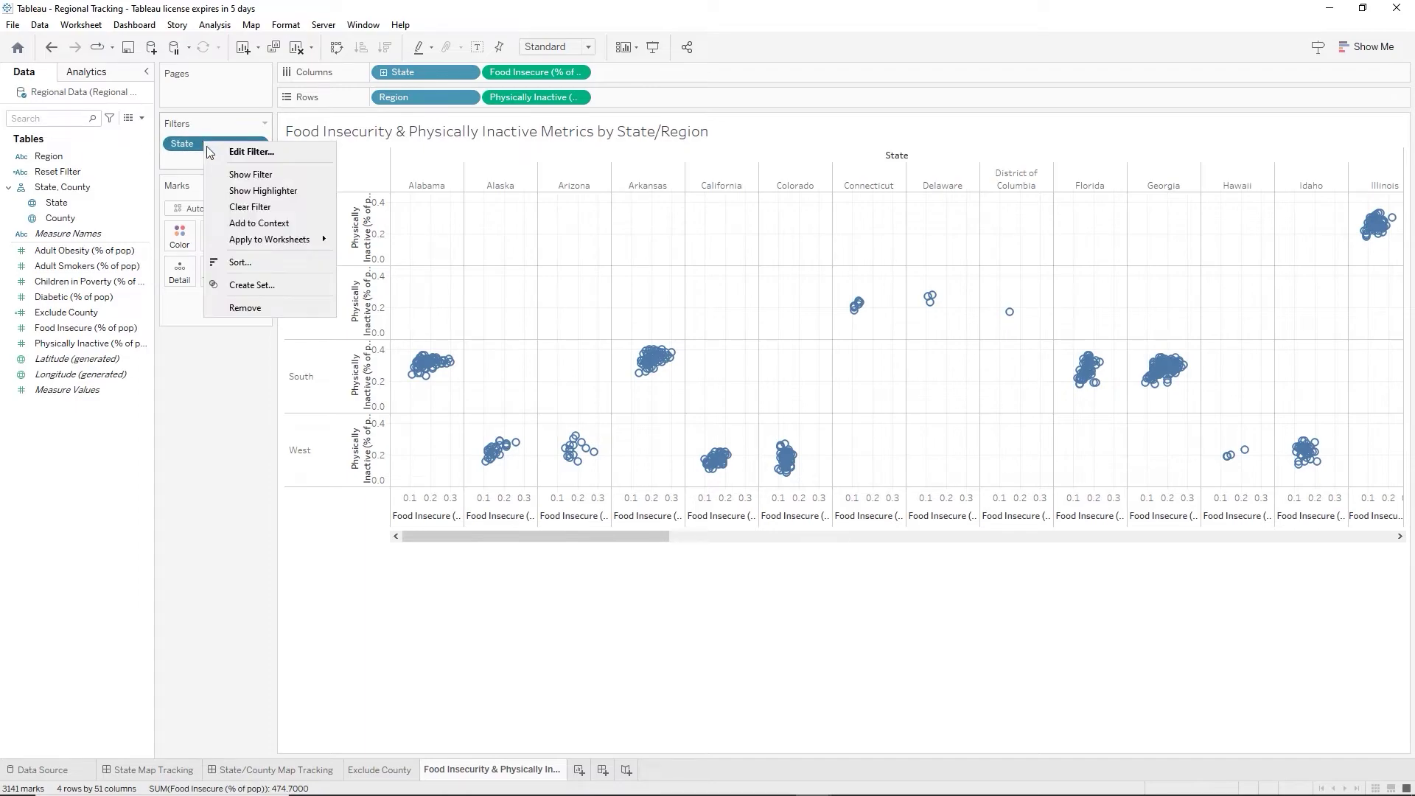
left_click(264, 191)
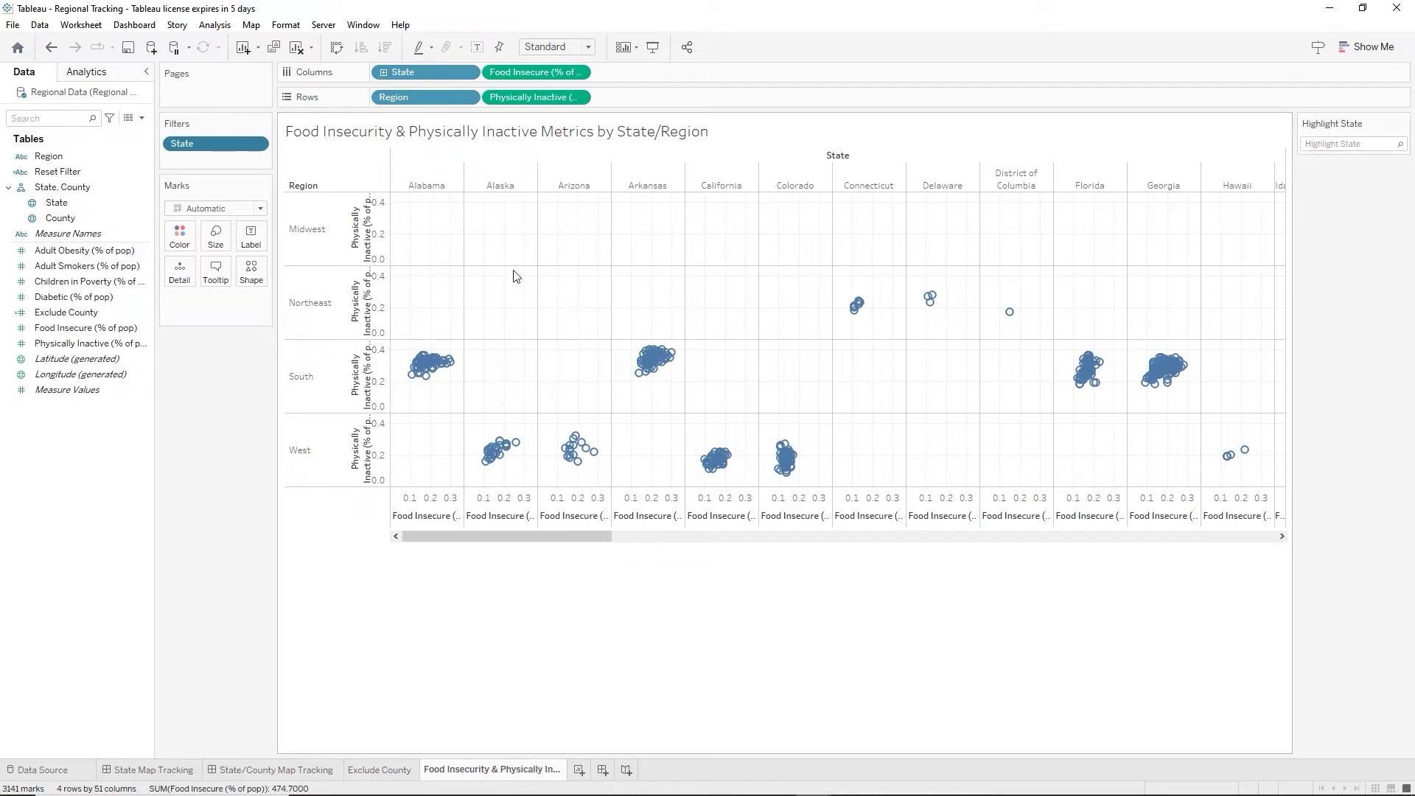
left_click_drag(37, 193, 181, 247)
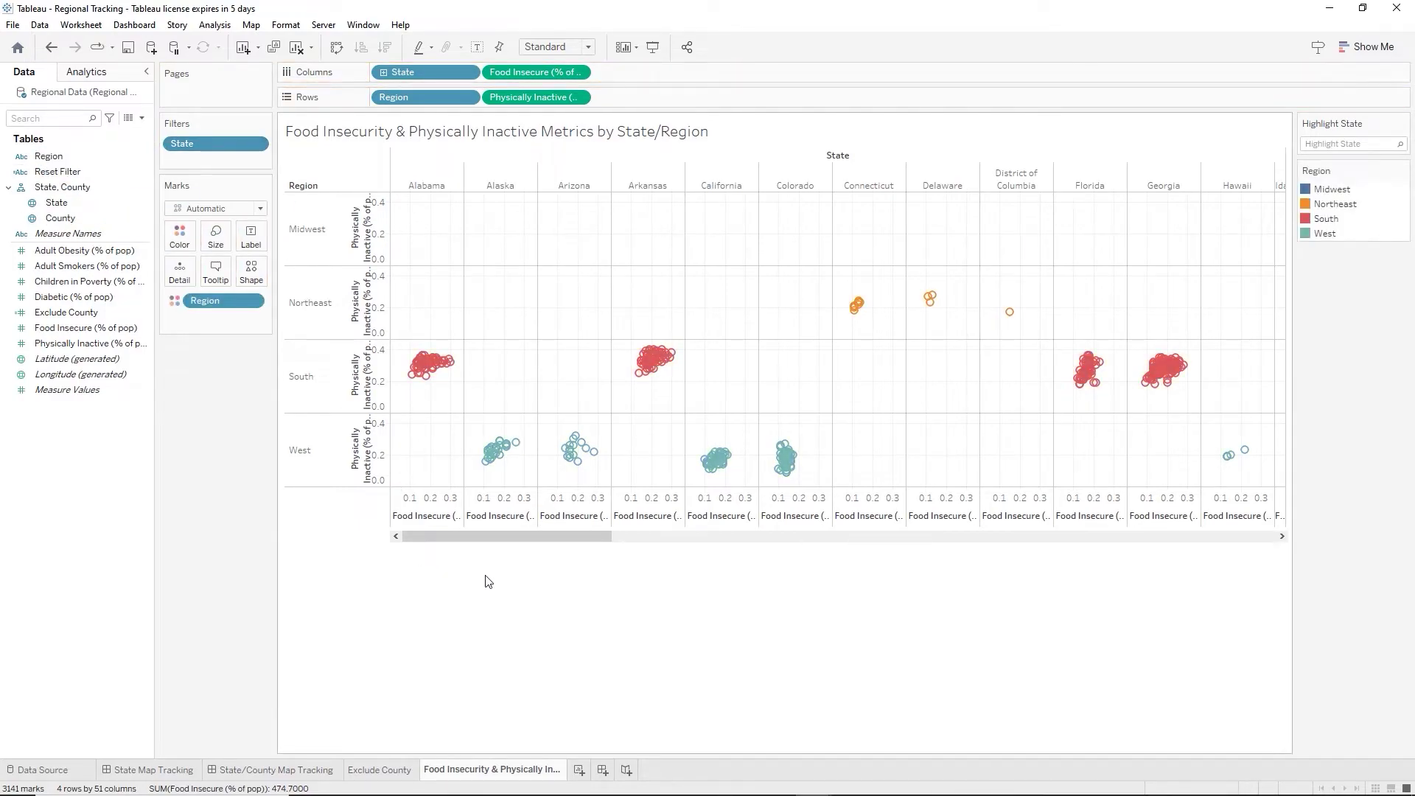
Try the Fit Width view on the scatter plots and return to Standard.
mouse_move(779, 463)
left_click(590, 49)
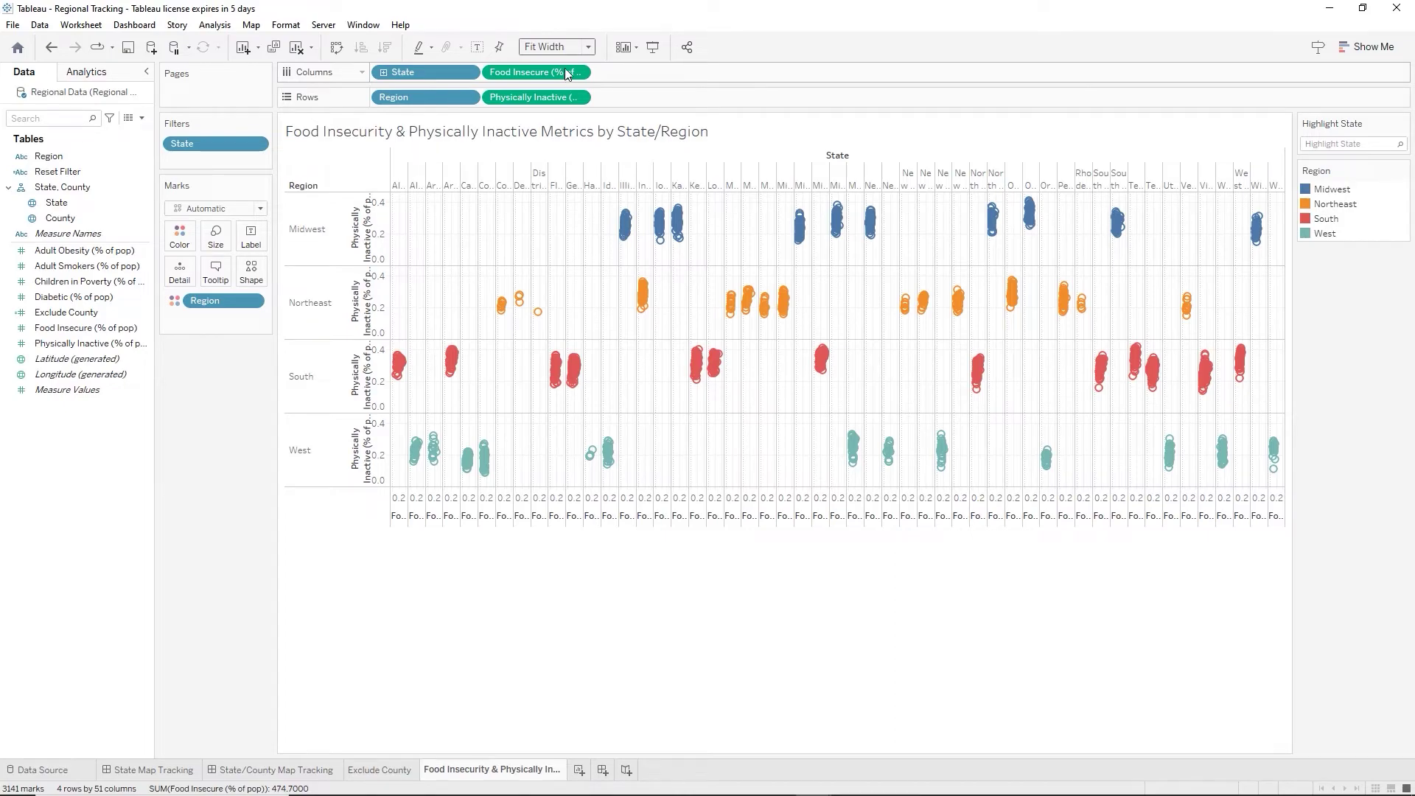
left_click(589, 49)
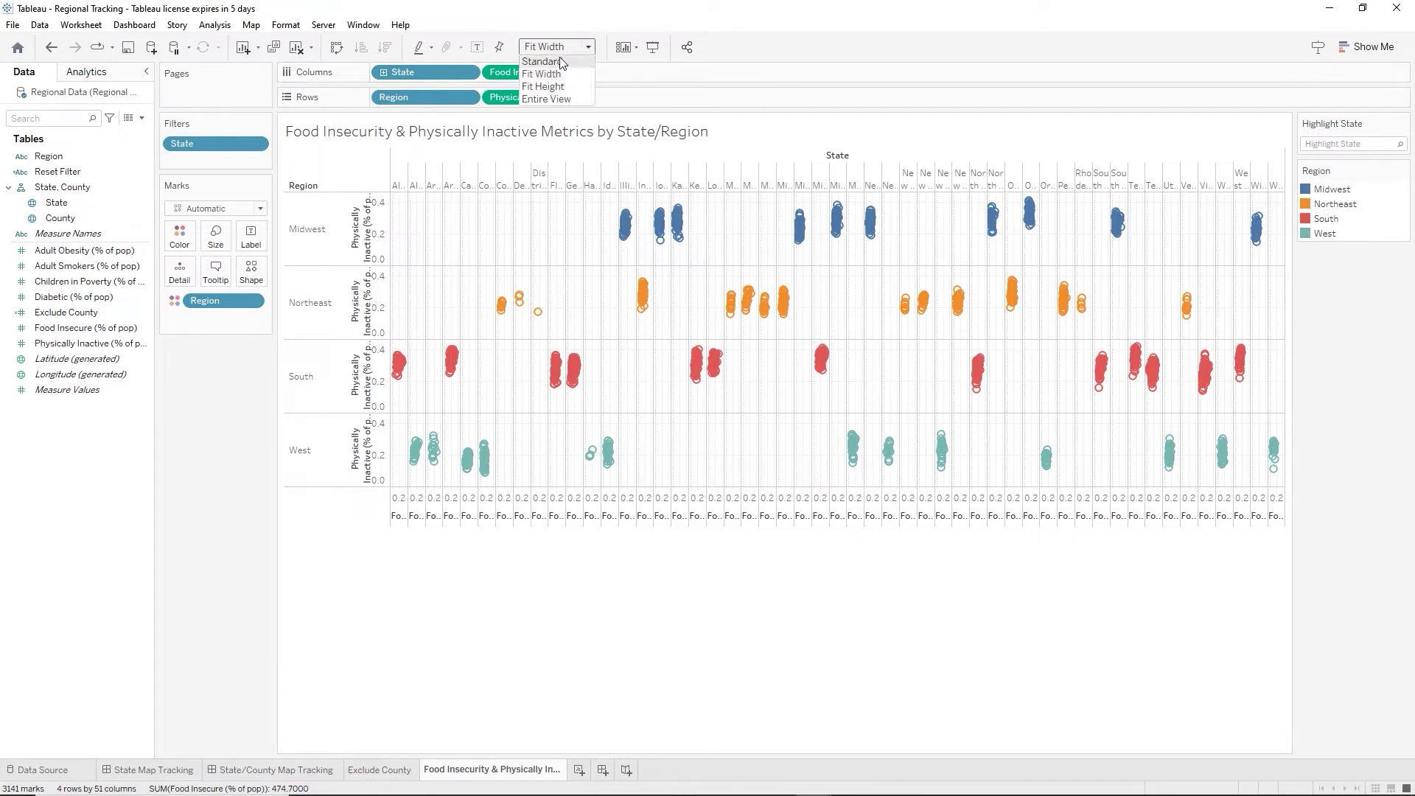
left_click(559, 61)
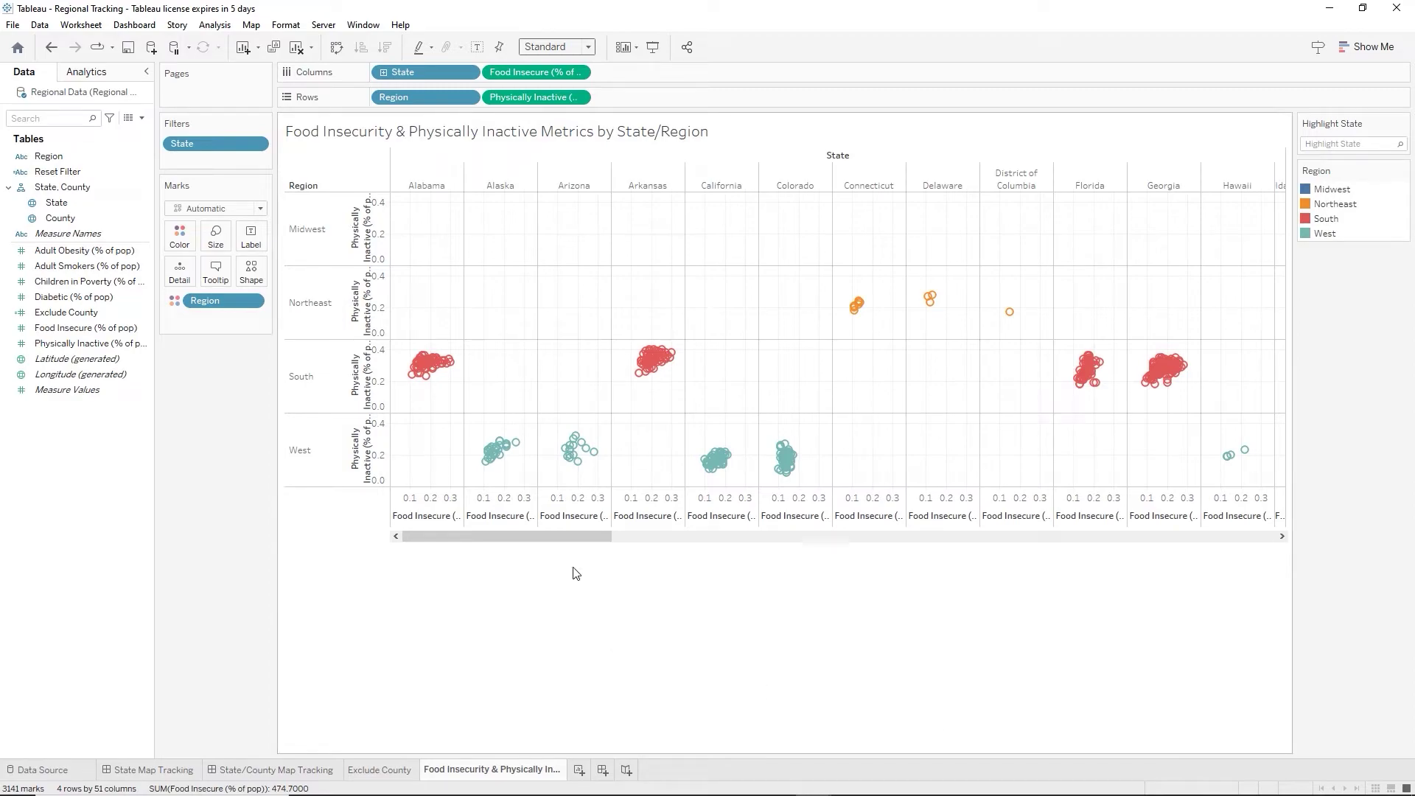
Turn Aggregate Measures on to compare the aggregated marks, and turn it off again.
mouse_move(427, 370)
left_click(214, 25)
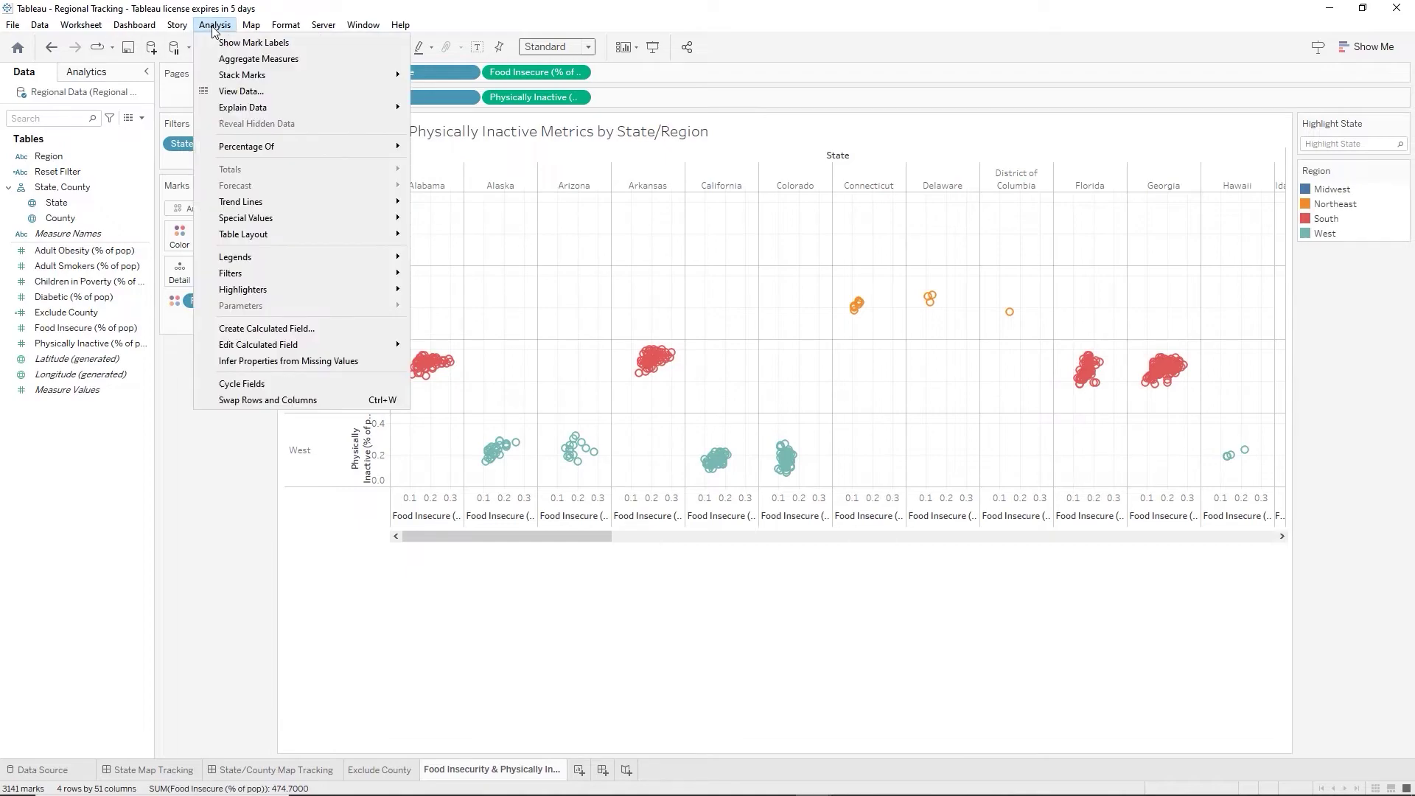
left_click(259, 59)
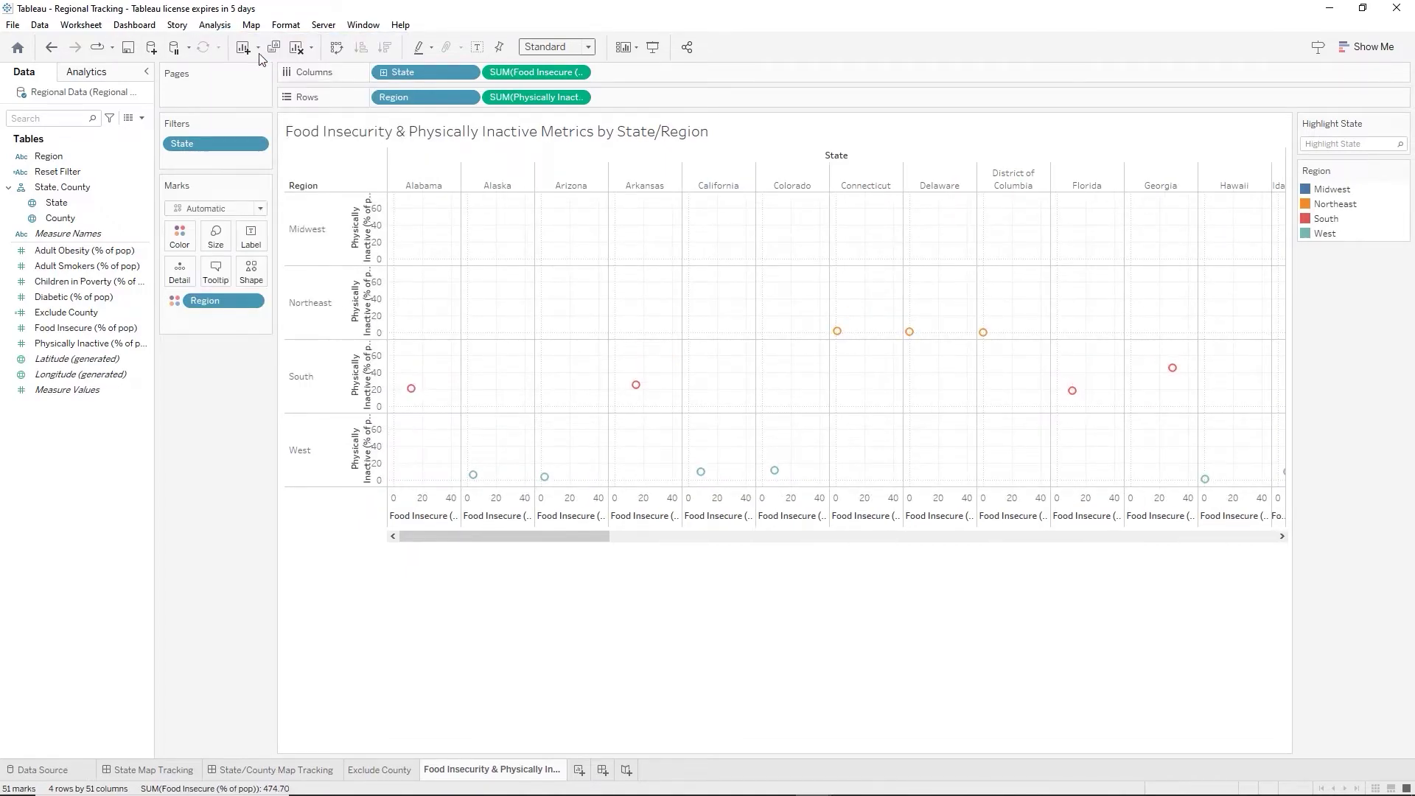
left_click(215, 25)
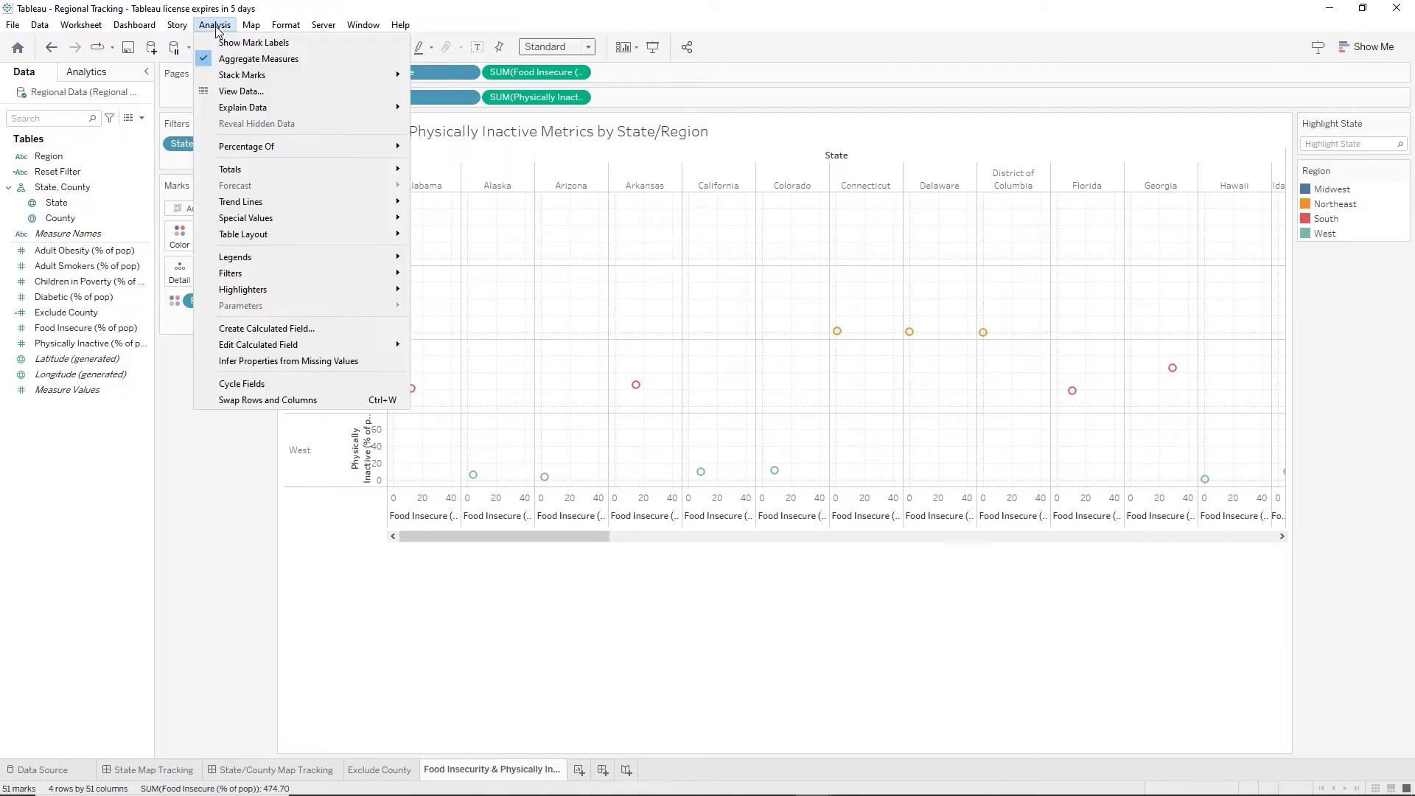
left_click(237, 59)
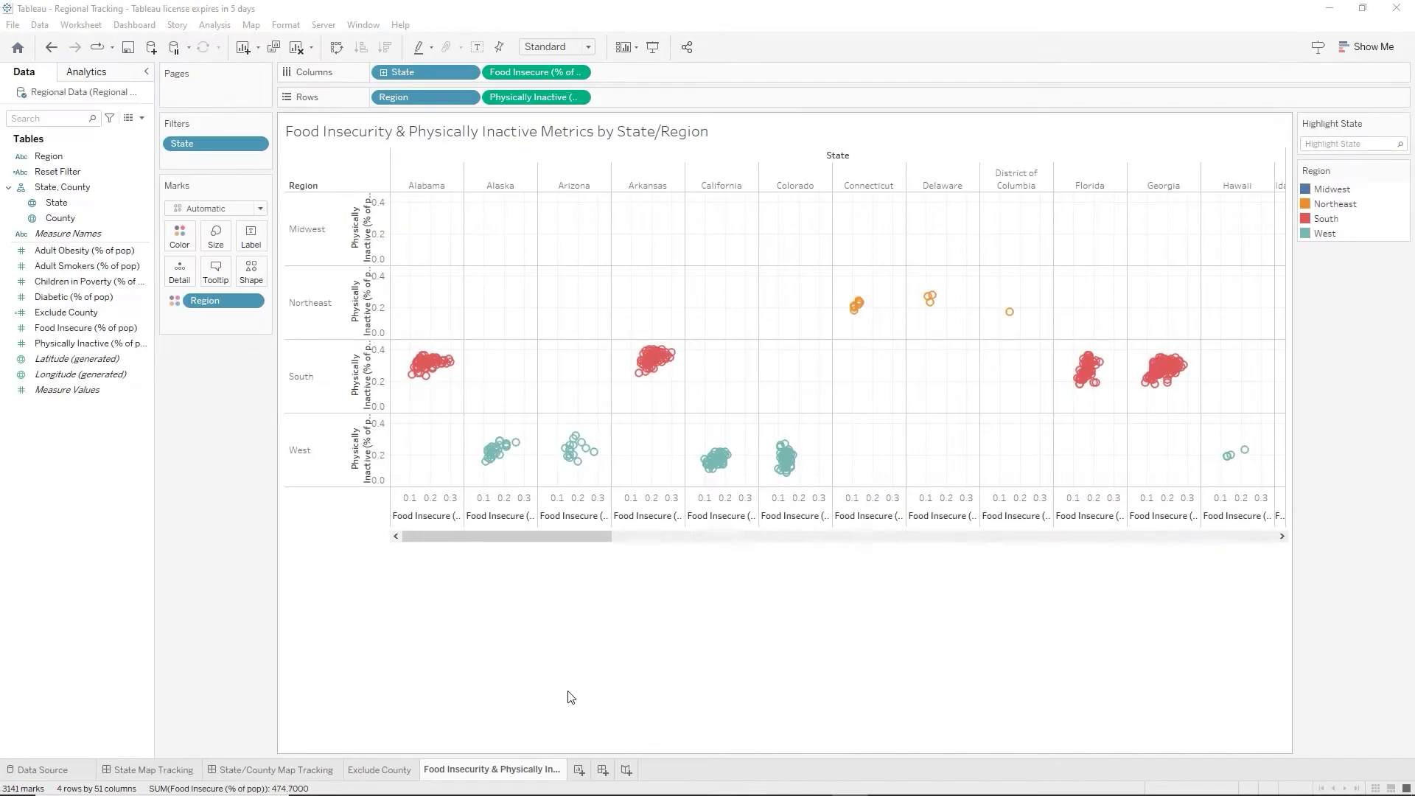
Add a new worksheet and name it Obesity Map.
left_click(577, 770)
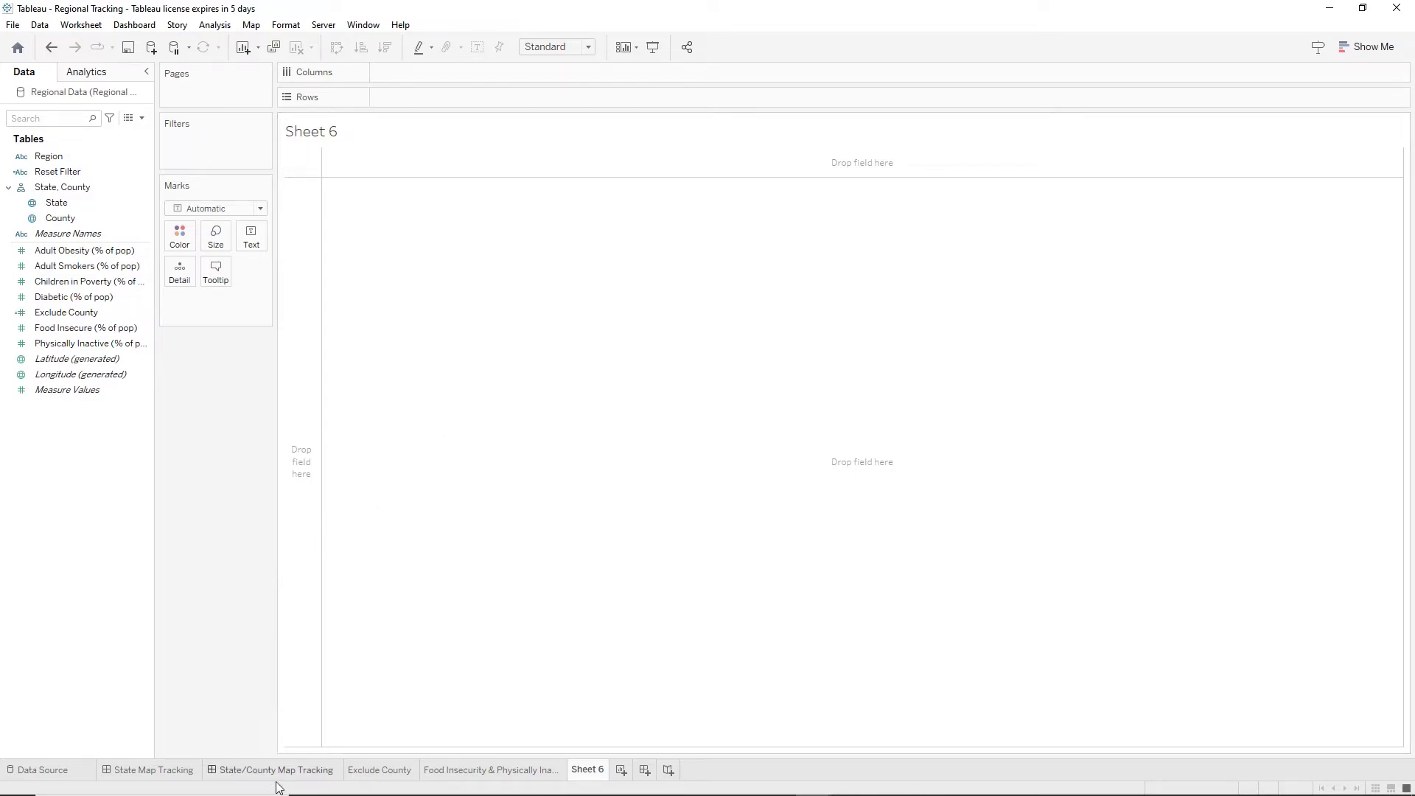
double_click(590, 770)
type("Obesity Map")
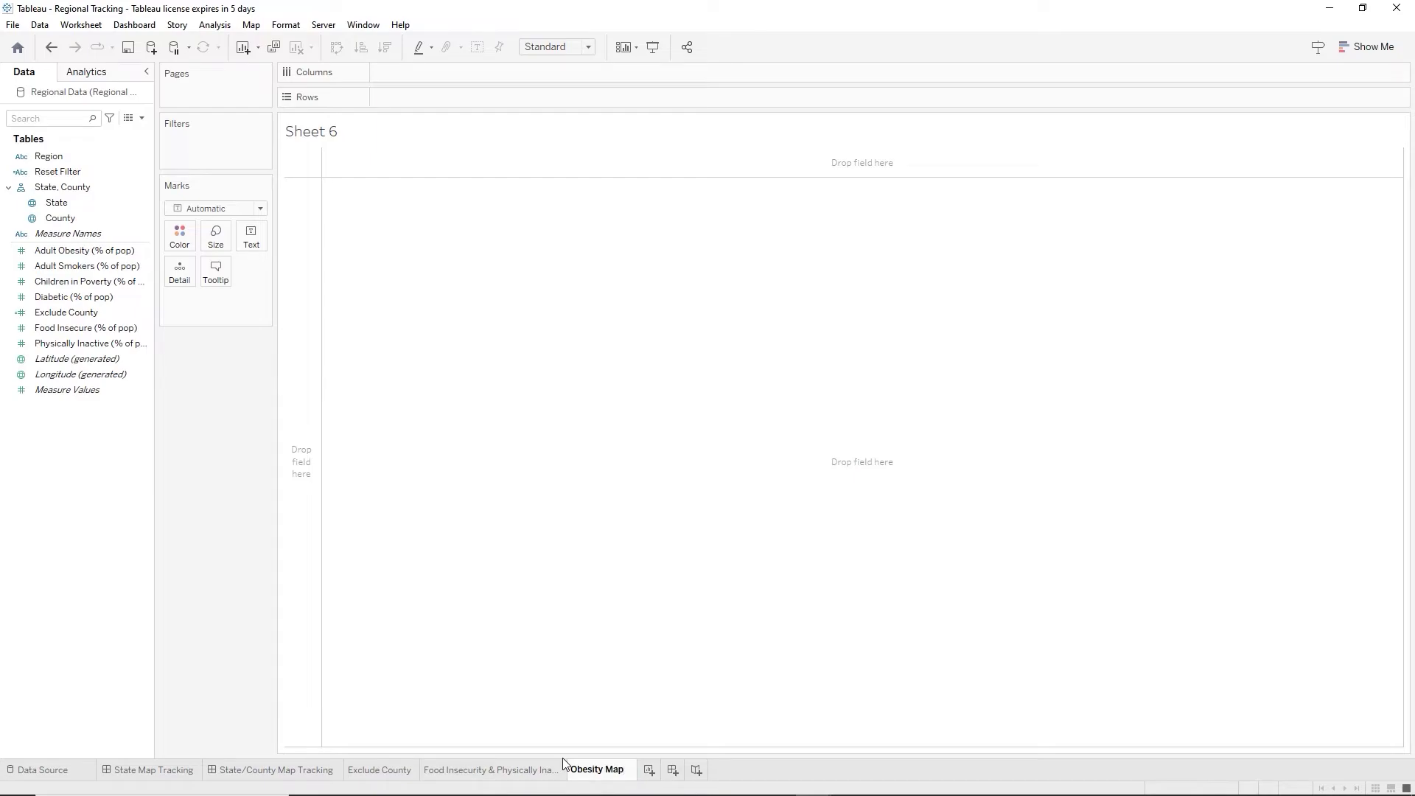
left_click(601, 729)
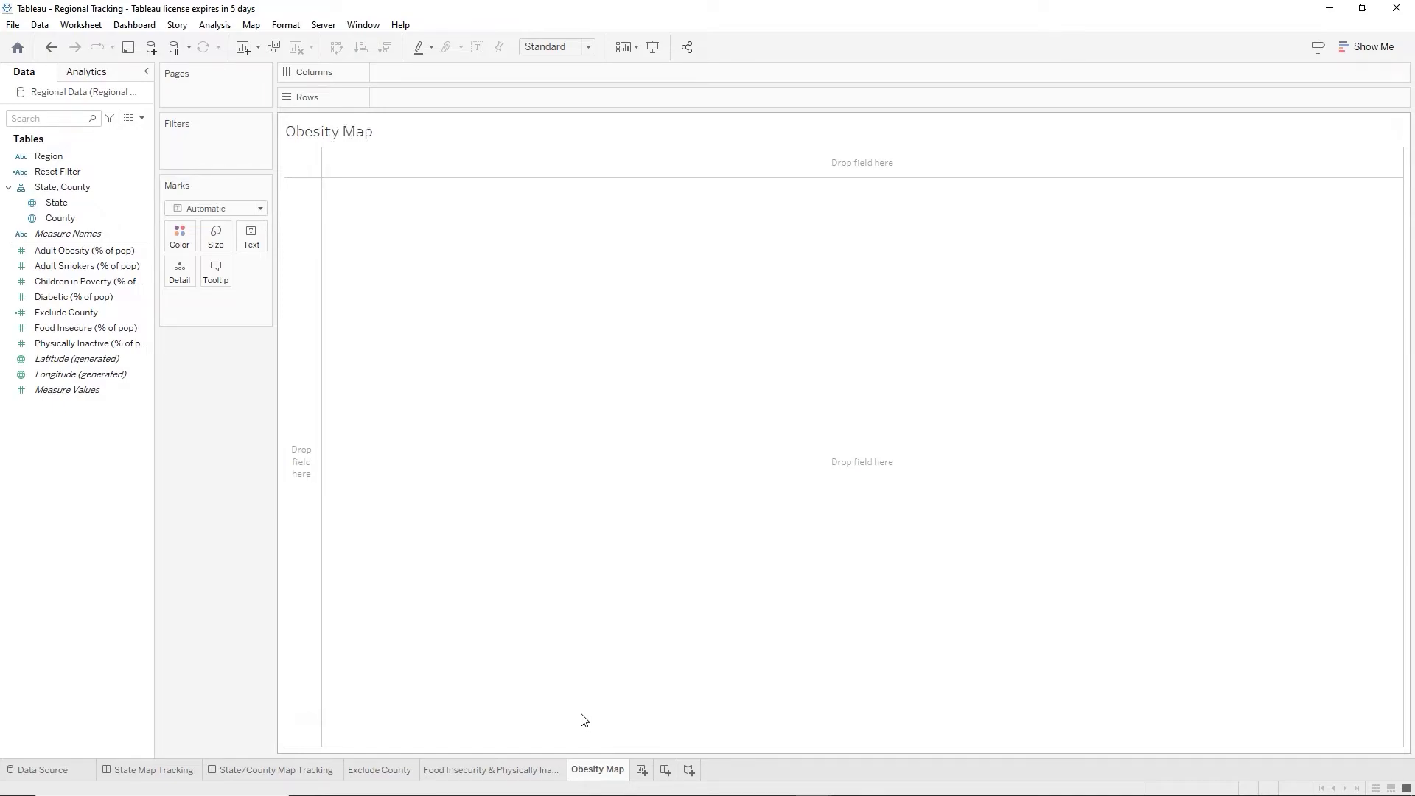
left_click(127, 282)
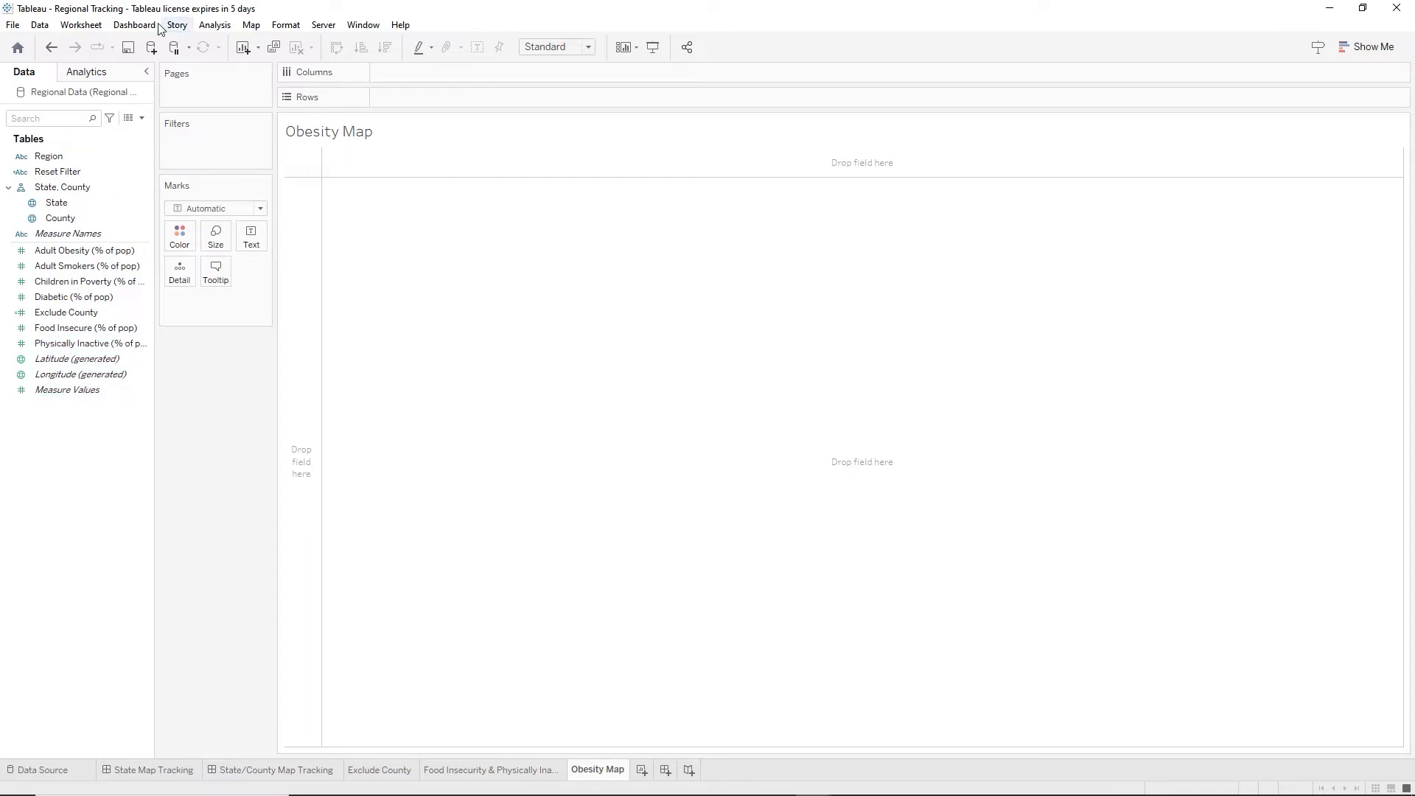
Create a calculated field and name it Regional Obesity Rate.
left_click(141, 118)
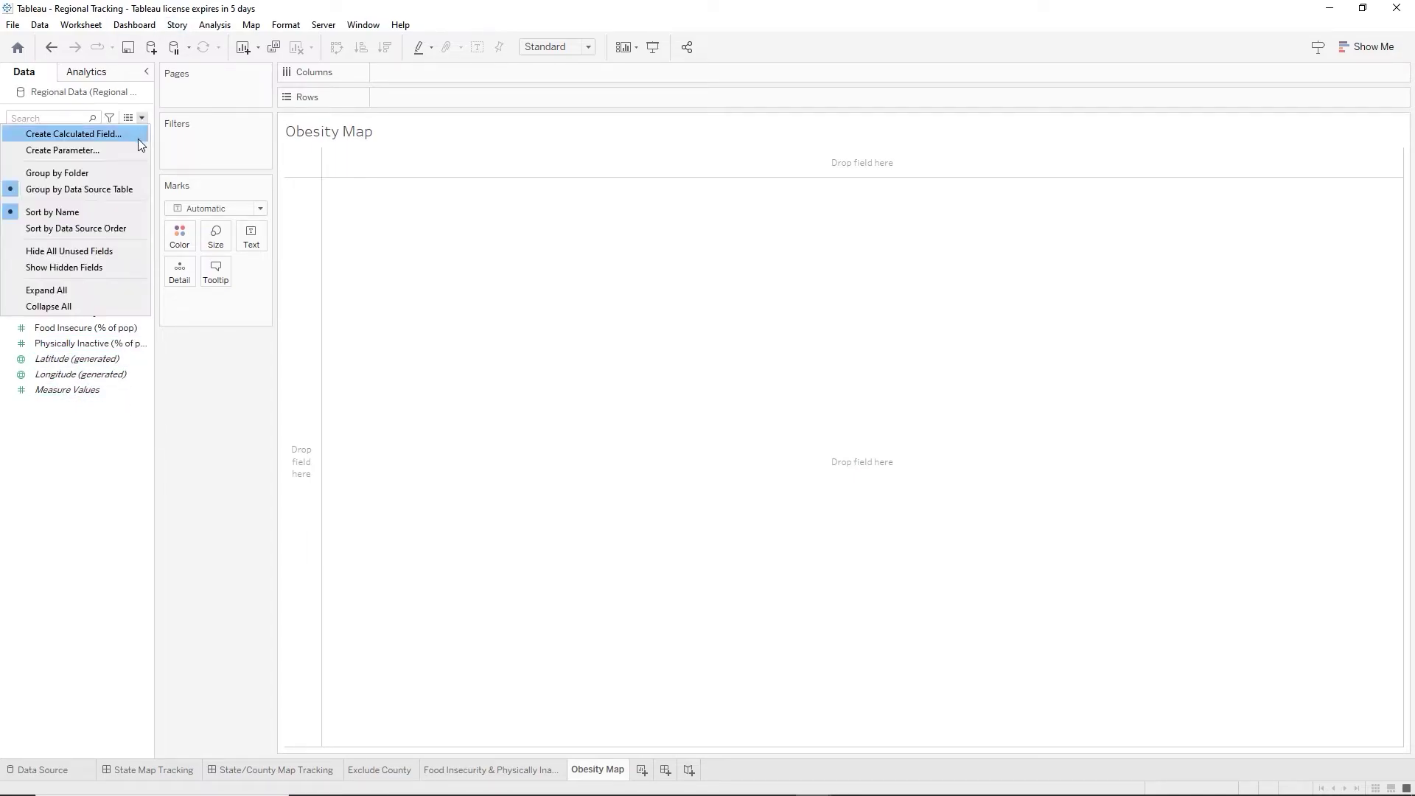
left_click(136, 138)
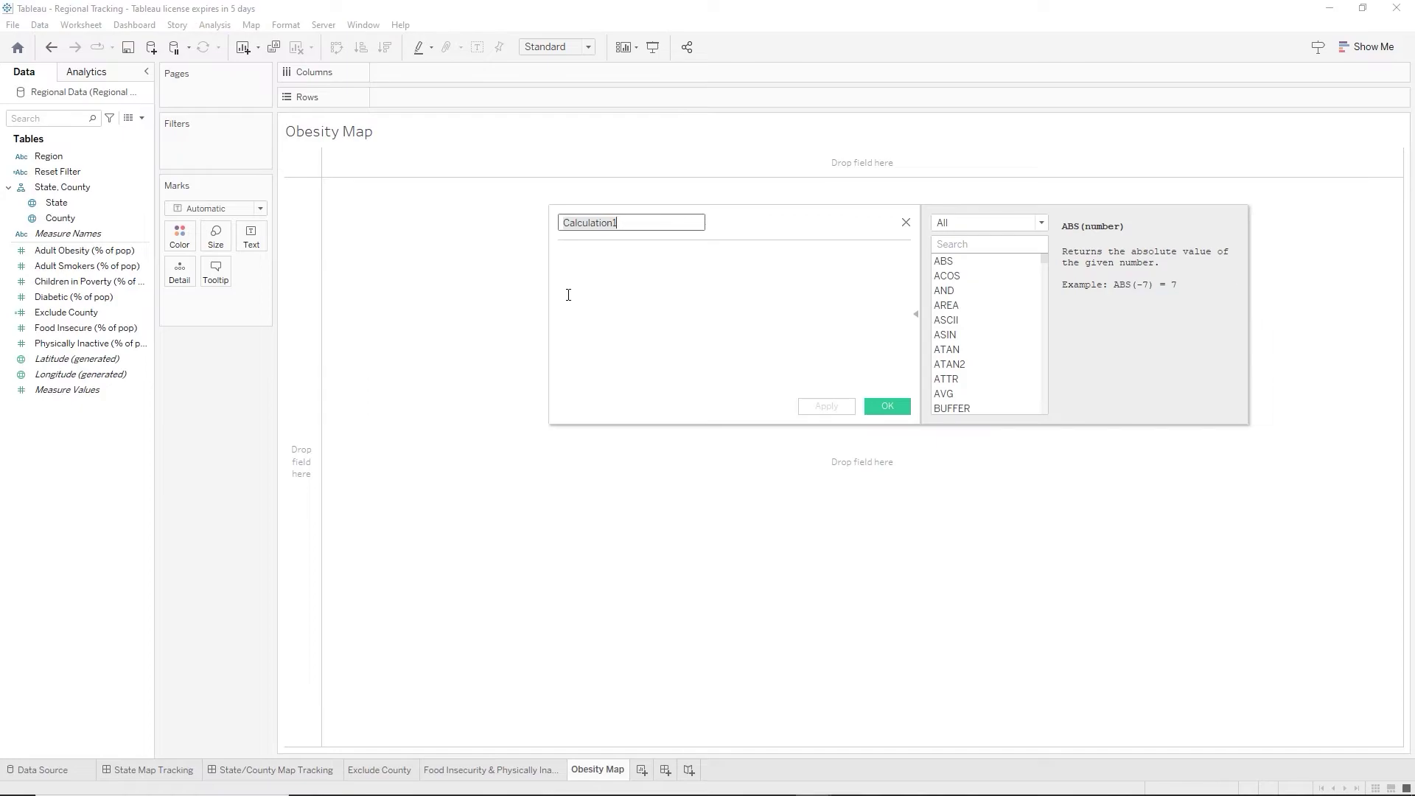
type("Re")
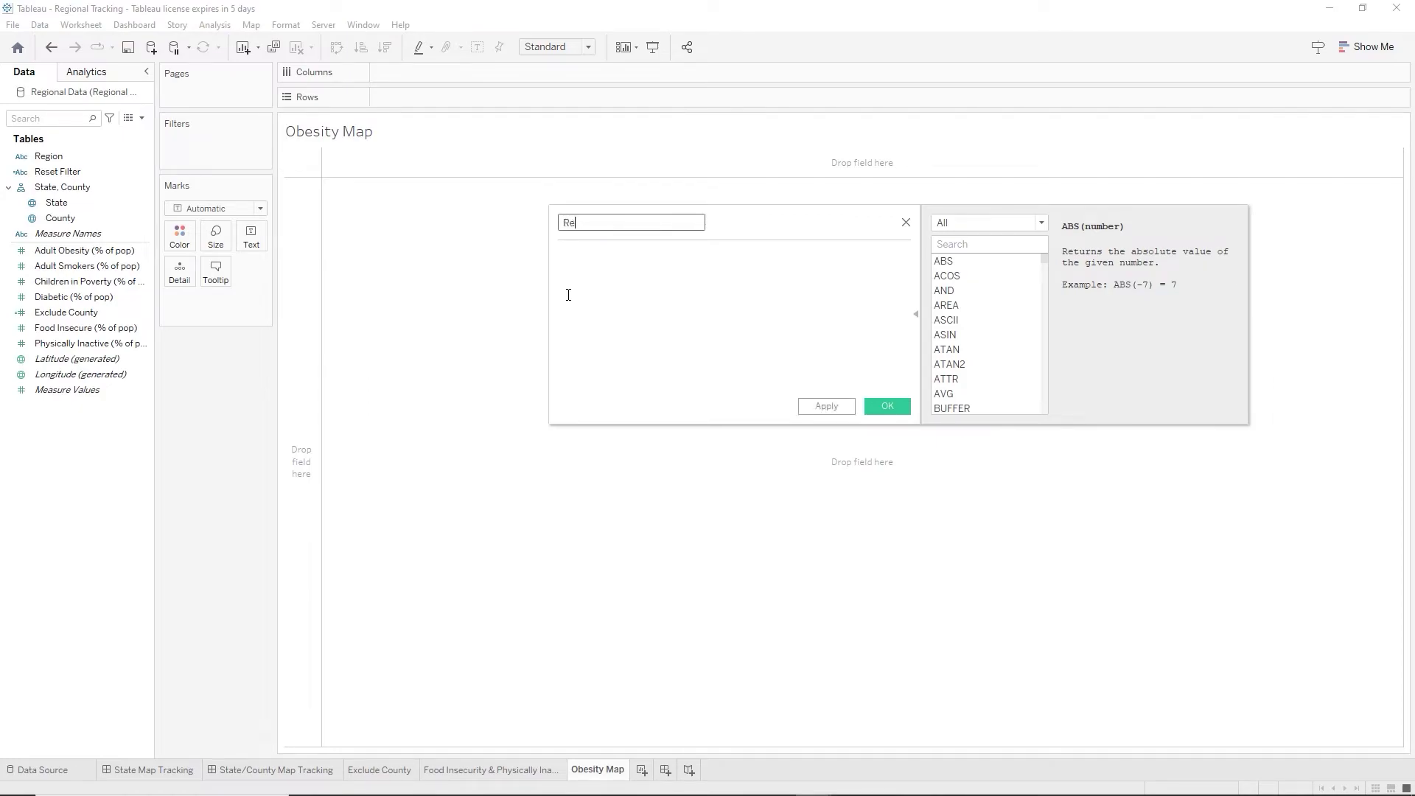
type("gional Obesity Rat")
type("e")
left_click(569, 295)
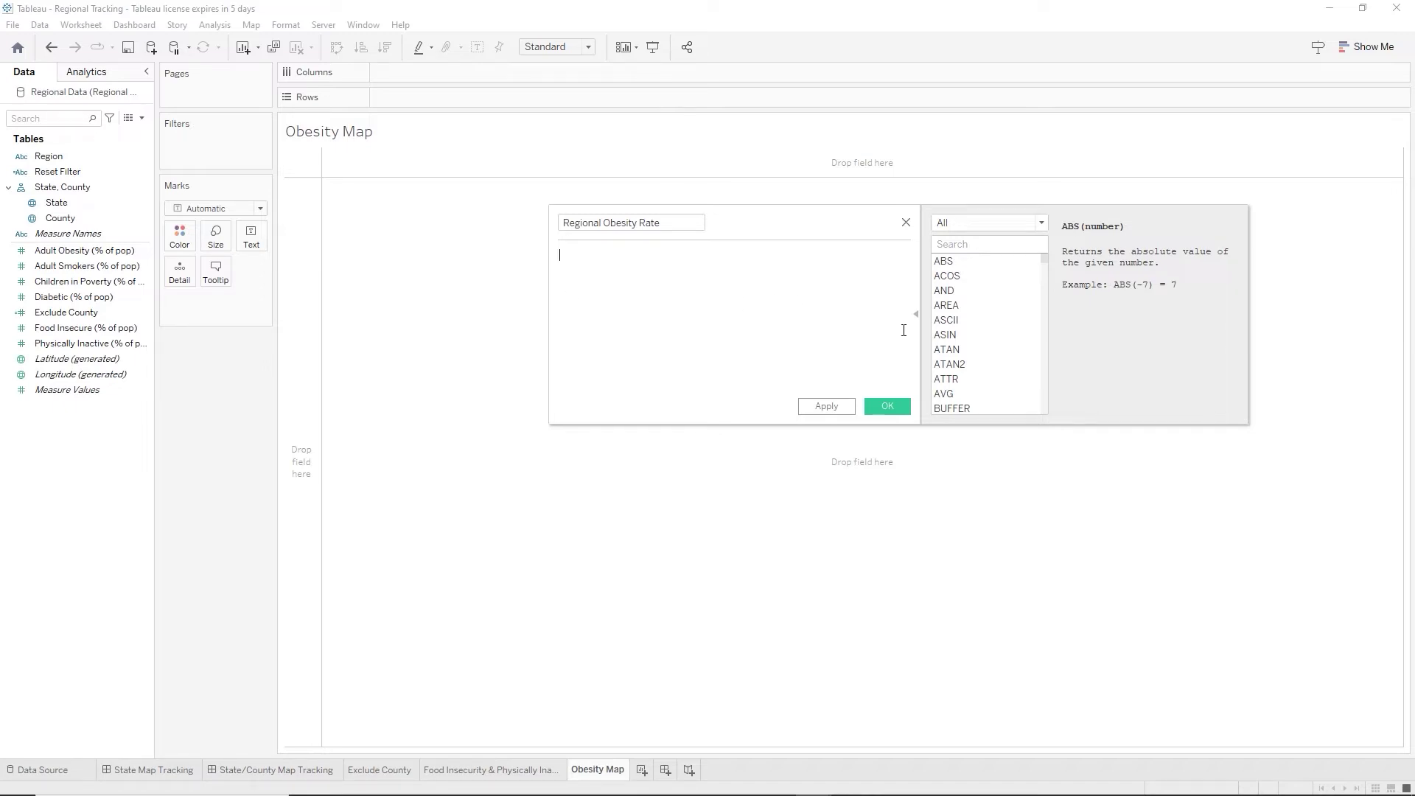
Look up the descriptions of the FIXED and EXCLUDE functions in the calculation function list.
left_click(945, 244)
type("fix")
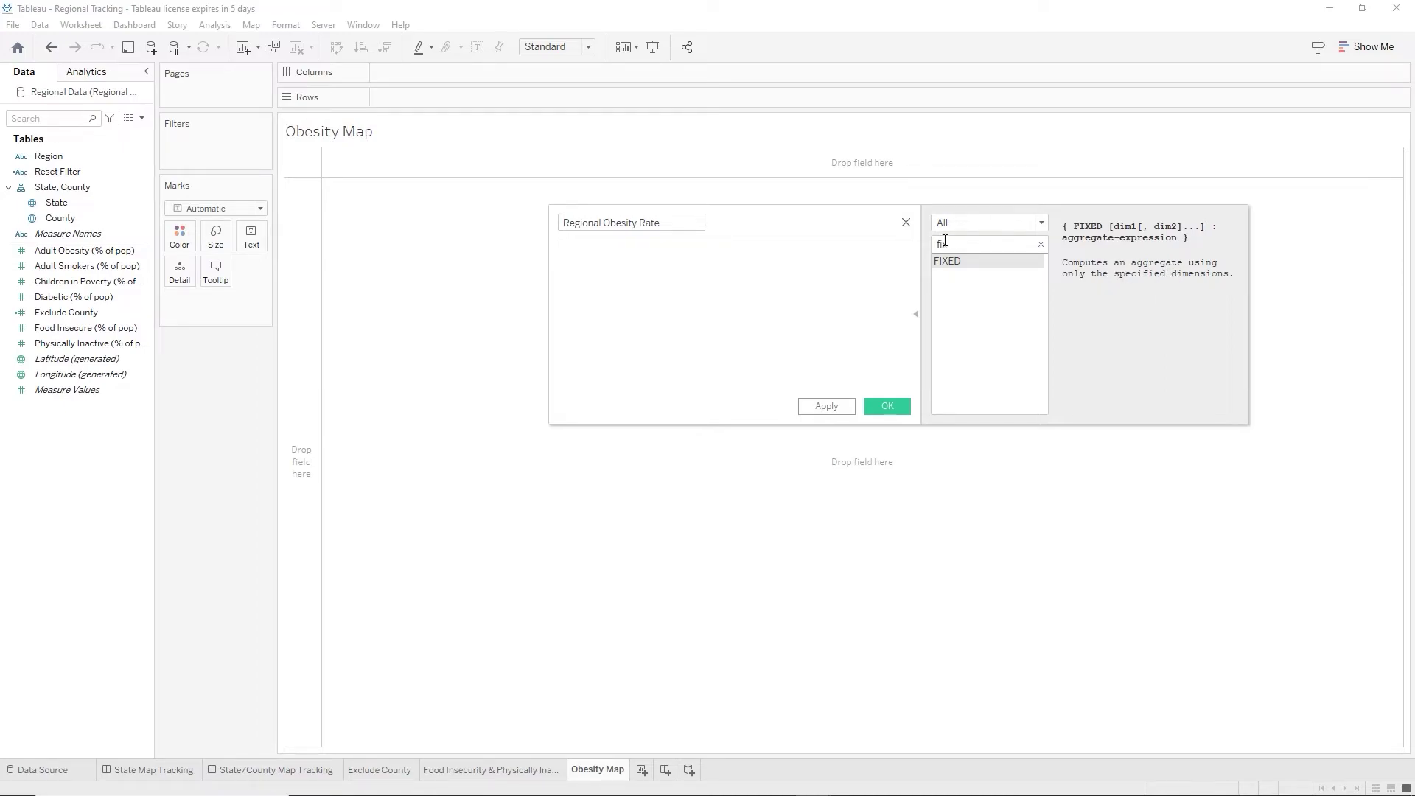
key("BackSpace")
key("BackSpace")
key("BackSpace")
type("ex")
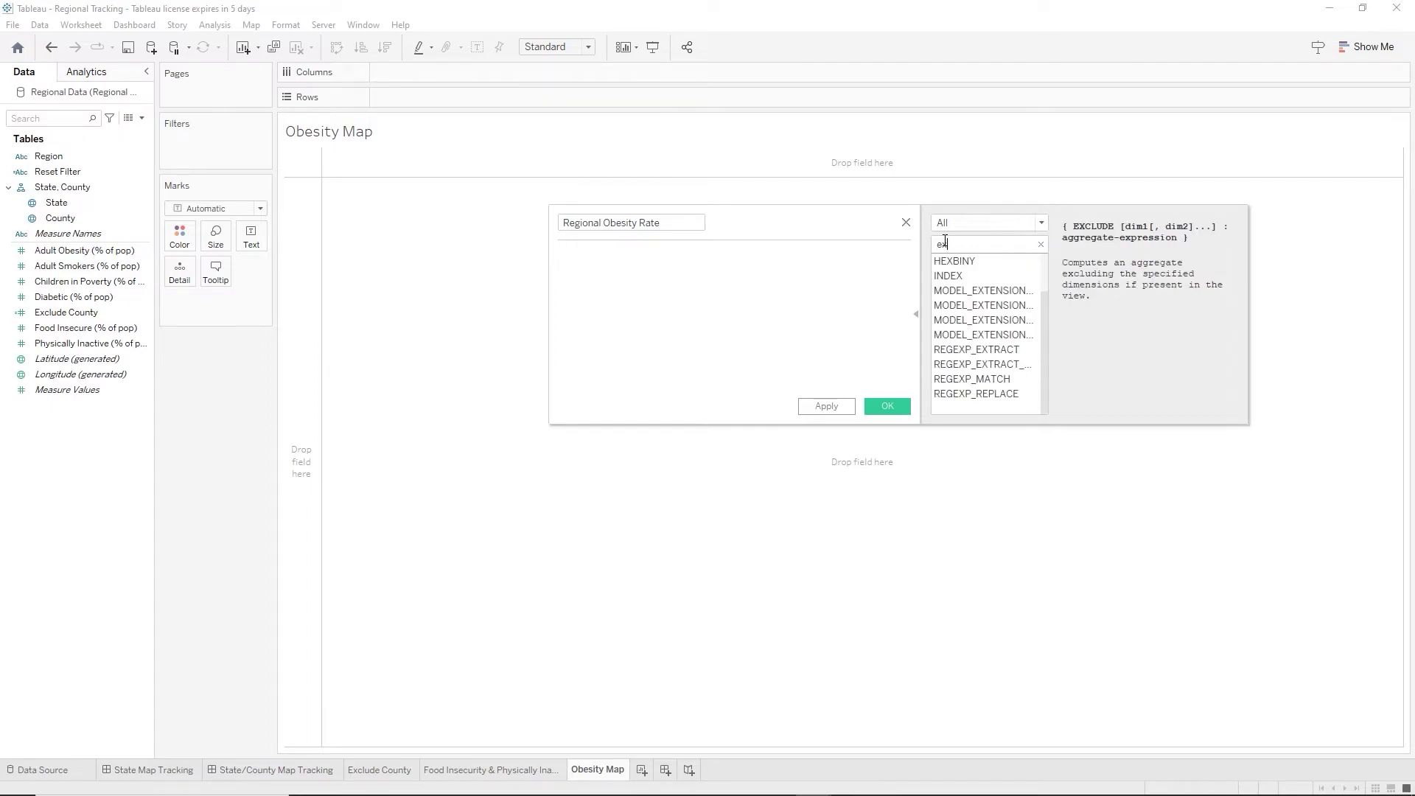
type("clu")
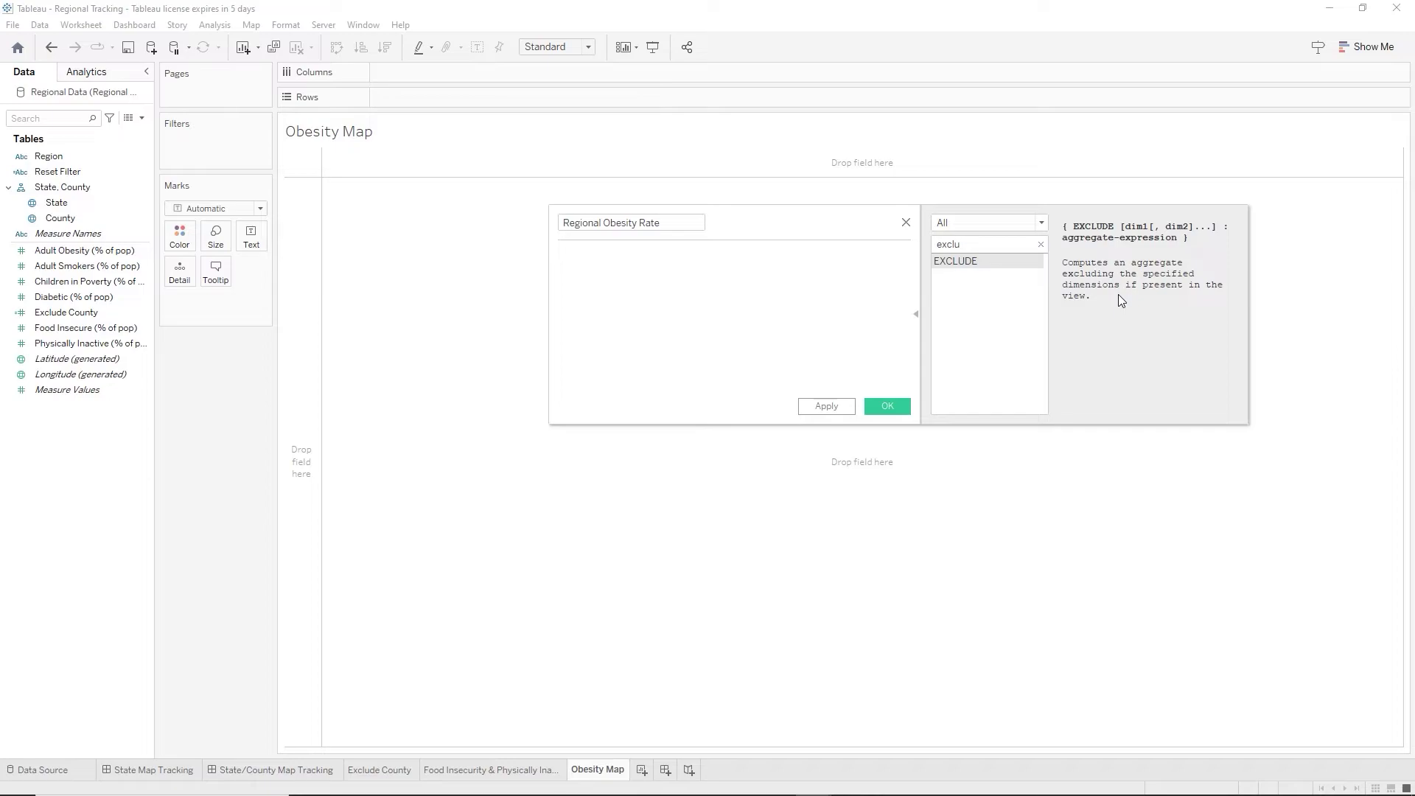
left_click(1041, 243)
Enter the formula {FIXED [Region] : AVG([Adult Obesity (% of pop)])} for Regional Obesity Rate and save the calculated field.
left_click(570, 254)
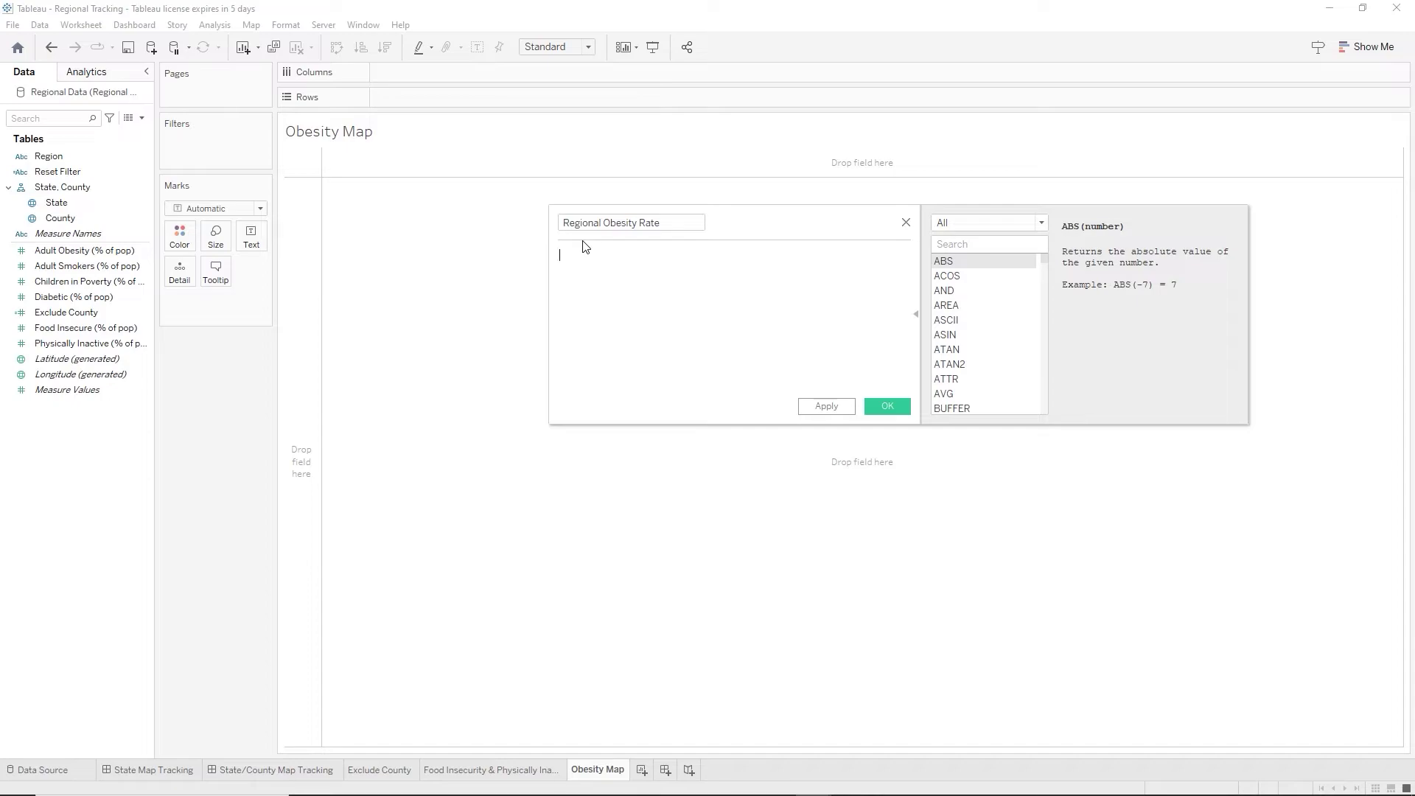
type("[")
type("fi")
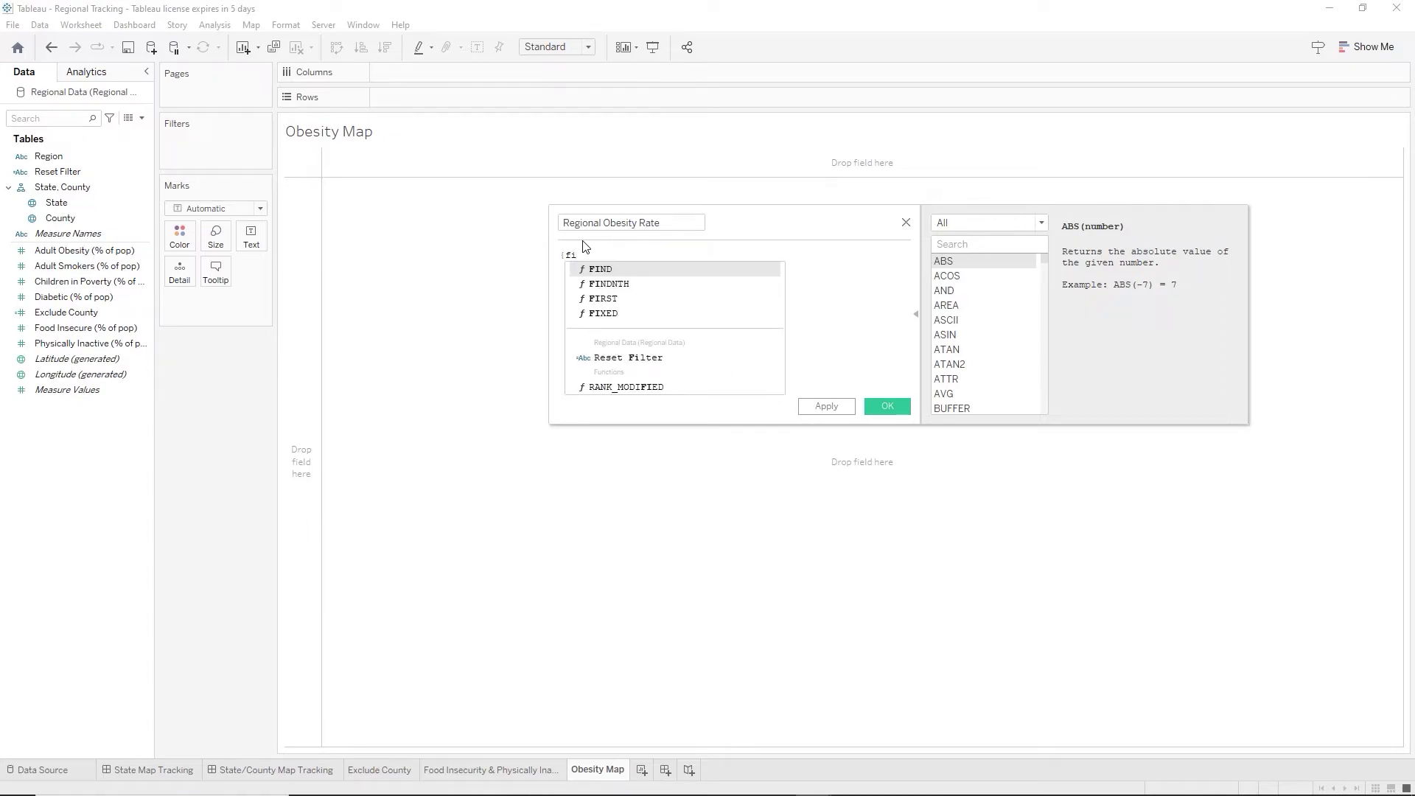
type("x")
key("Return")
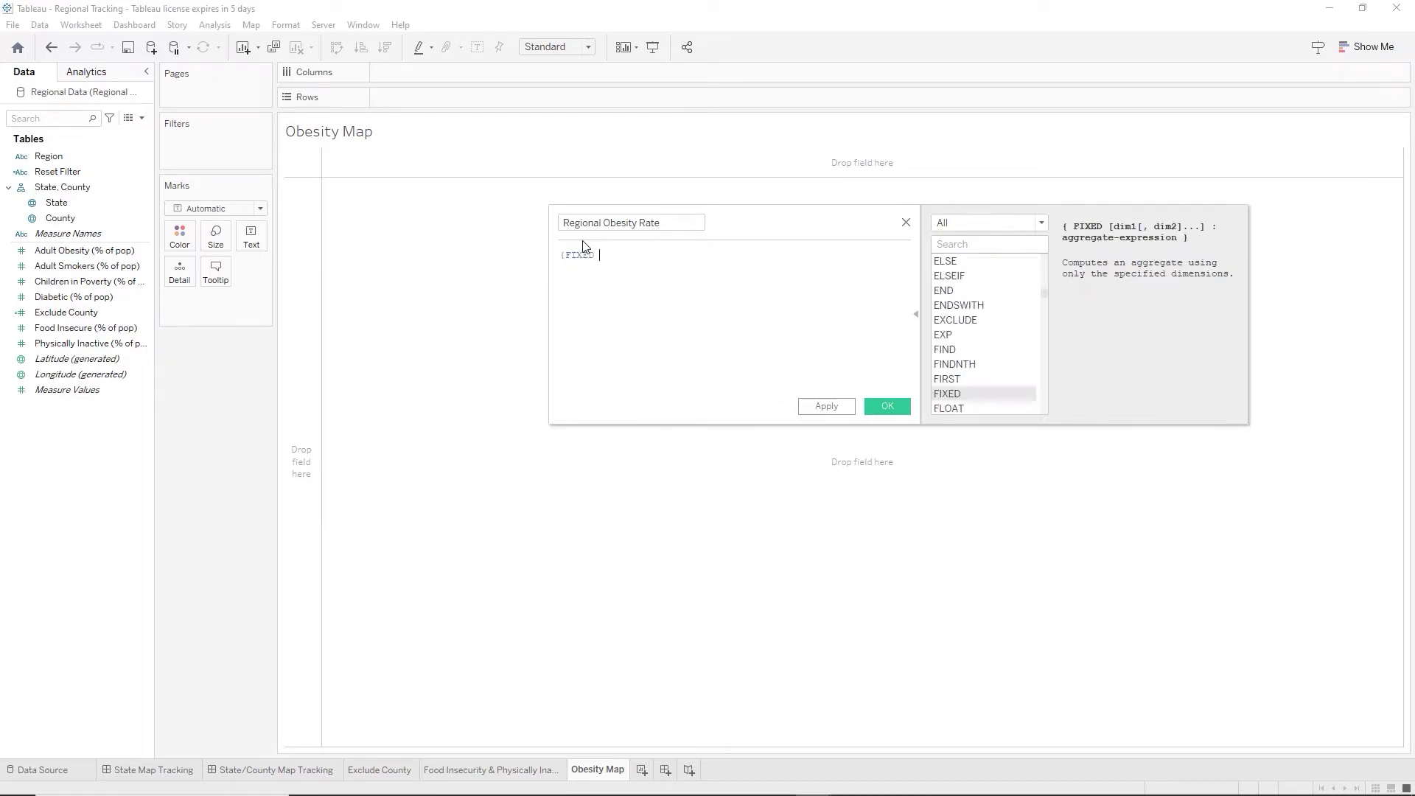
type("regi")
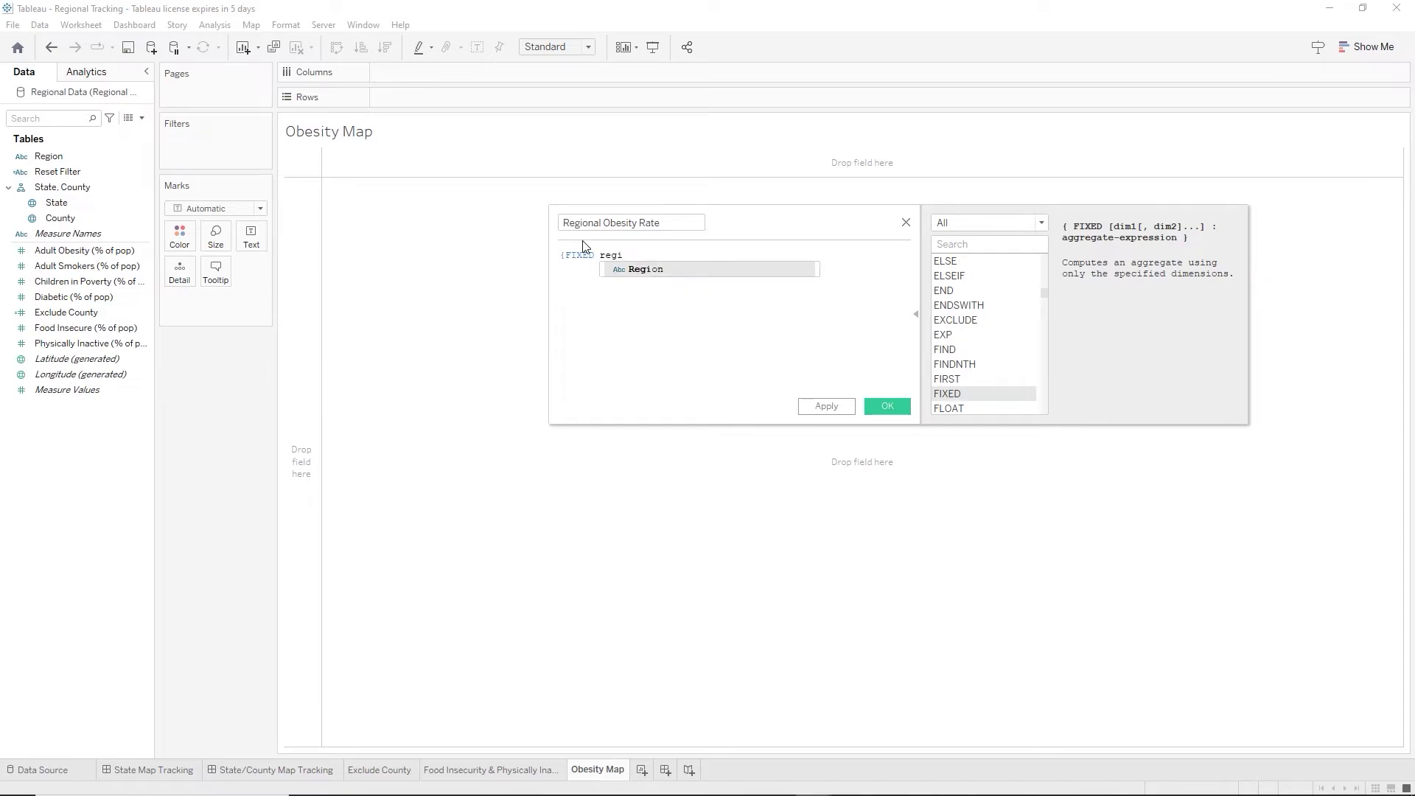
key("Return")
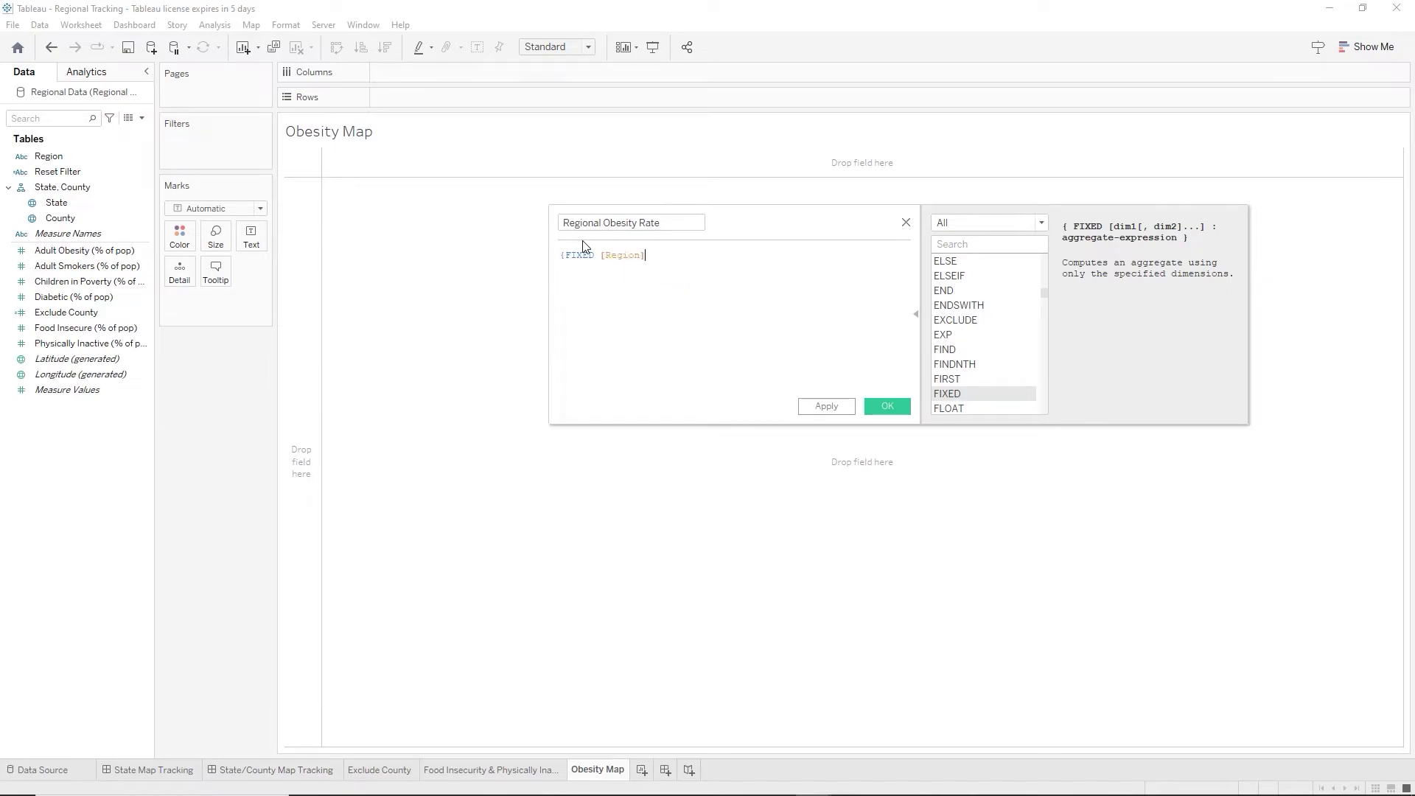
type(": avg")
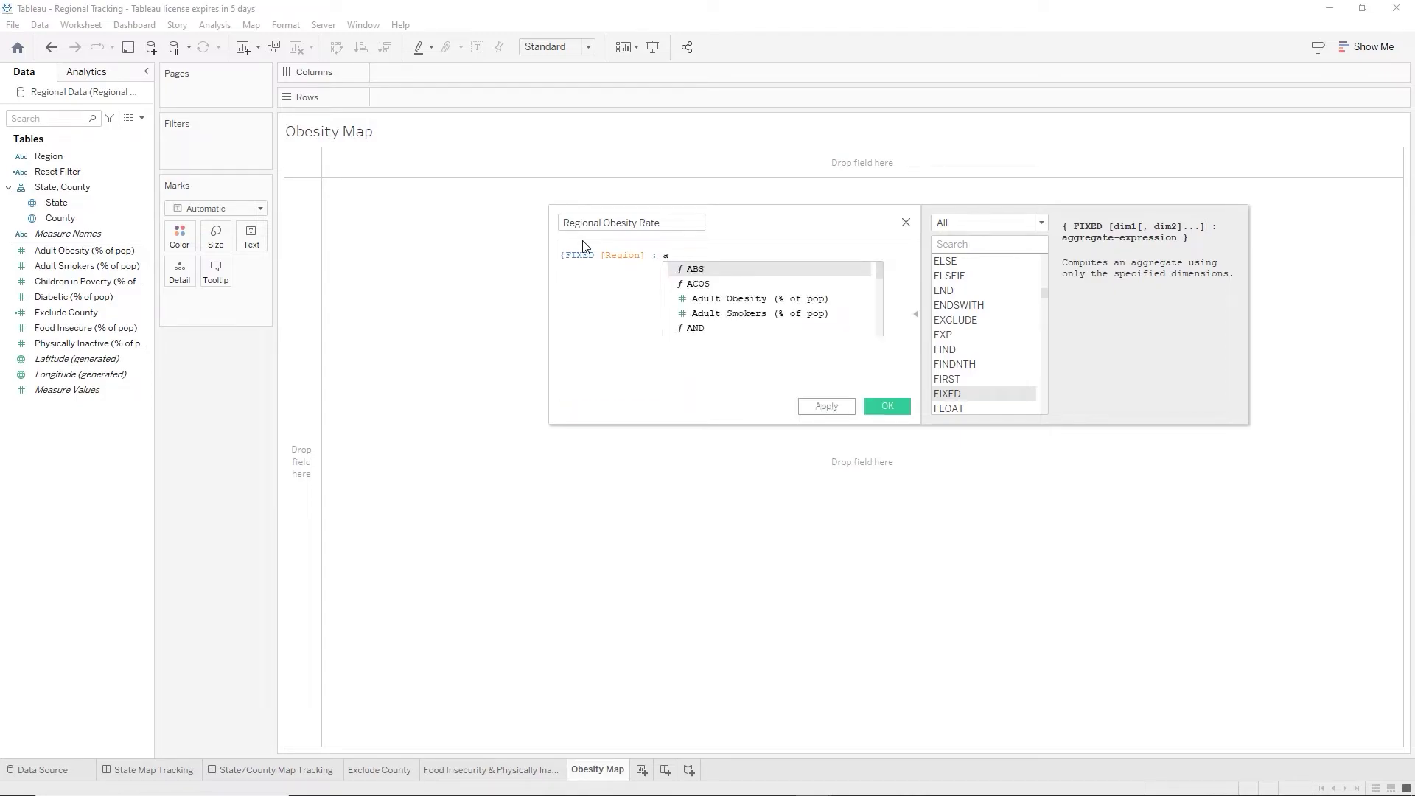
key("Return")
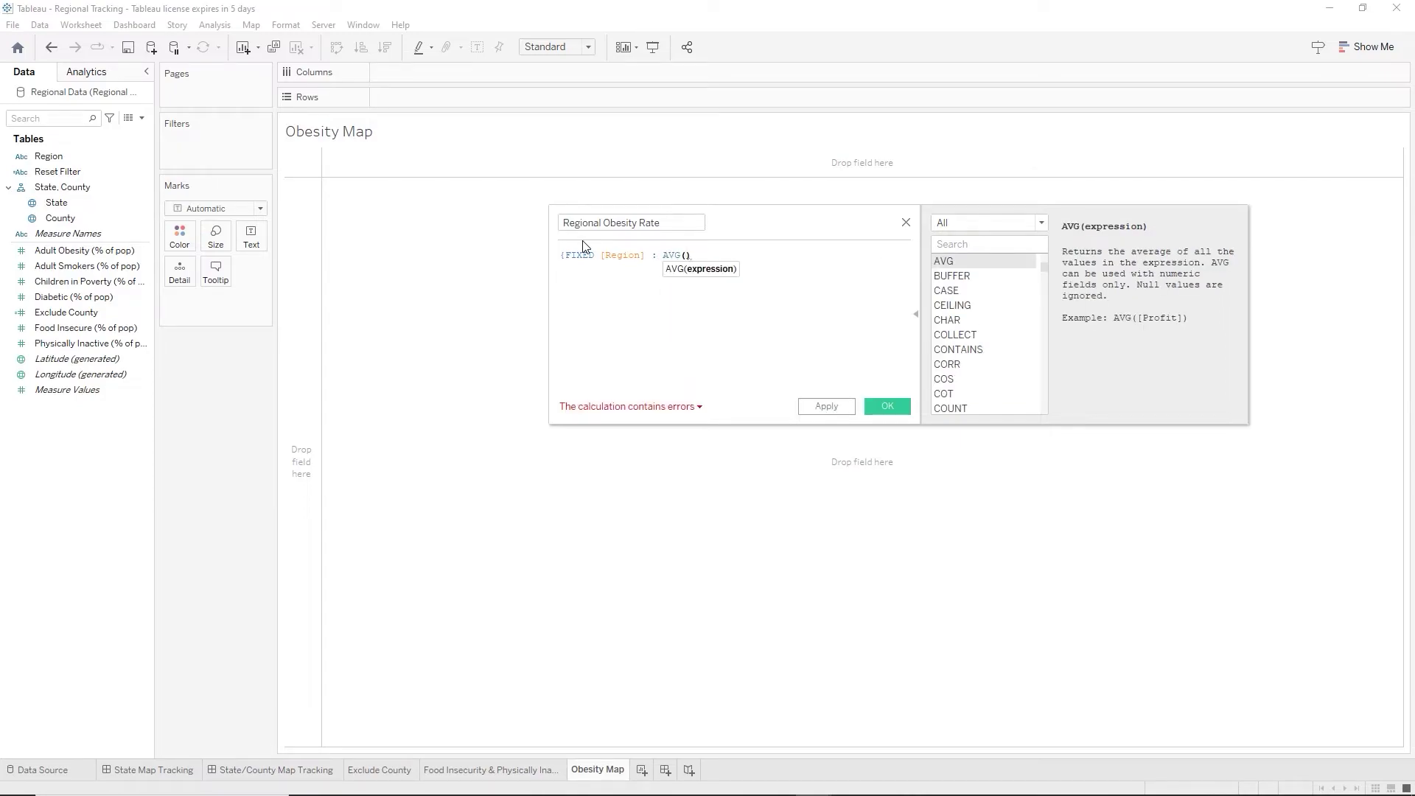
type("adu")
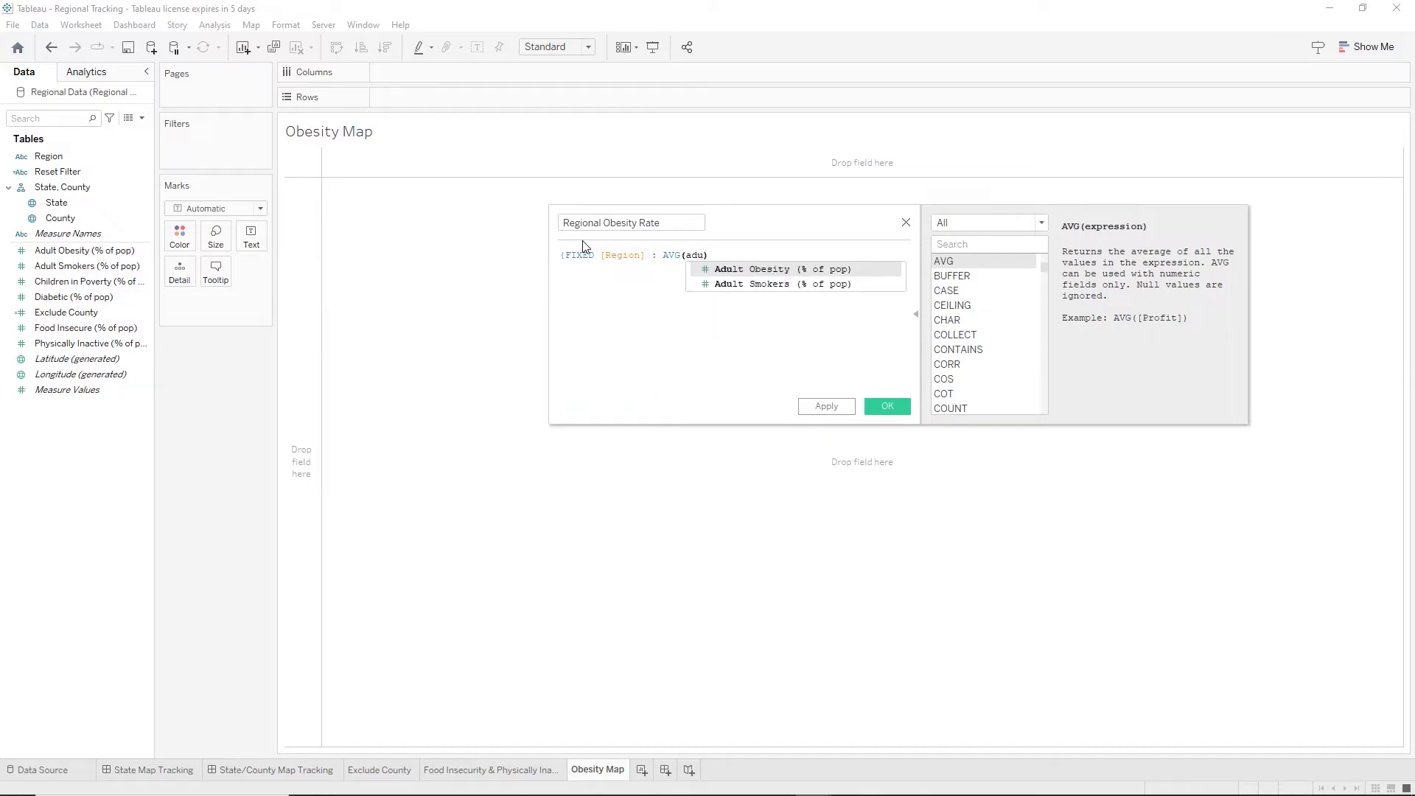
key("Return")
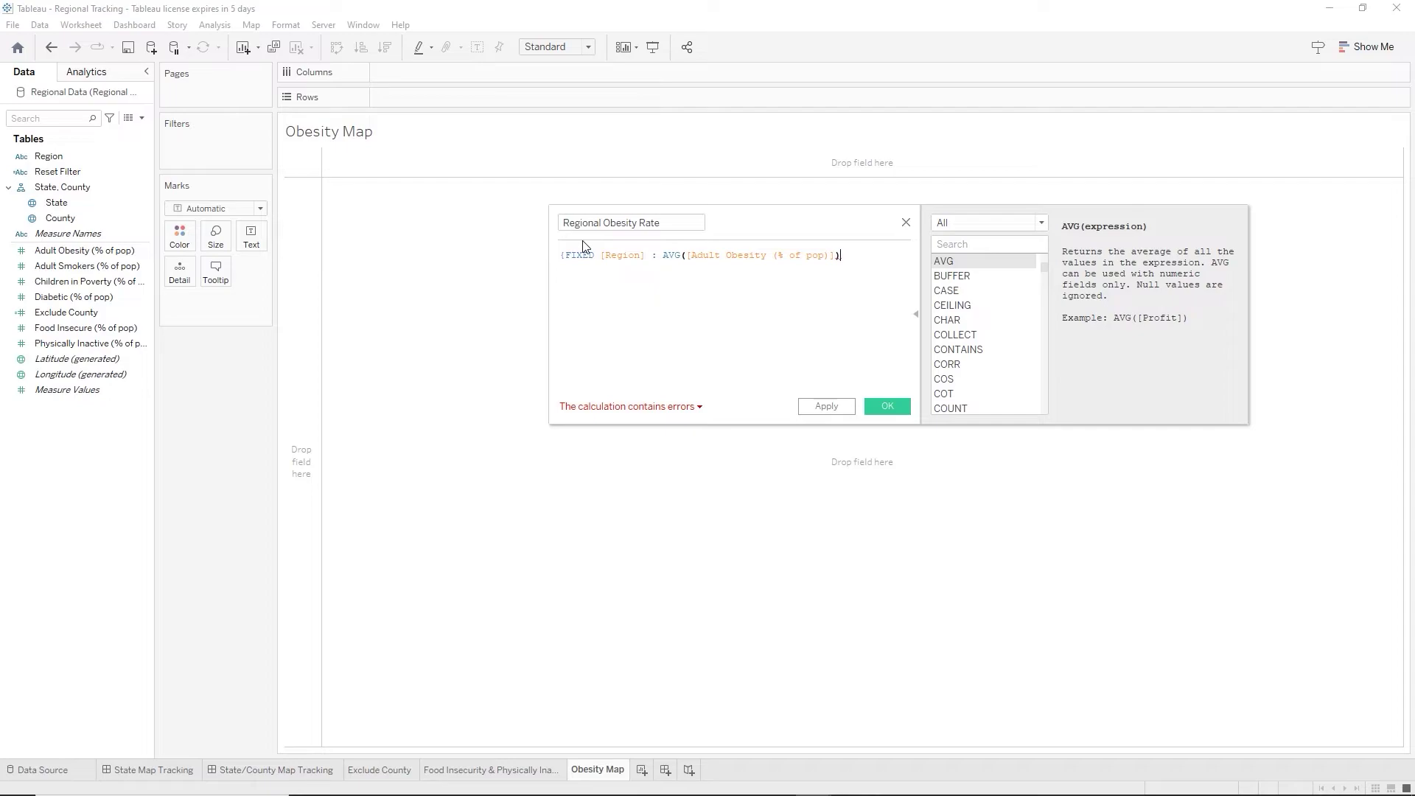
type("}")
left_click(887, 409)
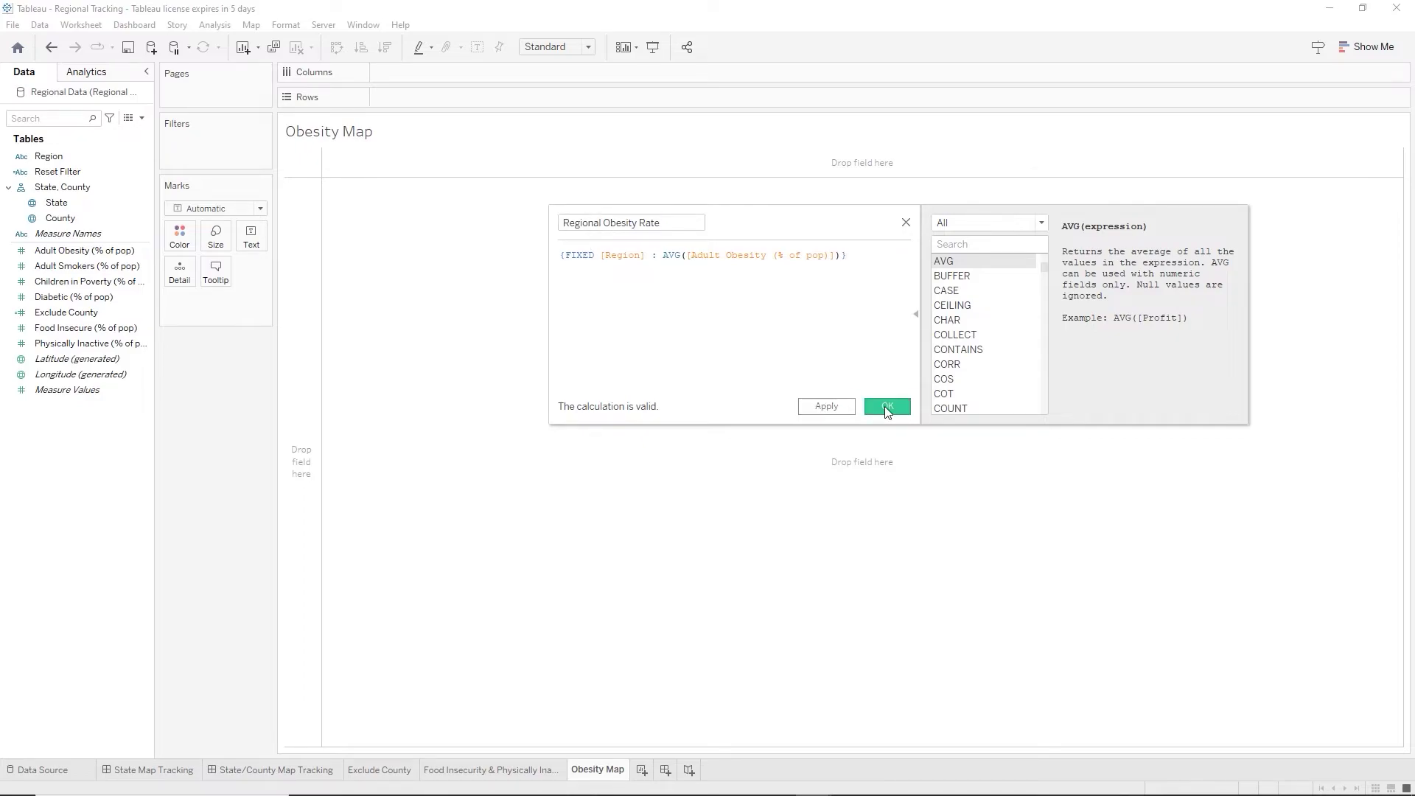
Create a new calculated field and look up the ROUND function's description in the function list.
left_click(141, 118)
left_click(126, 135)
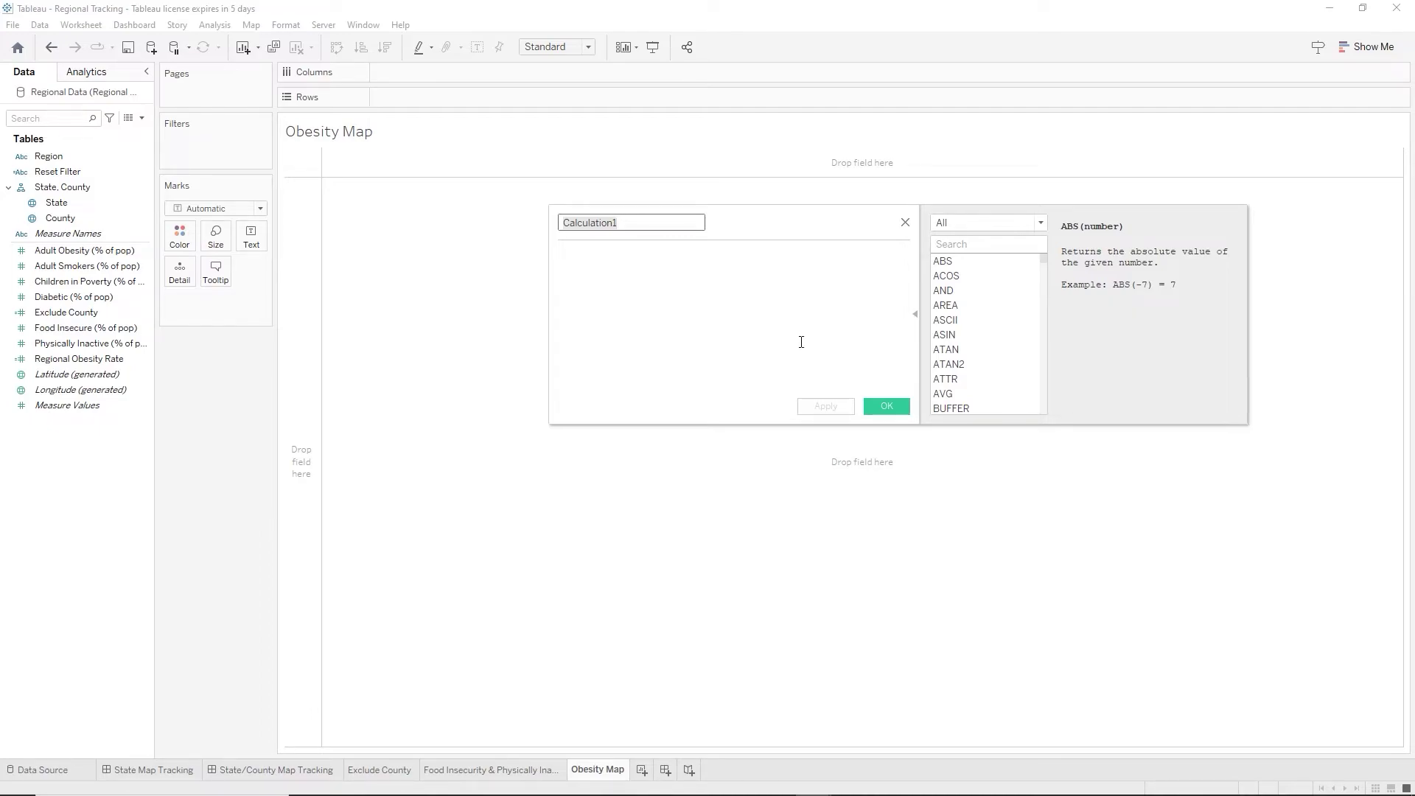
left_click(958, 264)
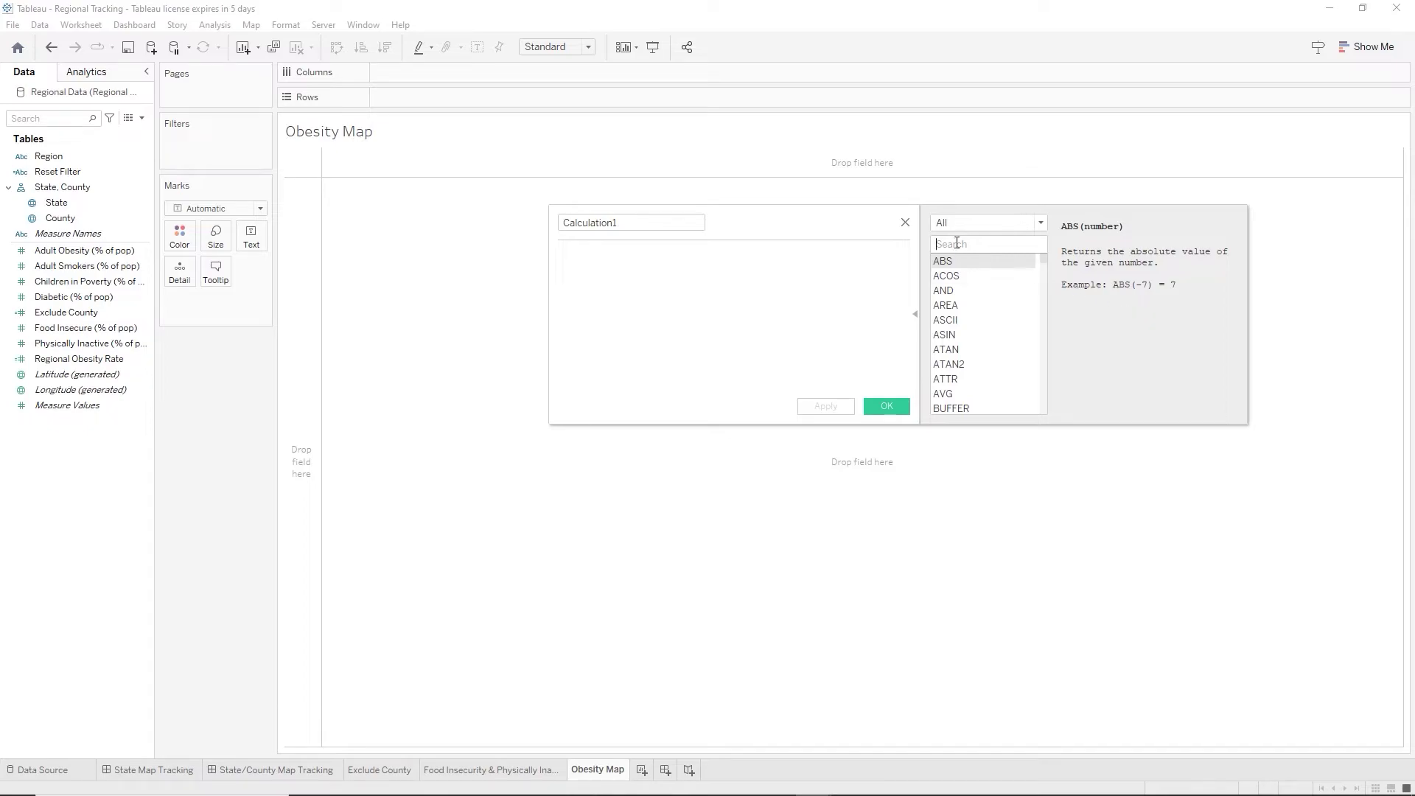
type("roun")
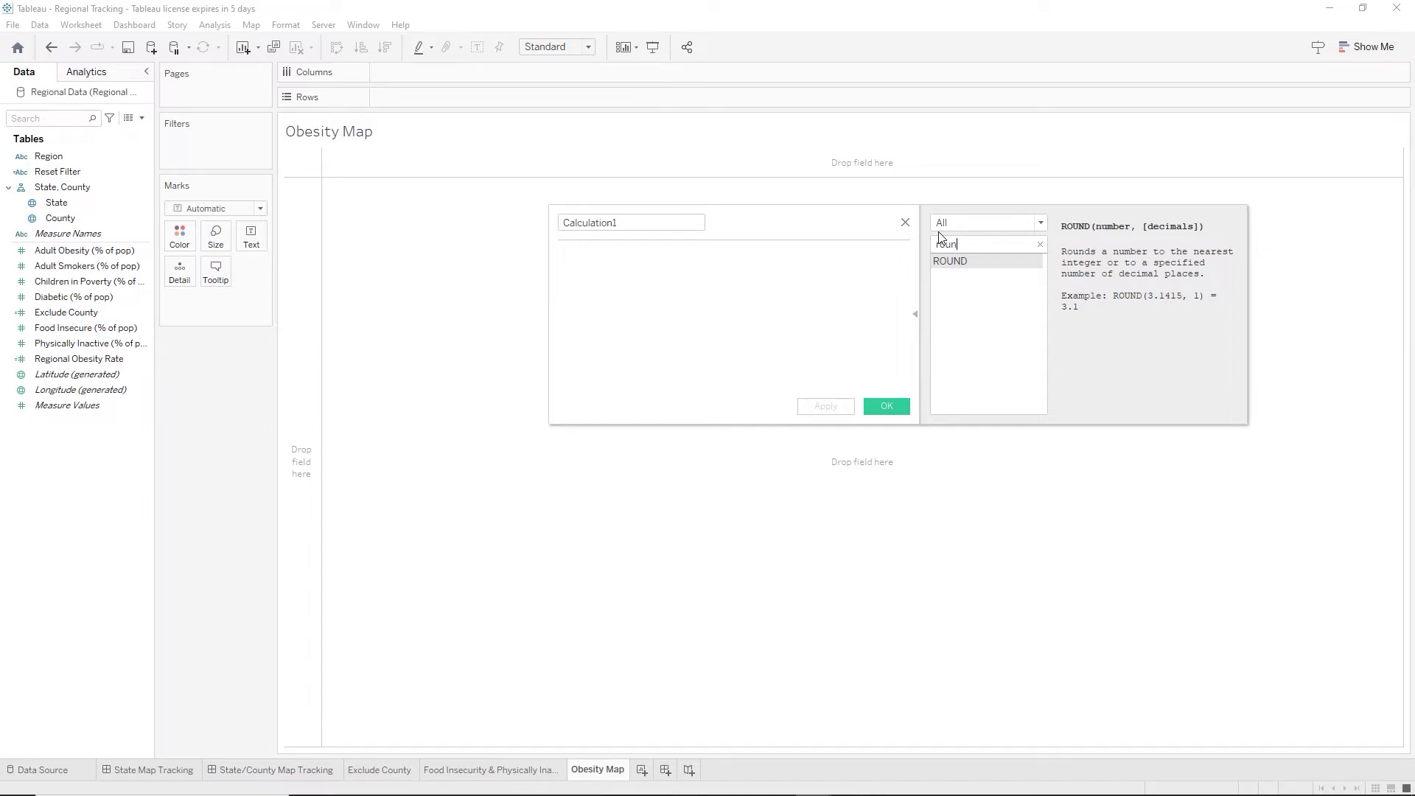
Name the calculated field Difference from Region and start its formula with ROUND nested inside ABS.
left_click(610, 223)
double_click(609, 223)
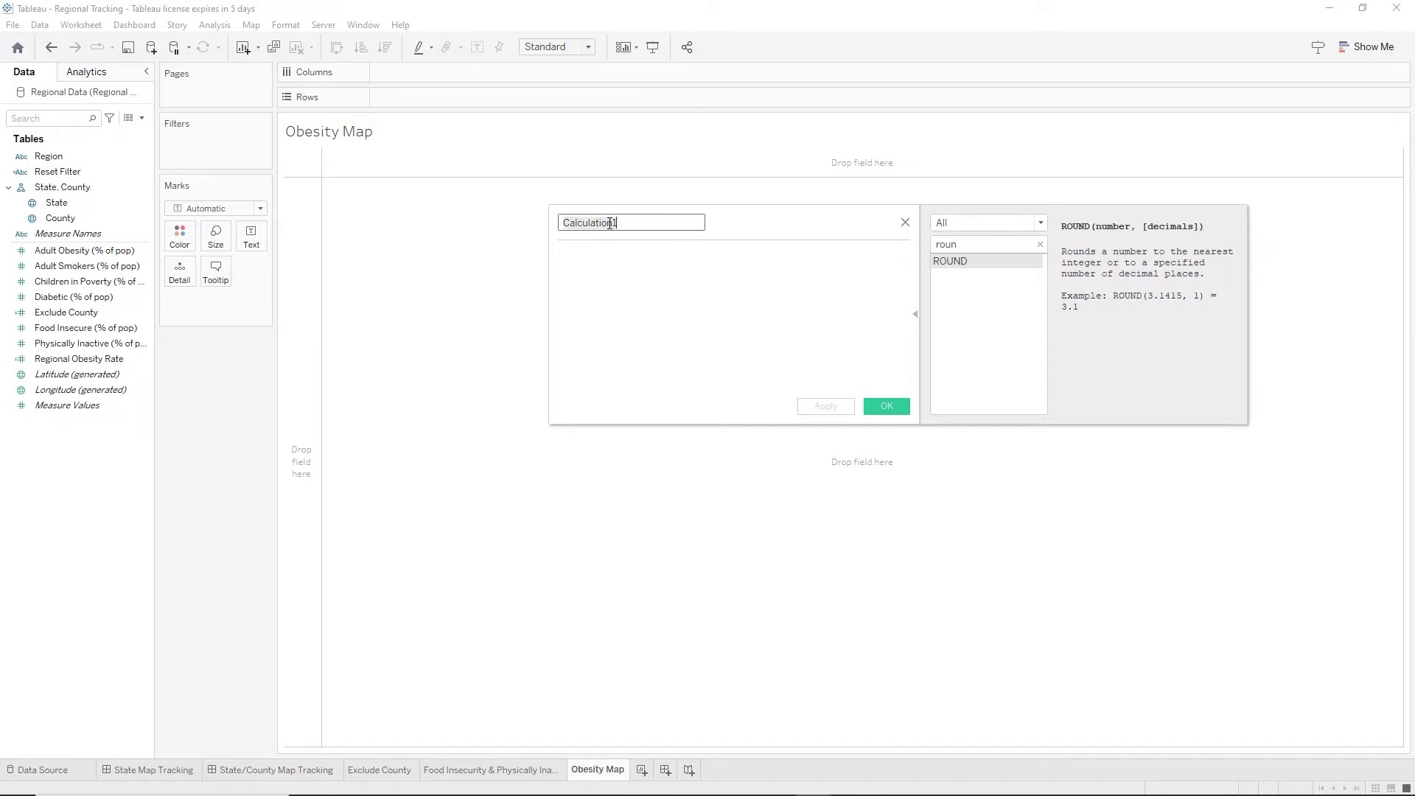
type("Difference from Region")
key("Tab")
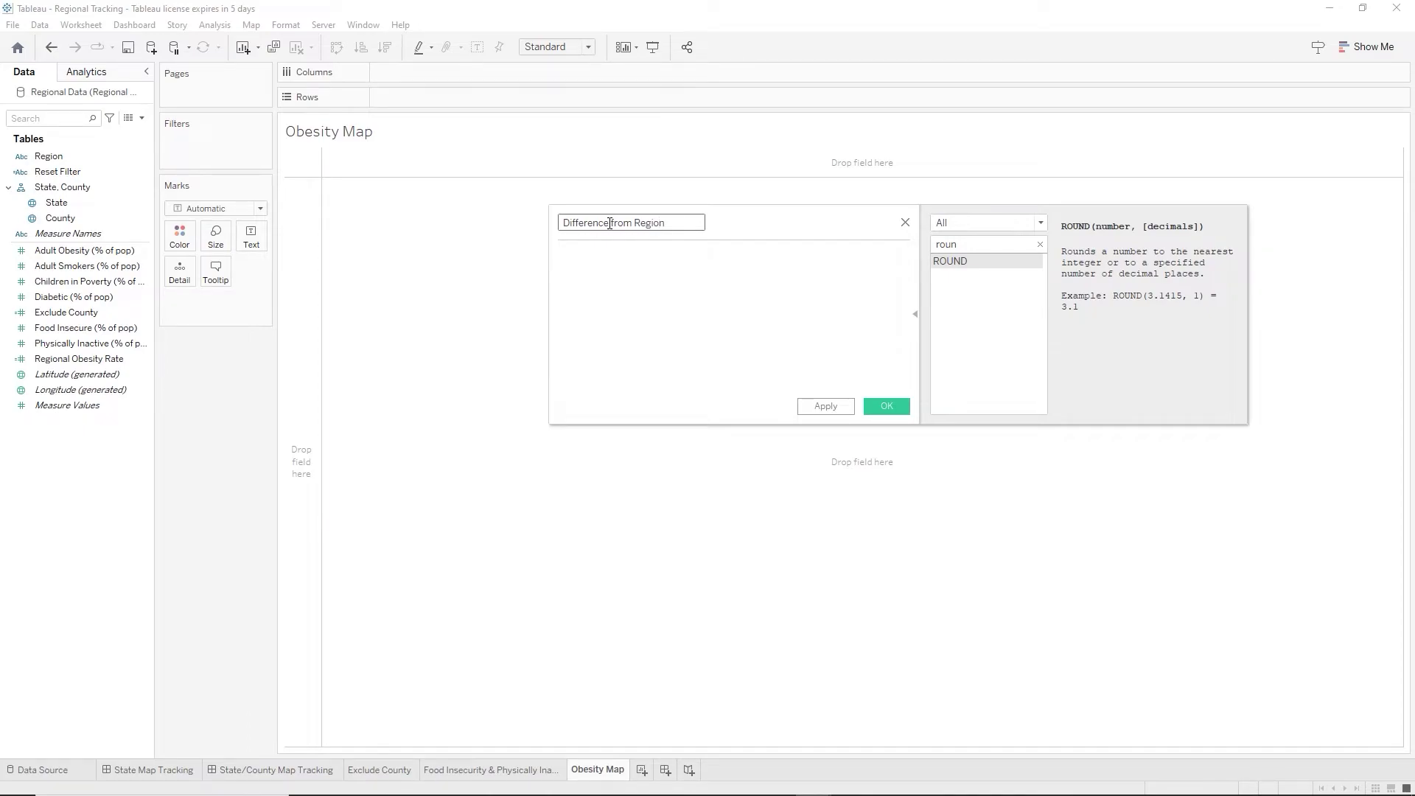
type("ab")
key("Return")
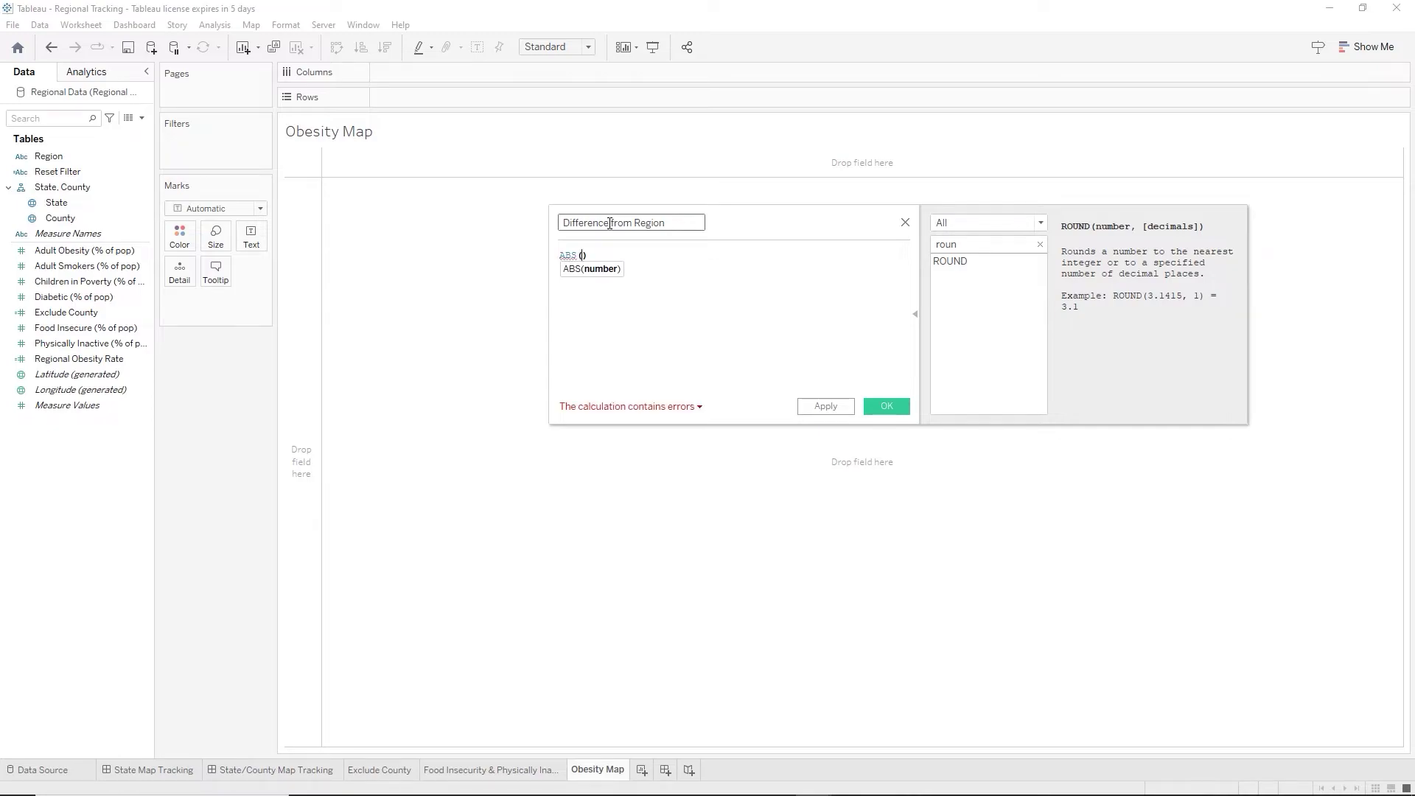
type("rou")
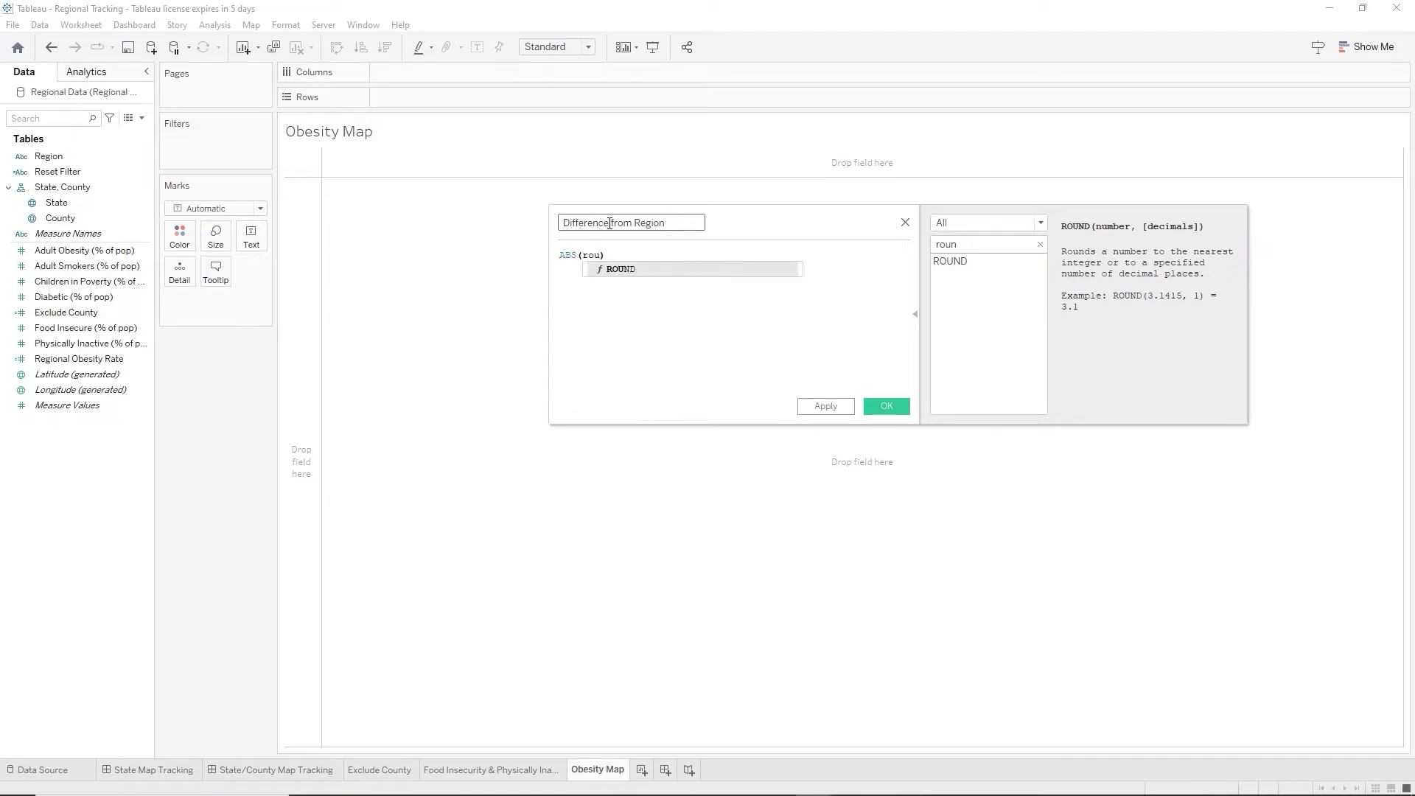
key("Return")
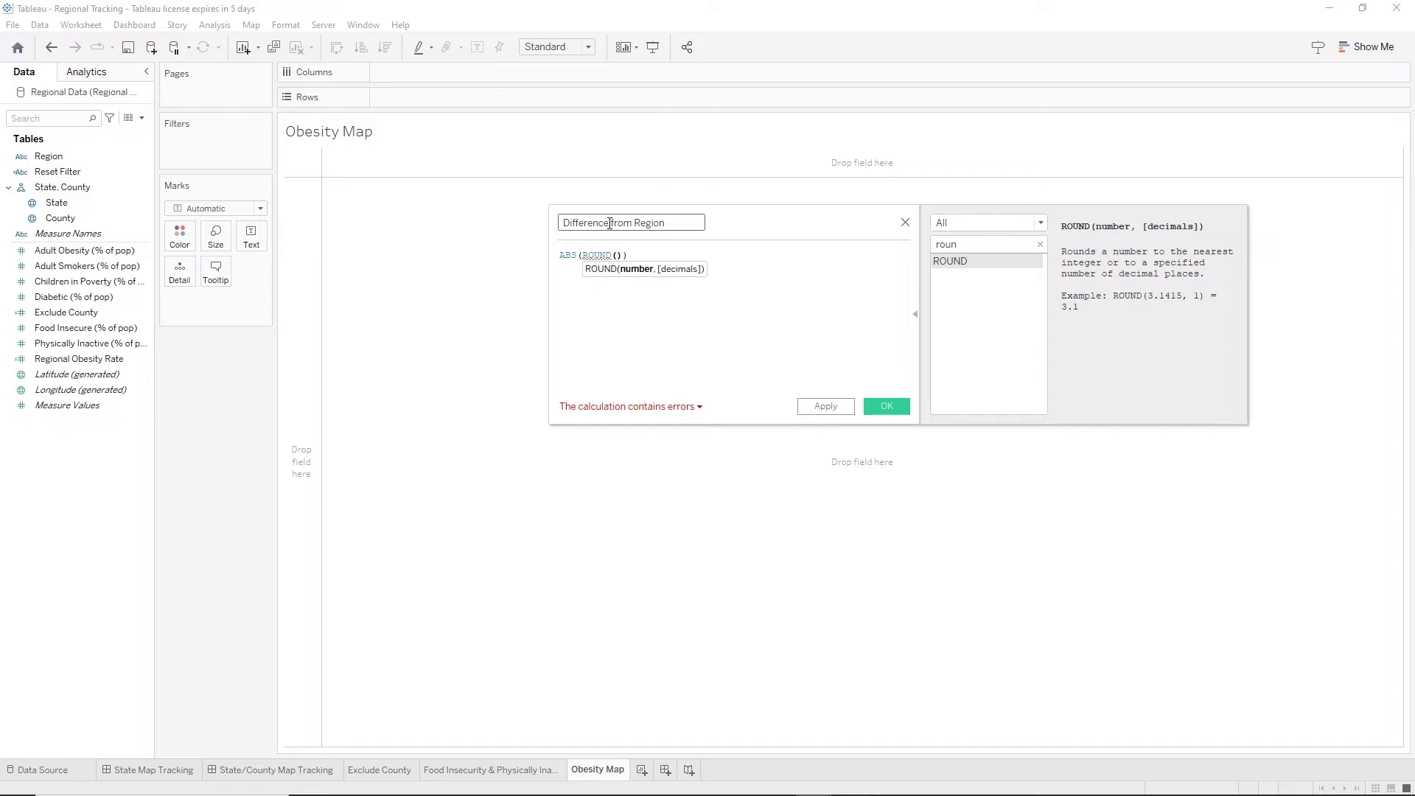
Inside the ROUND function, begin the level-of-detail expression with {FIXED [State],[County] : as its dimensions.
type("[")
type("FIXED ")
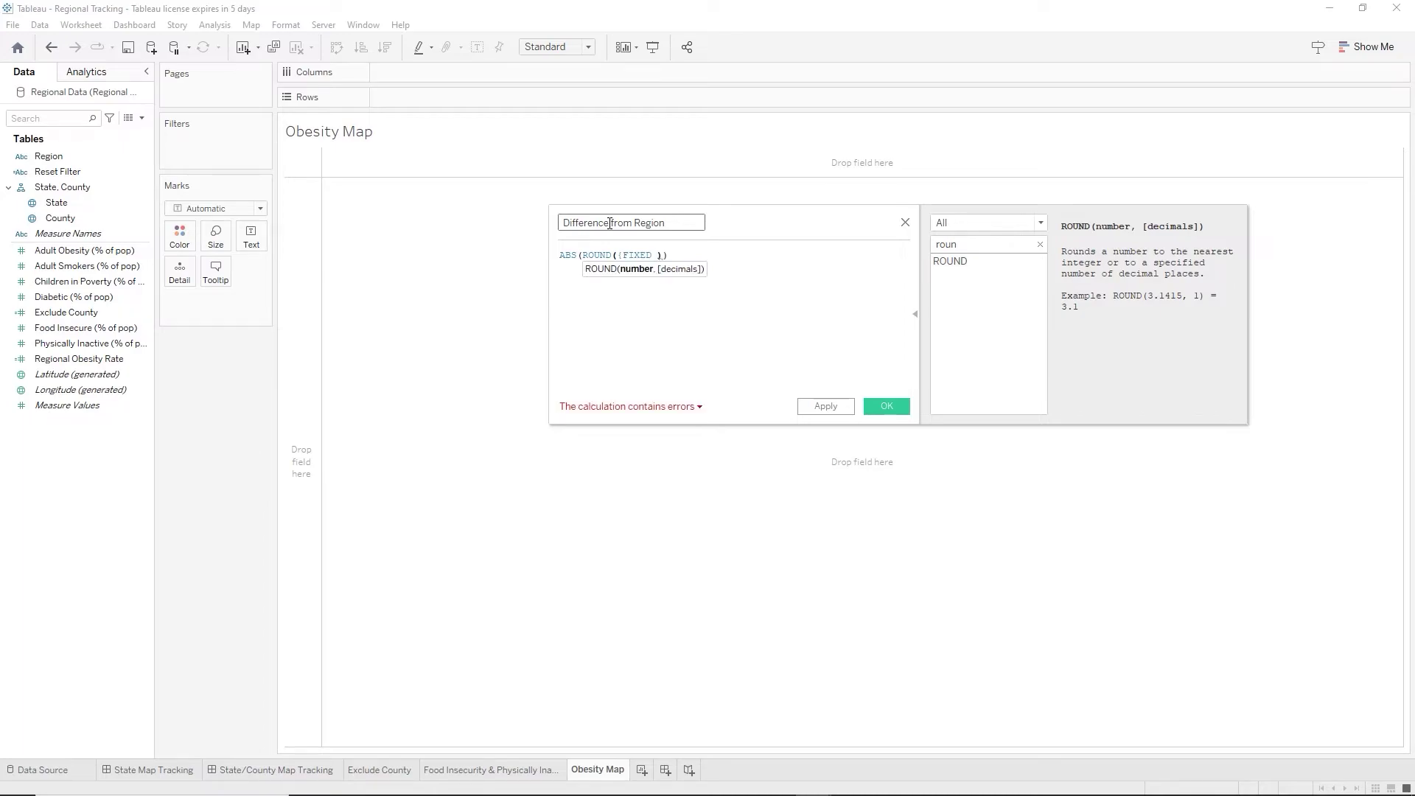
type("sta")
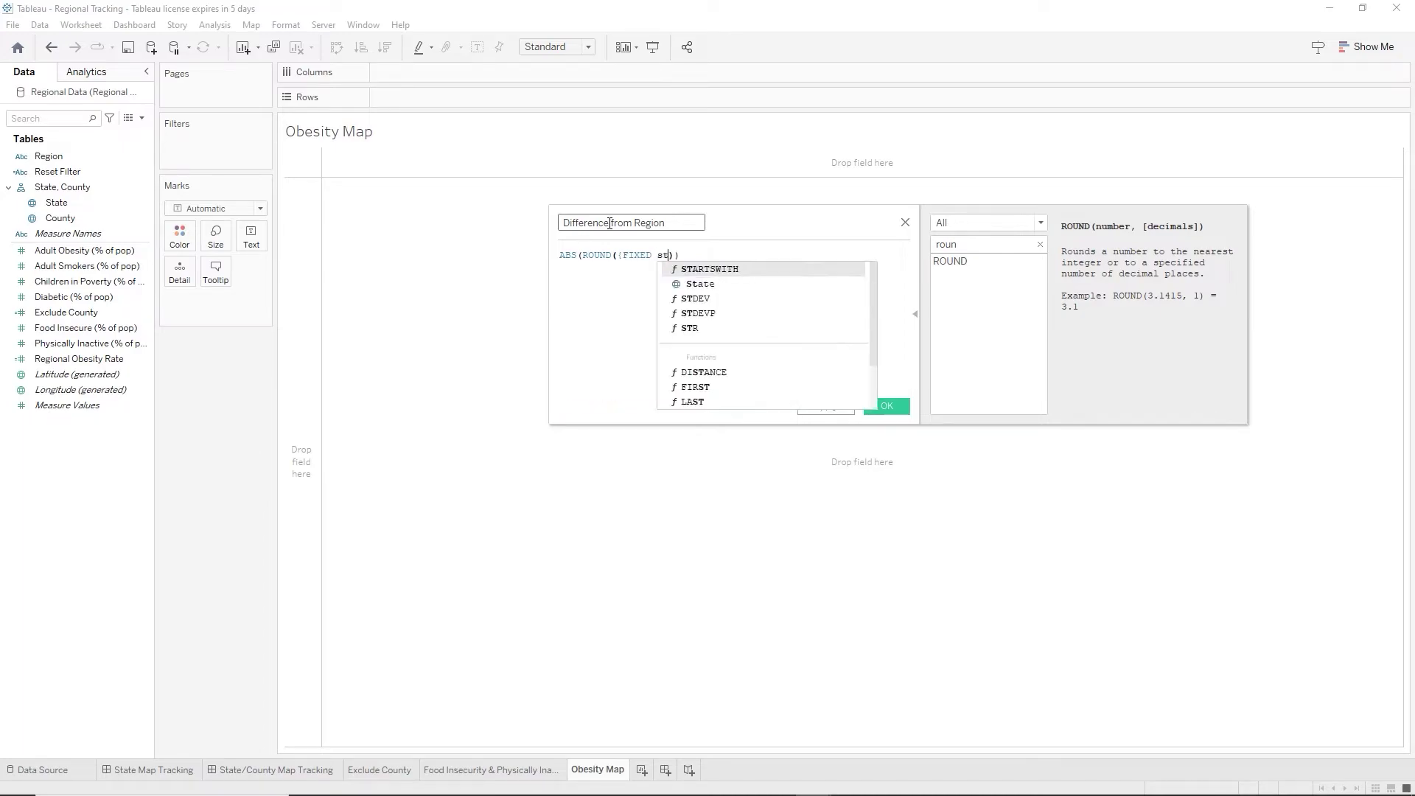
key("Down")
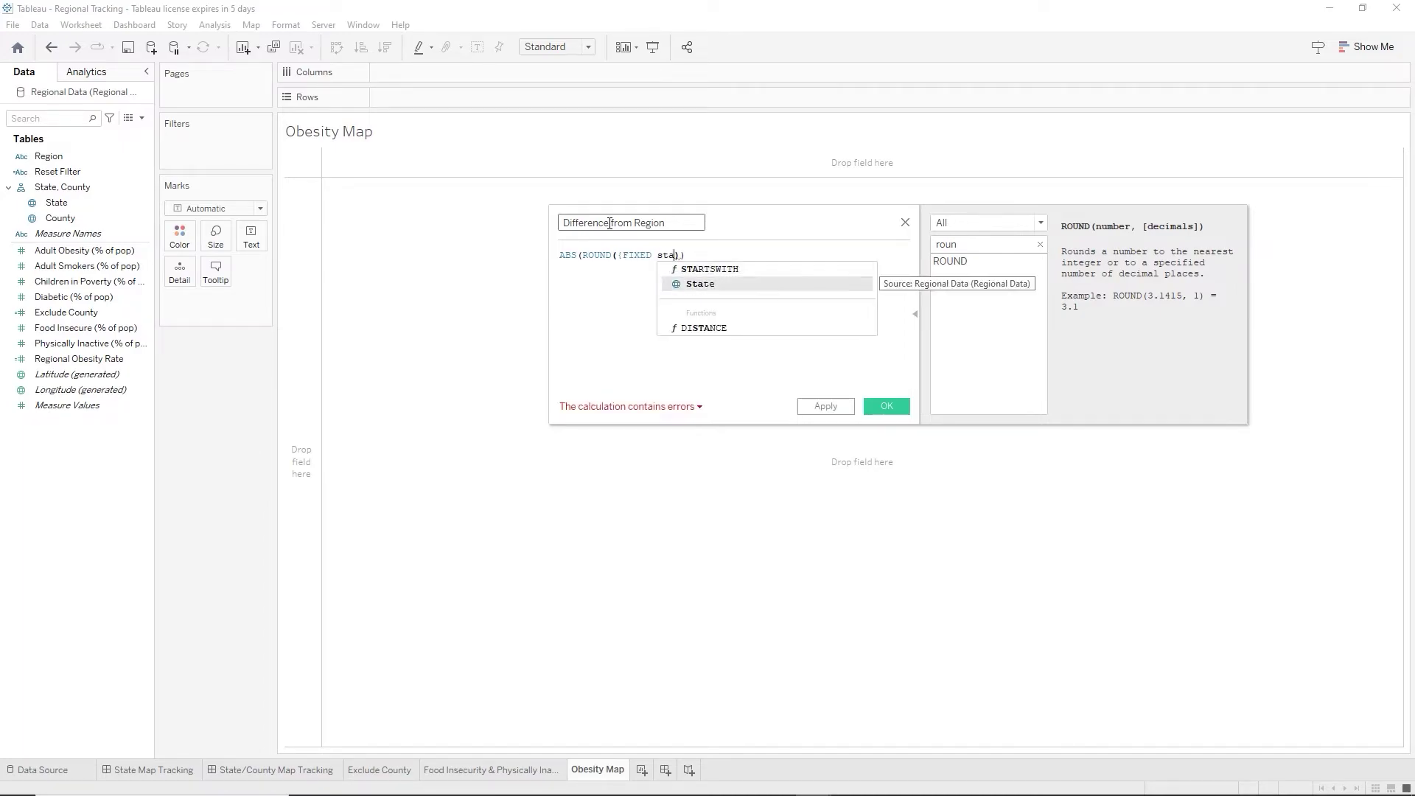
key("Return")
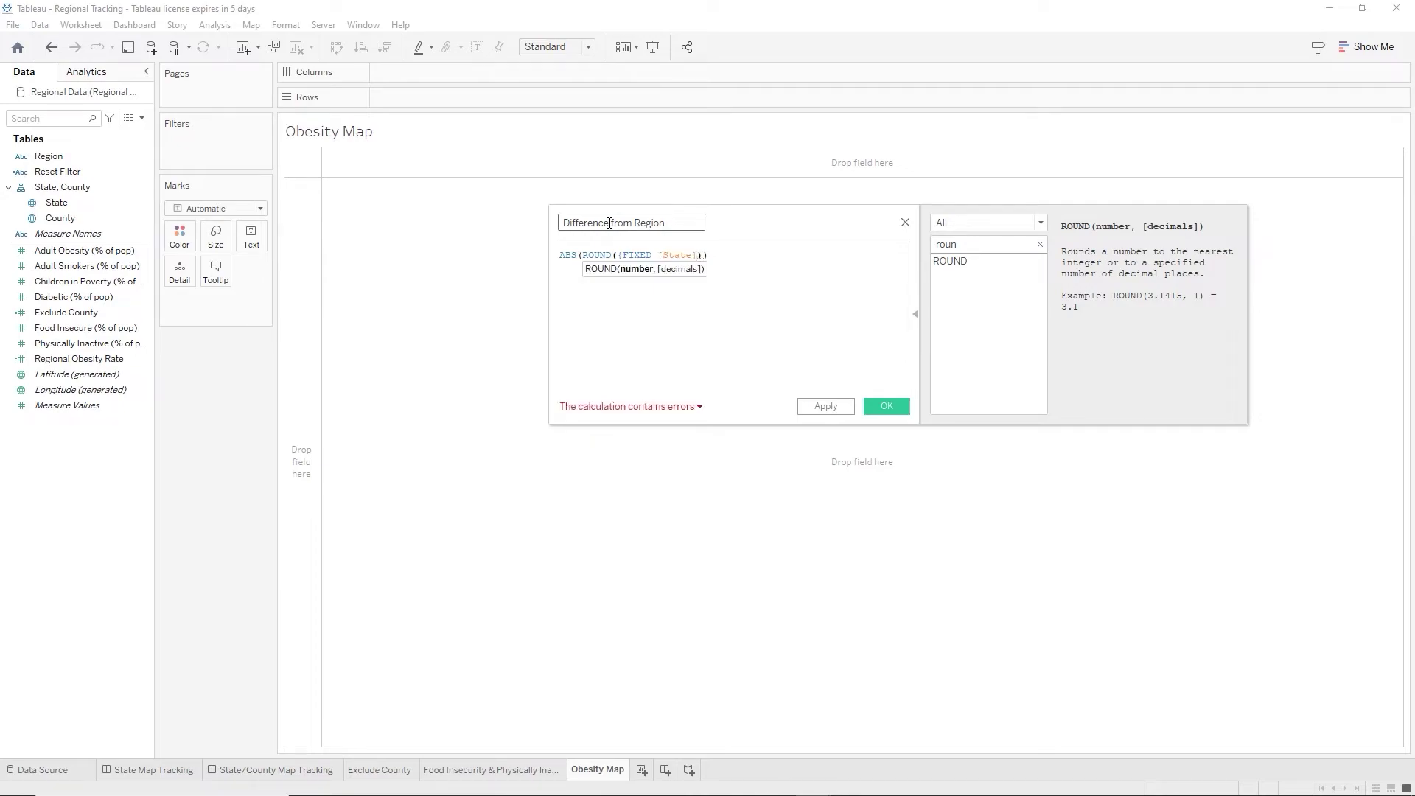
type(",cou")
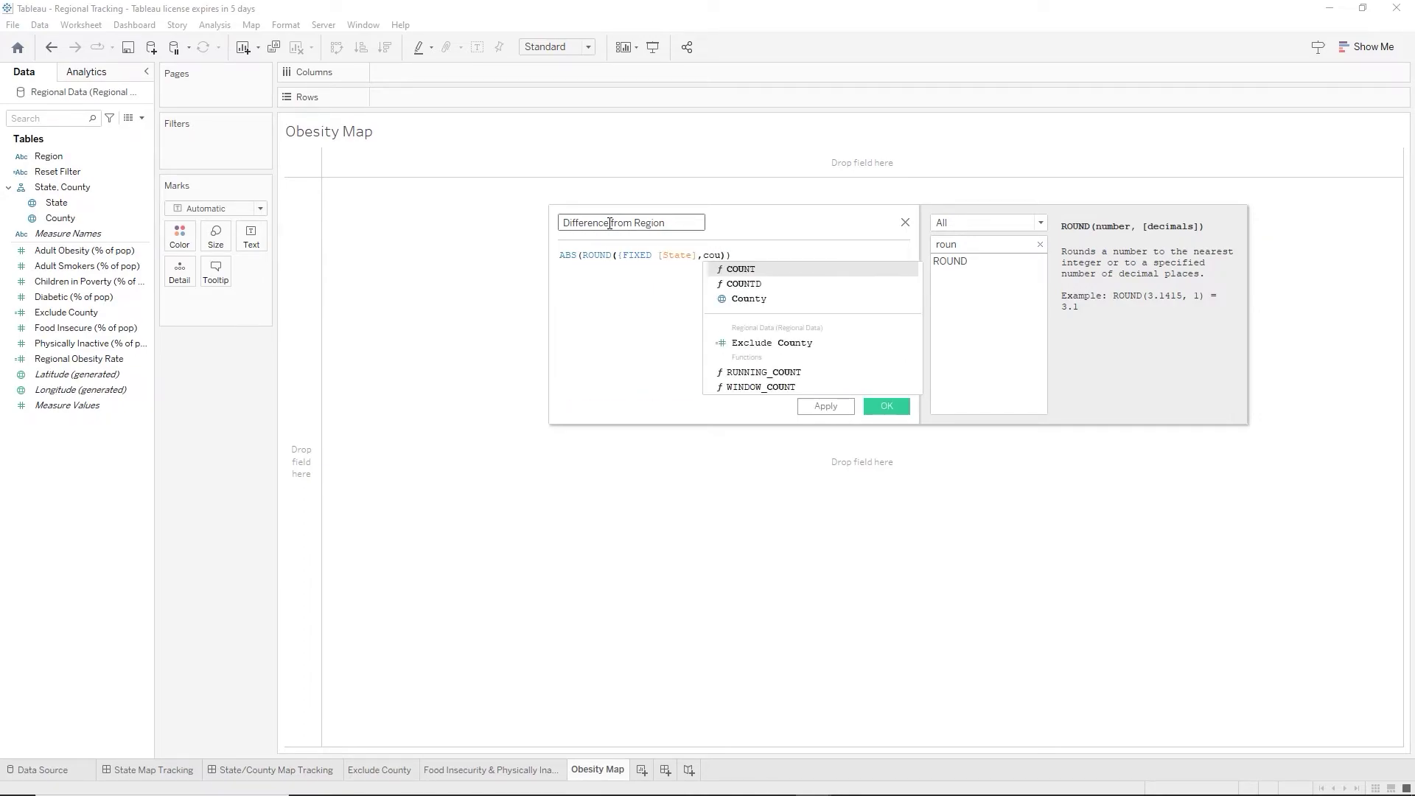
key("Down")
key("Down")
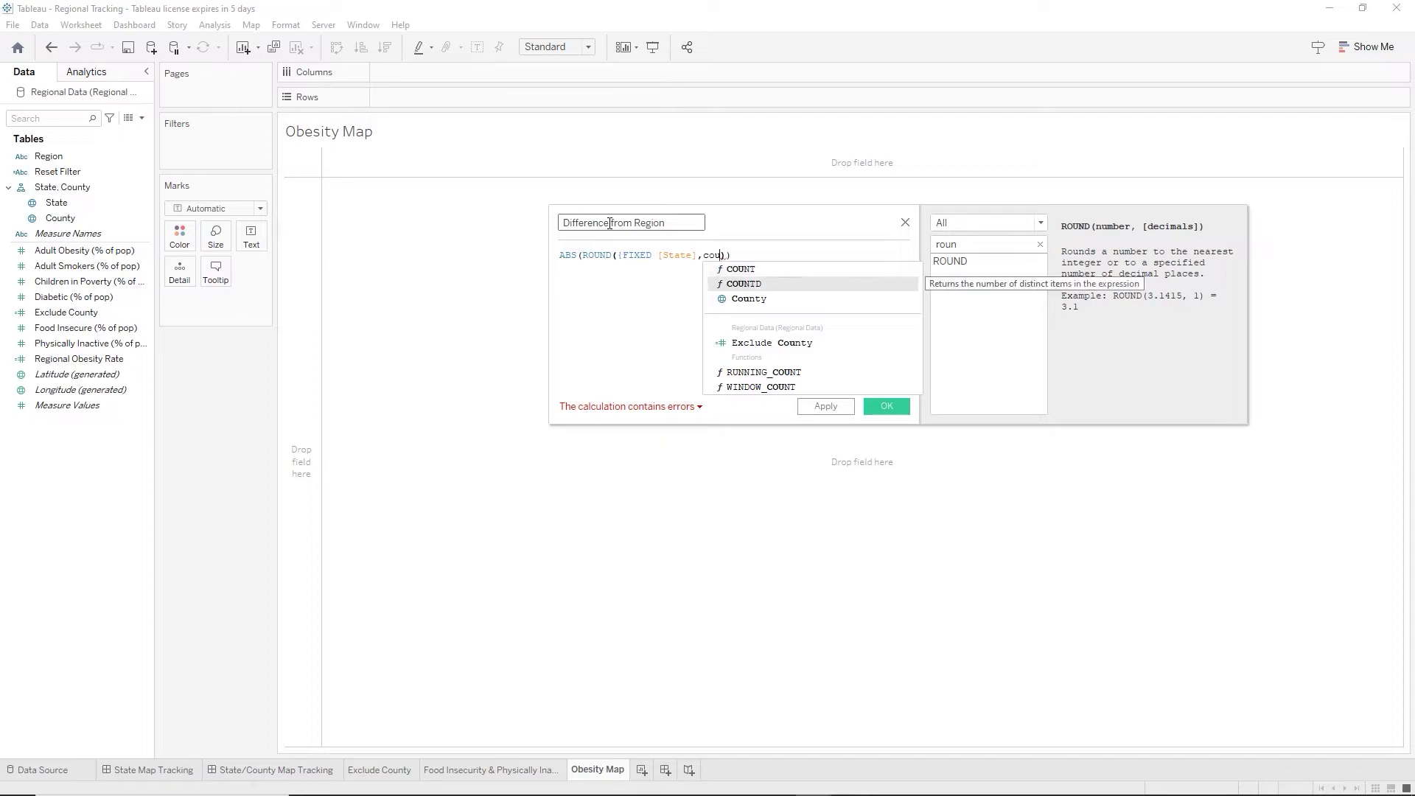
key("Return")
key("Left")
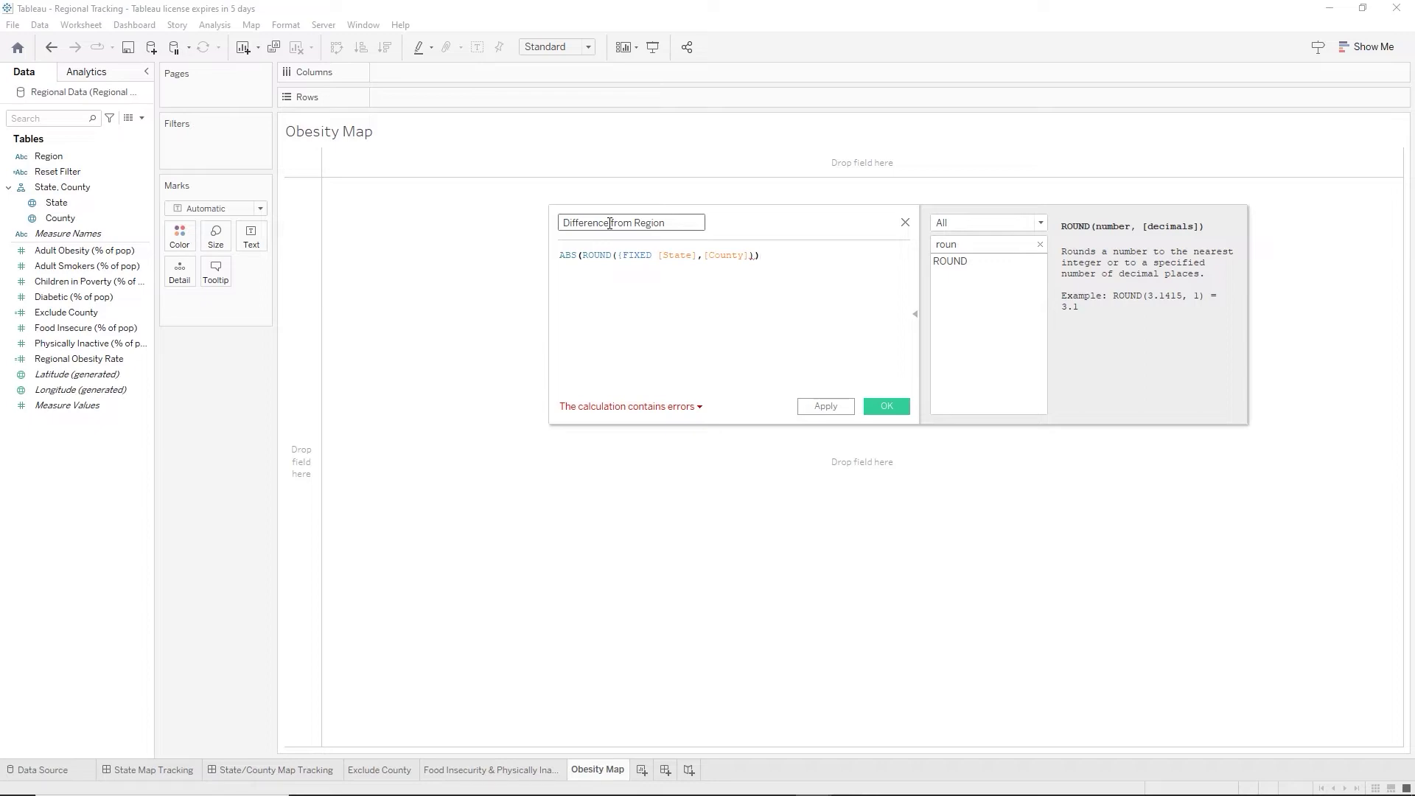
type(",")
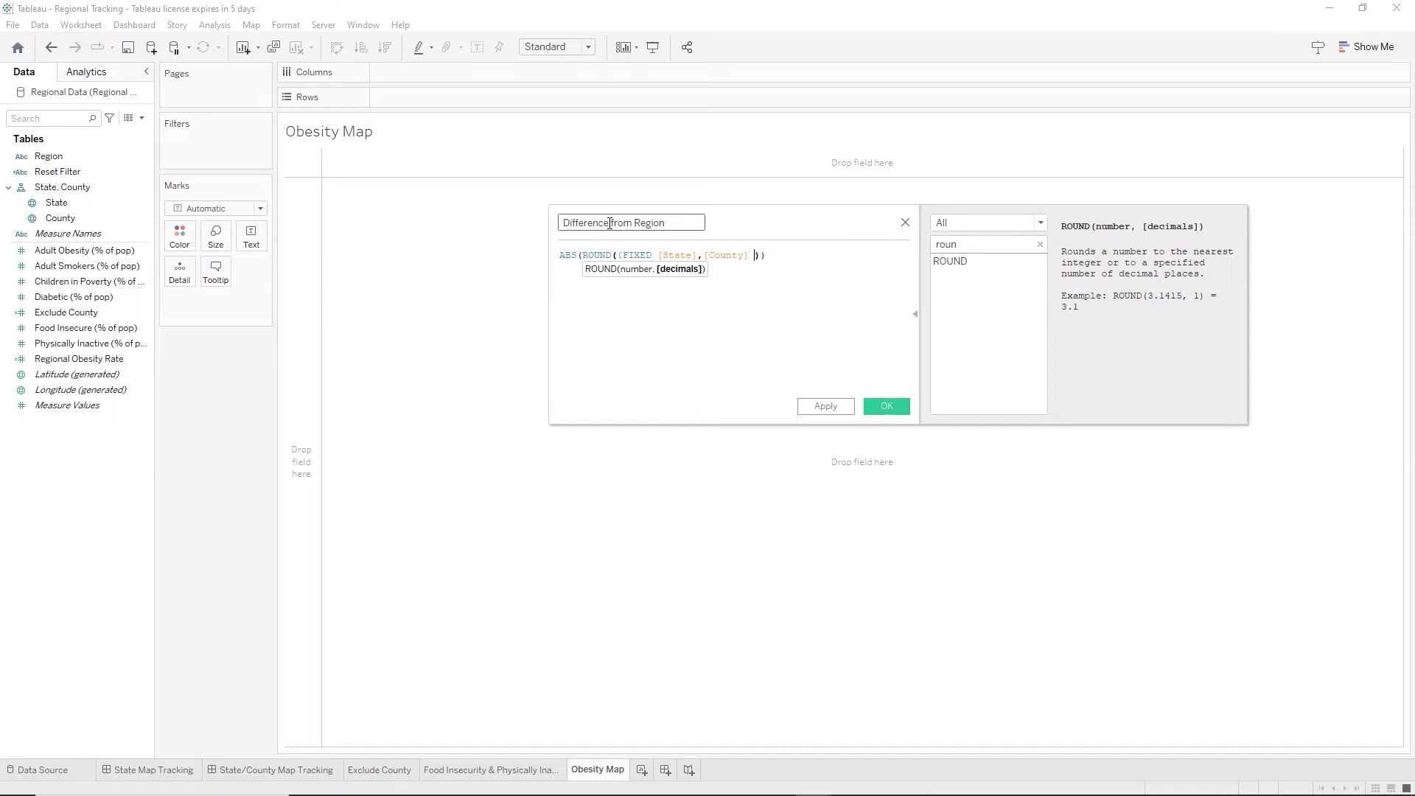
type(" : ")
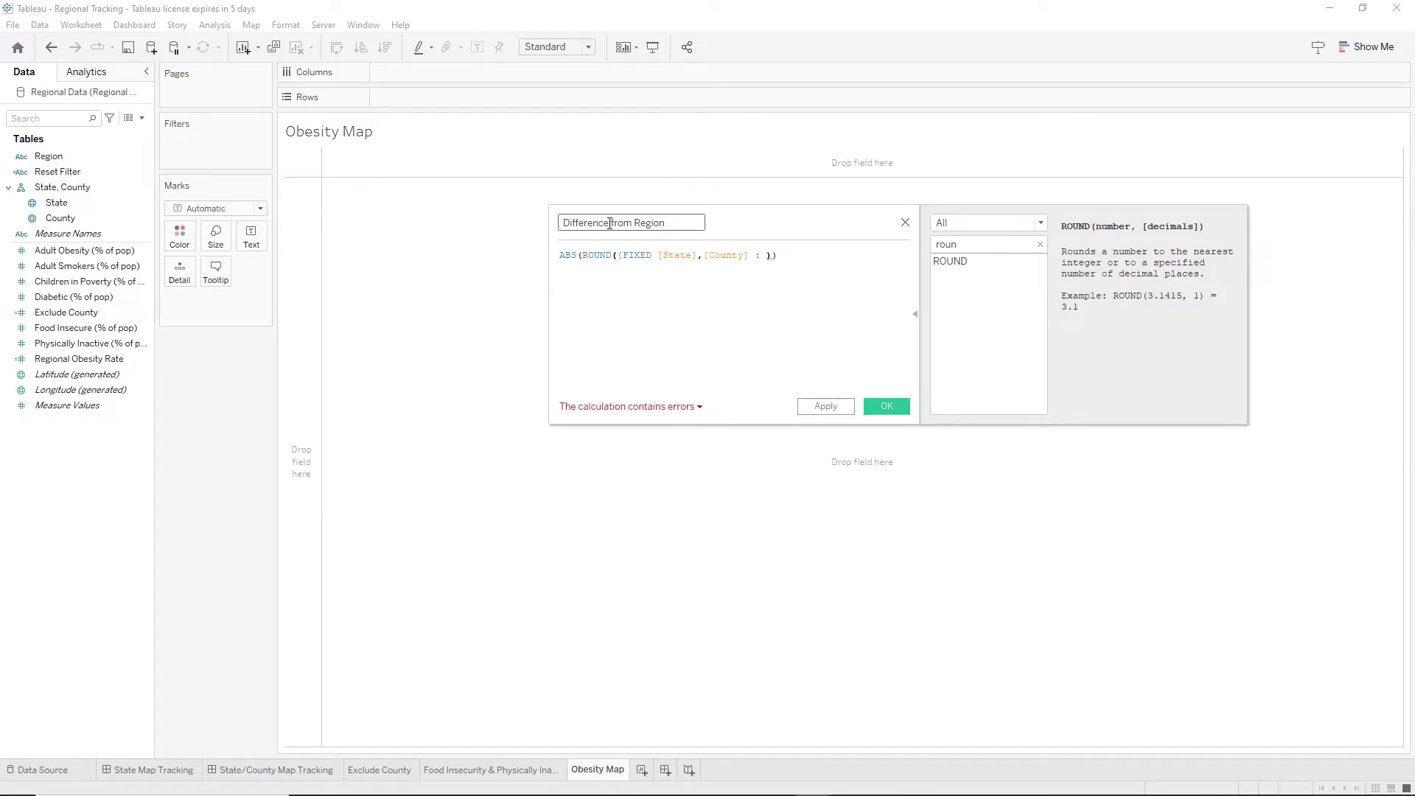
Complete the FIXED expression with AVG([Adult Obesity (% of pop)])} and round it to 2 decimals.
type("av")
key("Return")
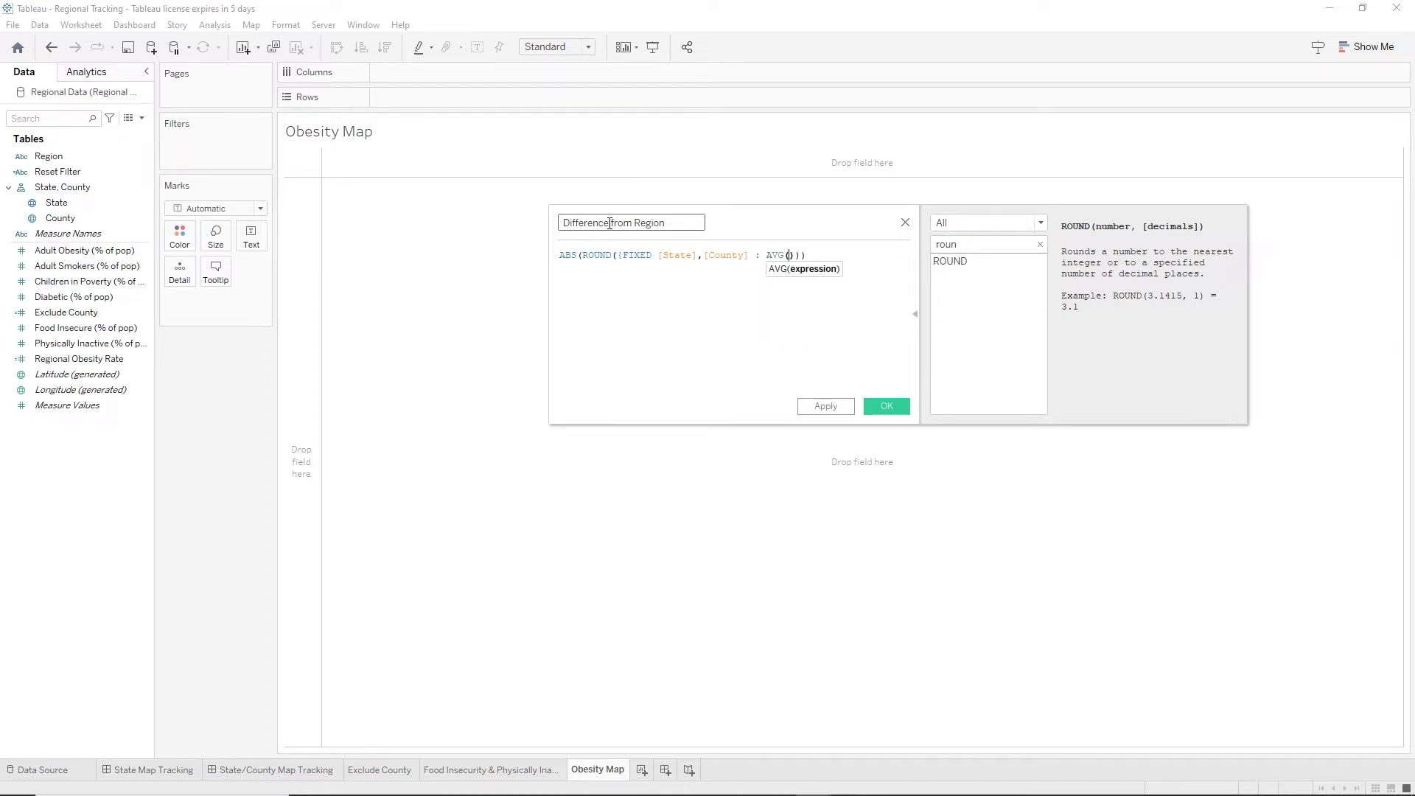
type("ad")
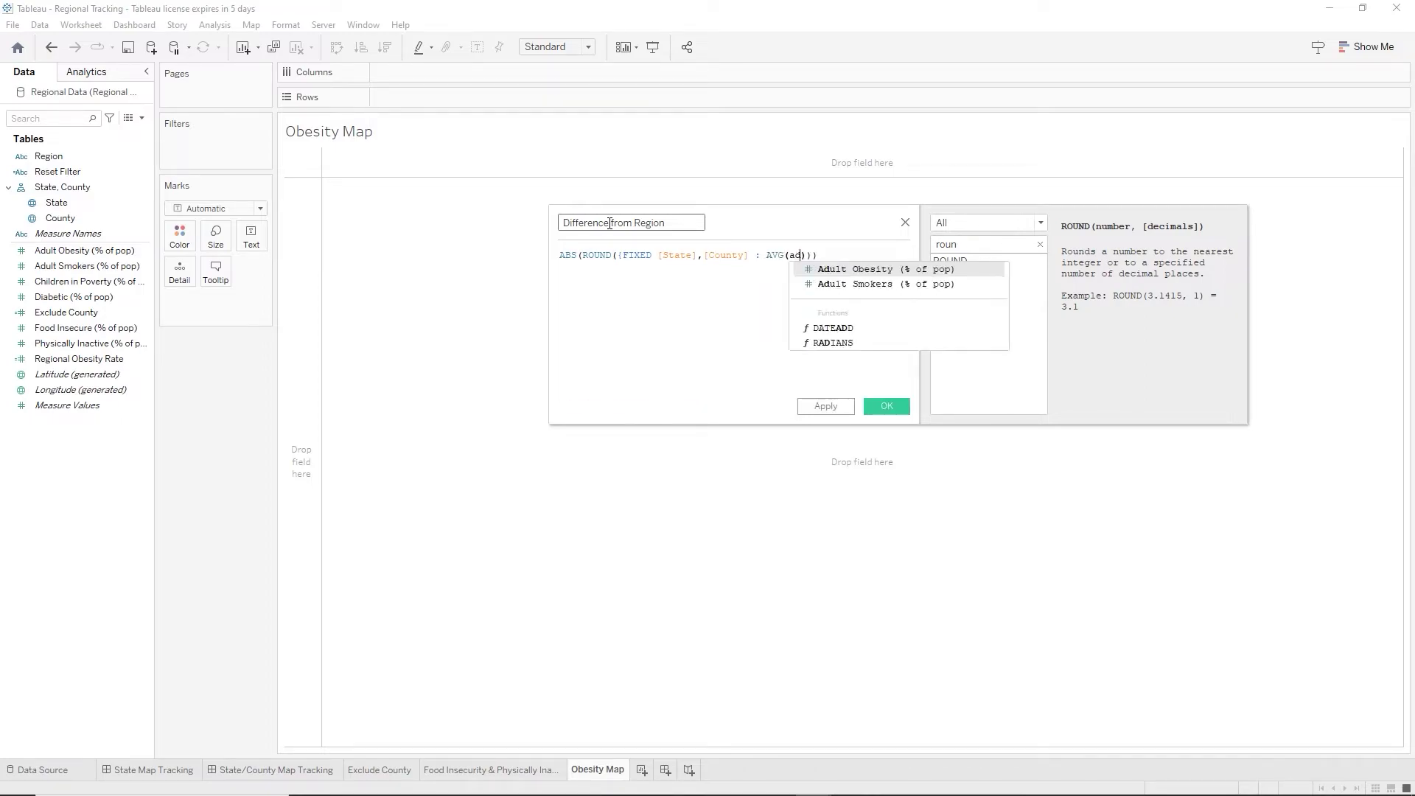
key("Return")
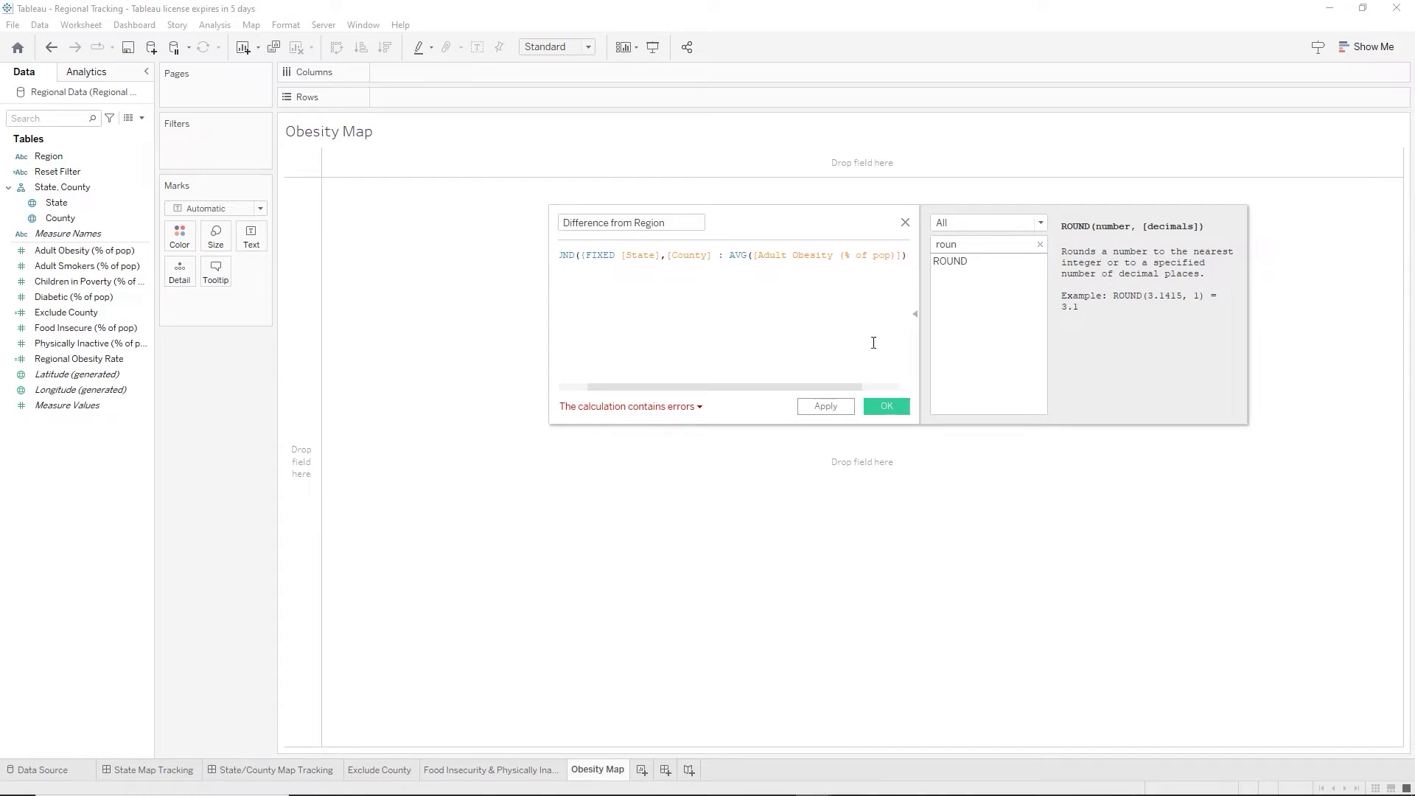
left_click_drag(846, 385, 879, 392)
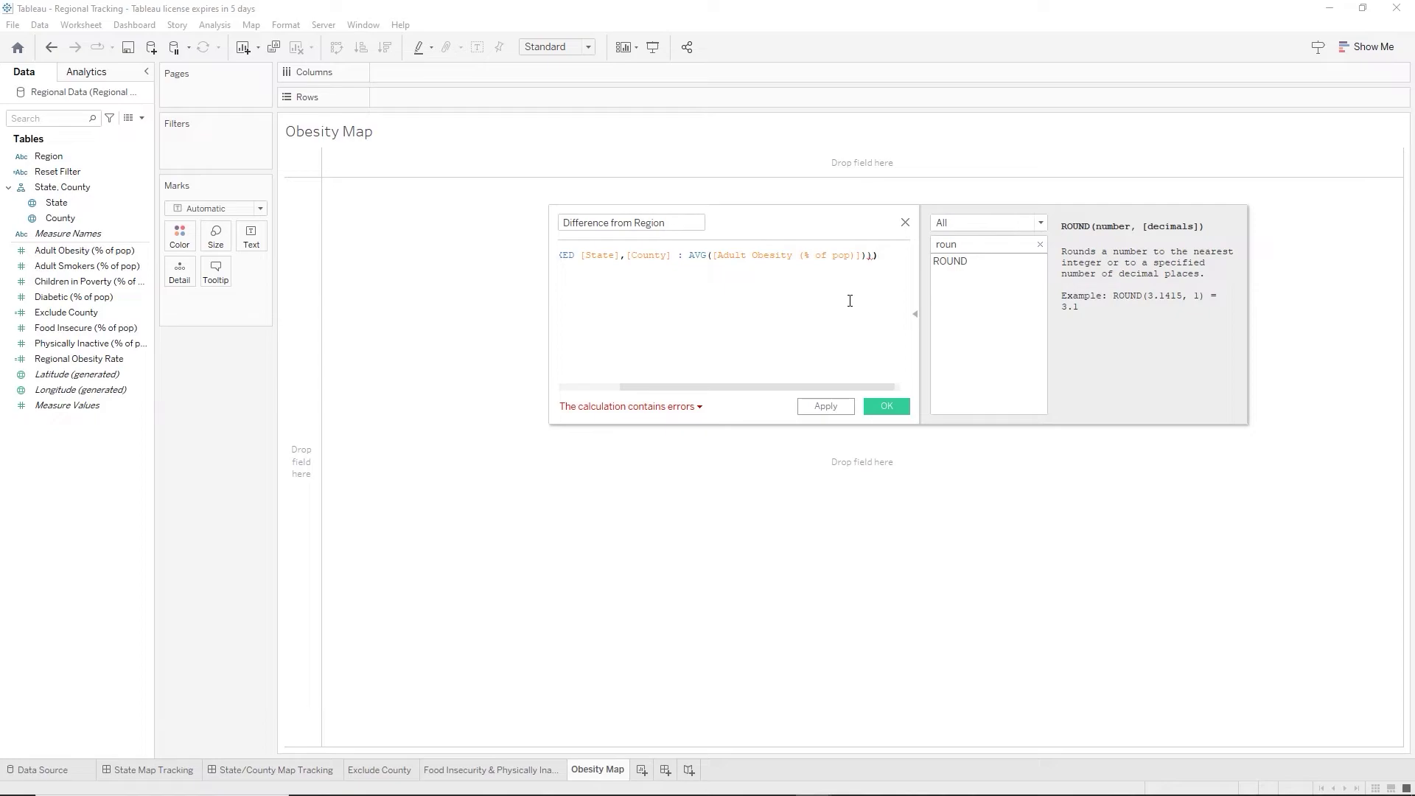
left_click(867, 254)
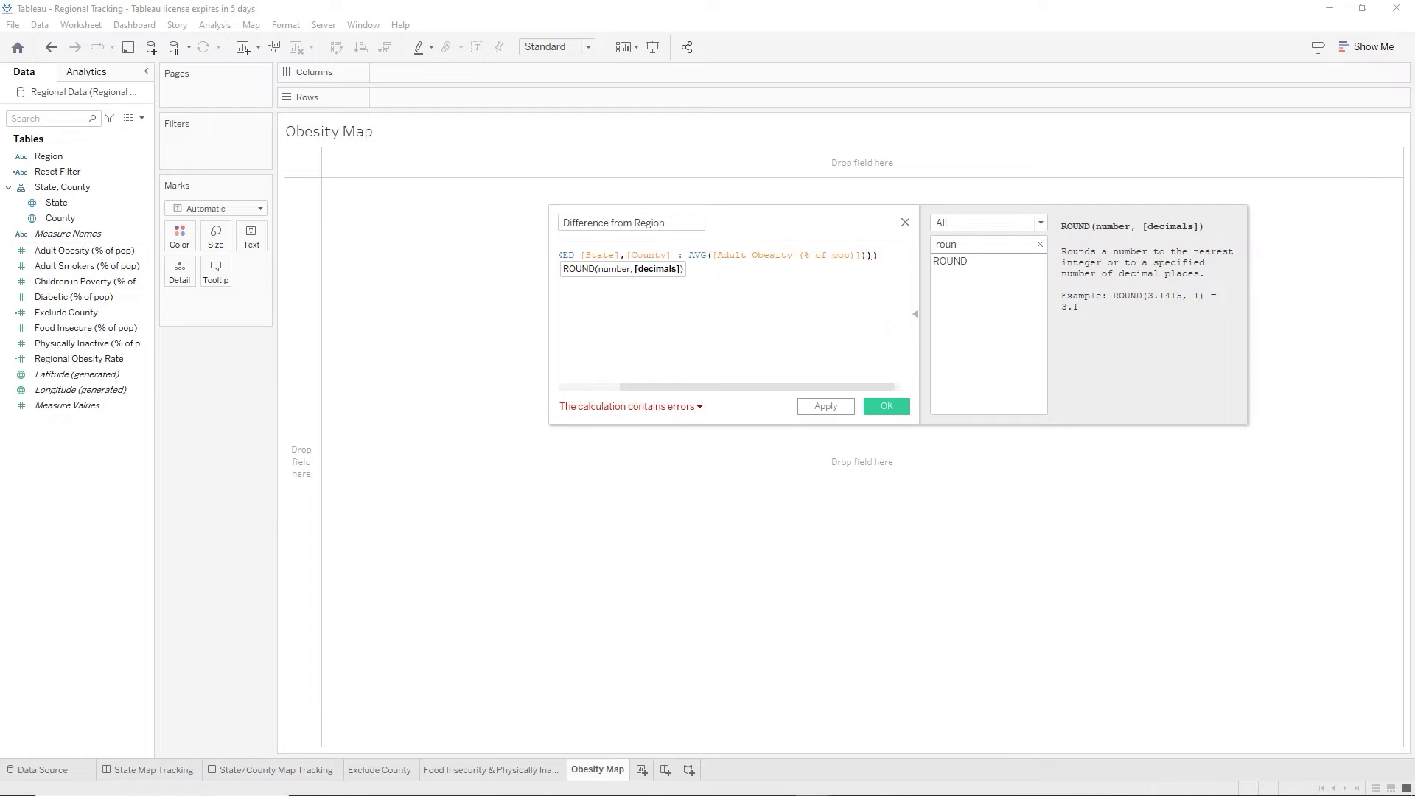
type(")},")
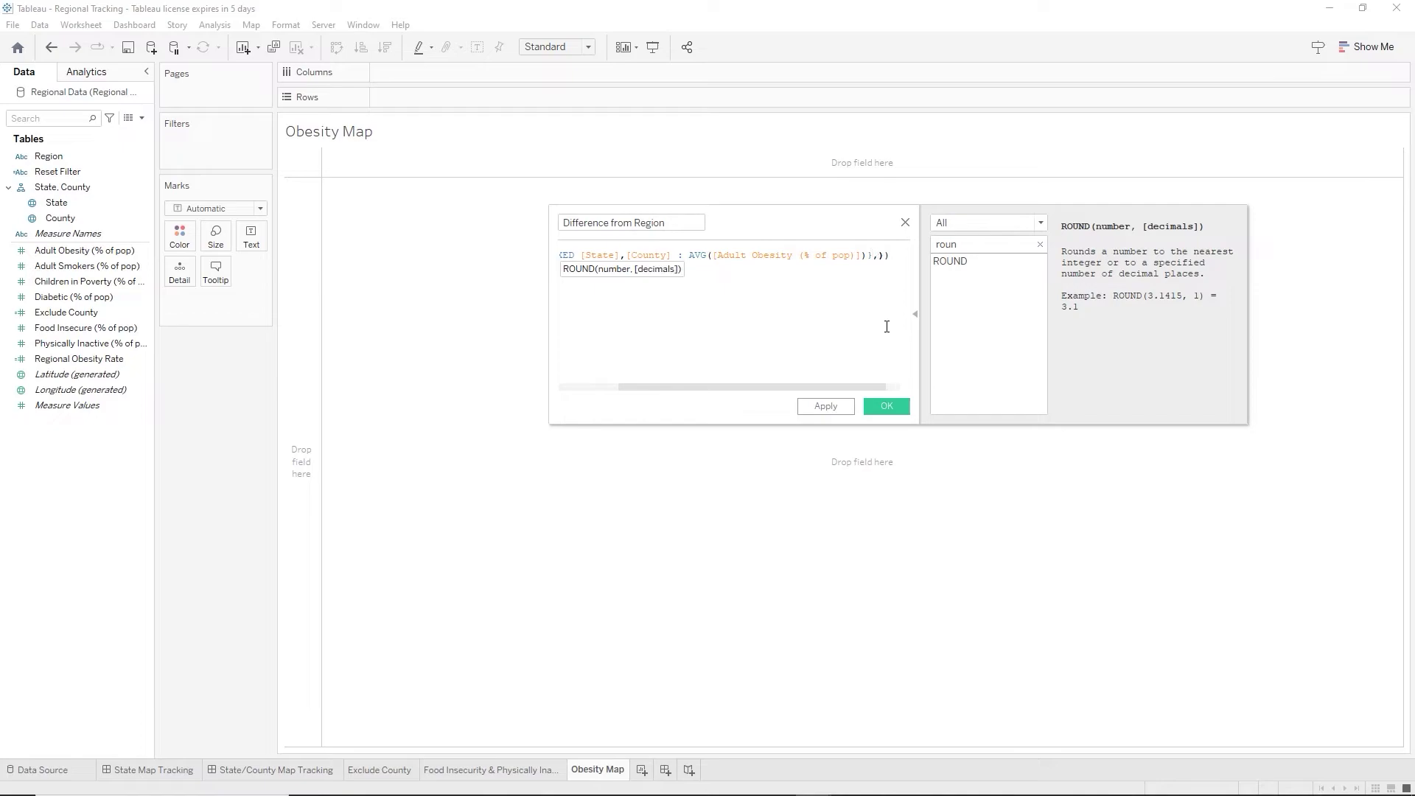
type("2")
key("Right")
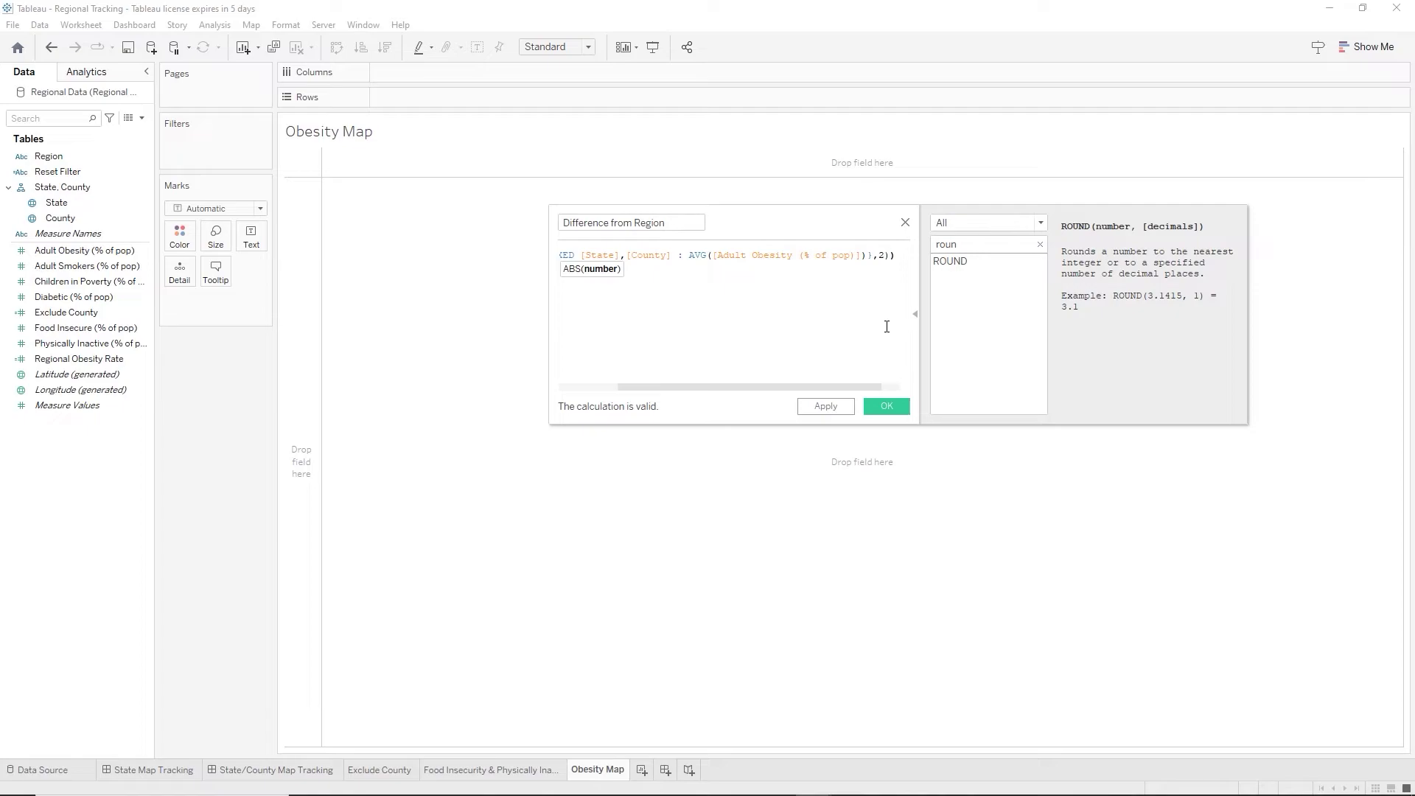
Subtract ROUND([Regional Obesity Rate],2) from the rounded county average inside the ABS function.
type("-")
type("ro")
type("u")
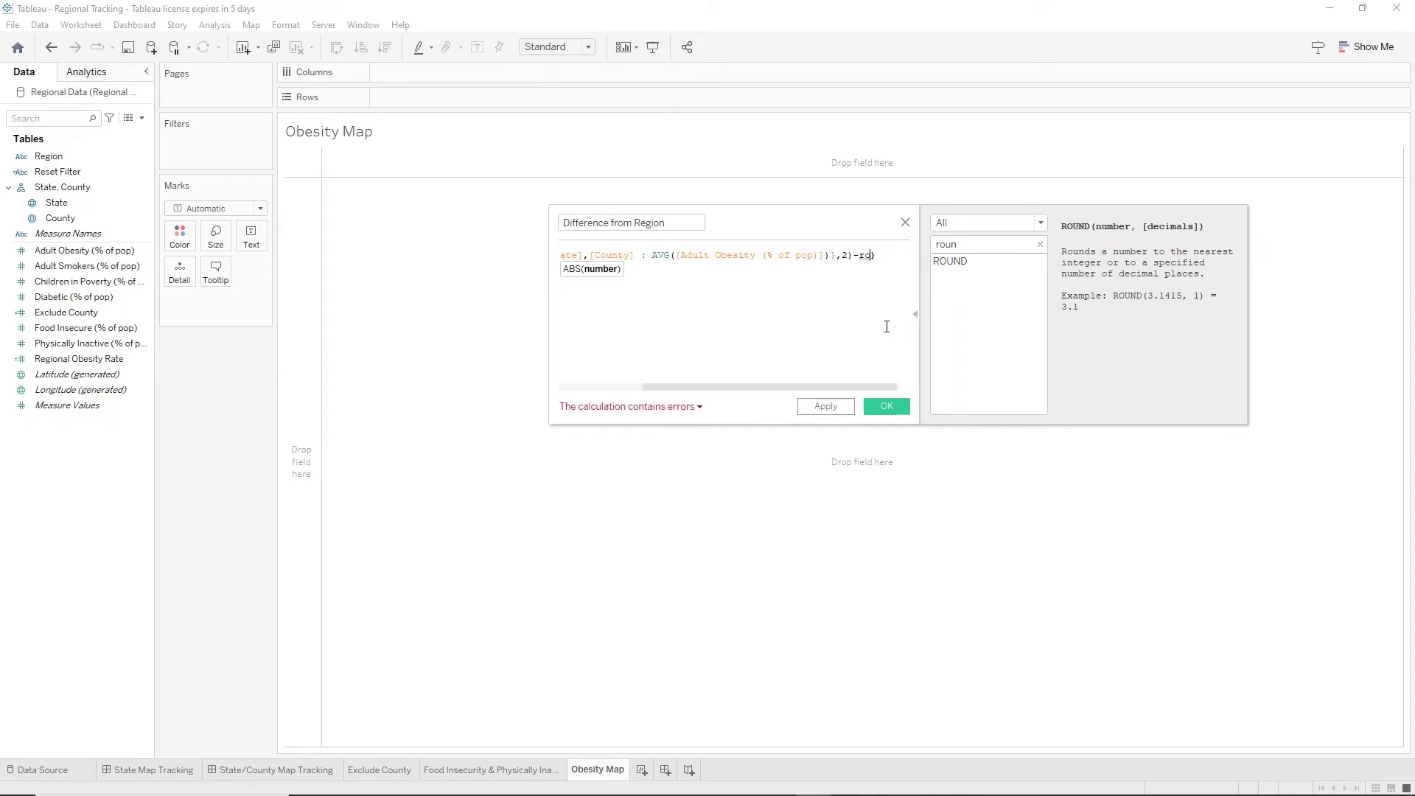
key("Return")
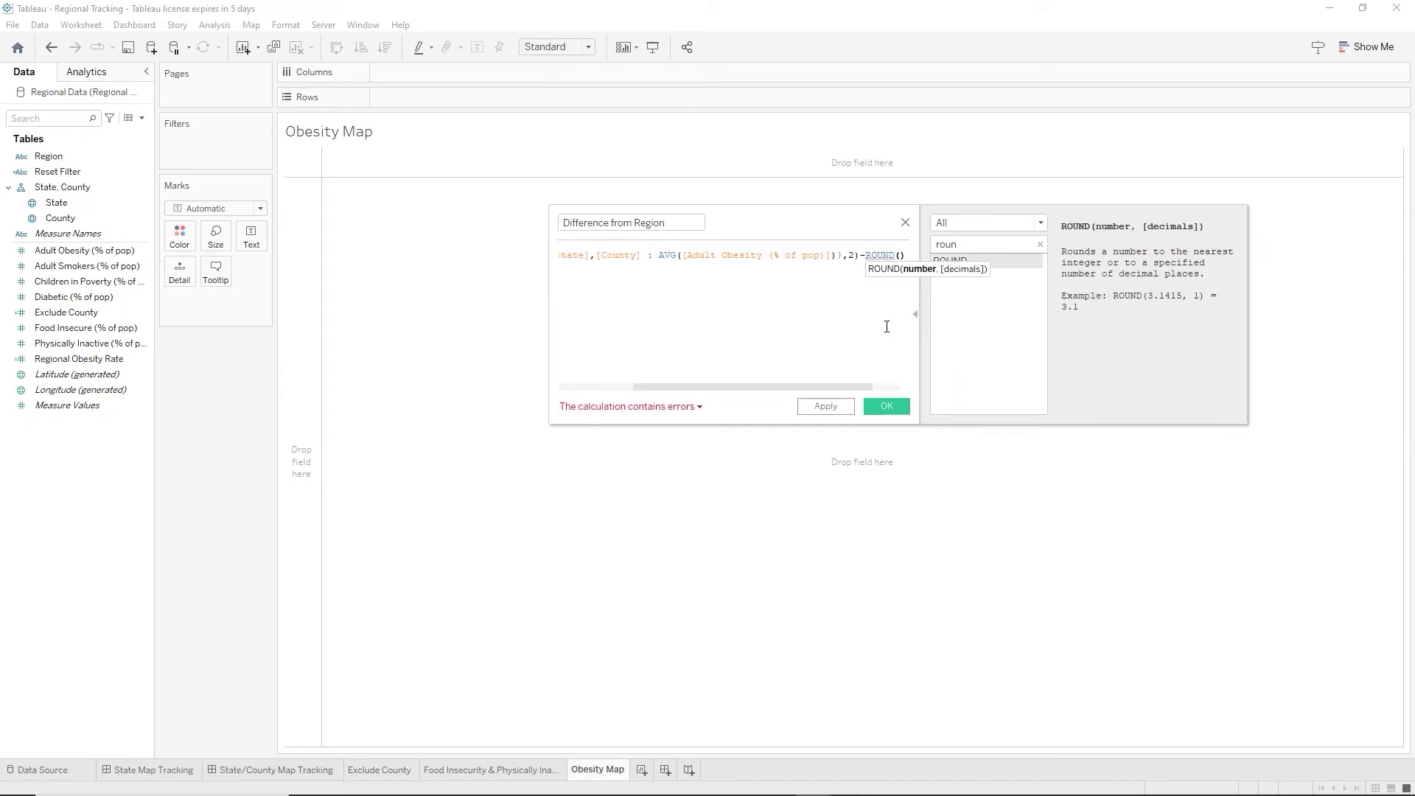
type("re")
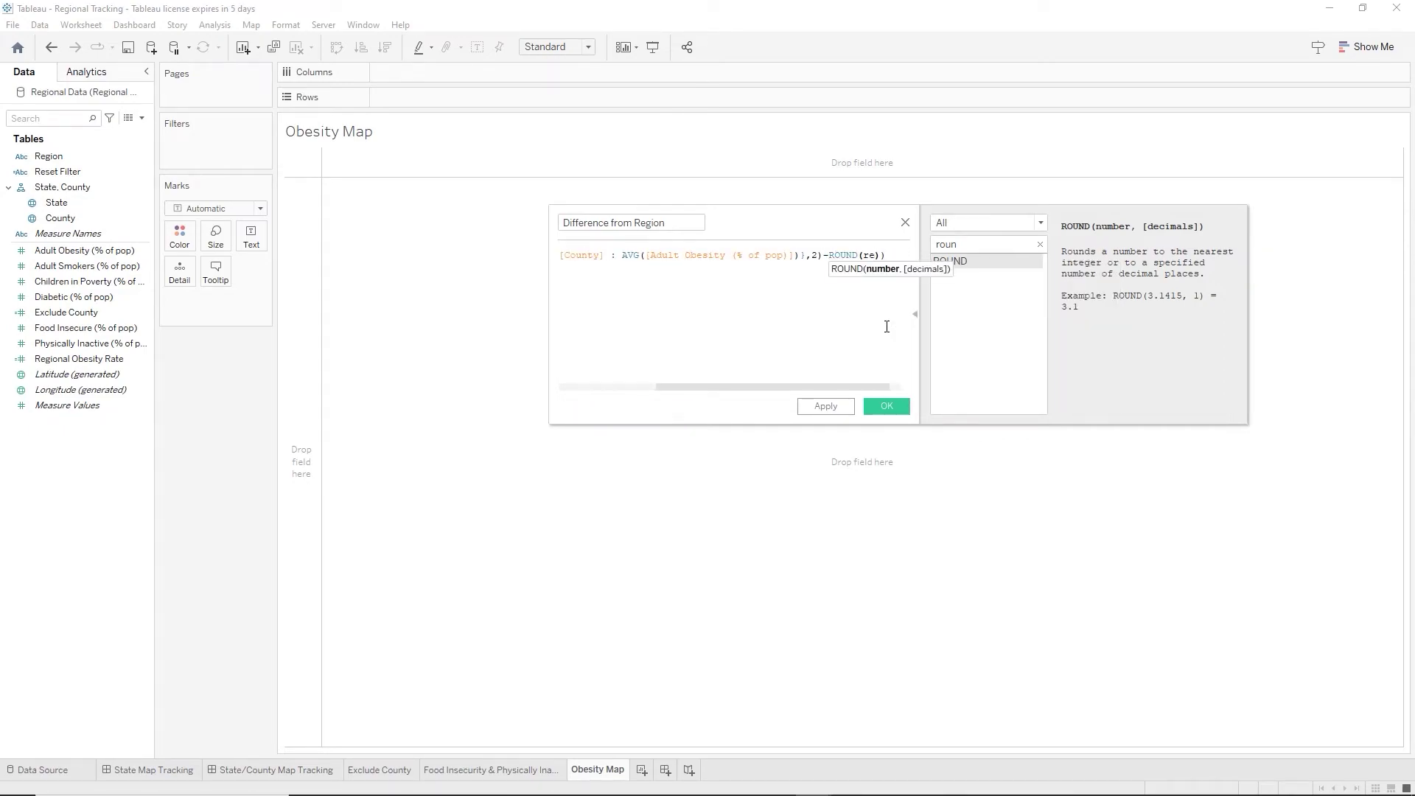
type("gi")
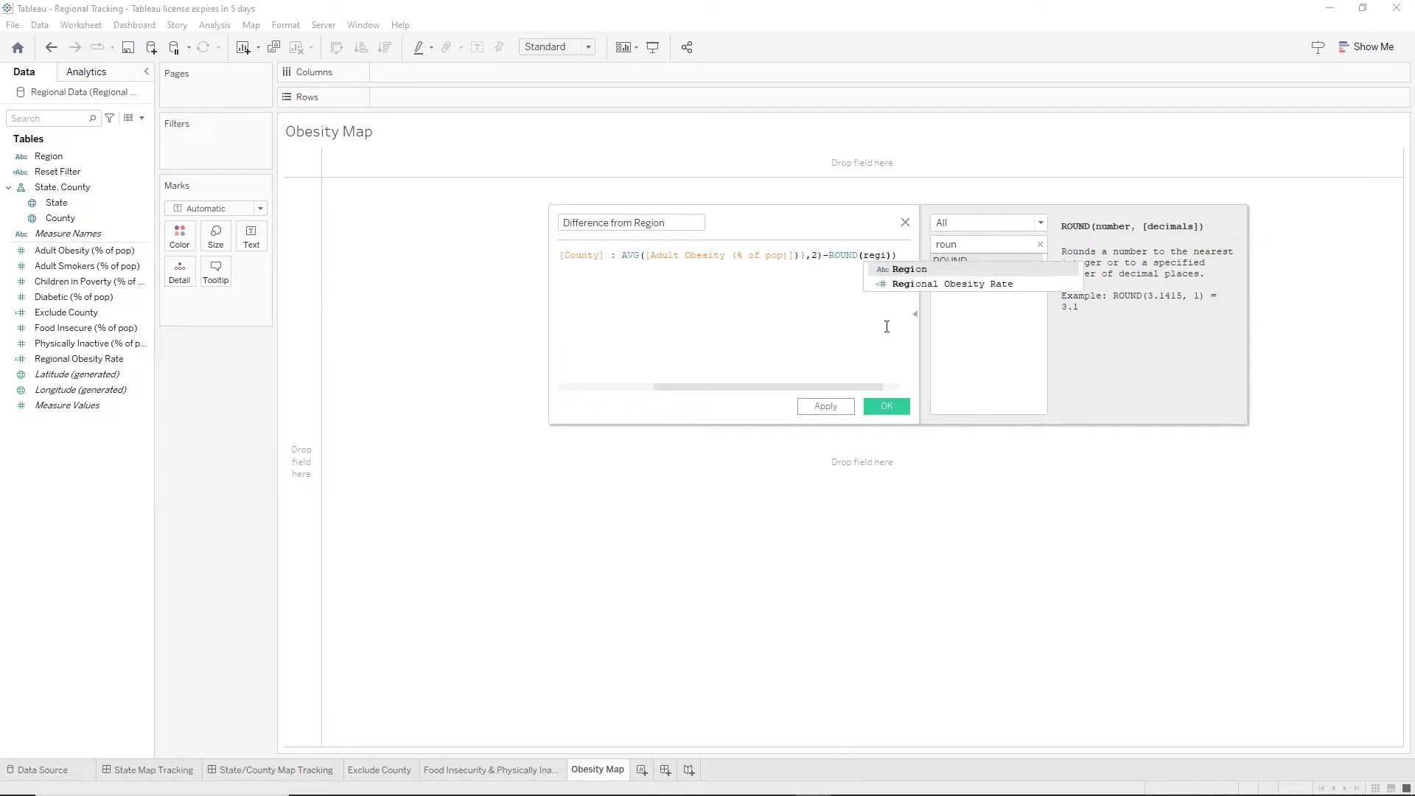
key("Down")
key("Return")
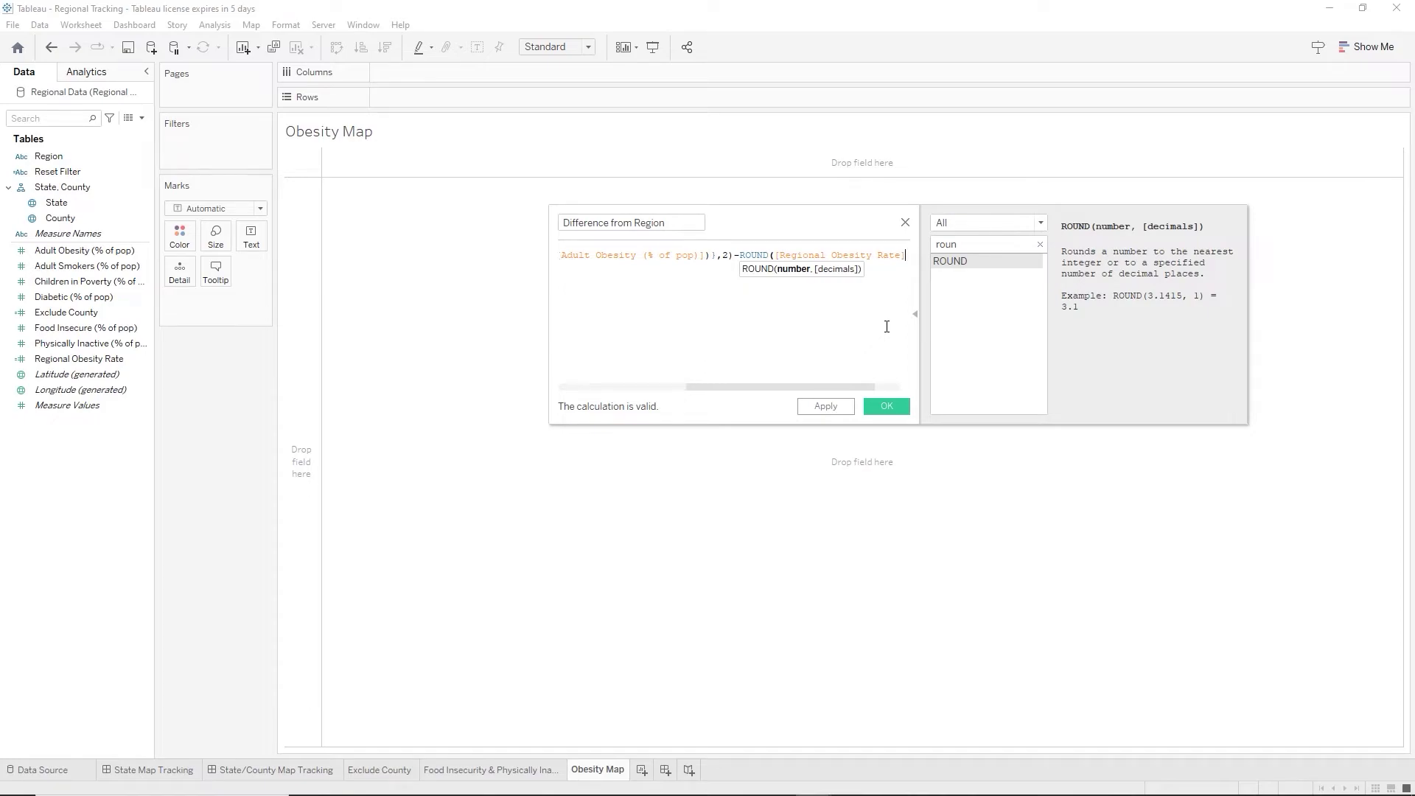
type(",2")
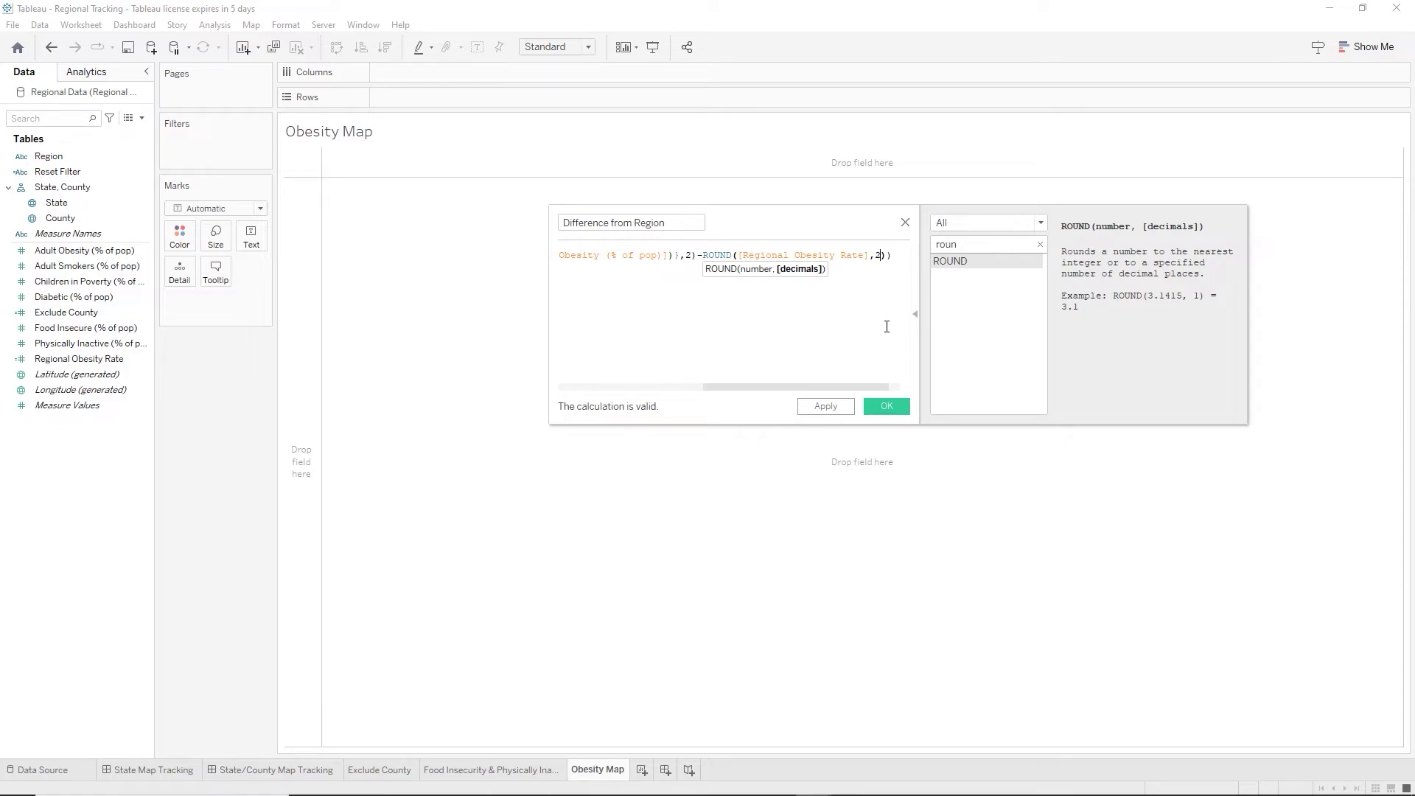
key("End")
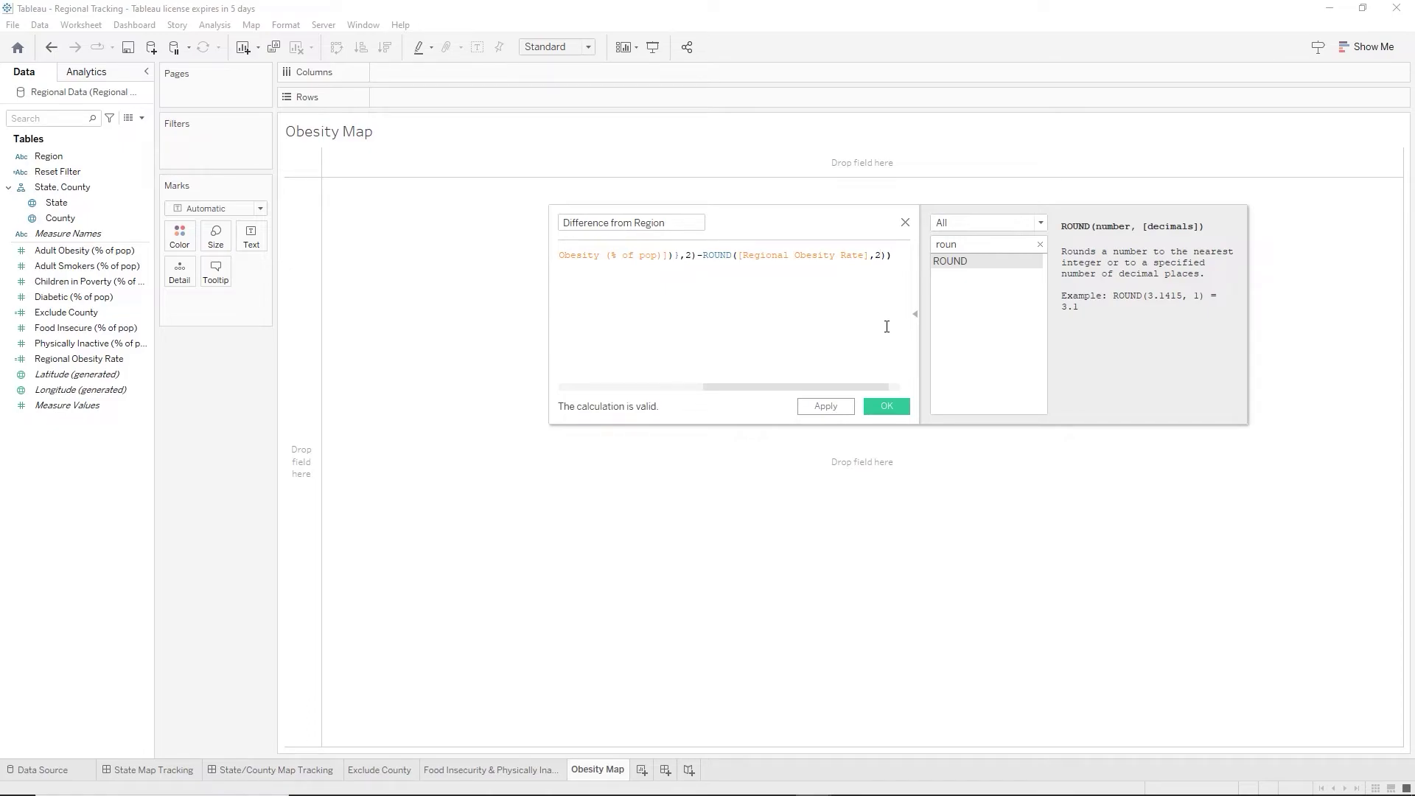
Review the full Difference from Region formula from start to end and save the calculated field.
key("Home")
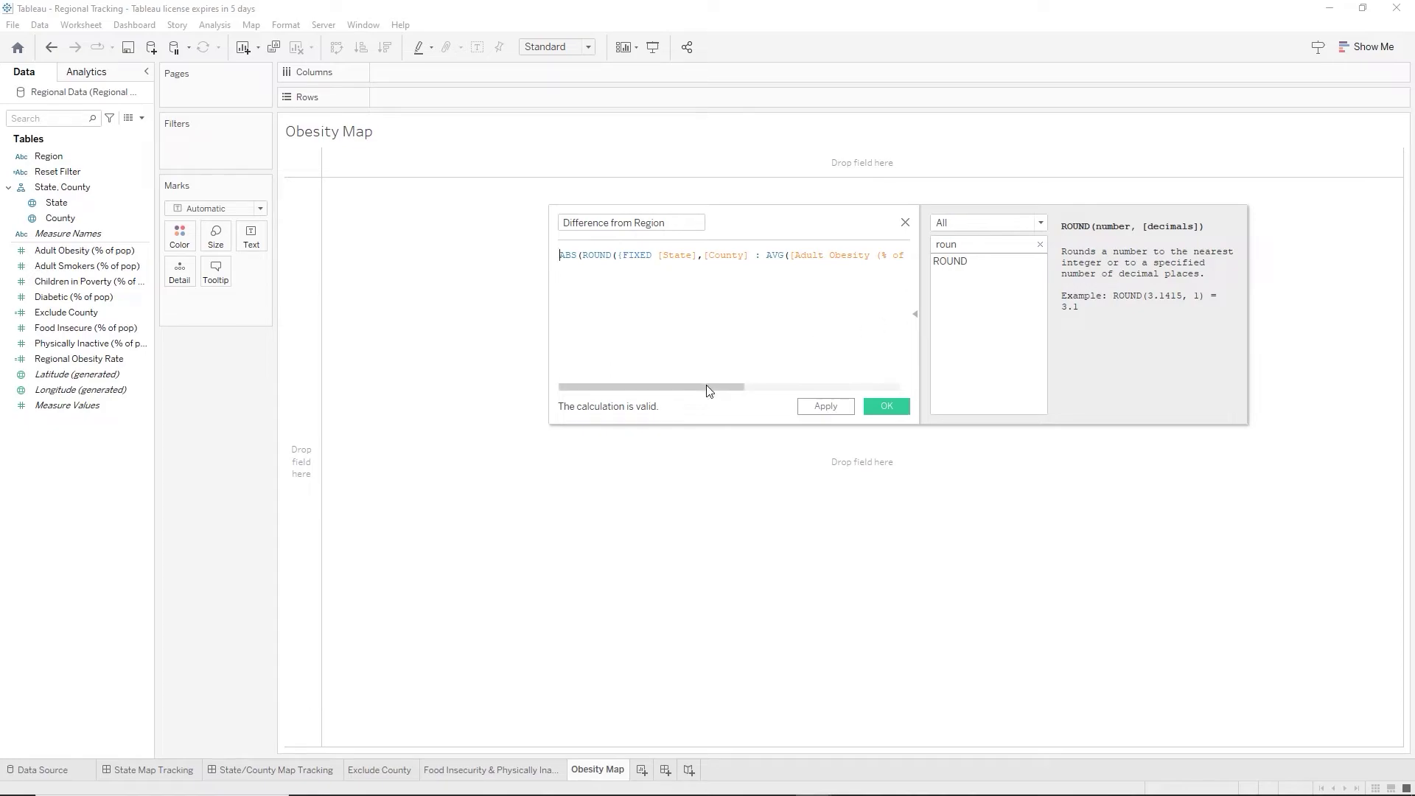
left_click_drag(697, 396, 785, 400)
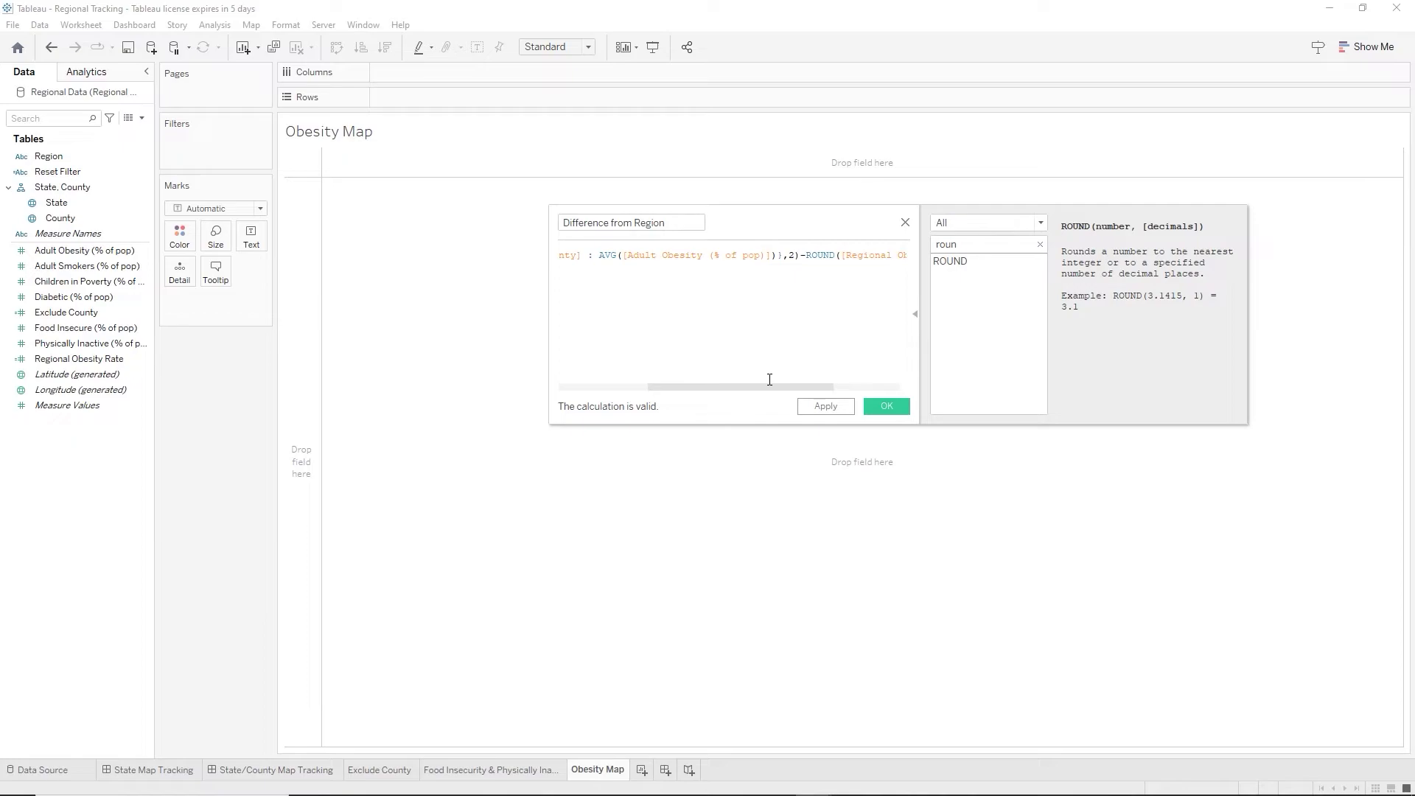
left_click_drag(761, 390, 562, 374)
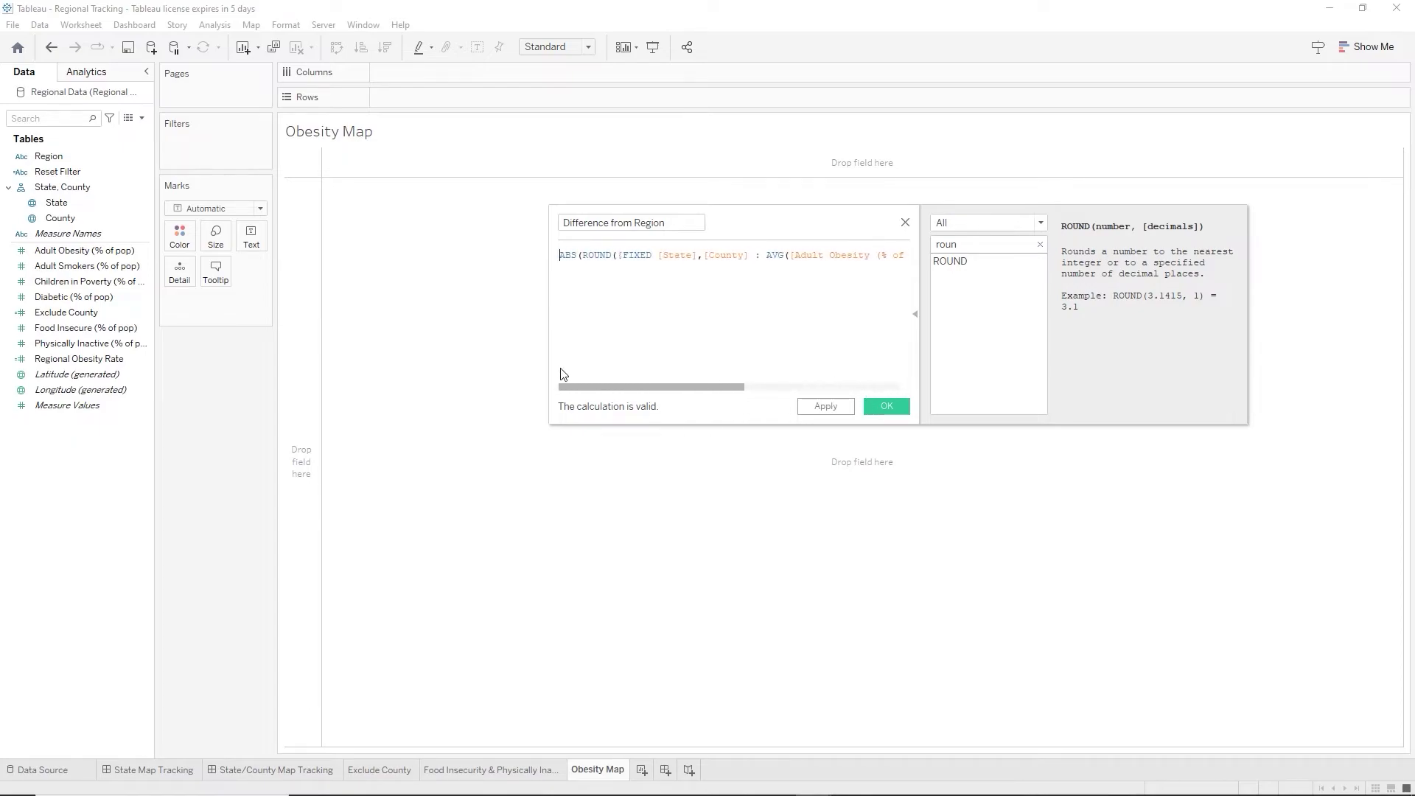
left_click(905, 413)
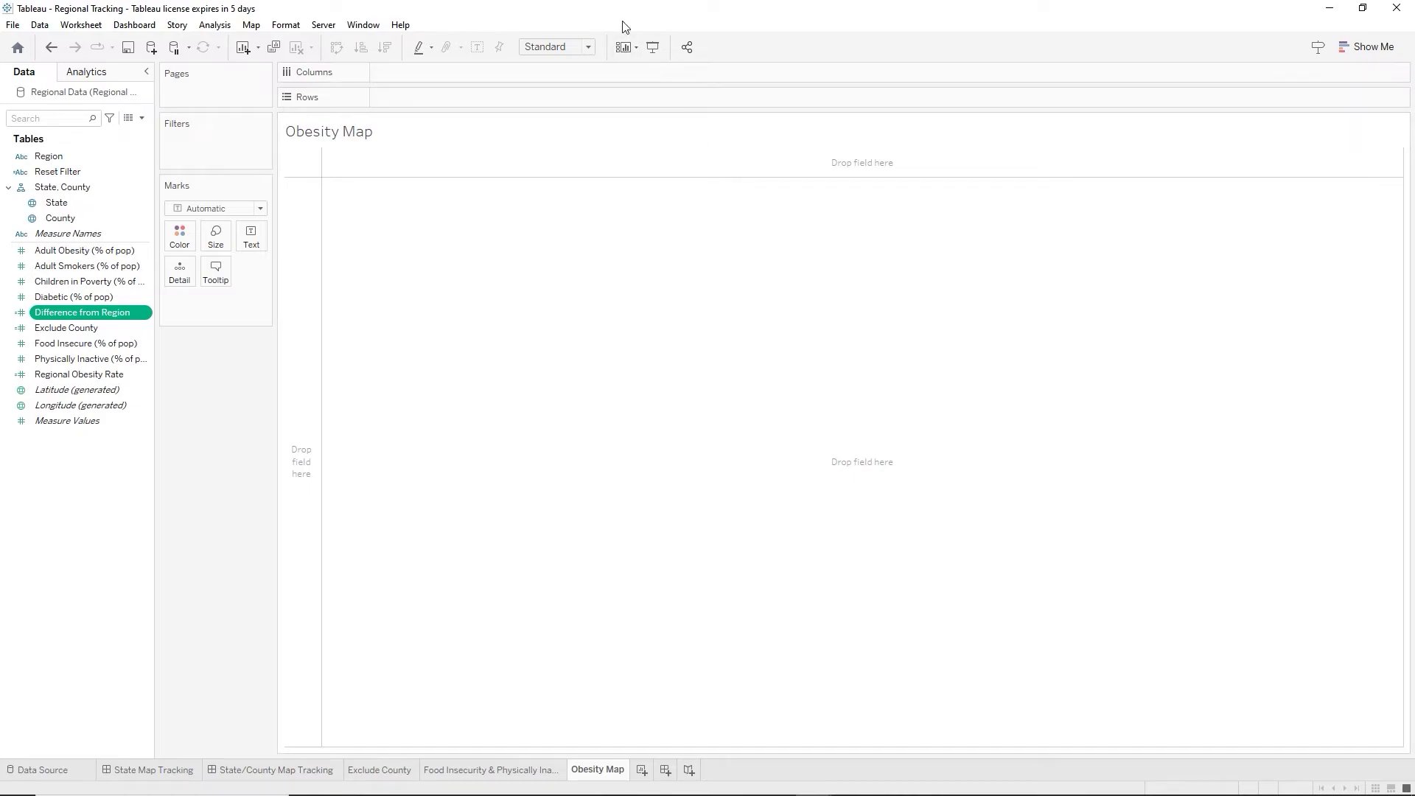
Create a new calculated field named Above or Below?
left_click(141, 118)
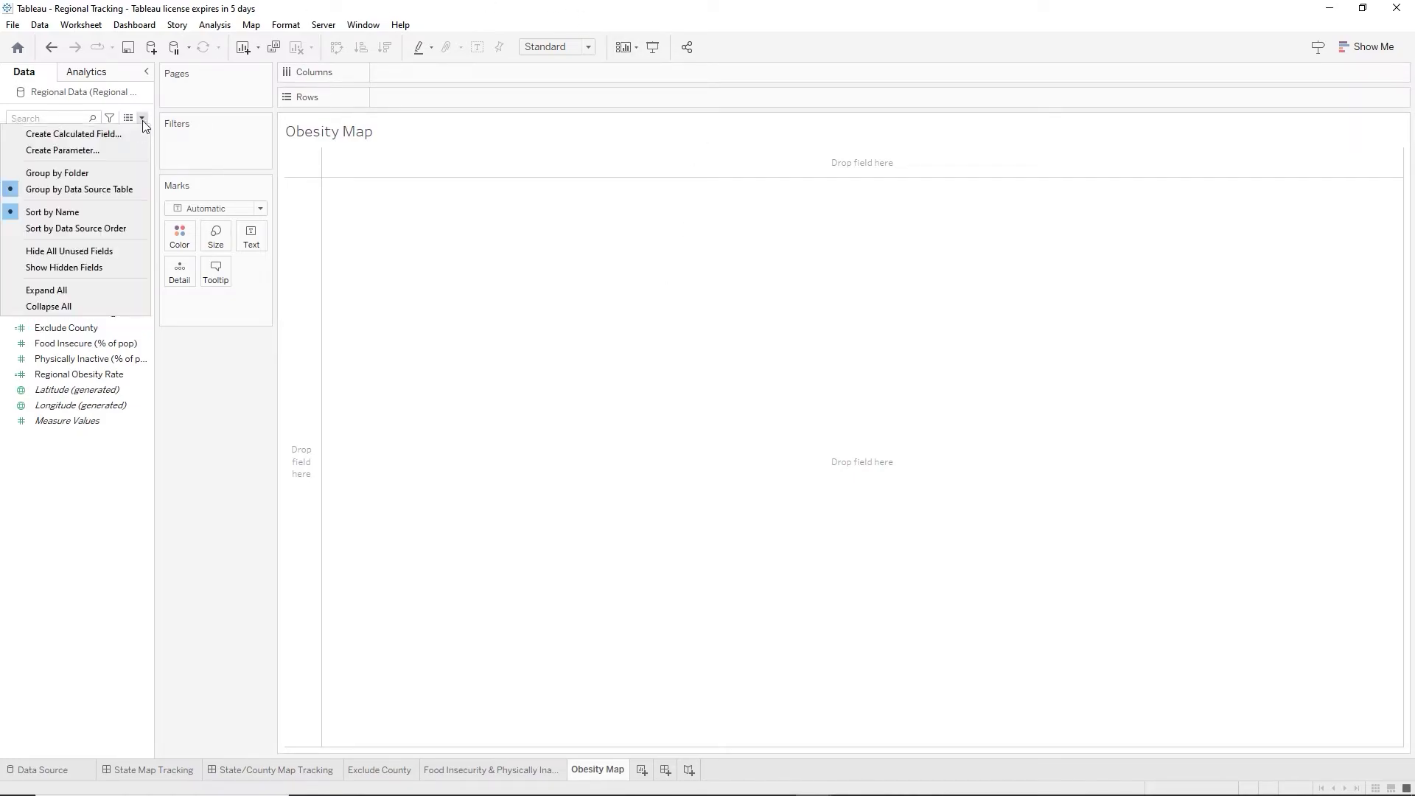
left_click(123, 135)
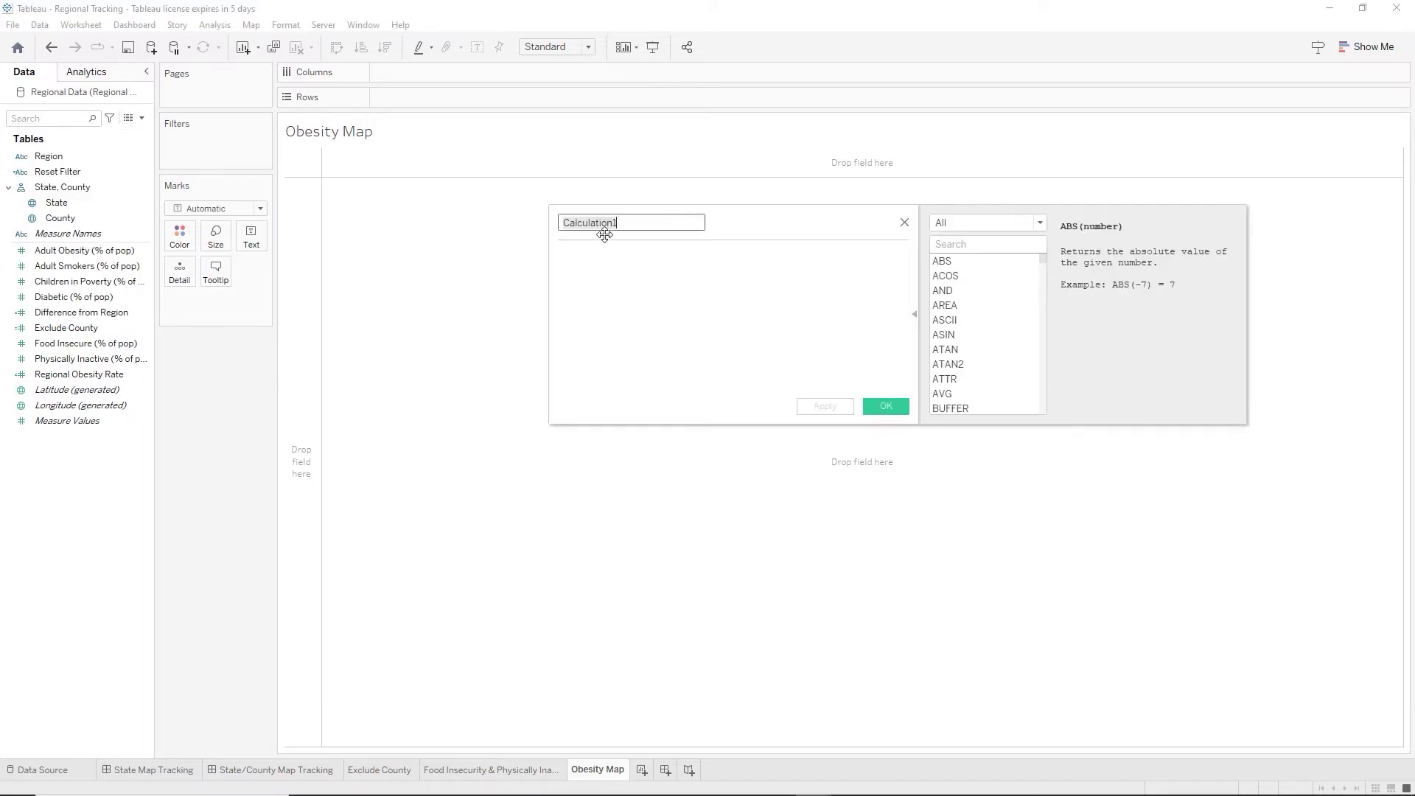
type("Above or Below?")
key("Tab")
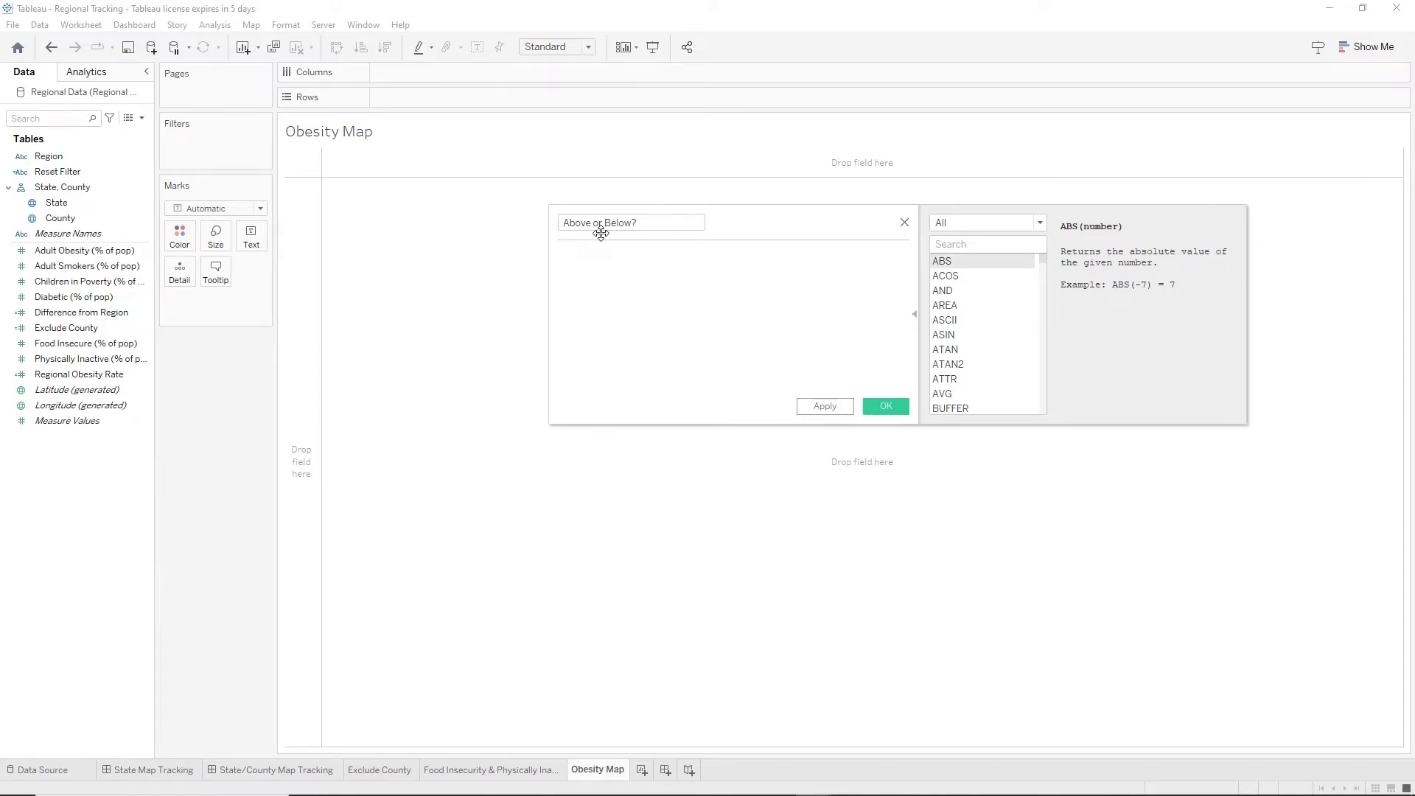
Begin the formula with an IF condition on the regional rate rounded to 2 decimals: IF ROUND([Regional Obesity Rate],2).
type("IF")
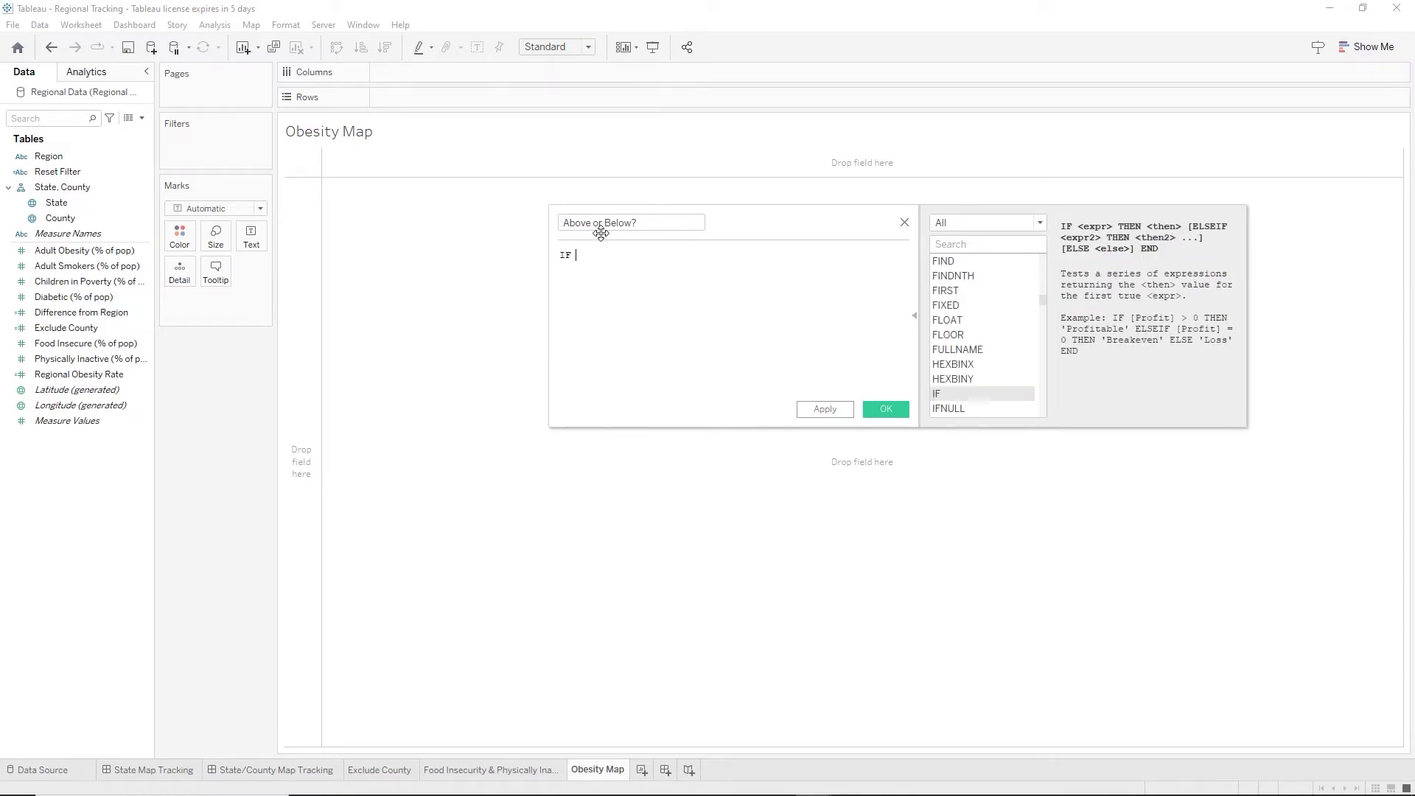
type(" ro")
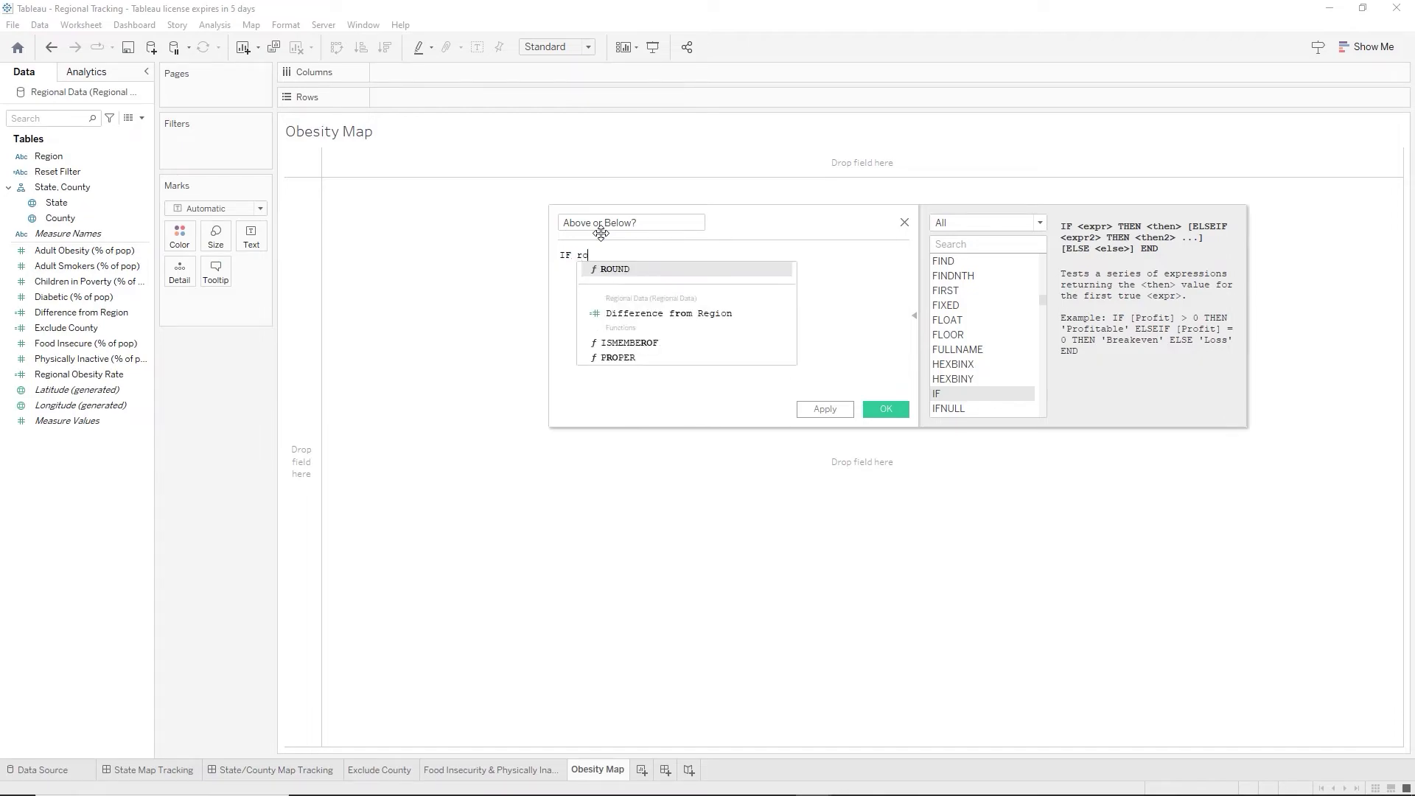
key("Return")
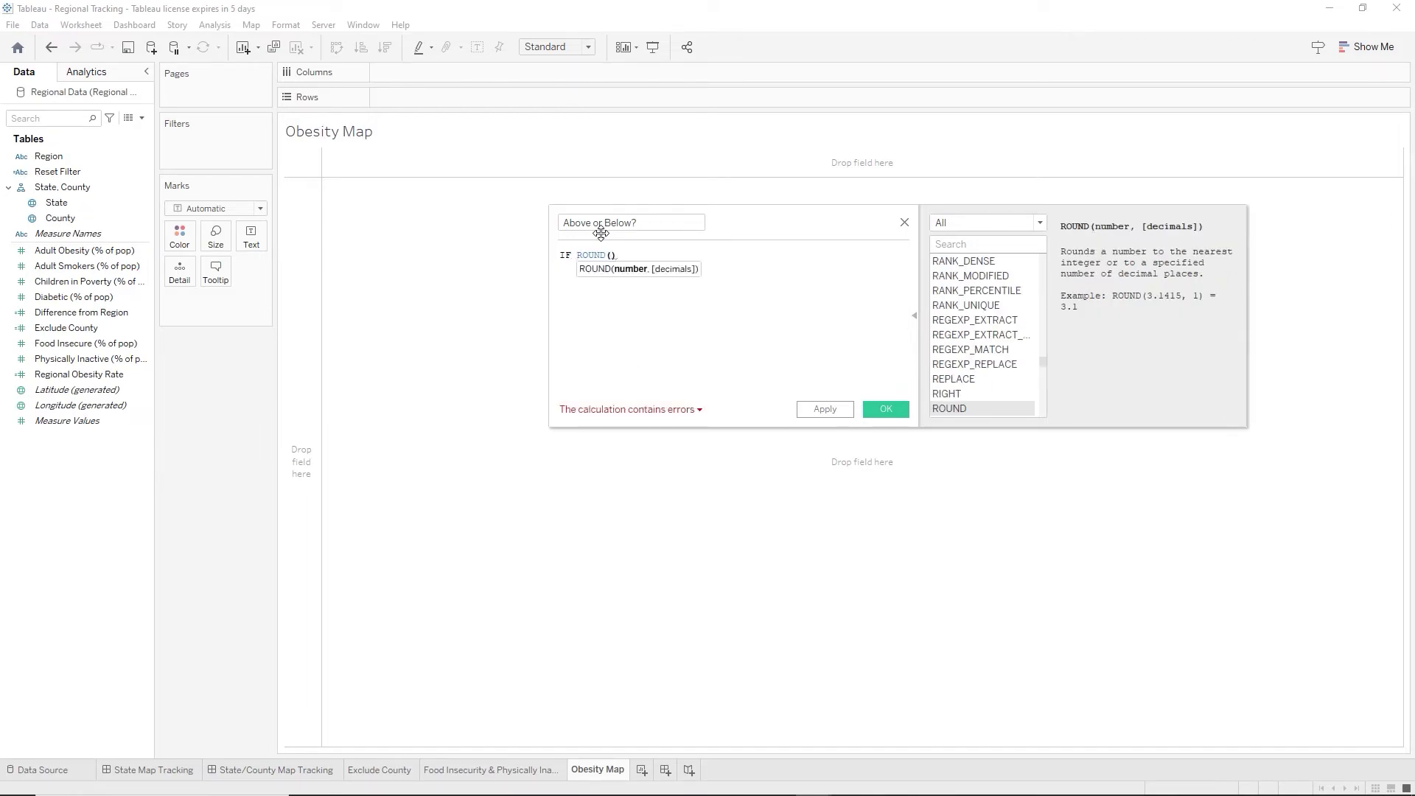
type("reg")
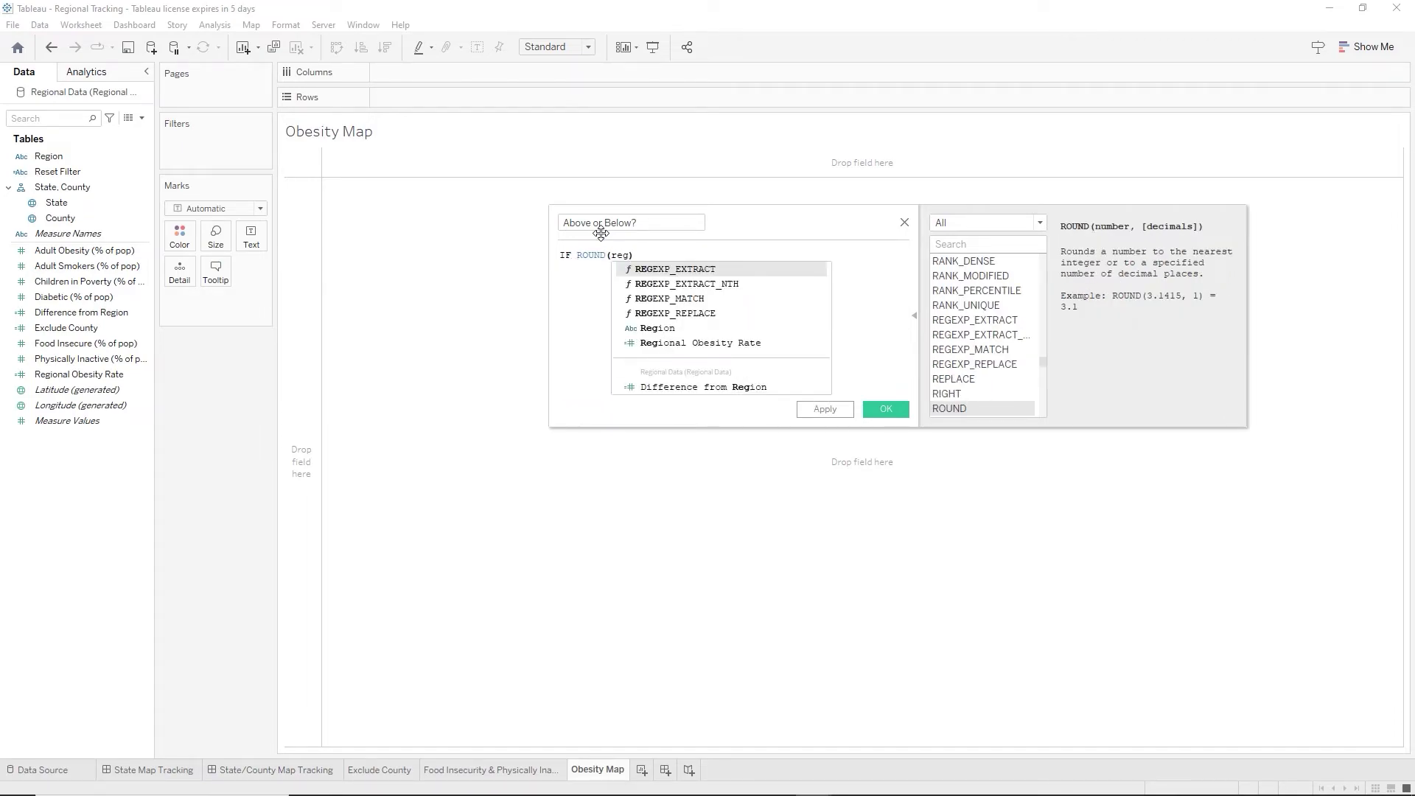
key("Down")
key("Down")
key("Down")
key("Down")
key("Down")
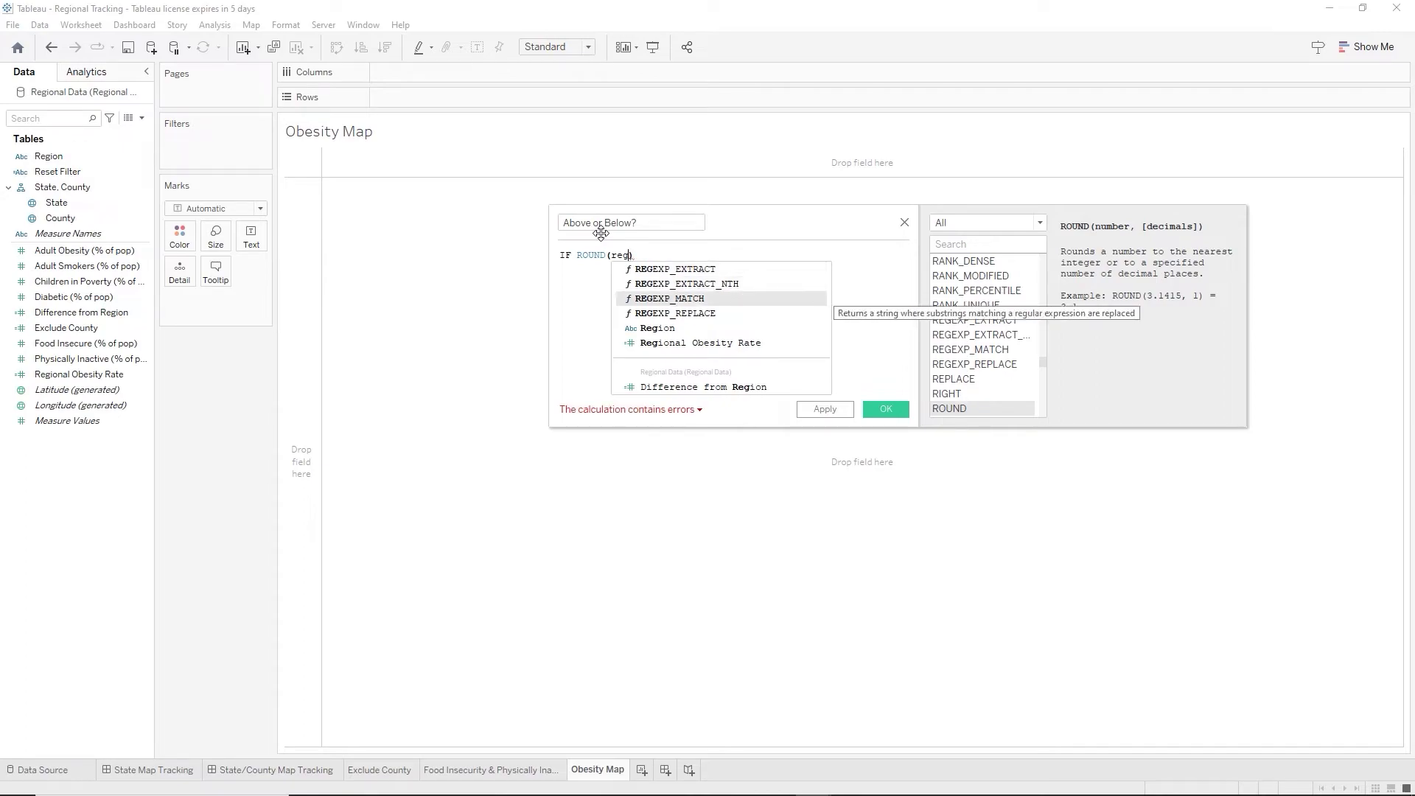
key("Return")
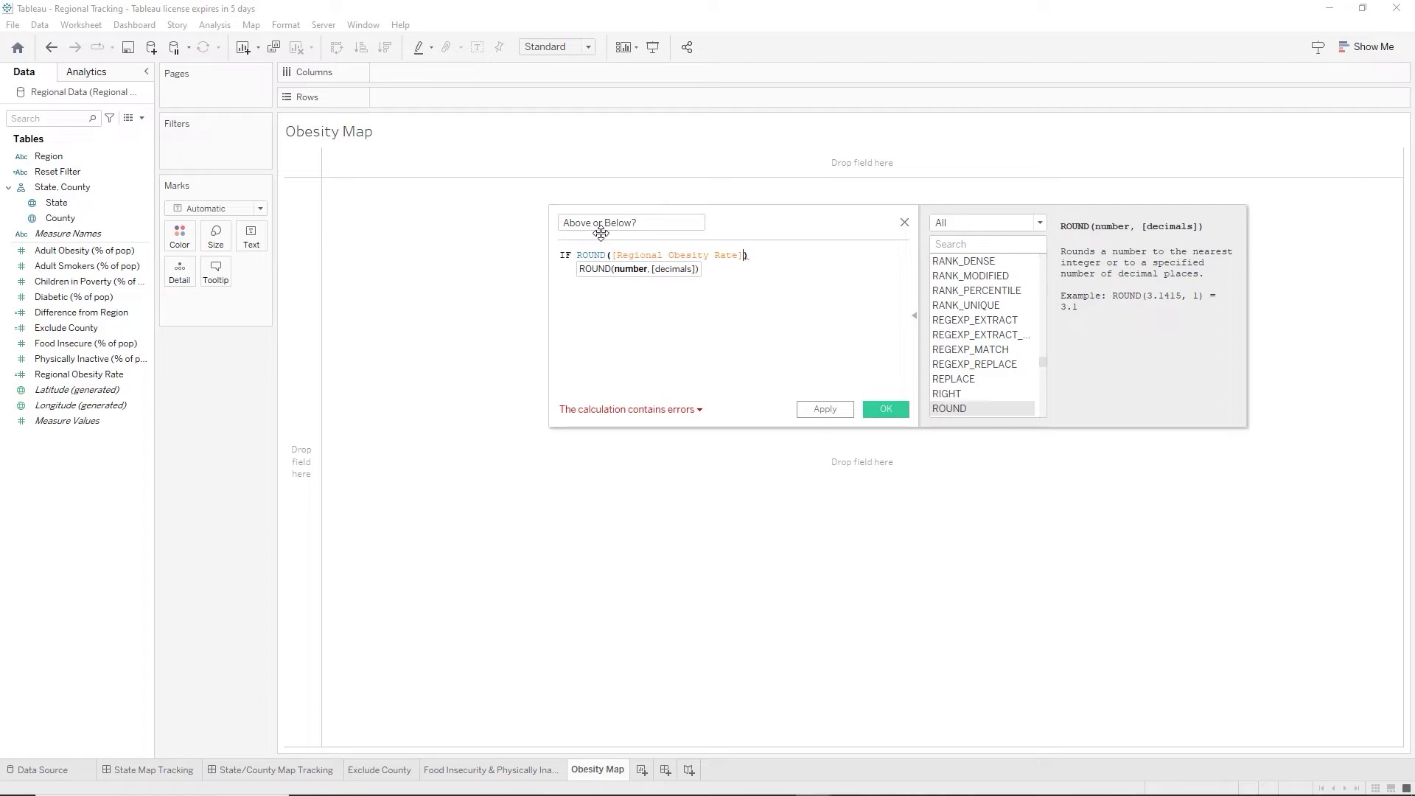
type(",2")
key("Right")
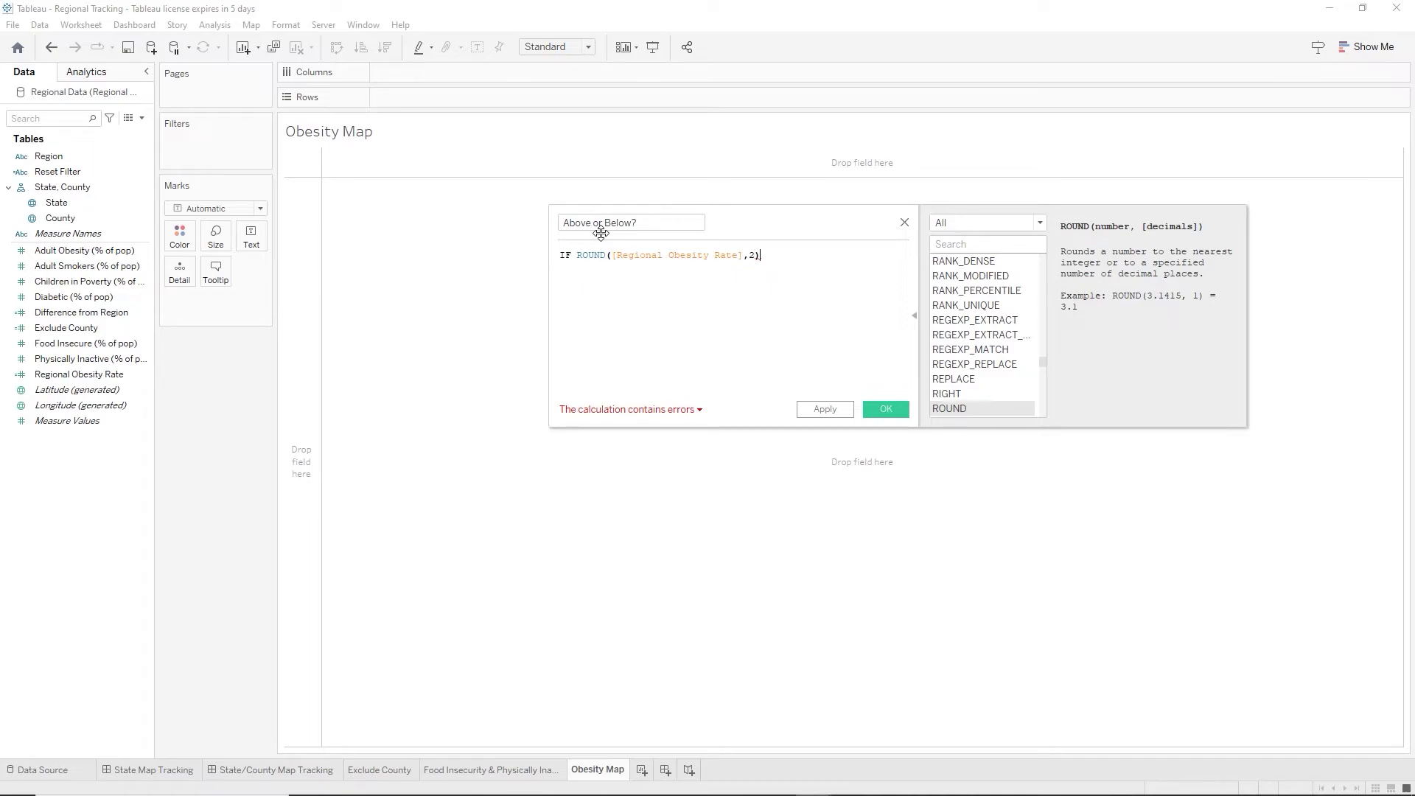
Compare it for equality with a second ROUND function containing a level-of-detail expression that starts {FIXED [State], [County].
type("= rou")
key("Return")
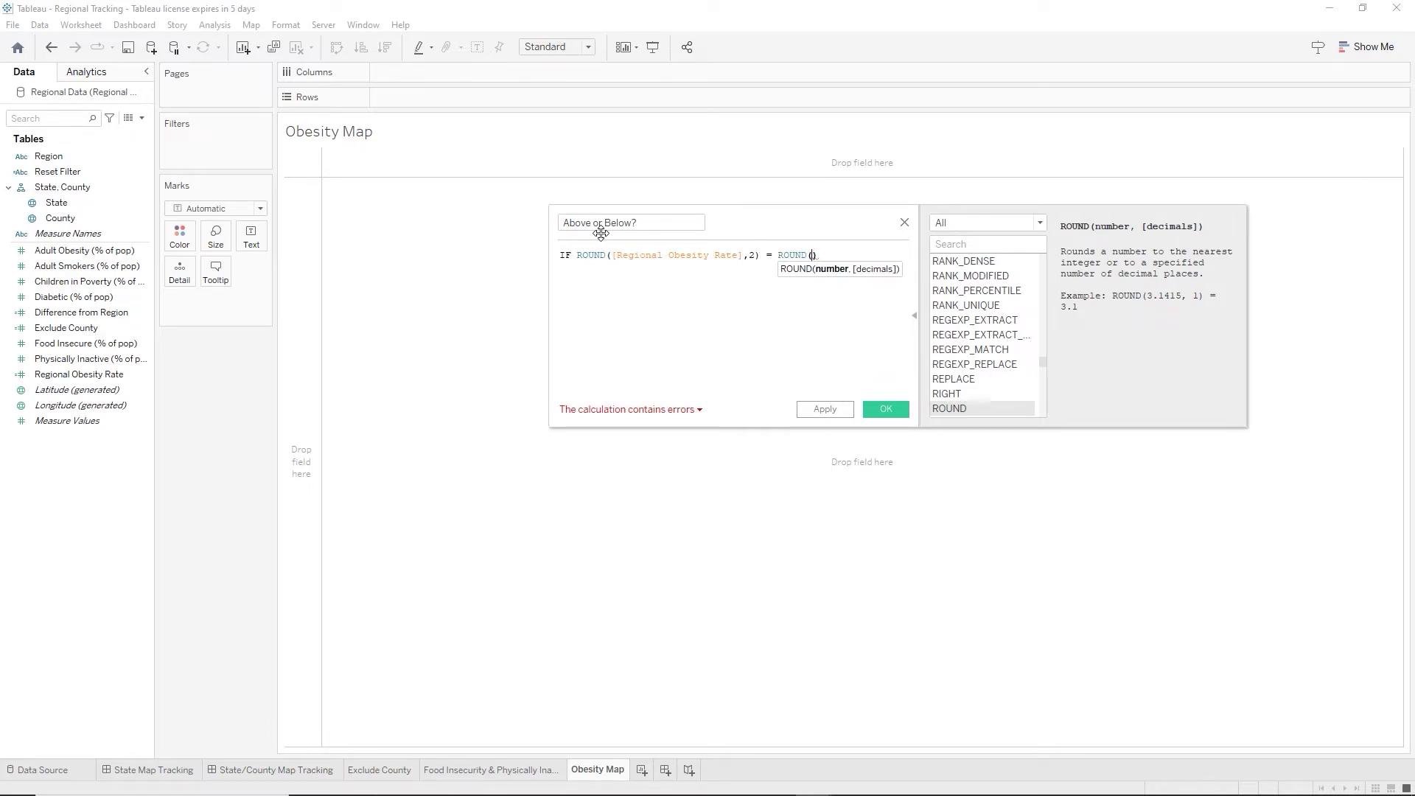
type("{fix")
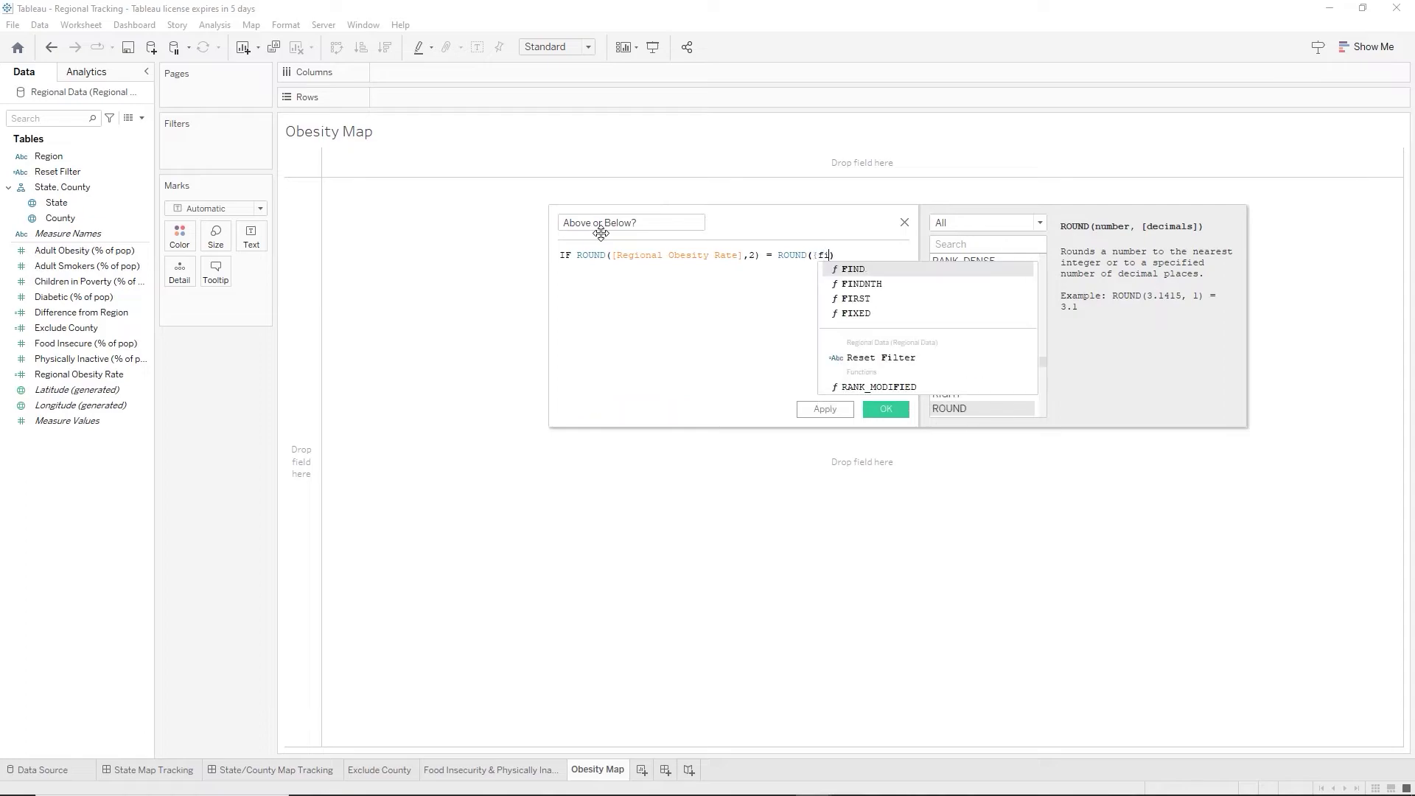
key("Return")
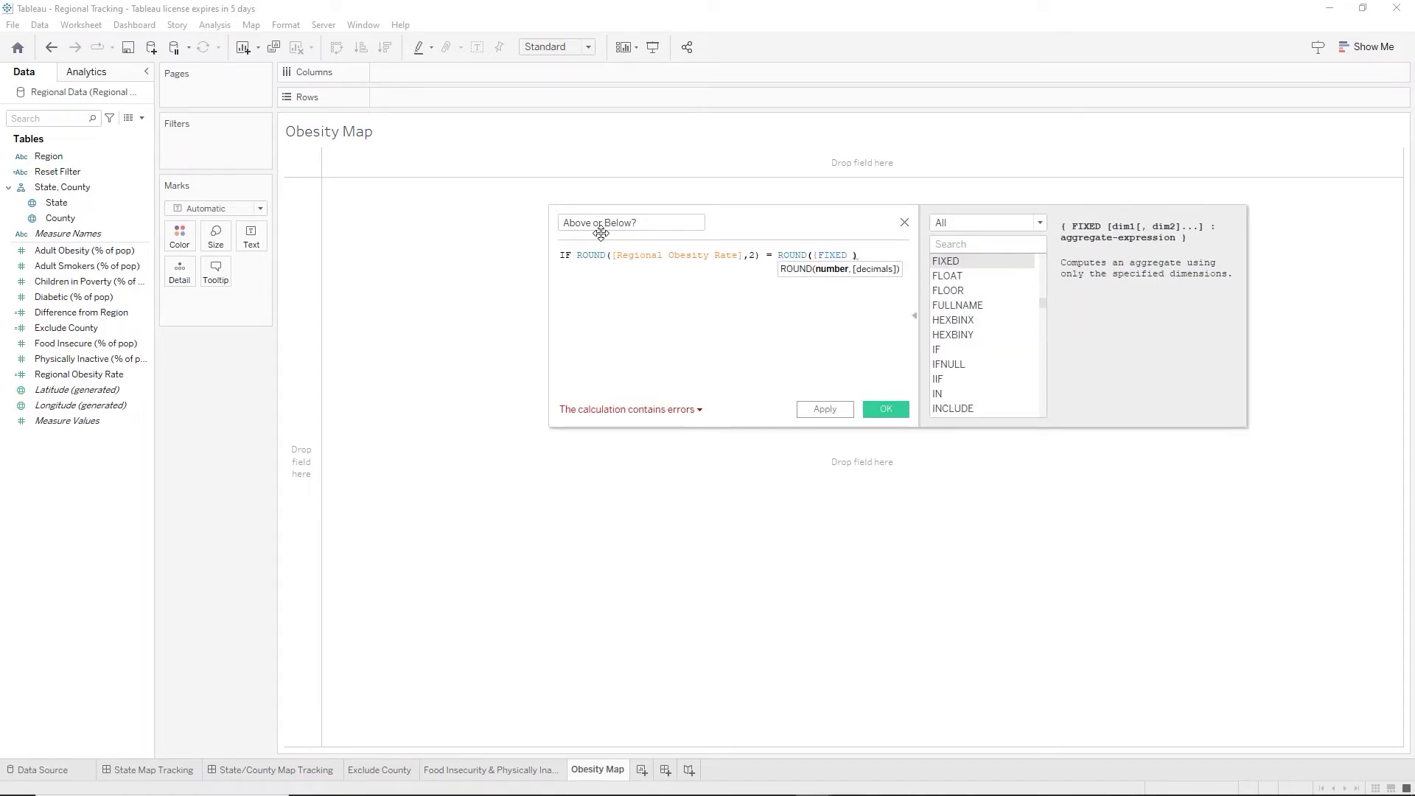
type("state")
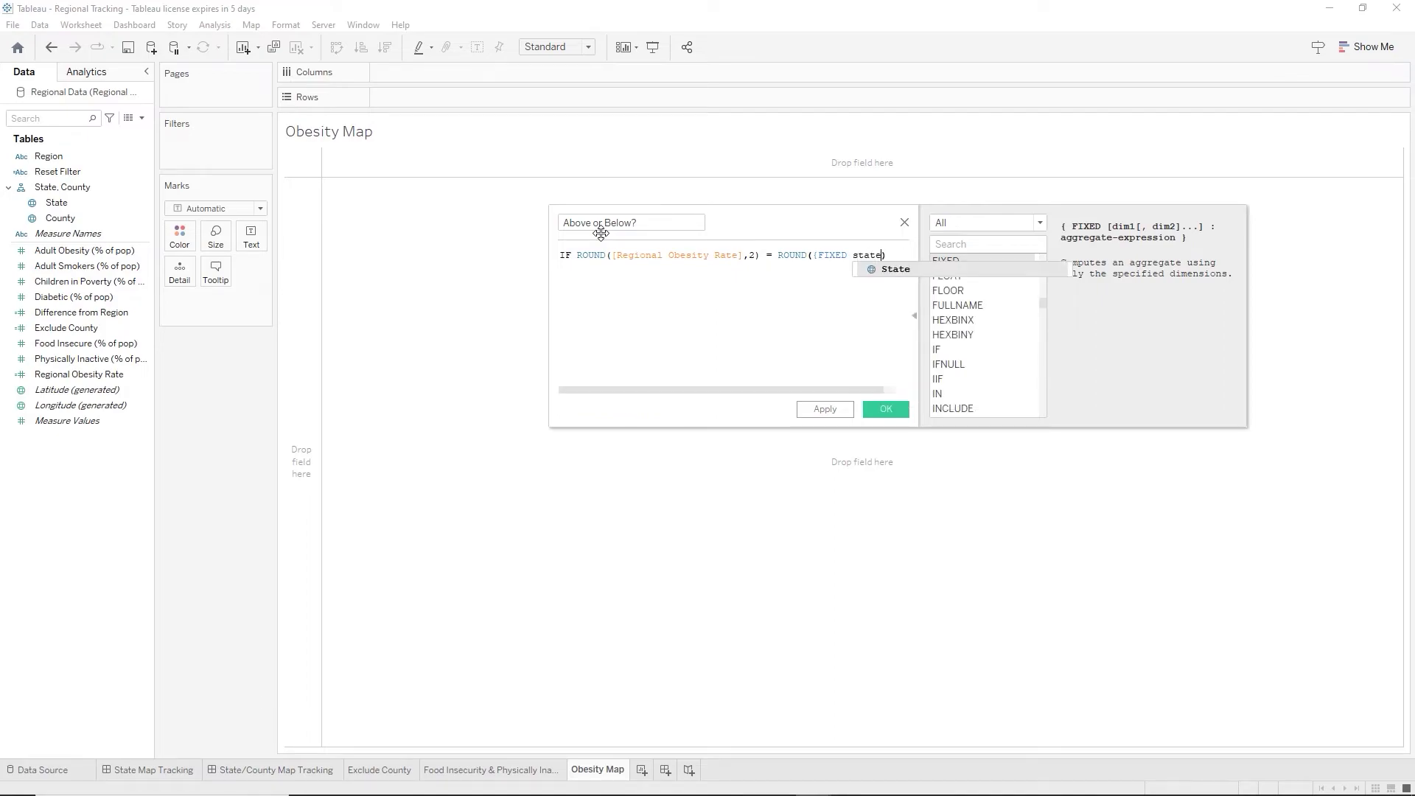
key("Return")
type(", ")
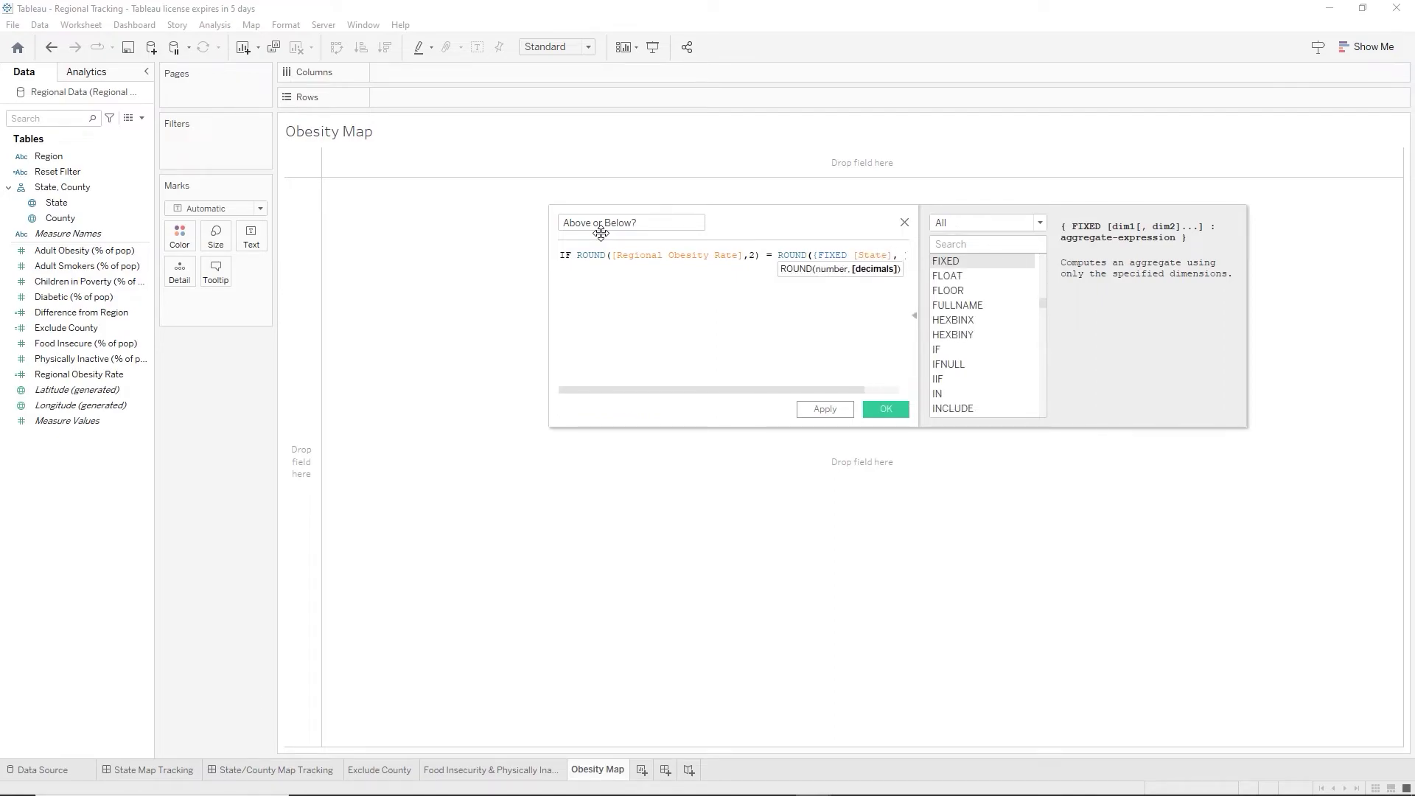
type("cou")
key("Down")
key("Down")
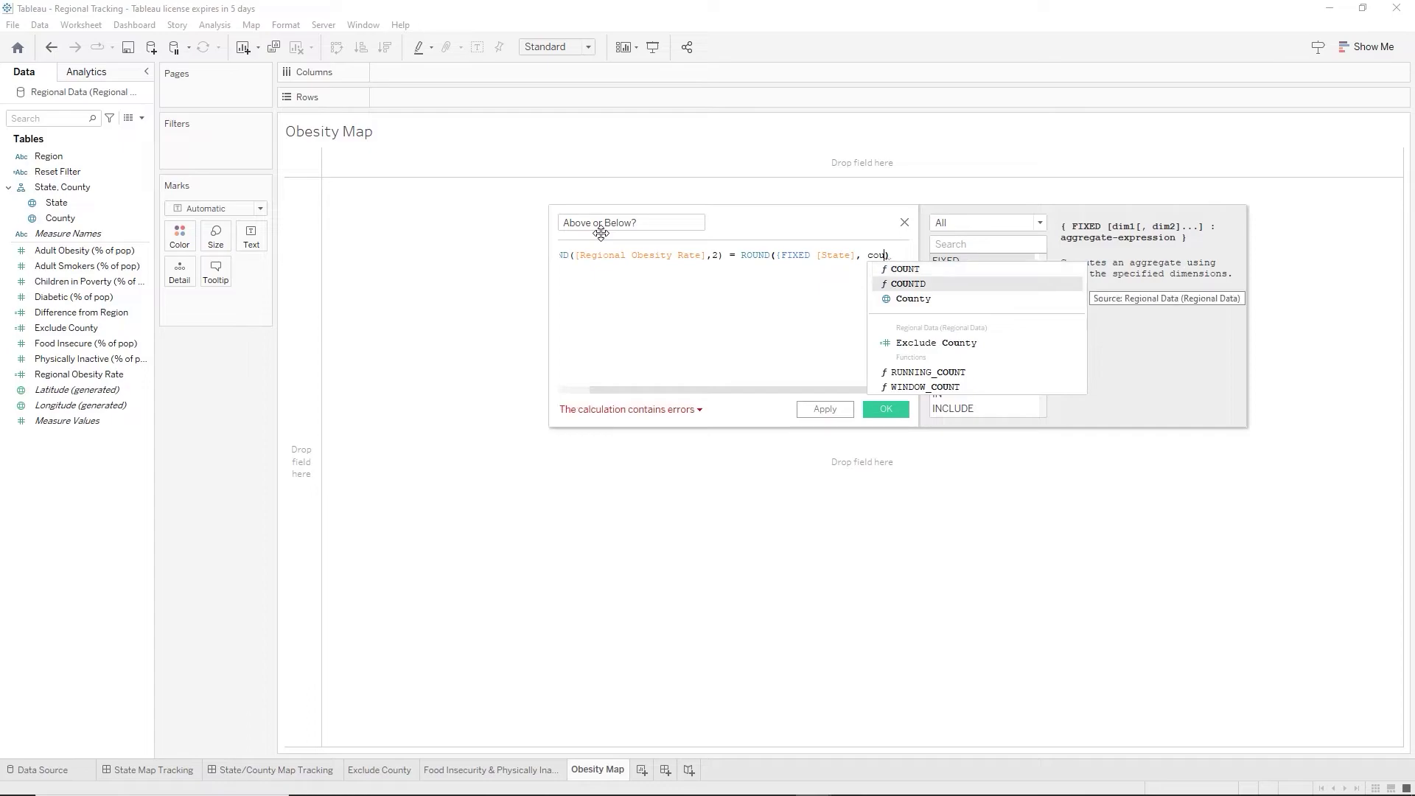
key("Return")
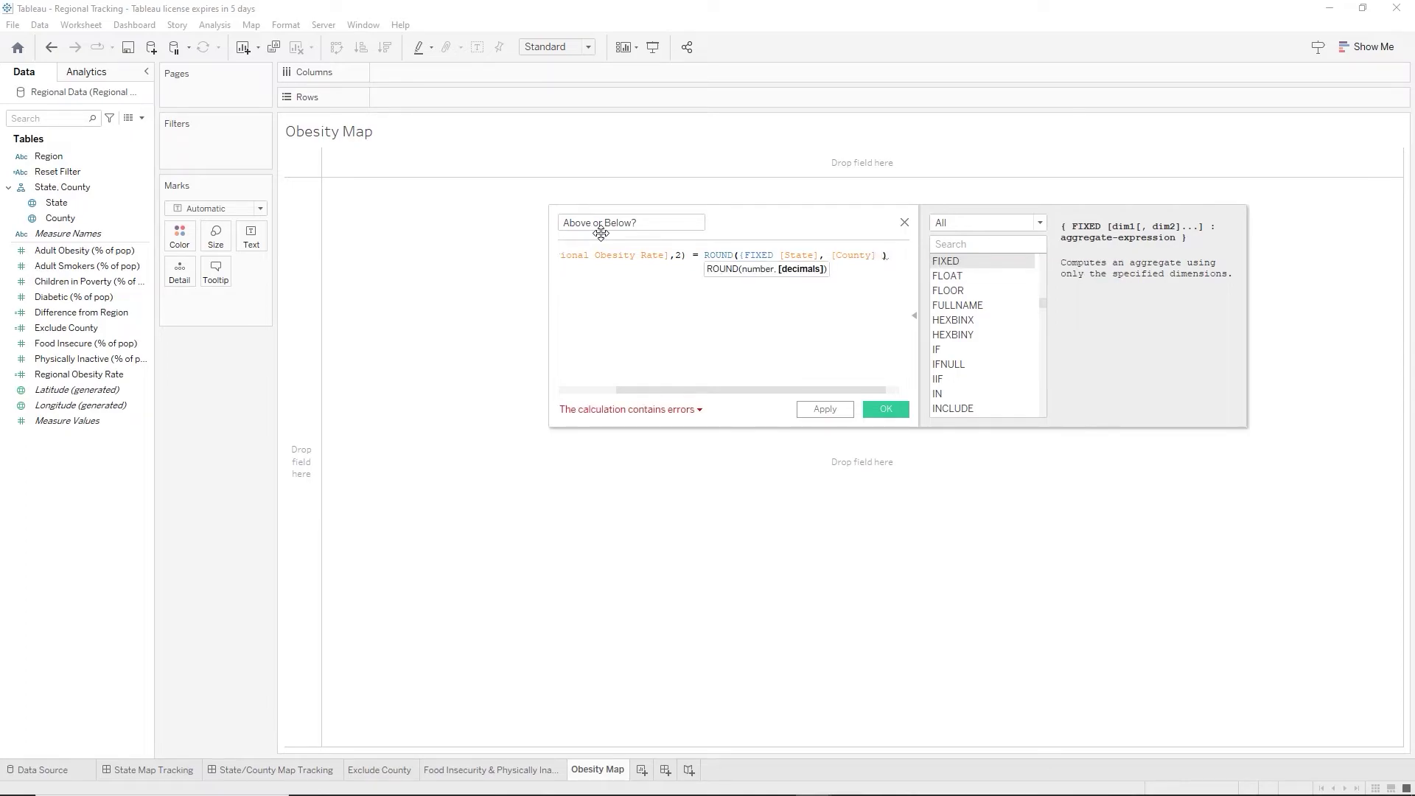
Add : AVG([Adult Obesity (% of pop)]) as the aggregate of the FIXED expression inside the second ROUND function.
type(": av")
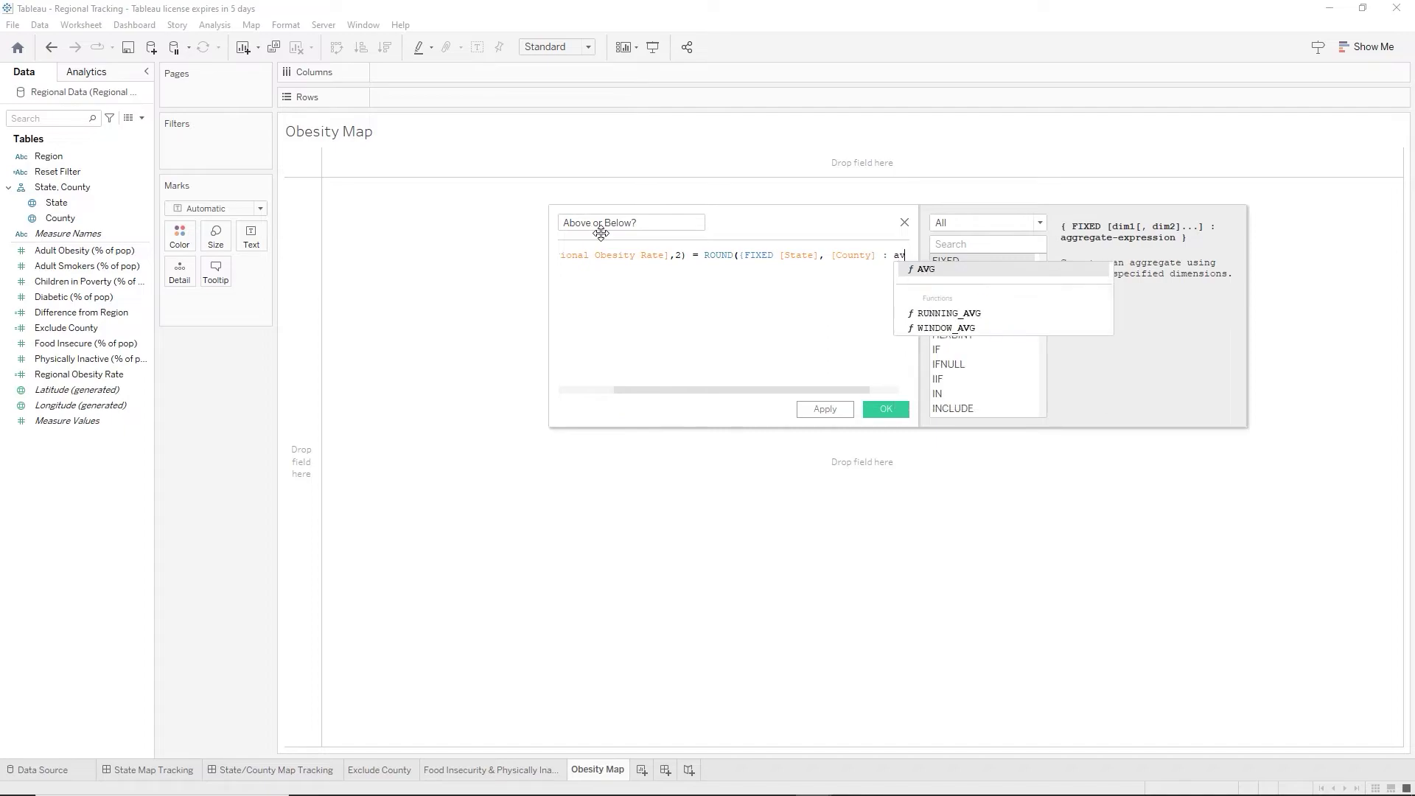
key("Return")
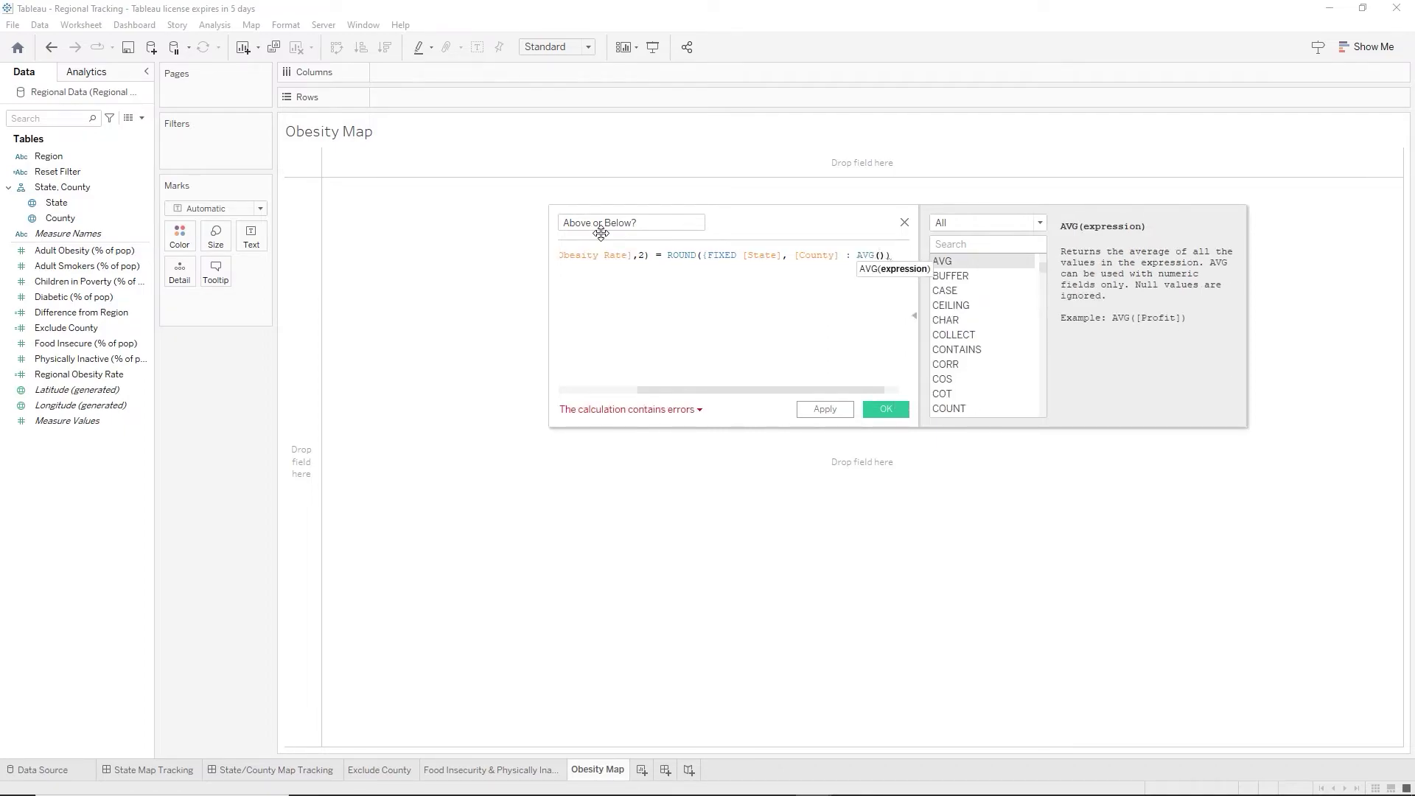
type("adul")
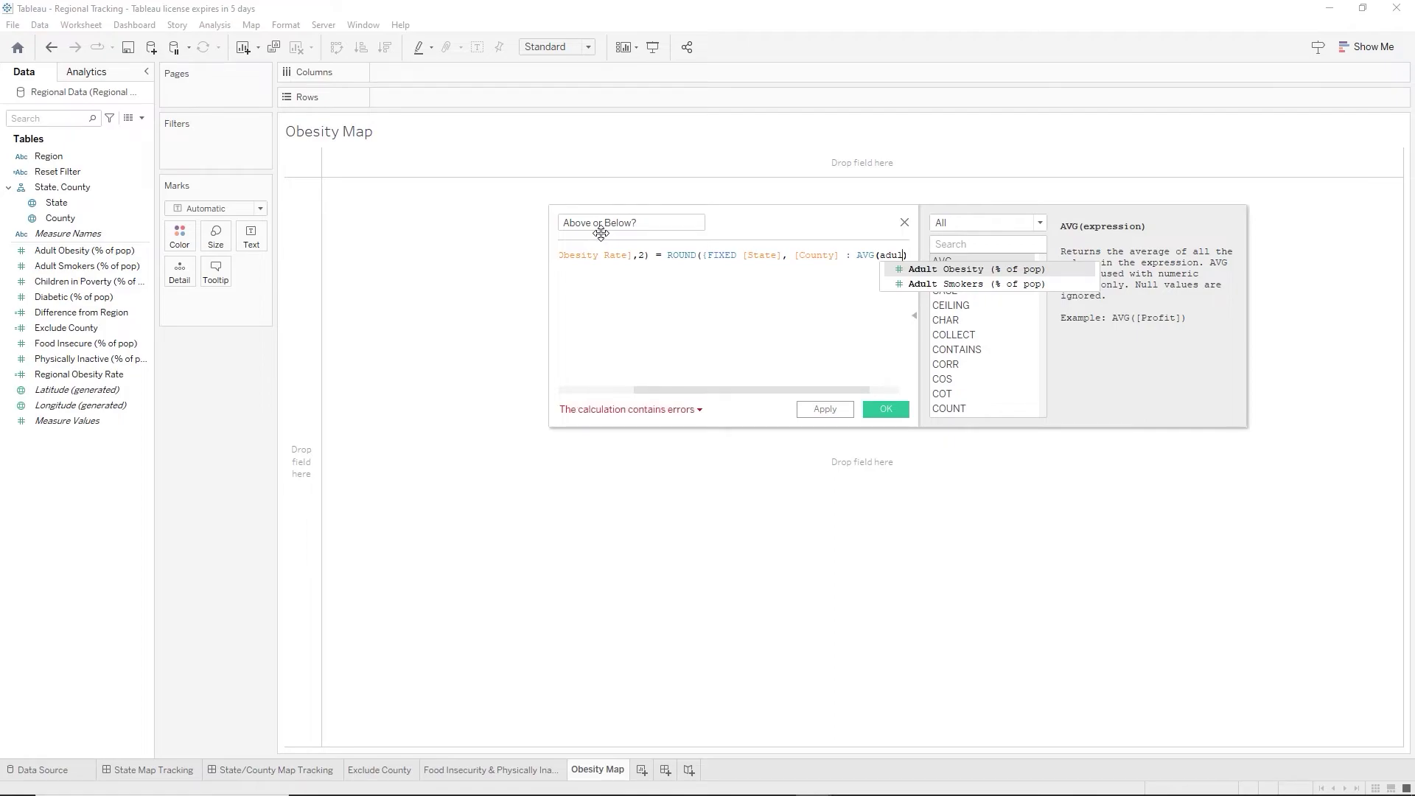
key("Return")
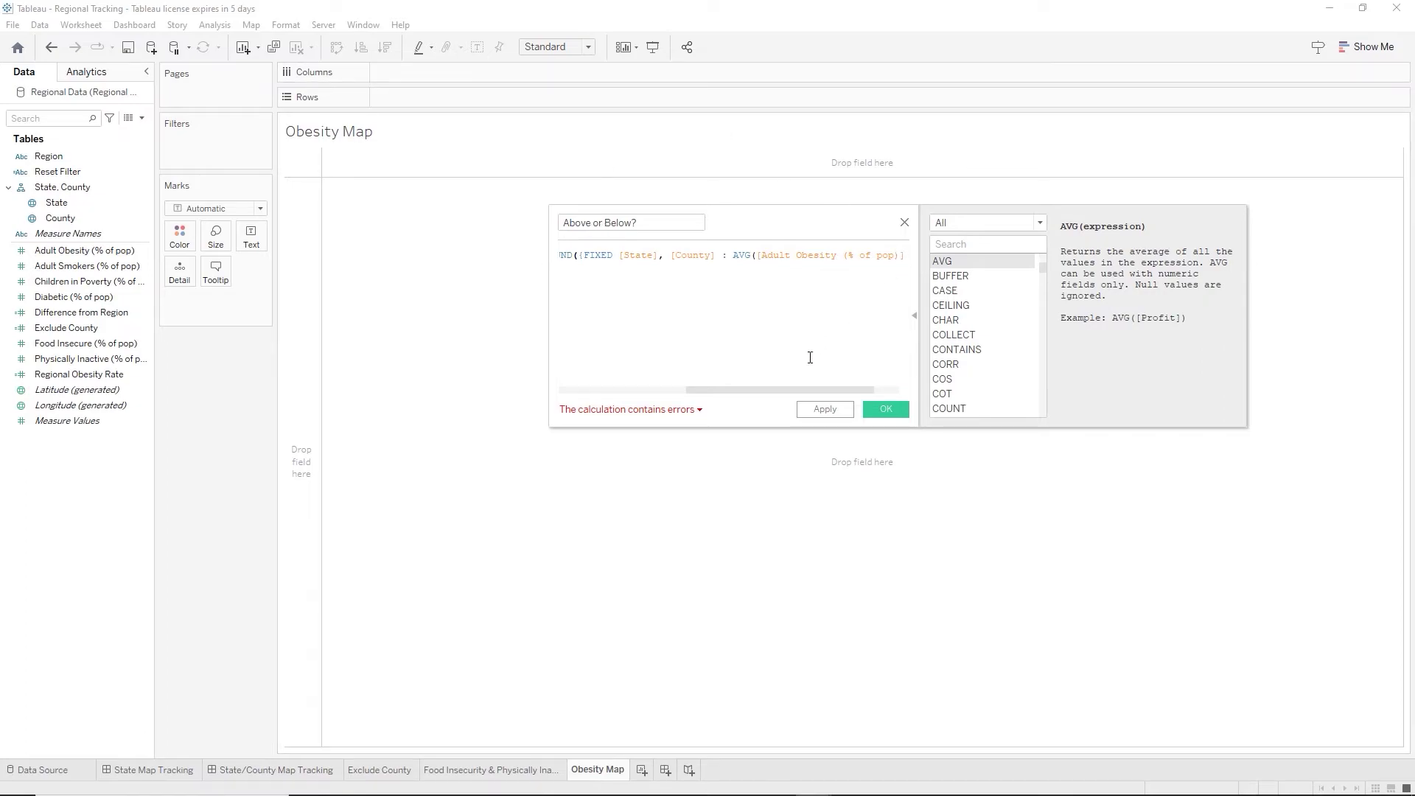
left_click_drag(785, 392, 821, 398)
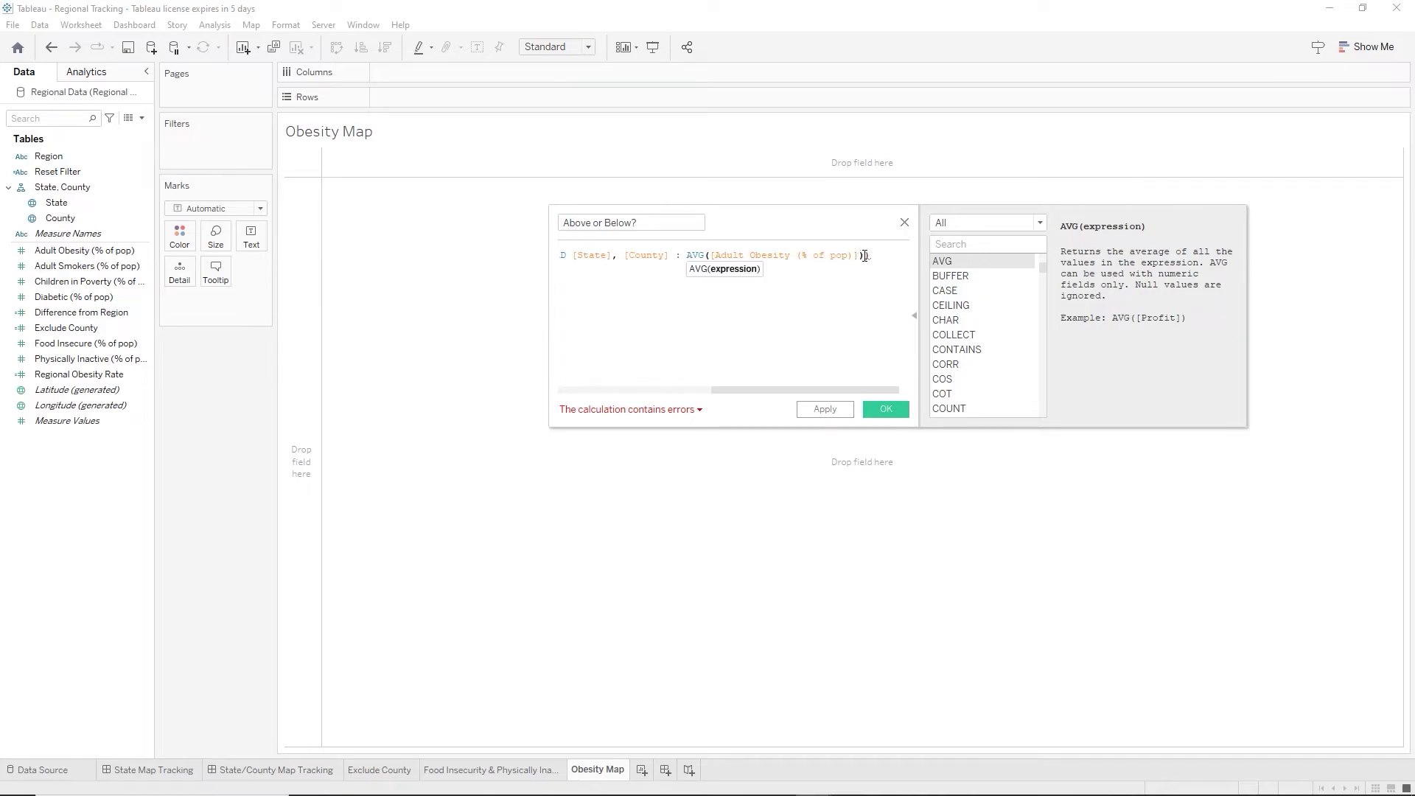
type(",")
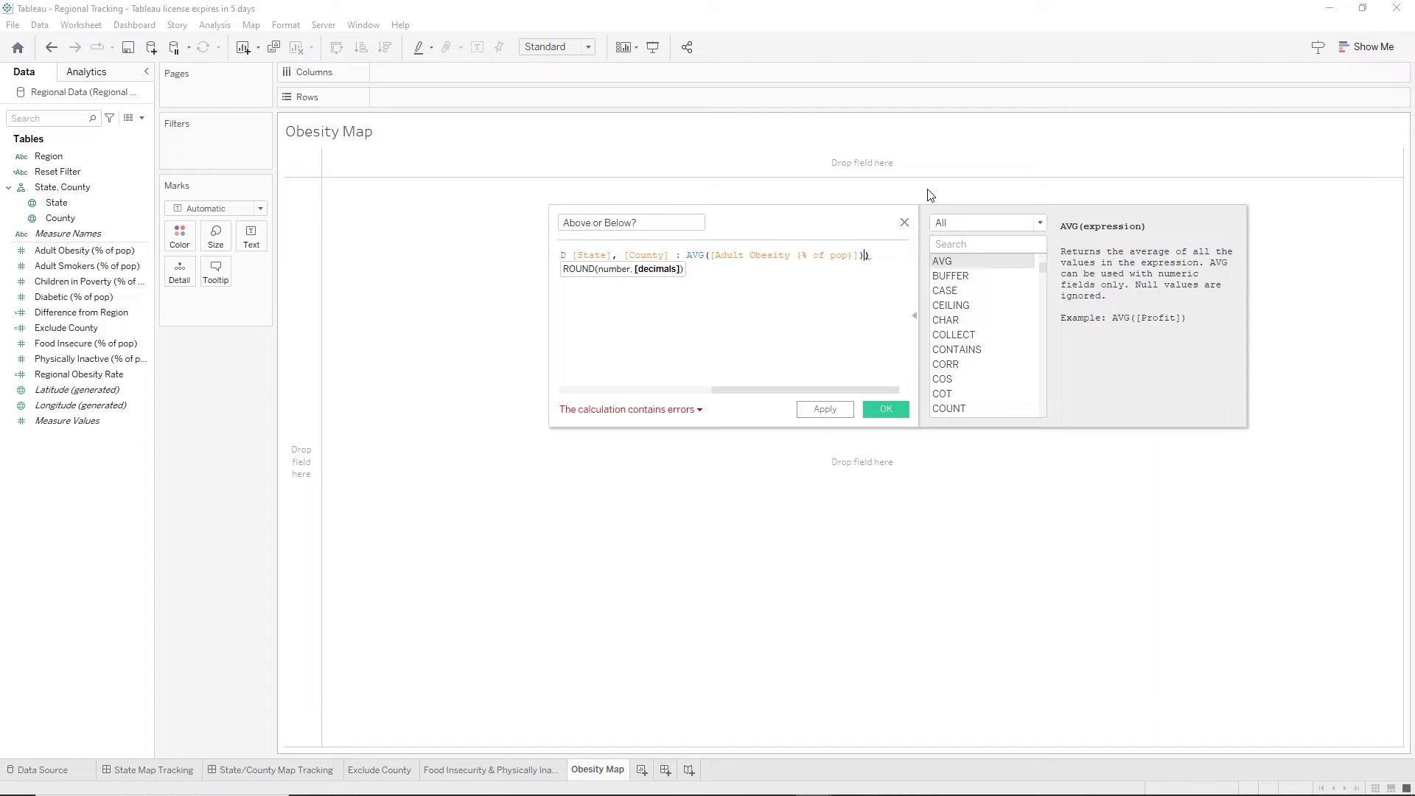
Close the FIXED expression in the IF condition with a brace and round it to 2 decimals.
type(")},2")
type(")")
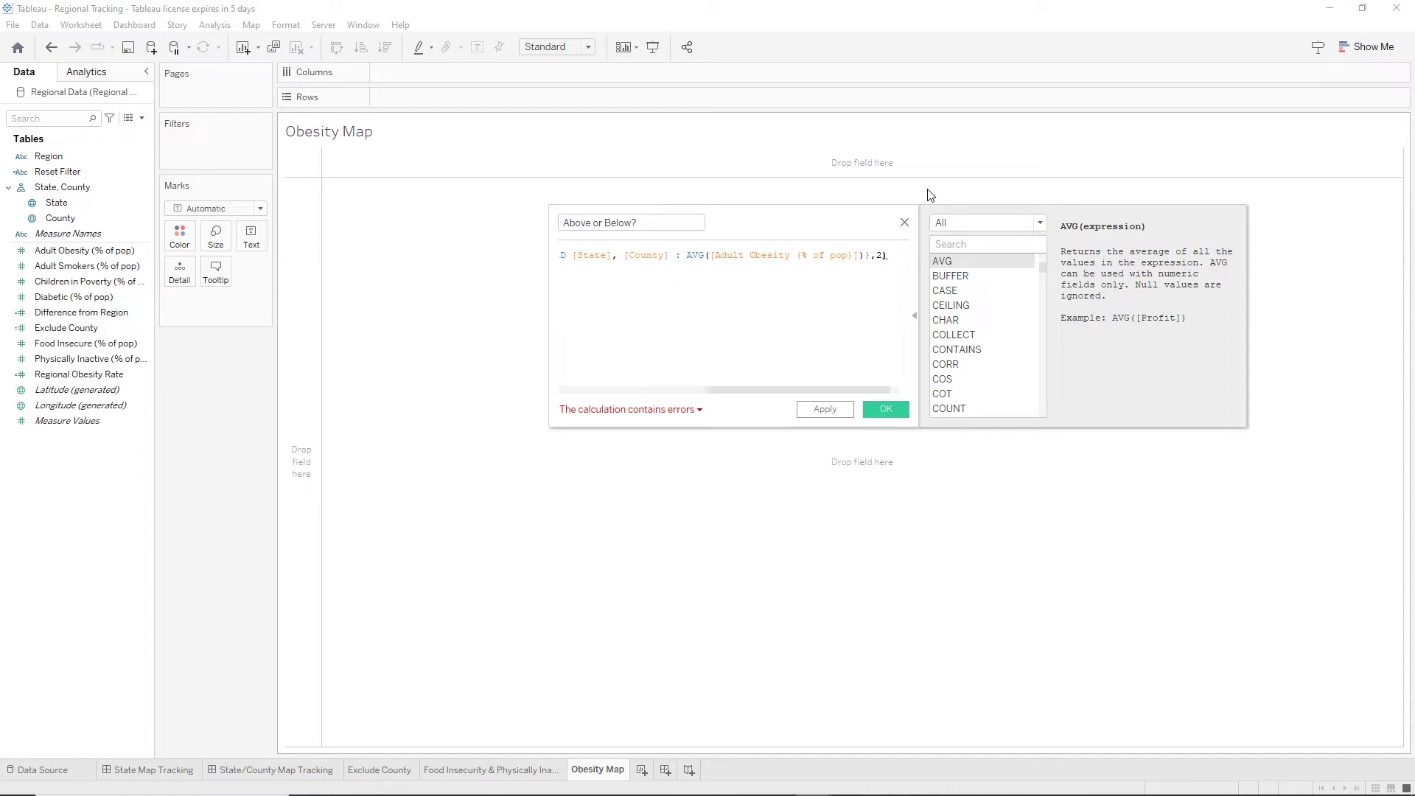
key("Return")
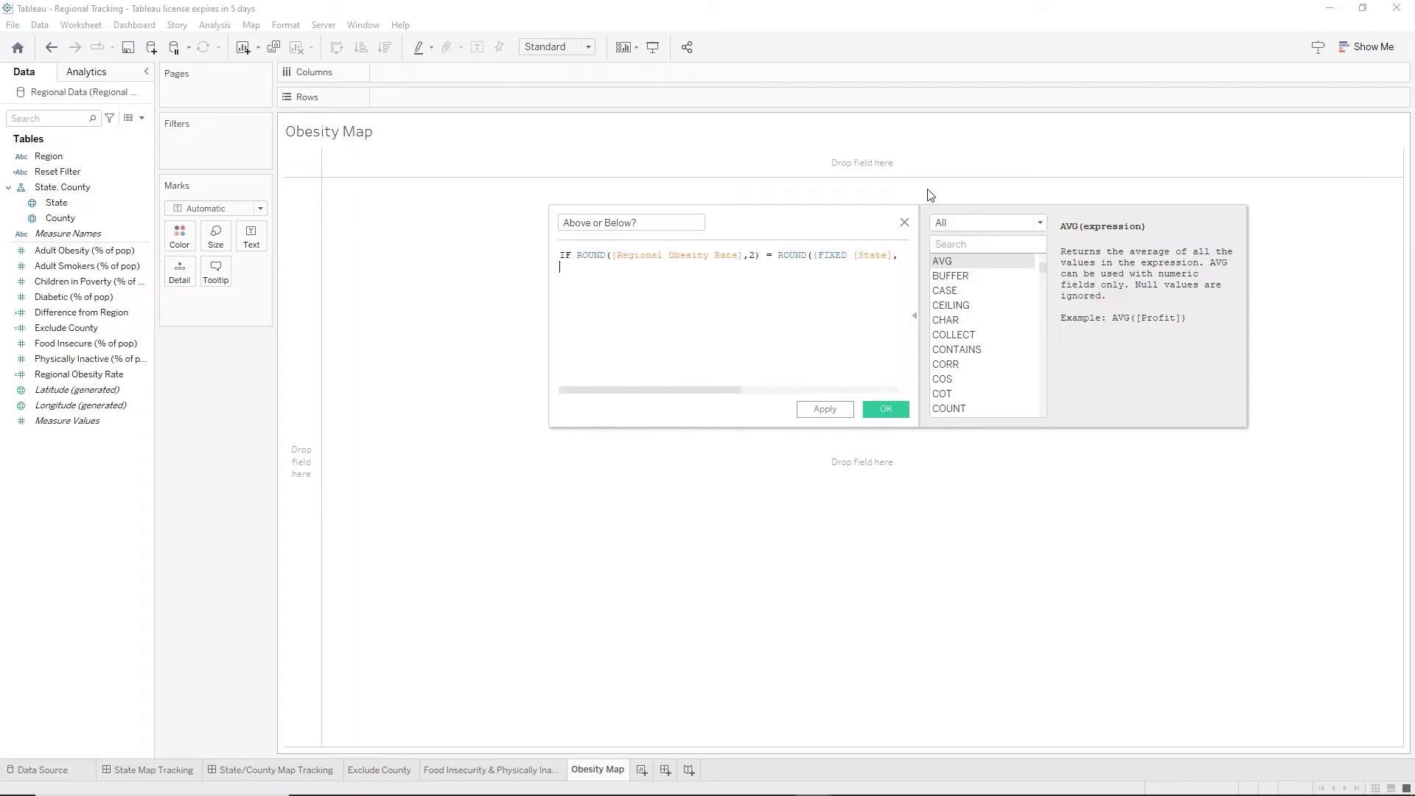
Add a THEN line that returns "on par with" for the IF condition.
type("th")
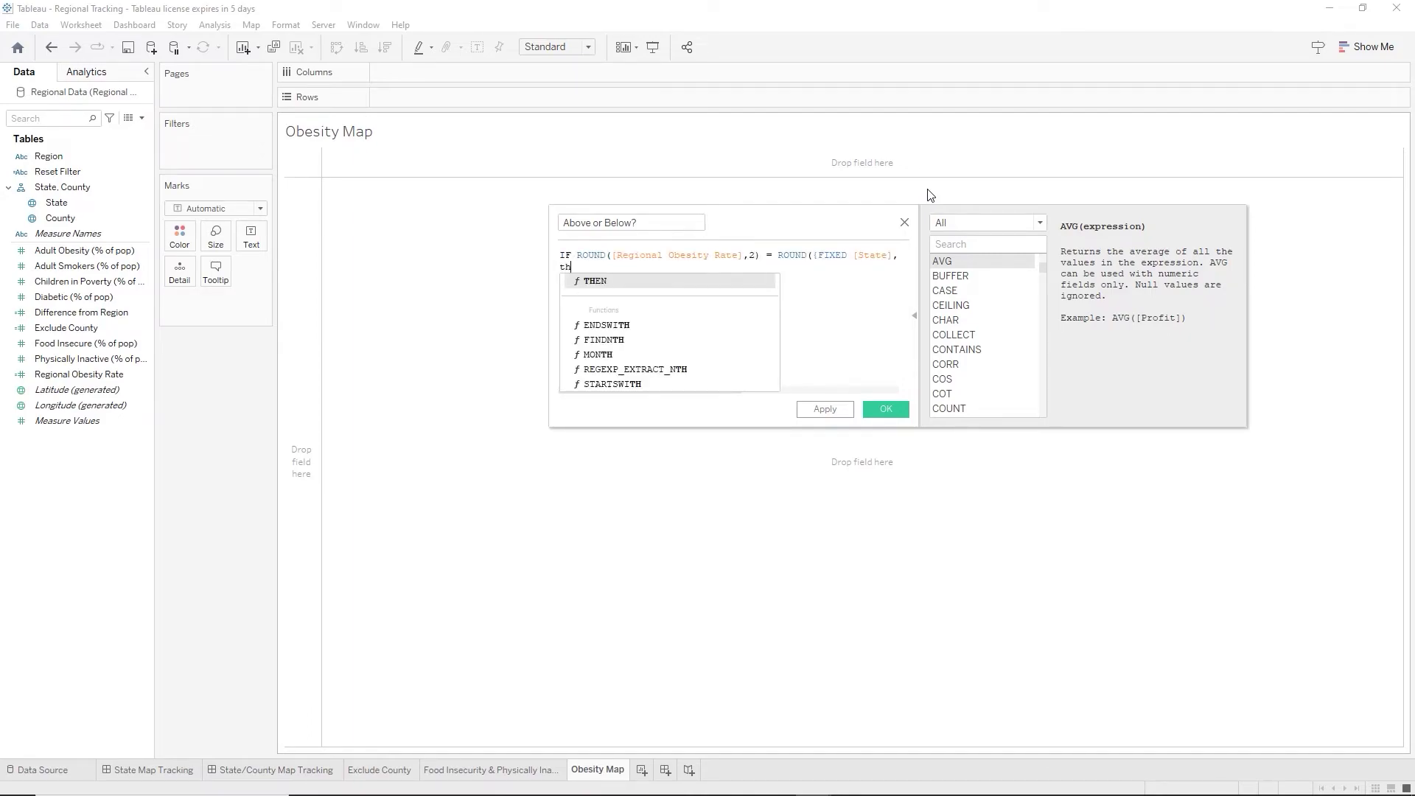
key("Return")
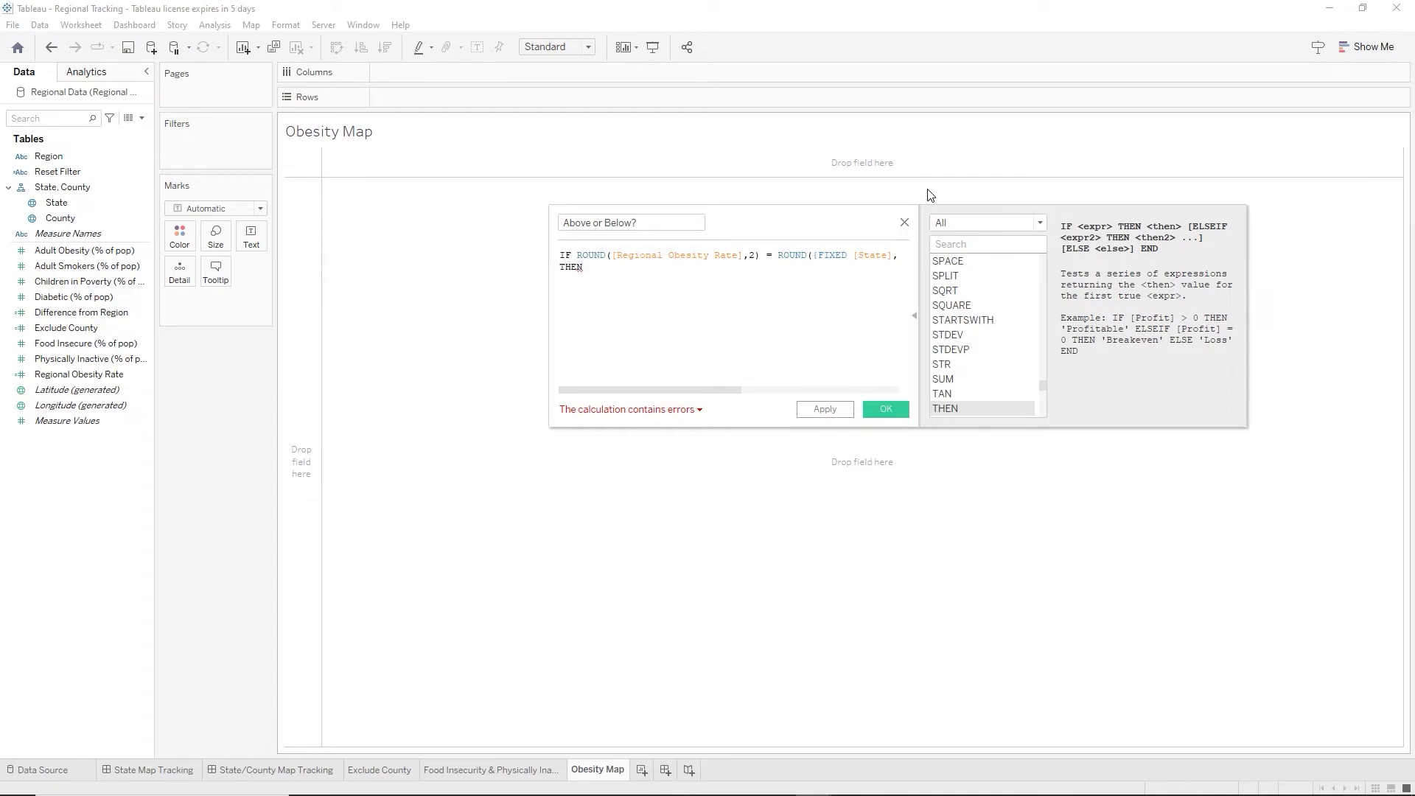
type("\"on par with\"")
key("Return")
Start an ELSEIF line with ROUND([Regional Obesity Rate],2).
type("el")
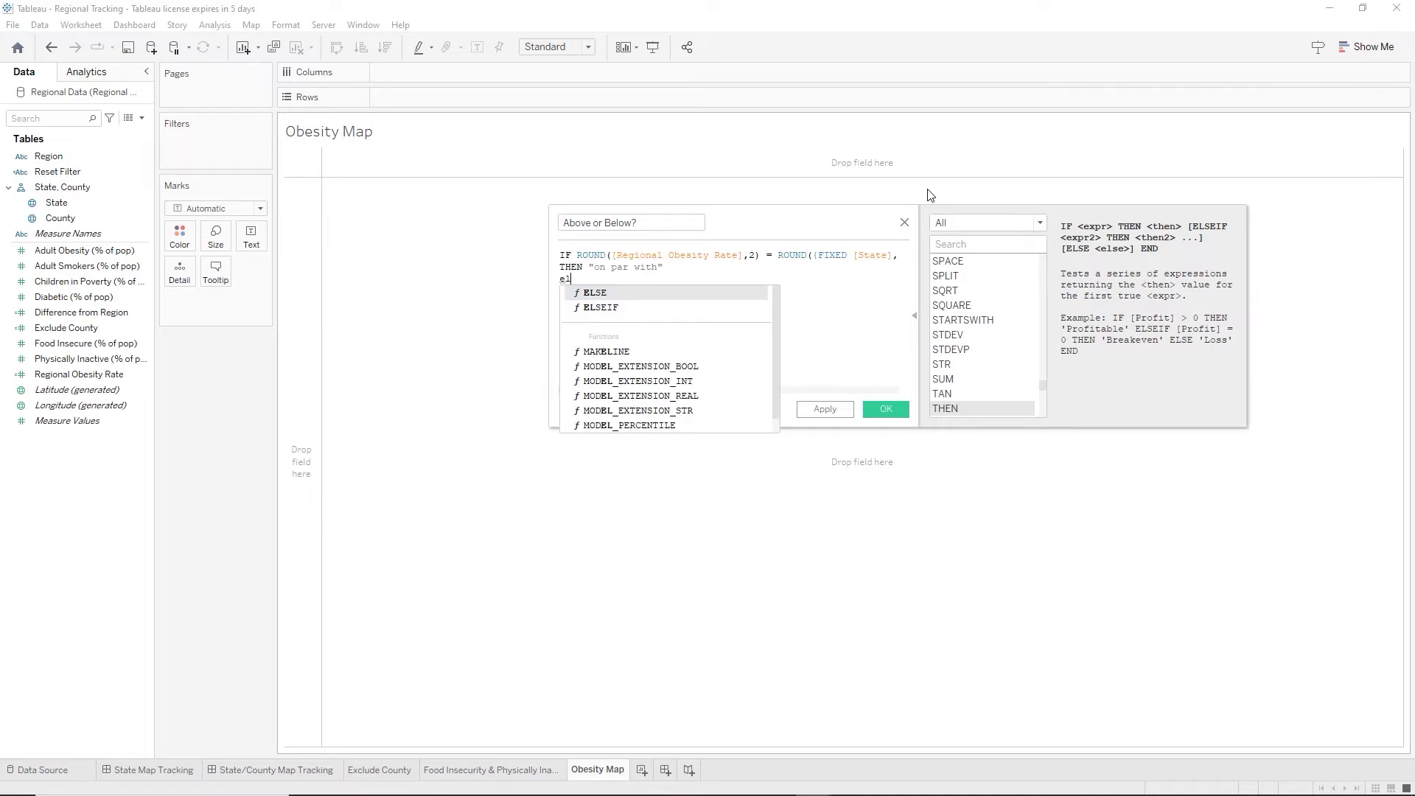
key("Down")
key("Return")
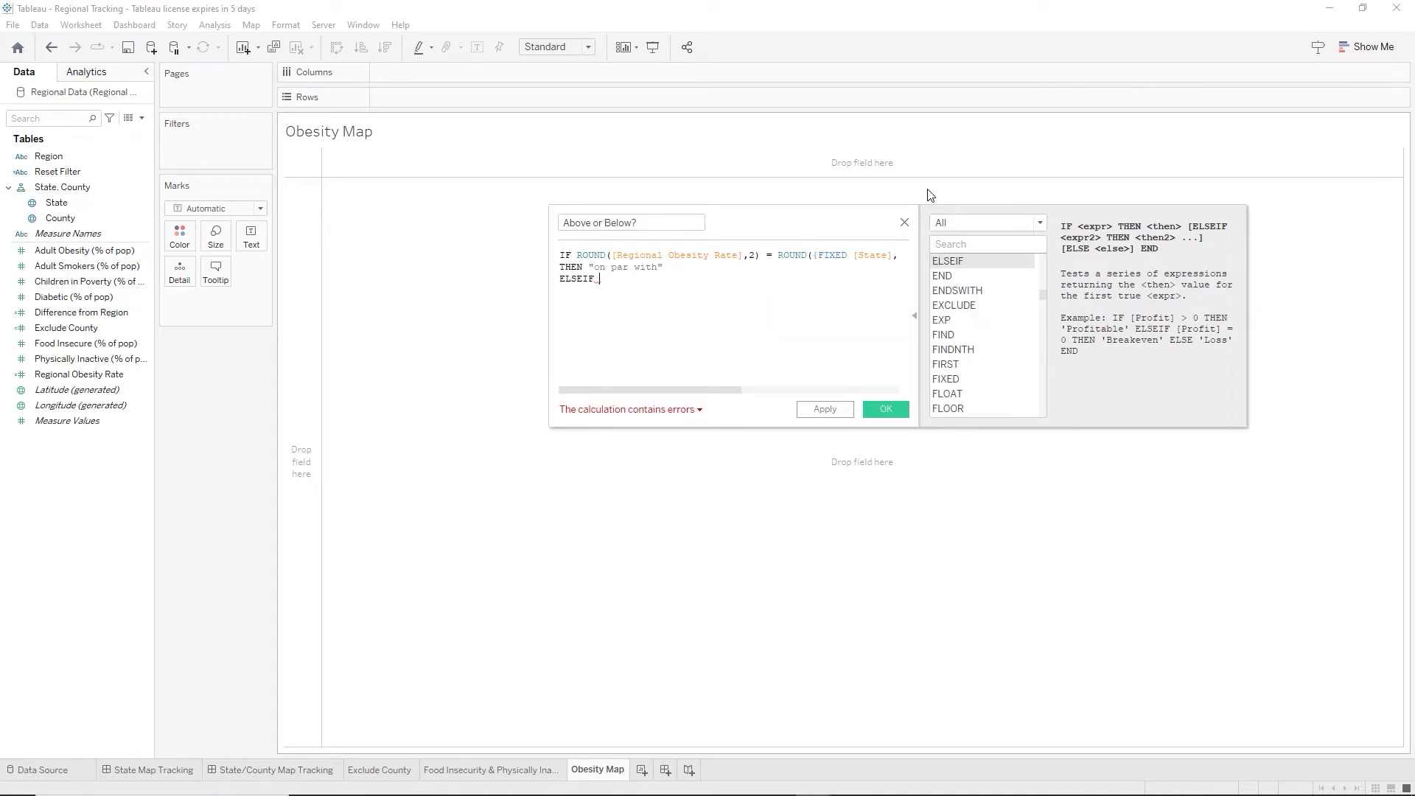
type("ro")
key("Return")
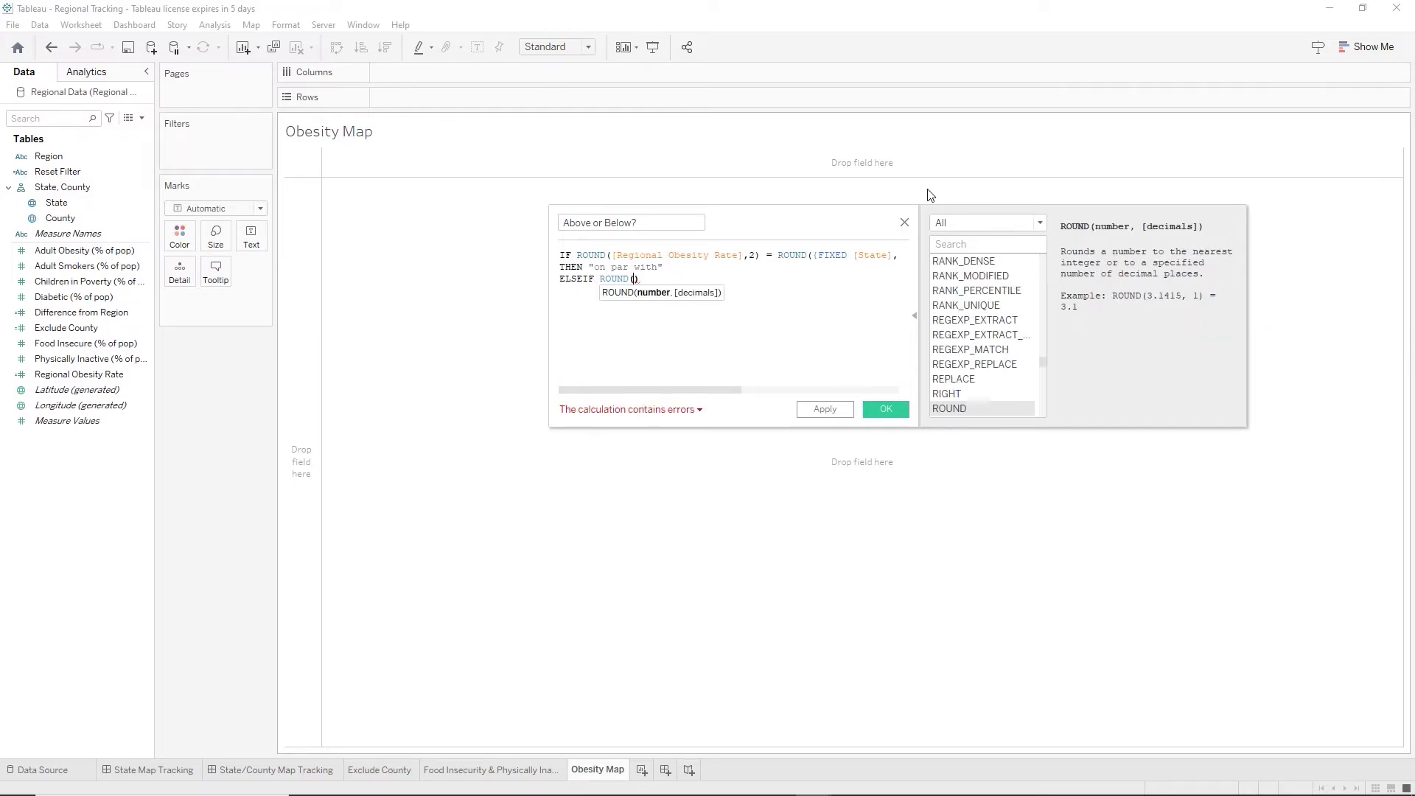
type("regio")
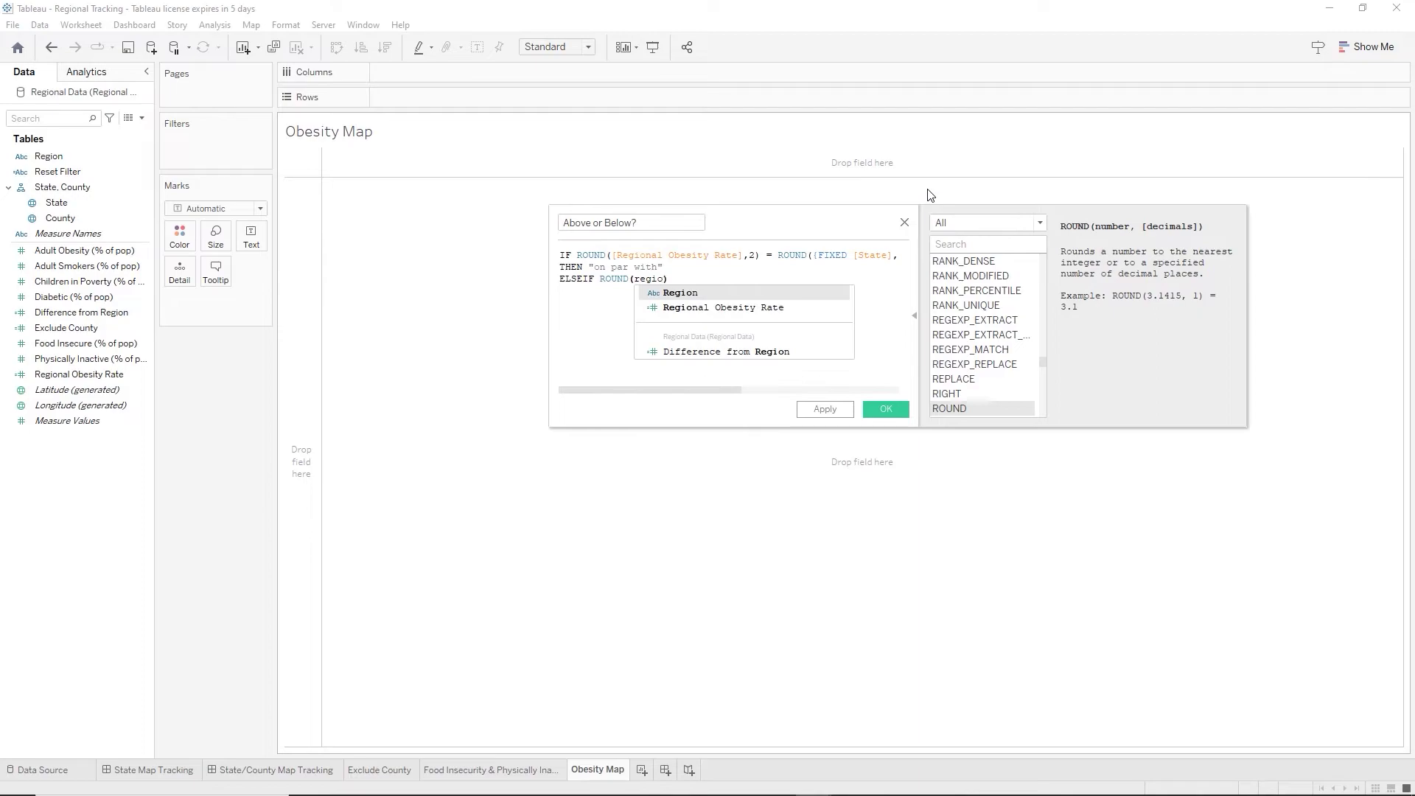
key("Down")
key("Return")
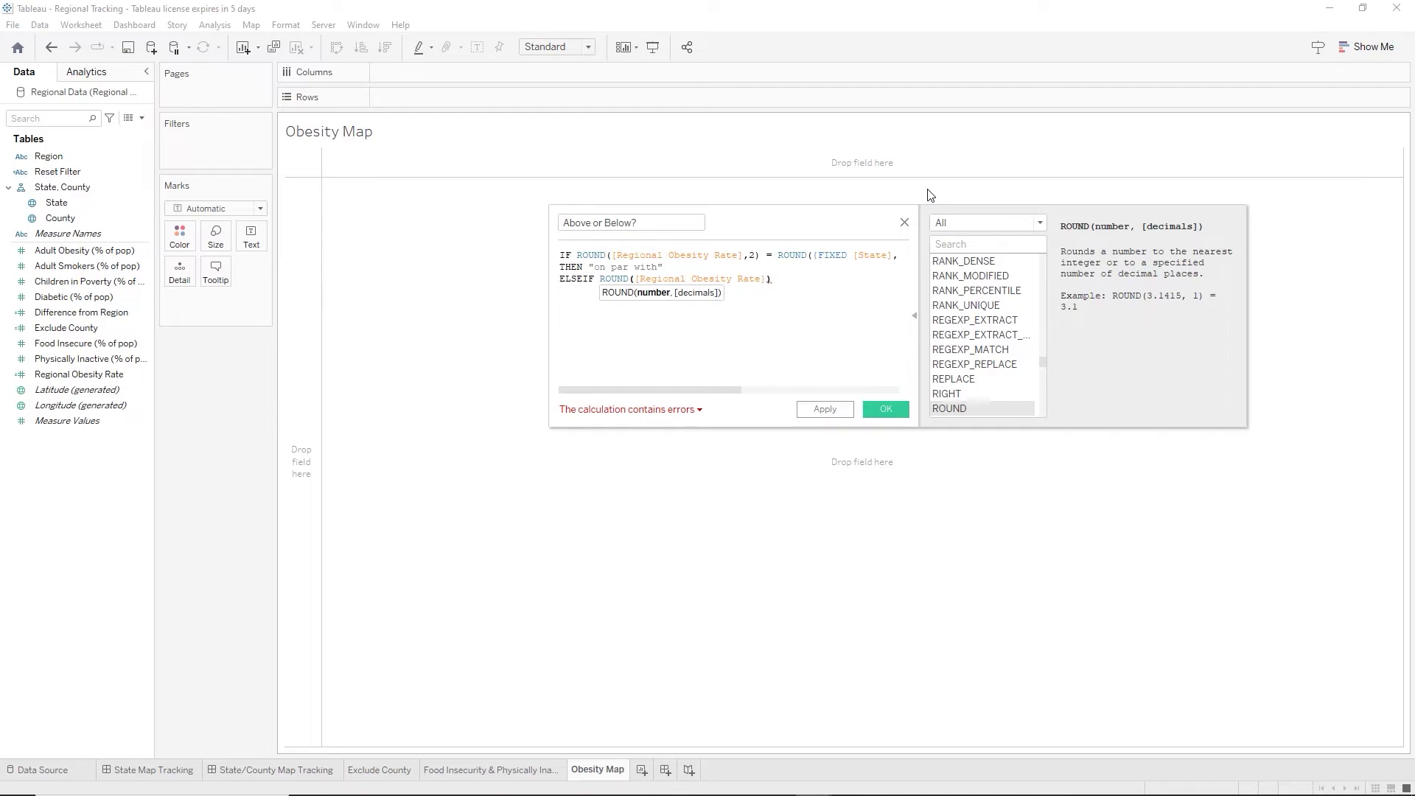
type(",2)")
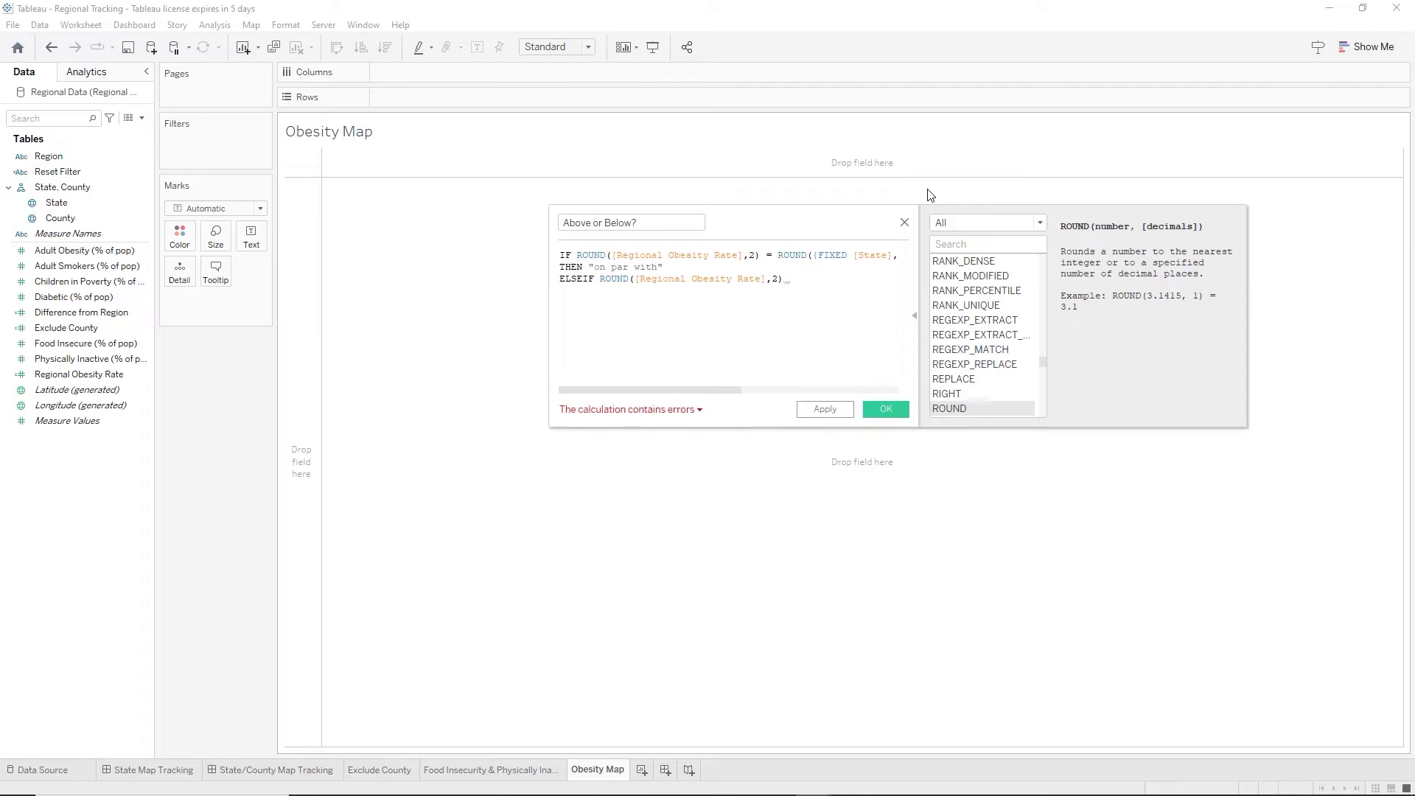
Compare the ELSEIF value as less than a ROUND containing a level-of-detail expression, opened with {FIXED [State],[County] :.
type(" < roun")
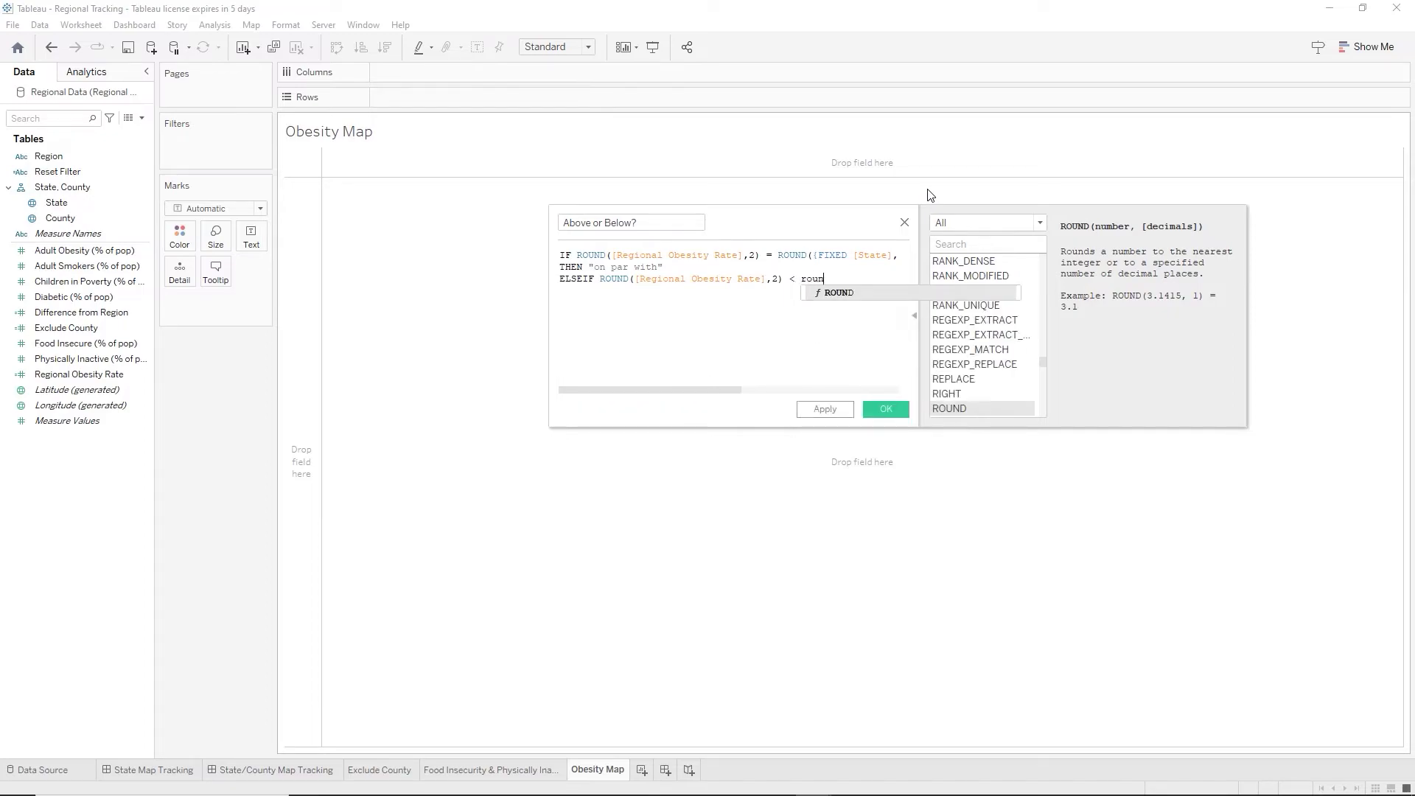
key("Return")
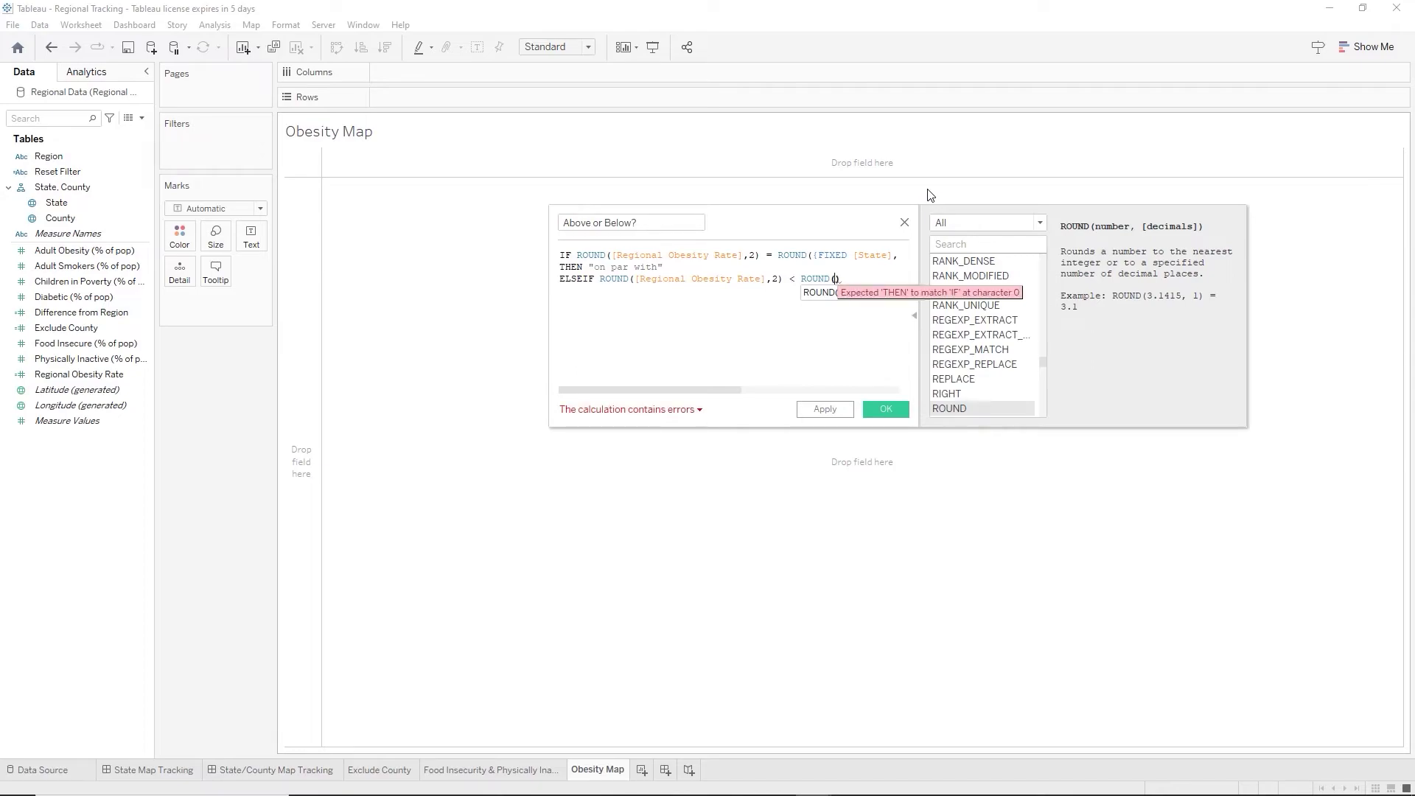
type("{")
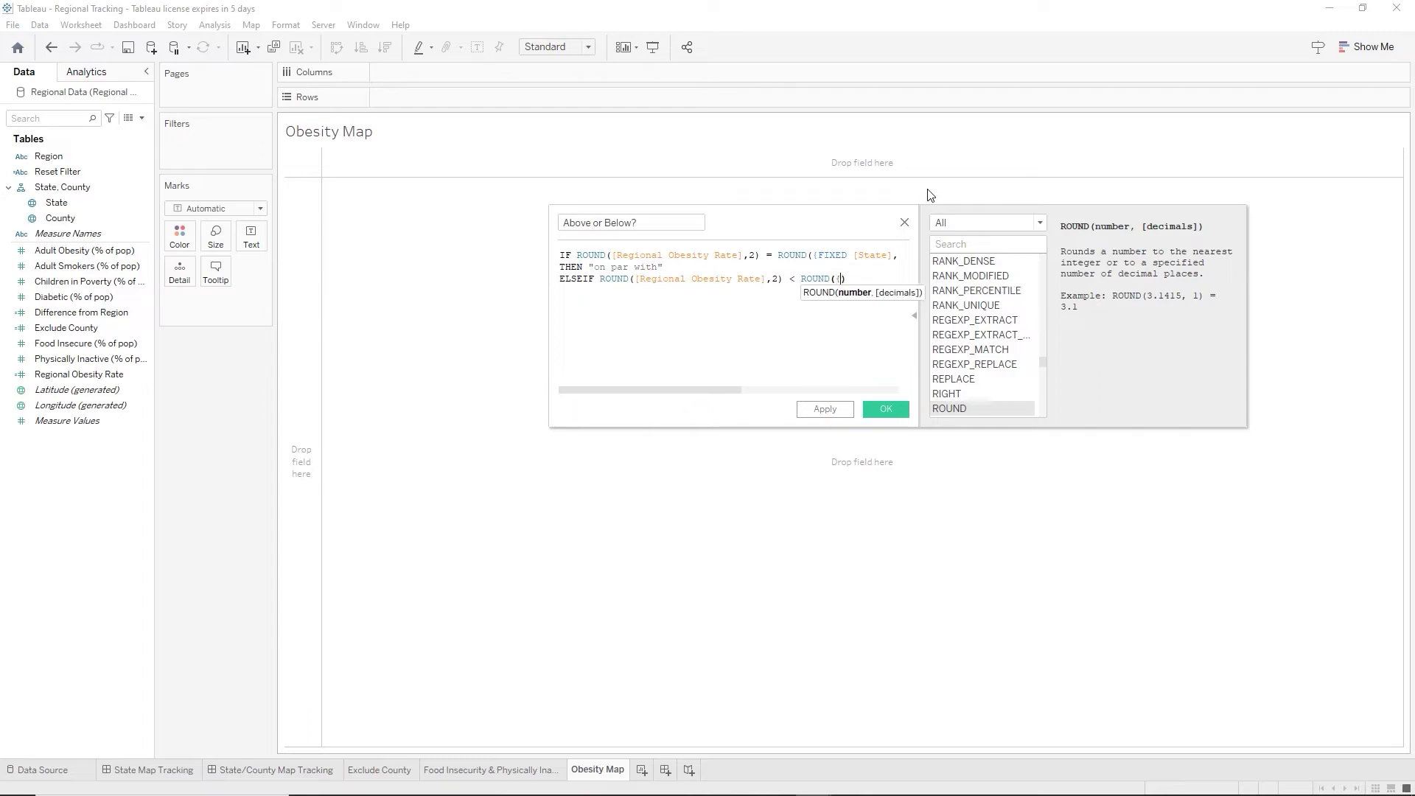
type("fi")
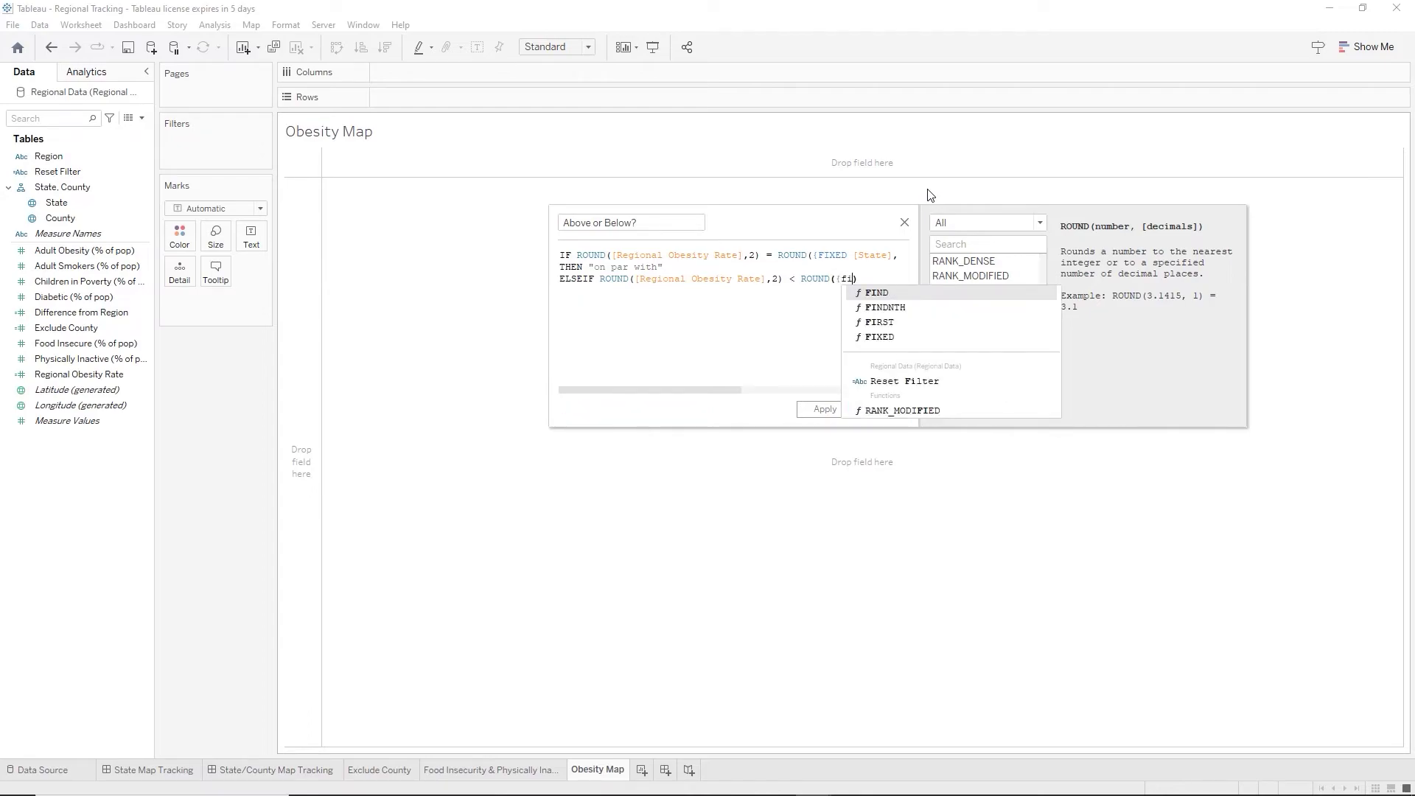
key("Down")
key("Down")
key("Down")
key("Return")
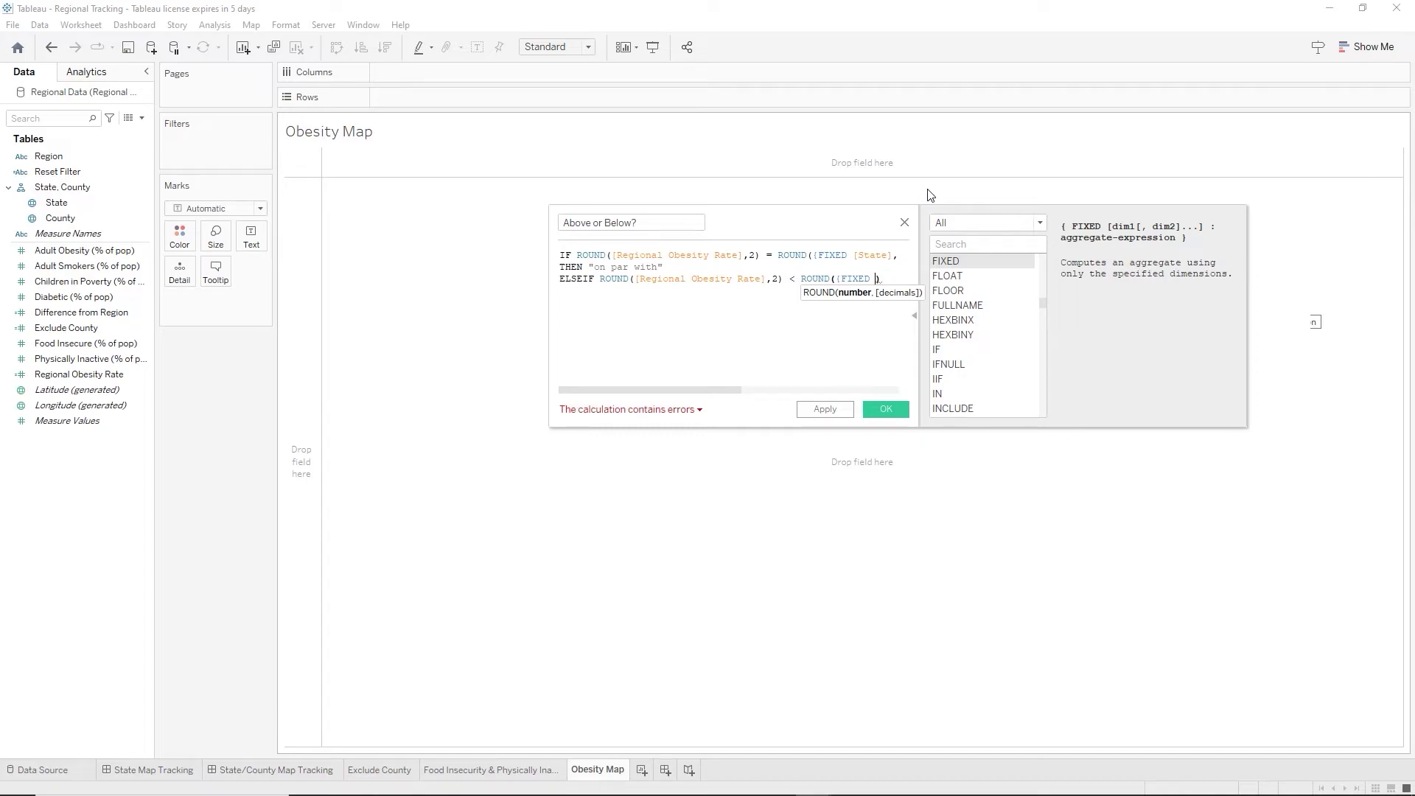
type("[State]")
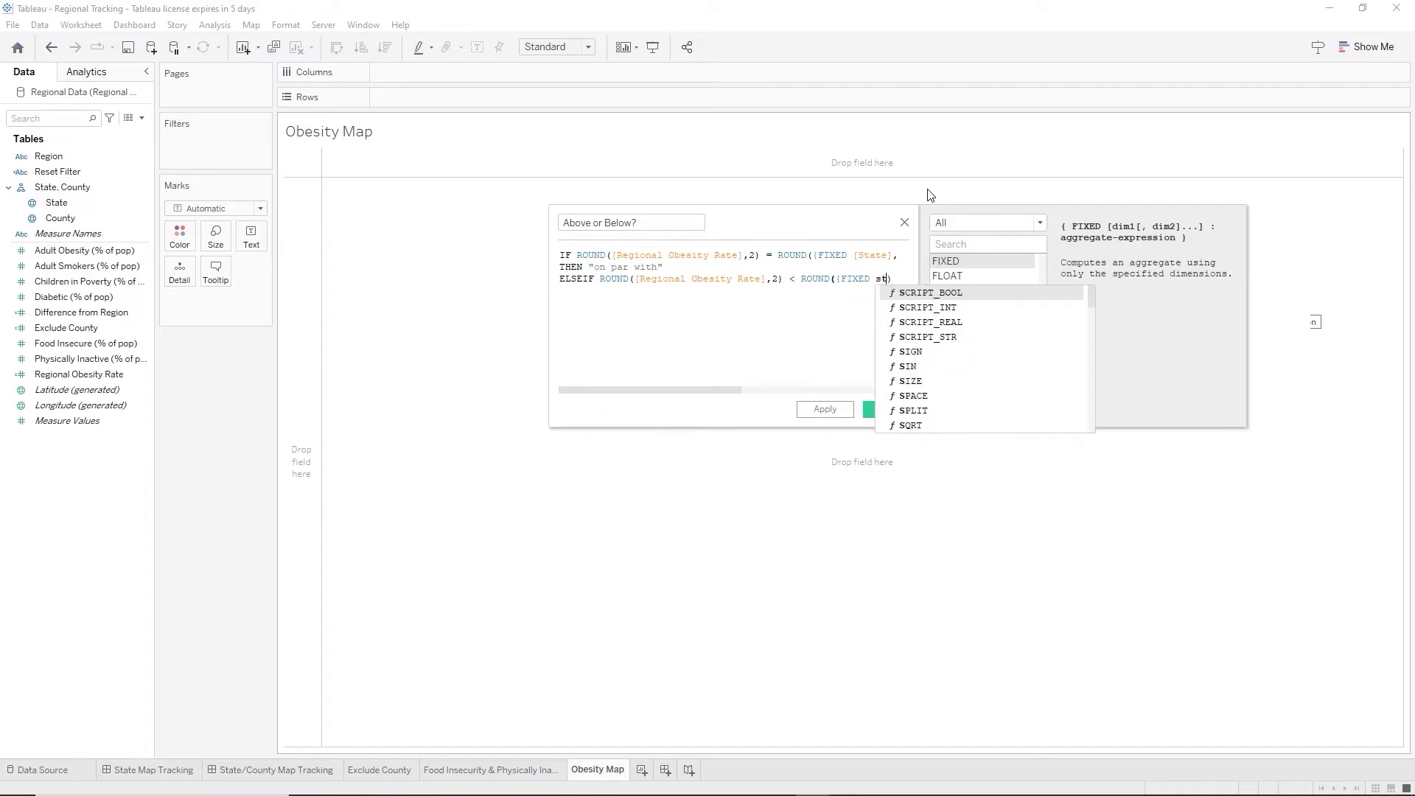
type(",")
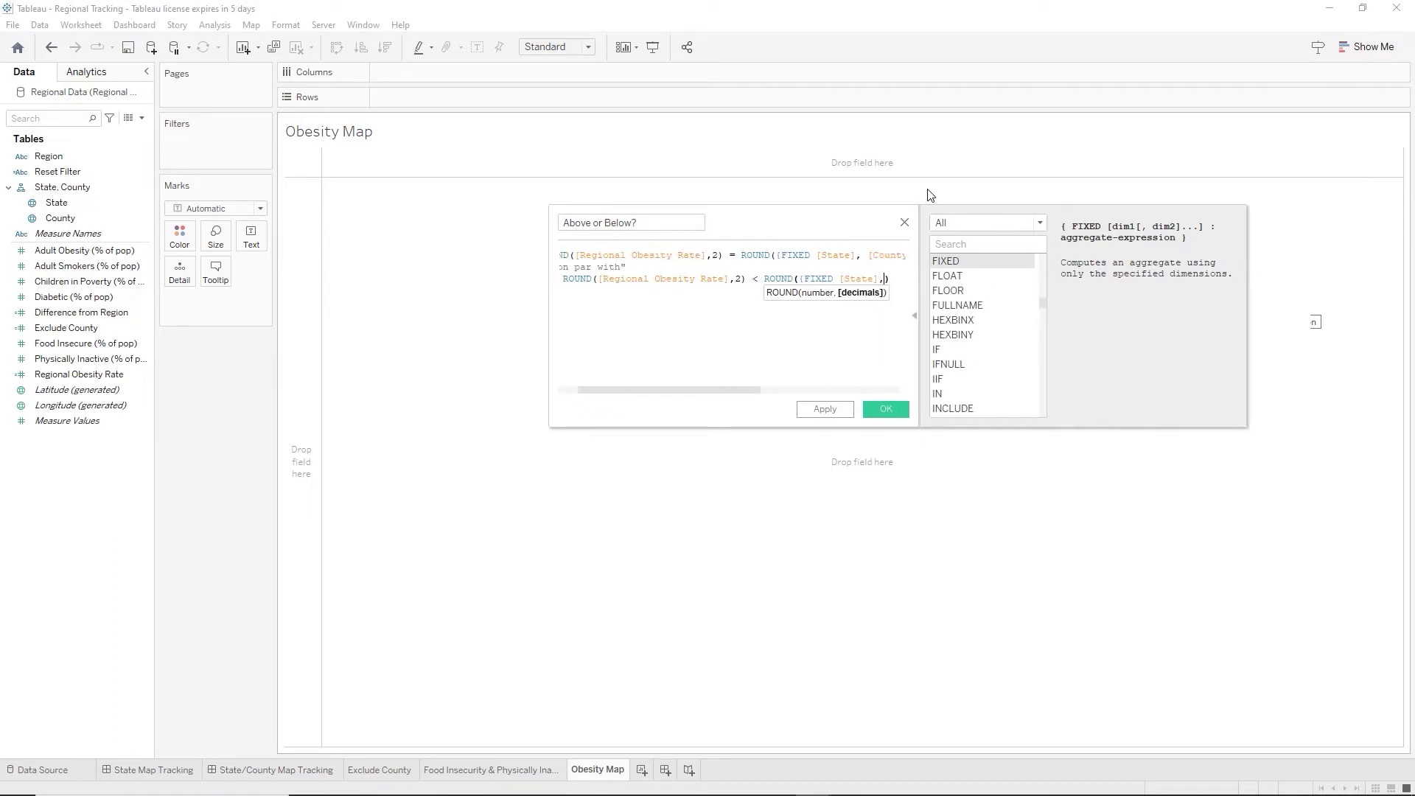
type("county")
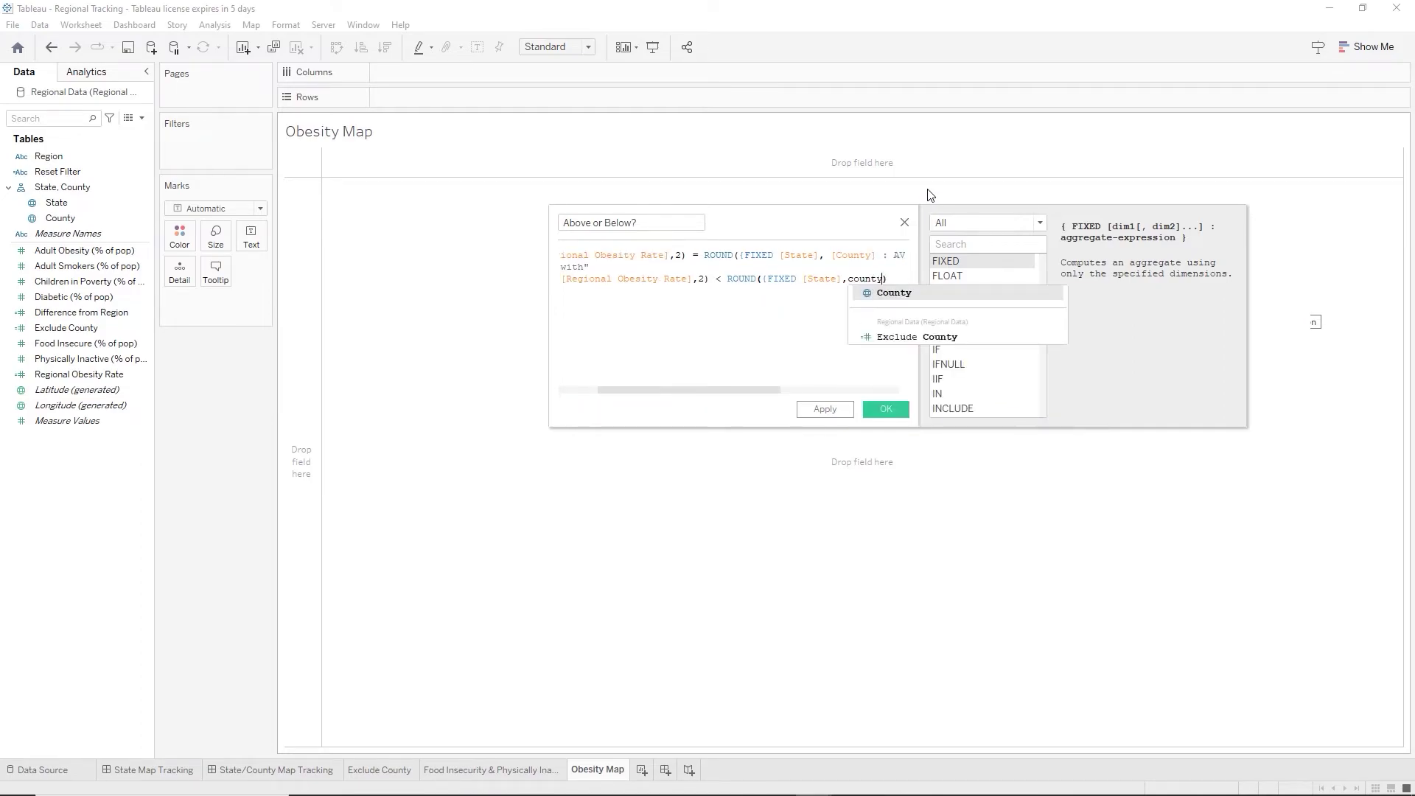
key("Return")
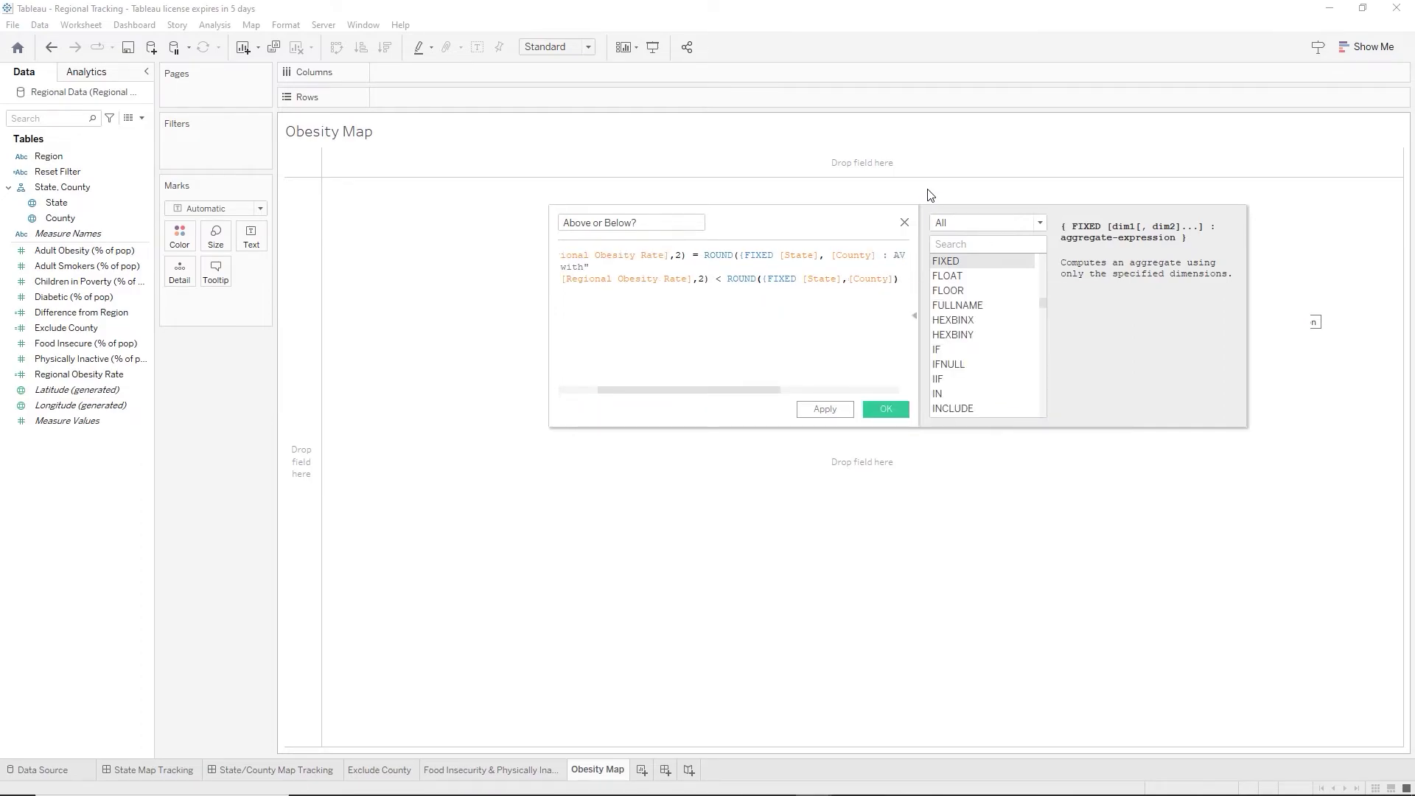
type(",")
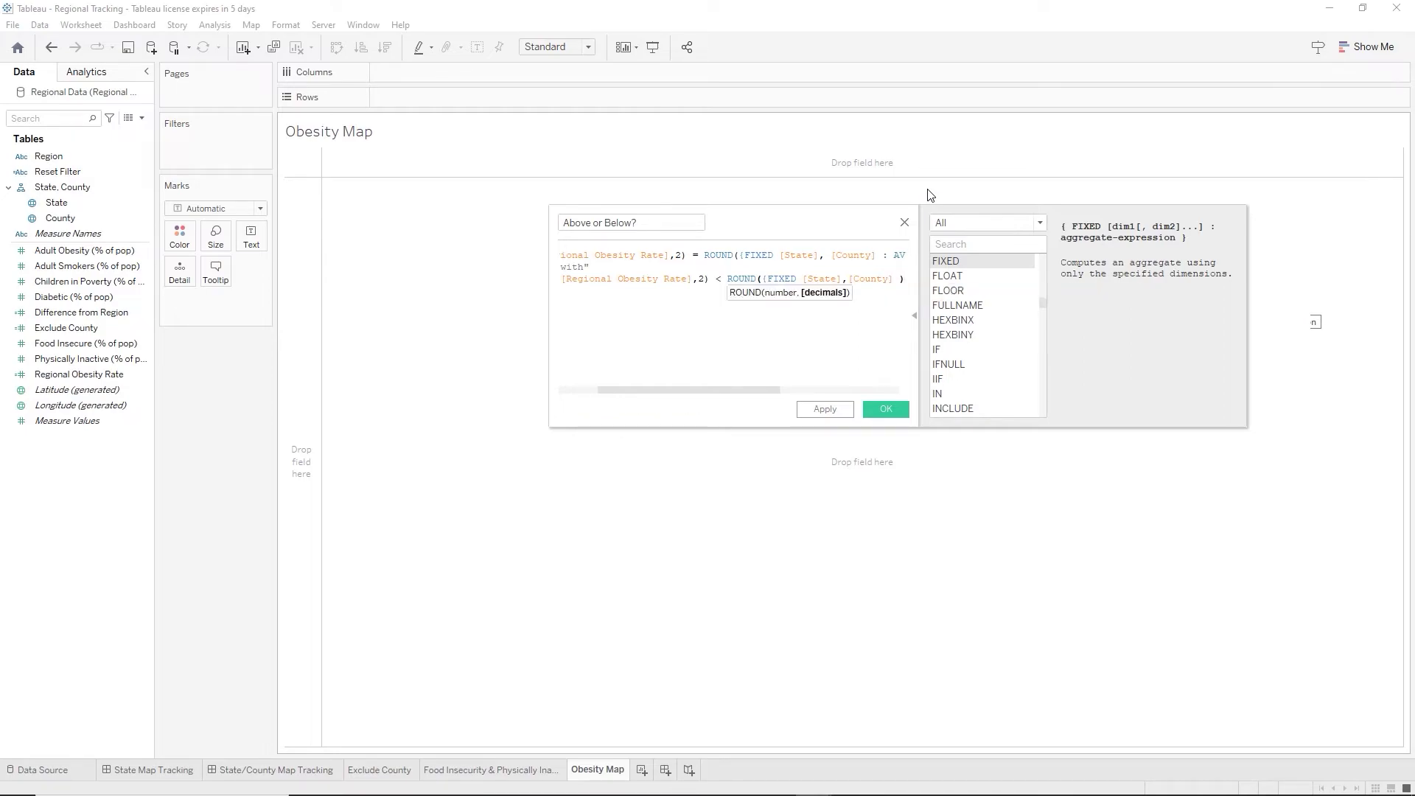
type(" : ")
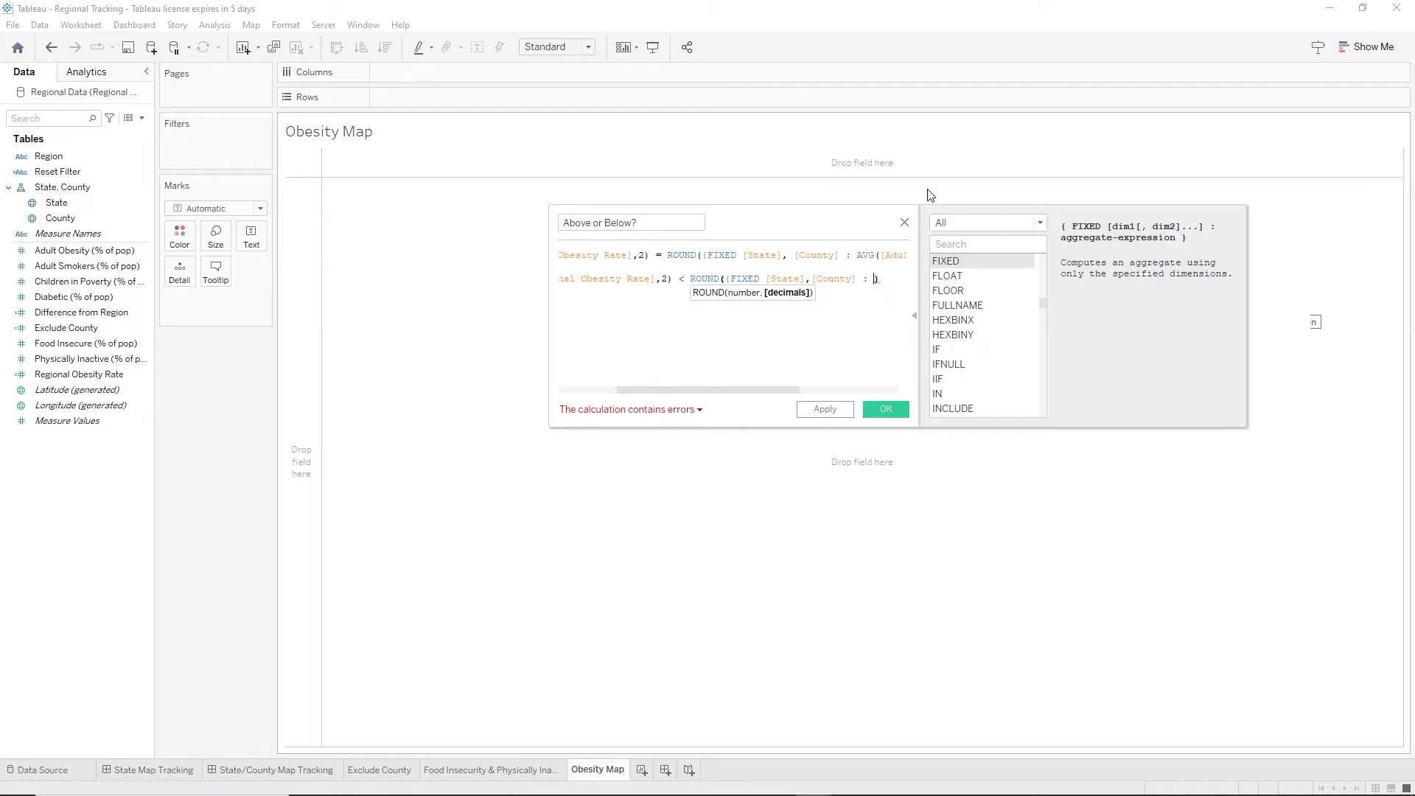
Complete the ELSEIF level-of-detail expression with AVG([Adult Obesity (% of pop)])} and round it to 2 decimals.
type("avg")
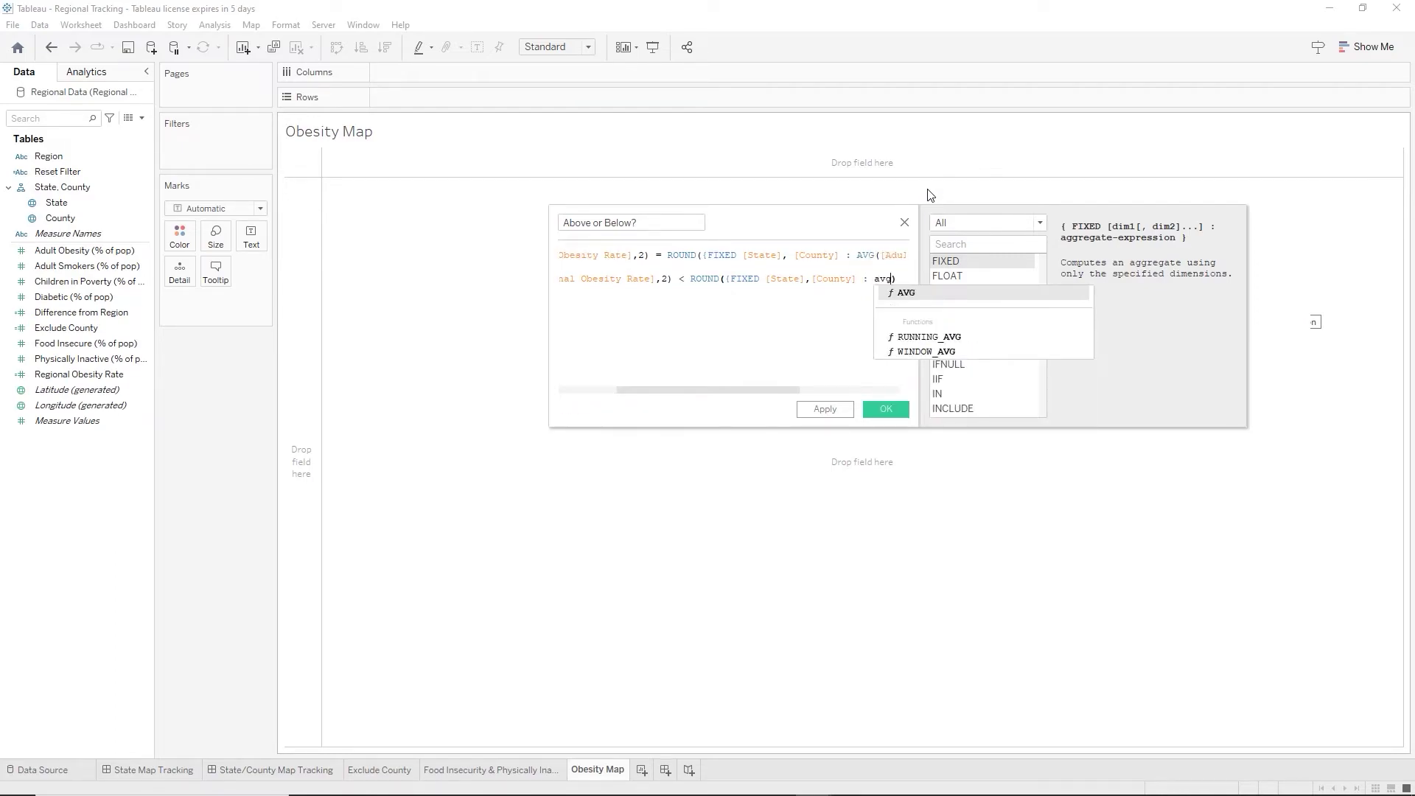
key("Return")
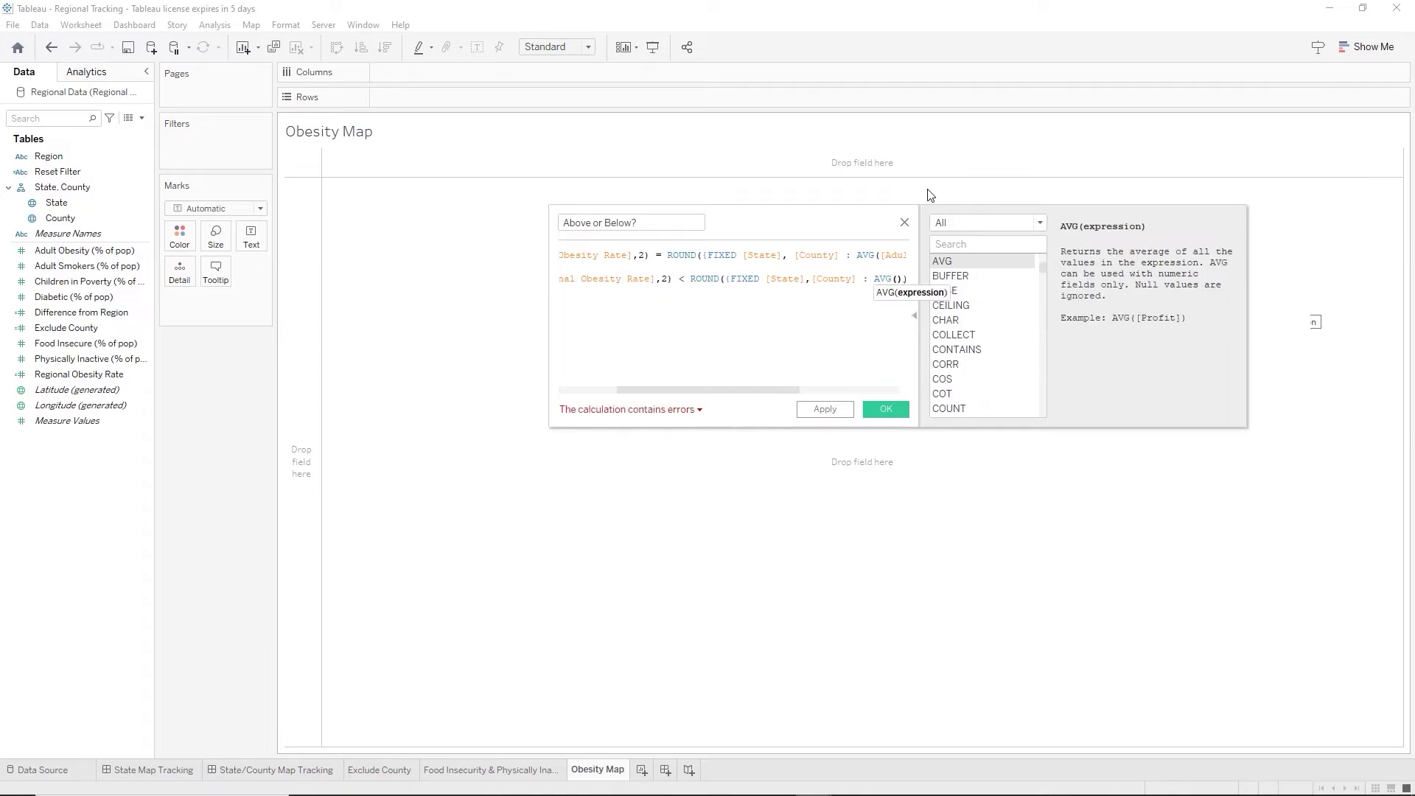
type("adul")
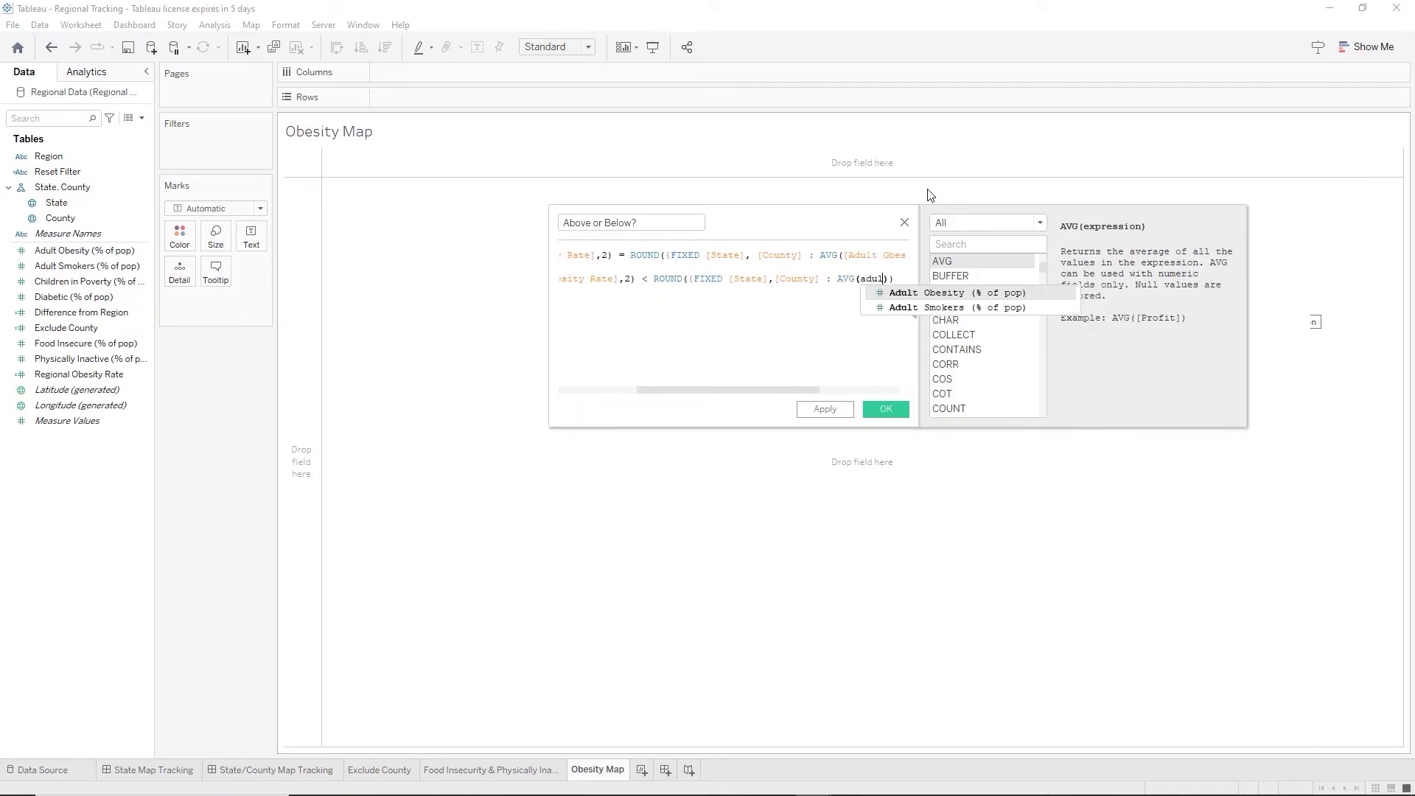
key("Return")
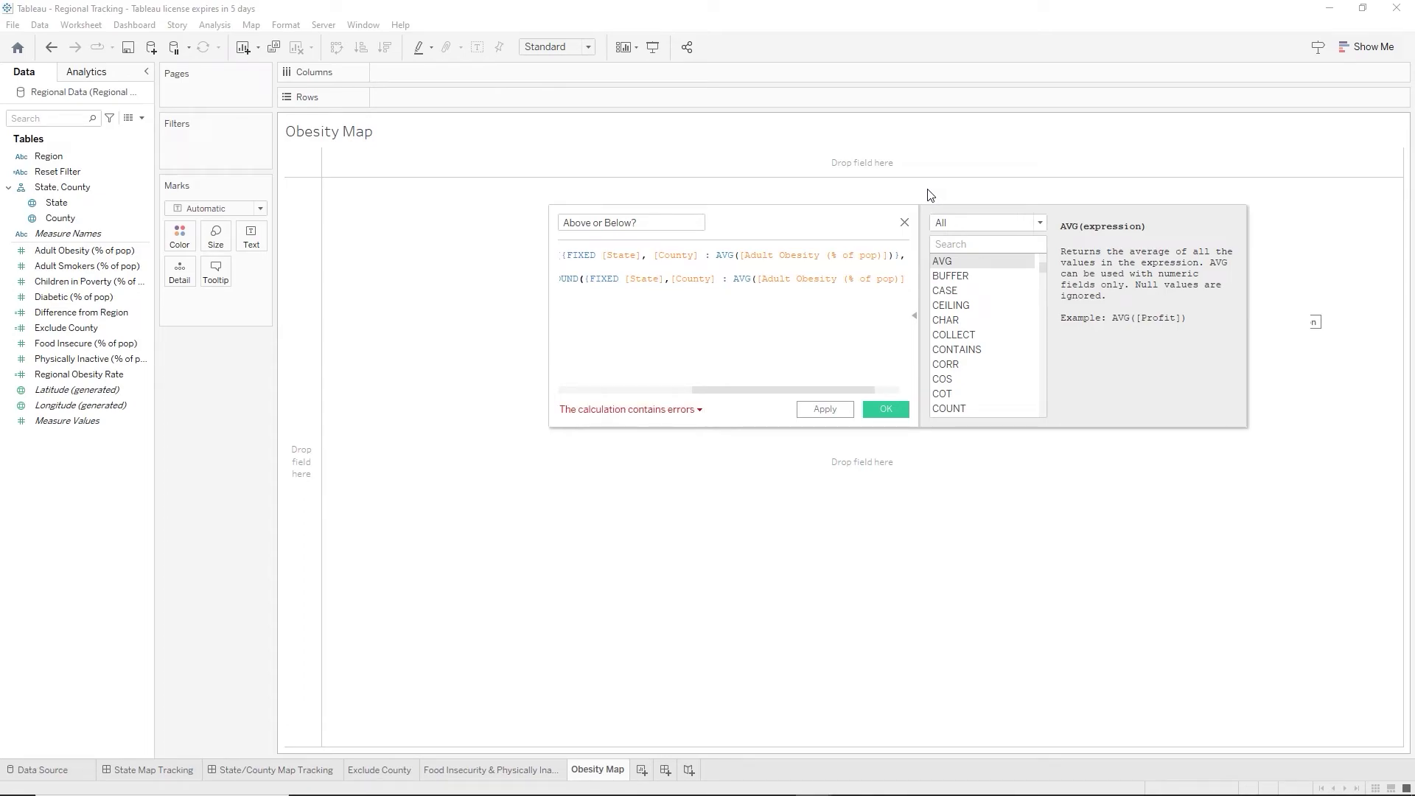
left_click_drag(739, 390, 816, 399)
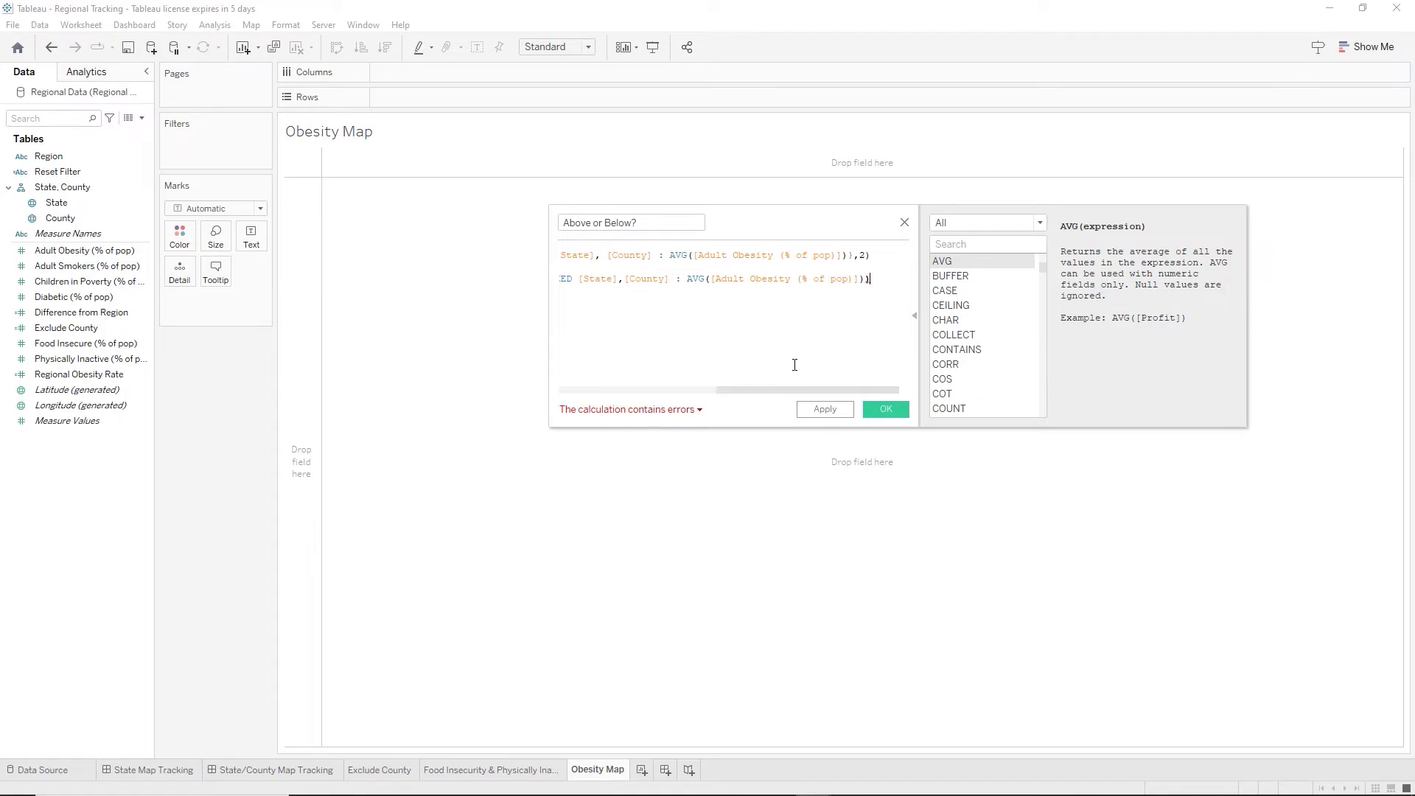
key("Left")
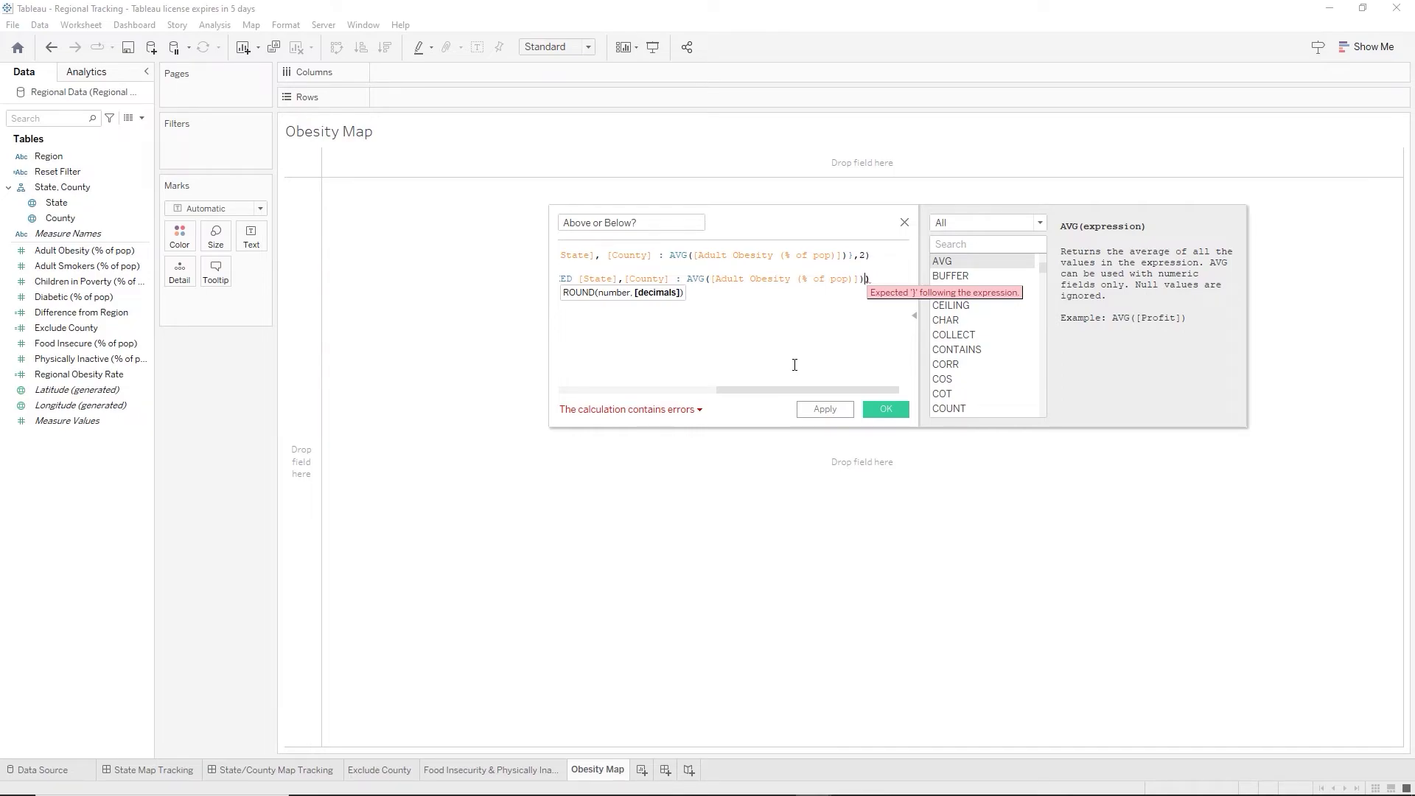
type("}")
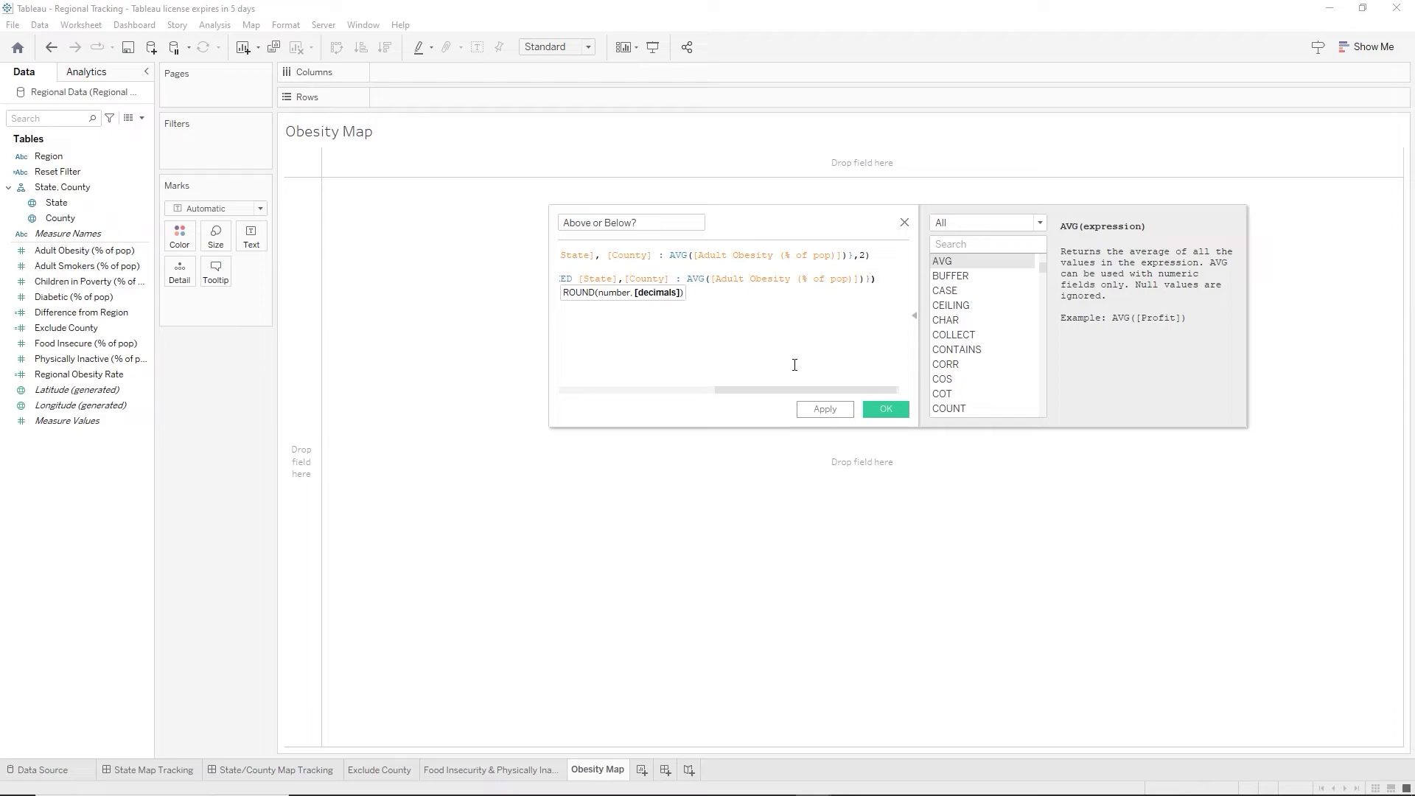
type(",2),")
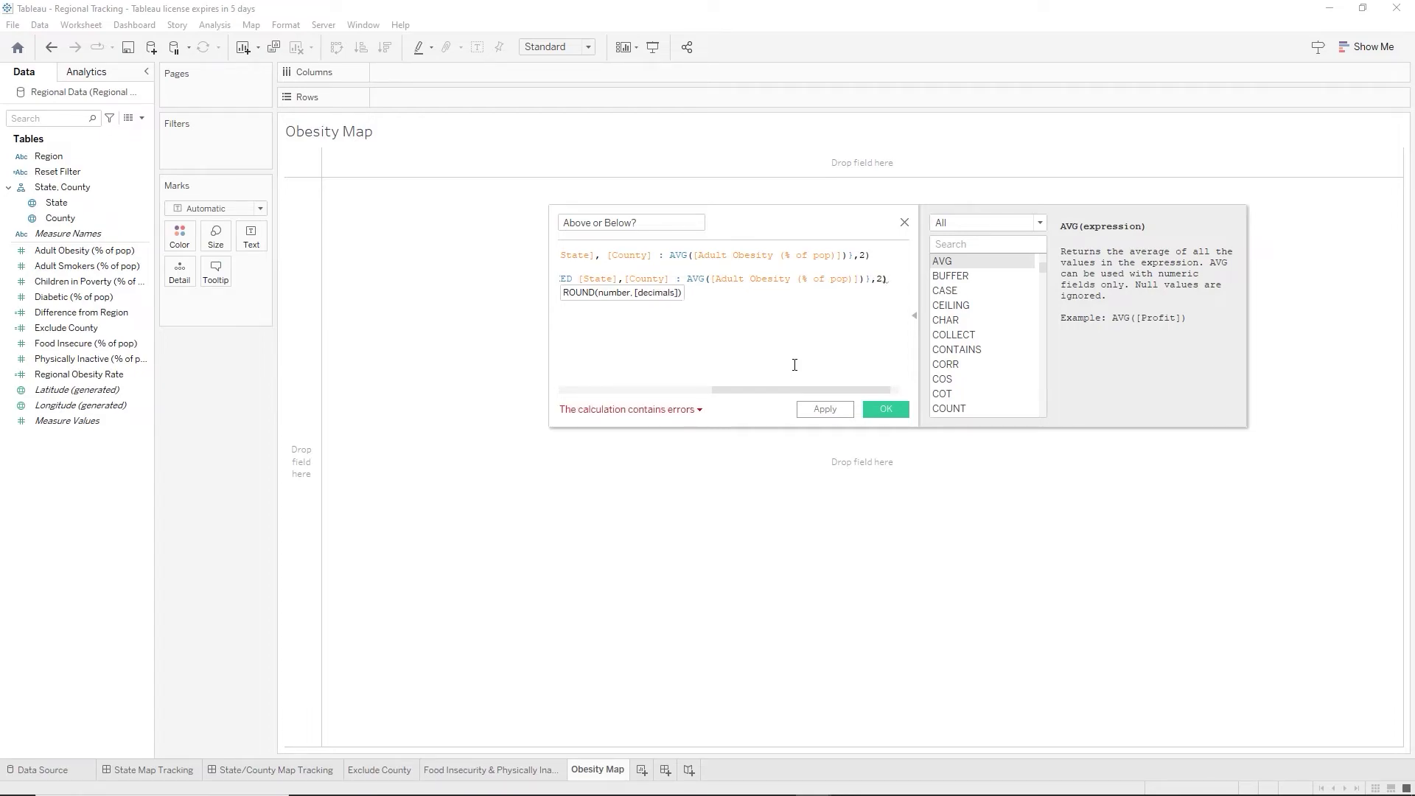
key("BackSpace")
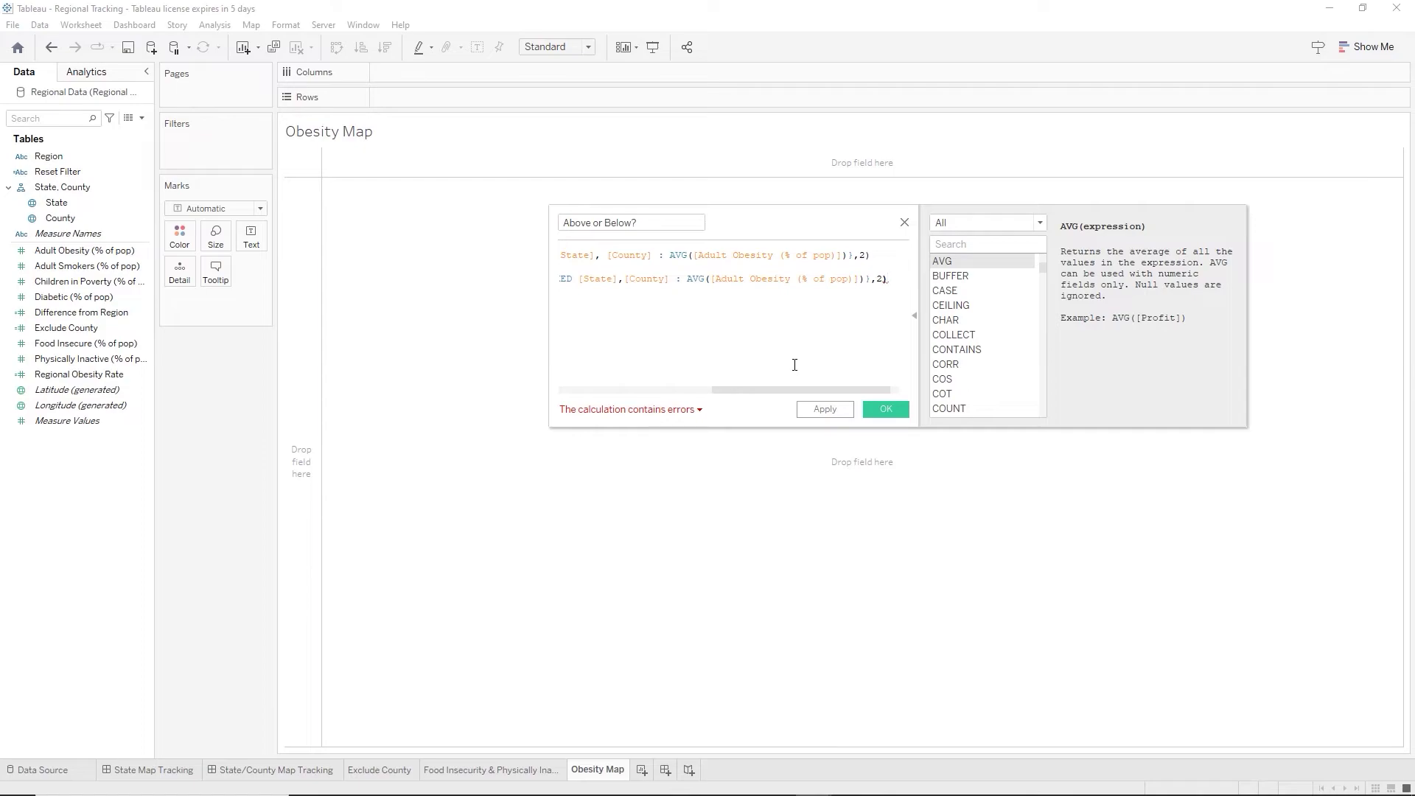
Add a THEN line for the ELSEIF condition that begins with the STR function.
key("Return")
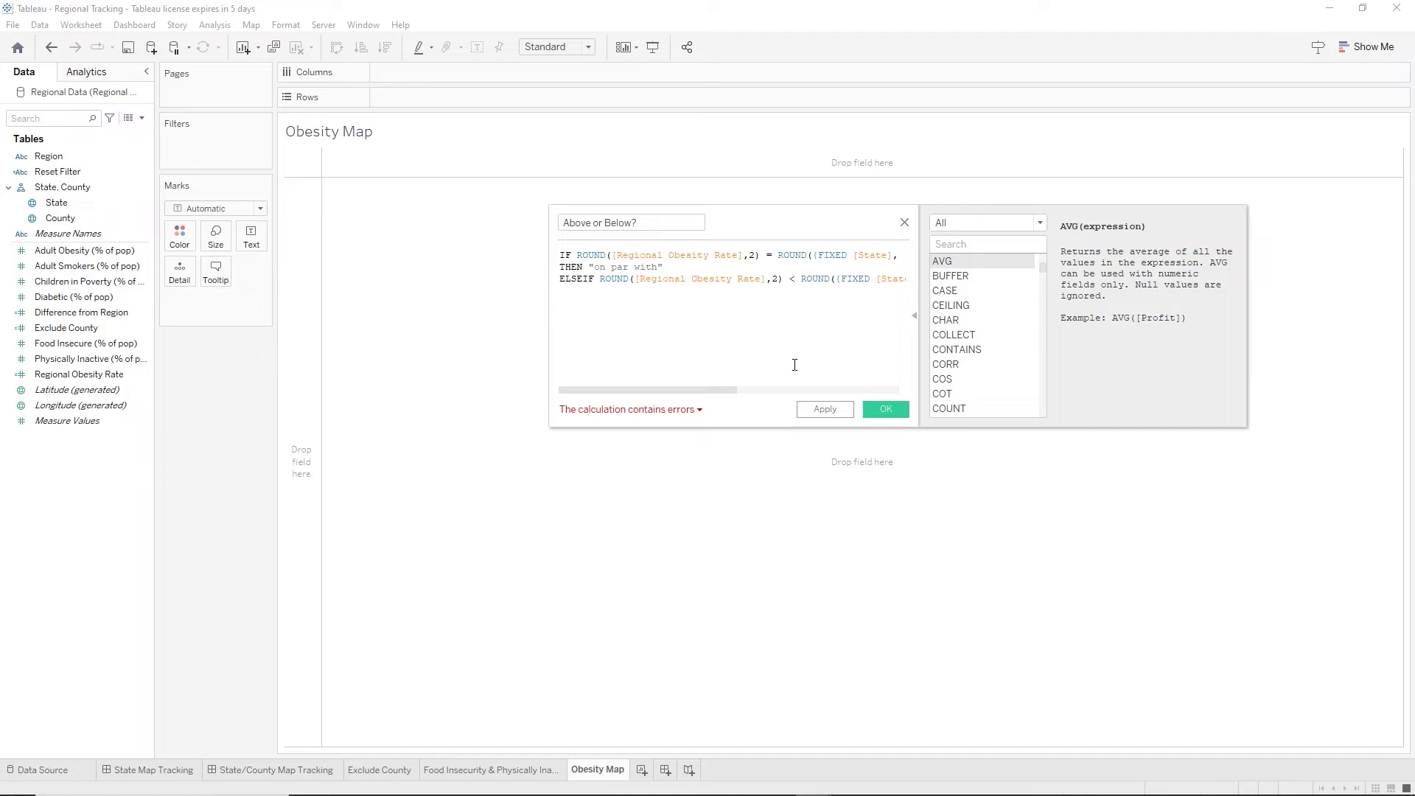
type("THEN")
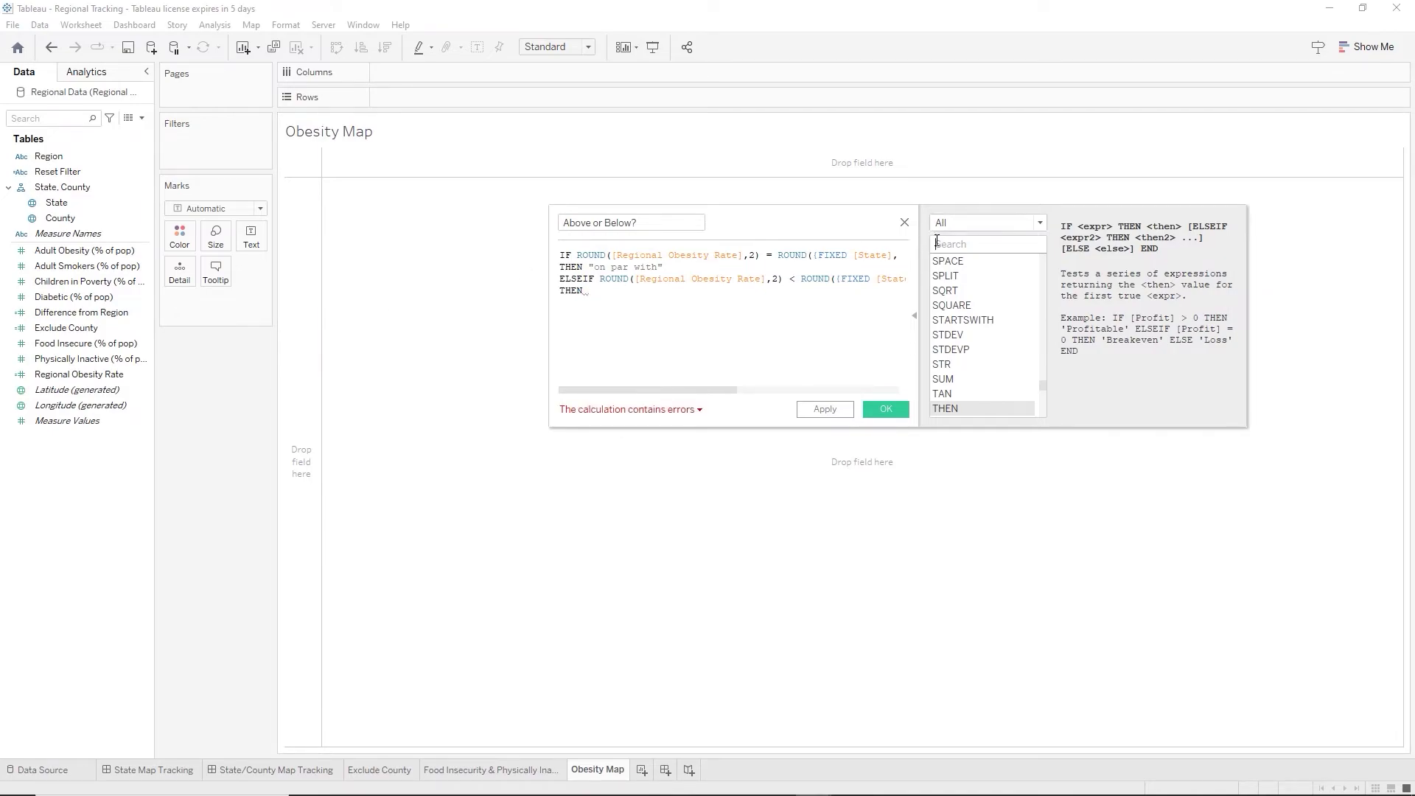
type(" str")
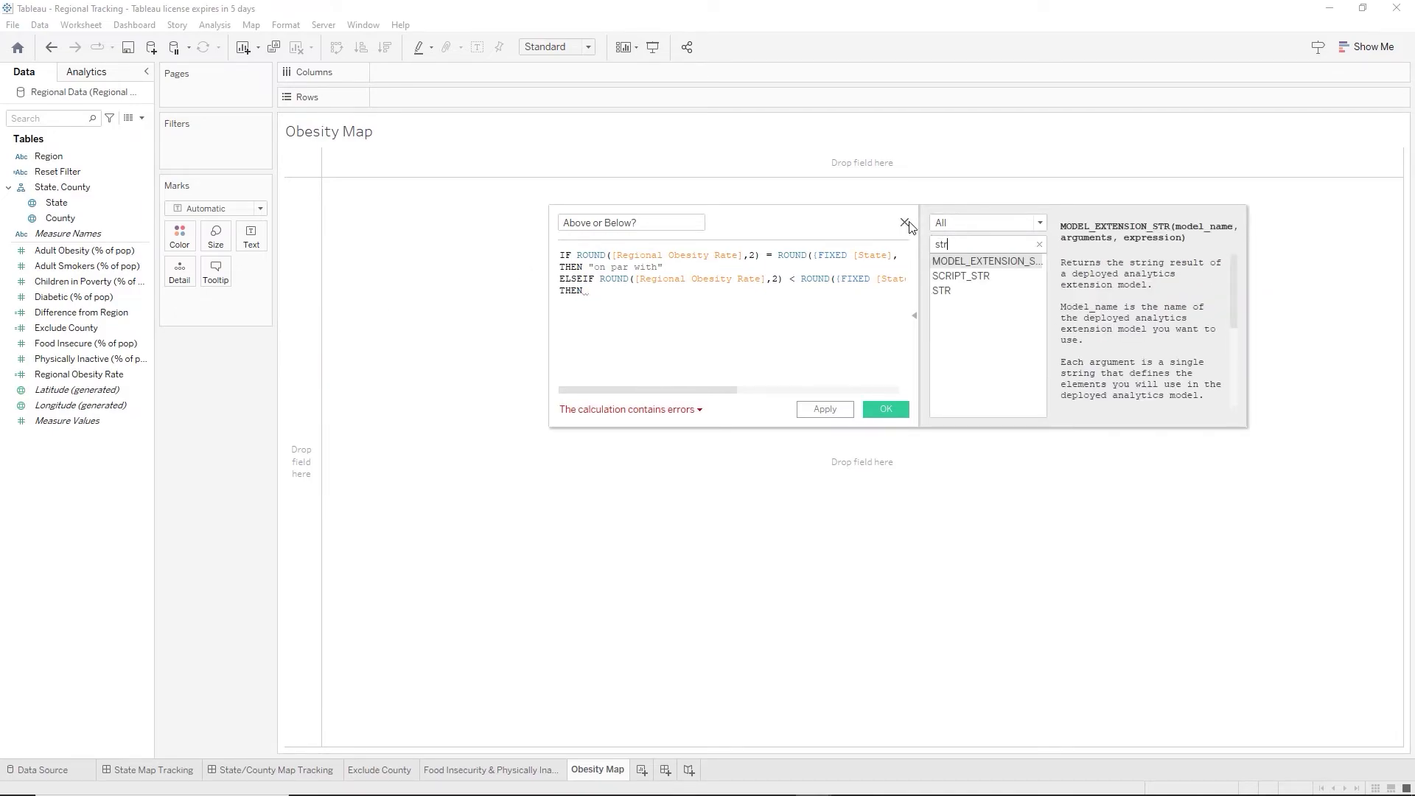
left_click(937, 292)
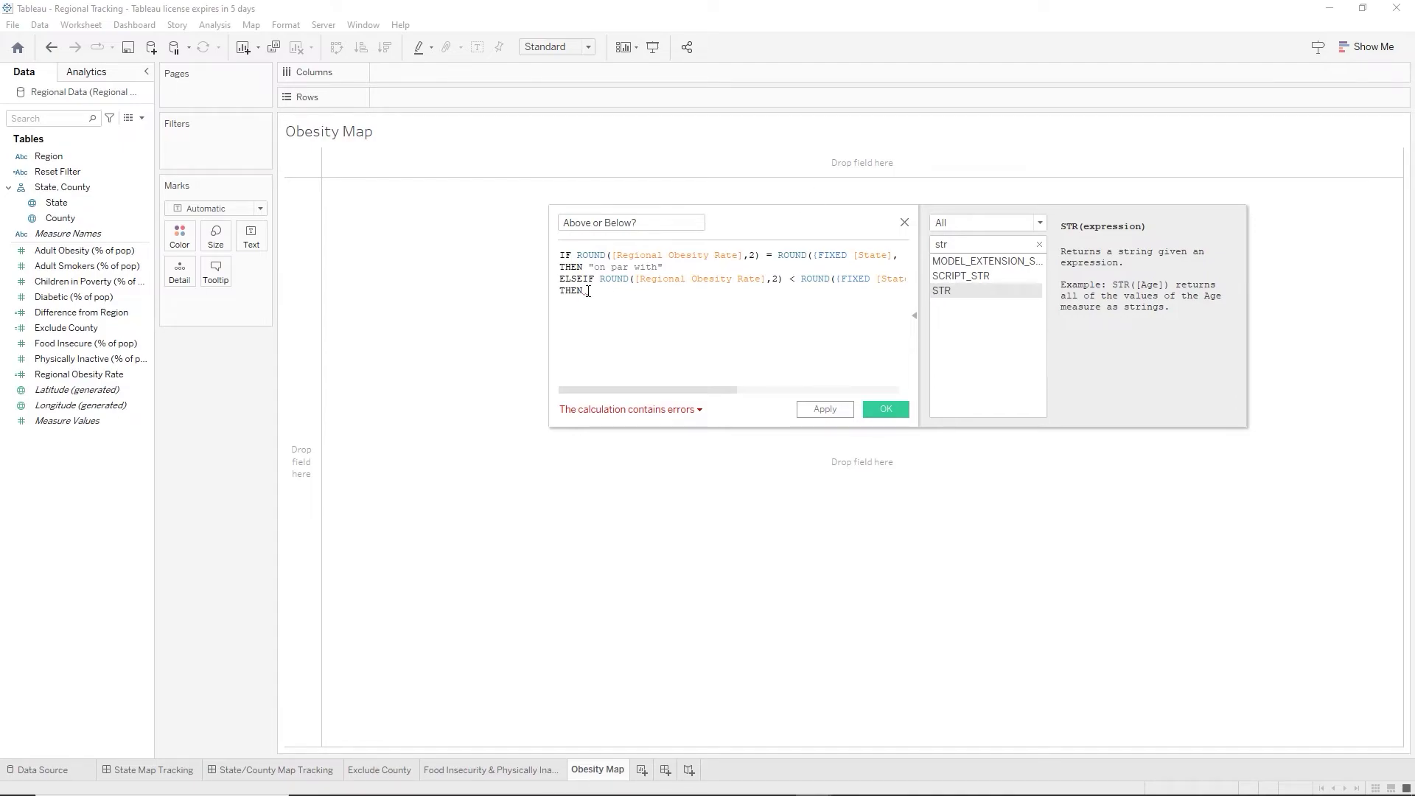
left_click(588, 291)
type("st")
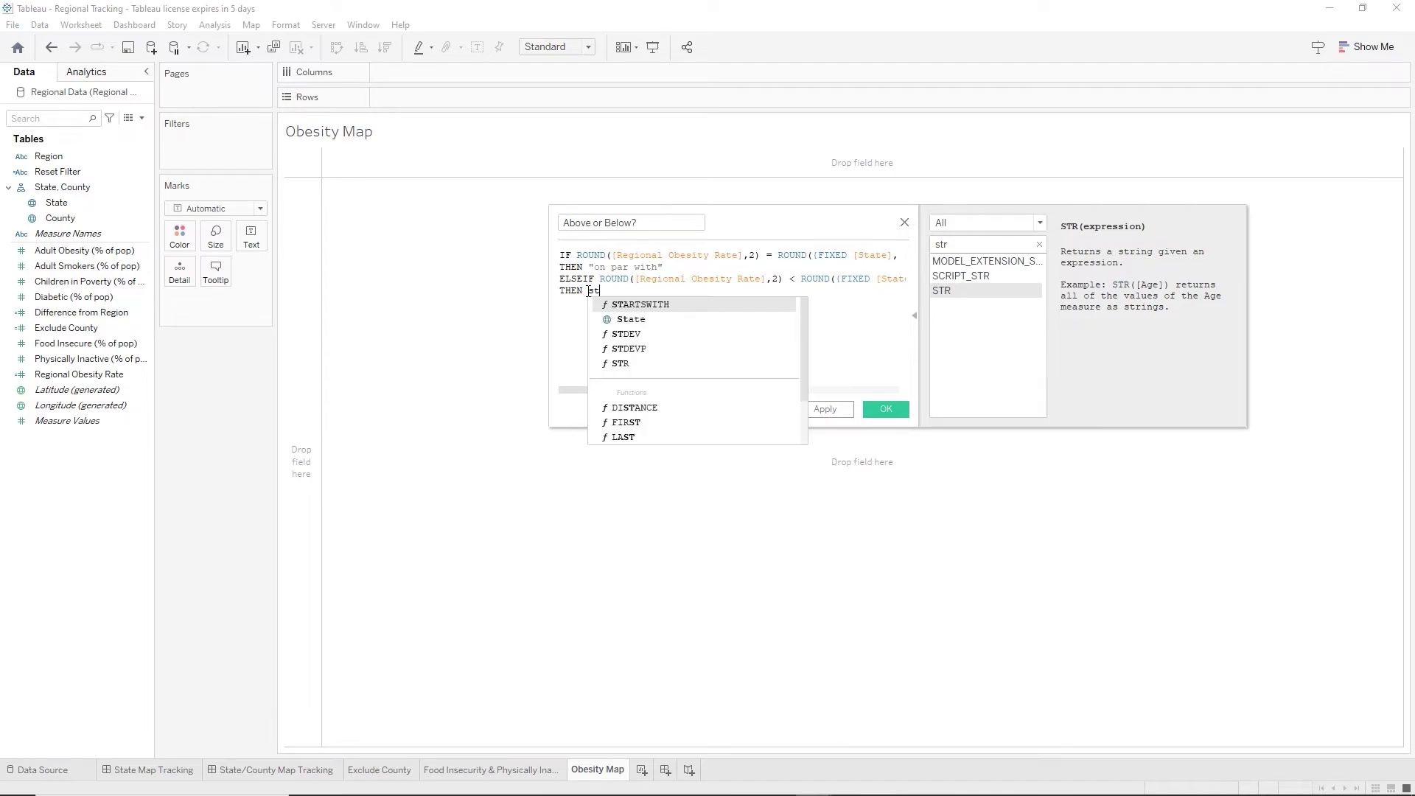
key("Down")
key("Down")
key("Down")
key("Down")
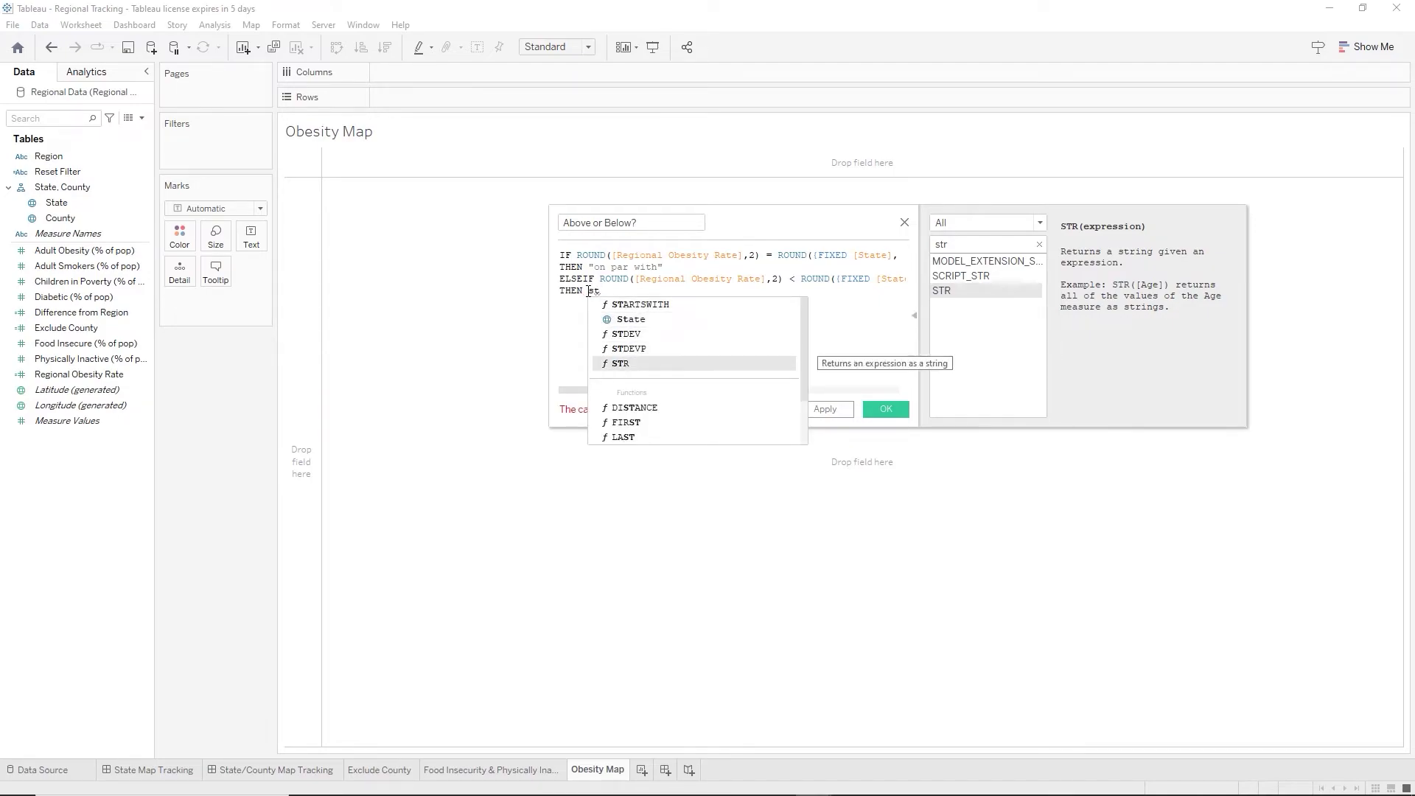
key("Return")
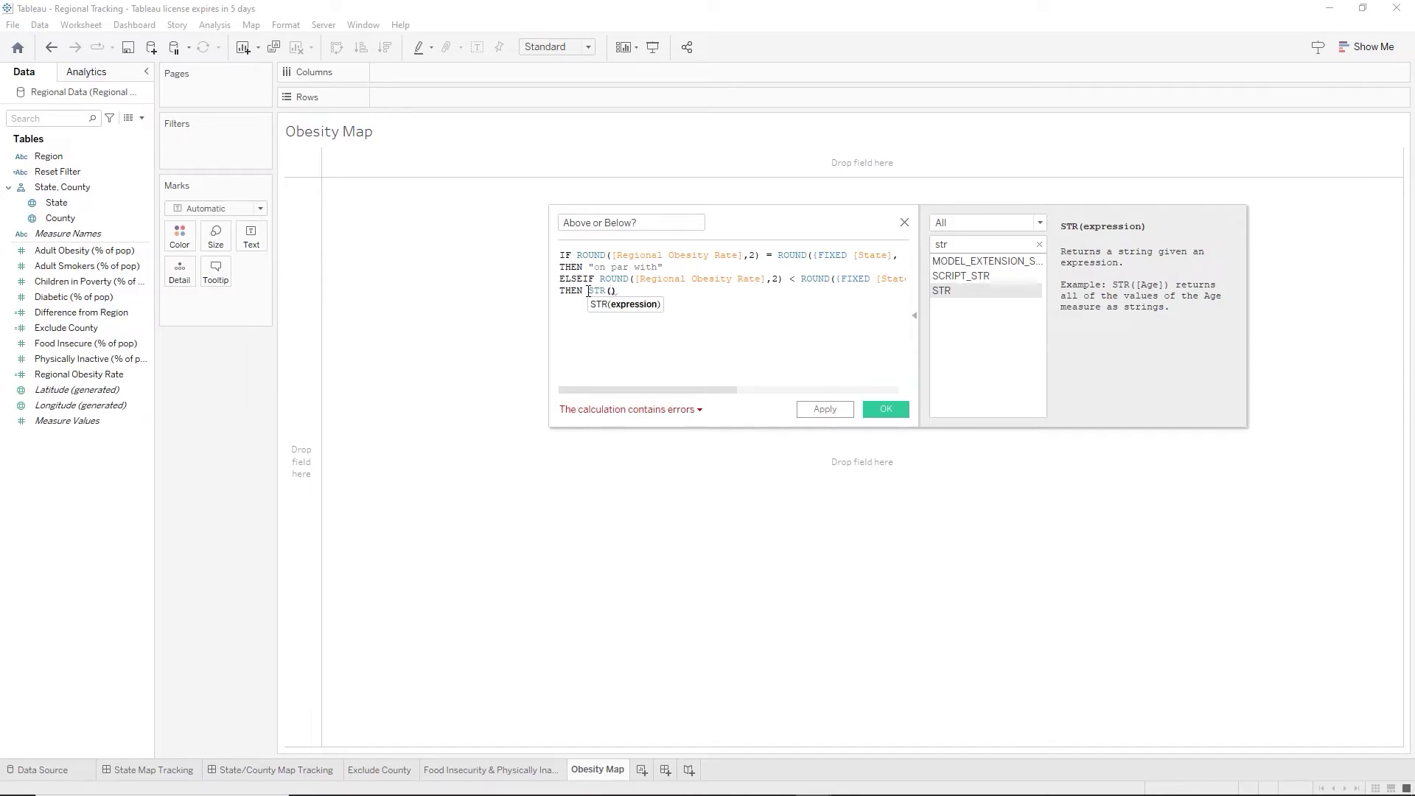
Nest a ROUND of [Difference from Region] inside the STR function.
type("ro")
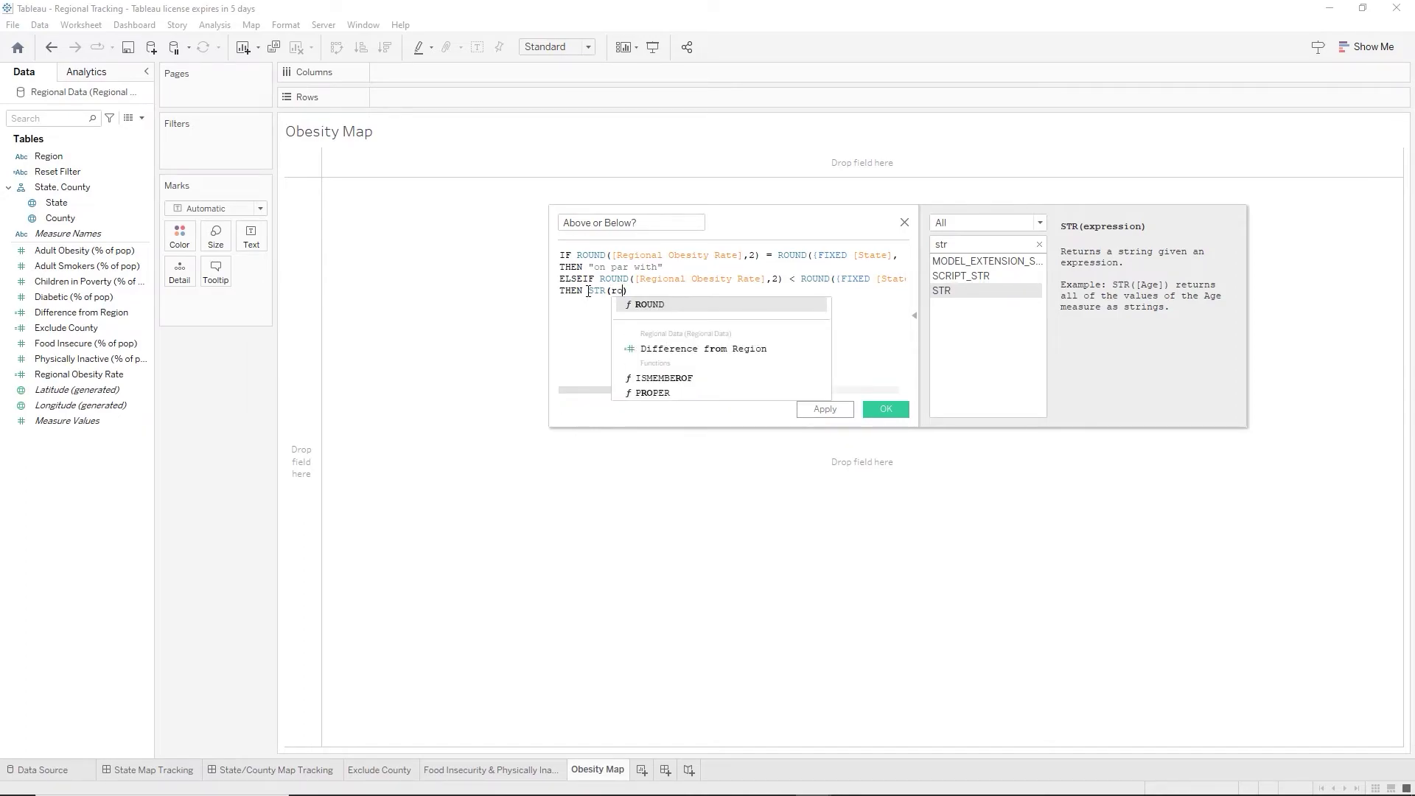
key("Return")
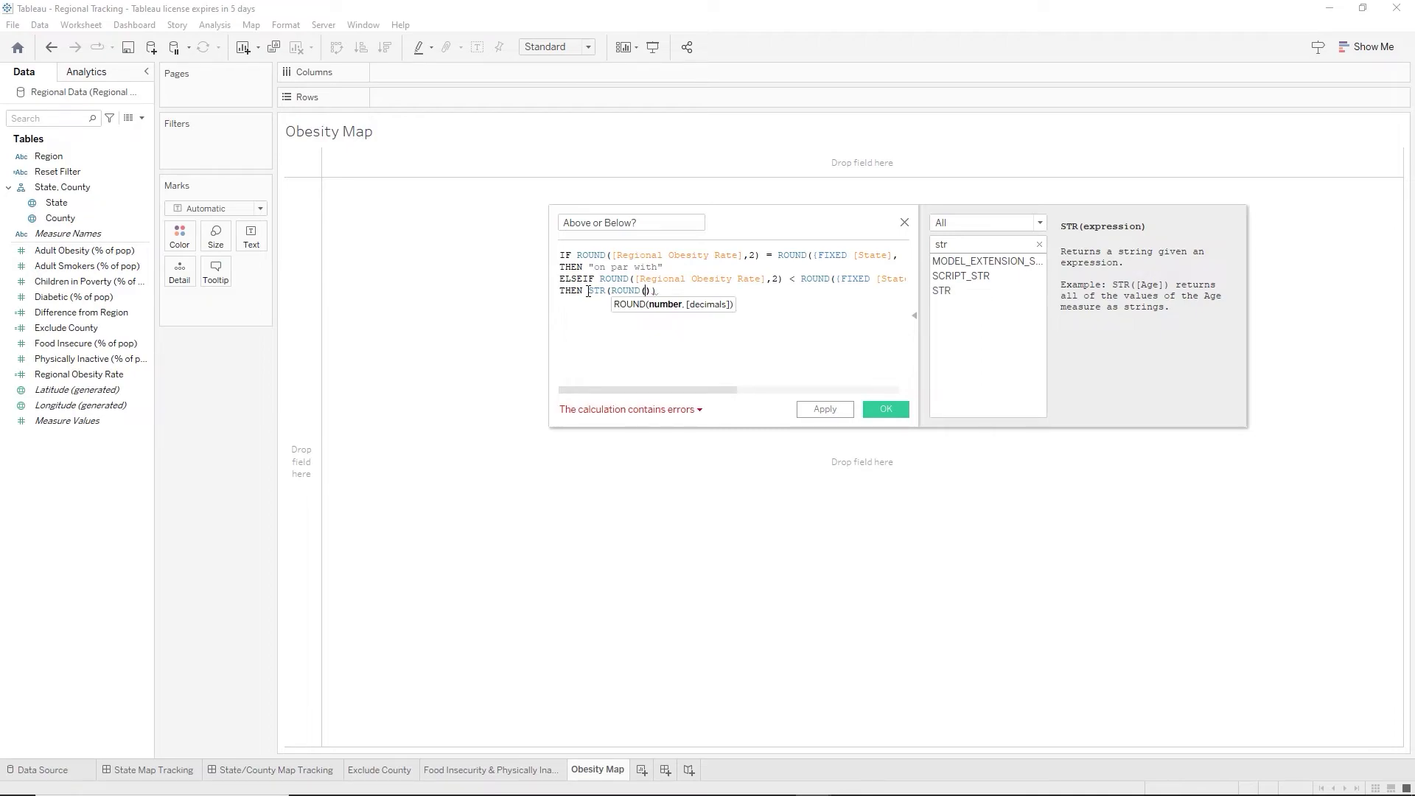
type("di")
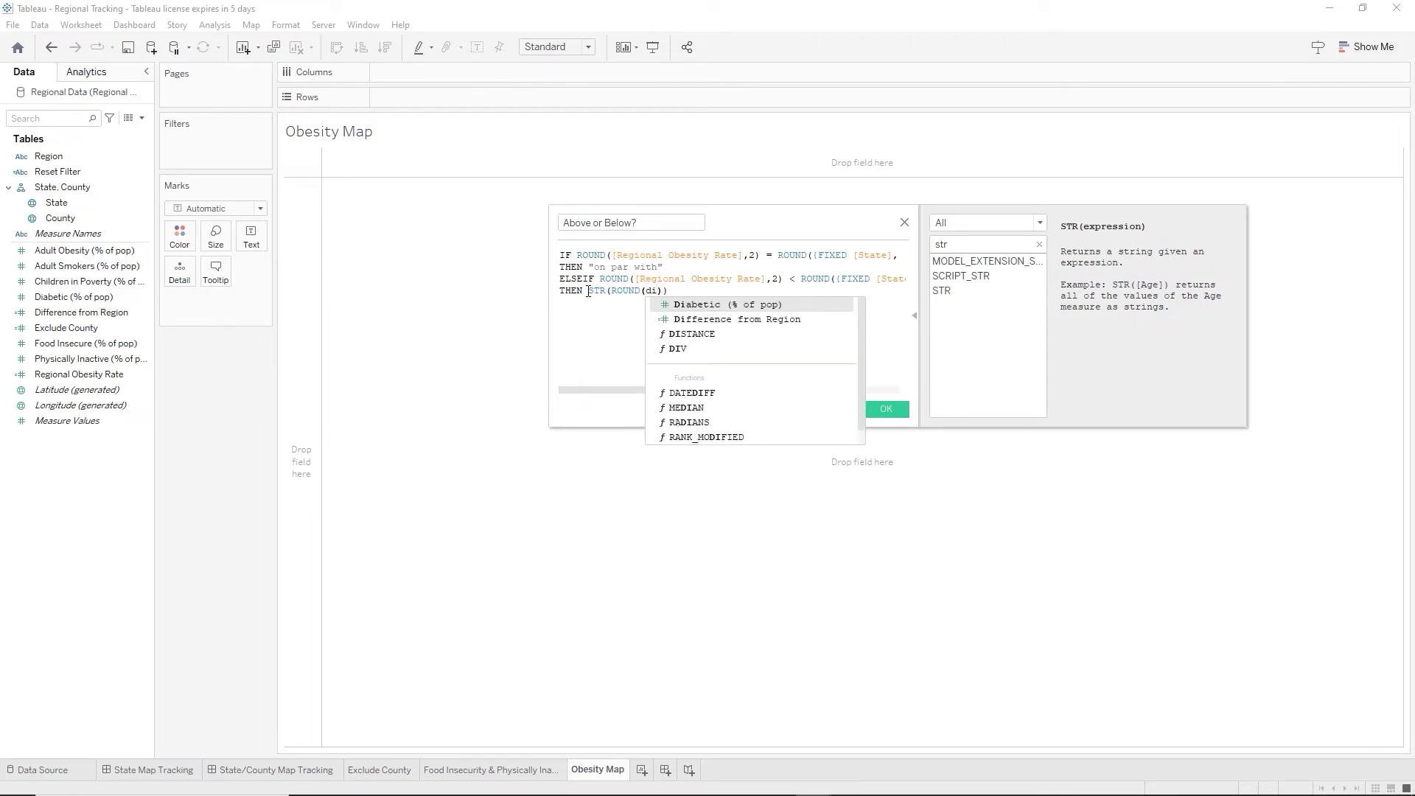
key("Down")
key("Return")
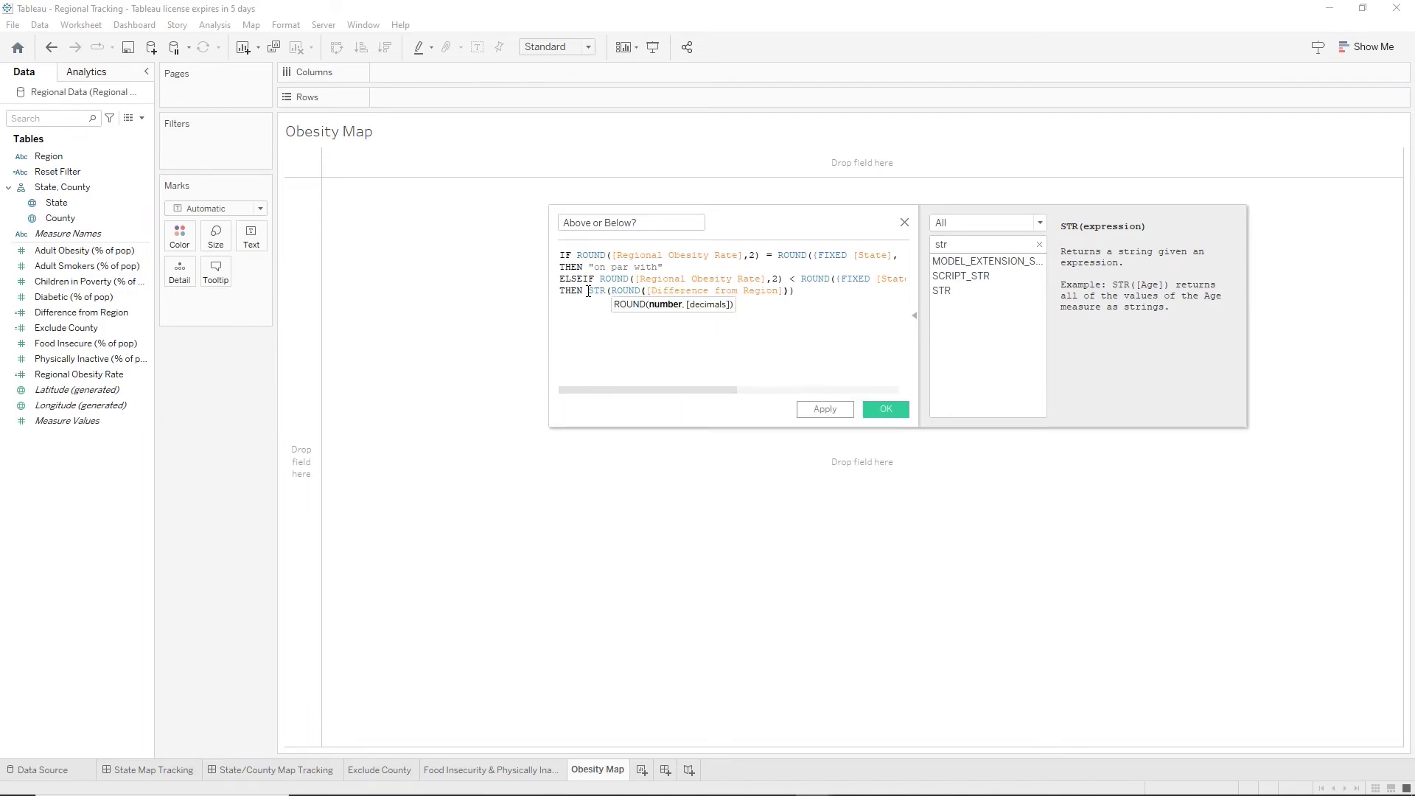
Multiply the difference by 100, enter 2 as the rounding decimals, and append + "% above" to the THEN result.
type(",")
type("2")
type("100")
type(",")
type(")")
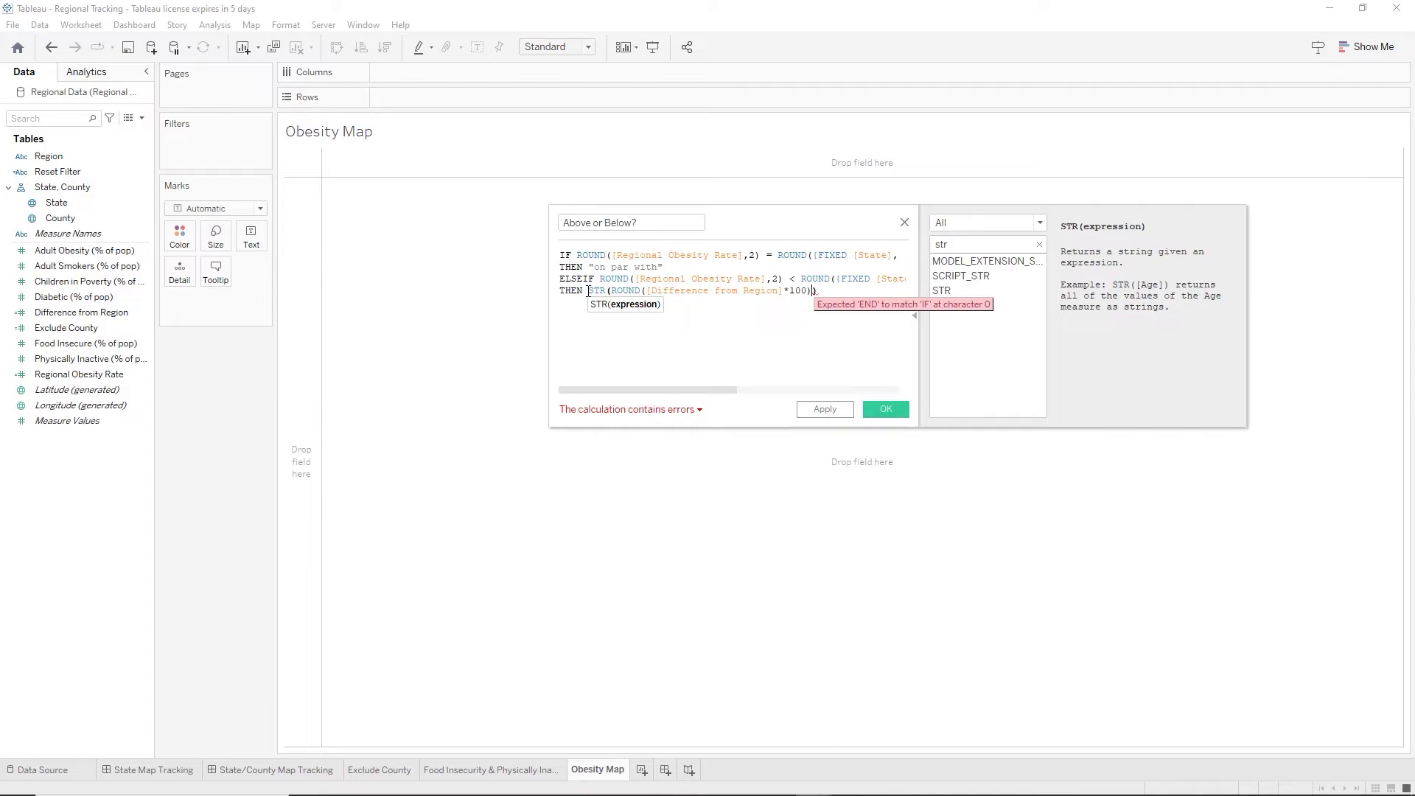
type("2")
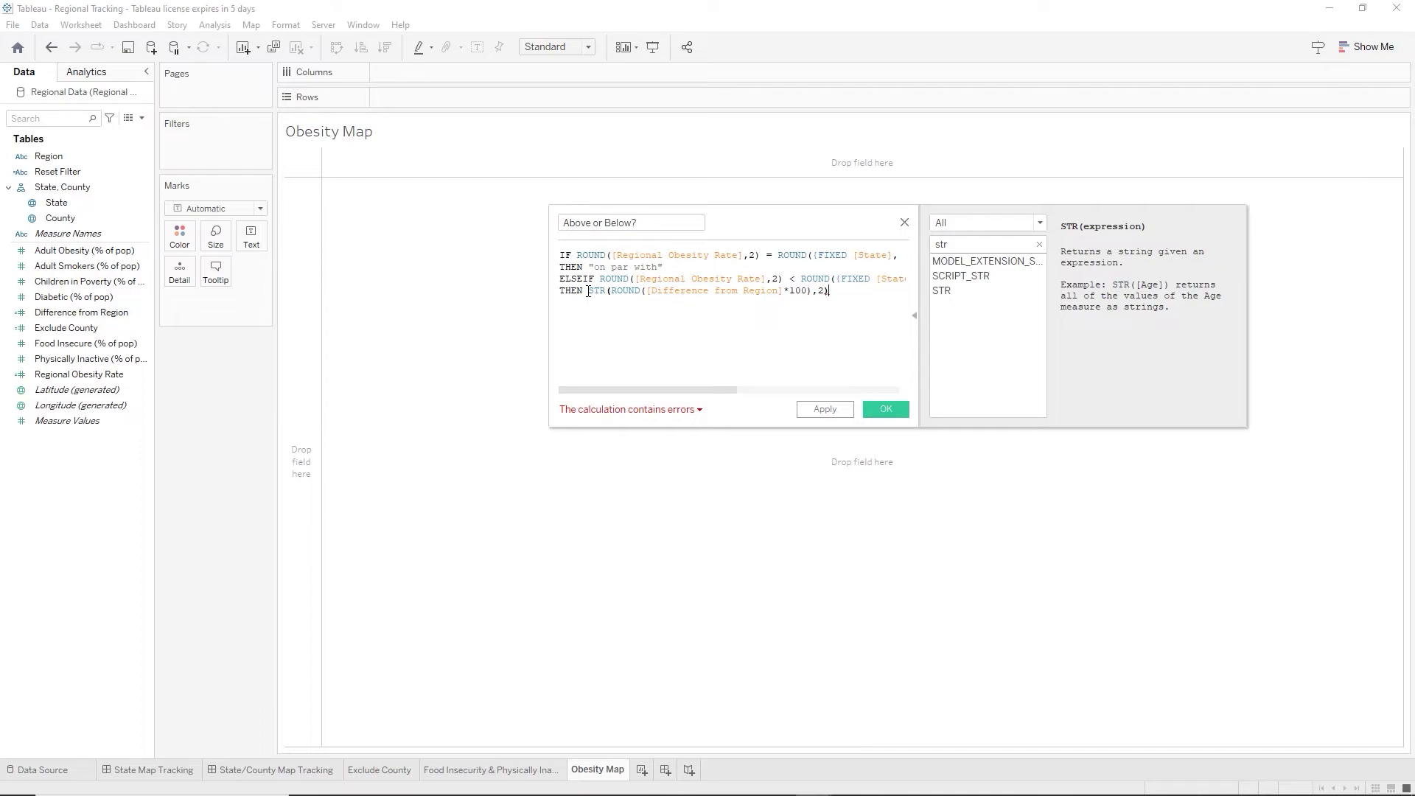
type(") + \"% above\"")
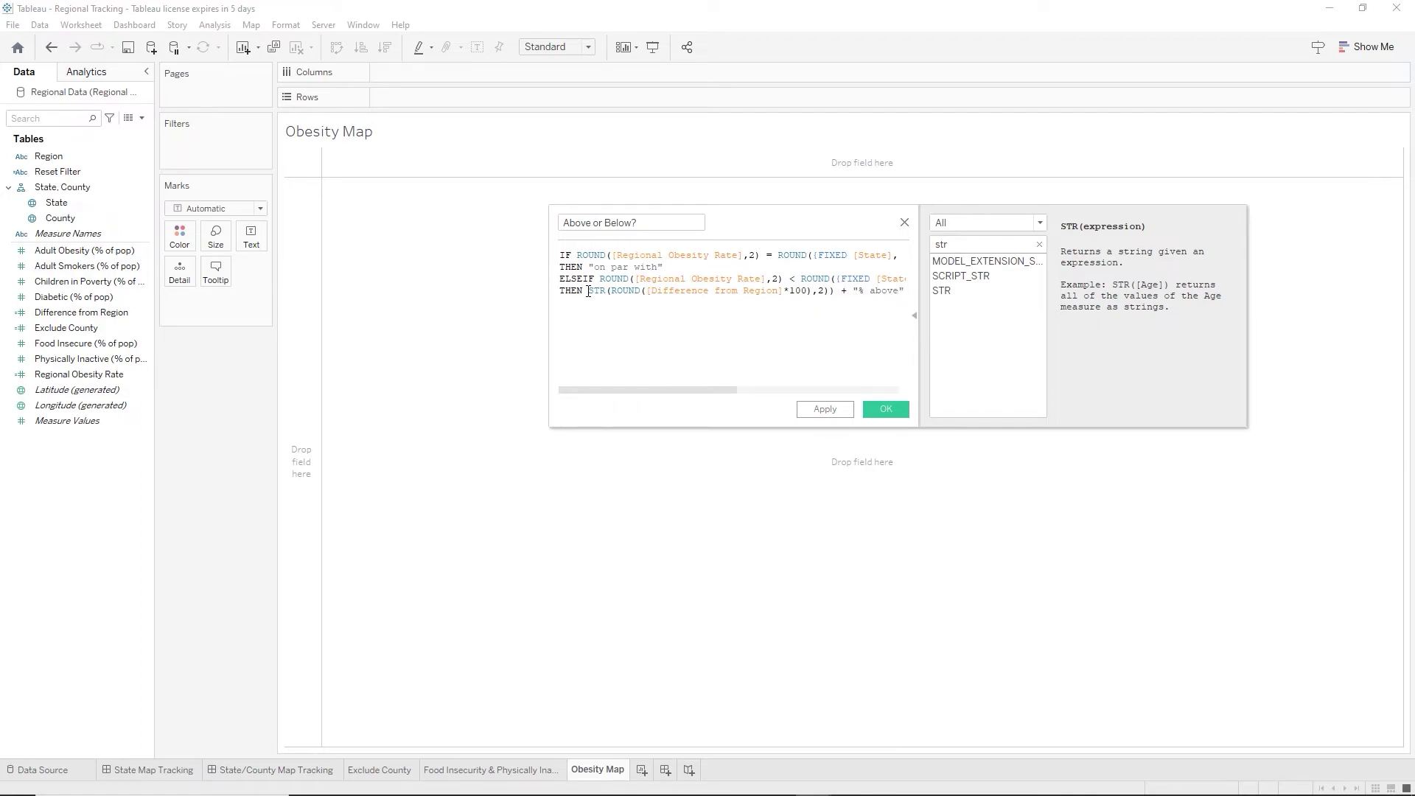
Add an ELSE line containing a copy of the STR expression from the THEN line above.
key("Return")
type("el")
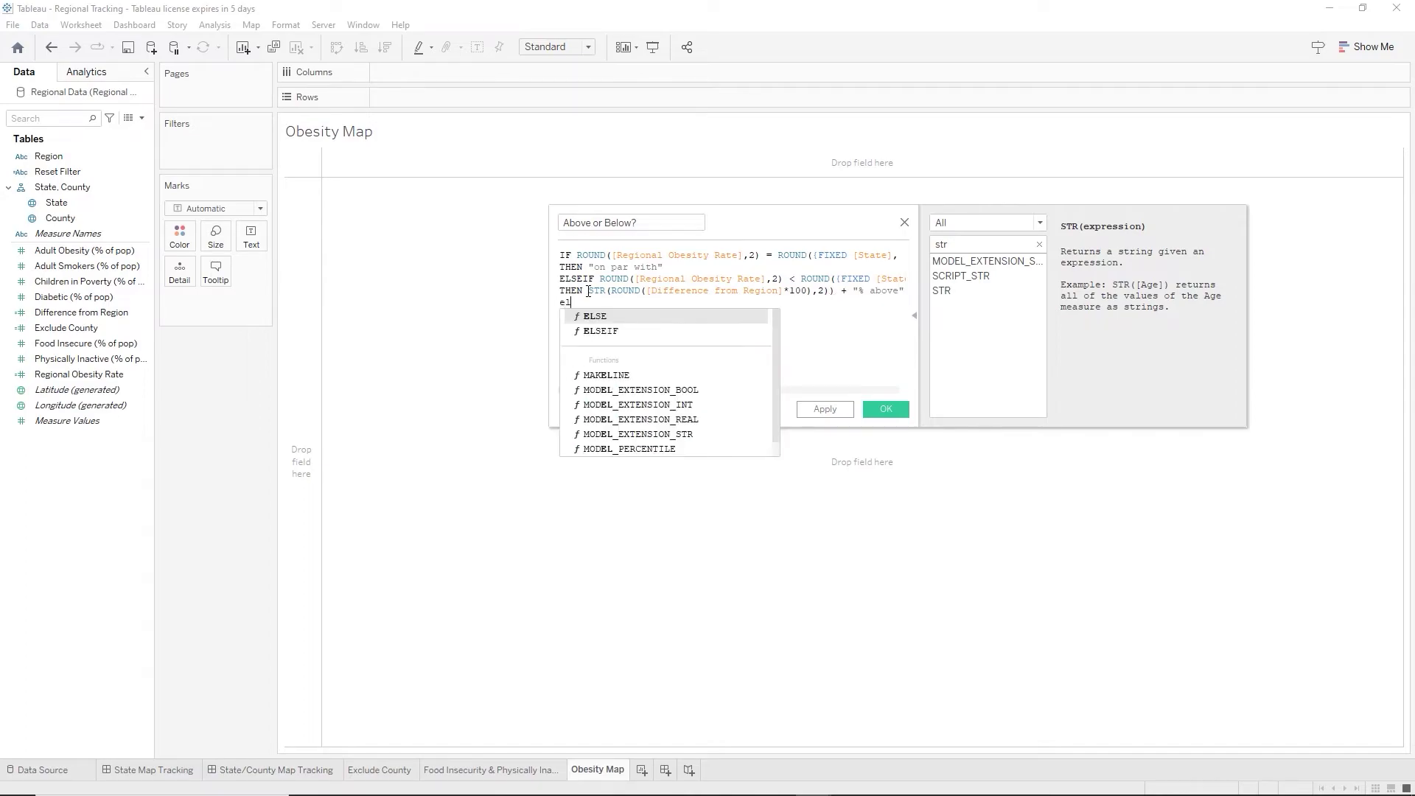
key("Return")
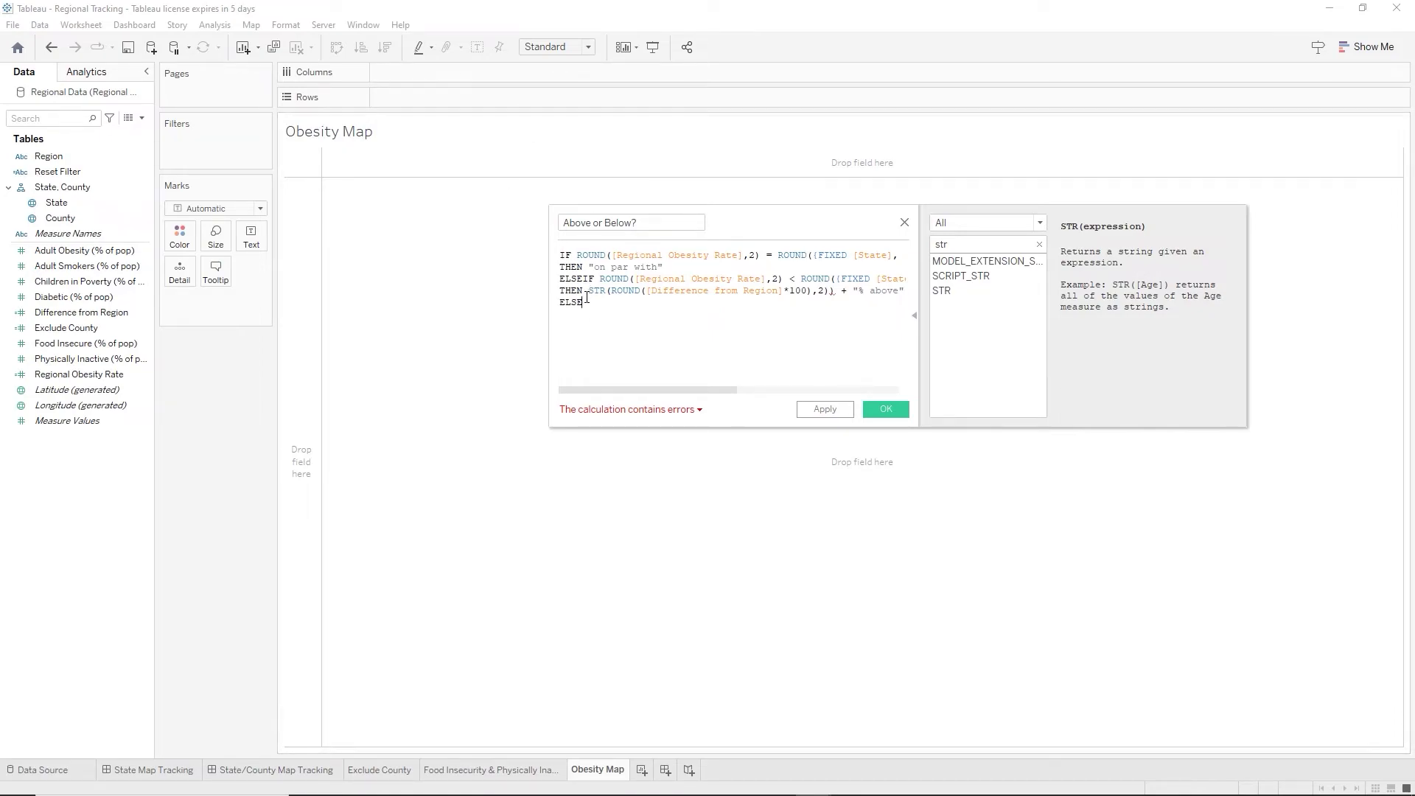
left_click_drag(590, 295, 1142, 401)
left_click_drag(942, 305, 904, 279)
key("ctrl+c")
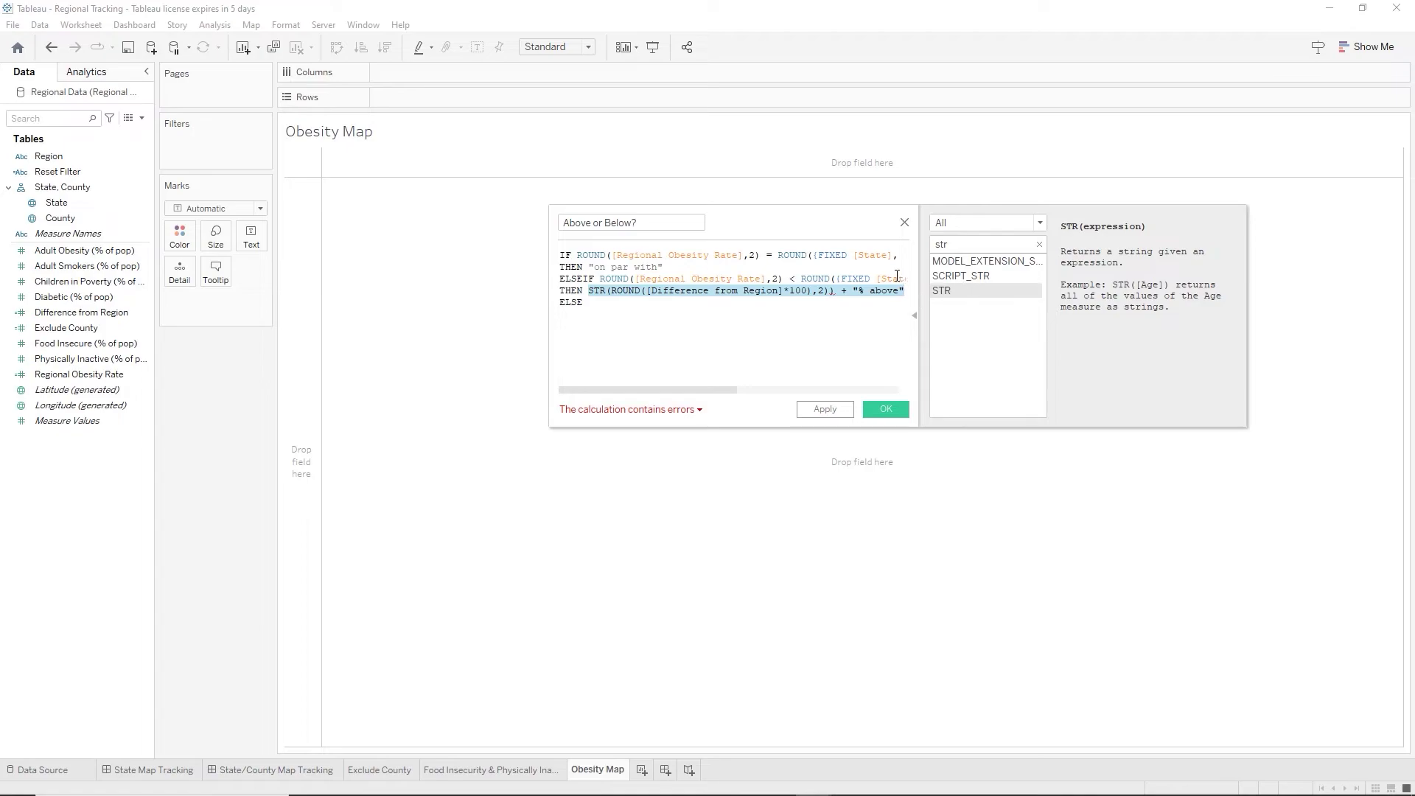
left_click(597, 301)
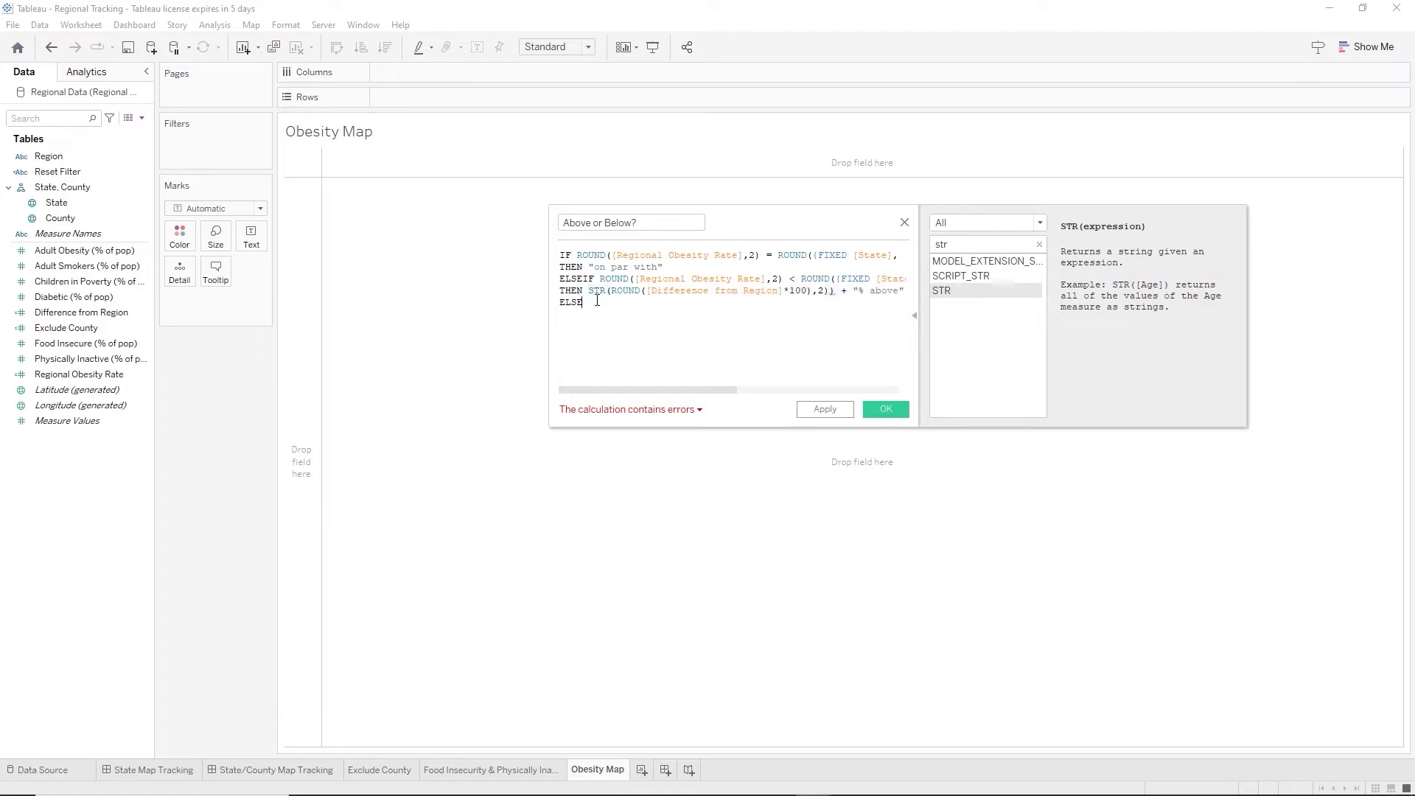
key("ctrl+v")
Change the ELSE line's text to "% below" and close the calculation with END.
double_click(884, 303)
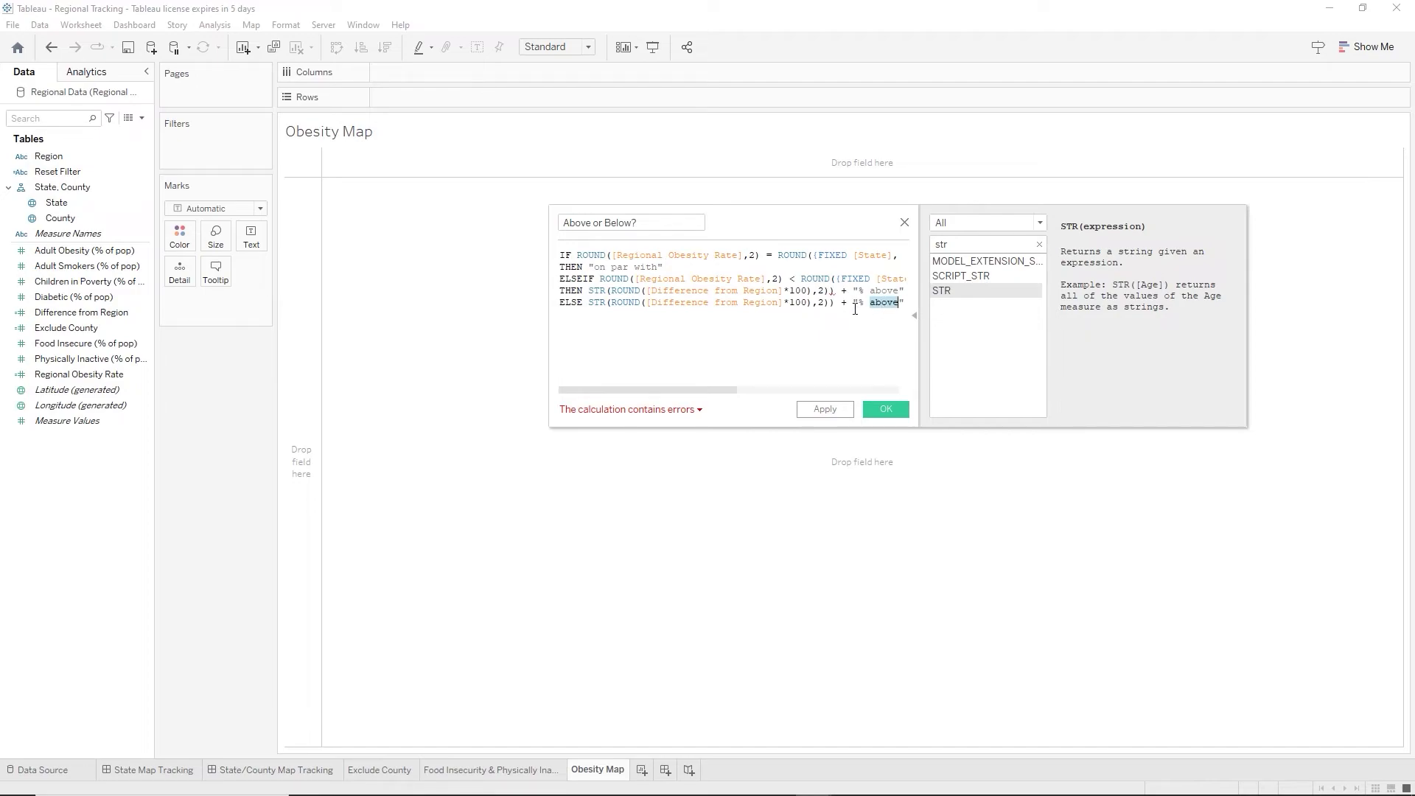
type("below")
type("en")
key("Return")
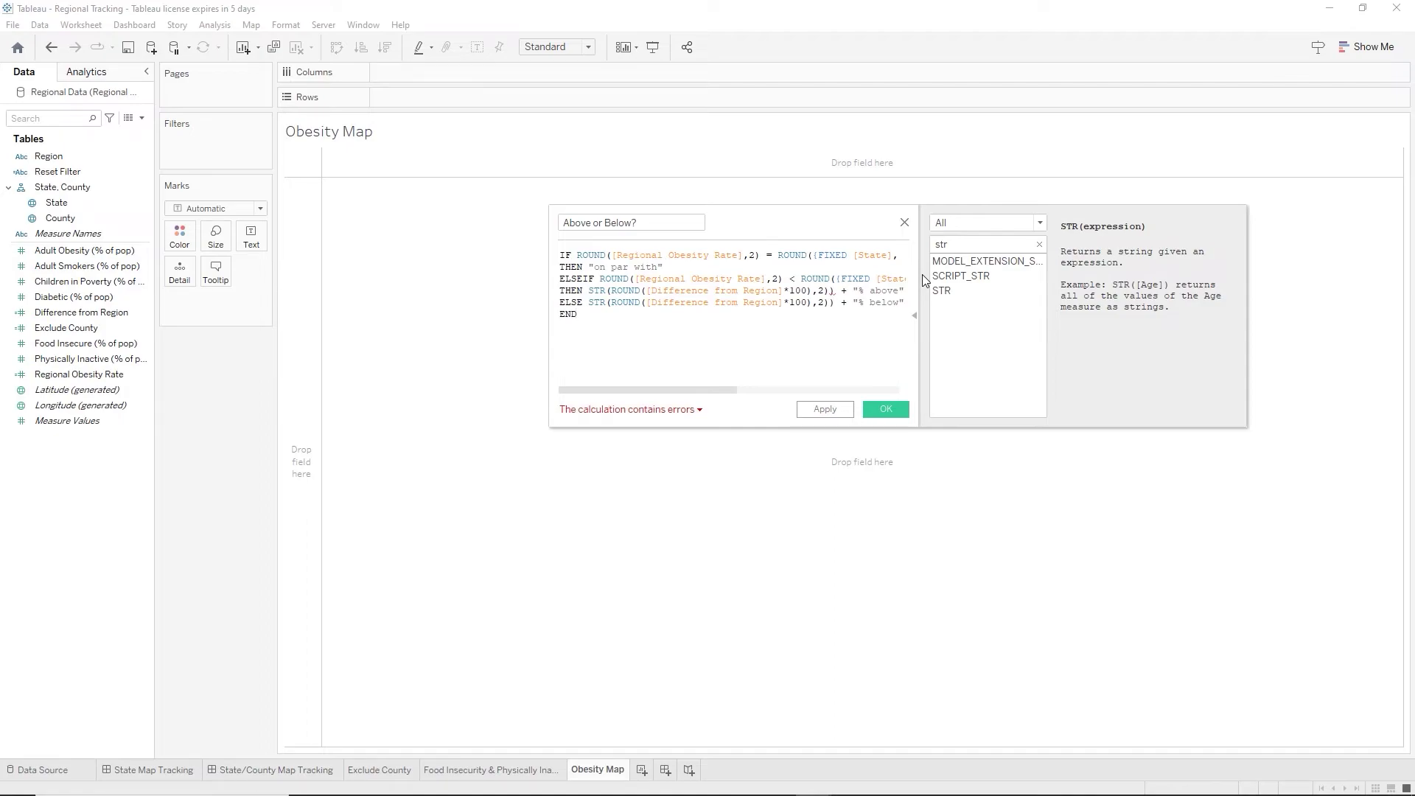
Switch to Word to check the full reference formula, and save the Above or Below? calculated field with that version in Tableau.
key("alt+Tab")
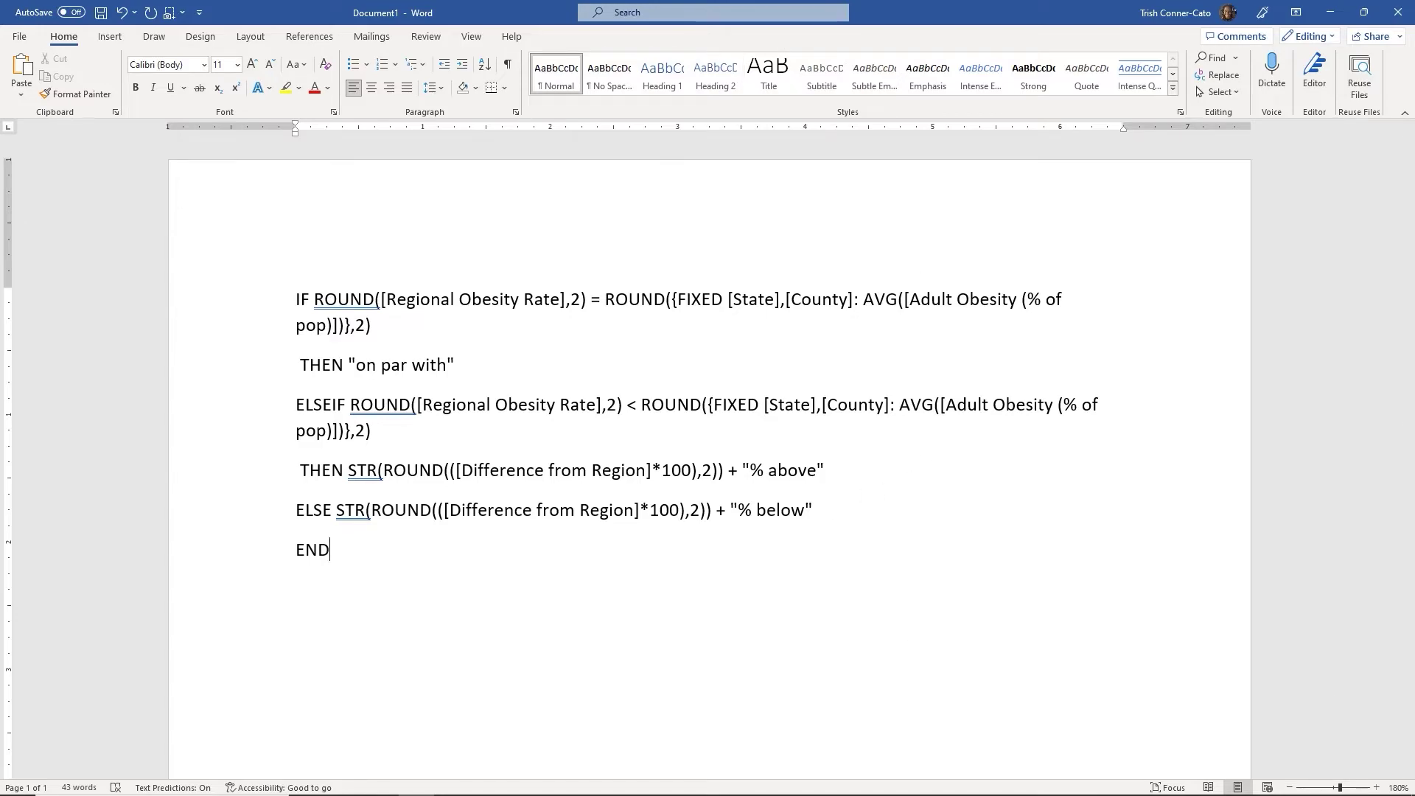
left_click(1355, 788)
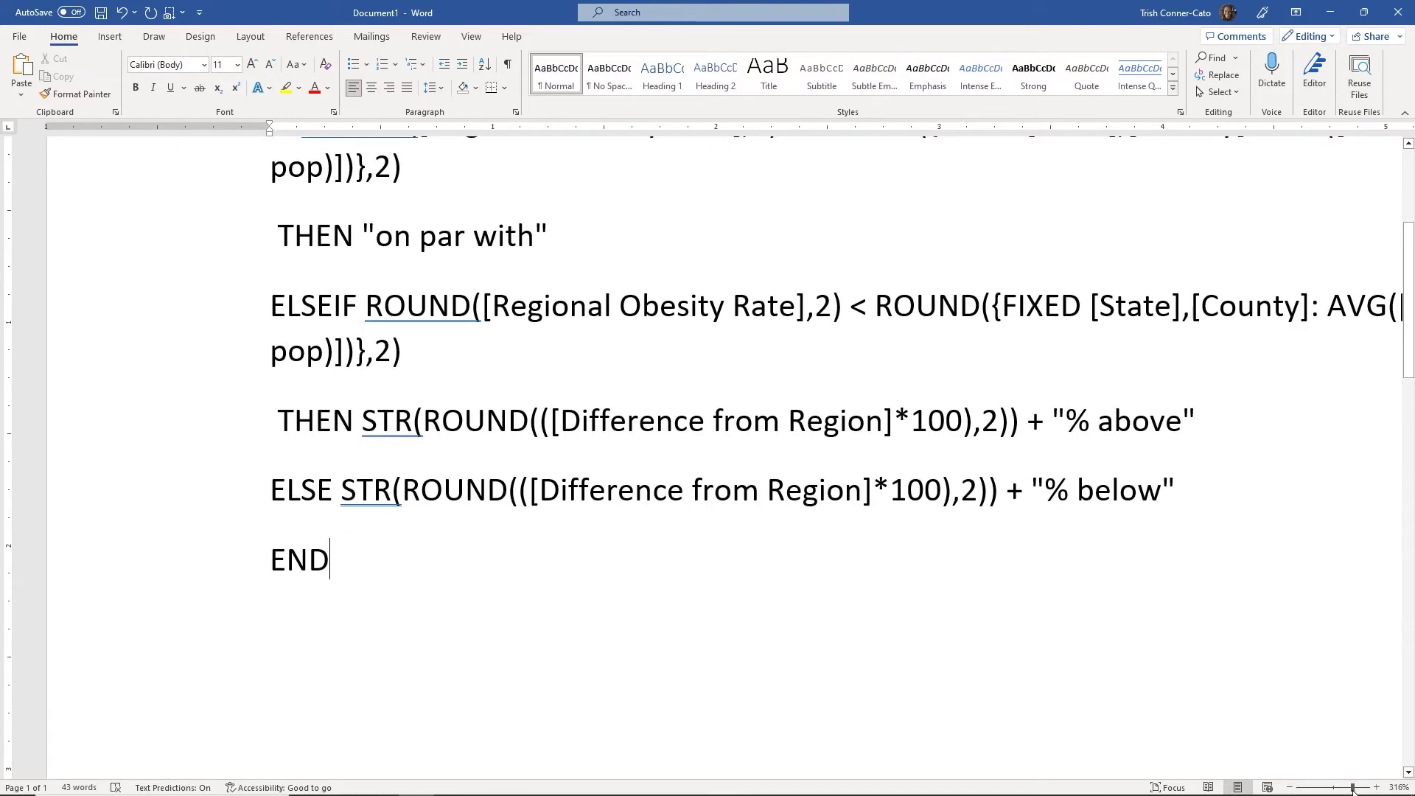
left_click(1343, 788)
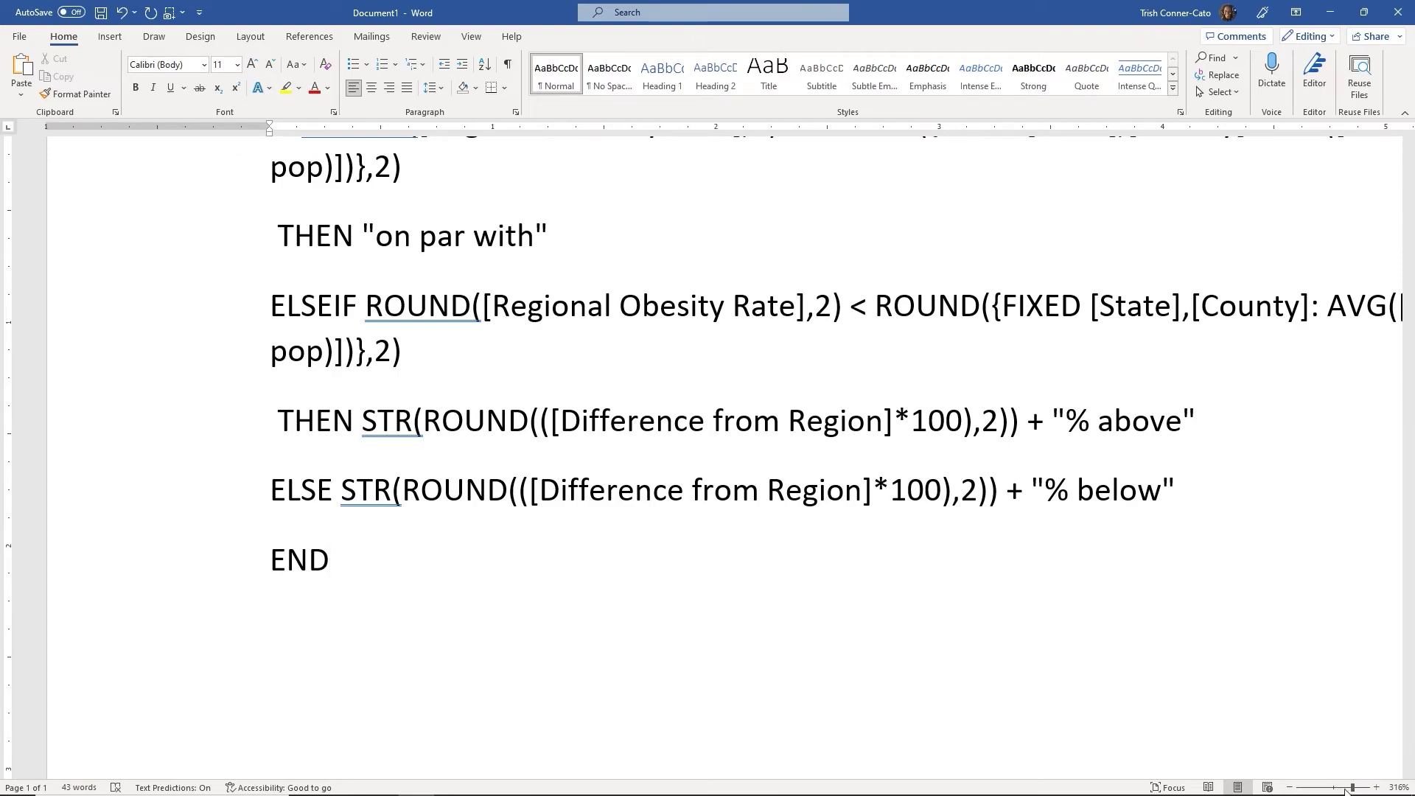
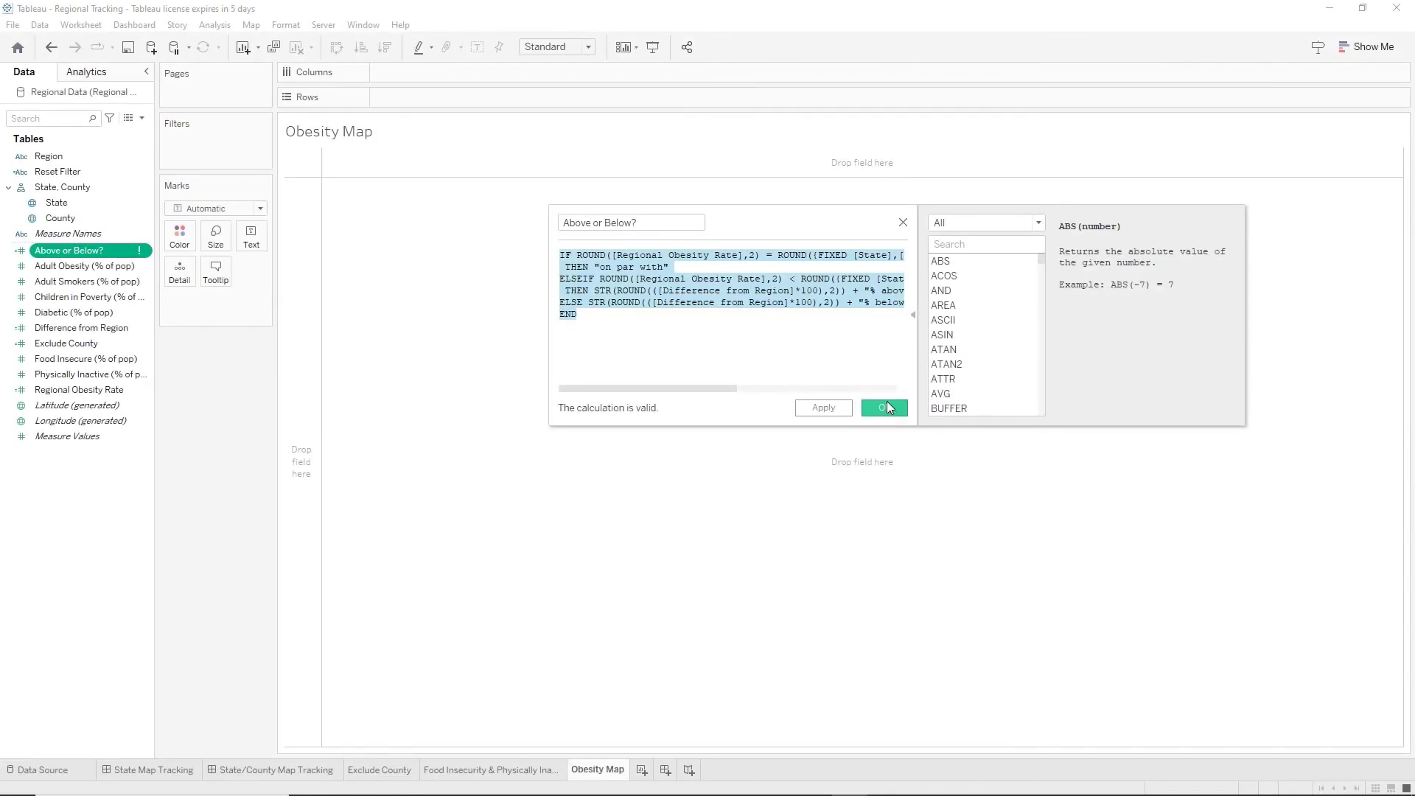
left_click(887, 407)
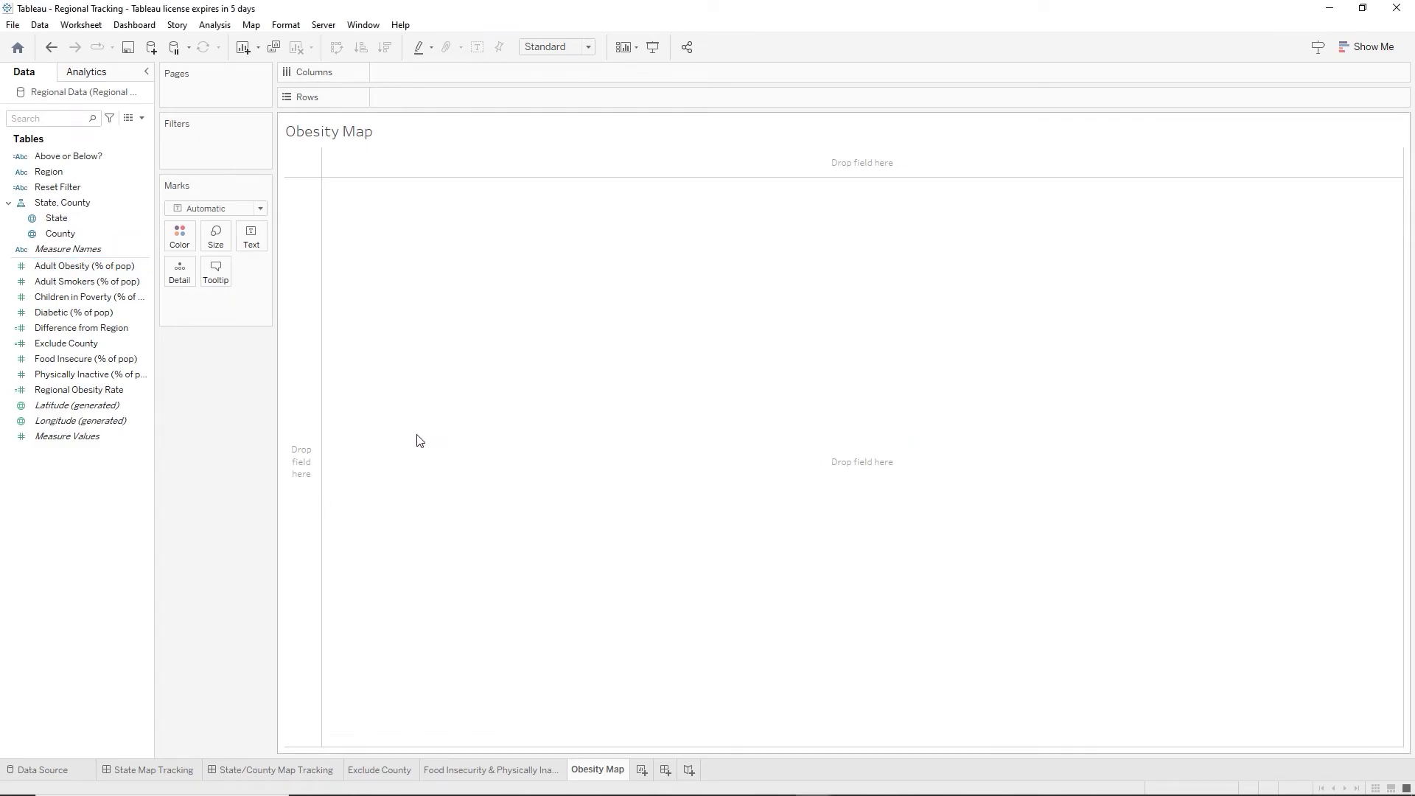
Plot the State field as a map in the empty Obesity Map view.
left_click(99, 222)
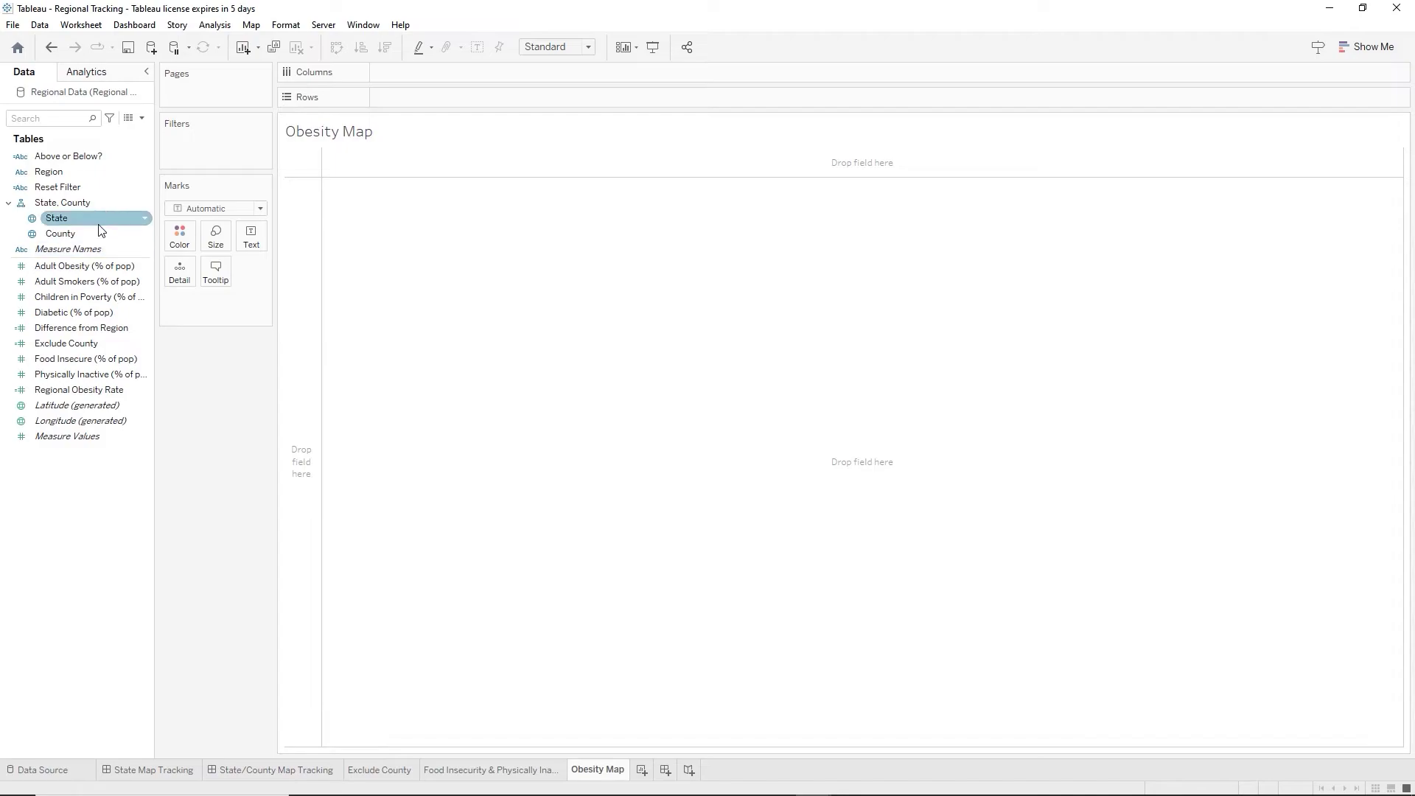
left_click_drag(102, 231, 903, 414)
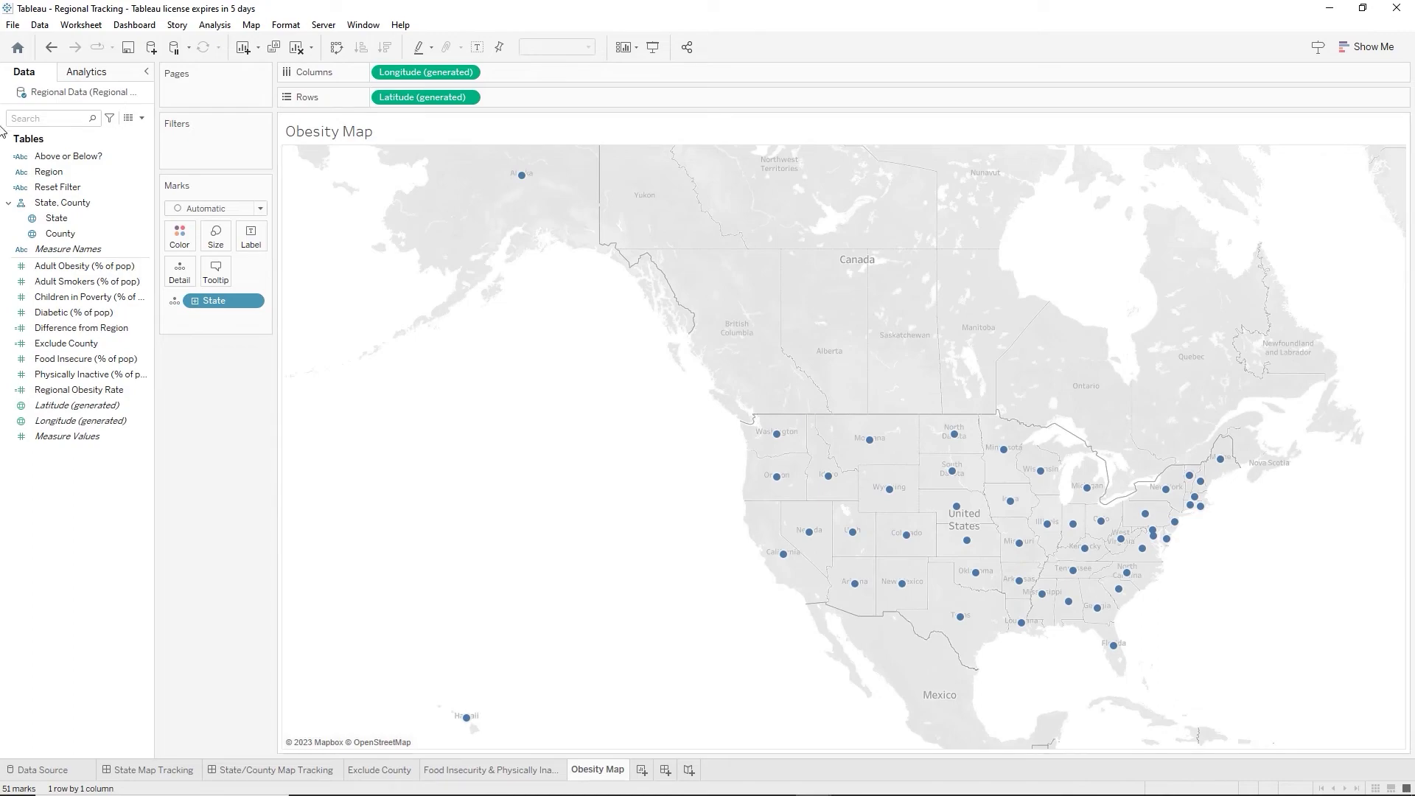
Filter the map by State with Alaska excluded.
left_click(45, 219)
left_click_drag(33, 225, 197, 140)
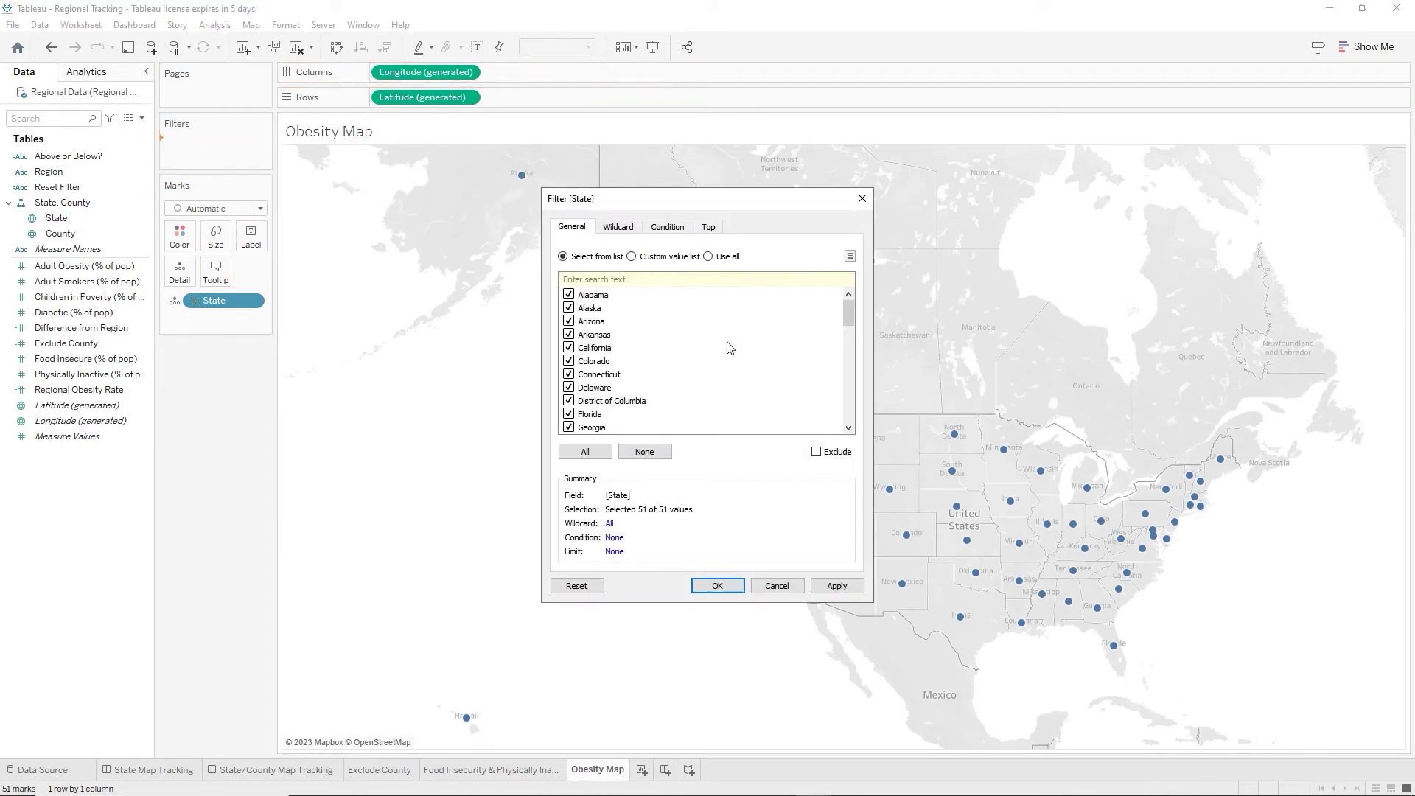
left_click(568, 309)
left_click(568, 295)
left_click(645, 453)
left_click(569, 308)
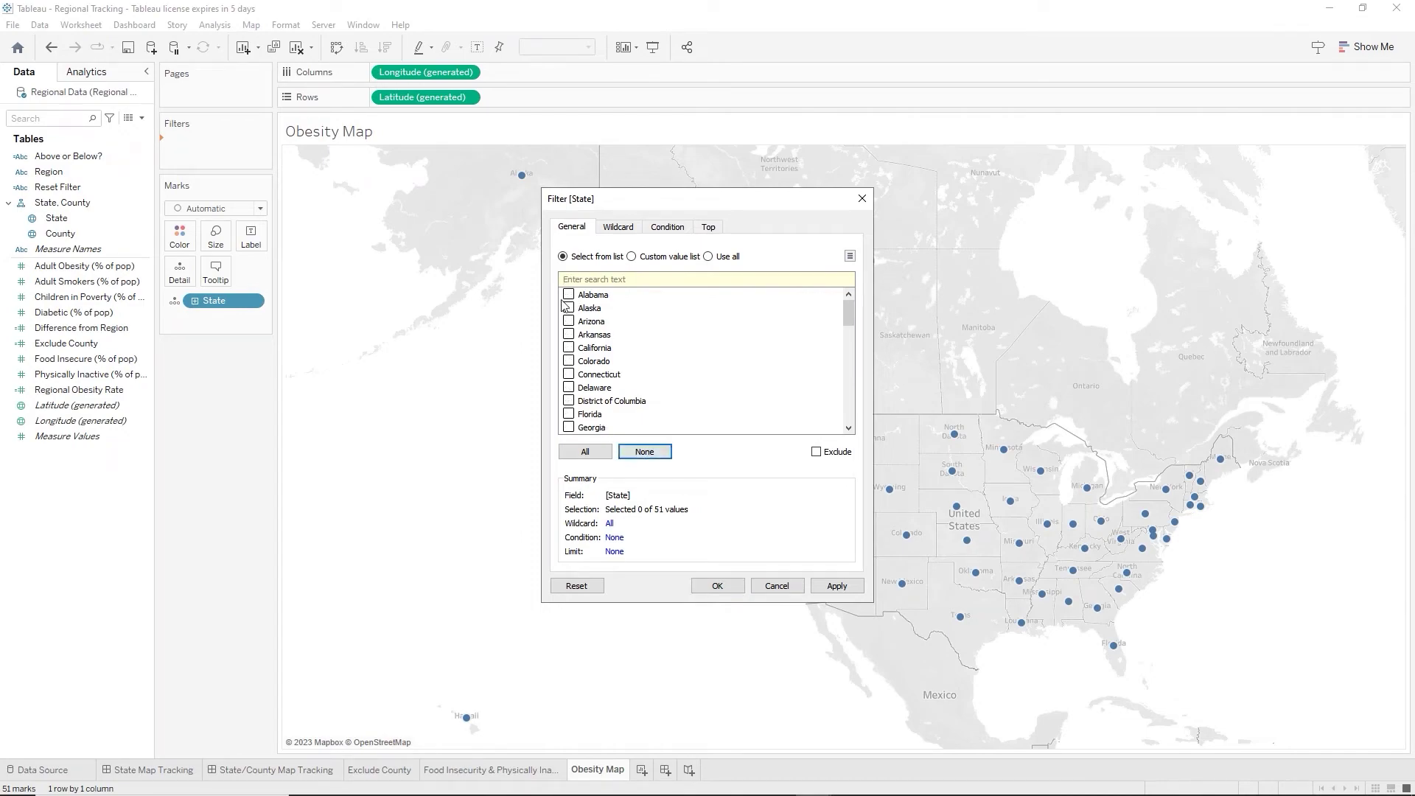
left_click(816, 452)
left_click(717, 586)
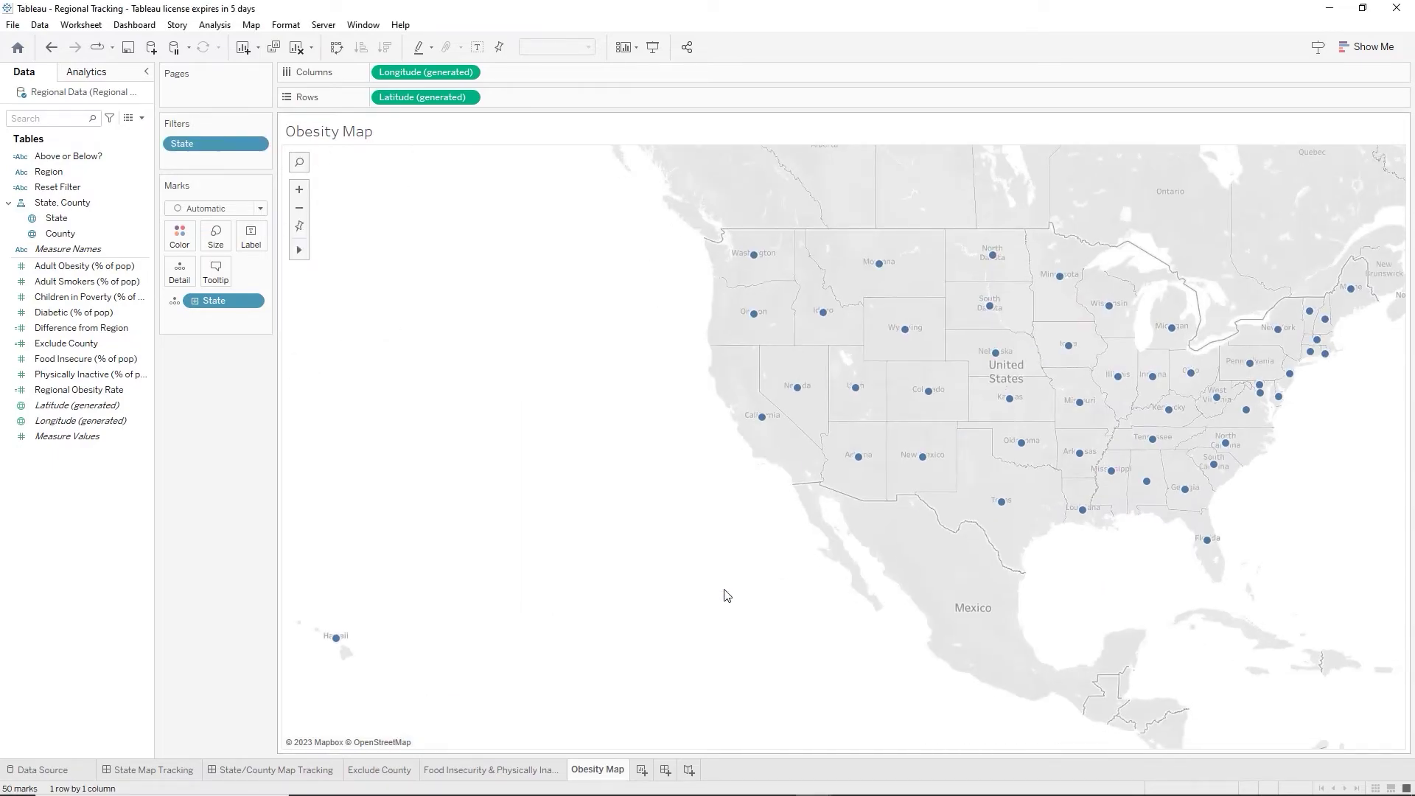
Add Region and Regional Obesity Rate together as detail on the map marks.
left_click(51, 175)
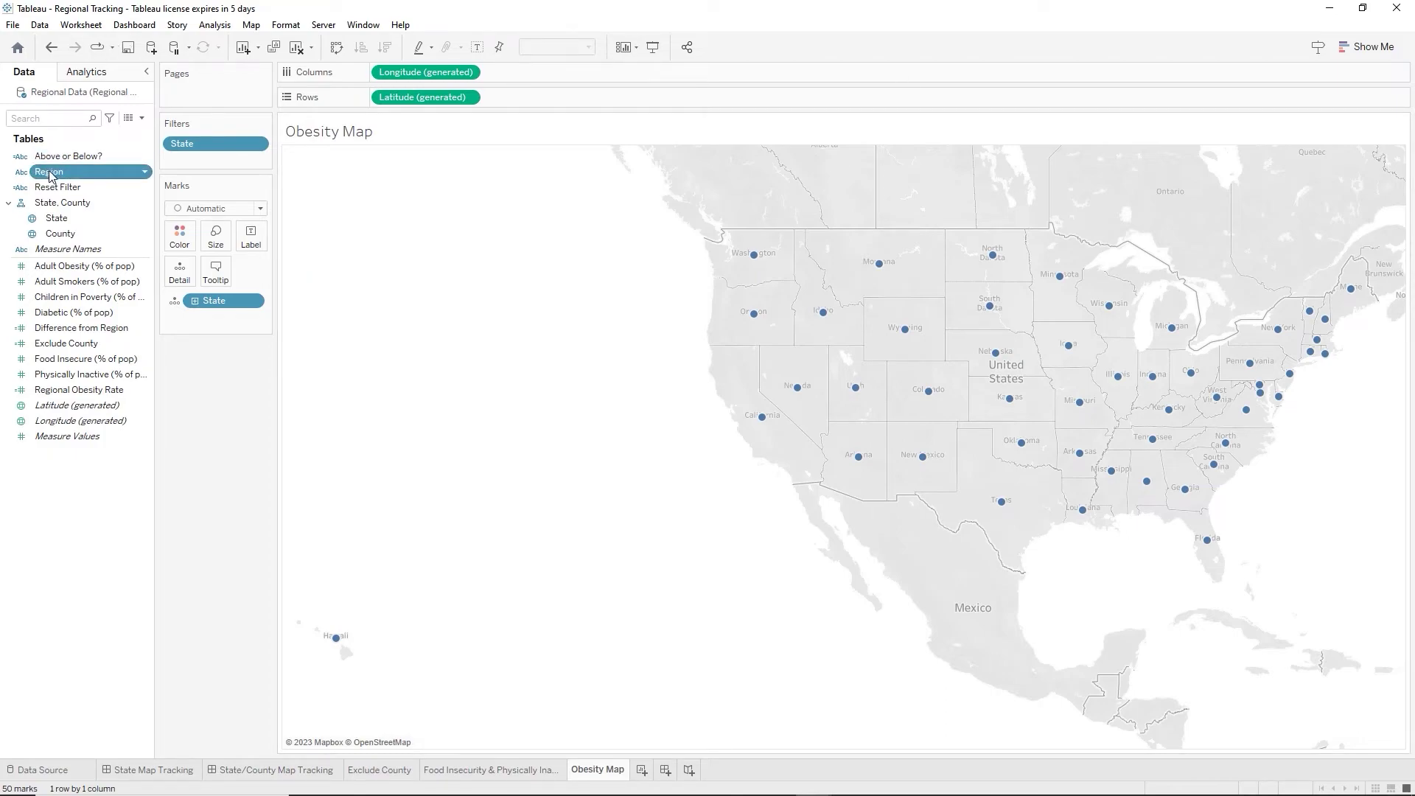
left_click(87, 394, "ctrl")
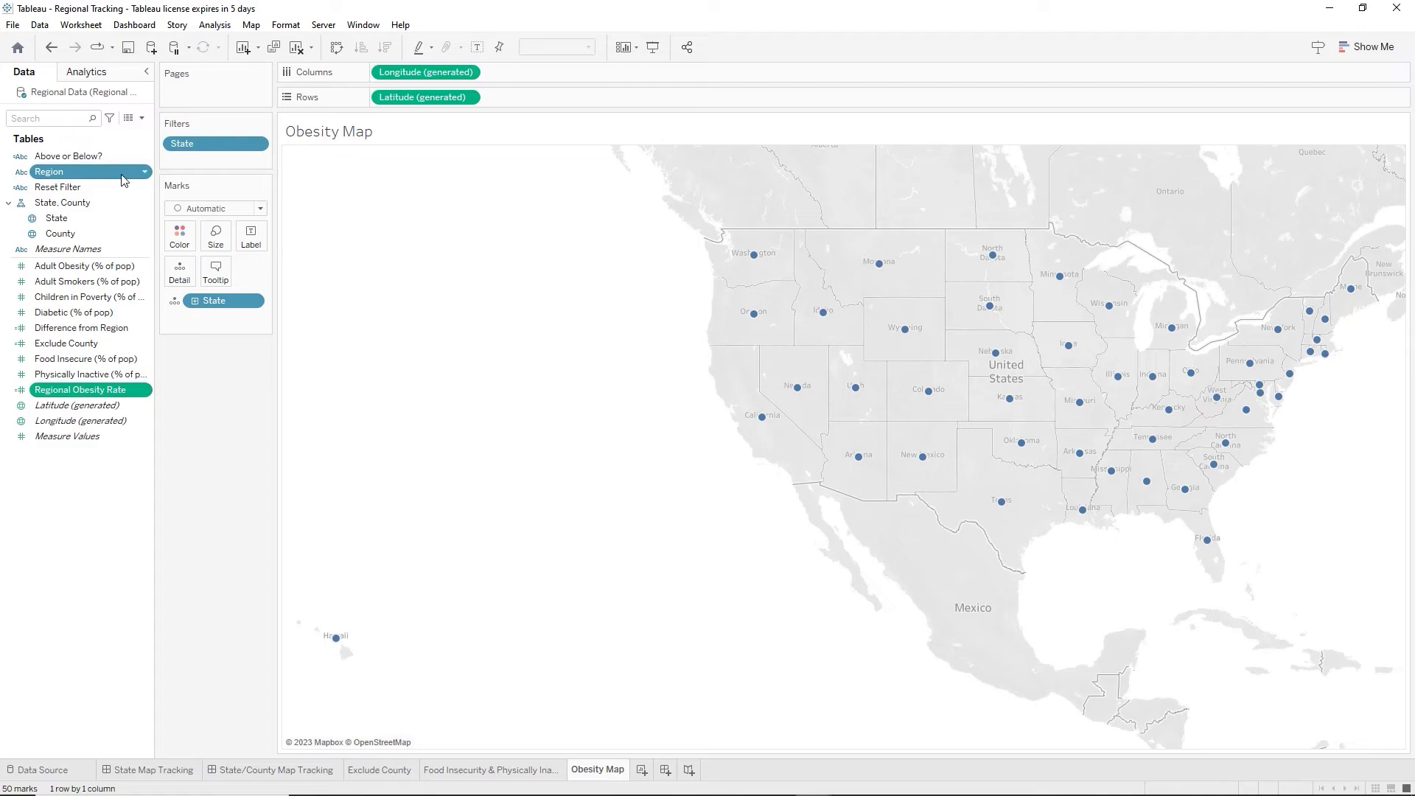
left_click_drag(118, 174, 181, 278)
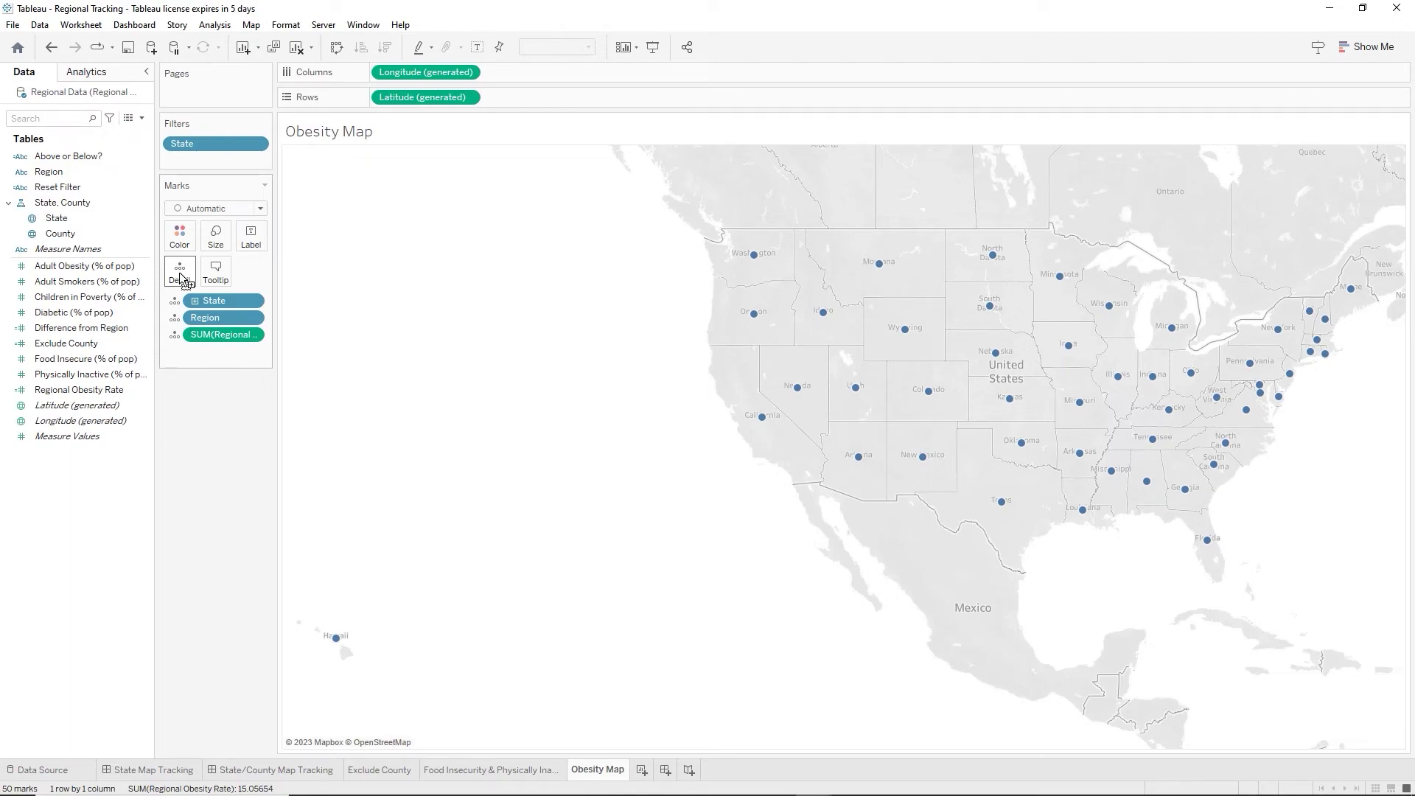
Add State and County together as labels on the map marks.
left_click(76, 234)
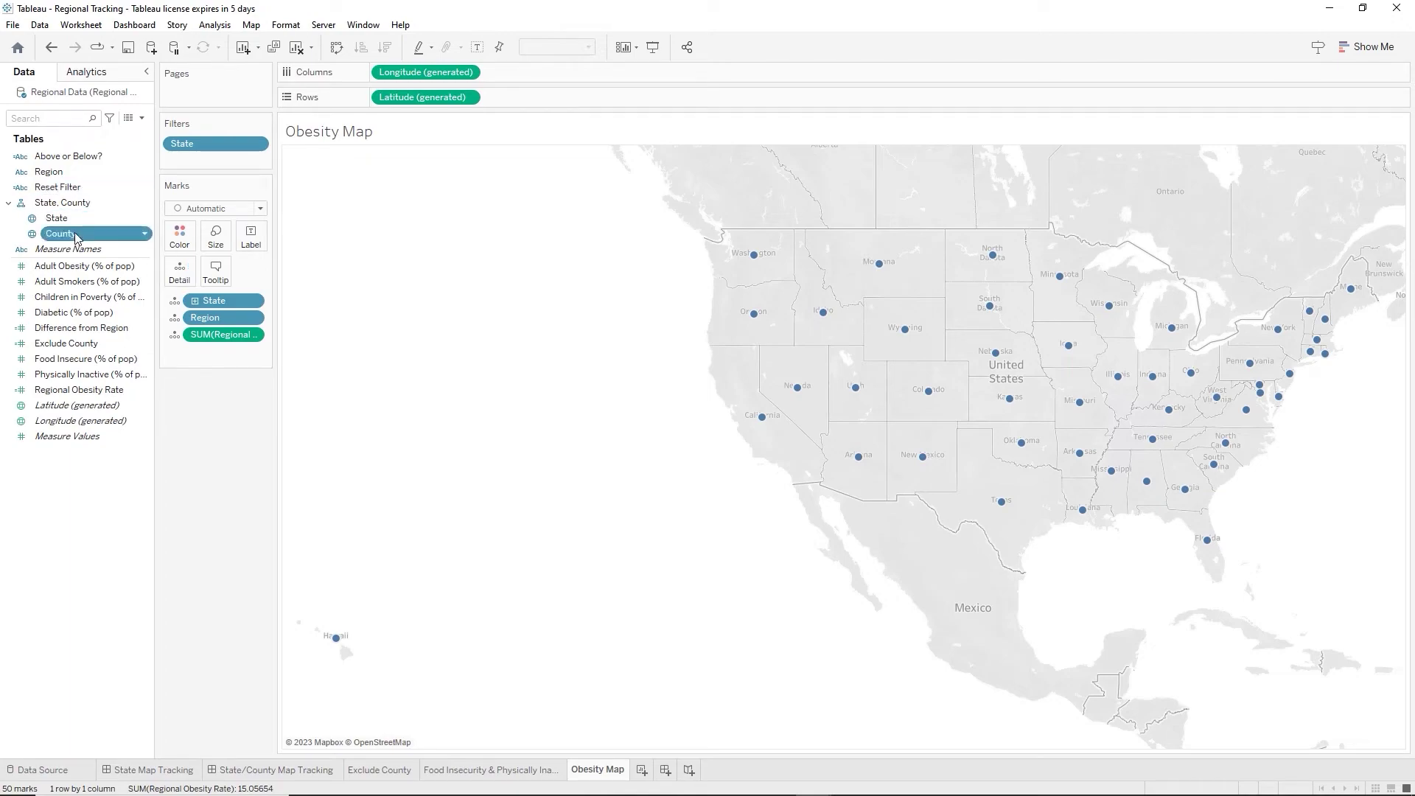
left_click(70, 221, "ctrl")
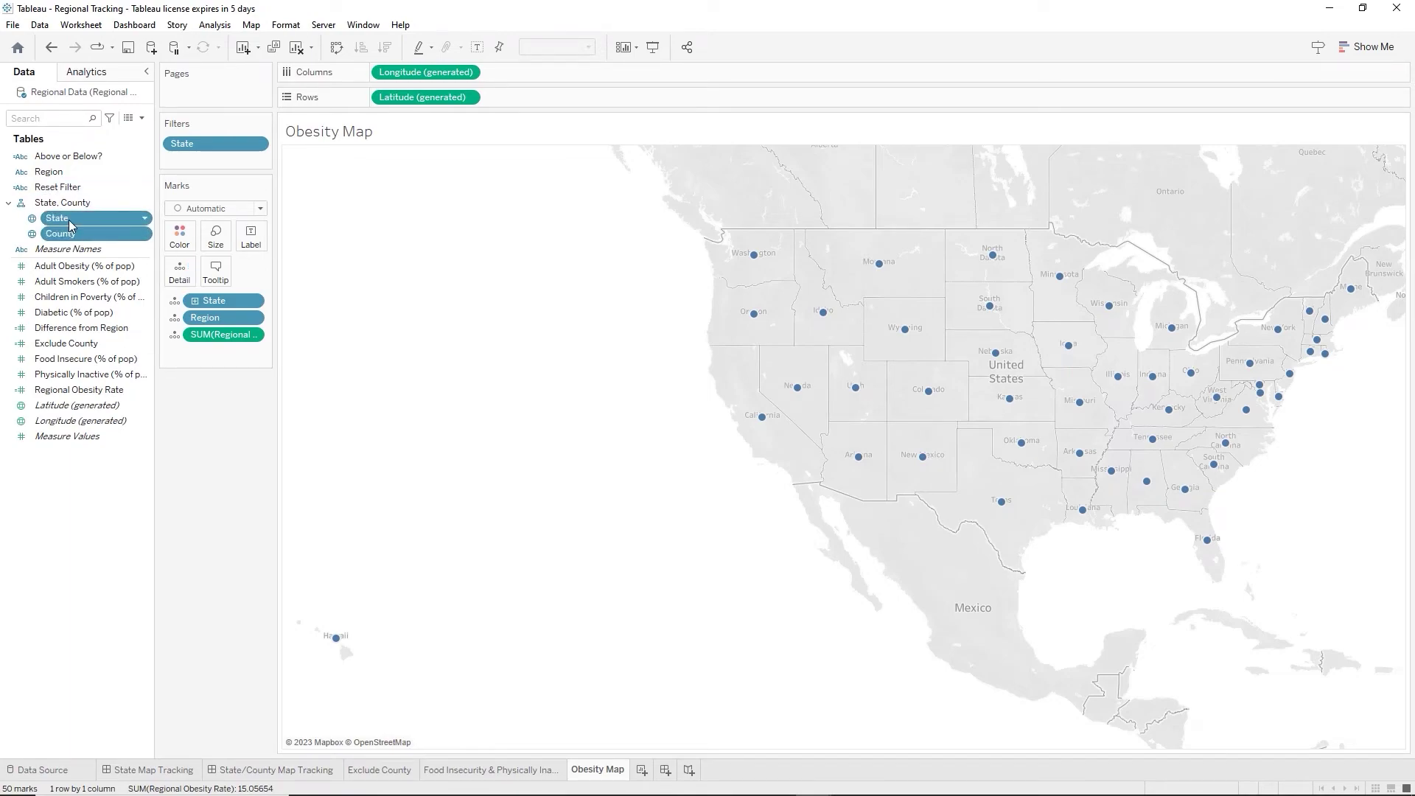
left_click_drag(71, 226, 254, 242)
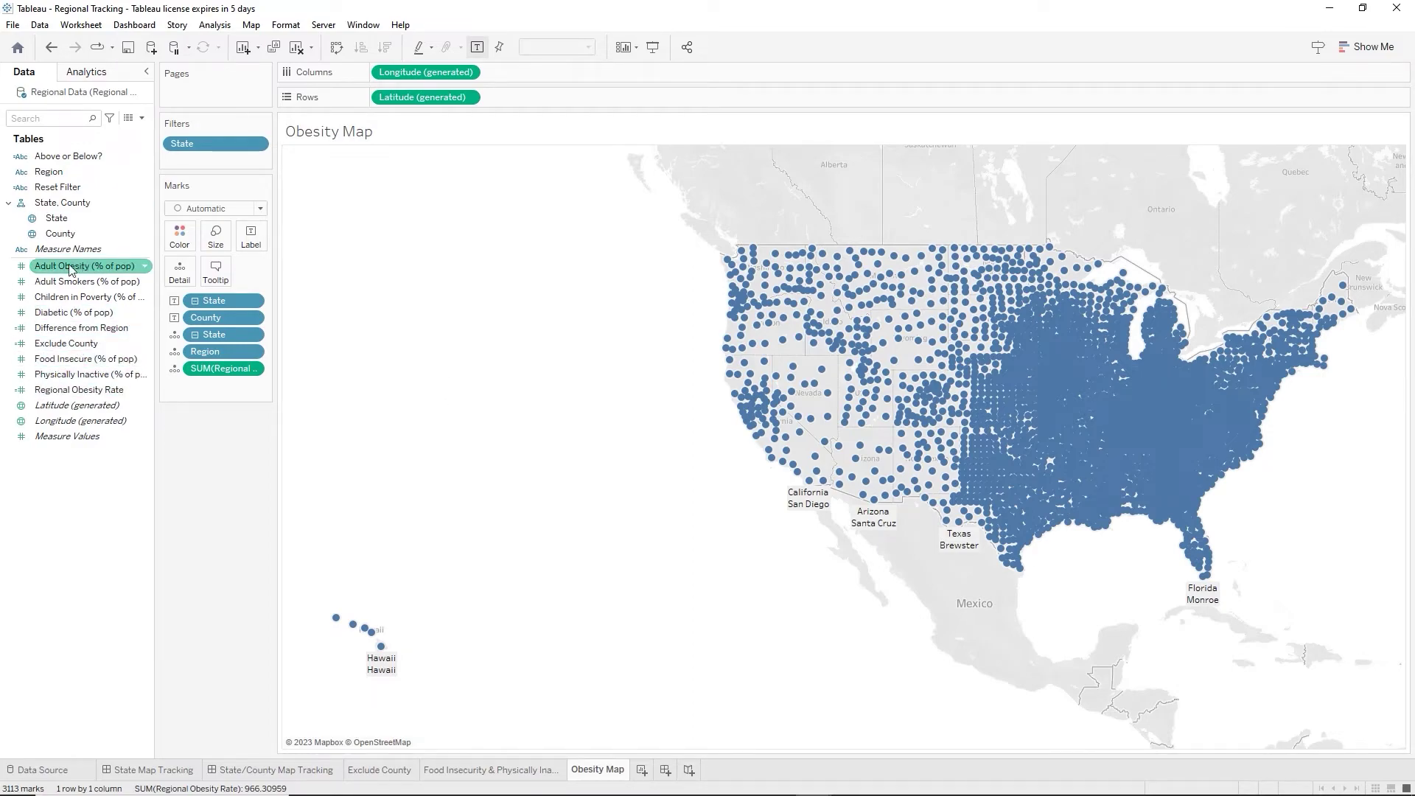
Colour the counties by Adult Obesity (% of pop) and dock the colour legend beneath the Marks card.
left_click_drag(71, 270, 174, 240)
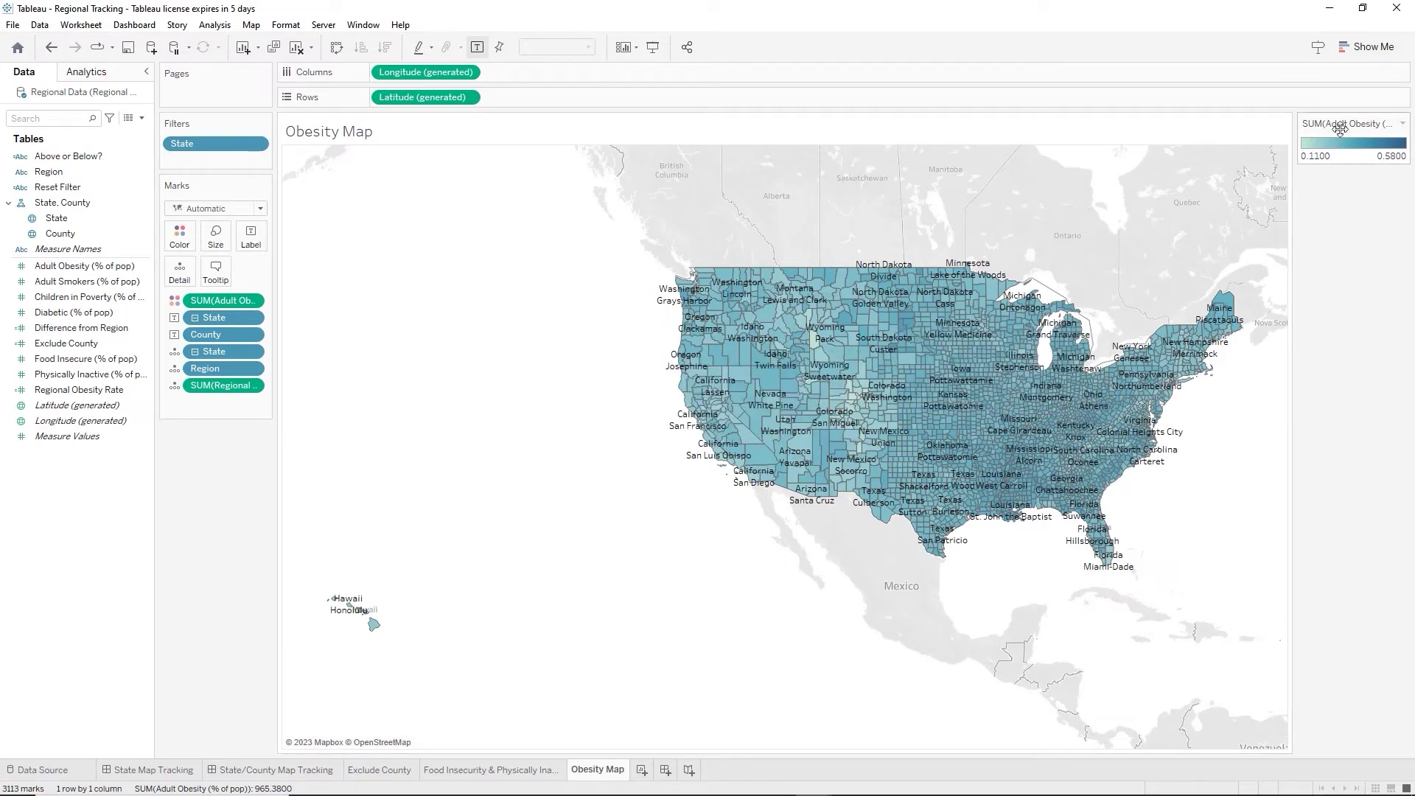
left_click_drag(1341, 127, 740, 282)
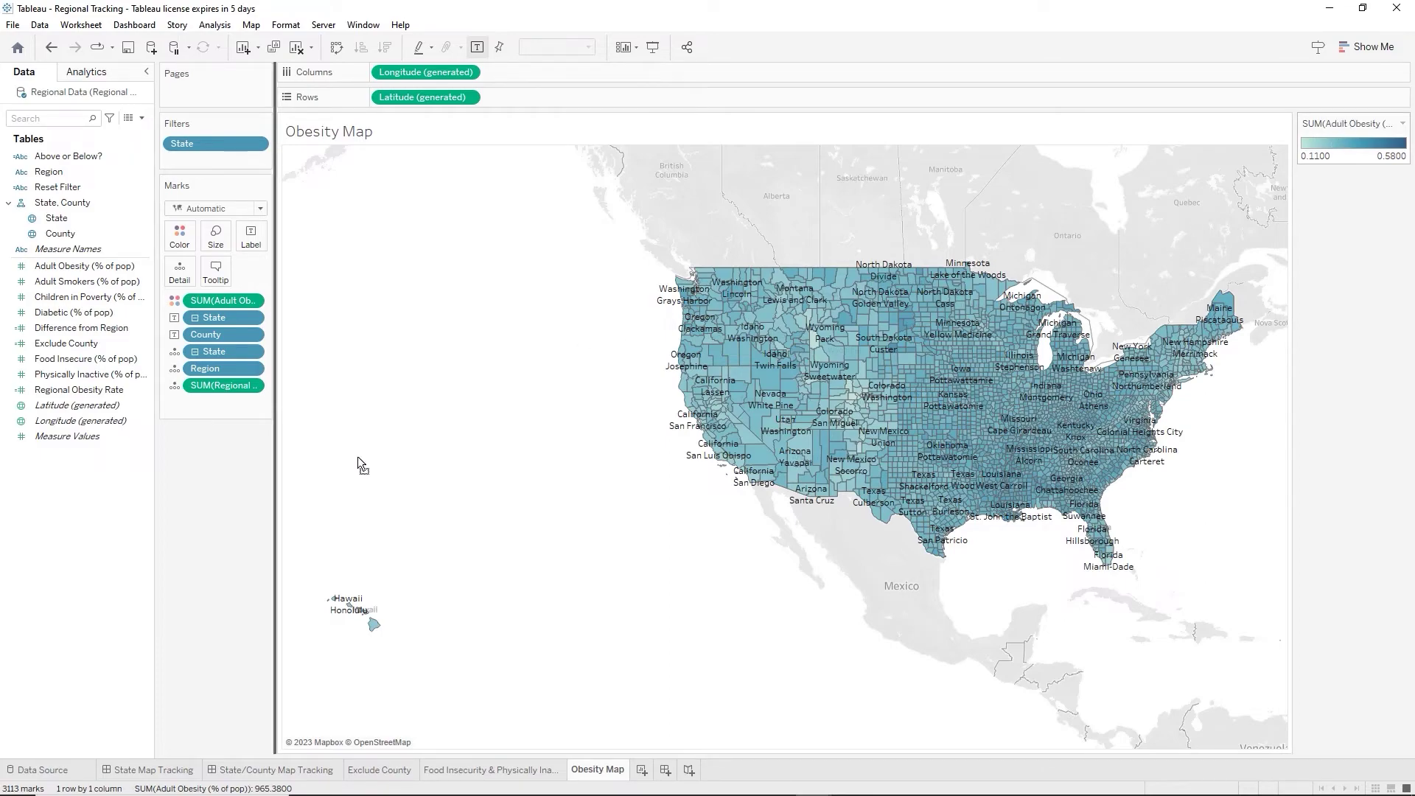
left_click_drag(358, 458, 216, 488)
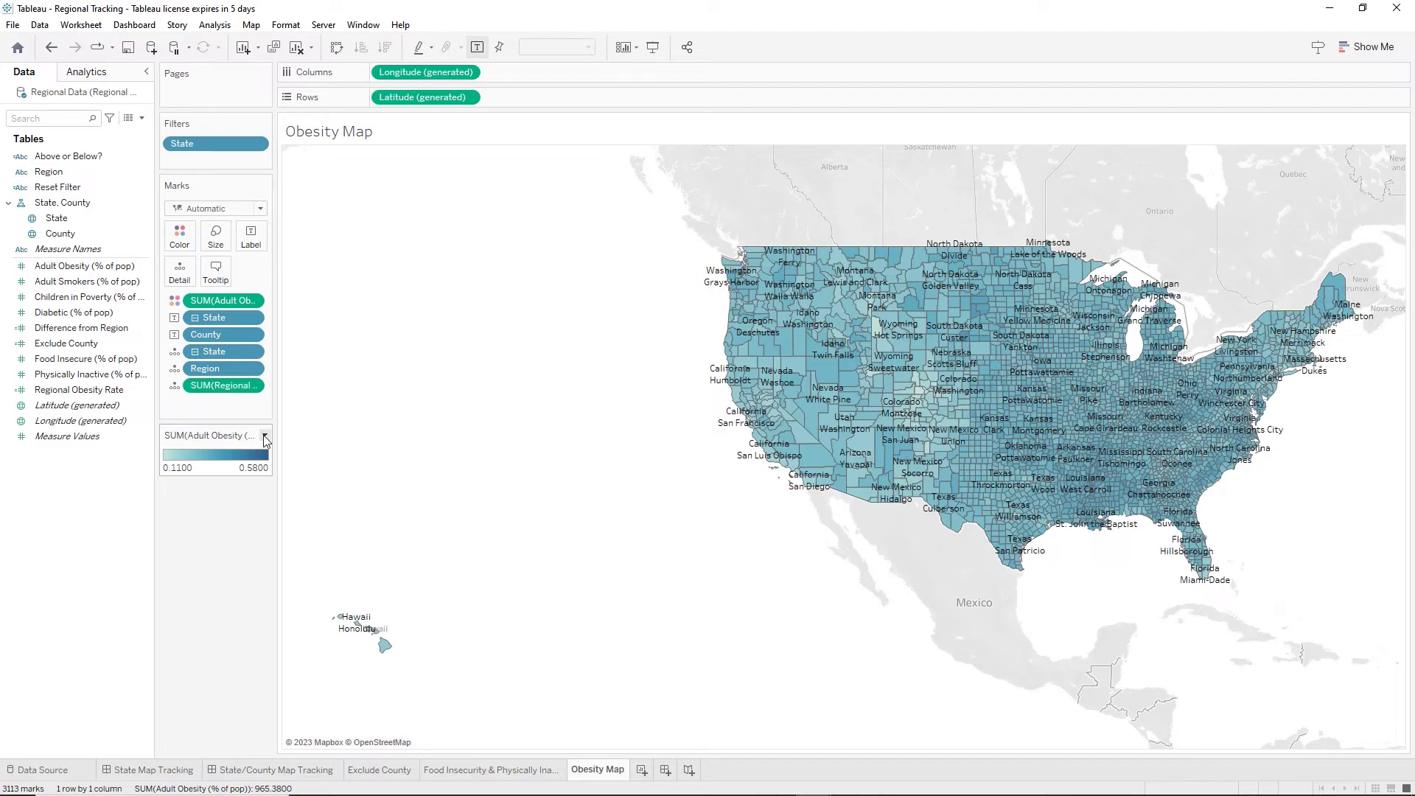
Change the adult obesity colours to the Orange-Gold palette with stepped colour in 6 steps.
left_click(264, 436)
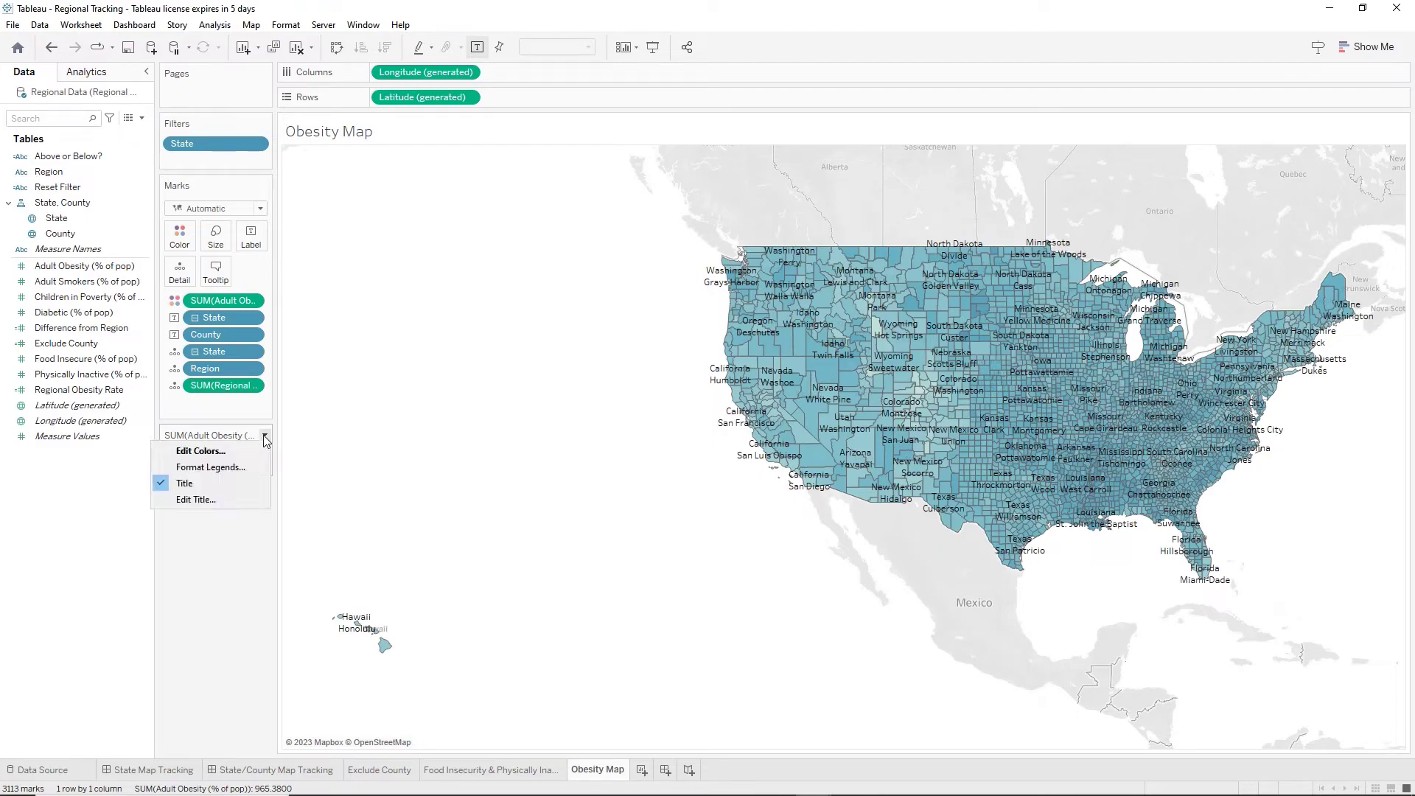
left_click(187, 451)
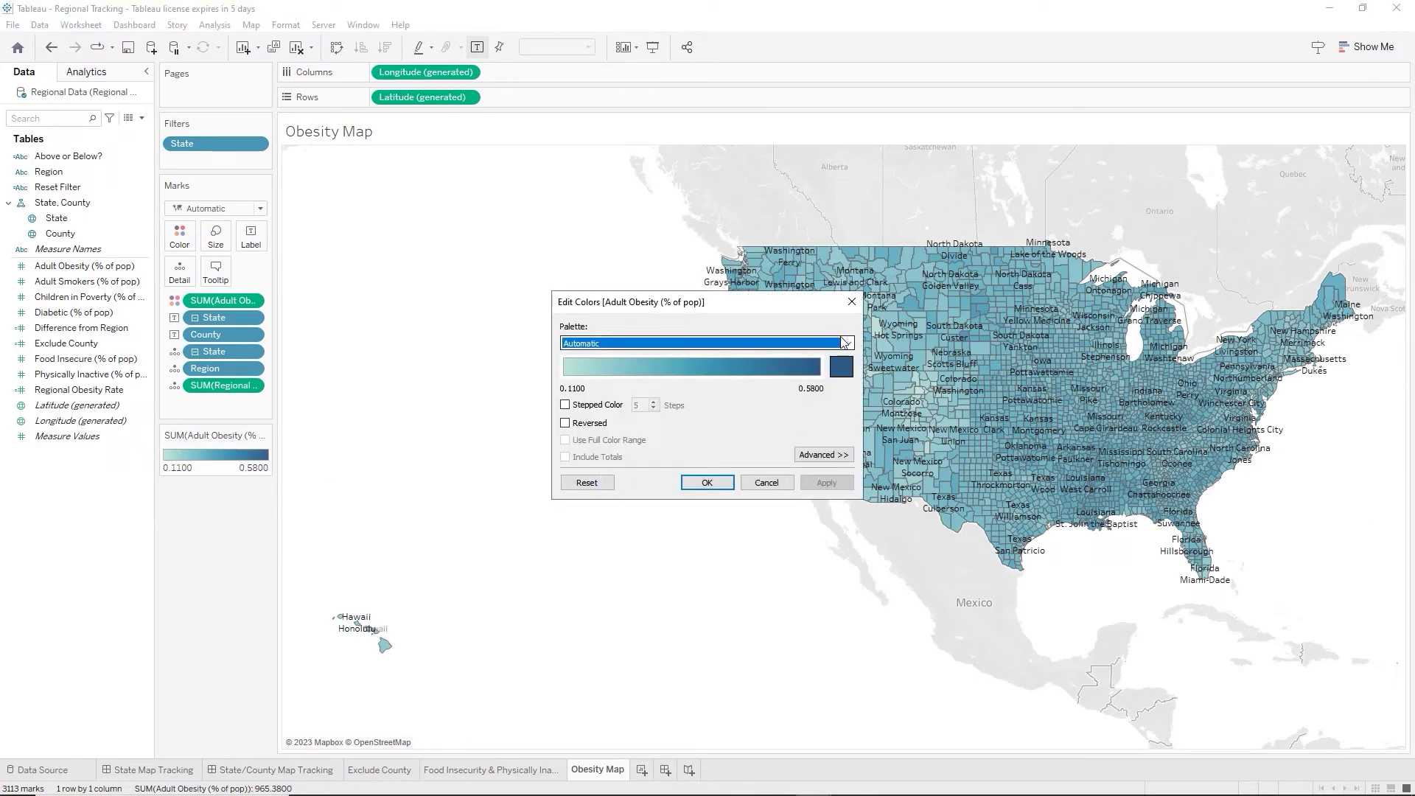
left_click(846, 343)
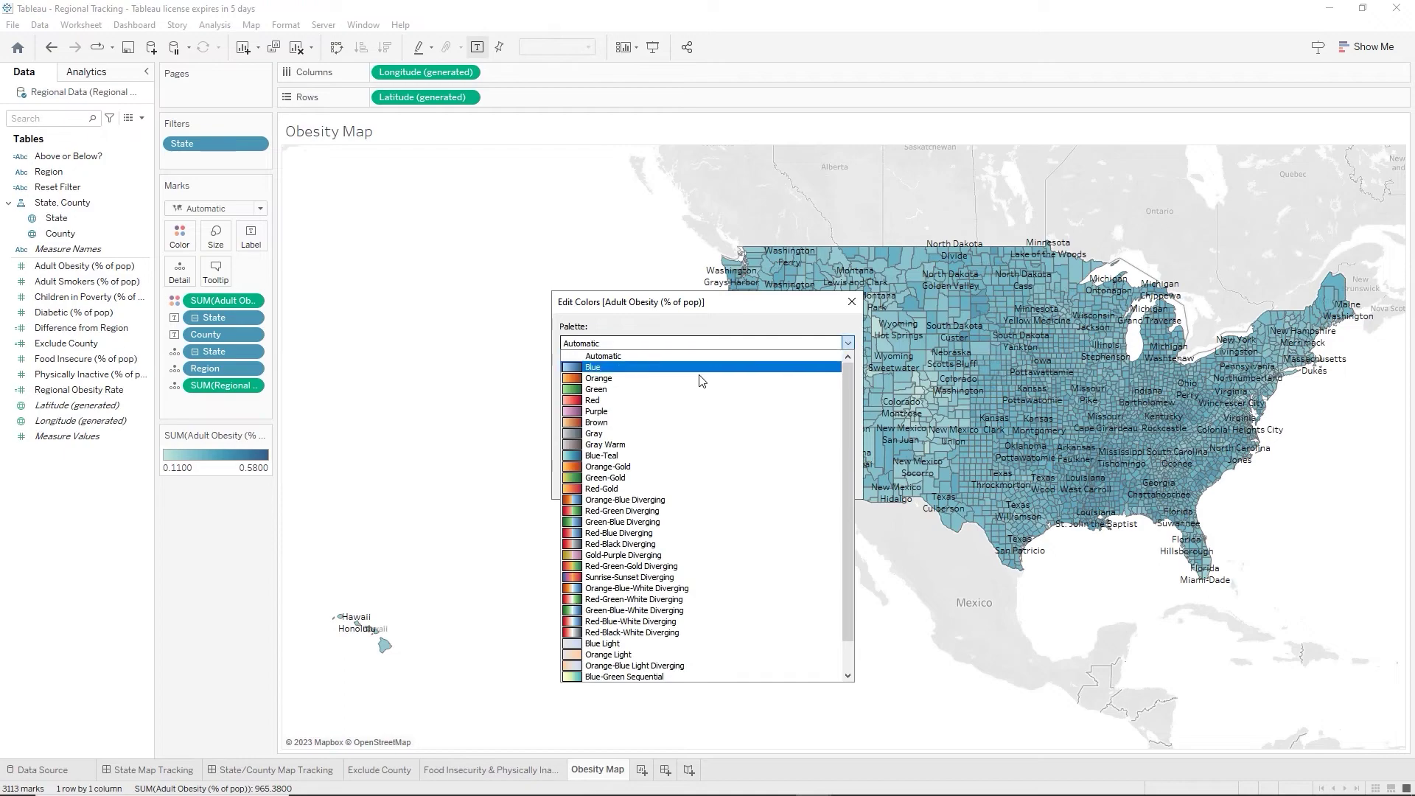
left_click(603, 467)
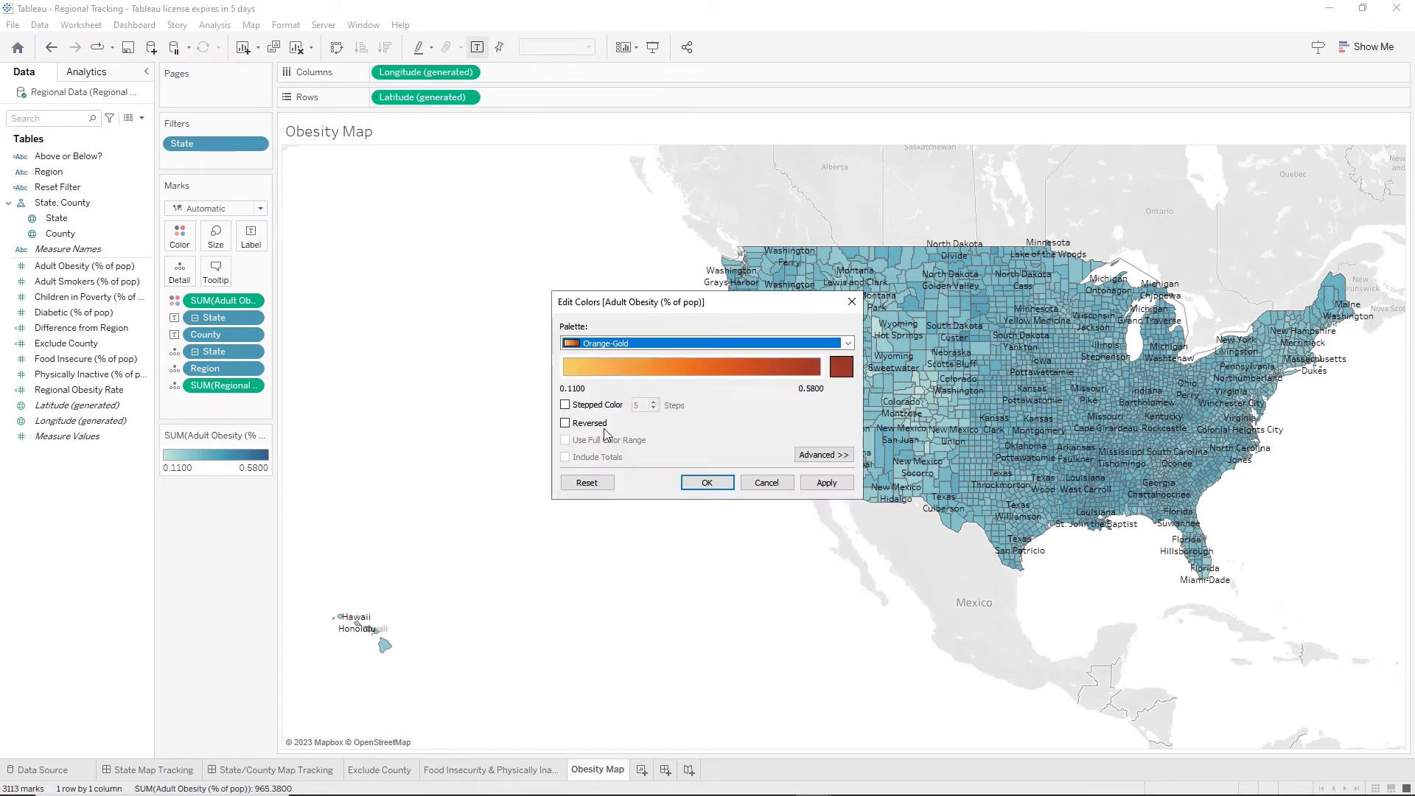
left_click(566, 405)
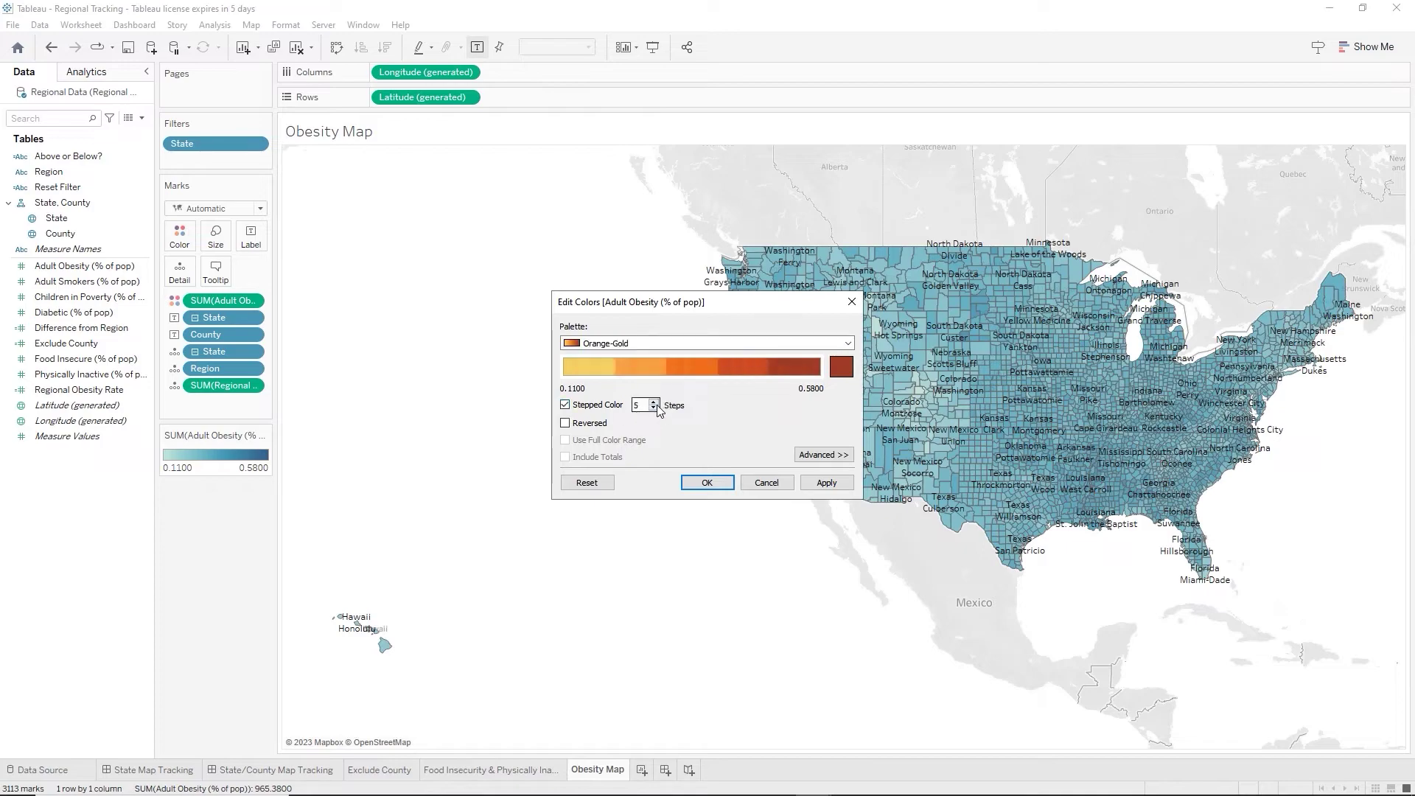
left_click(654, 402)
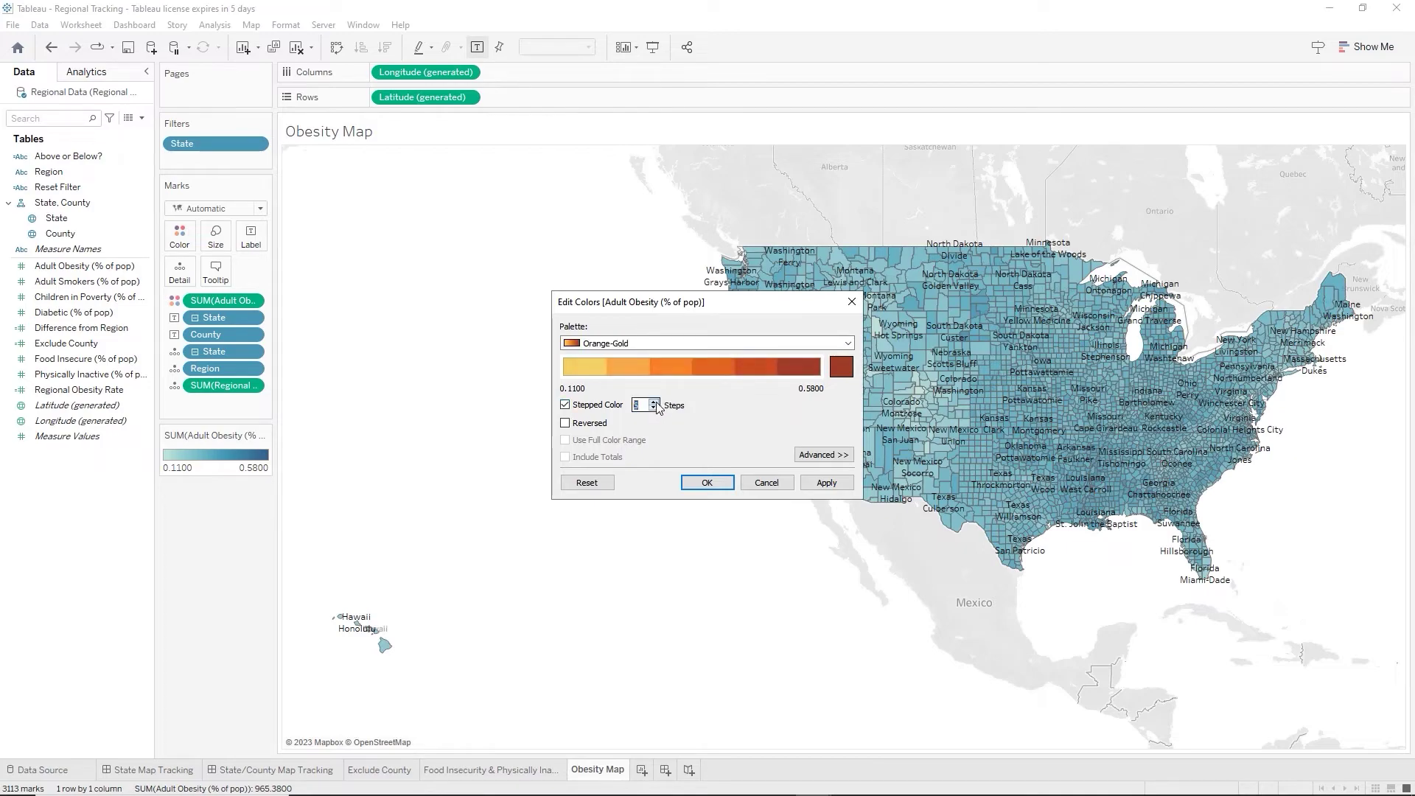
left_click(708, 491)
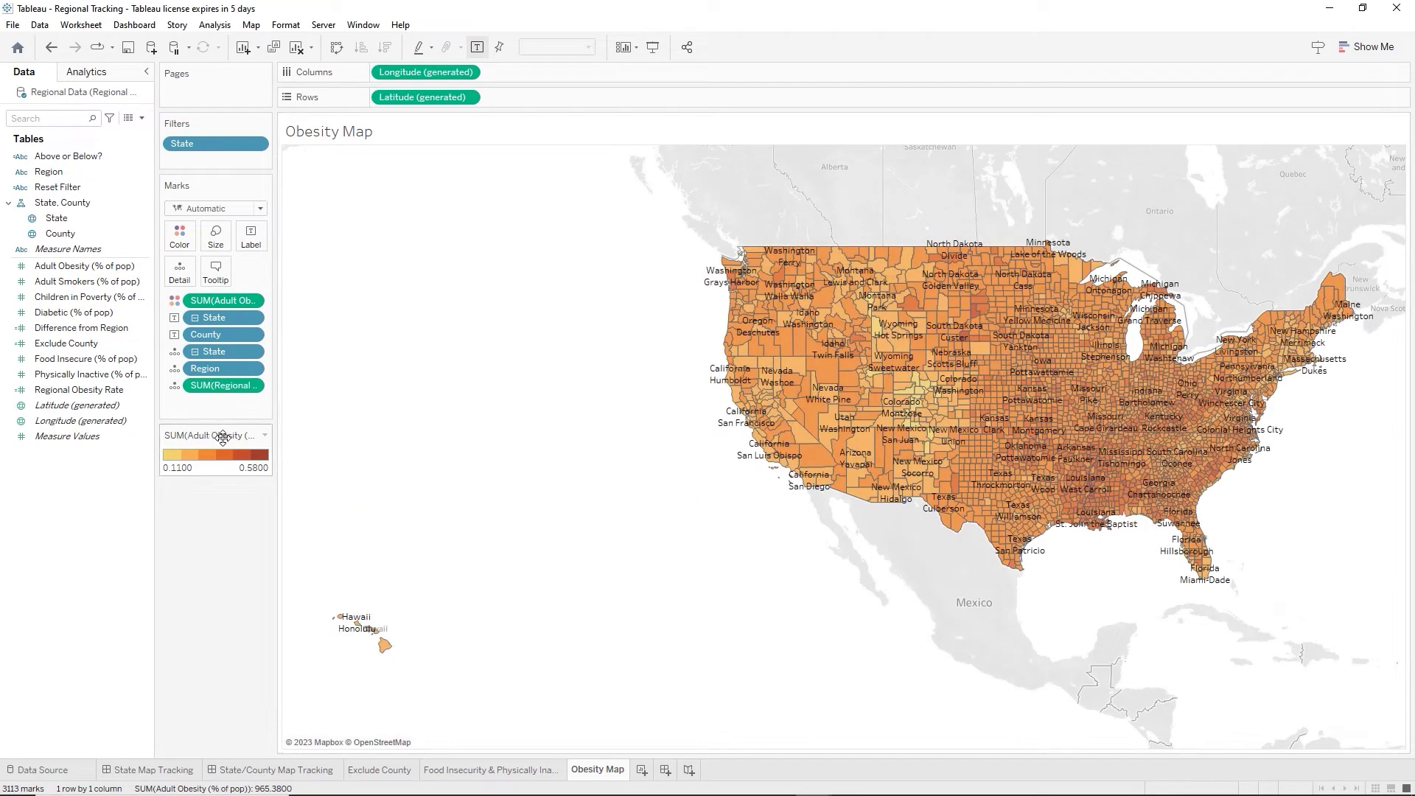
Retitle the colour legend as "Obesity Rate".
left_click(264, 436)
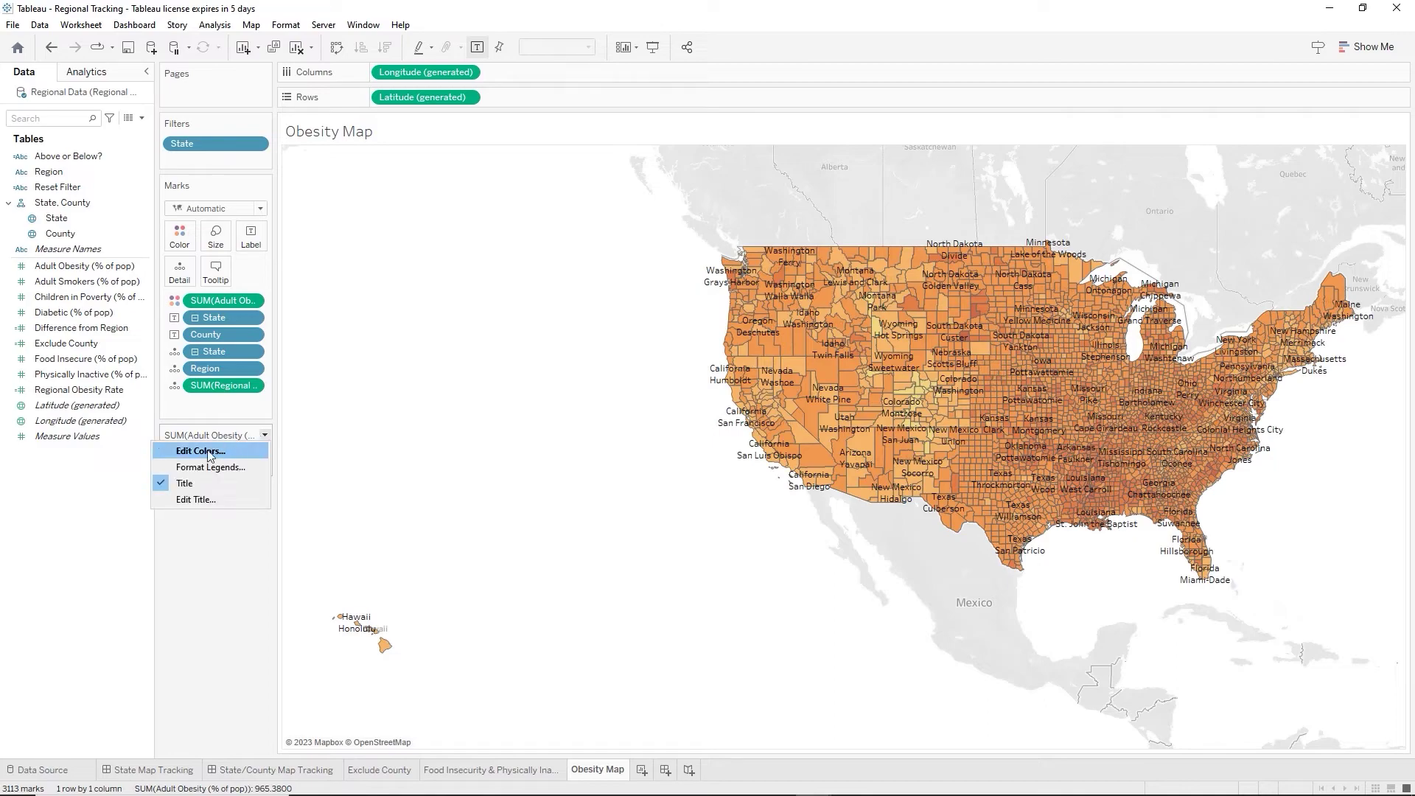
left_click(203, 499)
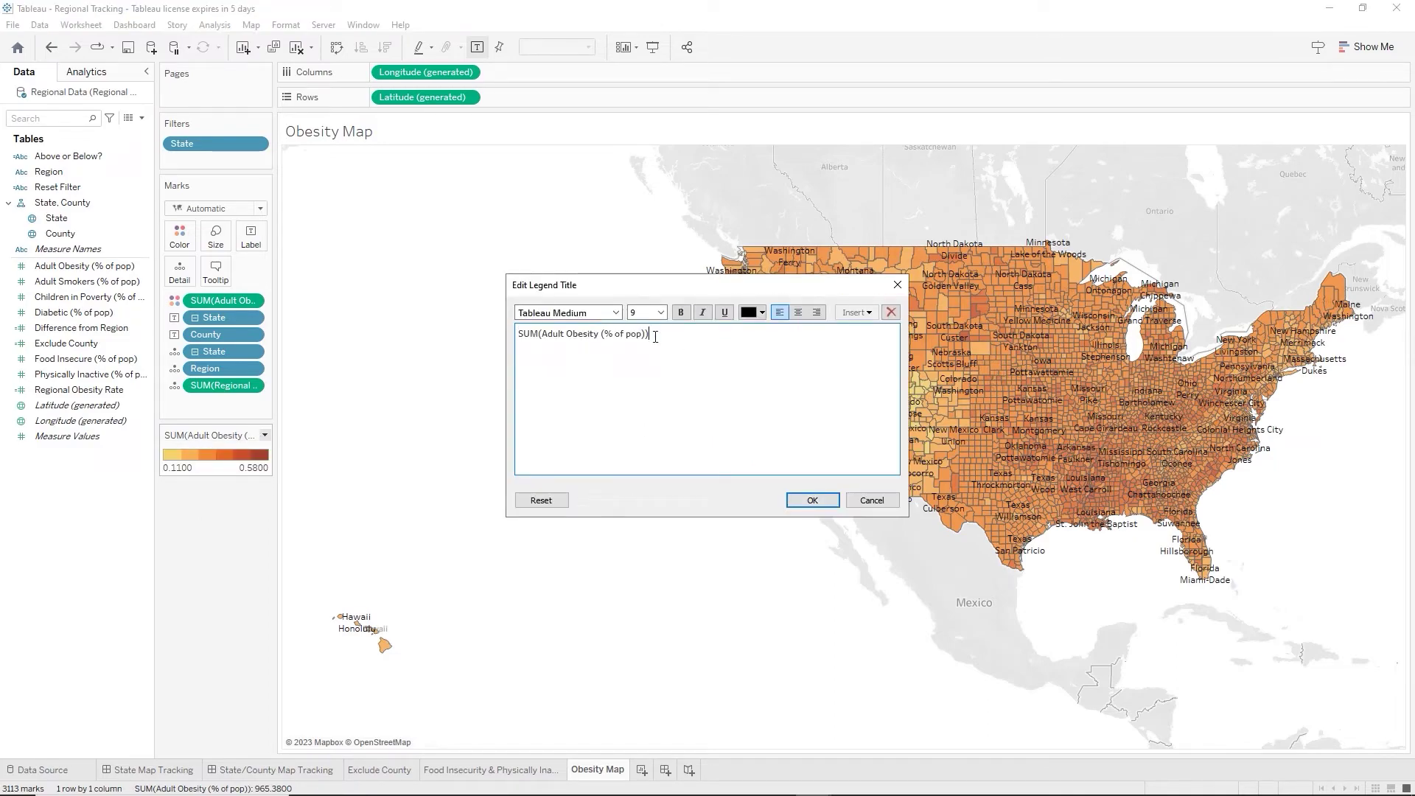
left_click_drag(655, 336, 383, 336)
type("Ob")
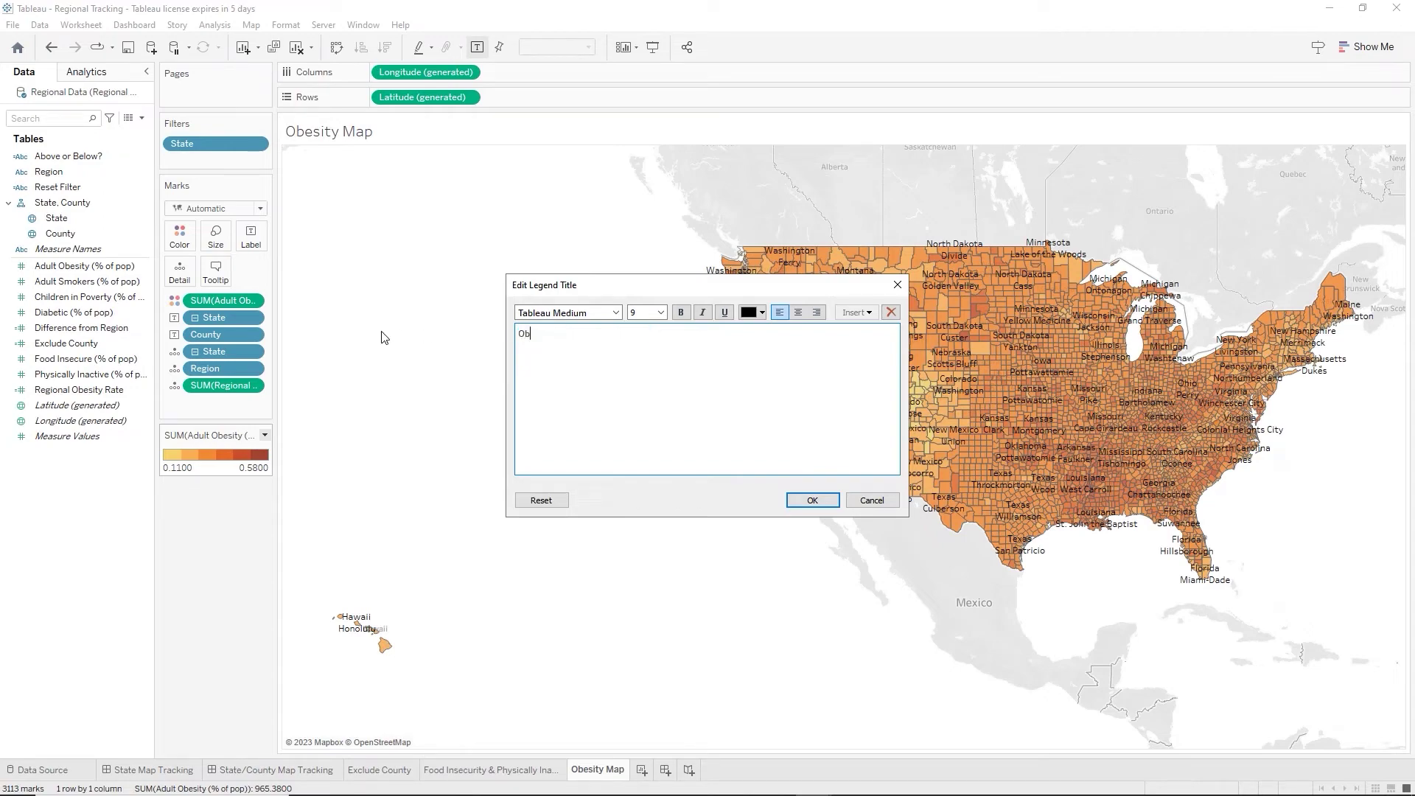
type("esity Rate")
left_click(813, 501)
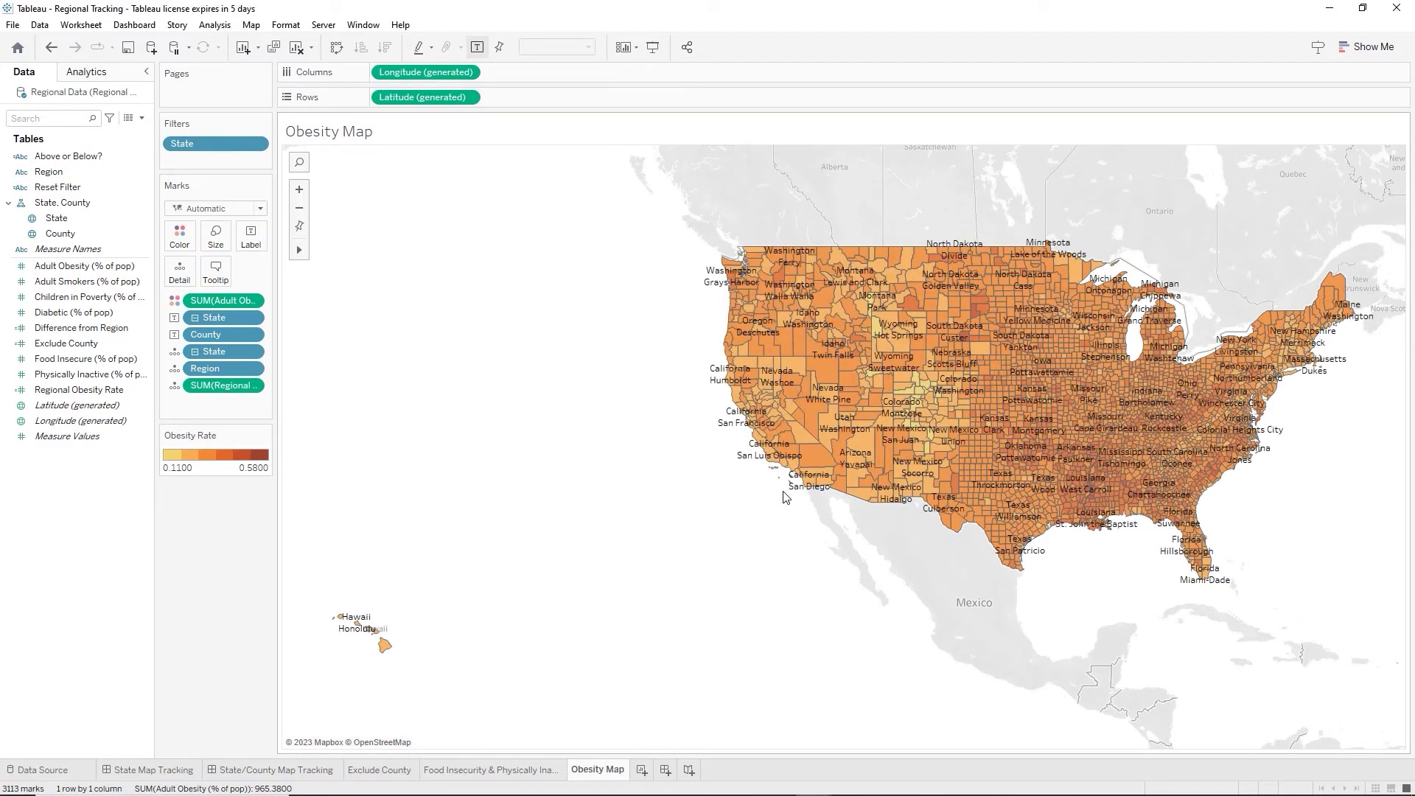
Add Food Insecure, Physically Inactive, Adult Smokers and Above or Below? together to the map's tooltip.
left_click(98, 359)
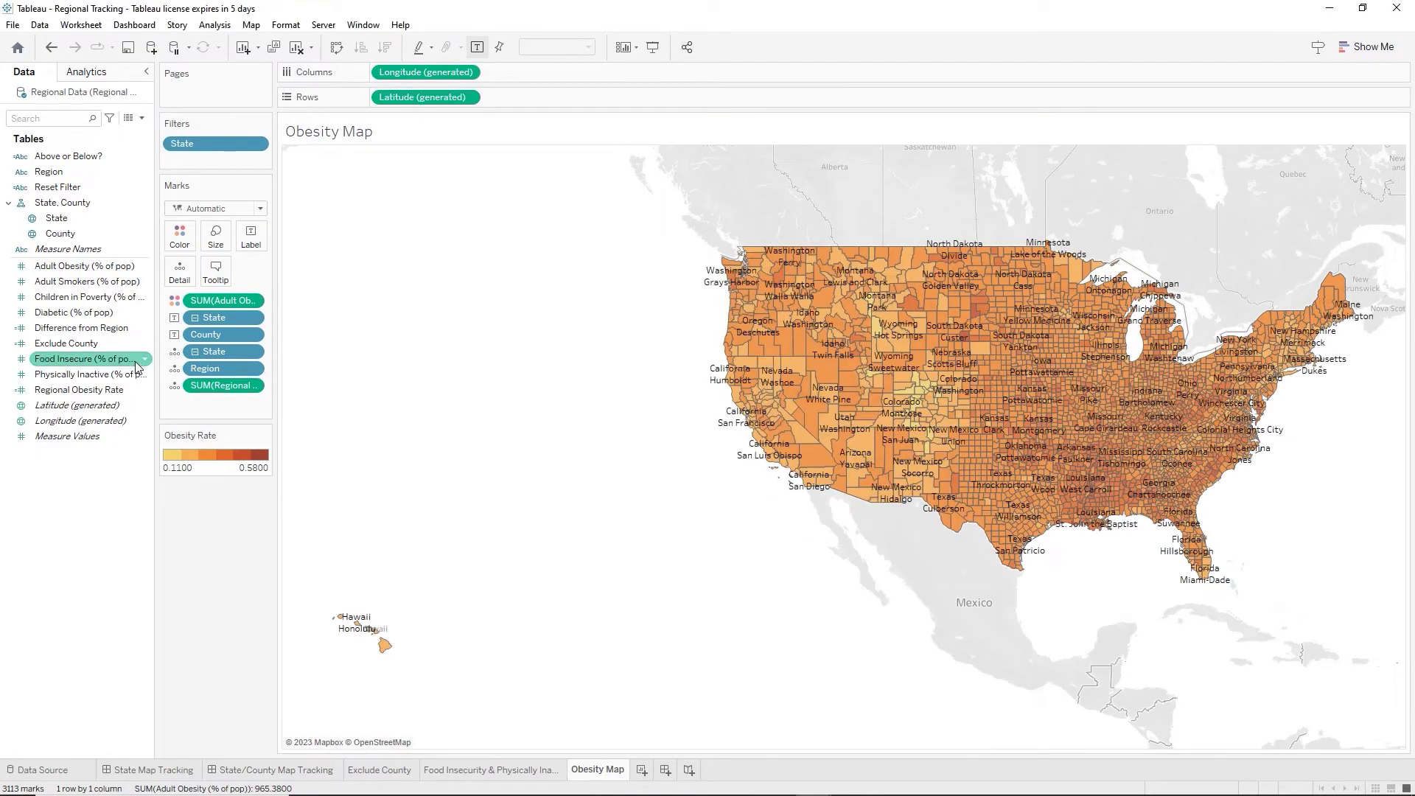
left_click(78, 361)
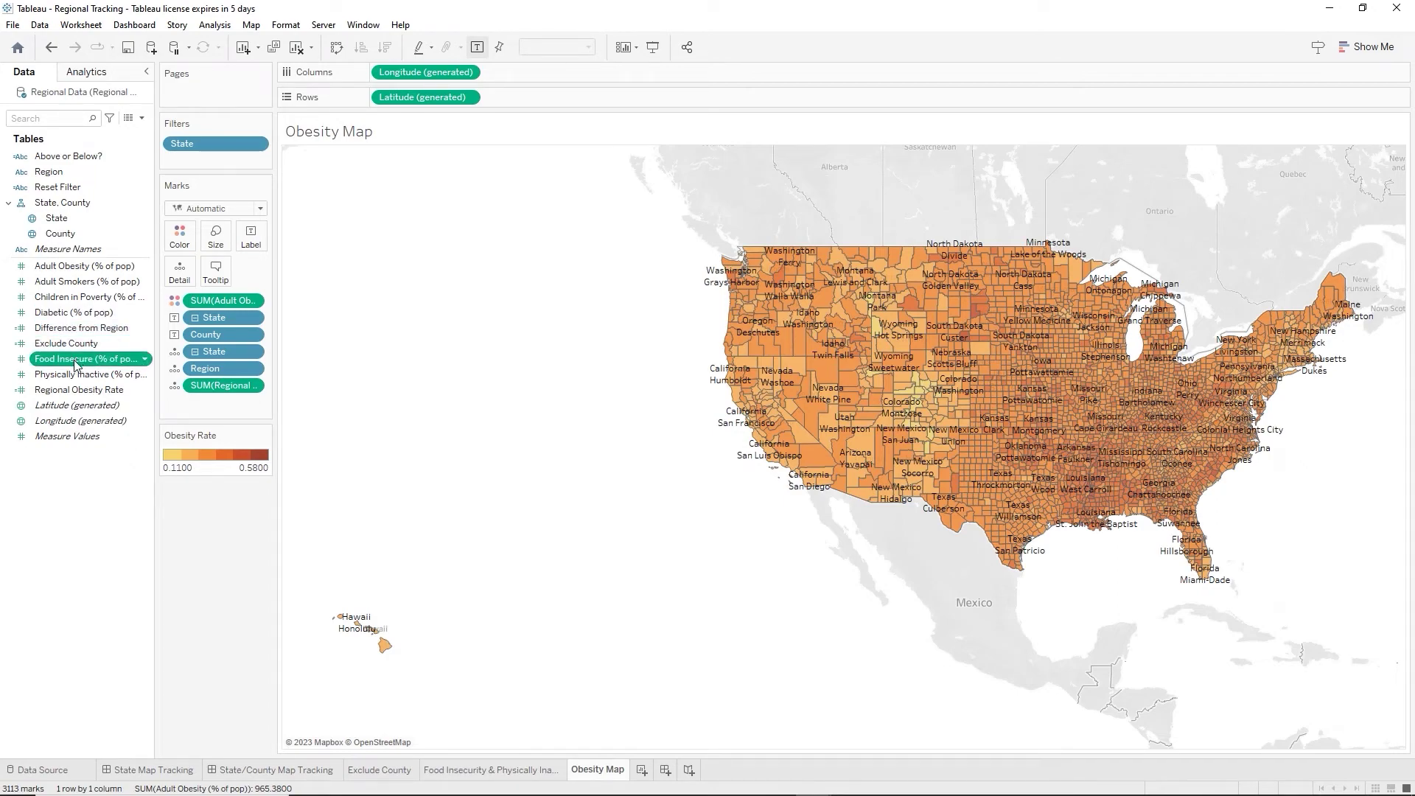
left_click(67, 375, "ctrl")
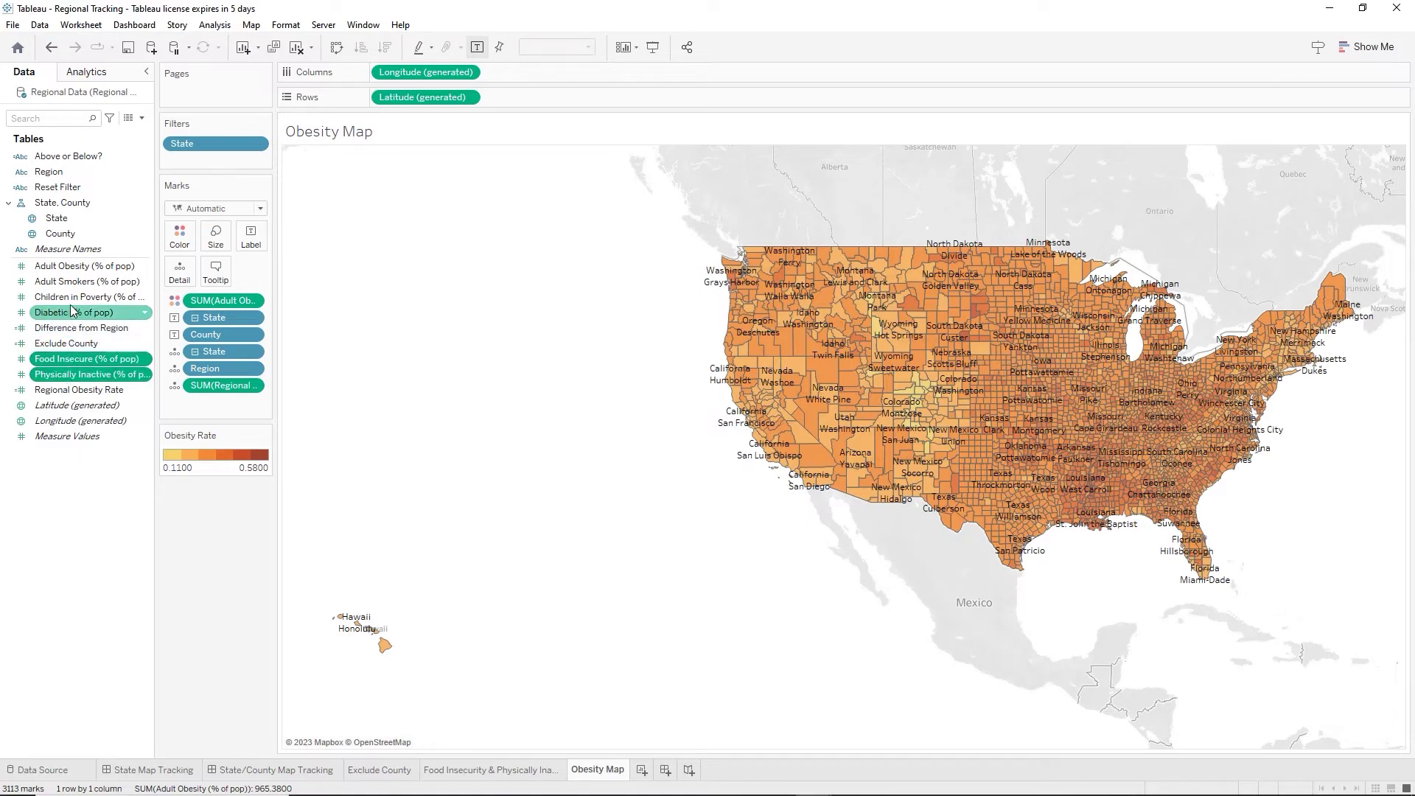
left_click(76, 282, "ctrl")
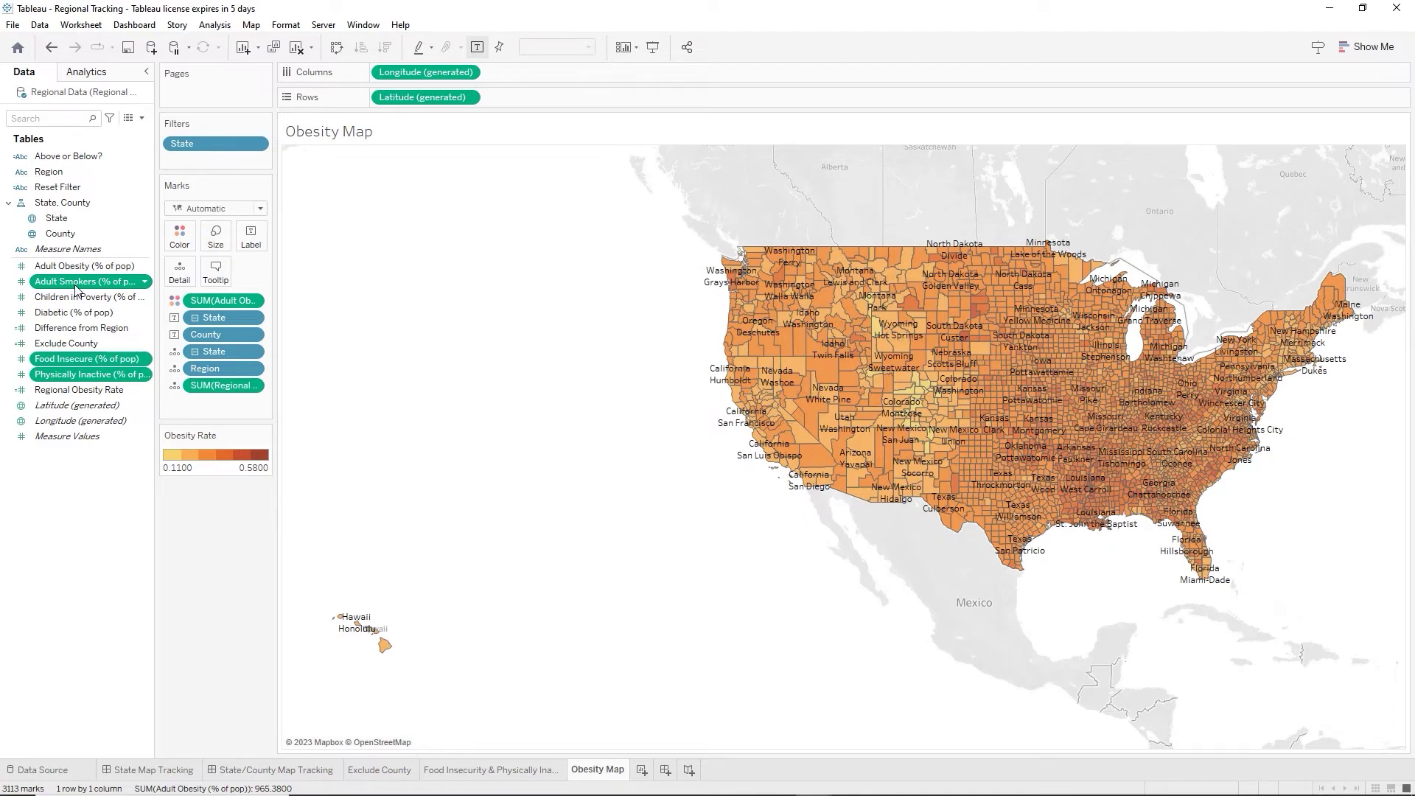
left_click(76, 157, "ctrl")
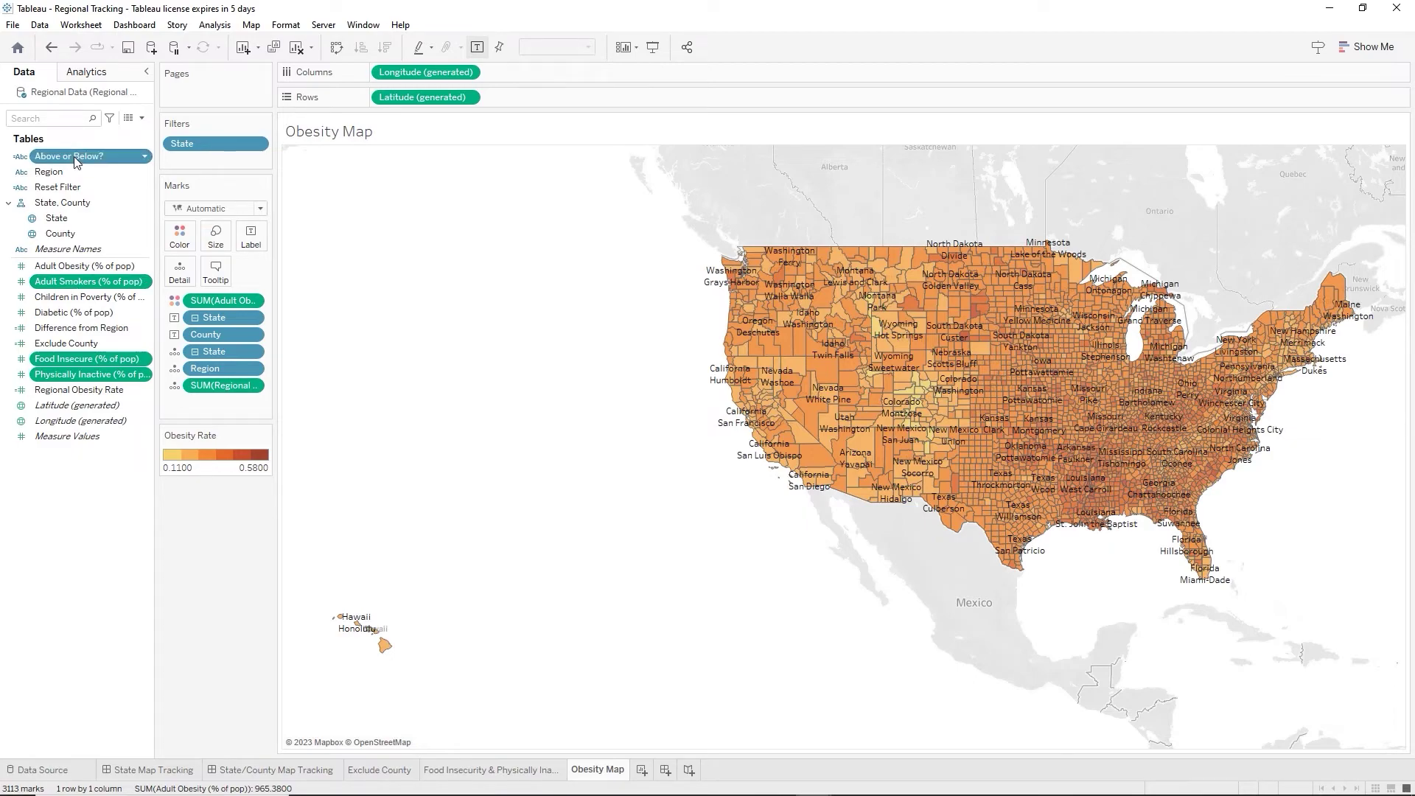
left_click_drag(76, 159, 215, 279)
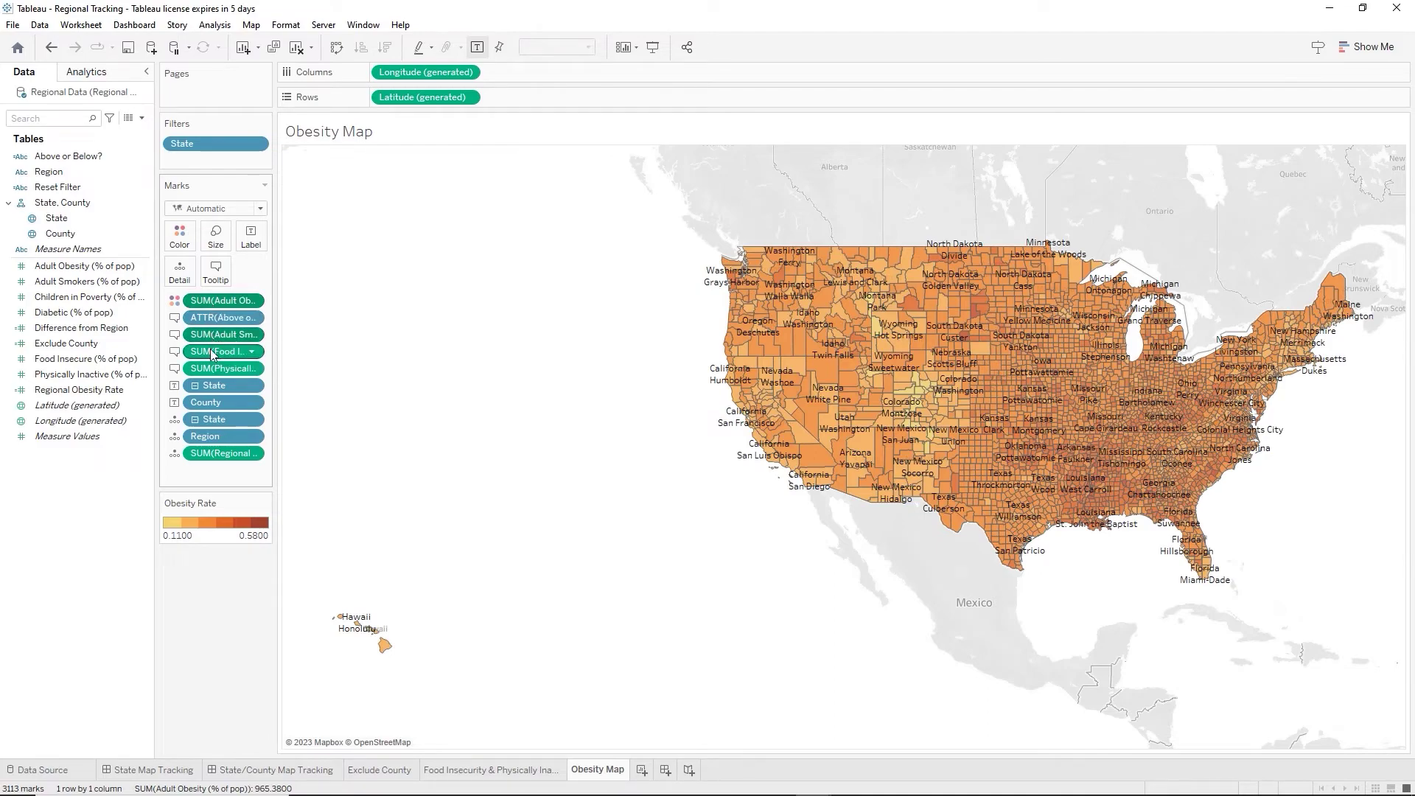
Set the aggregation of Regional Obesity Rate and the other measures on the map marks to Average.
right_click(204, 458)
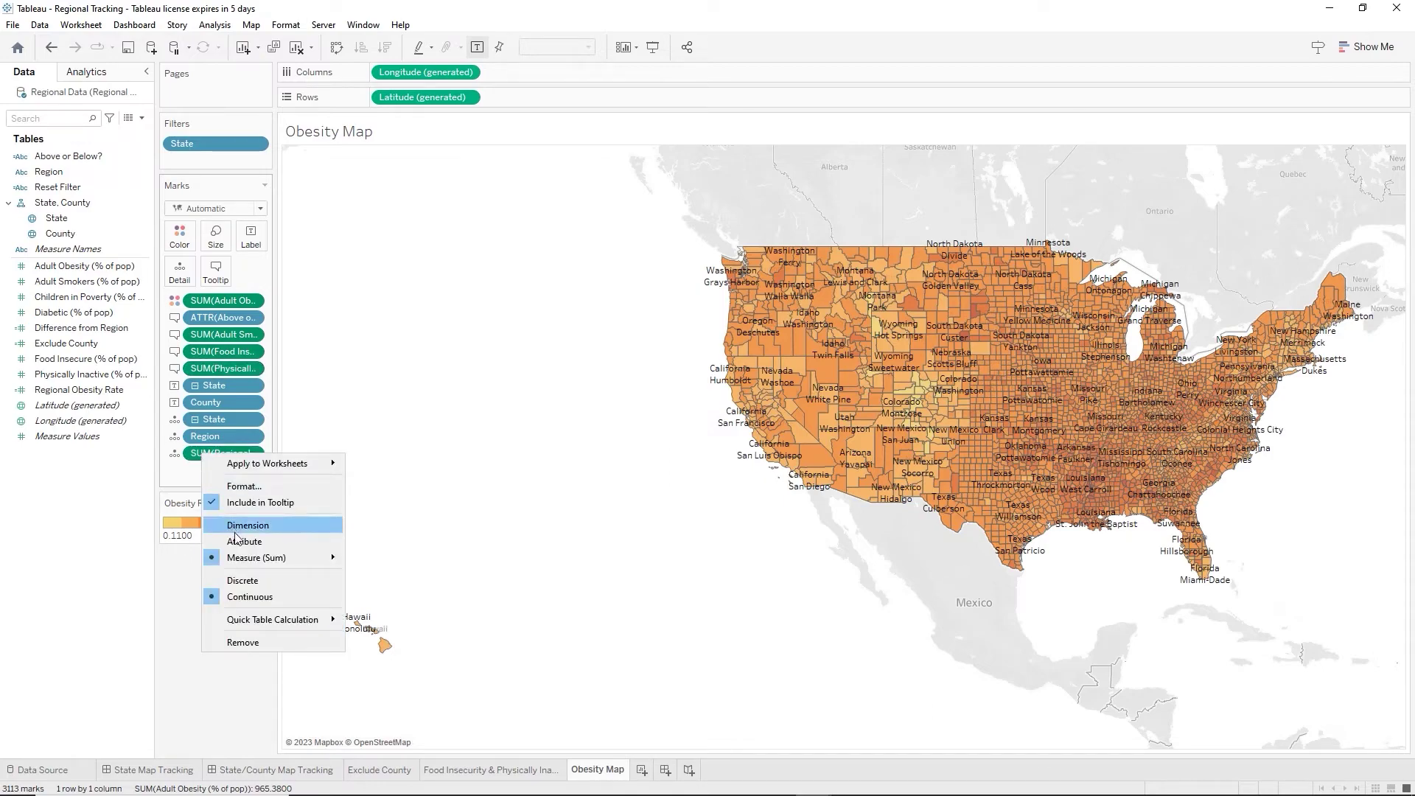
mouse_move(246, 557)
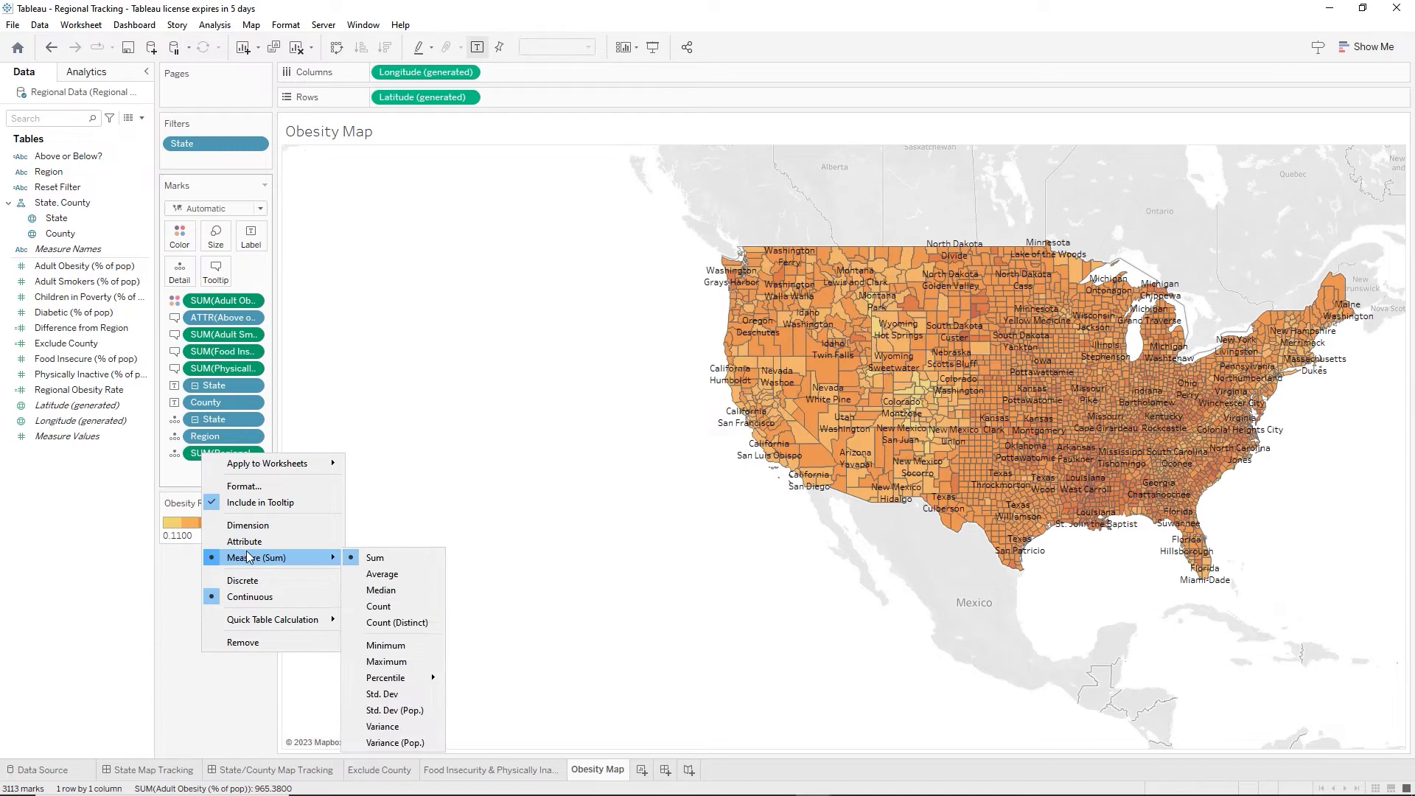
left_click(364, 578)
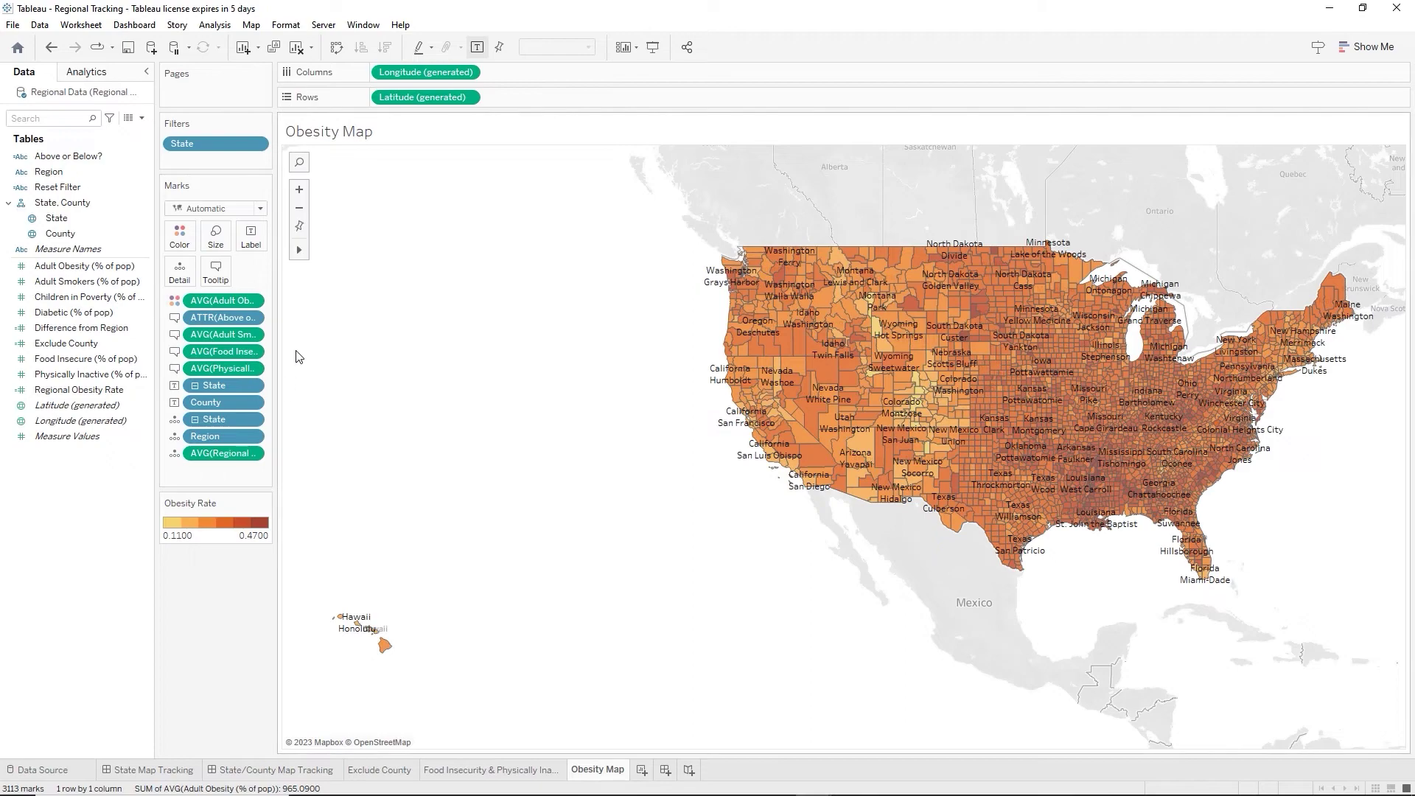
Remove the County and State fields from the mark label text so the label is empty.
left_click(254, 235)
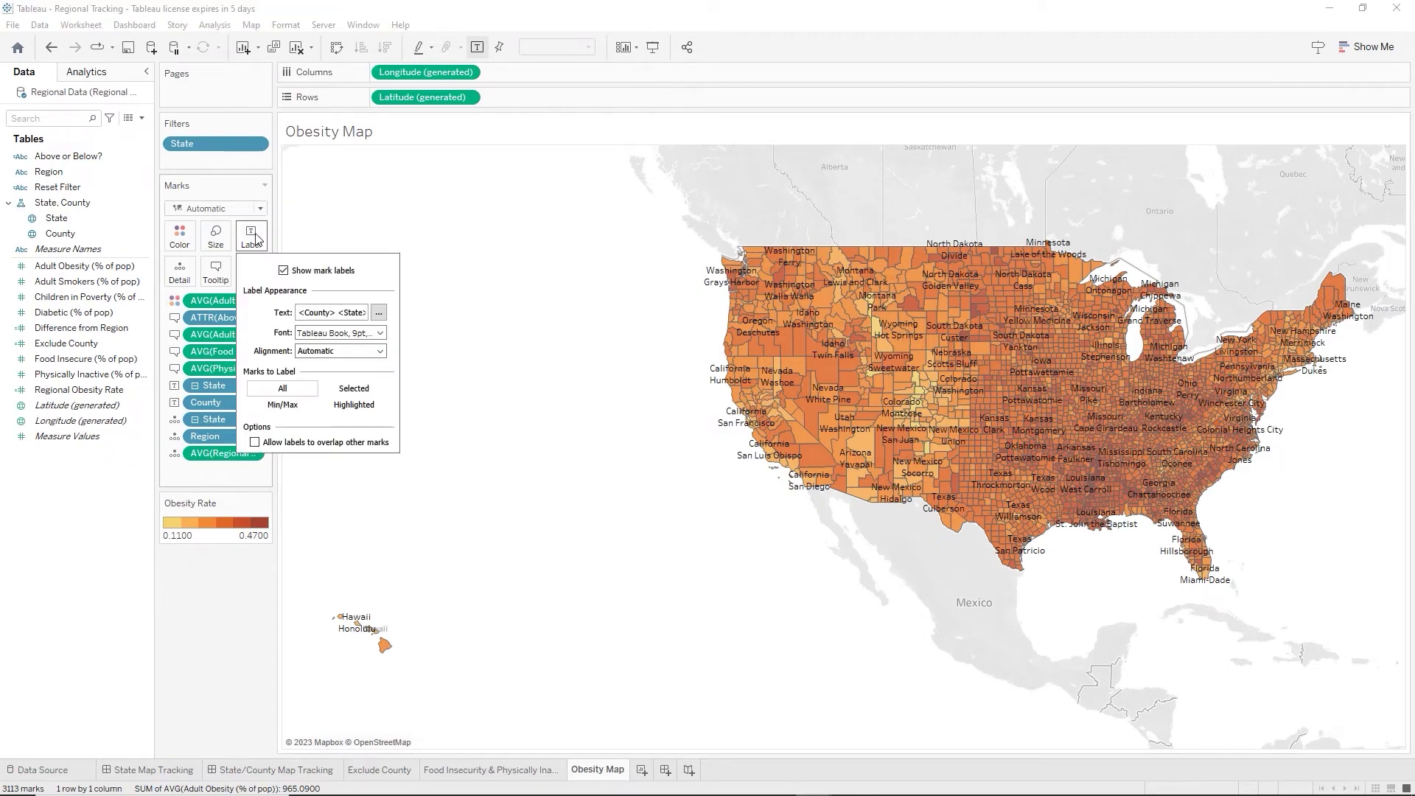
left_click(379, 314)
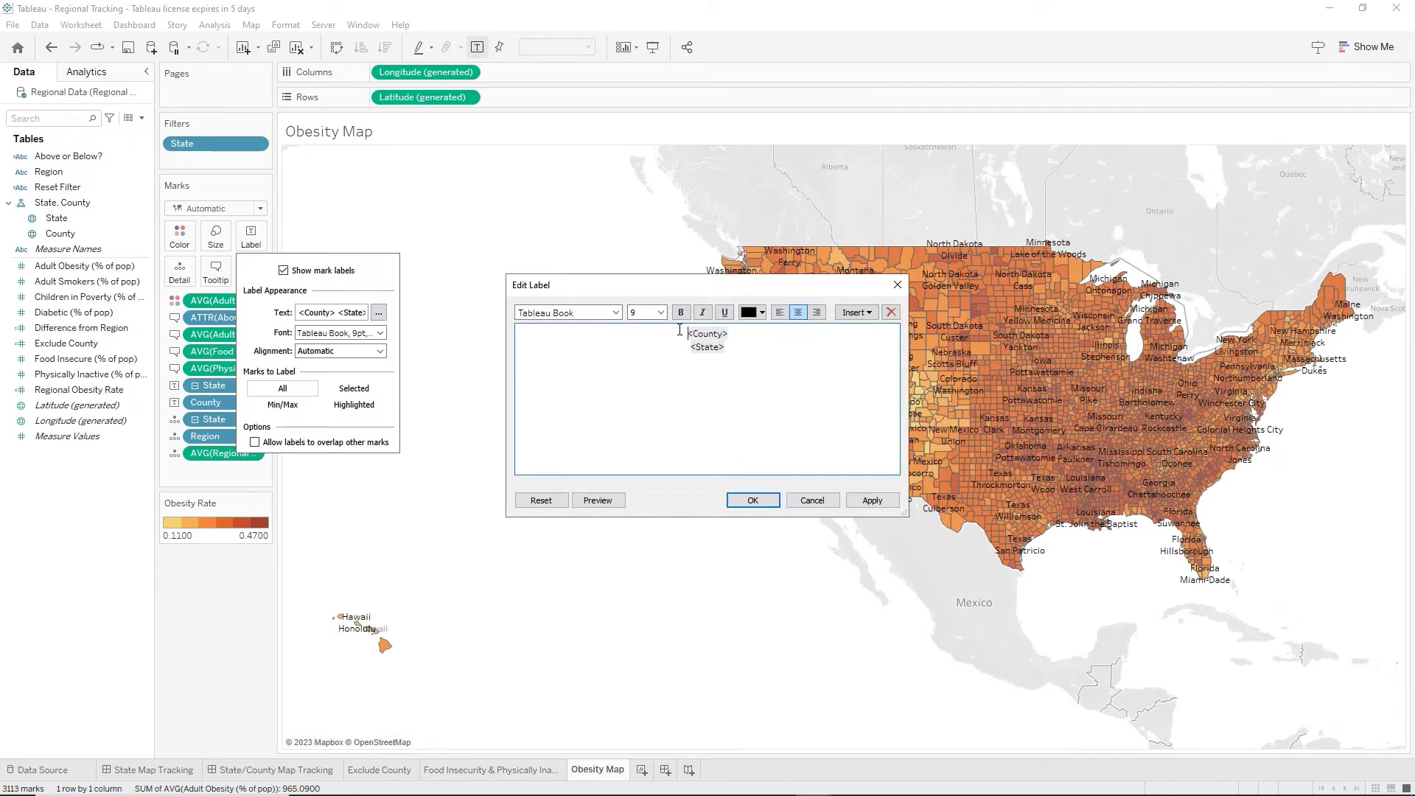
key("ctrl+a")
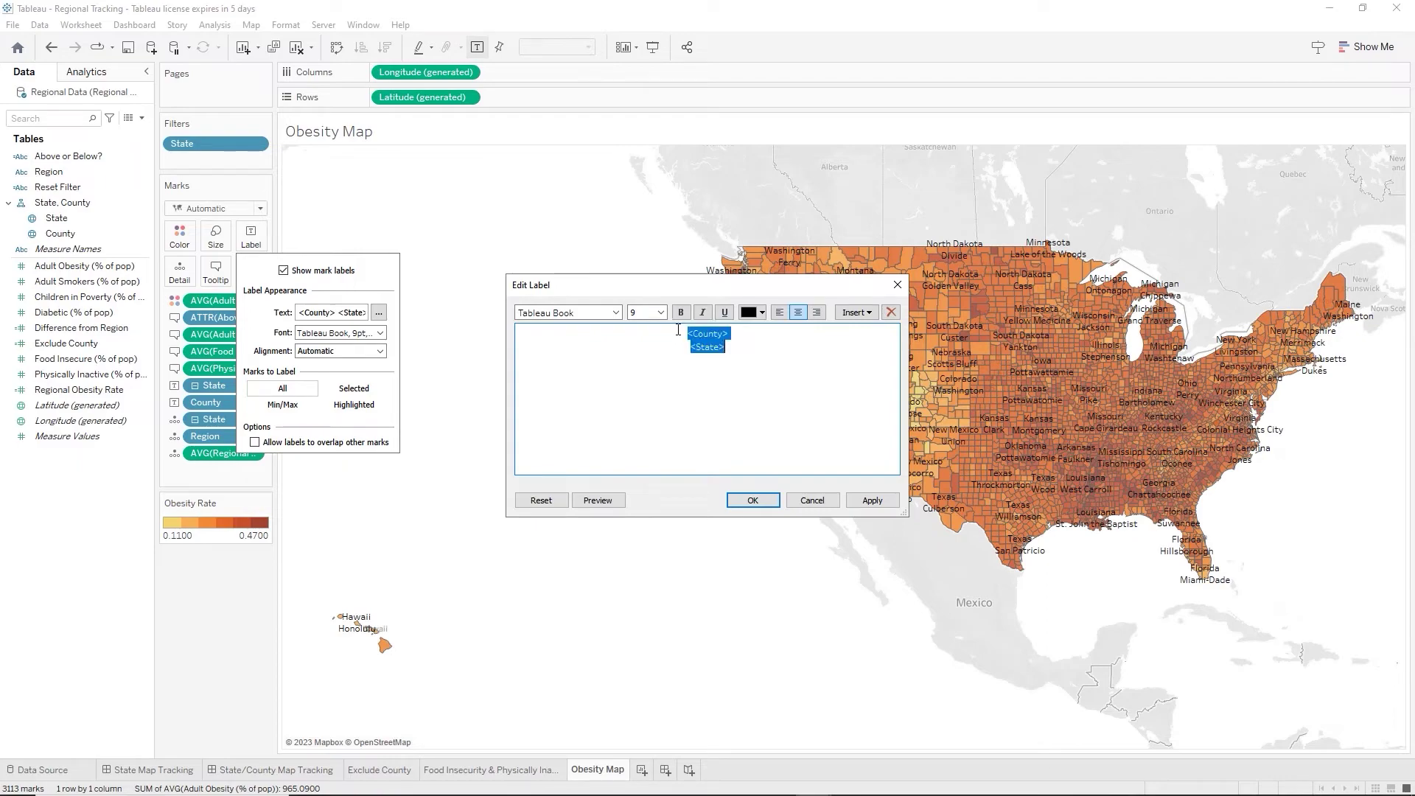
key("Delete")
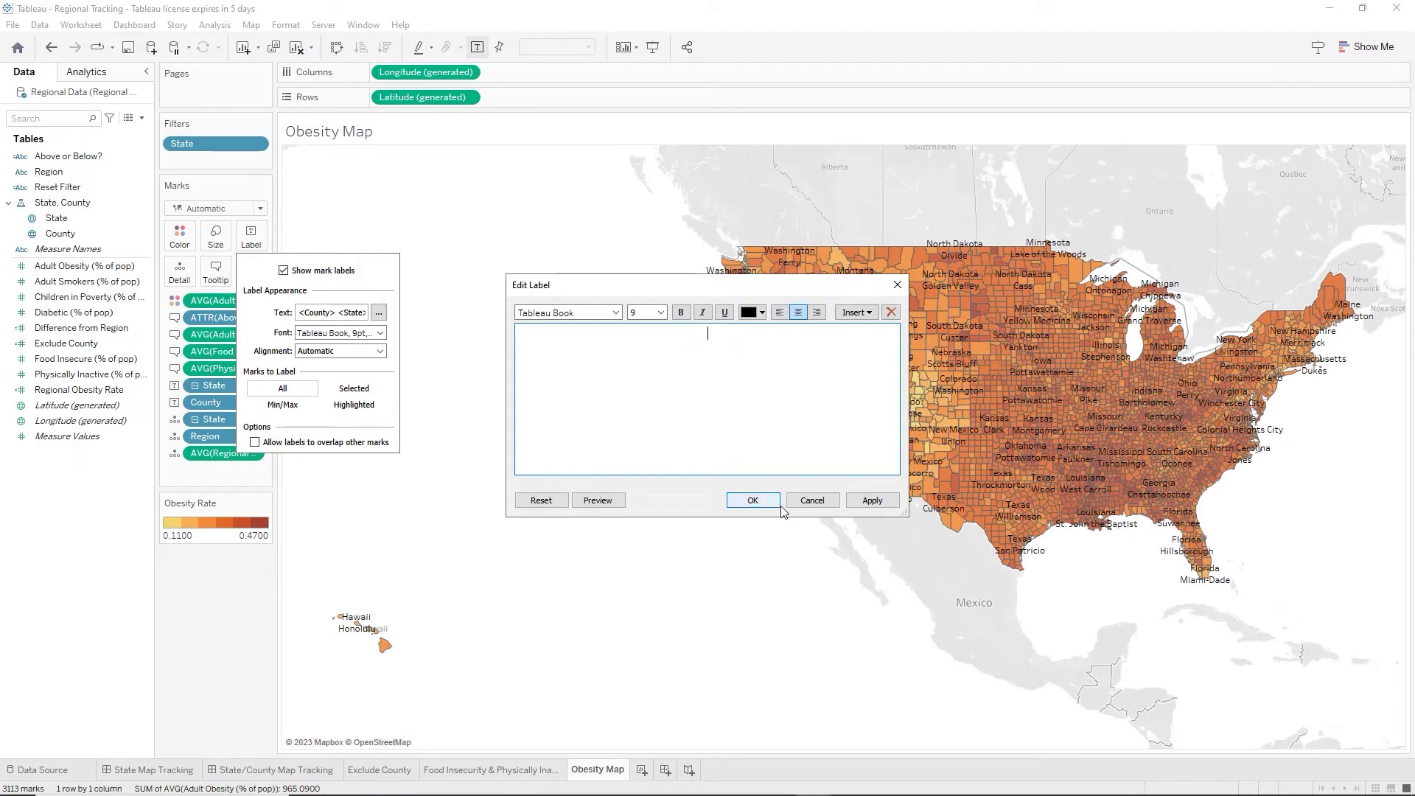
left_click(752, 501)
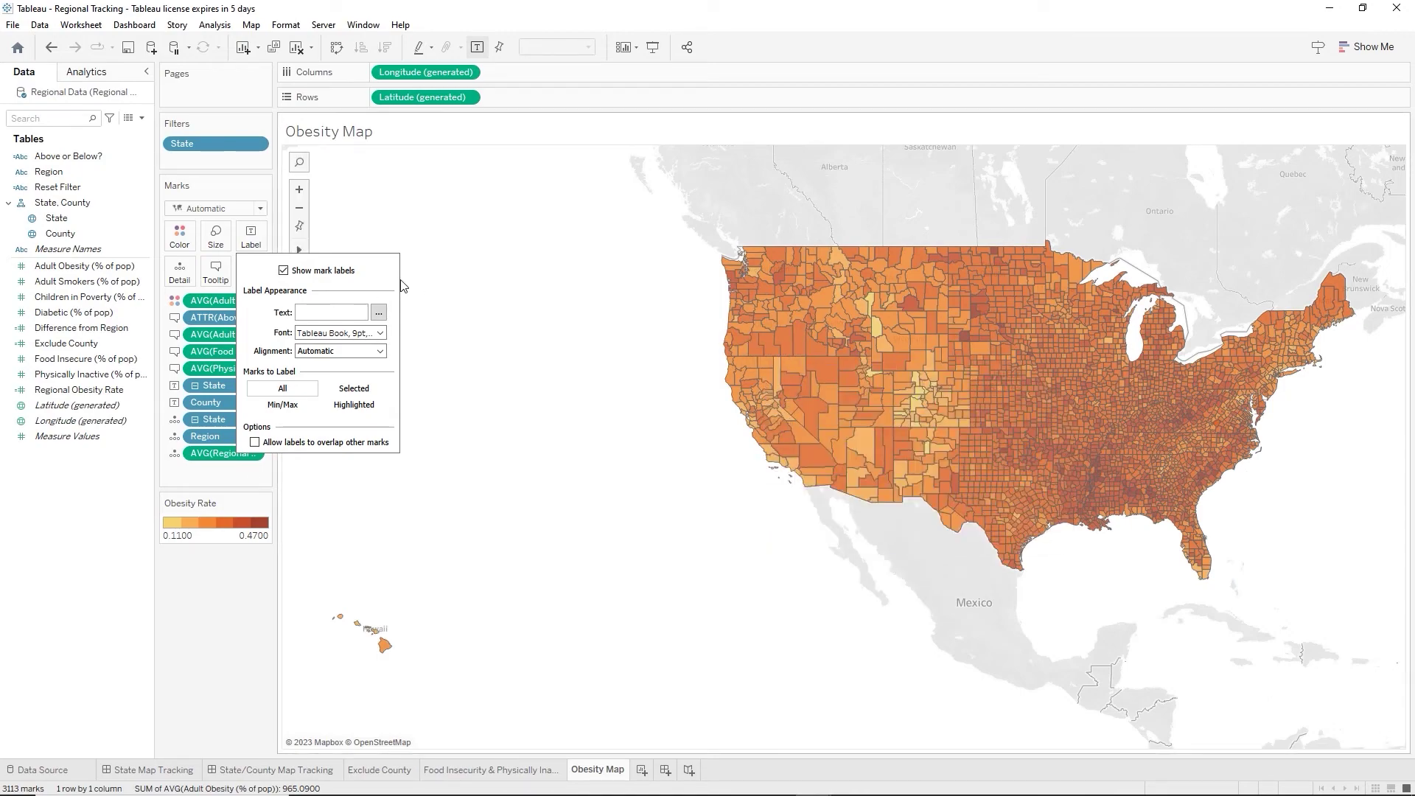
left_click(447, 292)
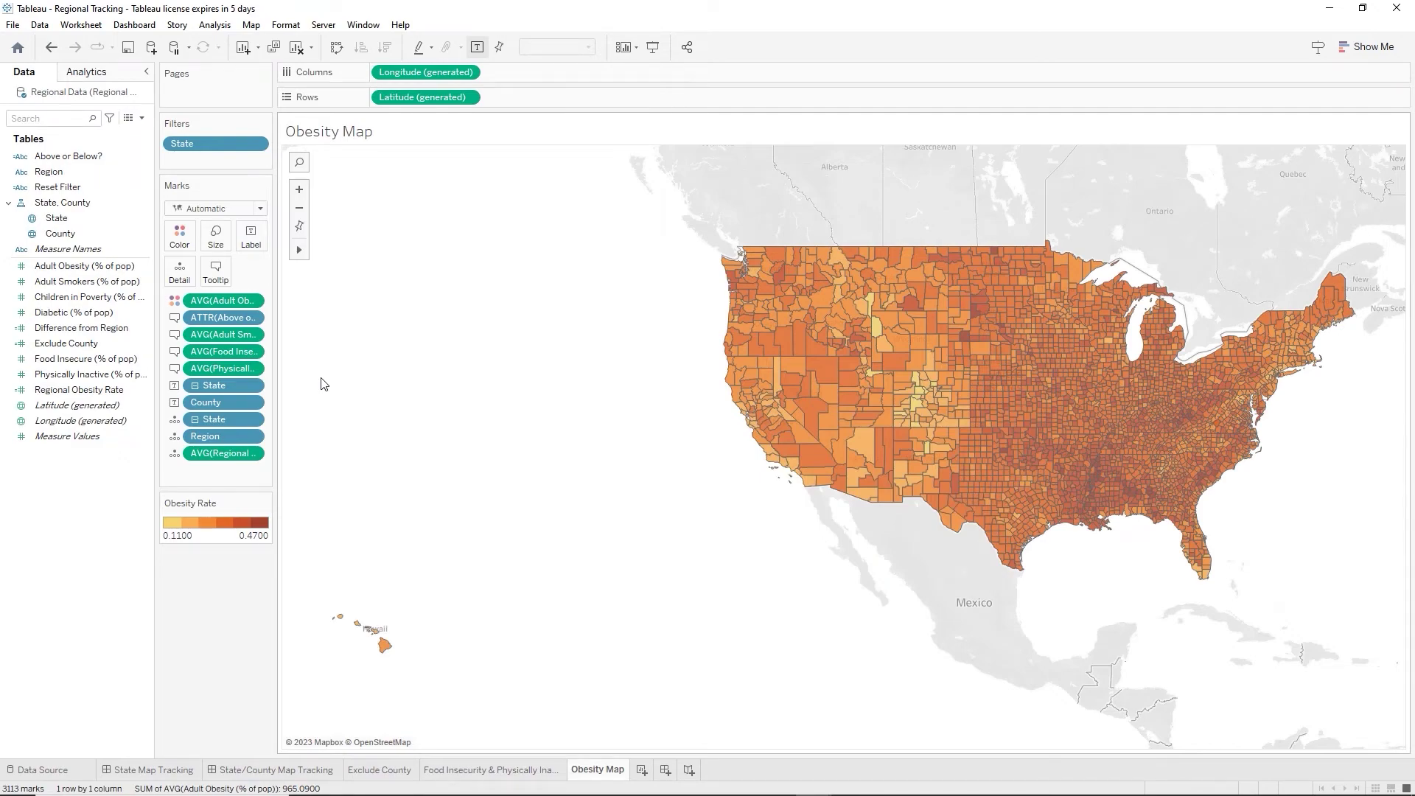
Edit the map's tooltip so its first line reads "<County> County," without the original County label.
left_click(218, 278)
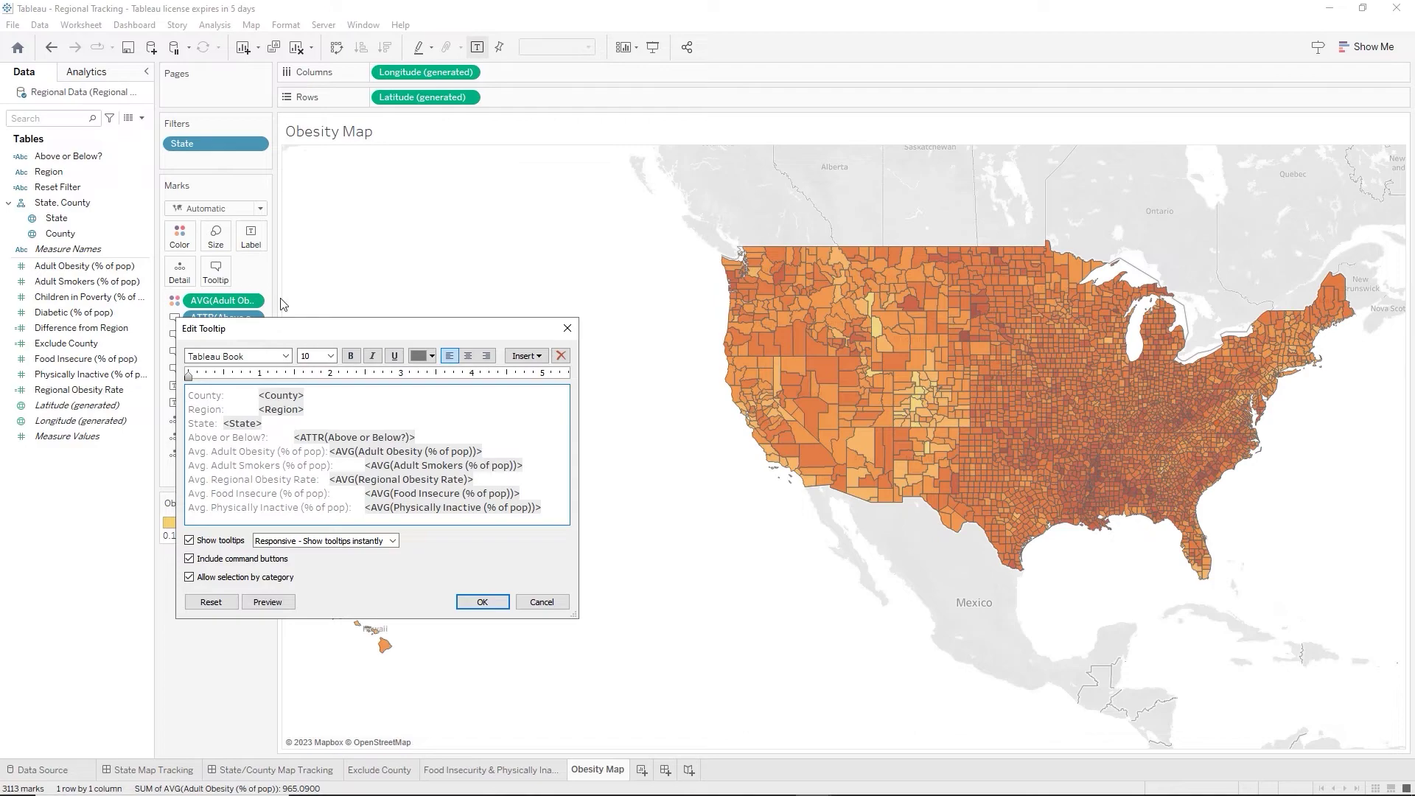
double_click(190, 396)
key("BackSpace")
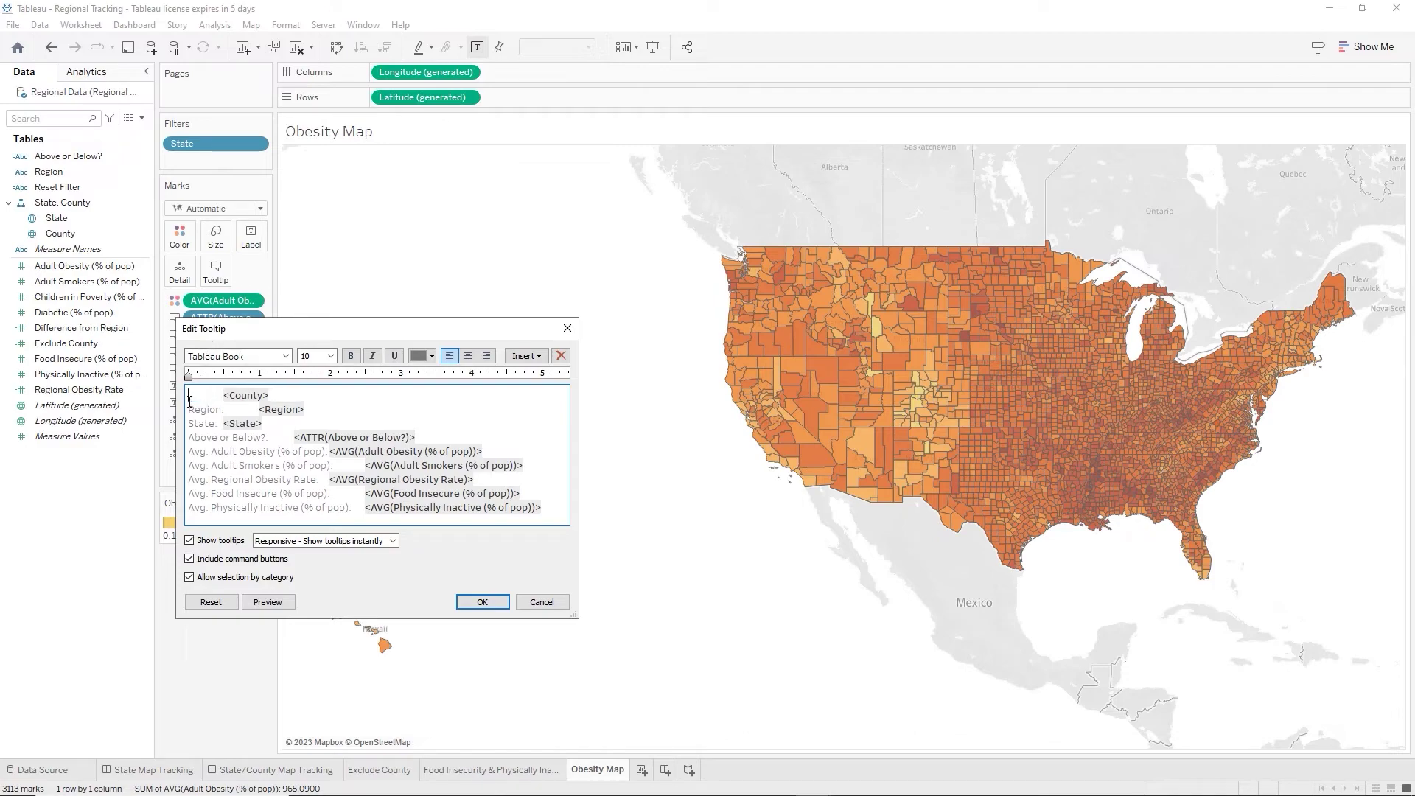
key("Delete")
left_click(250, 394)
type("County")
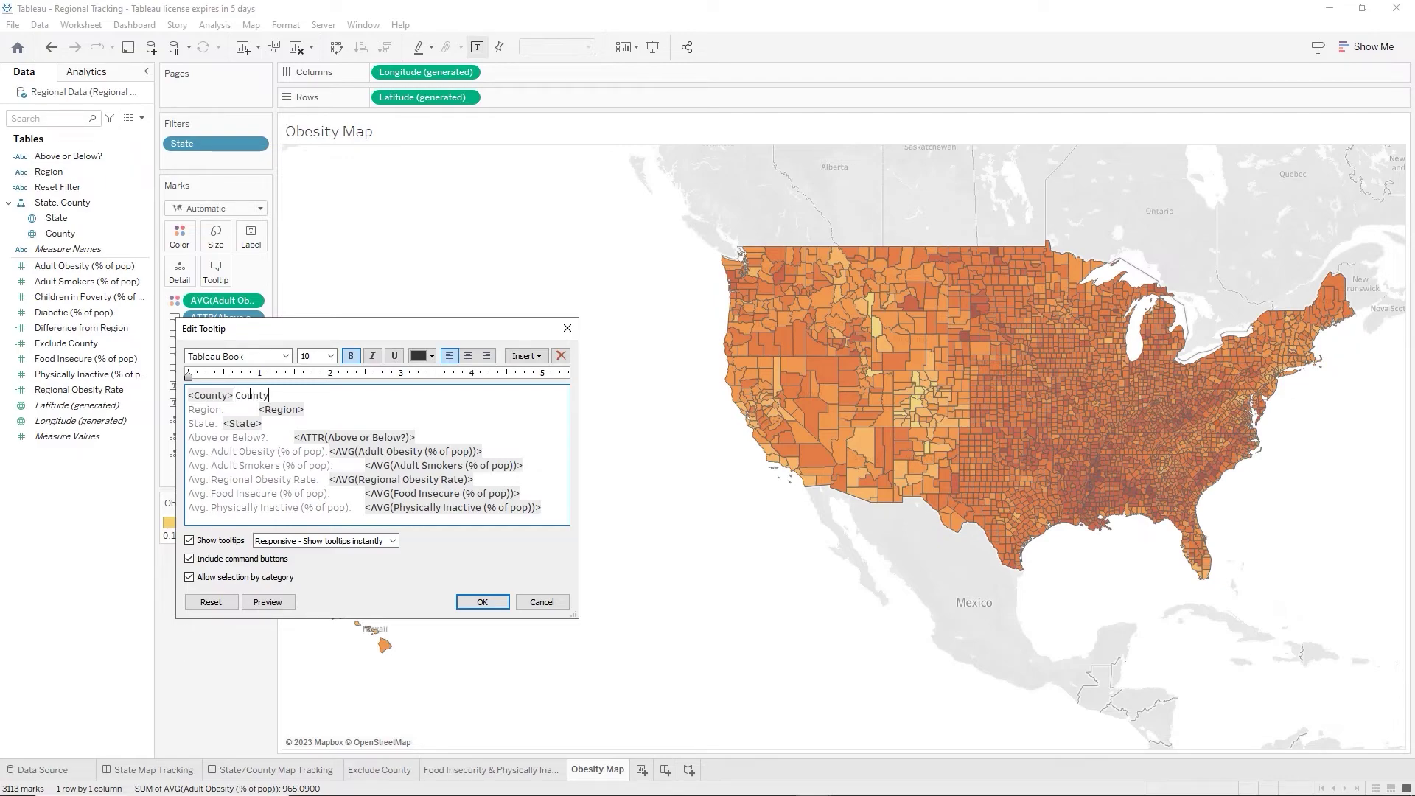
type(",")
Delete the Region line and the State label from the tooltip, bringing the <State> field onto the county line.
left_click_drag(188, 411, 385, 416)
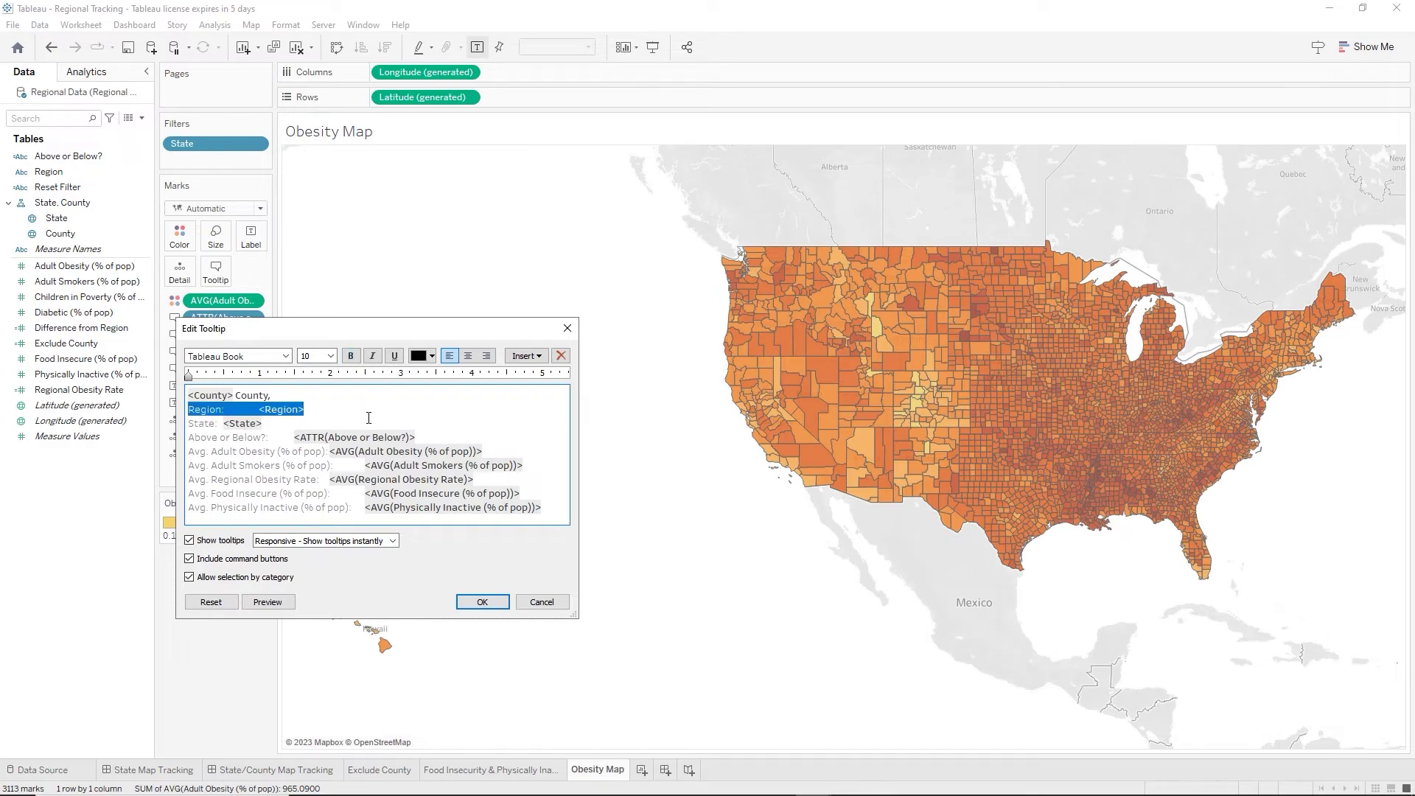
key("Delete")
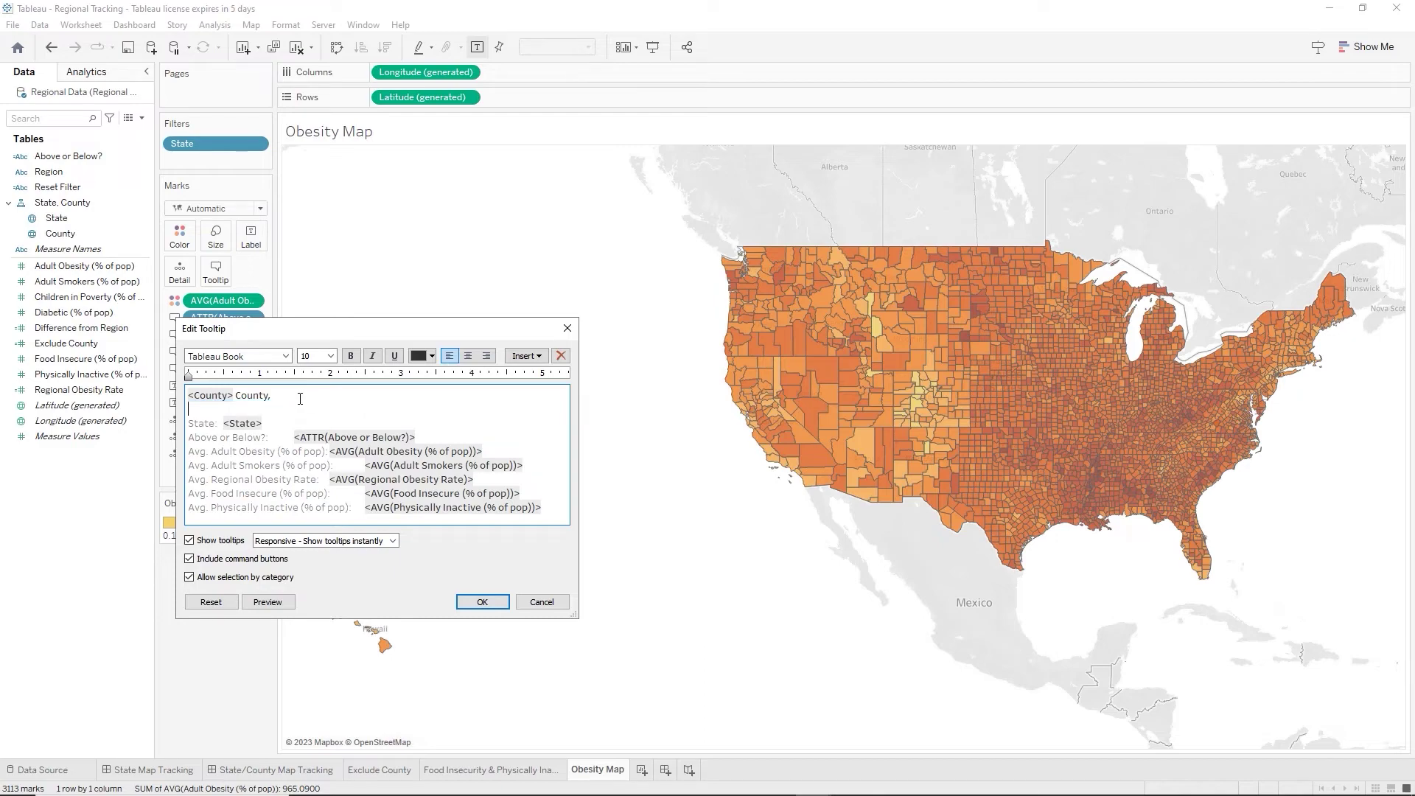
key("ctrl+b")
key("Delete")
key("Delete")
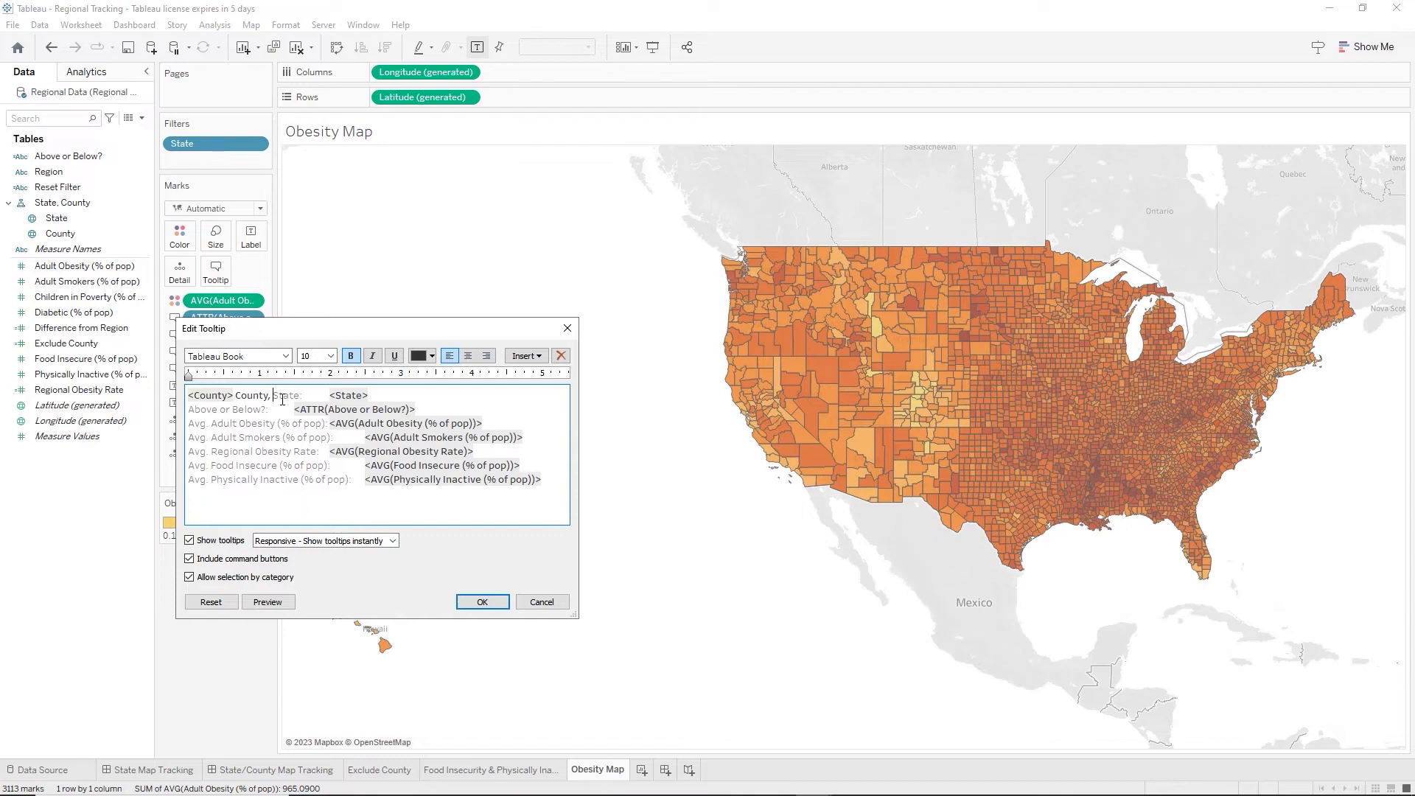
key("shift+Right")
key("shift+Right")
key("shift+Right")
key("shift+Right")
key("shift+Right")
key("shift+Right")
key("shift+Right")
key("Delete")
Format the tooltip's "<County> County, <State>" heading as bold, size 12 and orange.
left_click_drag(188, 398, 357, 383)
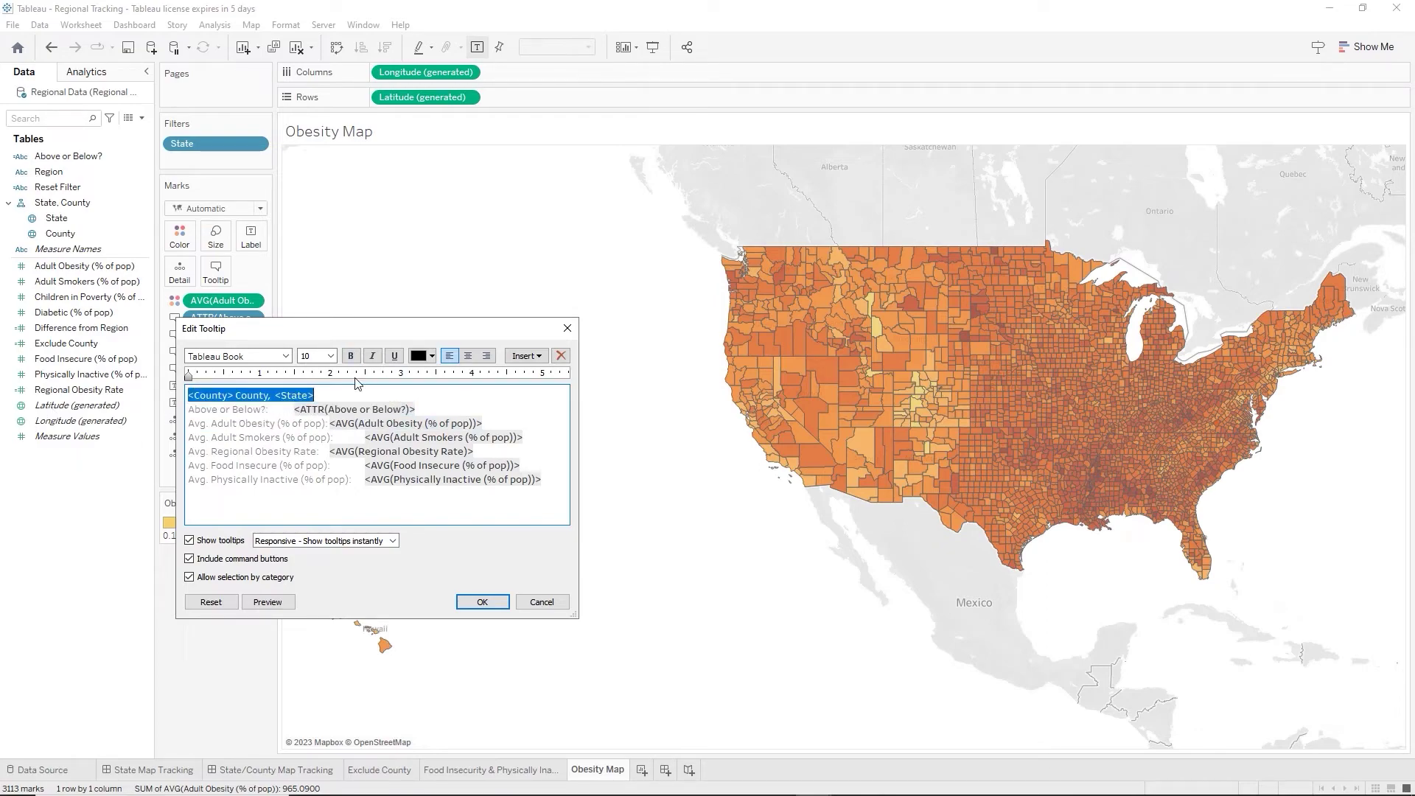
left_click(330, 356)
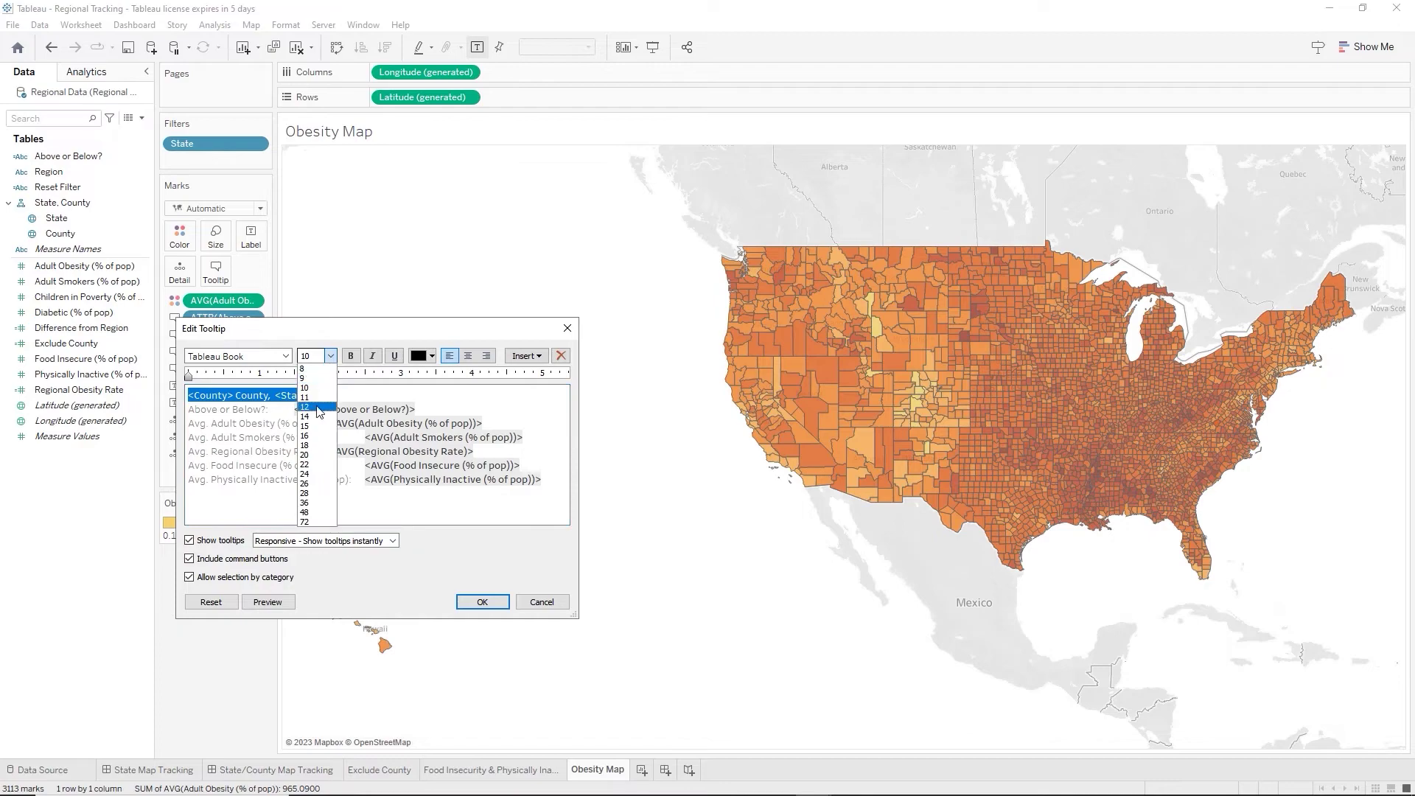
left_click(319, 407)
left_click(351, 356)
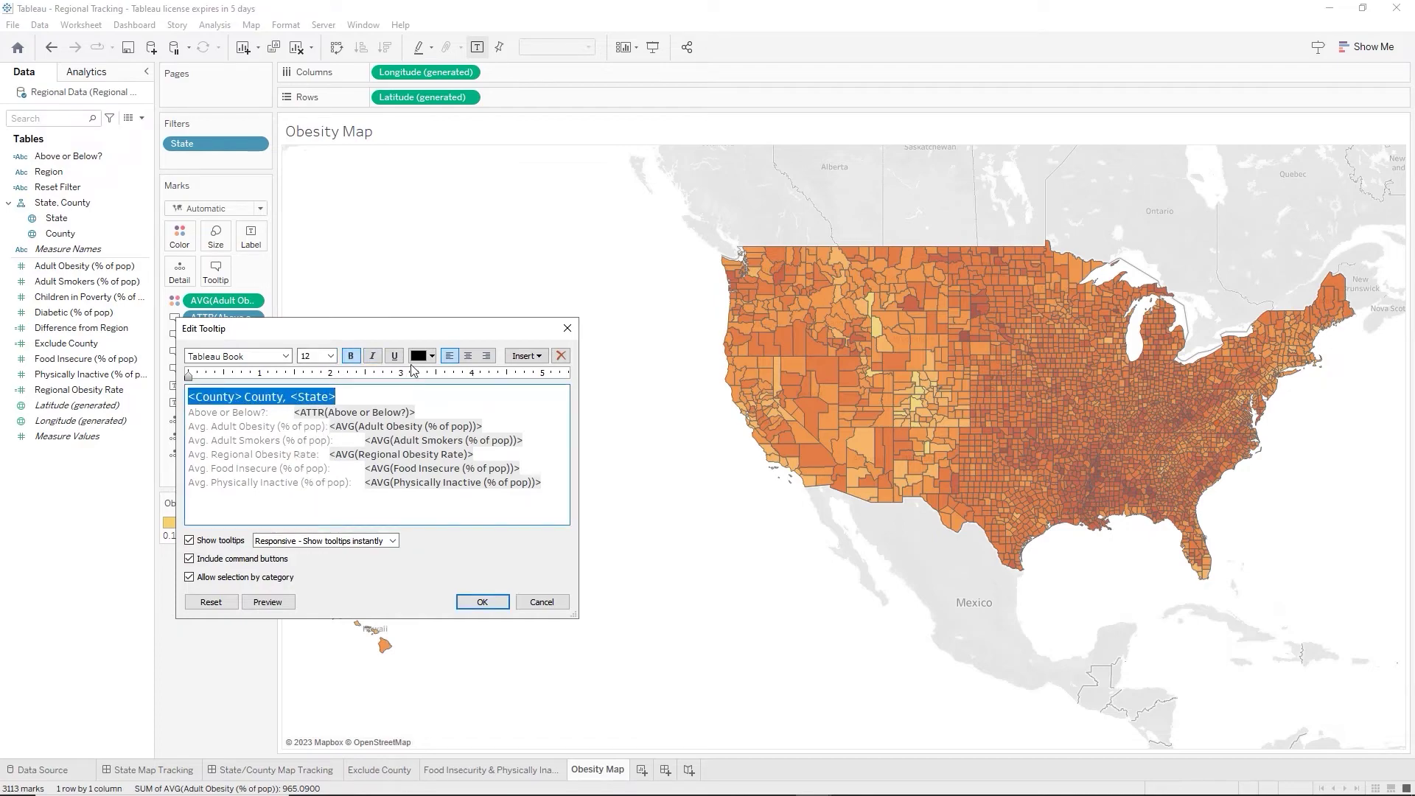
left_click(433, 356)
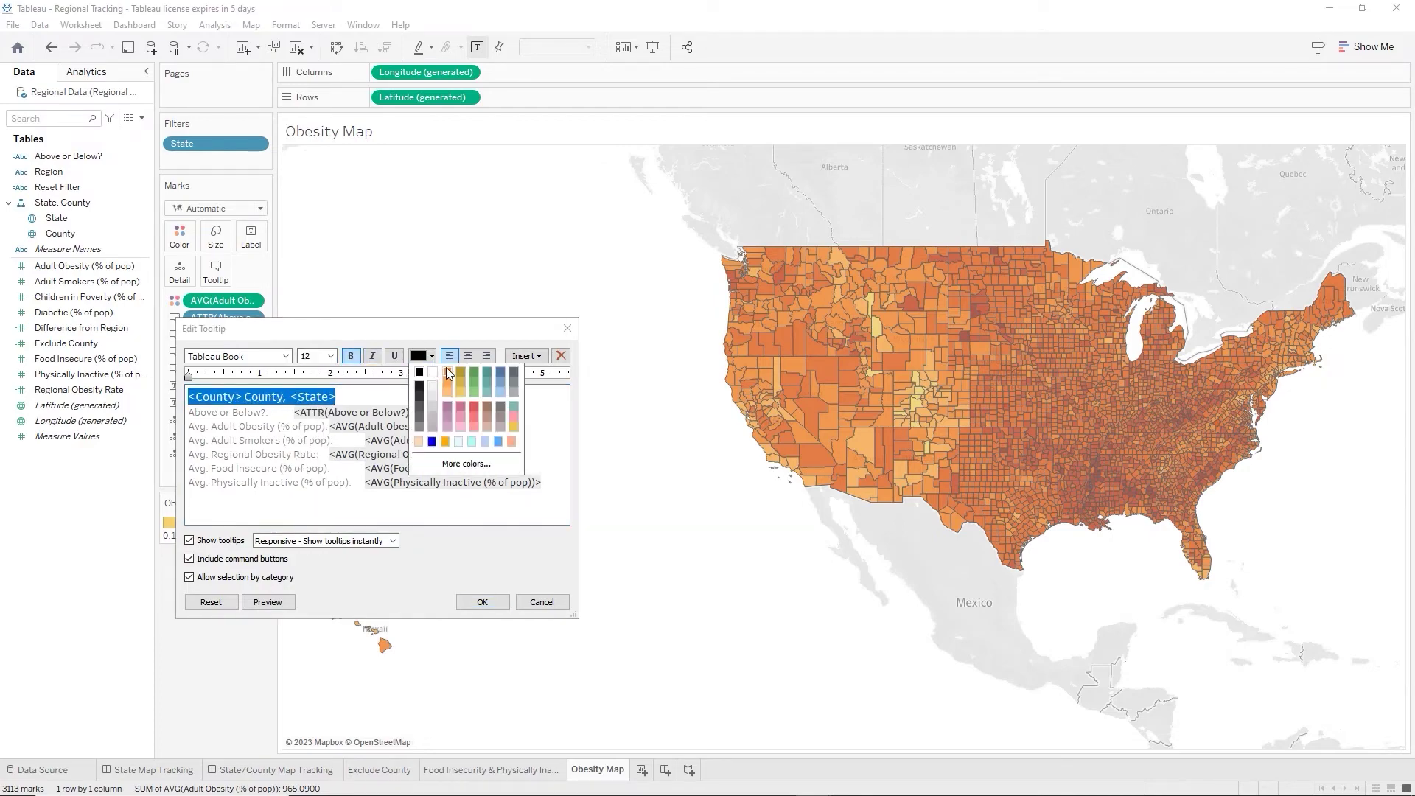
left_click(447, 373)
left_click(424, 509)
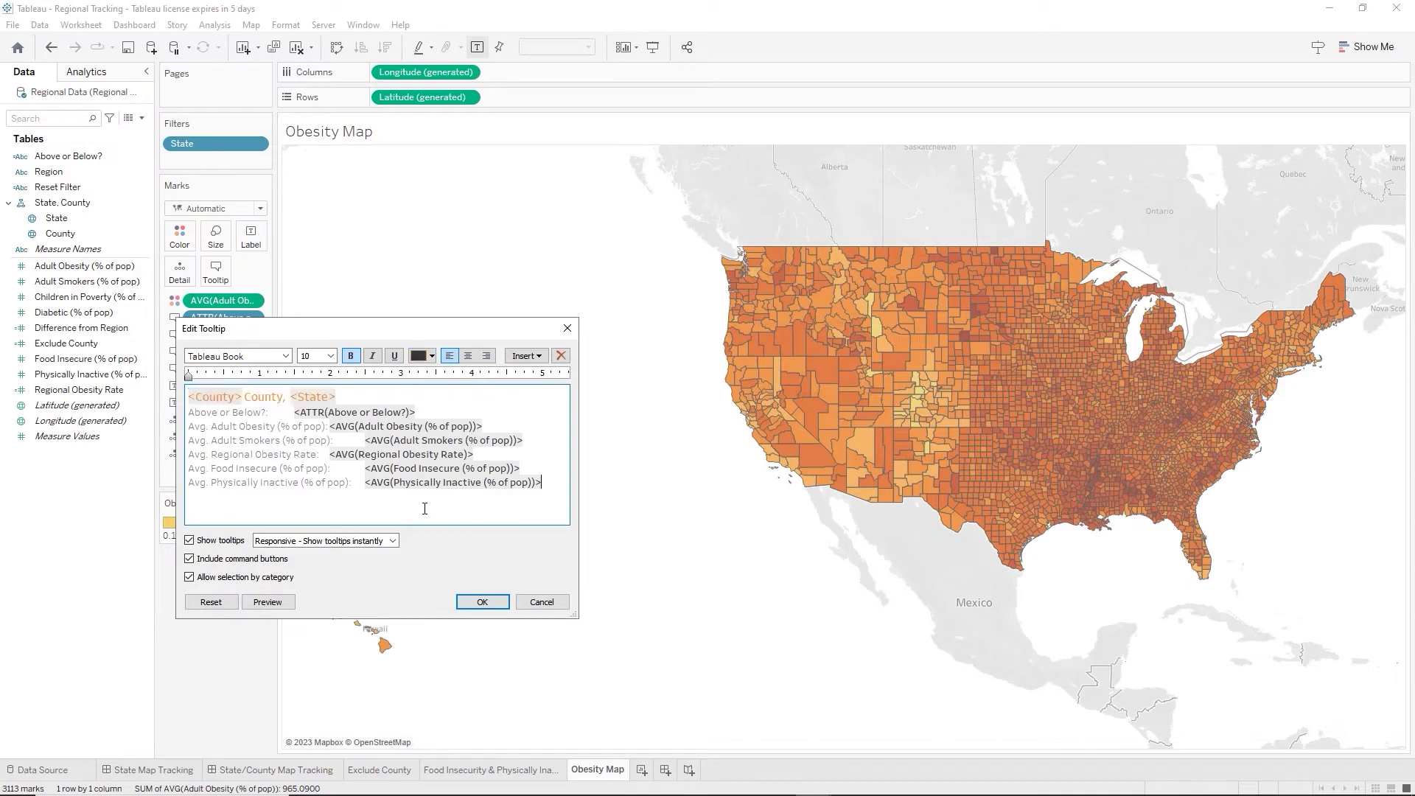
Move the Avg. Adult Obesity line directly below the tooltip heading, above the Above or Below? line.
left_click(387, 402)
left_click_drag(189, 426, 499, 421)
key("ctrl+c")
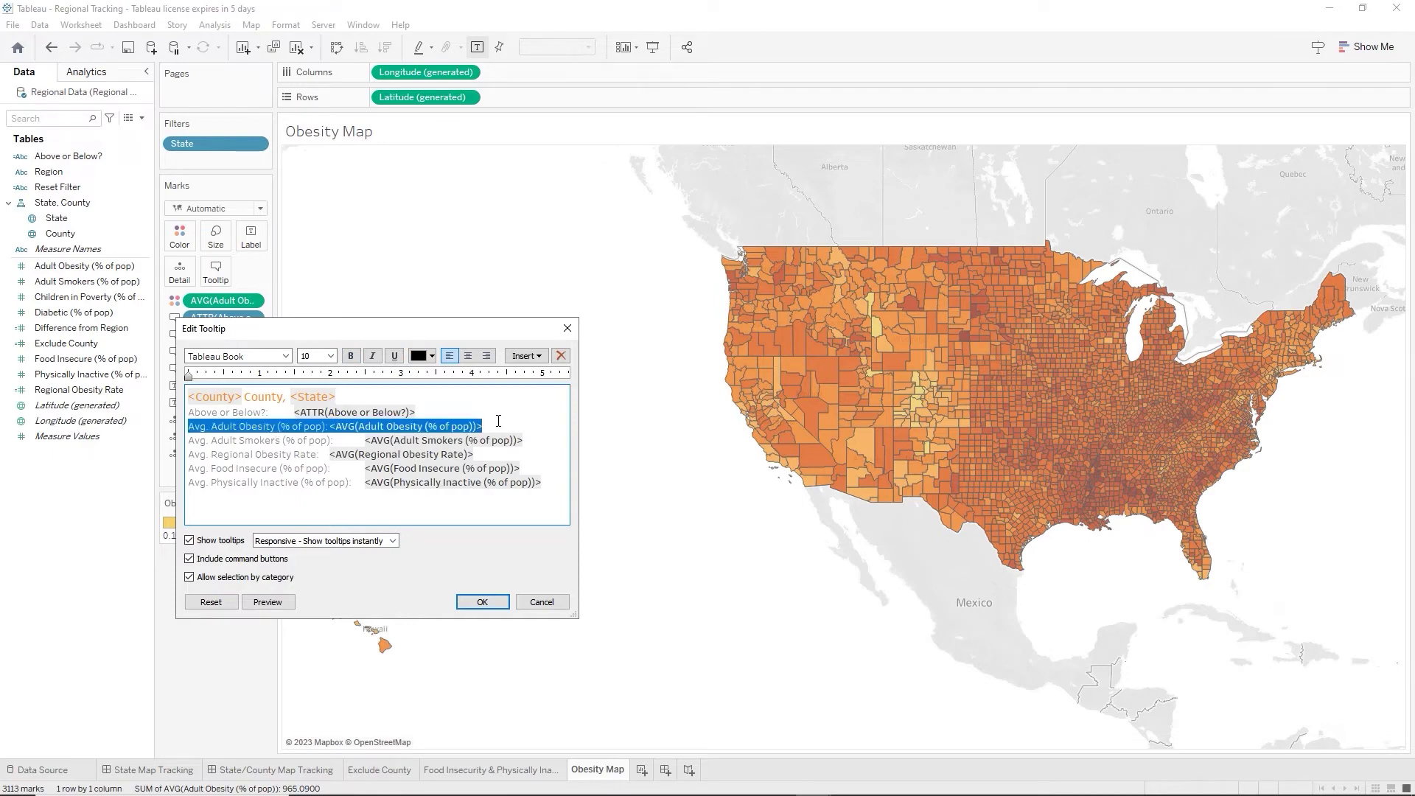
key("Delete")
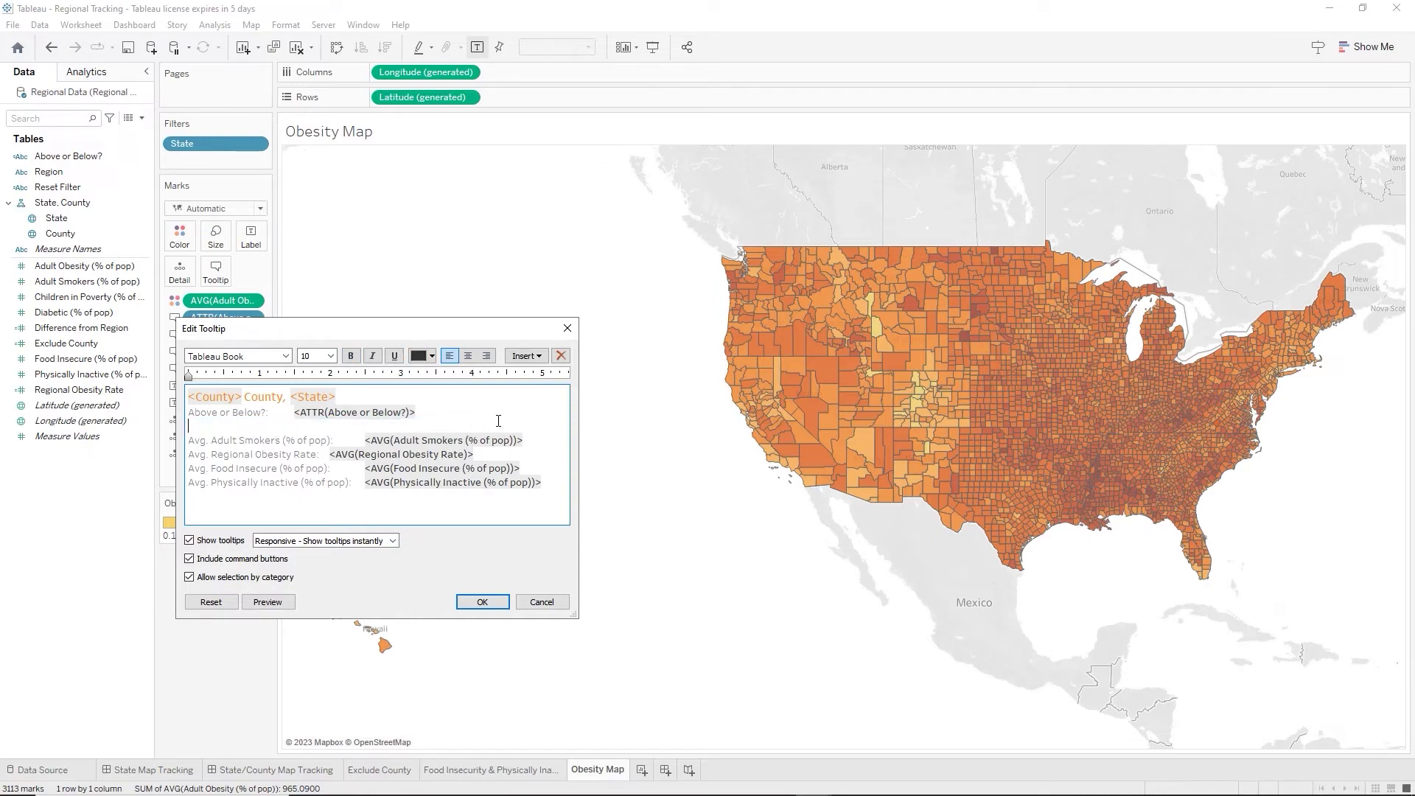
left_click(190, 409)
key("Return")
left_click(188, 407)
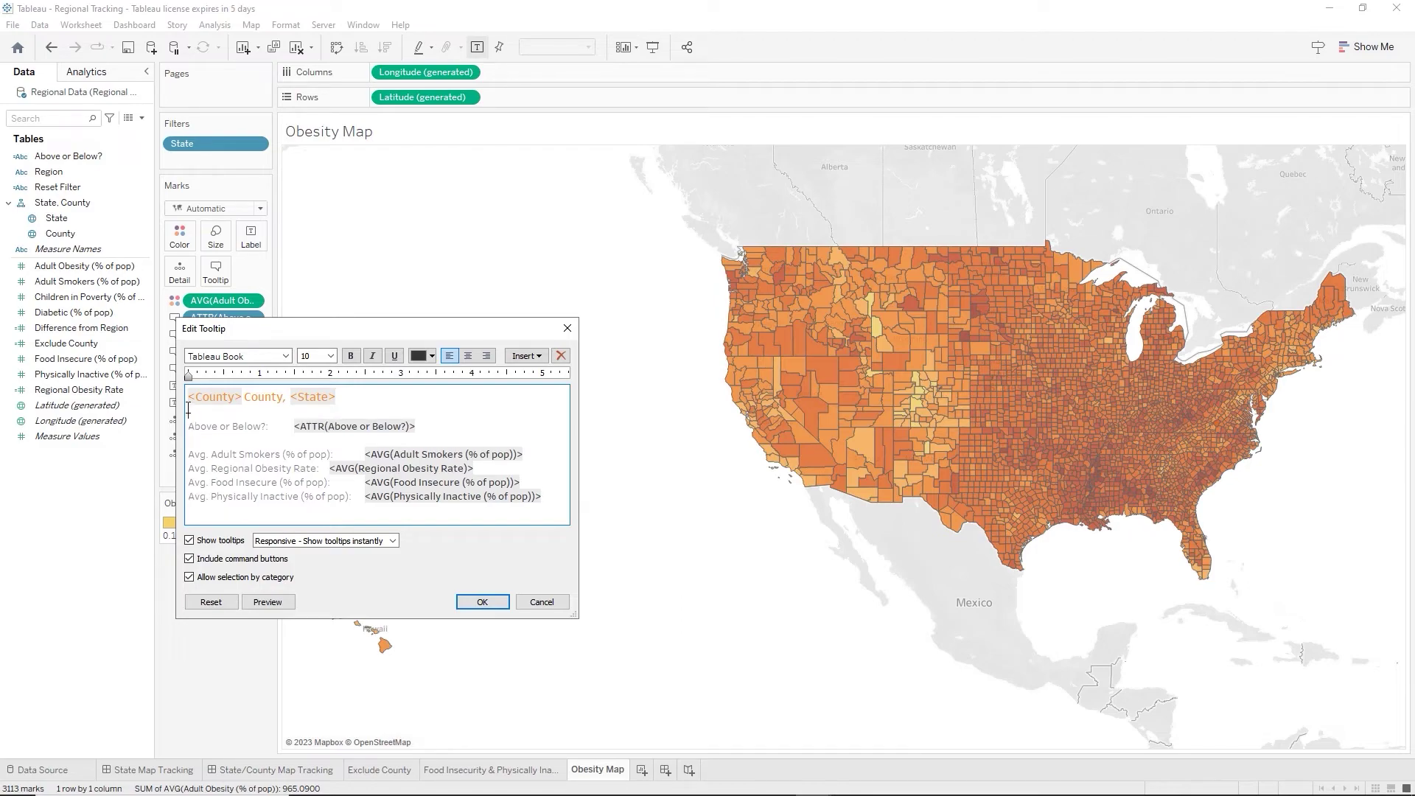
key("ctrl+v")
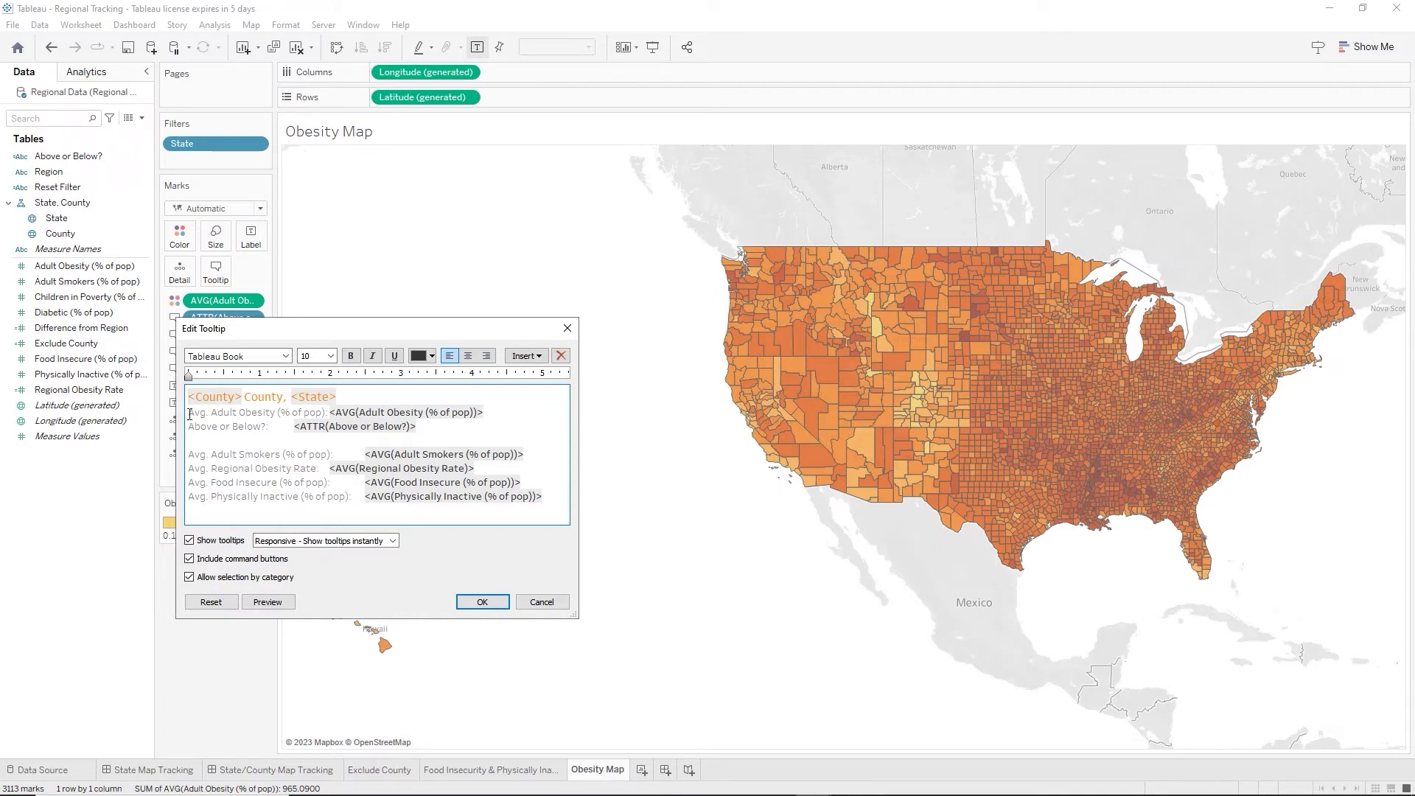
Remove the label before the Adult Obesity field in the tooltip and add "obesity rate," after the field.
left_click_drag(190, 414, 331, 410)
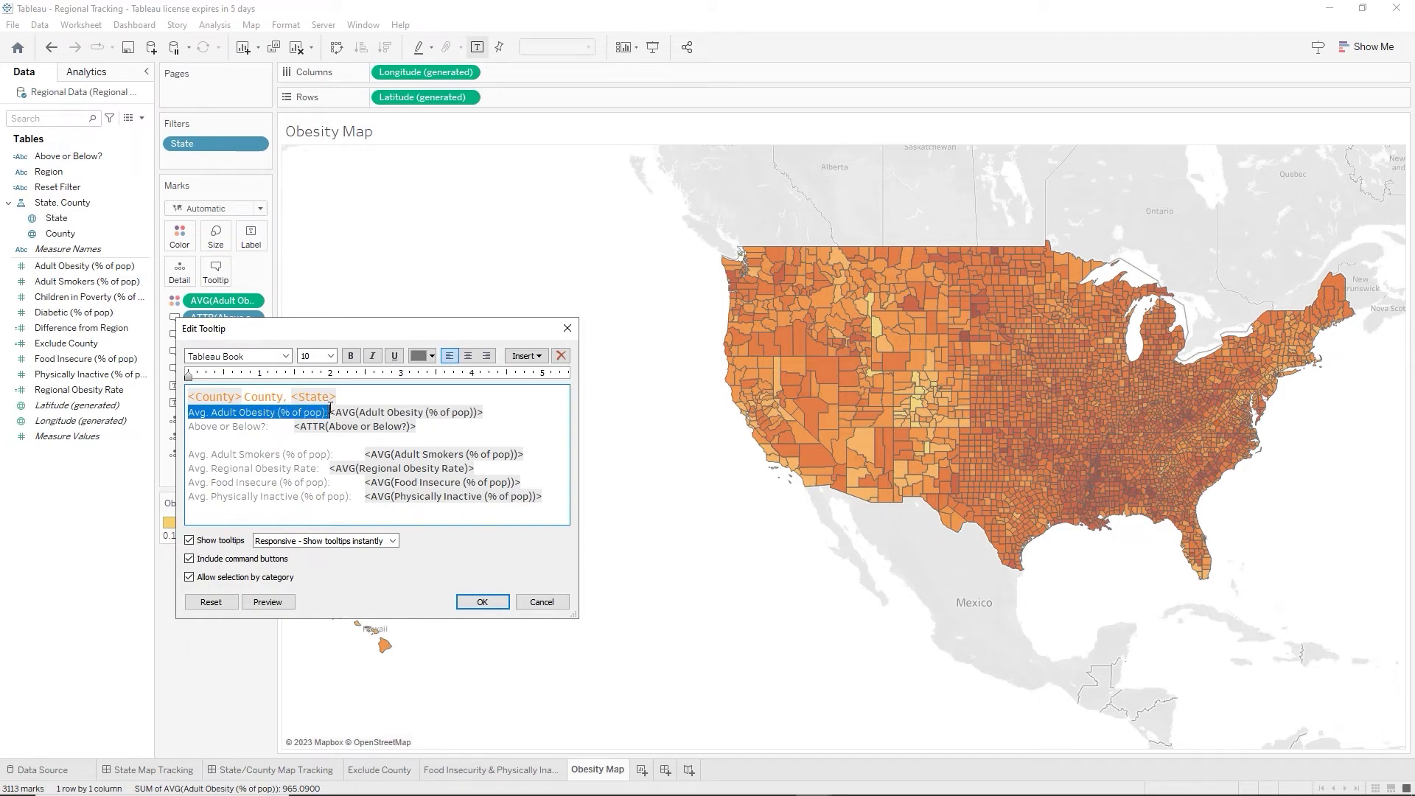
key("BackSpace")
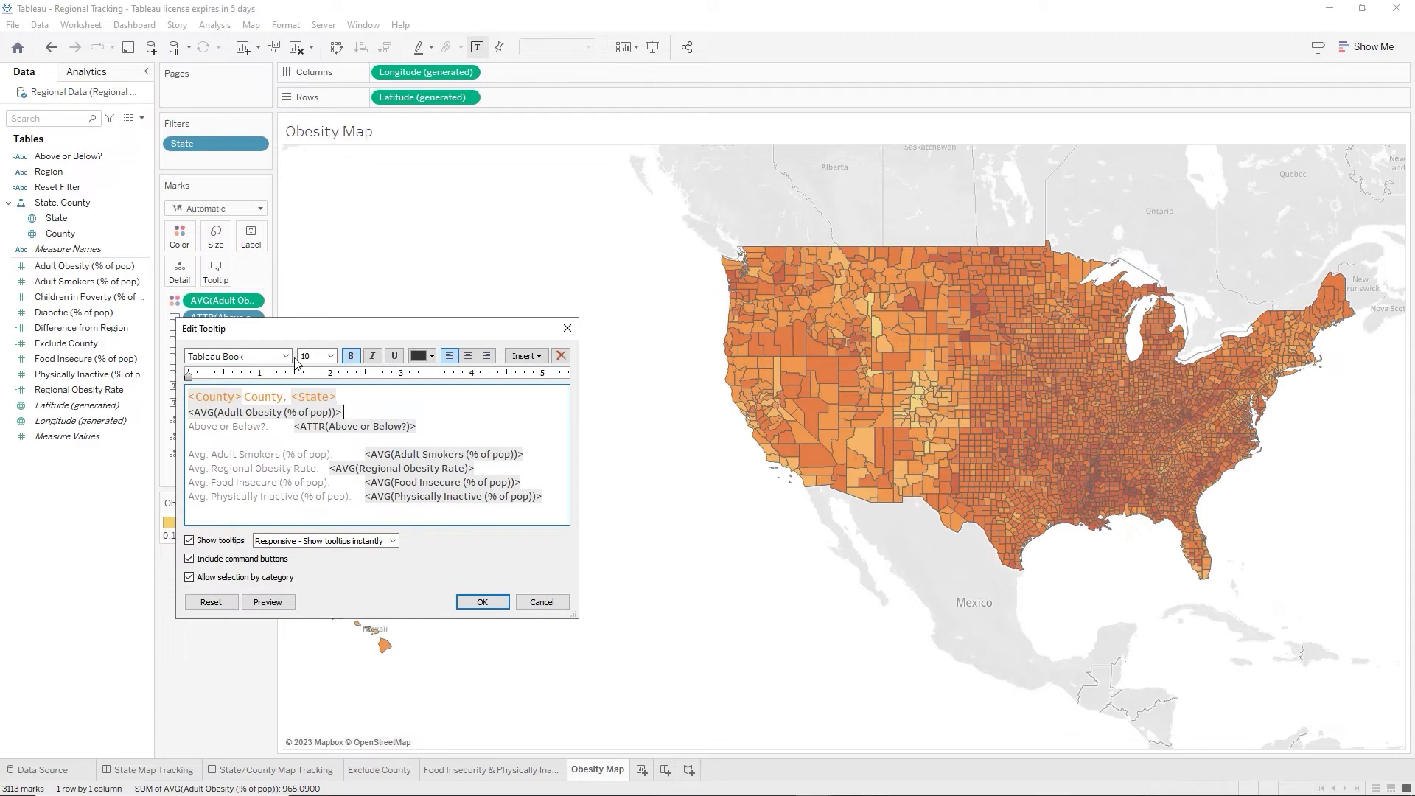
type("obesity rate,")
Move the Above or Below? field to the end of the obesity rate line and delete its leftover label.
left_click_drag(295, 429, 422, 428)
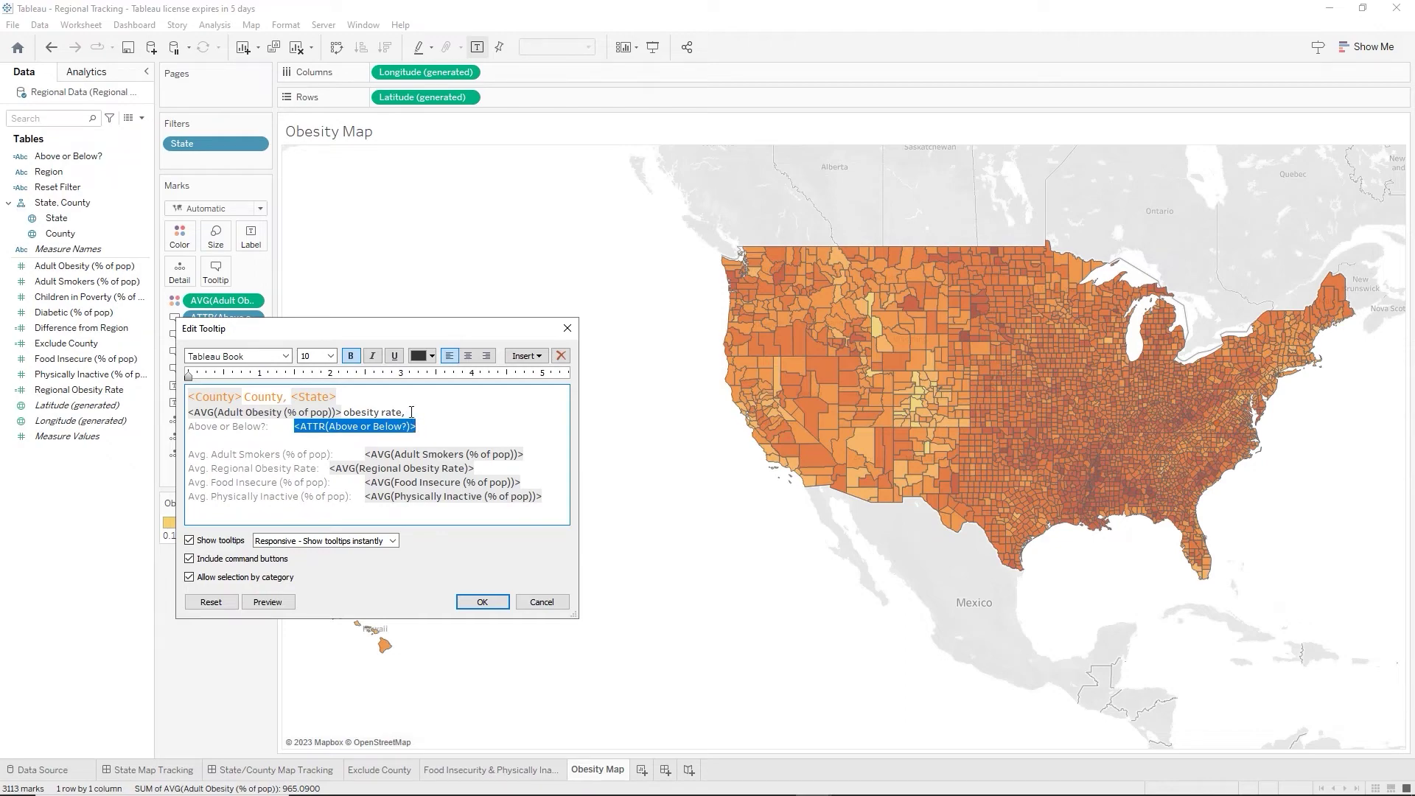
key("ctrl+x")
left_click(410, 412)
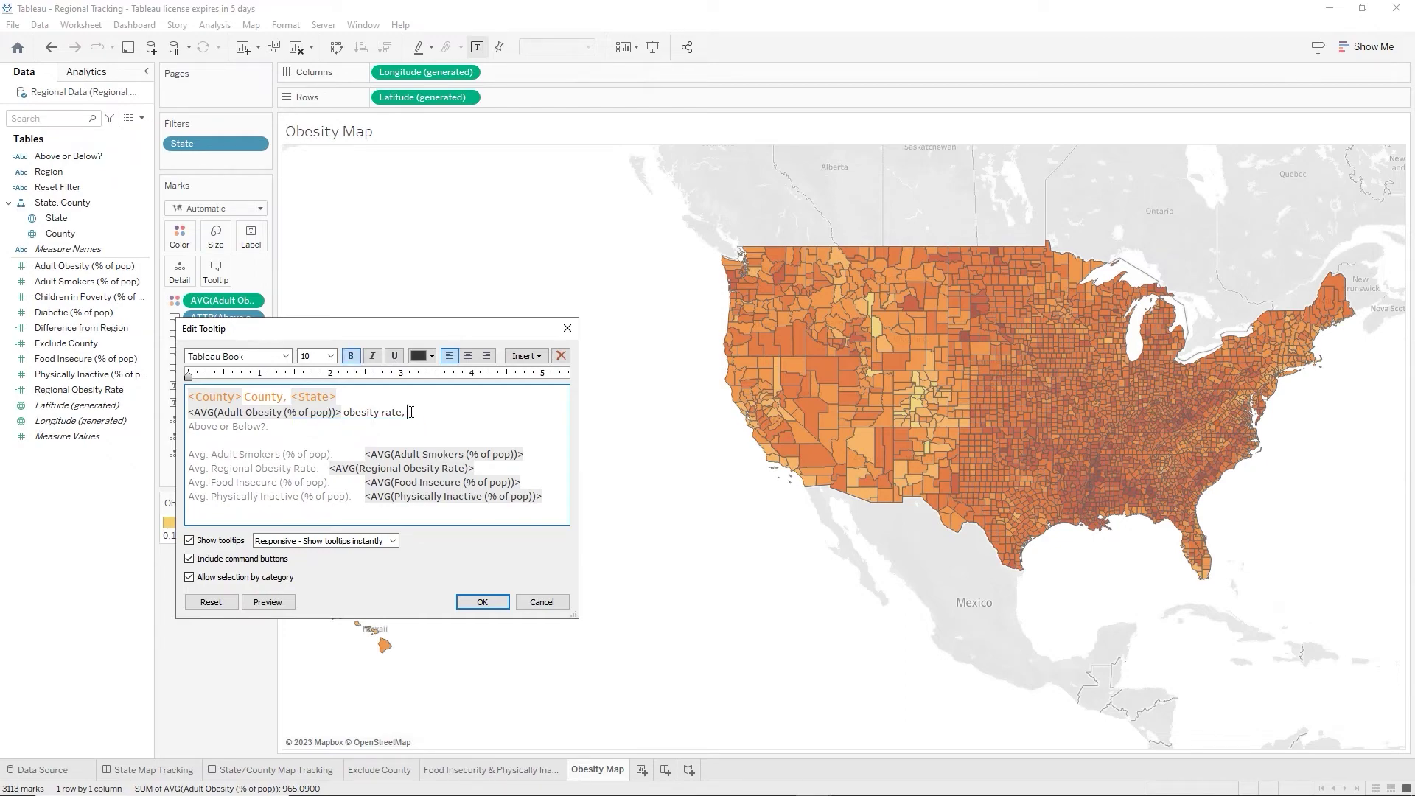
key("ctrl+v")
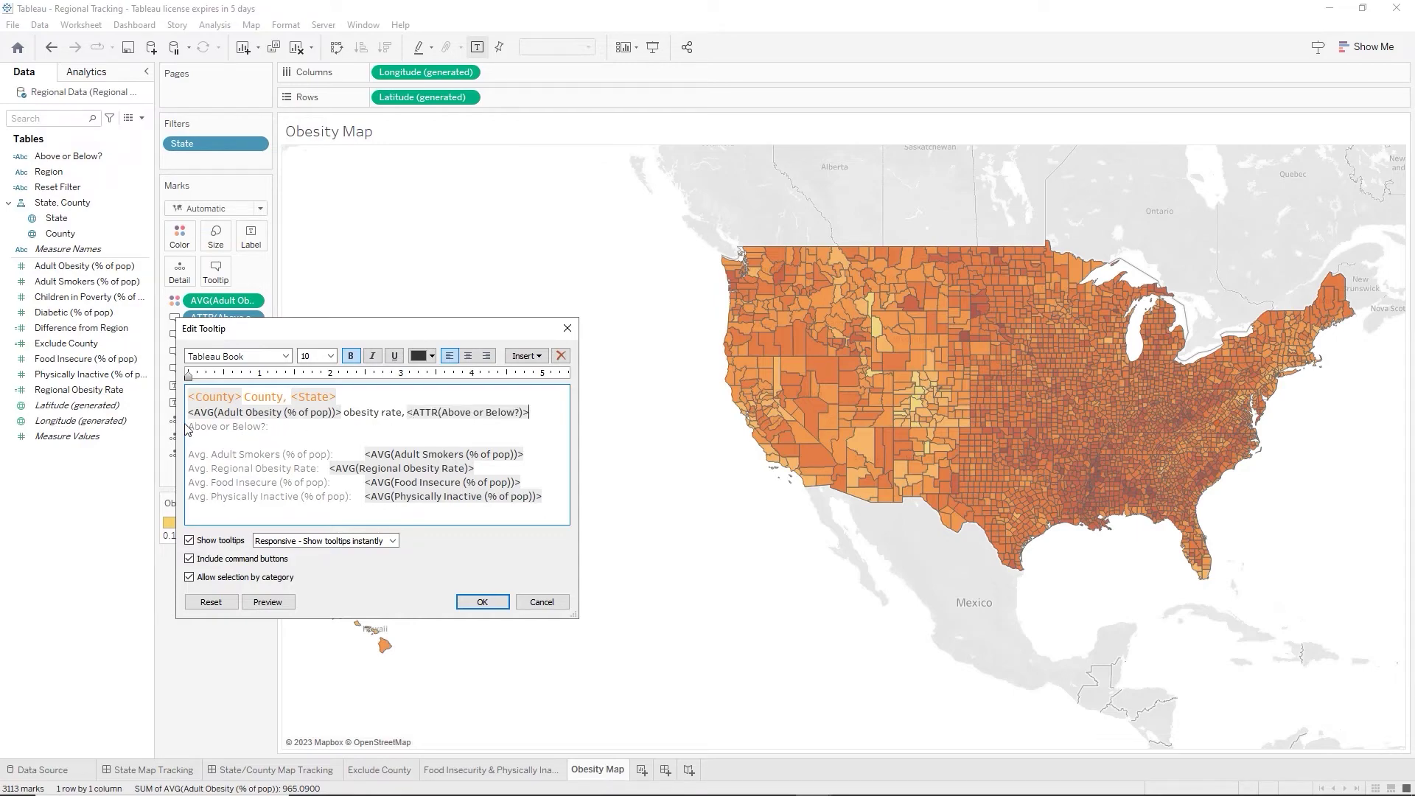
left_click_drag(188, 432, 201, 442)
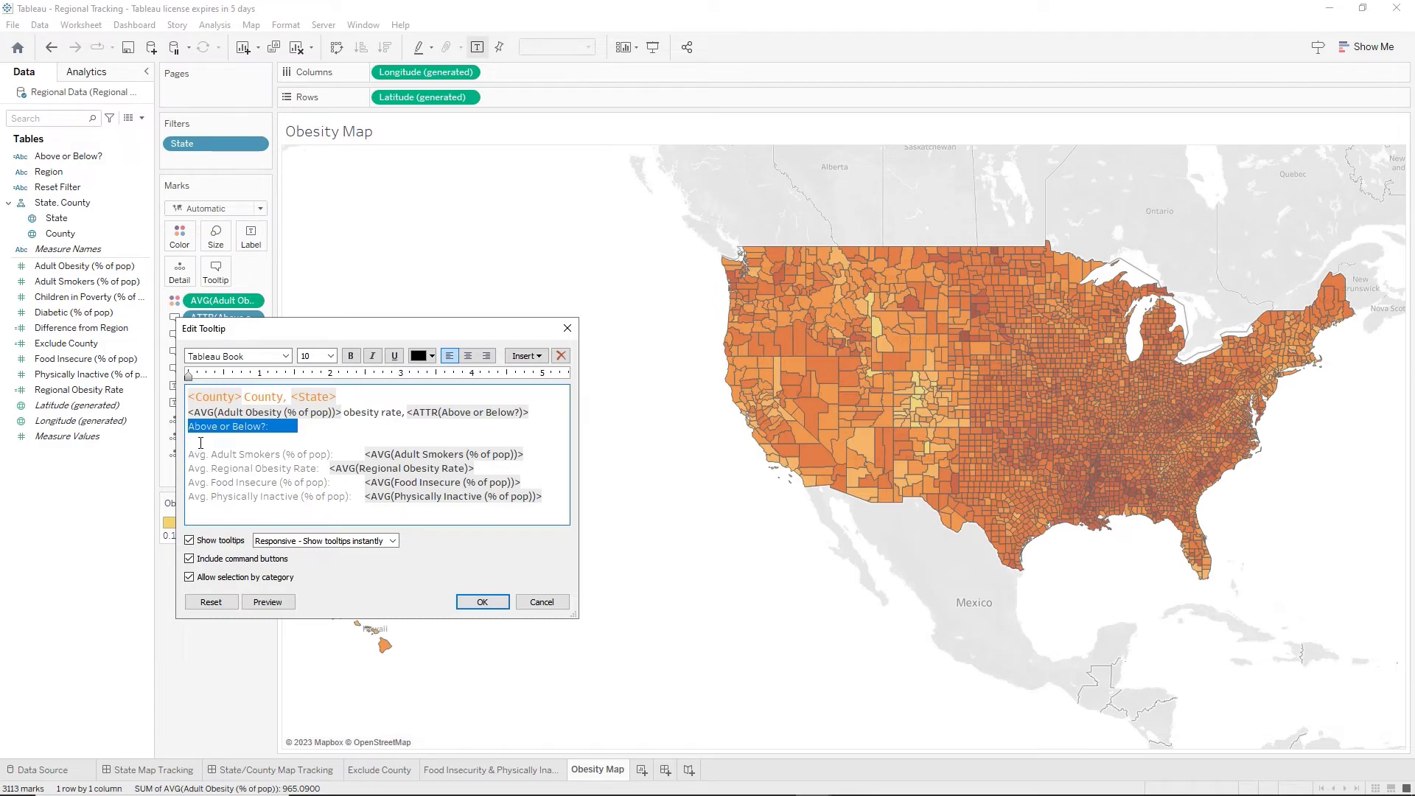
key("Delete")
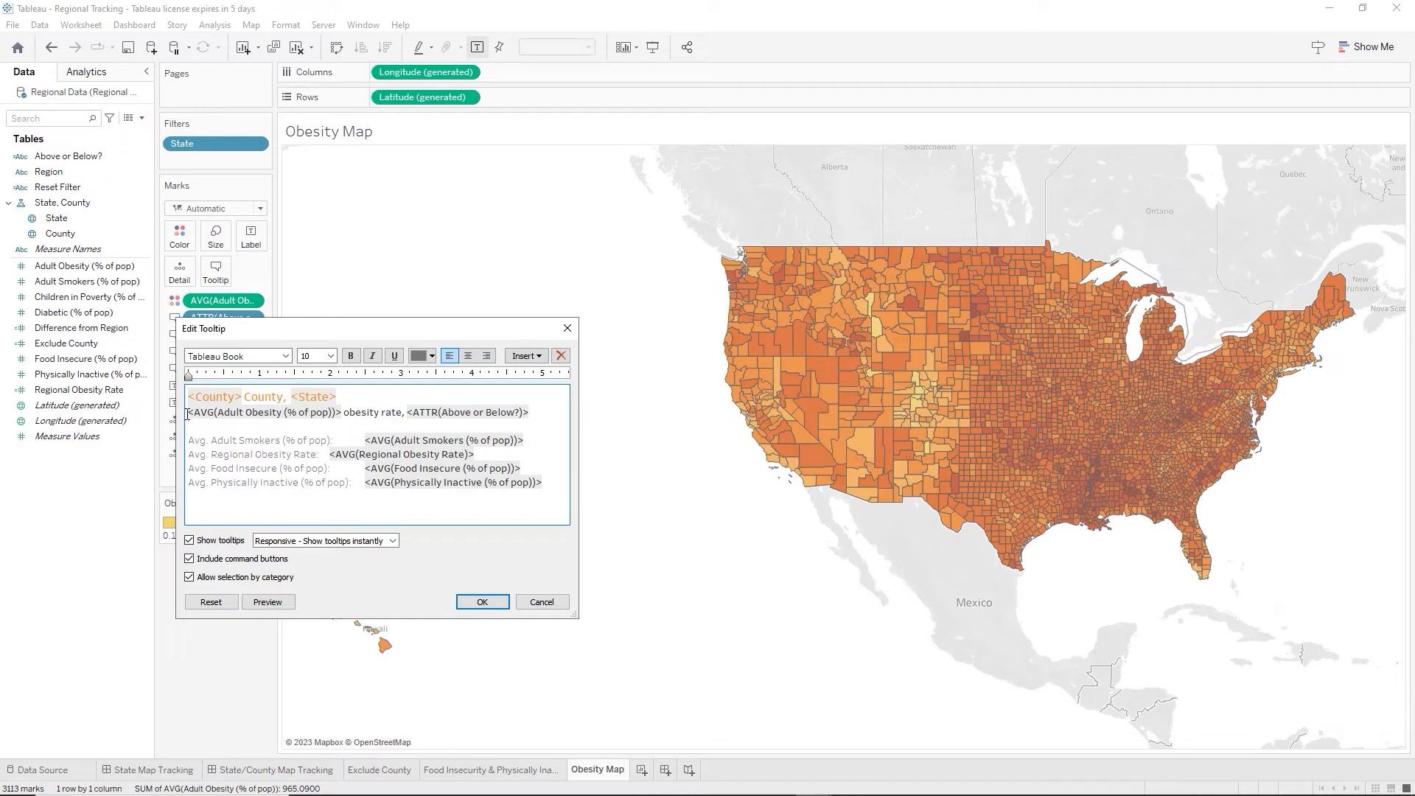
Set the font size of the four remaining measure lines in the tooltip to 9.
left_click_drag(186, 414, 348, 426)
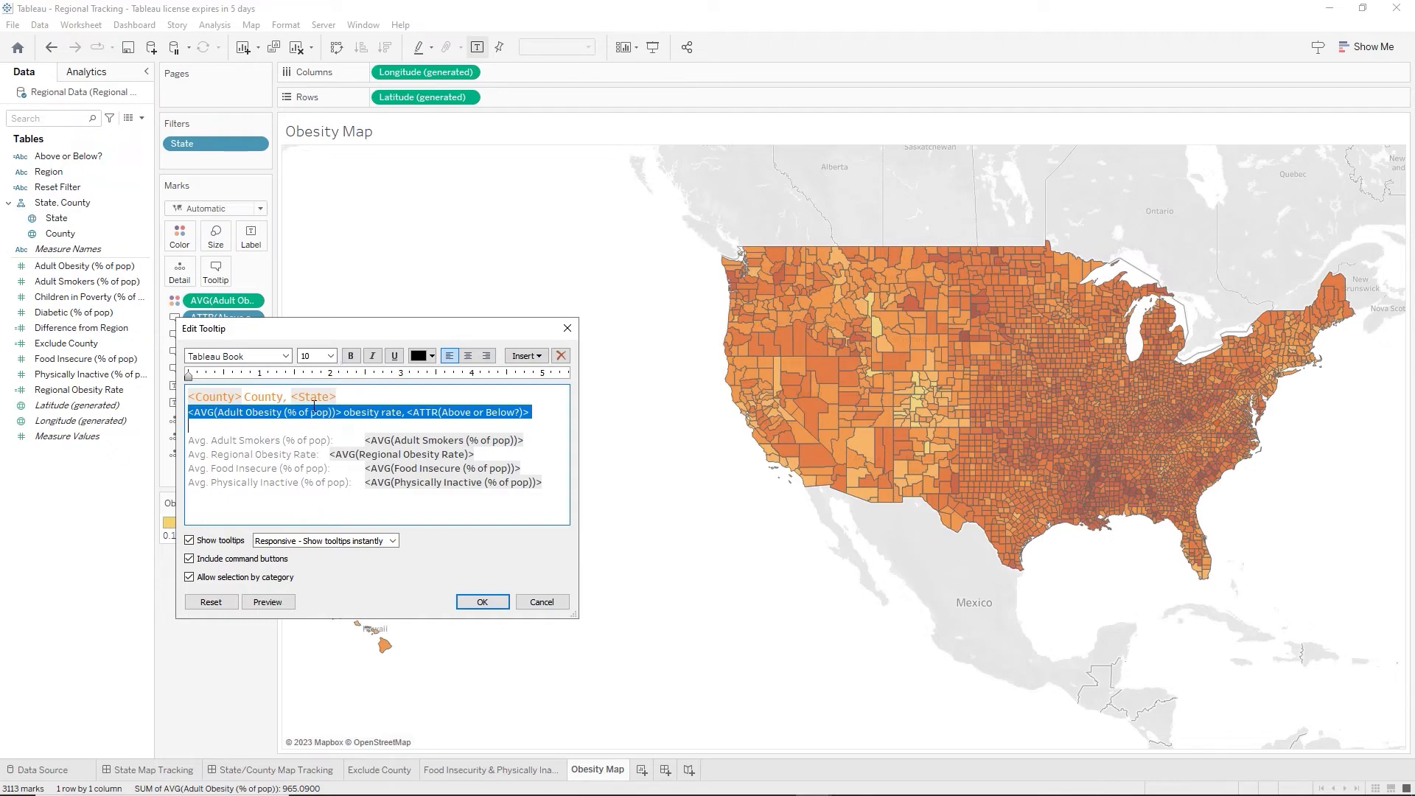
left_click(295, 433)
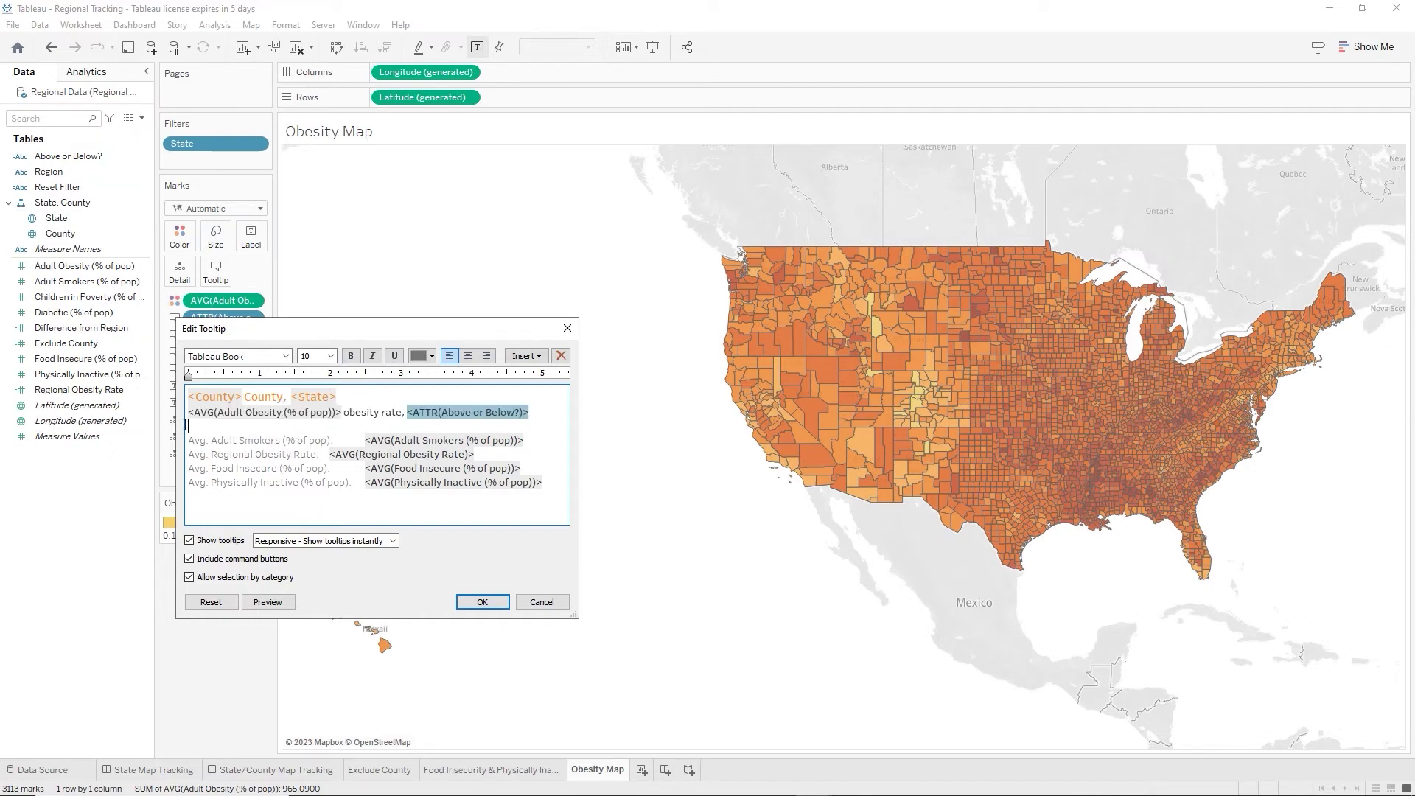
left_click_drag(188, 440, 376, 515)
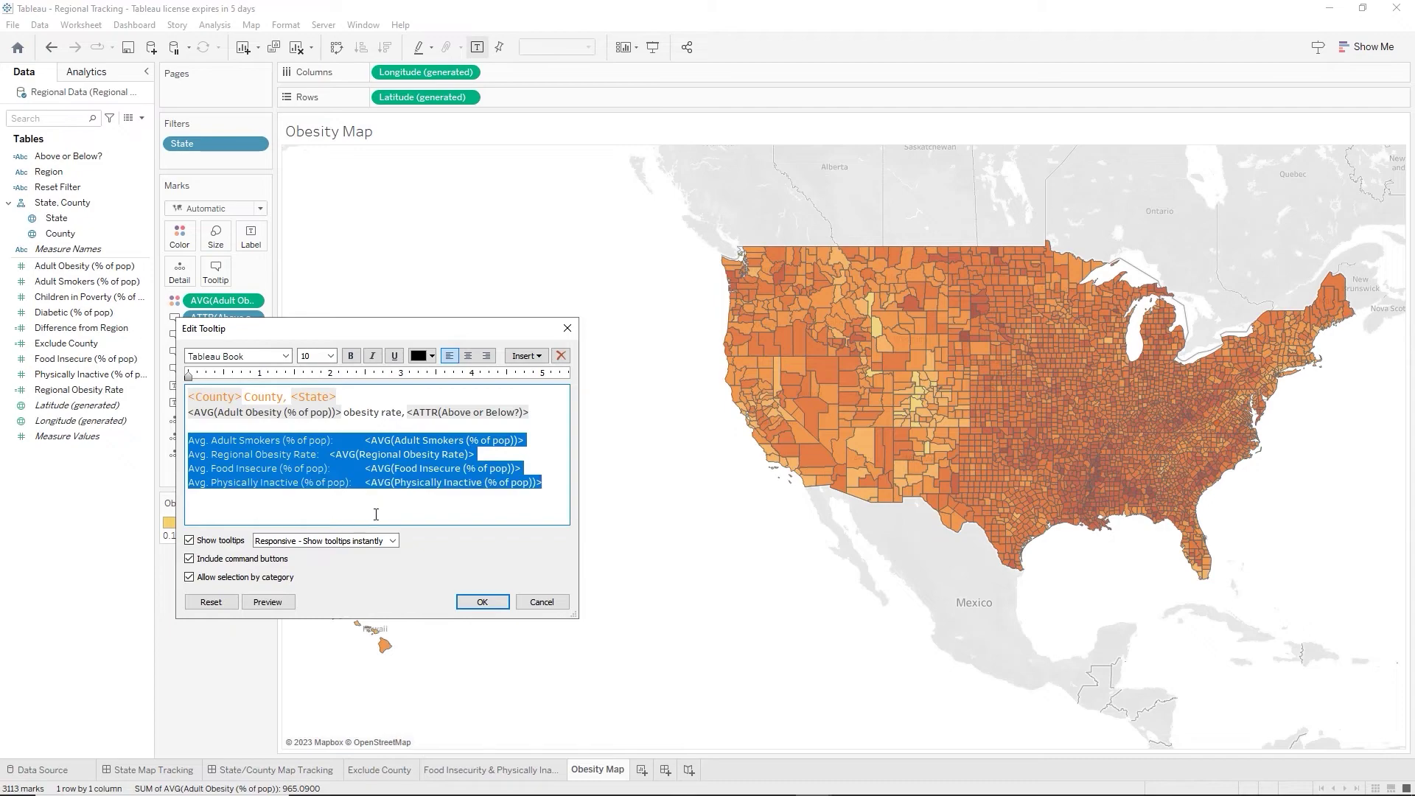
left_click(331, 356)
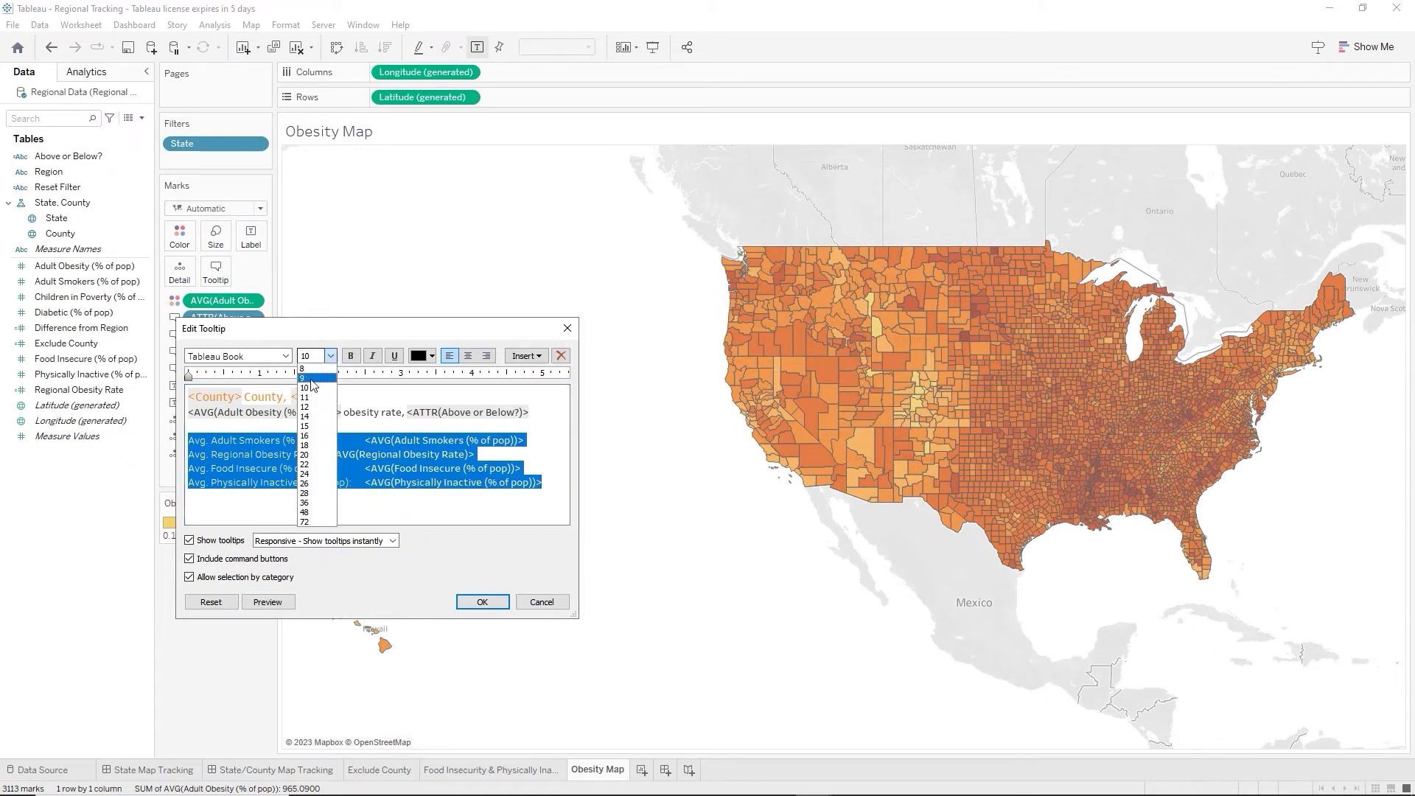
left_click(319, 379)
key("ctrl+b")
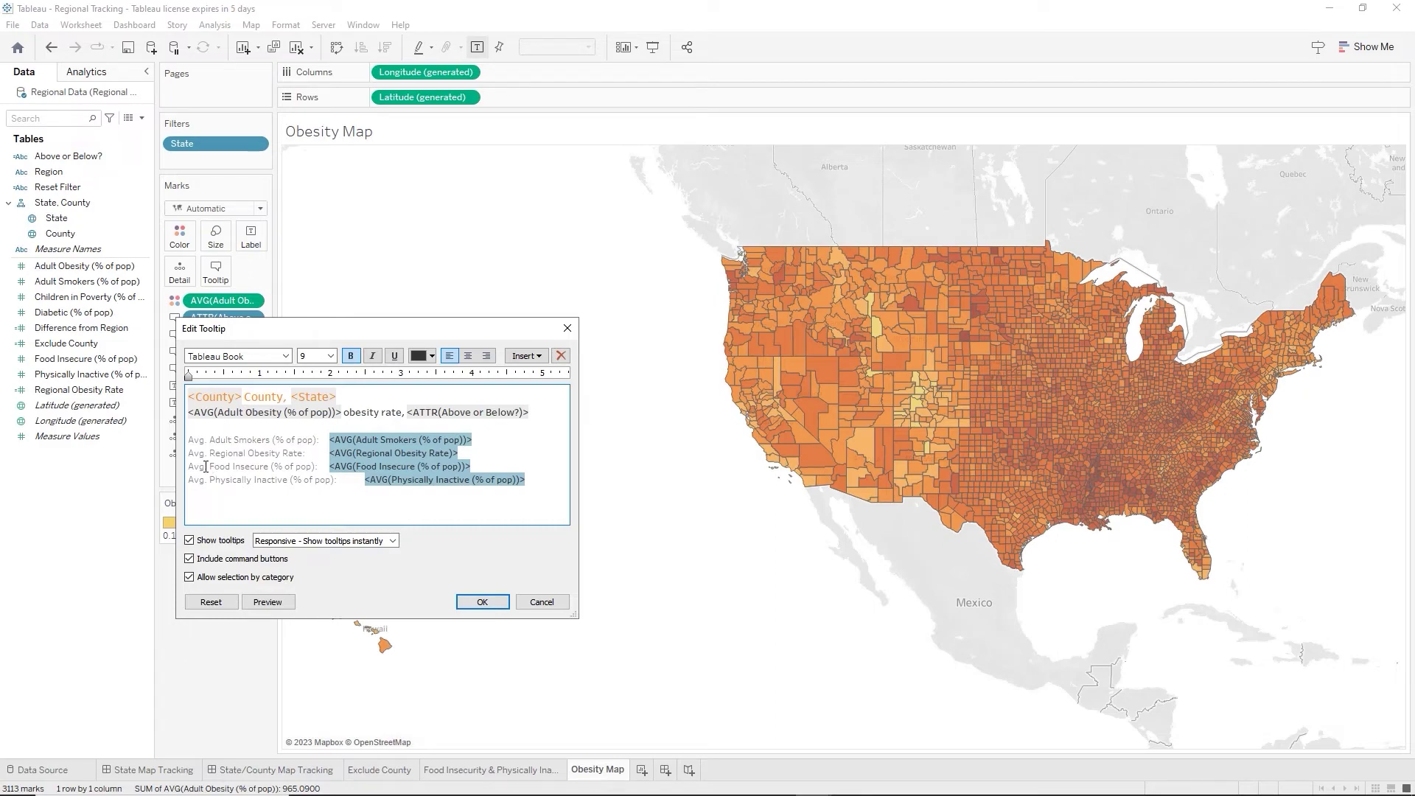
Replace the Food Insecure line's label with "of people eat few fruits and vegetables" after the field.
left_click_drag(190, 466, 331, 466)
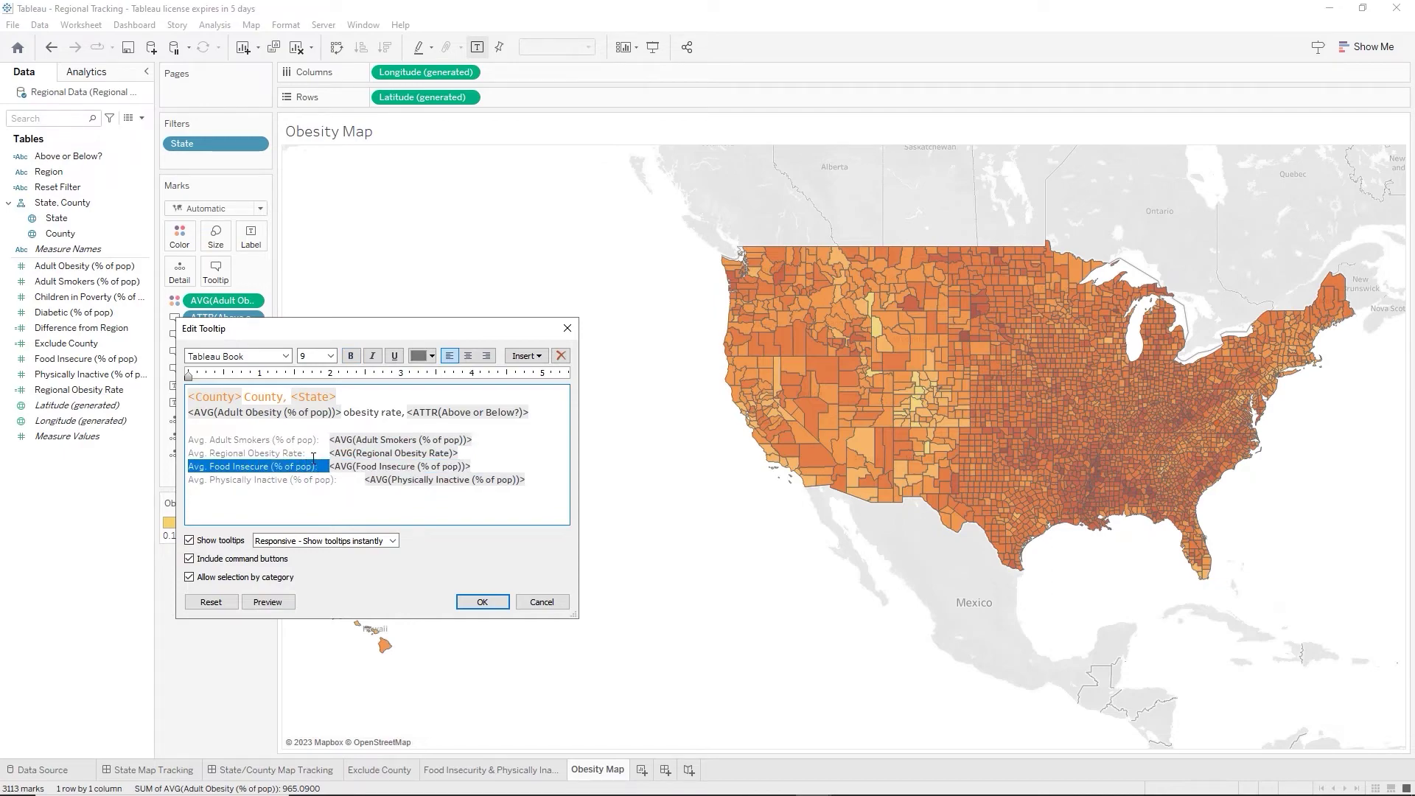
key("Delete")
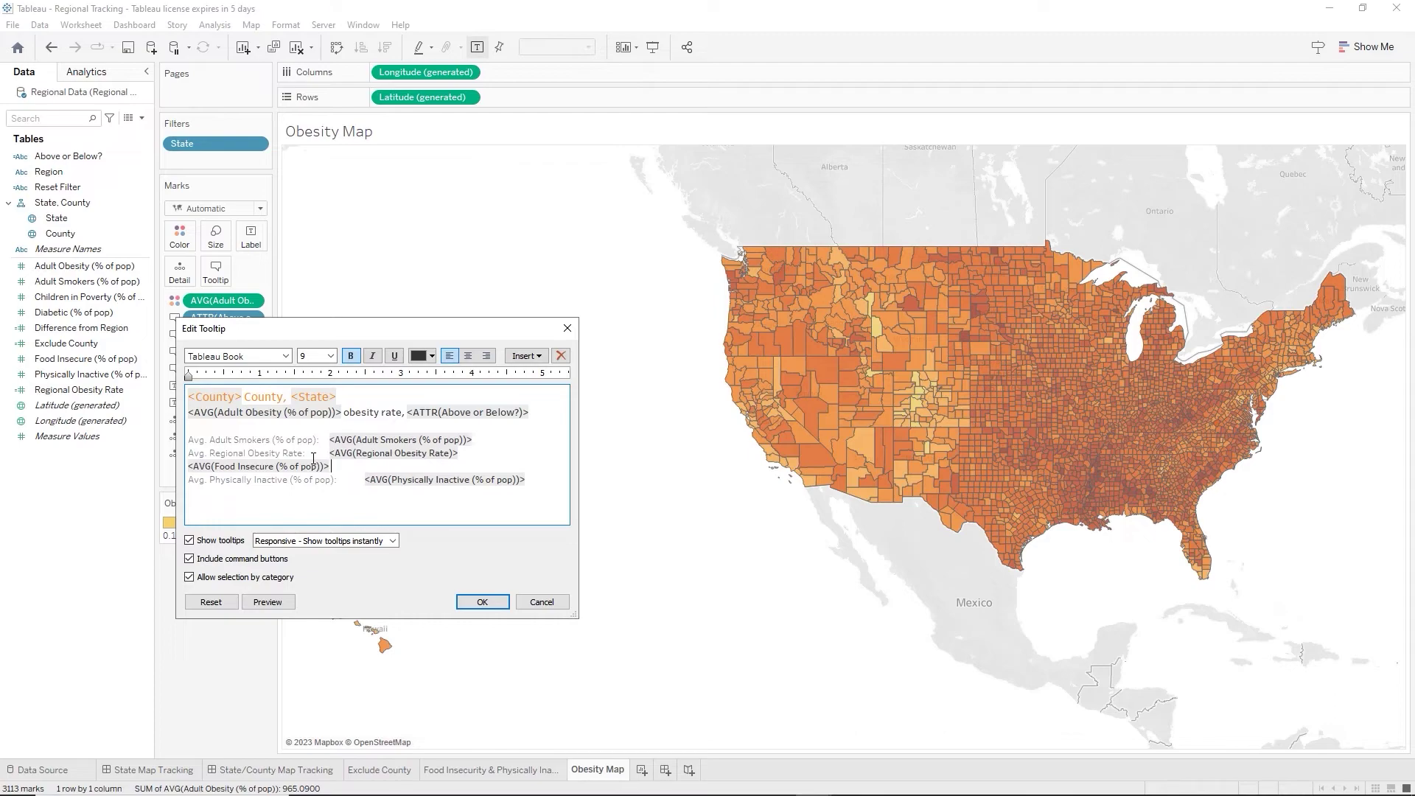
type("of people eat few fruits and vegetables")
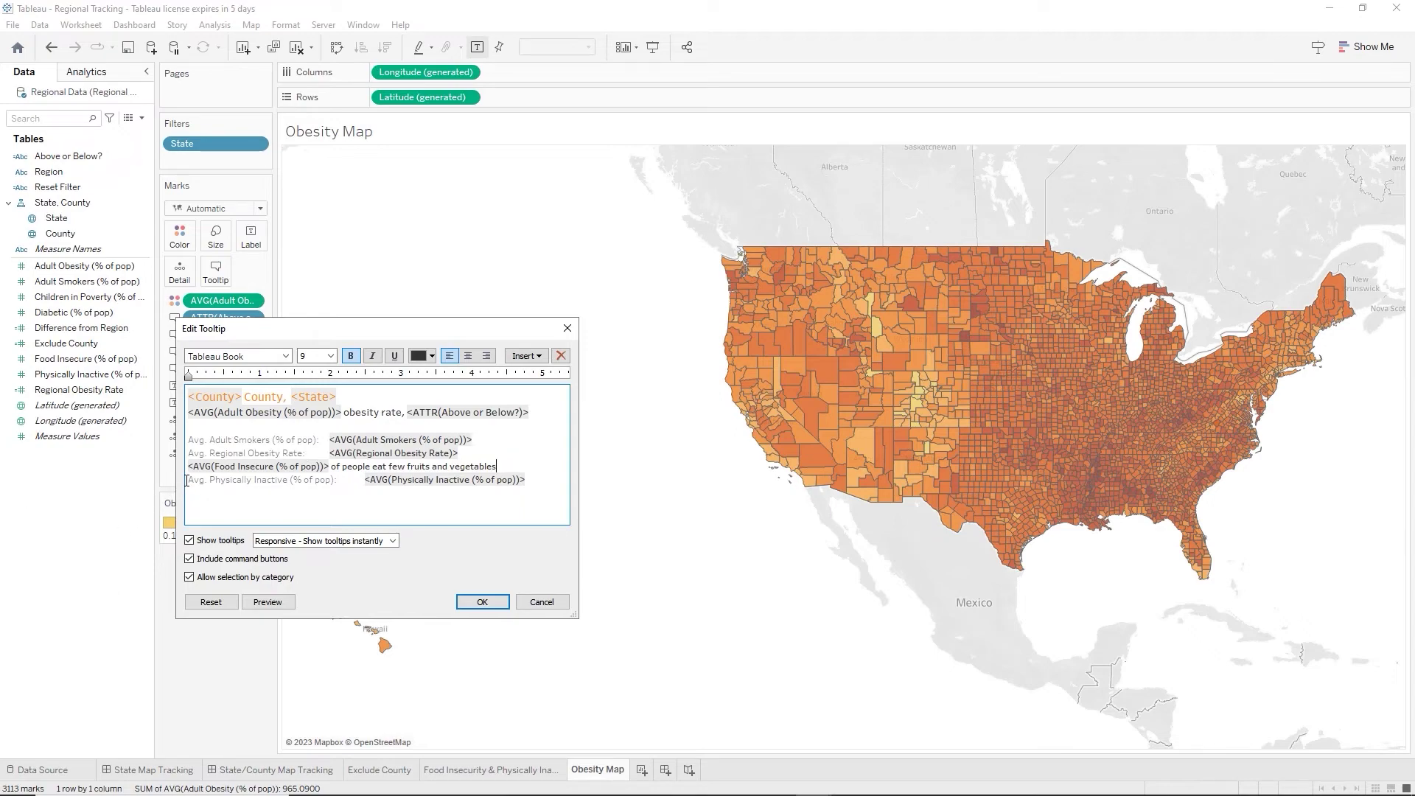
Replace the Physically Inactive line's label with "of people do not exercise" after the field.
left_click_drag(187, 480, 356, 479)
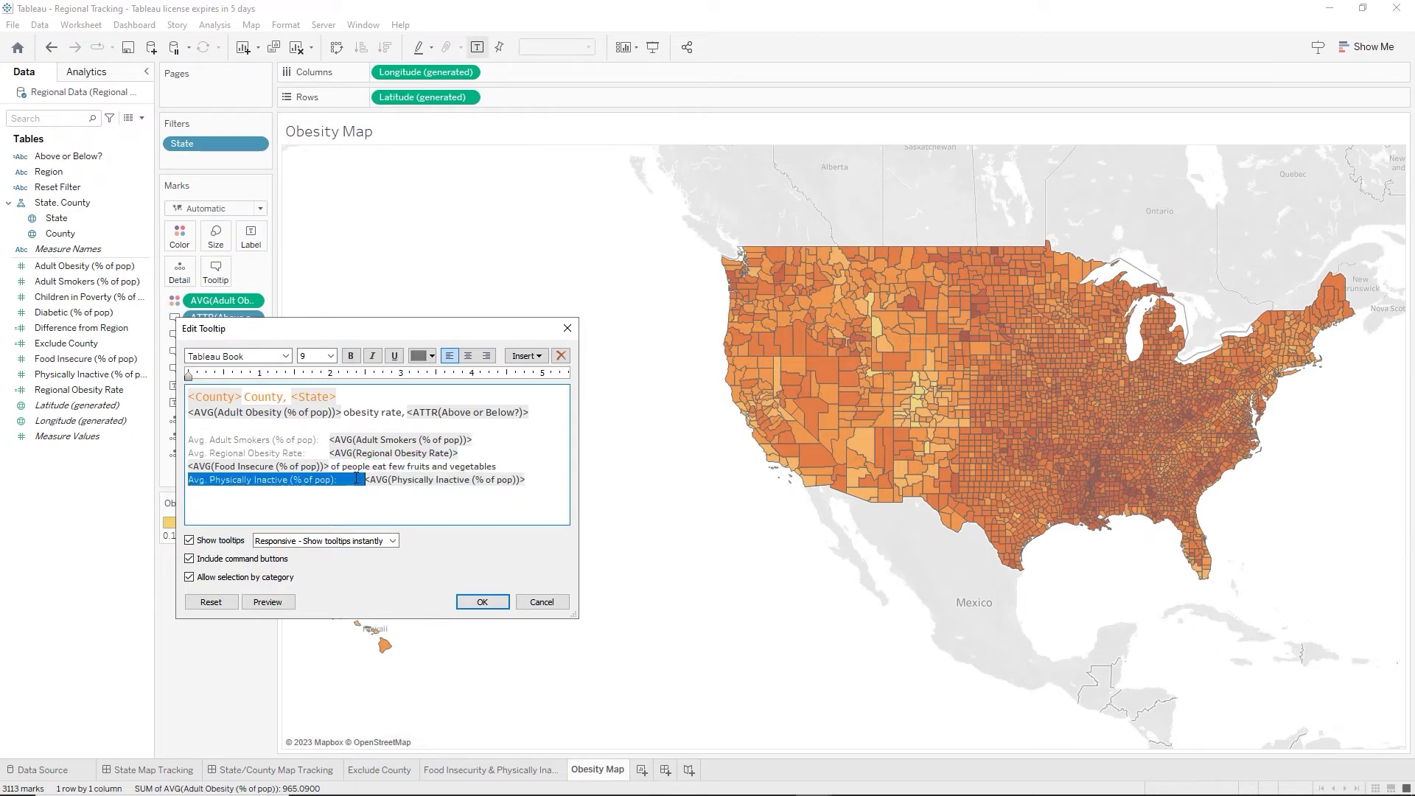
key("BackSpace")
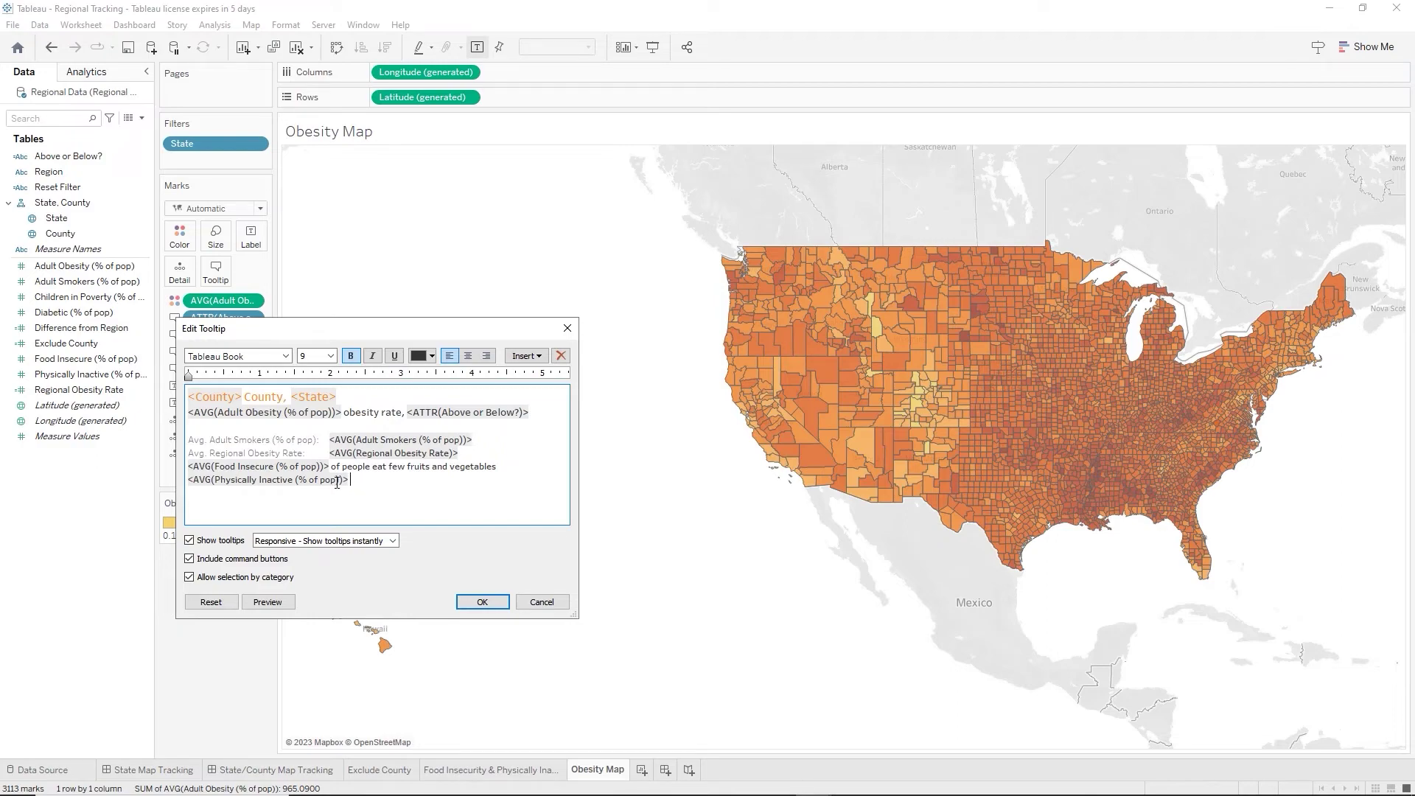
type("of people do not exercise")
Replace the Adult Smokers line's label with "of people smoke" after the field.
left_click_drag(190, 439, 329, 441)
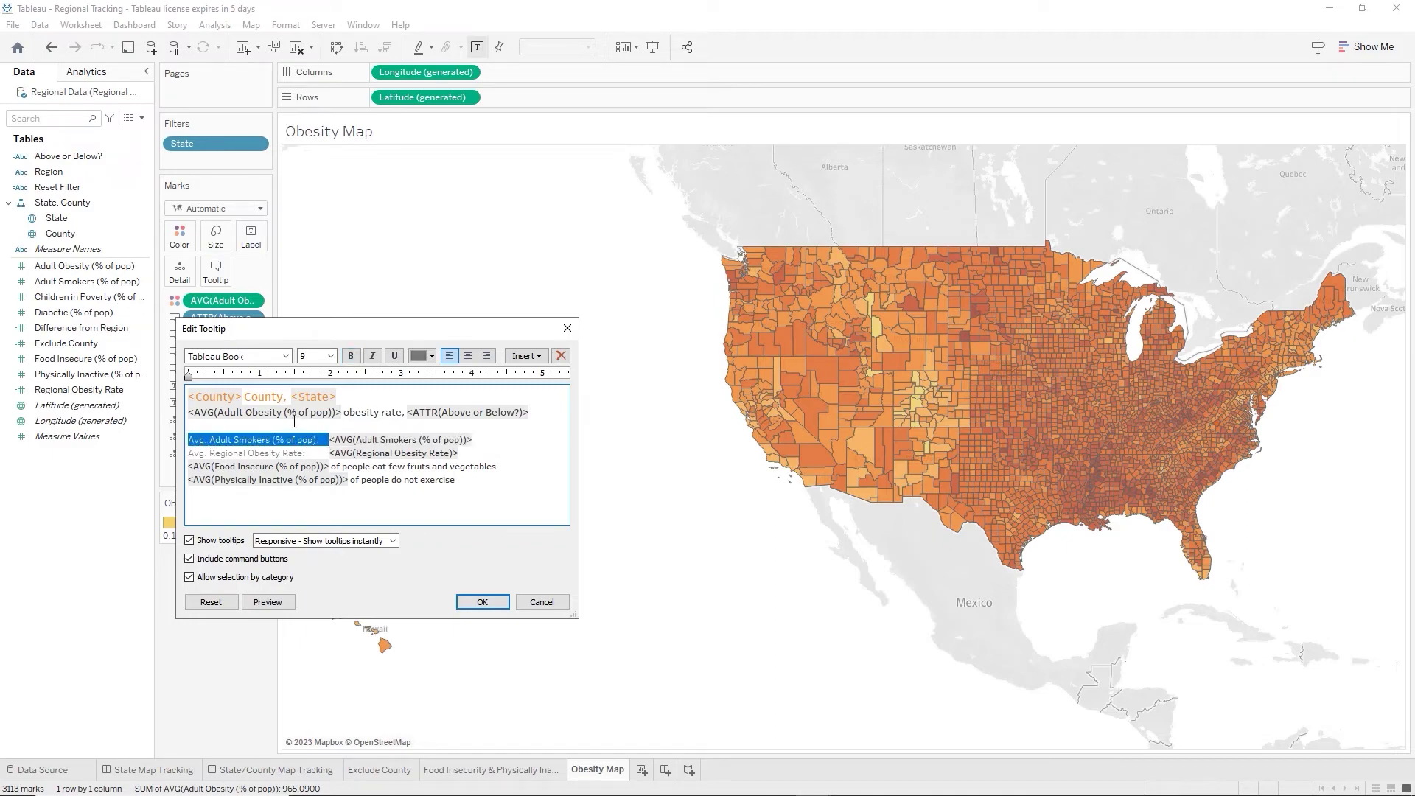
key("Delete")
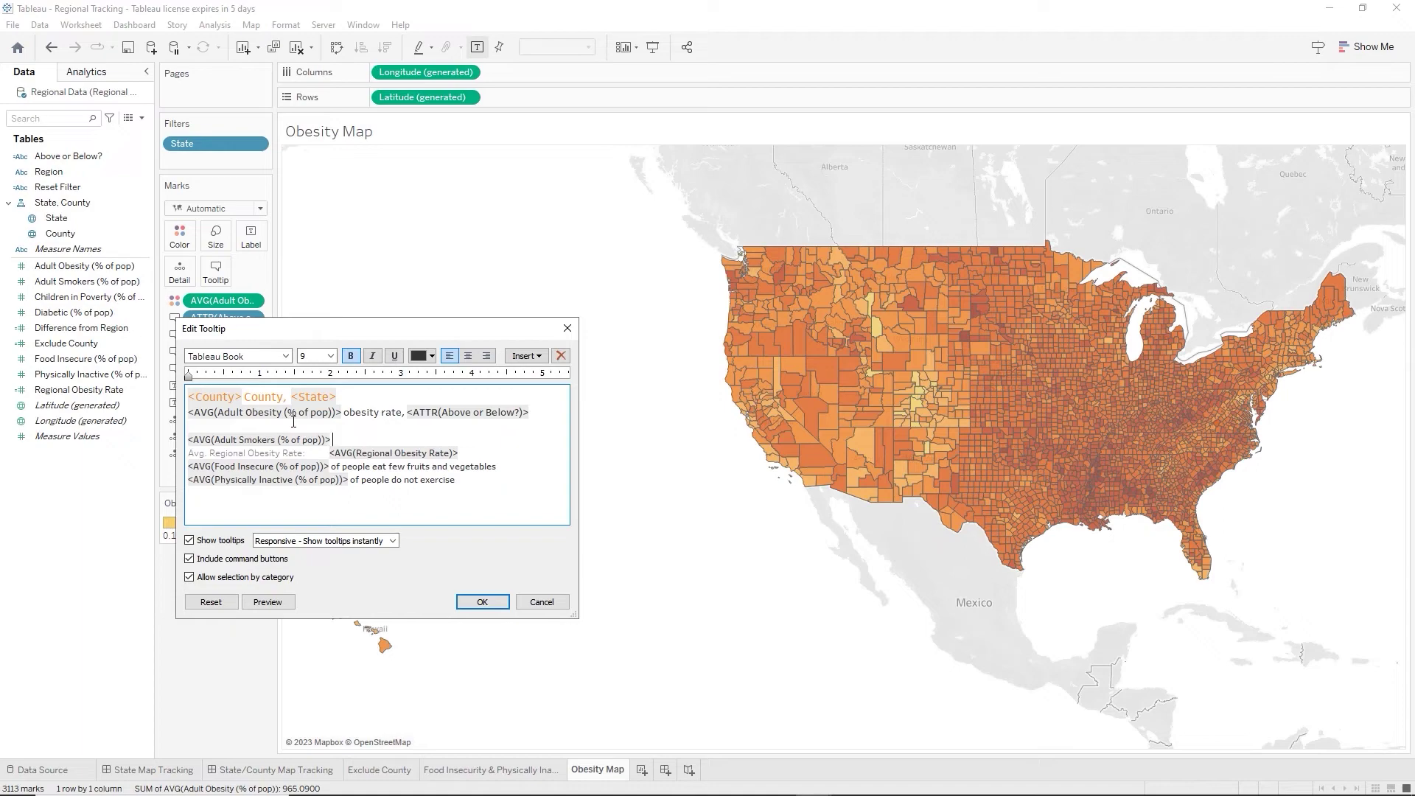
type("of people smoke")
Remove the Avg. Regional Obesity Rate line and its empty row from the tooltip, and apply the tooltip edits.
left_click_drag(188, 453, 460, 454)
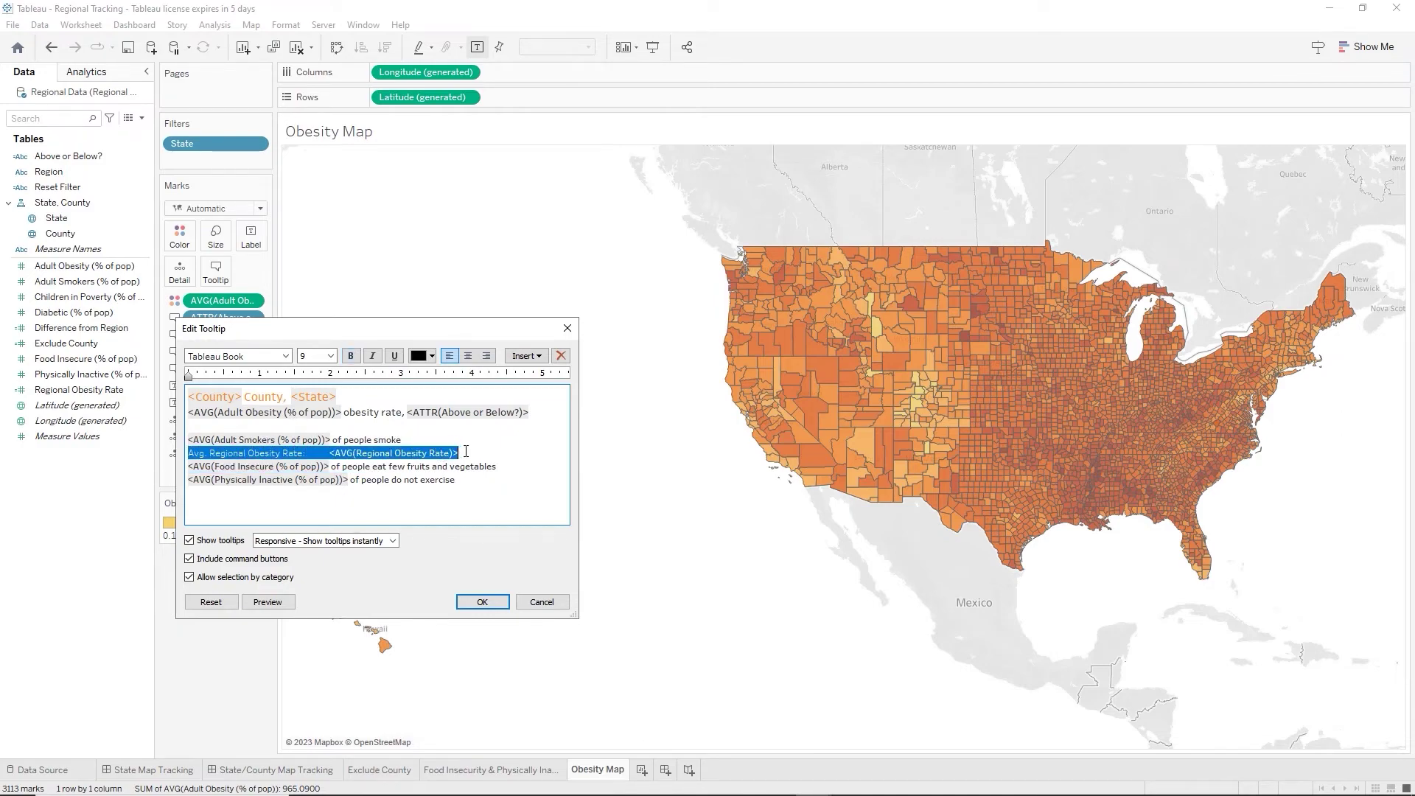
key("BackSpace")
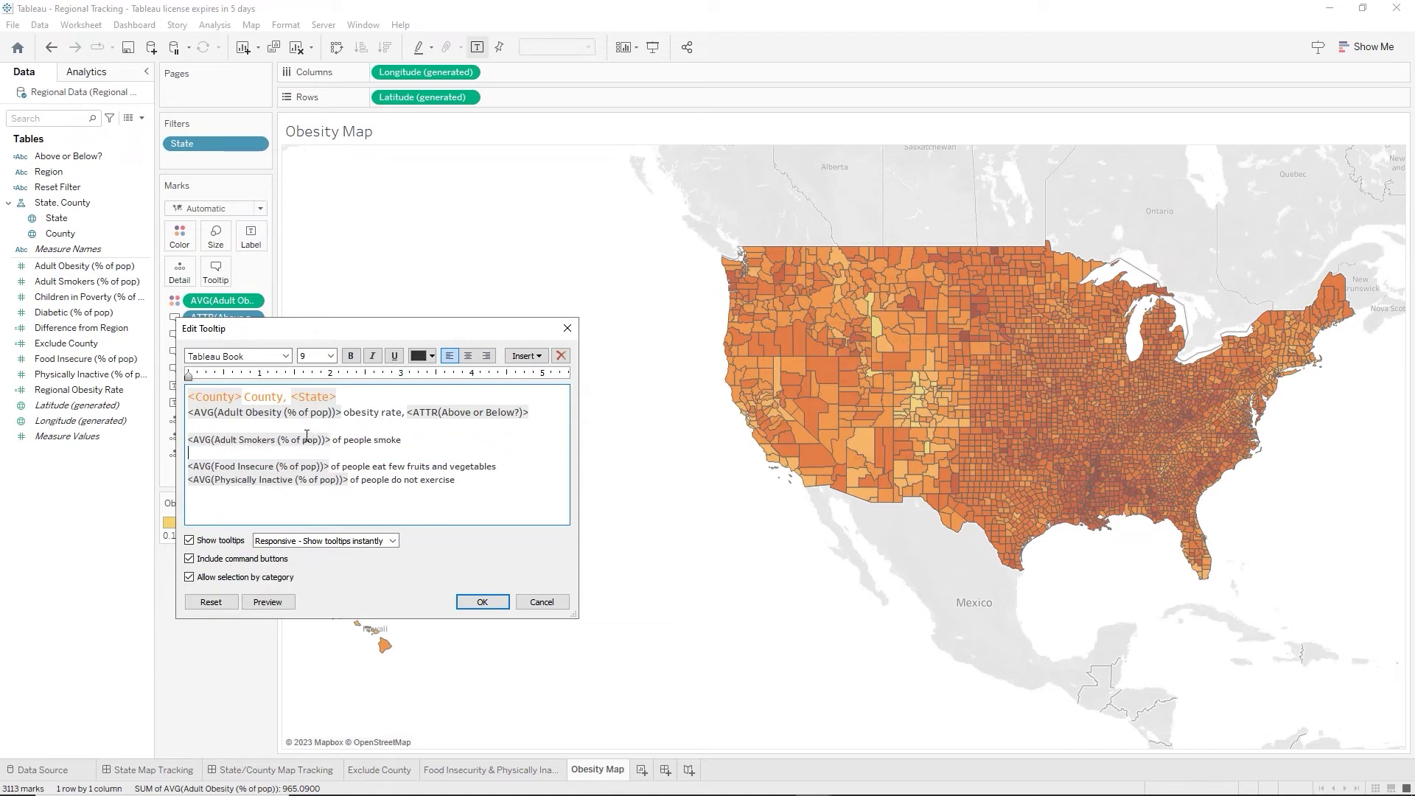
key("BackSpace")
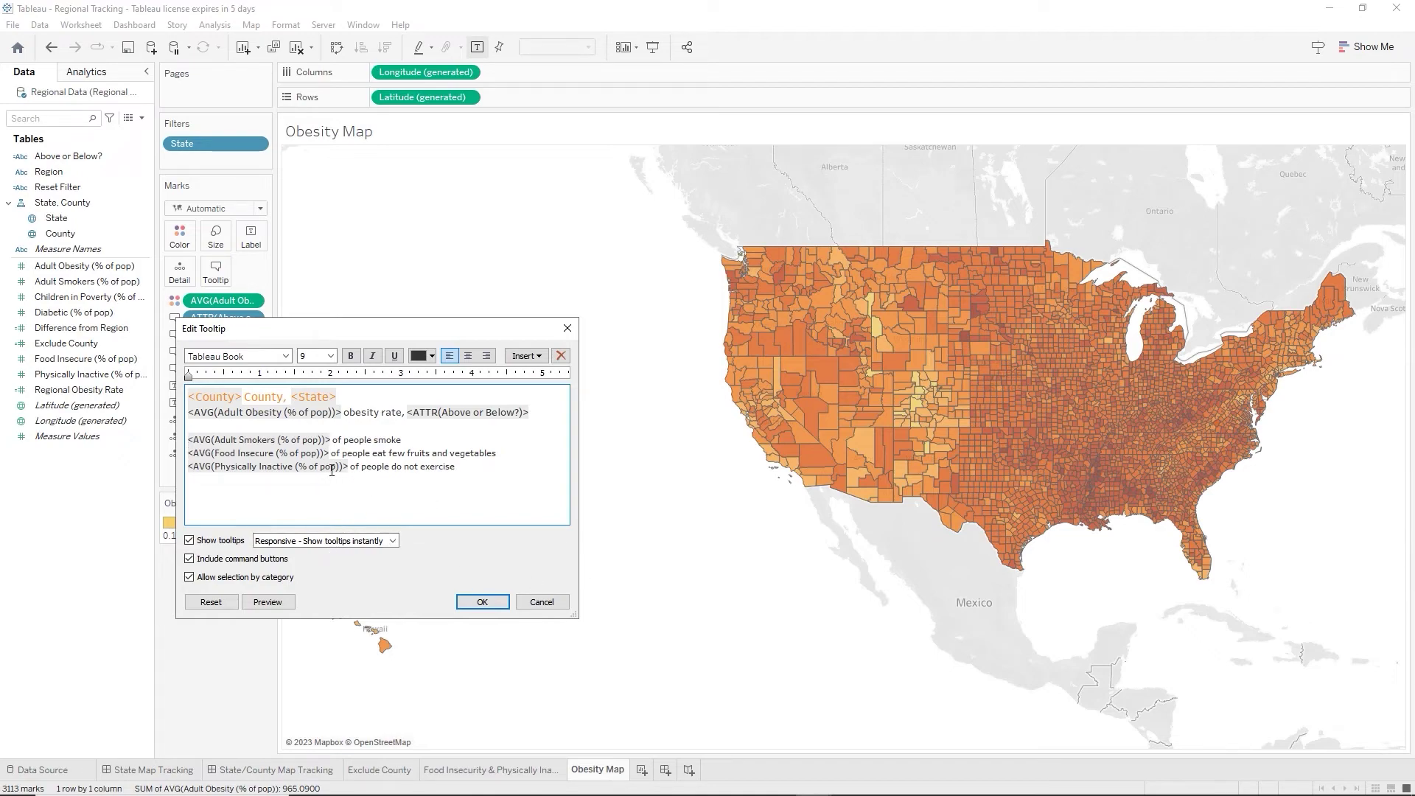
left_click(482, 603)
mouse_move(880, 366)
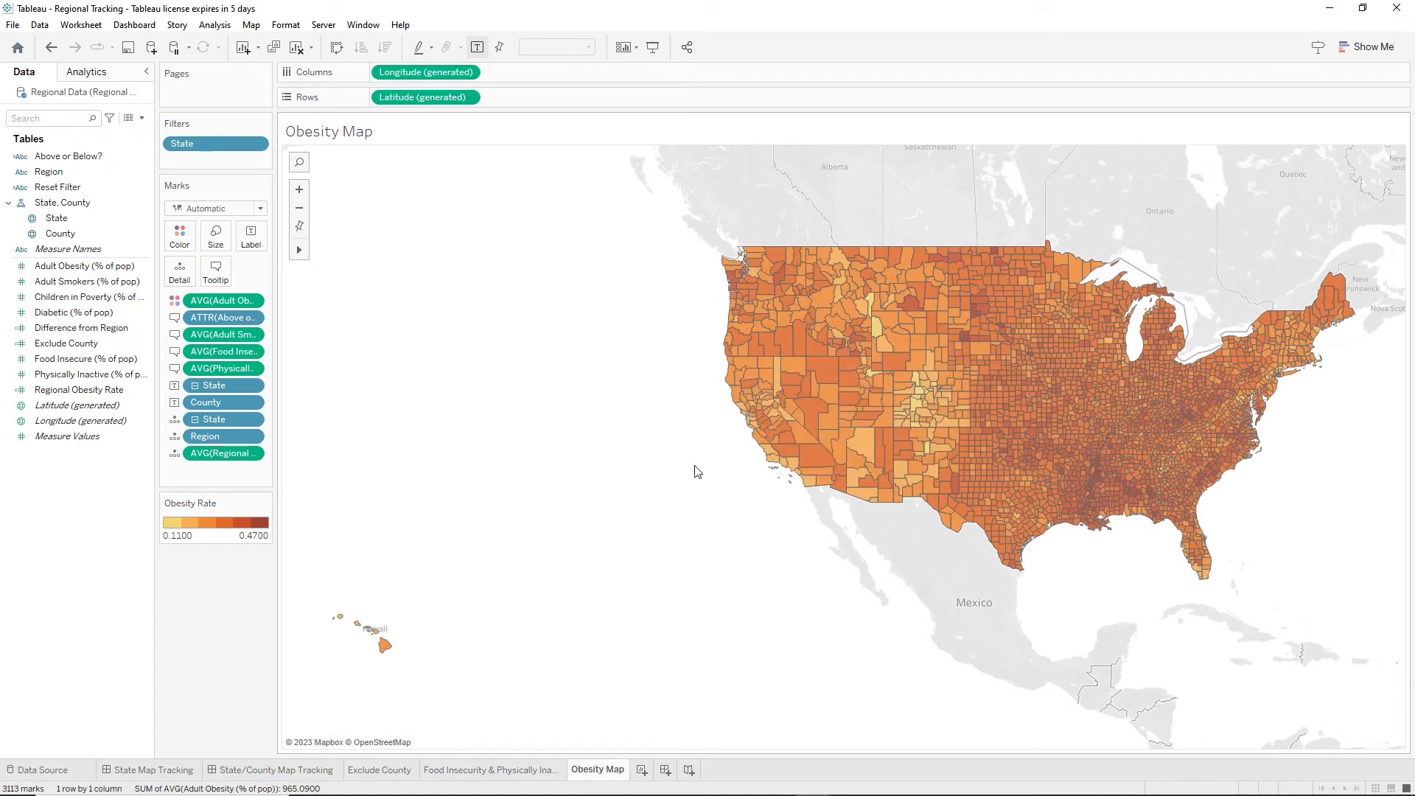
scroll(696, 472, "up", 2)
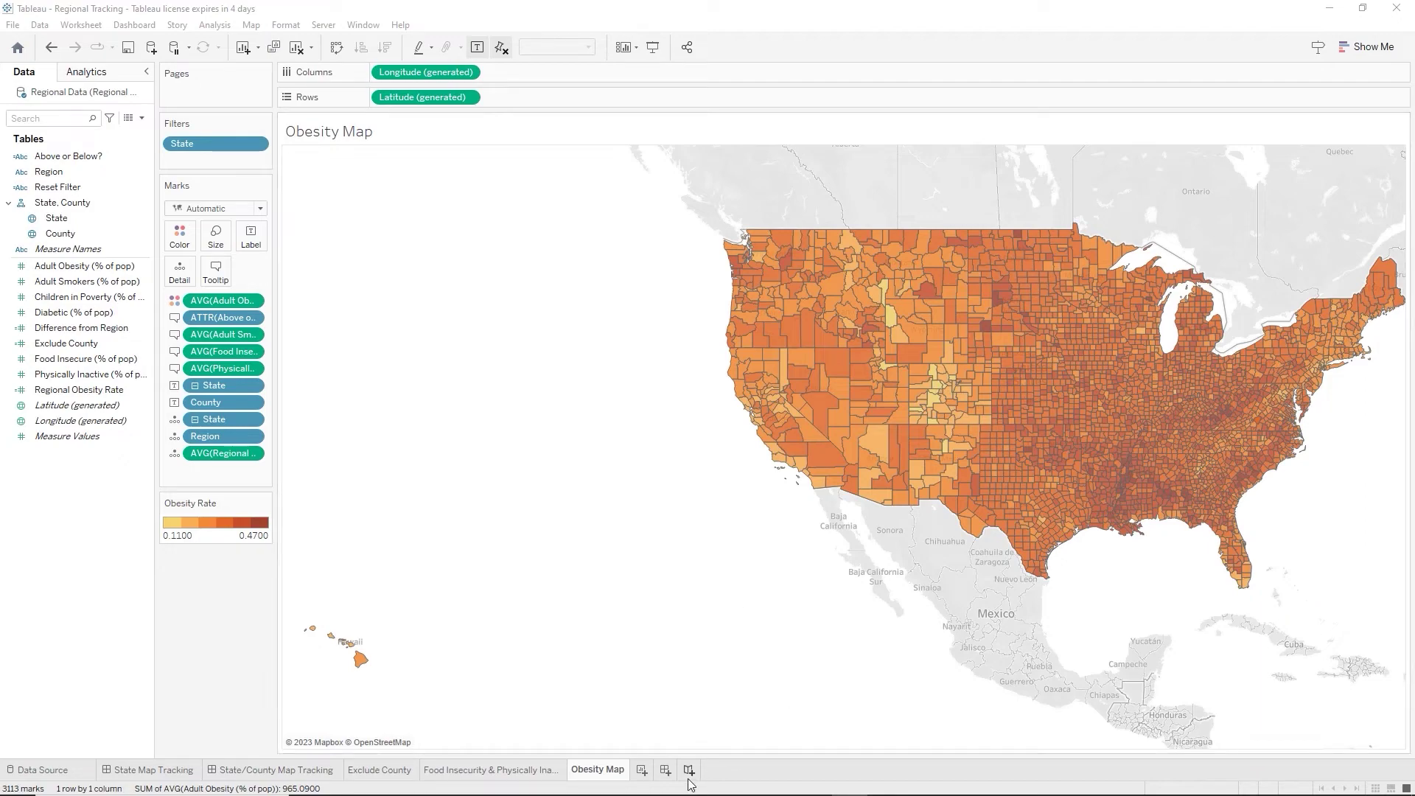
Create a new worksheet after Obesity Map and name it "Obesity Scatter Plot".
left_click(638, 771)
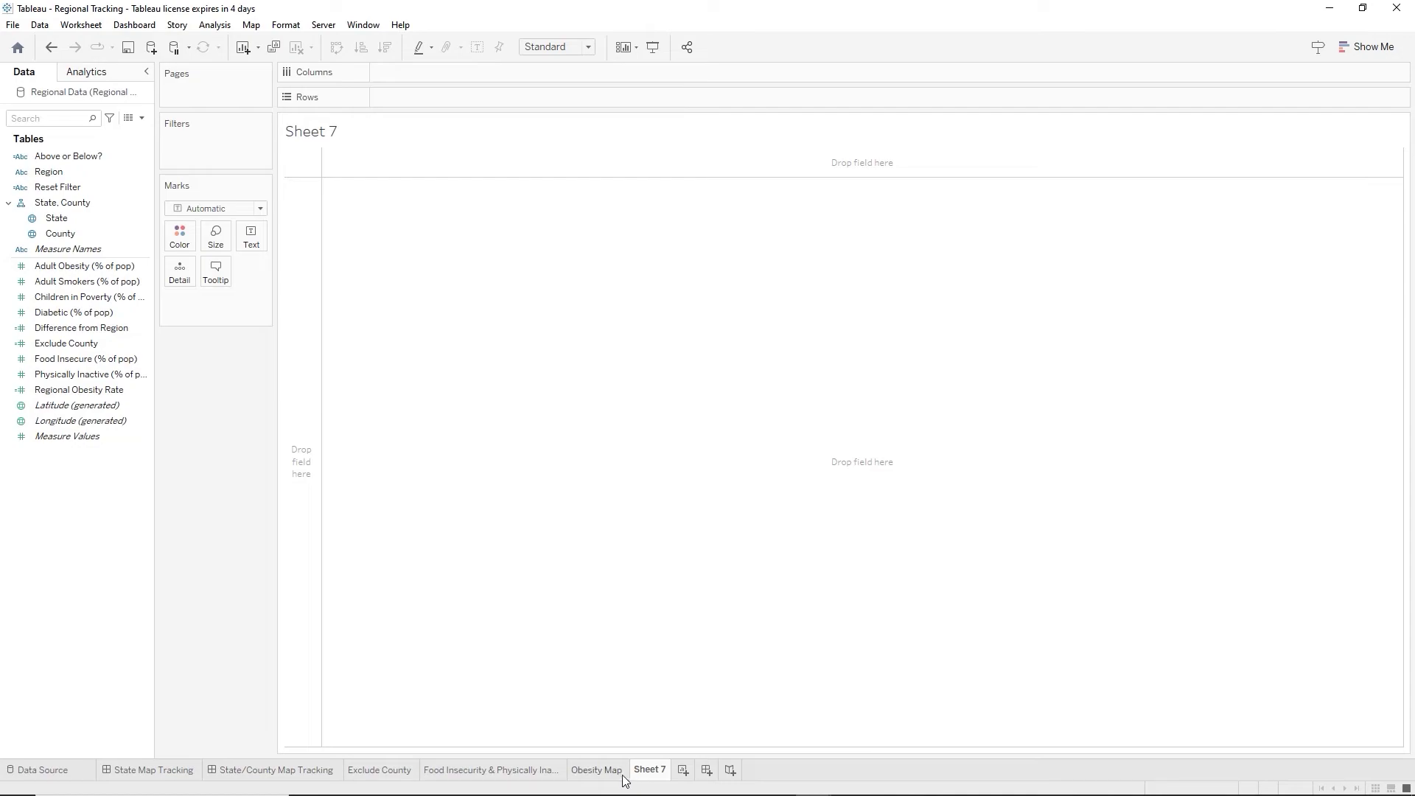
double_click(654, 776)
type("Obesi")
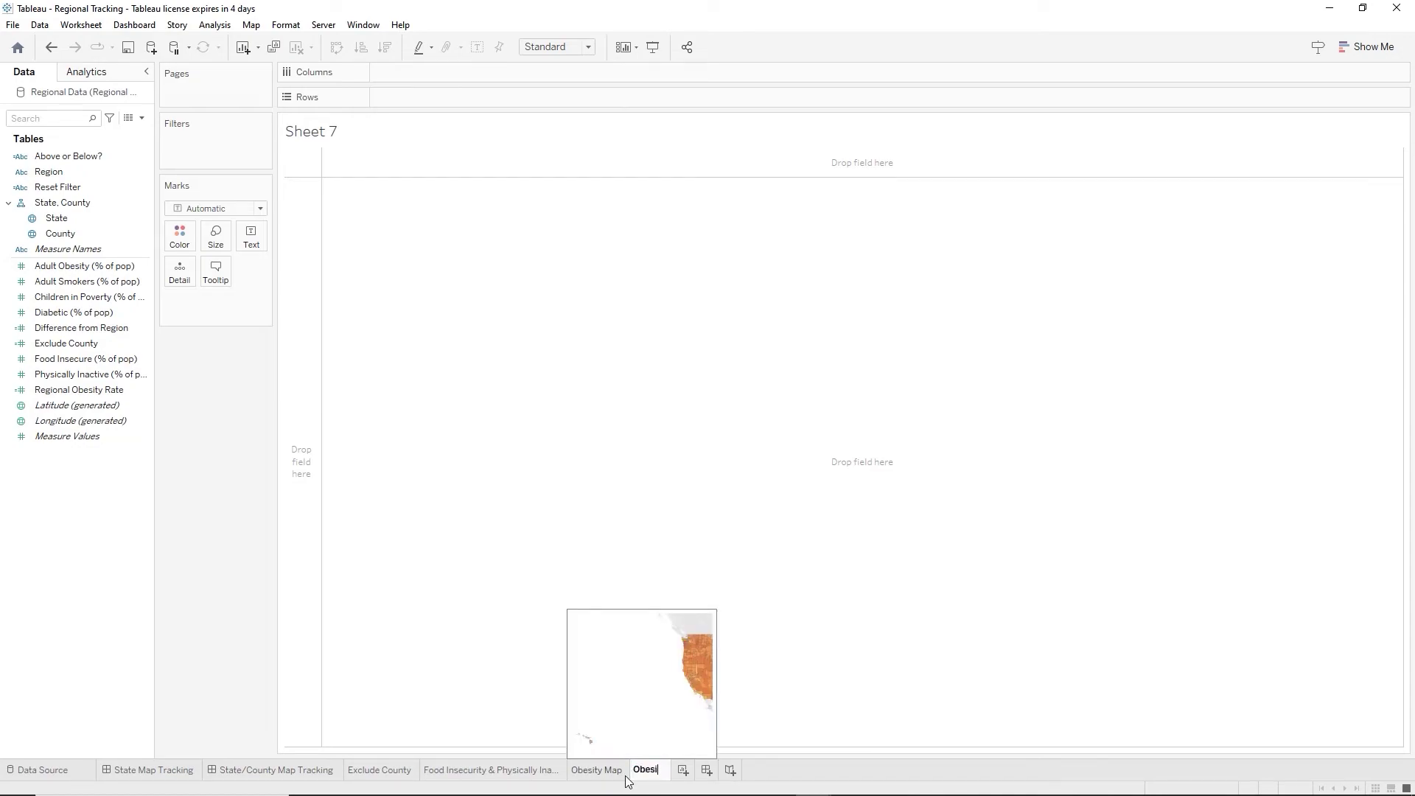
type("ty Scat")
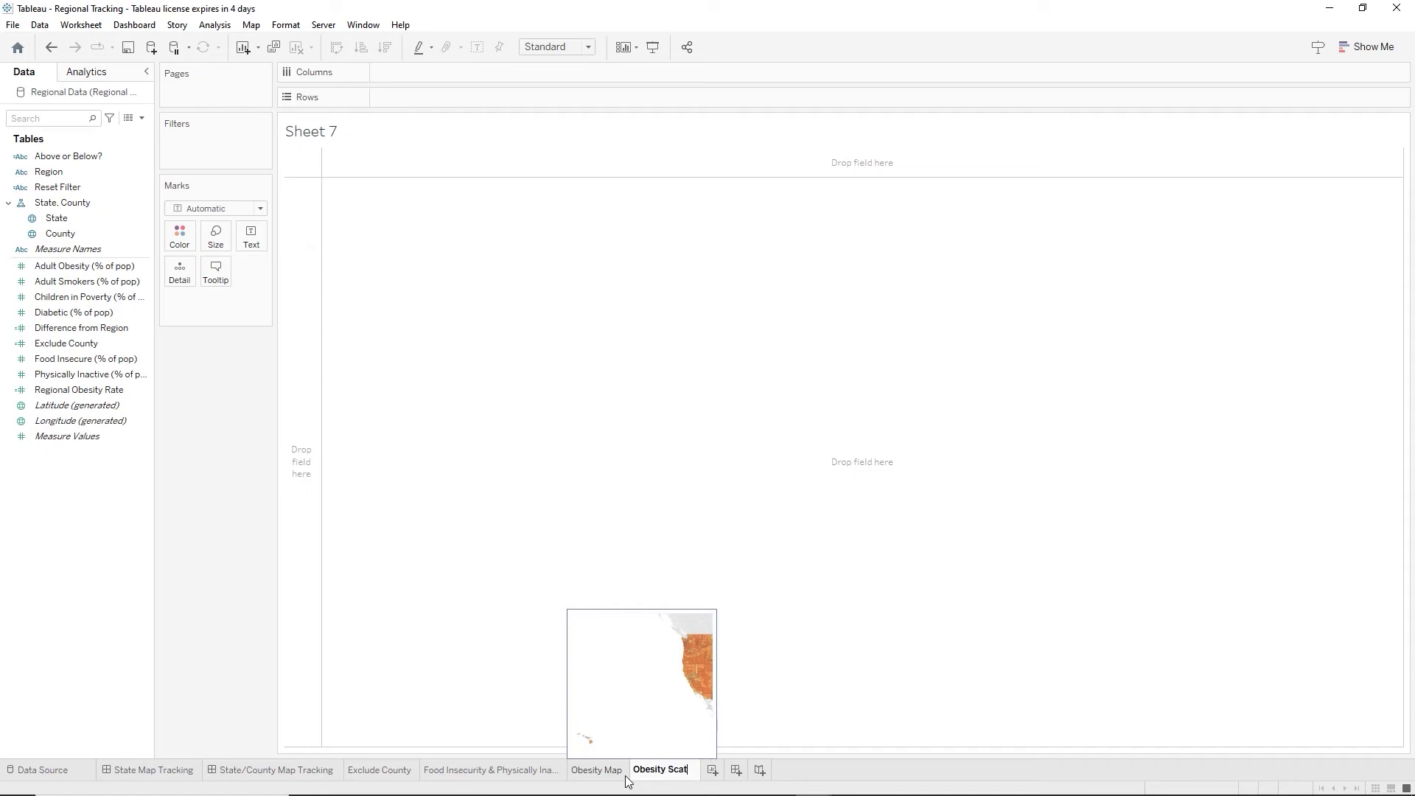
type("ter Plot")
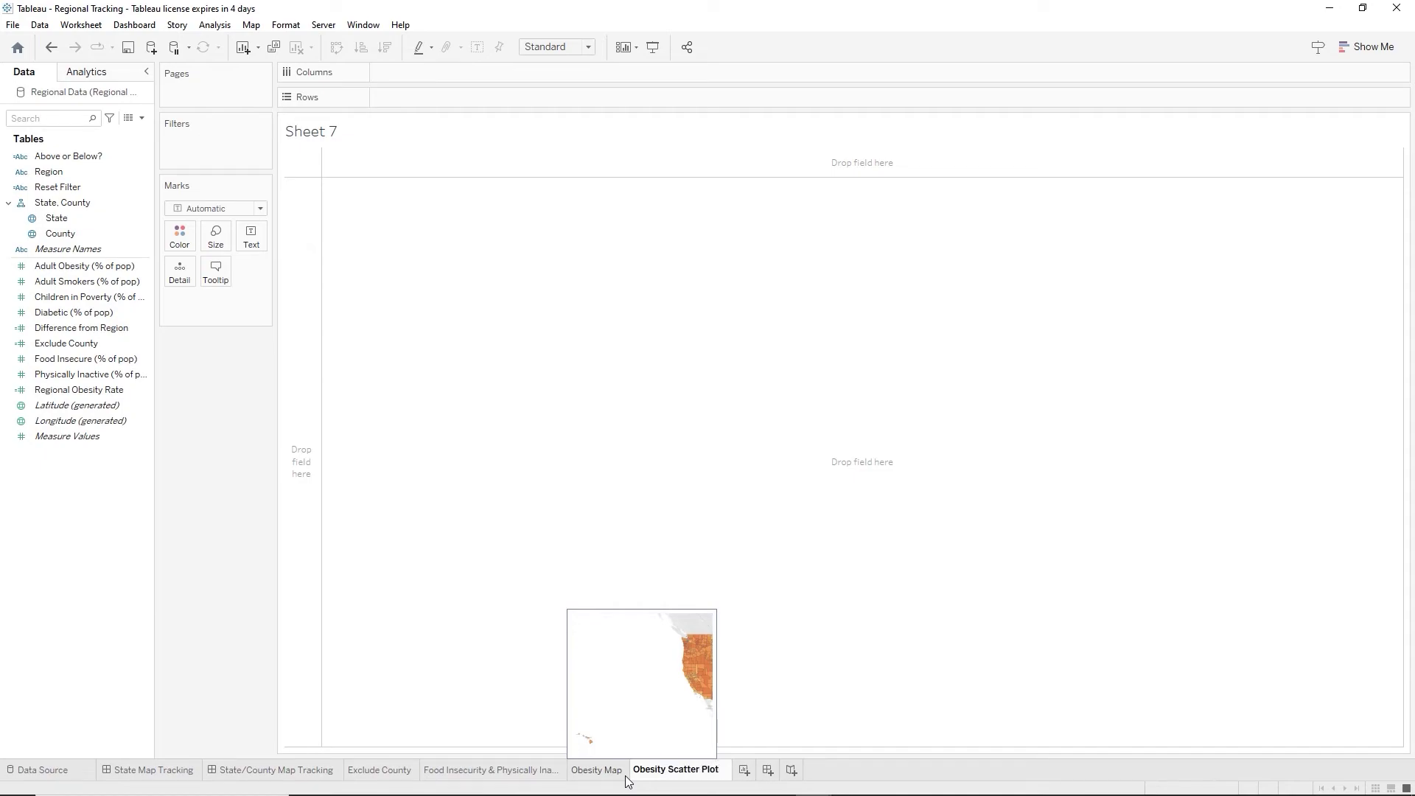
key("Return")
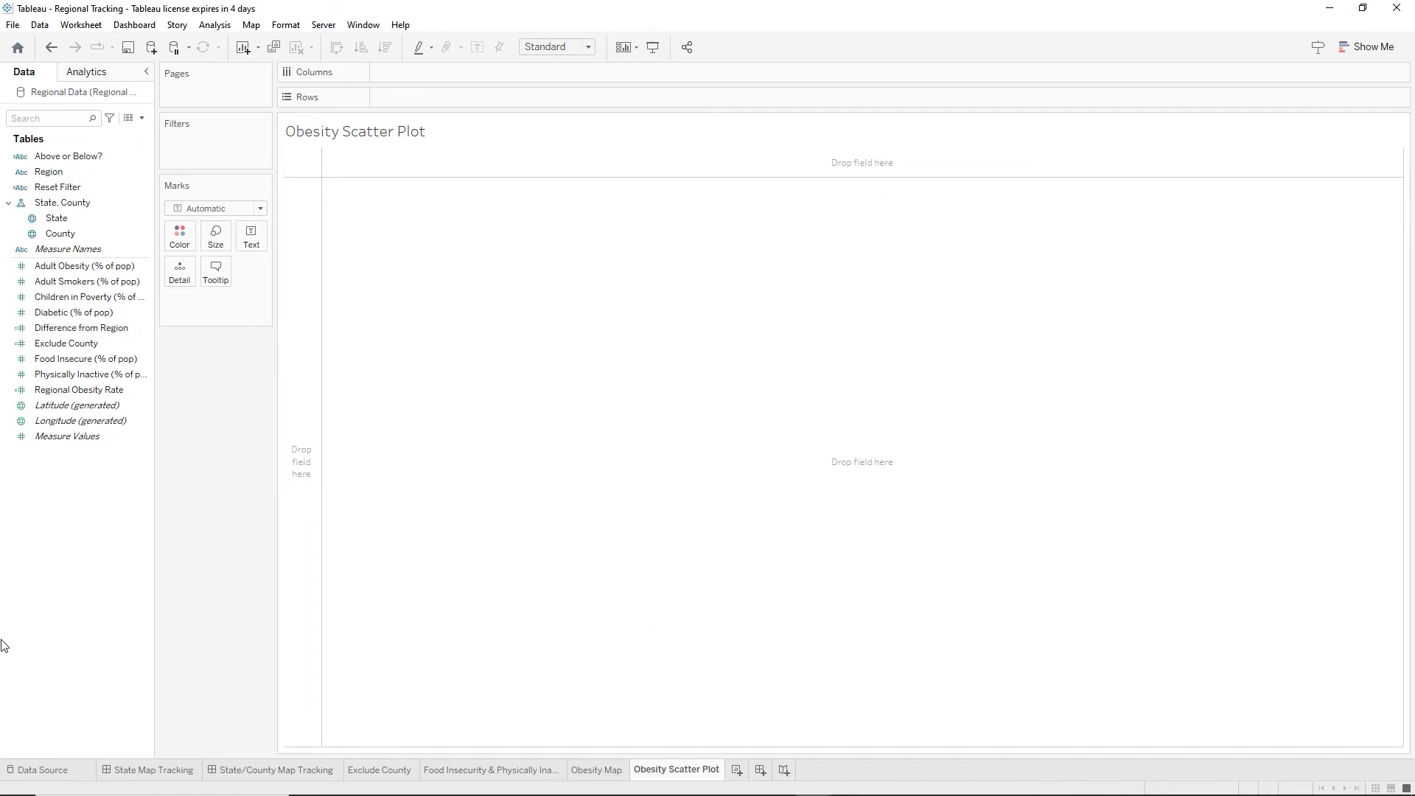
Plot Adult Smokers, Food Insecure and Physically Inactive on Columns against Adult Obesity on Rows.
left_click(62, 362)
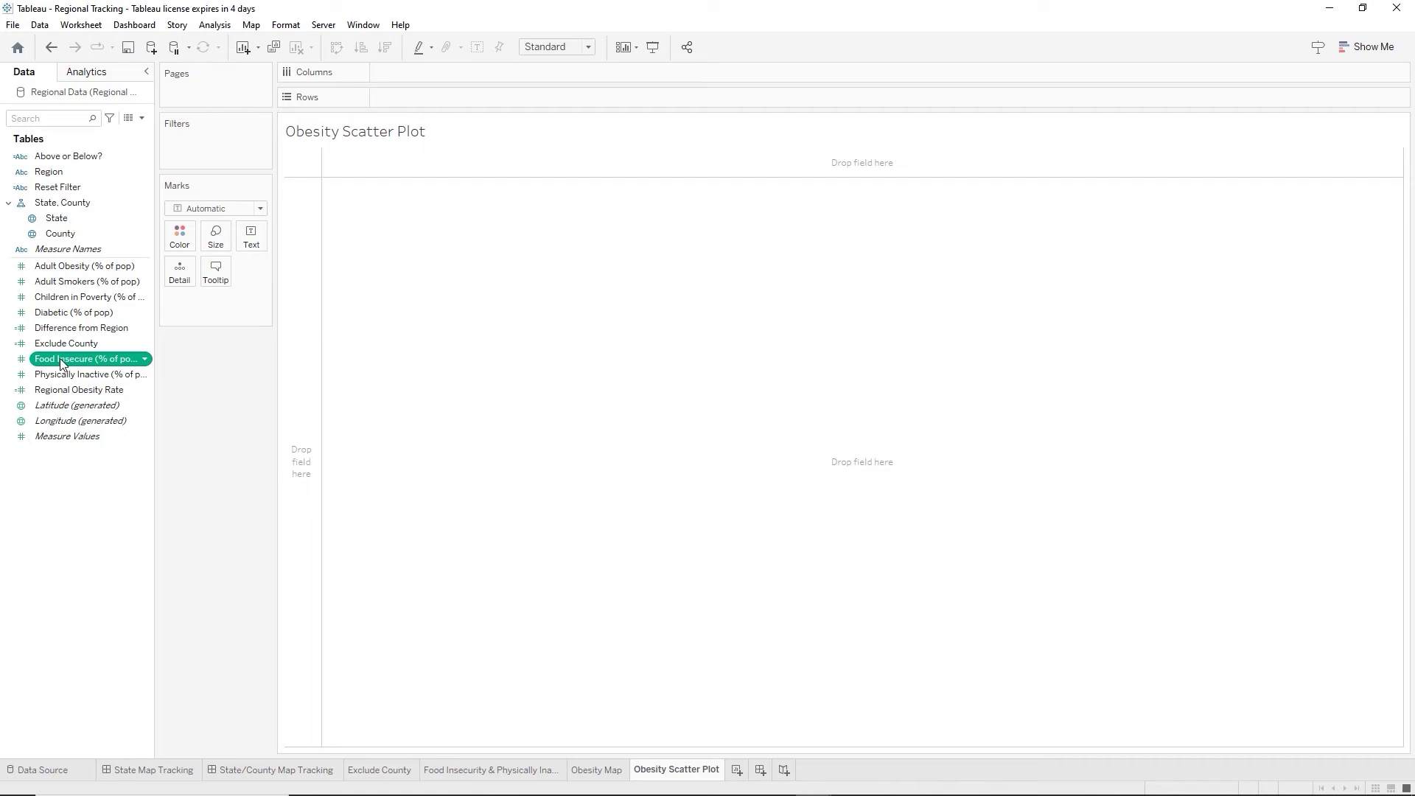
left_click(74, 377, "ctrl")
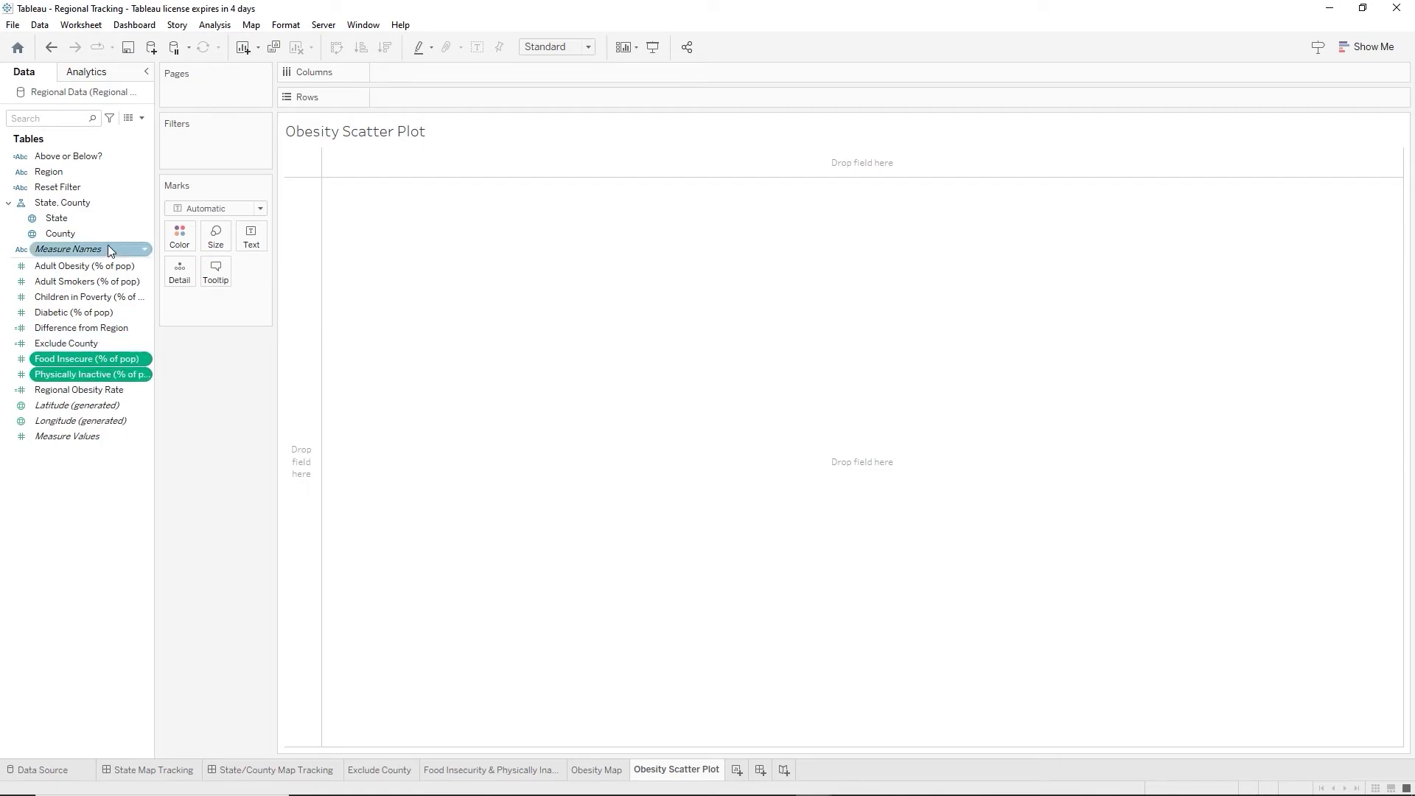
left_click(87, 282, "ctrl")
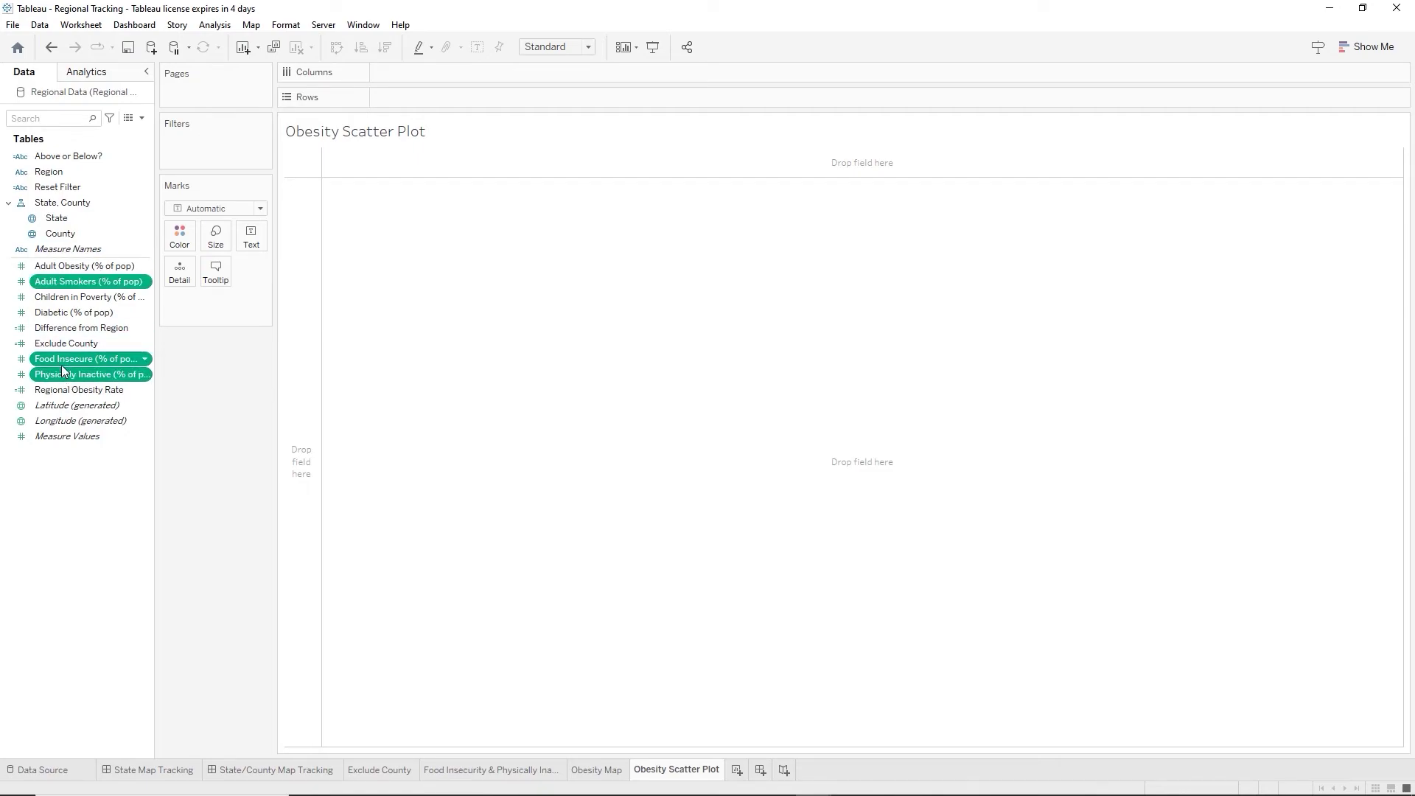
left_click_drag(61, 365, 411, 73)
left_click(547, 516)
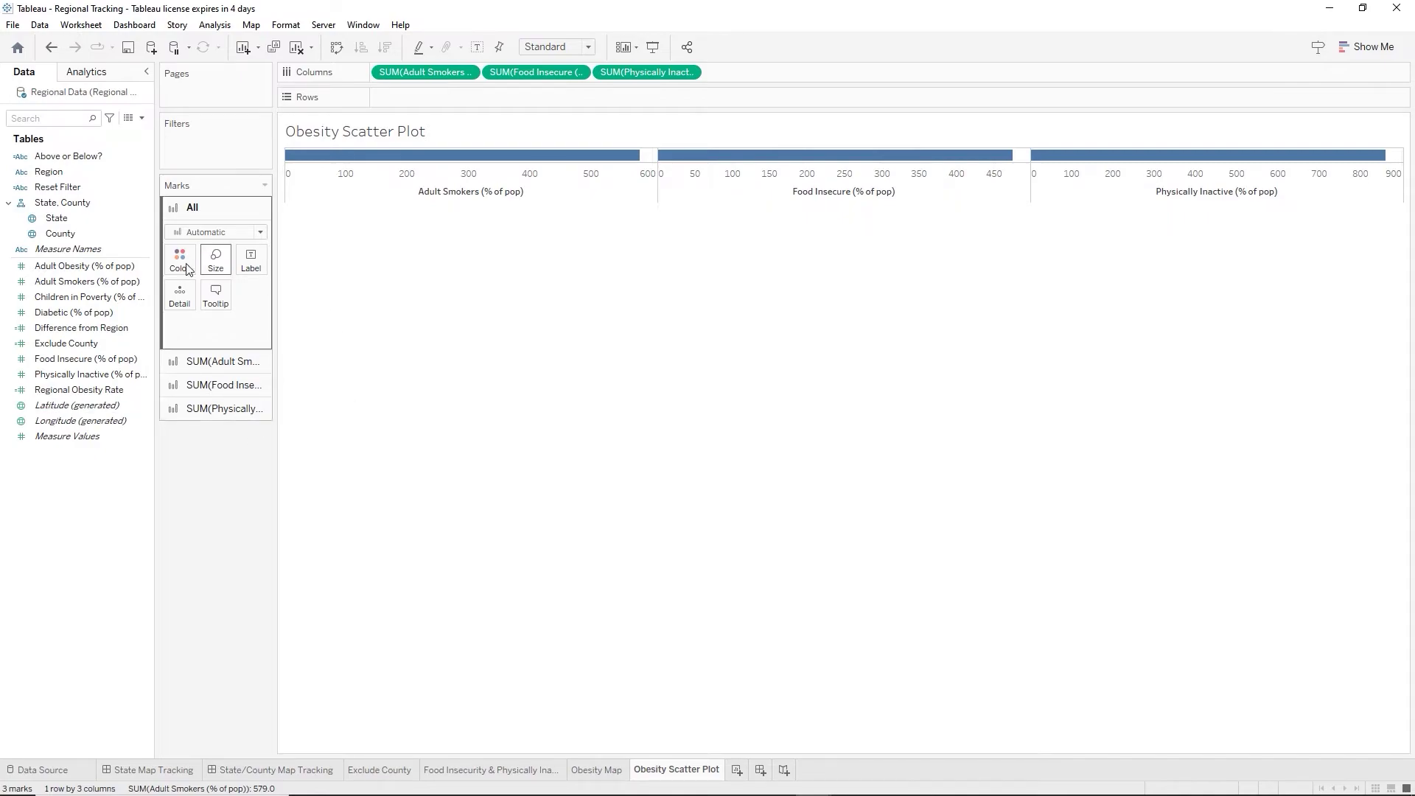
left_click_drag(81, 266, 426, 97)
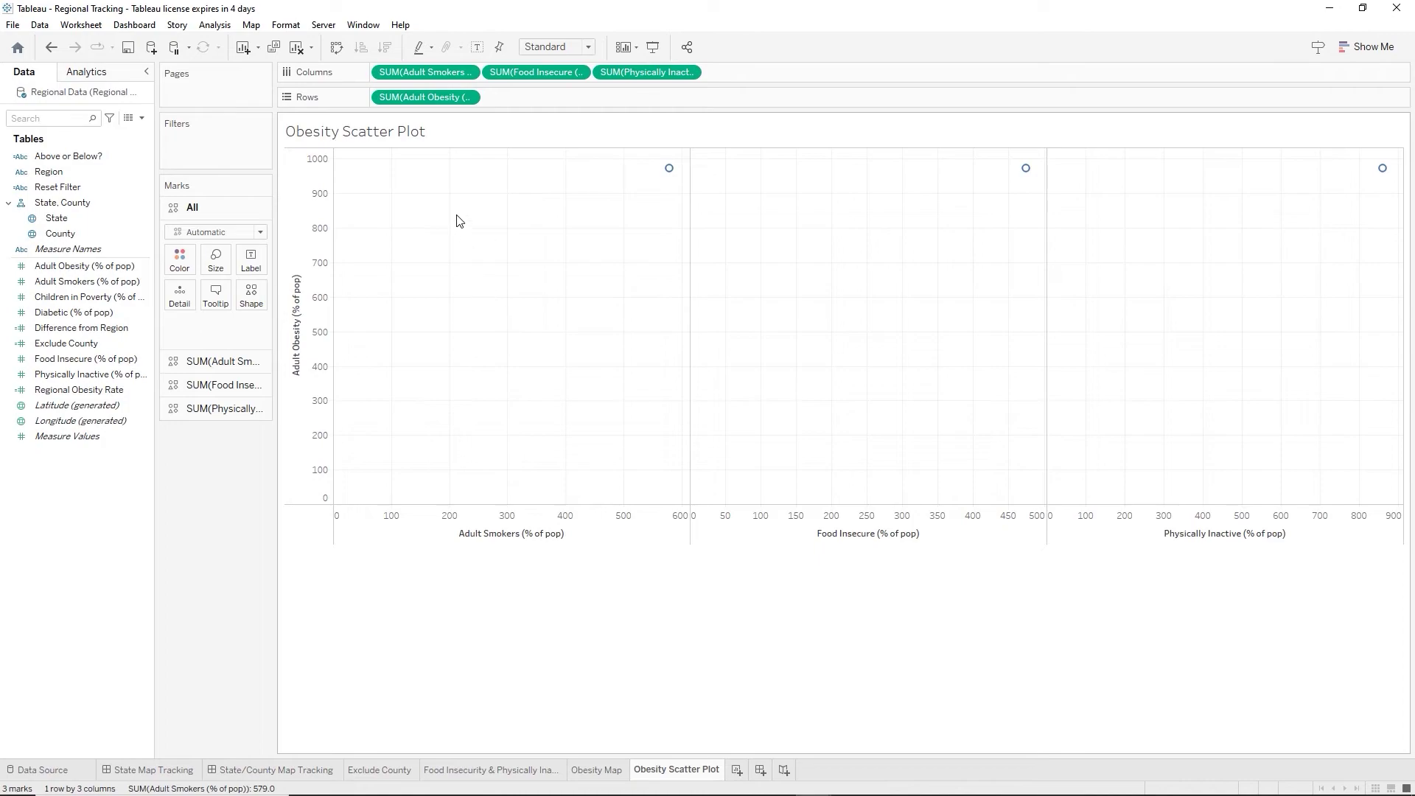
Change the aggregation of all four measures on Columns and Rows to Average.
left_click(435, 72)
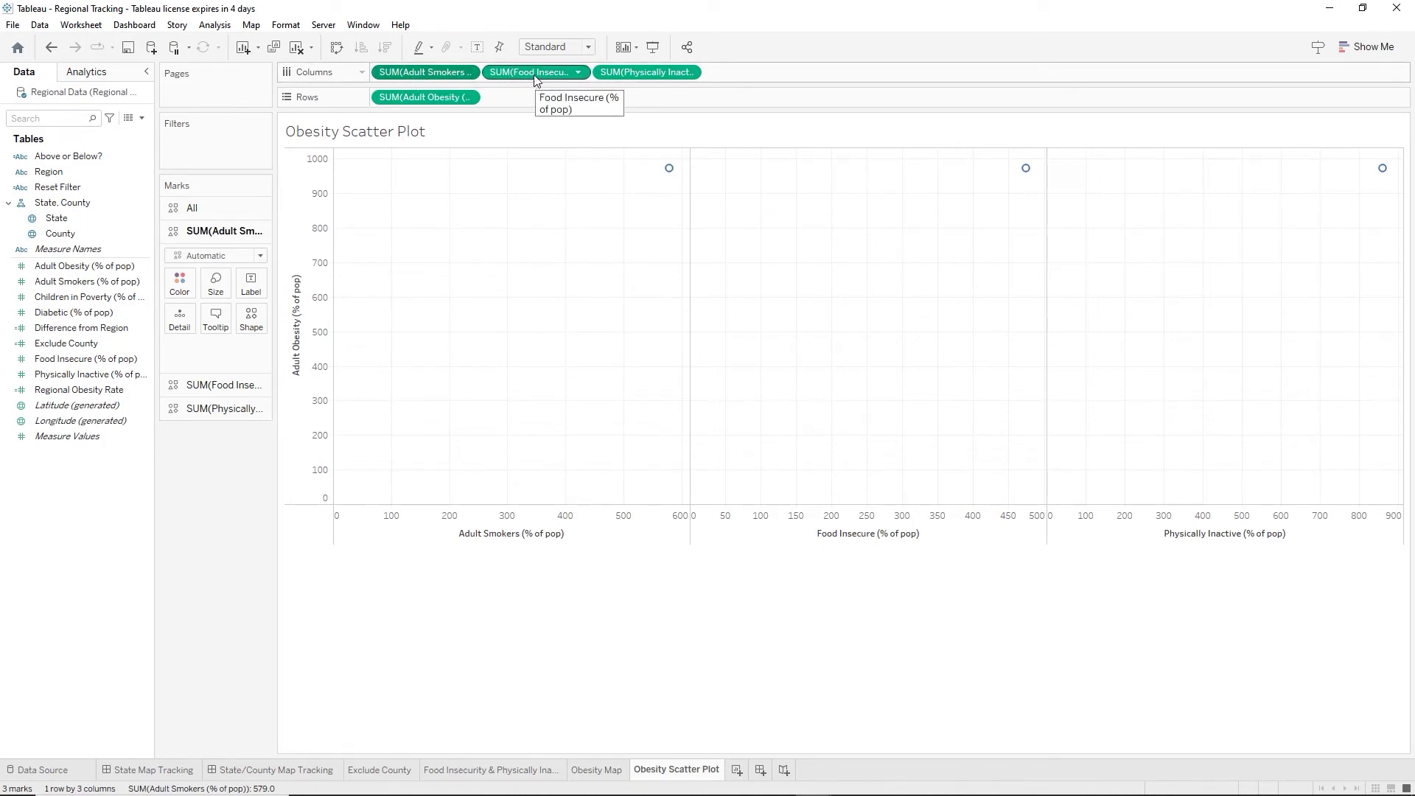
left_click(545, 74)
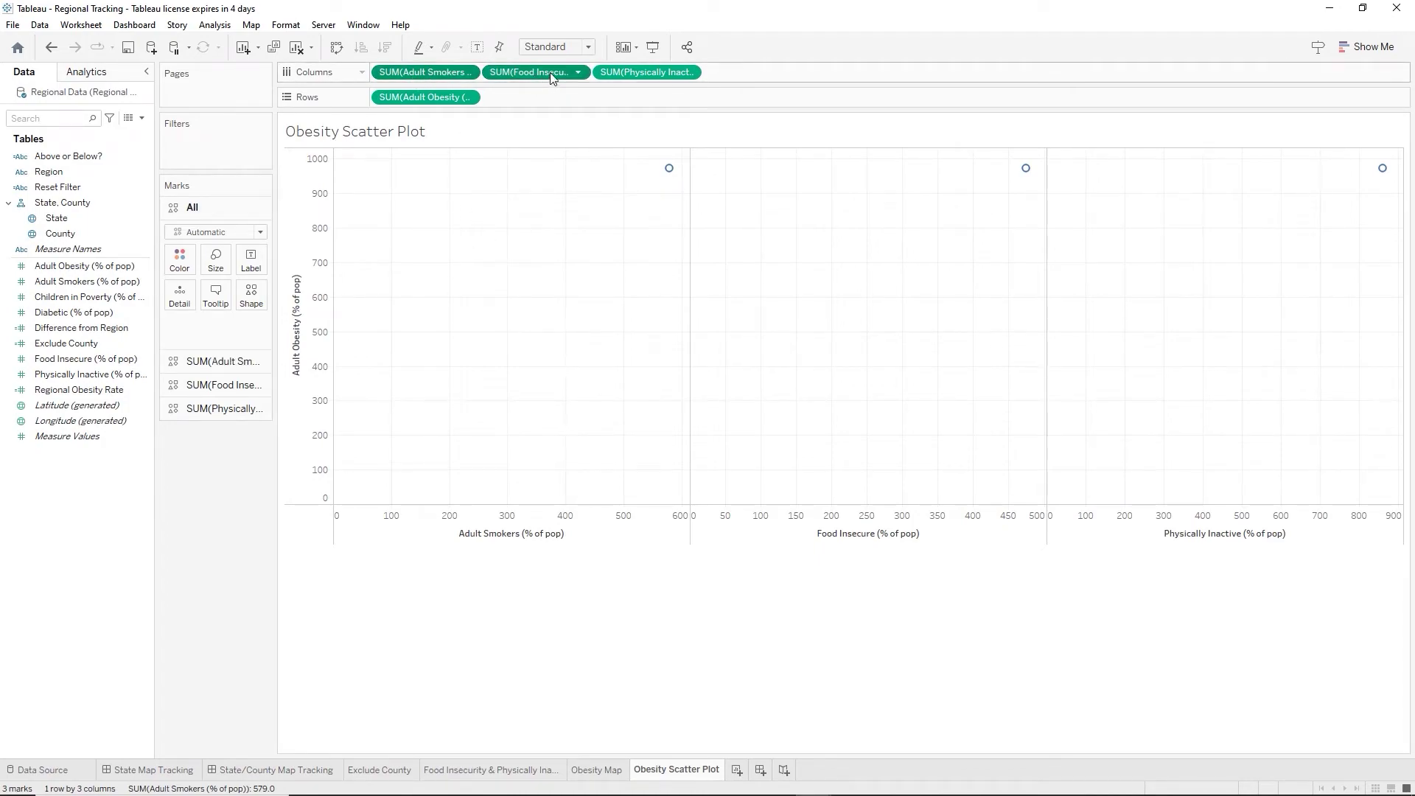
right_click(426, 99)
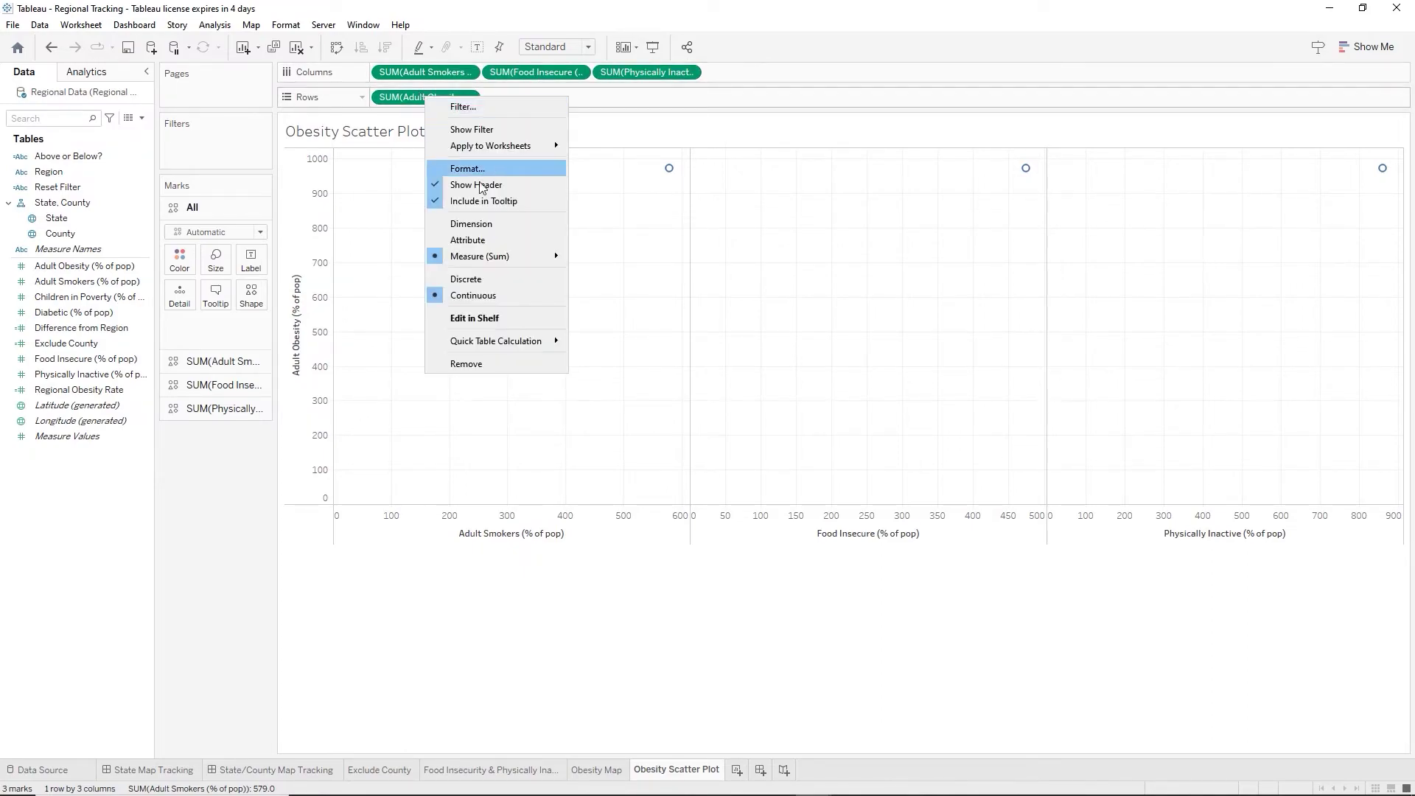
mouse_move(523, 255)
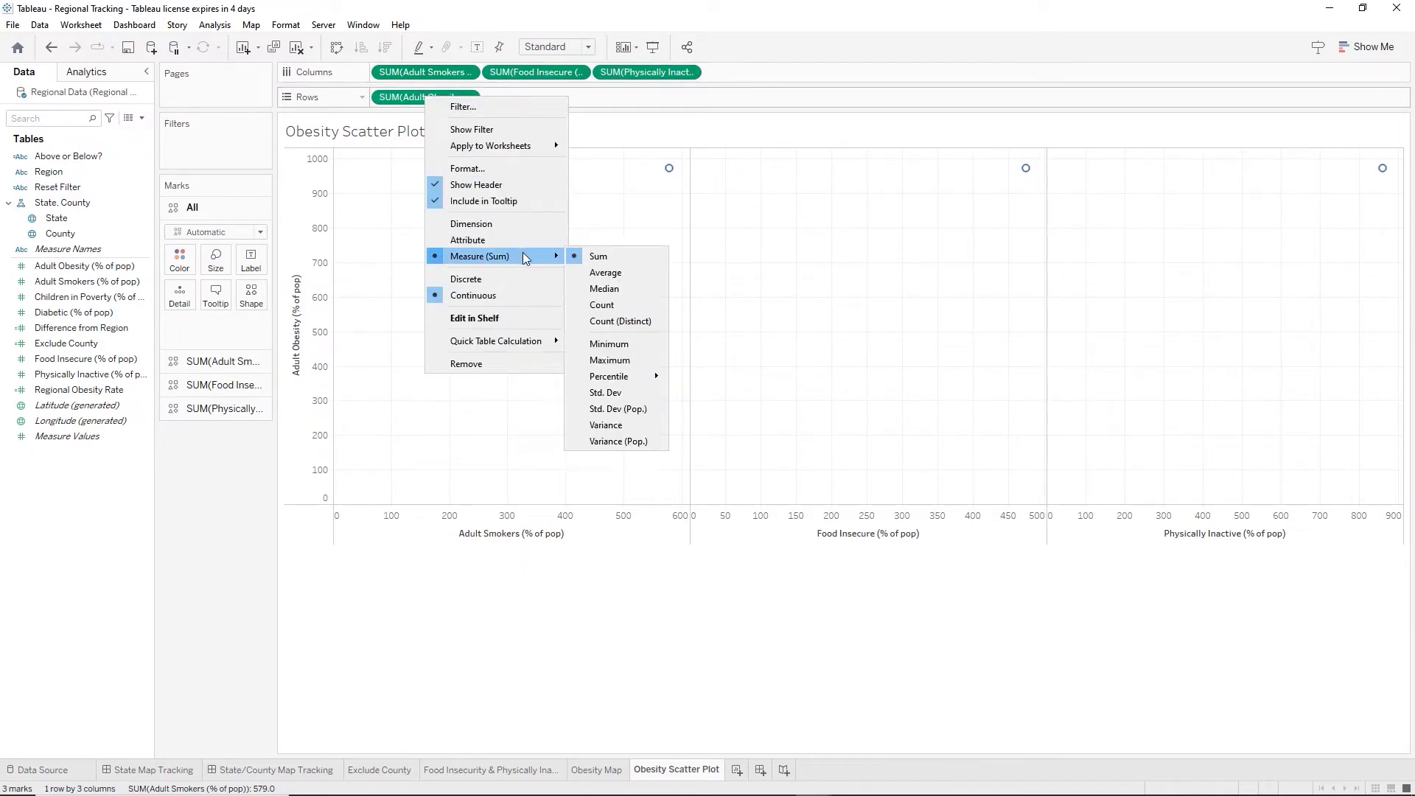
left_click(609, 271)
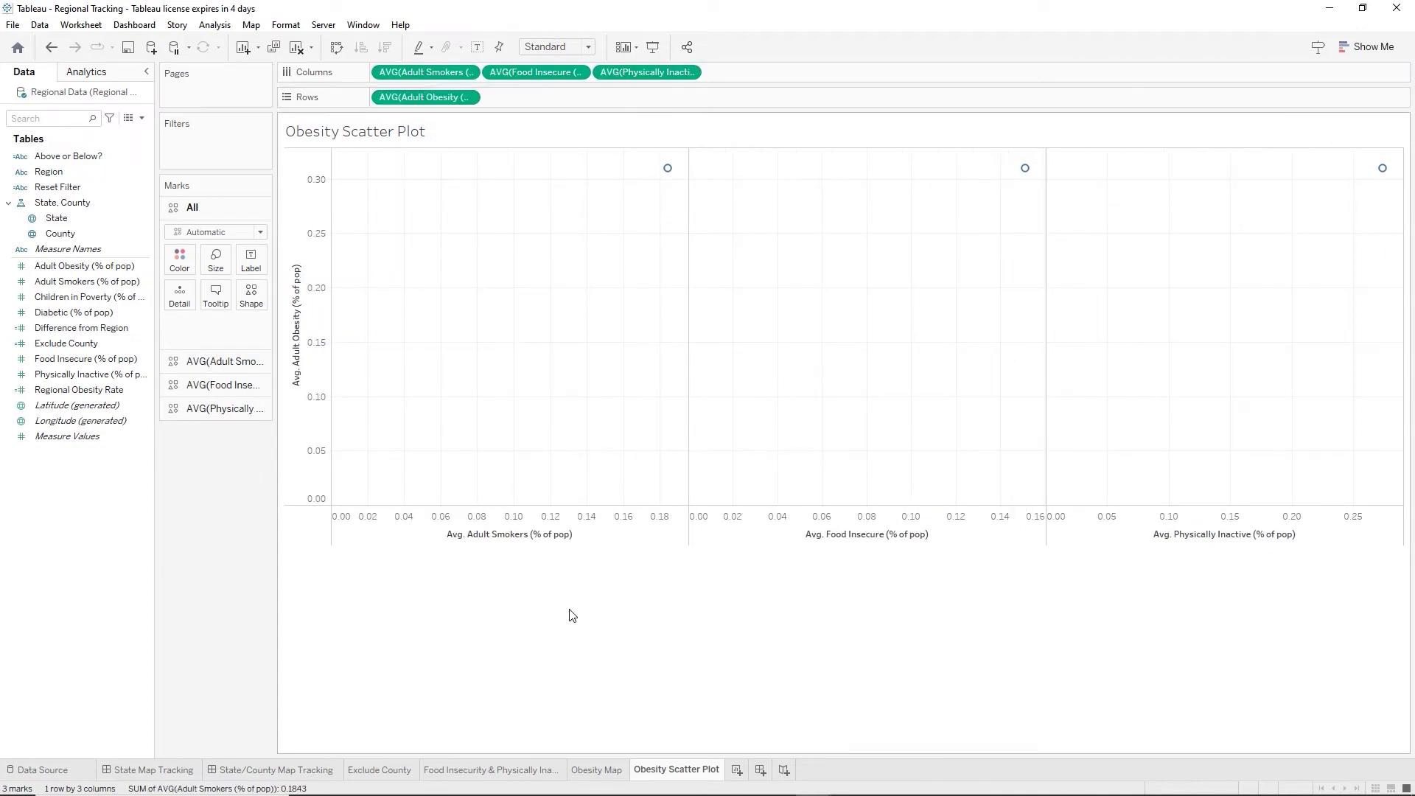
Break the marks in all three scatter plots down by State and County by adding both fields as labels.
left_click(59, 234)
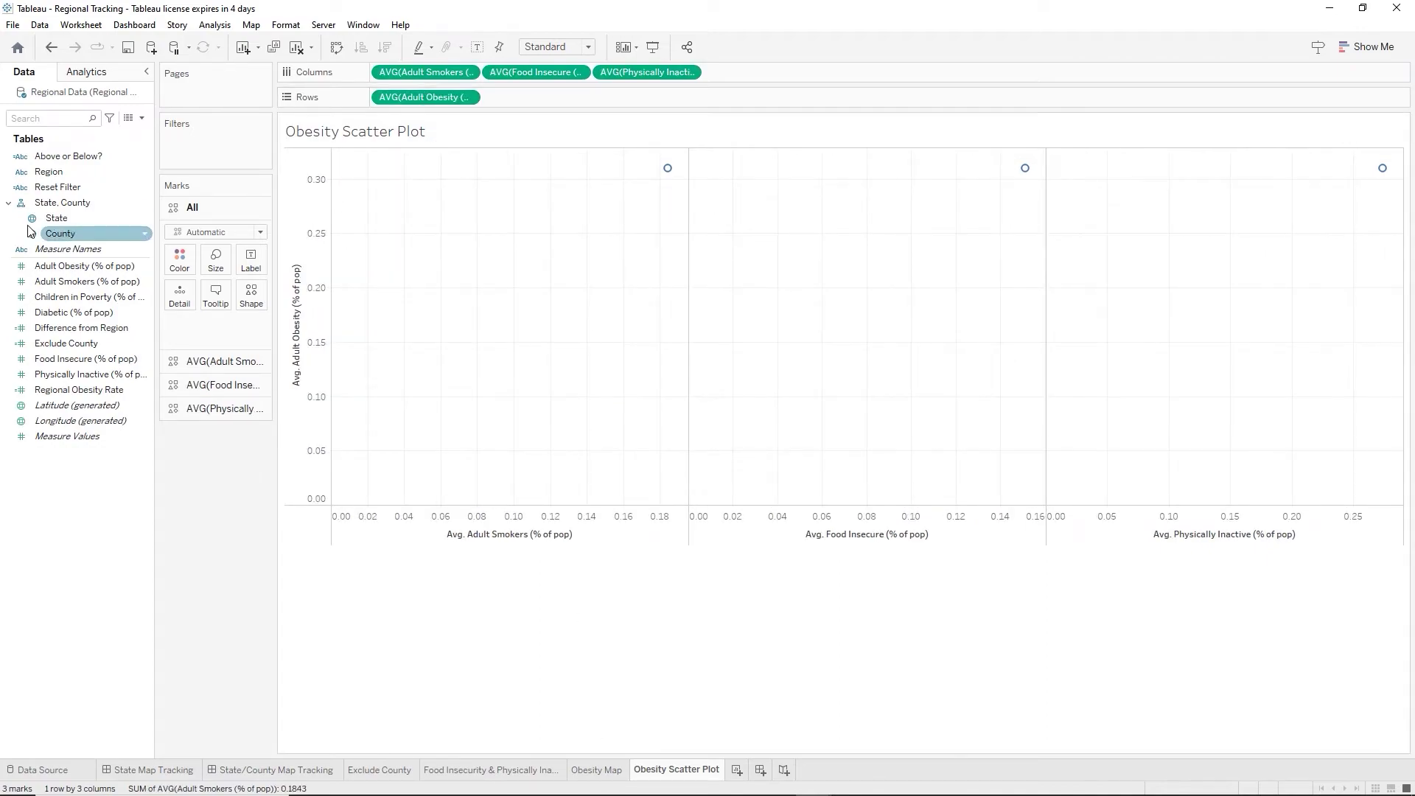
left_click(54, 219, "ctrl")
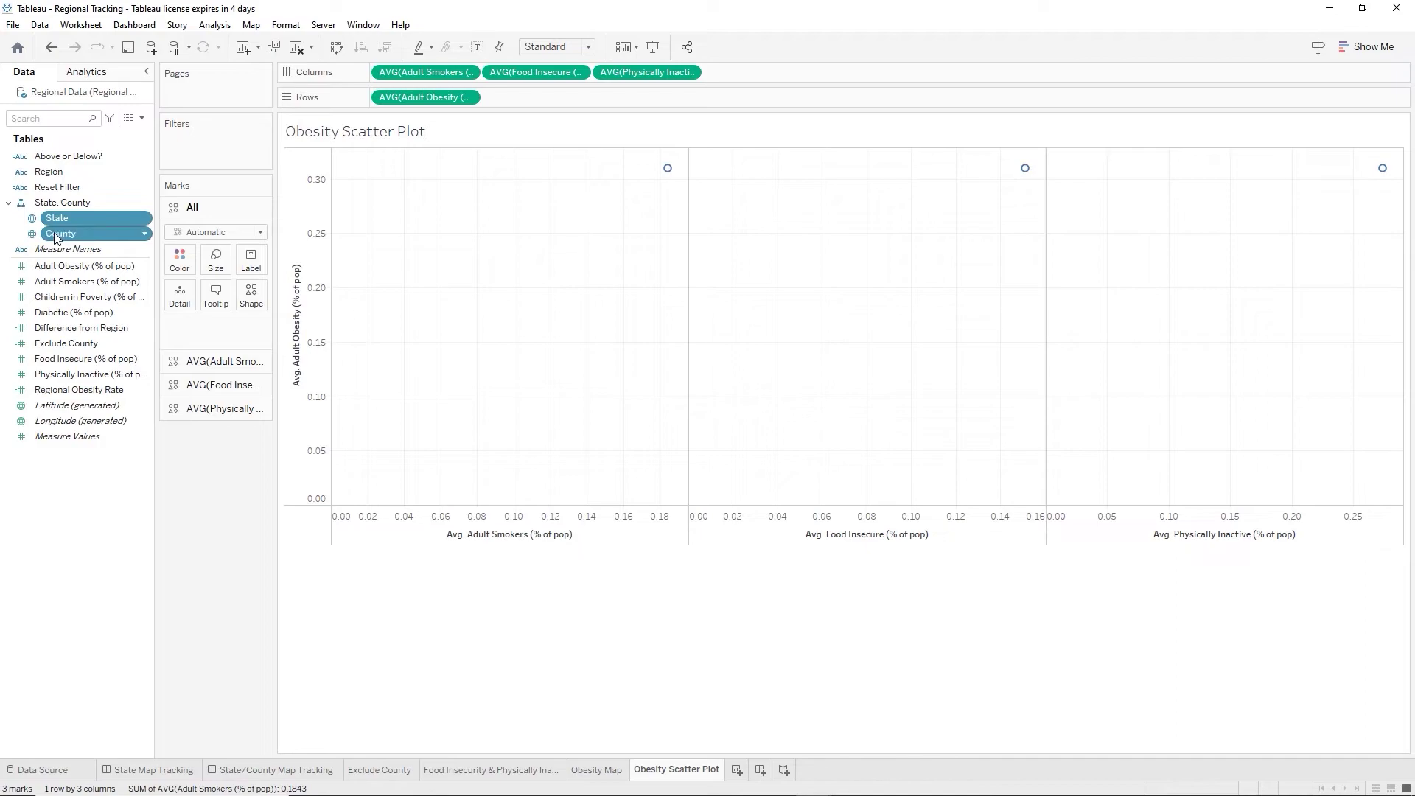
left_click_drag(59, 230, 255, 269)
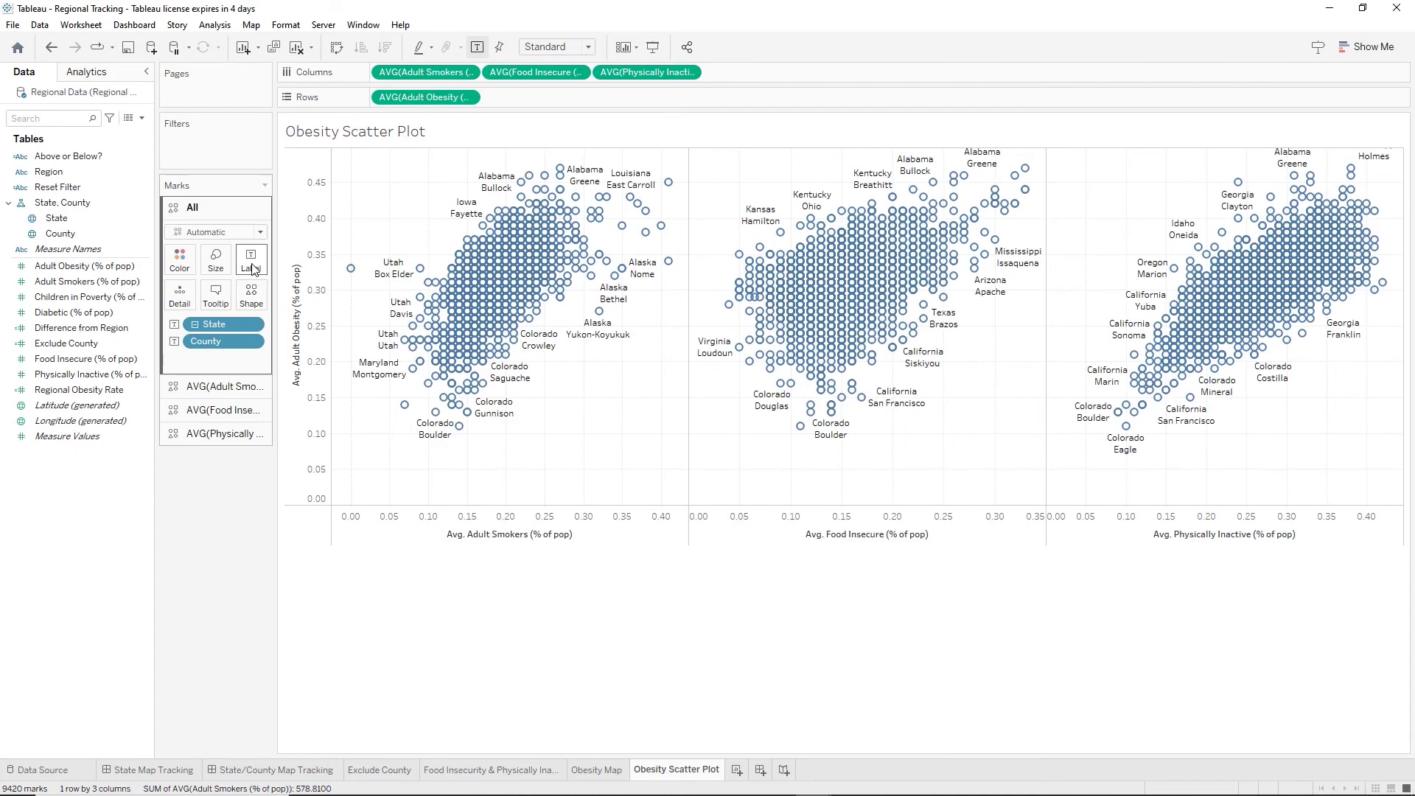
Clear the County and State fields from the label text so that the marks carry no written labels.
left_click(253, 268)
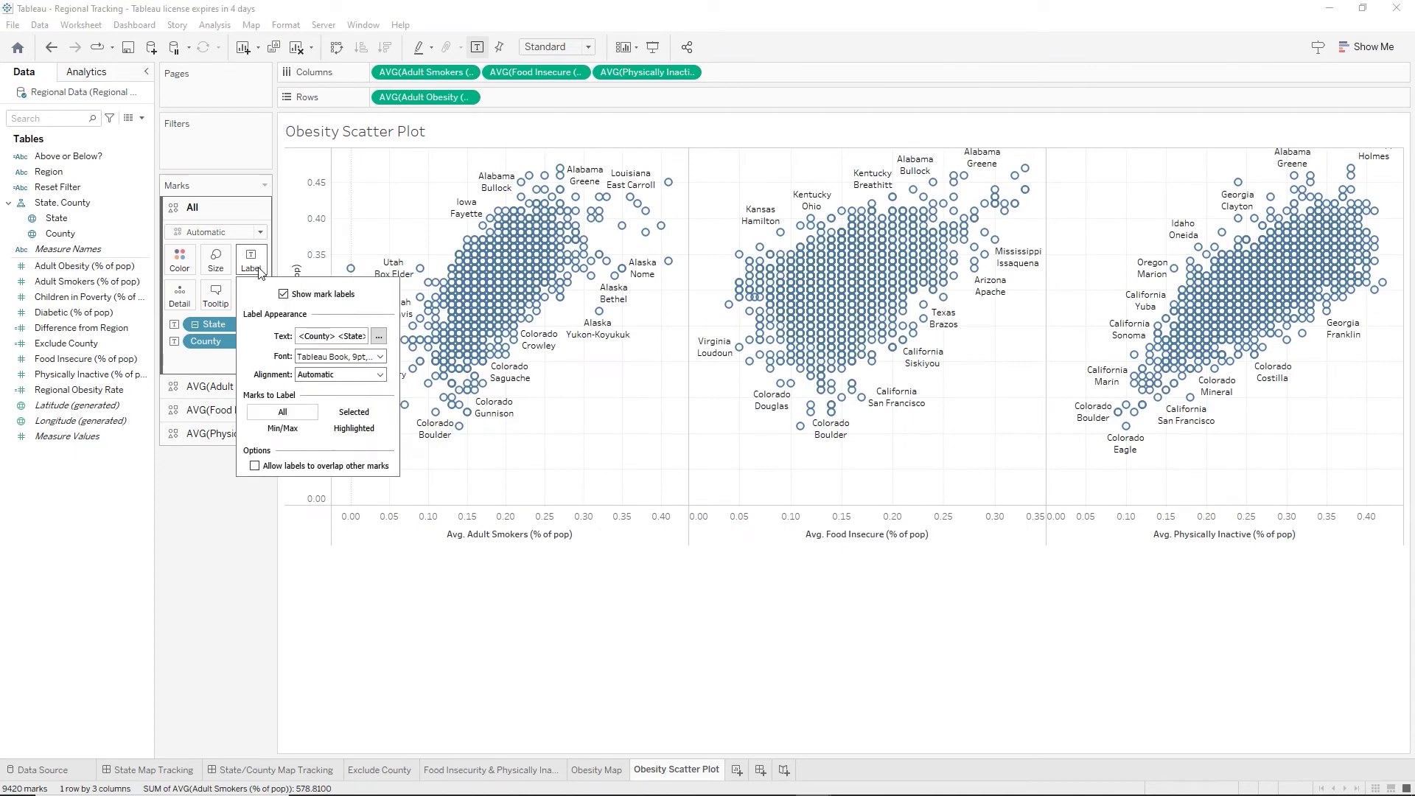
left_click(379, 336)
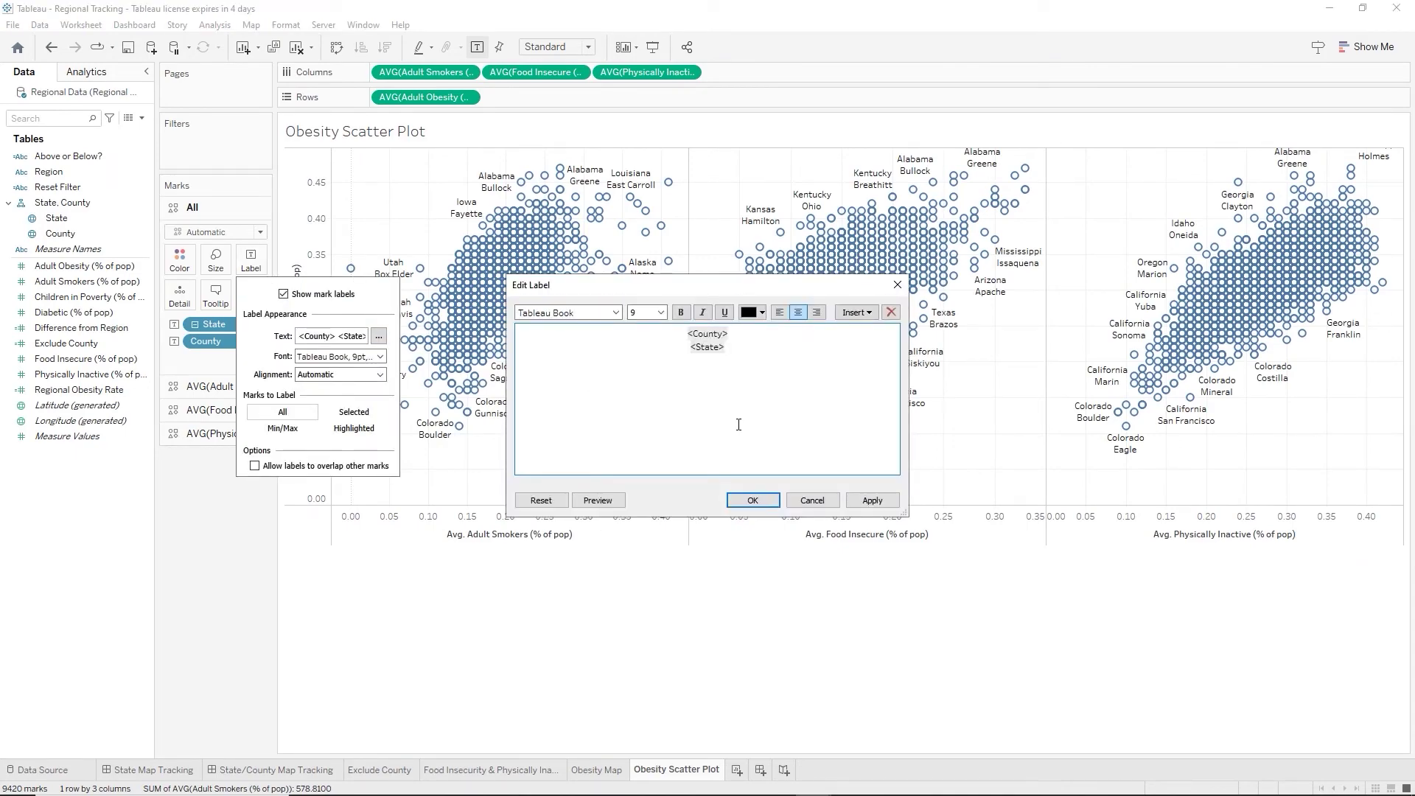
left_click_drag(684, 338, 771, 374)
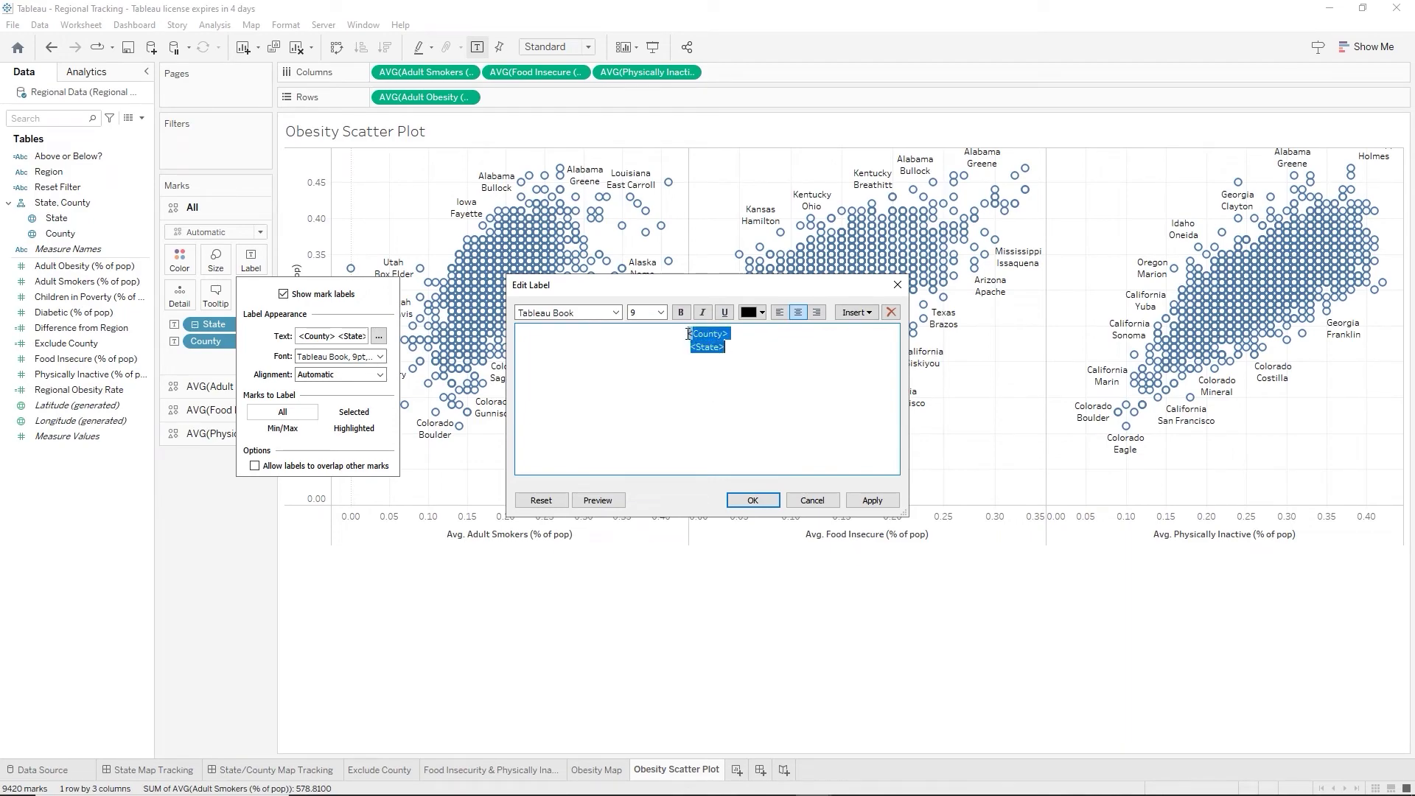
left_click_drag(689, 334, 772, 362)
key("Delete")
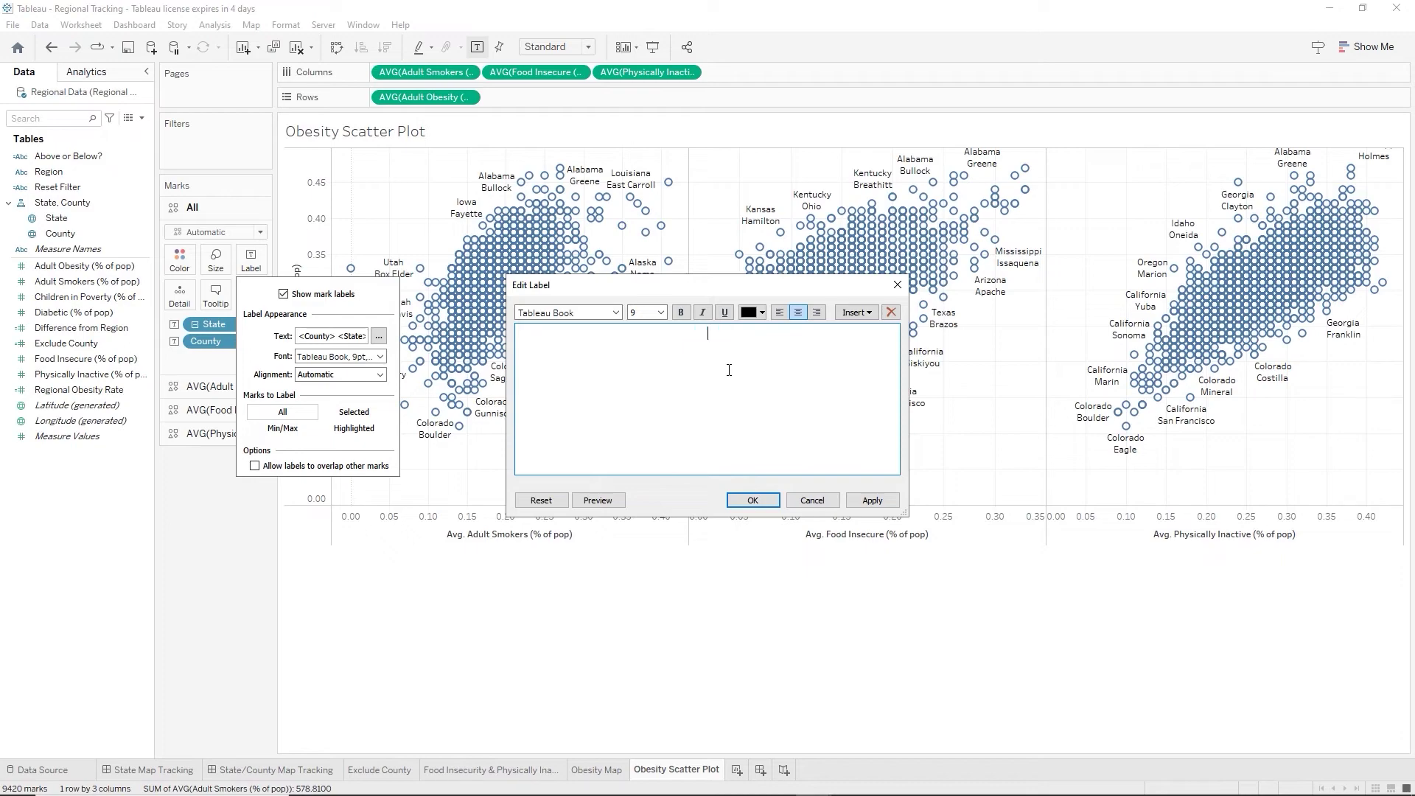
left_click(753, 500)
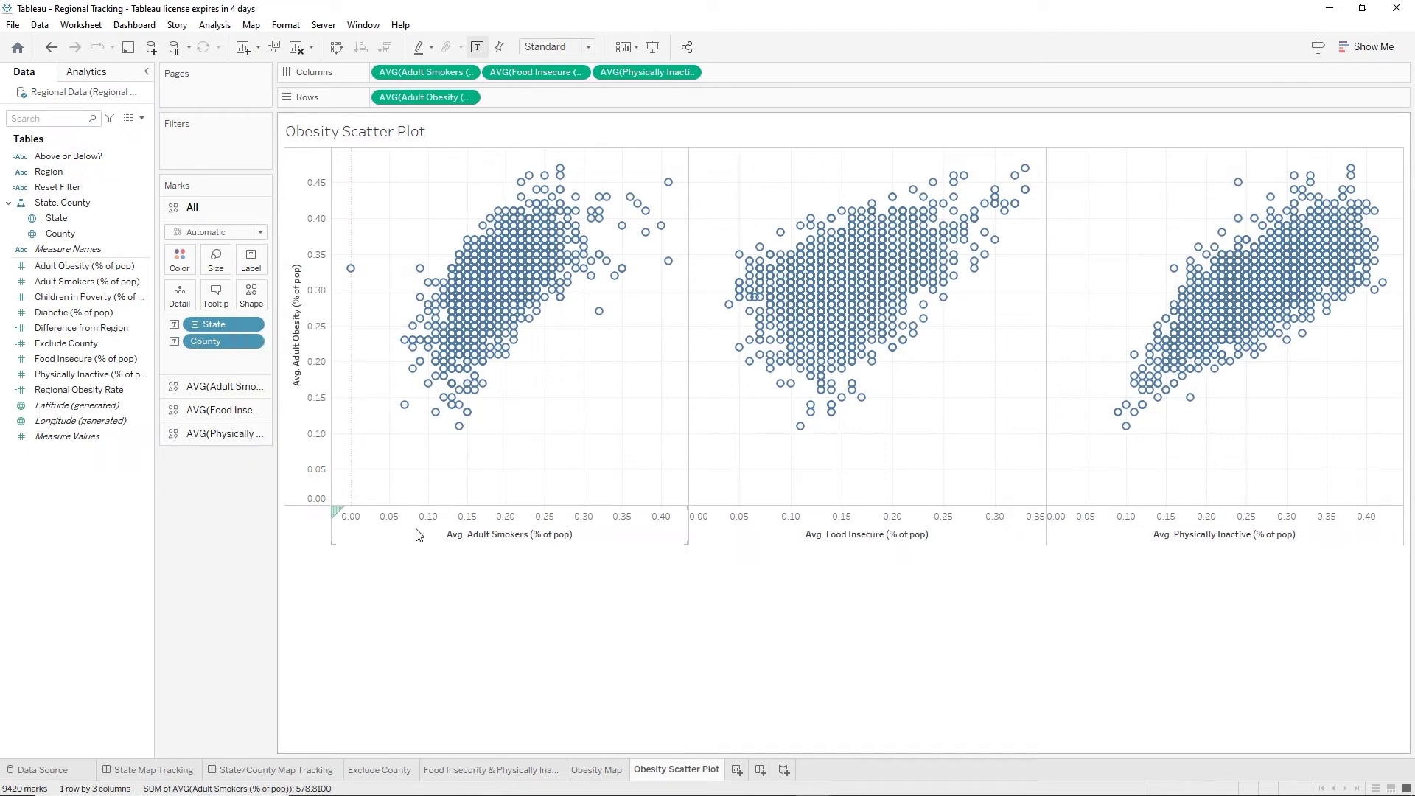
Colour the marks in all plots by average Adult Obesity, using the Orange-Gold palette with stepped colour in 5 steps.
mouse_move(454, 322)
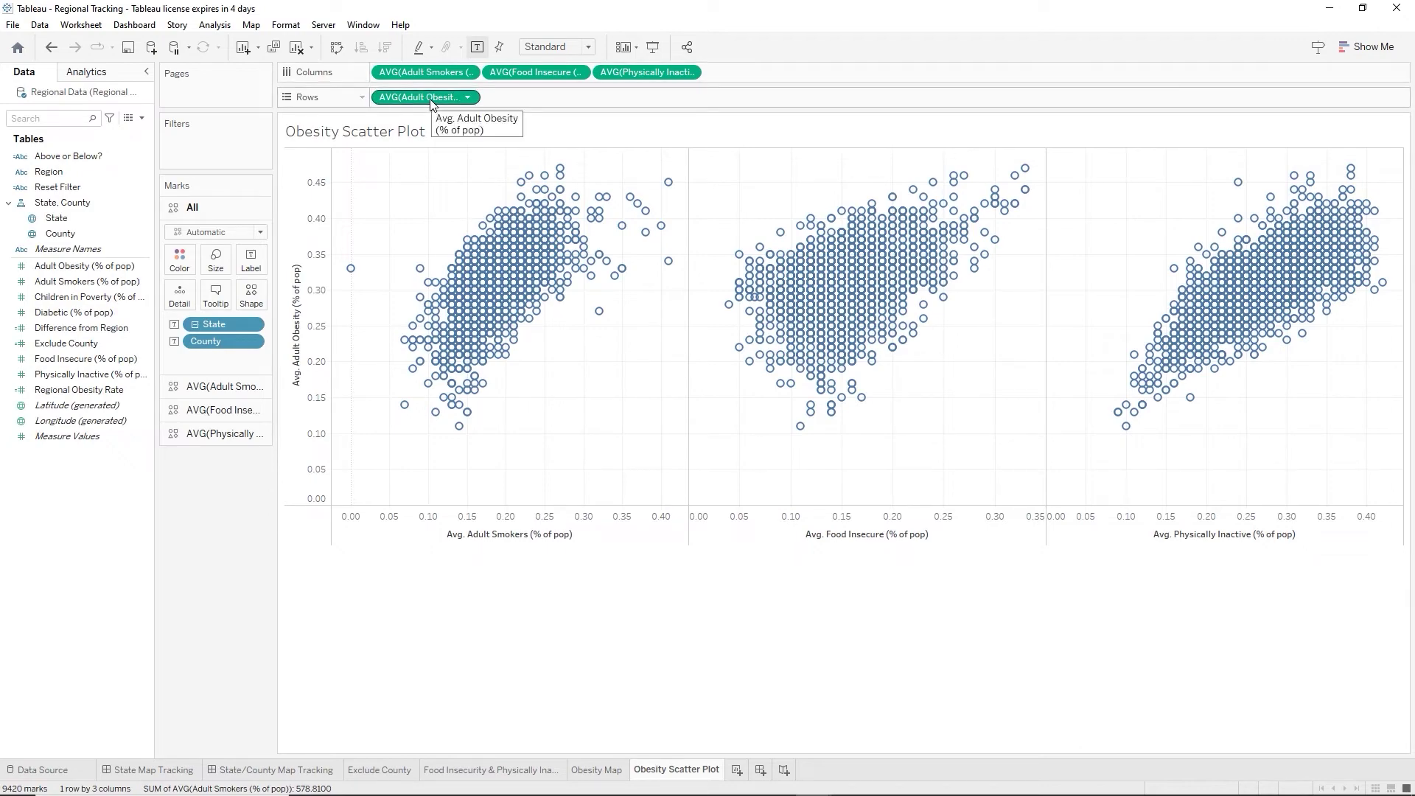
left_click_drag(432, 103, 183, 263)
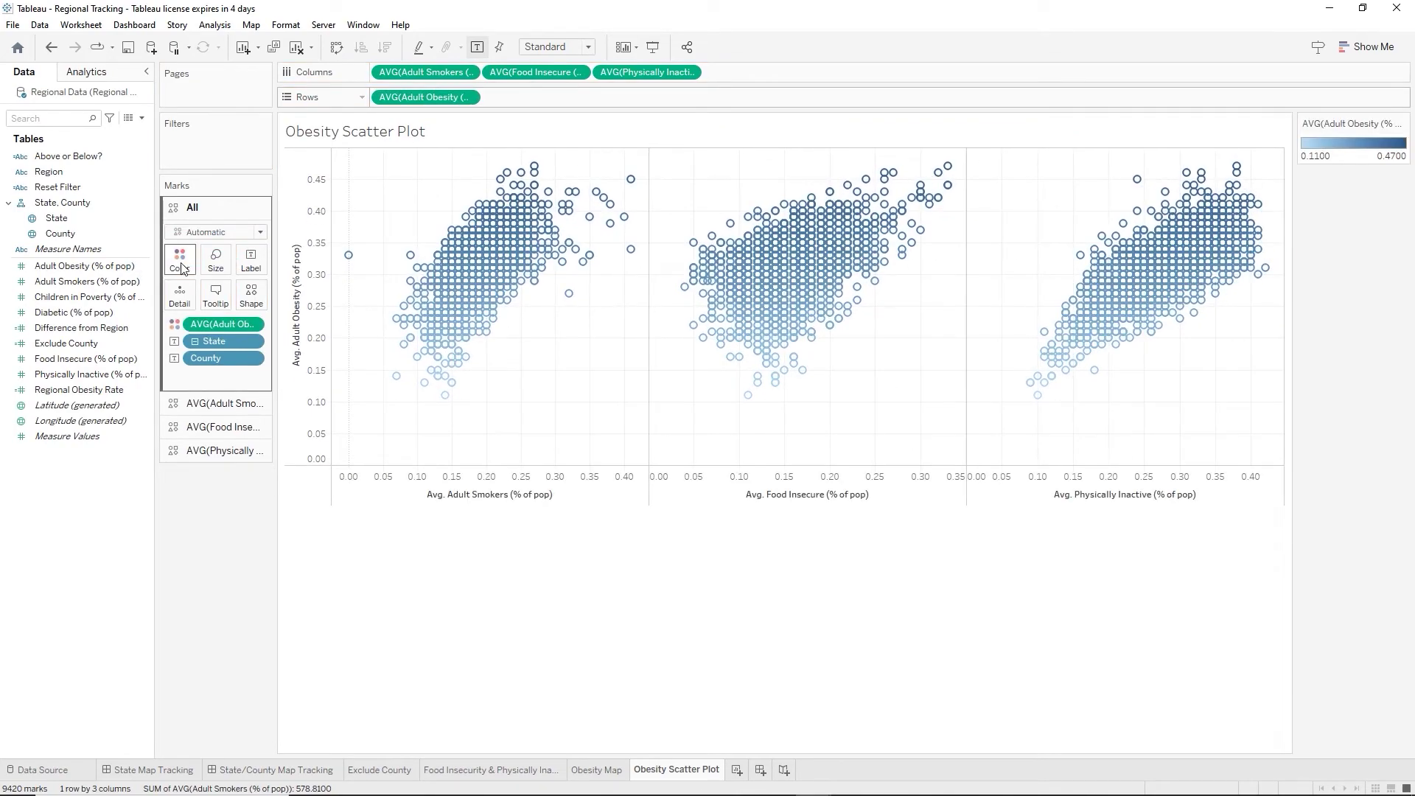
left_click(1402, 131)
left_click(1342, 139)
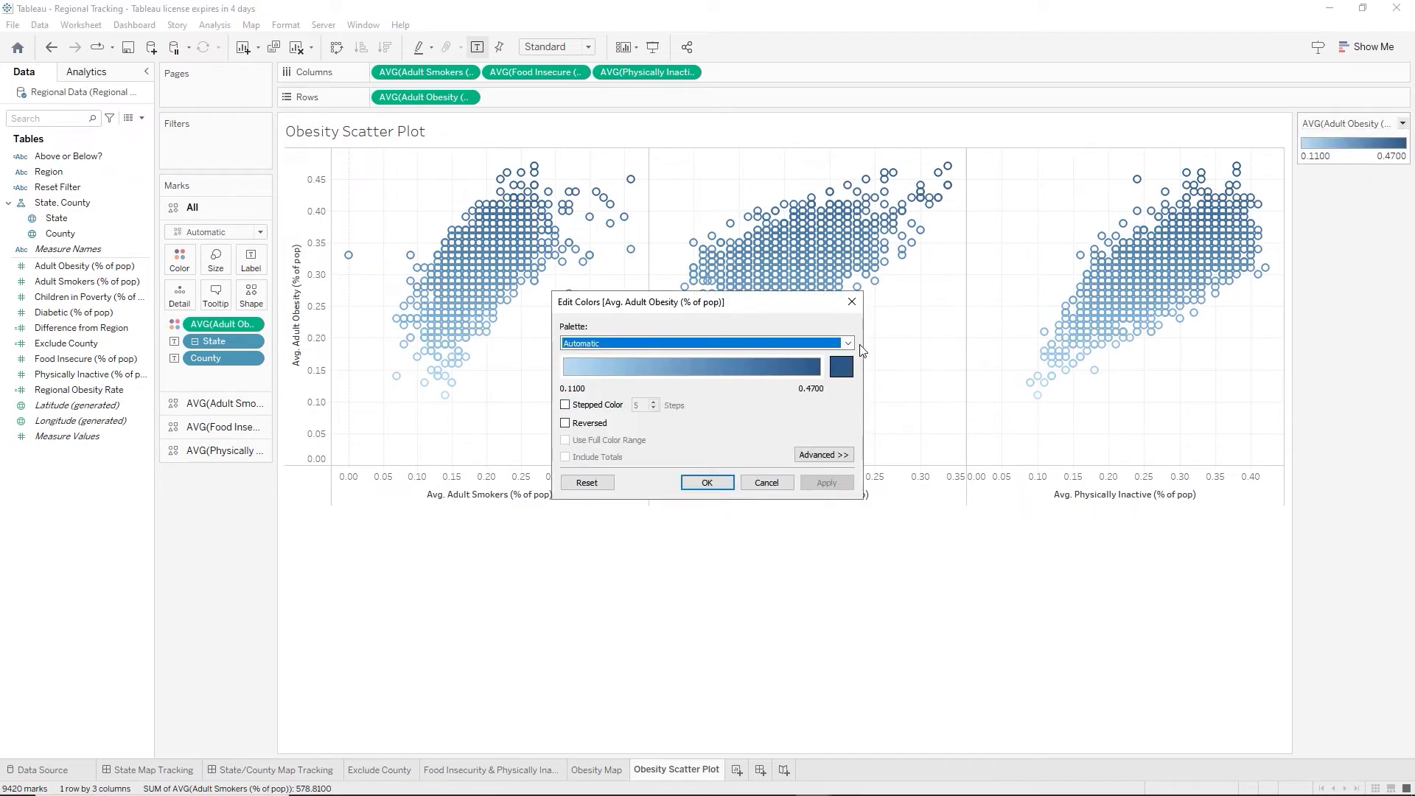
left_click(848, 344)
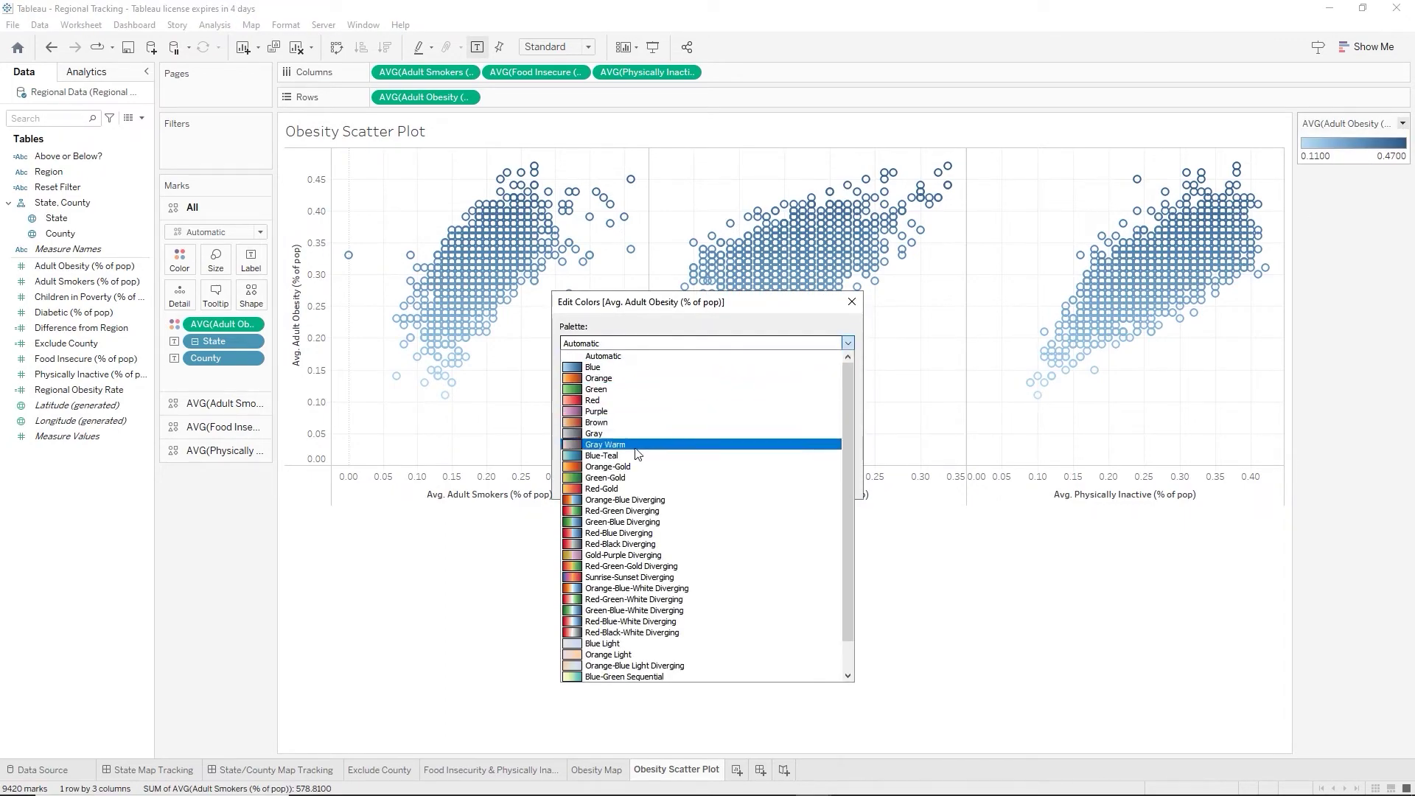
left_click(636, 468)
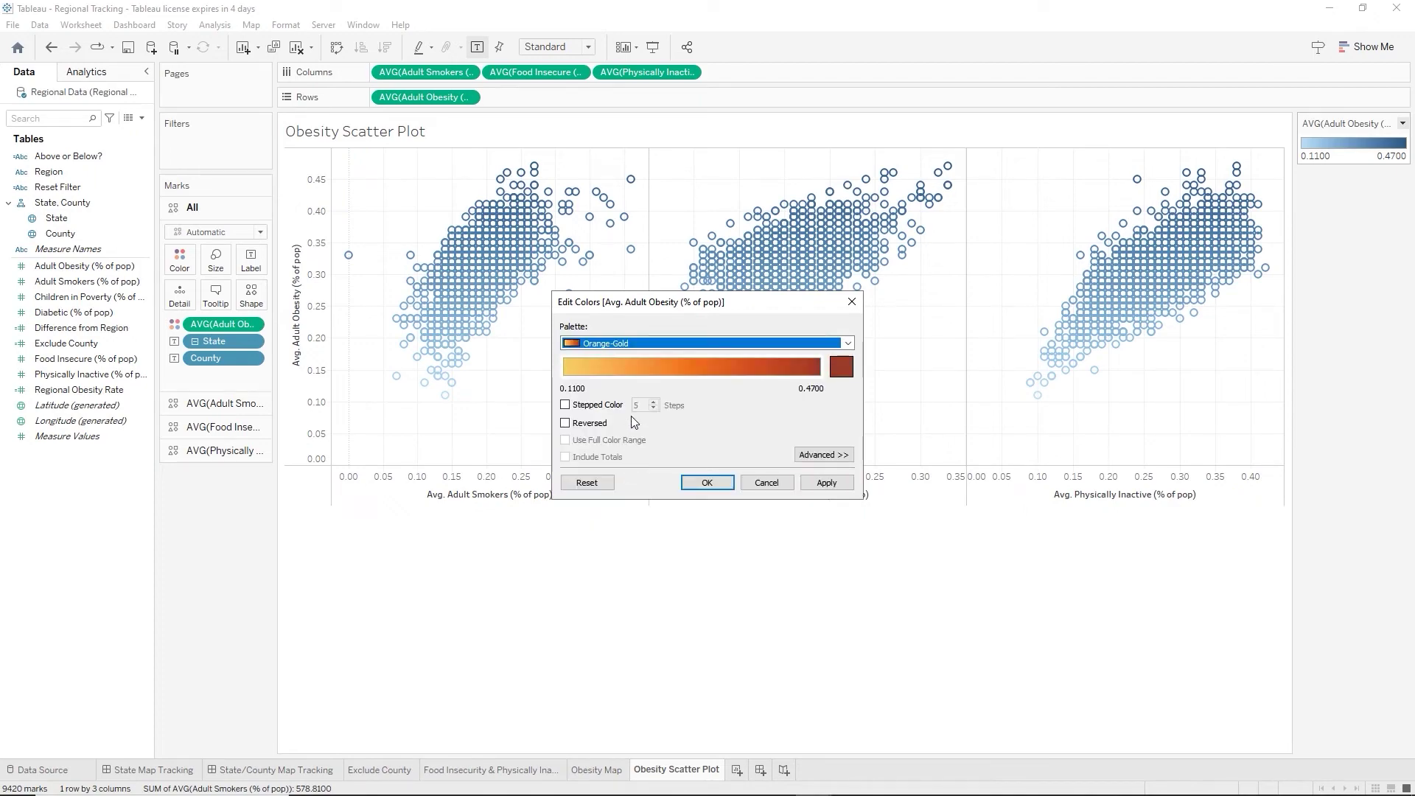
left_click(565, 405)
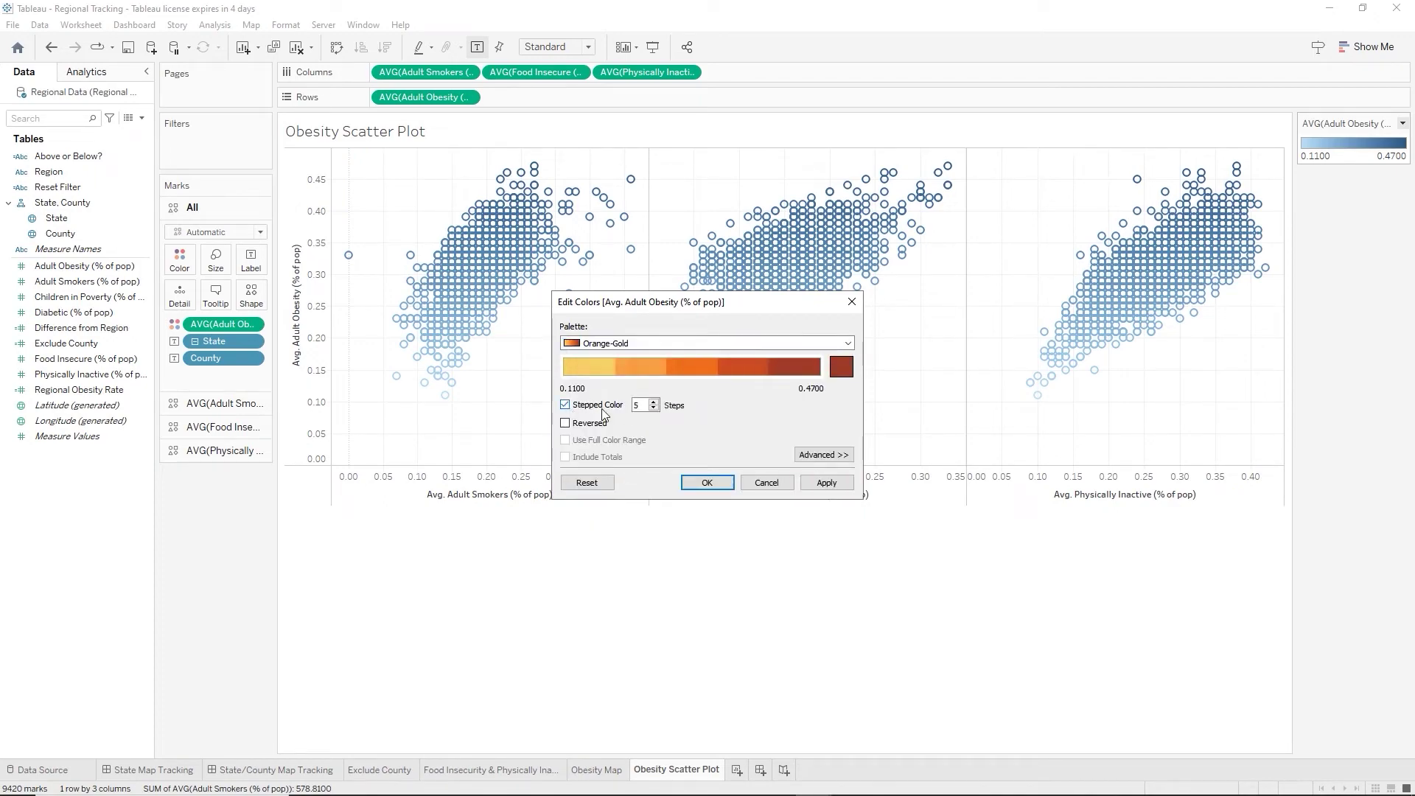
left_click(714, 485)
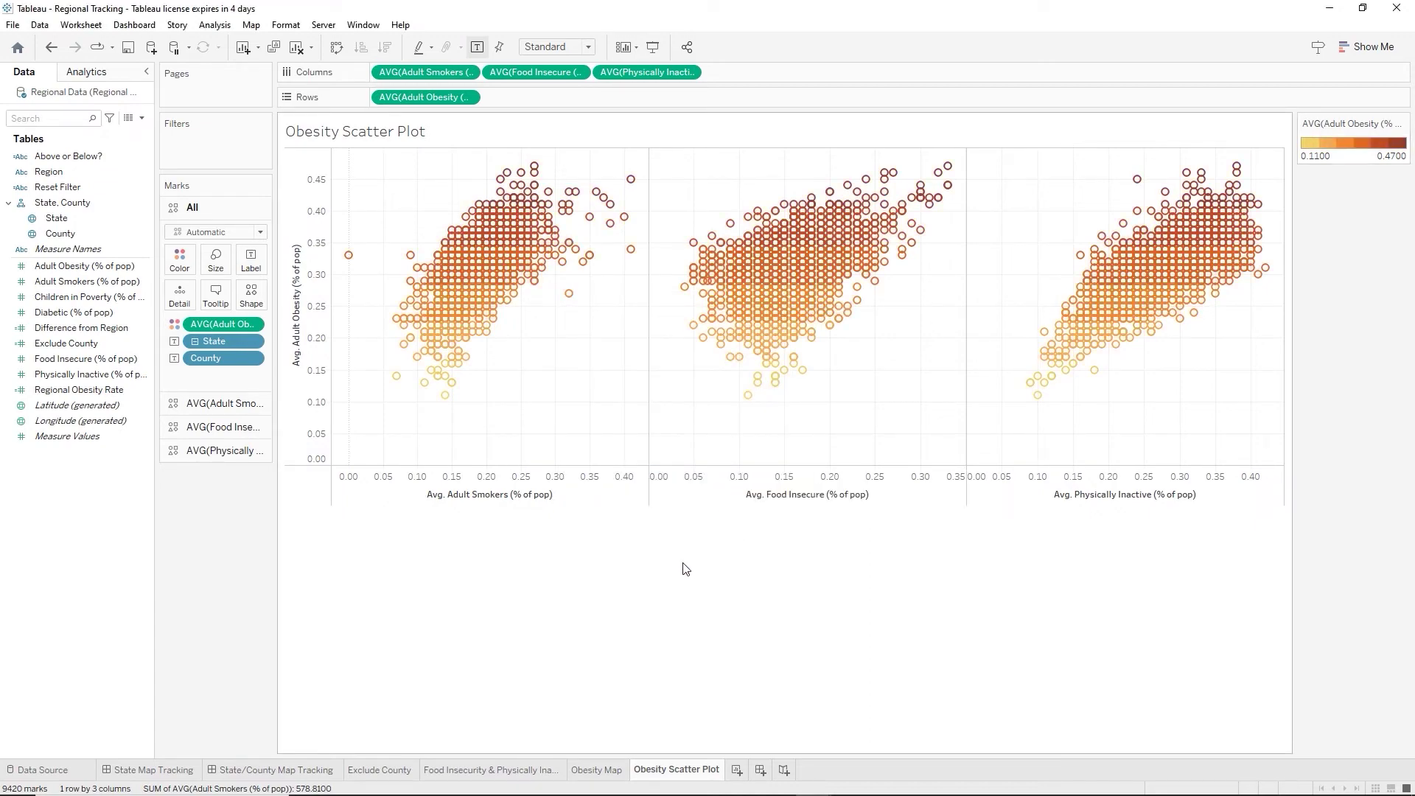
Add the average Adult Smokers, Food Insecure and Physically Inactive measures as detail on the marks of all plots.
left_click(464, 496)
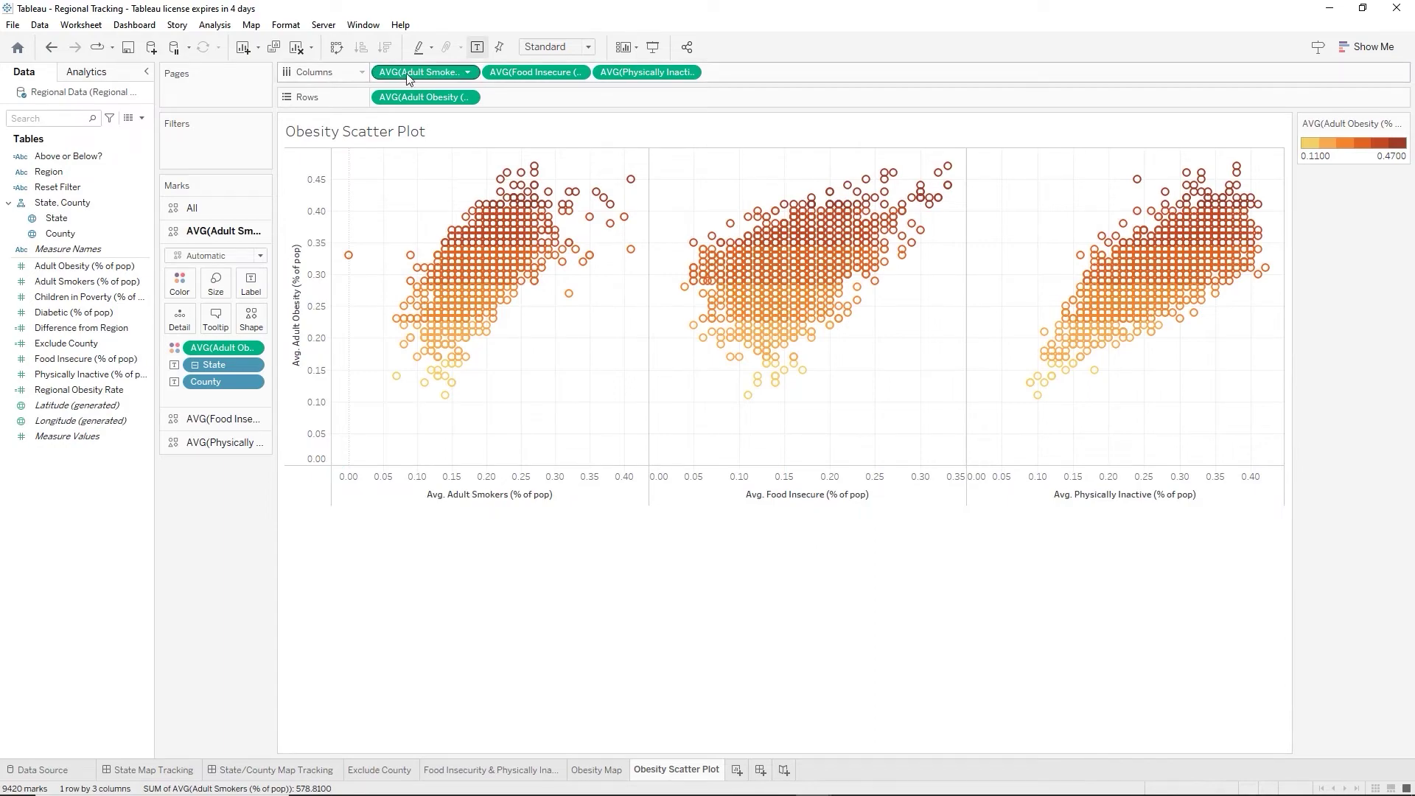
left_click(631, 71)
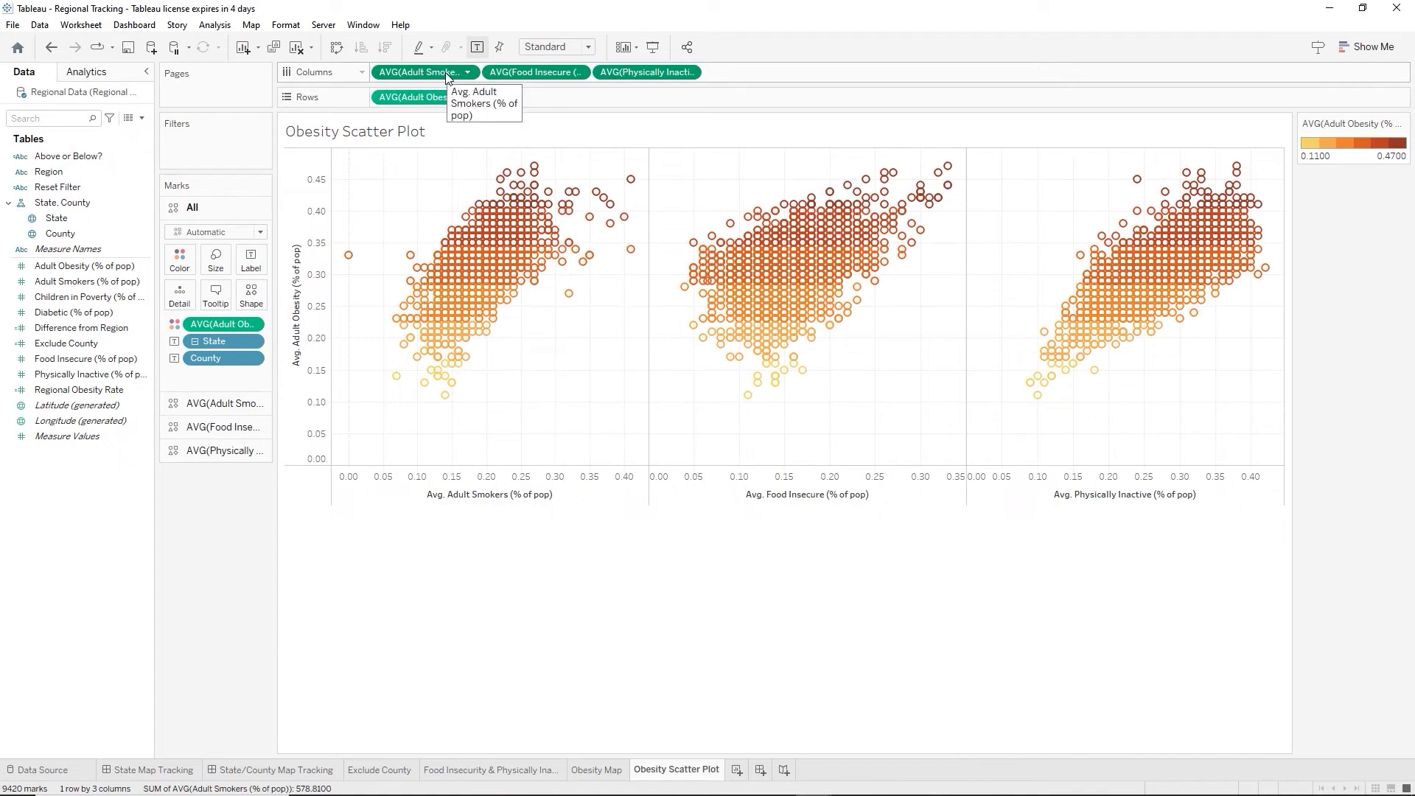
left_click_drag(446, 74, 181, 296)
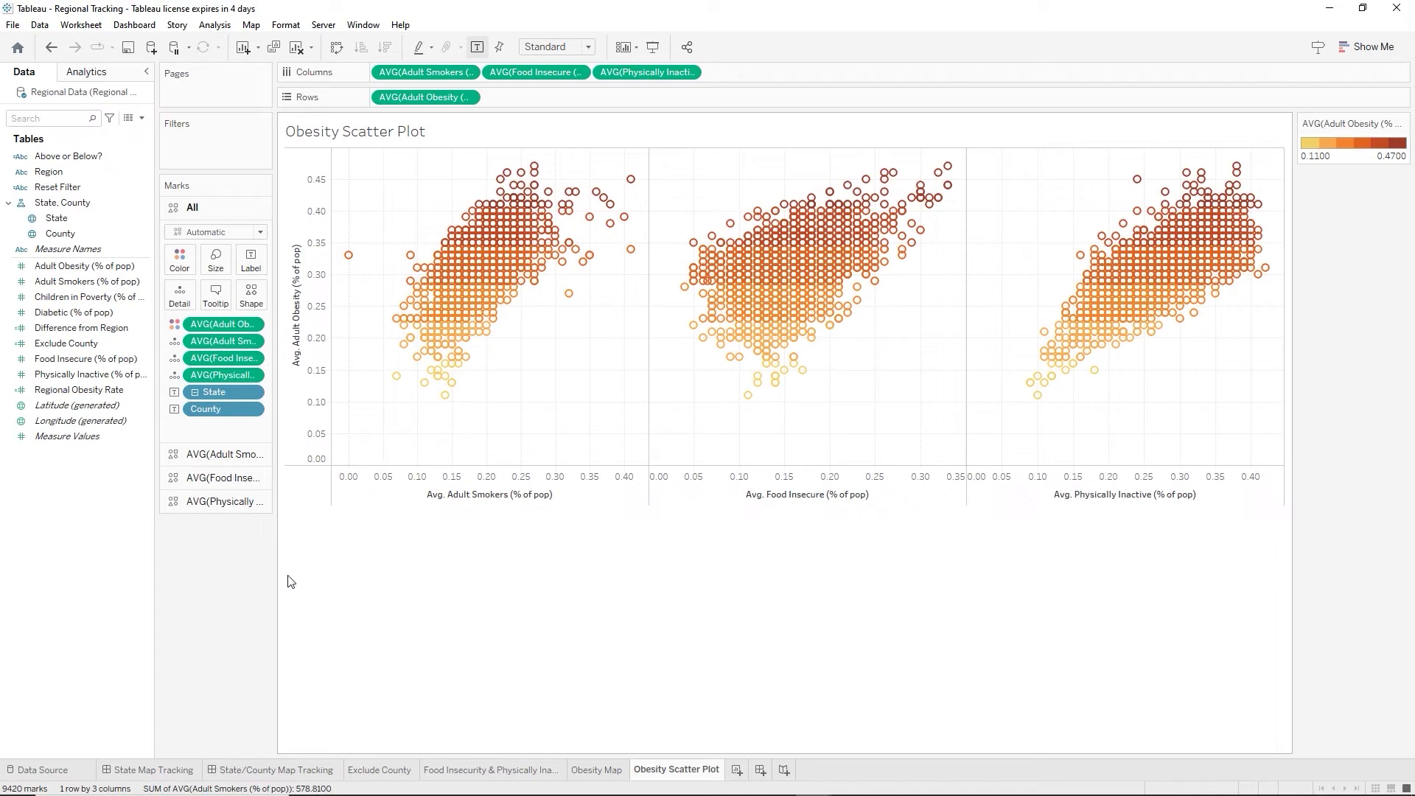
mouse_move(452, 333)
Add average reference lines to both axes of all plots, basing the line on the Adult Smokers axis on average Adult Obesity.
left_click(87, 71)
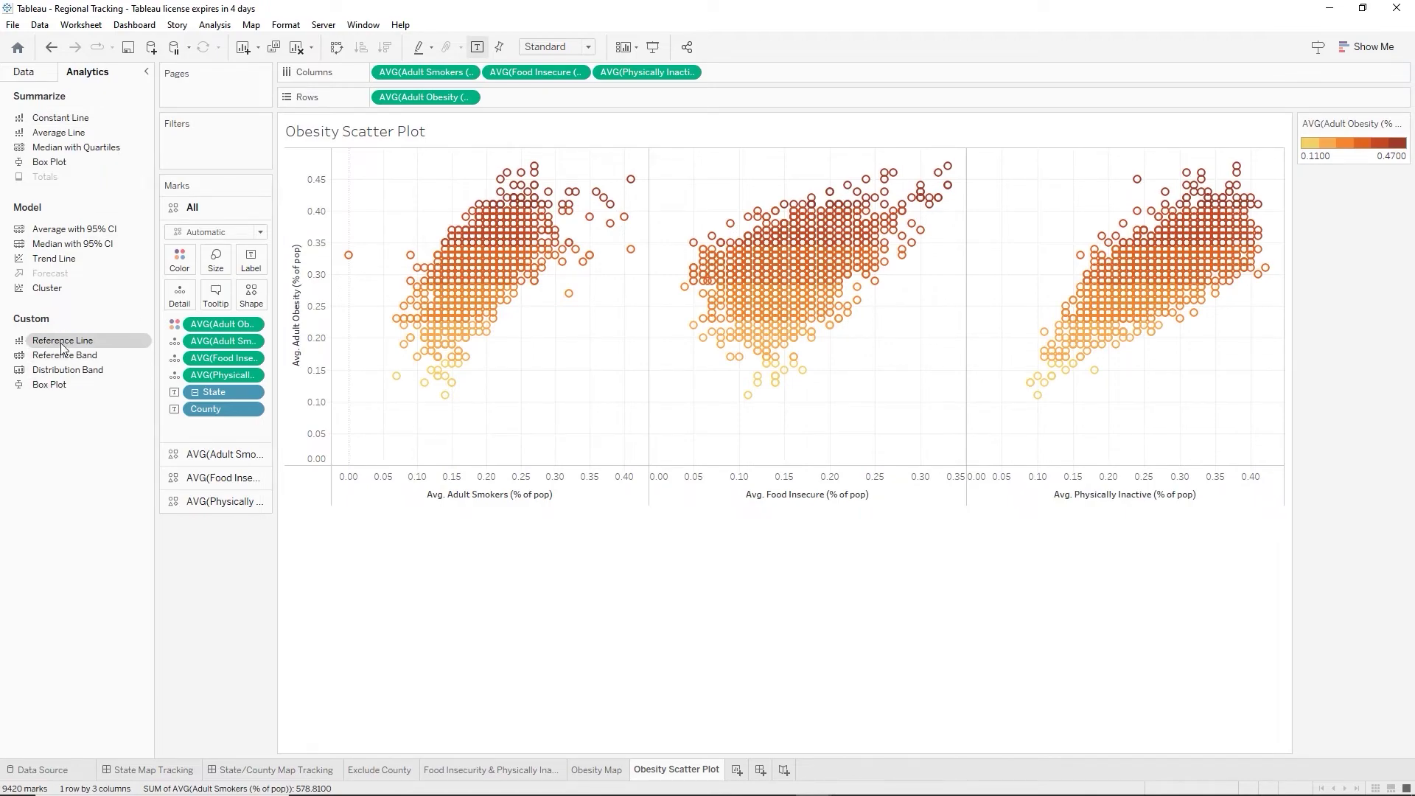
left_click_drag(62, 345, 462, 184)
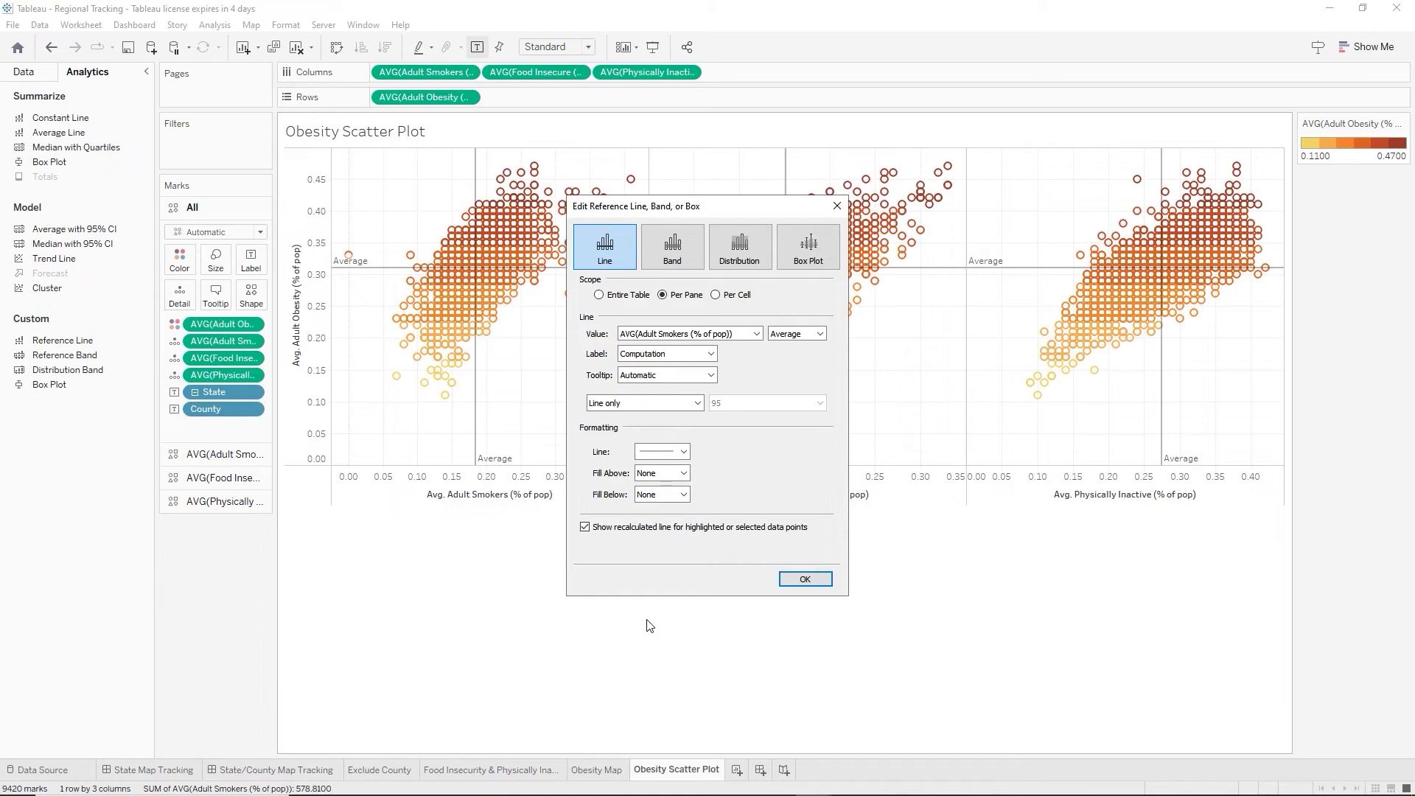
left_click(760, 338)
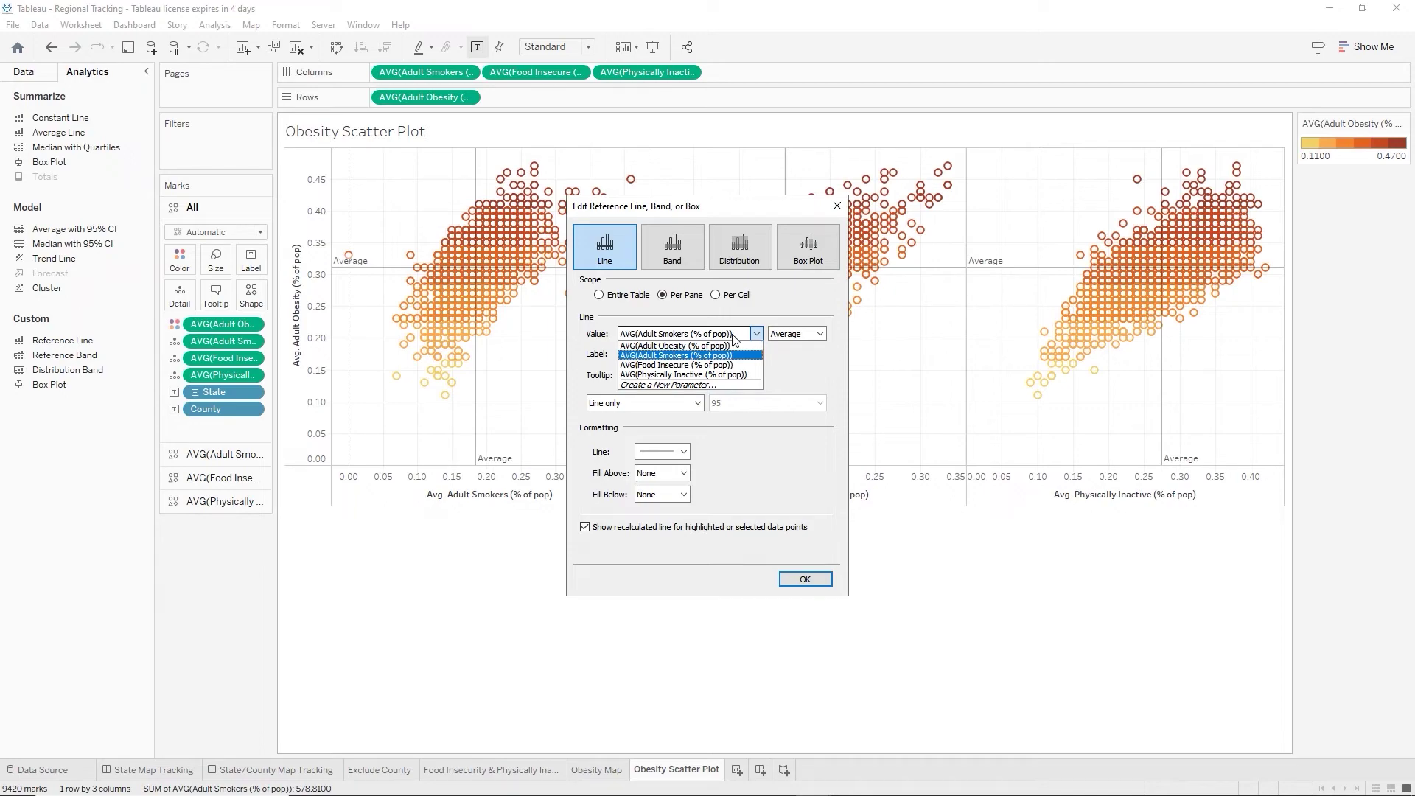
left_click(654, 346)
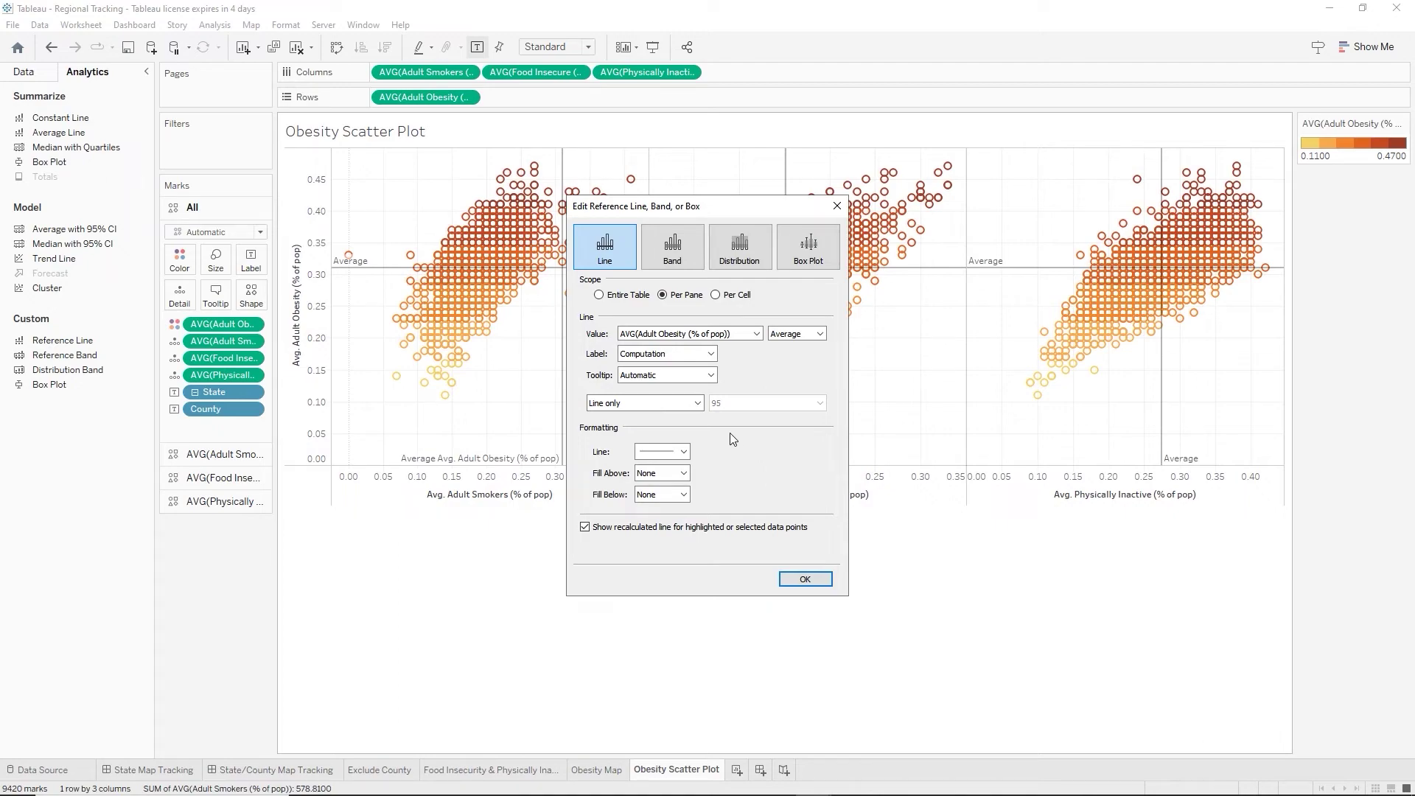
Format the reference line on the Adult Smokers axis as a dotted line, keeping its Computation label.
left_click(711, 355)
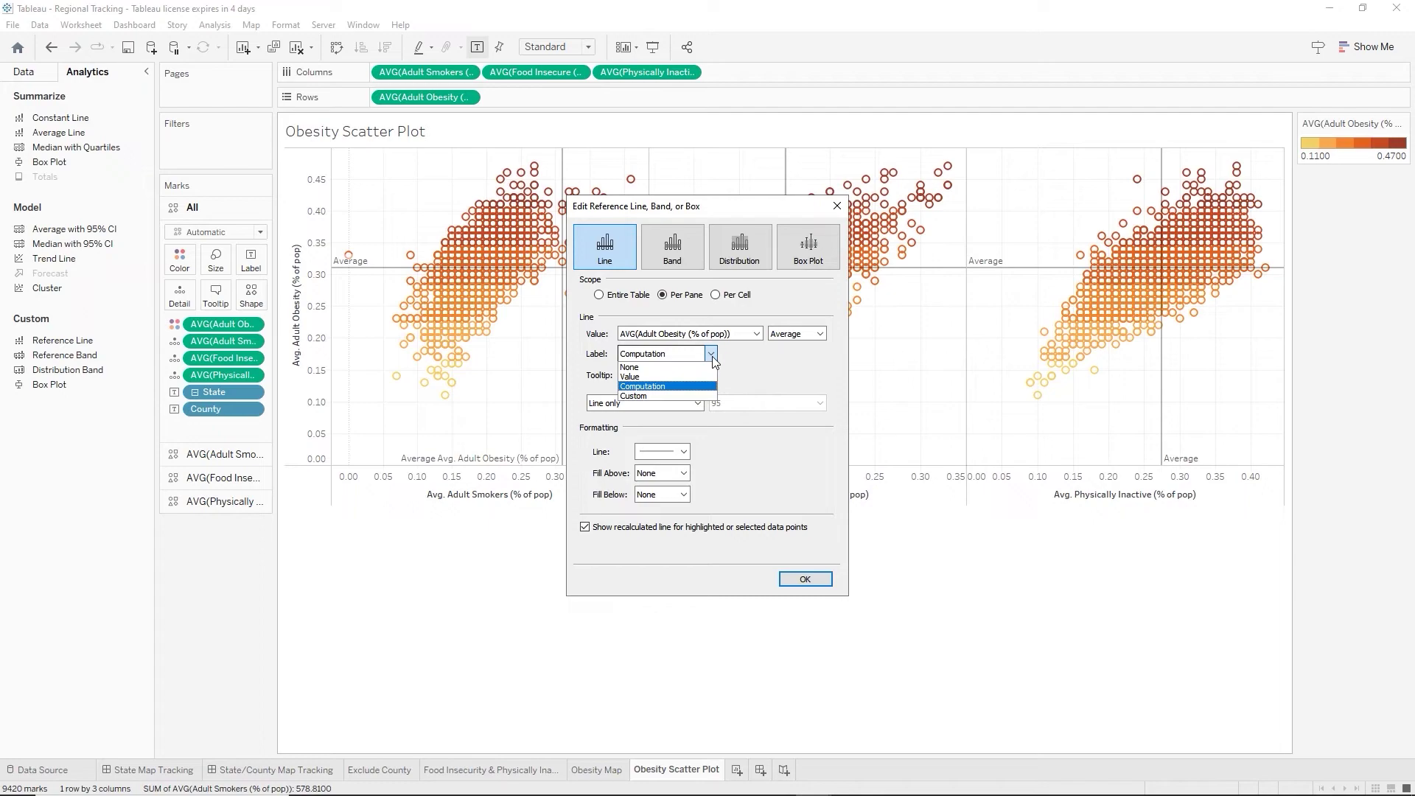
left_click(712, 356)
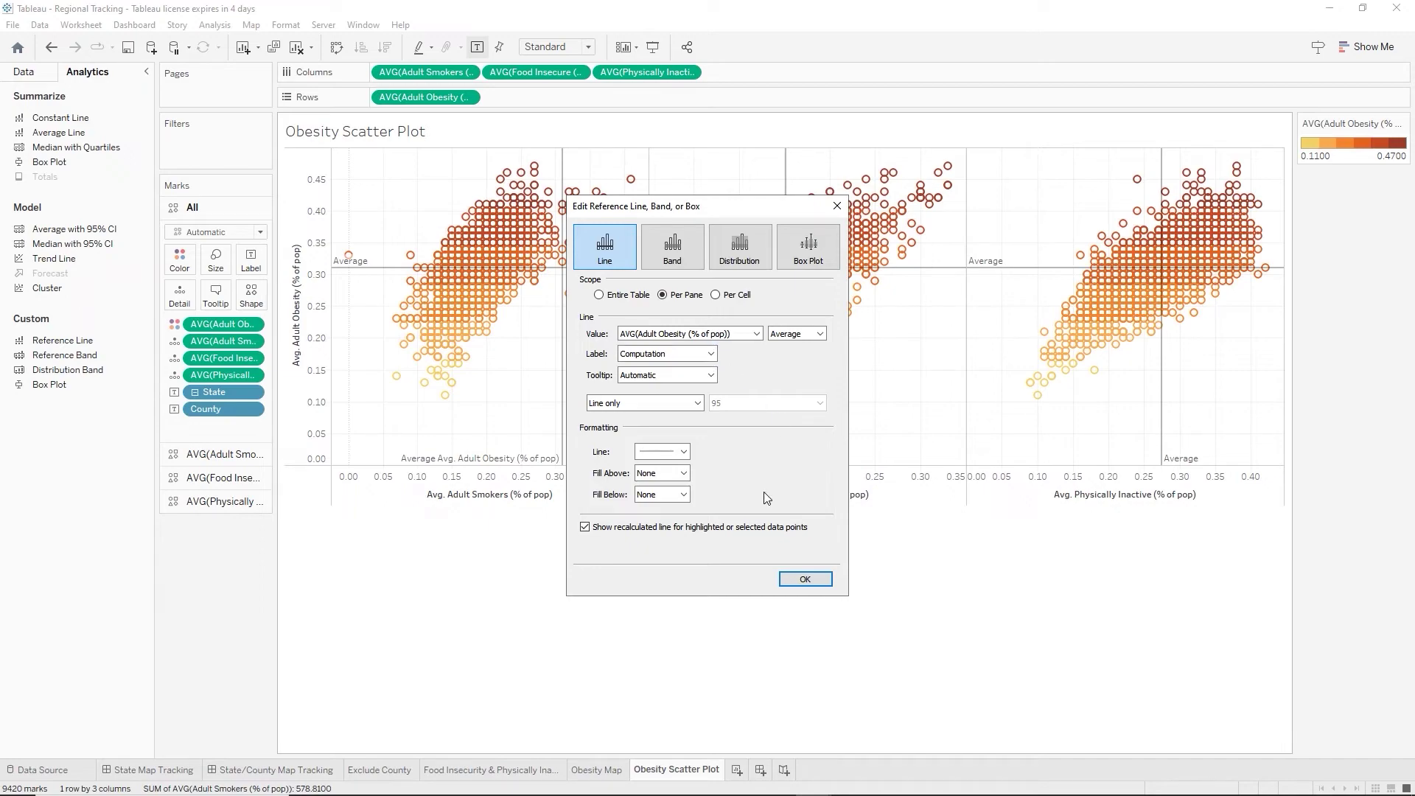
left_click(684, 452)
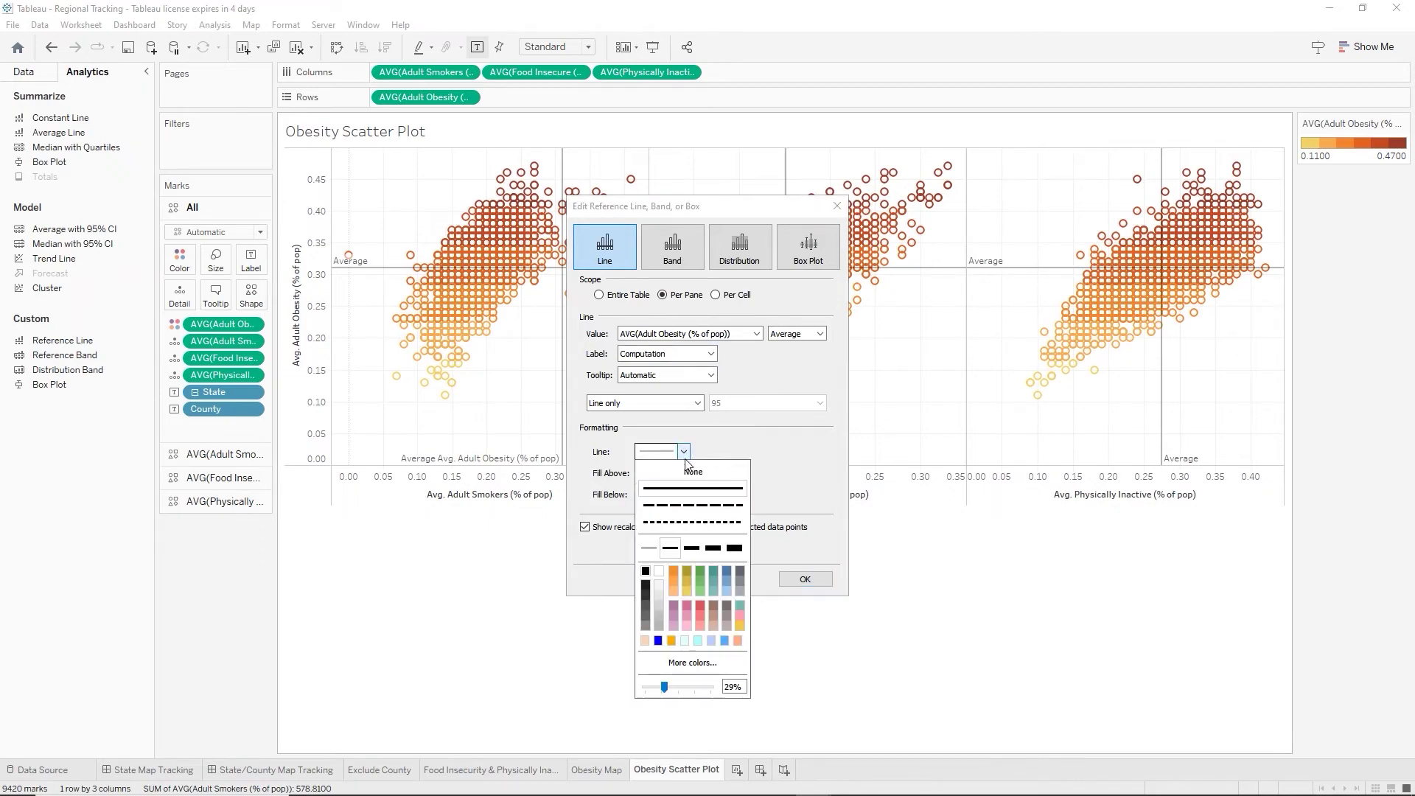
left_click(665, 523)
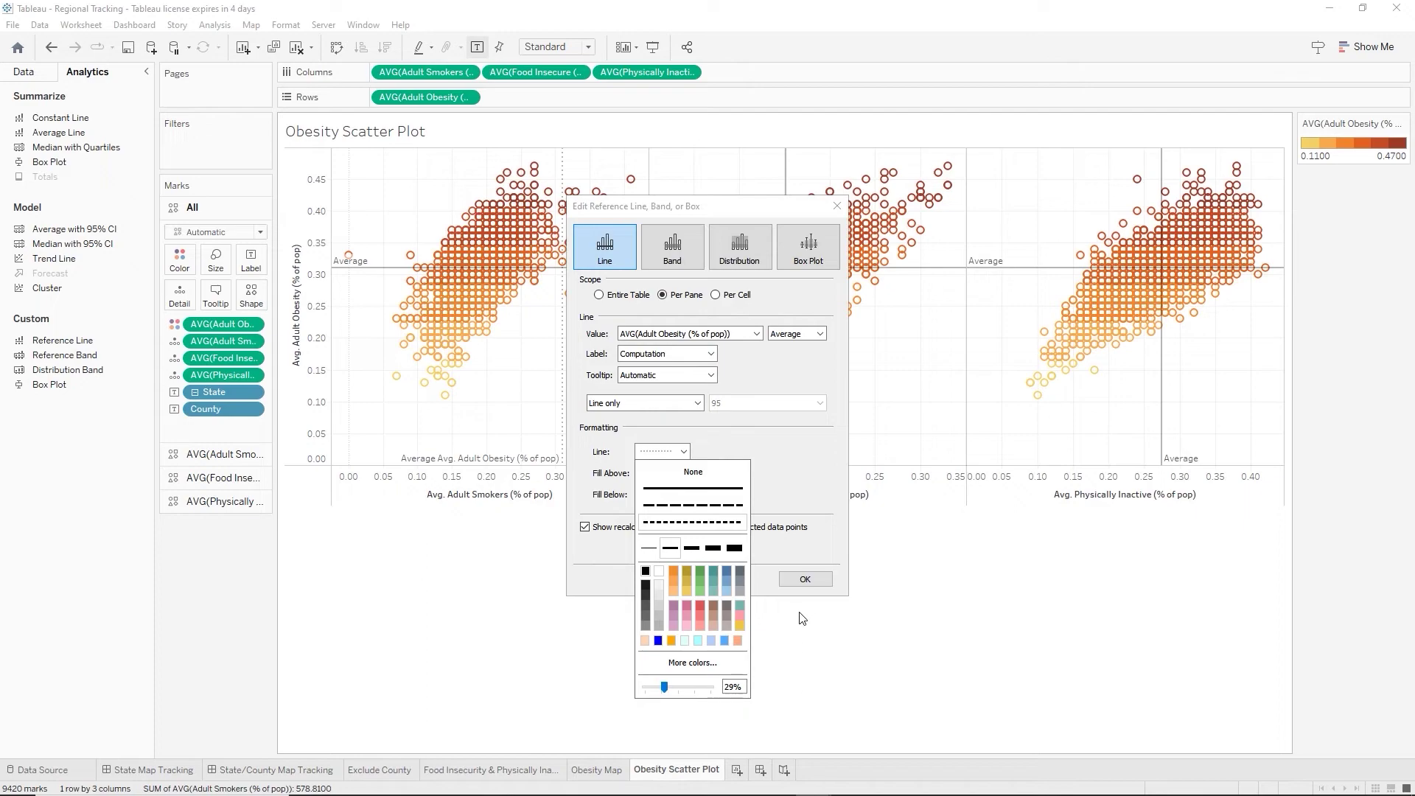
left_click(802, 579)
left_click(805, 580)
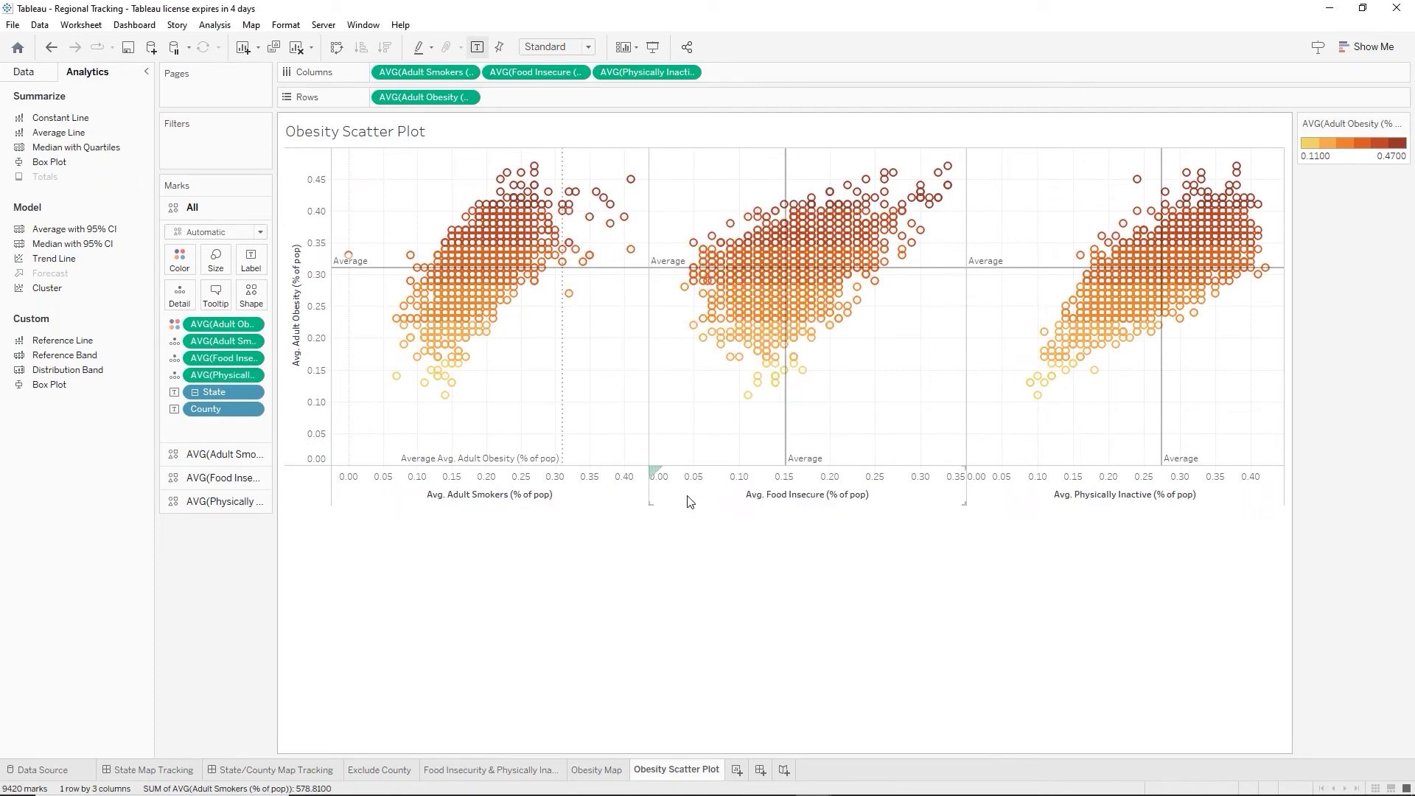
Add linear trend lines to all three scatter plots.
mouse_move(350, 271)
mouse_move(569, 258)
mouse_move(792, 415)
mouse_move(1162, 384)
mouse_move(505, 455)
mouse_move(783, 305)
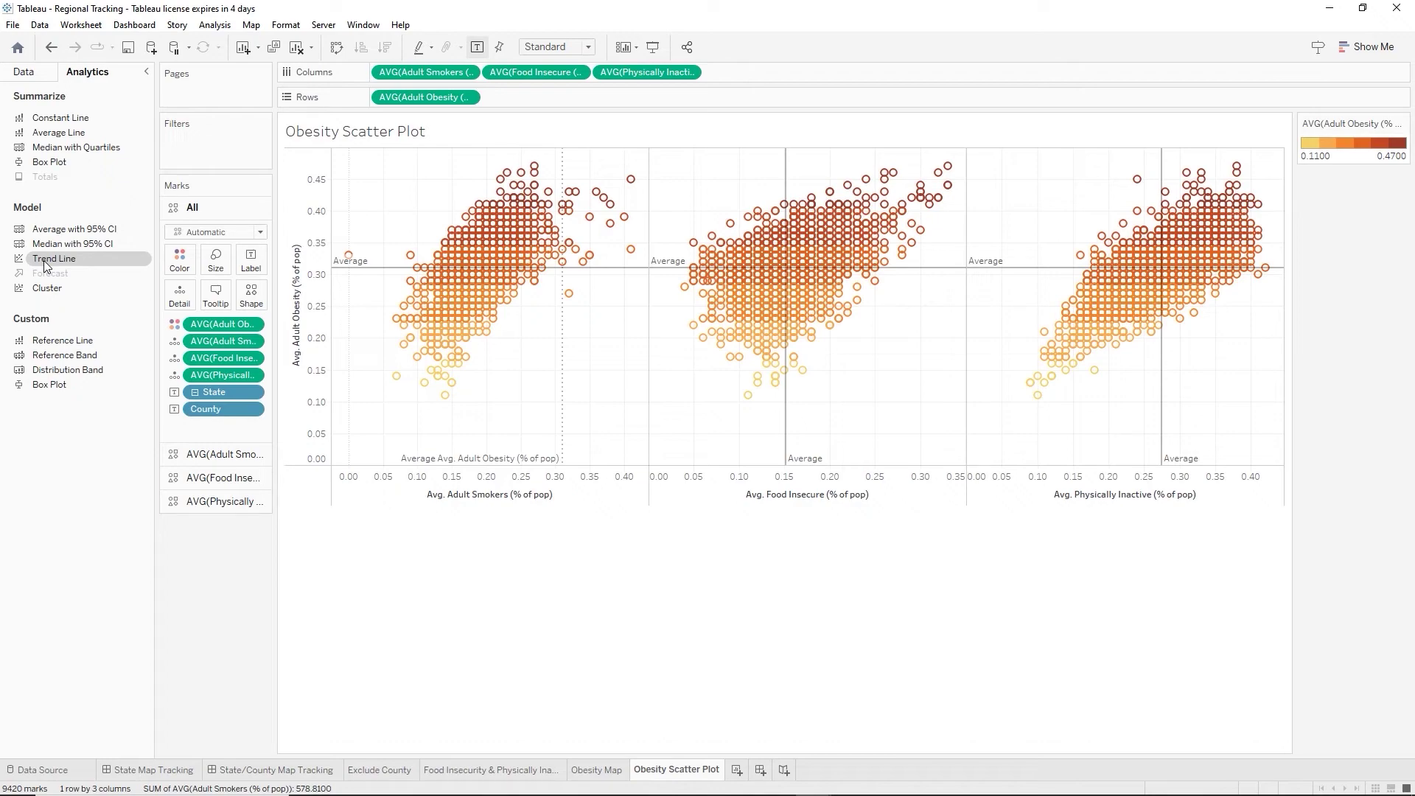
left_click_drag(46, 265, 426, 182)
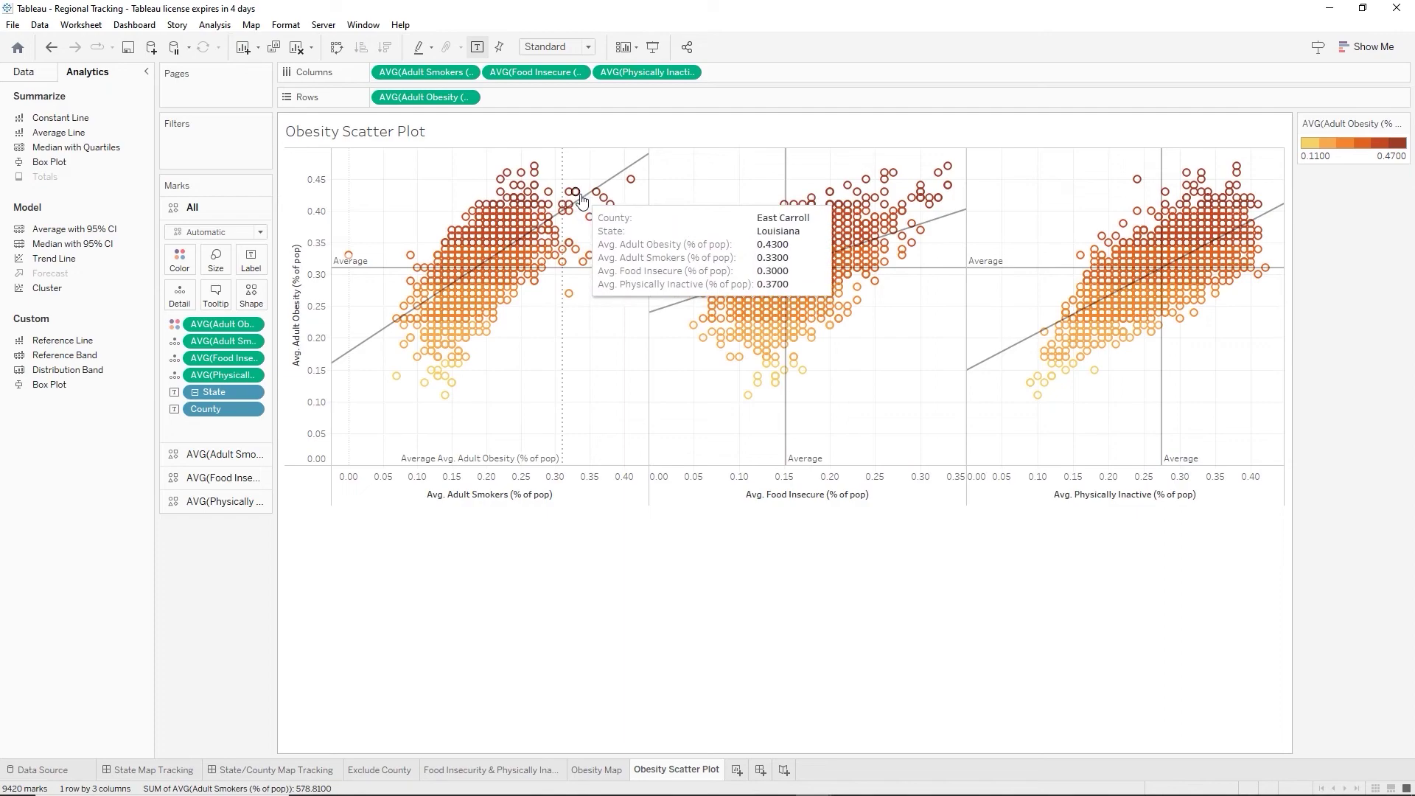
mouse_move(608, 181)
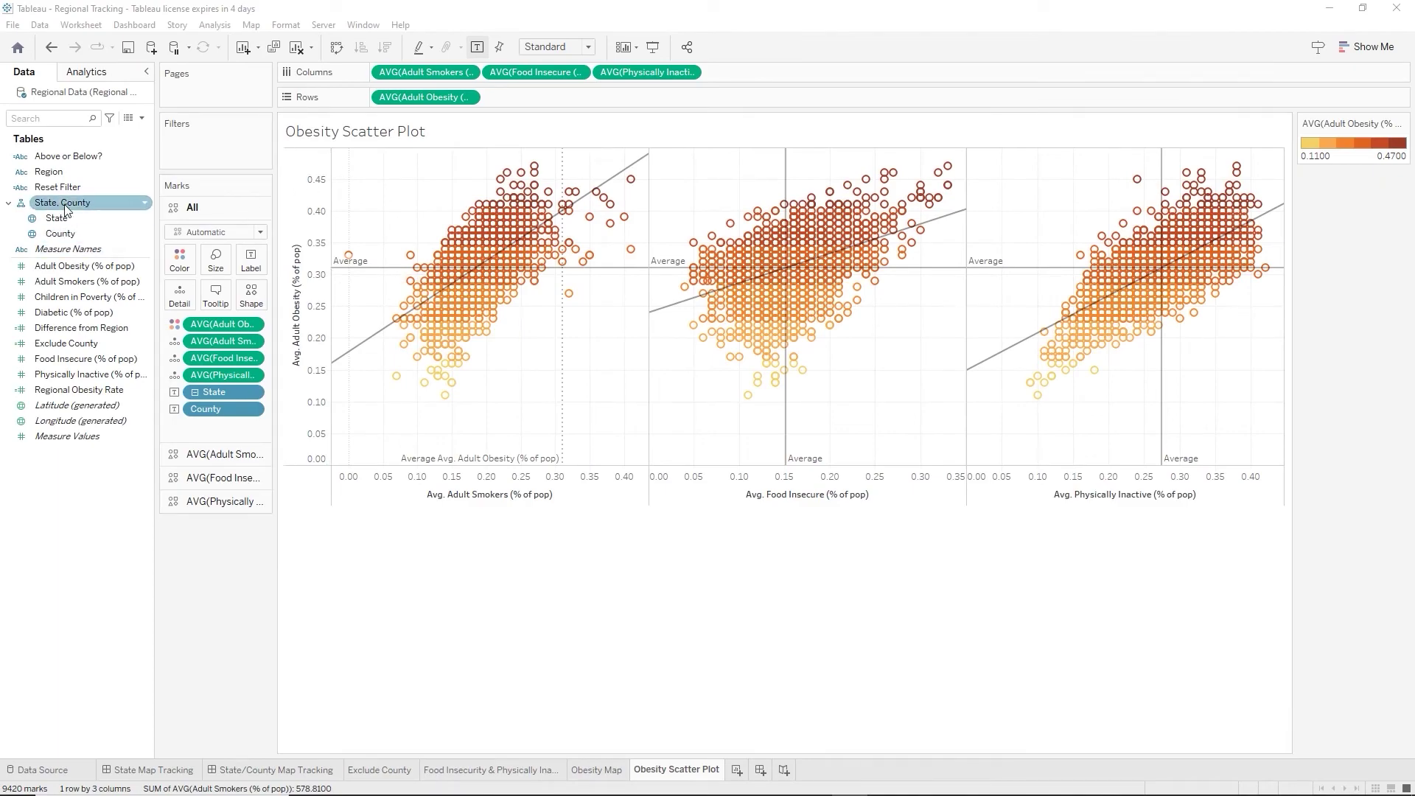
Filter the worksheet by Region using all values.
left_click_drag(48, 171, 192, 140)
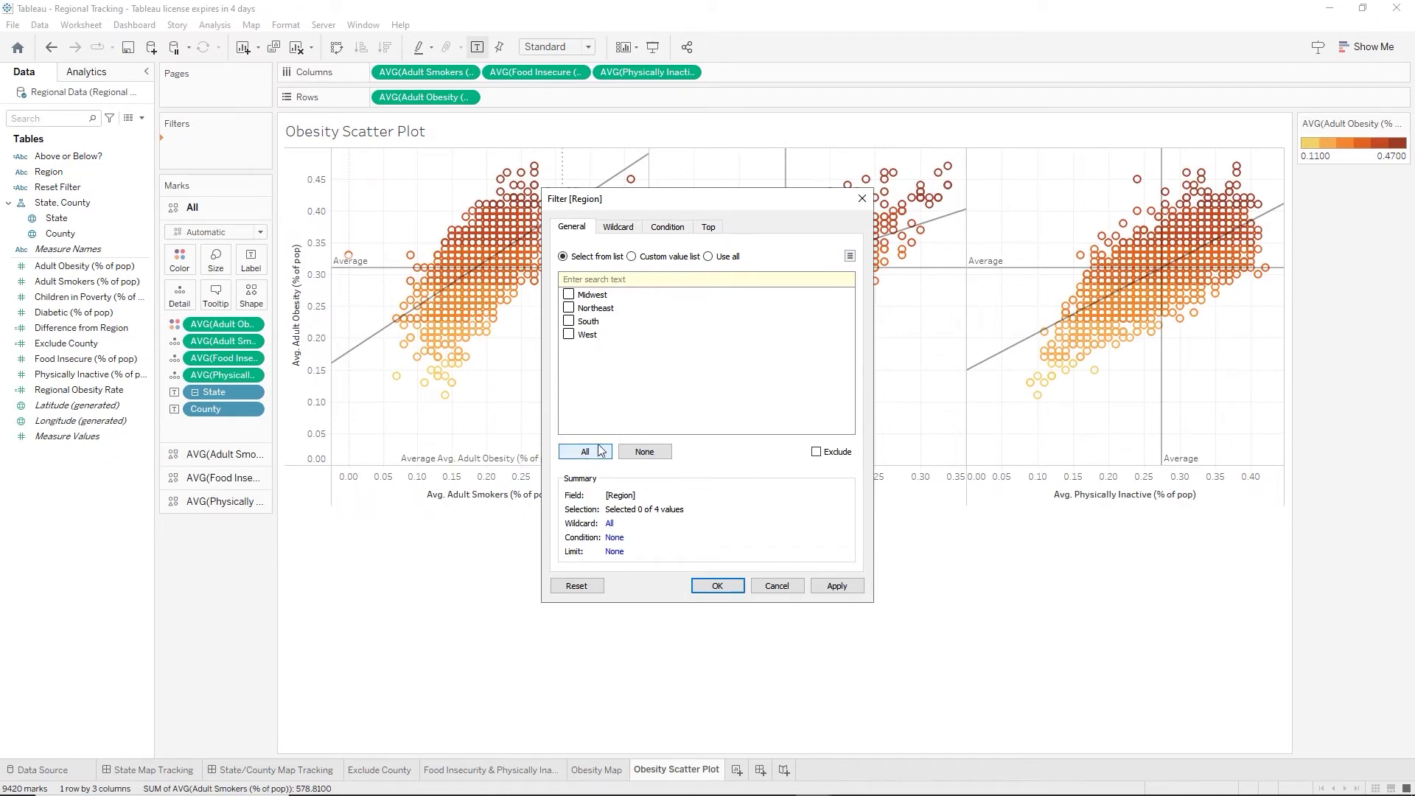
left_click(720, 258)
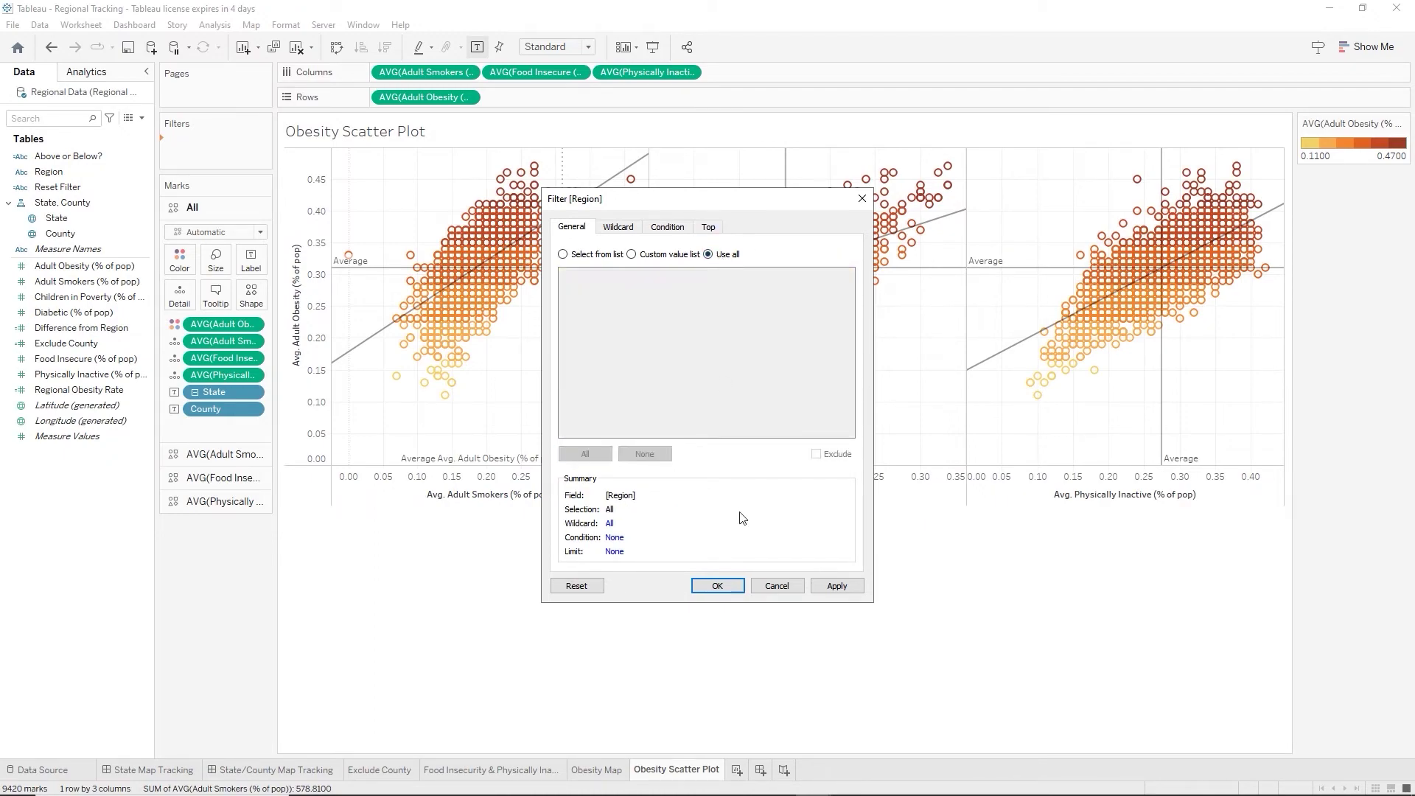
left_click(718, 586)
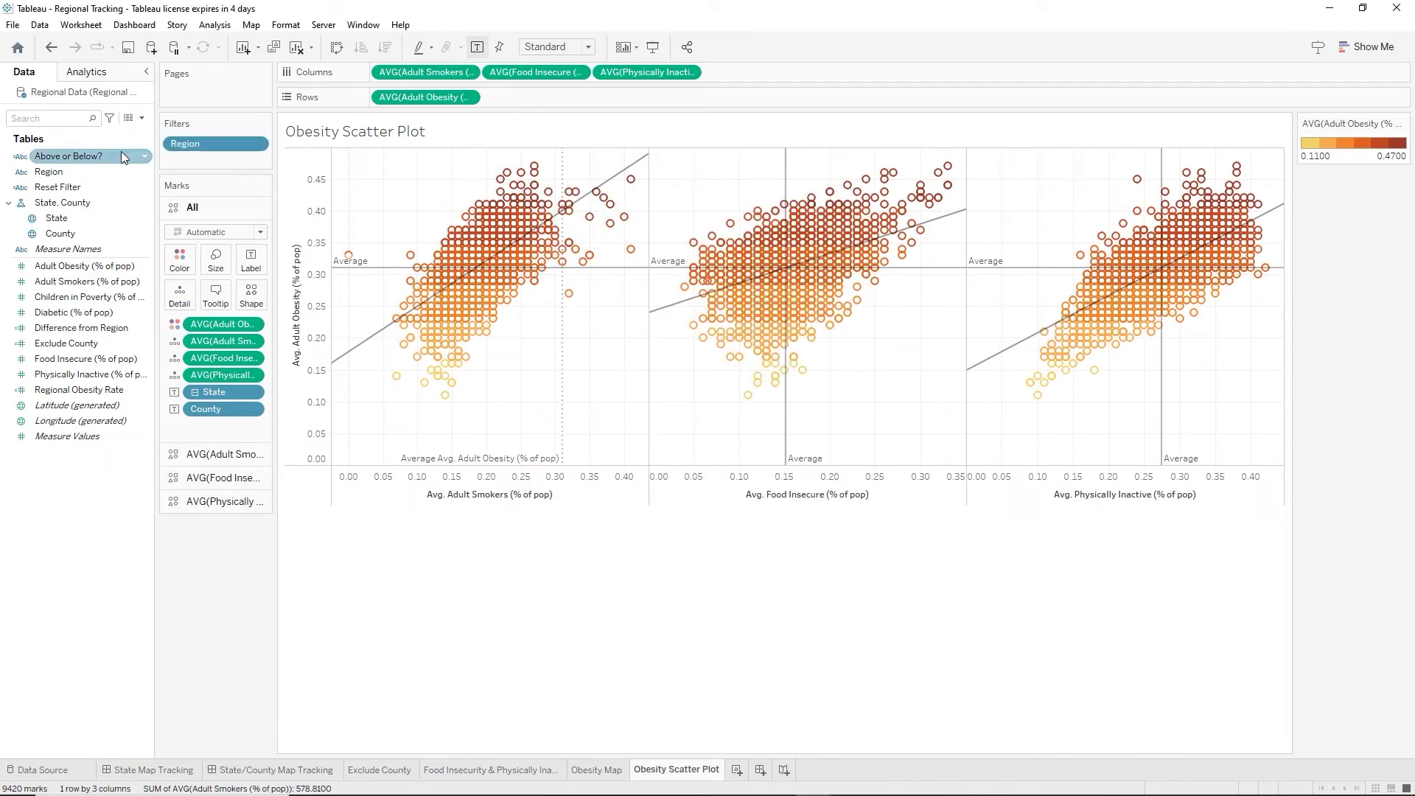
Show the Region filter beside the plots as a multiple values dropdown.
right_click(205, 140)
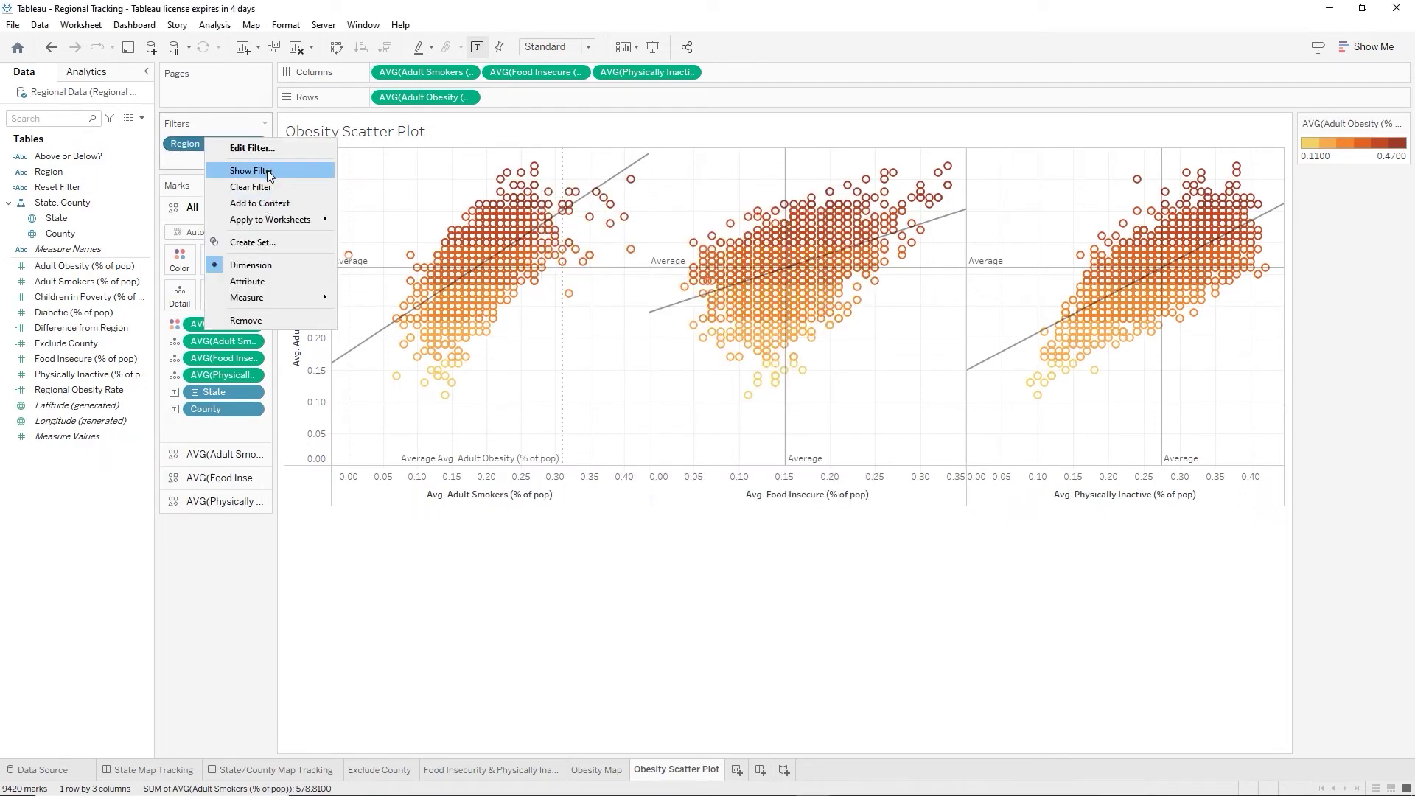
left_click(236, 172)
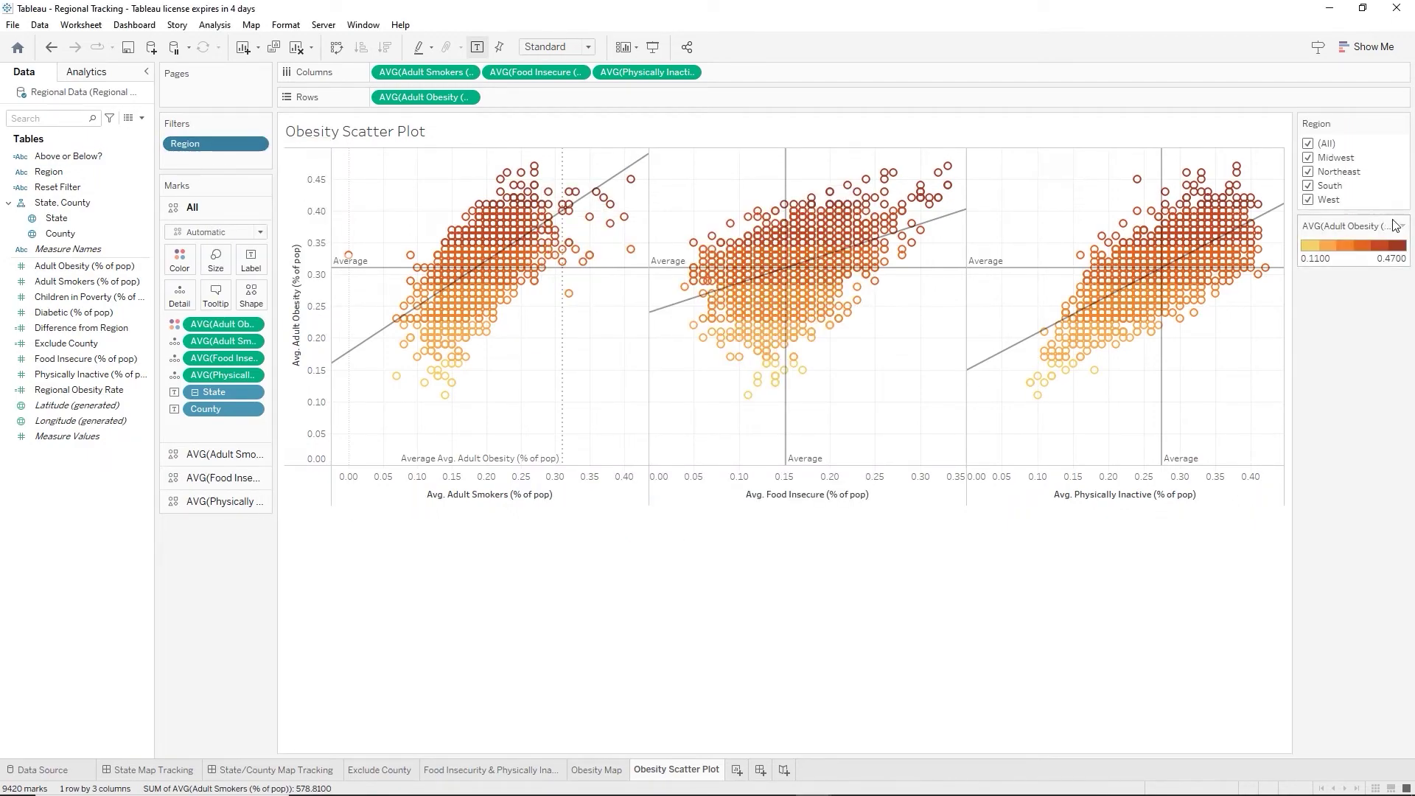
left_click(1403, 122)
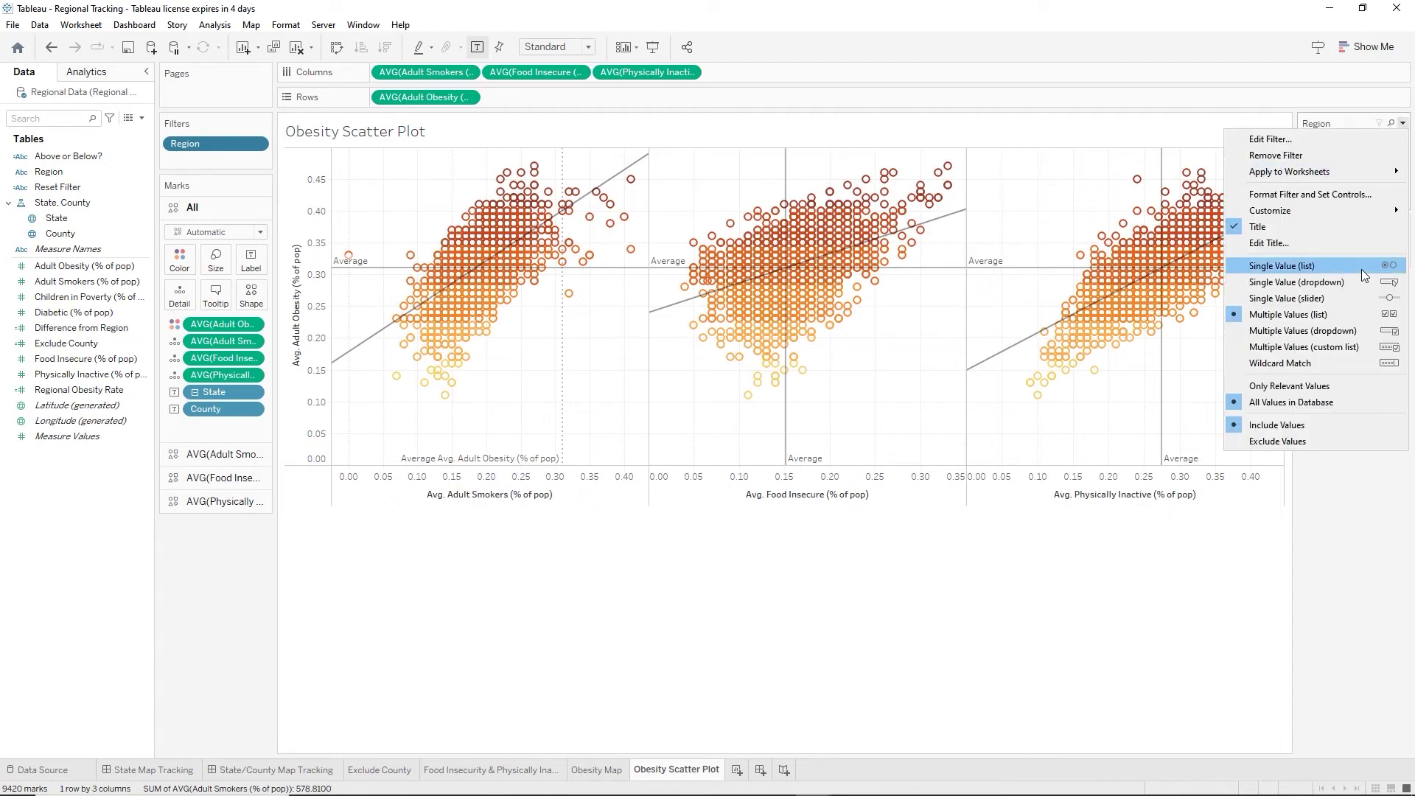
left_click(1324, 330)
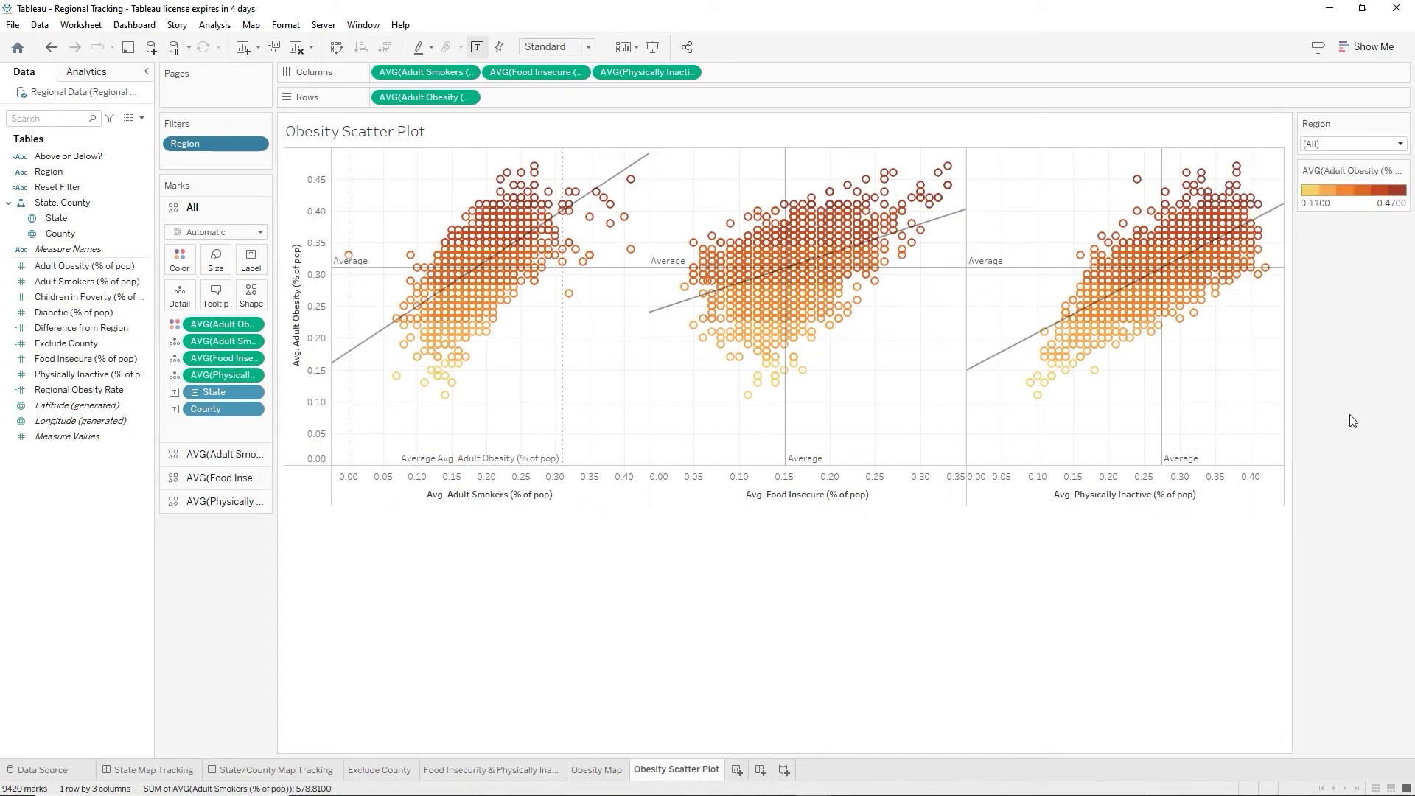
Test the Region filter by excluding Northeast, South and Midwest, and restore the selection to all regions.
left_click(1401, 145)
left_click(1314, 159)
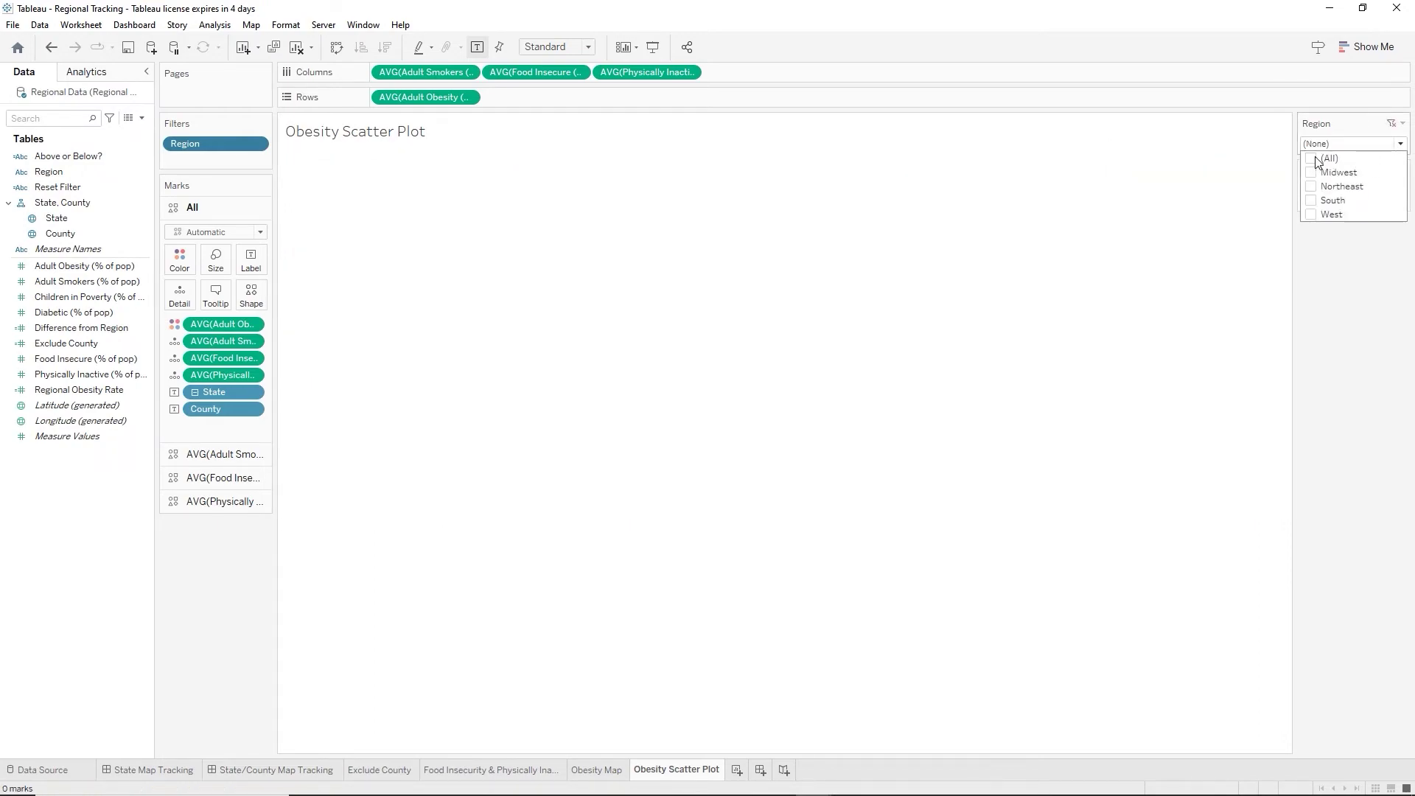
left_click(1313, 158)
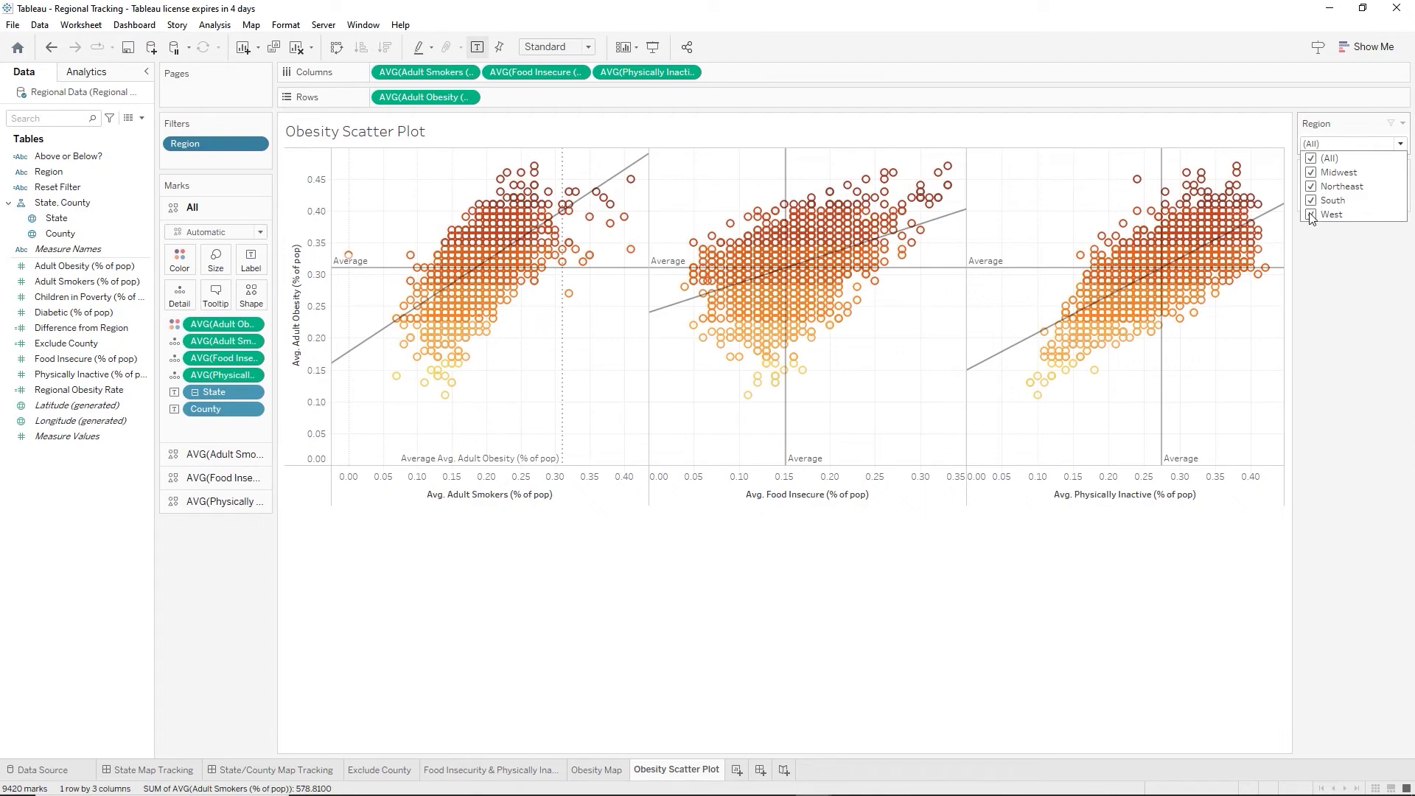
left_click(1312, 187)
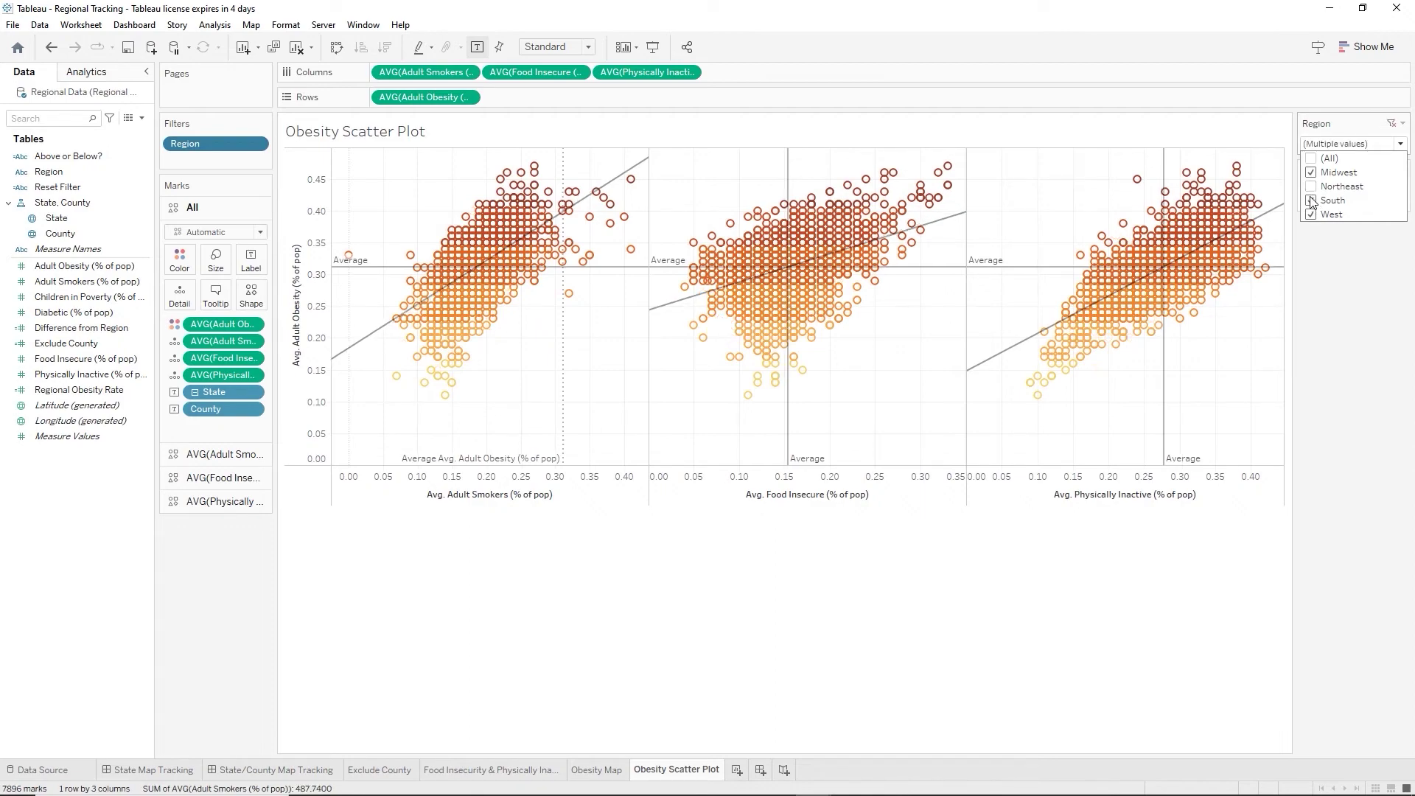
left_click(1312, 201)
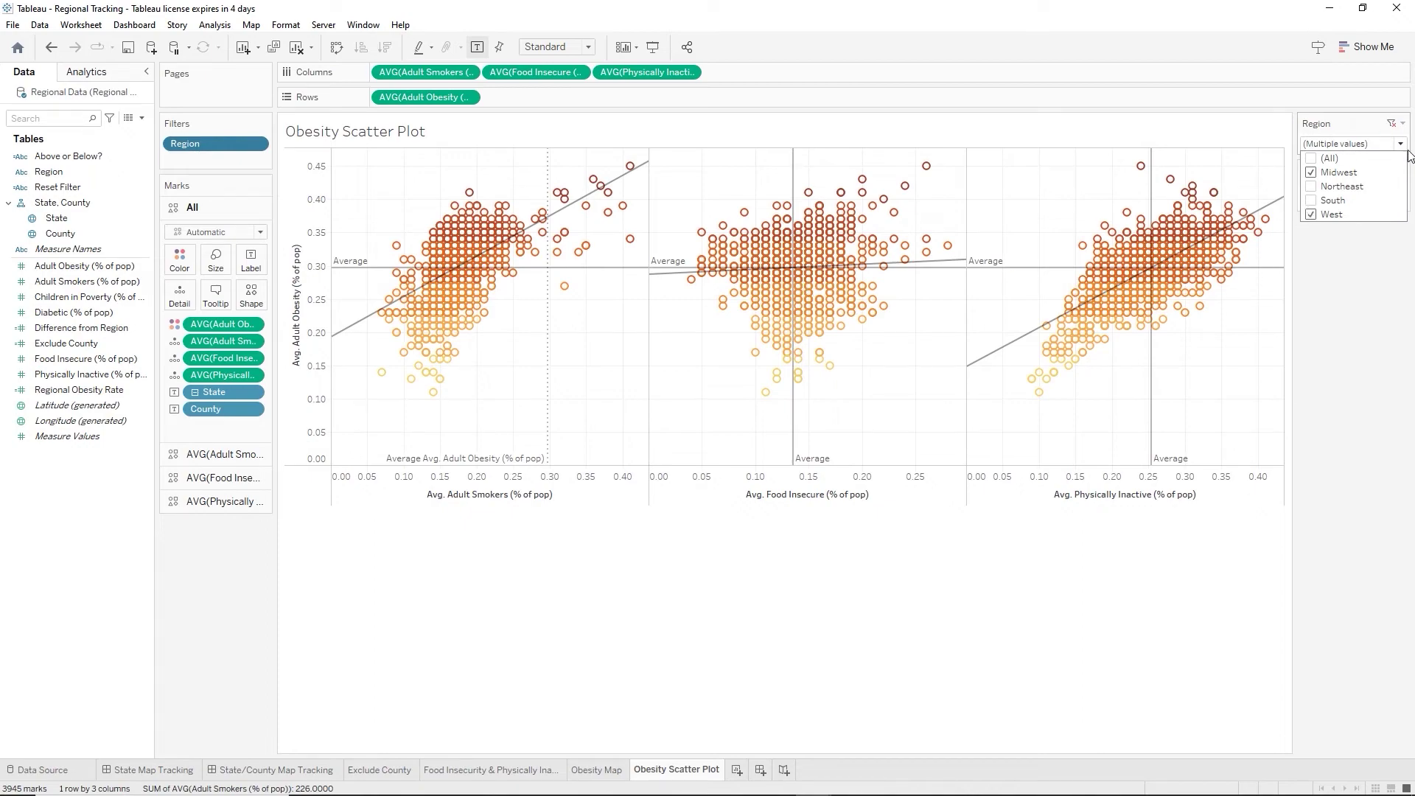
left_click(1311, 172)
left_click(1312, 159)
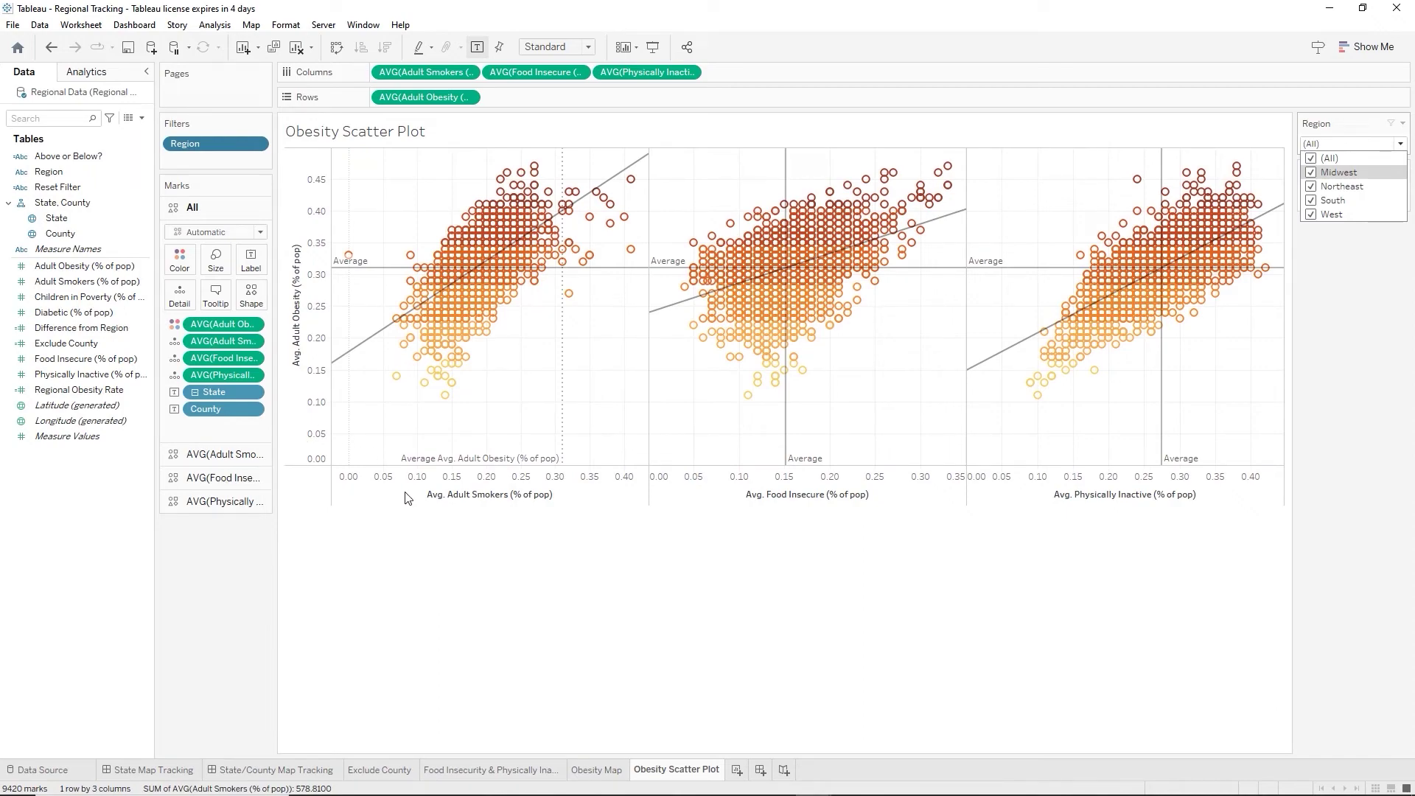
Remove the "Avg." prefix from the smokers axis title so that it reads "Adult Smokers (% of pop)".
right_click(451, 502)
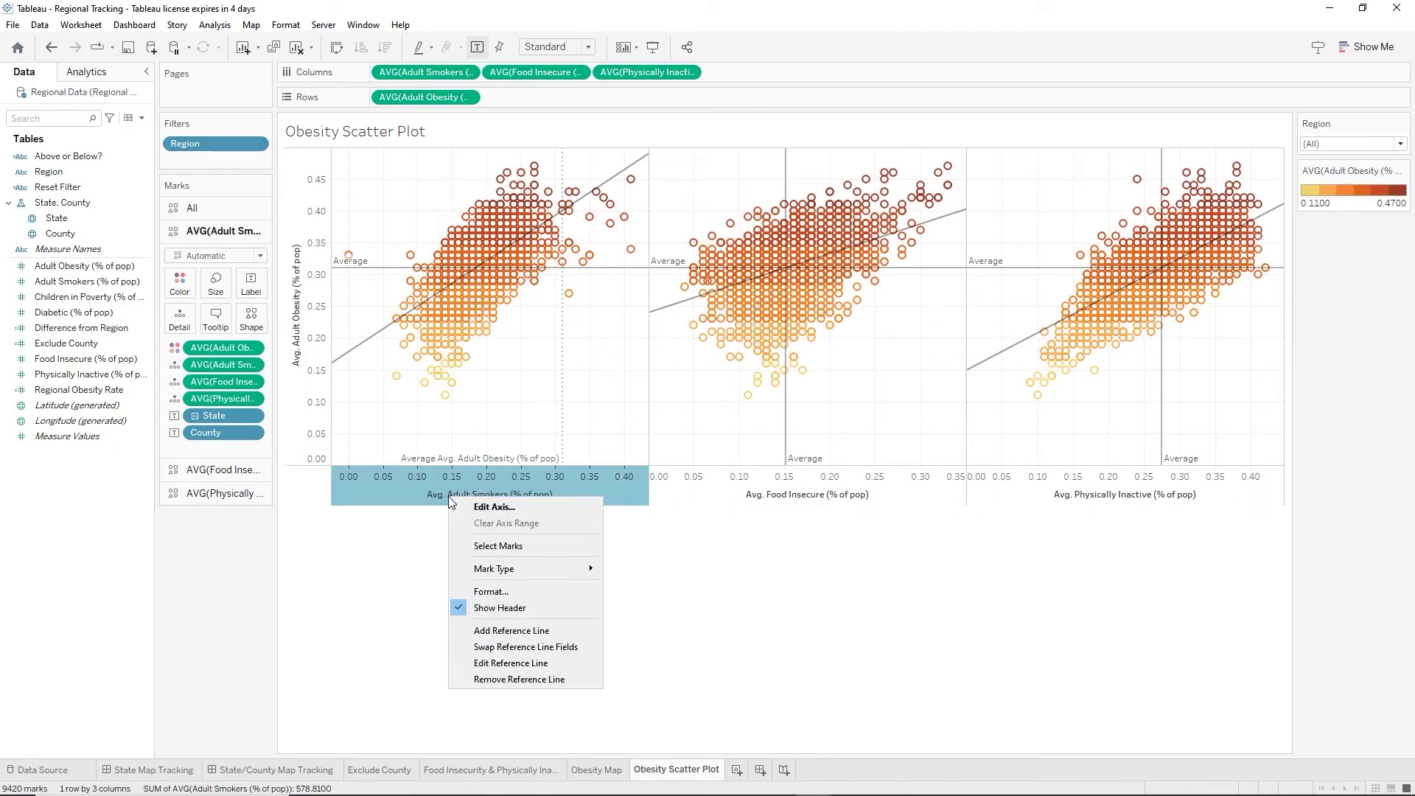
right_click(459, 498)
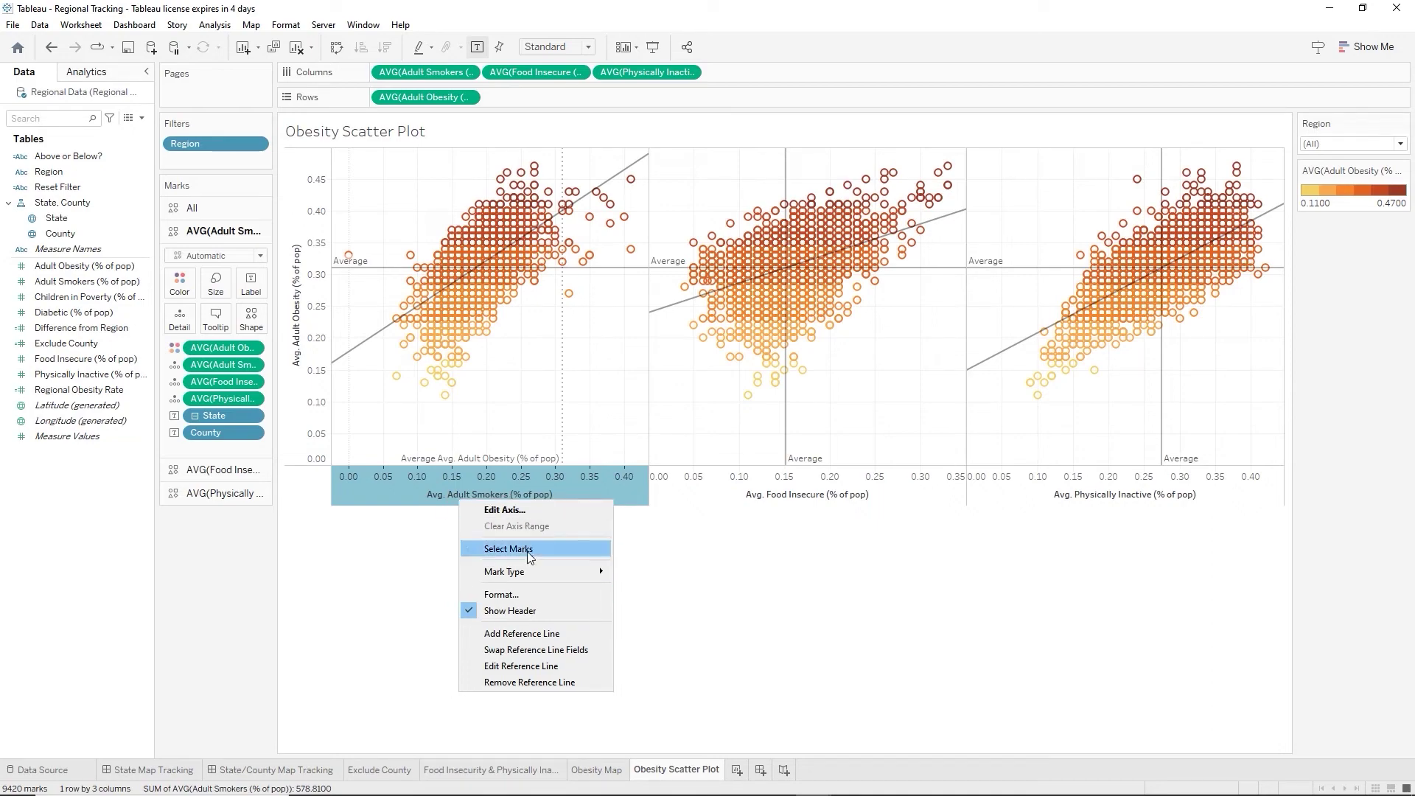
left_click(521, 510)
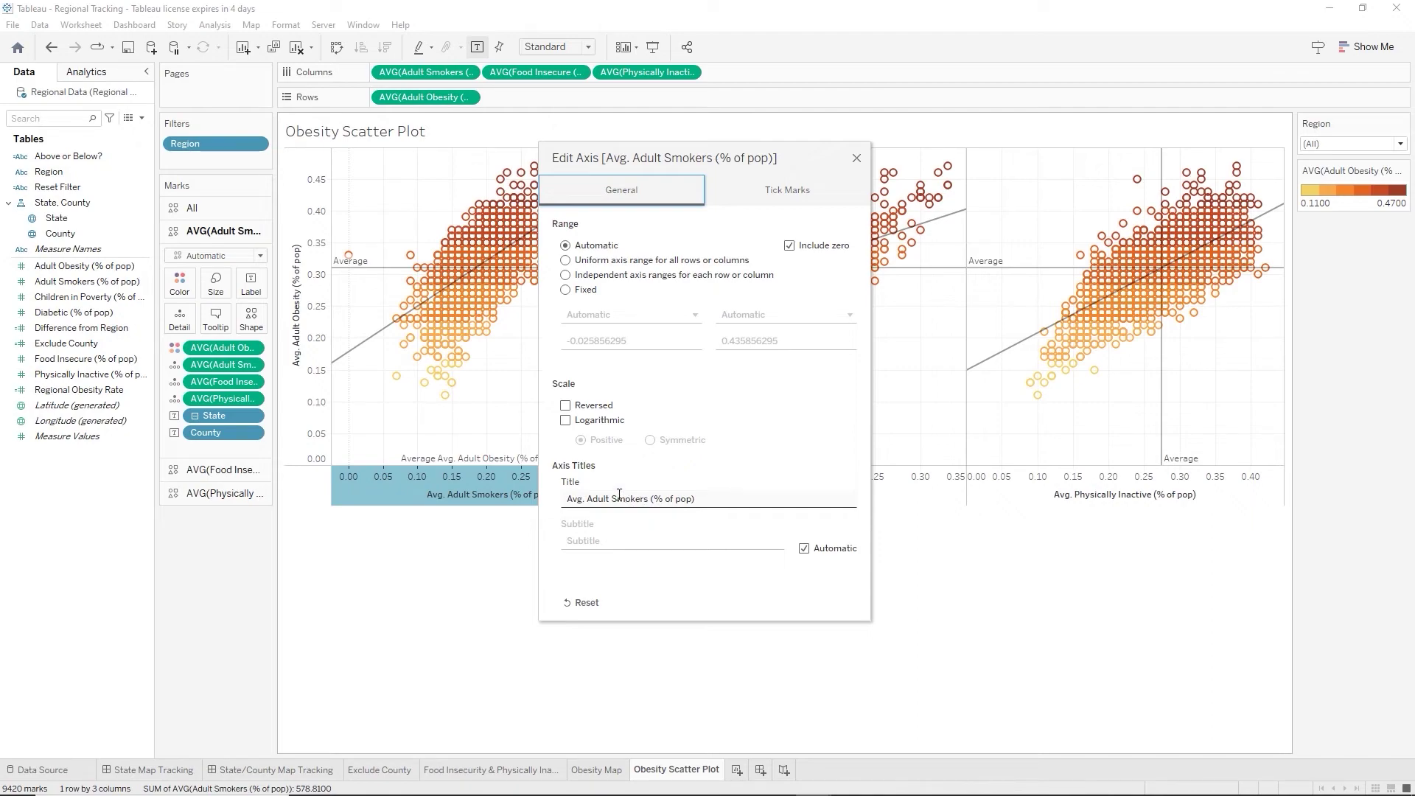
left_click(662, 499)
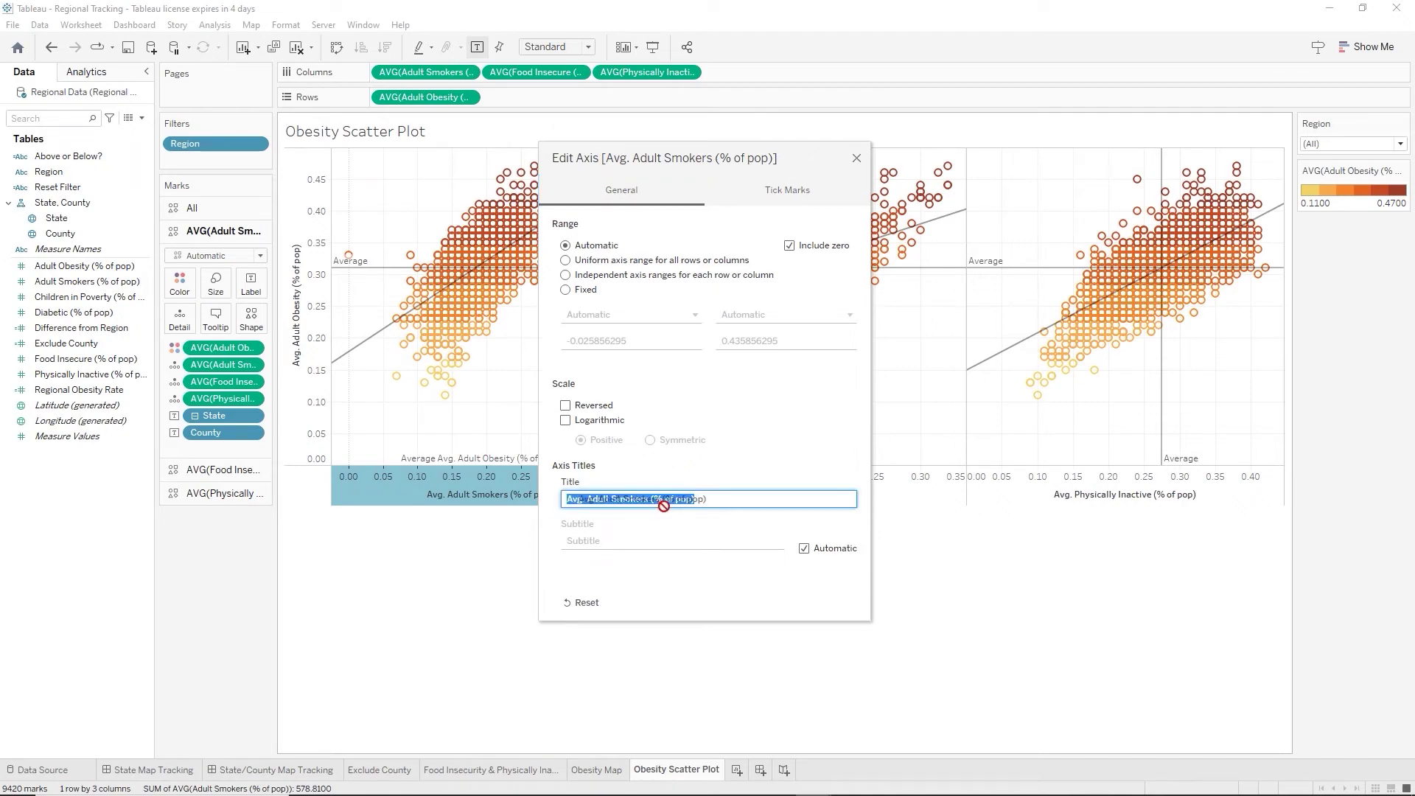
double_click(572, 499)
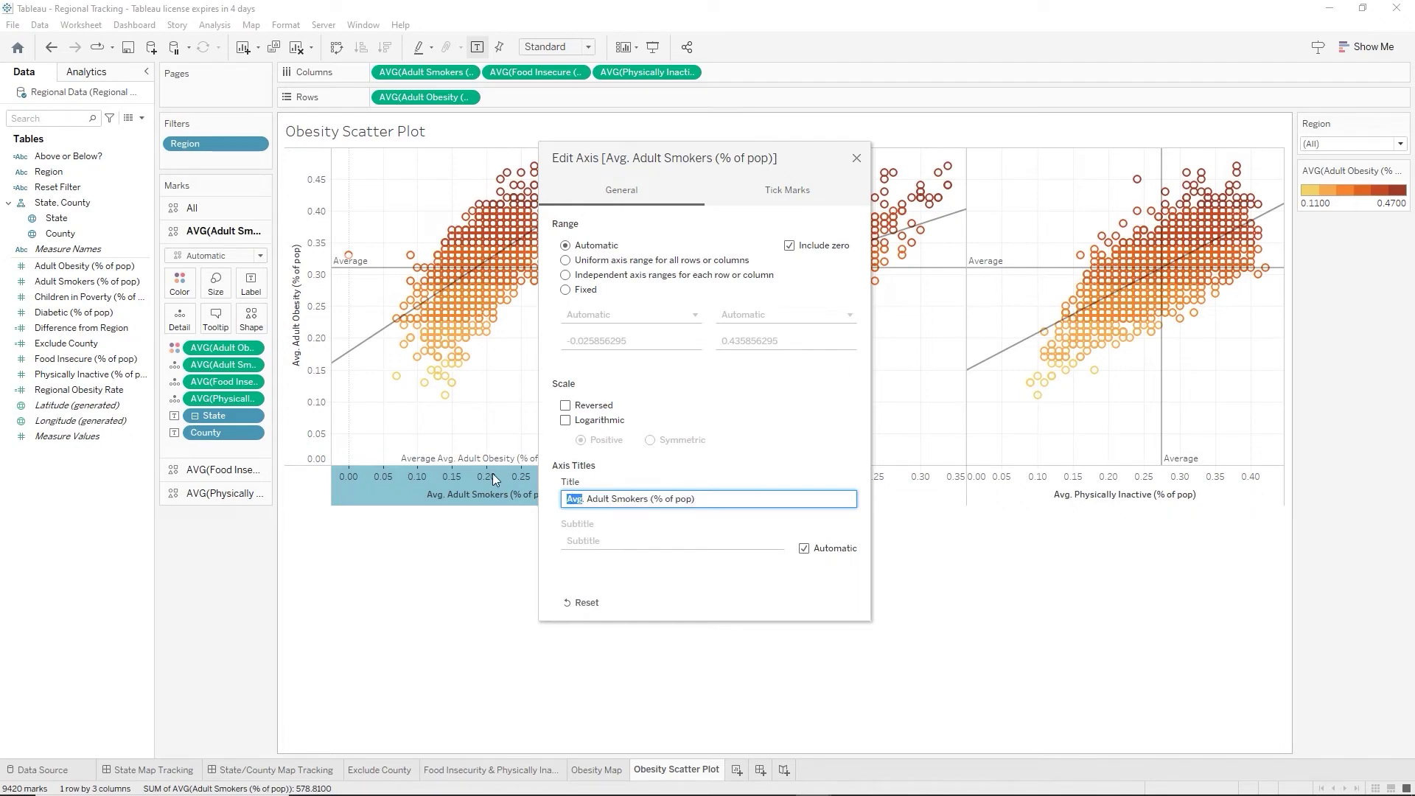
key("BackSpace")
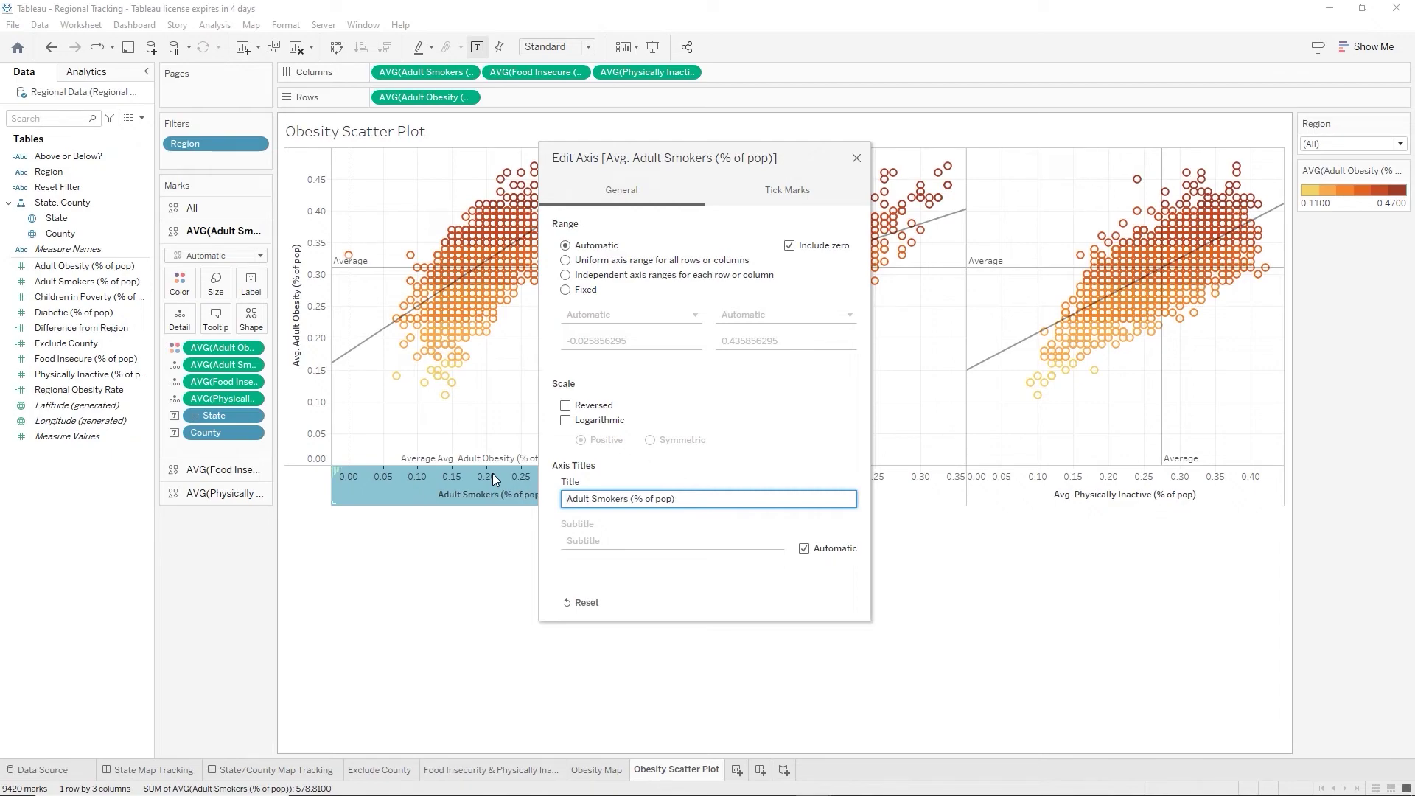
left_click(861, 160)
Retitle the food insecure axis of the scatter plot as "Food Insecurity".
right_click(794, 500)
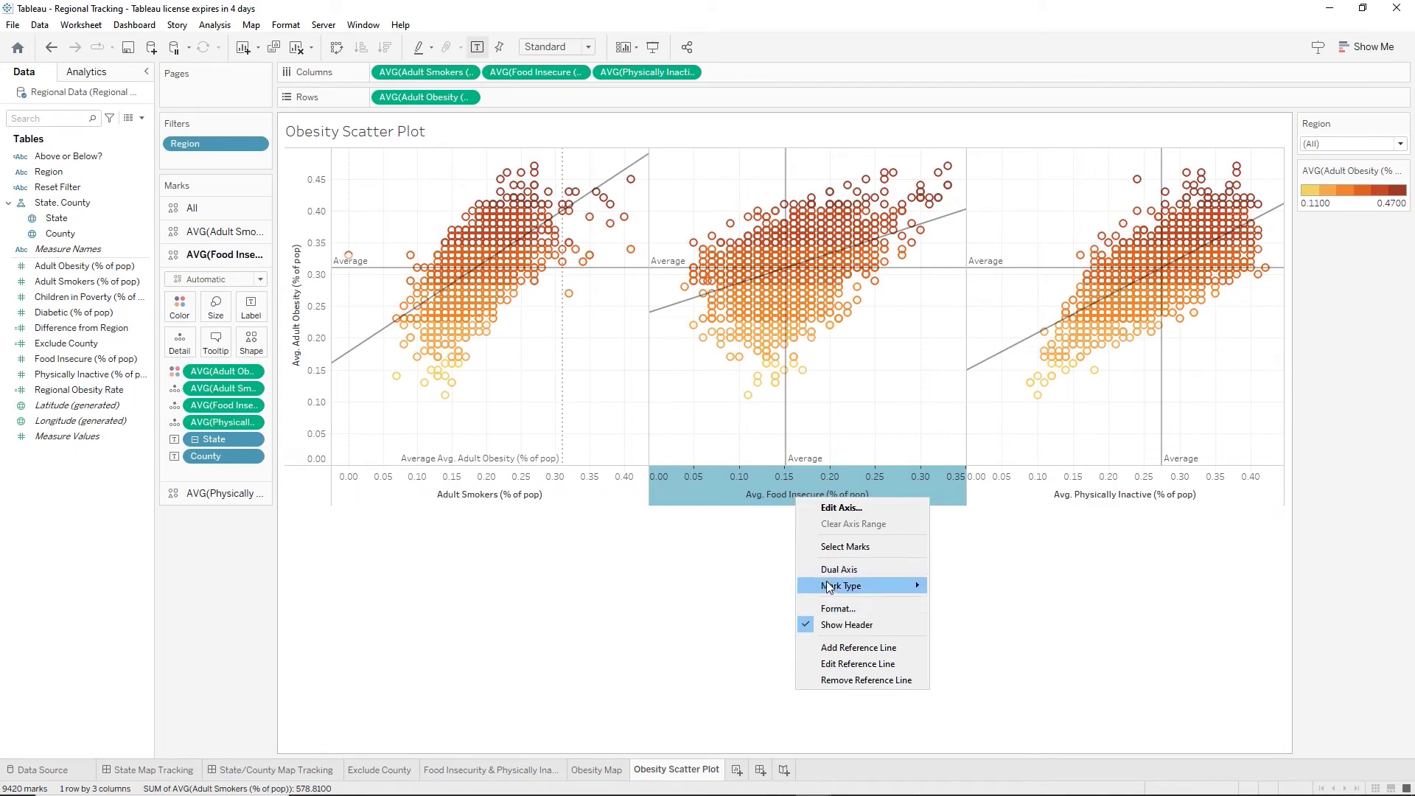
mouse_move(836, 584)
left_click(848, 510)
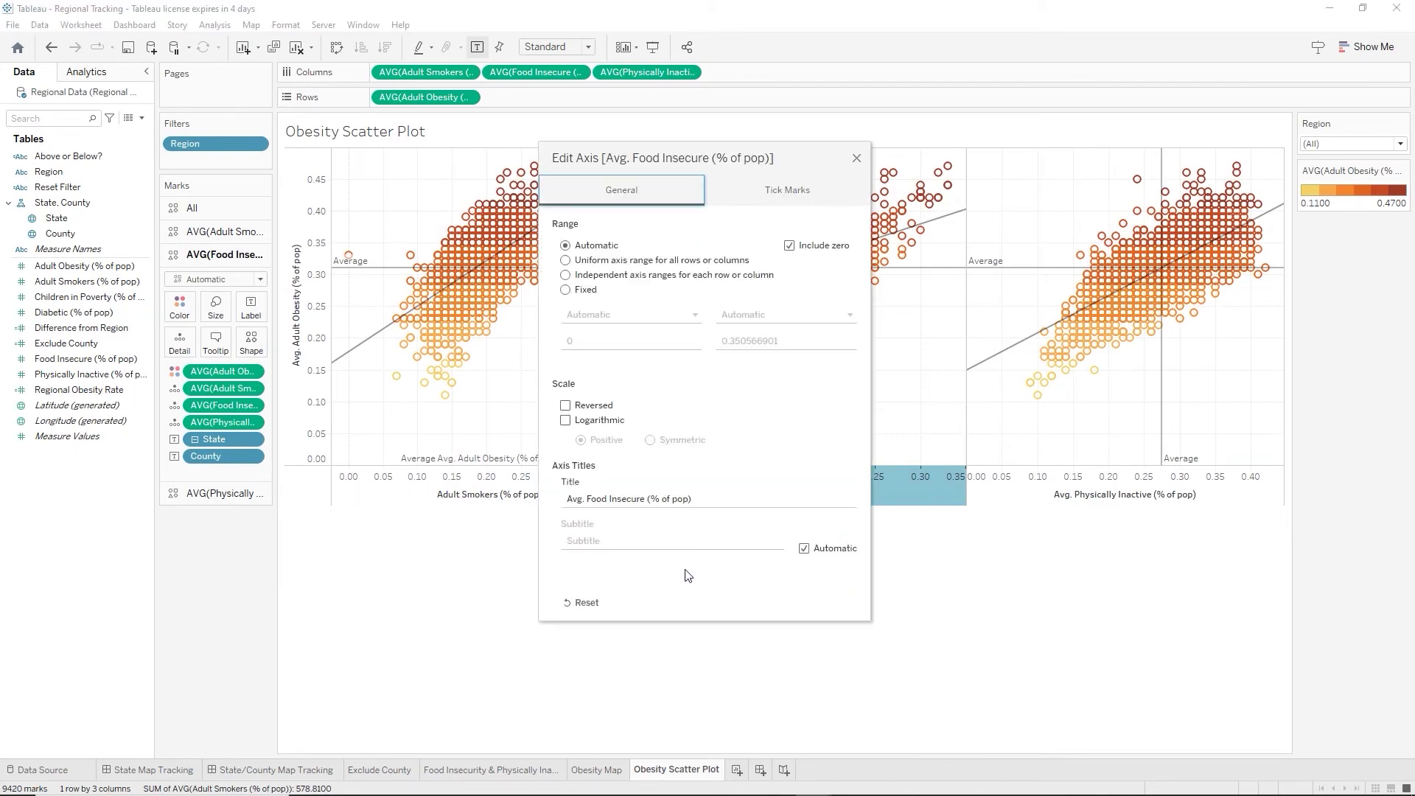
triple_click(699, 500)
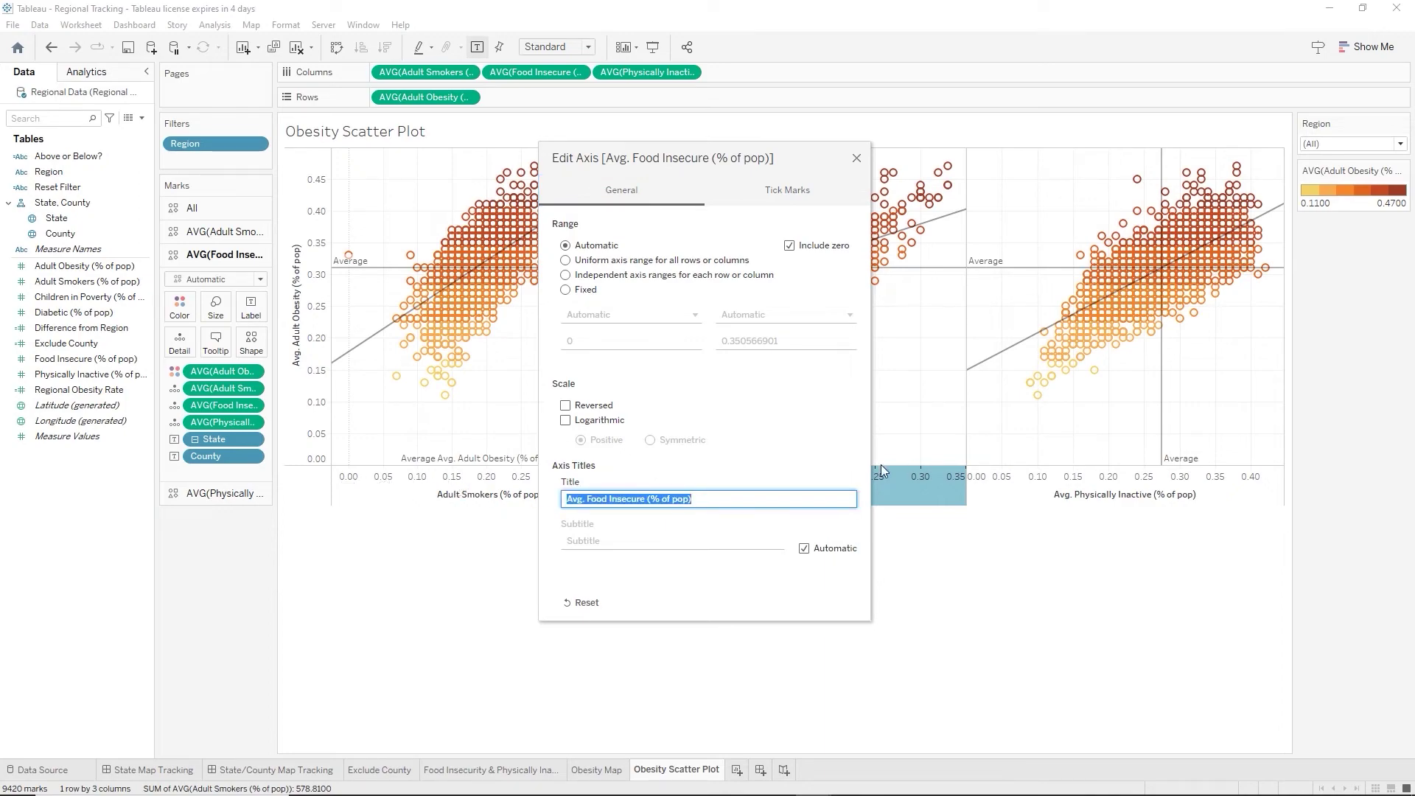
type("Food Insecurity")
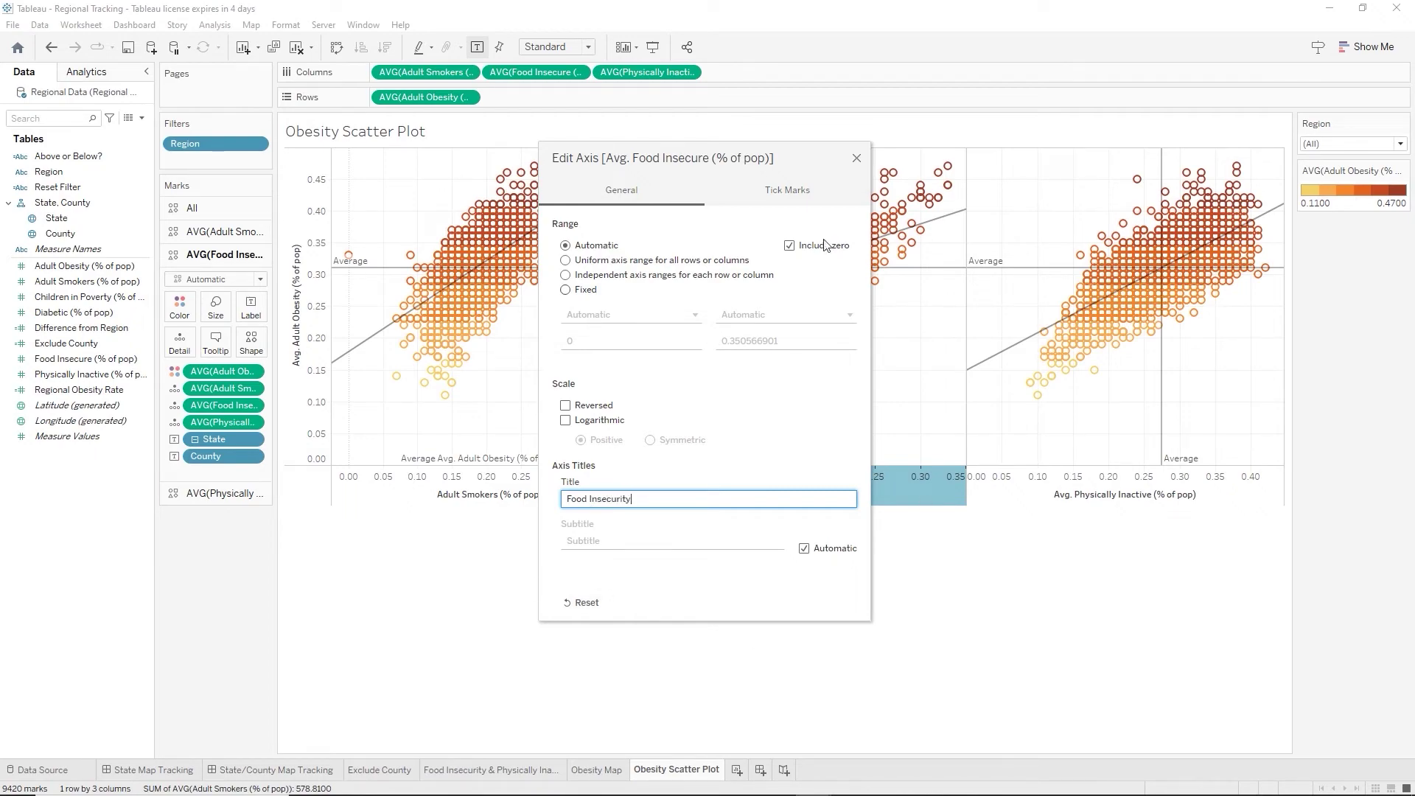
left_click(856, 159)
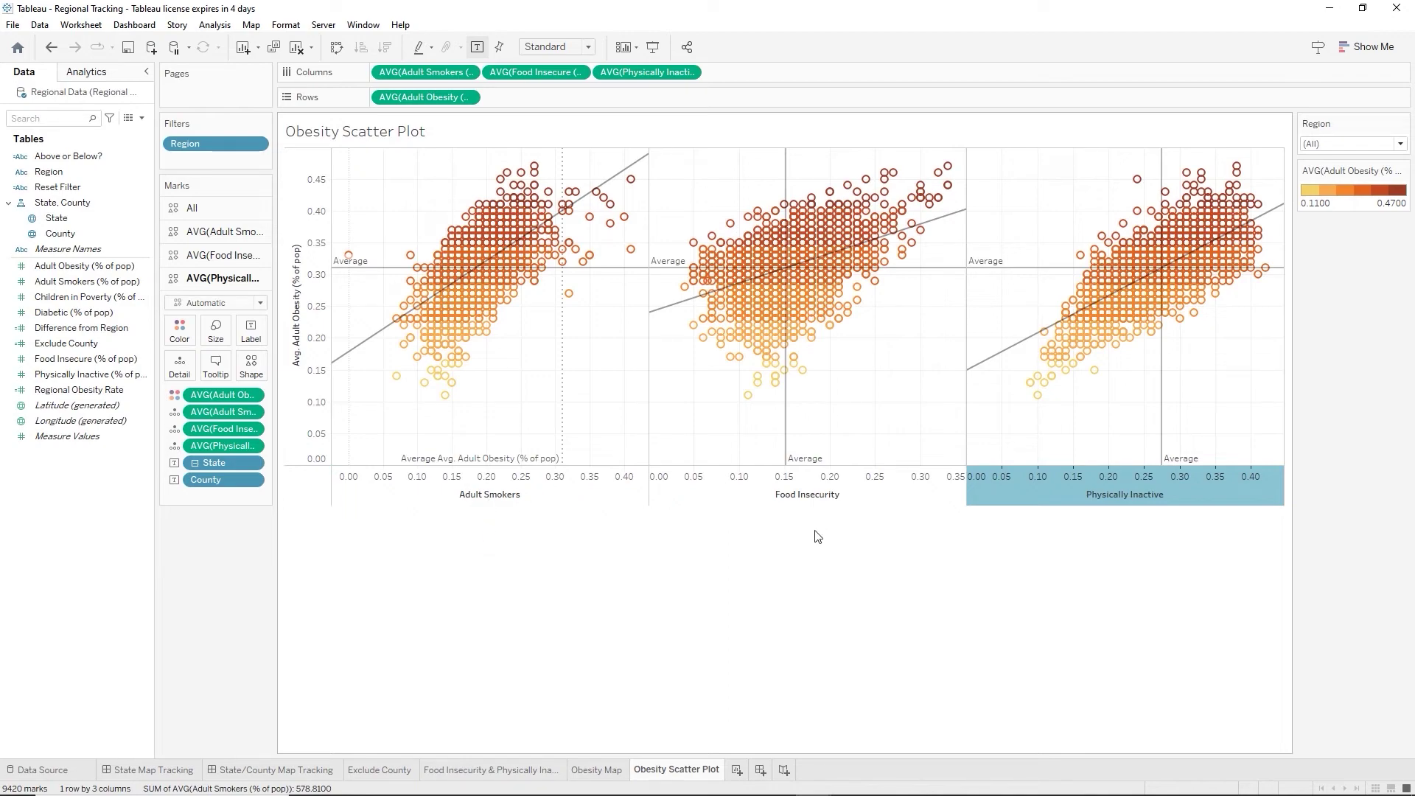
Replace the sheet title with "Obesity's correlation with smoking, diet, and exercise - " followed by the inserted Region field.
double_click(440, 134)
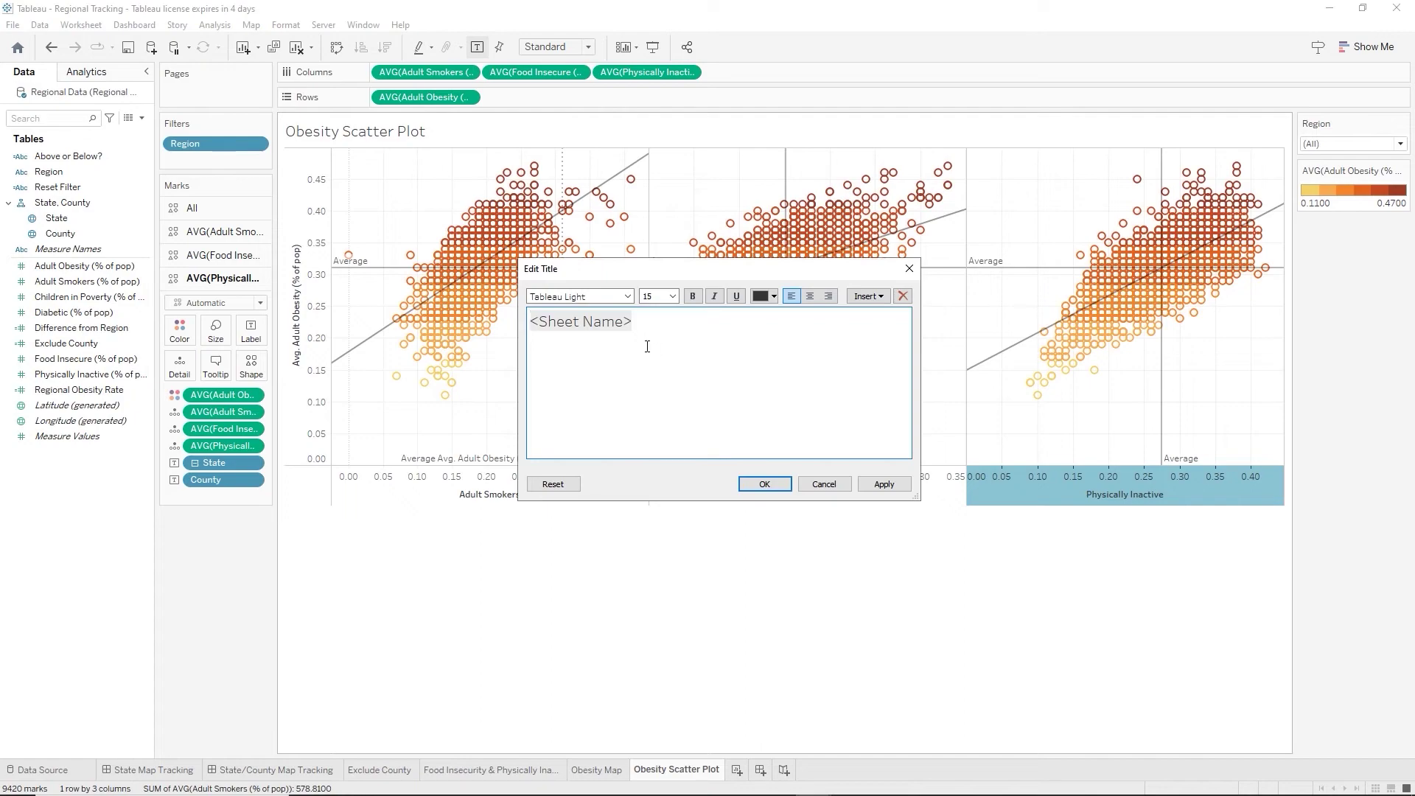
left_click_drag(644, 322, 530, 322)
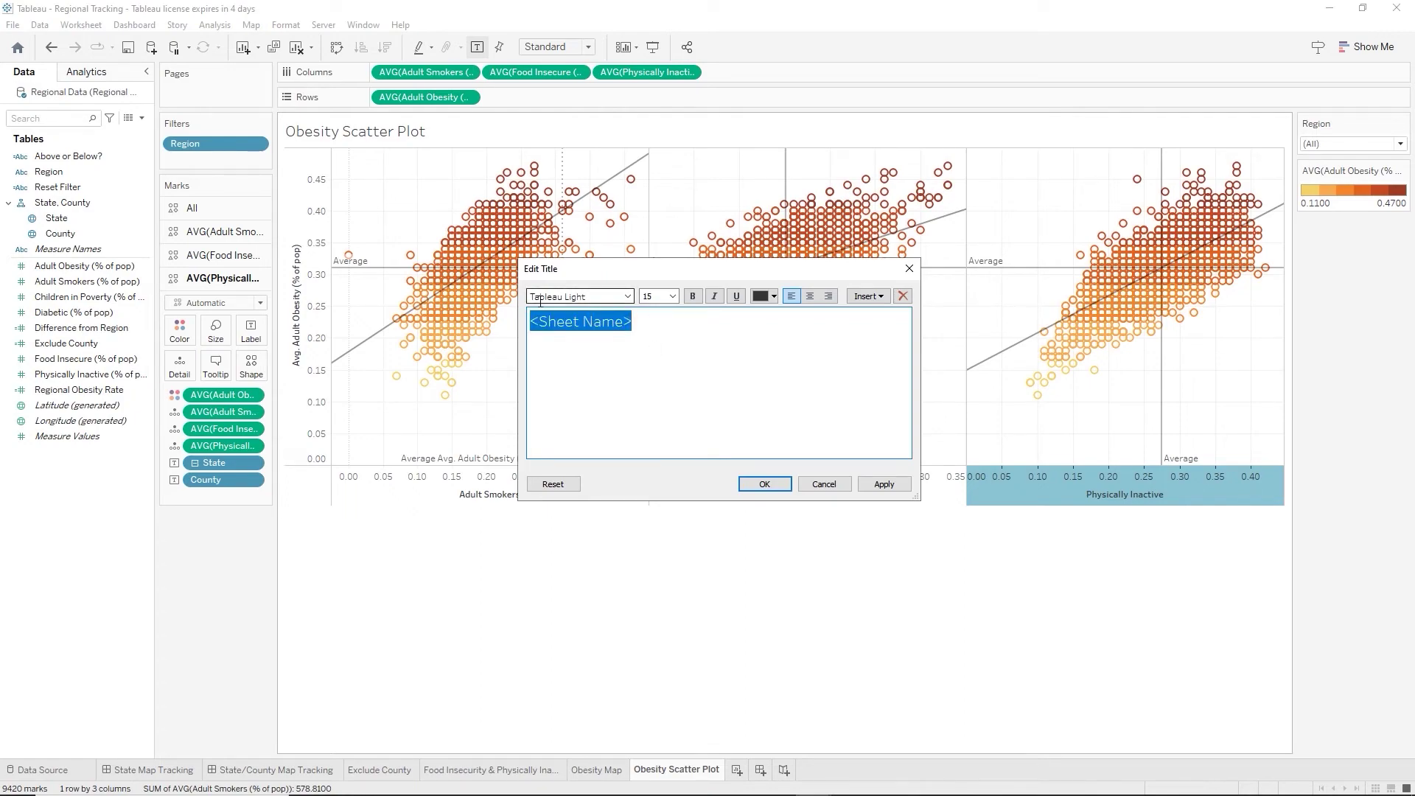
type("O")
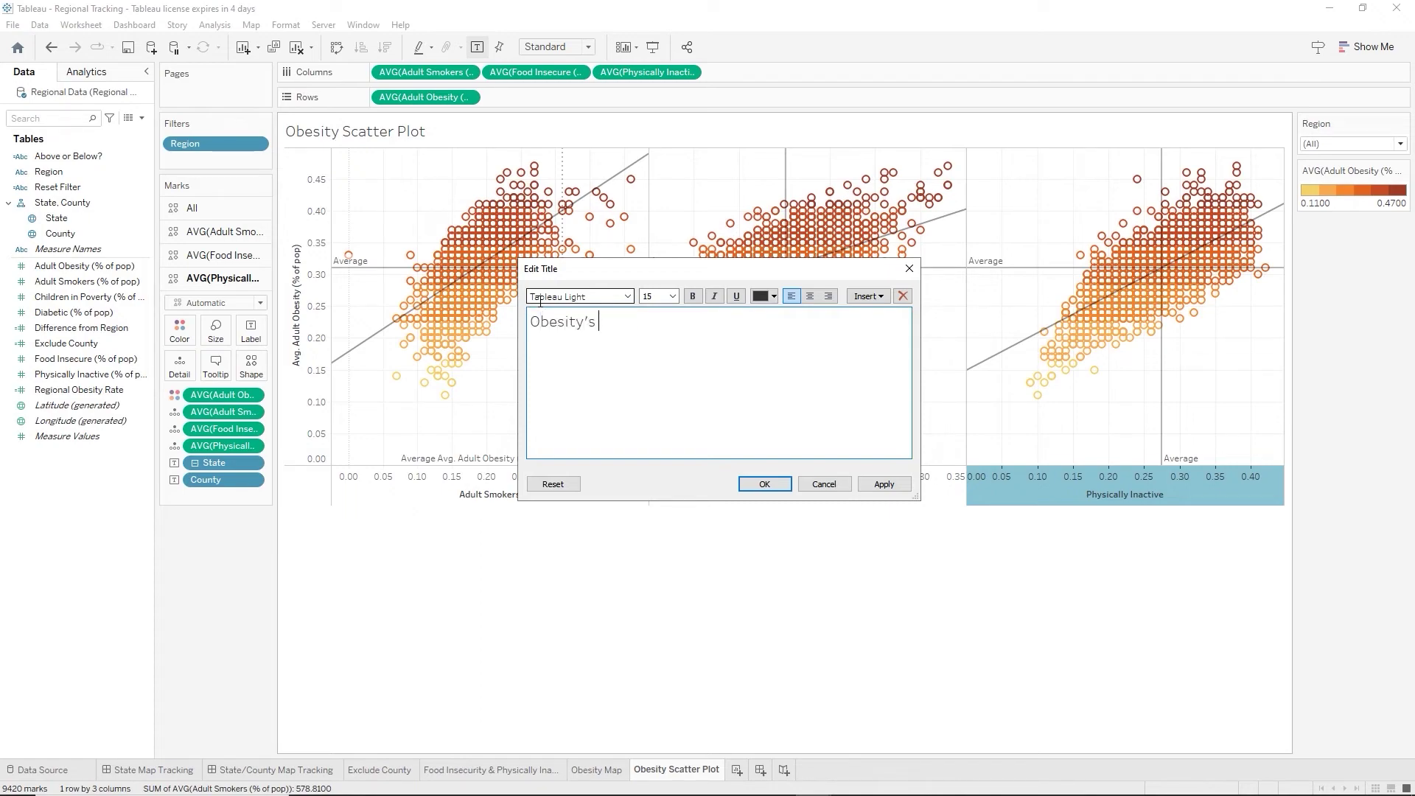
type("besity's correlation with smoking,")
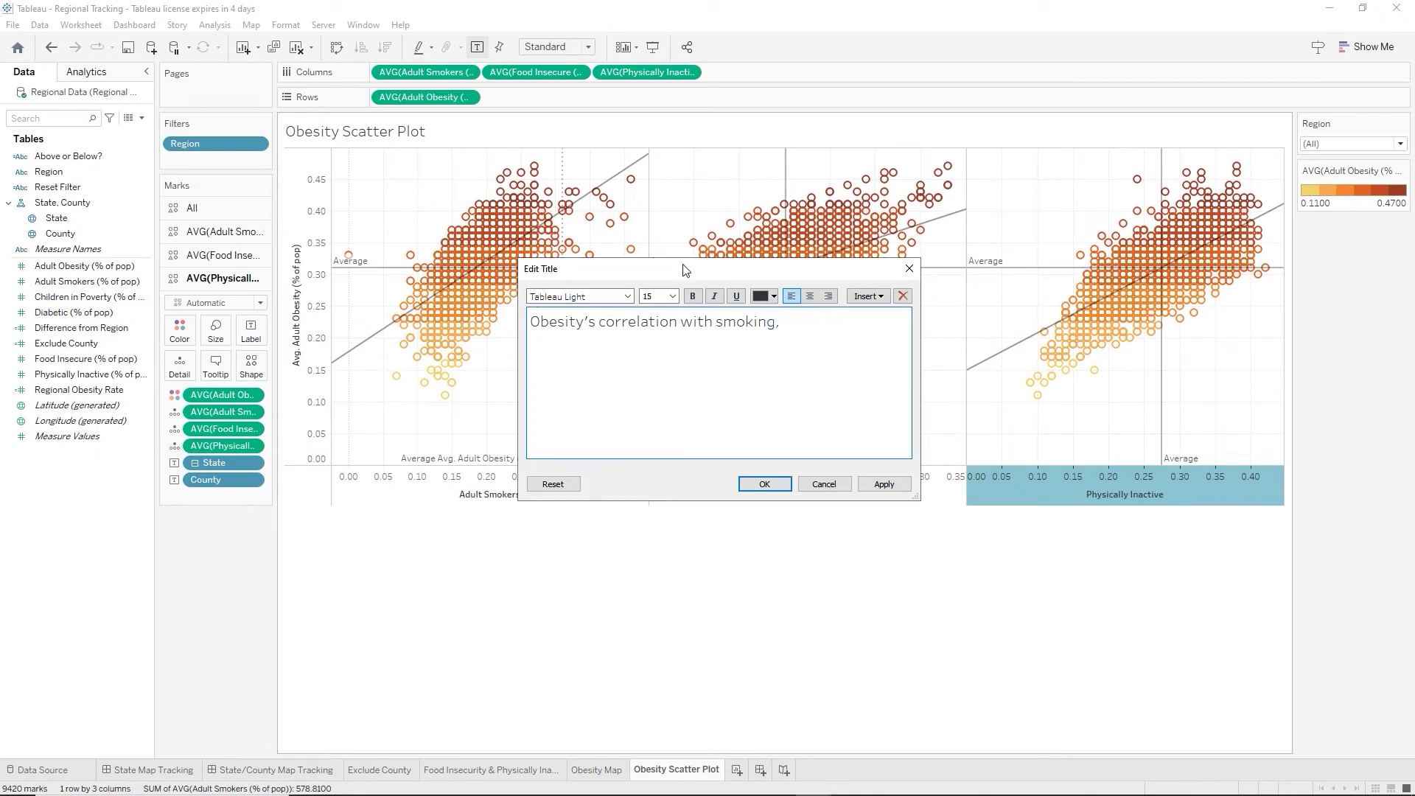
left_click_drag(660, 264, 662, 228)
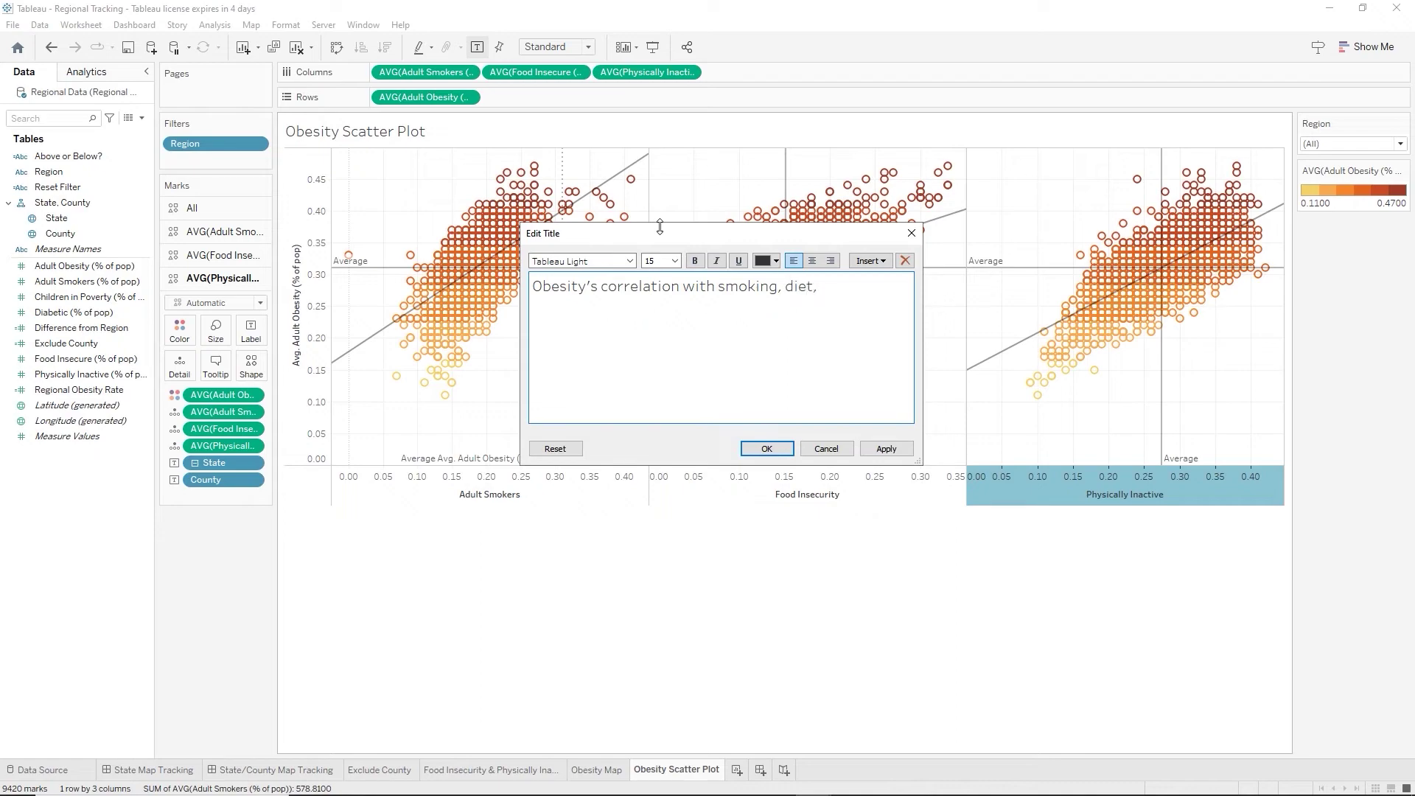
type("and exercise -")
left_click(866, 261)
left_click(887, 564)
left_click(773, 450)
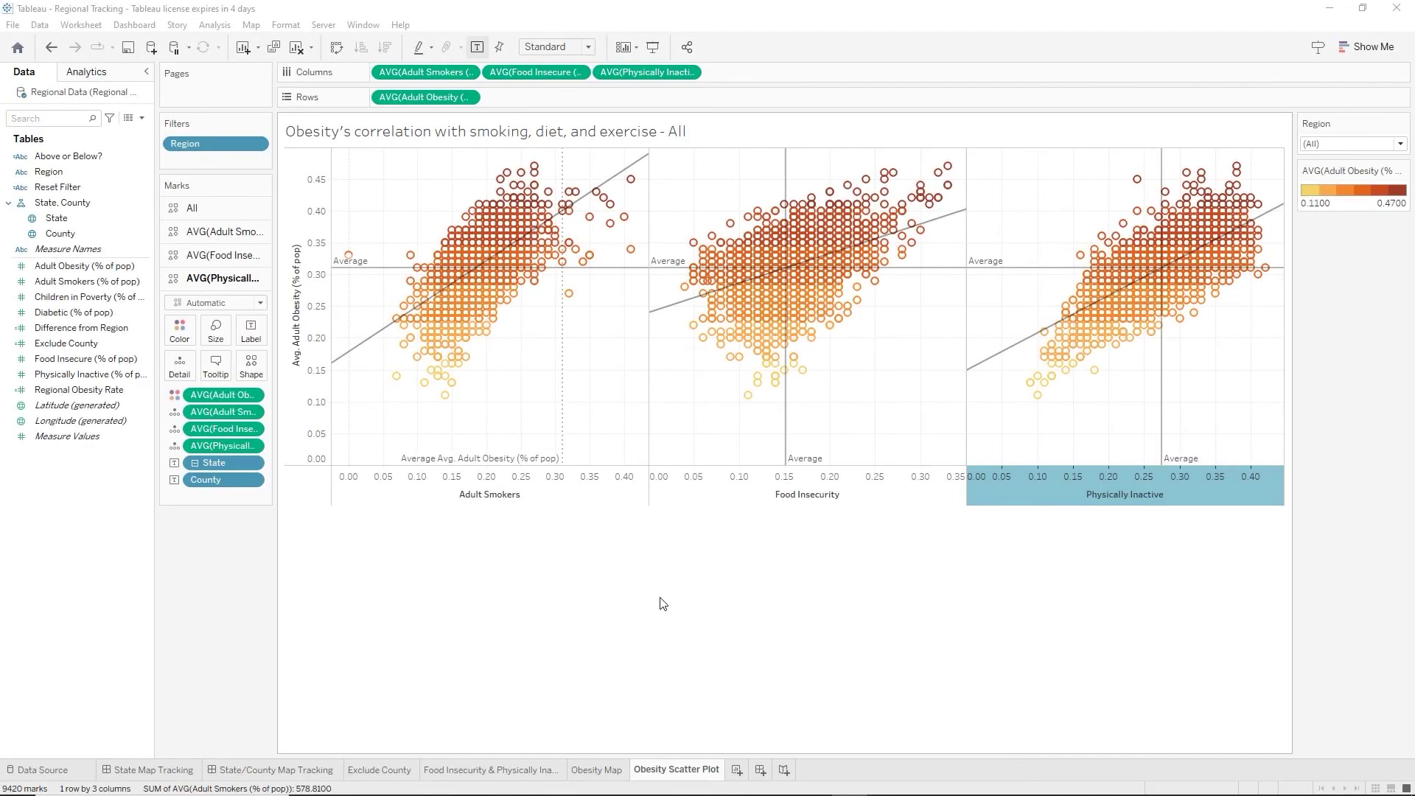
left_click(662, 604)
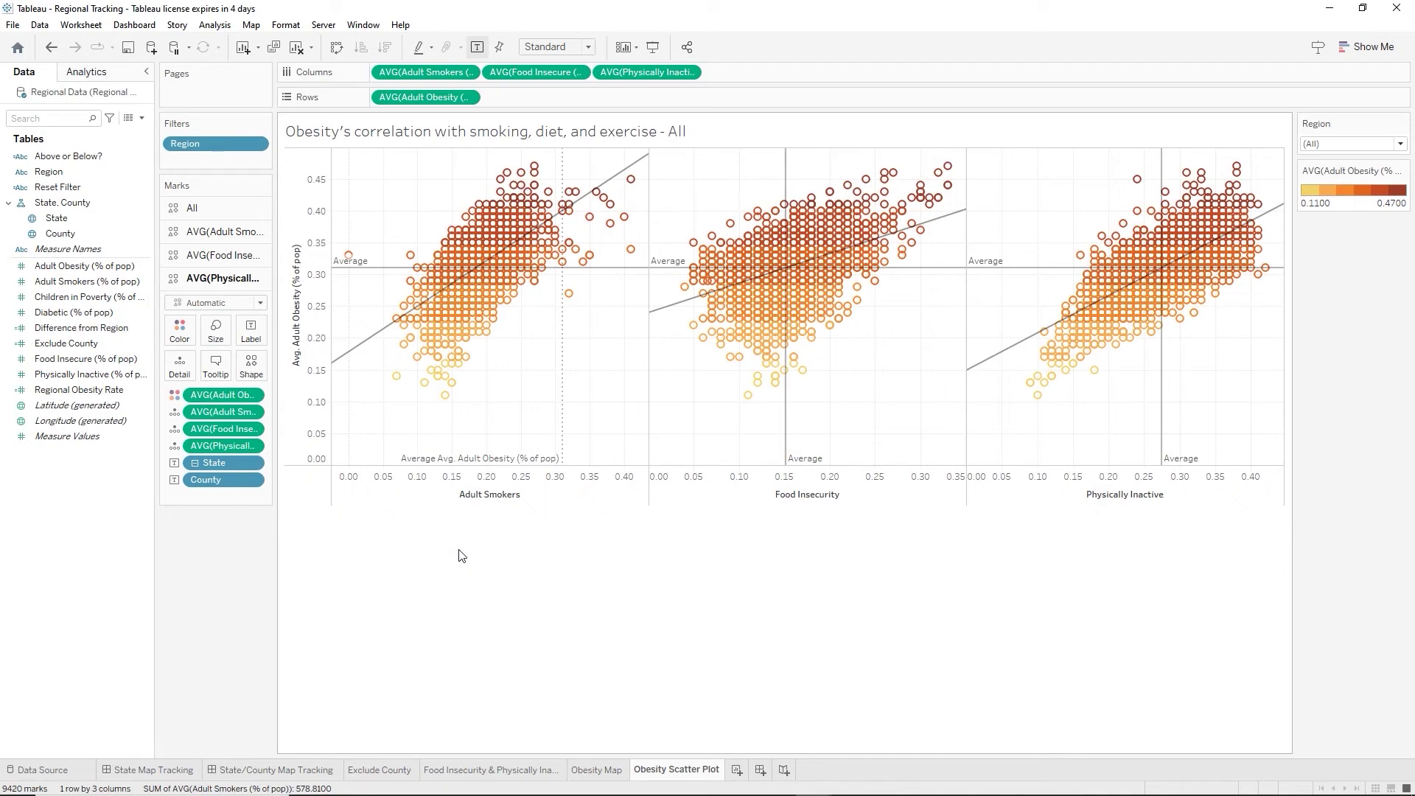
Create a new dashboard with a custom fixed size of 1500 px wide by 1080 px high.
mouse_move(445, 361)
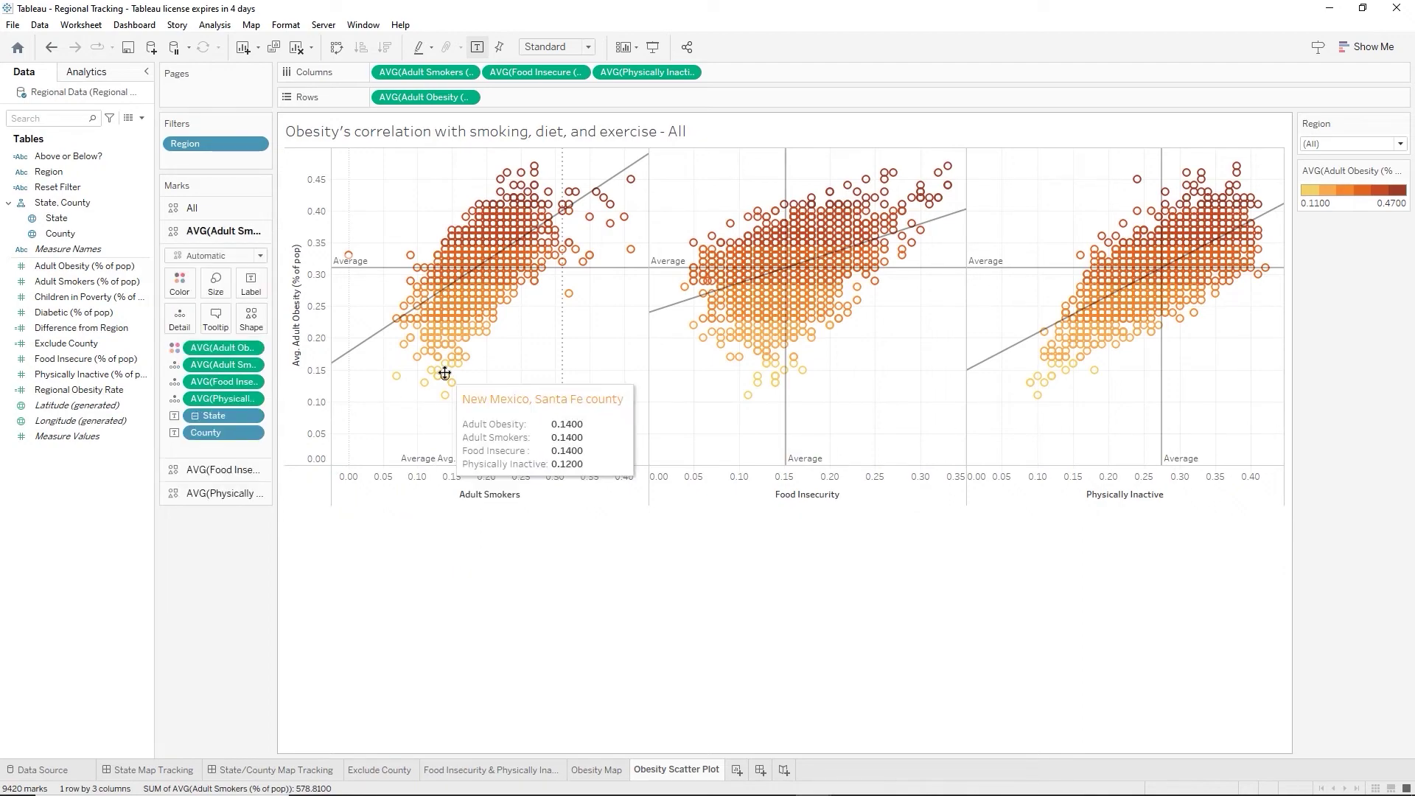
mouse_move(458, 320)
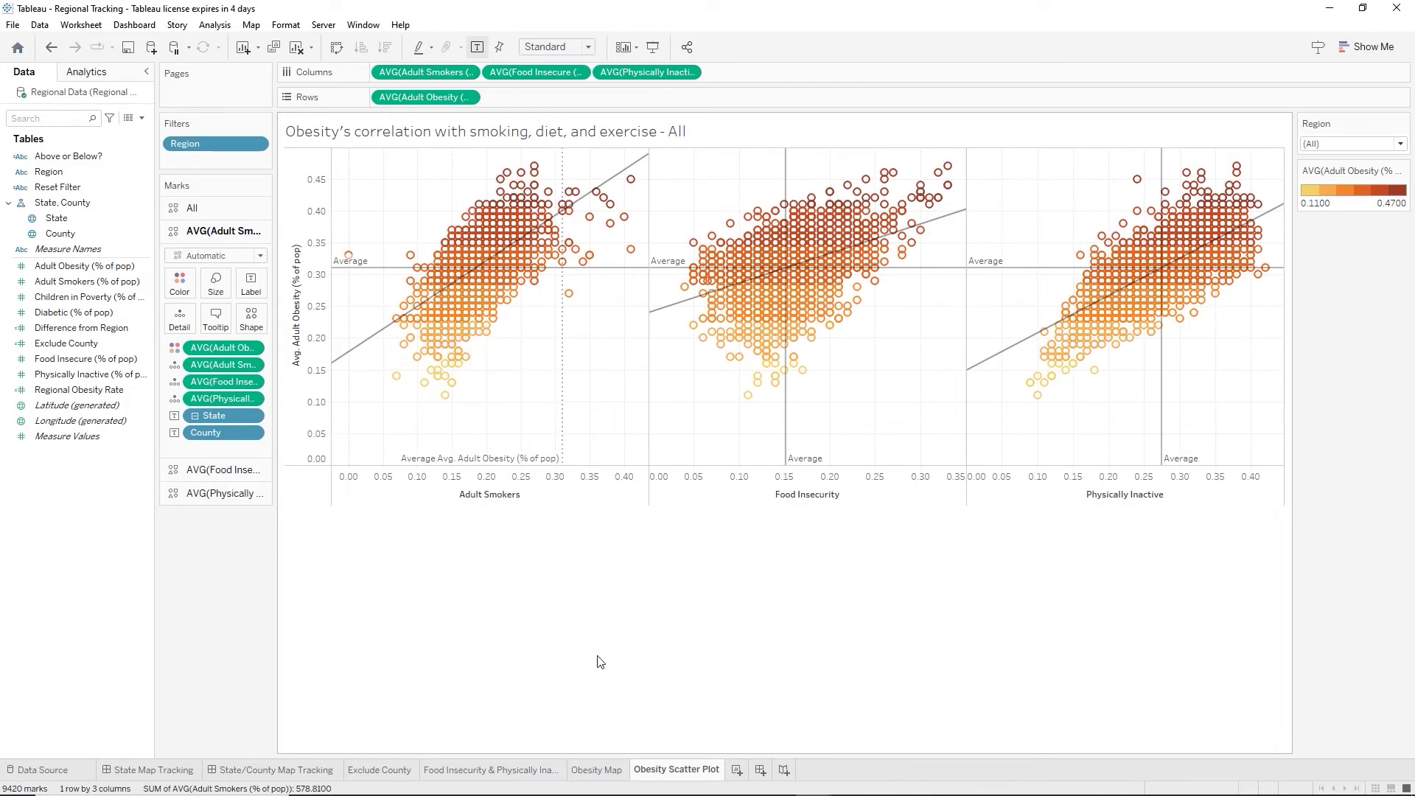
left_click(761, 772)
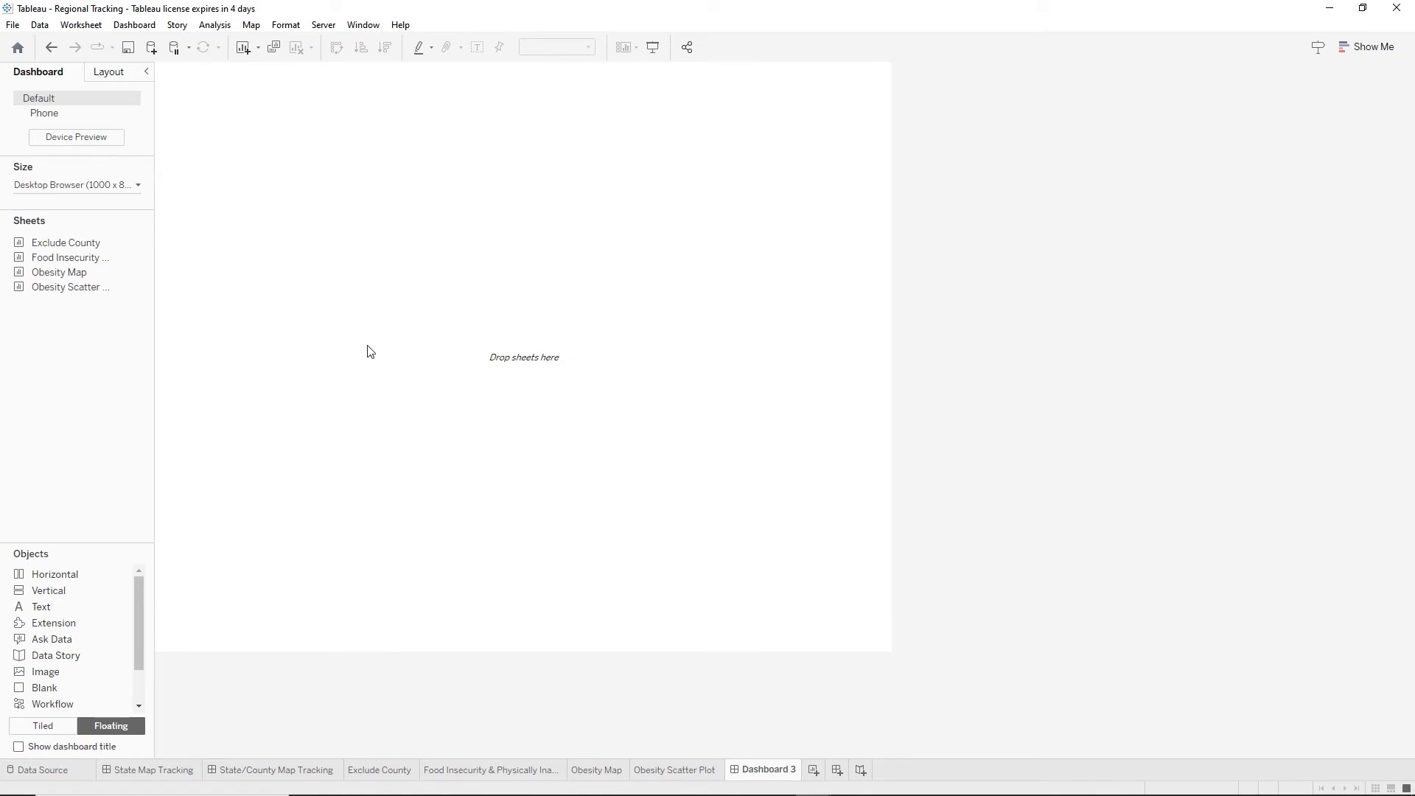
left_click(100, 191)
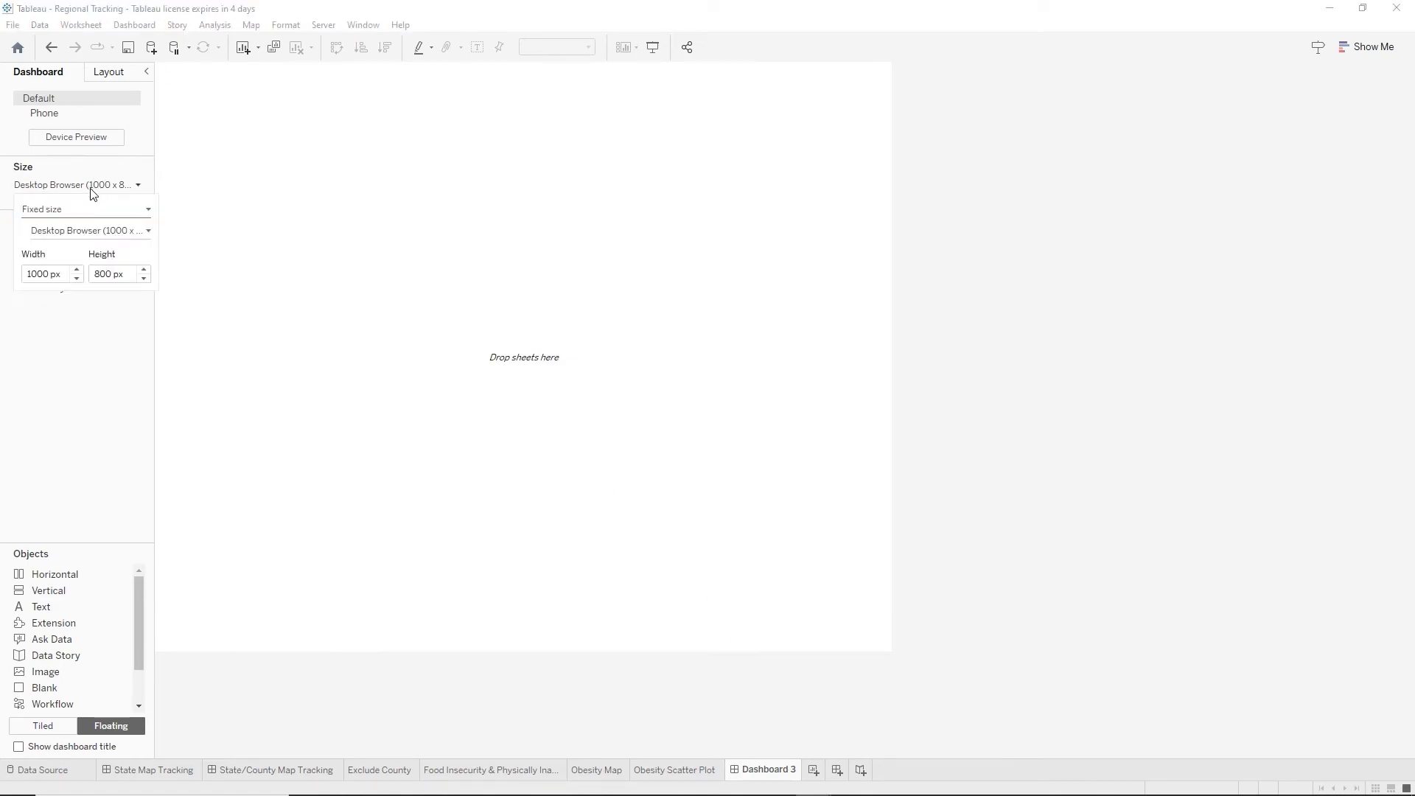
double_click(33, 273)
type("1500")
key("Tab")
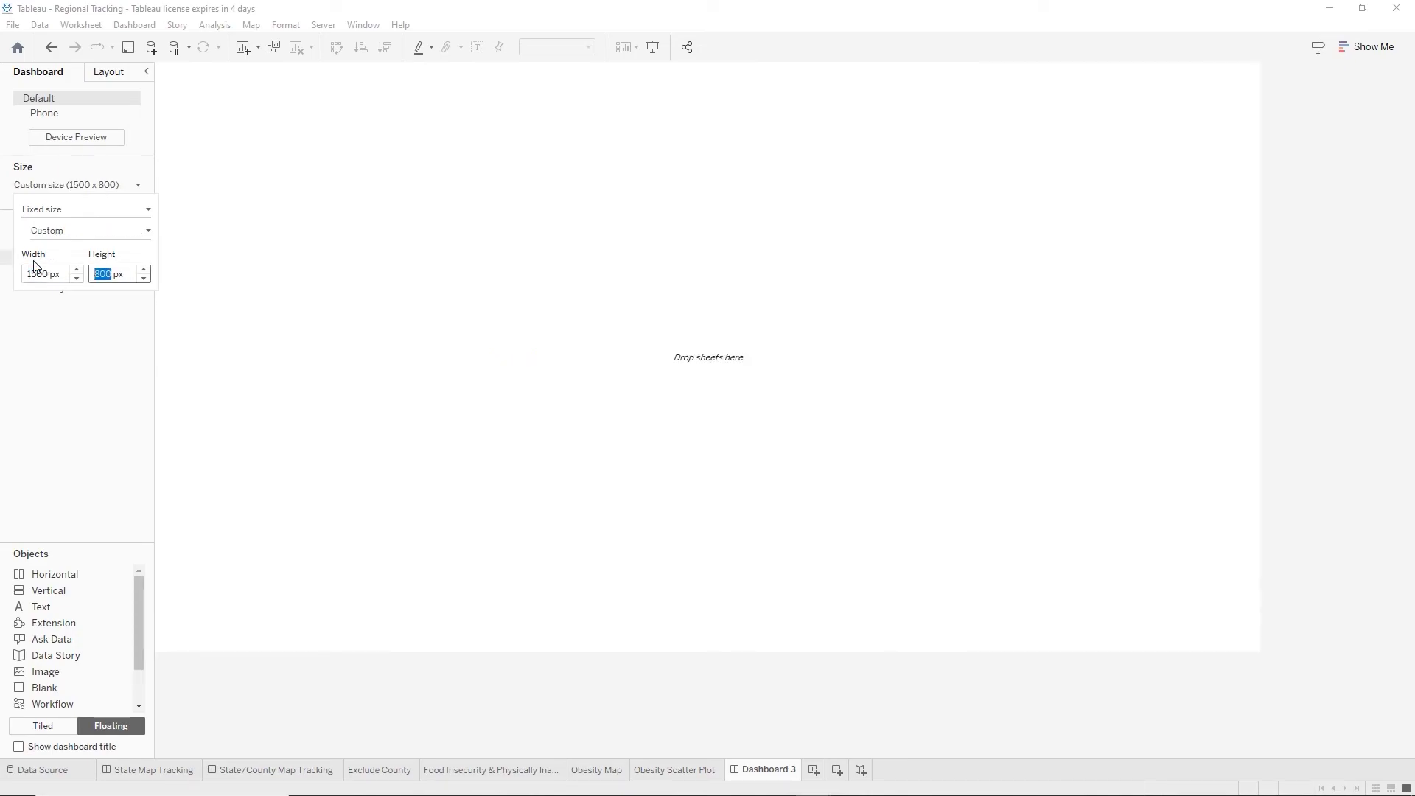
type("100")
key("BackSpace")
type("80")
key("Return")
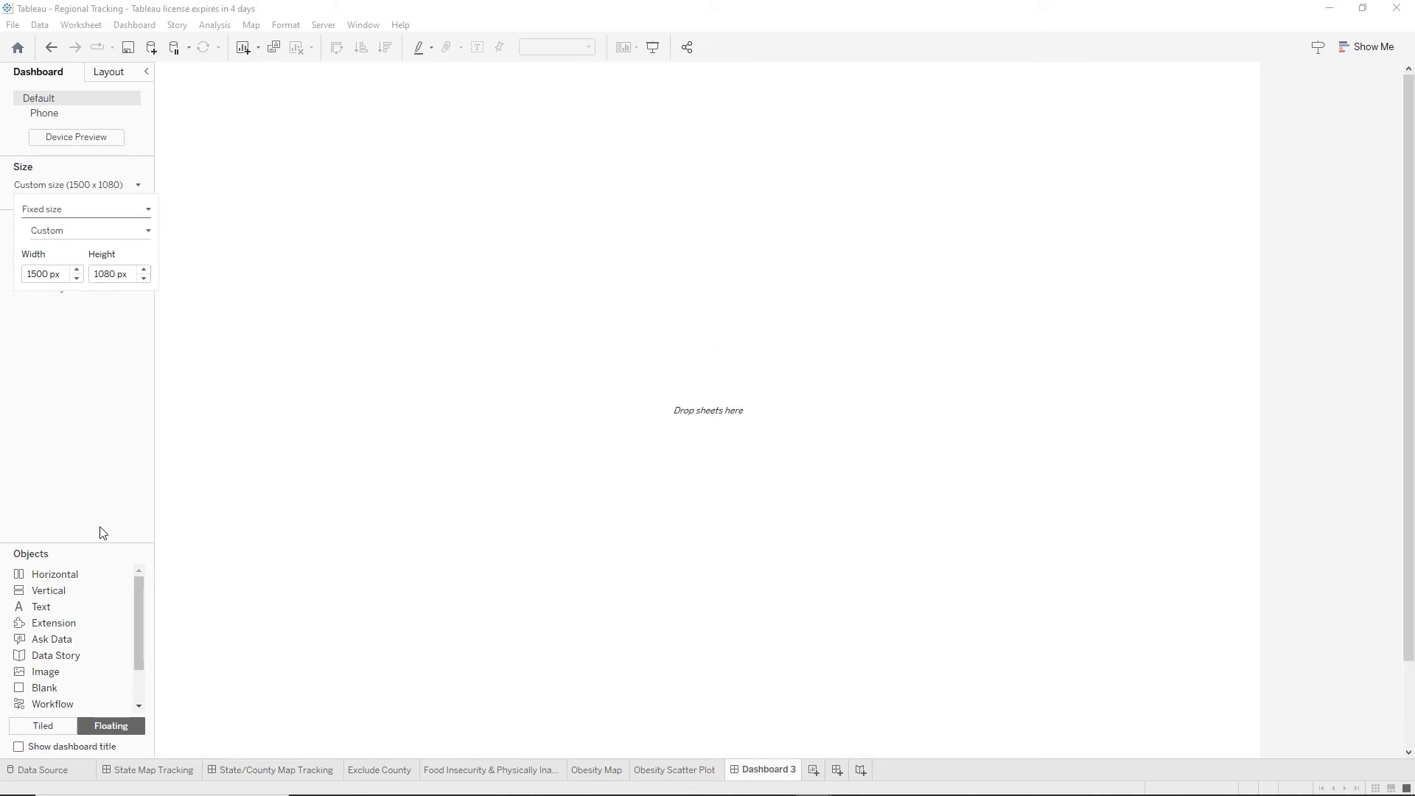
Add a tiled vertical container to the dashboard and stack the Obesity Map above the Obesity Scatter Plot inside it.
left_click(33, 725)
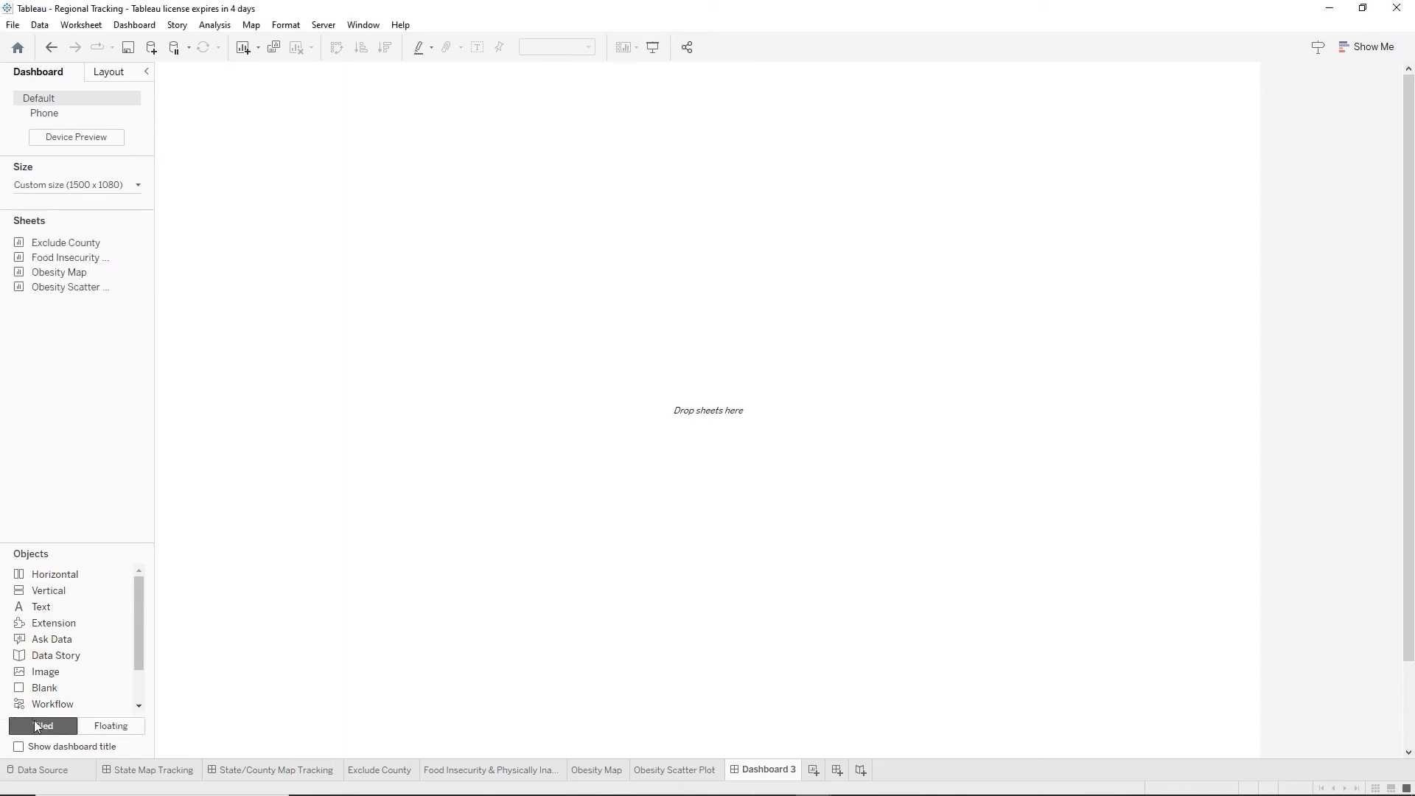
left_click_drag(28, 590, 585, 527)
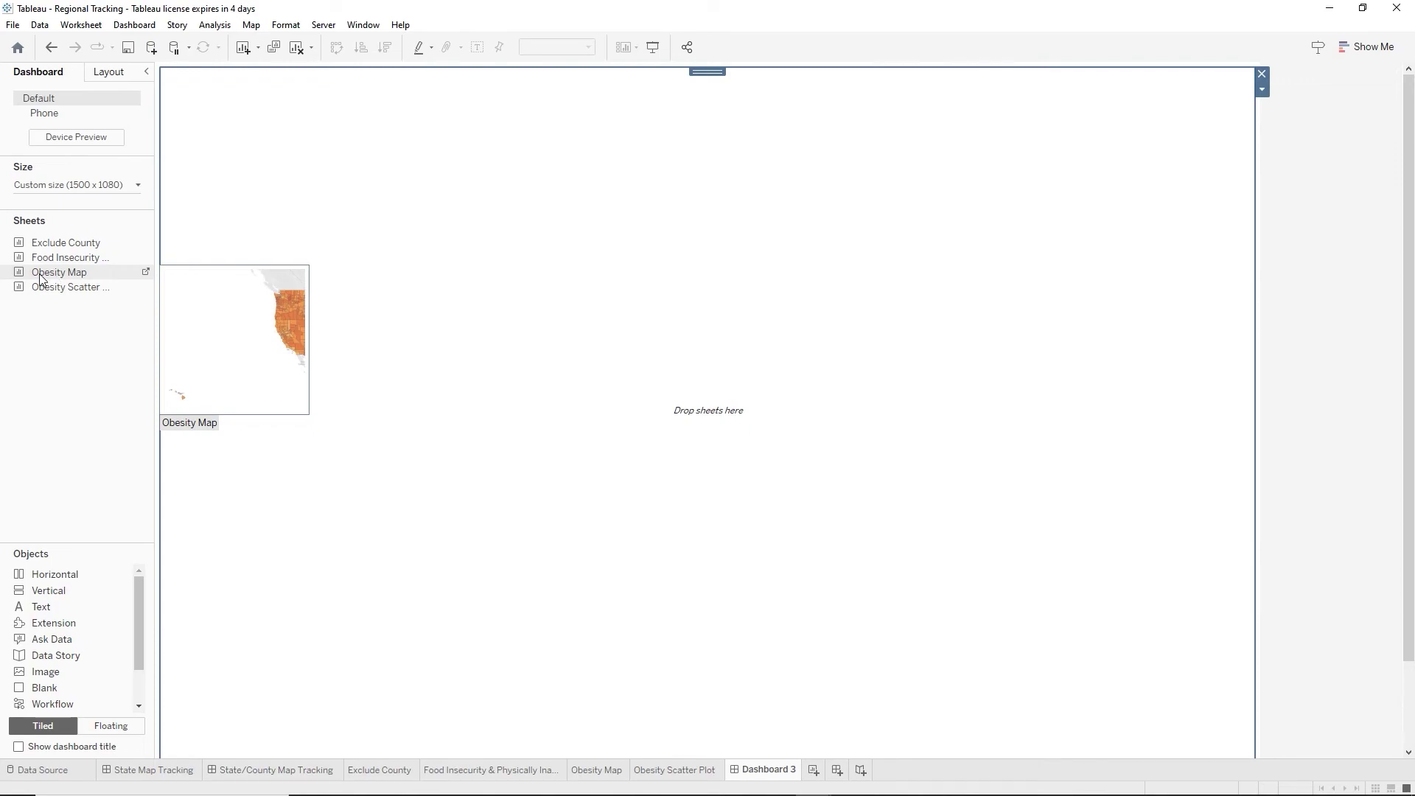
left_click_drag(40, 278, 466, 279)
left_click_drag(658, 156, 662, 143)
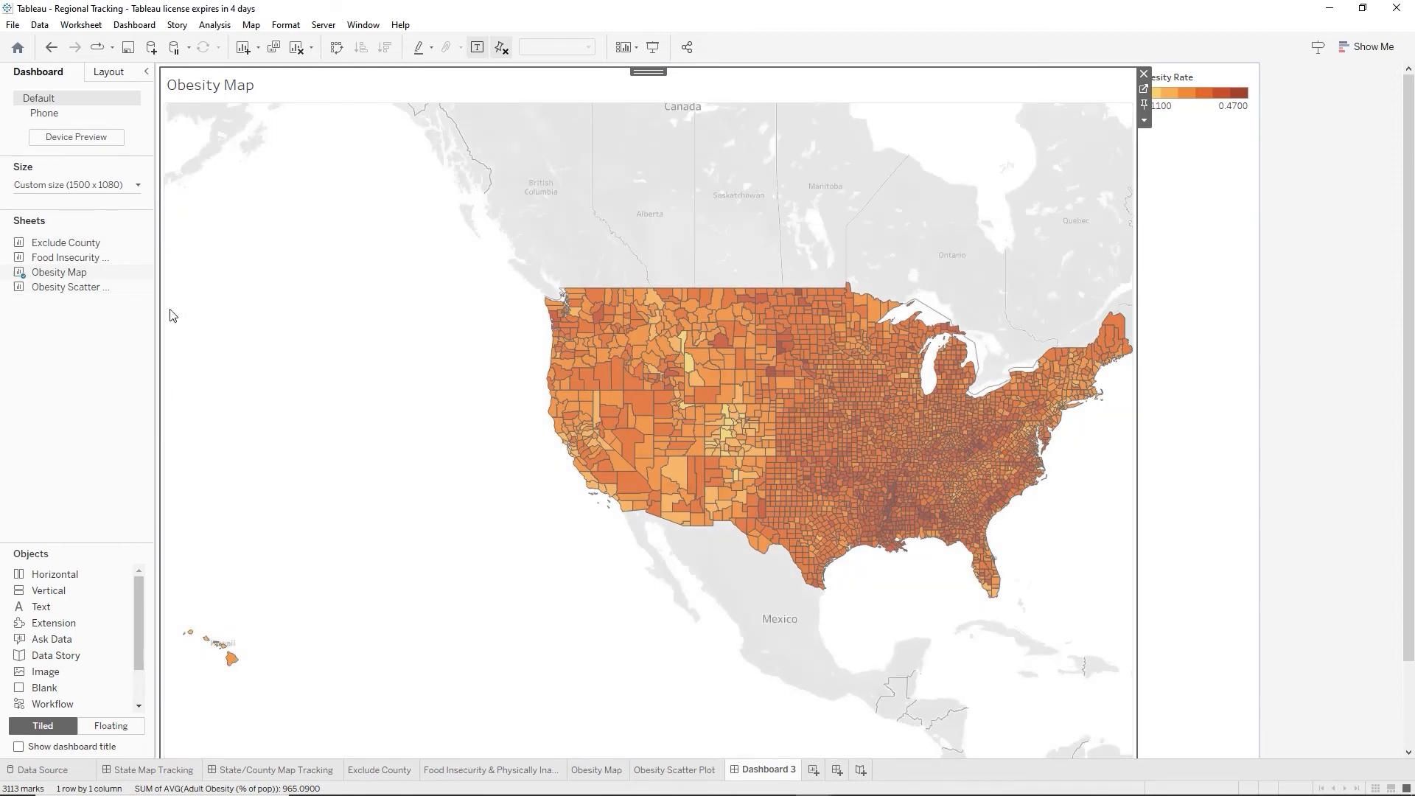
mouse_move(51, 295)
left_click_drag(51, 295, 774, 723)
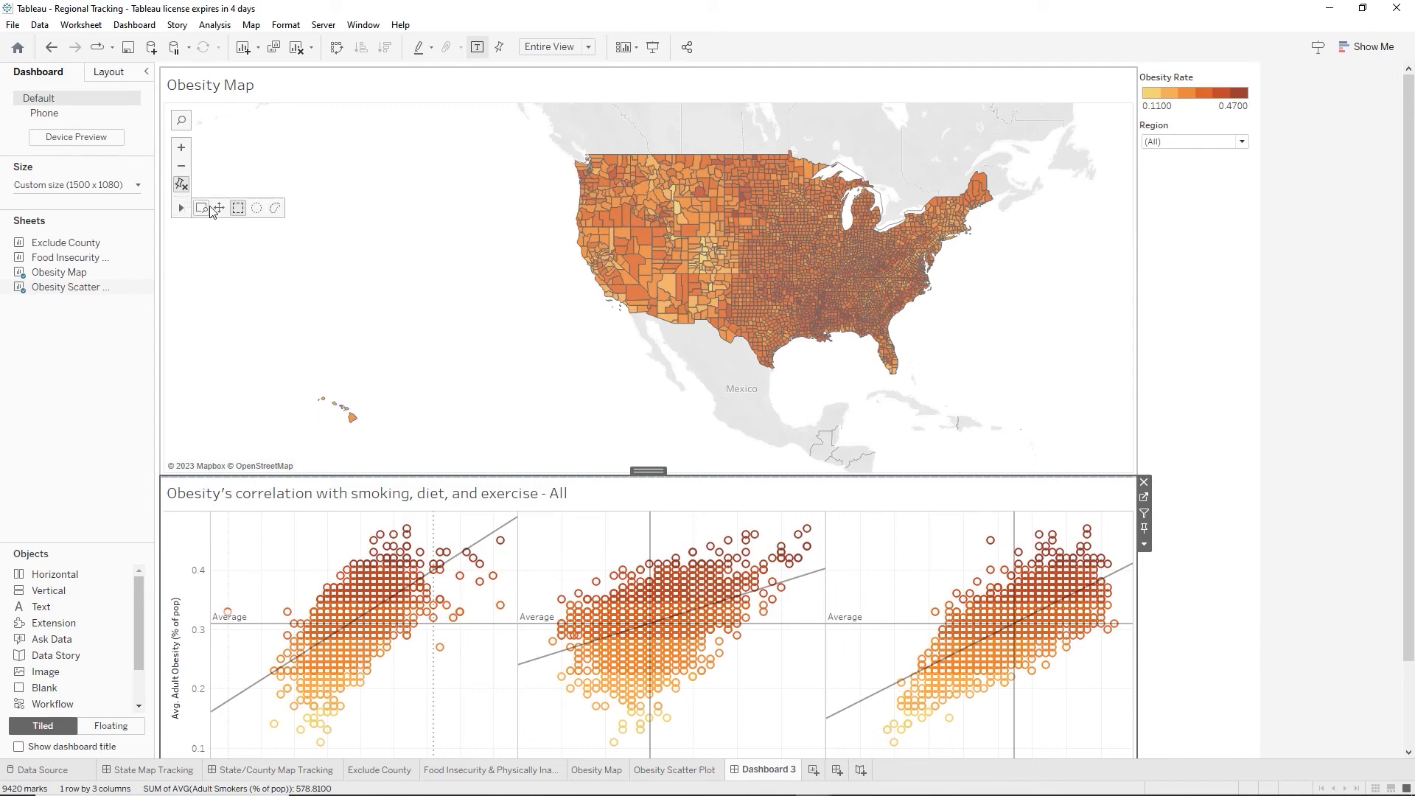
Pan and zoom the dashboard's Obesity Map so the contiguous United States is centred and fills the map area.
left_click(219, 209)
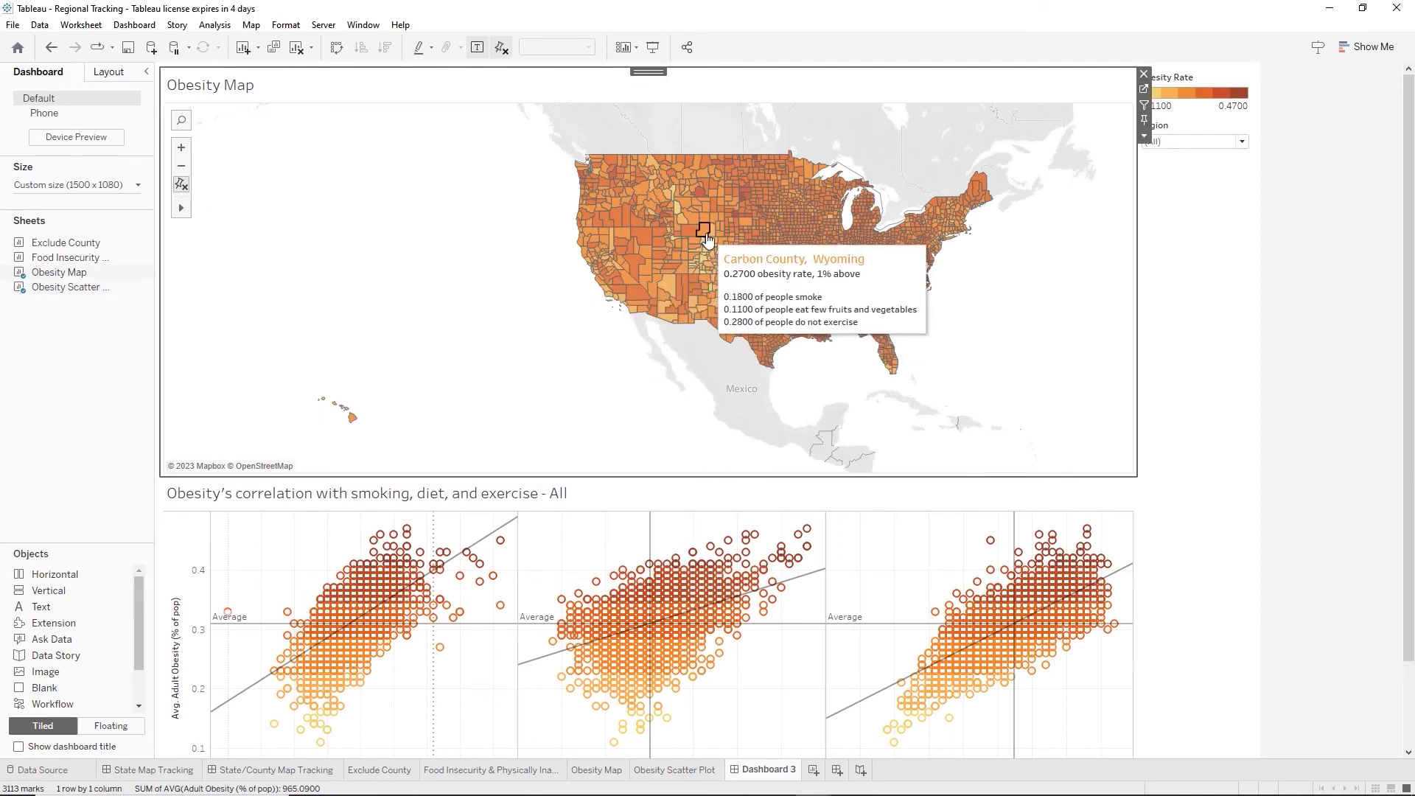
left_click_drag(686, 234, 552, 233)
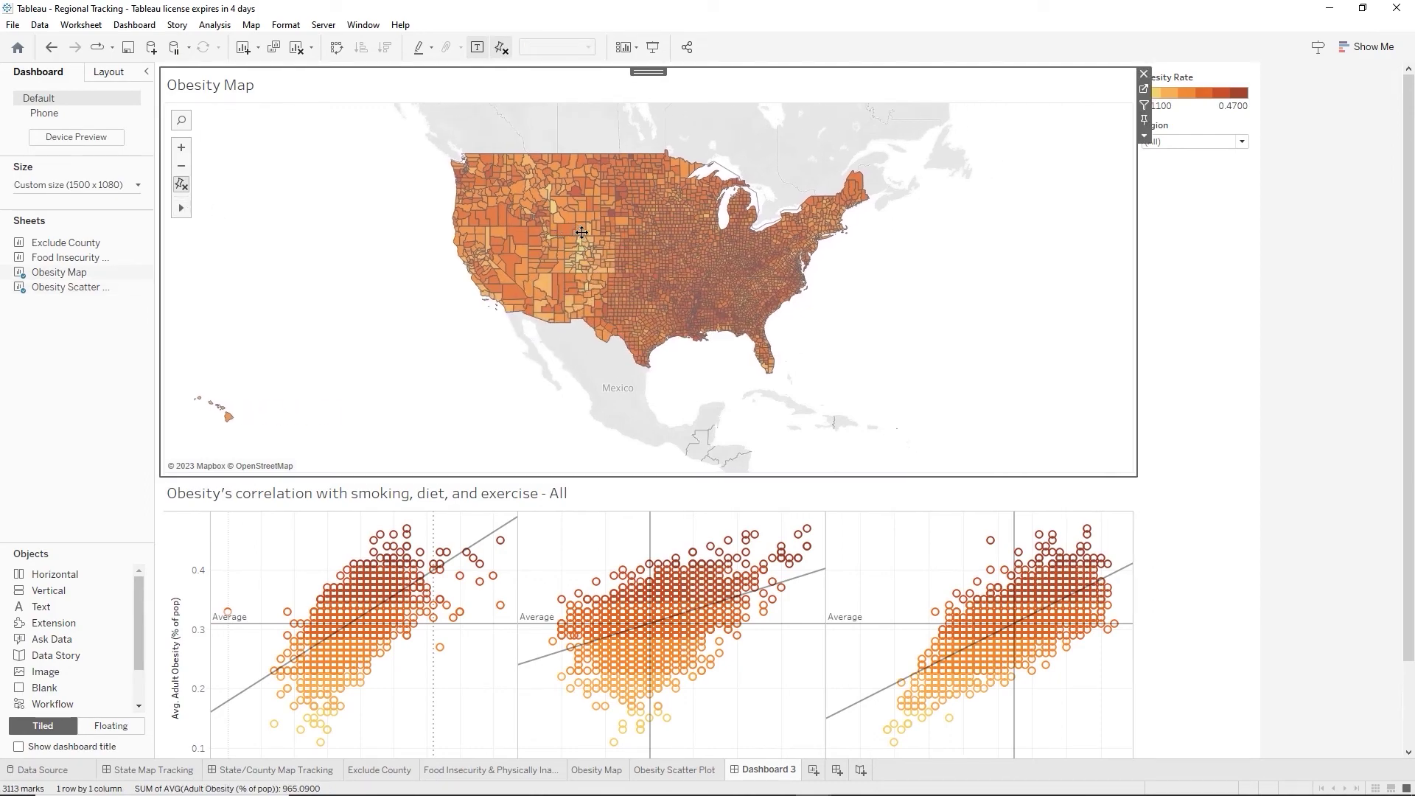
scroll(643, 302, "up", 2)
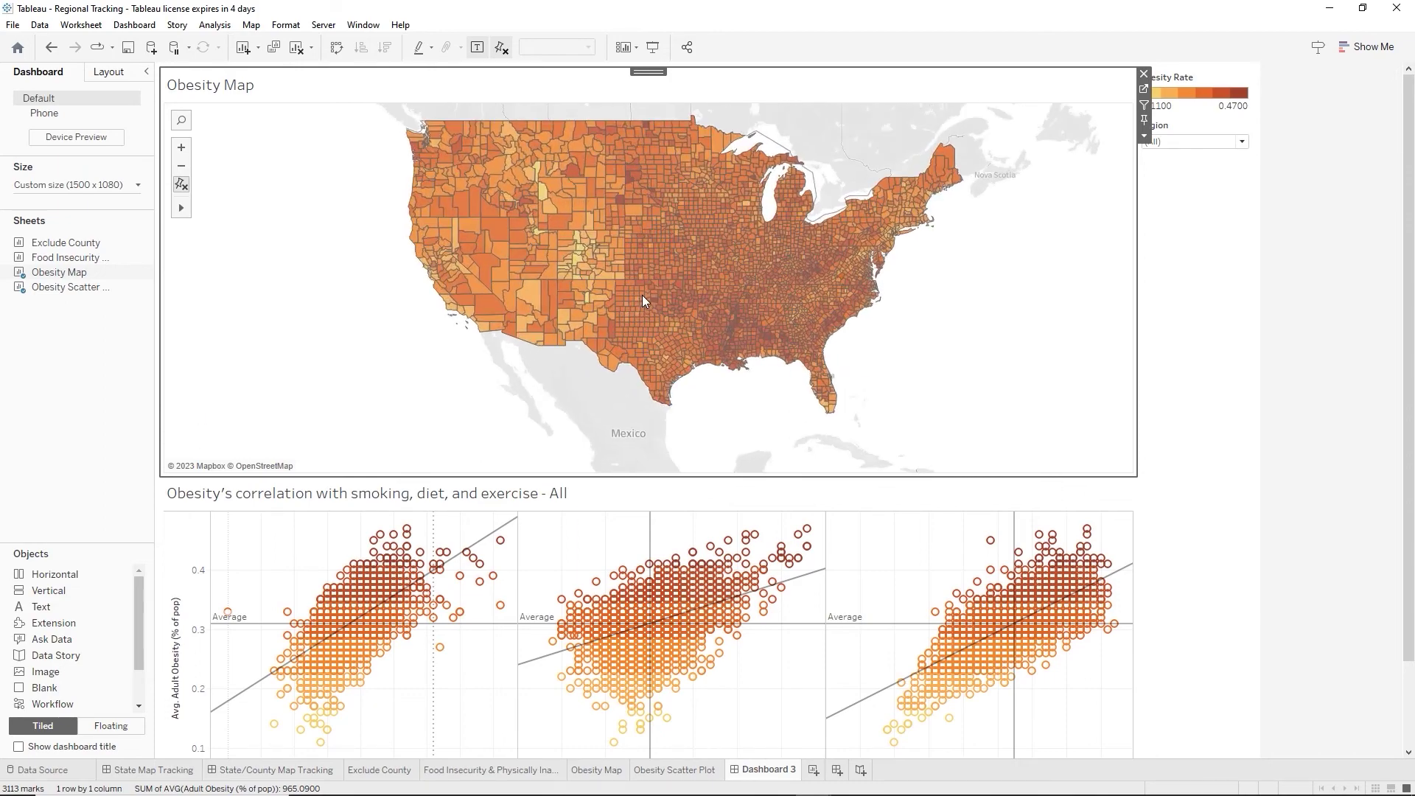
Look over the dashboard's legend and filter column, the map and the full height of the scatter plots.
left_click(1206, 213)
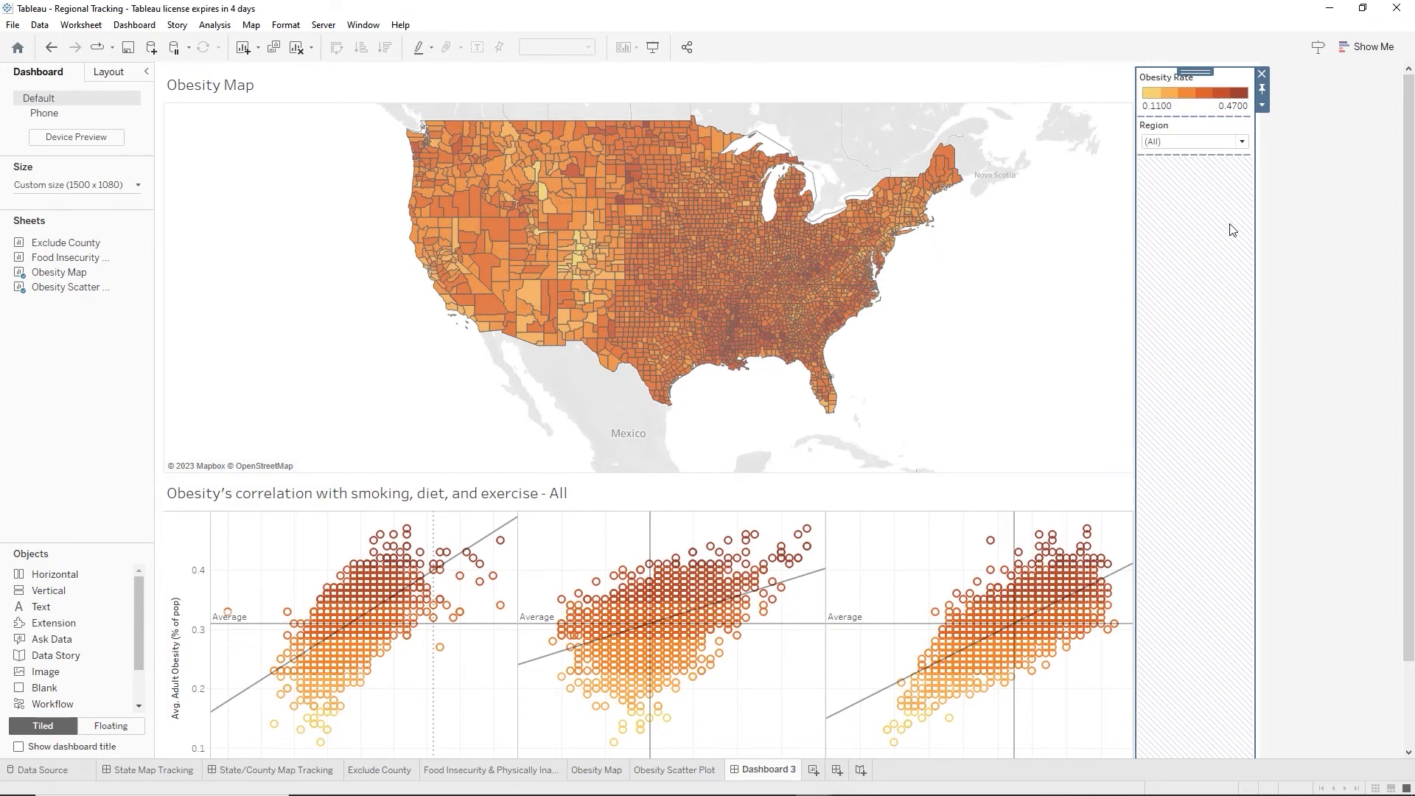
mouse_move(778, 254)
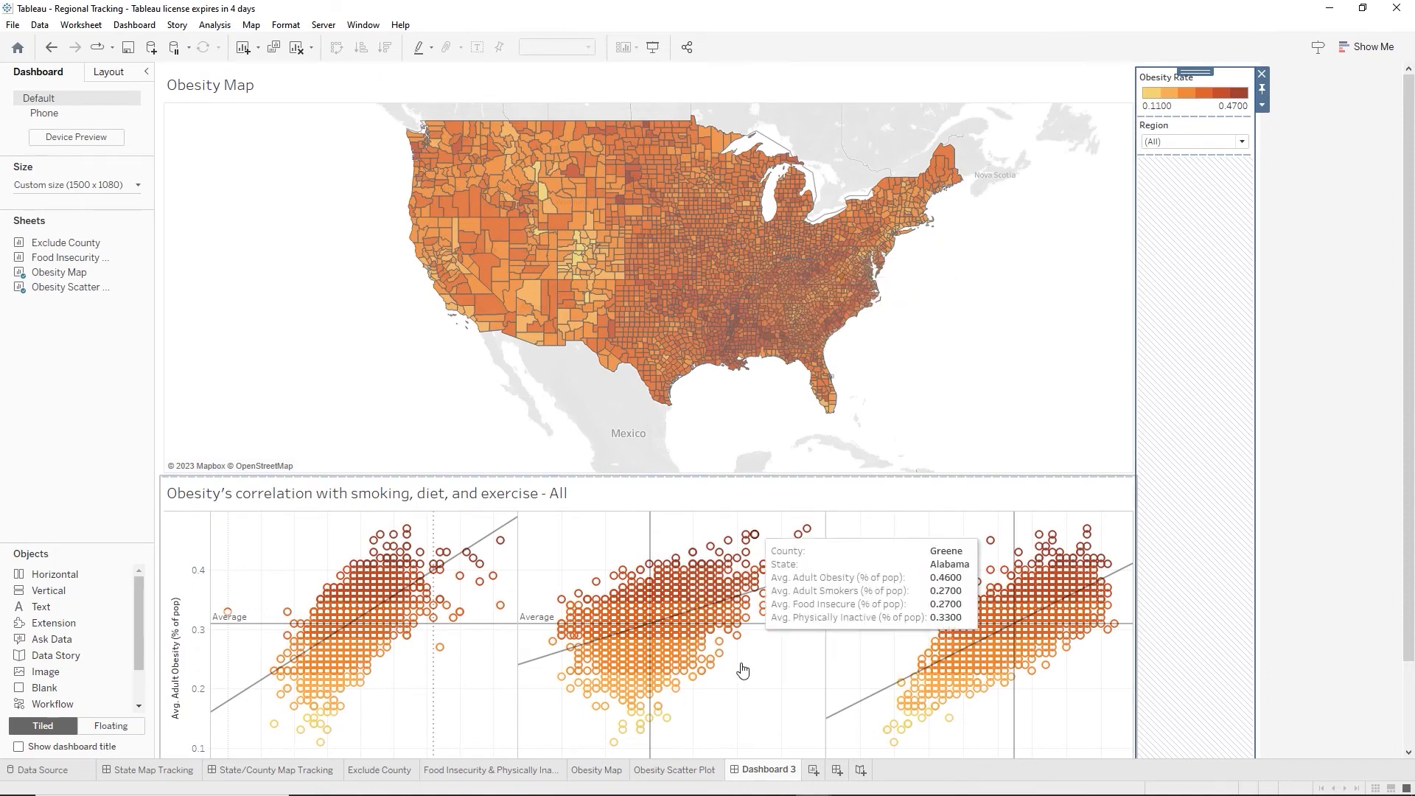
mouse_move(671, 623)
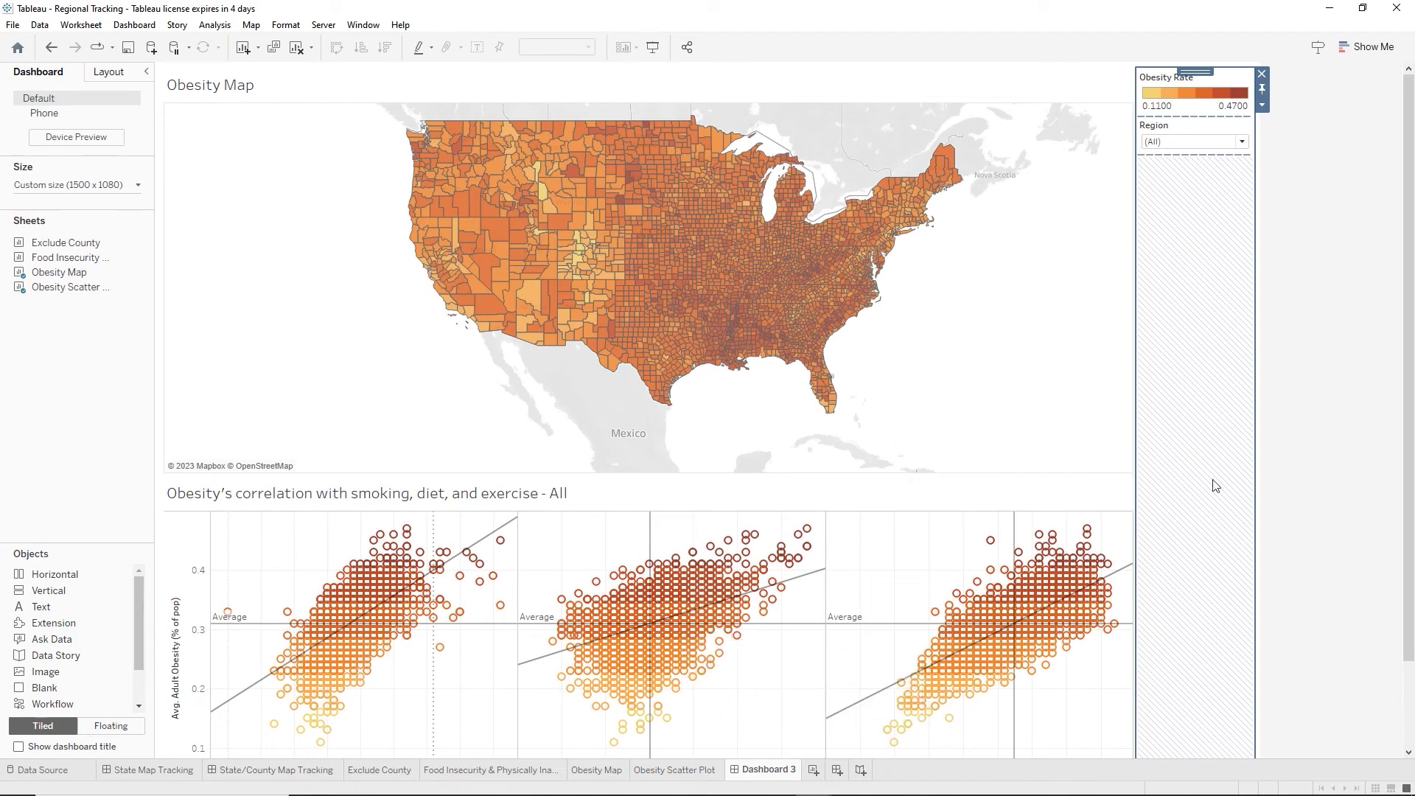
scroll(1243, 476, "down", 1)
scroll(1242, 477, "down", 5)
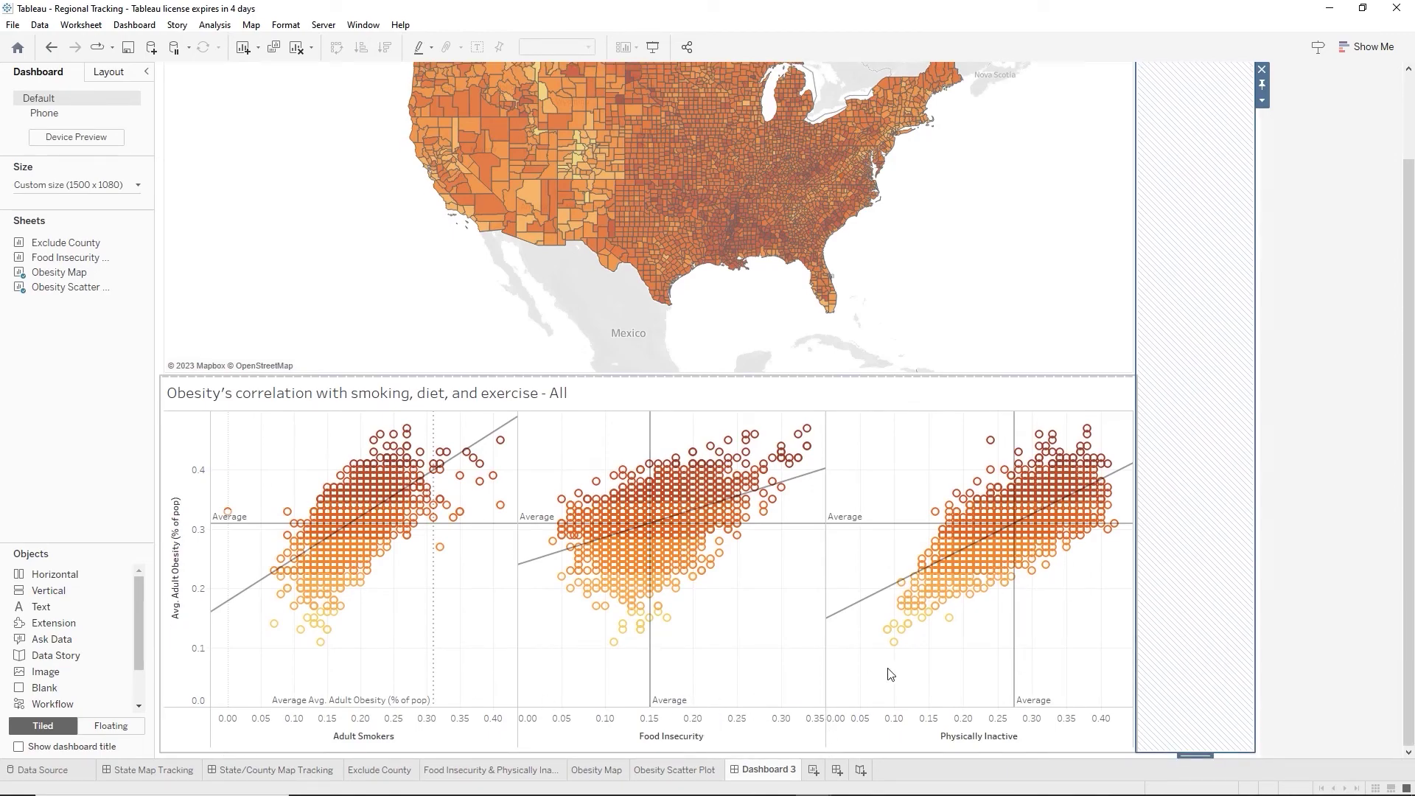
scroll(890, 673, "up", 5)
scroll(890, 673, "up", 1)
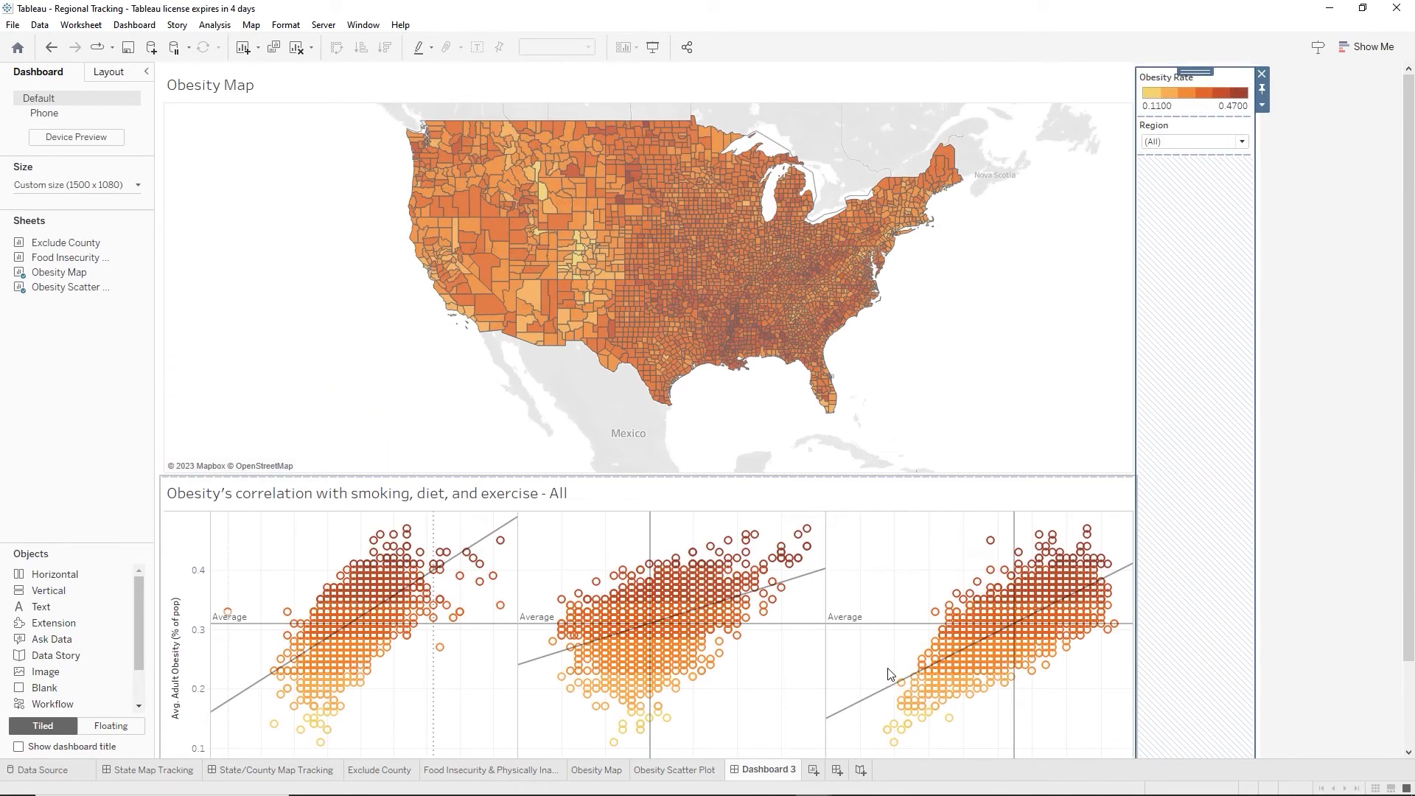
Rename the dashboard "Obesity" and hide all of the worksheets it uses.
double_click(770, 771)
mouse_move(859, 708)
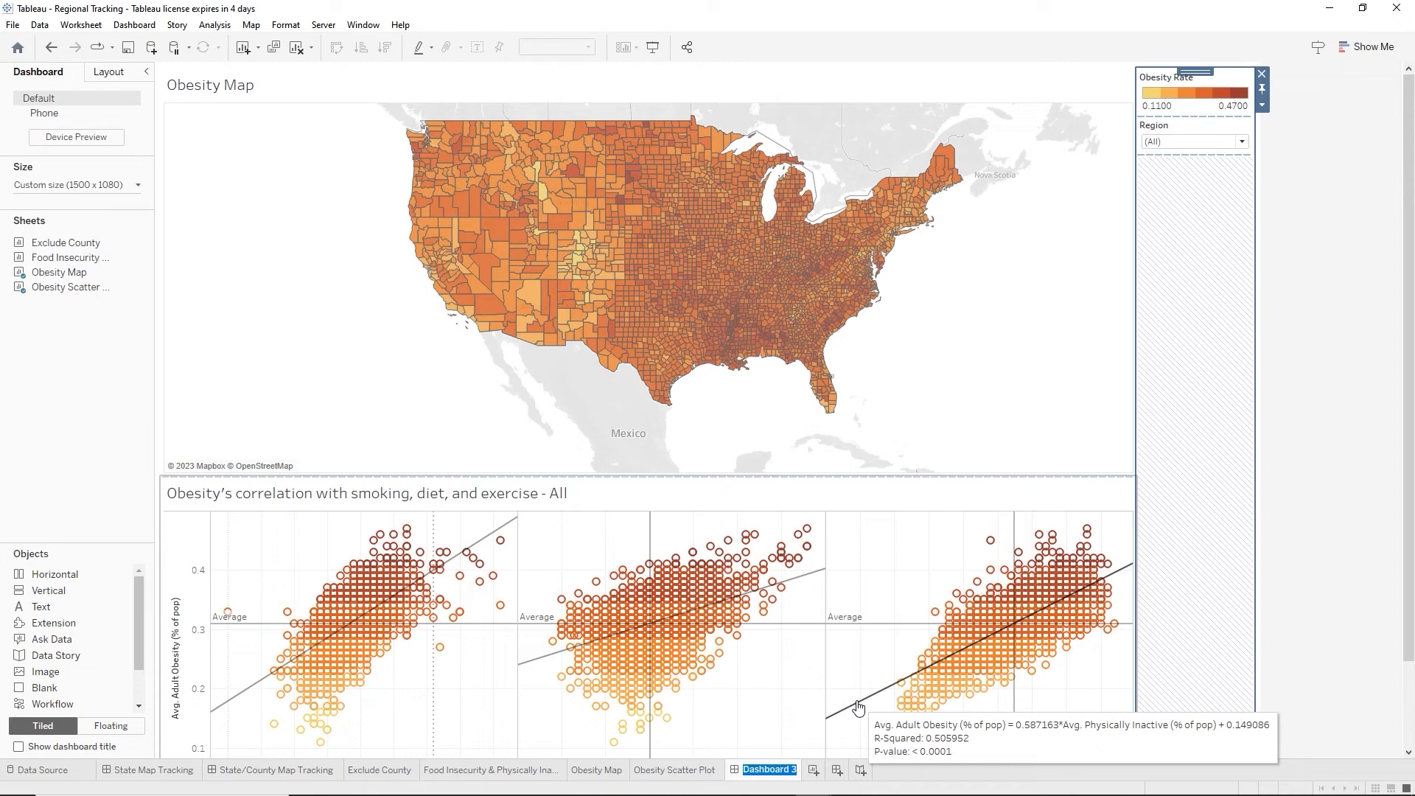
type("Obesity")
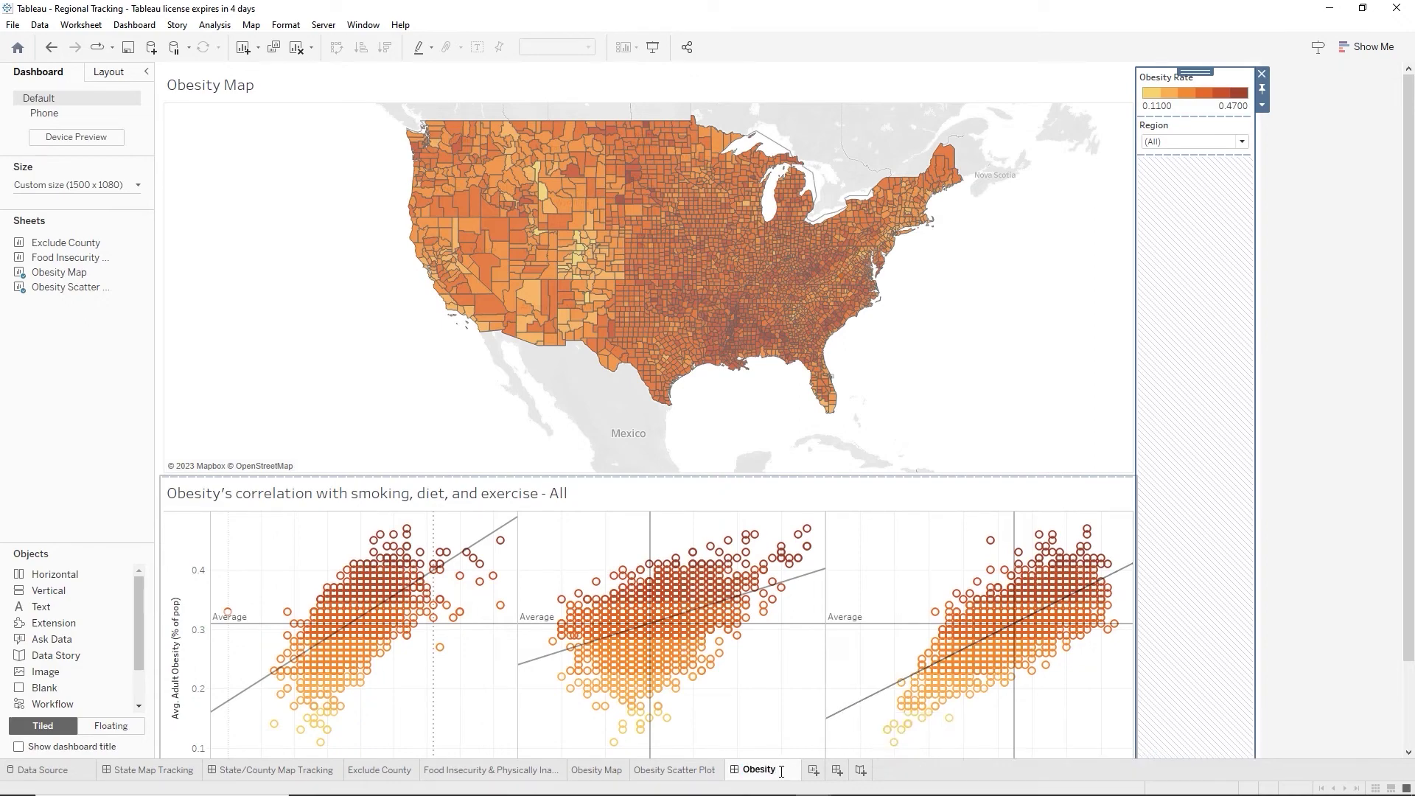
key("Return")
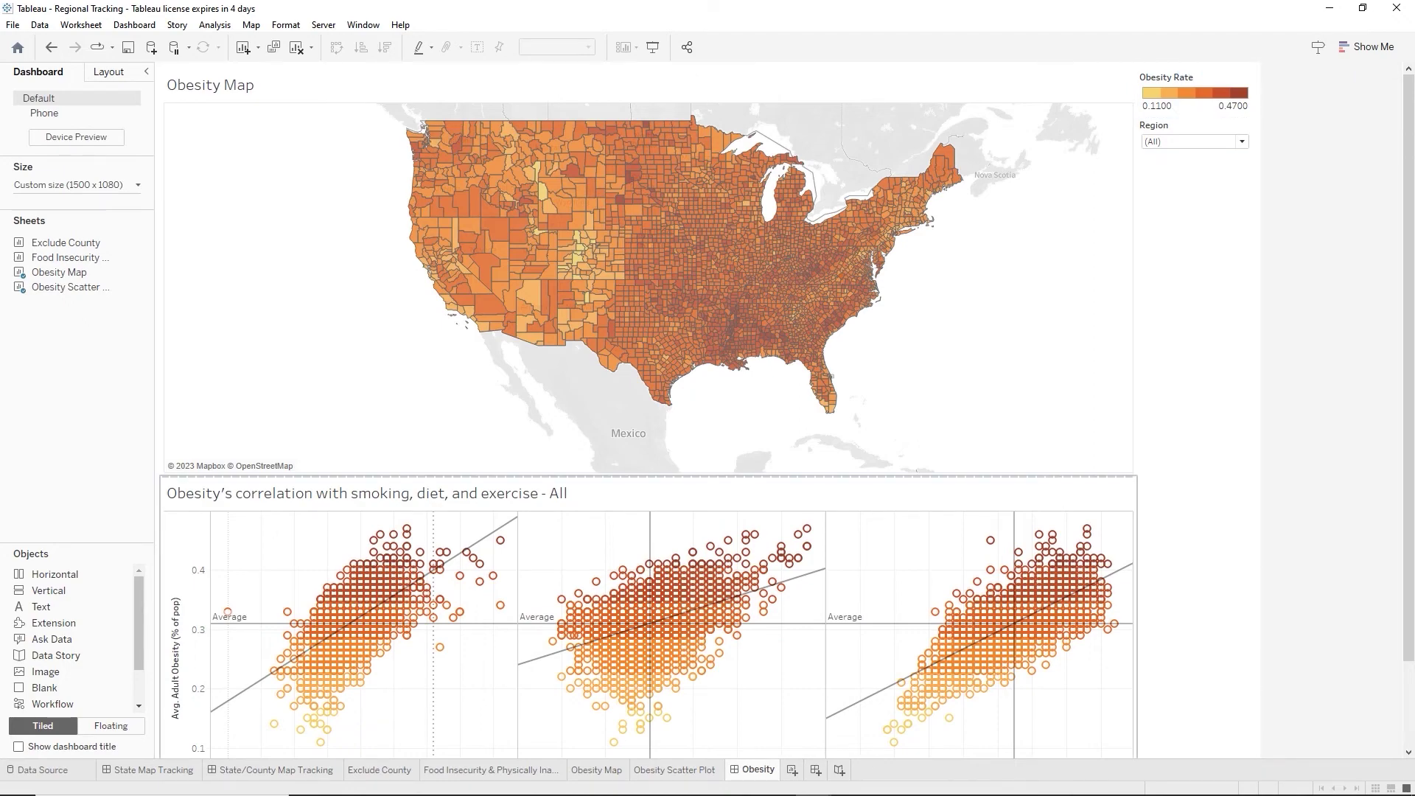
right_click(761, 770)
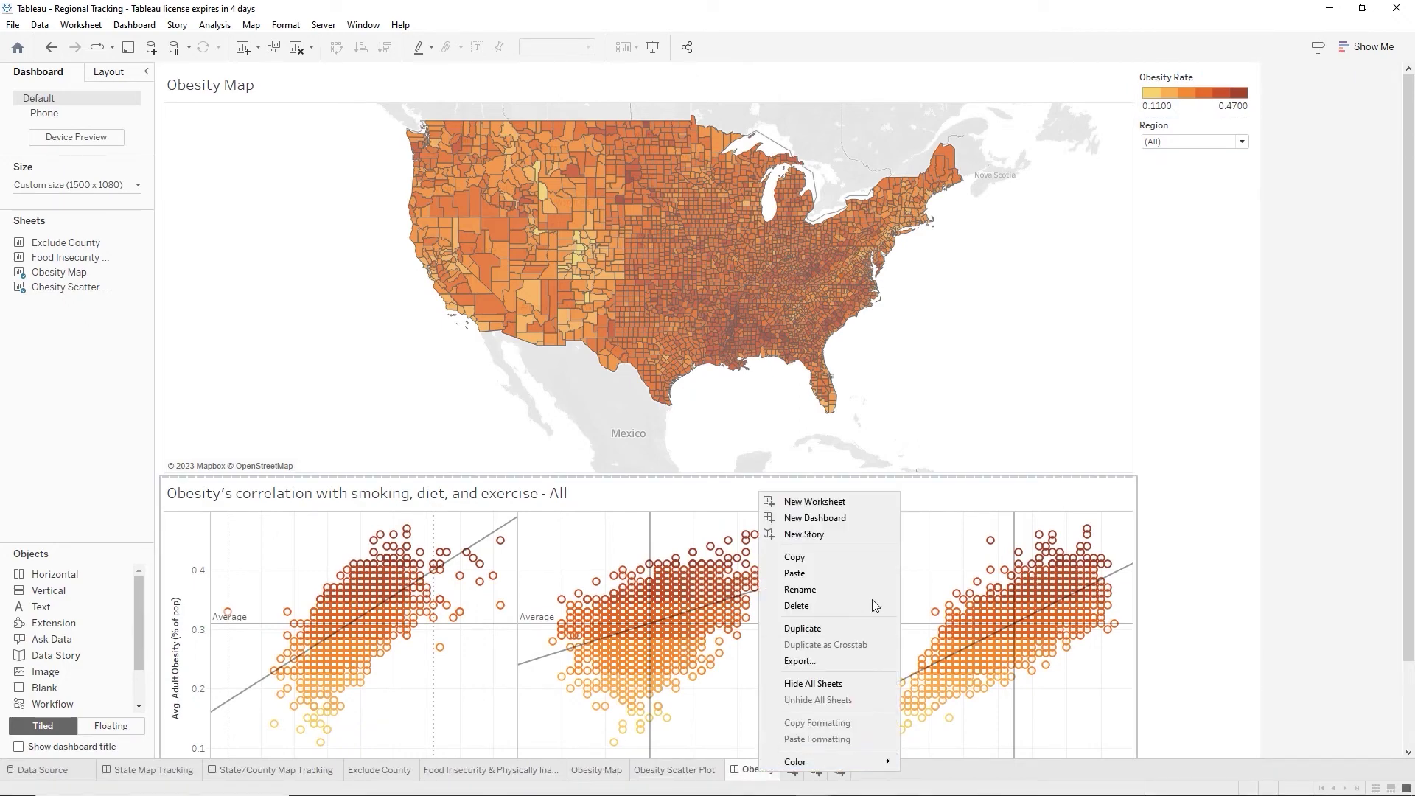
left_click(817, 684)
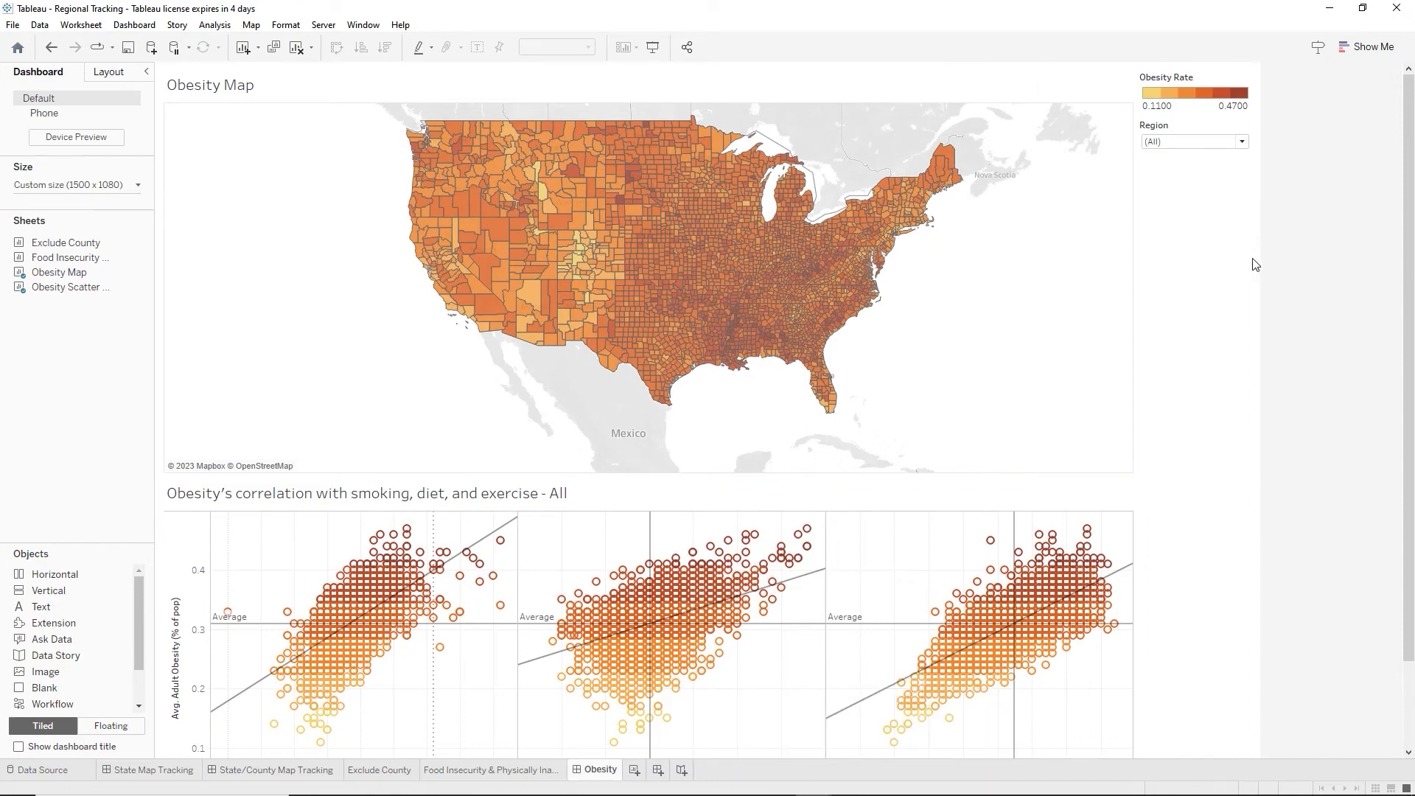
Add a new worksheet with State and Diabetic (% of pop) on Columns, and aggregate the diabetic measure as Count.
left_click(1244, 277)
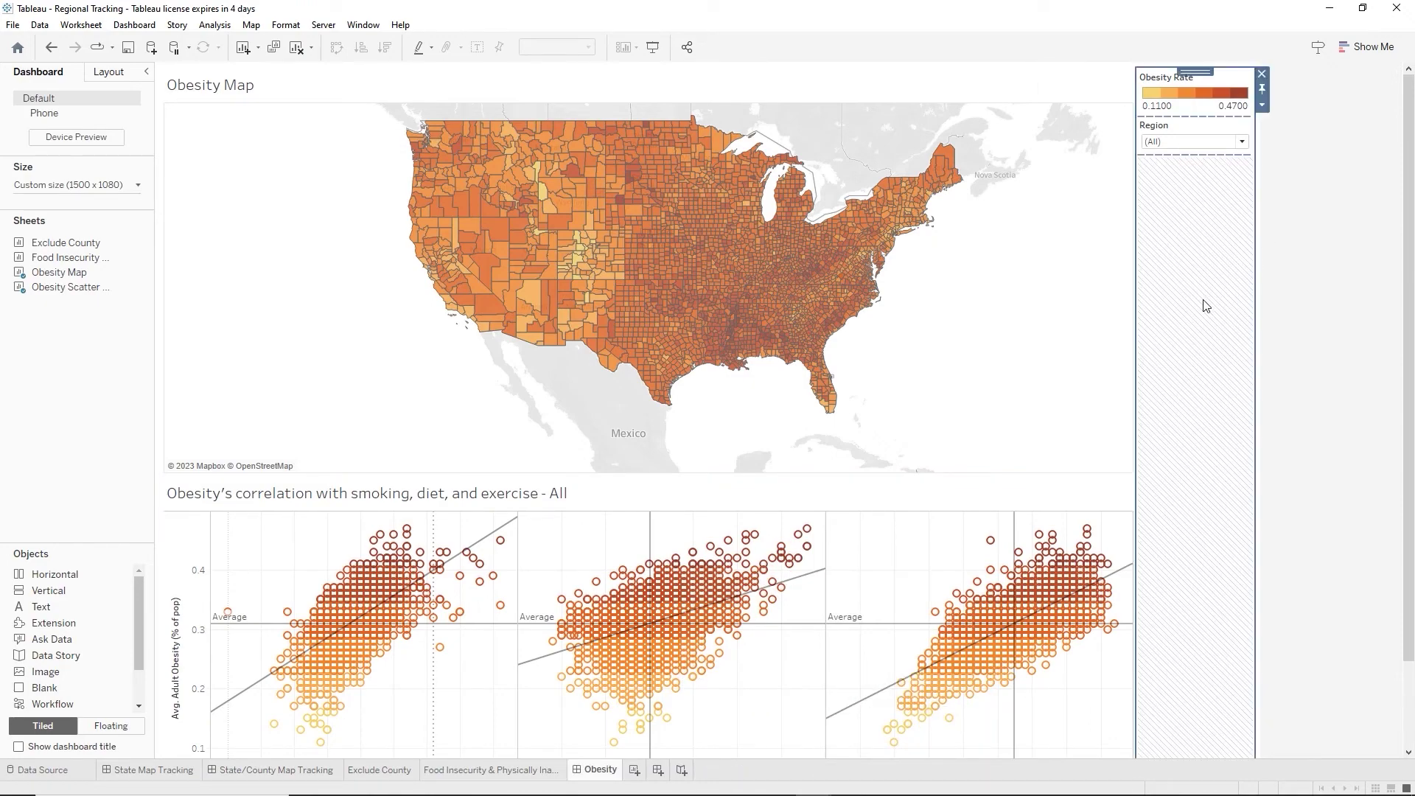
left_click(637, 774)
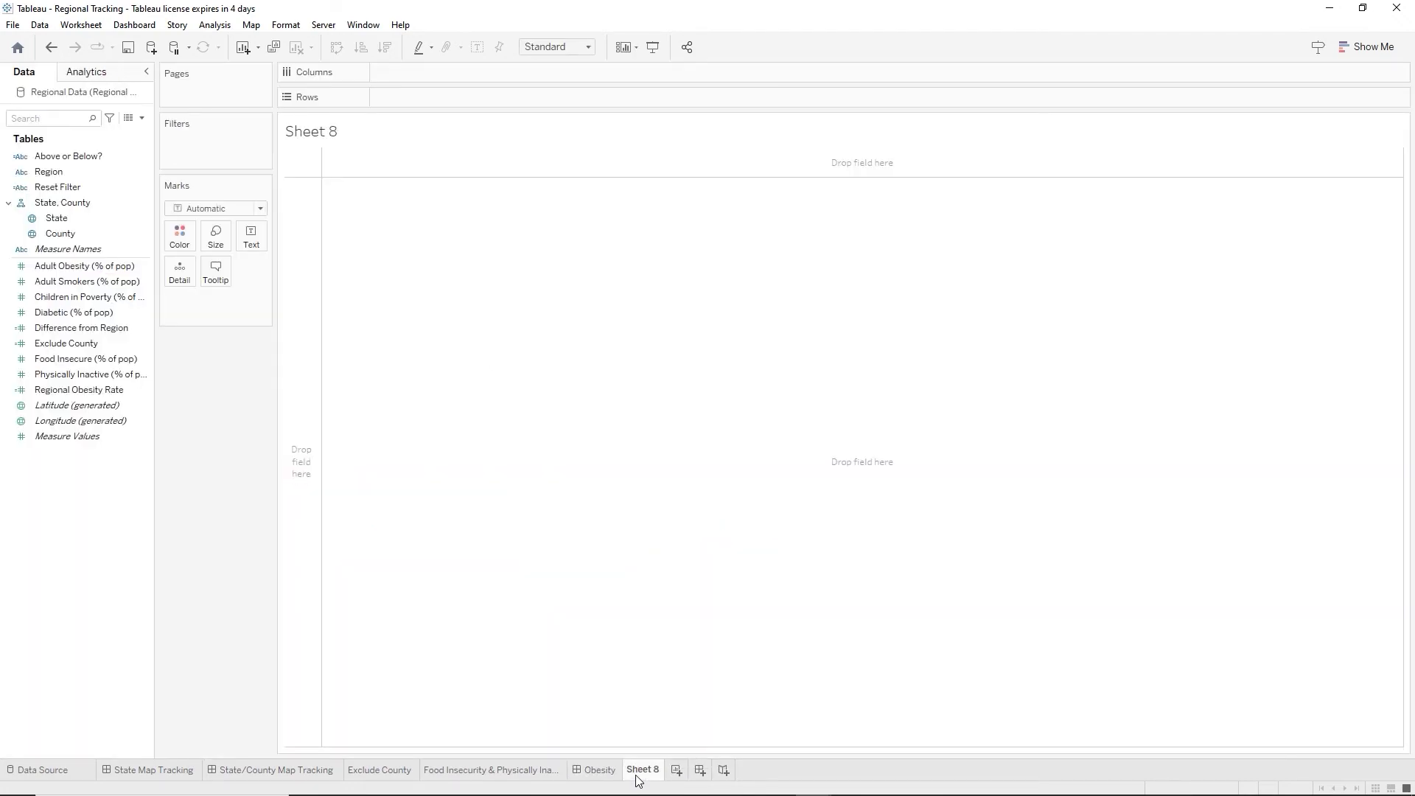
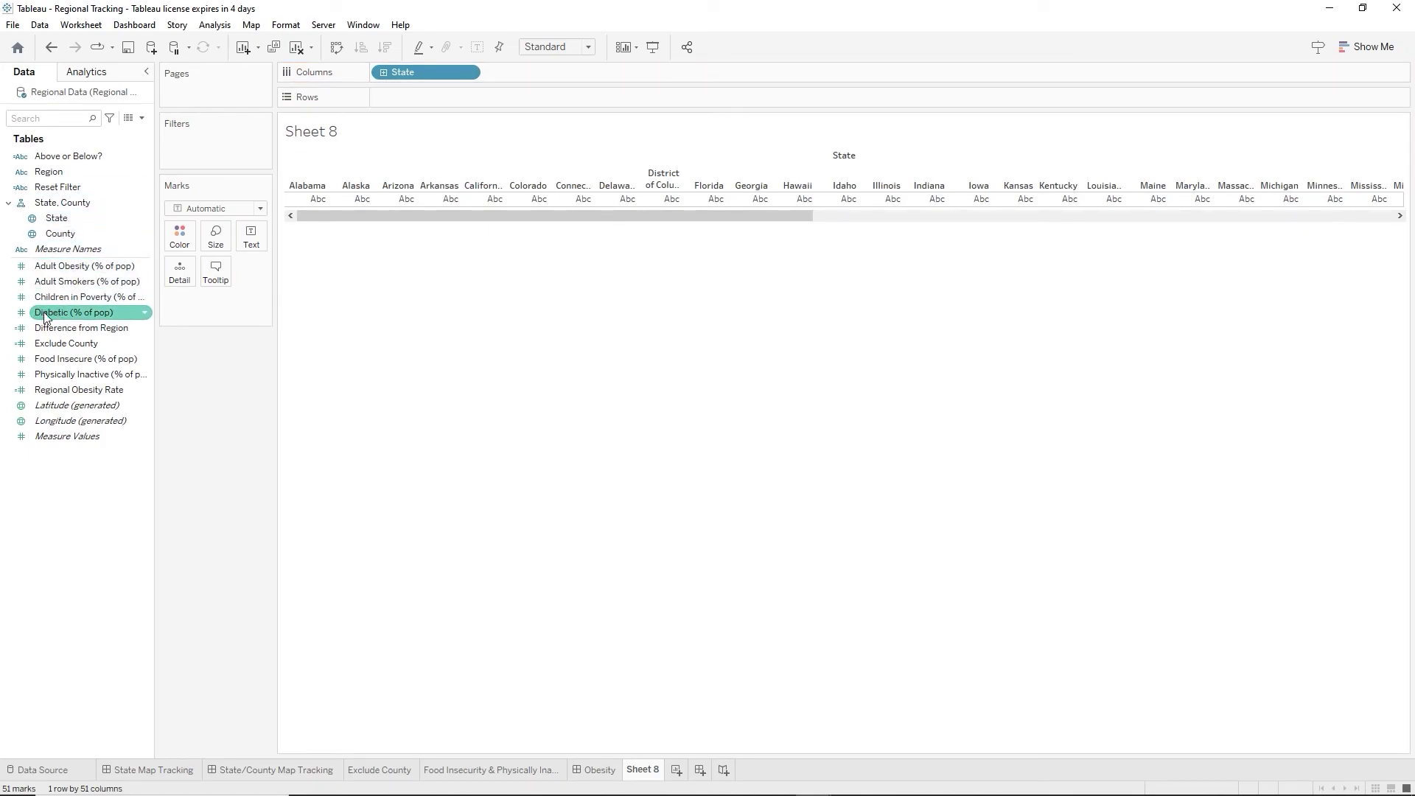
left_click_drag(42, 315, 394, 206)
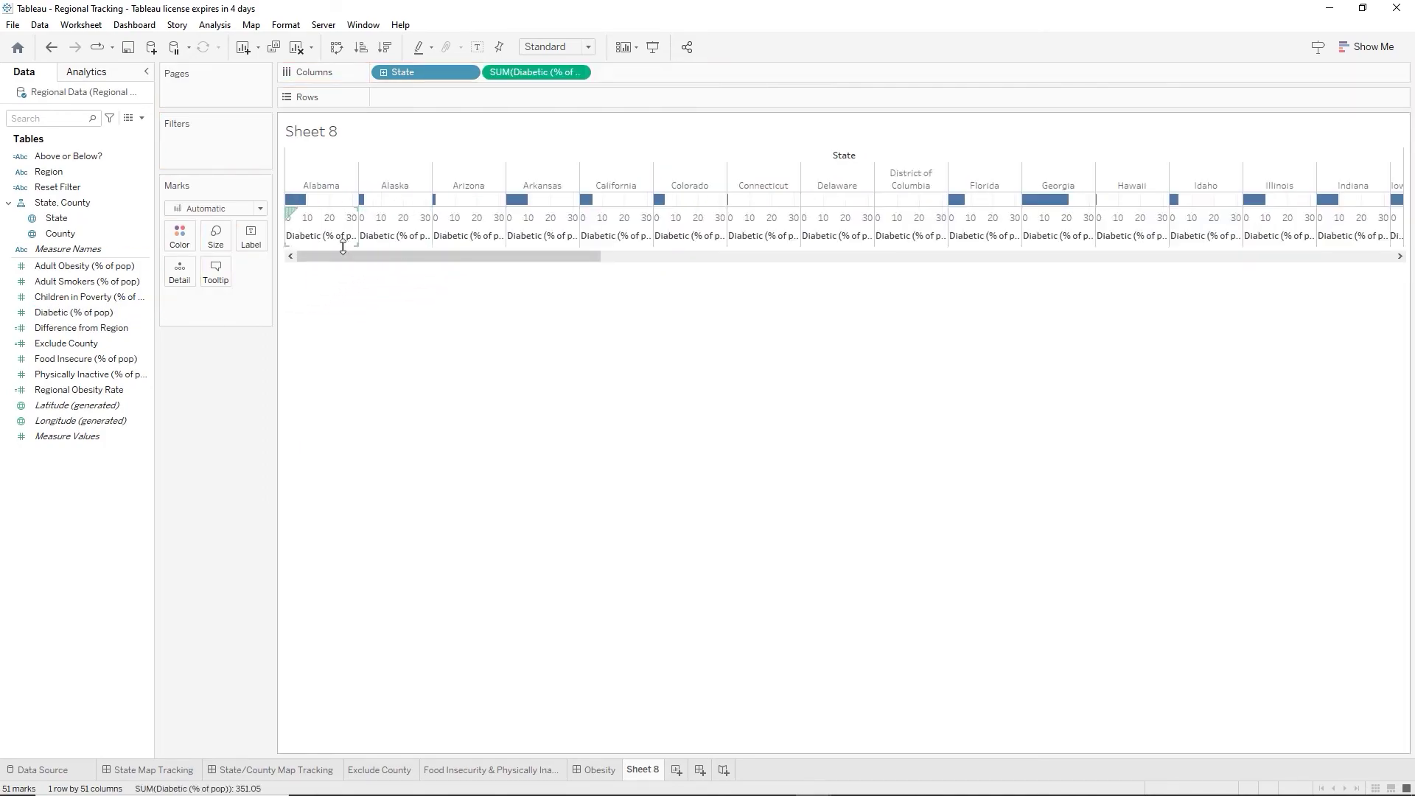
right_click(522, 72)
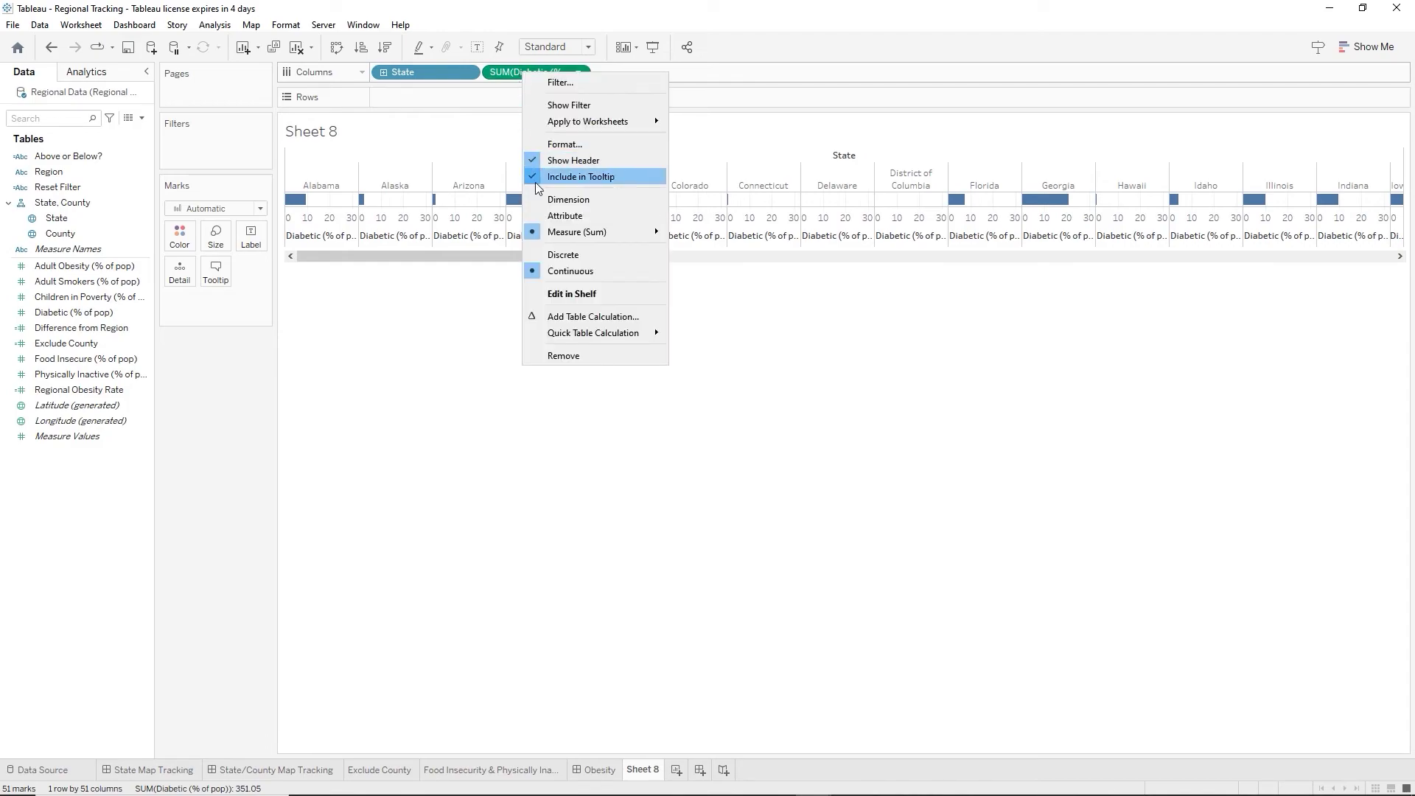
mouse_move(578, 235)
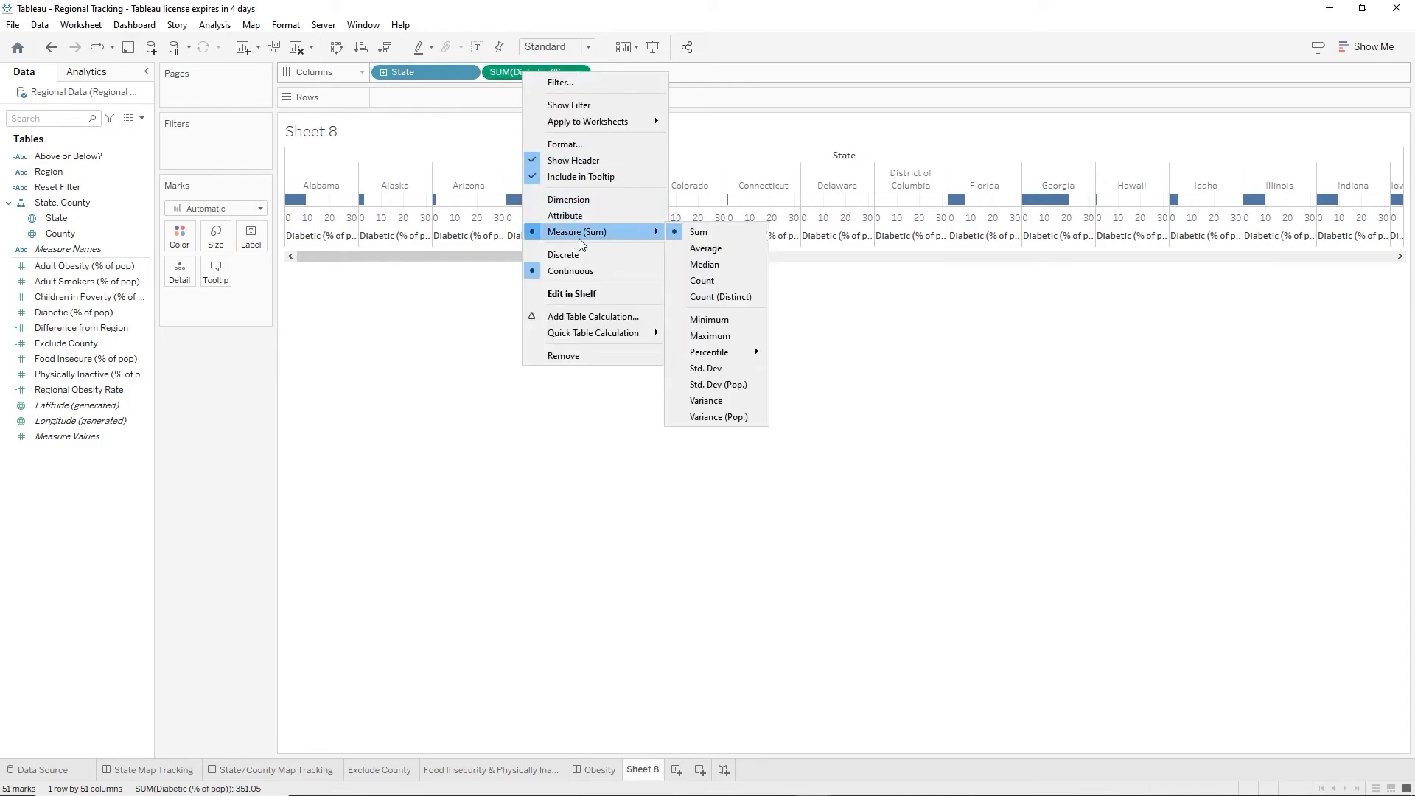
left_click(710, 281)
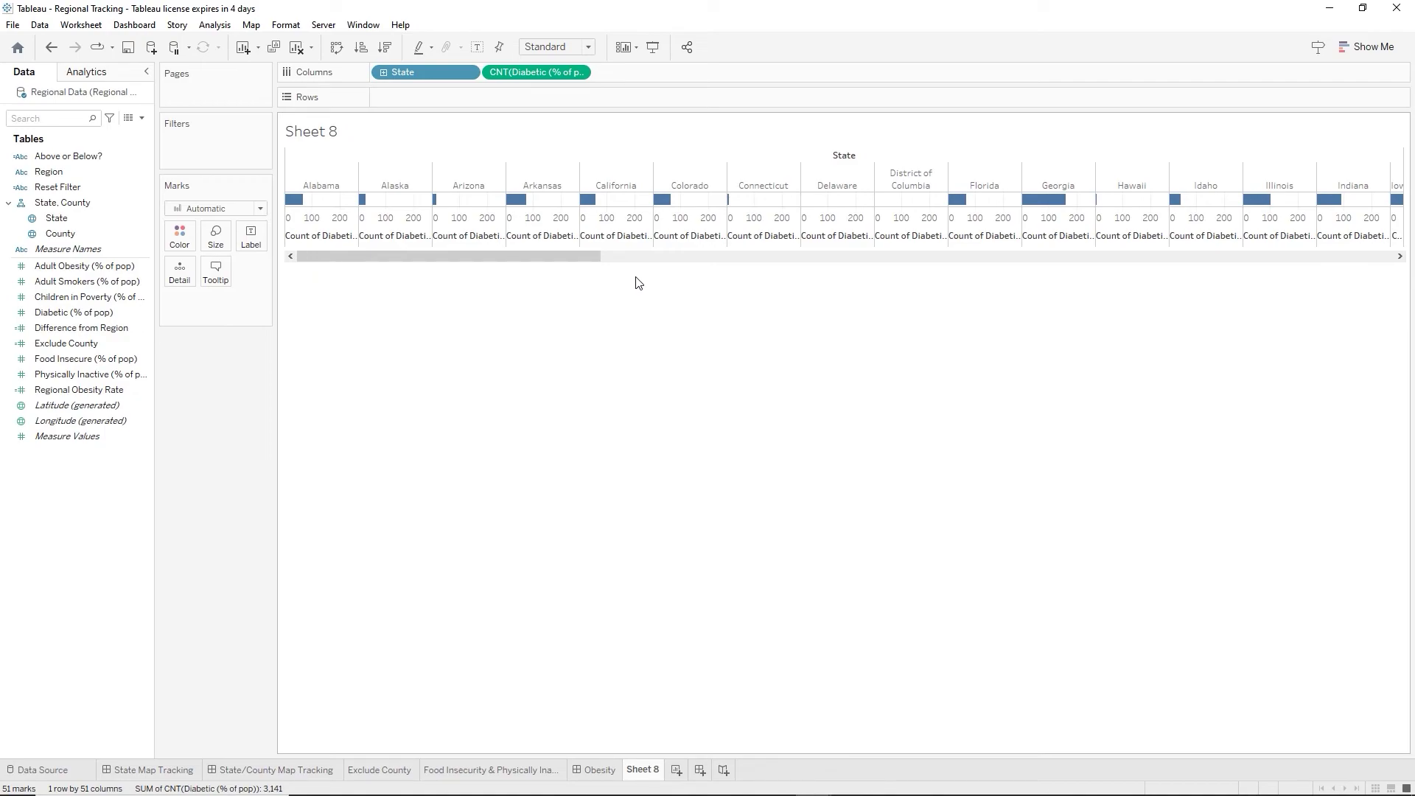
left_click(140, 119)
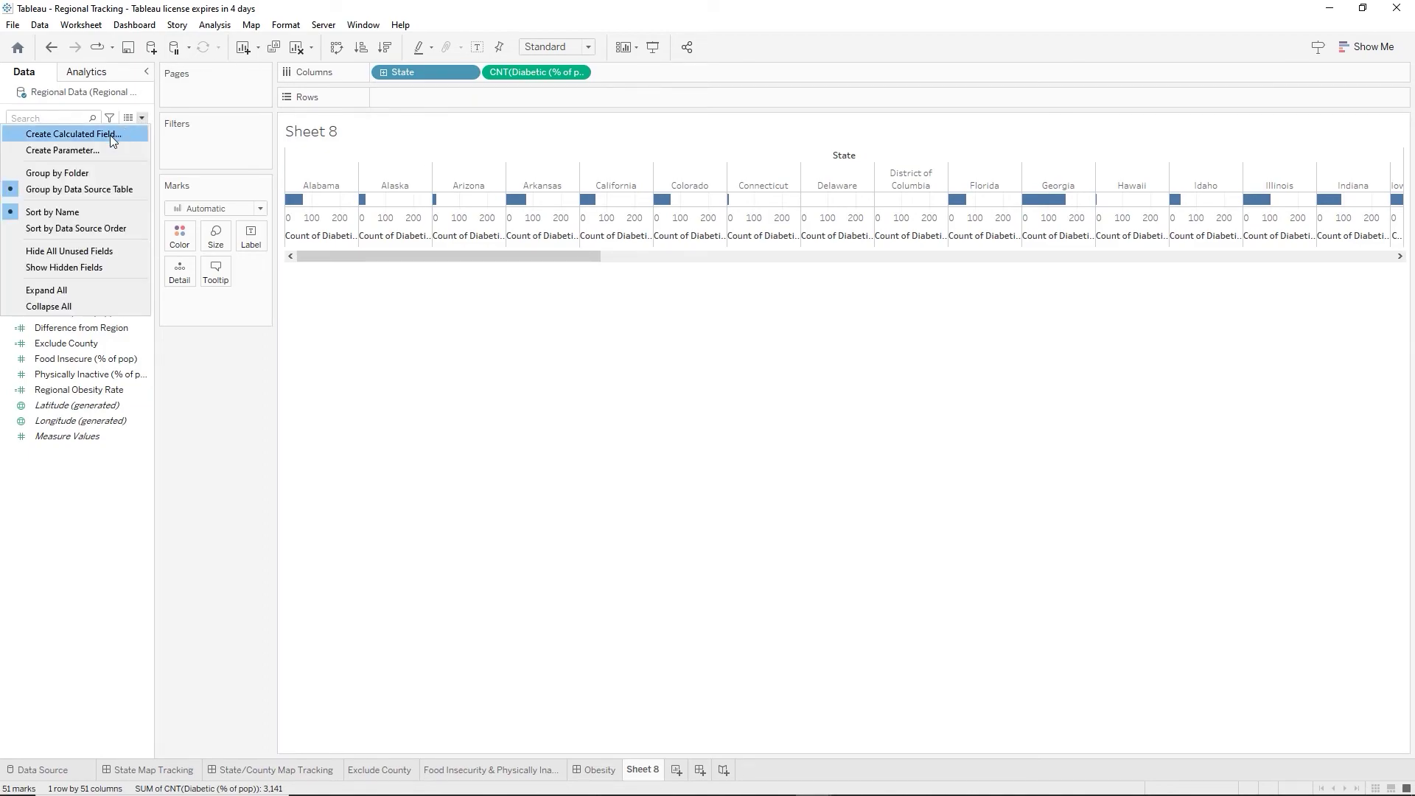
left_click(112, 137)
left_click(616, 282)
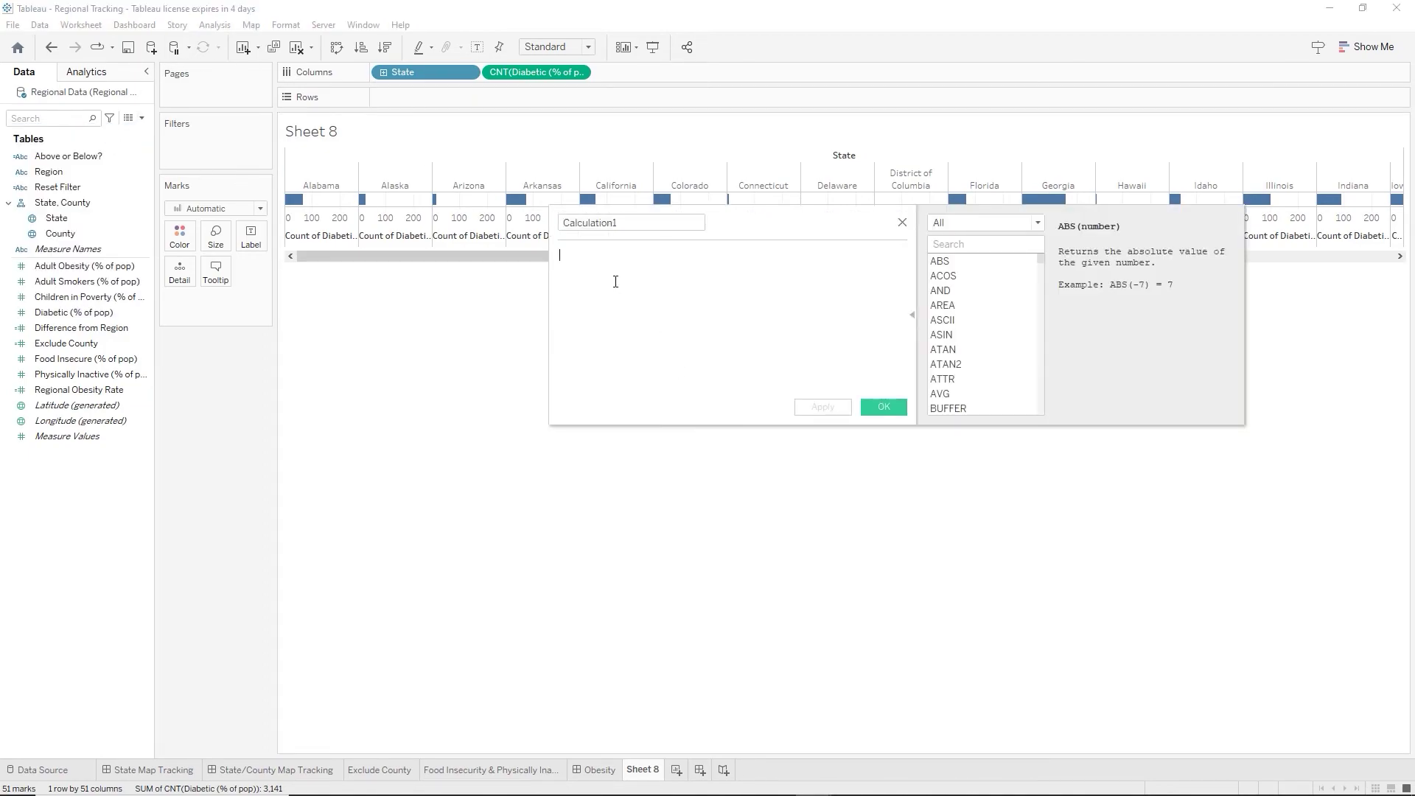
type("cou")
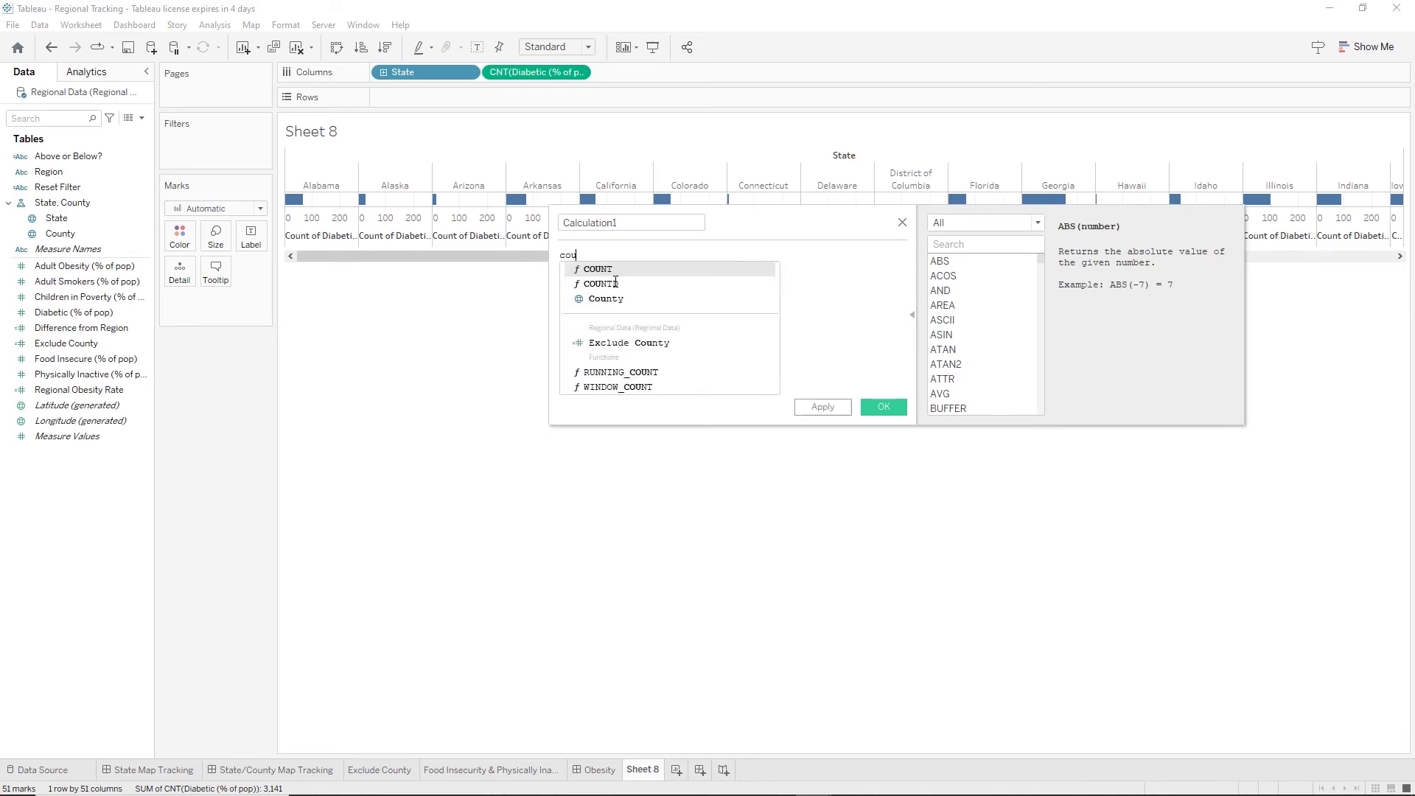
key("Return")
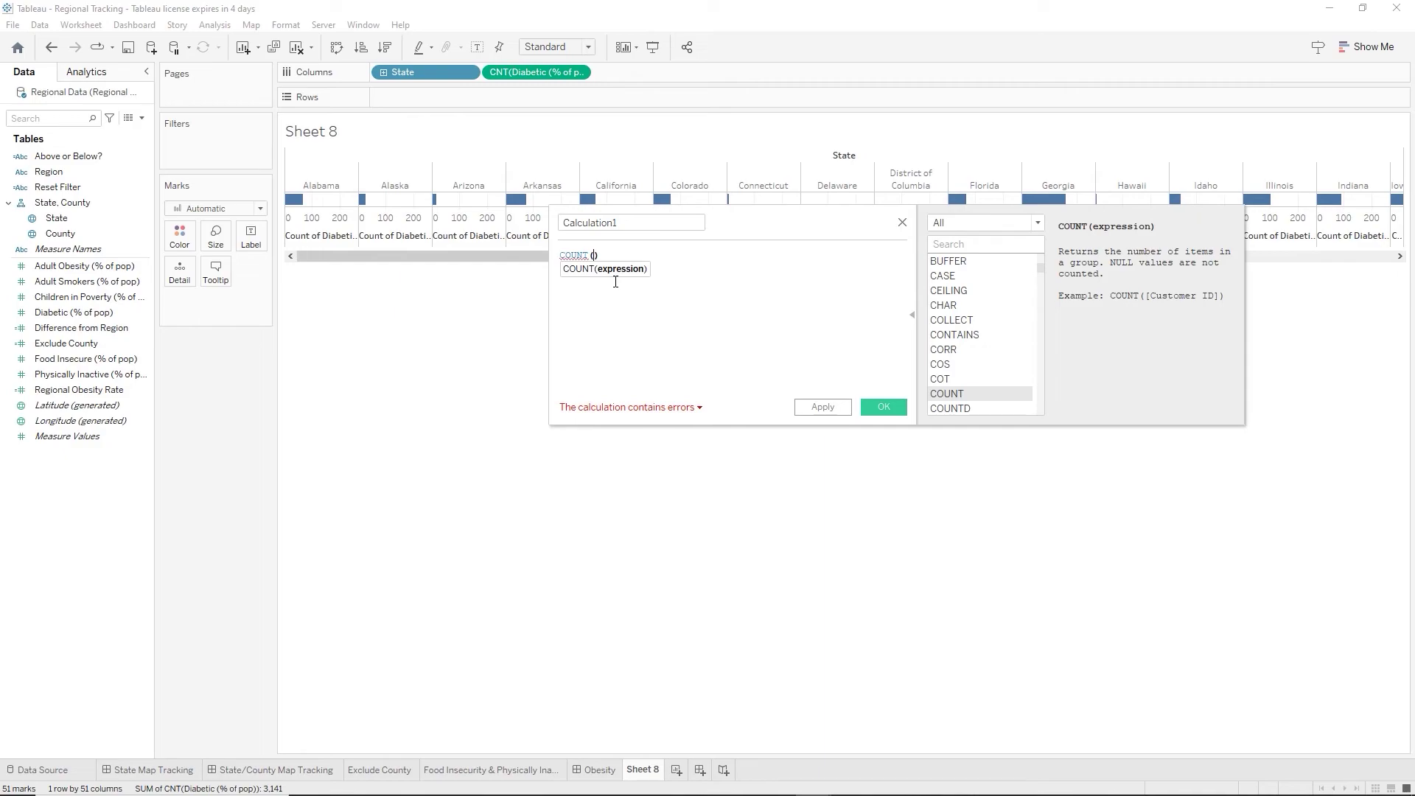
type("di")
key("BackSpace")
key("BackSpace")
key("BackSpace")
key("BackSpace")
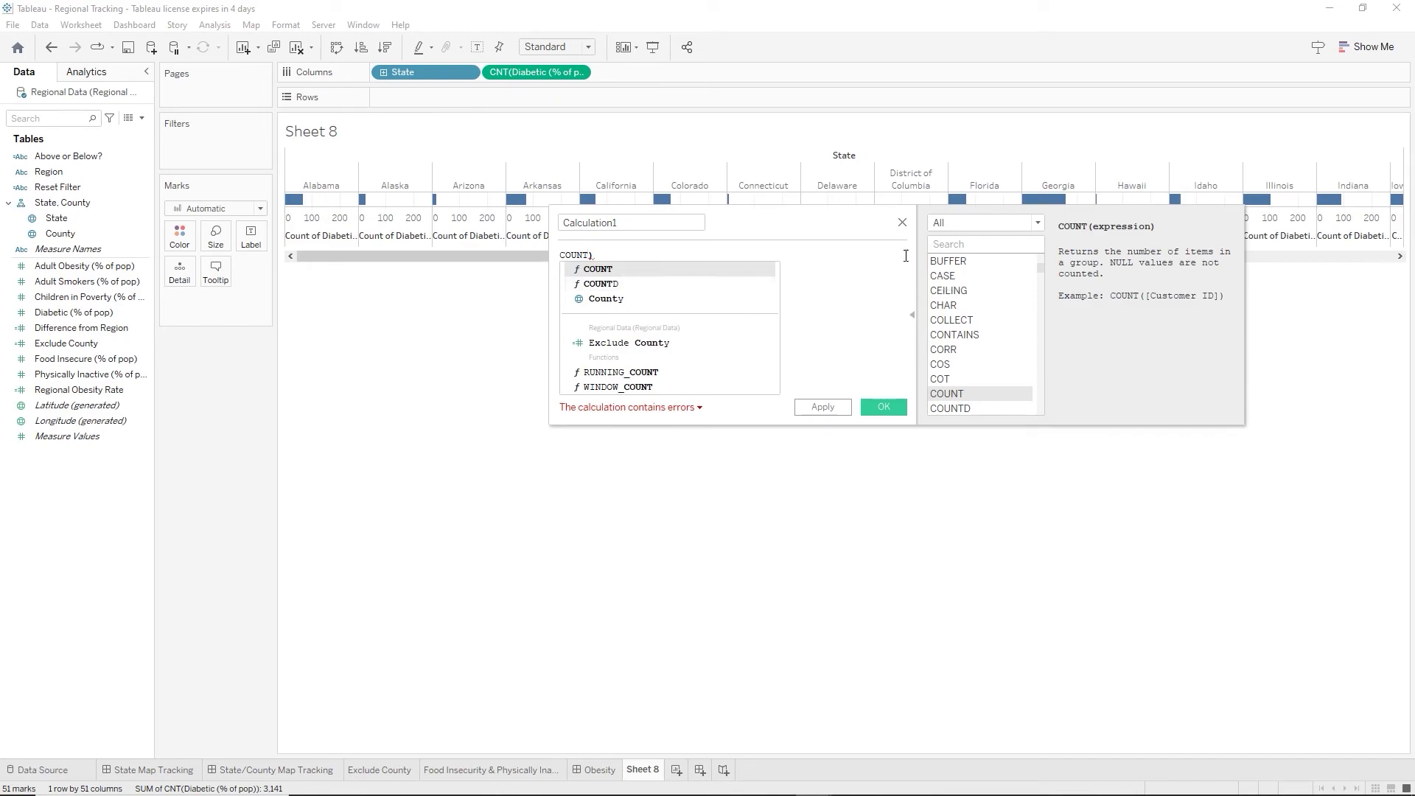
left_click(902, 227)
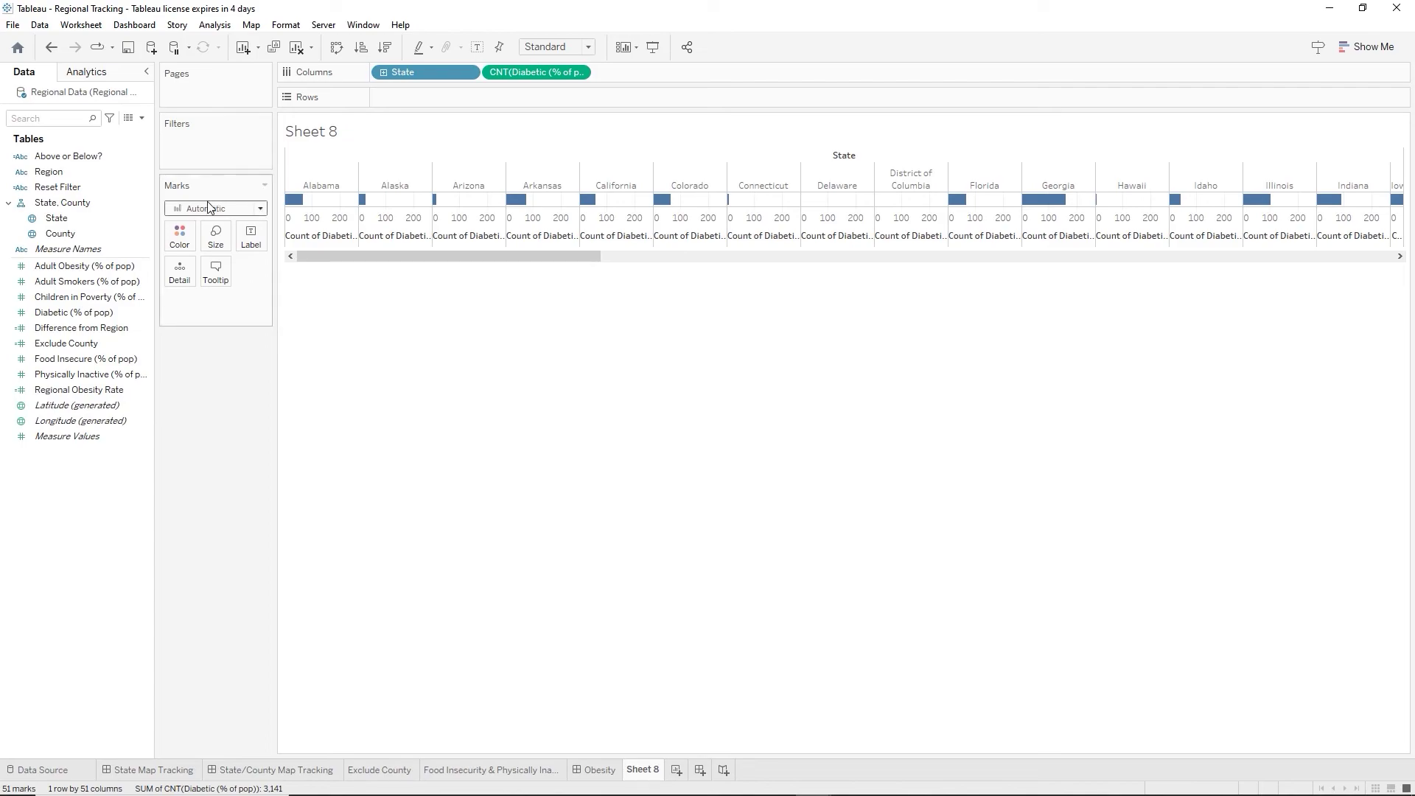
Add a second Diabetic (% of pop) measure to Columns after the first and aggregate it as Count (Distinct).
left_click(112, 234)
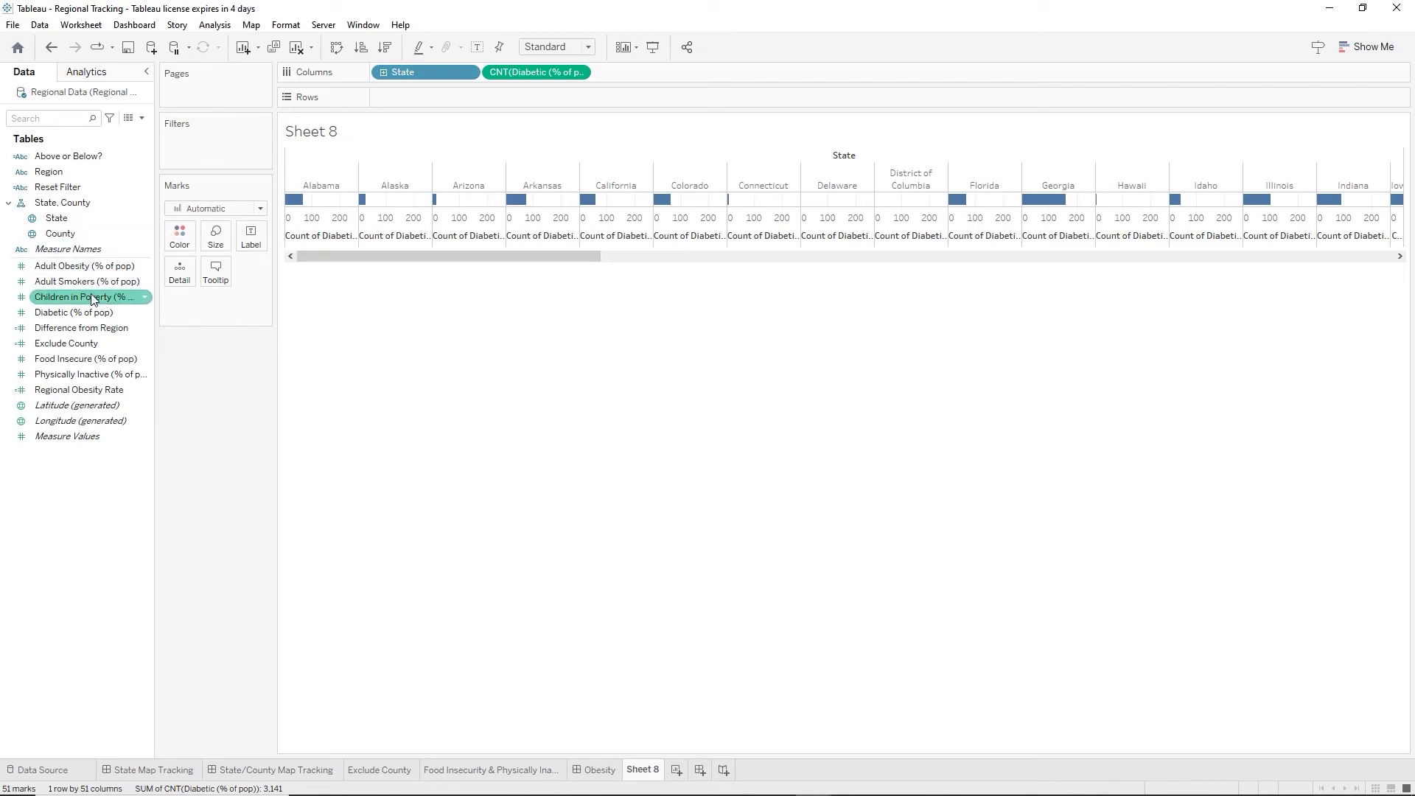
left_click(92, 315)
left_click_drag(91, 316, 669, 69)
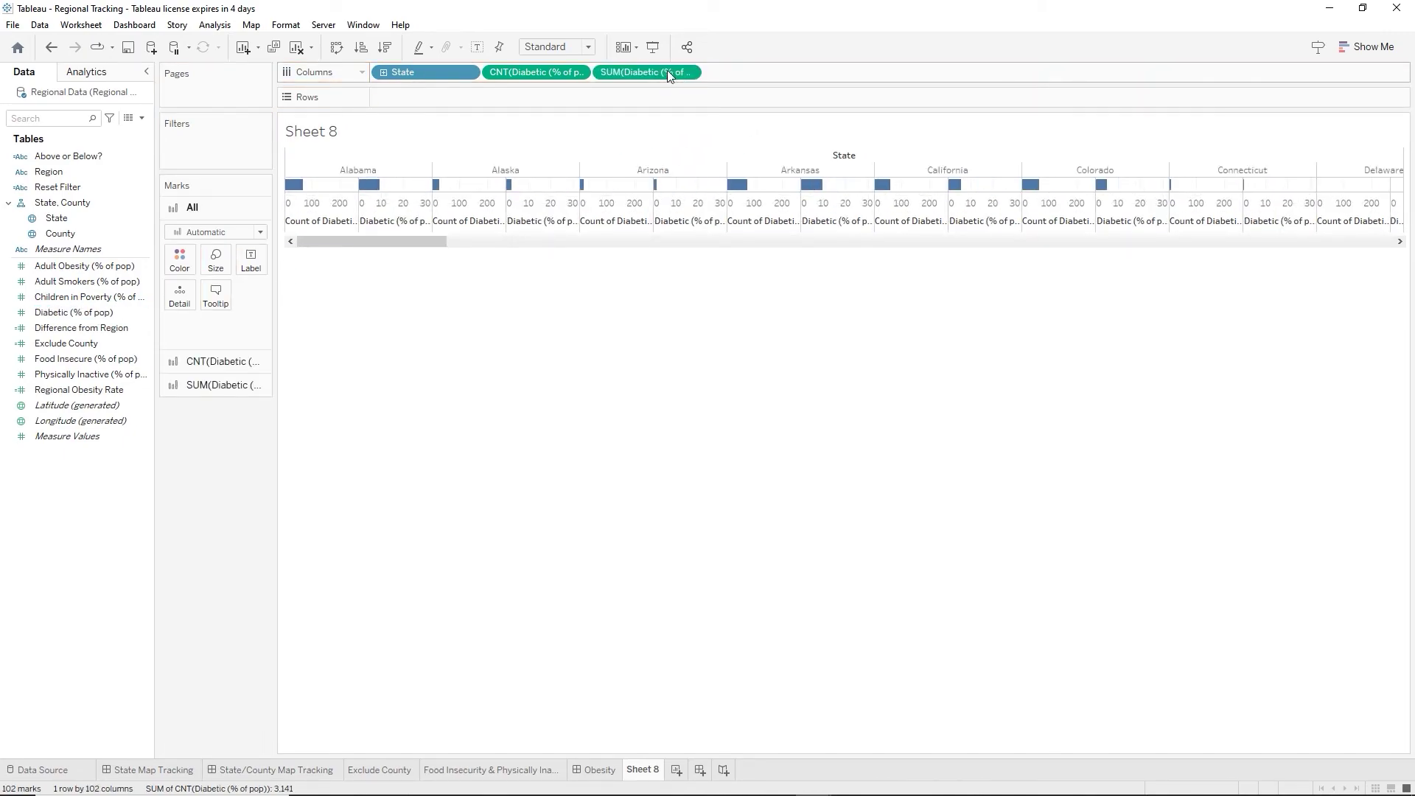
right_click(644, 68)
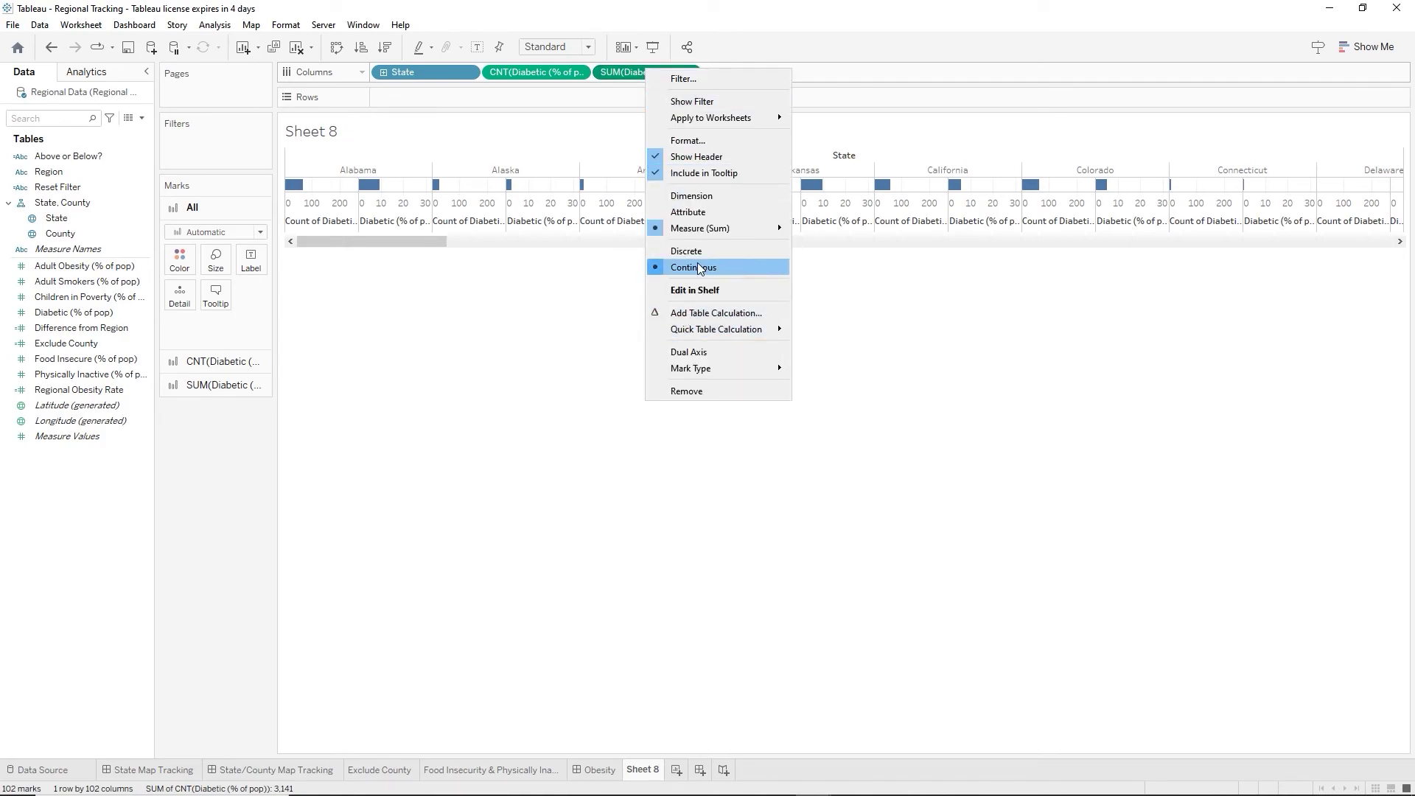
mouse_move(745, 229)
left_click(844, 293)
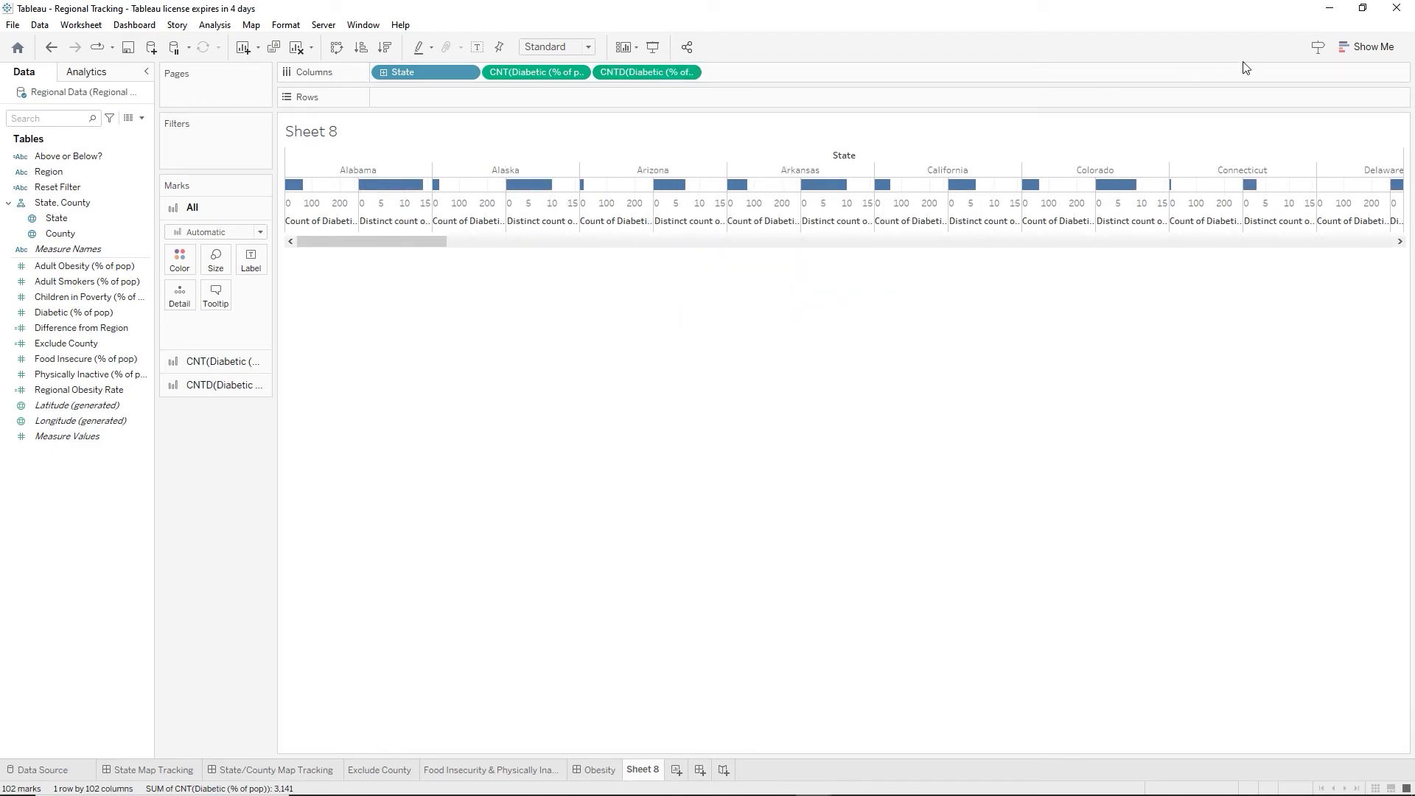
Convert the two diabetic counts by State from bars into a text table.
left_click(1365, 48)
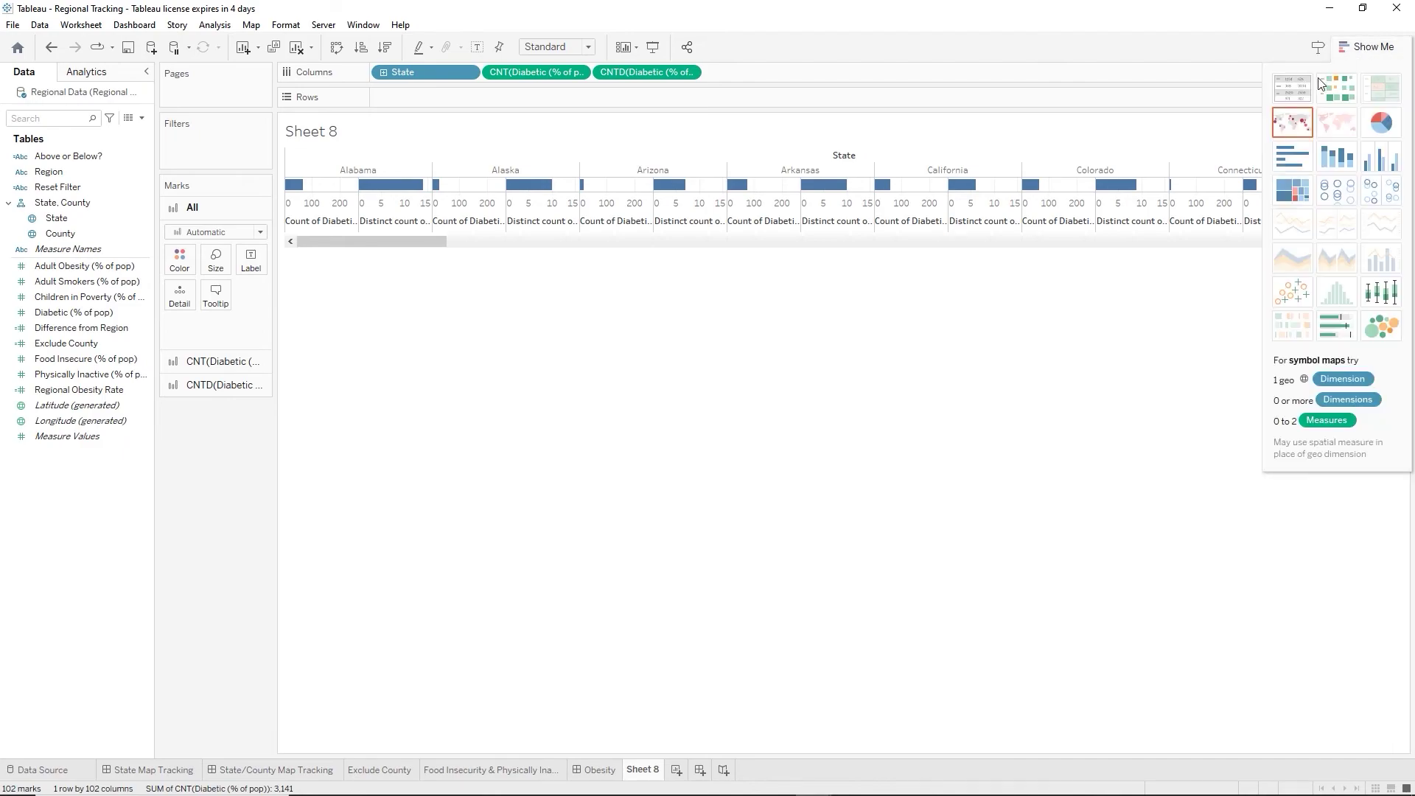
left_click(1306, 91)
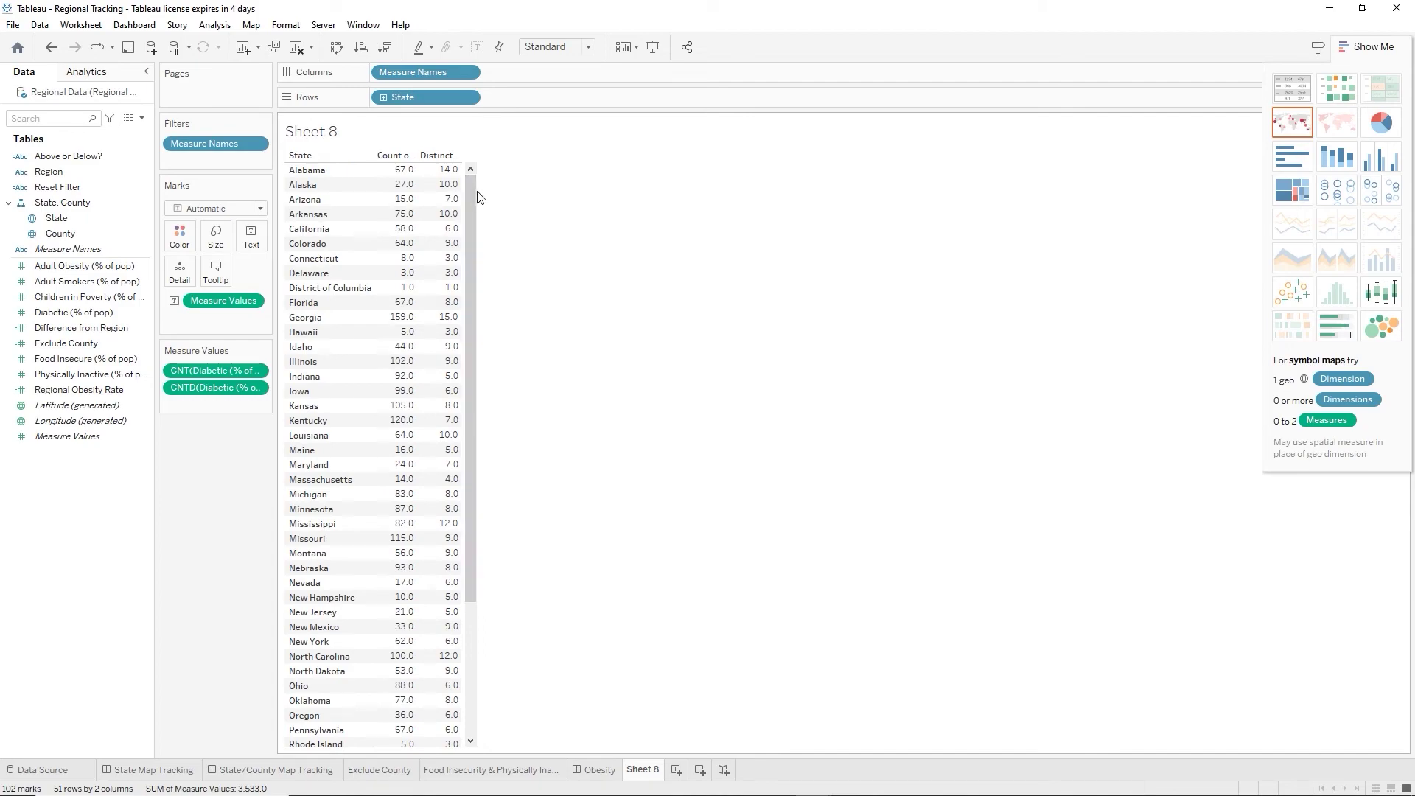
mouse_move(424, 184)
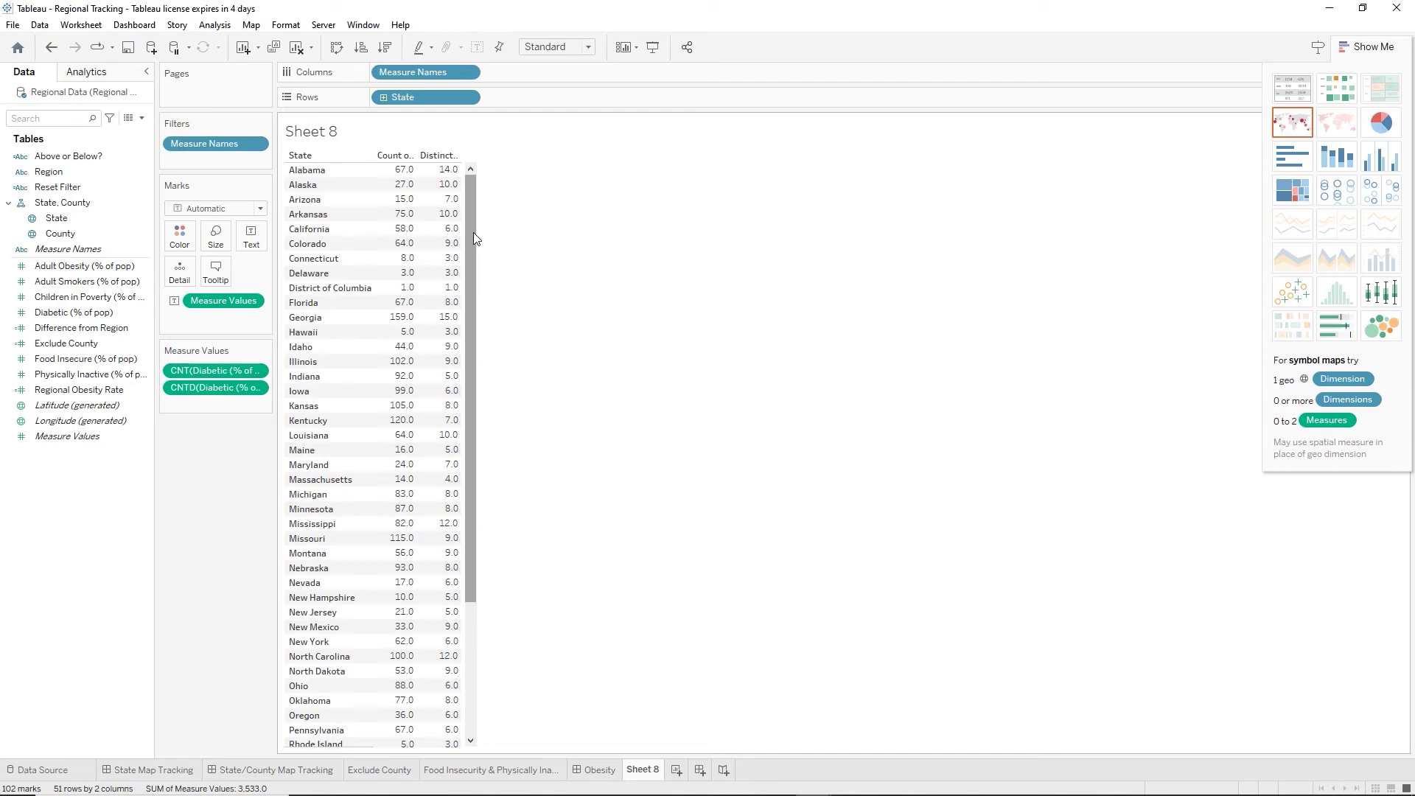
Rename the worksheet "Count vs Count Distinct" and save the workbook.
double_click(641, 770)
mouse_move(587, 776)
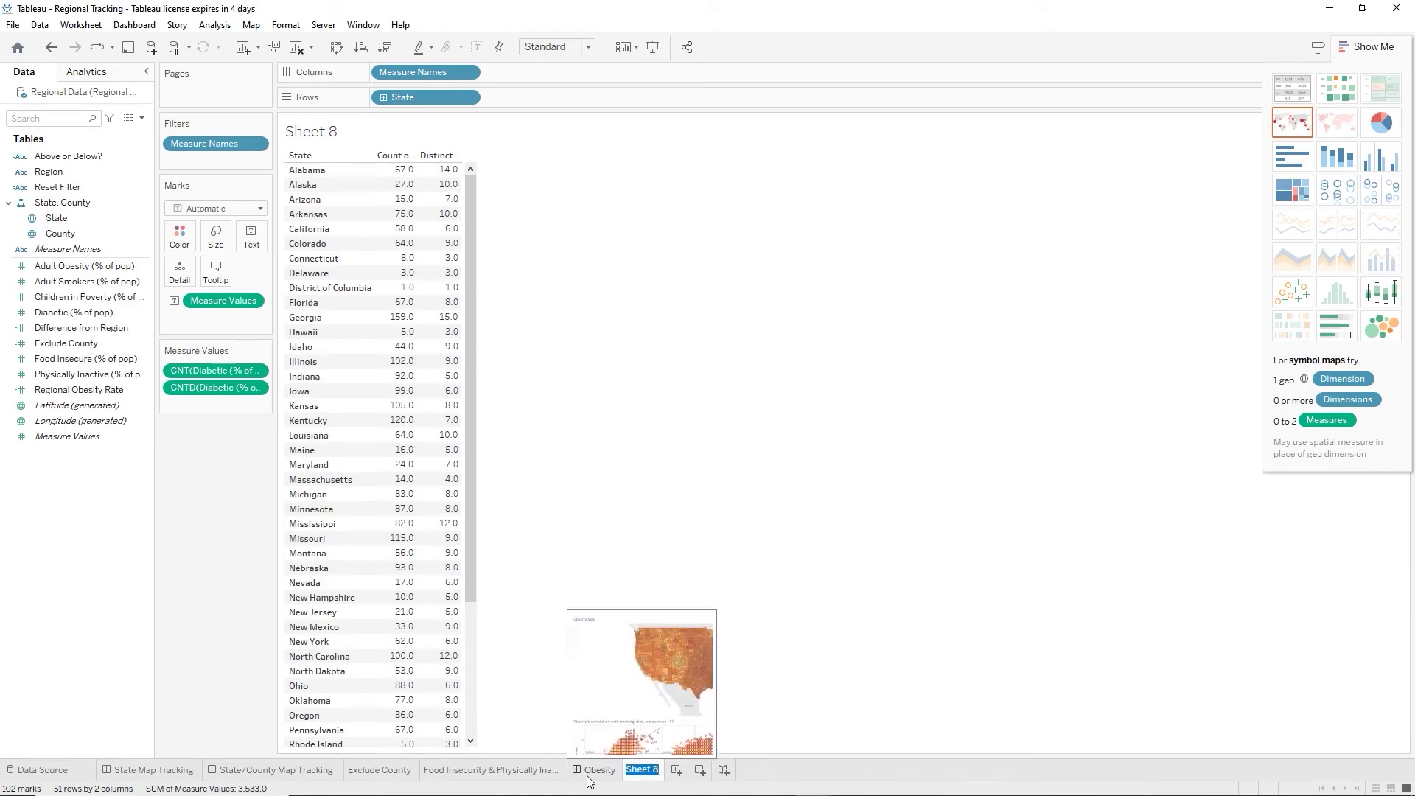
type("Count vs Count ")
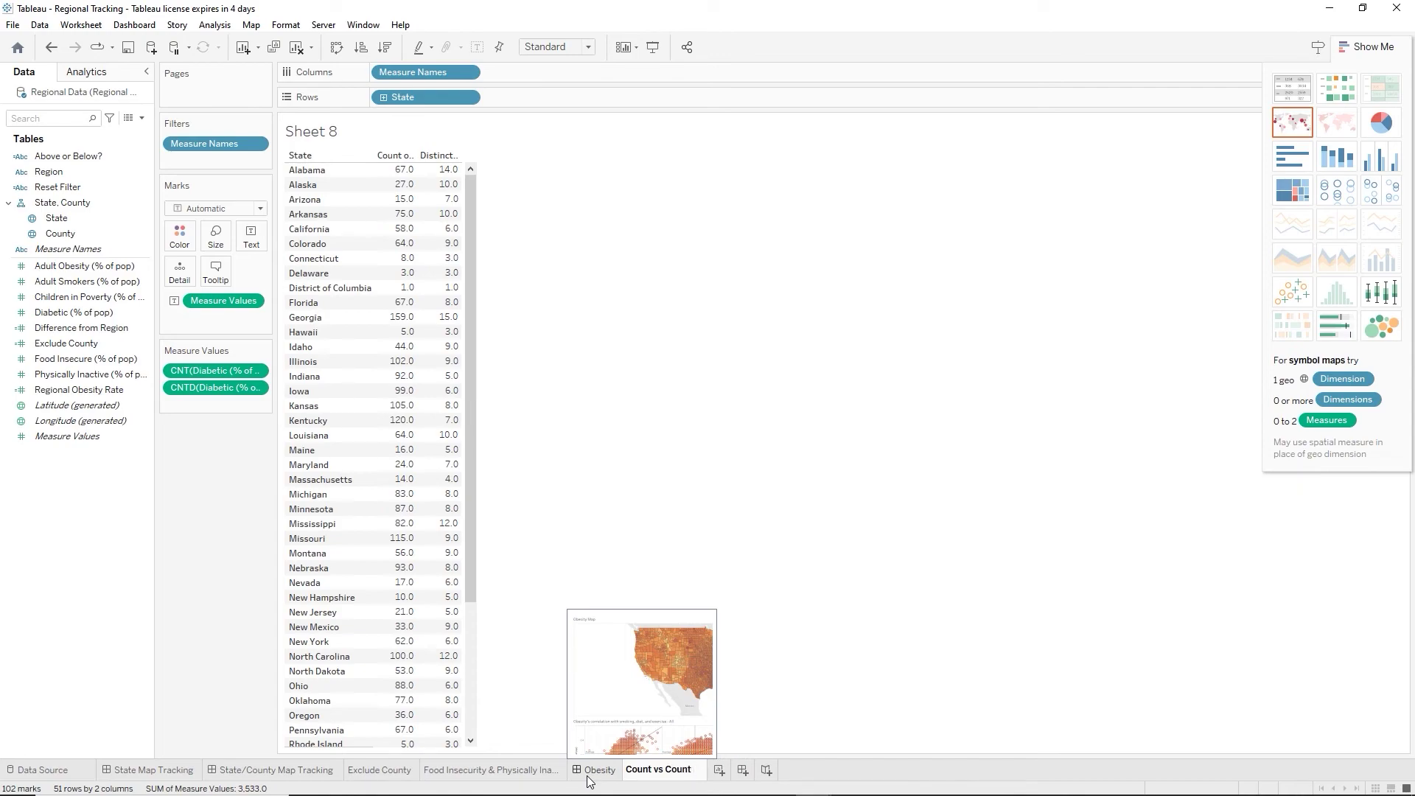
type("Distinc")
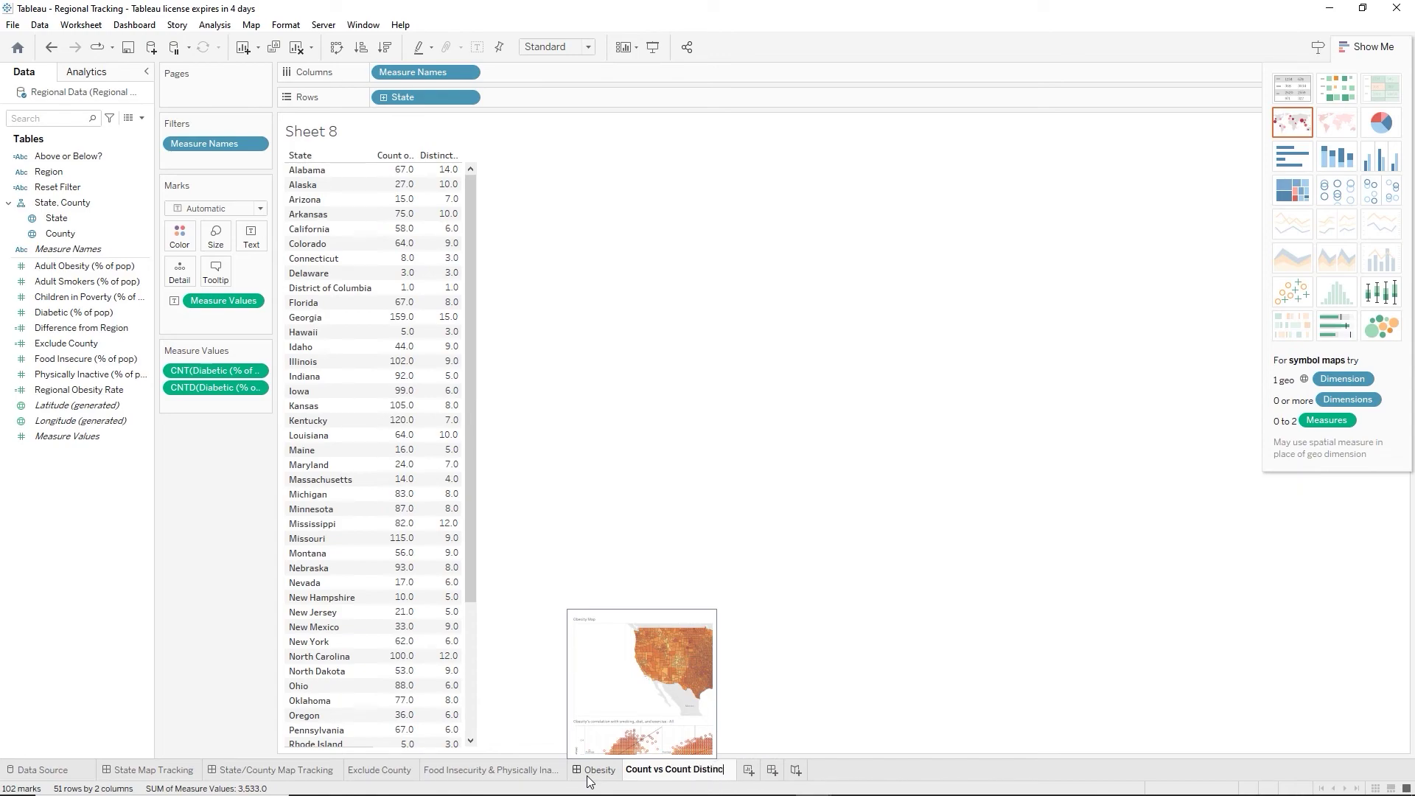
type("t")
key("Return")
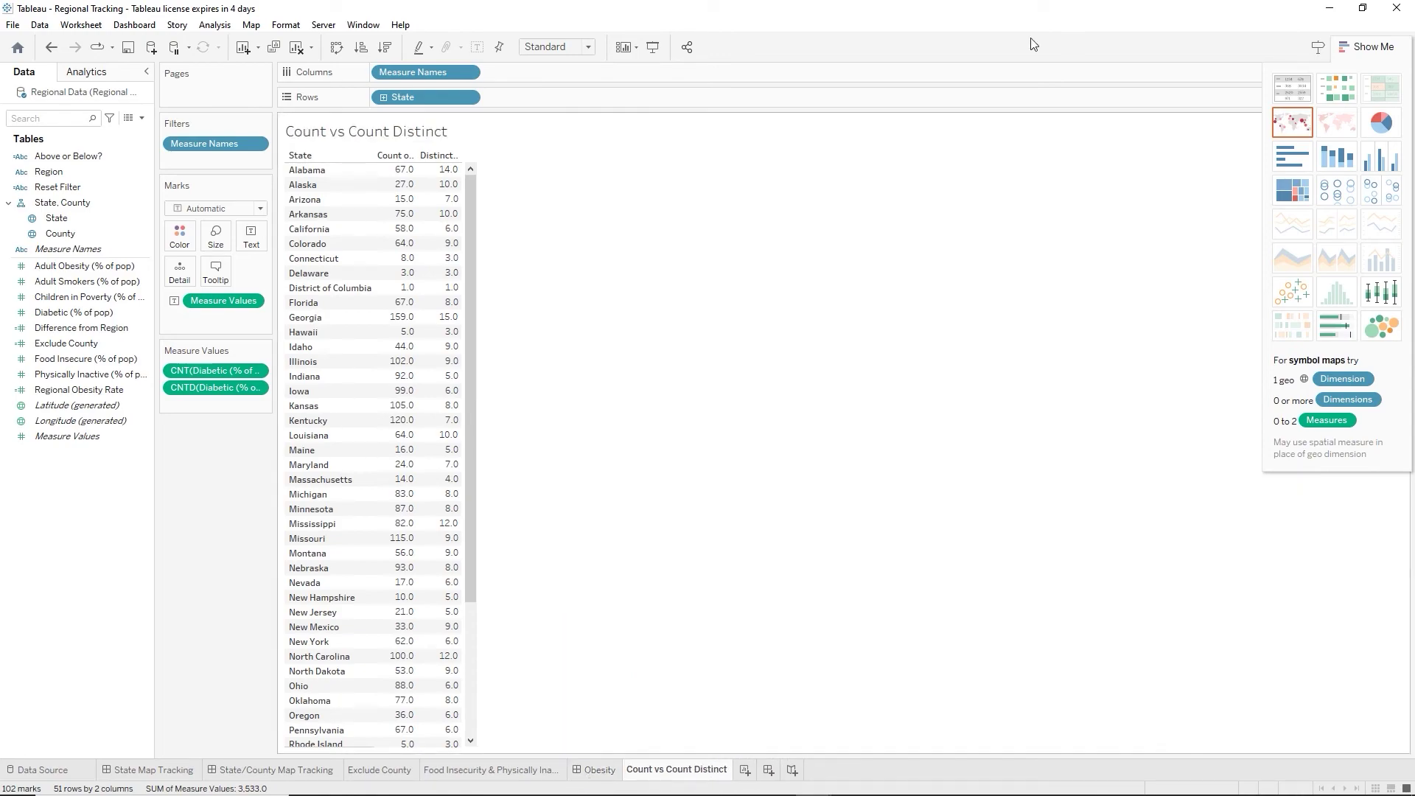
left_click(127, 48)
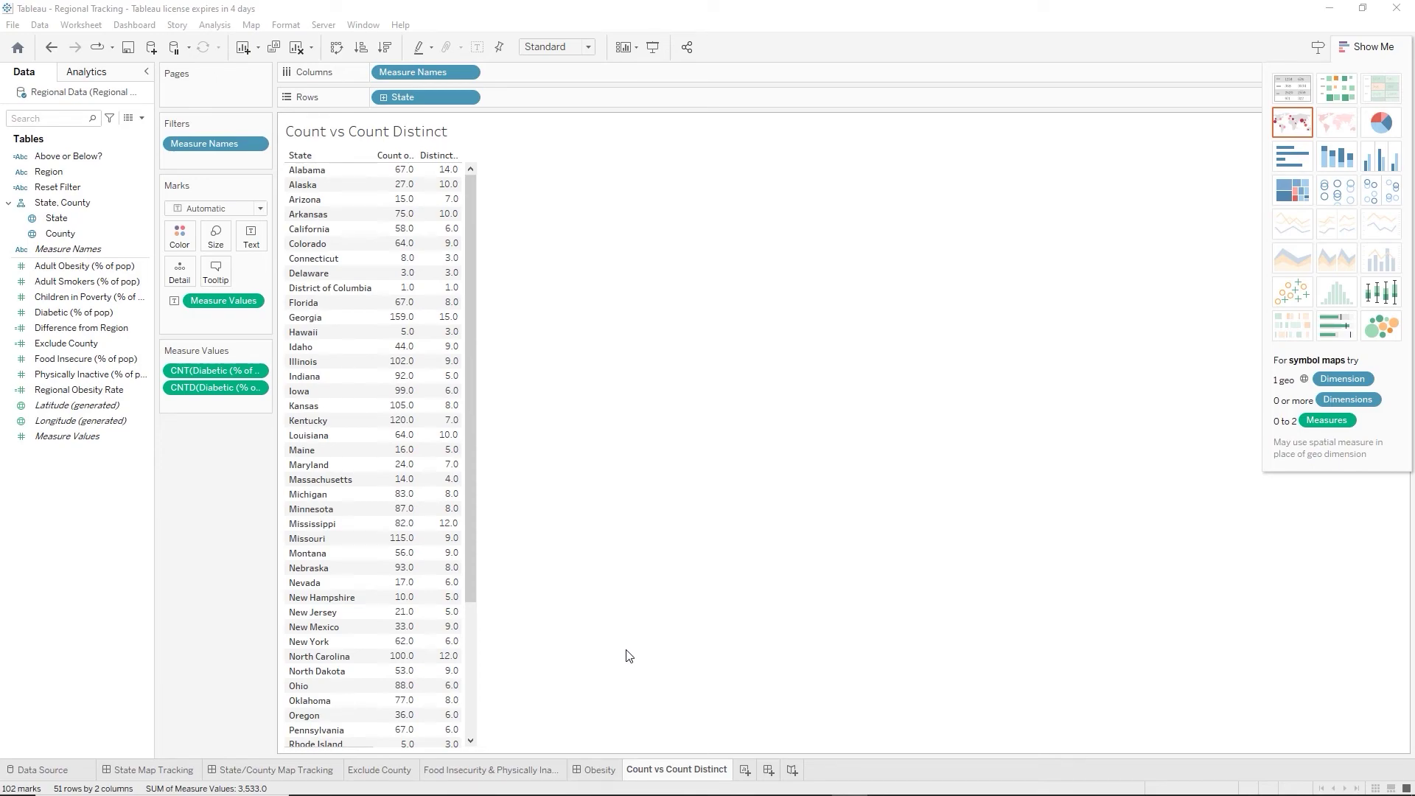
Add another new worksheet and name it "Ratio".
left_click(745, 771)
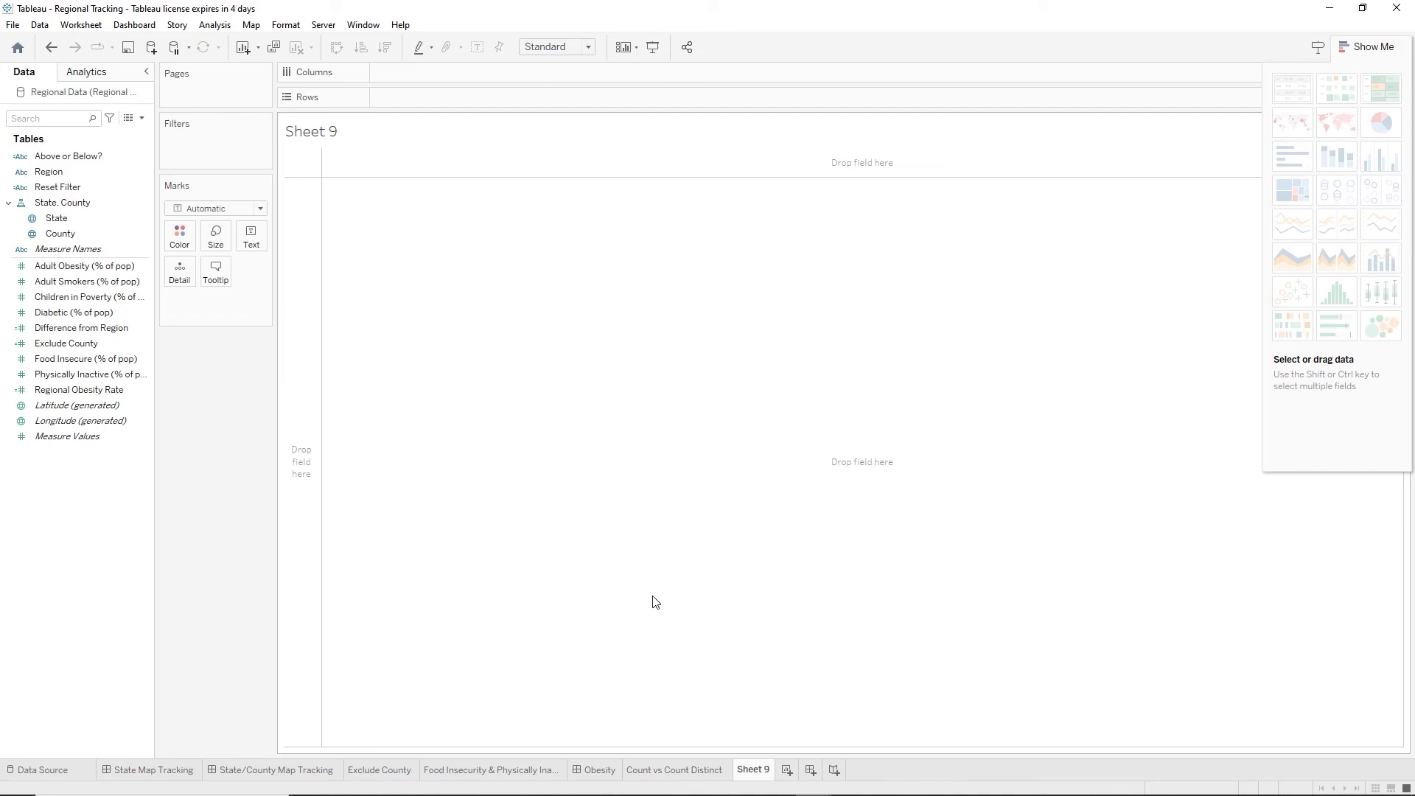
double_click(747, 770)
type("Ratio")
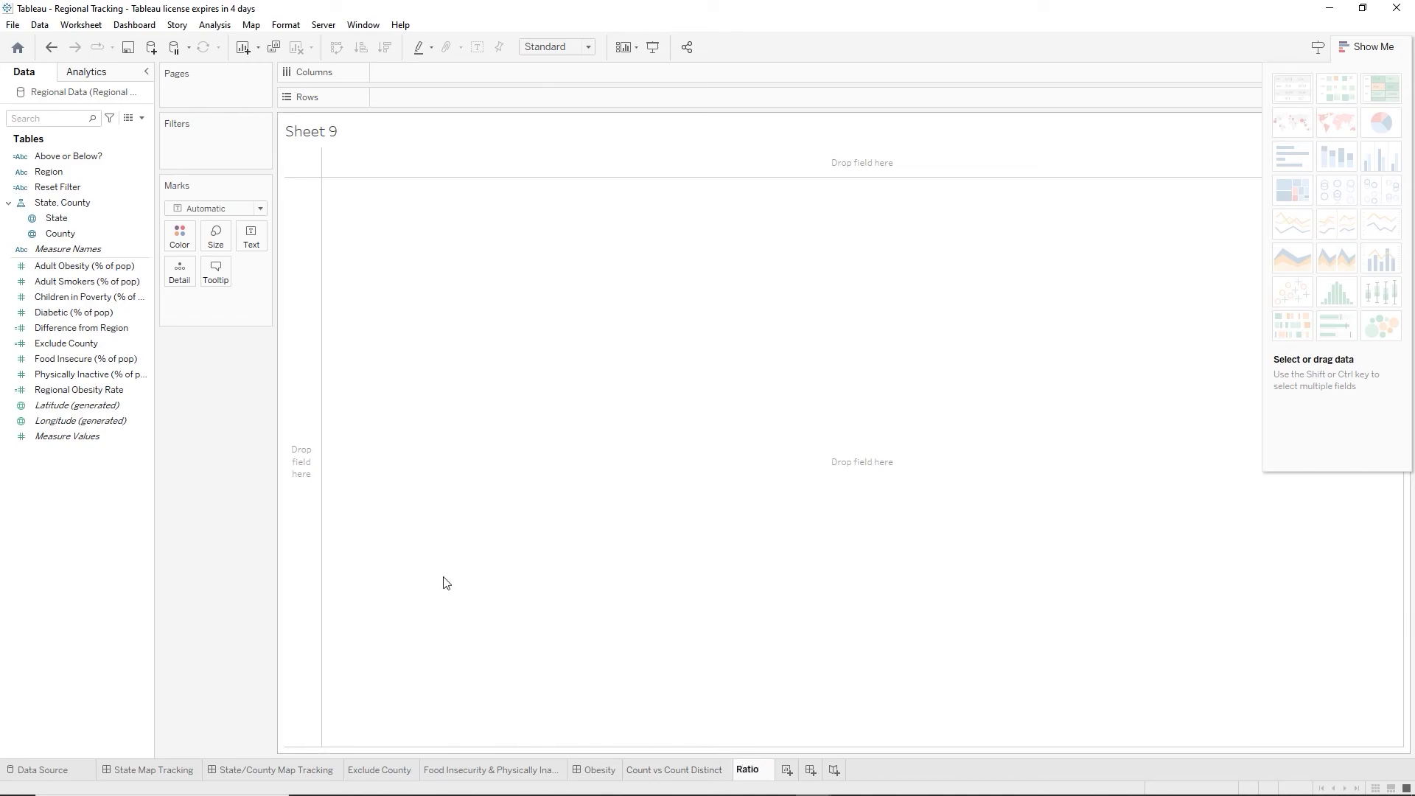
key("Return")
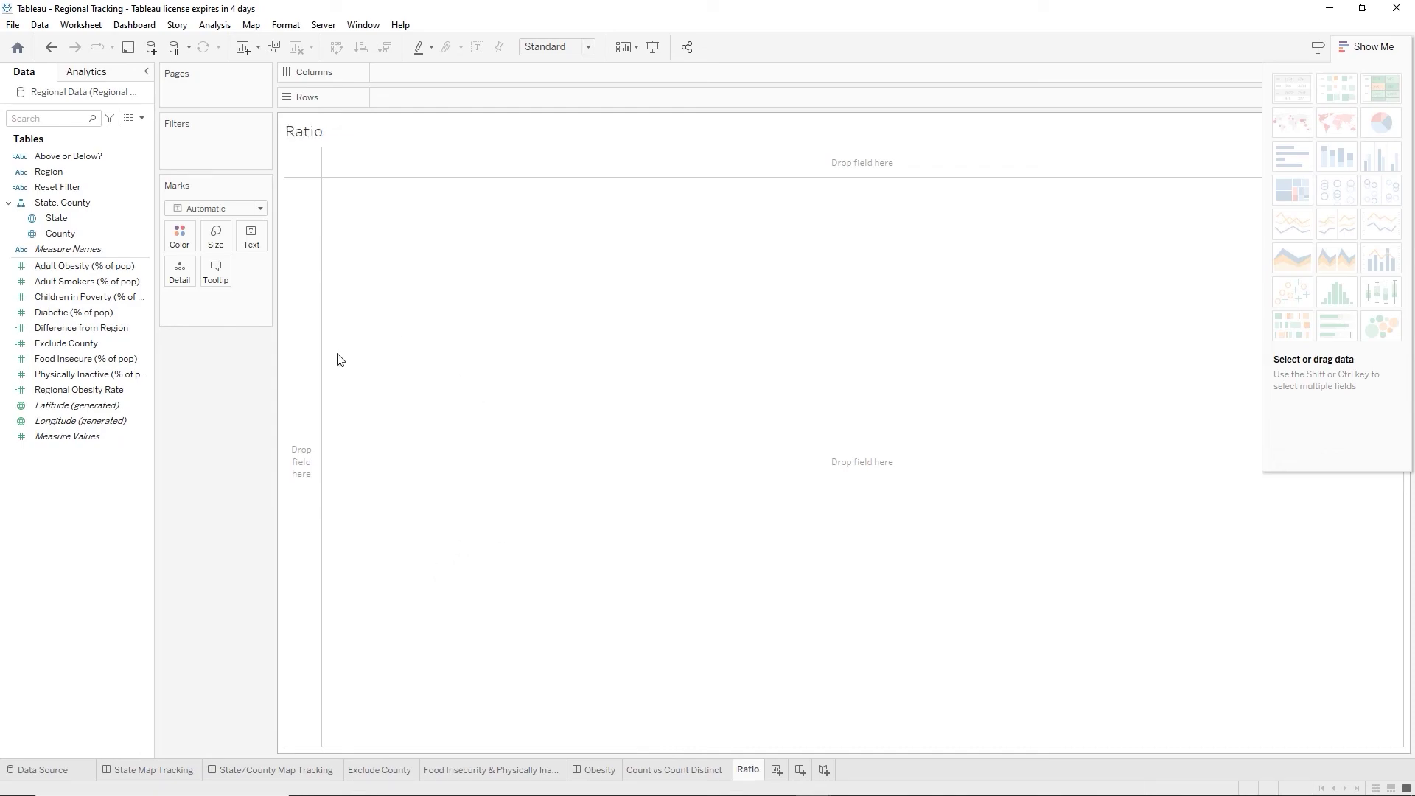
Look over the original, calculated and generated measure fields available in the Regional Data source.
left_click(88, 266)
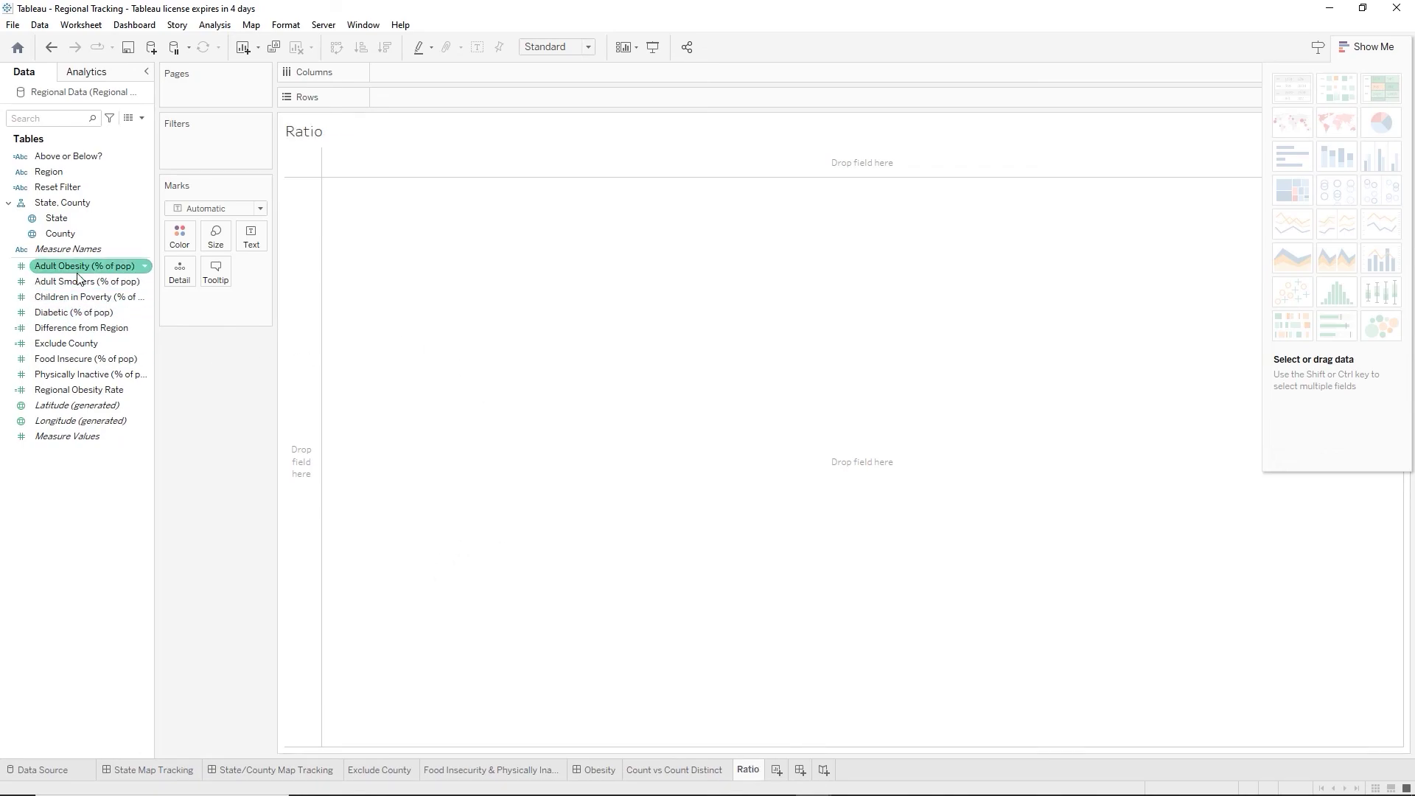
left_click(31, 345)
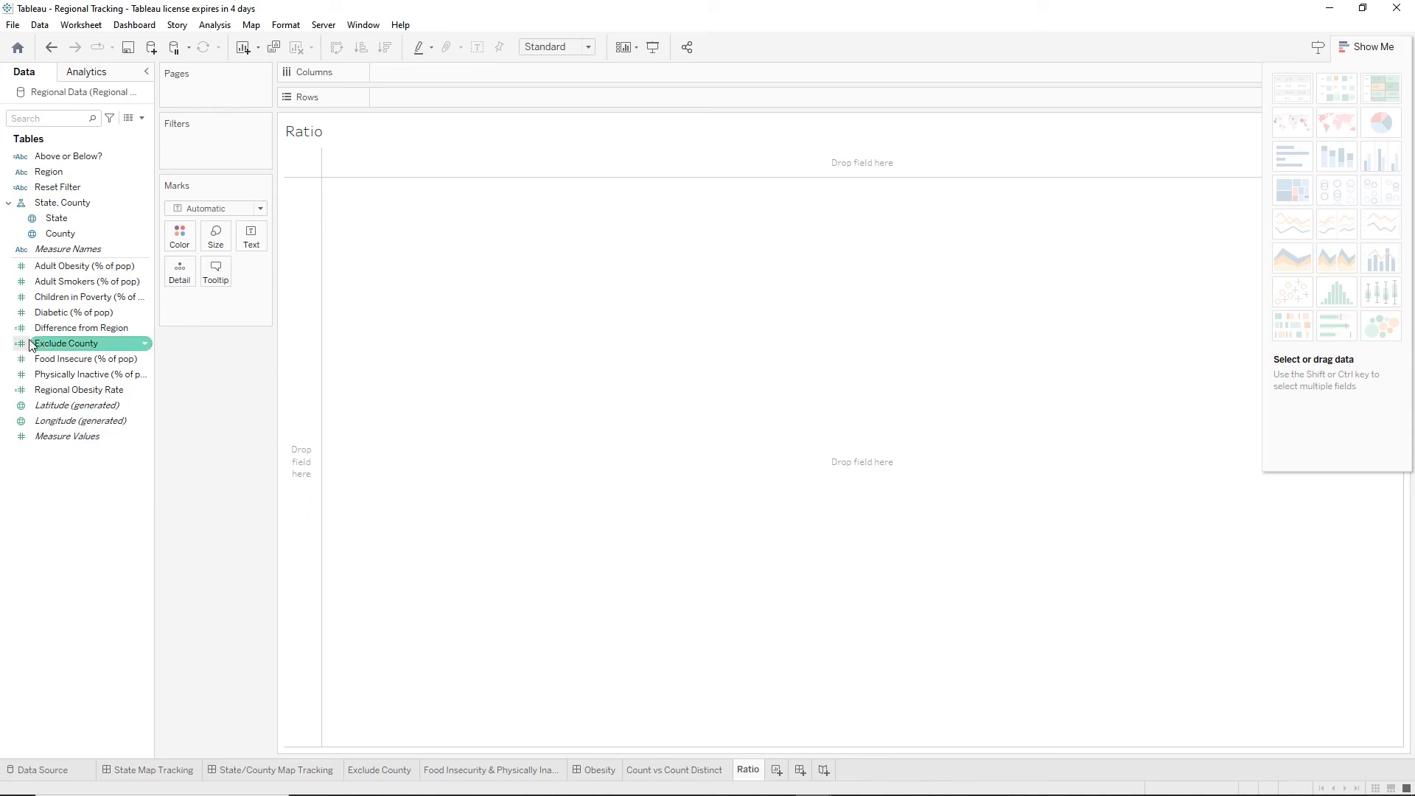
left_click(9, 314)
left_click(74, 389)
left_click(85, 438)
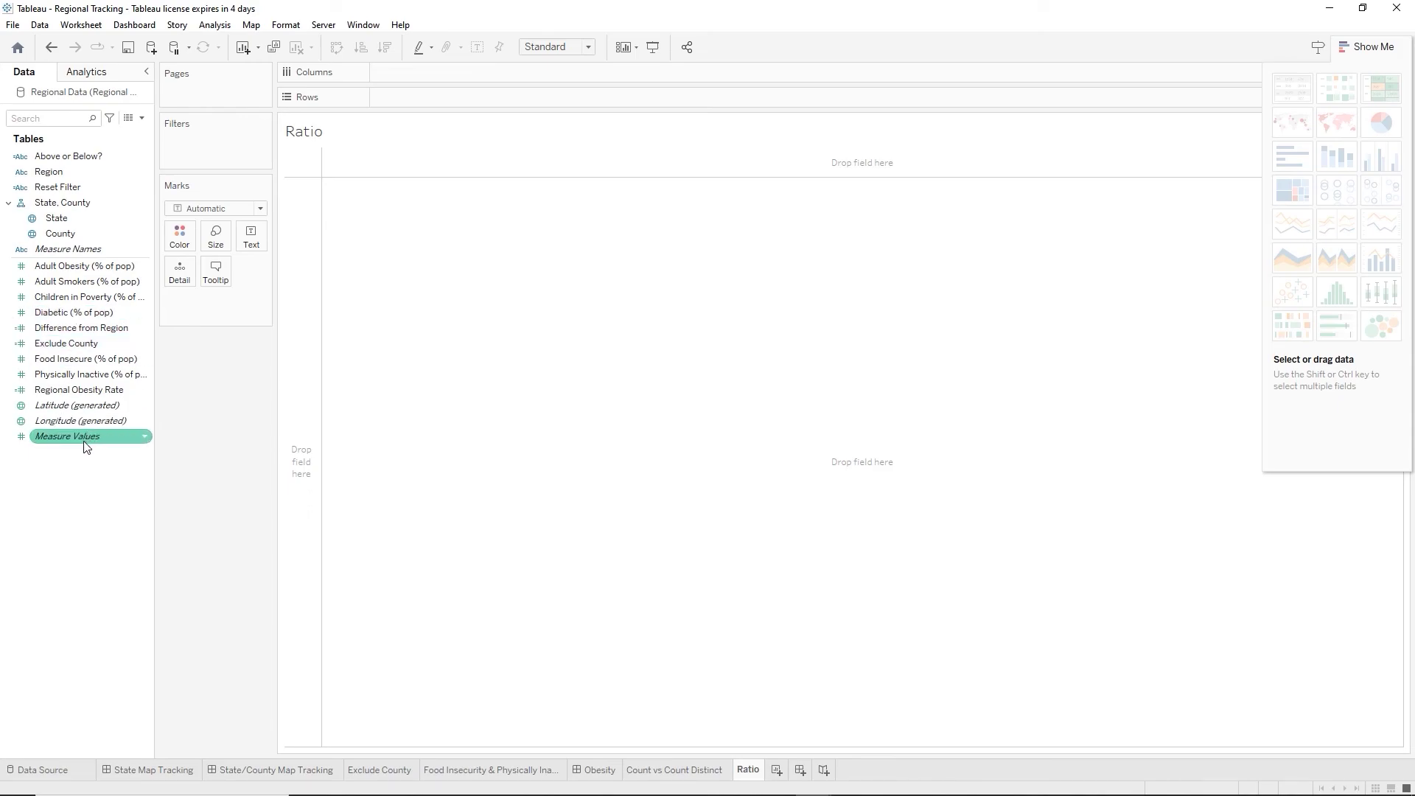
left_click(74, 390)
left_click(67, 343)
left_click(69, 282)
left_click(44, 313)
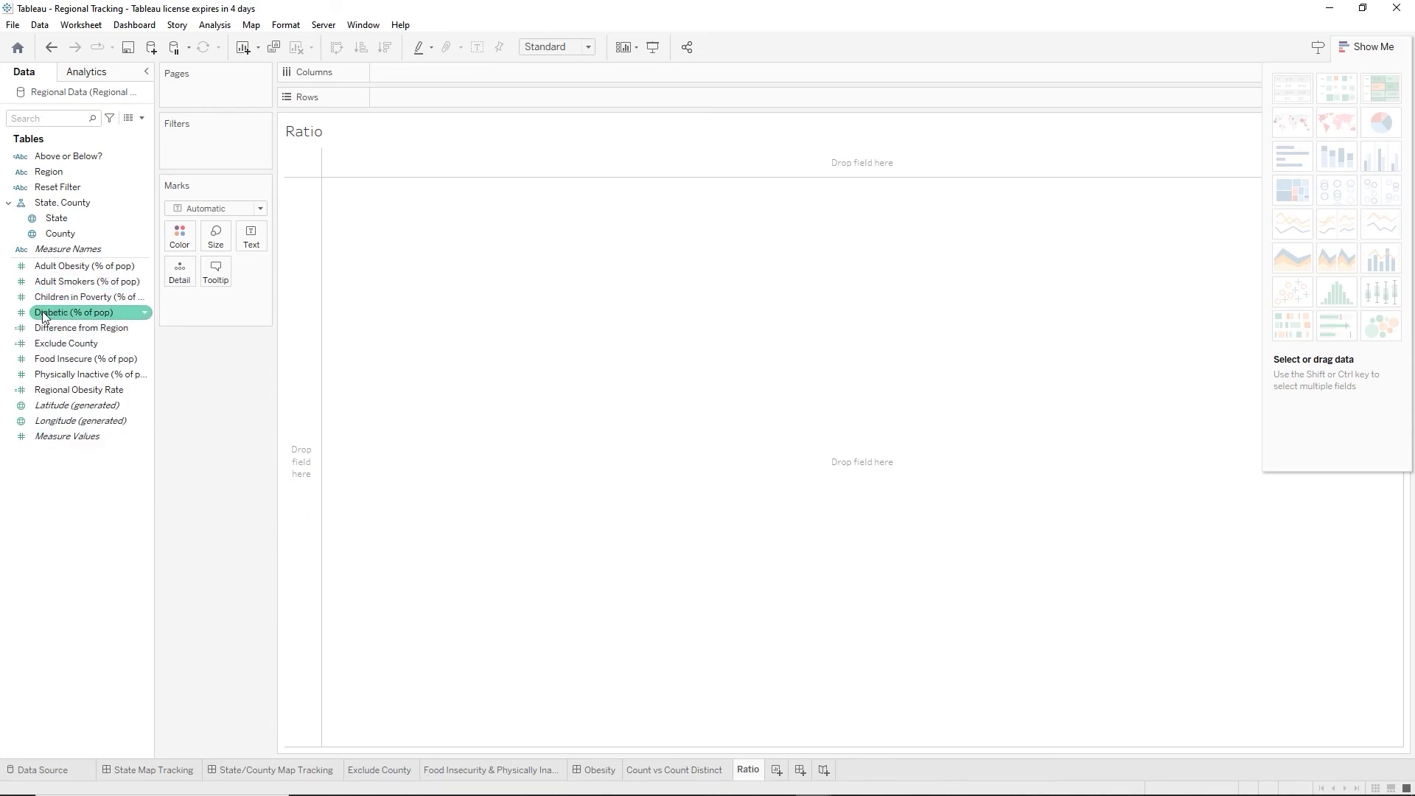
left_click(50, 361)
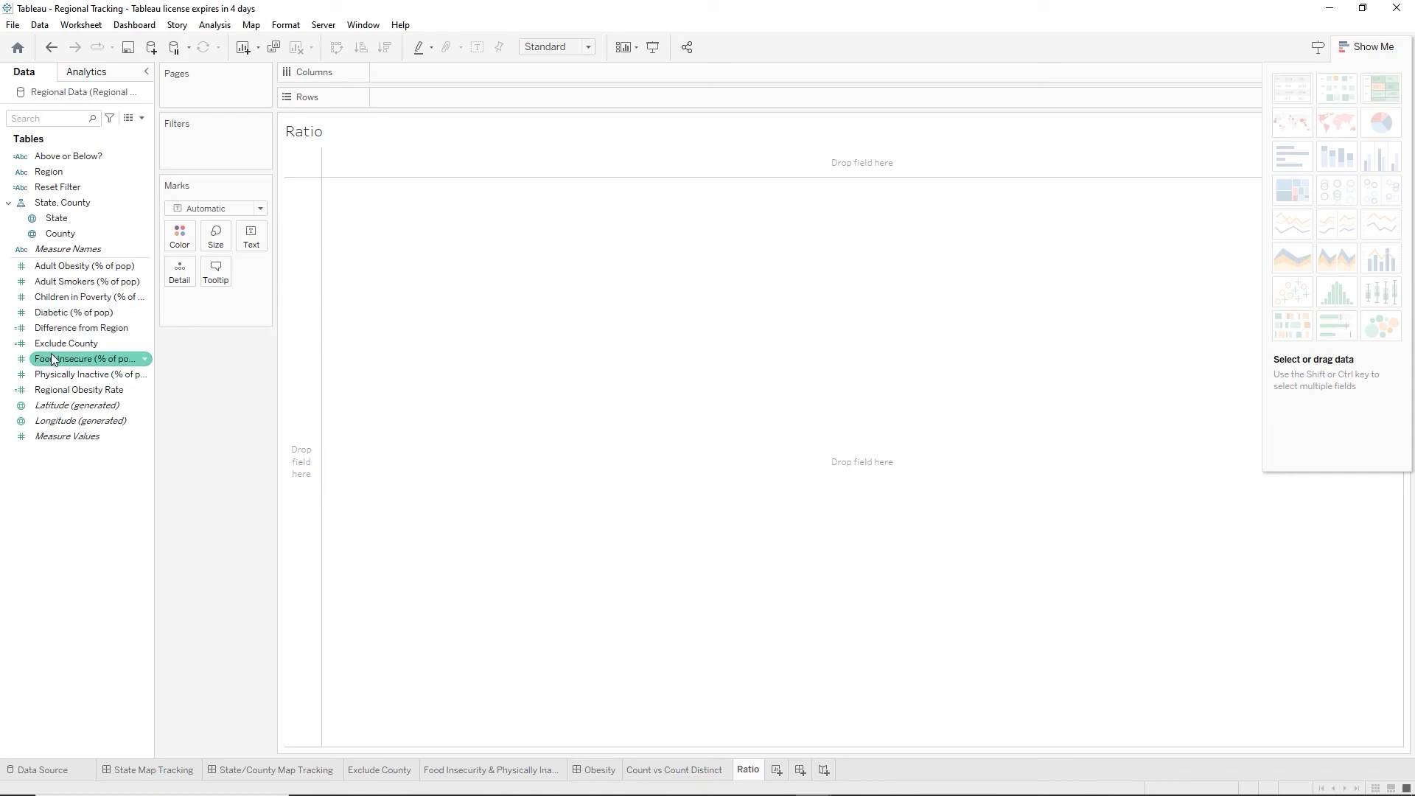
left_click(33, 345)
left_click(21, 331)
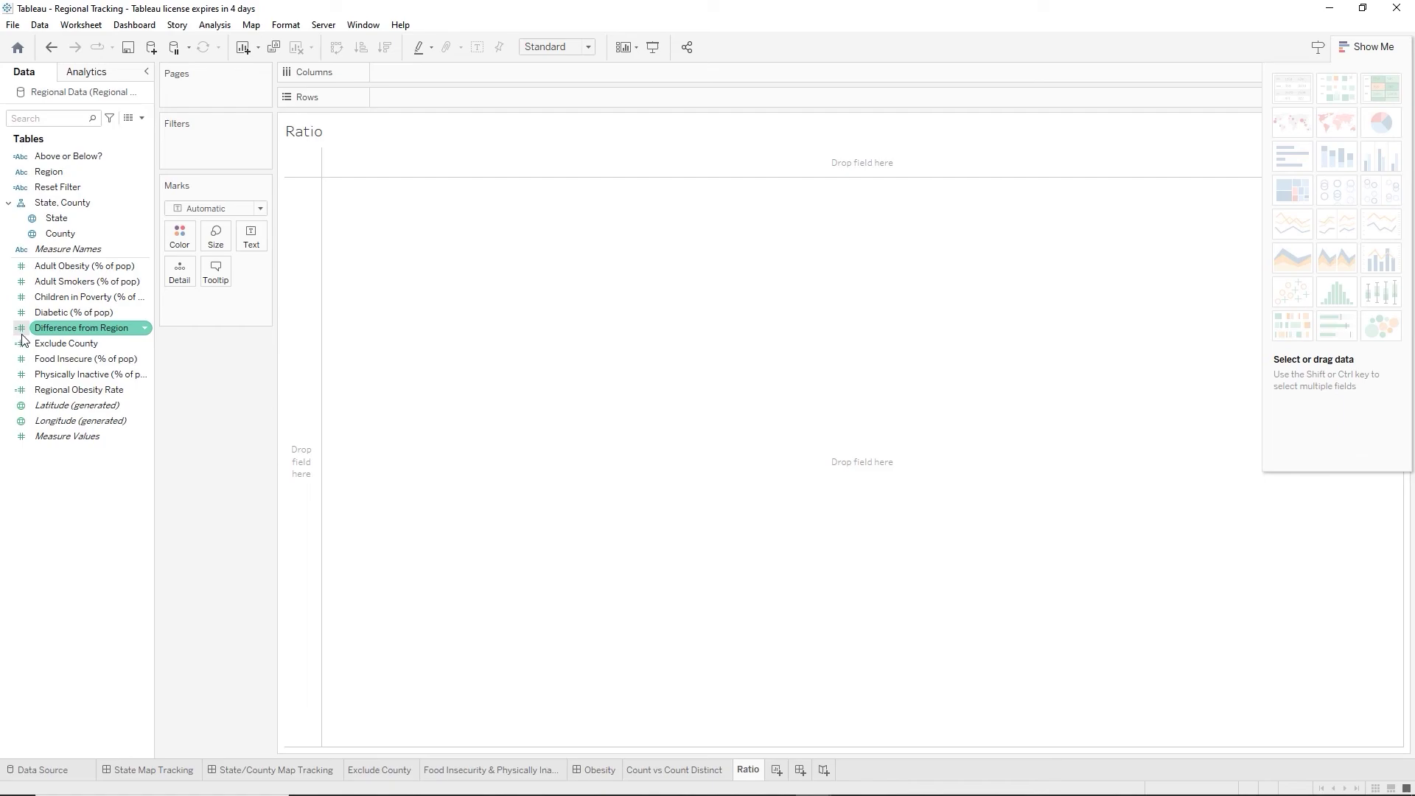
left_click(83, 421)
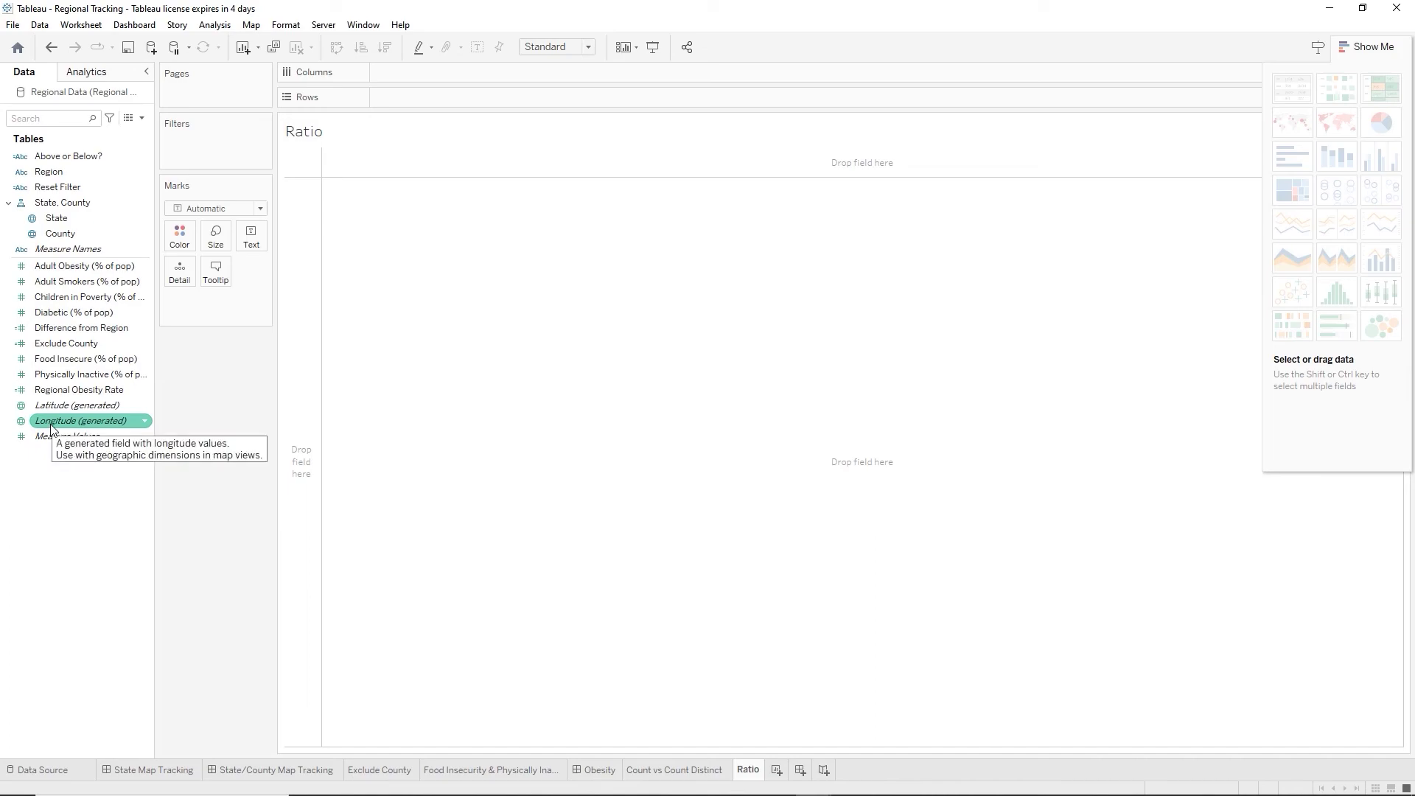
Examine the fields of the Regional Data source, from Measure Values and Regional Obesity Rate to the State, County, Region and Reset Filter dimensions.
left_click(48, 438)
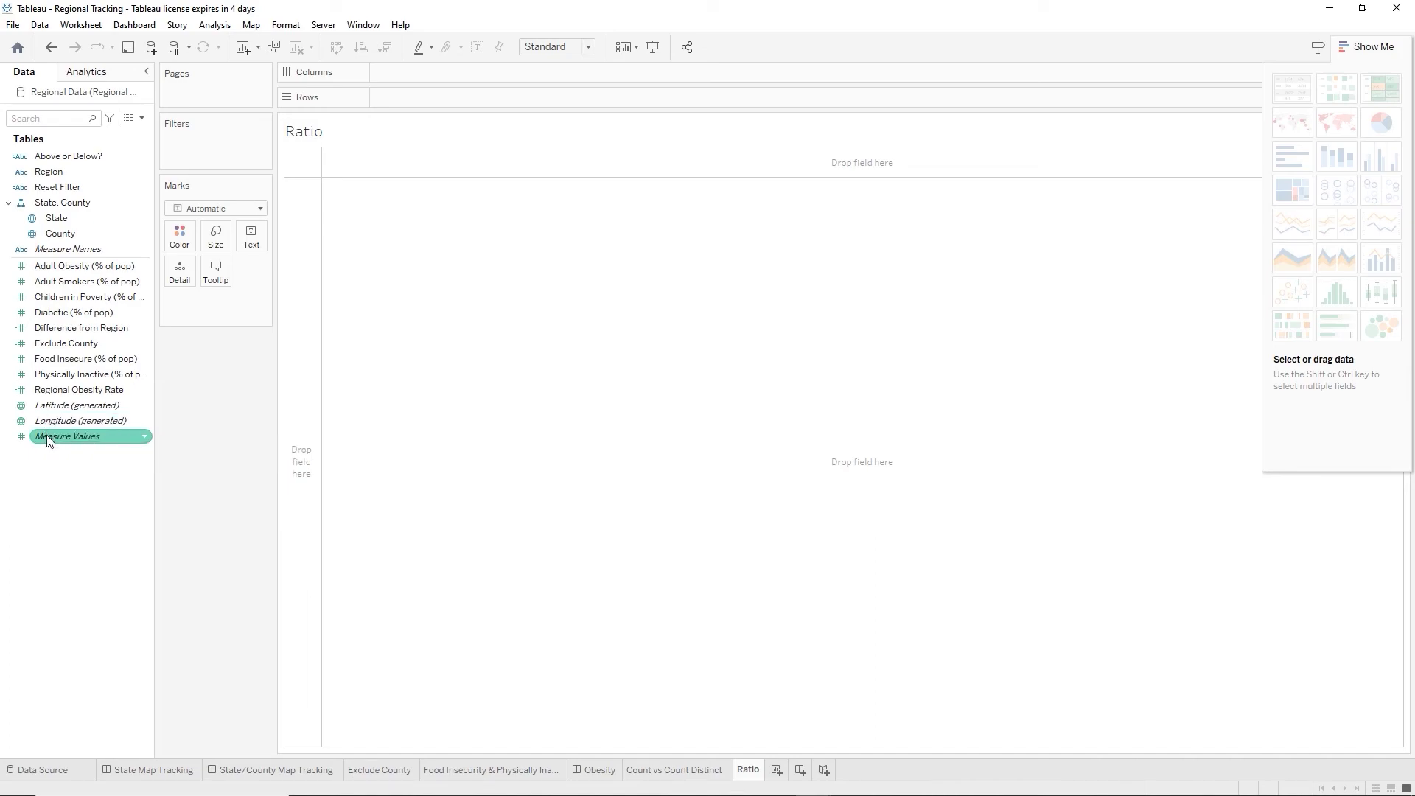
left_click(37, 407)
left_click(32, 391)
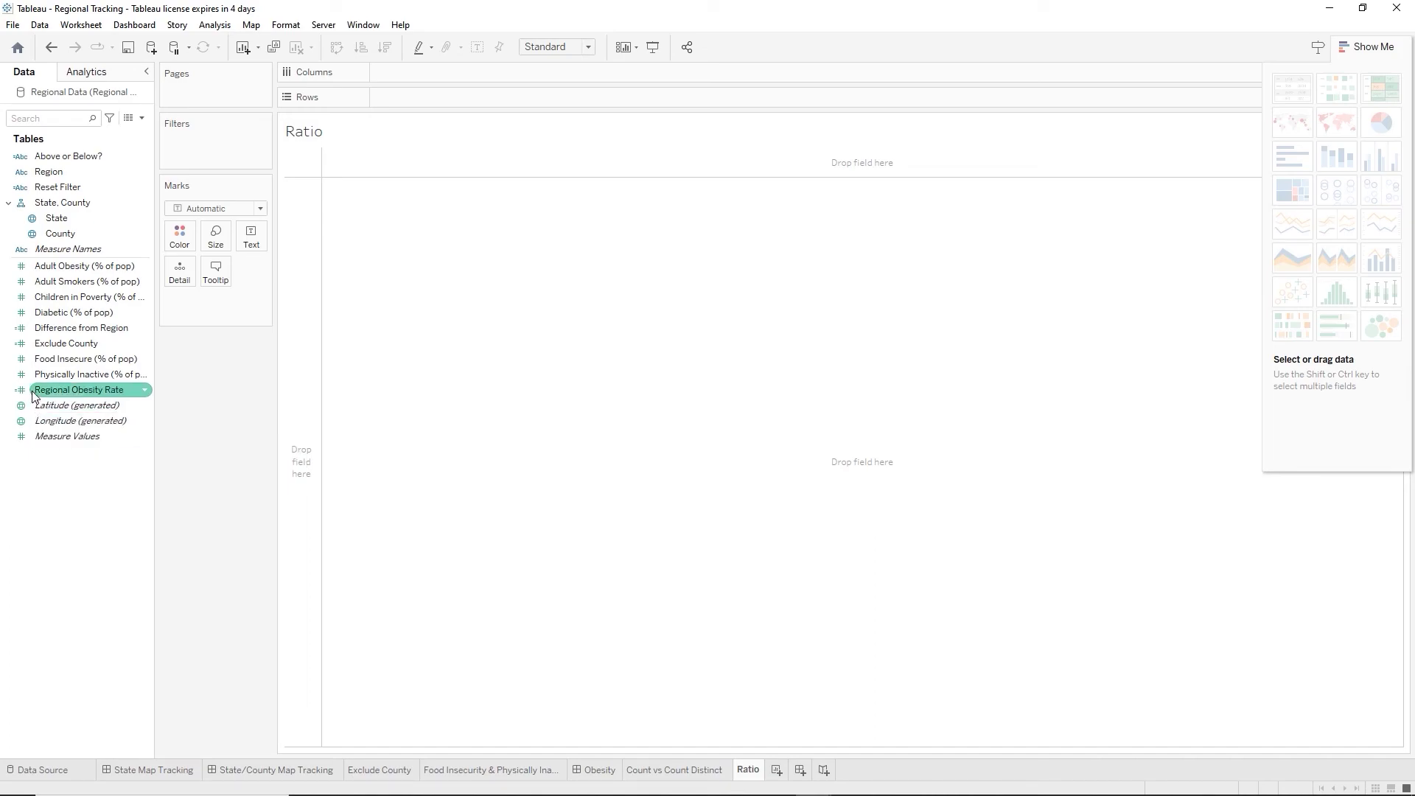
left_click(42, 249)
left_click(53, 218)
left_click(46, 202)
left_click(43, 156)
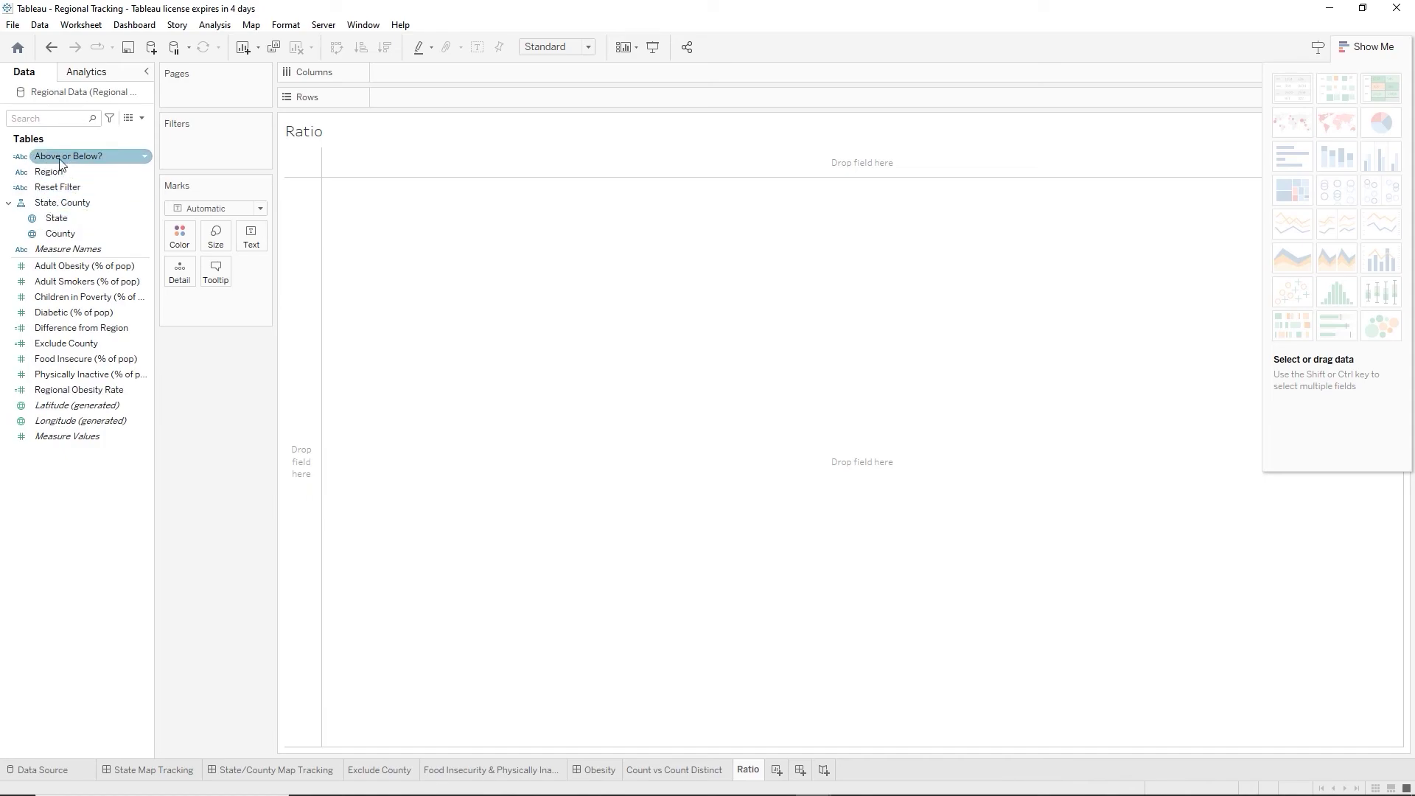
left_click(67, 171)
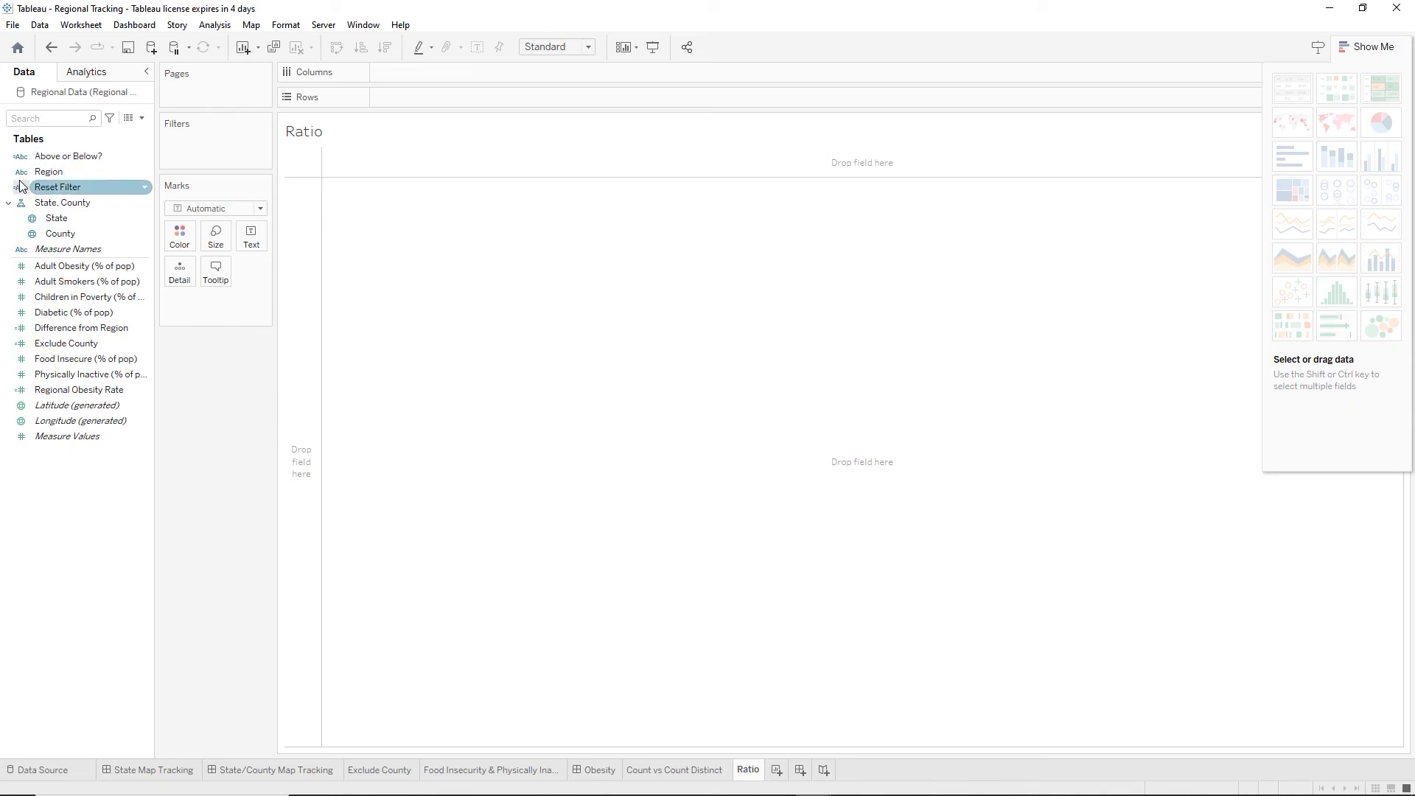
left_click(58, 440)
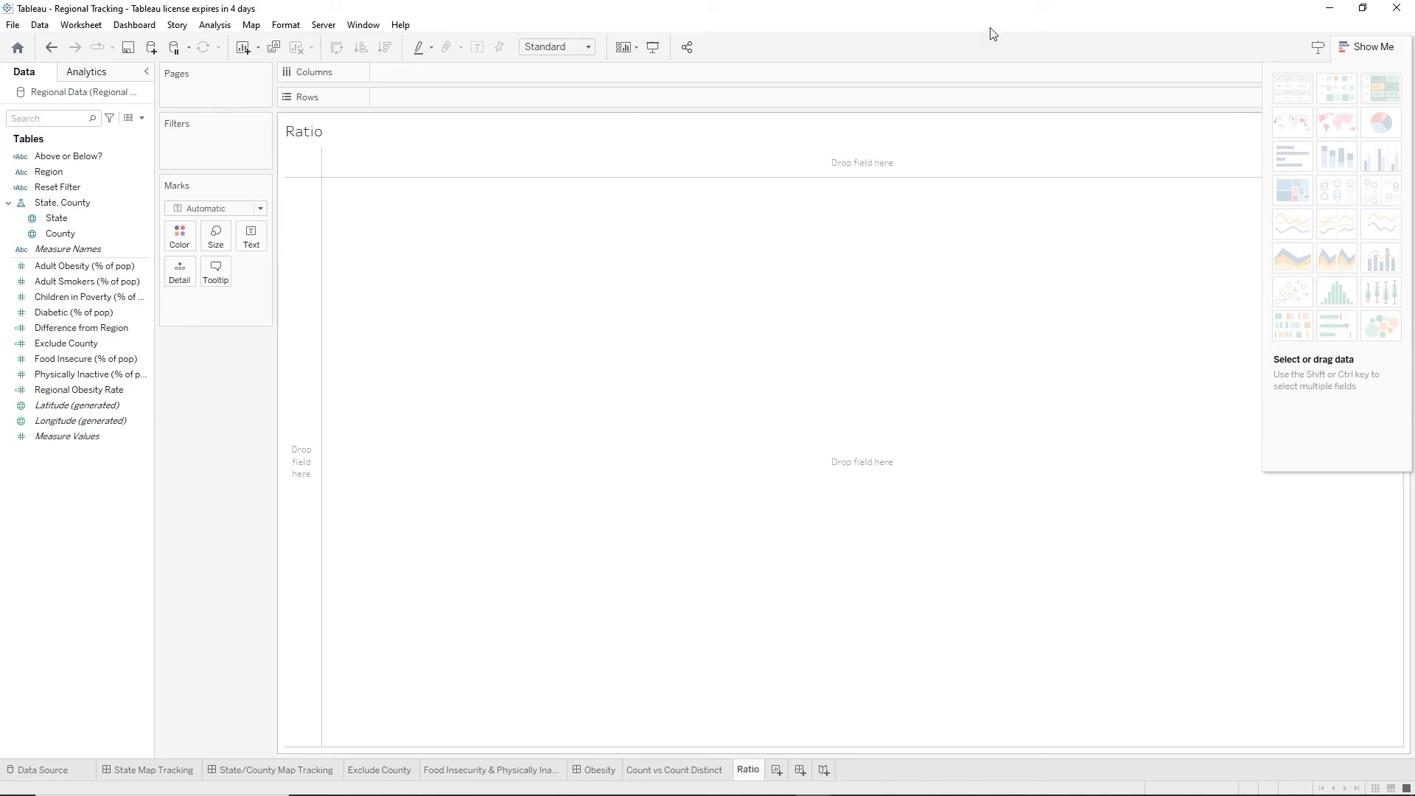
Hide the chart suggestions and create a calculated field "Adult Specific Metrics" as [Adult Obesity (% of pop)] + [Adult Smokers (% of pop)].
left_click(1345, 47)
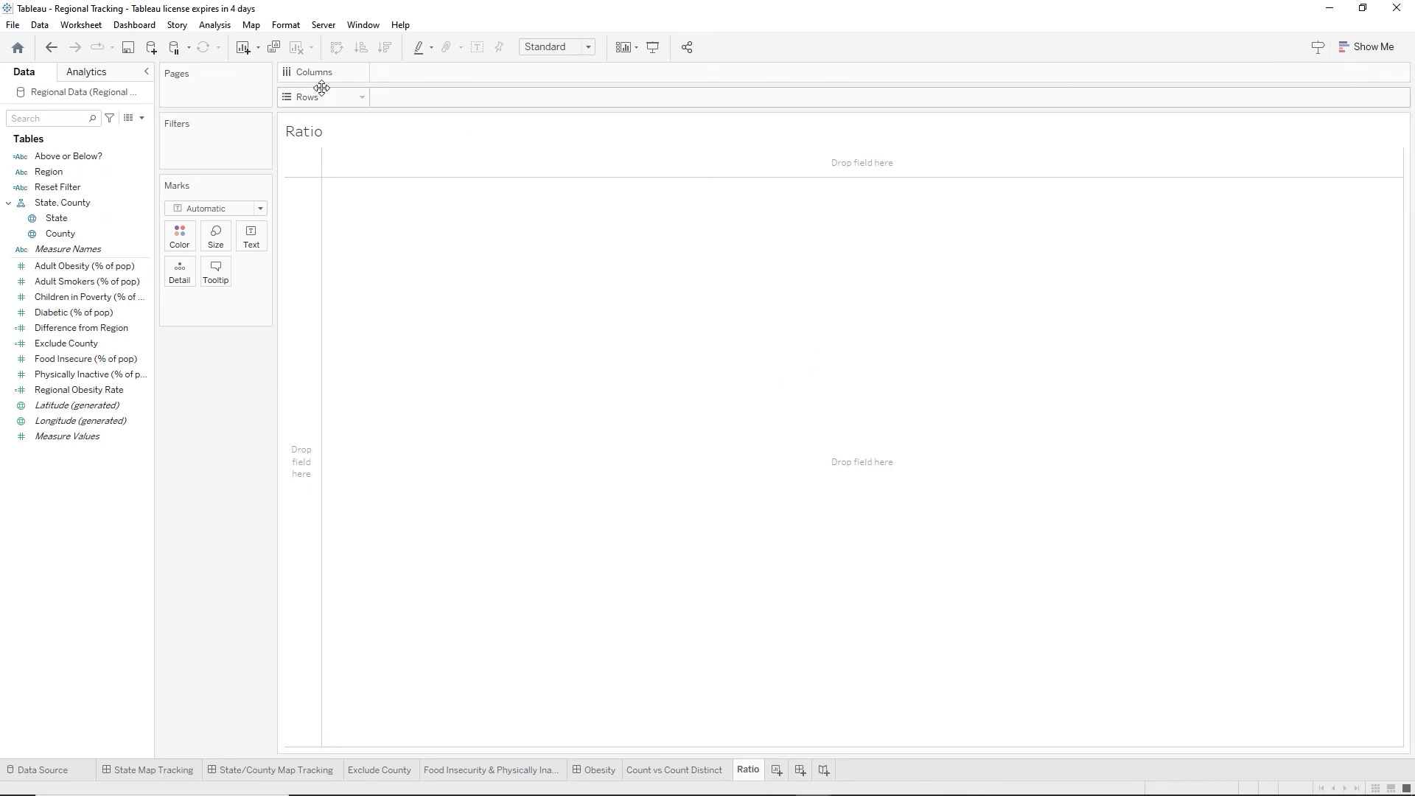
left_click(142, 118)
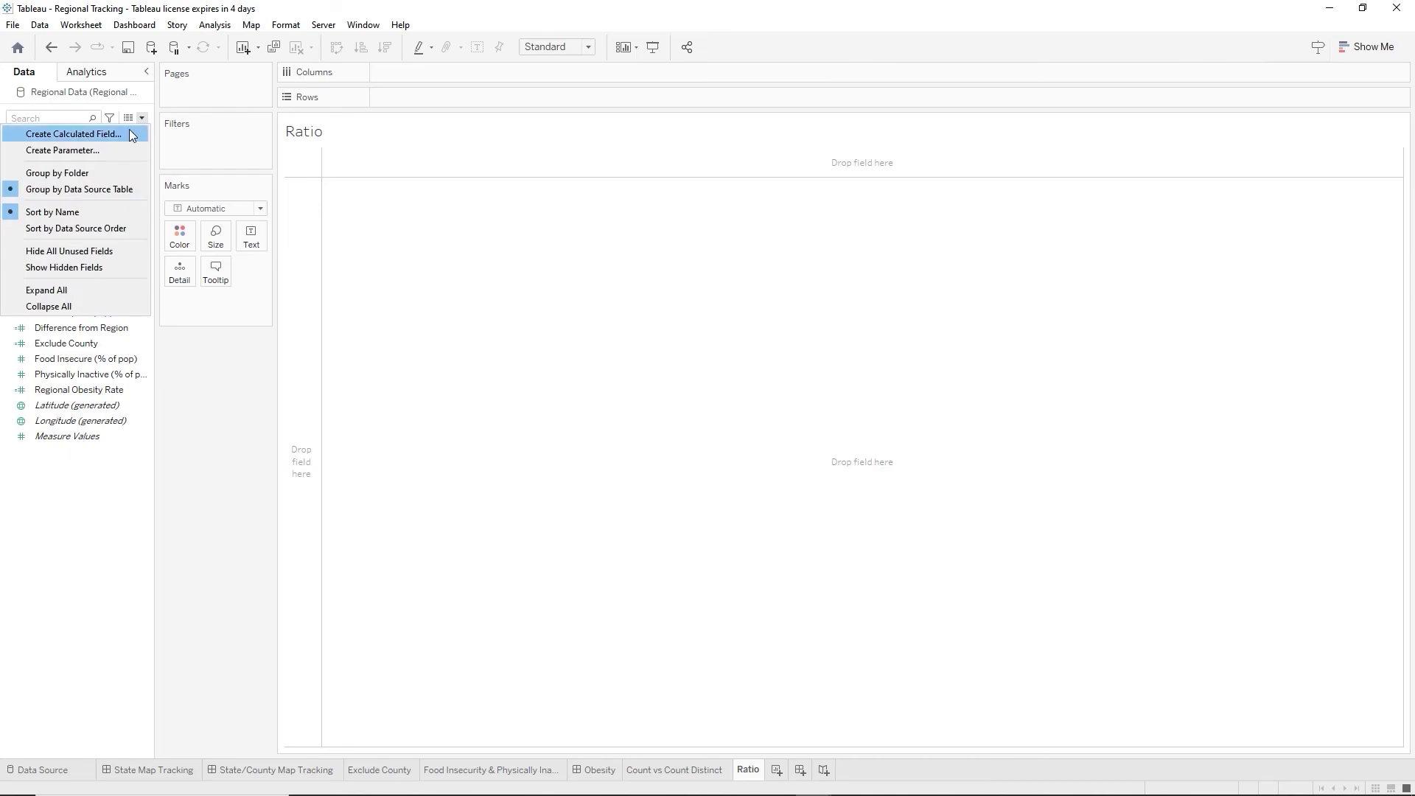
left_click(130, 132)
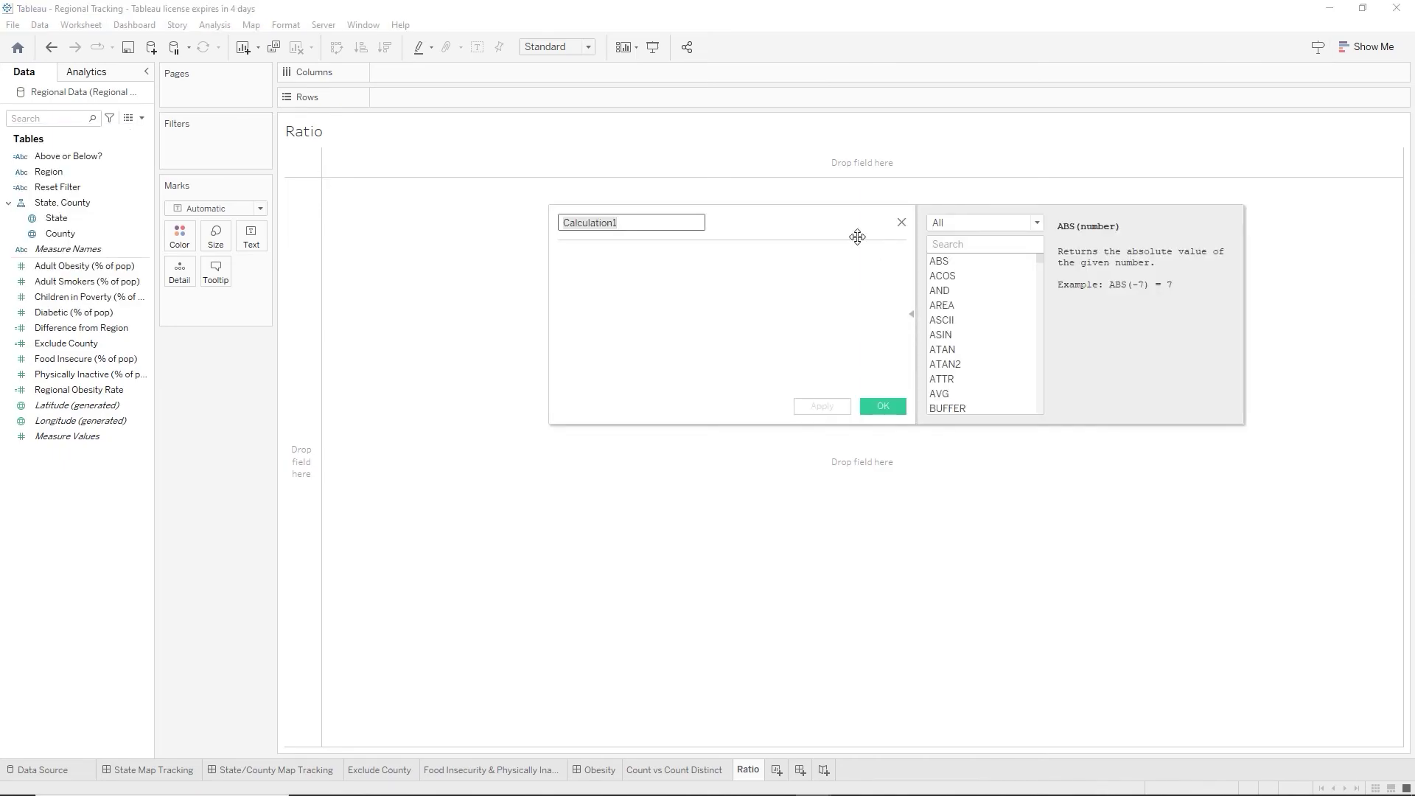
type("Adult Specific Metrics")
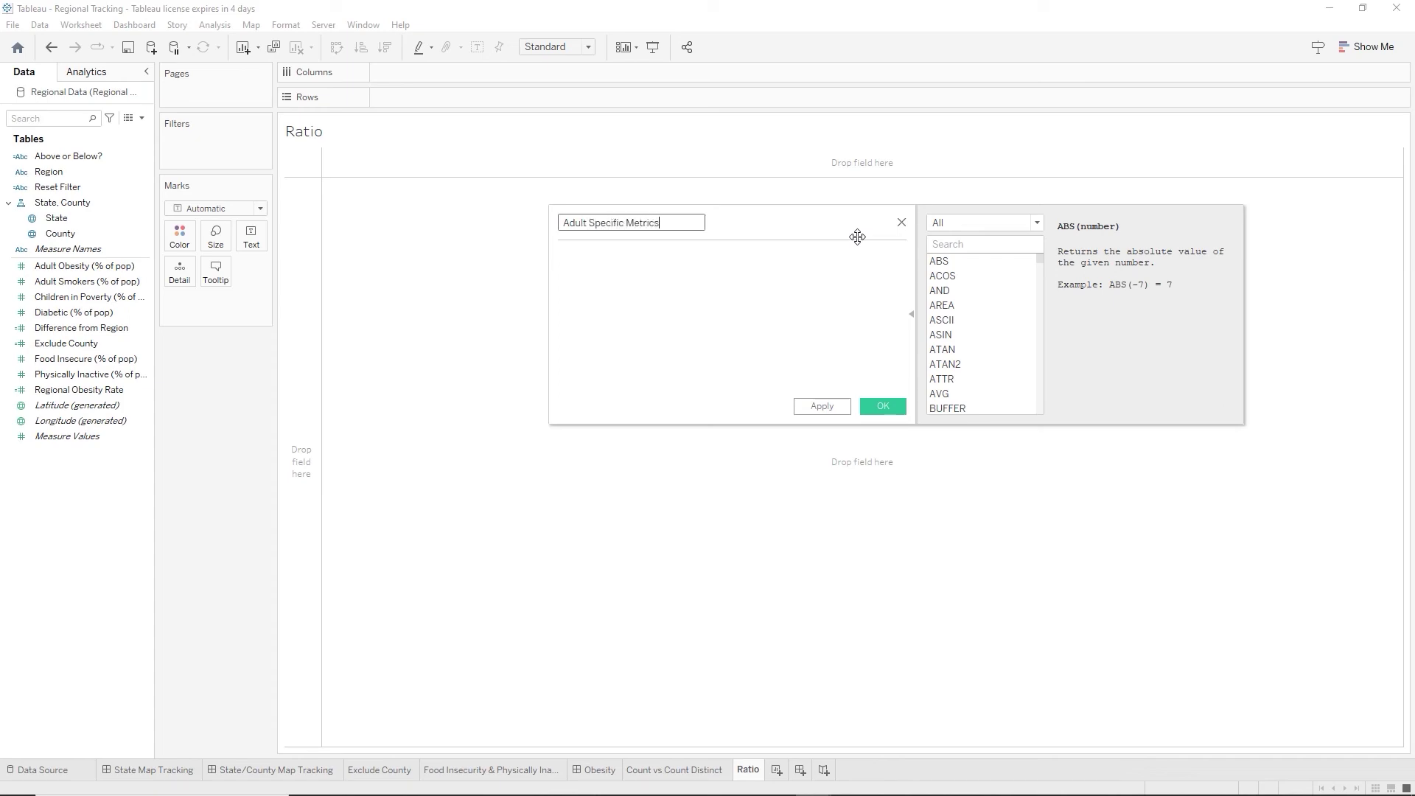
key("Tab")
type("Ad")
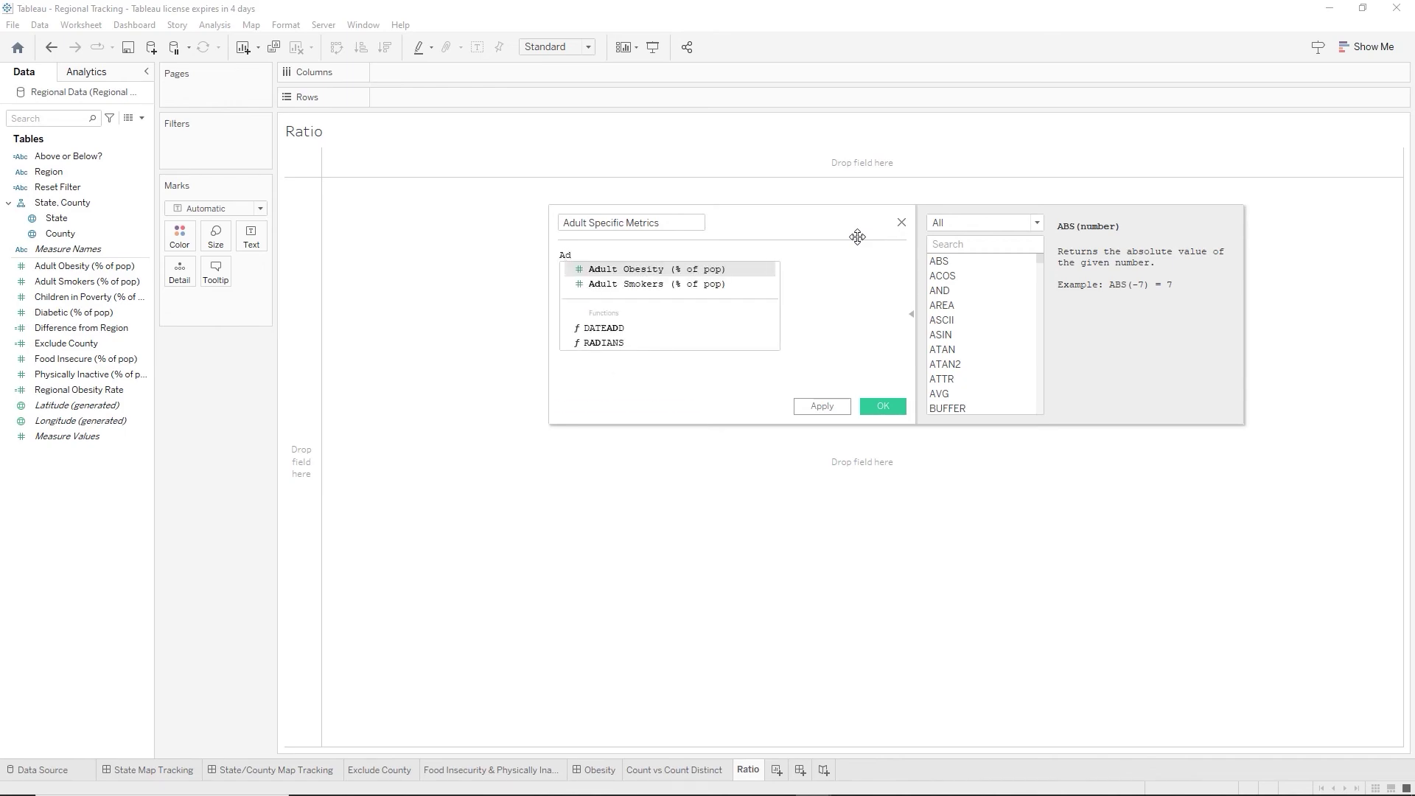
key("Return")
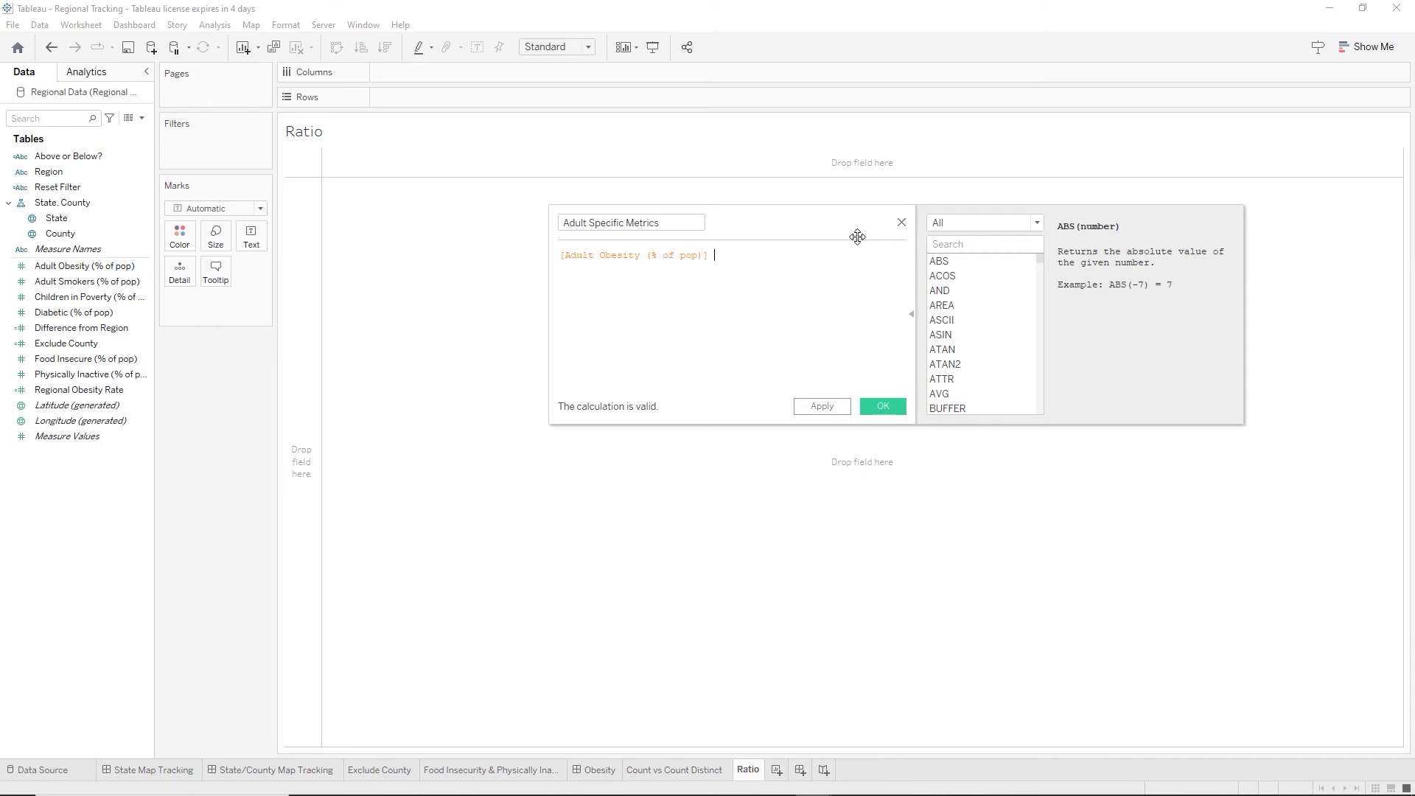
type("+ Adu")
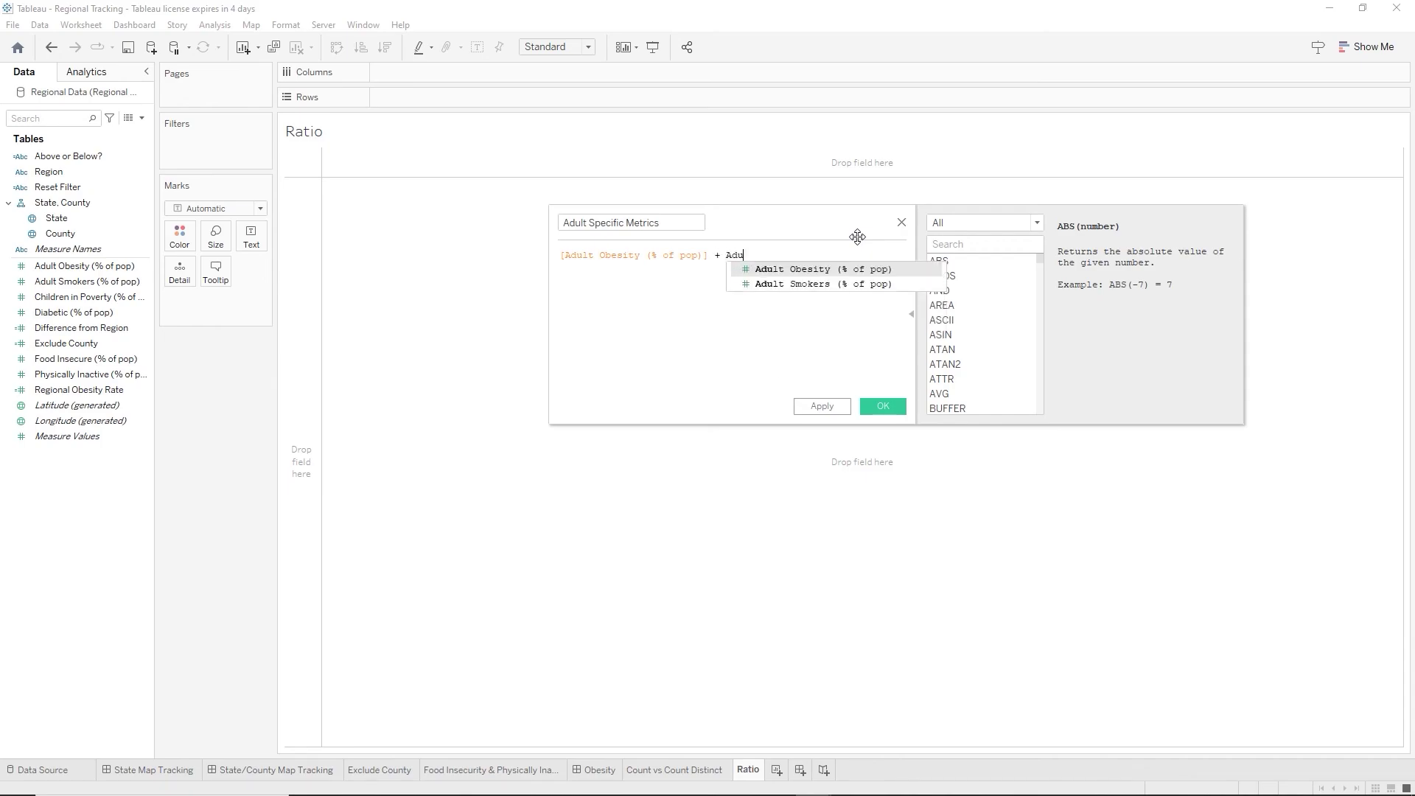
key("Down")
key("Return")
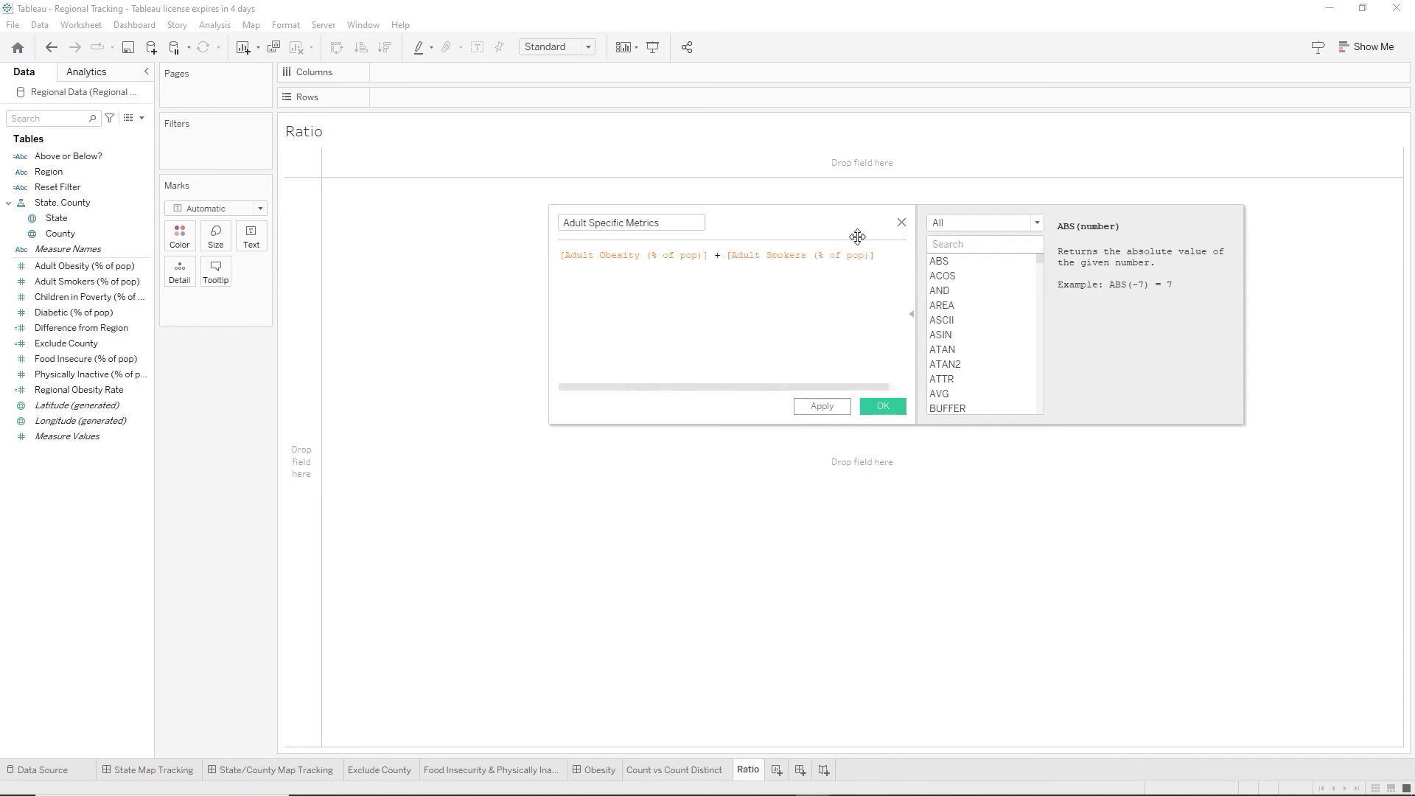
left_click(884, 406)
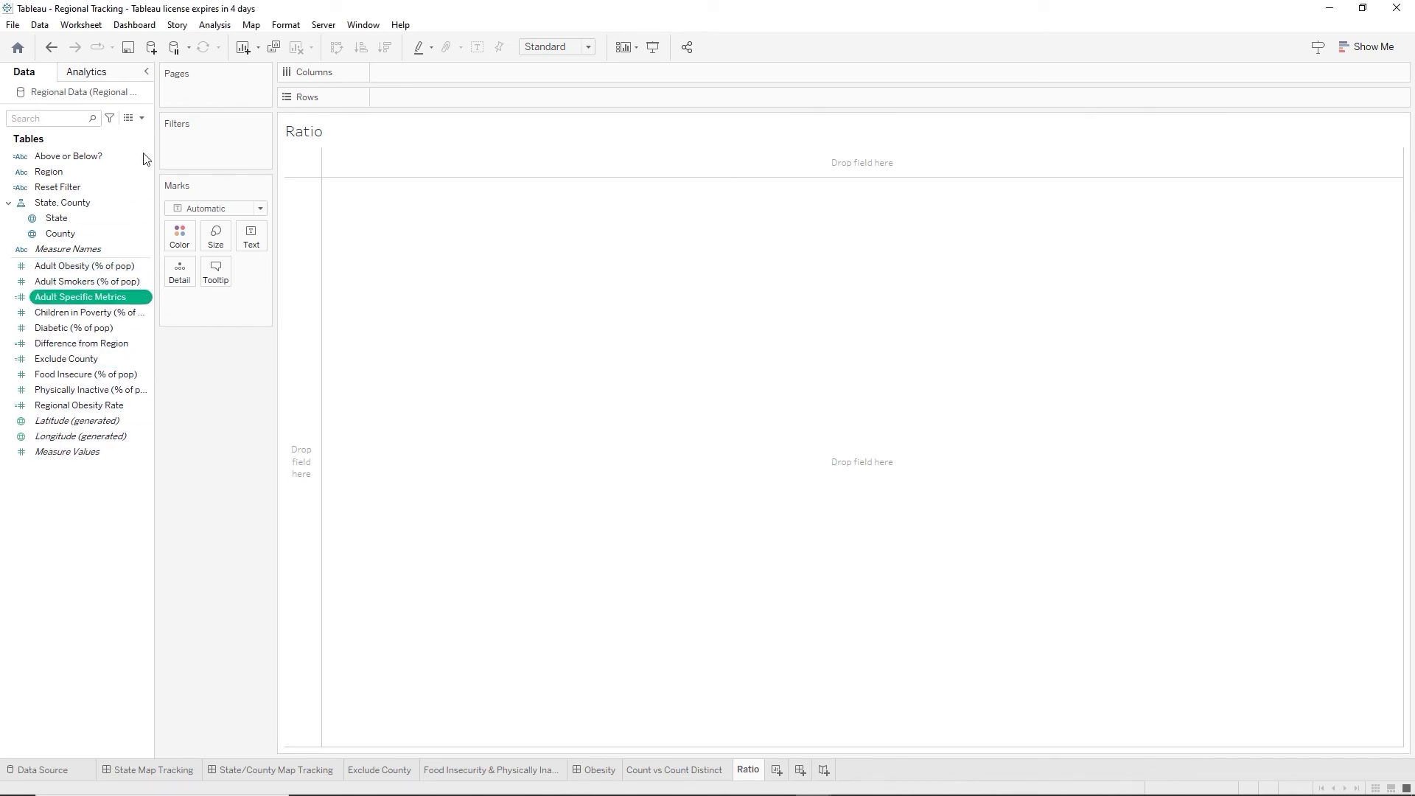
Start a calculated field named "Non Specific Metrics" with the formula [Children in Poverty (% of pop)]+[Diabetic (% of pop)].
left_click(142, 118)
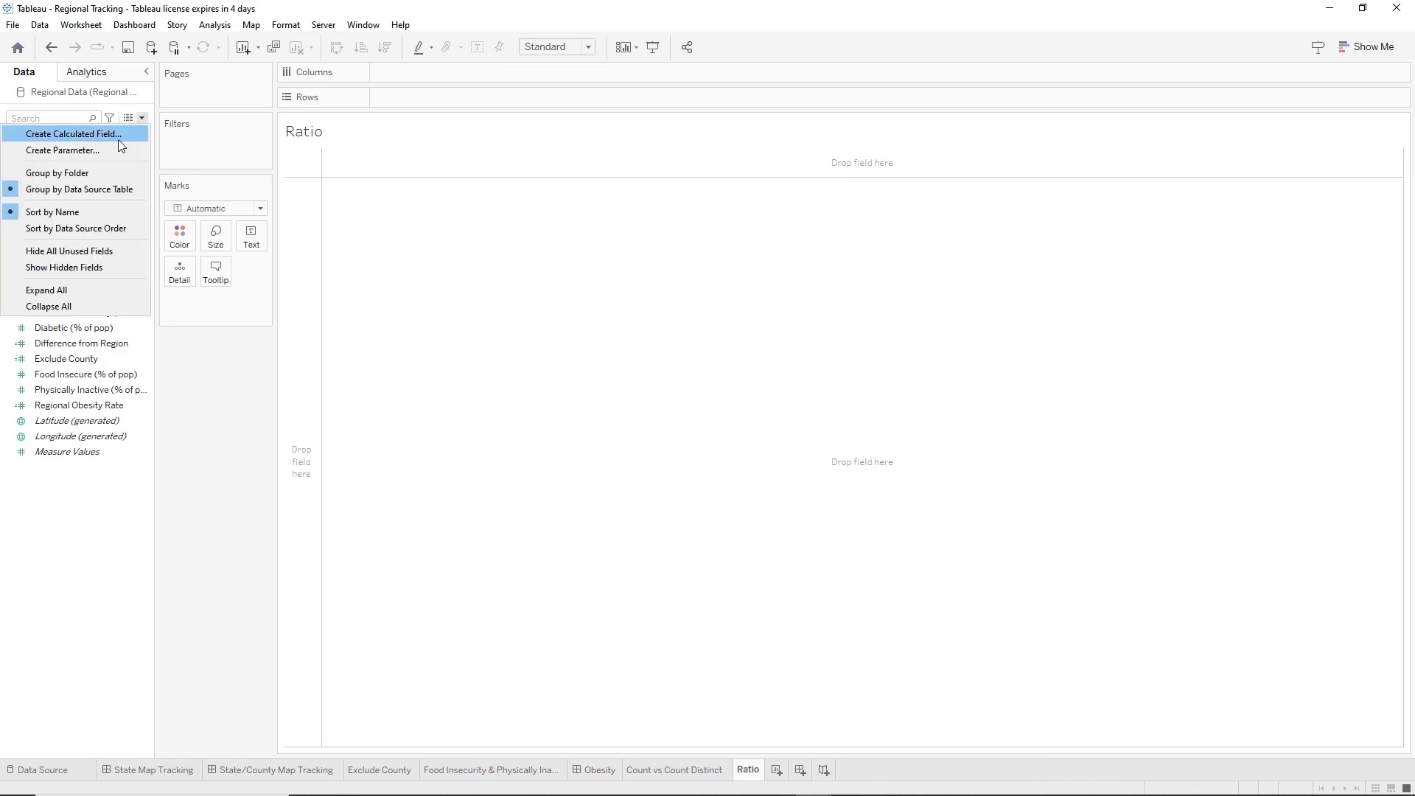
left_click(118, 138)
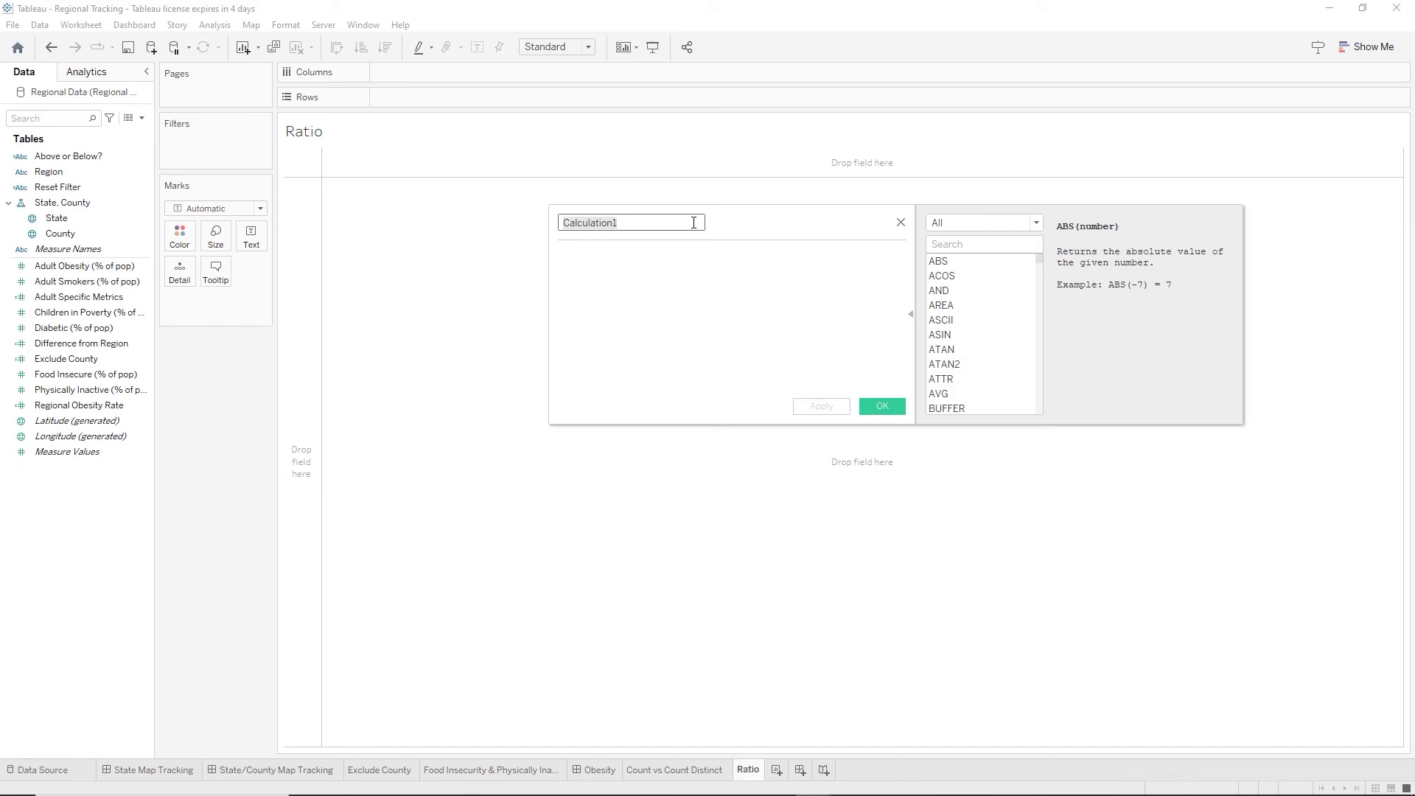
type("Non Specific Metrics")
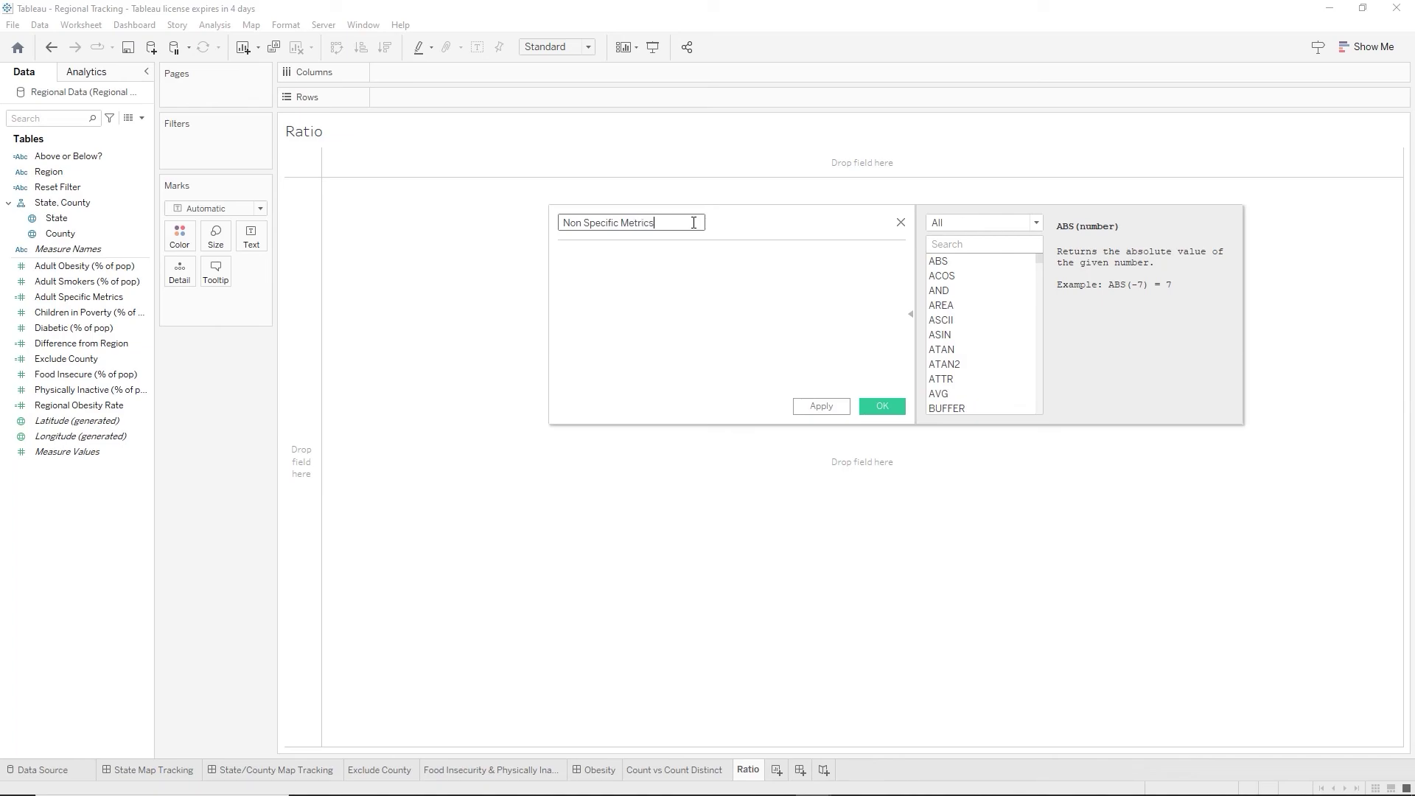
left_click(652, 263)
type("[Children in Poverty (% of pop)]")
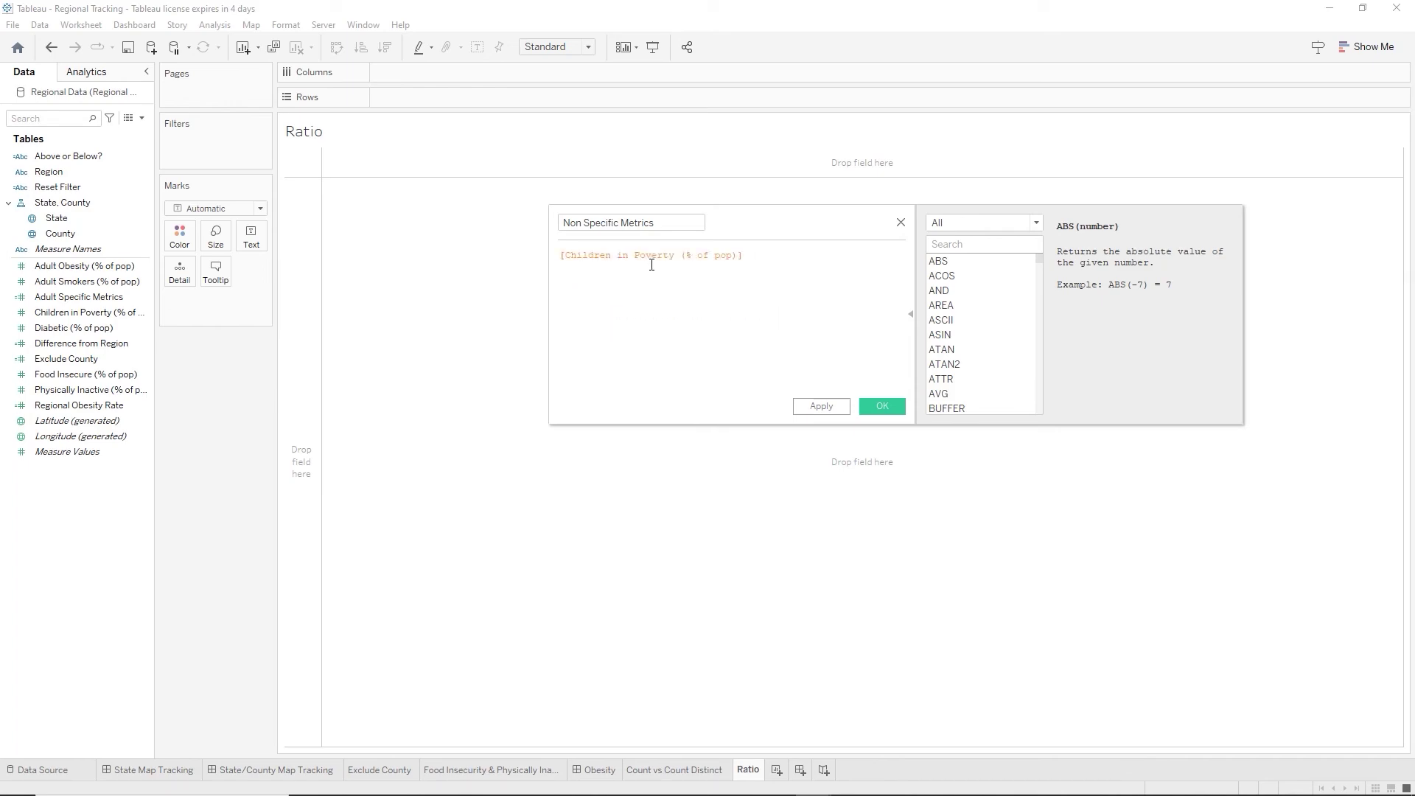
type("+[")
type("Di")
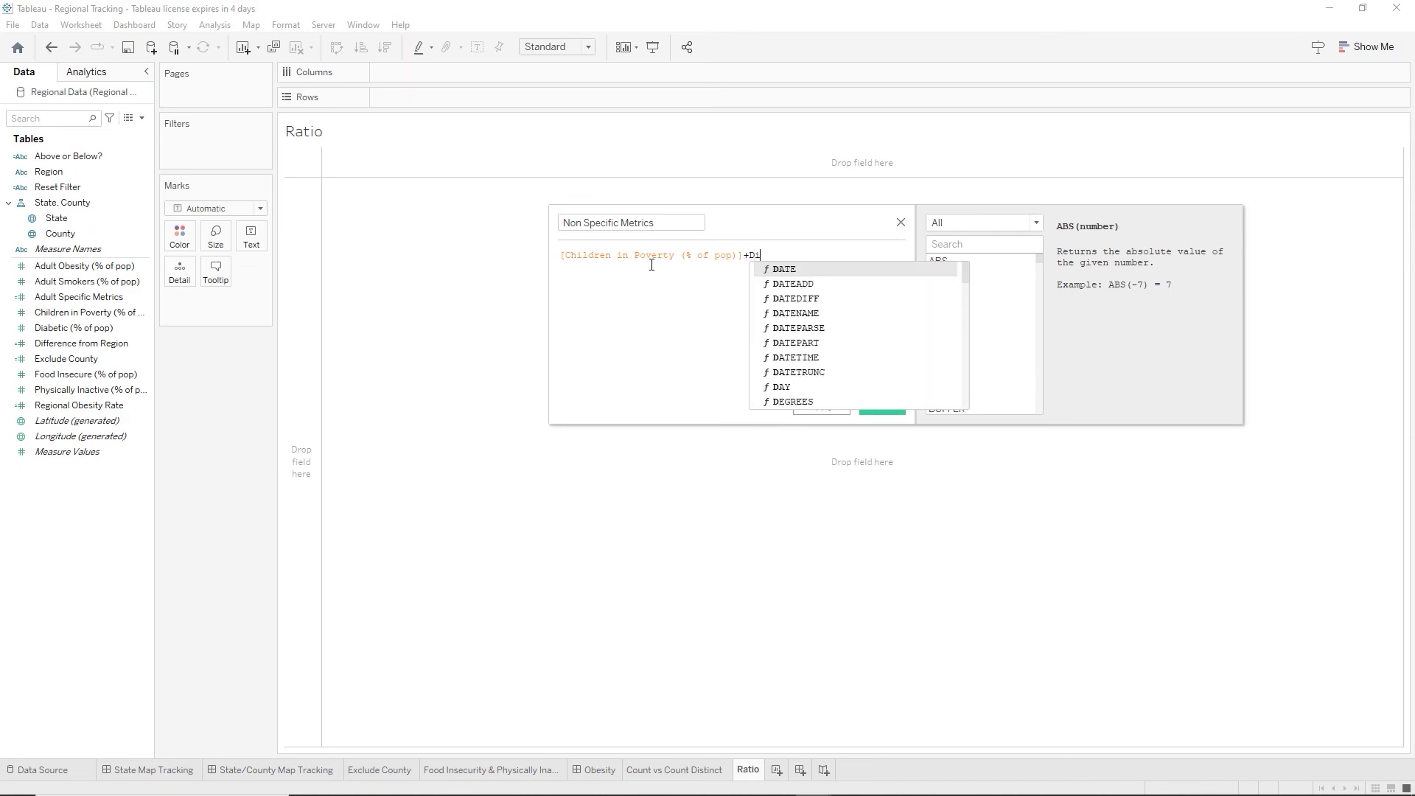
key("Return")
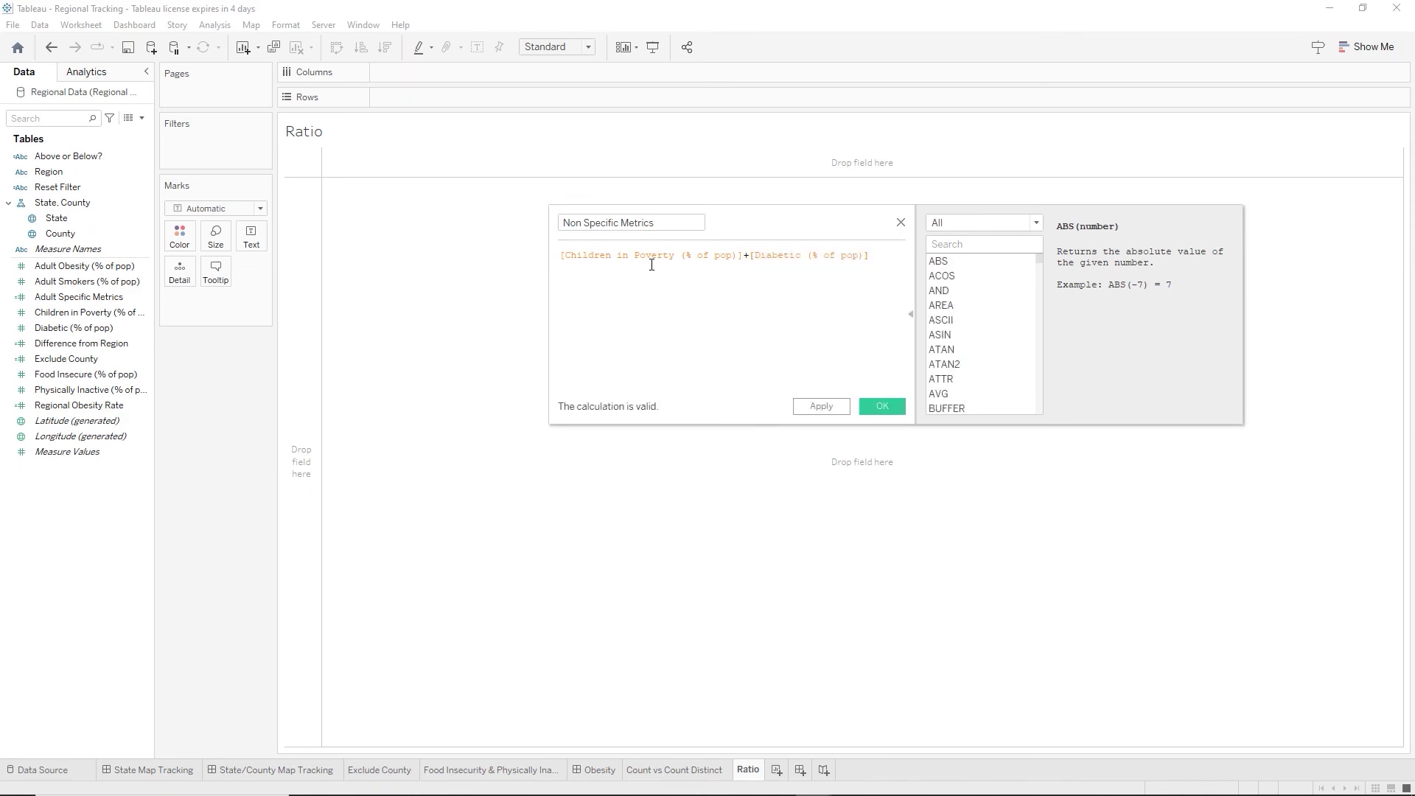
Extend the Non Specific Metrics sum with +[Food Insecure (% of pop)]+[Physically Inactive (% of pop)] and save the field.
type("+Food")
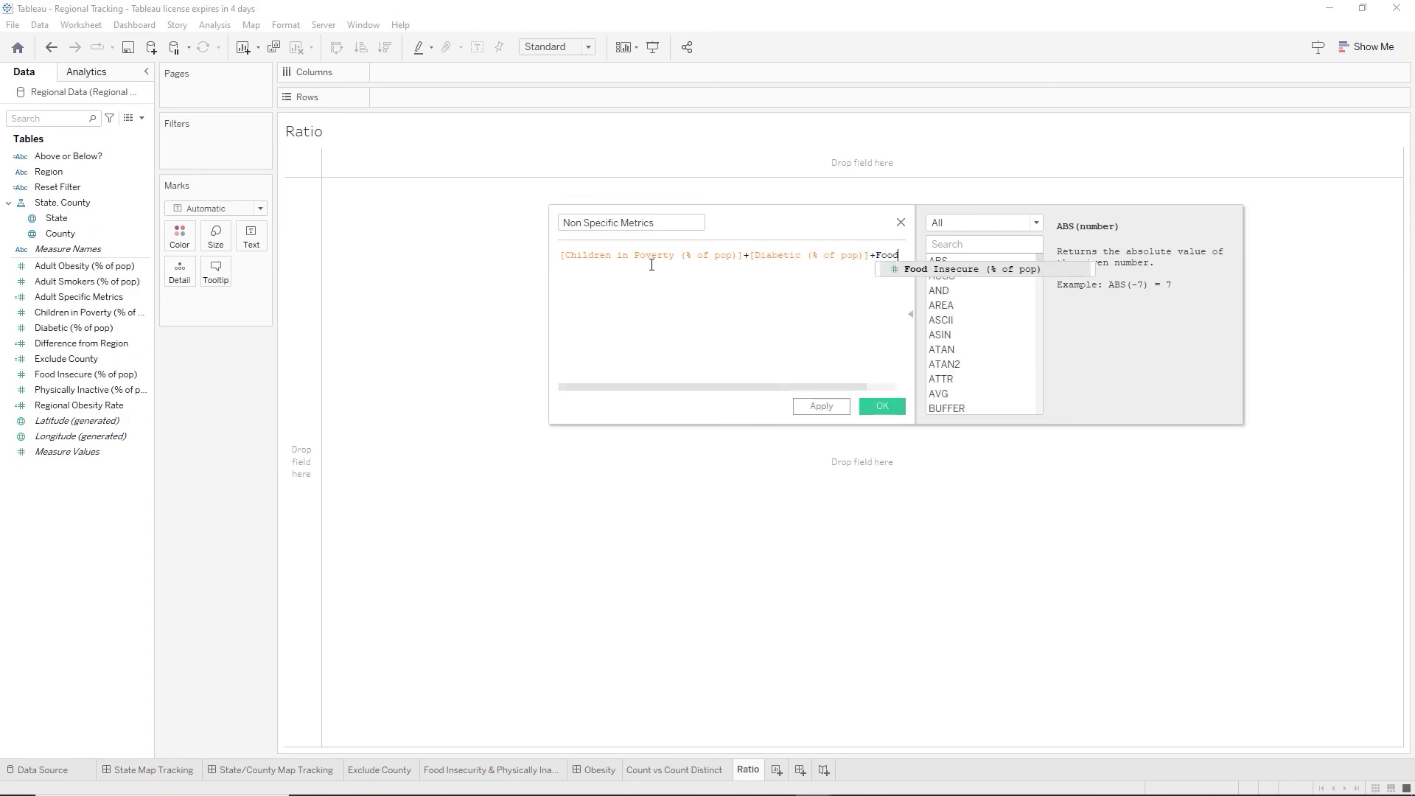
key("Return")
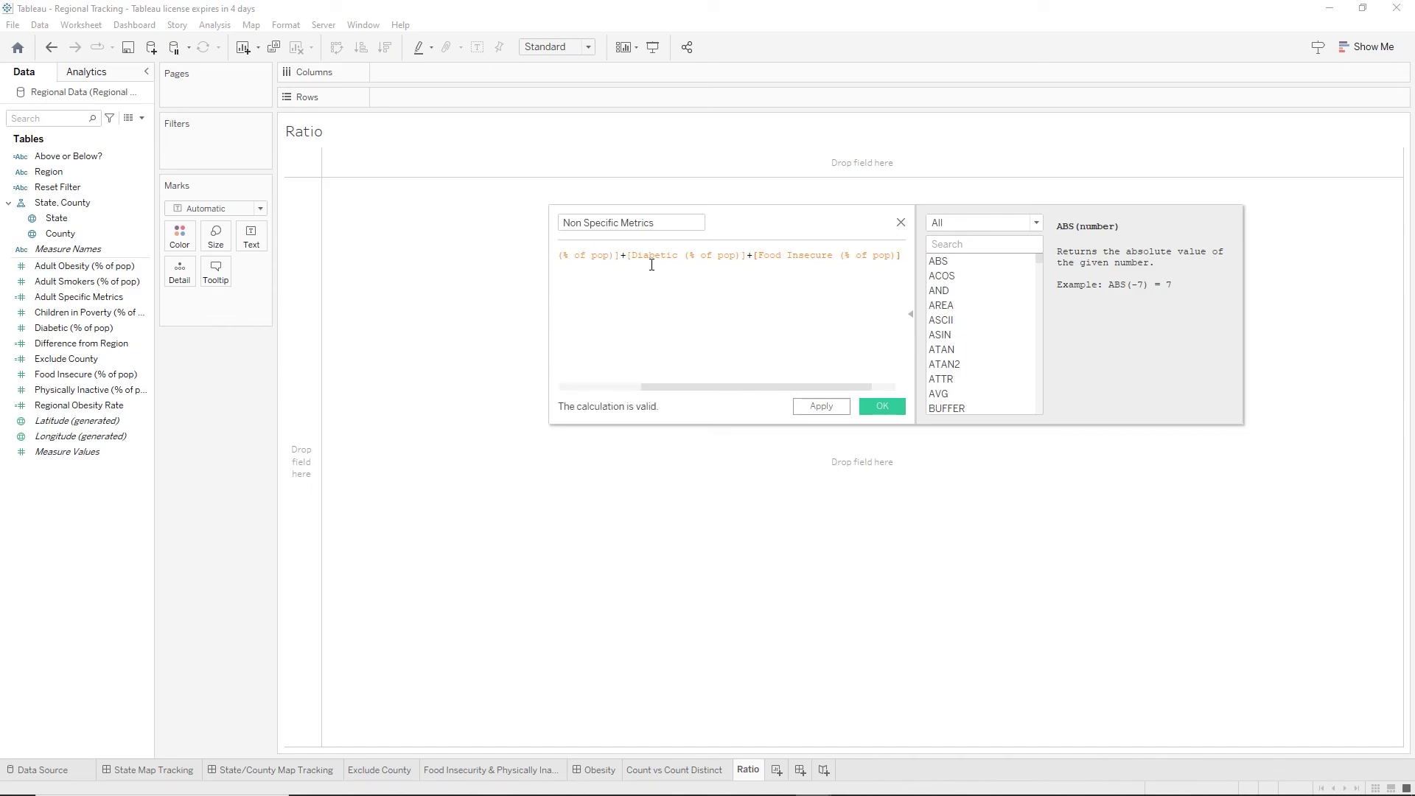
type("+[")
type("Phy")
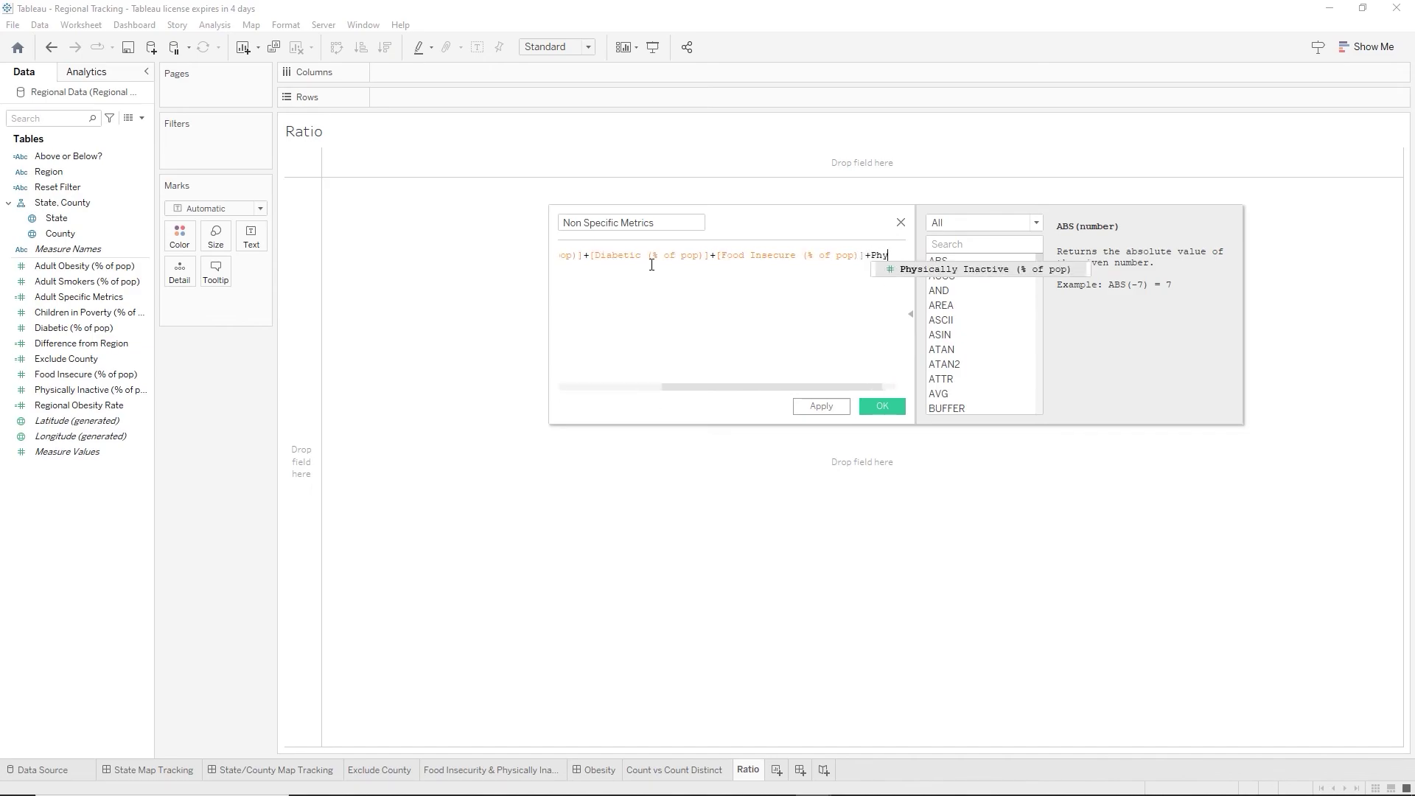
key("Return")
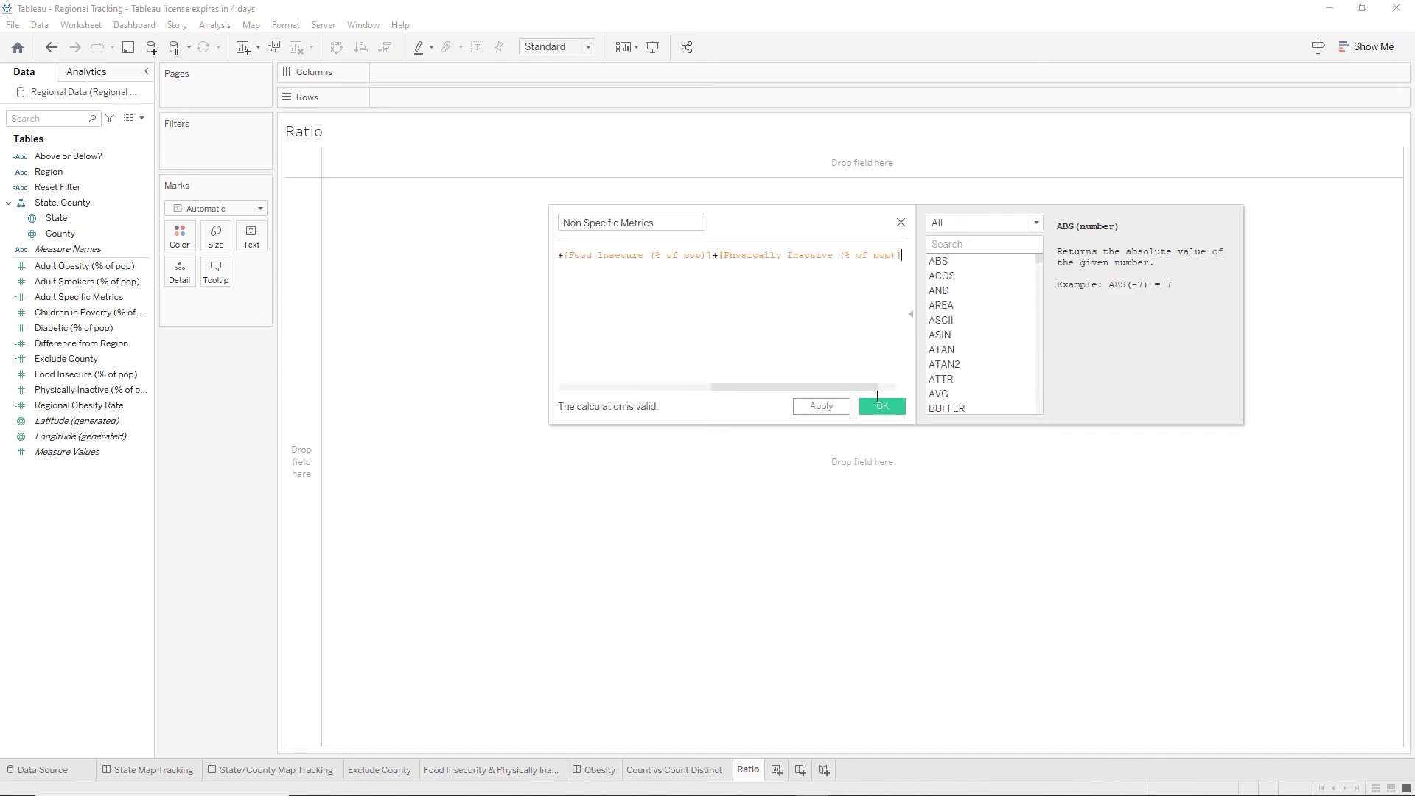
left_click(882, 407)
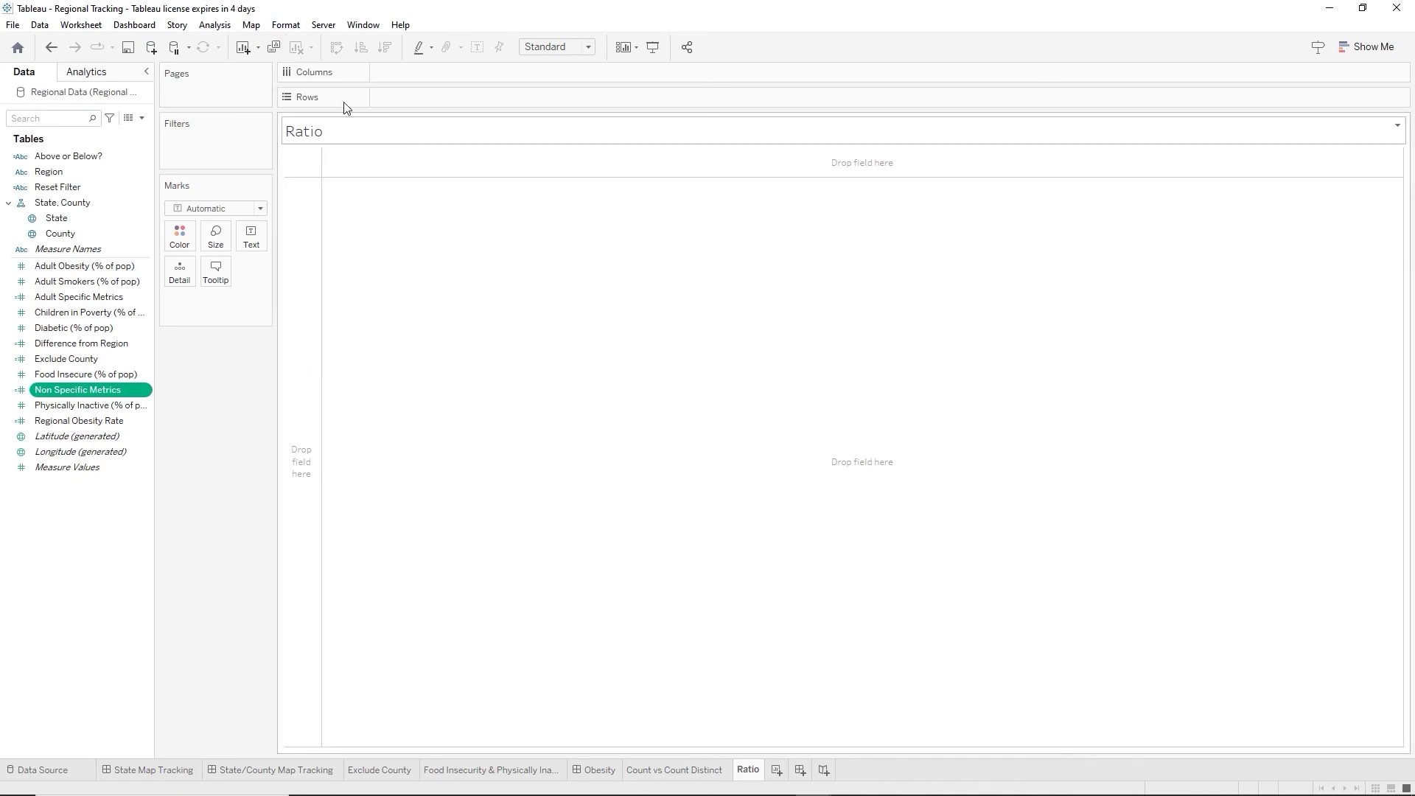
Start another calculated field and name it "Adult Specific to Non Specific Ratio".
left_click(143, 119)
left_click(146, 134)
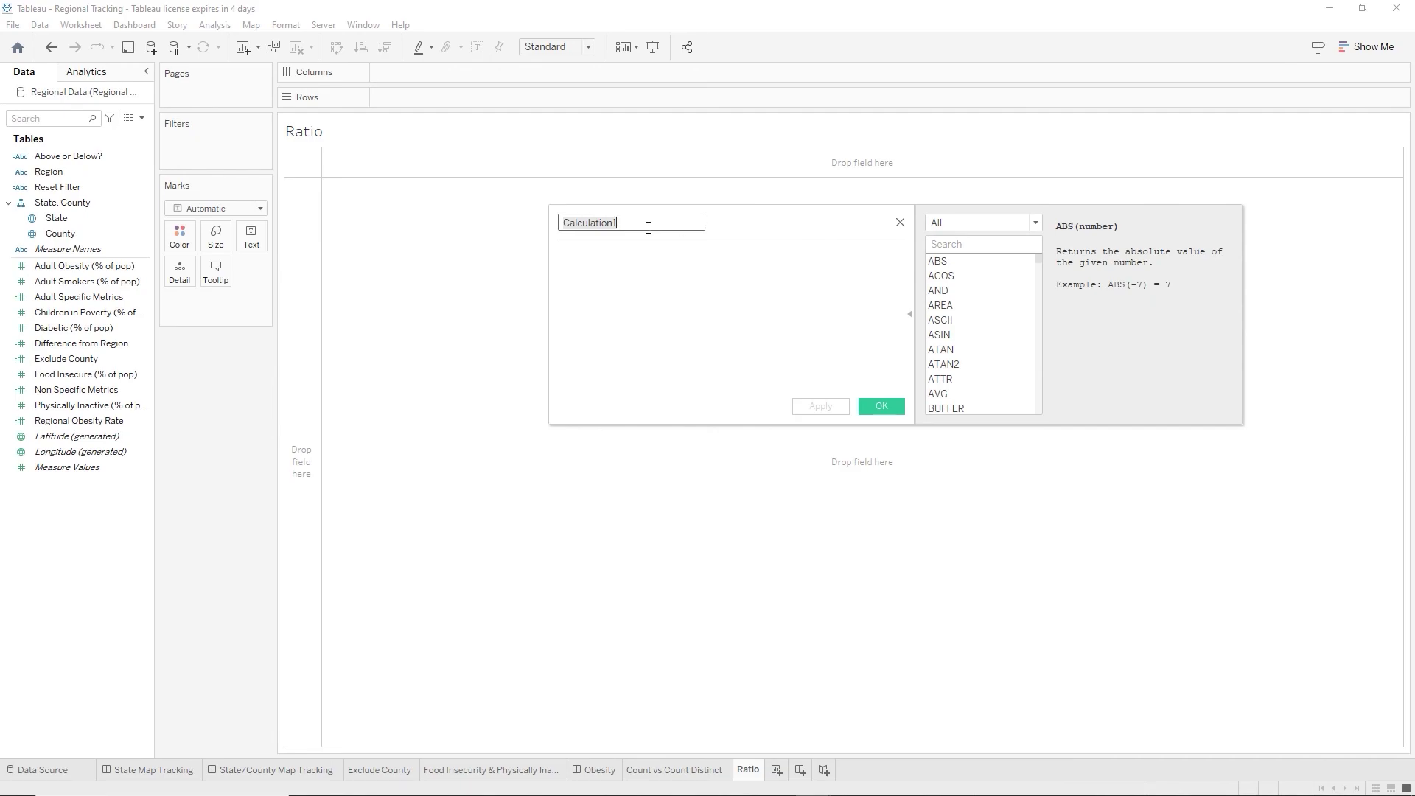
type("Adult Specific to ")
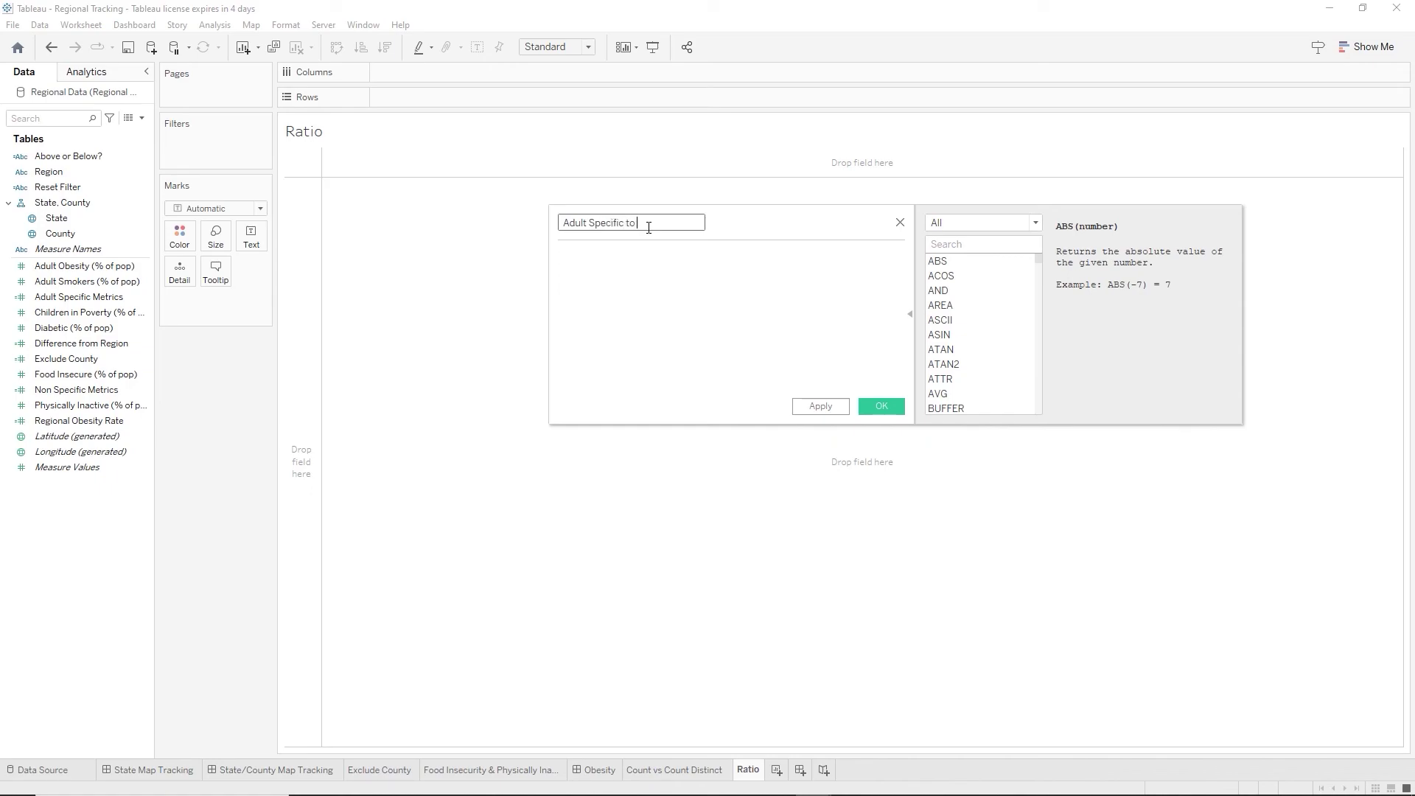
type("Non")
type(" Specific")
type(" Ratio")
Define the ratio field as SUM([Adult Specific Metrics])/SUM([Non Specific Metrics]) and save it.
type("sum")
key("Return")
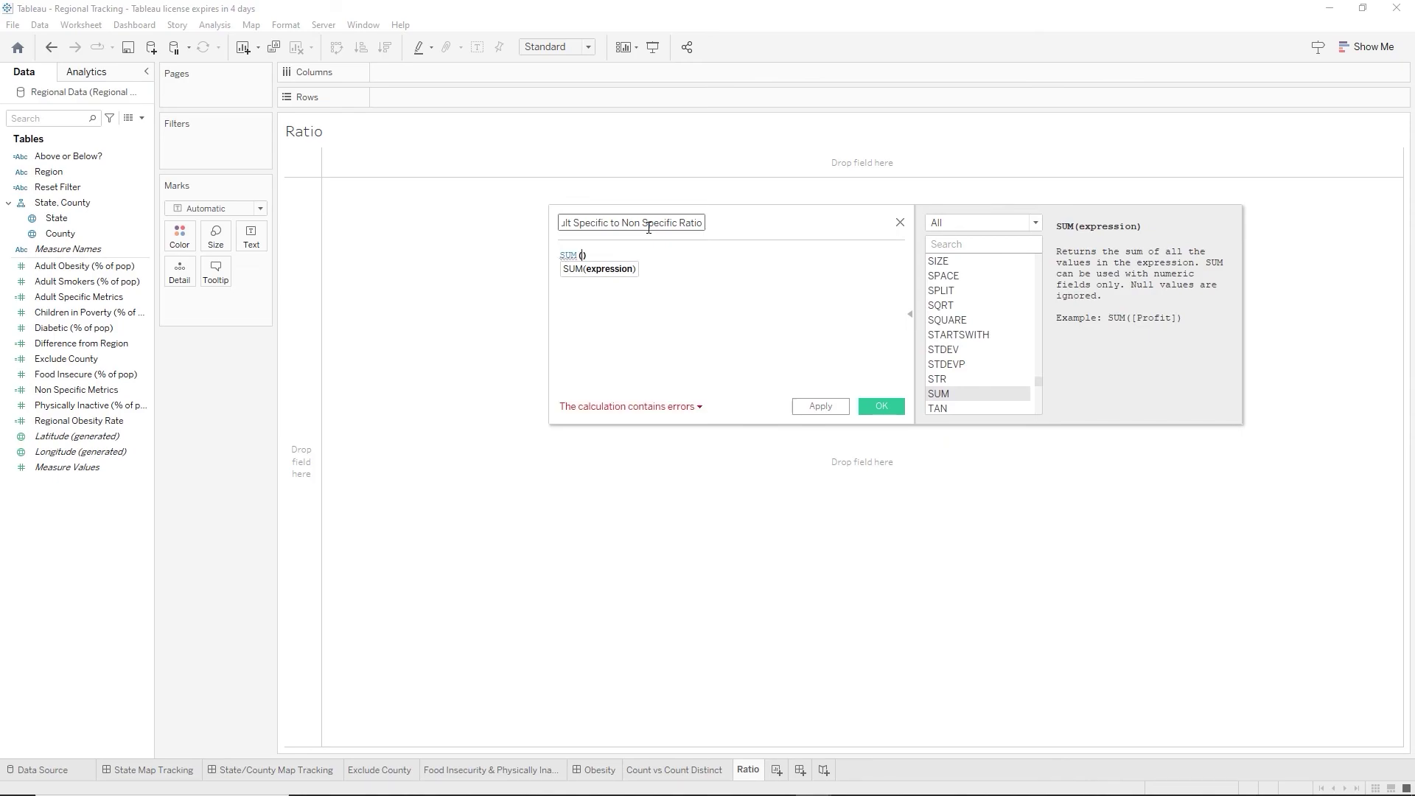
type("ad")
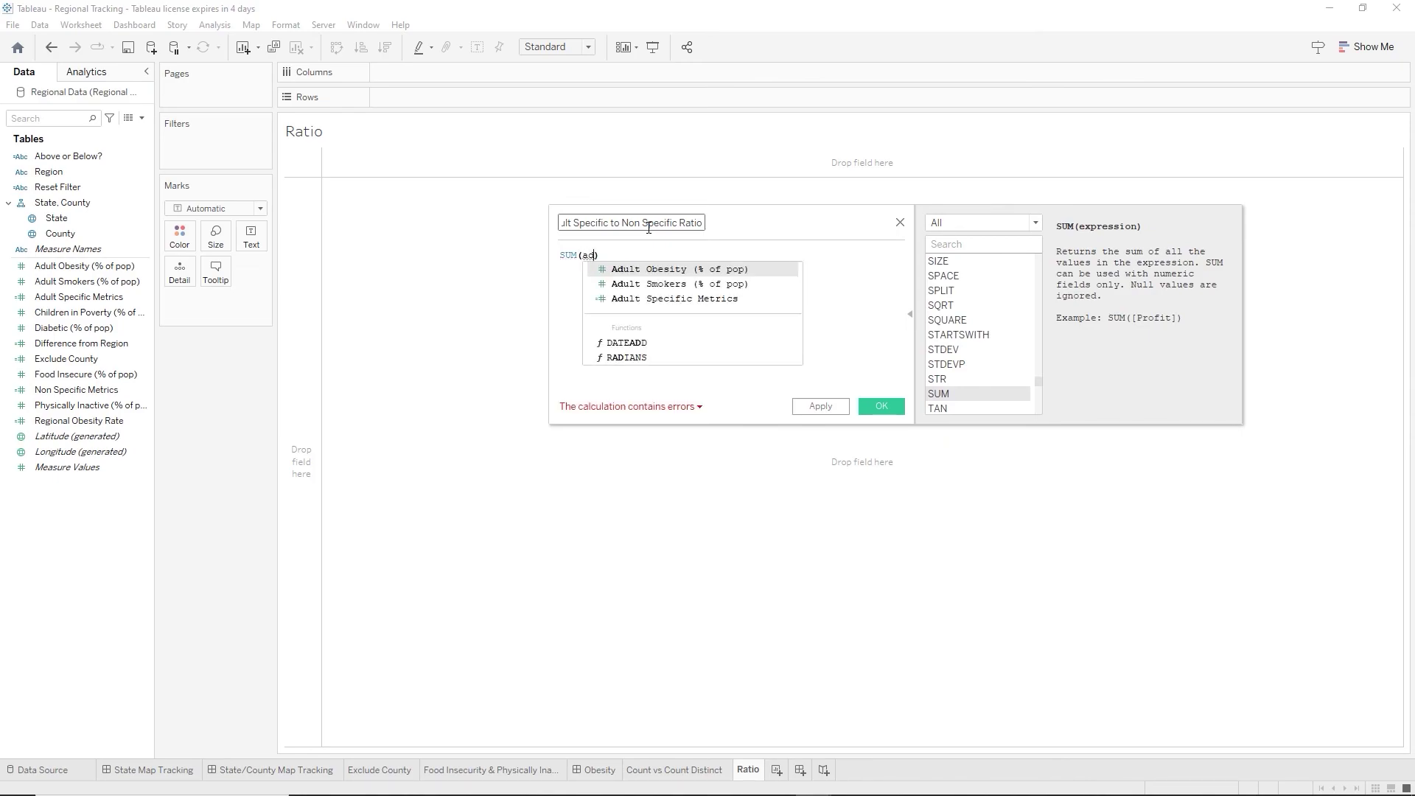
key("Down")
key("Down")
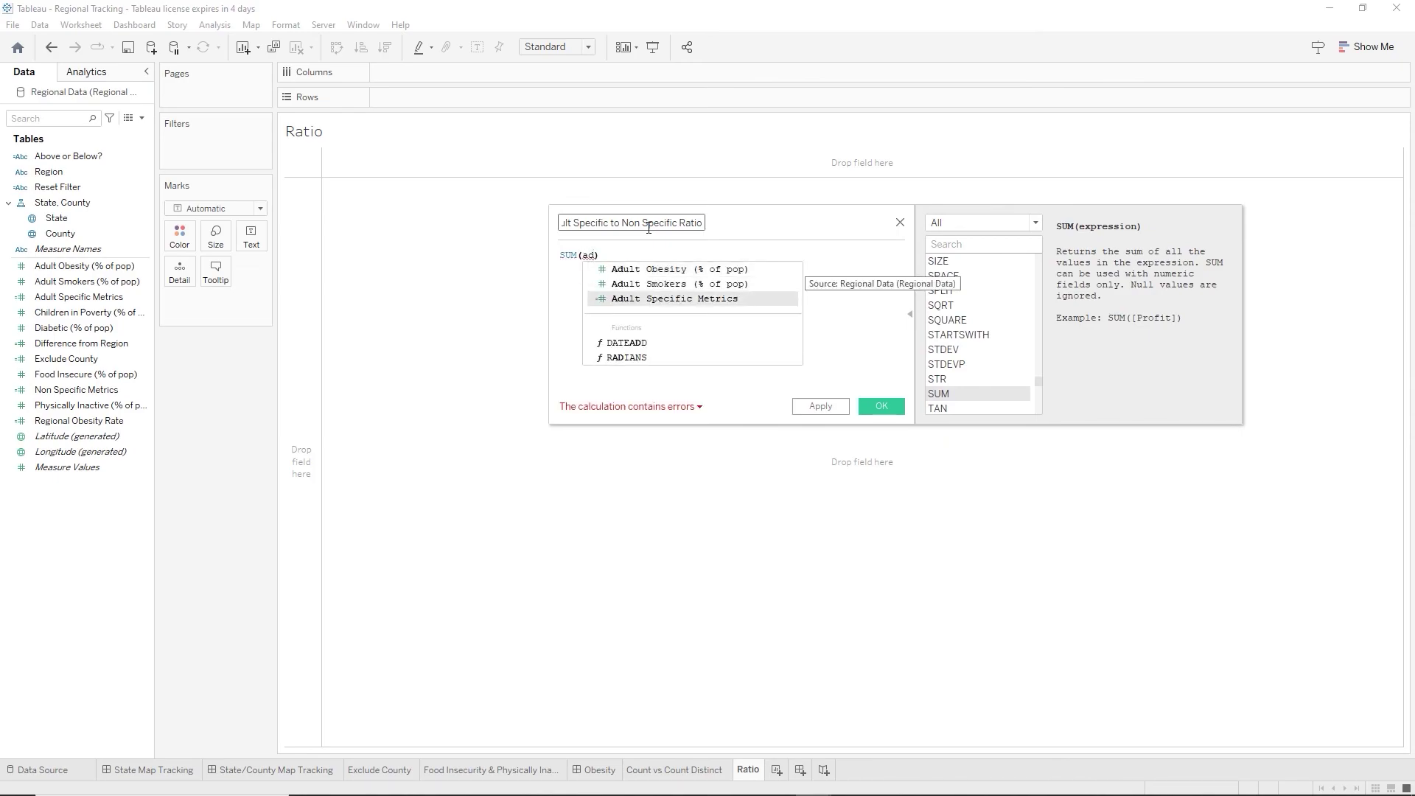
key("Return")
type("/")
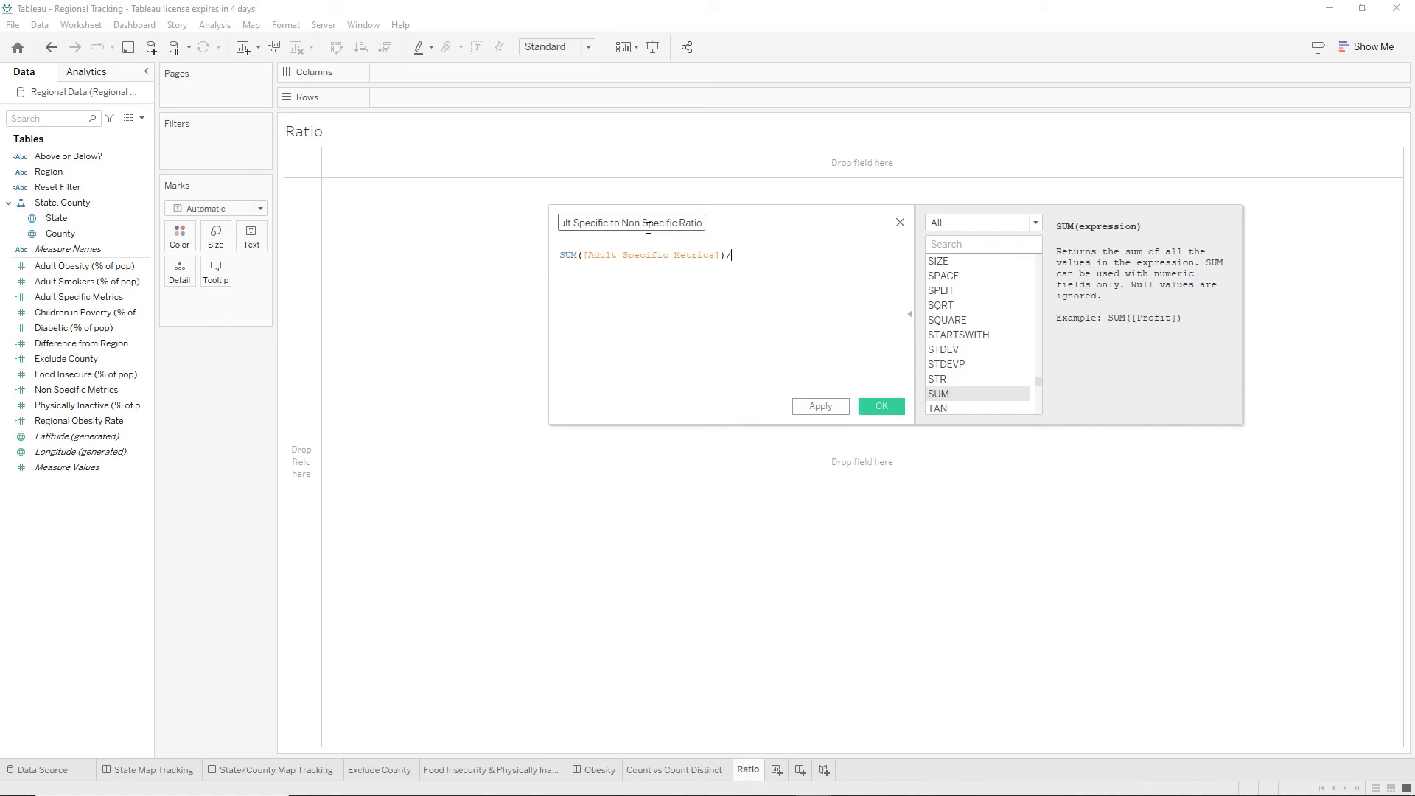
type("su")
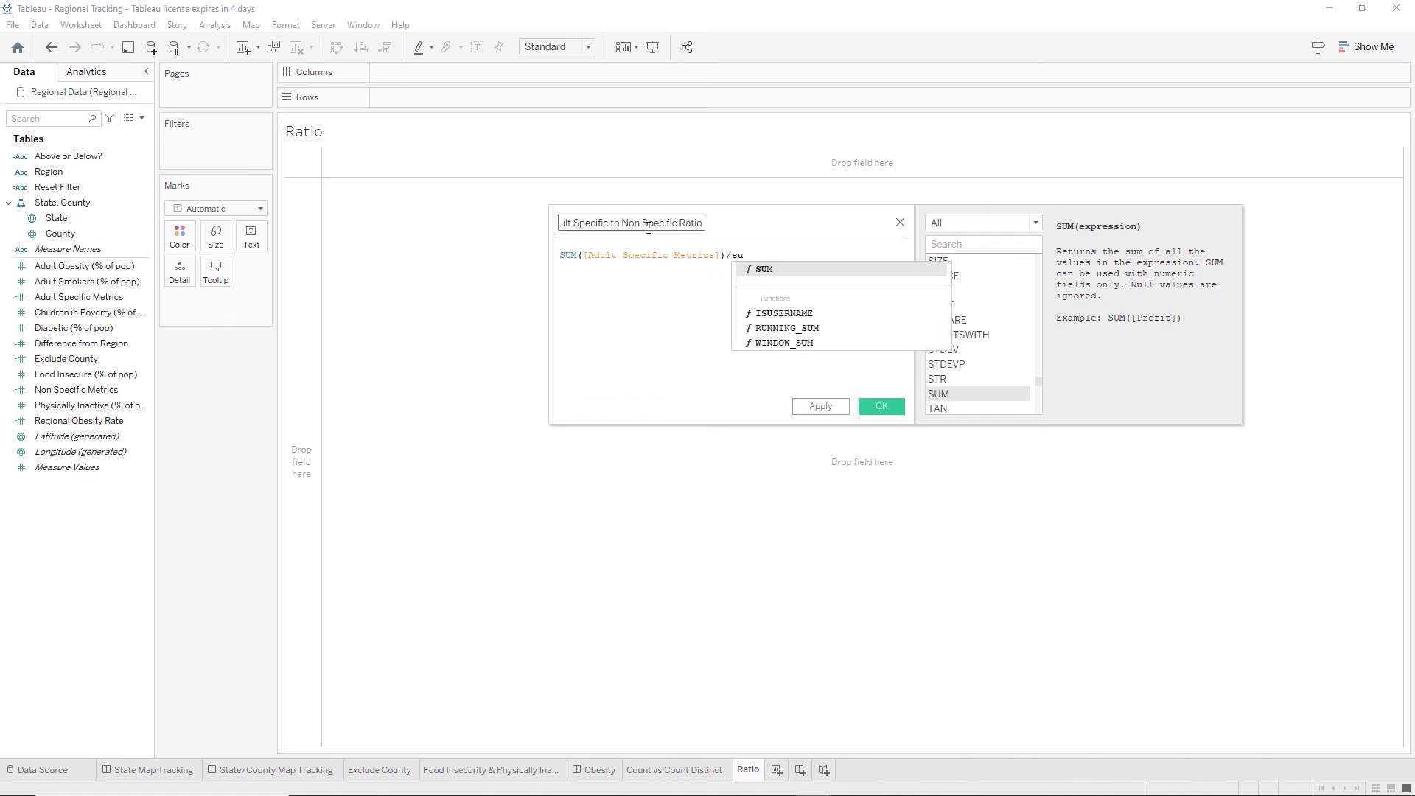
key("Return")
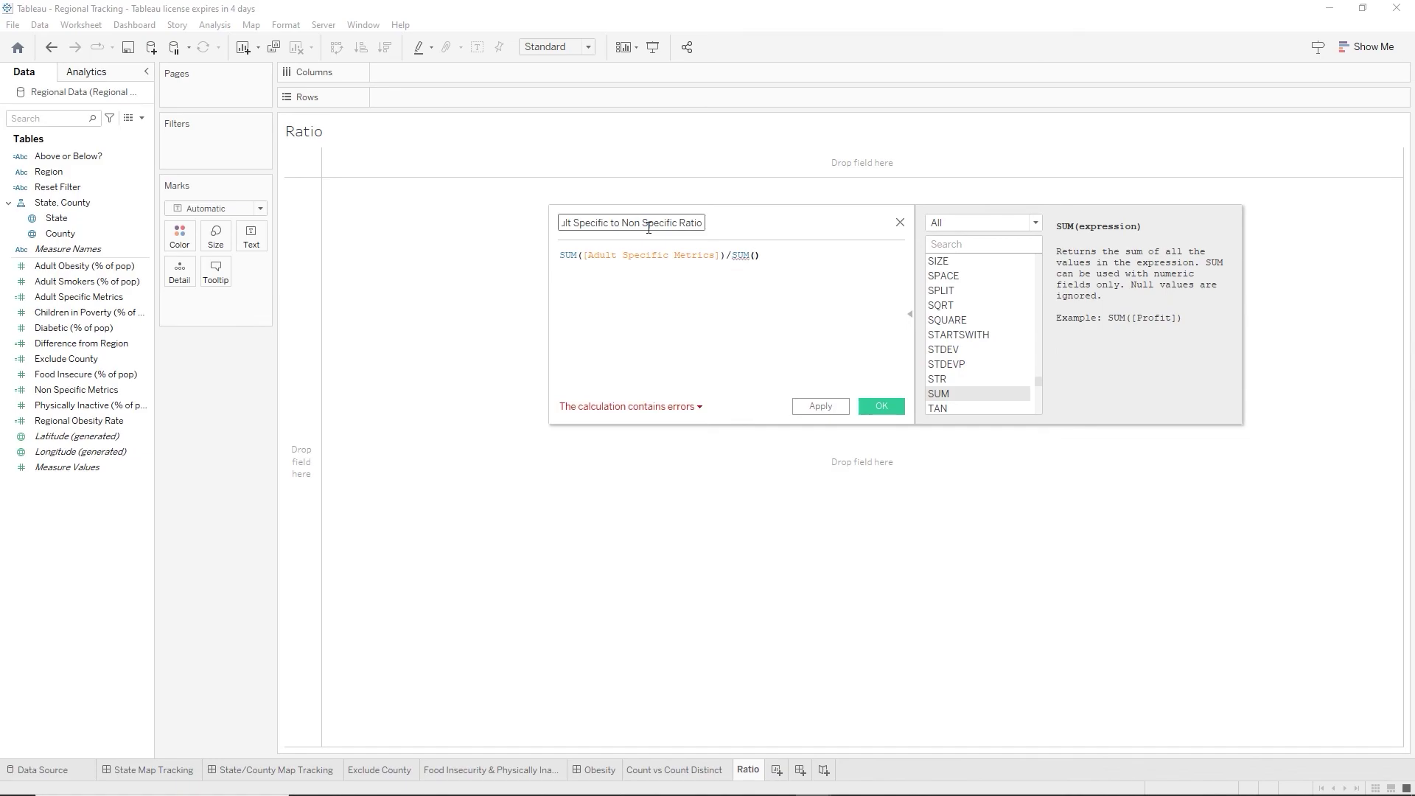
type("no")
key("Return")
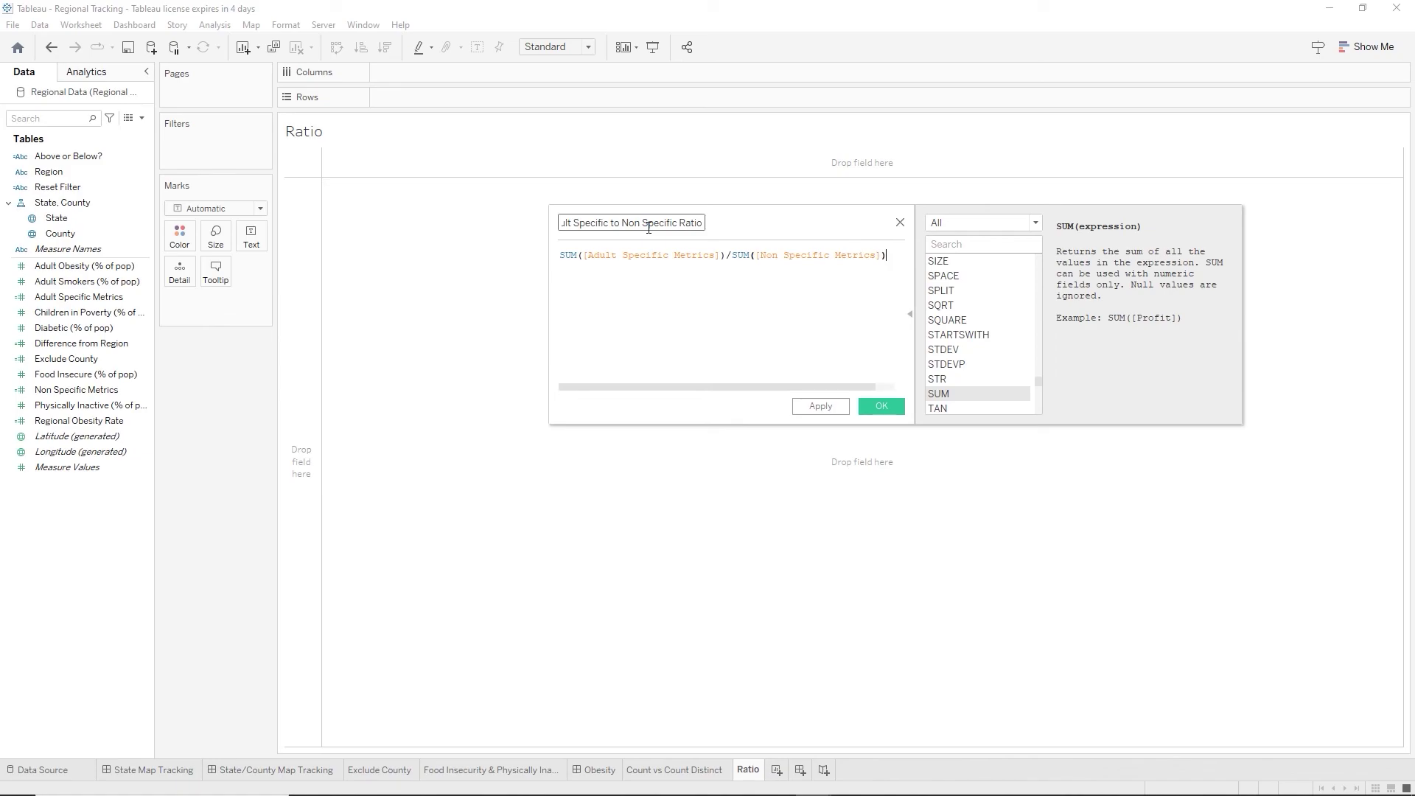
left_click(892, 404)
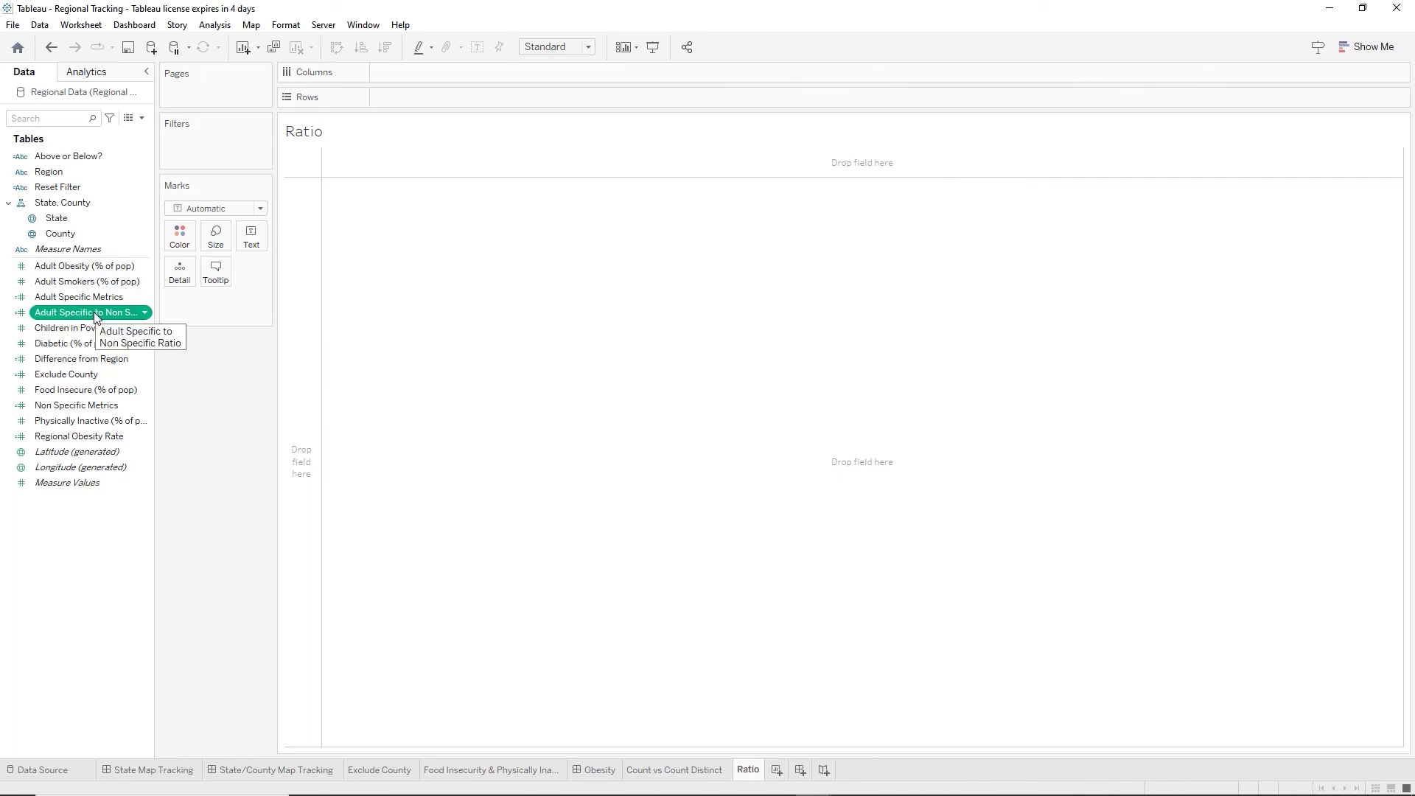
Chart Adult Specific to Non Specific Ratio as horizontal bars with Region as rows, colored by Region.
left_click_drag(94, 317, 436, 73)
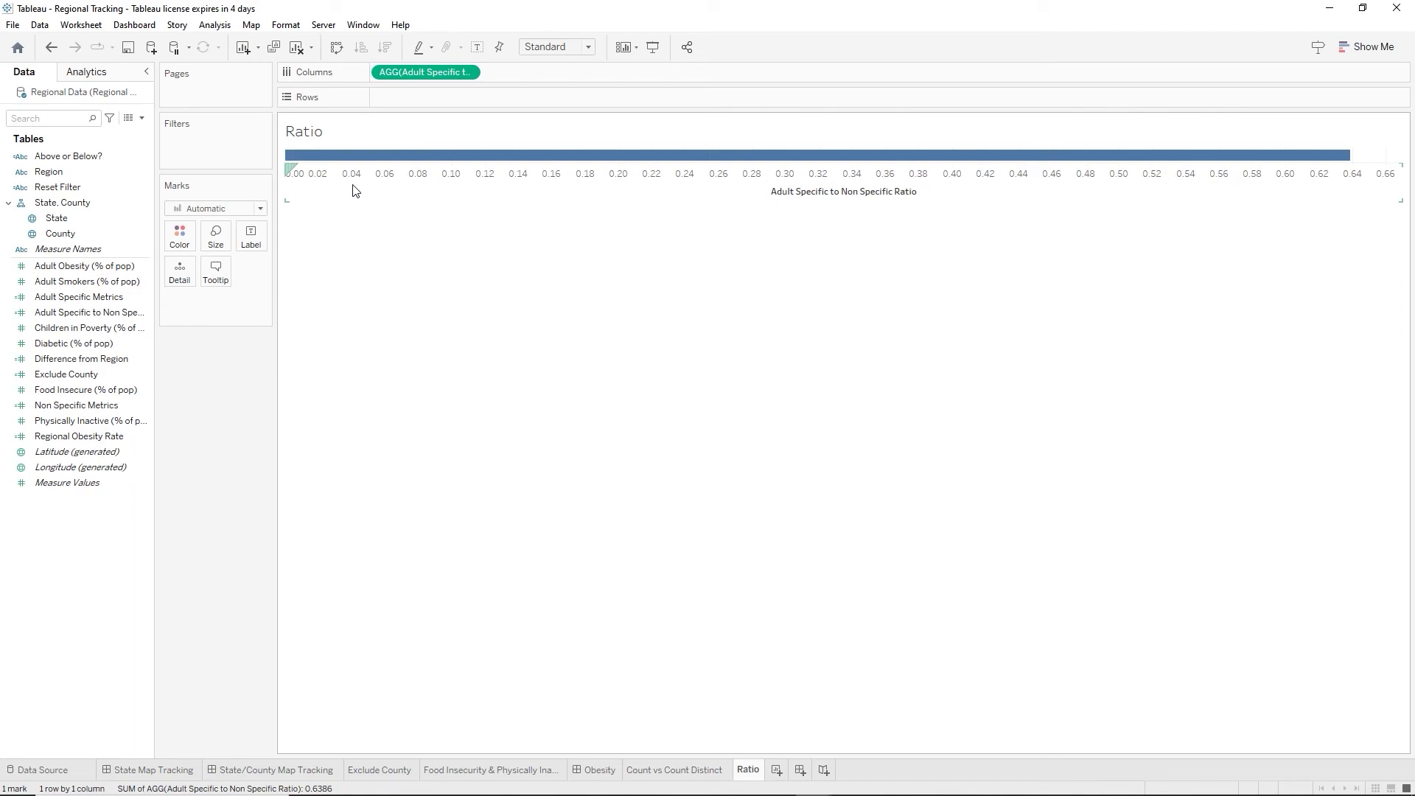
left_click_drag(40, 177, 403, 98)
left_click_drag(29, 174, 176, 234)
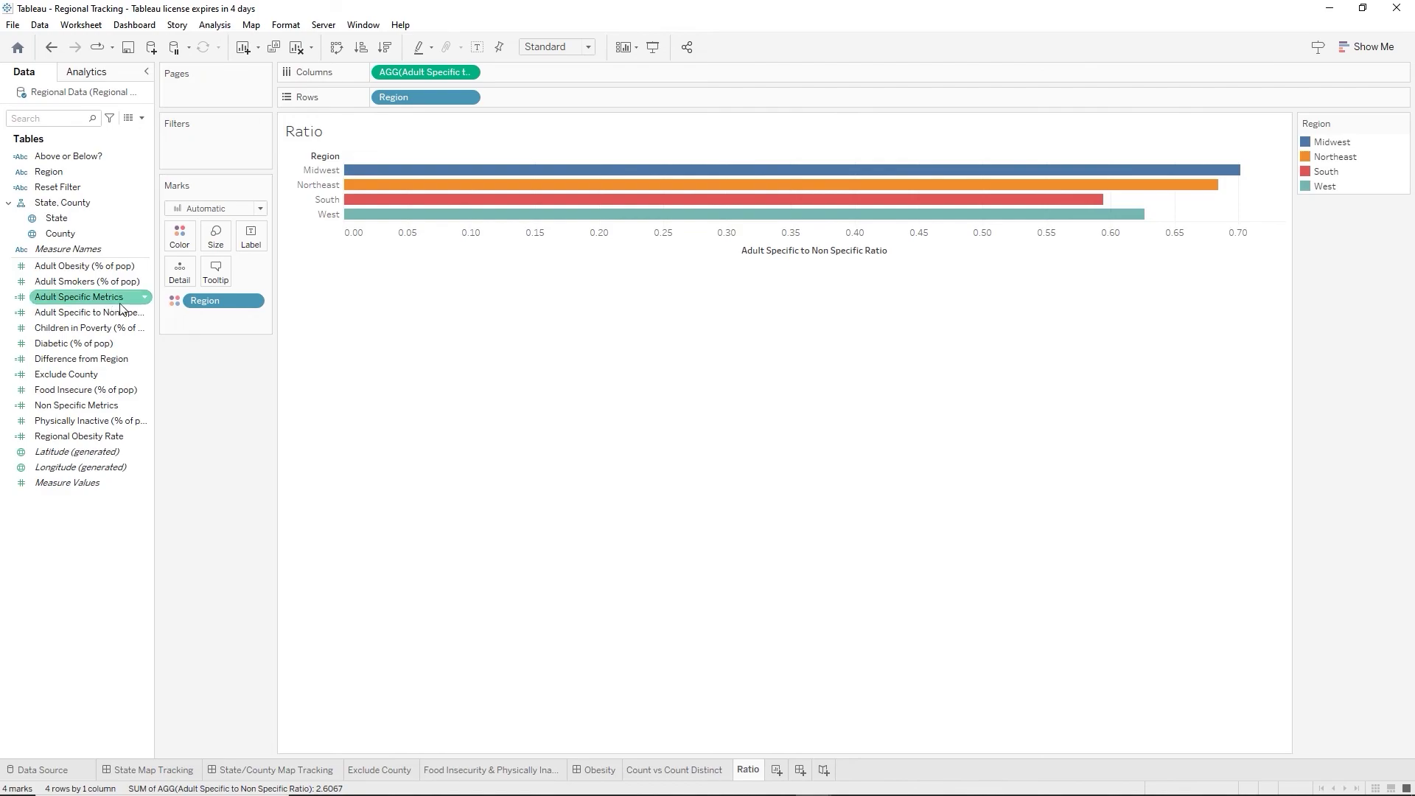
Split the ratio chart into Region columns, add State ahead of Region in the rows, and save the workbook.
left_click_drag(46, 172, 370, 78)
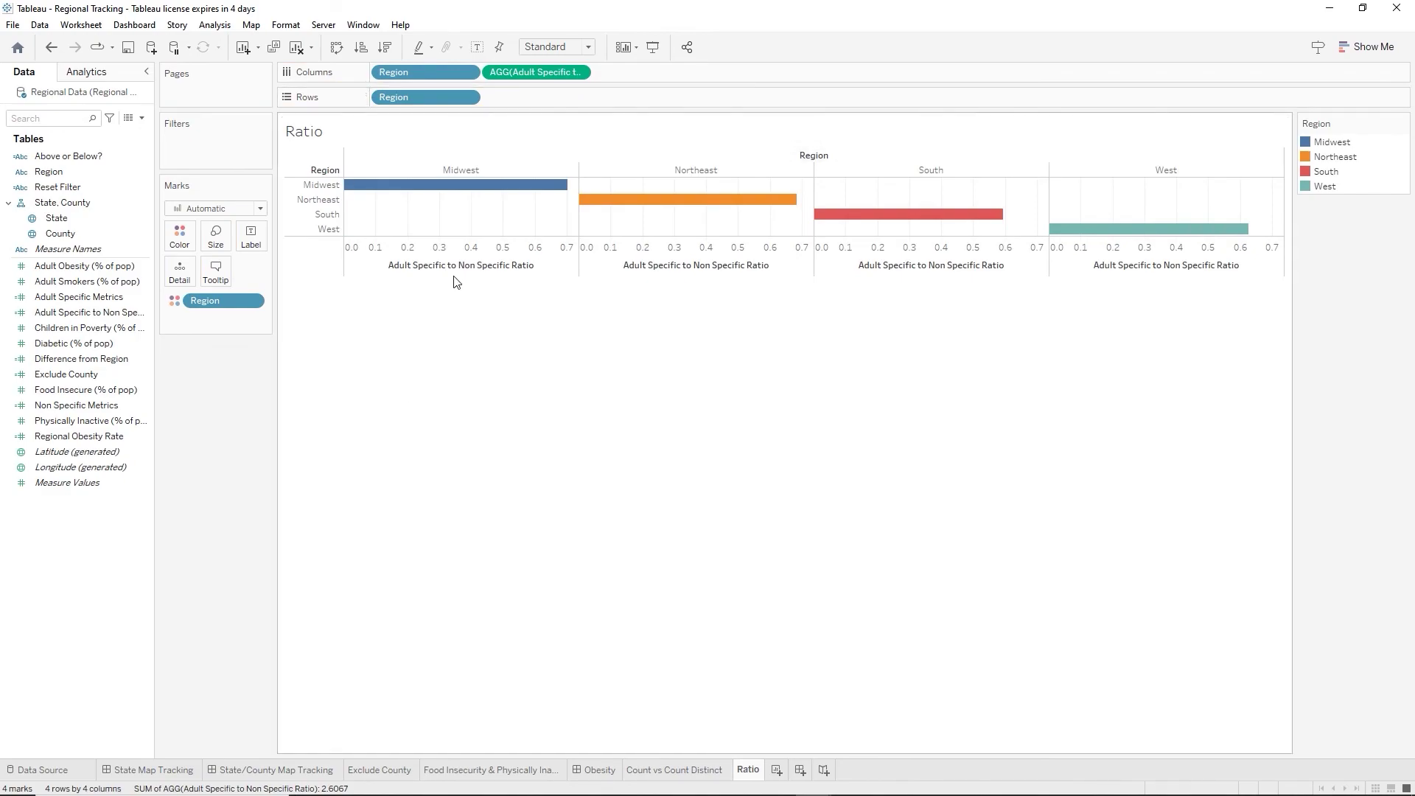
mouse_move(454, 194)
mouse_move(599, 209)
left_click(46, 219)
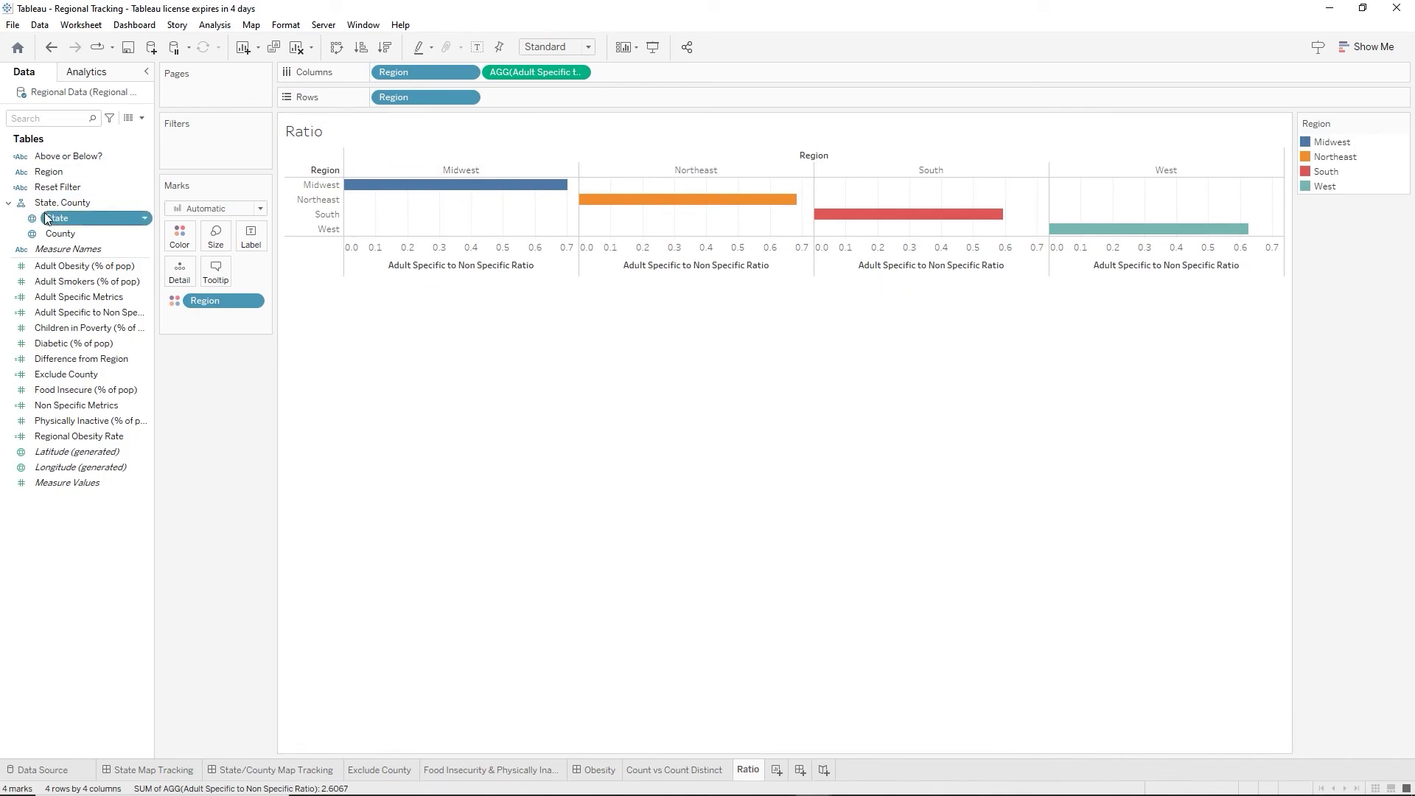
left_click_drag(47, 218, 370, 91)
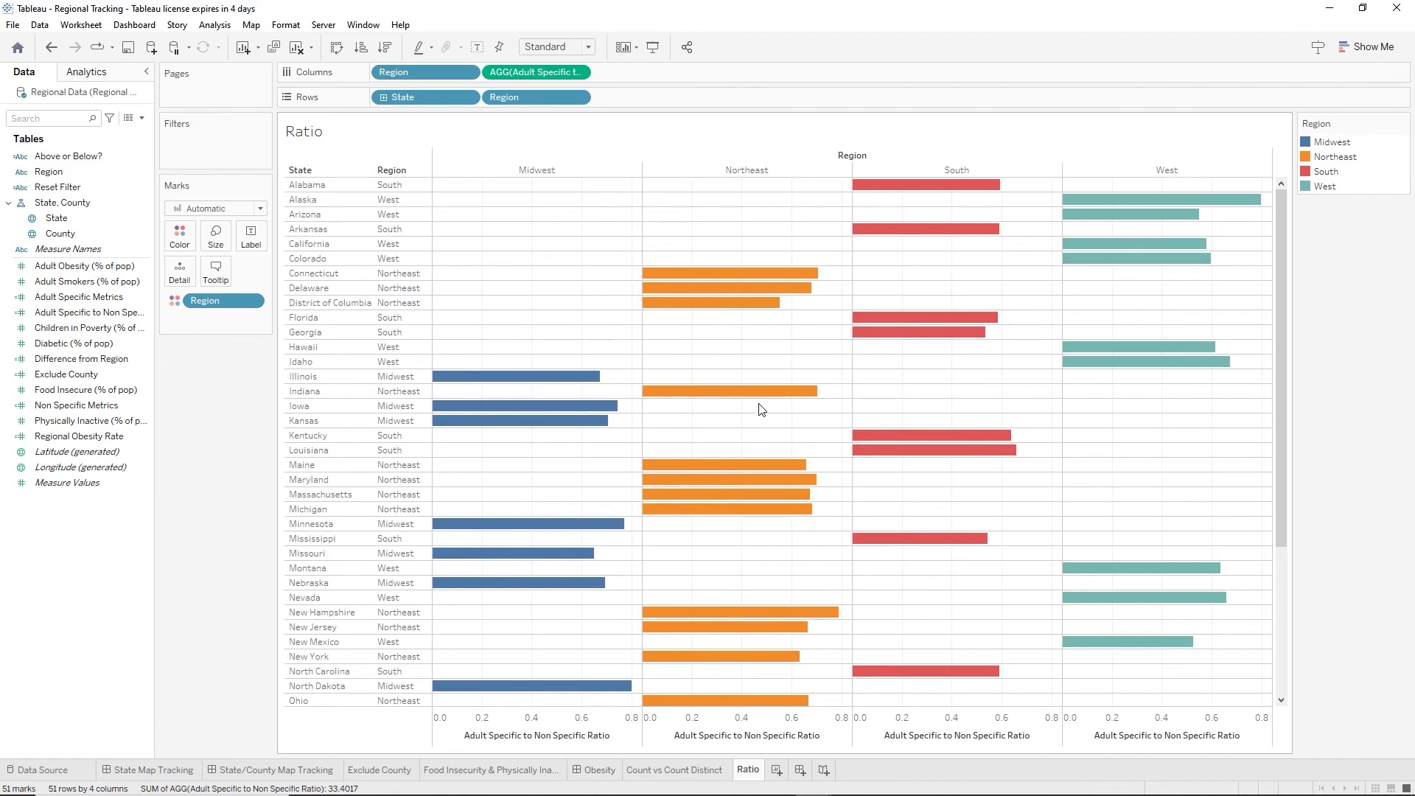
mouse_move(763, 398)
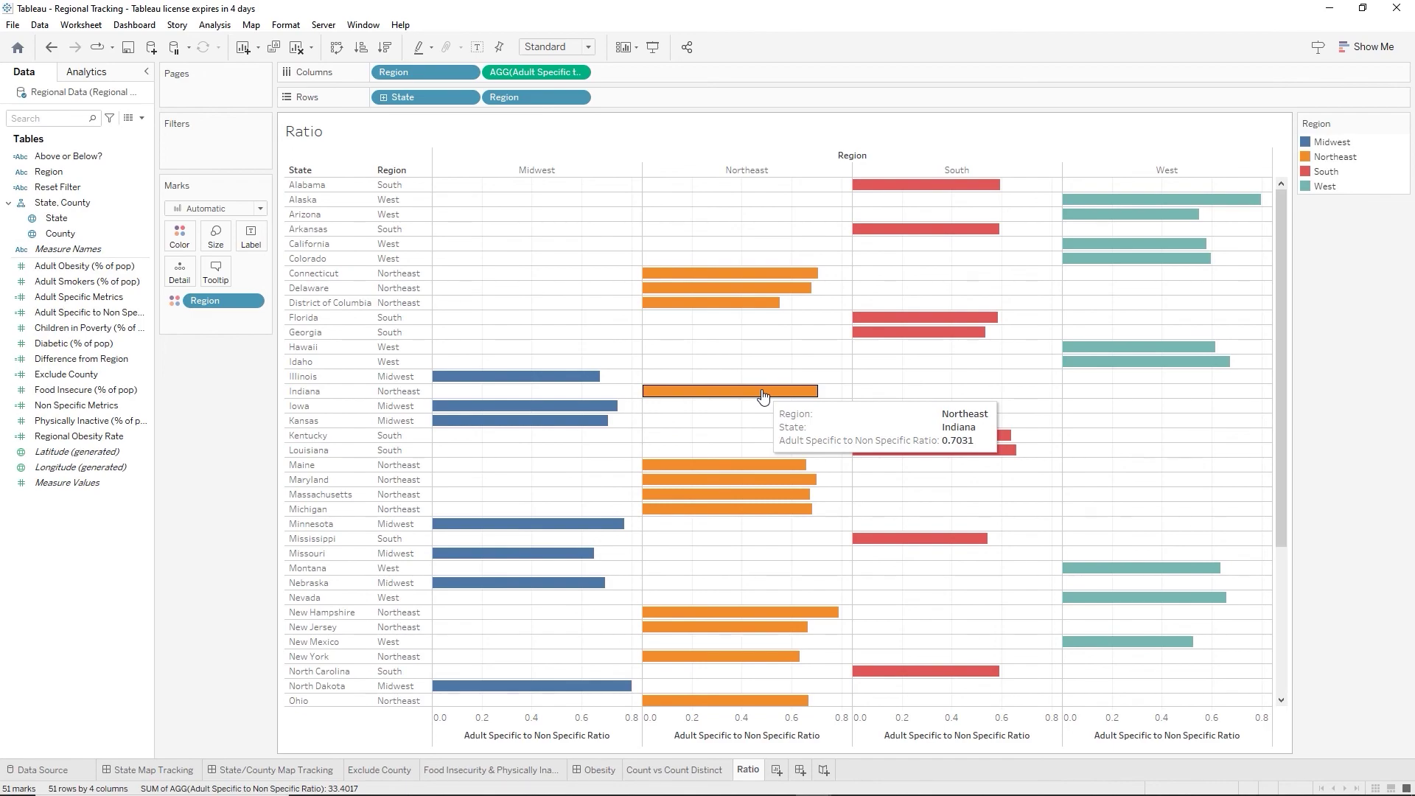
left_click(128, 49)
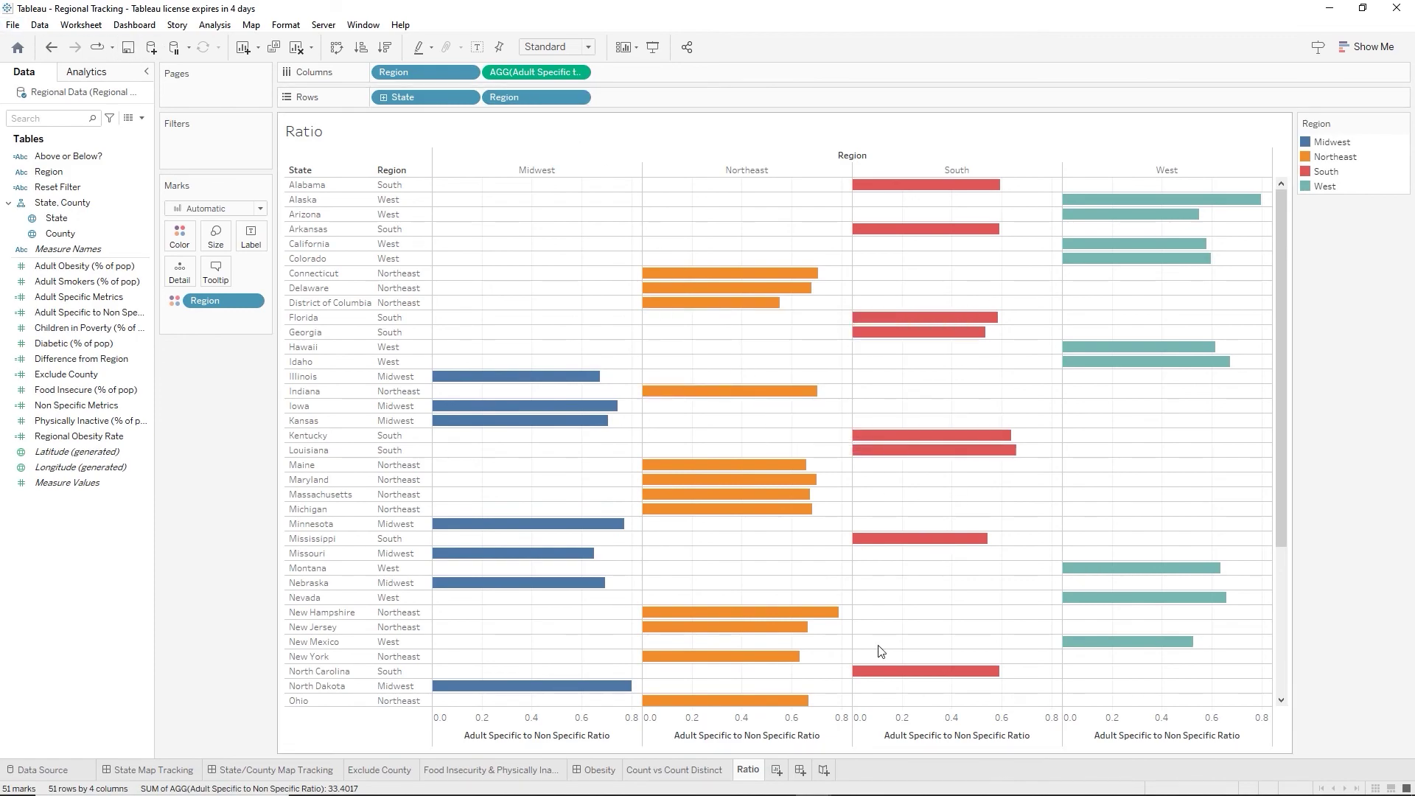
Add a new worksheet and name it "Standard Deviation Of All Stats Across Regions".
left_click(777, 772)
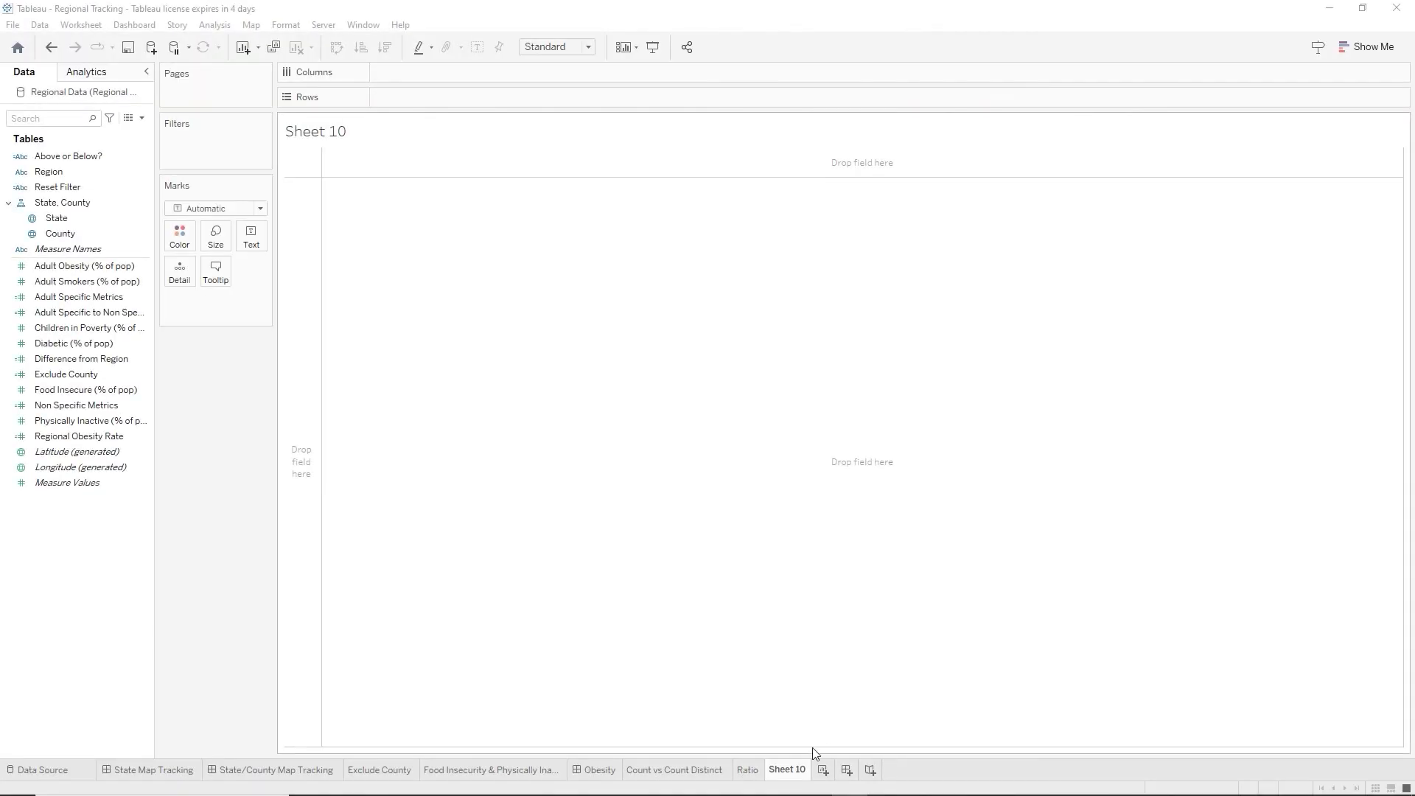
double_click(789, 773)
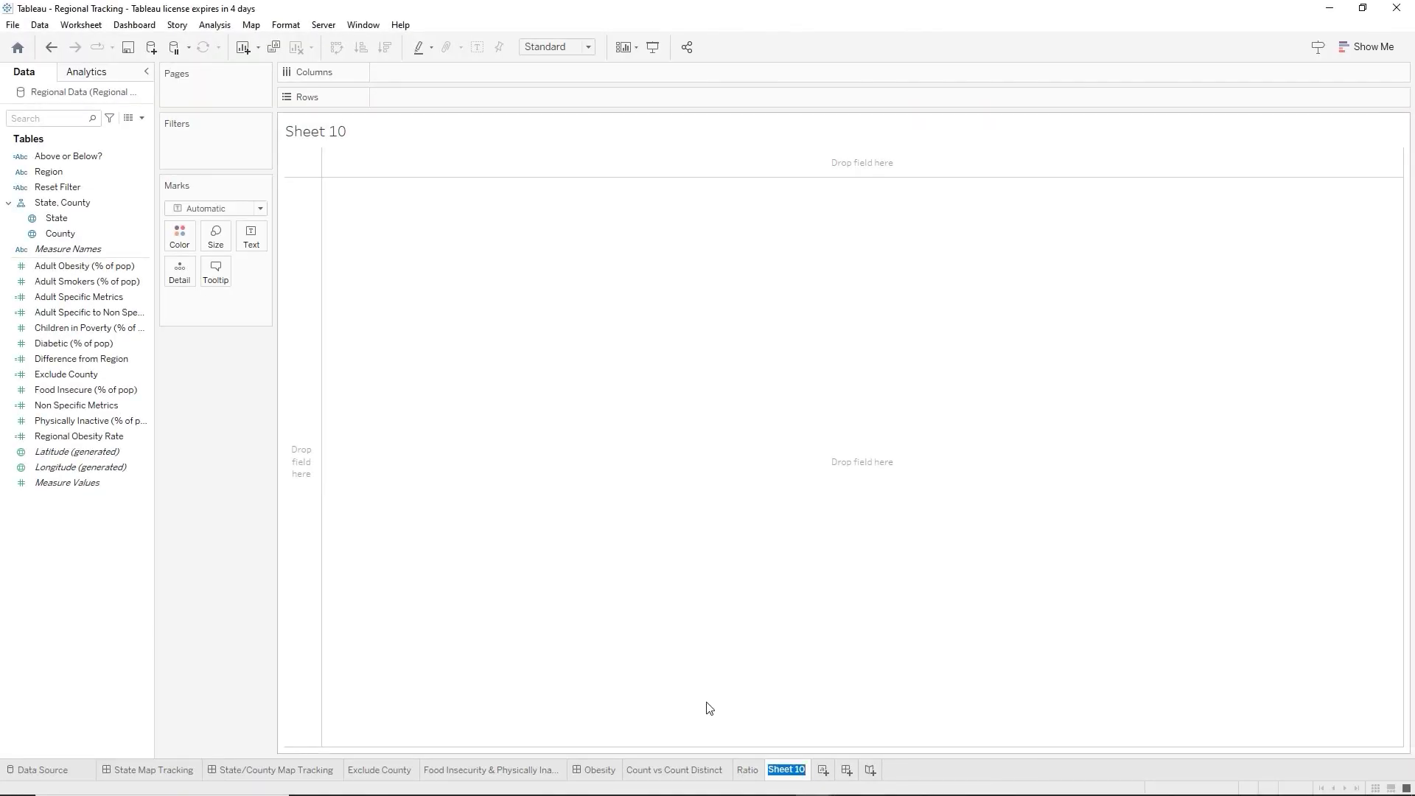
type("Standard Deviation")
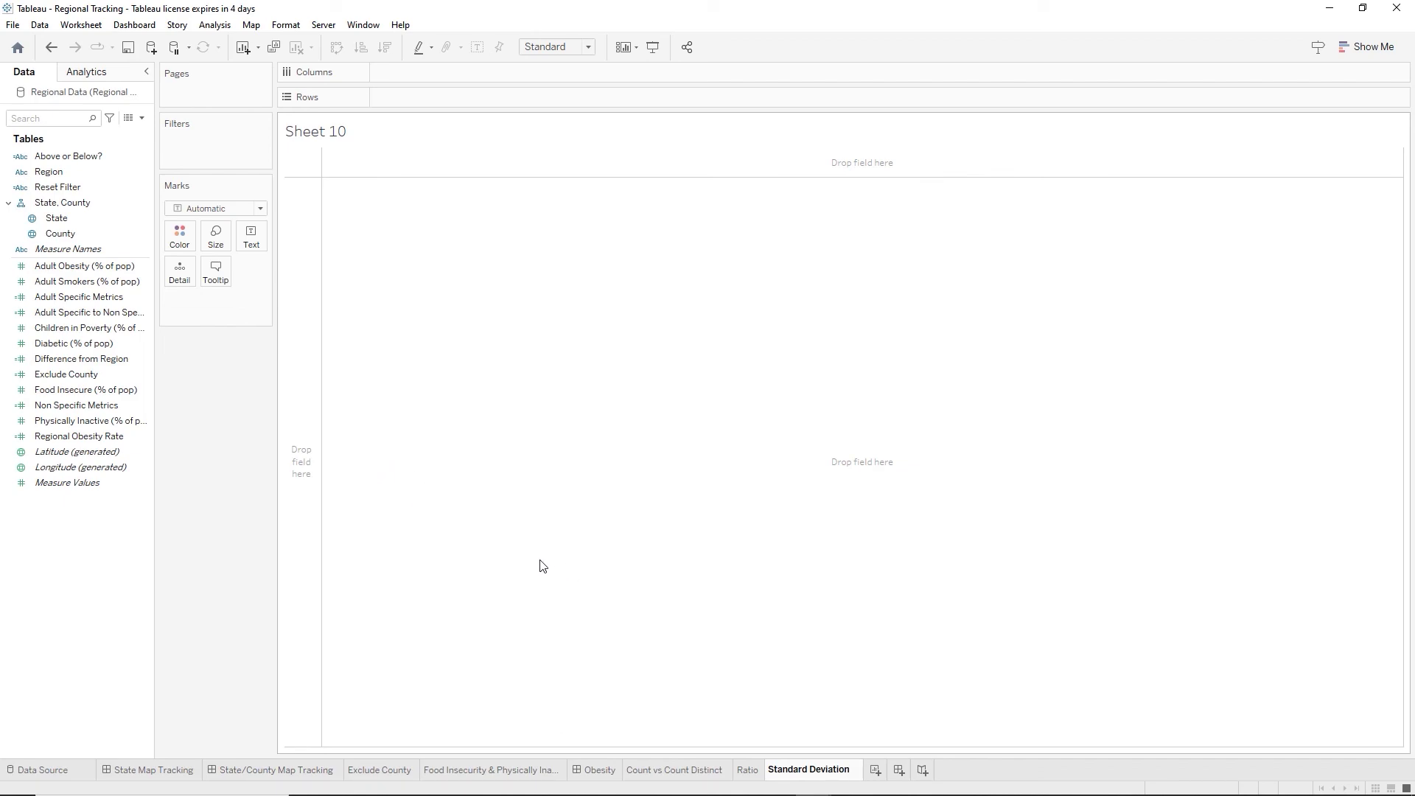
type(" Of All Sta")
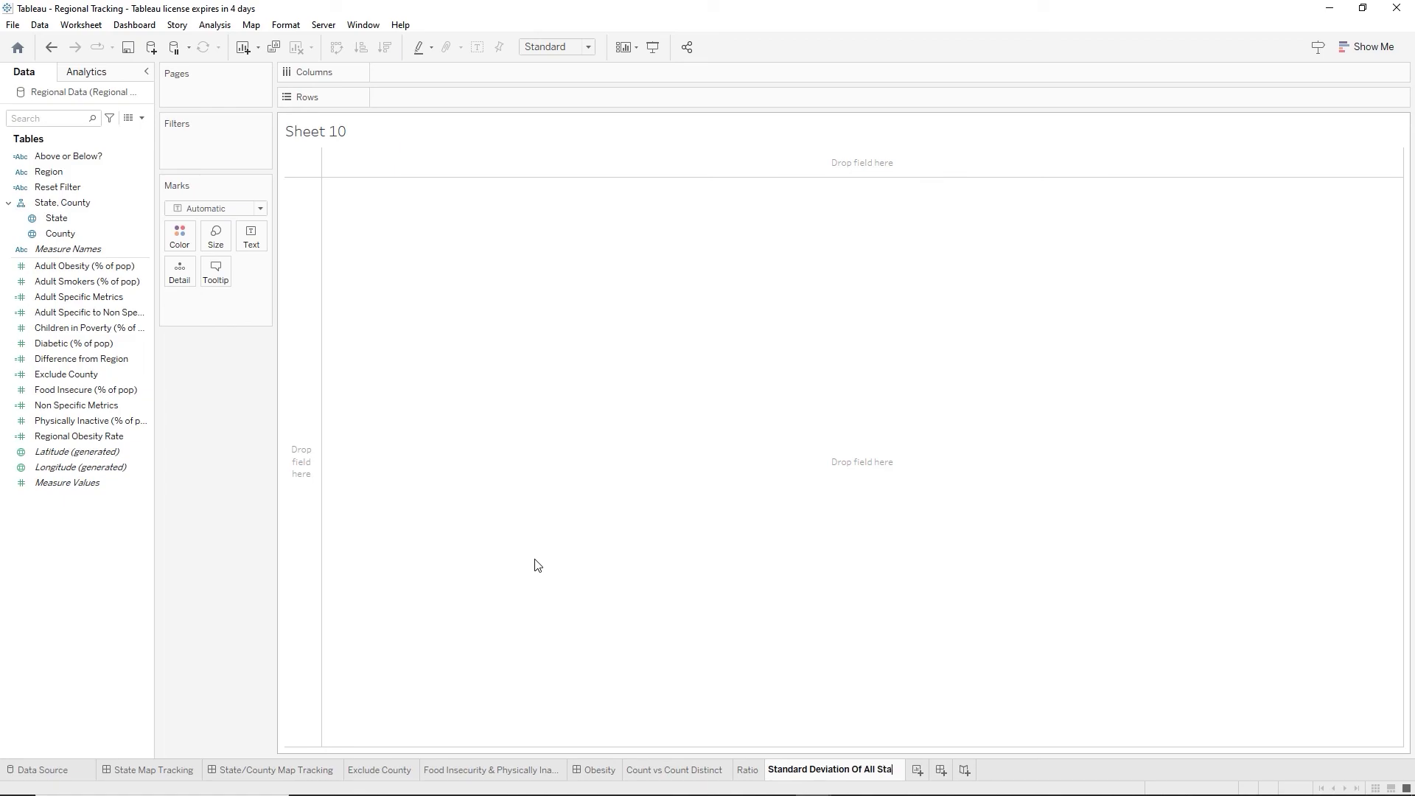
type("ts Acr")
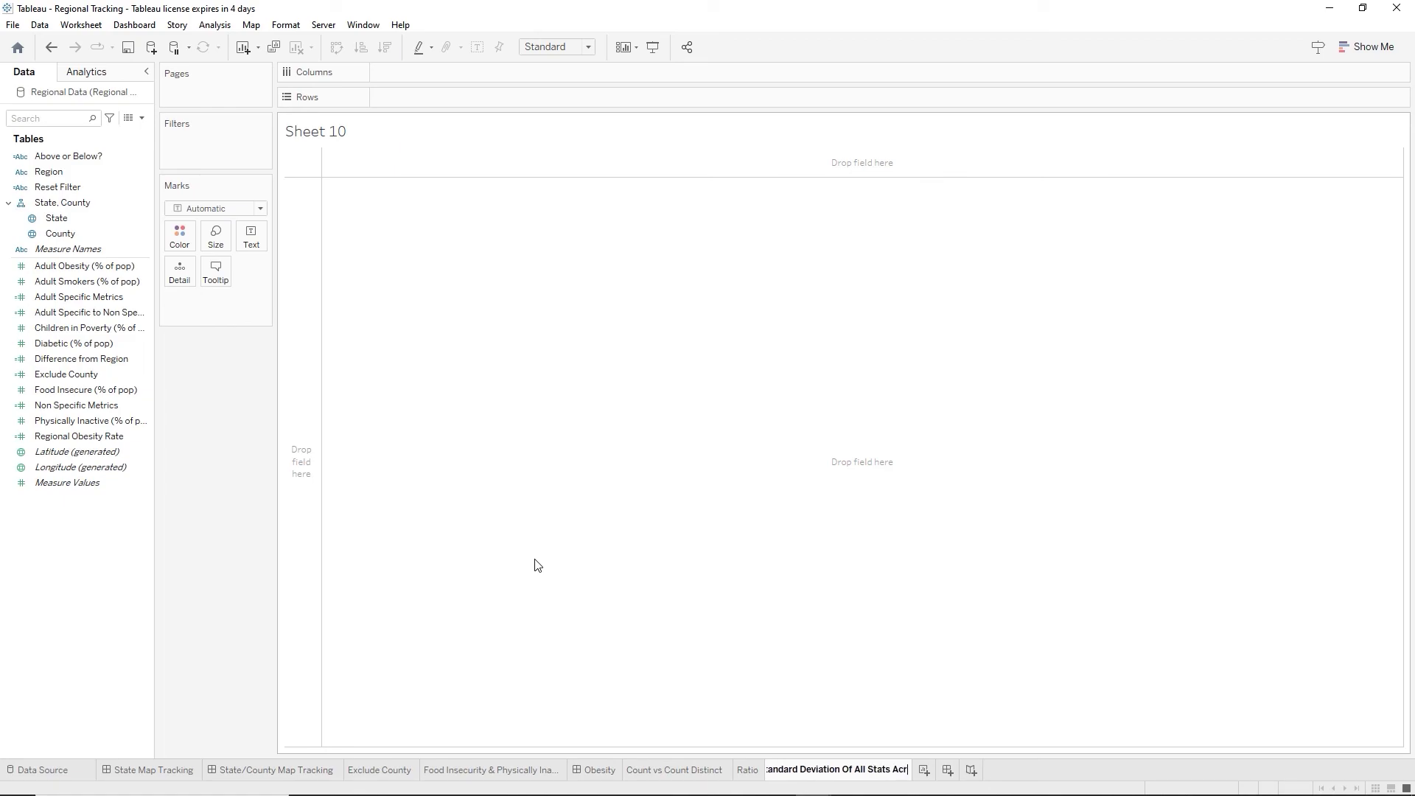
type("oss Regions")
key("Return")
Lay out Region as the columns of the standard deviation sheet.
left_click(73, 344)
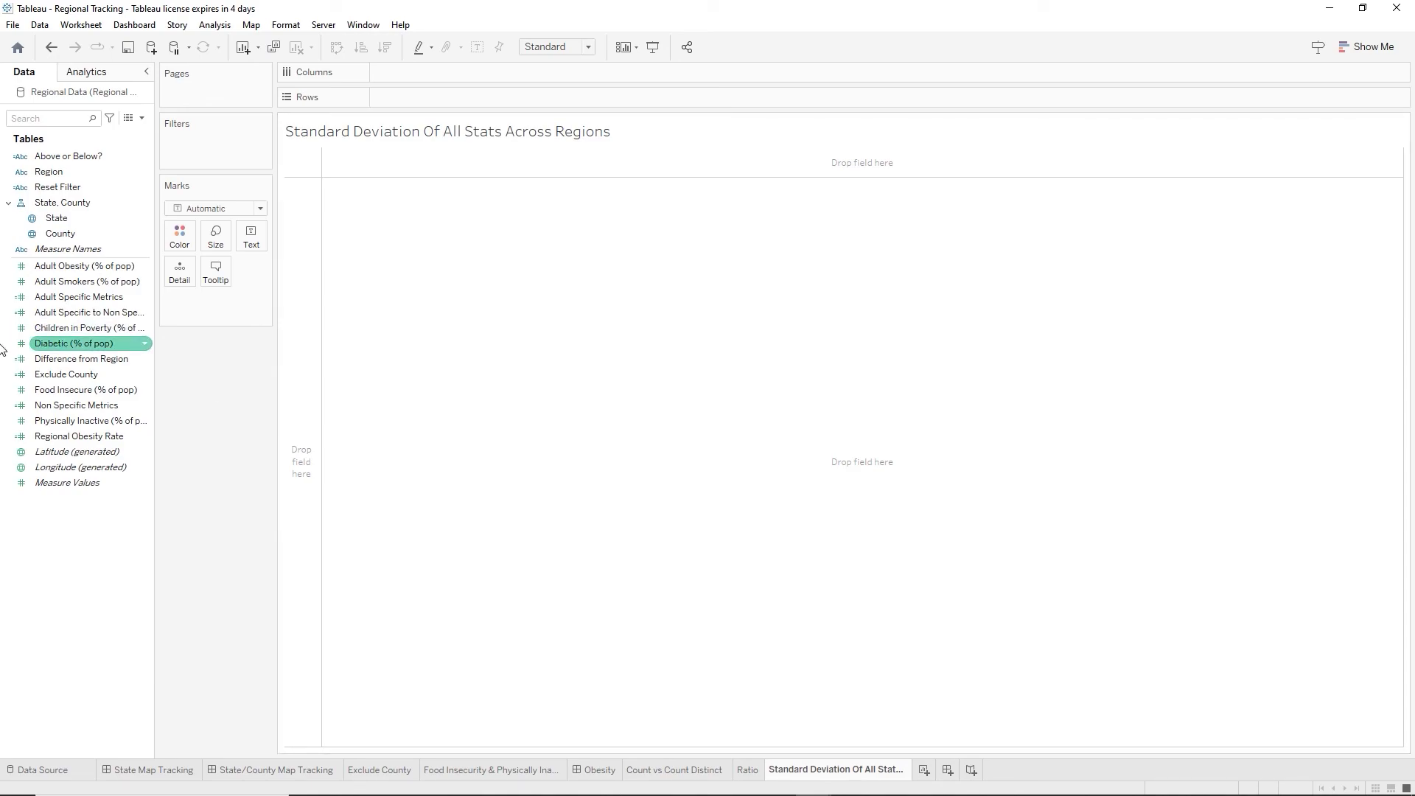
left_click(265, 322)
left_click(9, 158)
left_click(56, 171)
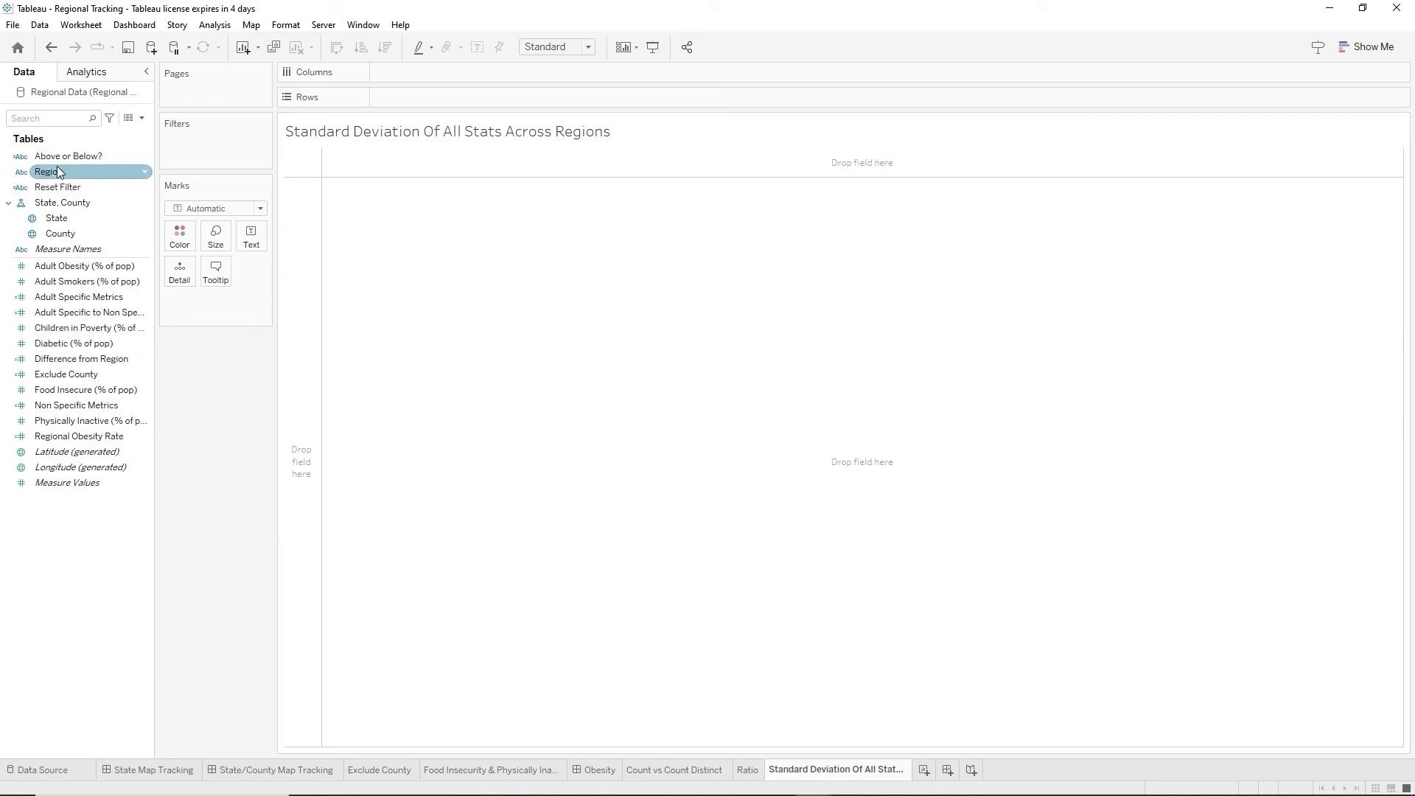
left_click_drag(57, 172, 413, 73)
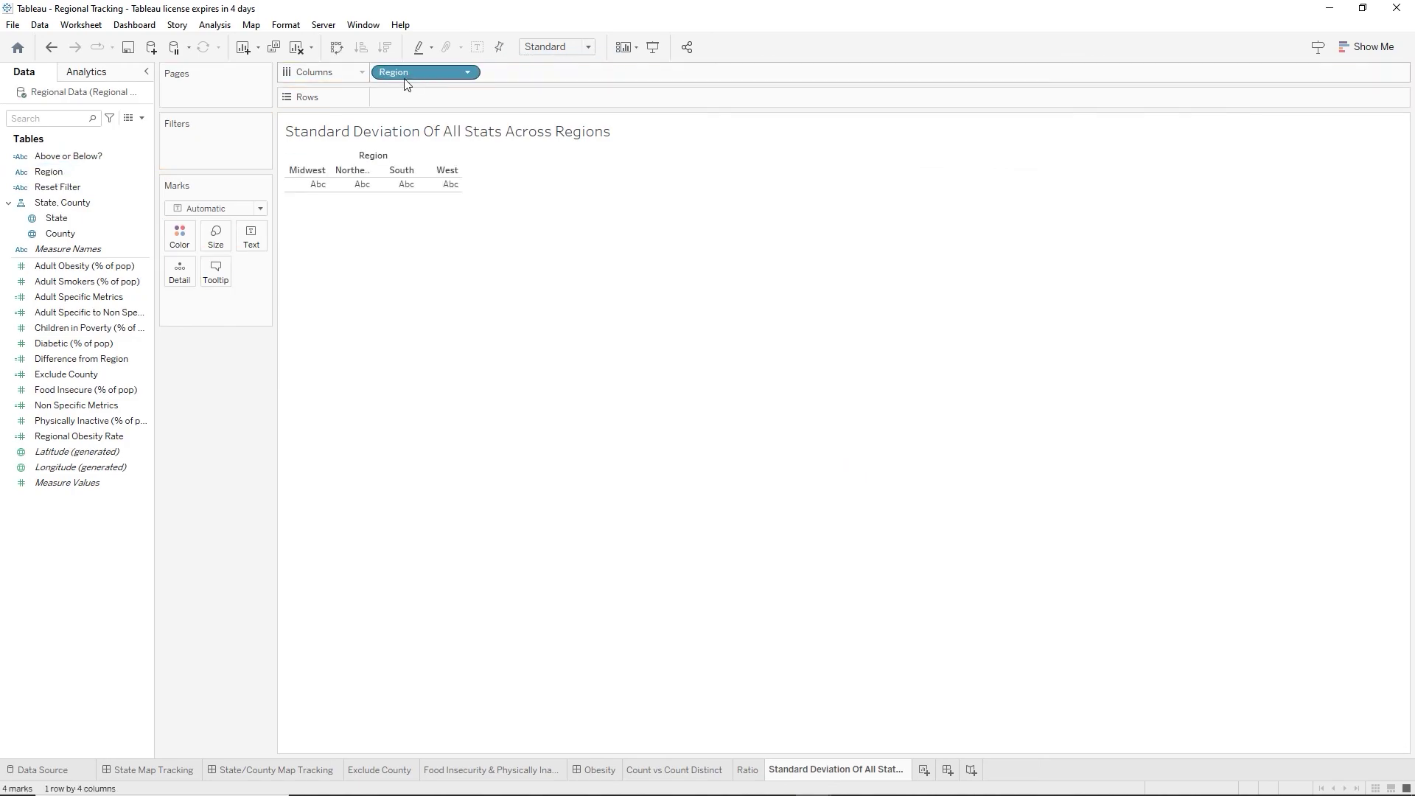
Add Adult Obesity (% of pop) to the rows and aggregate it as Std. Dev (Pop.).
left_click(51, 269)
left_click_drag(51, 273, 422, 100)
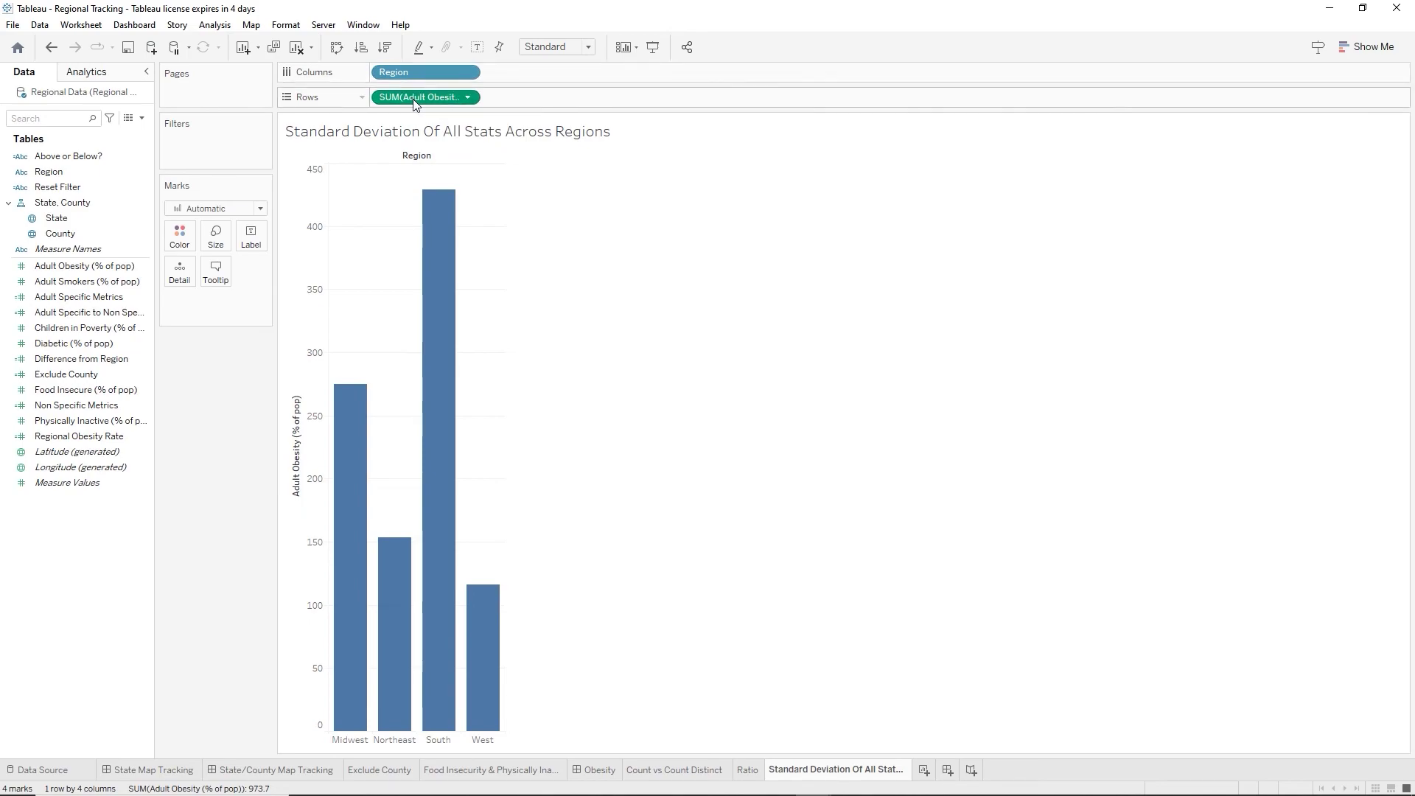
right_click(413, 98)
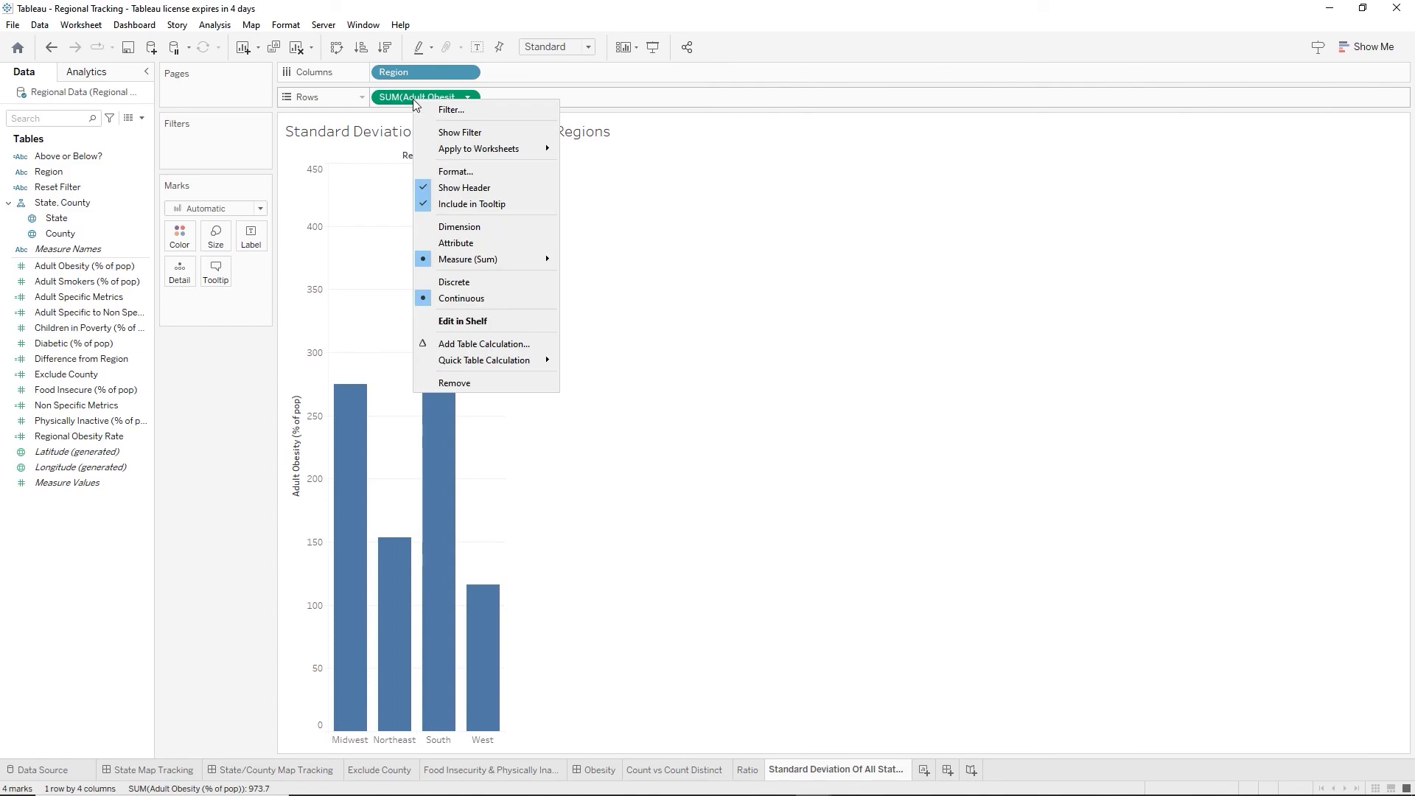
mouse_move(524, 263)
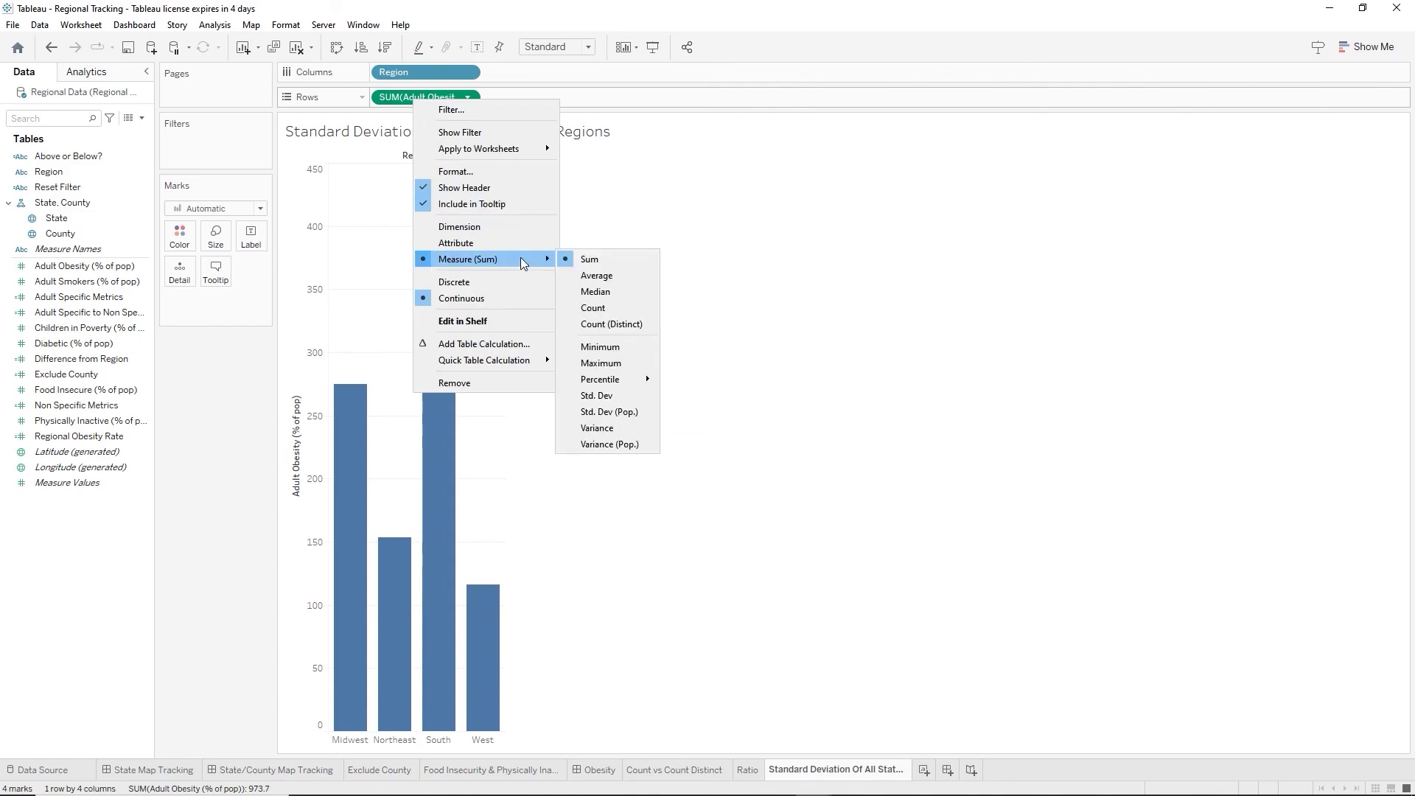
left_click(616, 414)
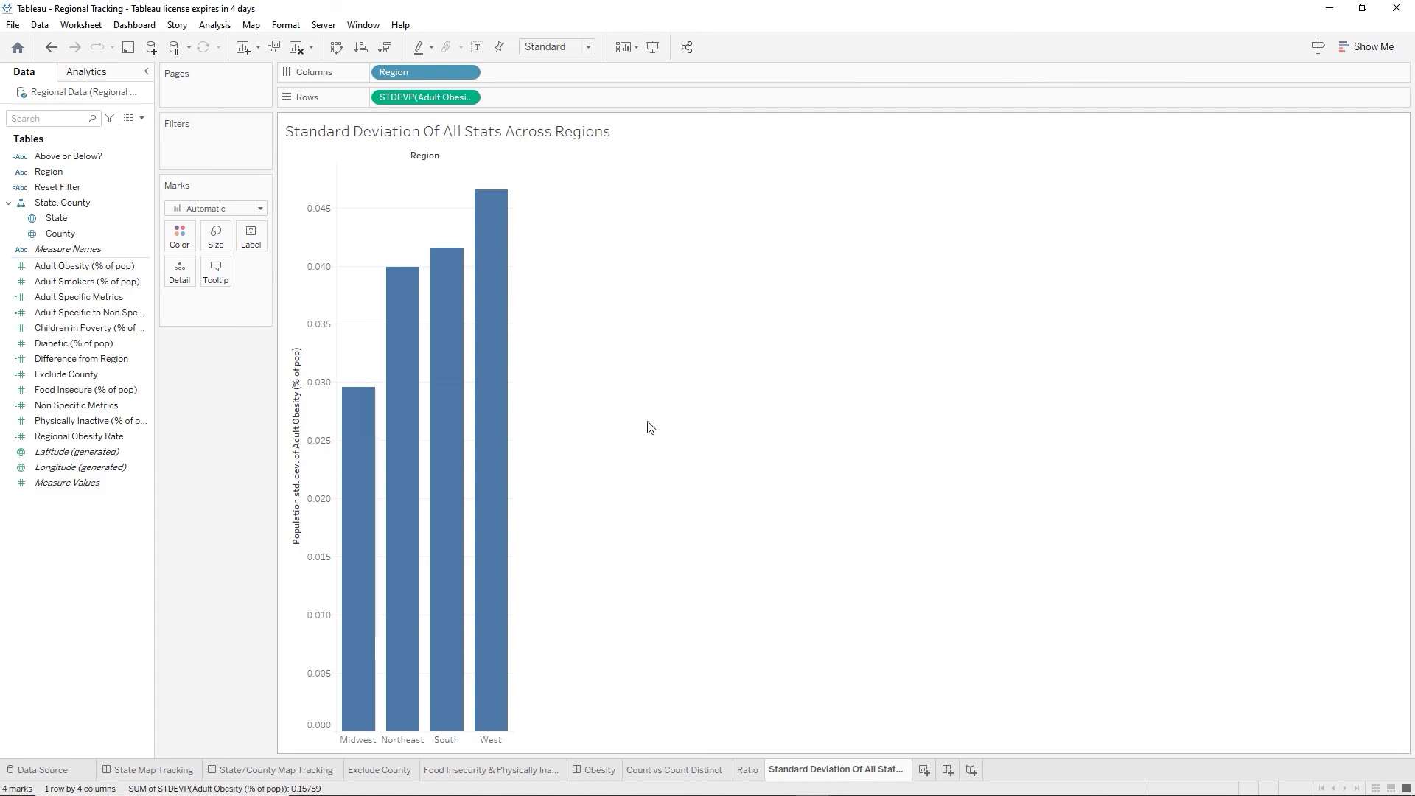
mouse_move(411, 423)
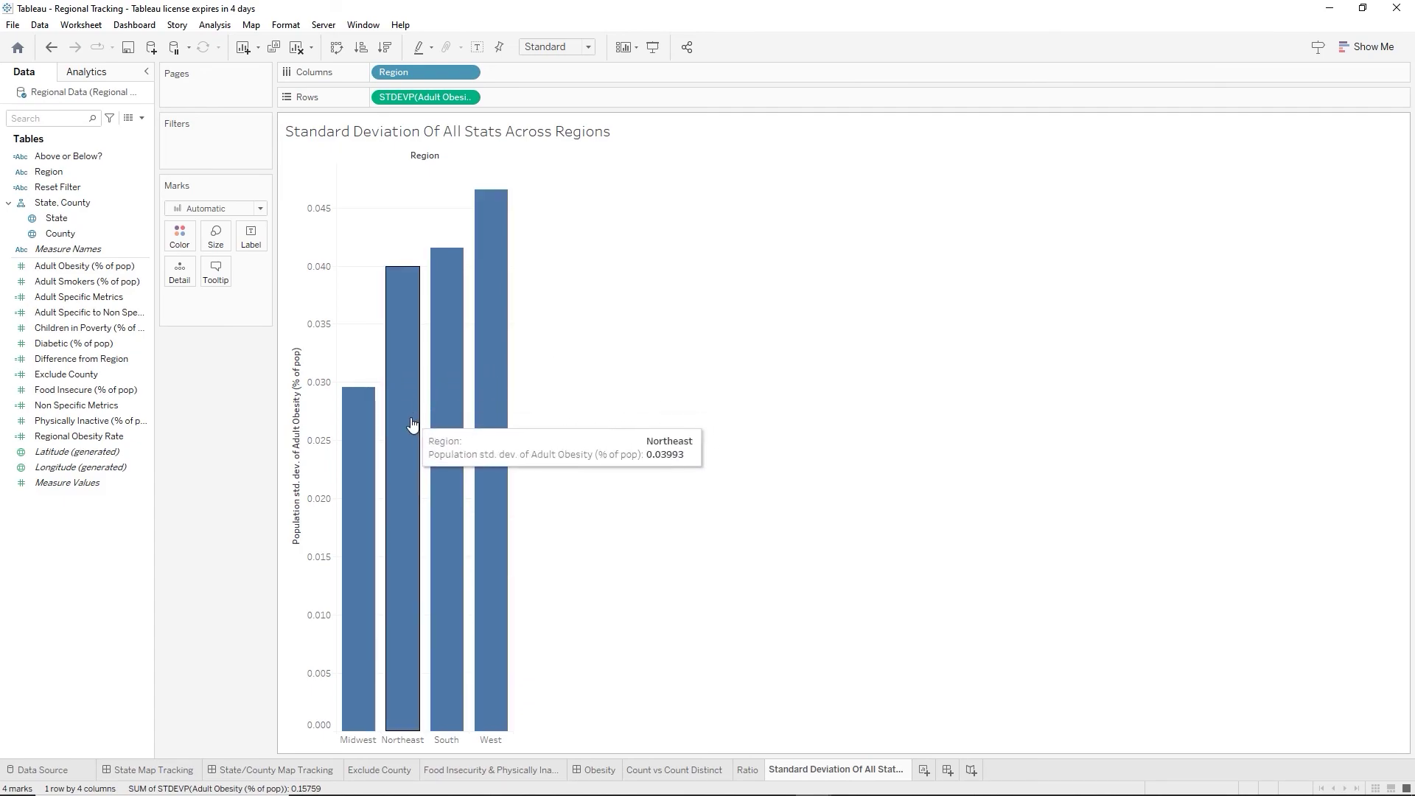
mouse_move(359, 430)
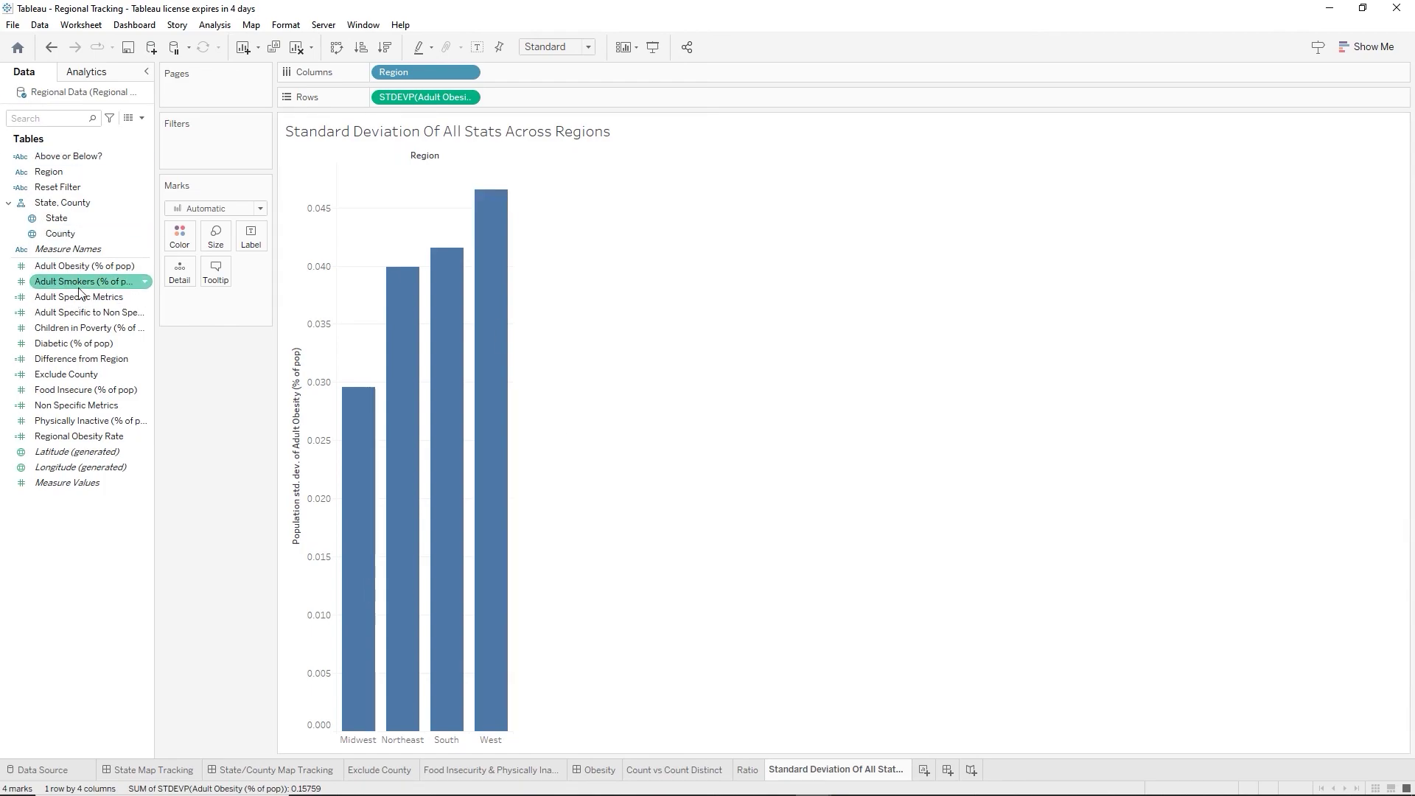
Add Adult Smokers (% of pop) to the rows after Adult Obesity and aggregate it as Std. Dev (Pop.).
left_click_drag(81, 282, 551, 106)
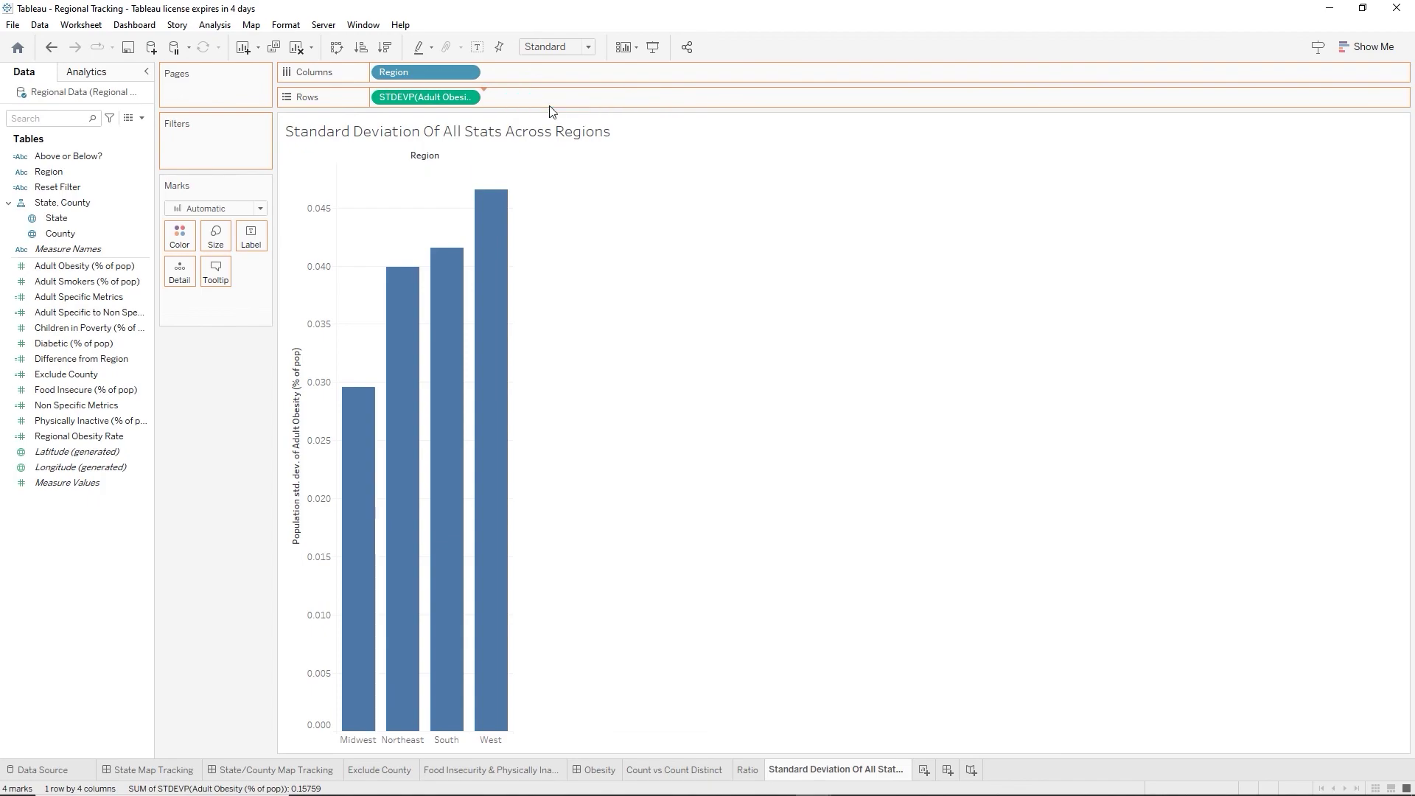
right_click(539, 102)
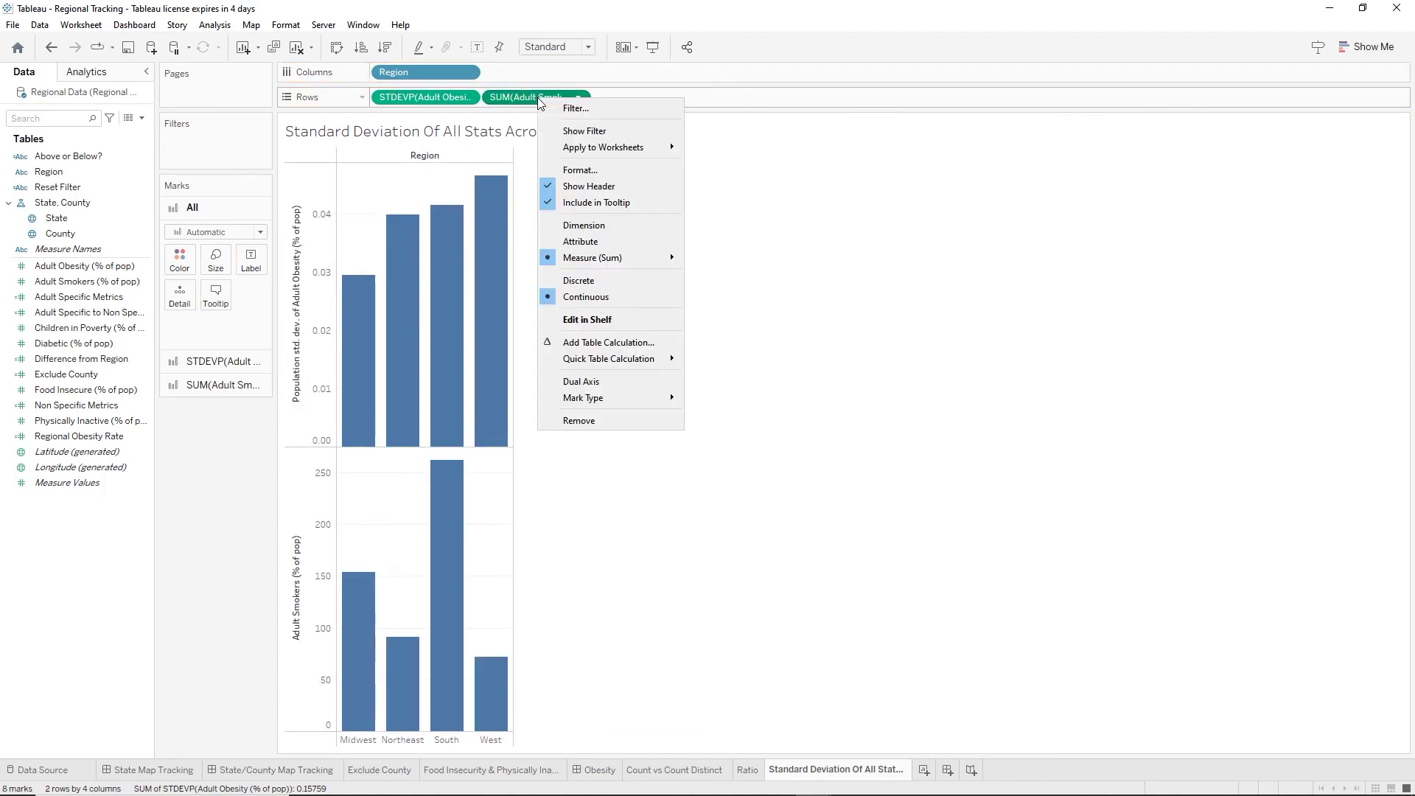
mouse_move(585, 359)
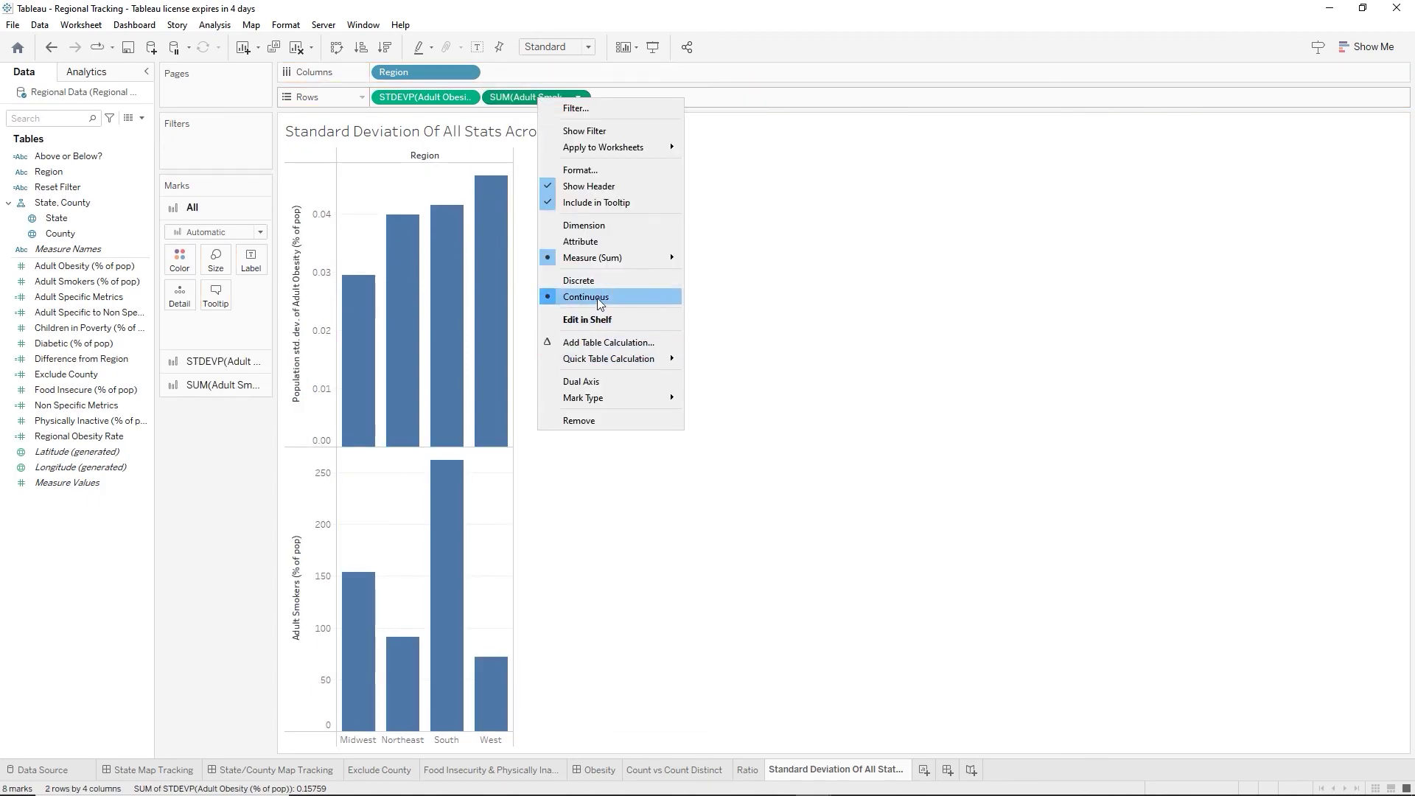
mouse_move(607, 259)
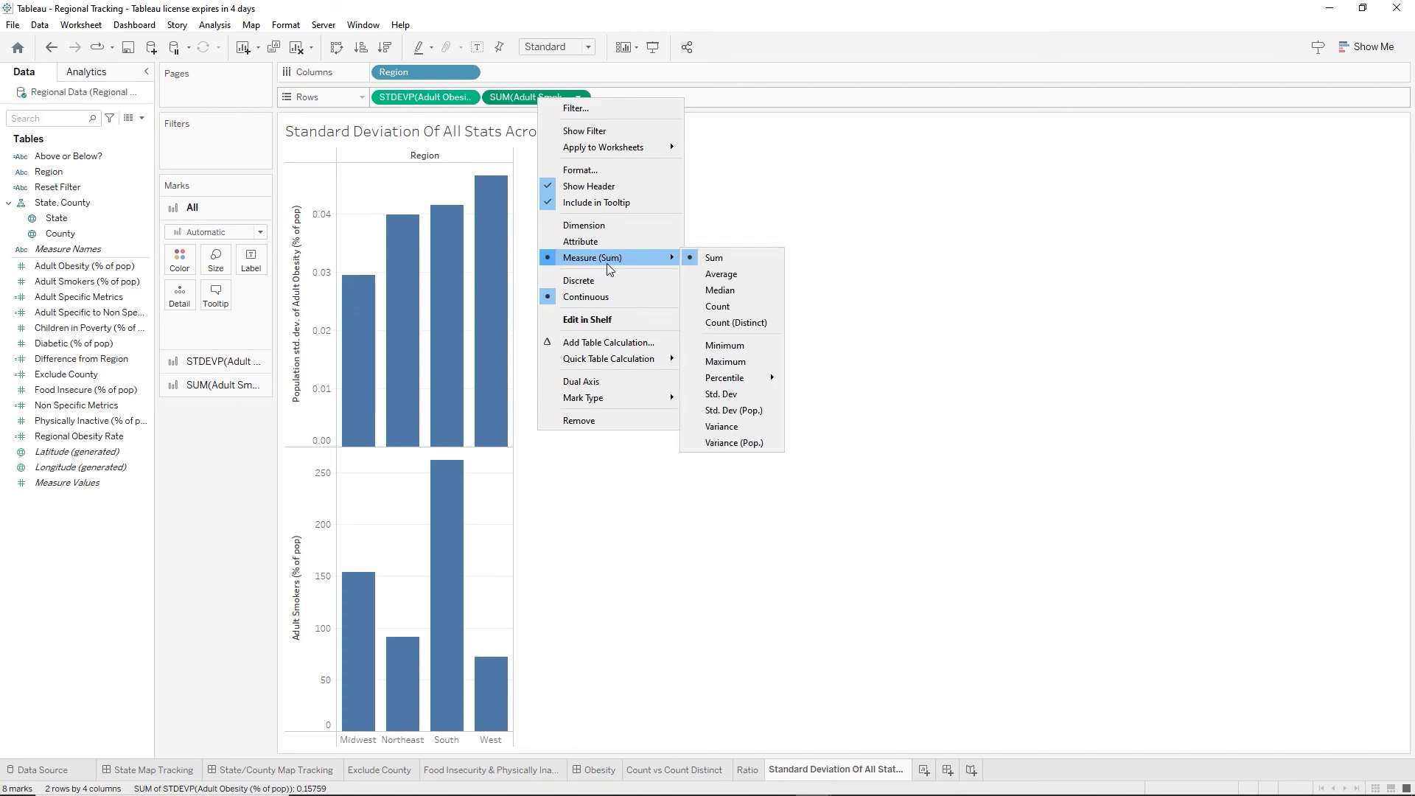
left_click(734, 411)
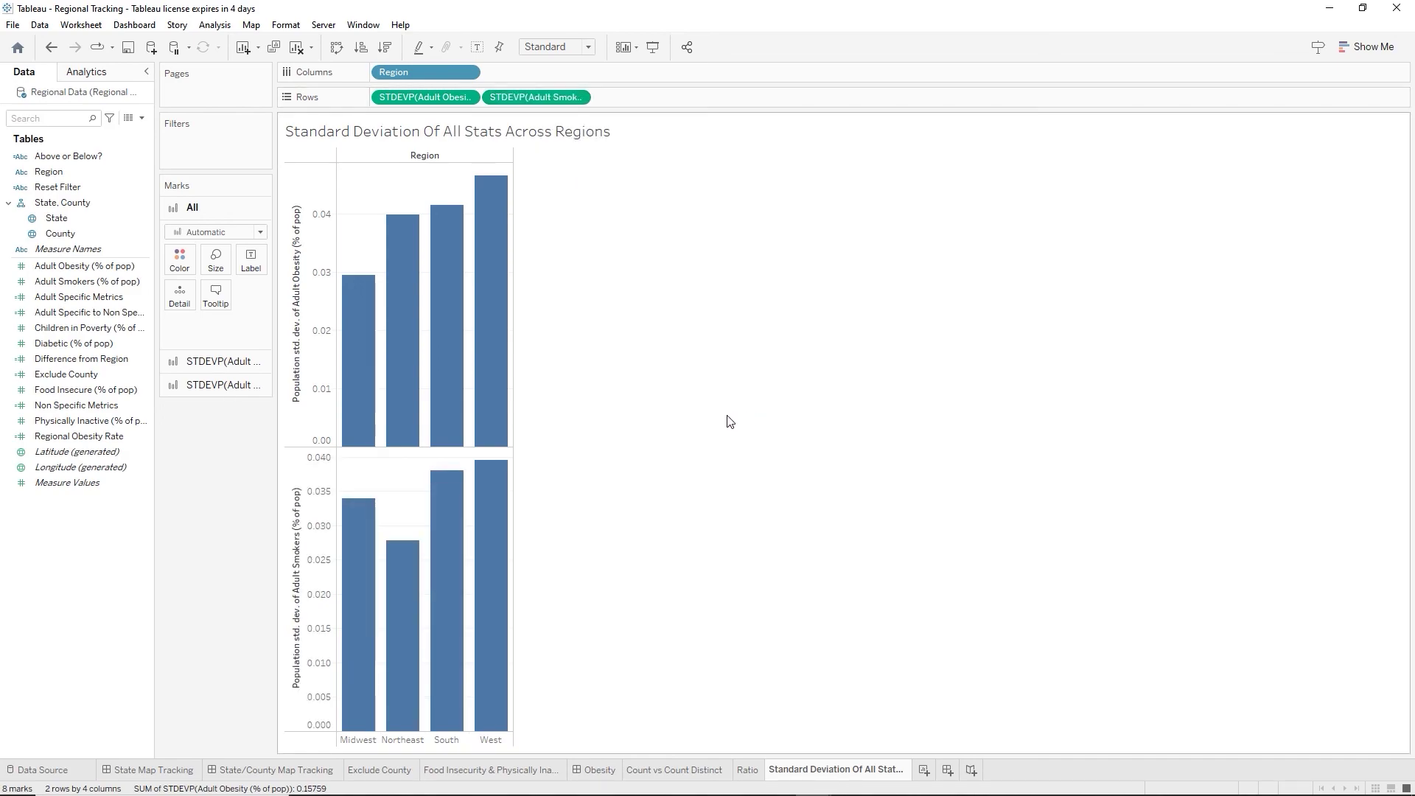
Convert the two standard deviation charts into a side-by-side bars view grouped by region.
left_click(1355, 46)
left_click(1381, 164)
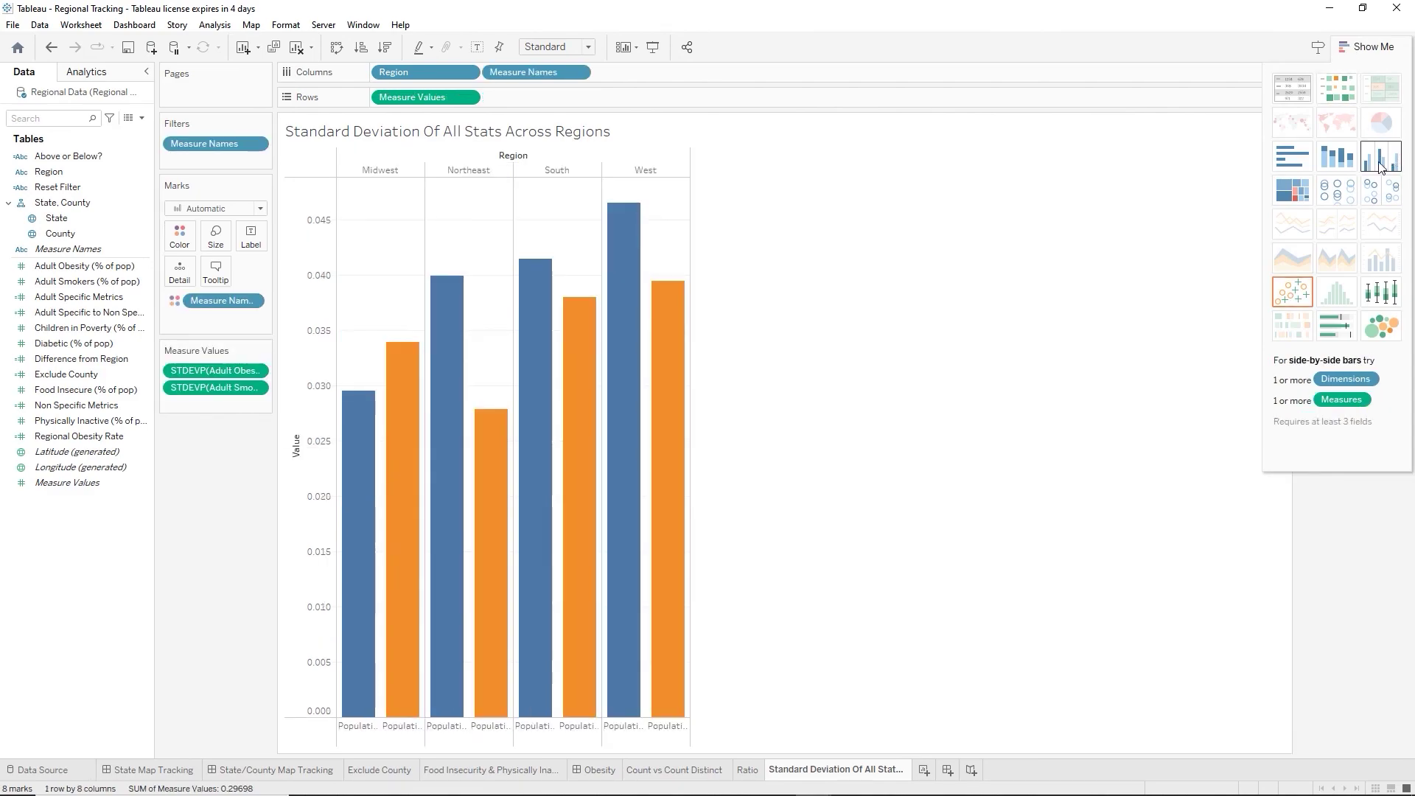
mouse_move(672, 321)
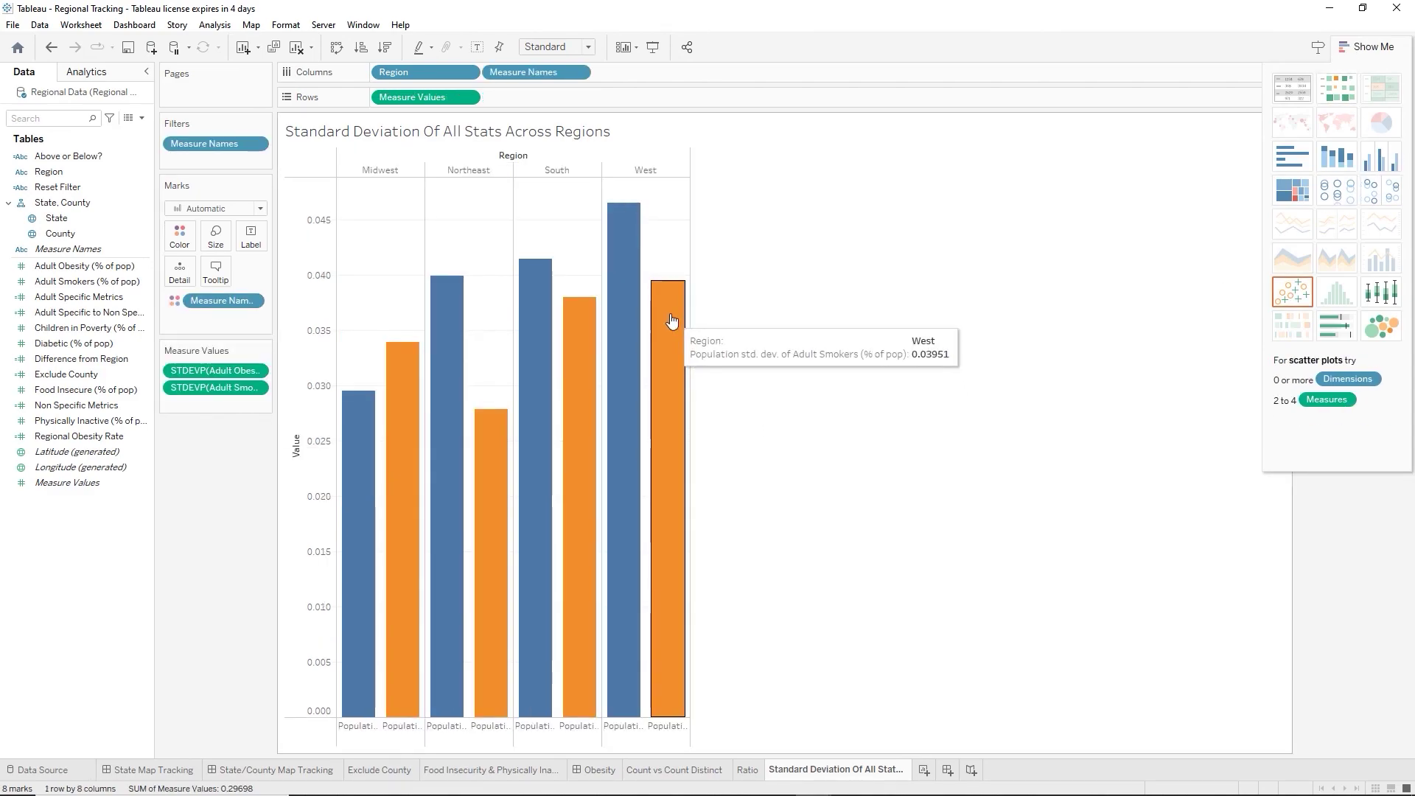
mouse_move(401, 466)
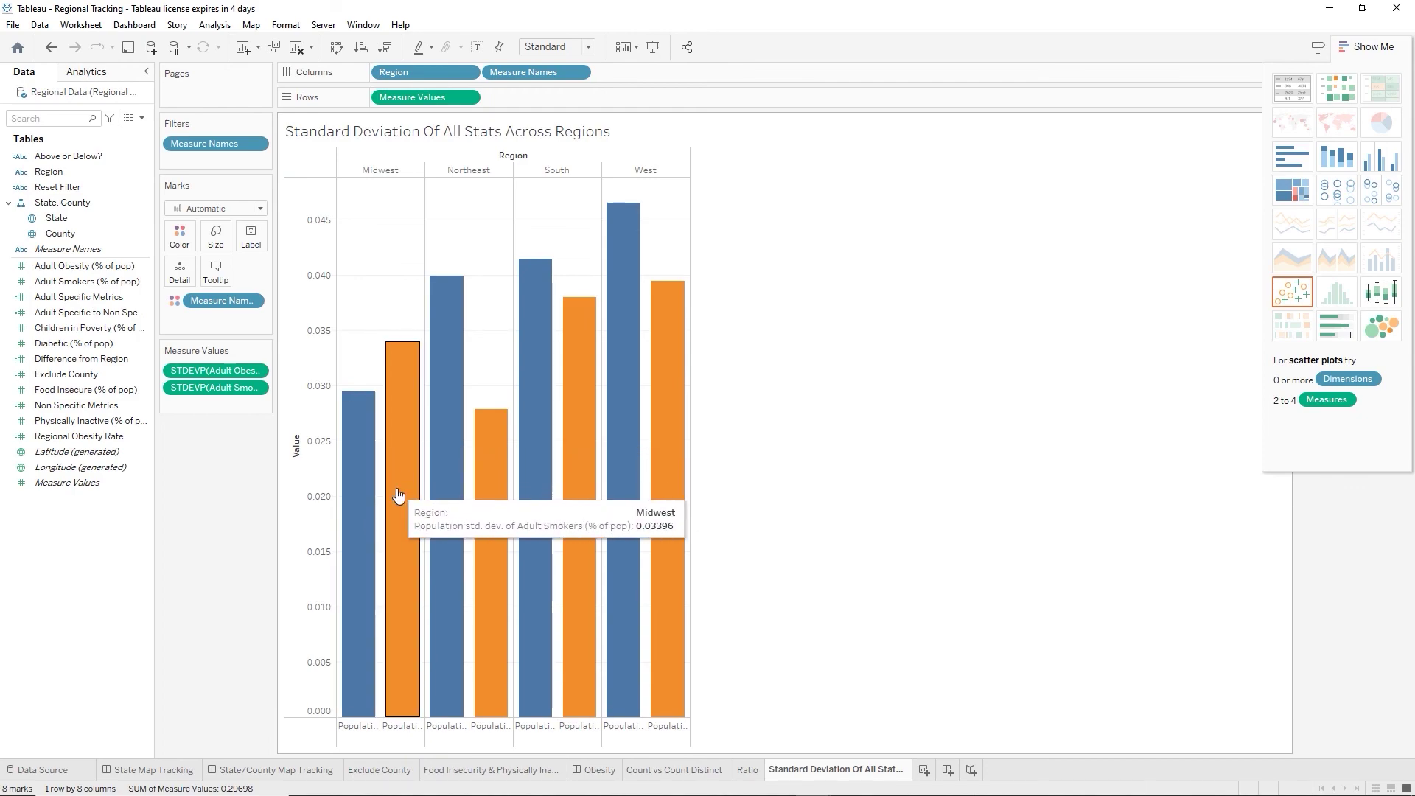
mouse_move(355, 501)
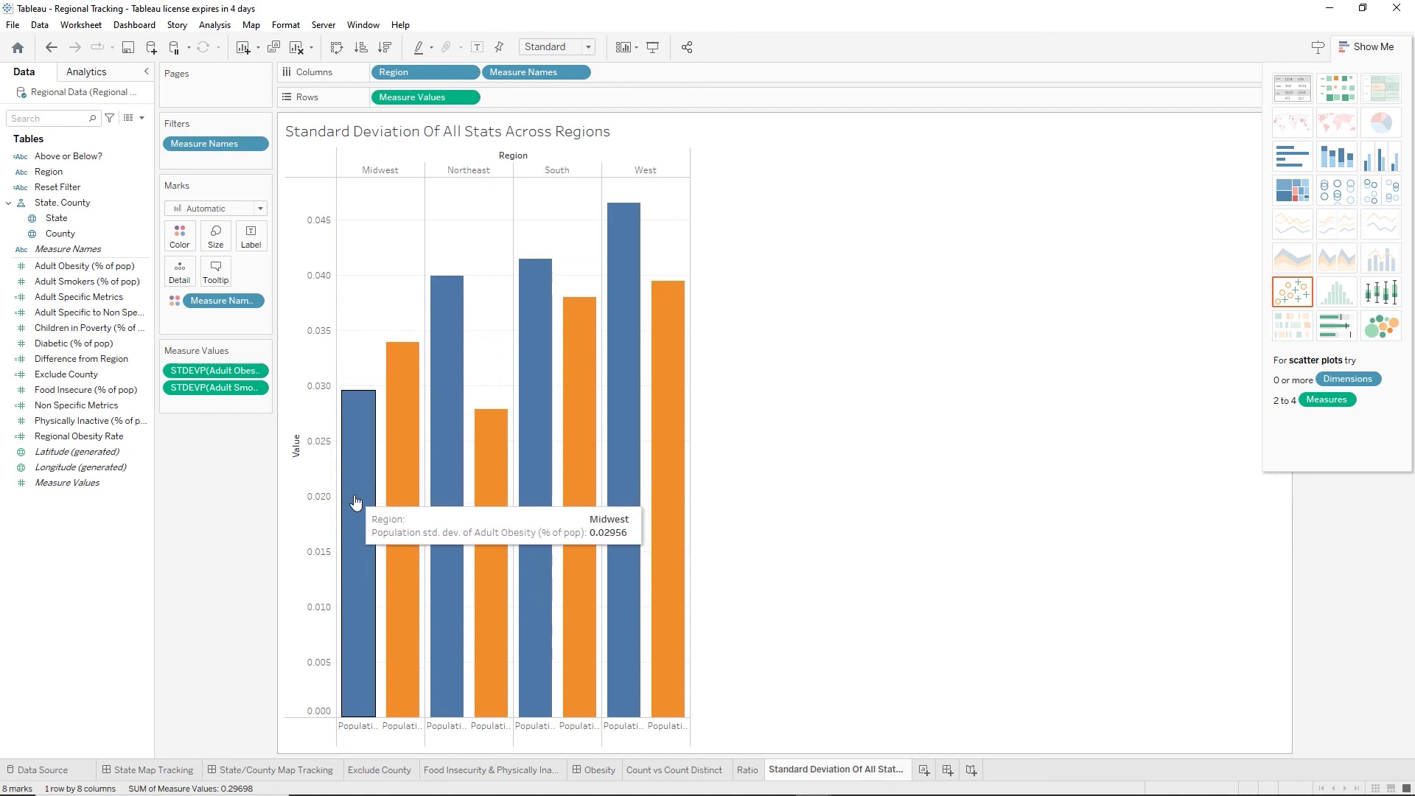
mouse_move(406, 506)
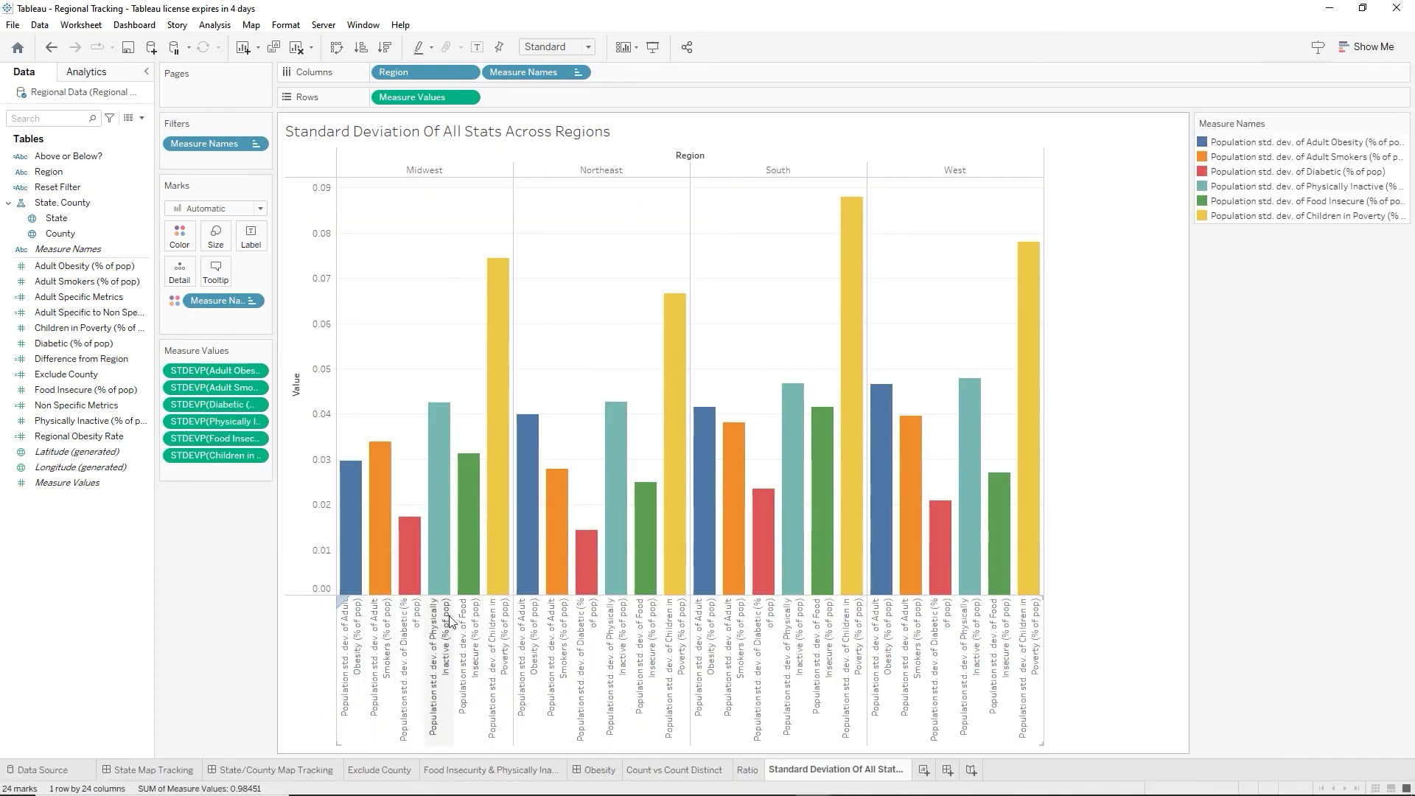
Hide the measure name header beneath the bars and clear the selection in the chart.
left_click(411, 617)
right_click(412, 614)
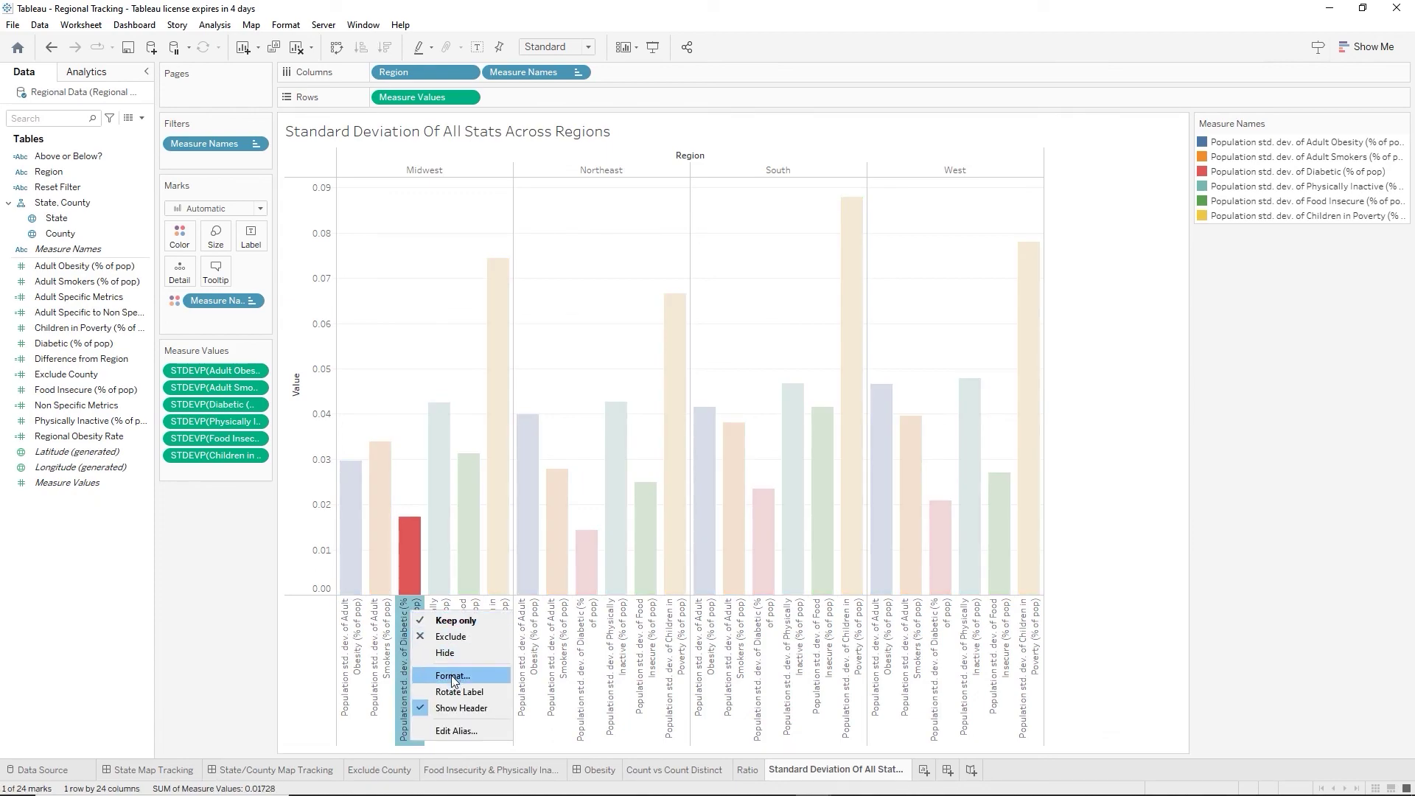
left_click(447, 709)
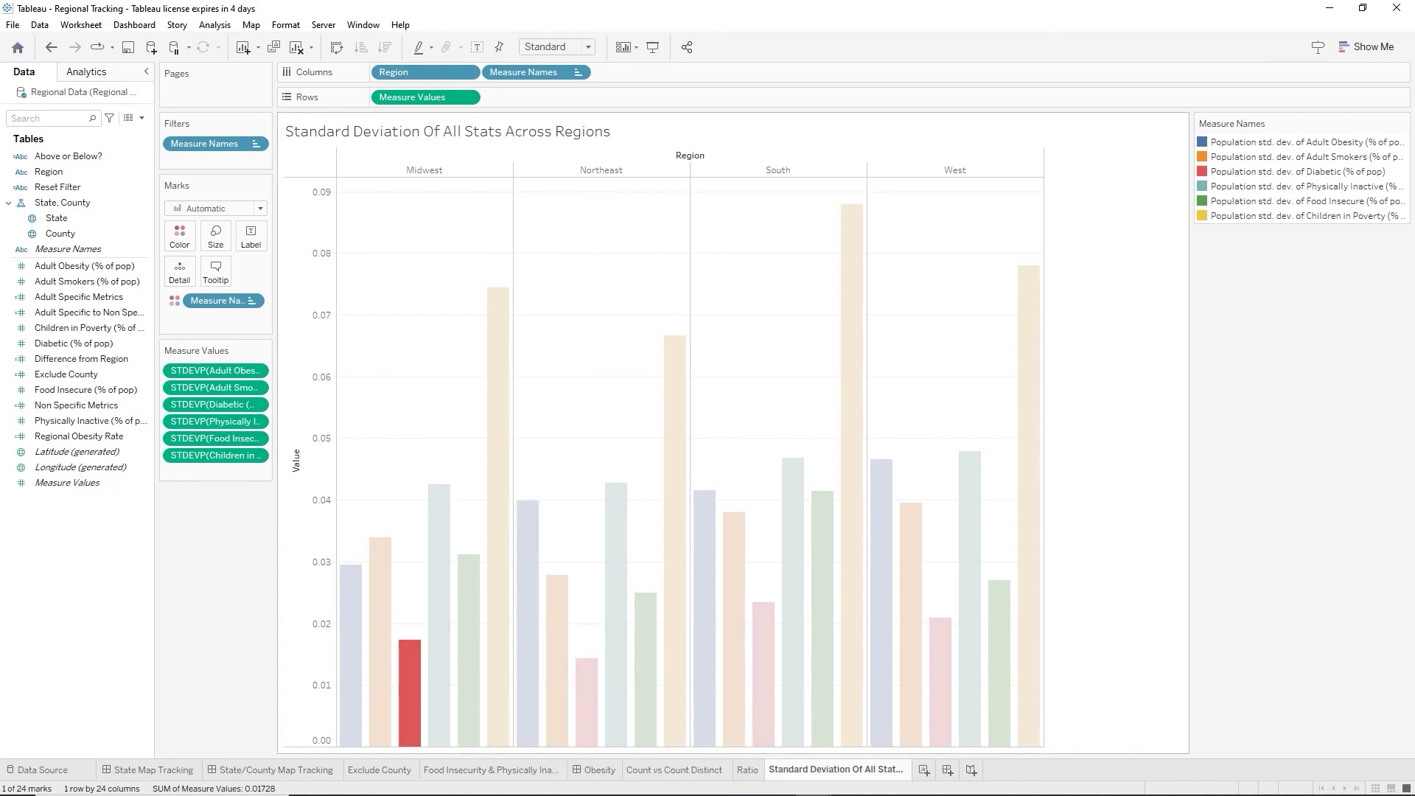
left_click(1065, 311)
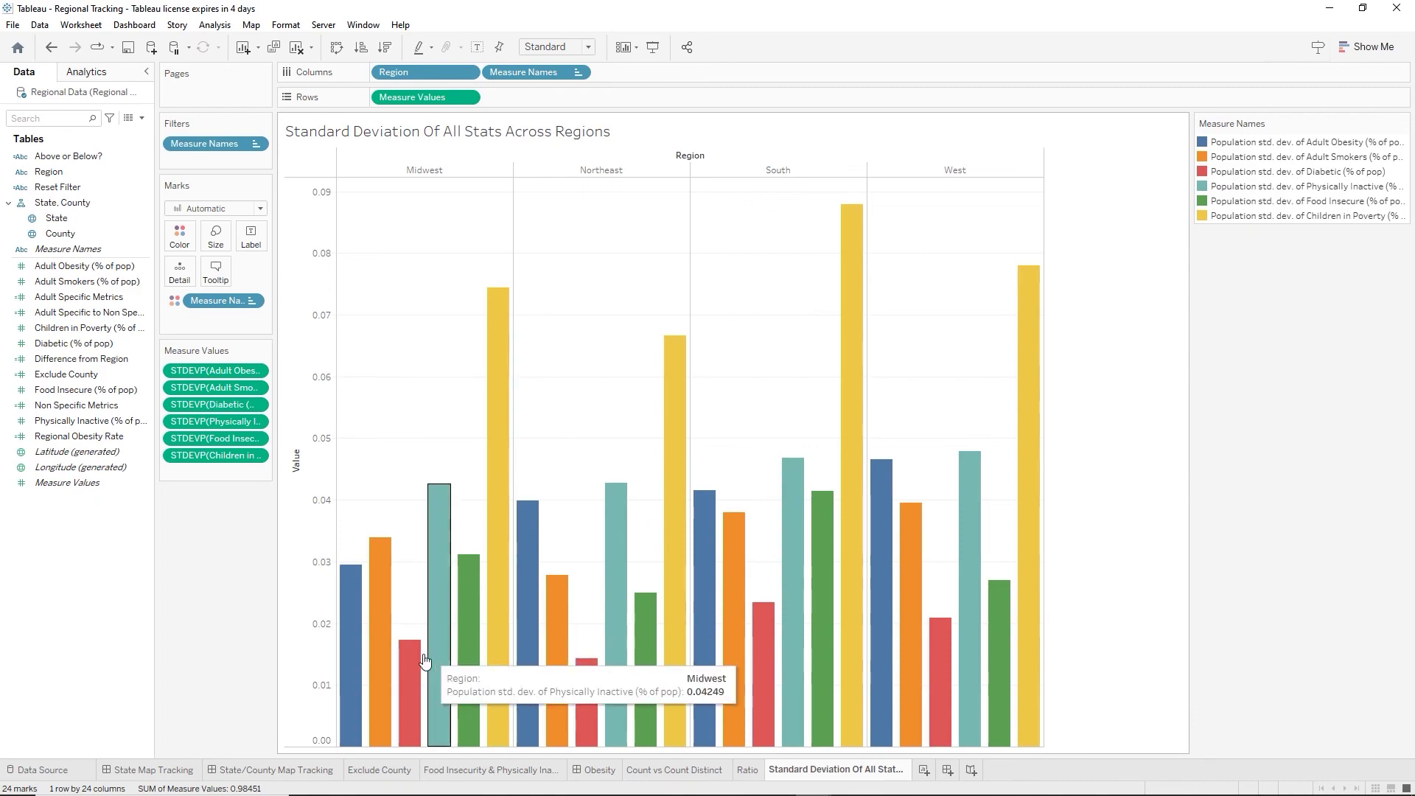
mouse_move(370, 675)
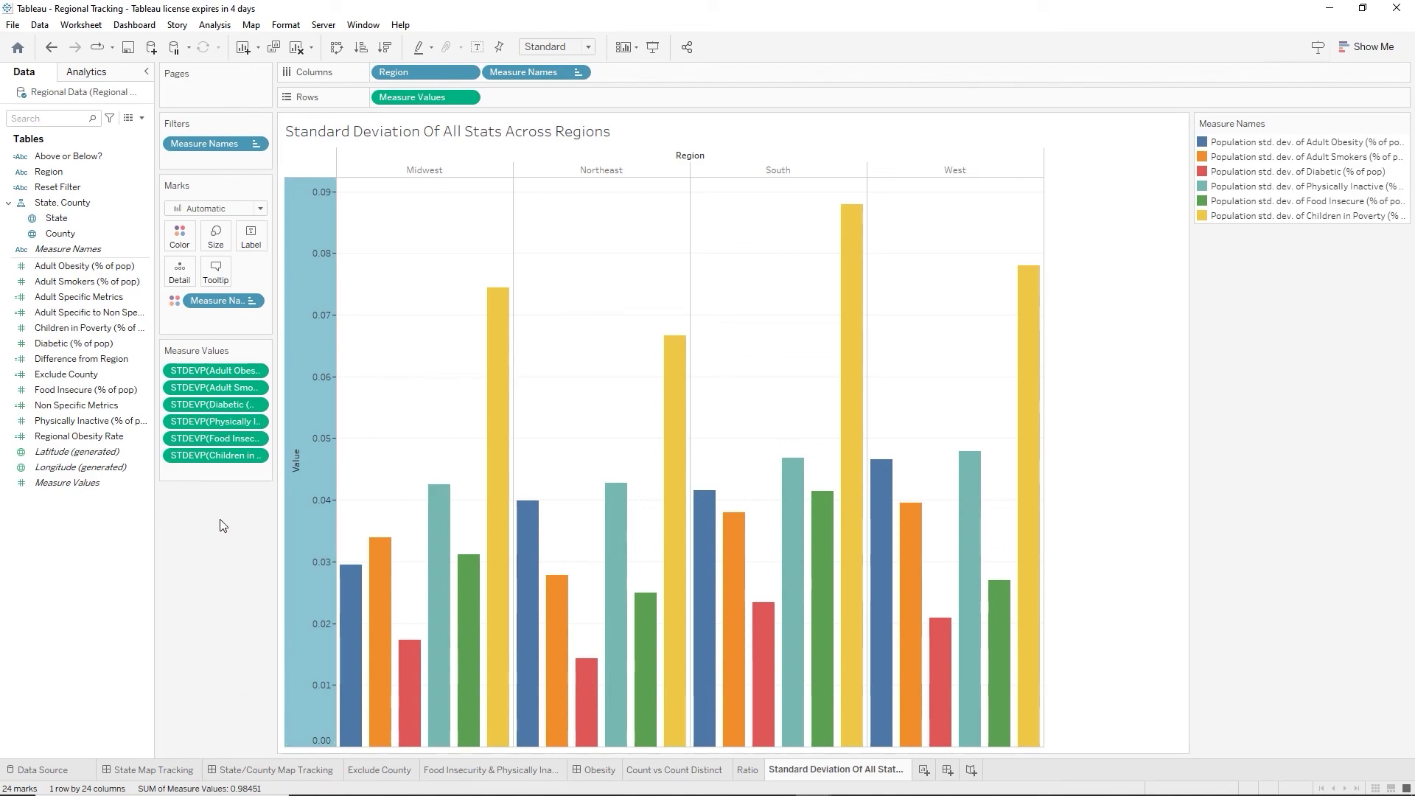
Add a per-pane distribution band to the chart, computed as -1,1 Standard Deviation using Population.
left_click(88, 73)
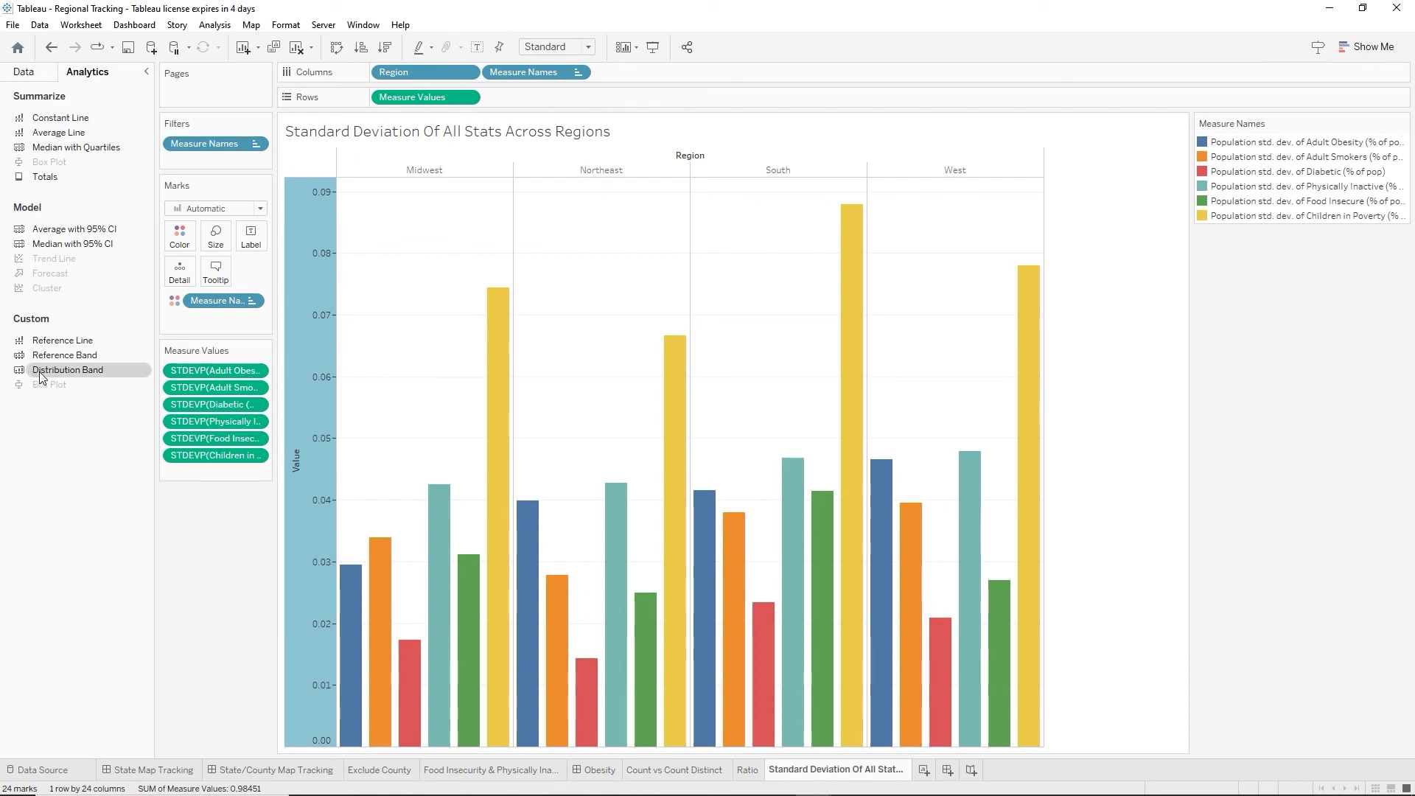
left_click_drag(38, 372, 475, 180)
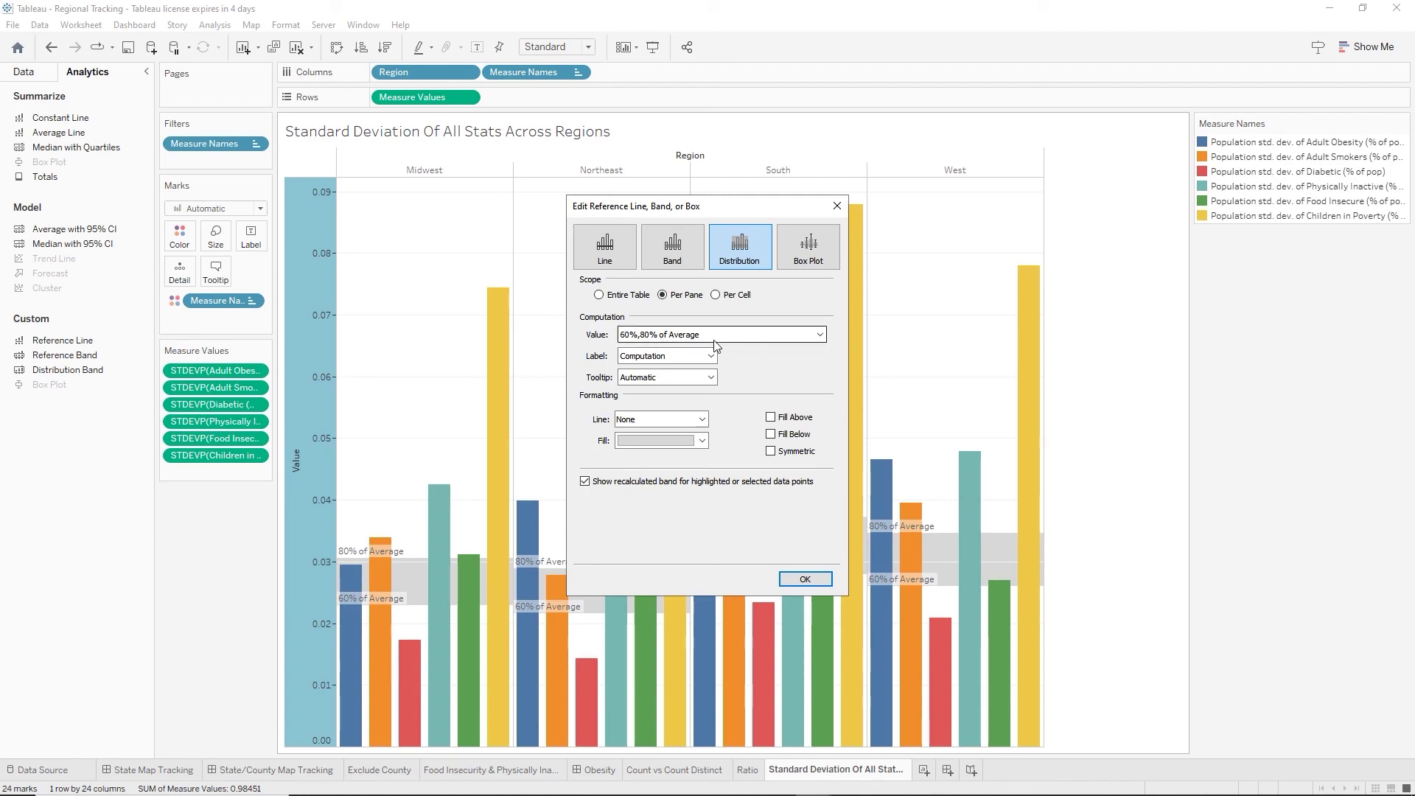
left_click(825, 336)
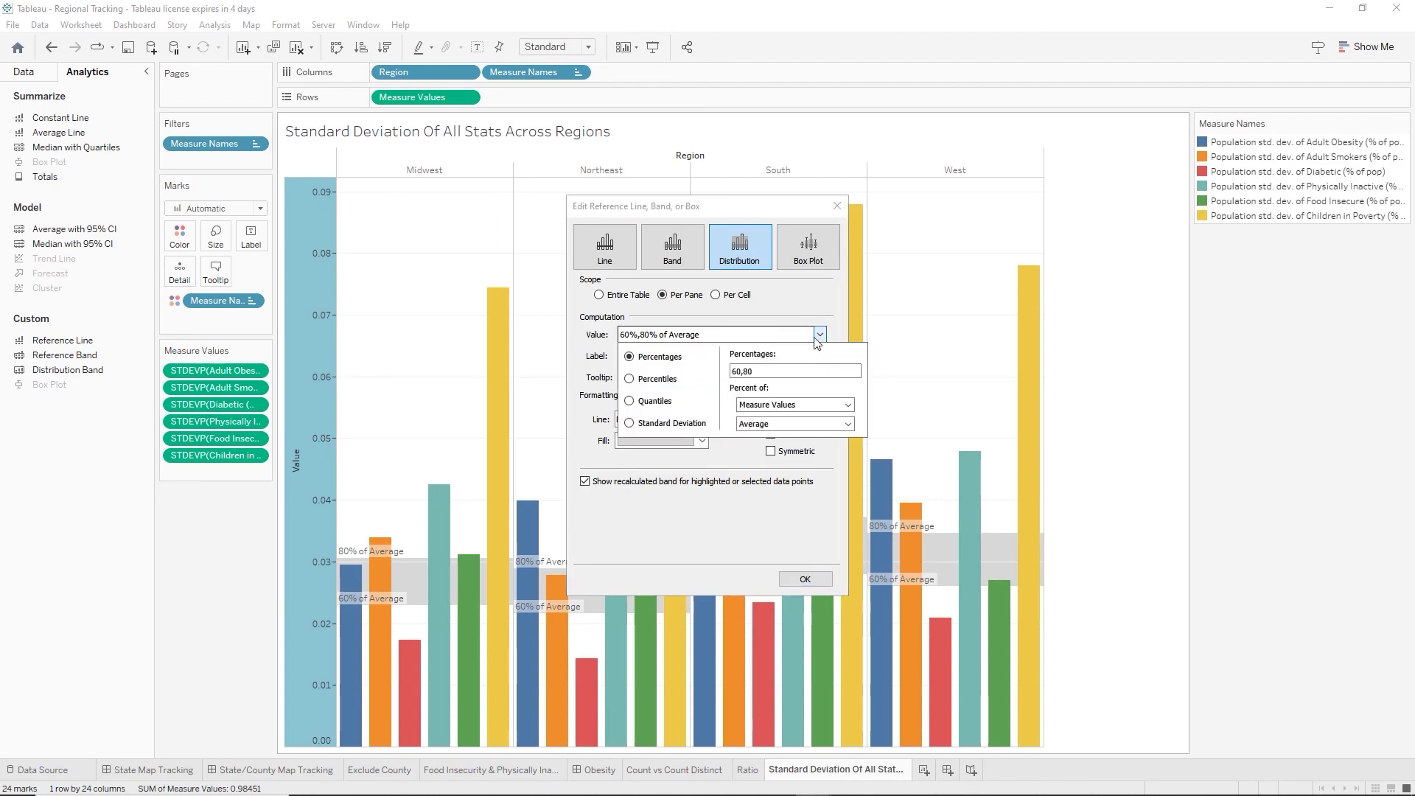
left_click(631, 425)
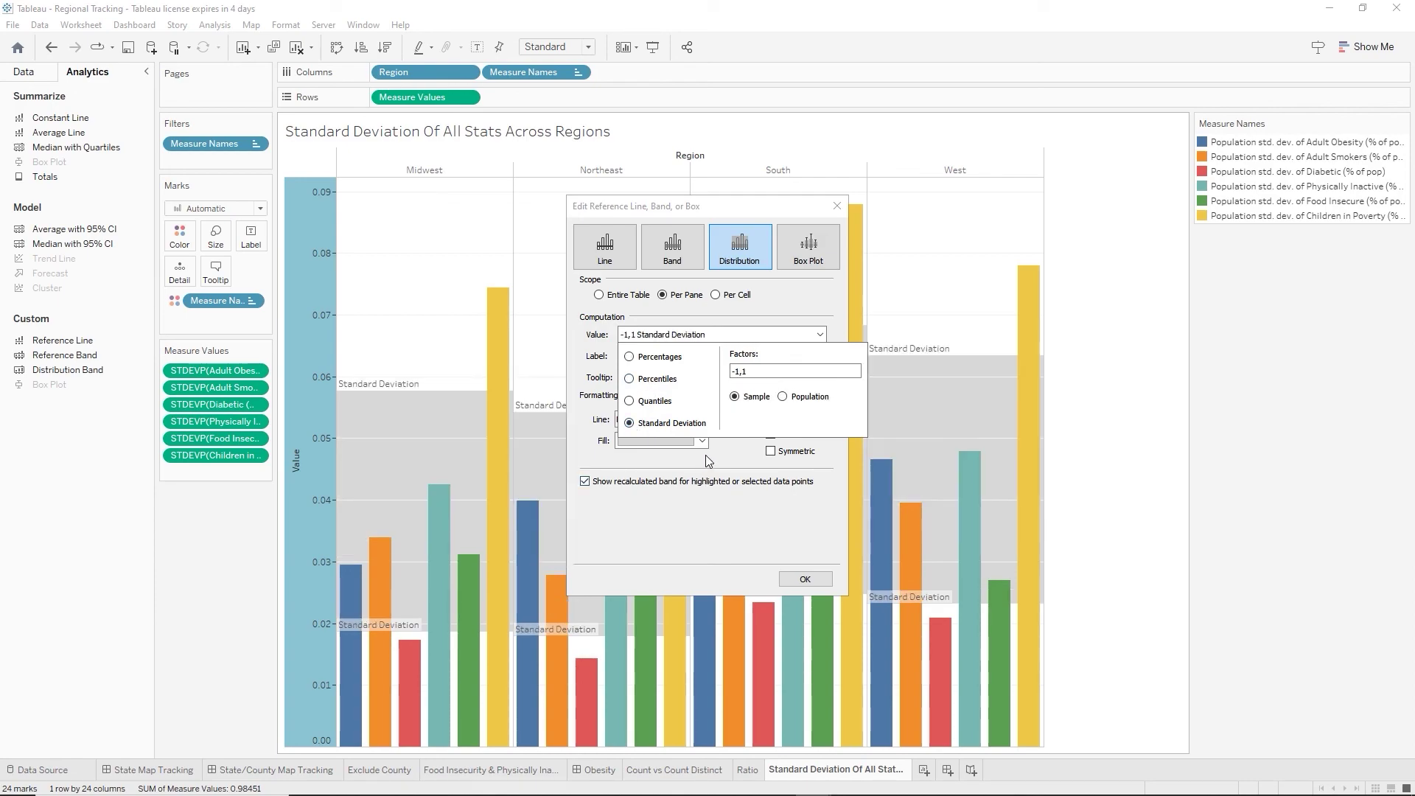
left_click(784, 397)
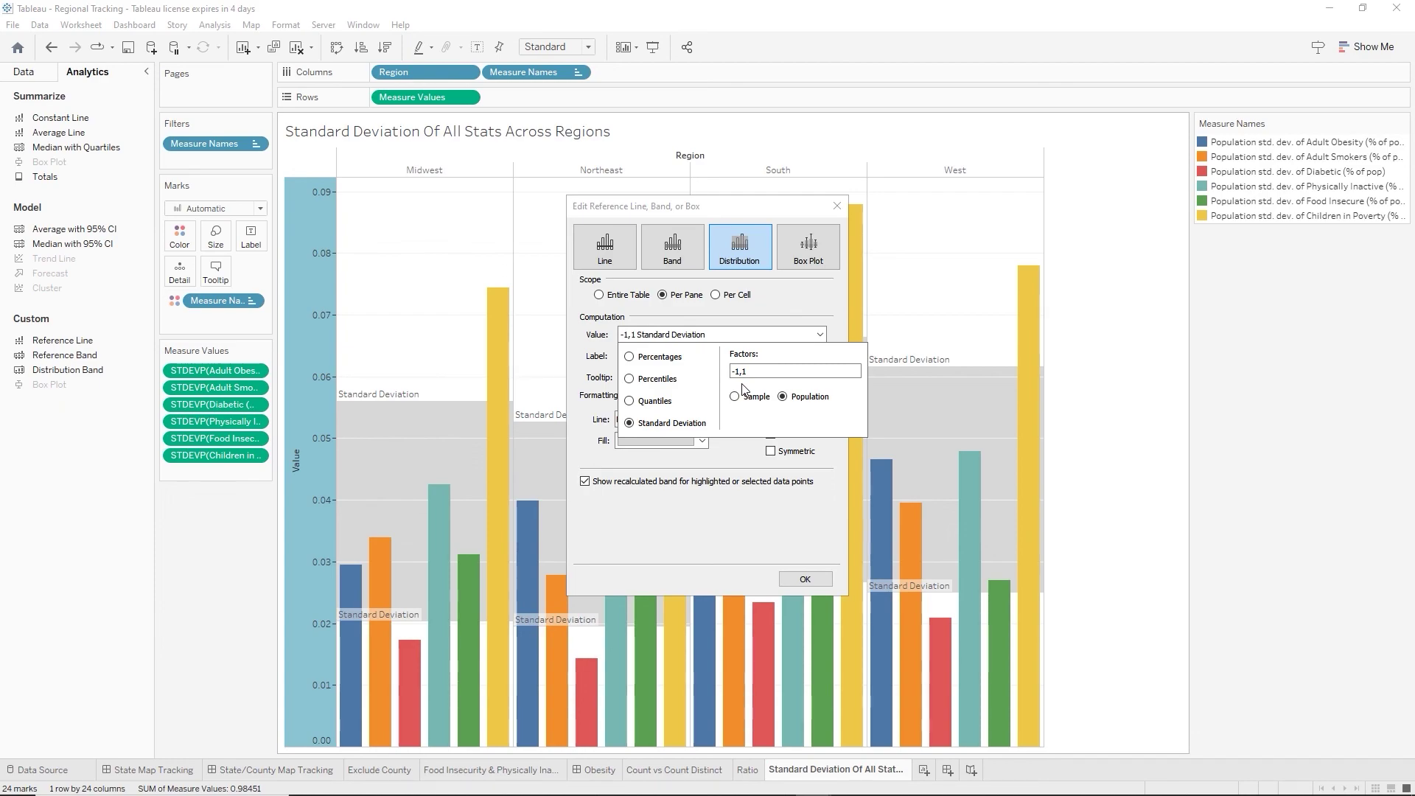
key("Return")
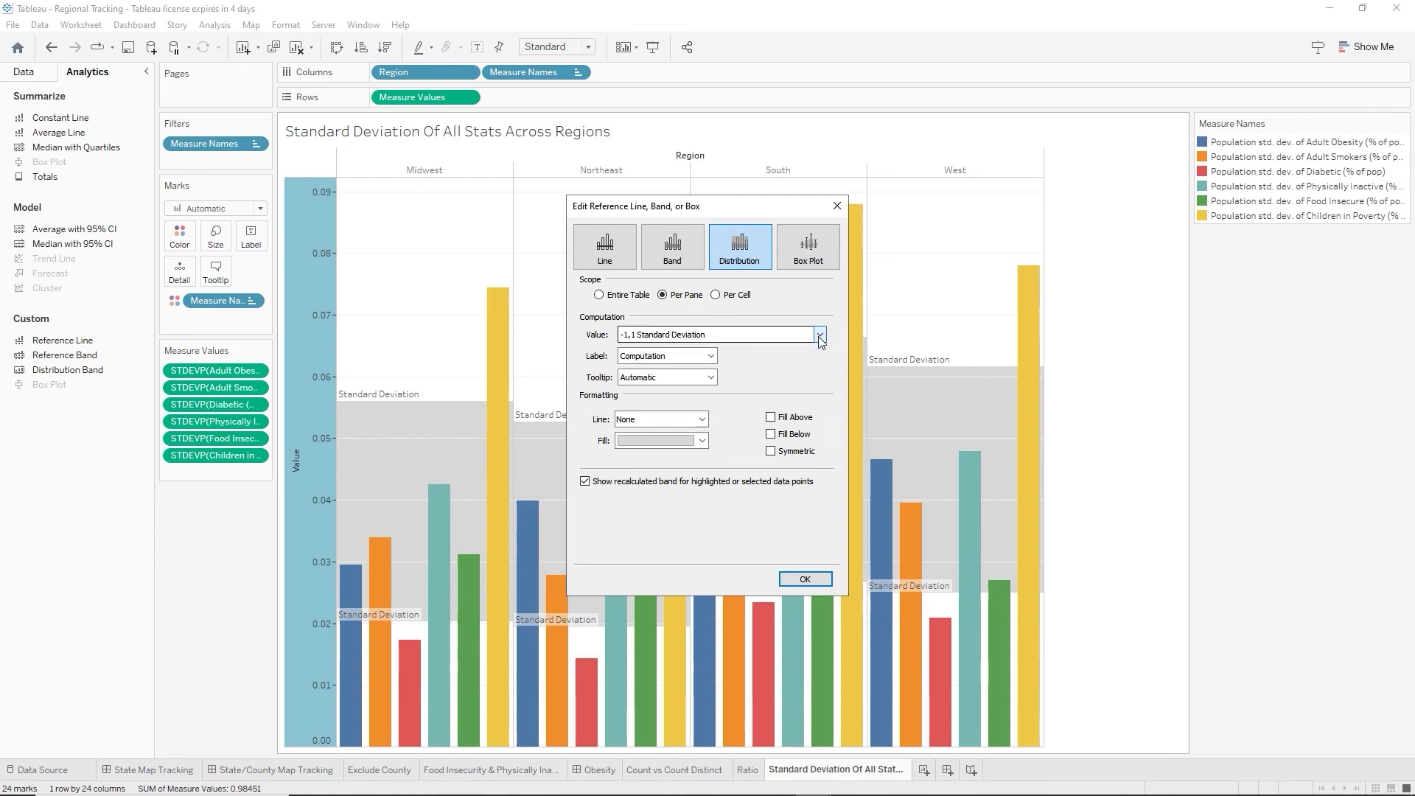
left_click(820, 336)
left_click(740, 373)
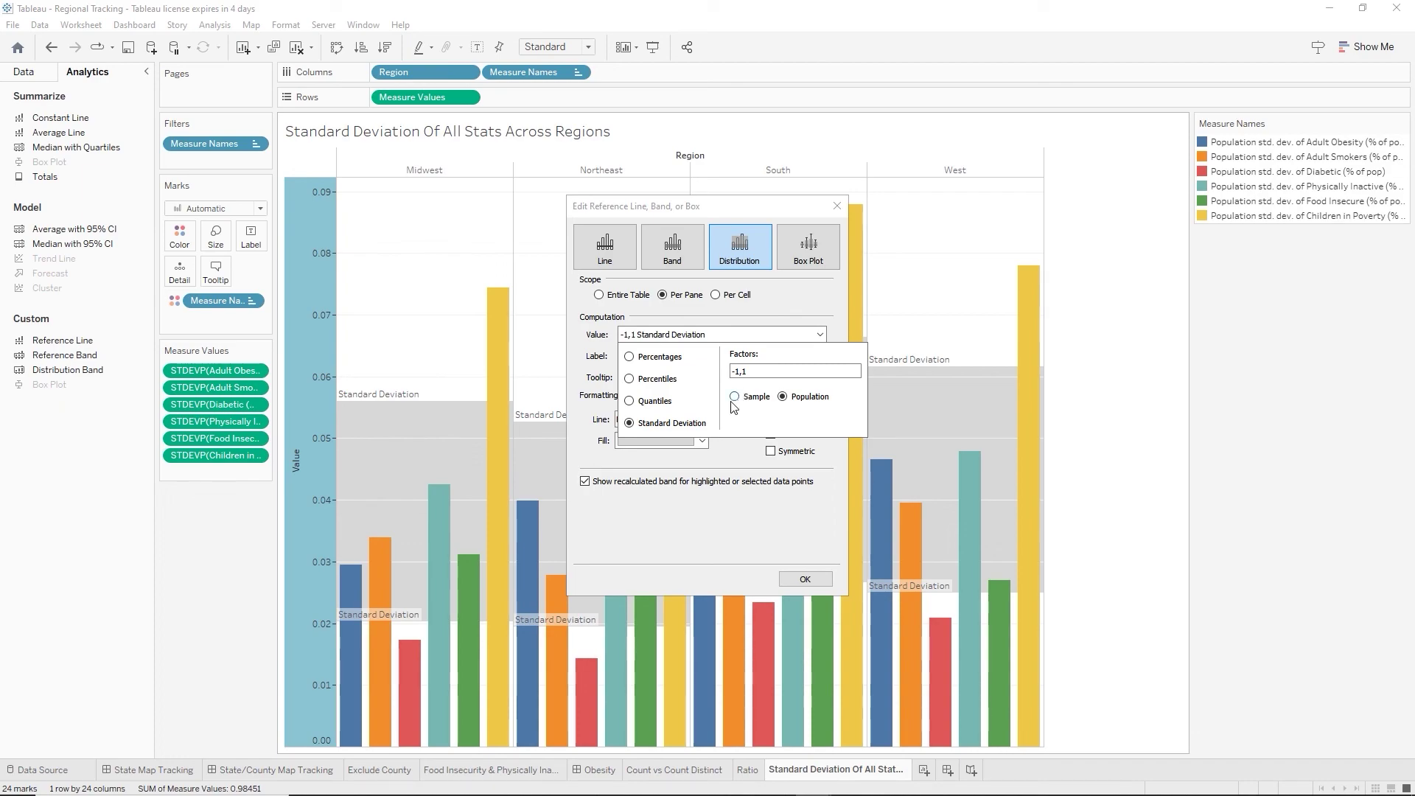
left_click(690, 519)
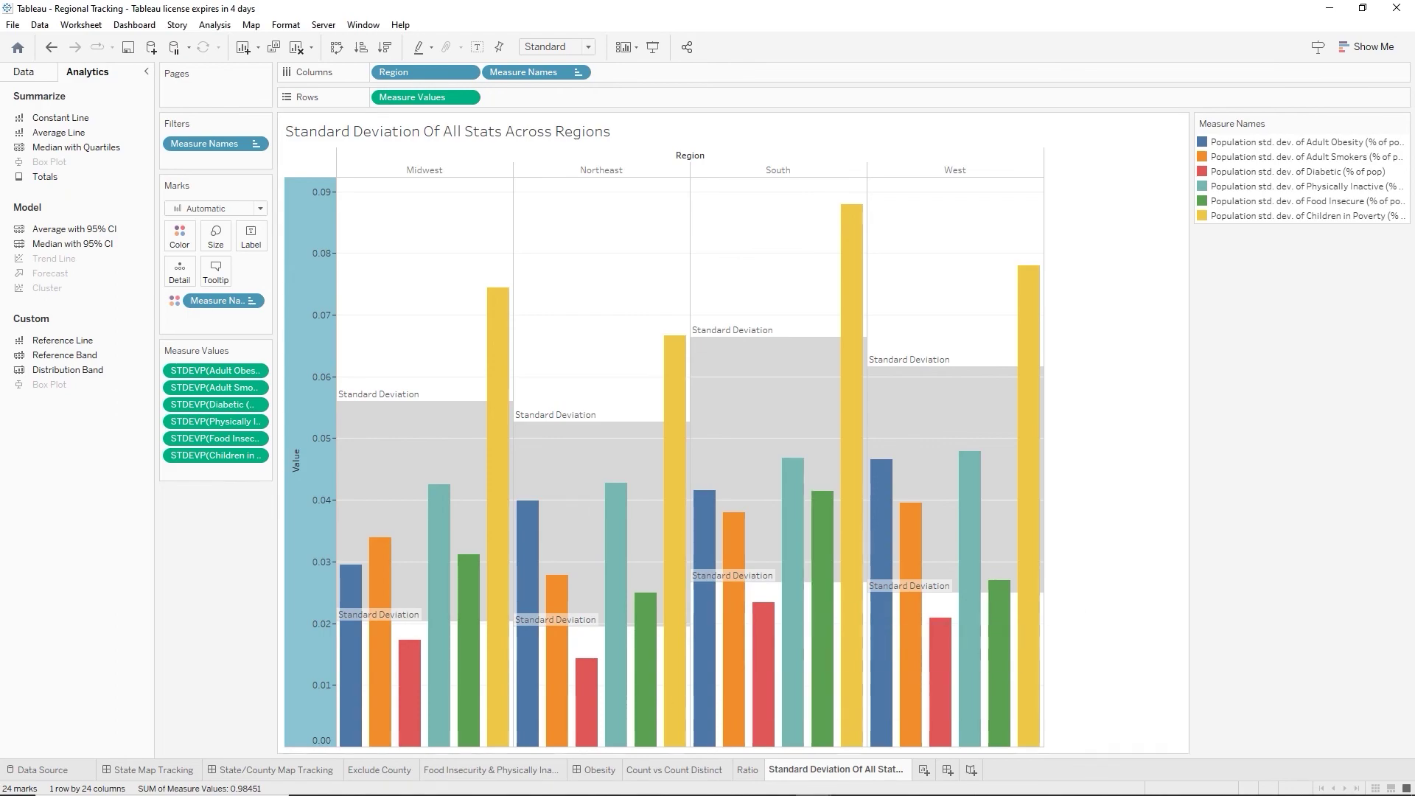
Examine the bars and the upper and lower standard deviation band limits for each region.
mouse_move(597, 795)
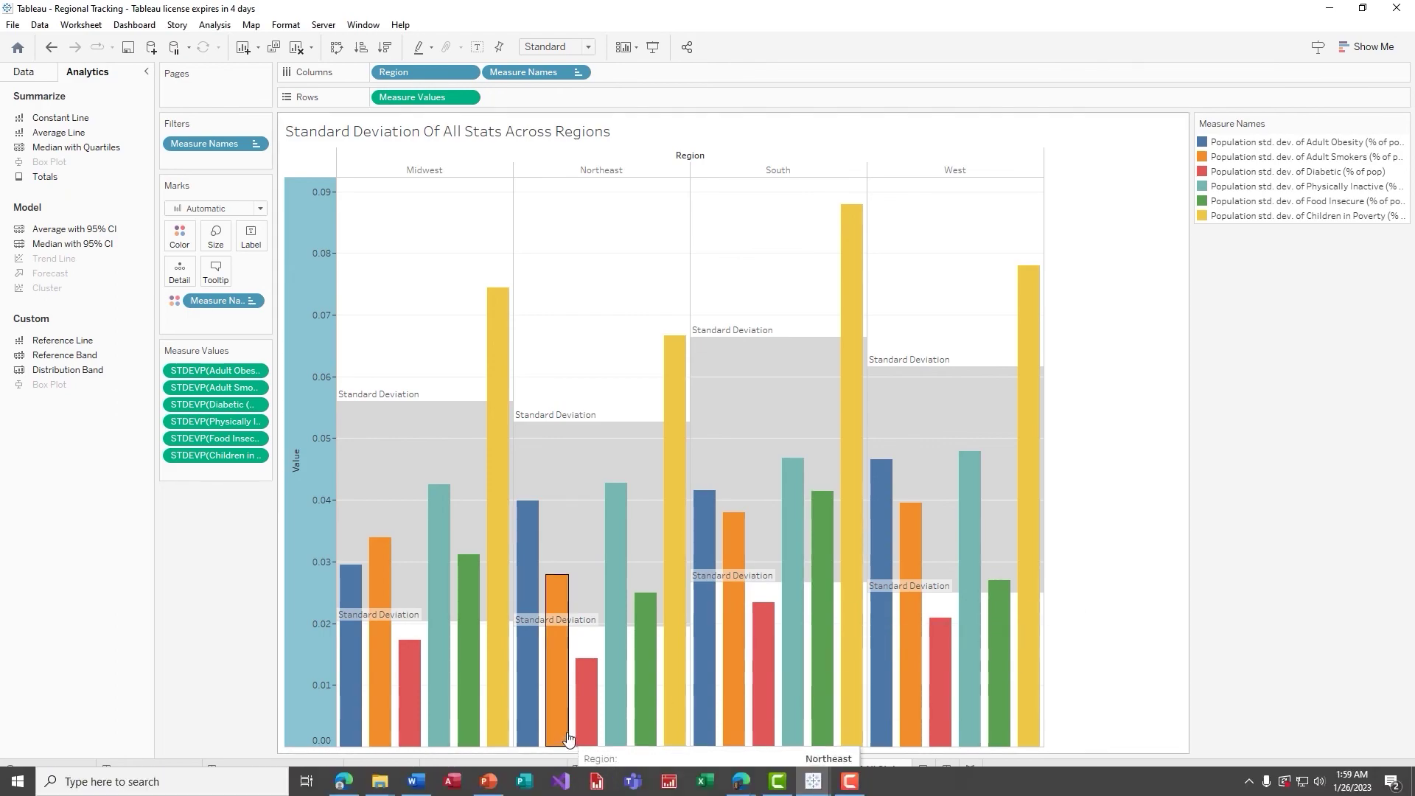
mouse_move(432, 586)
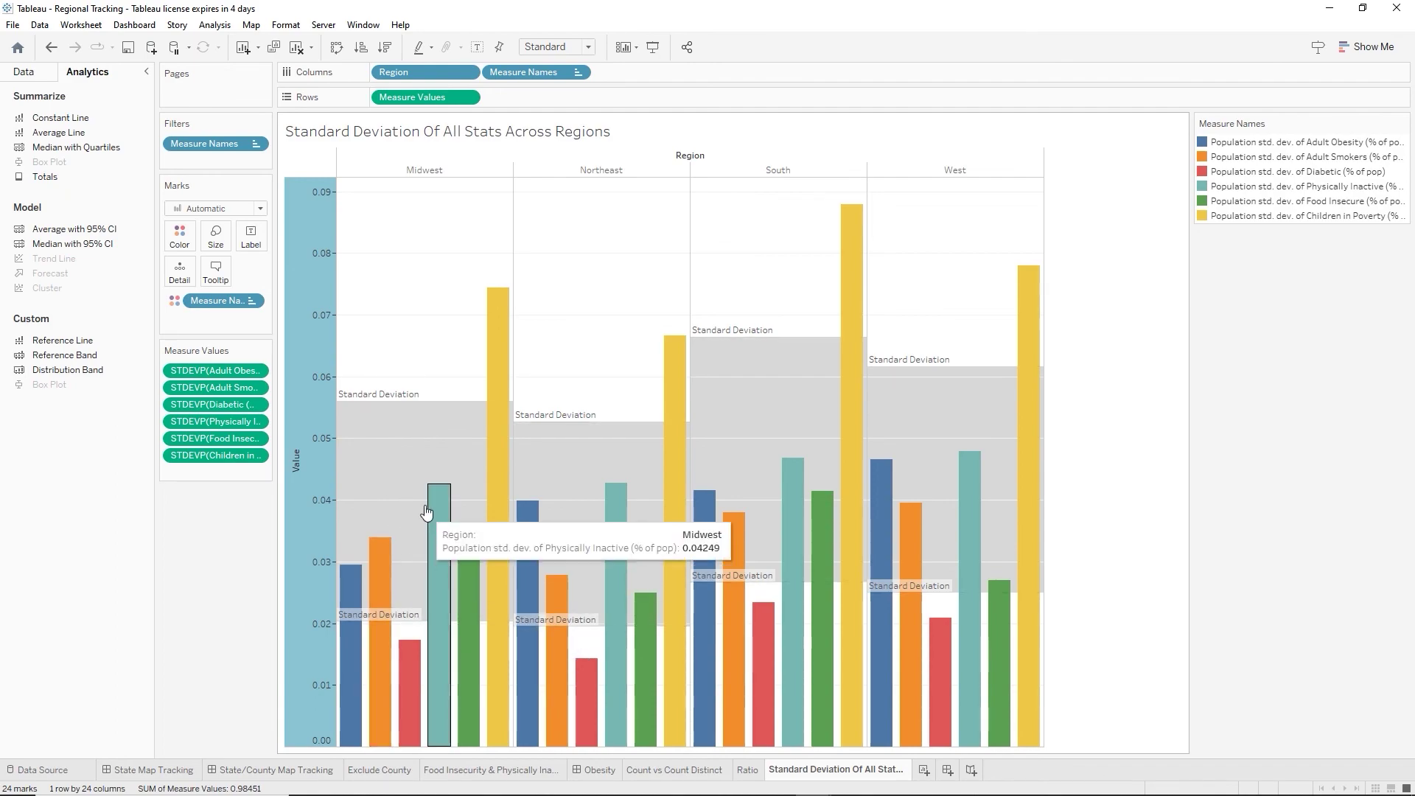
mouse_move(422, 407)
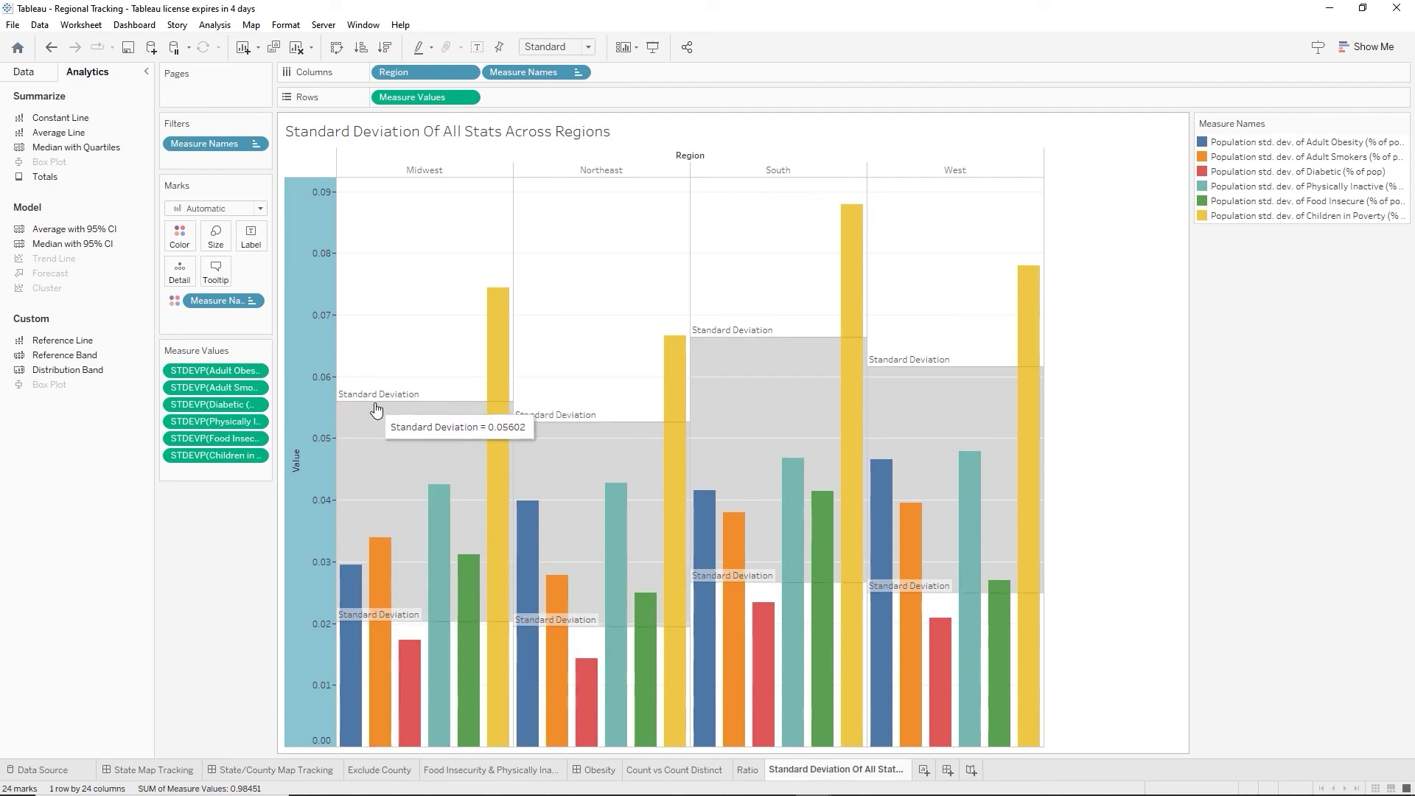
mouse_move(385, 626)
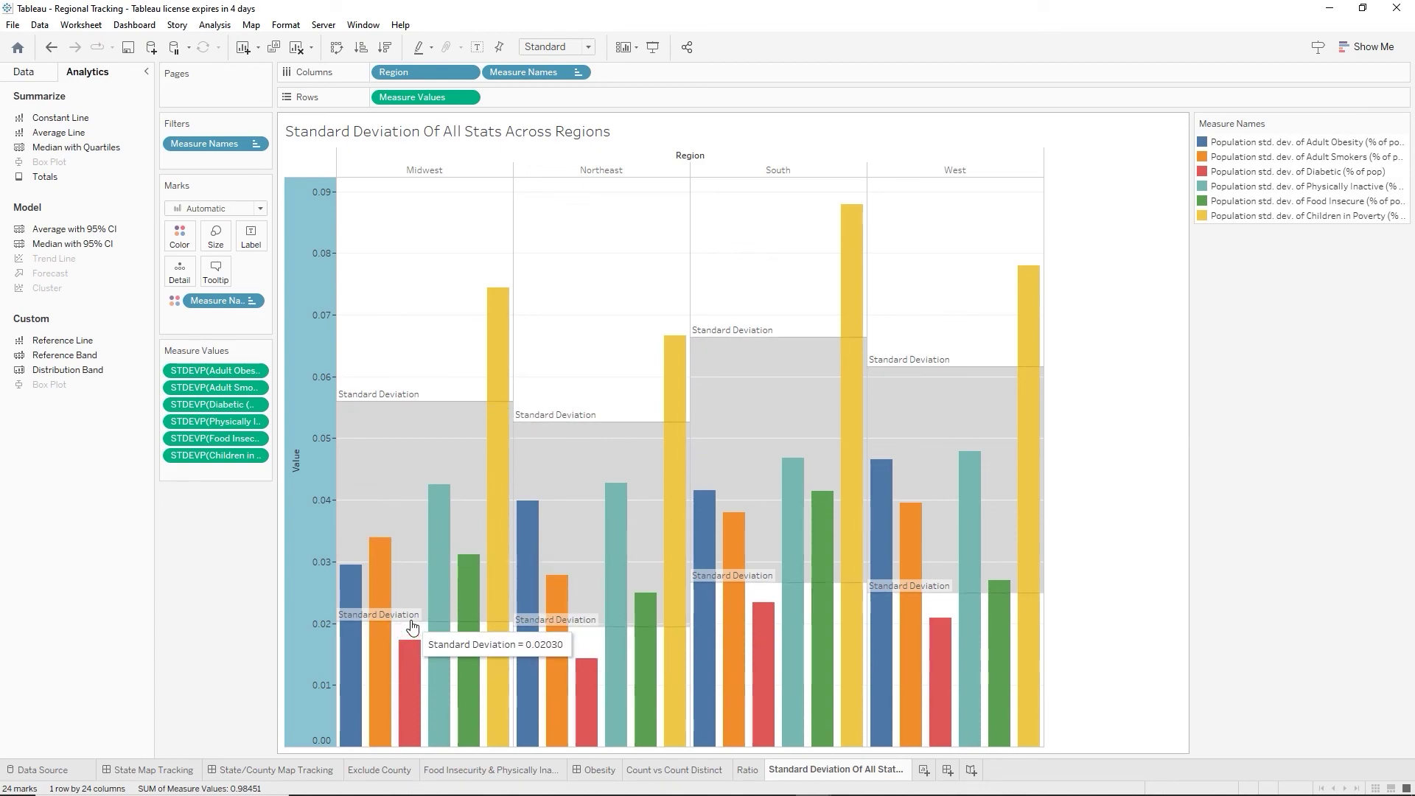
mouse_move(547, 626)
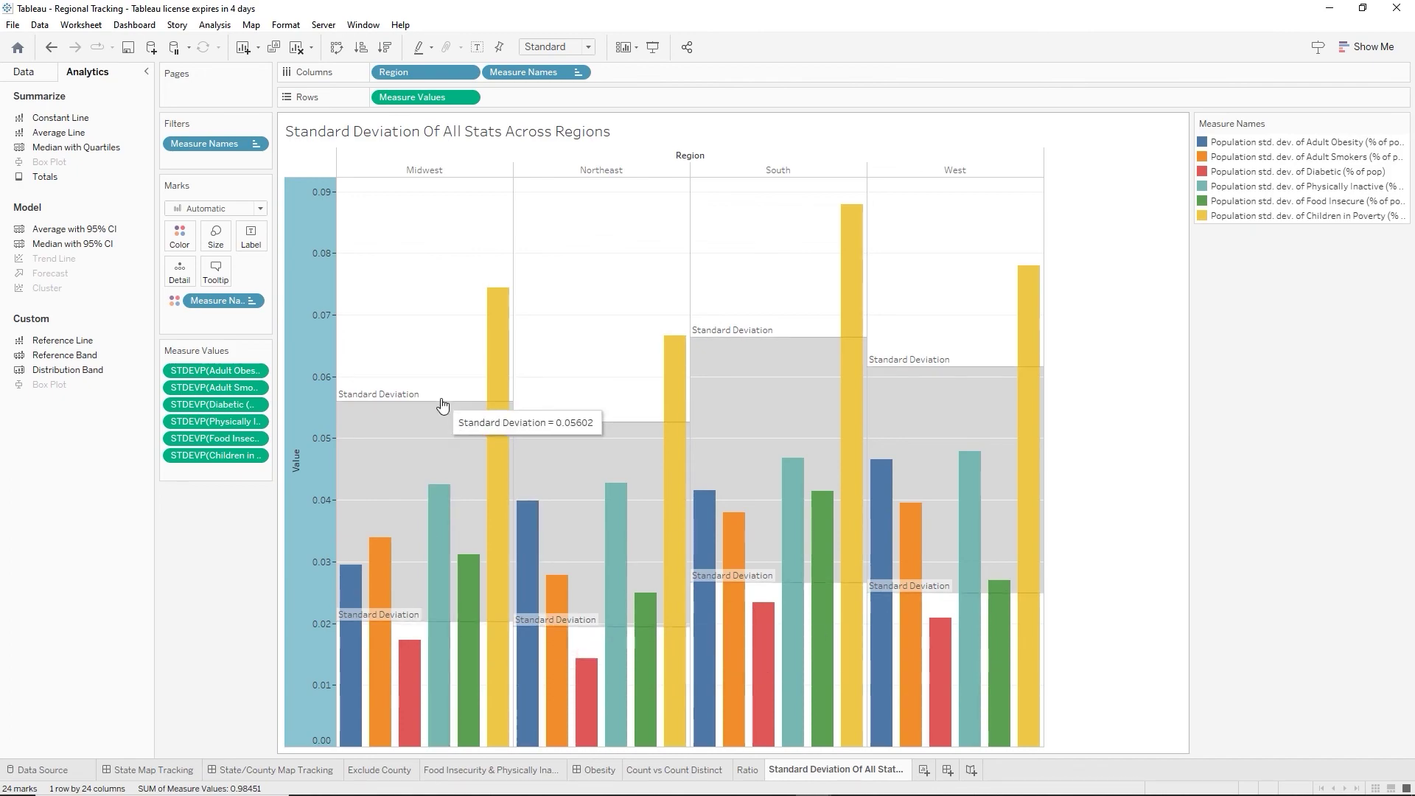
mouse_move(786, 611)
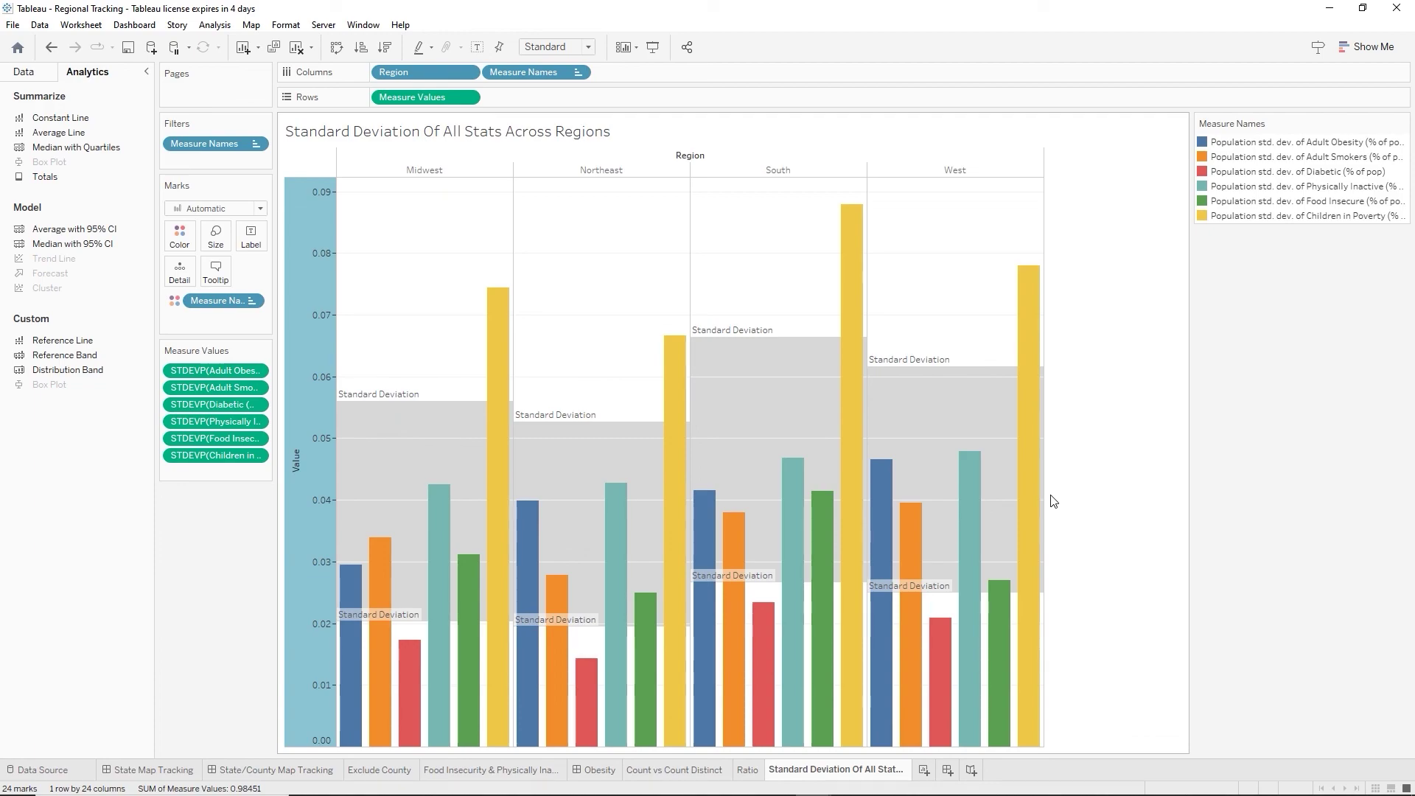
mouse_move(1021, 492)
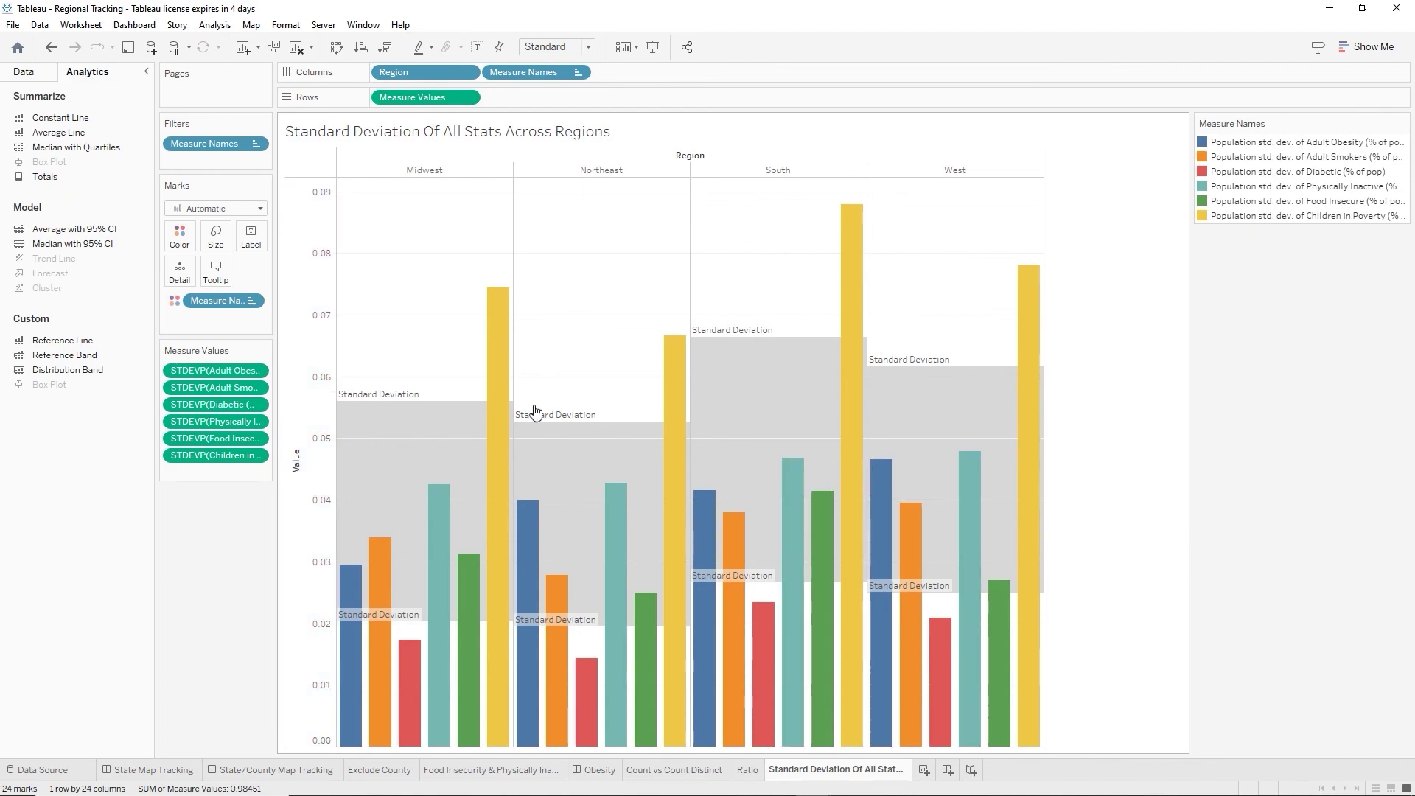
Edit the distribution band and set its standard deviation factors to -2,2.
mouse_move(538, 417)
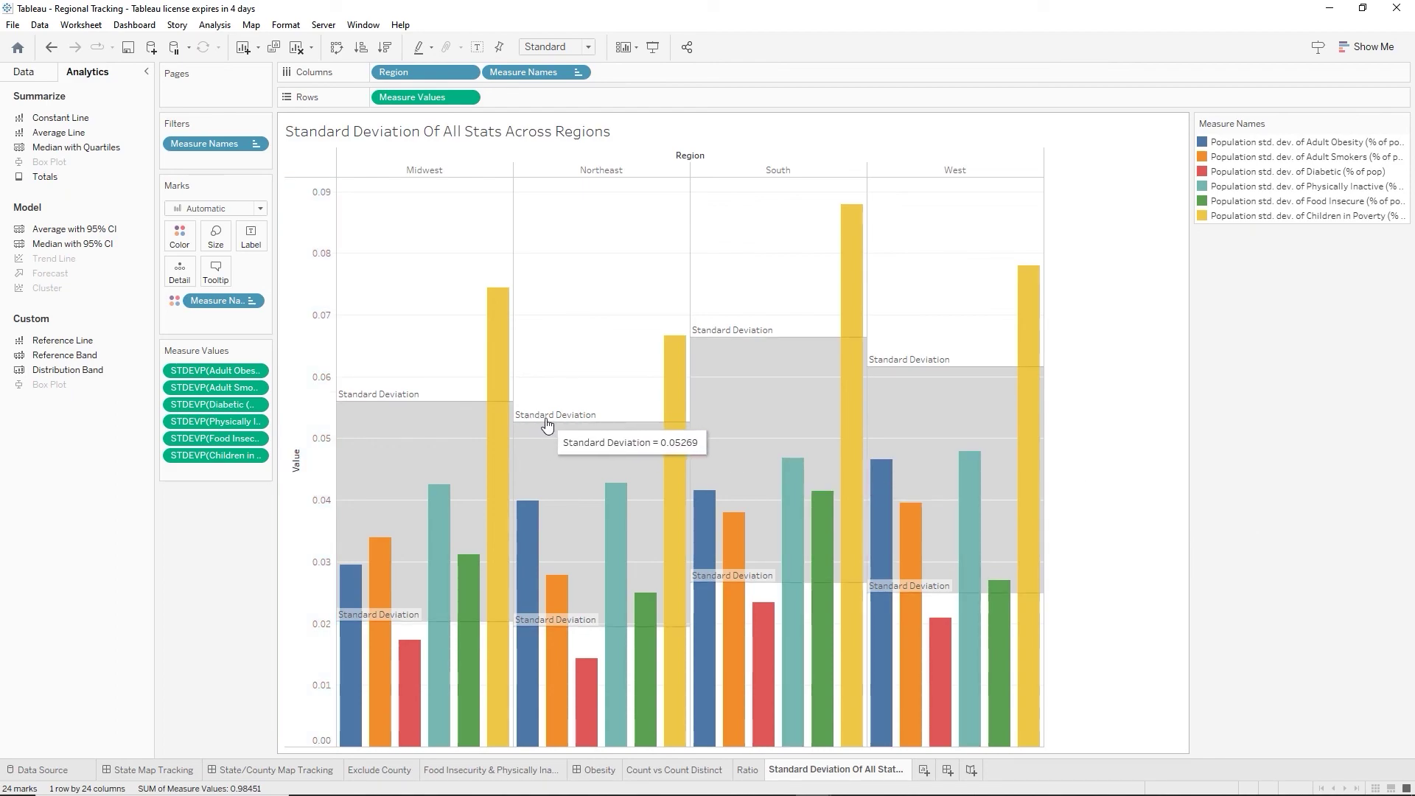
right_click(546, 426)
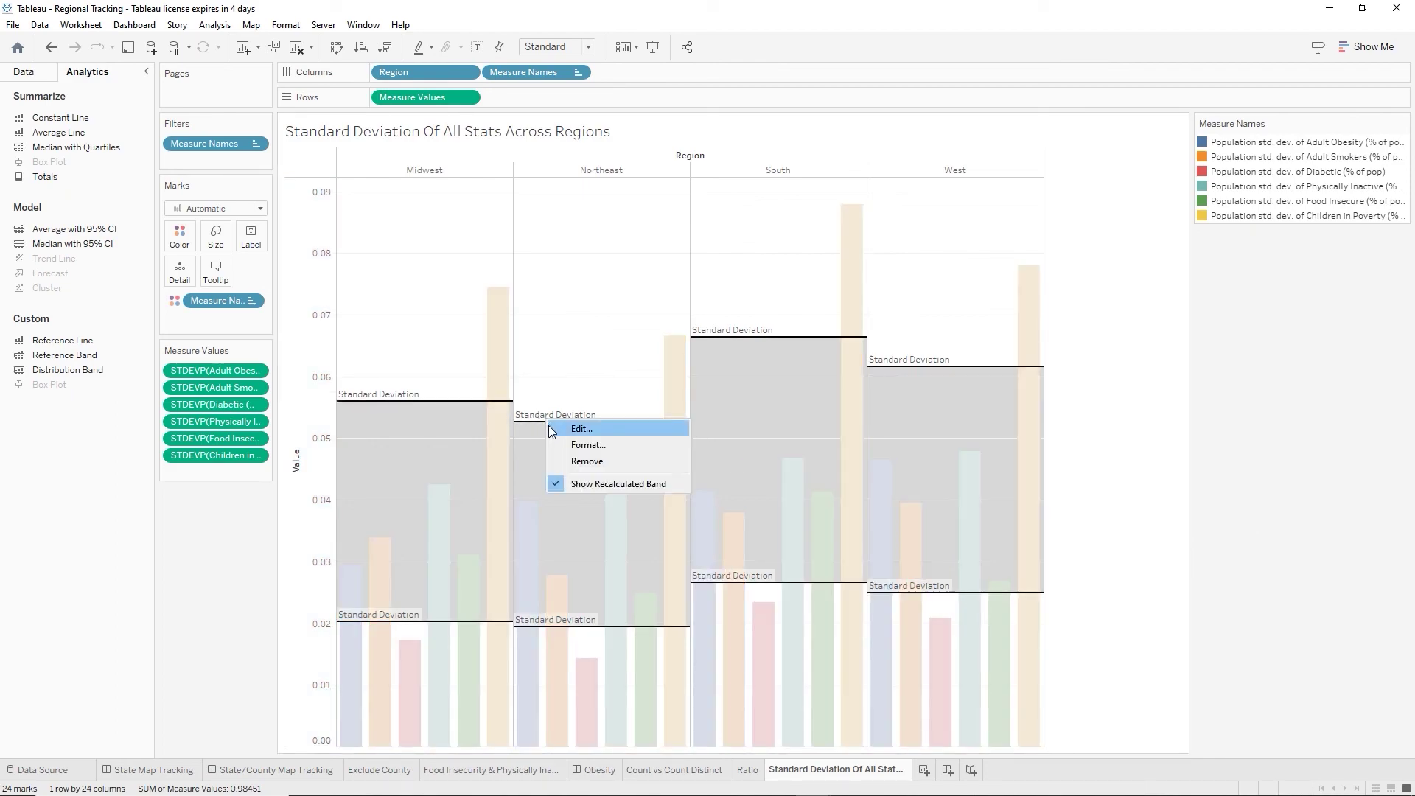
left_click(585, 435)
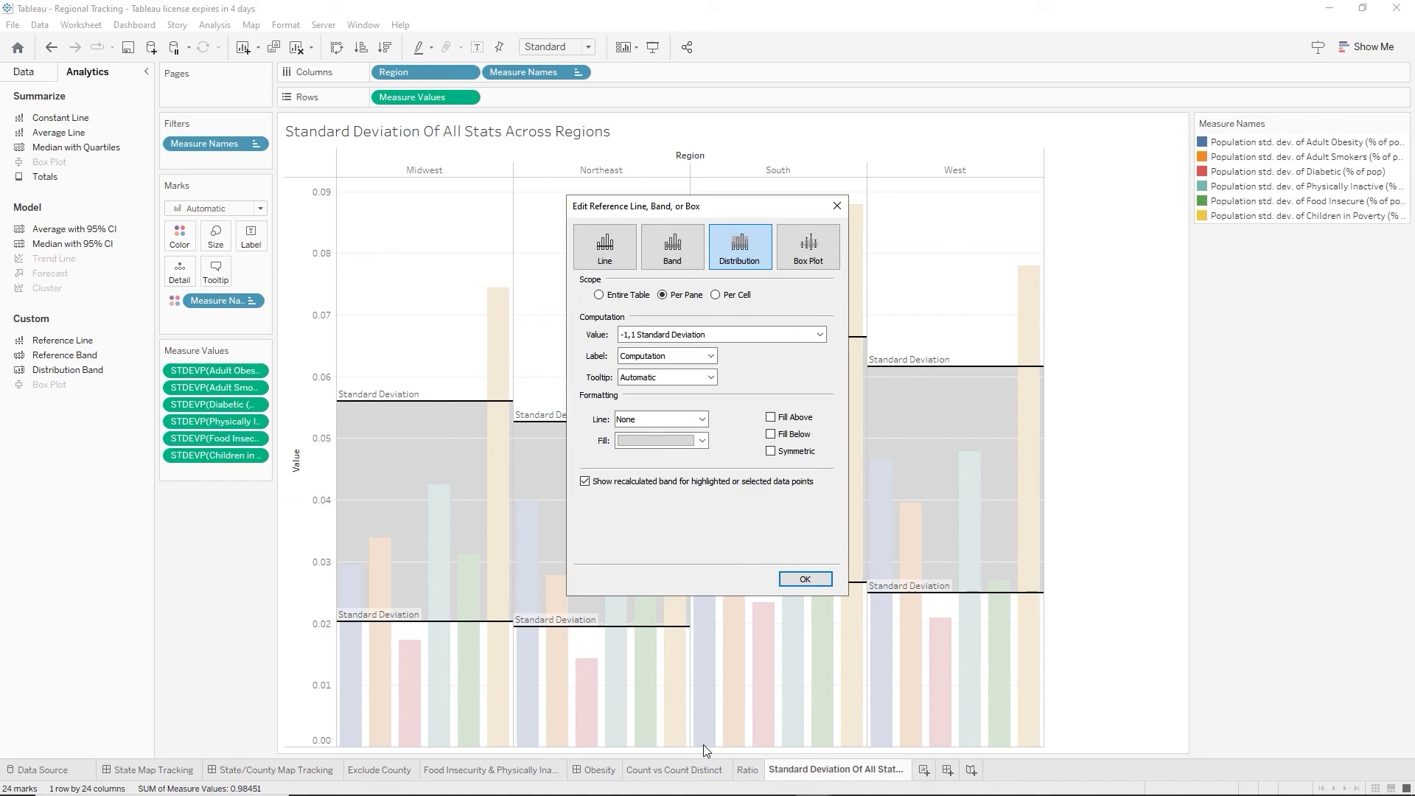
left_click(820, 335)
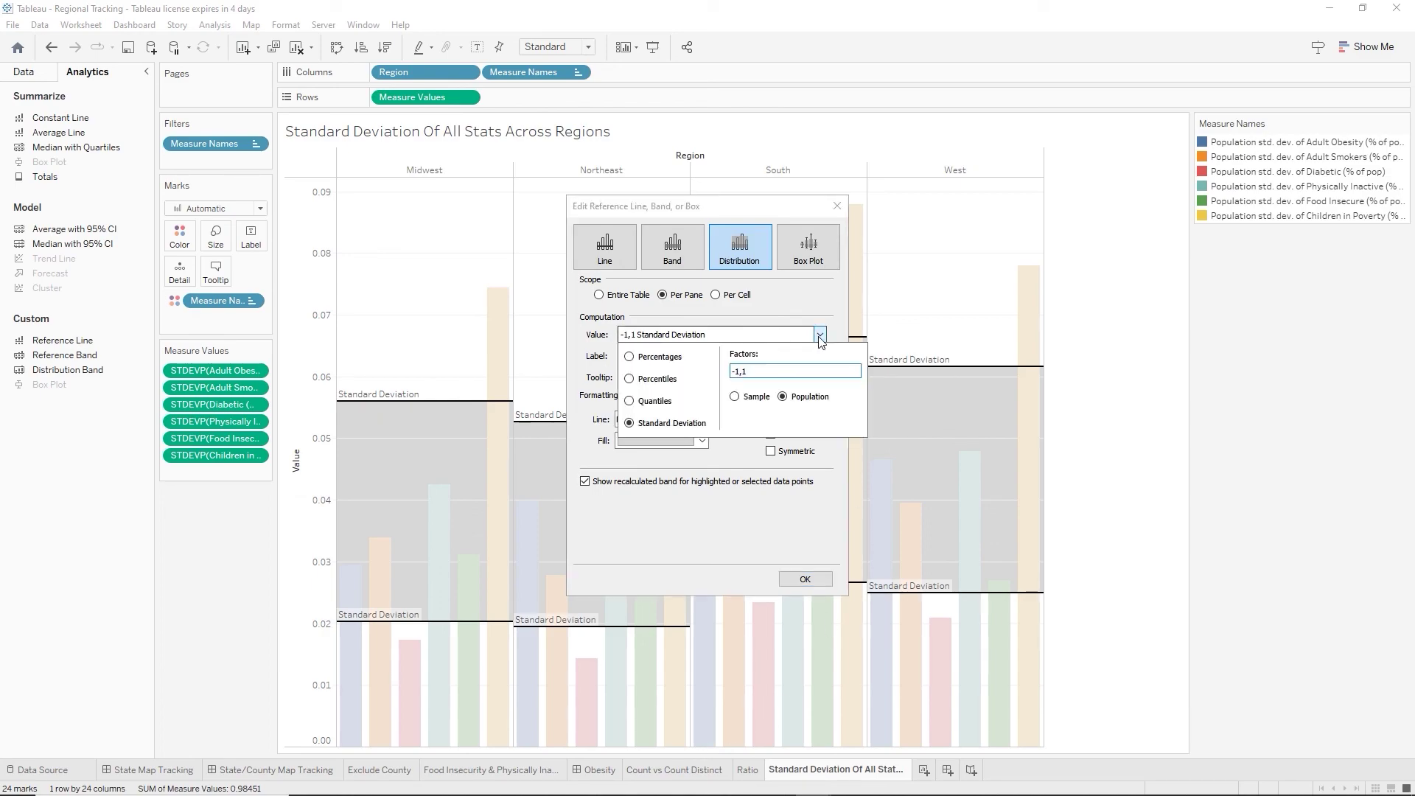
left_click(767, 371)
type("-2,2")
left_click(763, 534)
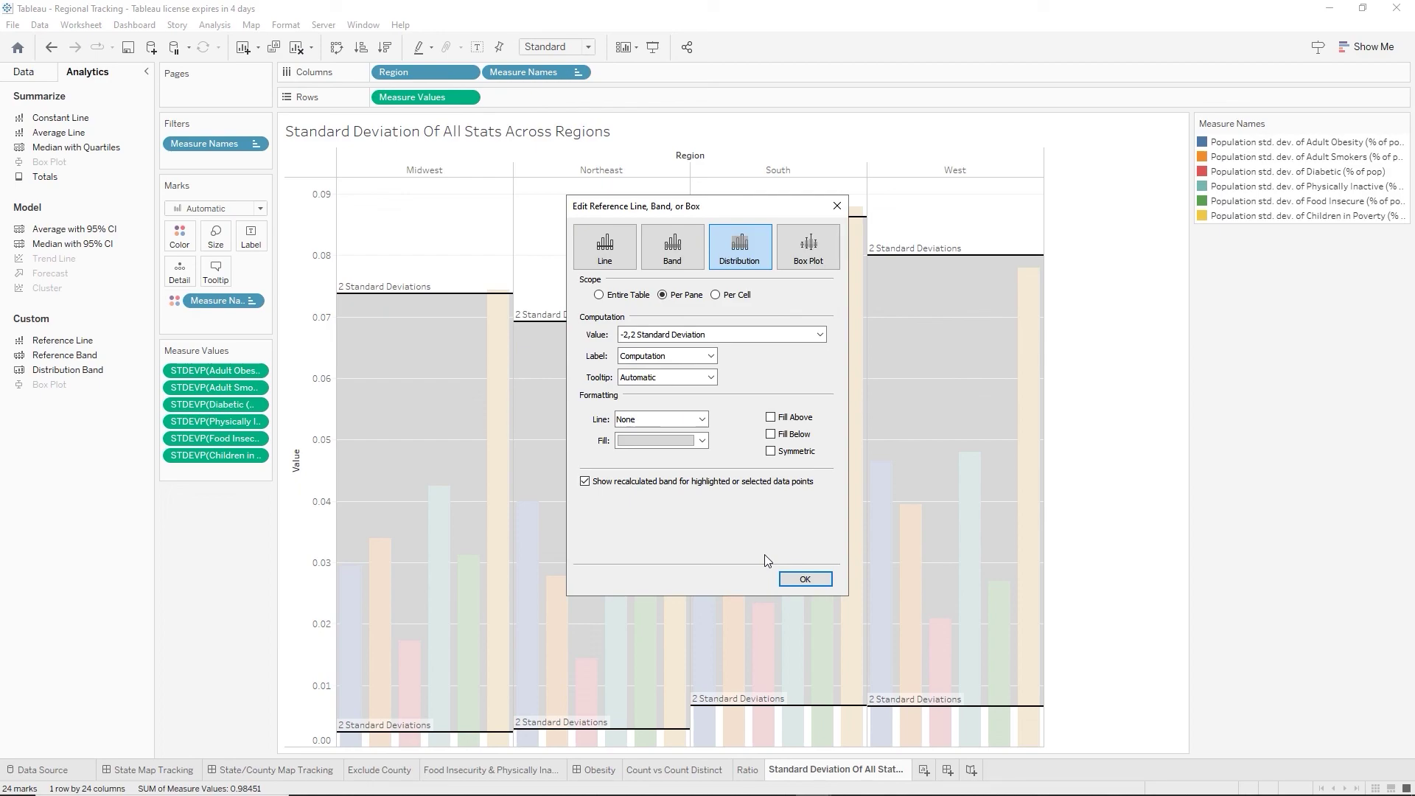
Set the distribution band's standard deviation factors to -3,3.
left_click(819, 335)
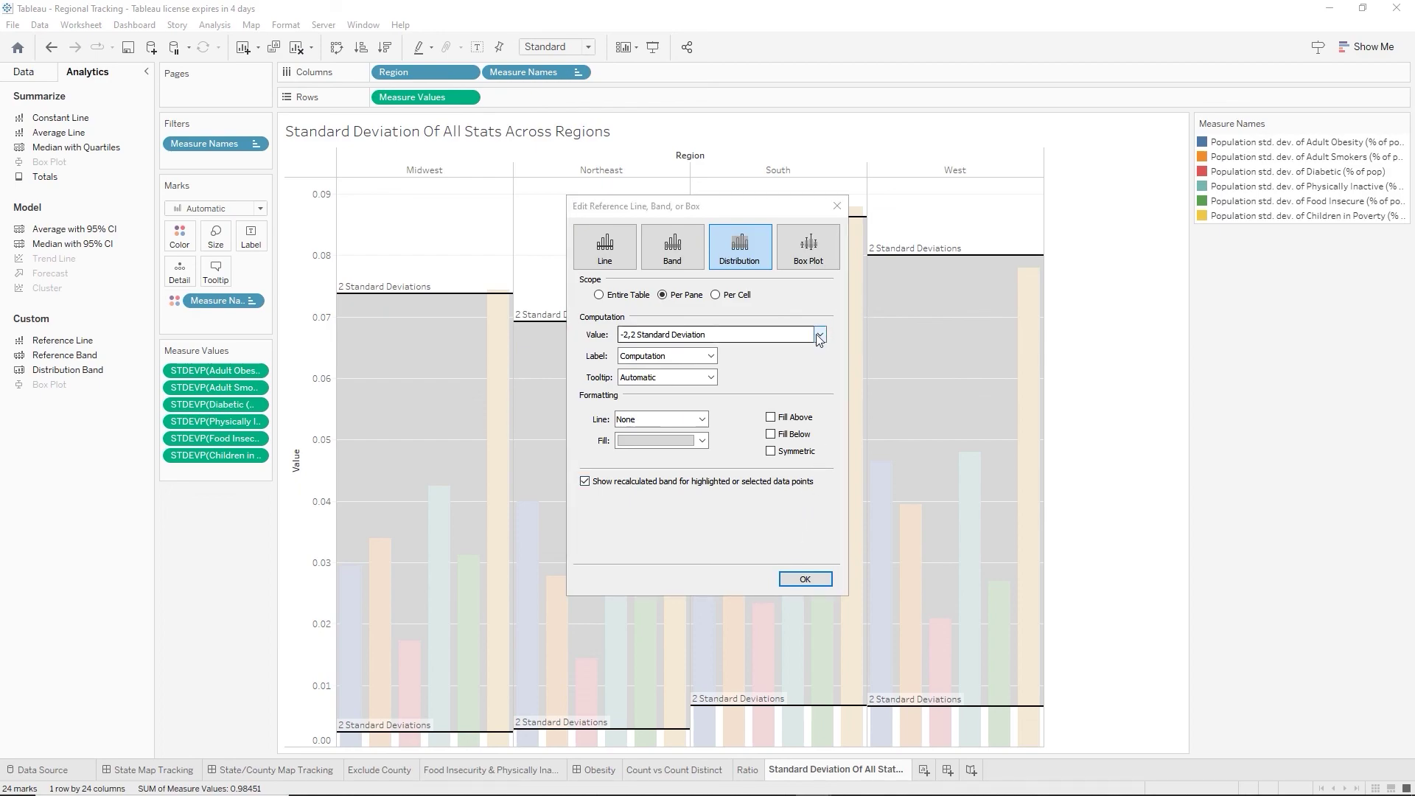
left_click(741, 371)
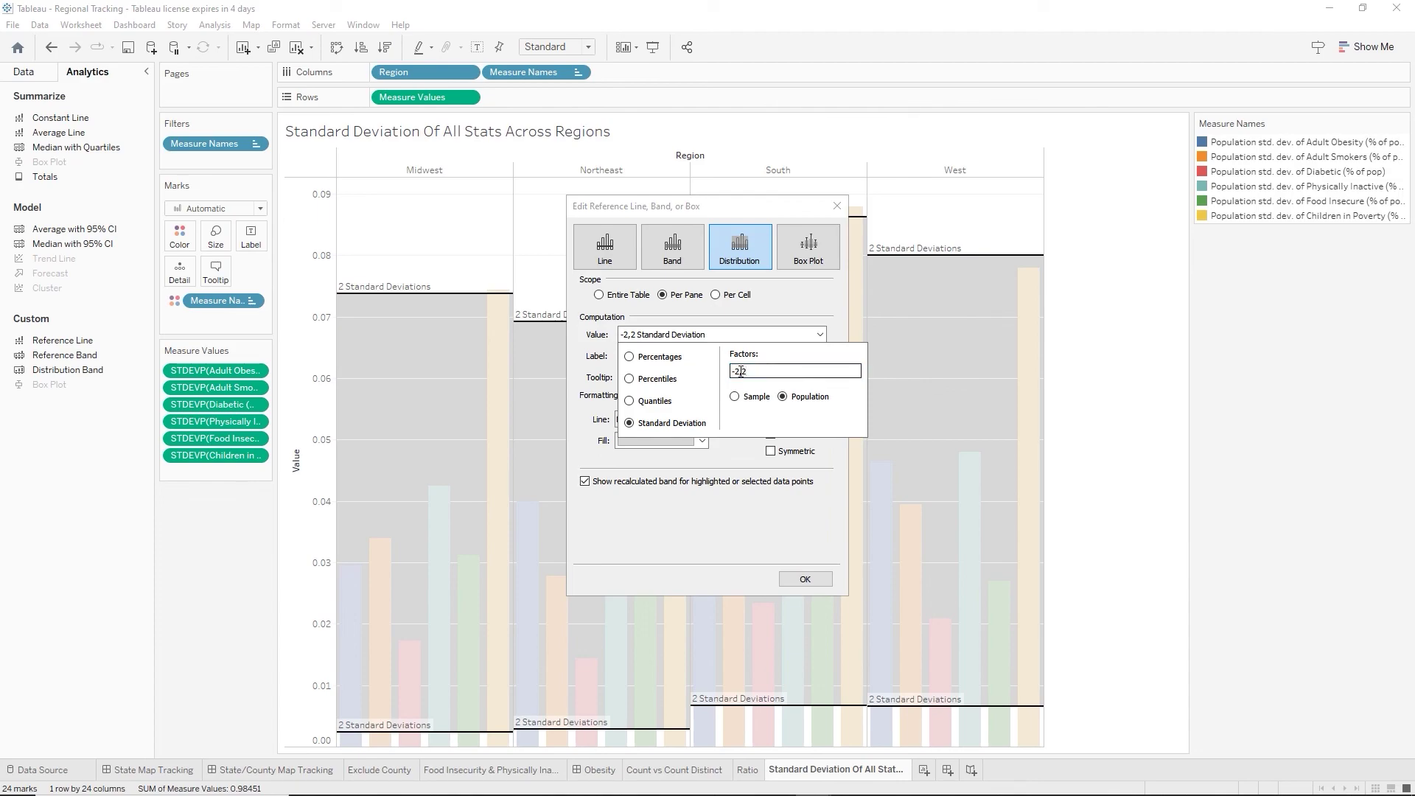
key("BackSpace")
key("BackSpace")
type("3")
key("BackSpace")
type("3")
left_click(755, 530)
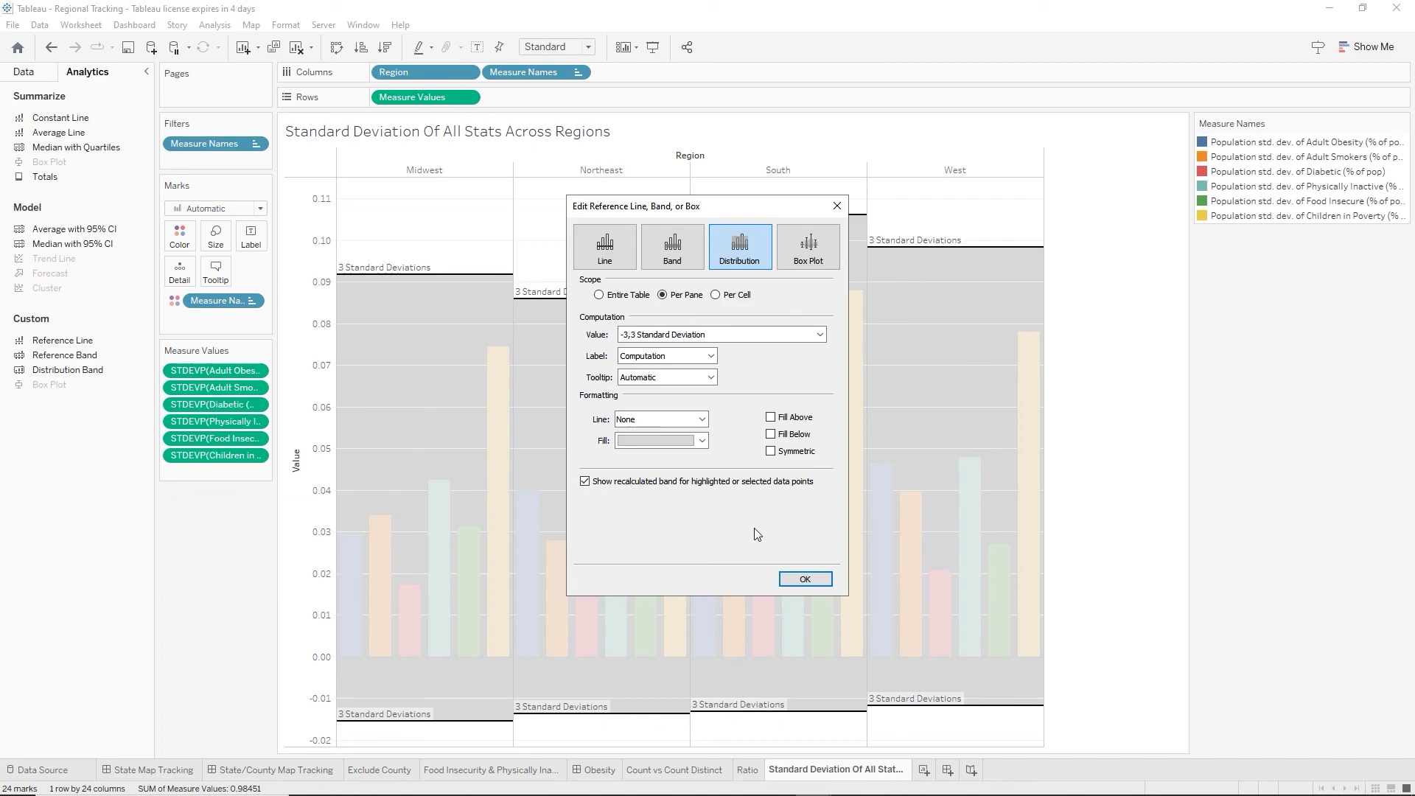
Set the distribution band's factors back to -1,1, apply the edit and clear the band selection in the chart.
left_click(819, 334)
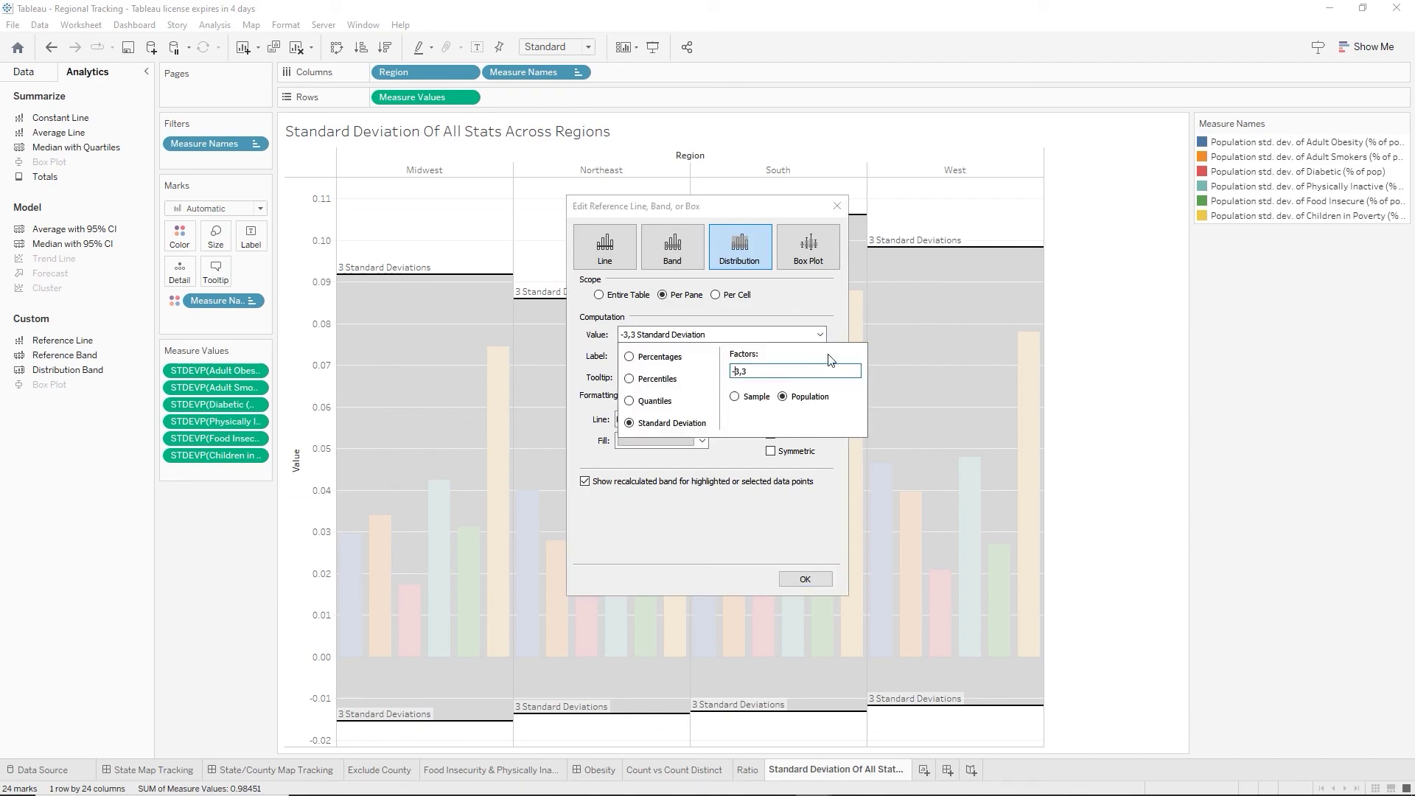
key("Delete")
type("1")
key("BackSpace")
type("1")
left_click(768, 476)
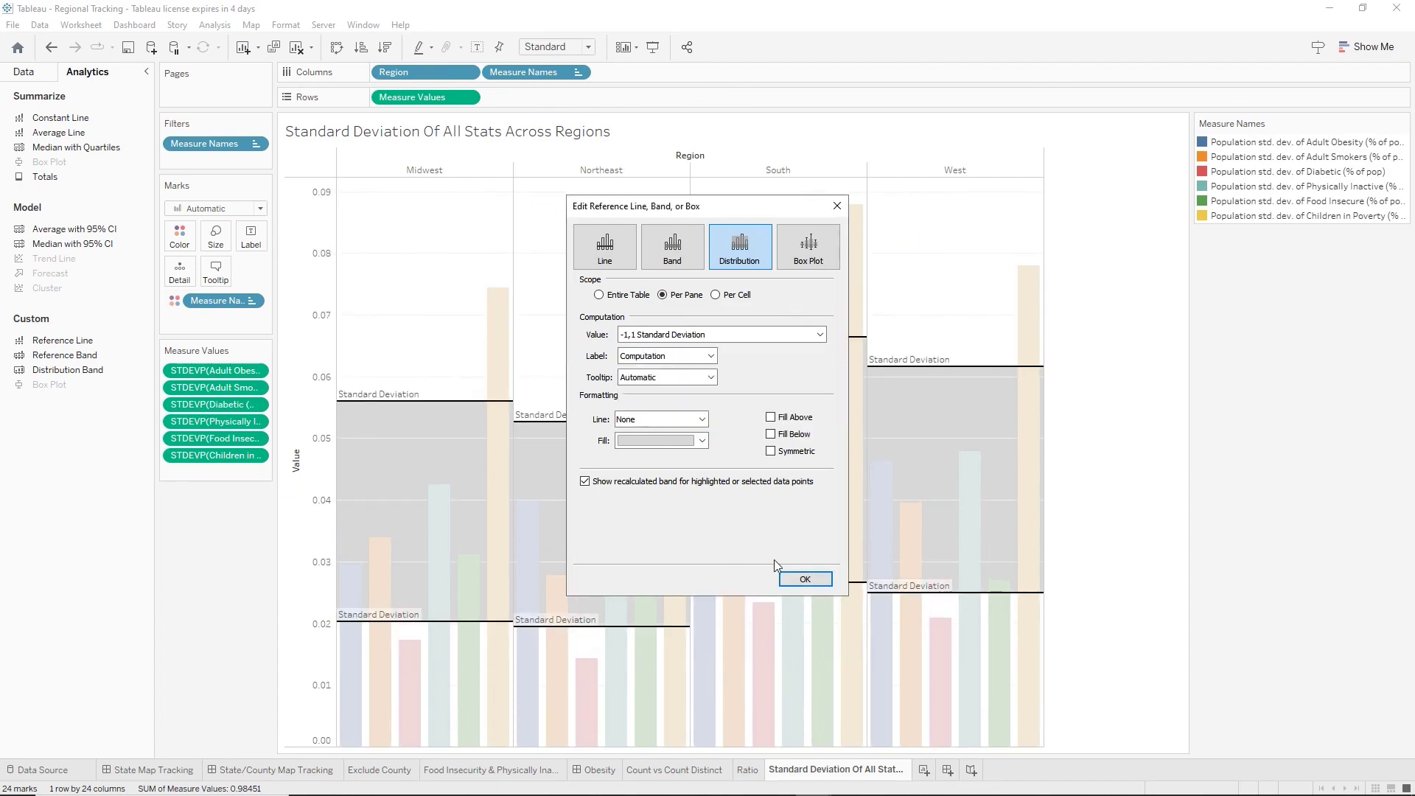
left_click(805, 579)
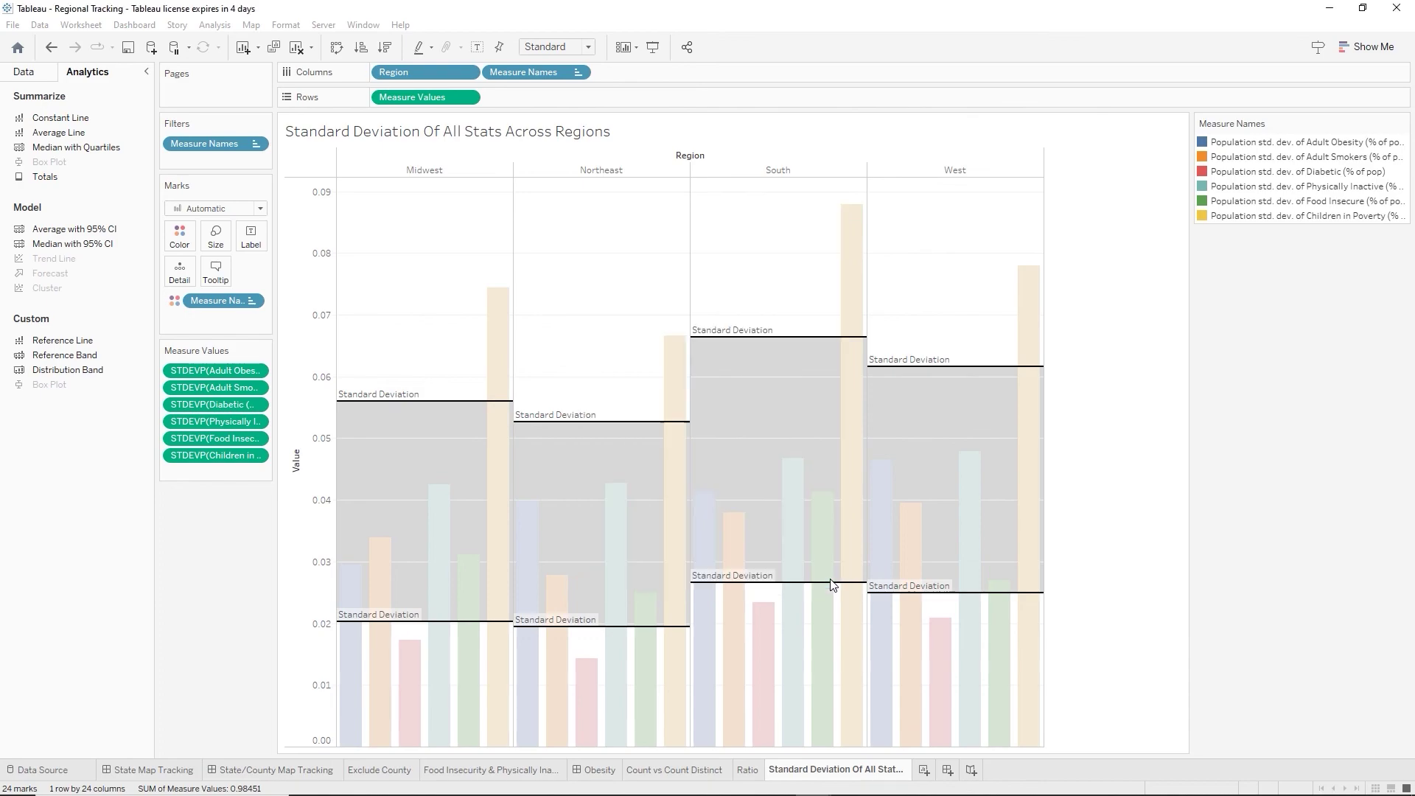
left_click(1082, 569)
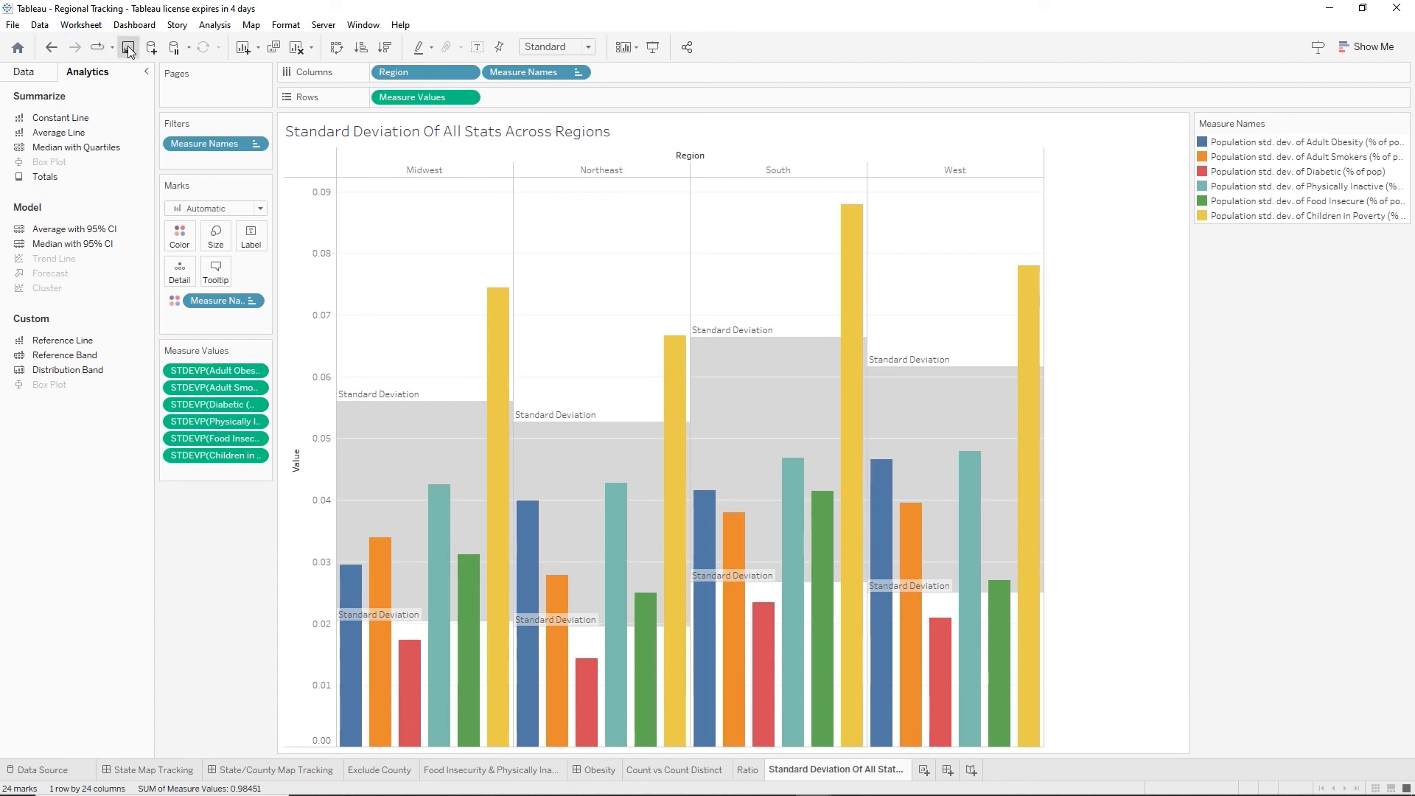
mouse_move(541, 413)
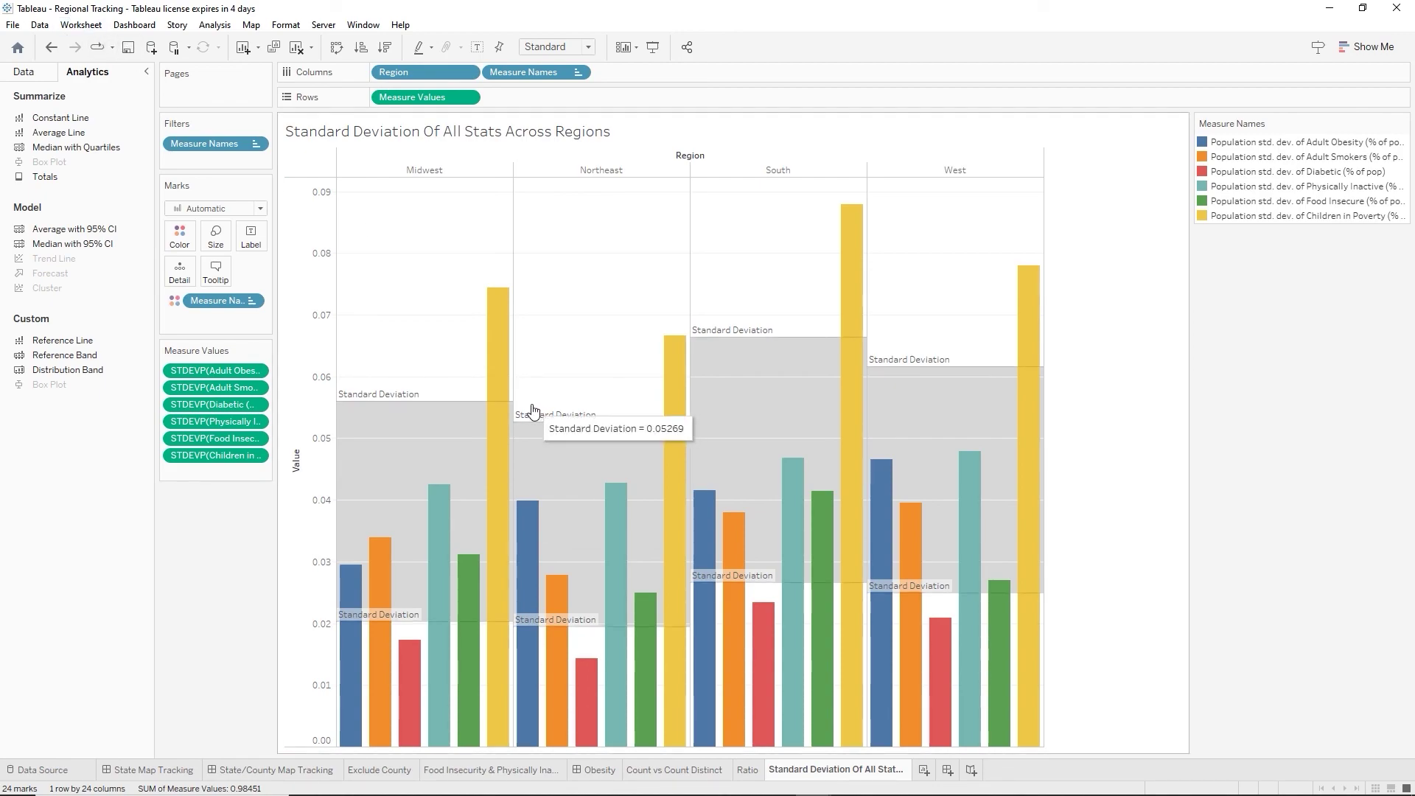